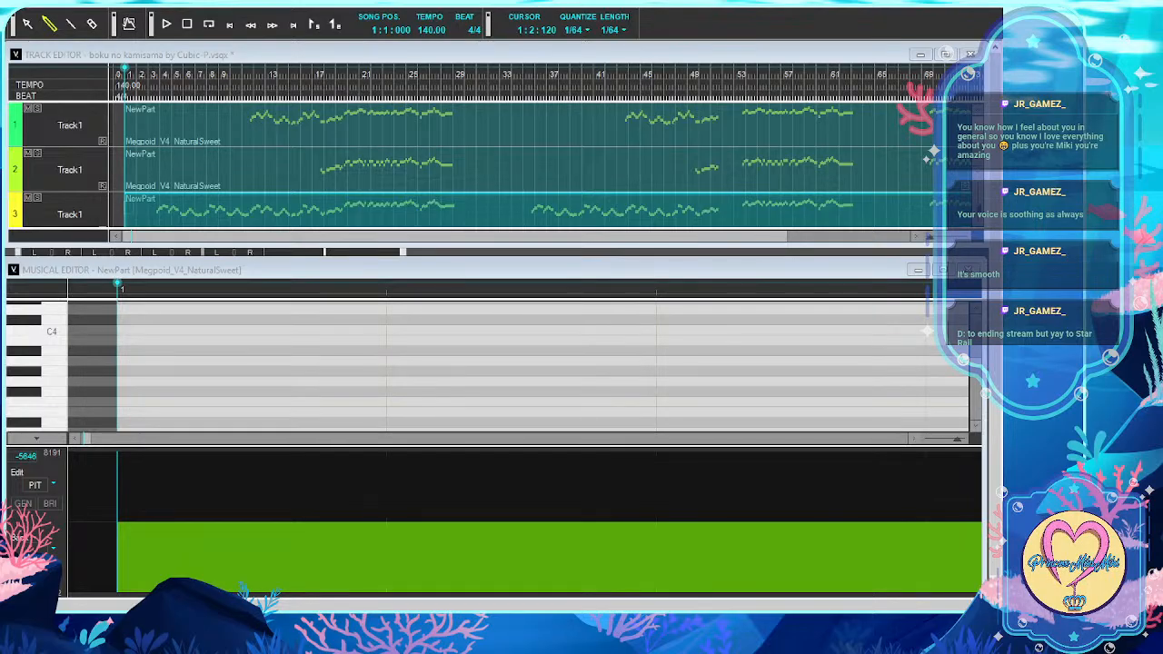
pyautogui.click(532, 514)
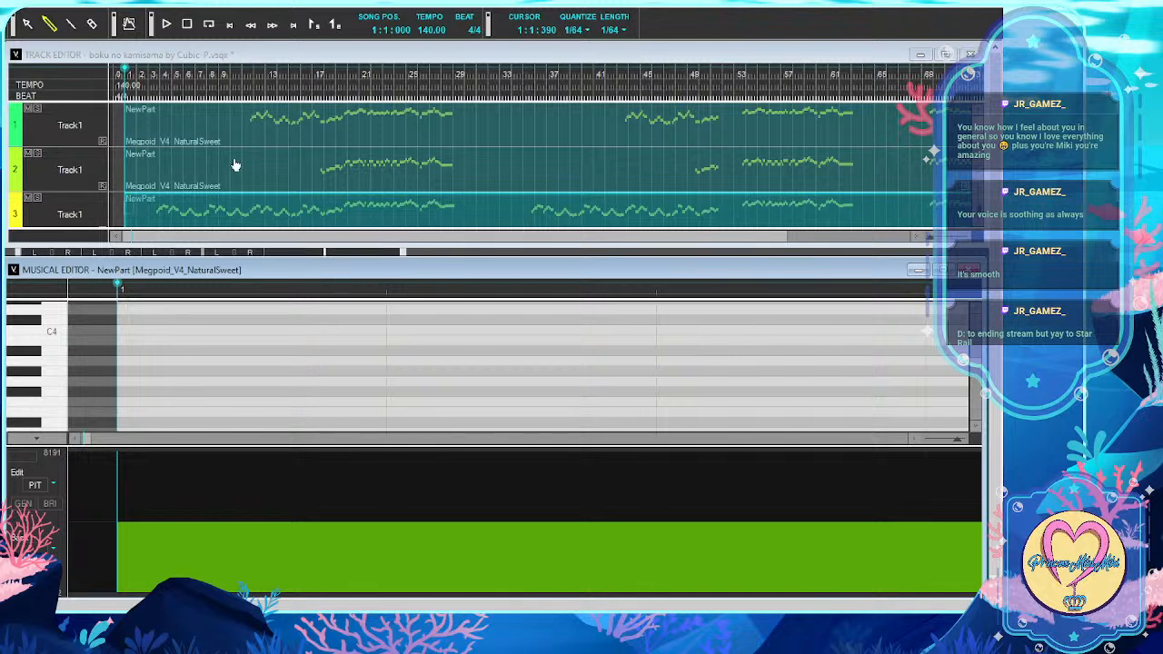
pyautogui.scroll(-1, 234, 166)
pyautogui.scroll(1, 234, 165)
pyautogui.hscroll(3, 235, 166)
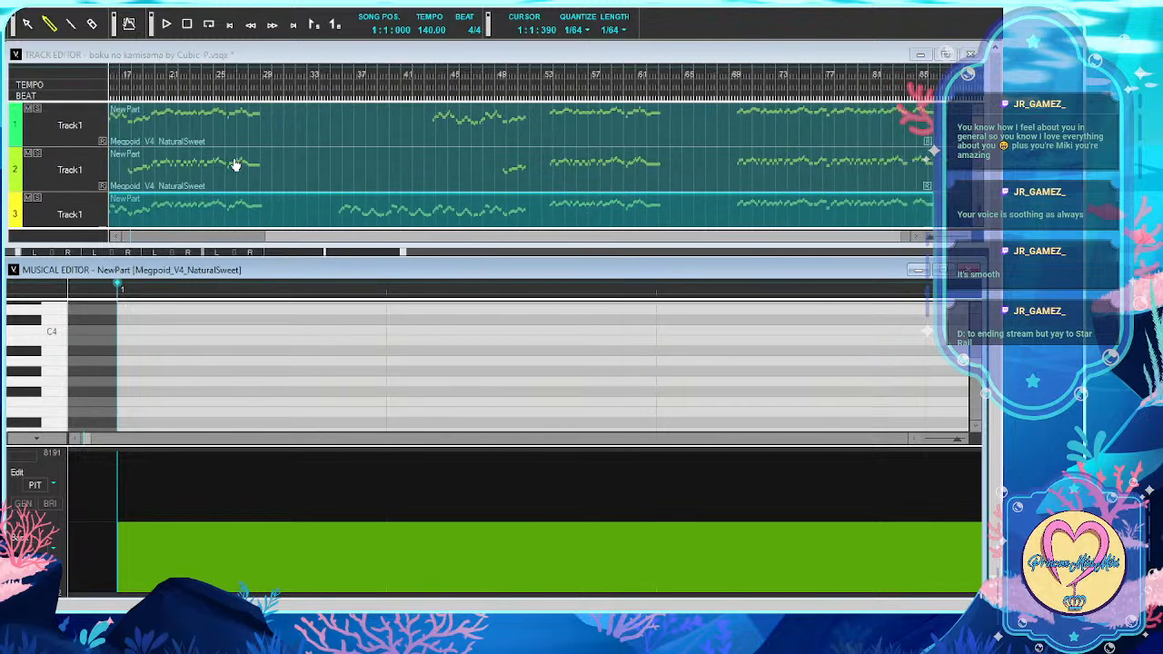
pyautogui.hscroll(-3, 235, 165)
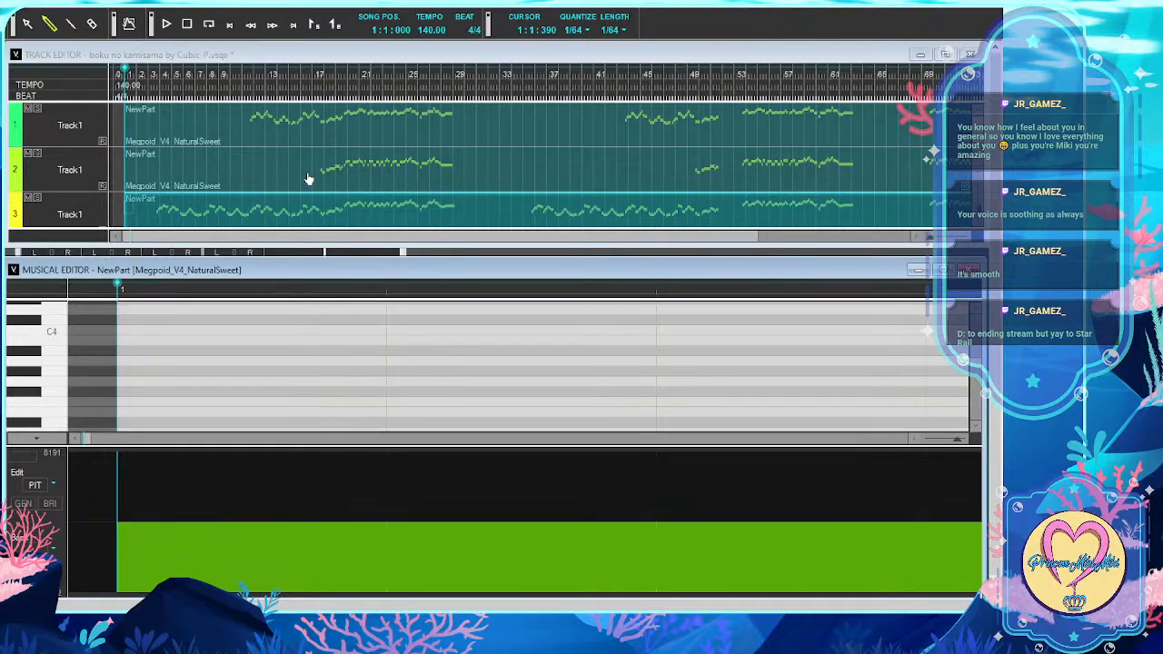
# Show the second track's part in the maximized Musical Editor from song position 17:3:000, with the arrow tool active
pyautogui.click(362, 178)
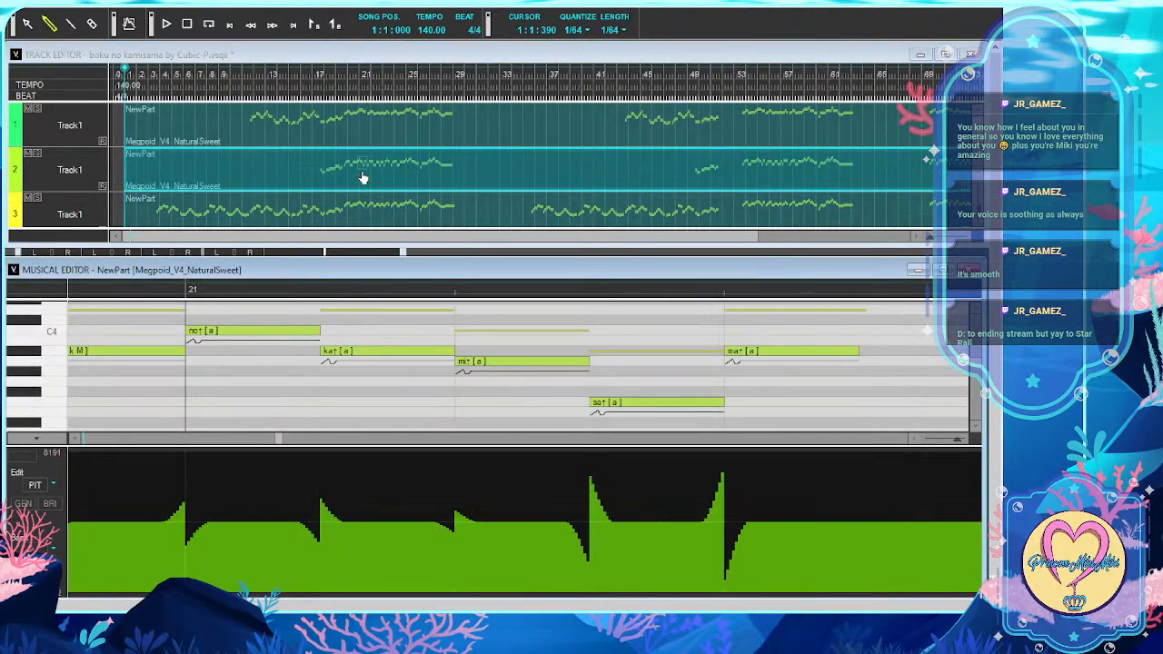
pyautogui.hscroll(-4, 267, 384)
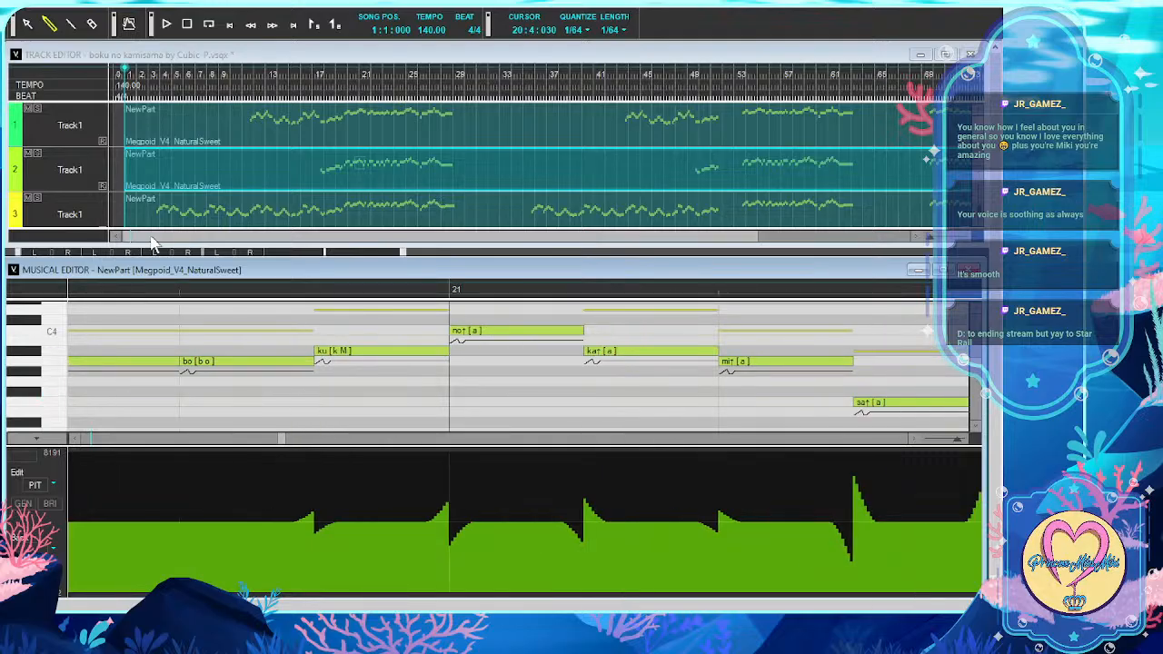
pyautogui.click(27, 22)
pyautogui.click(318, 79)
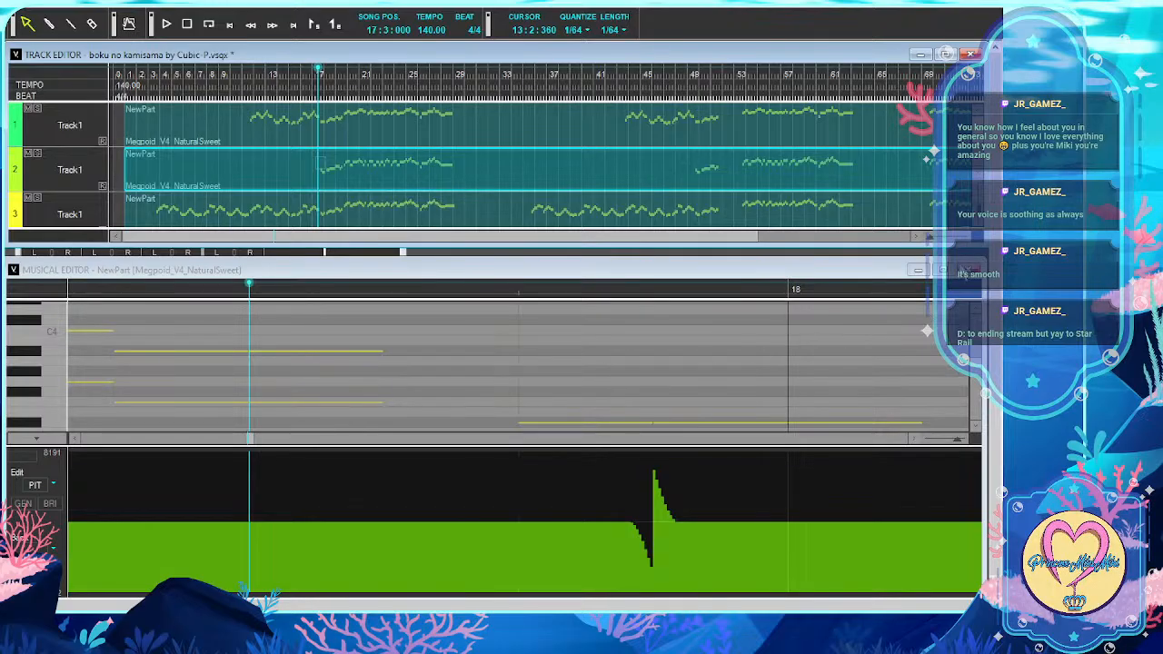
pyautogui.click(949, 270)
pyautogui.click(942, 270)
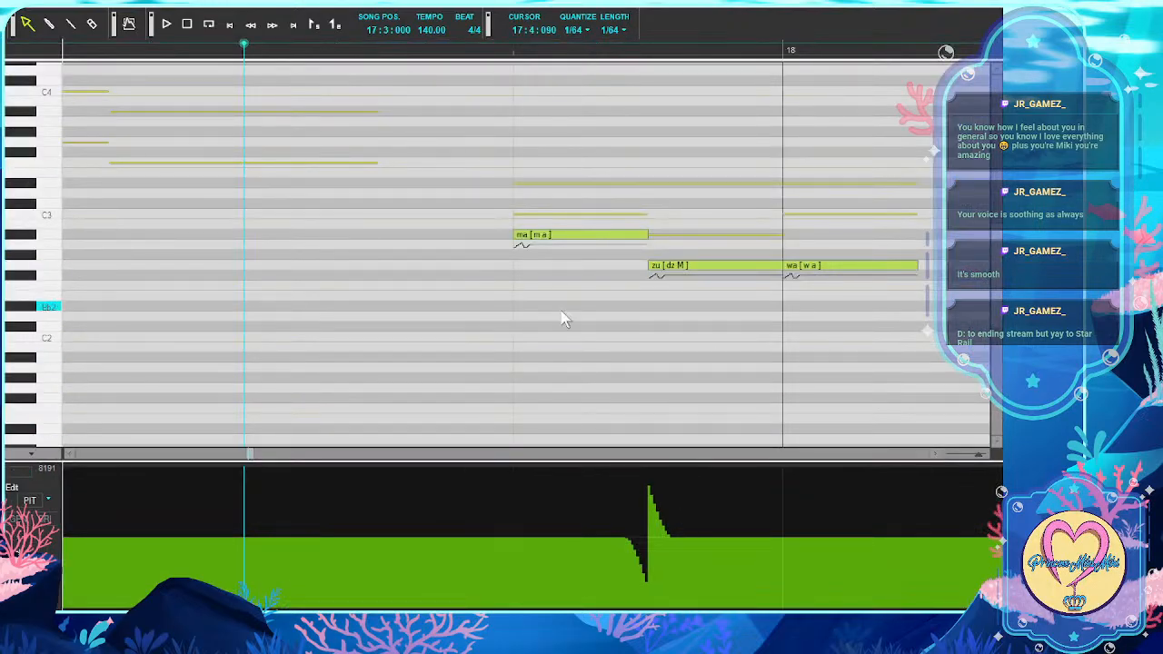
# Change the lyric of the note at the start of measure 20 to "na"
pyautogui.hscroll(6, 553, 305)
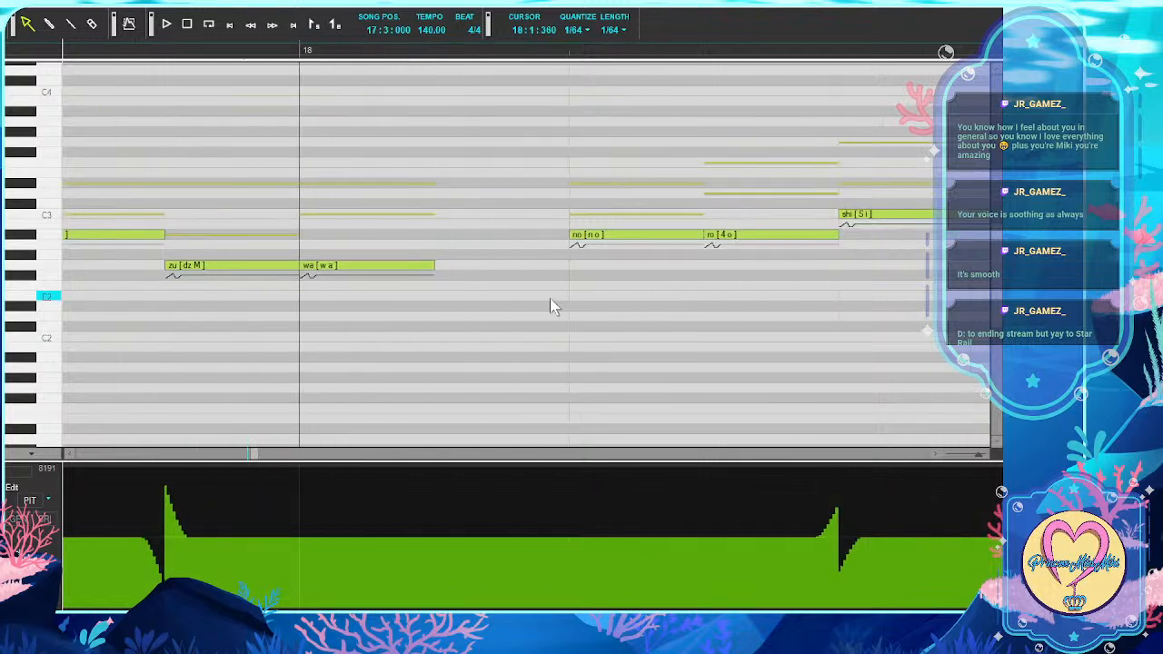
pyautogui.hscroll(6, 549, 306)
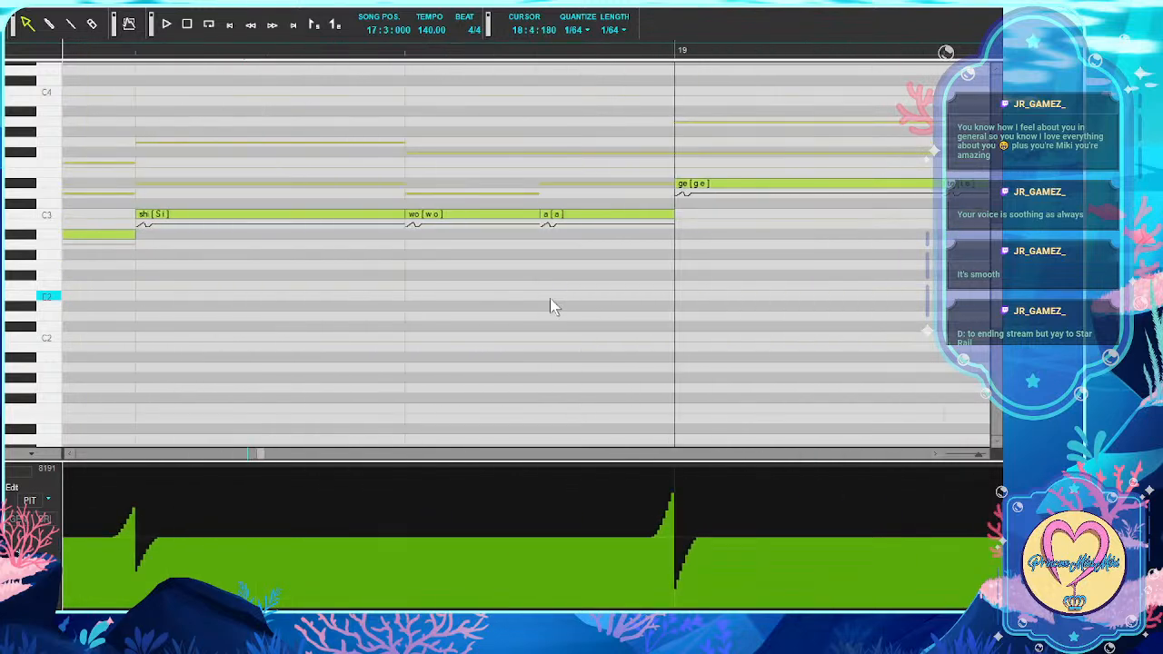
pyautogui.hscroll(8, 549, 306)
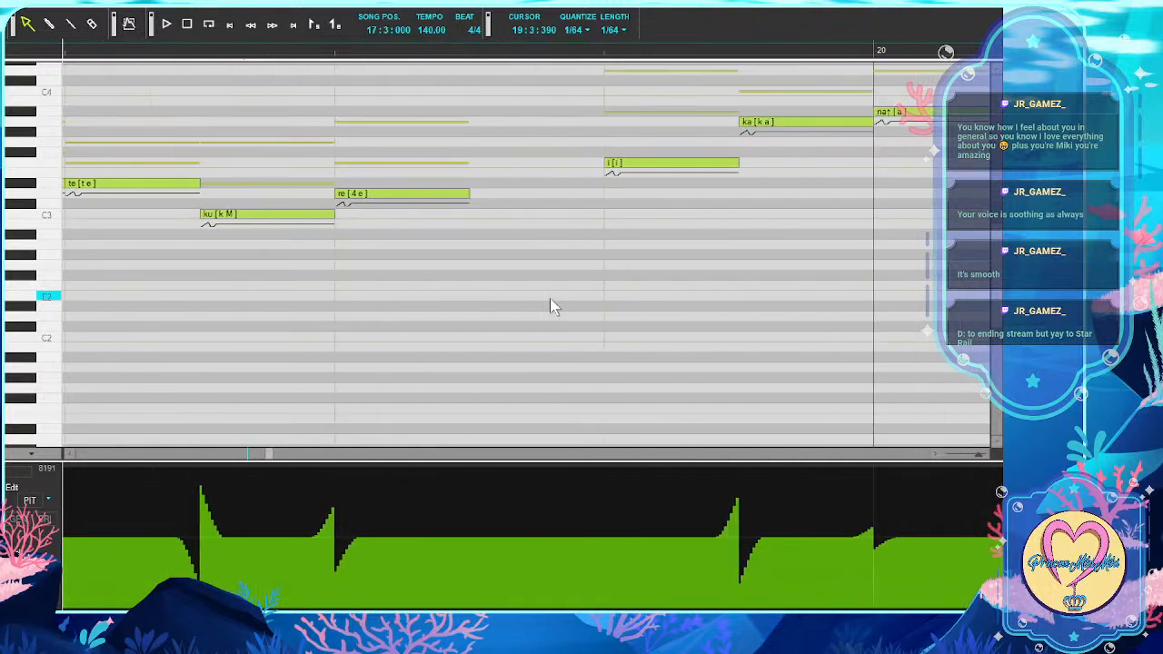
pyautogui.hscroll(5, 549, 306)
pyautogui.scroll(2, 549, 306)
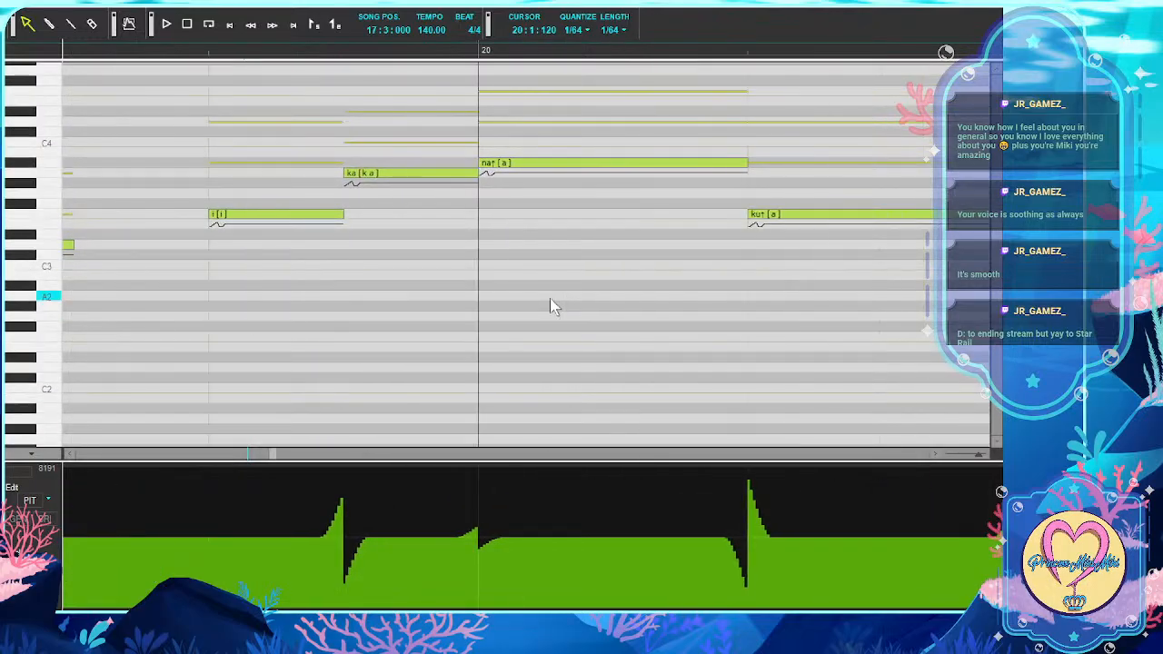
pyautogui.doubleClick(503, 161)
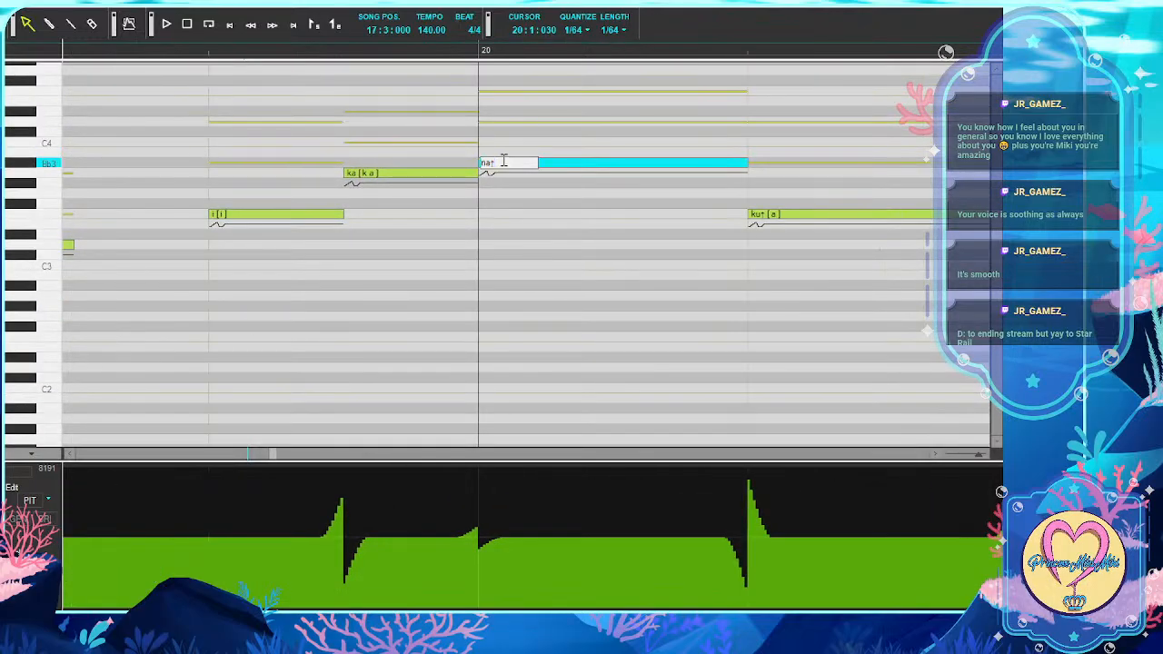
pyautogui.write('na')
pyautogui.press('Return')
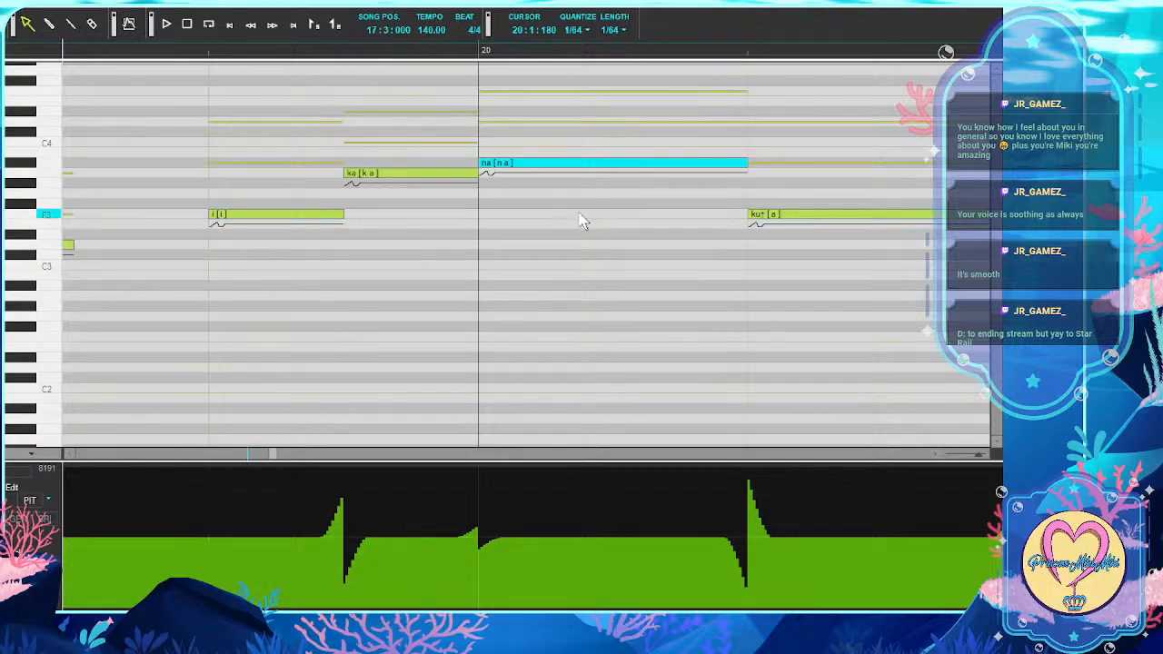
# Set the lyrics of the notes on beats 2 and 3 of measure 20 to "ku" and "cha"
pyautogui.doubleClick(824, 216)
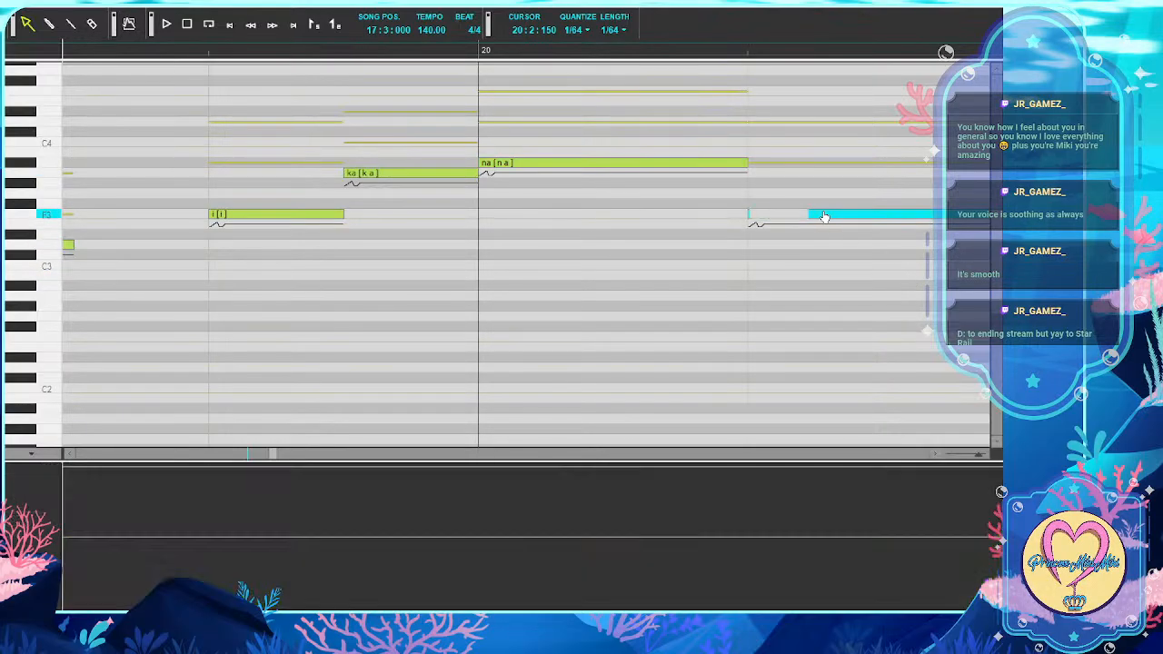
pyautogui.press('Return')
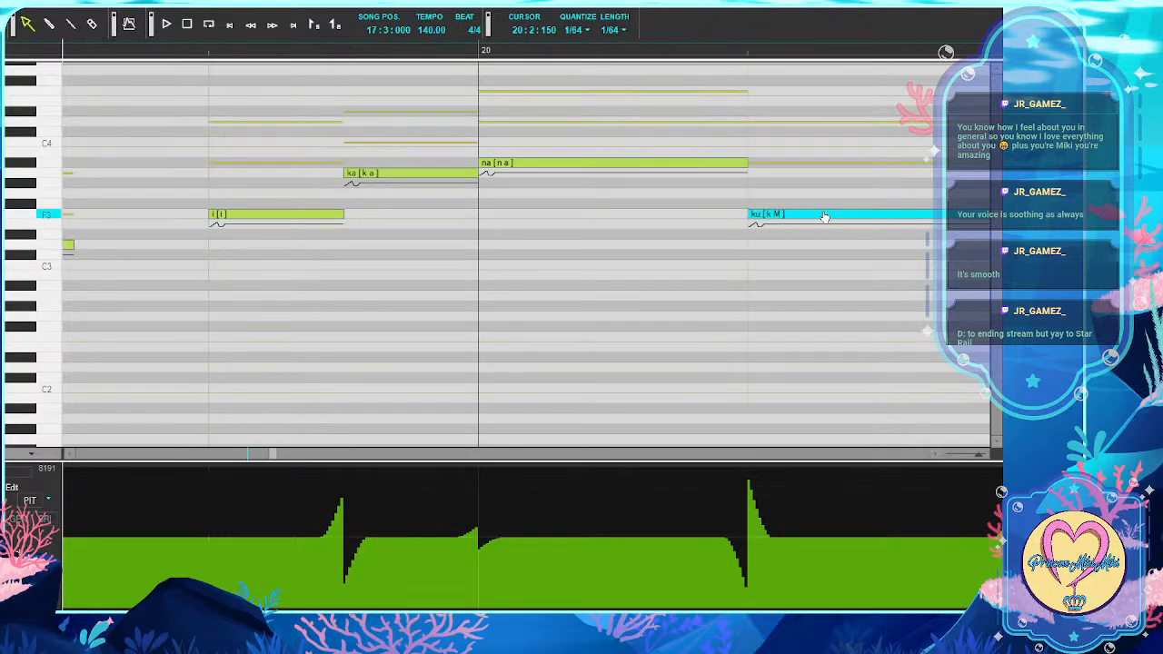
pyautogui.hscroll(5, 674, 317)
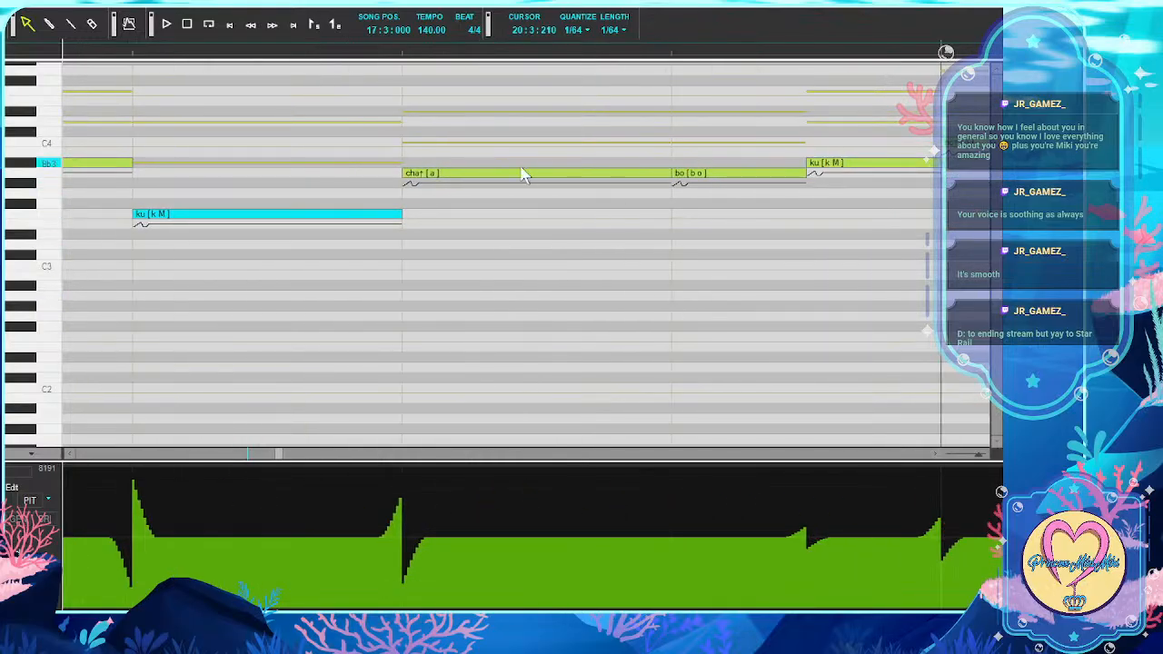
pyautogui.doubleClick(509, 173)
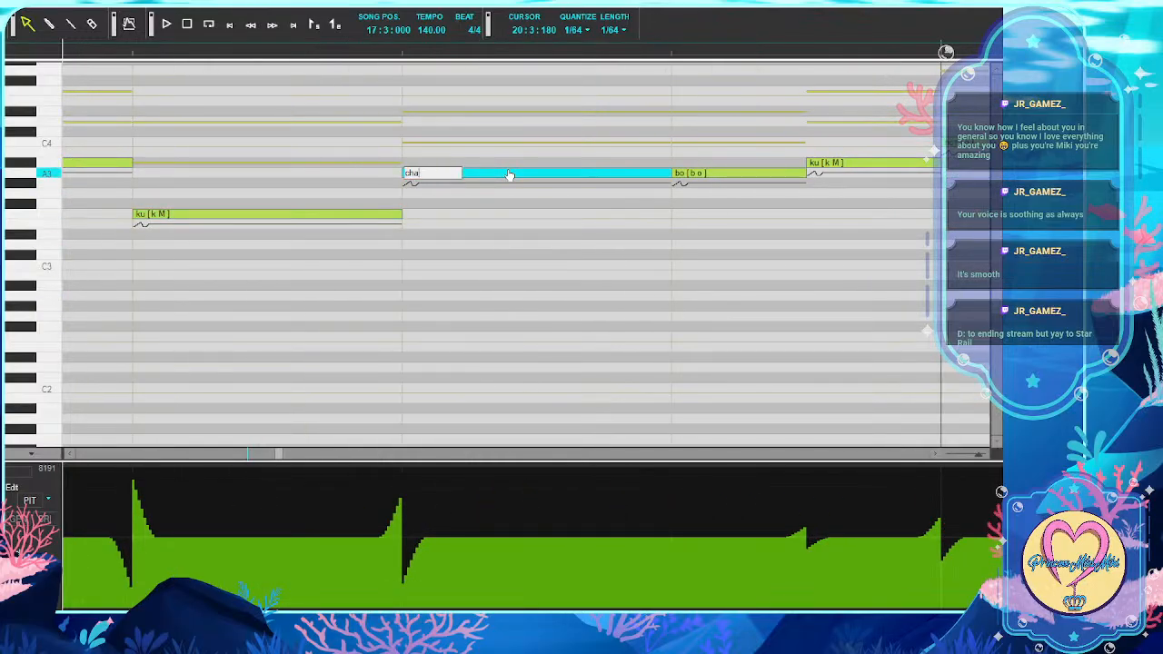
pyautogui.press('Return')
# Set the lyrics of the first two notes of measure 21 to "no" and "ka"
pyautogui.hscroll(4, 595, 299)
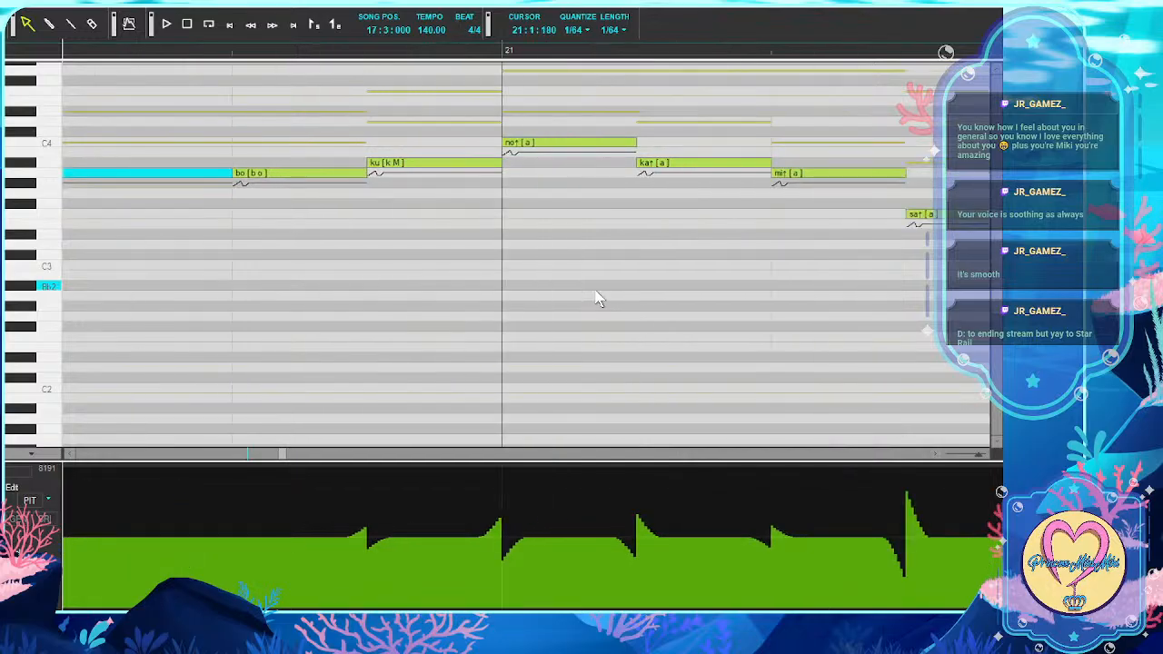
pyautogui.doubleClick(545, 142)
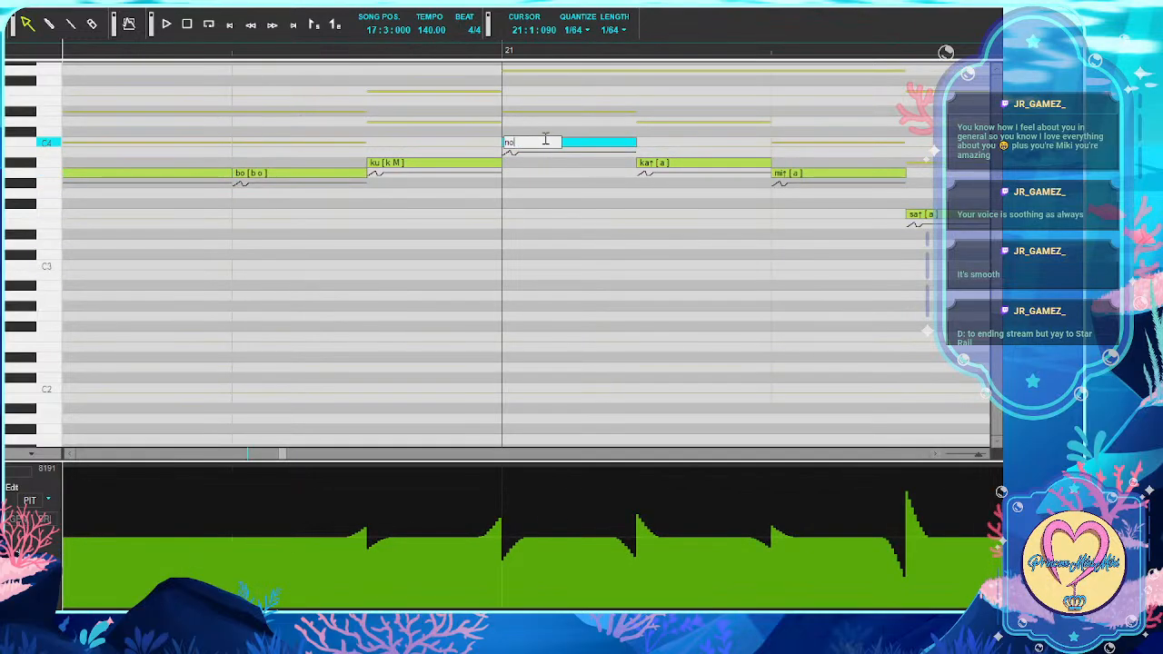
pyautogui.press('Return')
pyautogui.click(676, 166)
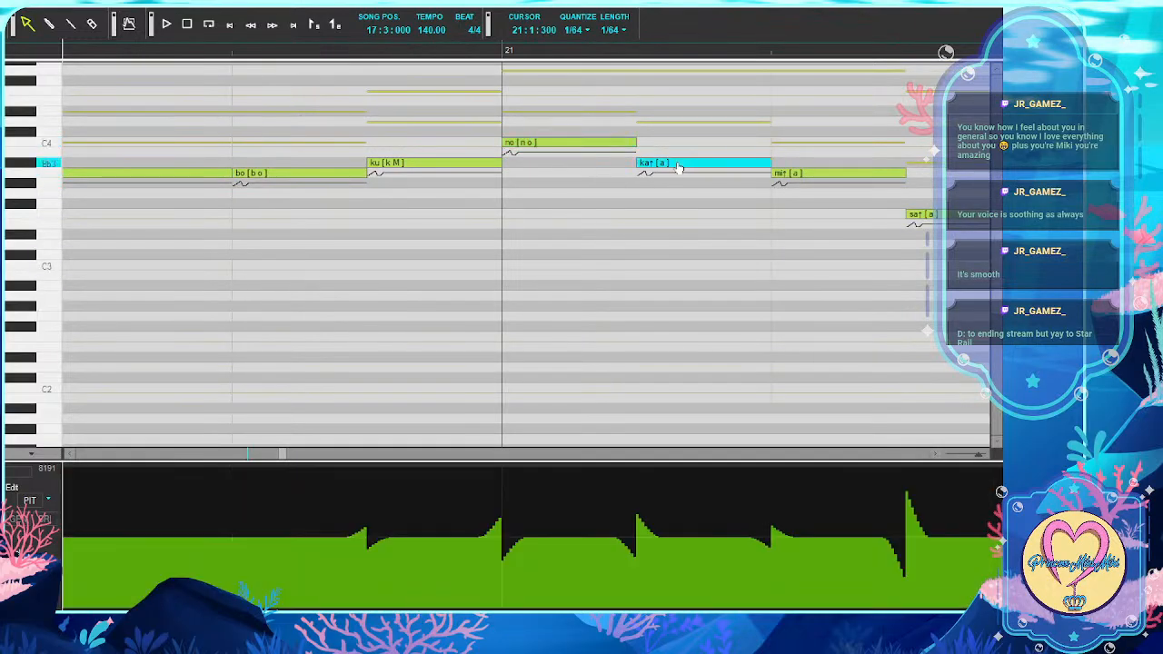
pyautogui.doubleClick(676, 166)
pyautogui.write('ka')
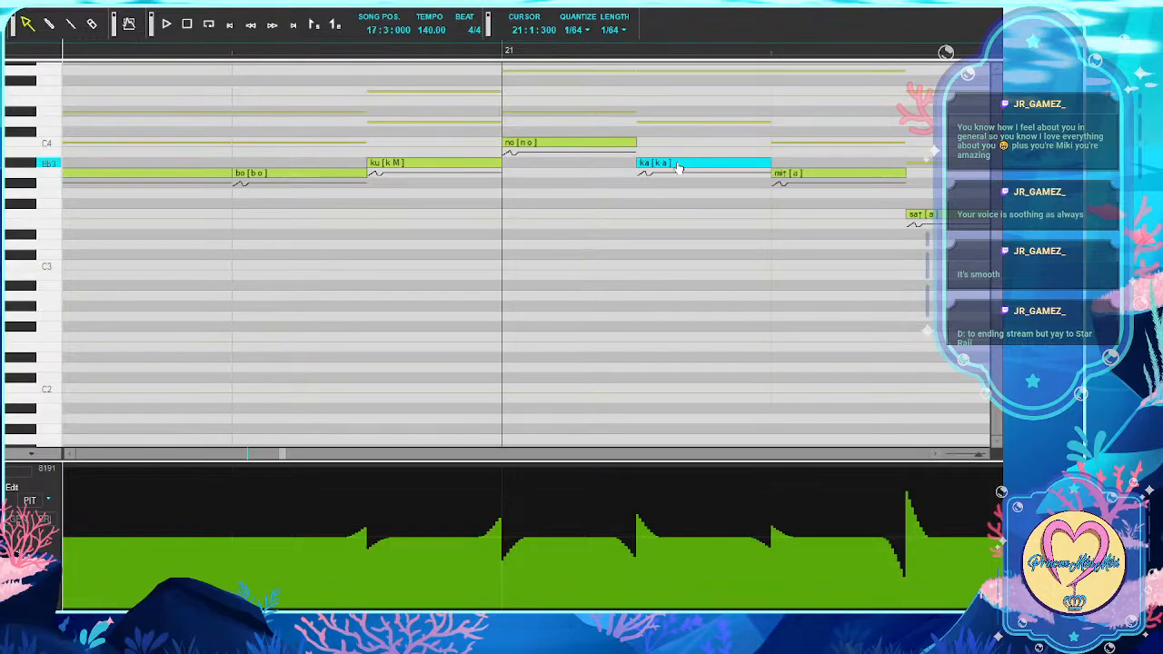
# Set the lyrics of the two notes in beat 2 of measure 21 to "mi" and "sa"
pyautogui.doubleClick(814, 175)
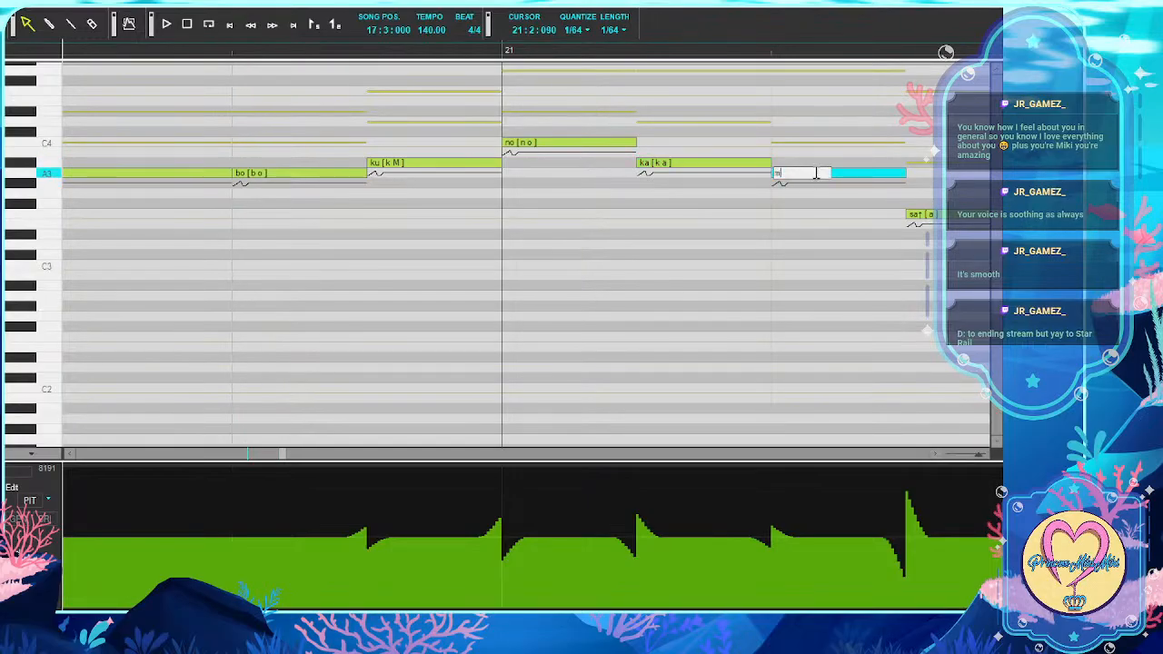
pyautogui.write('mi')
pyautogui.press('Return')
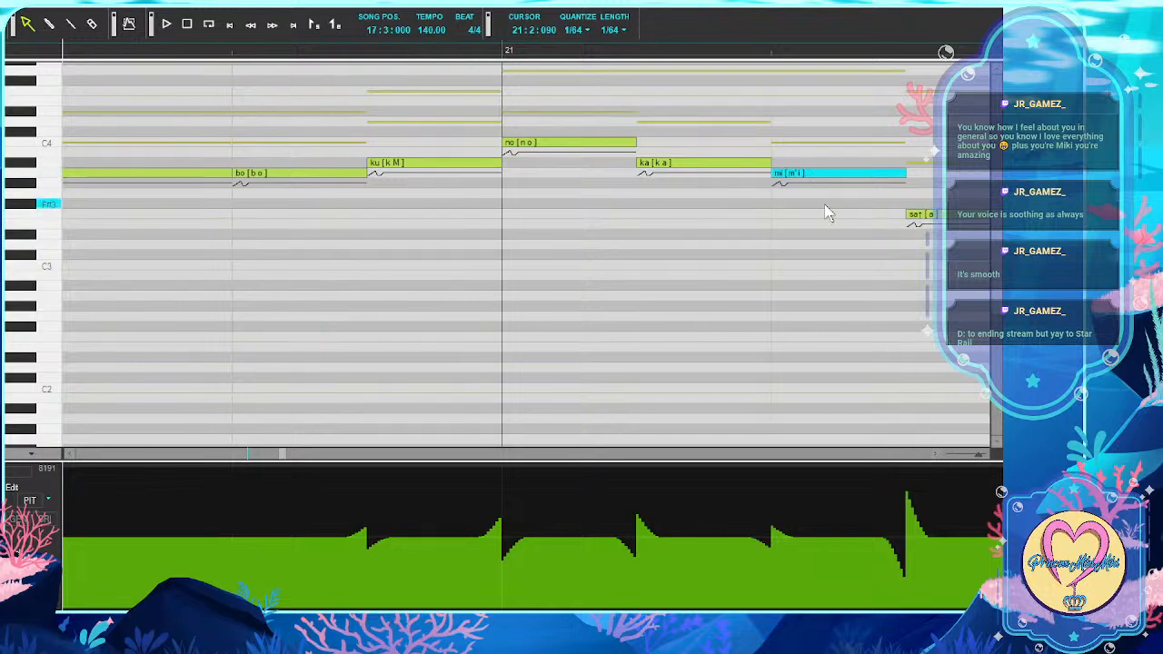
pyautogui.hscroll(3, 824, 204)
pyautogui.doubleClick(759, 215)
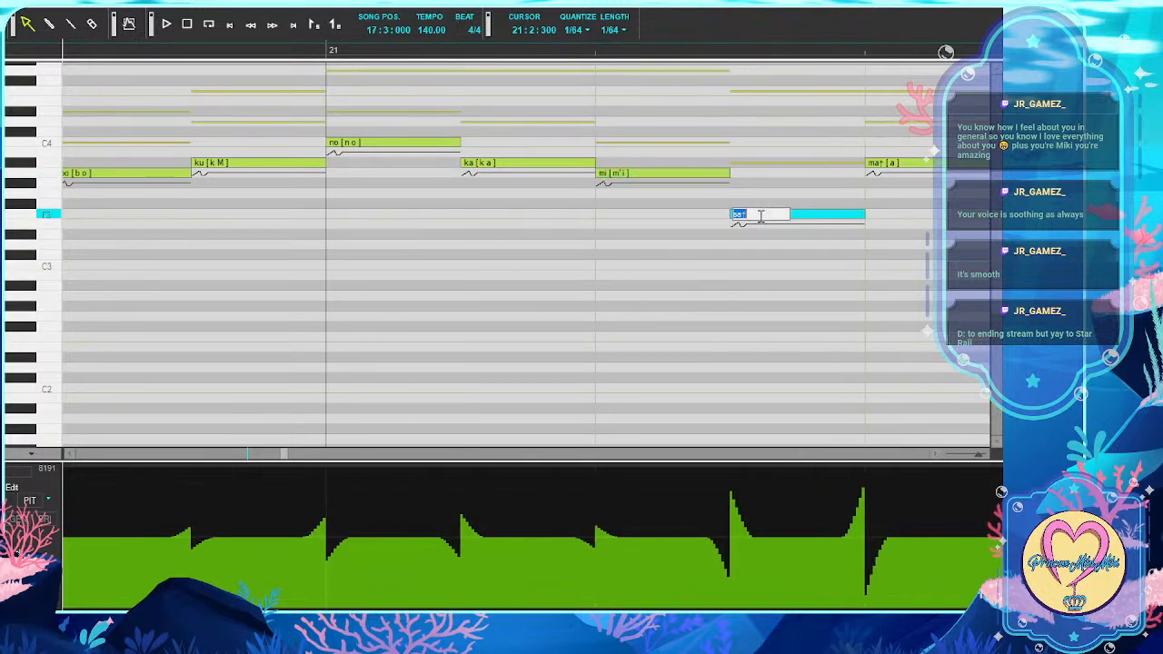
pyautogui.write('sa')
pyautogui.press('Return')
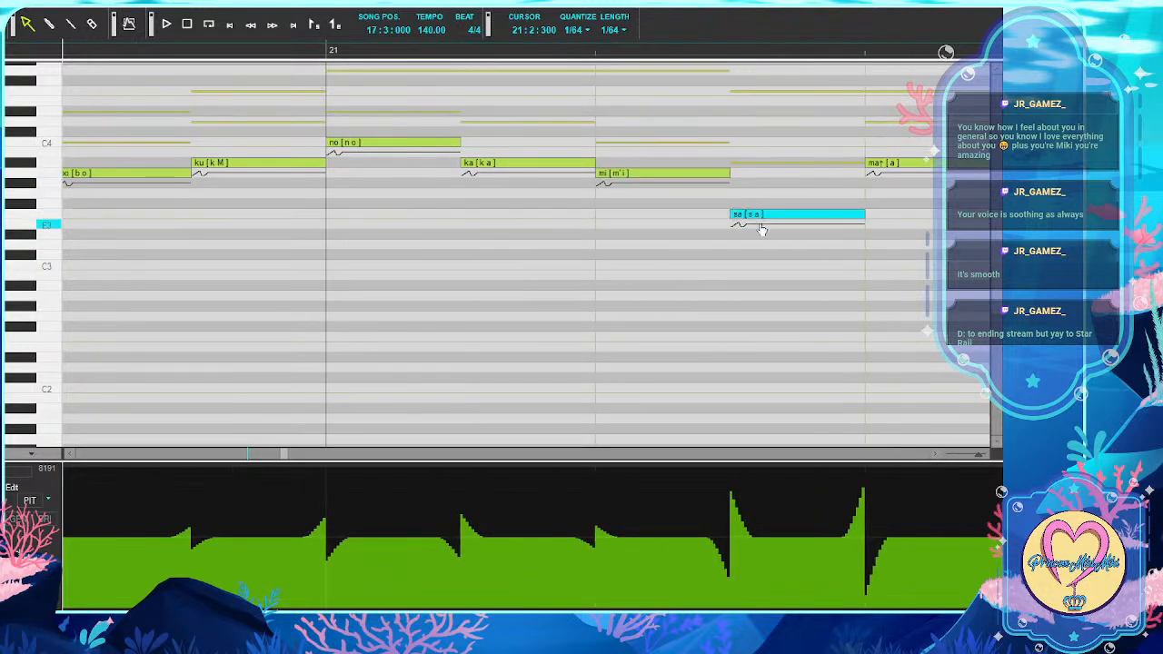
# Change the lyrics of the notes starting beats 3 and 4 of measure 21 to "ma" and "ka"
pyautogui.hscroll(4, 763, 231)
pyautogui.doubleClick(659, 164)
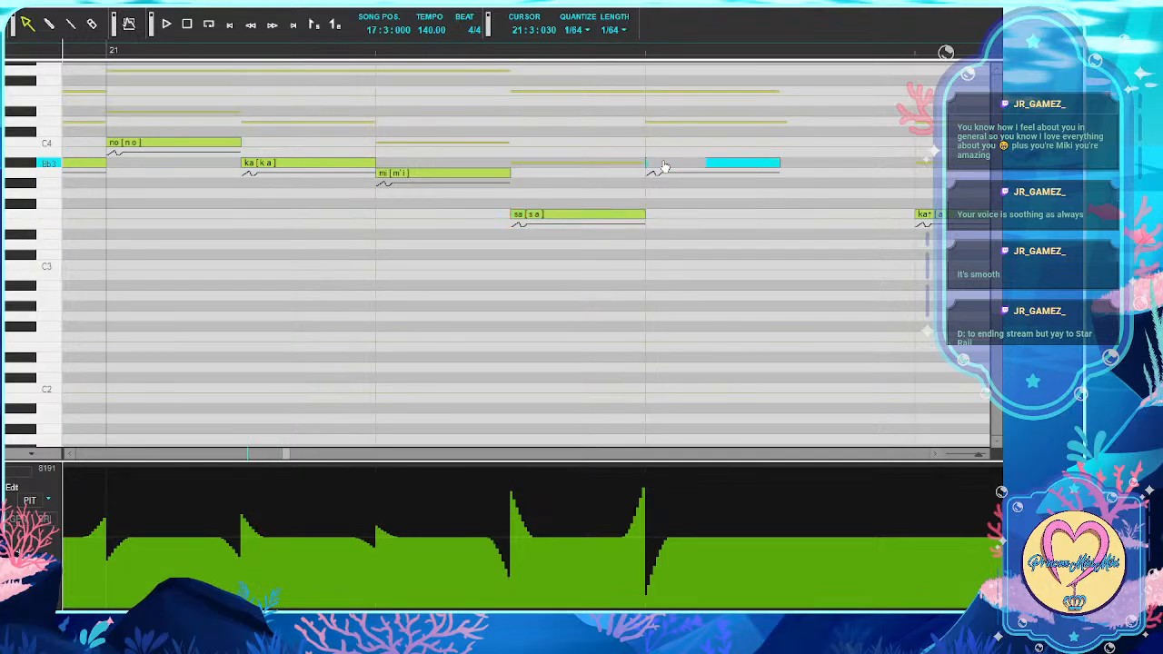
pyautogui.press('Return')
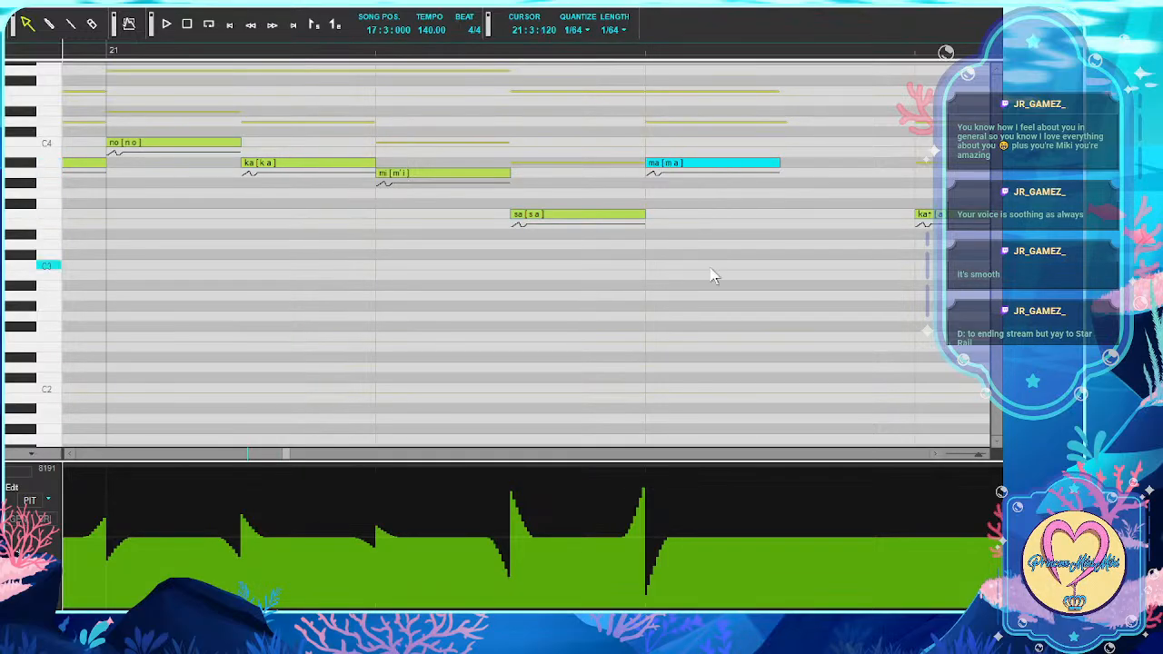
pyautogui.hscroll(6, 711, 275)
pyautogui.doubleClick(633, 215)
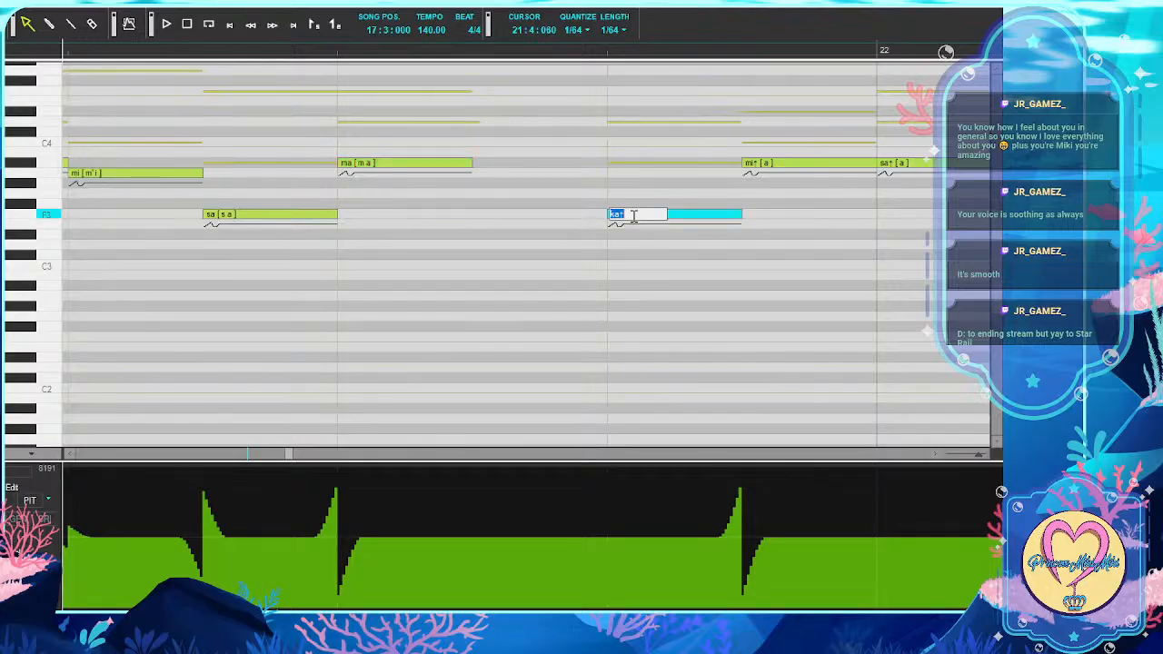
pyautogui.write('ka')
pyautogui.press('Return')
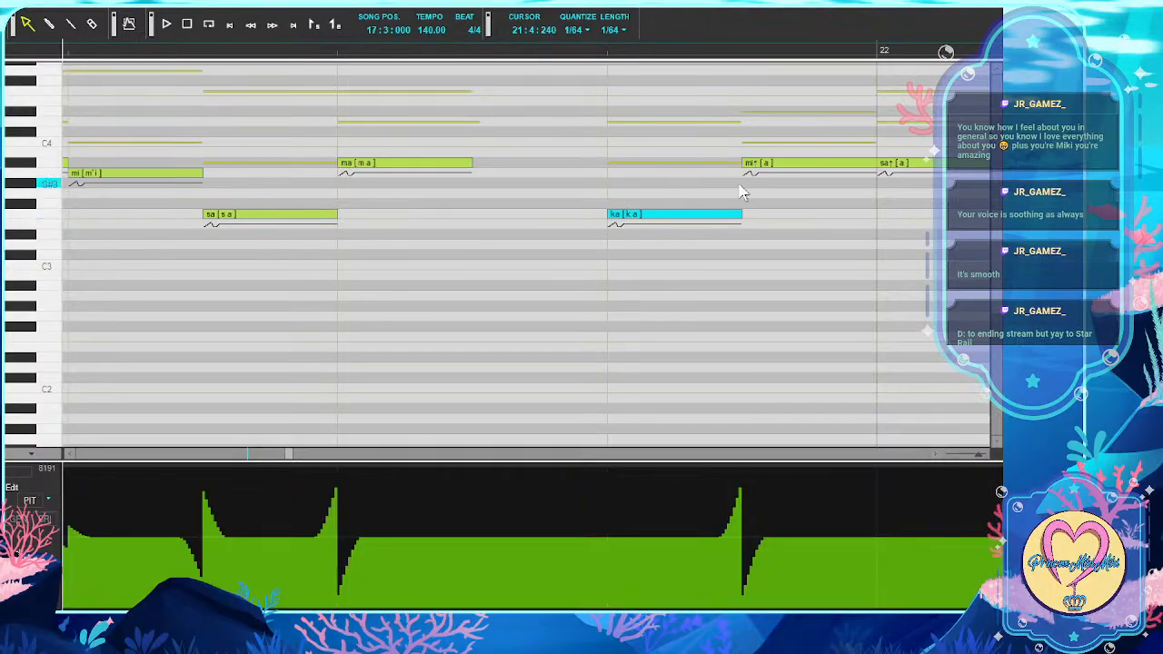
# Set the last note of measure 21 to the lyric "mi" and the first note of measure 22 to "sa"
pyautogui.doubleClick(775, 162)
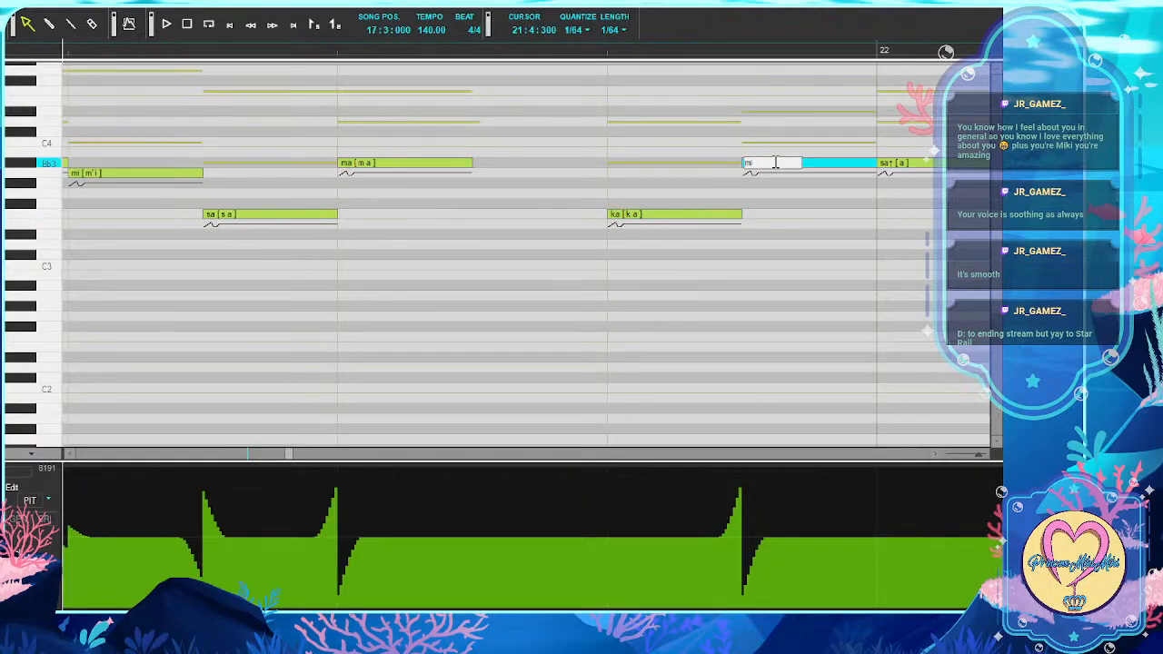
pyautogui.write('mi')
pyautogui.press('Return')
pyautogui.hscroll(5, 753, 255)
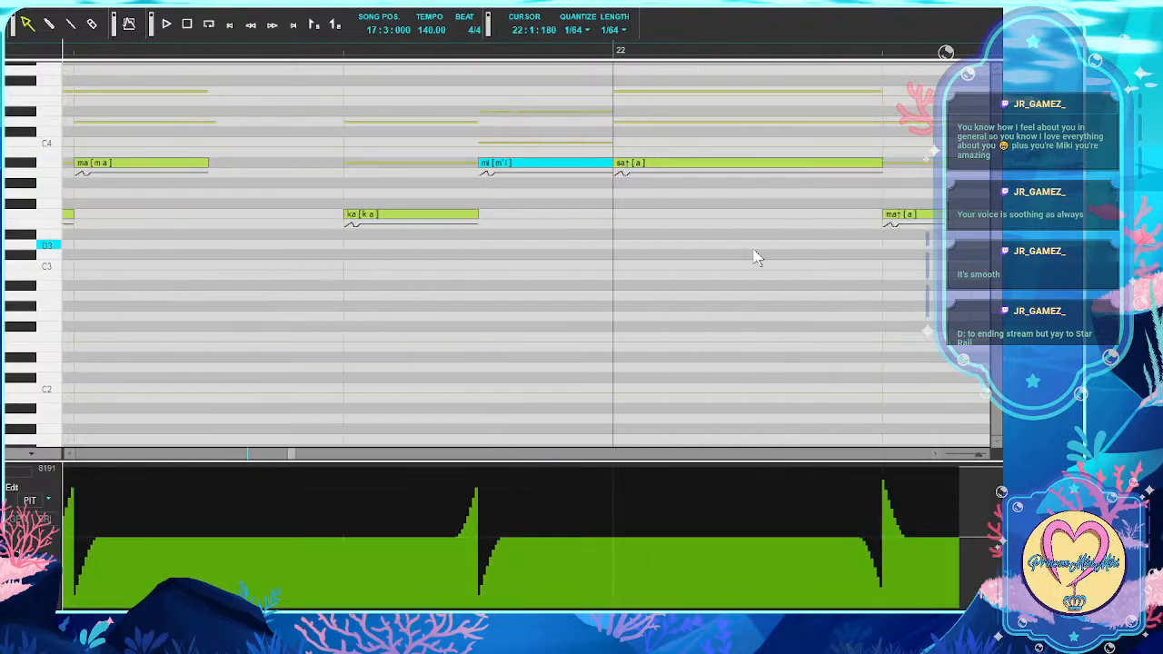
pyautogui.hscroll(2, 750, 253)
pyautogui.doubleClick(497, 162)
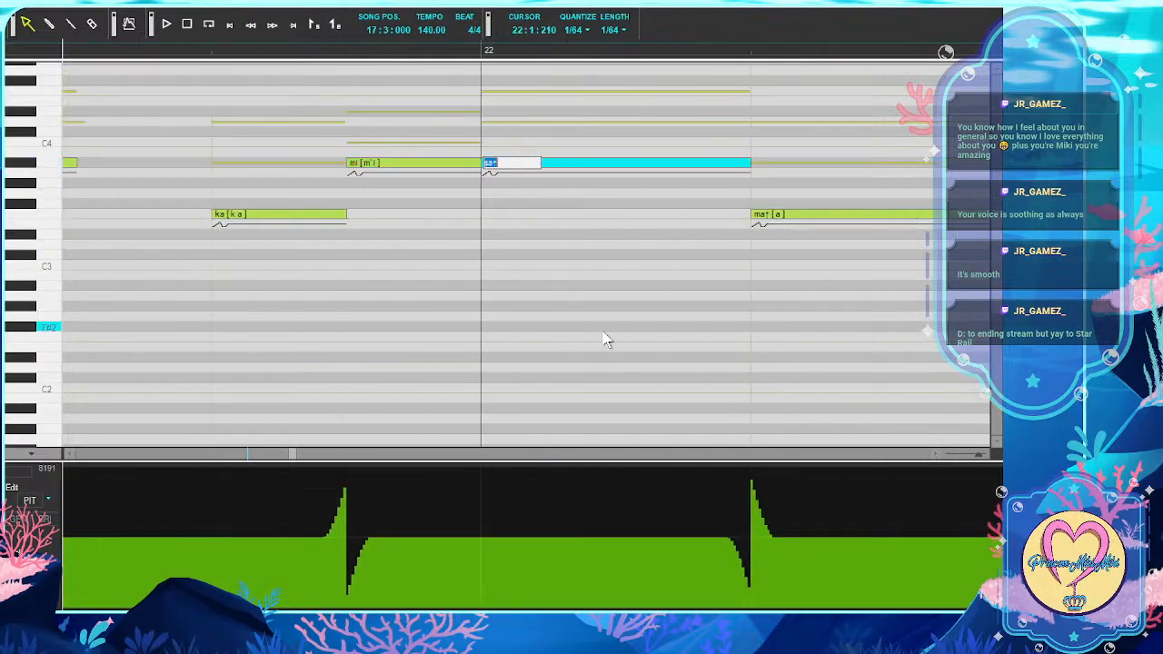
pyautogui.press('Return')
# Change the lyrics of the notes starting beats 2 and 3 of measure 22 to "ma" and "ga"
pyautogui.hscroll(4, 637, 351)
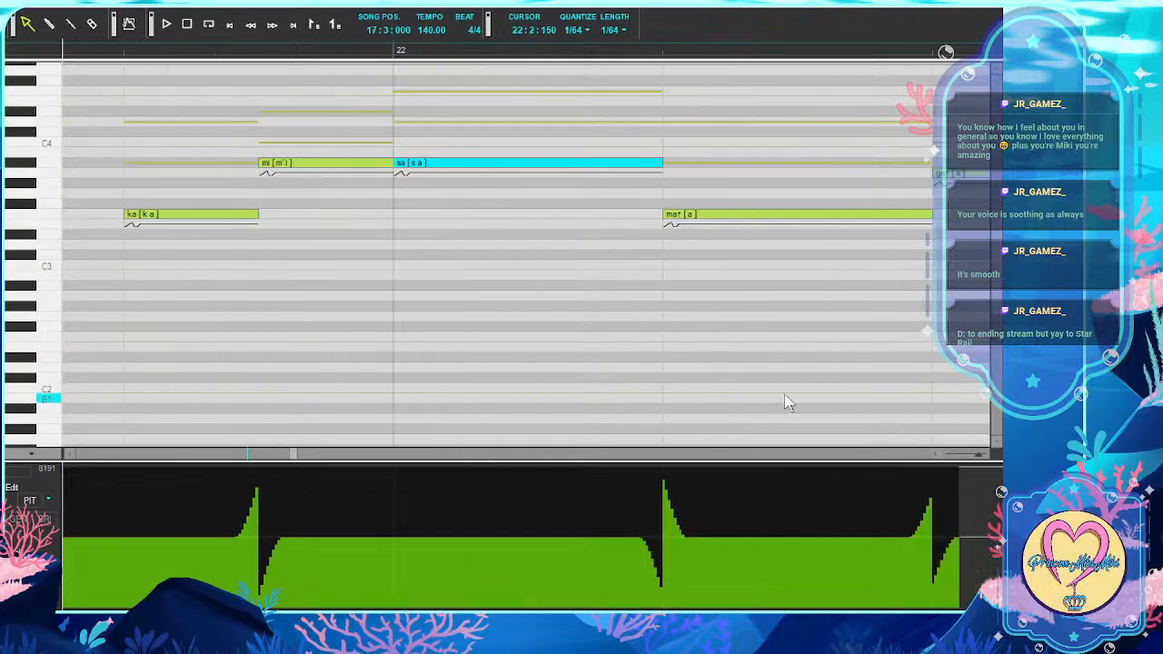
pyautogui.click(548, 225)
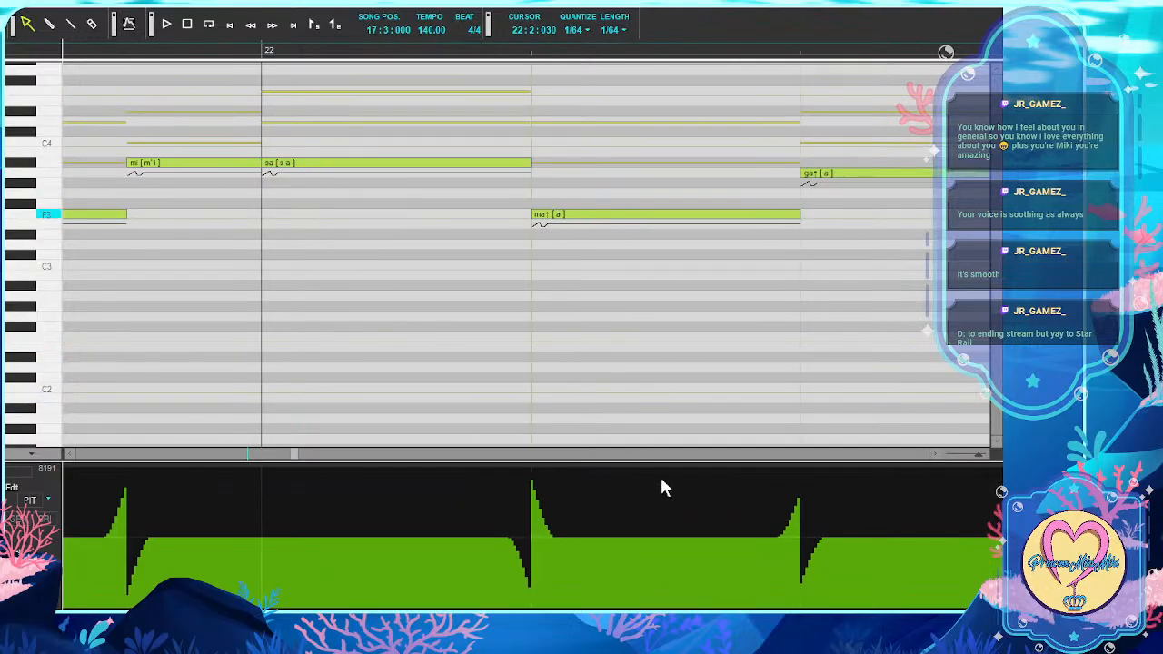
pyautogui.doubleClick(556, 214)
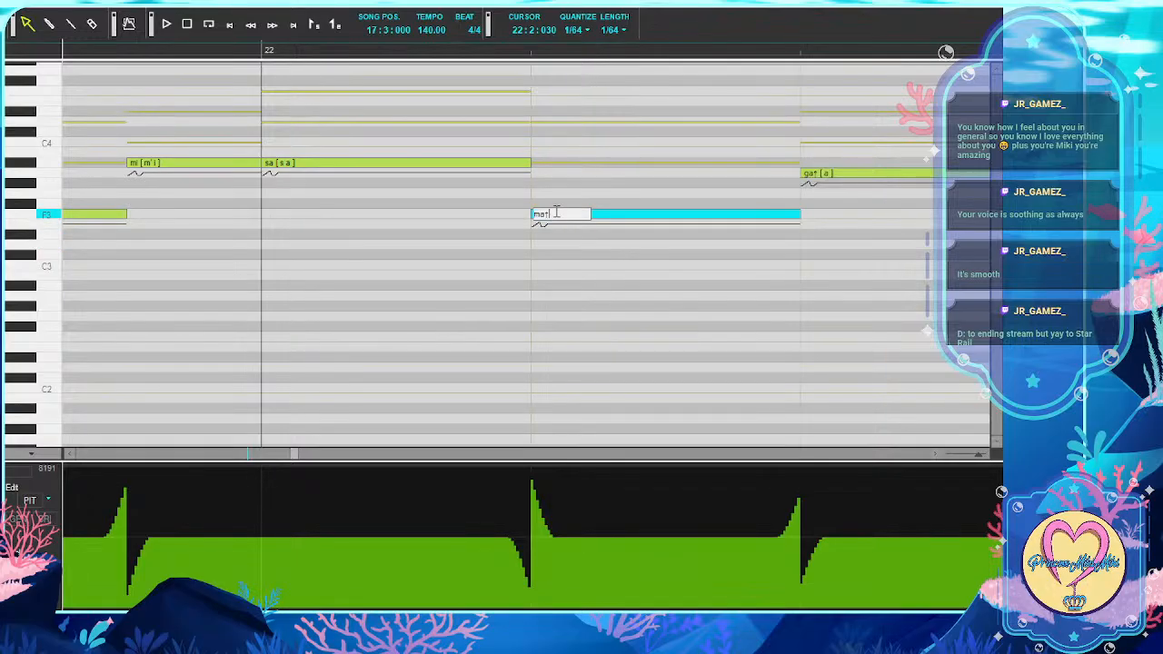
pyautogui.press('Tab')
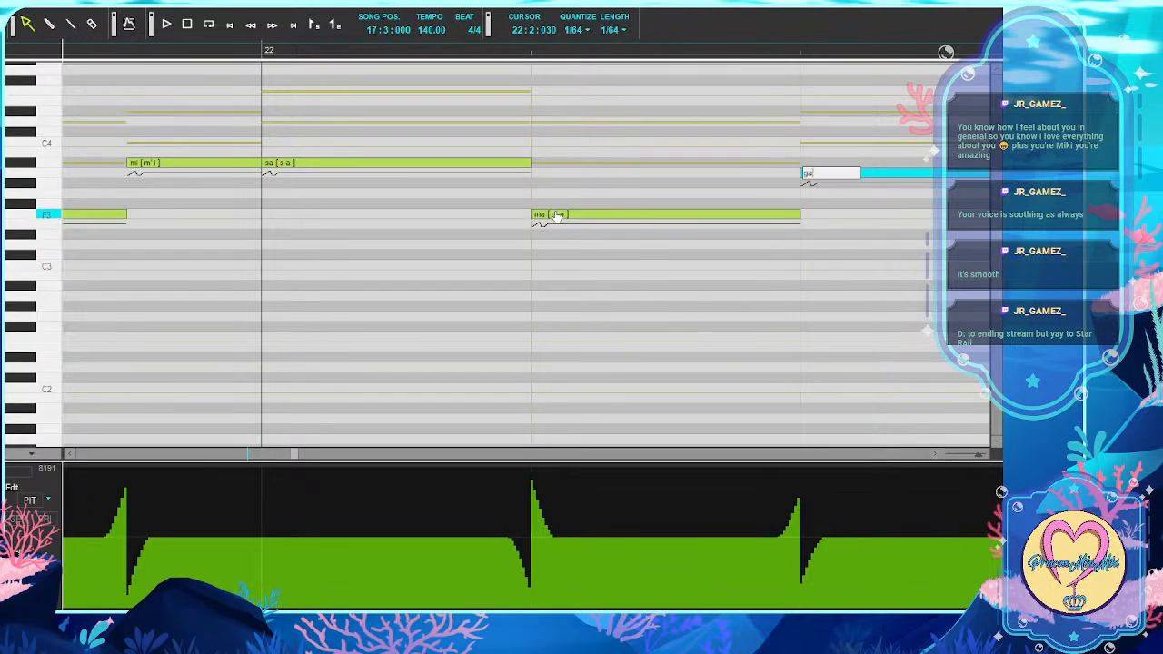
pyautogui.press('Tab')
pyautogui.press('Tab')
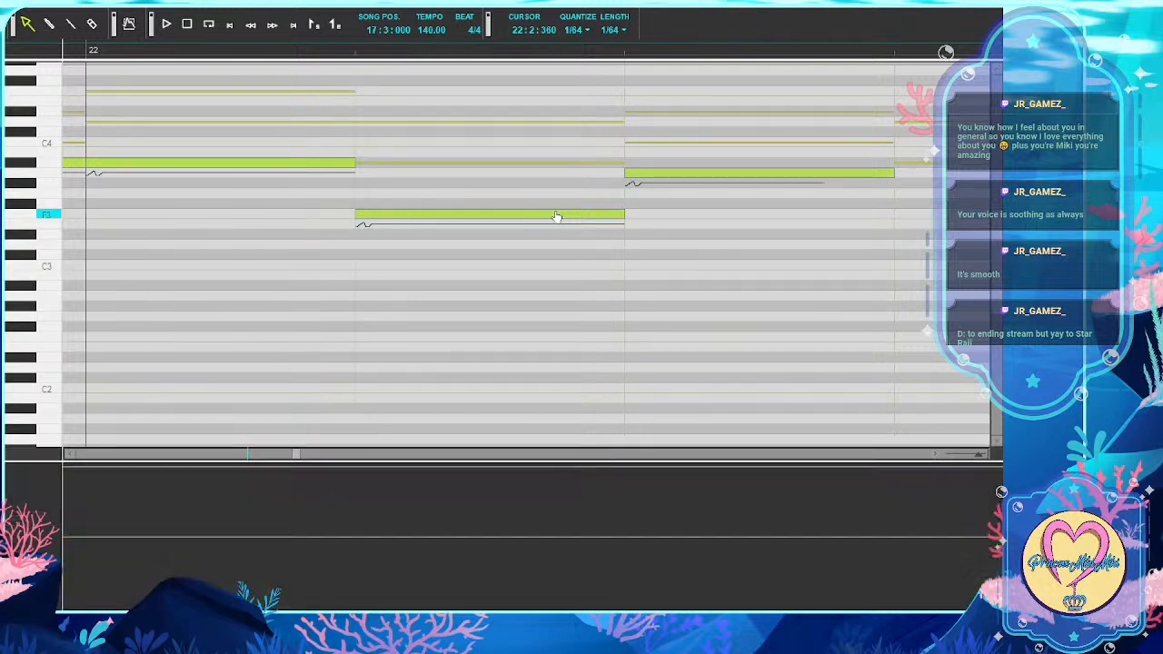
# Set the first note of measure 23 to the lyric "su" and the last note of measure 22 to "i"
pyautogui.press('Tab')
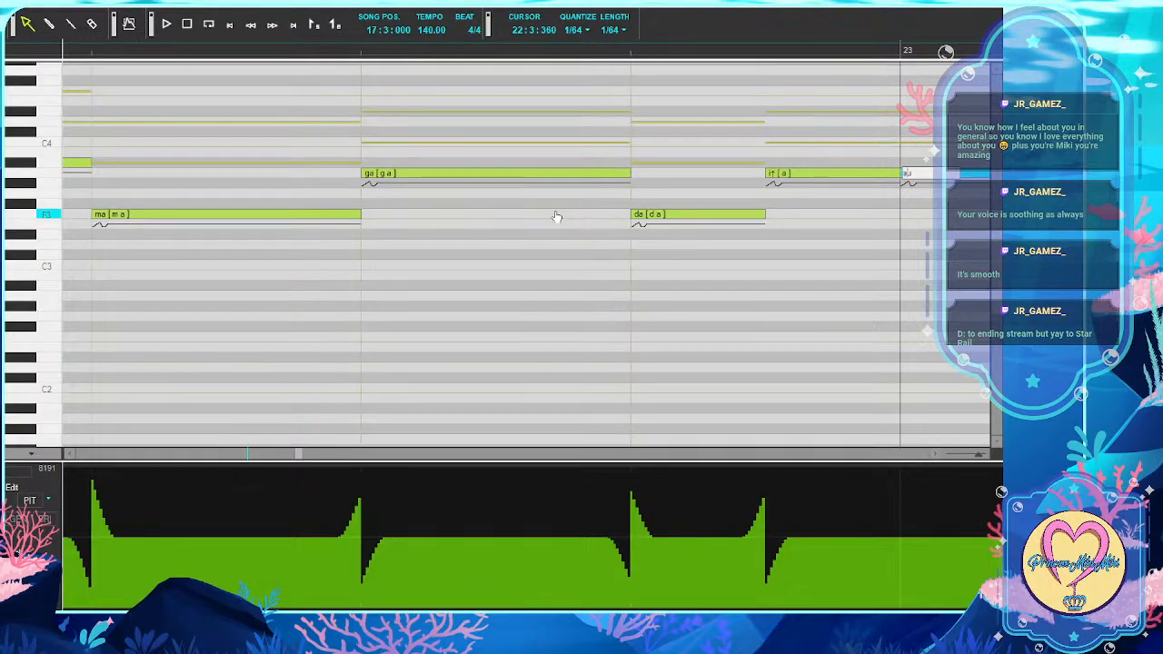
pyautogui.write('su')
pyautogui.press('Return')
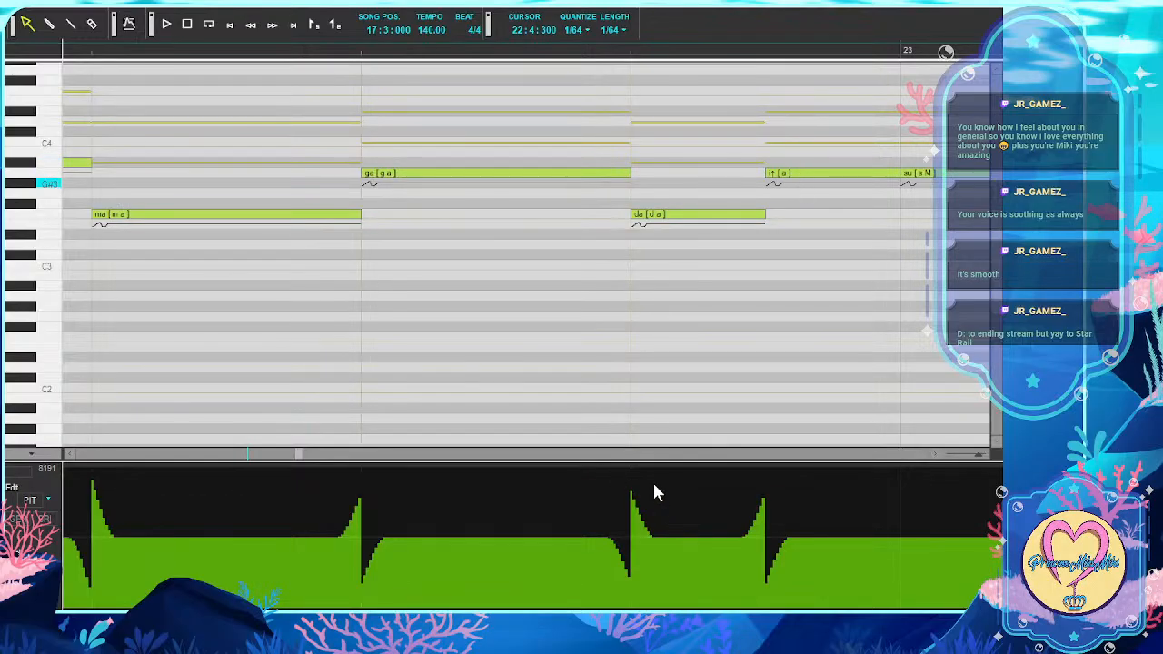
pyautogui.doubleClick(772, 174)
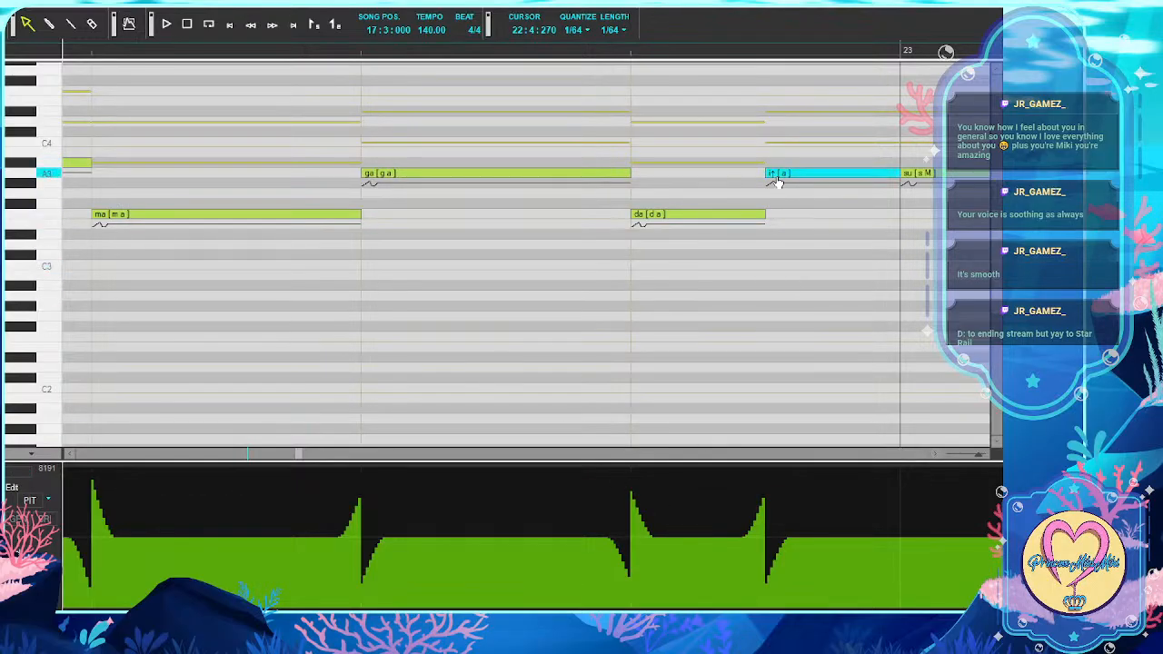
pyautogui.write('i')
pyautogui.press('Return')
# Correct the lyrics of the three notes in beats 2 and 3 of measure 23 to "de", "shi" and "ta"
pyautogui.hscroll(8, 776, 182)
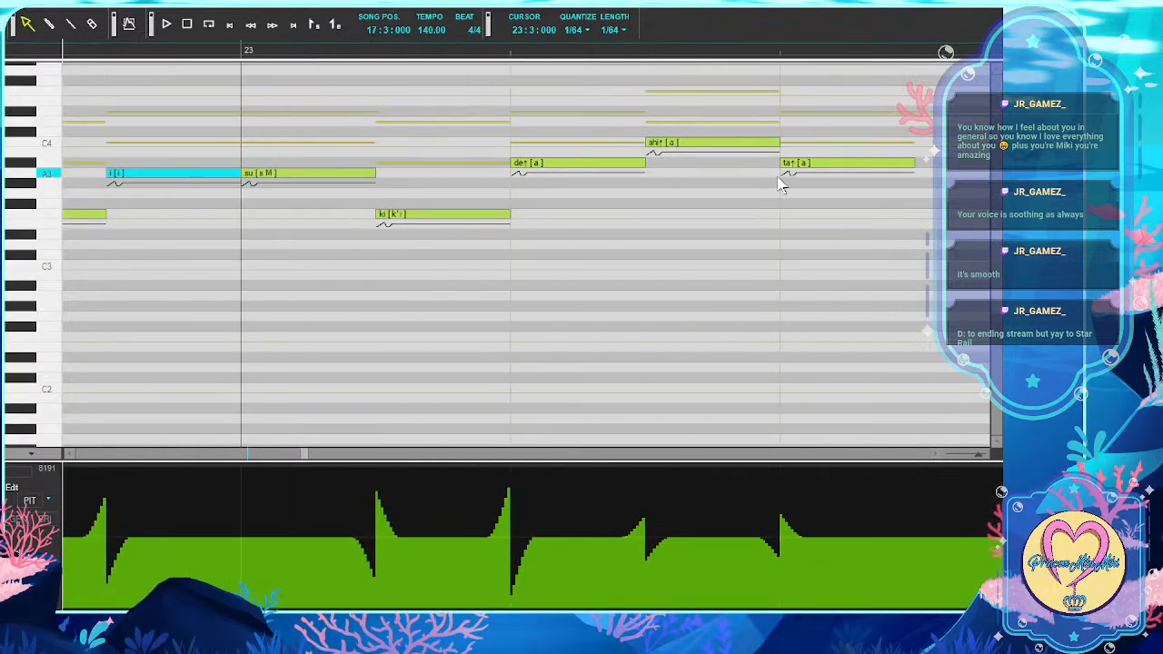
pyautogui.hscroll(2, 779, 184)
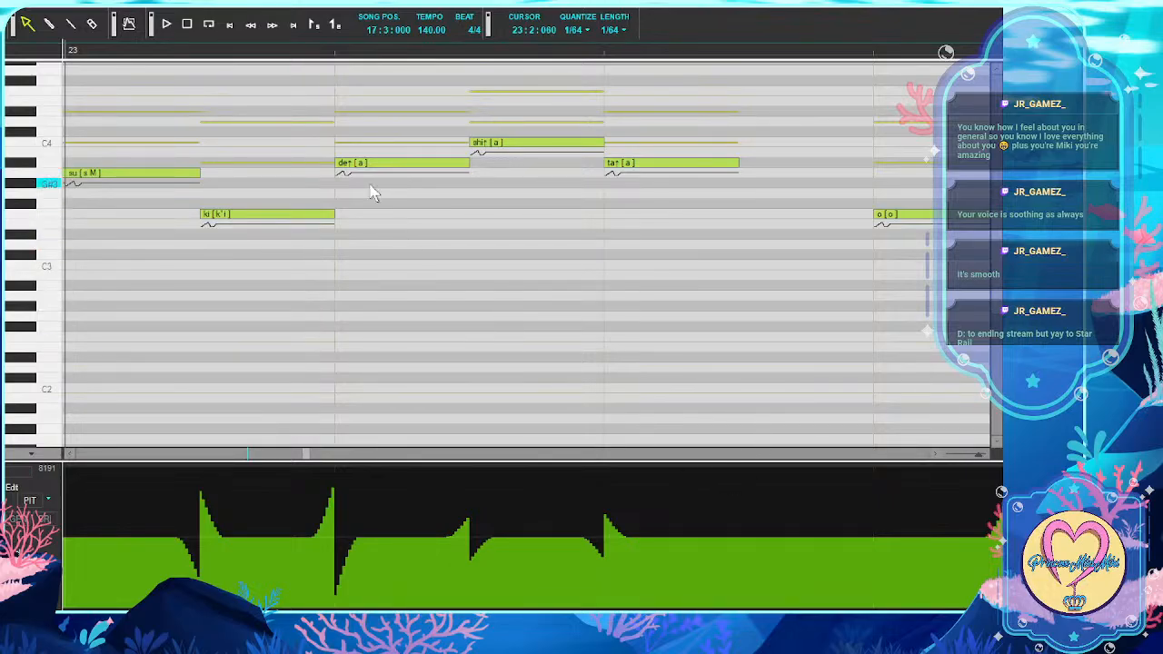
pyautogui.doubleClick(354, 162)
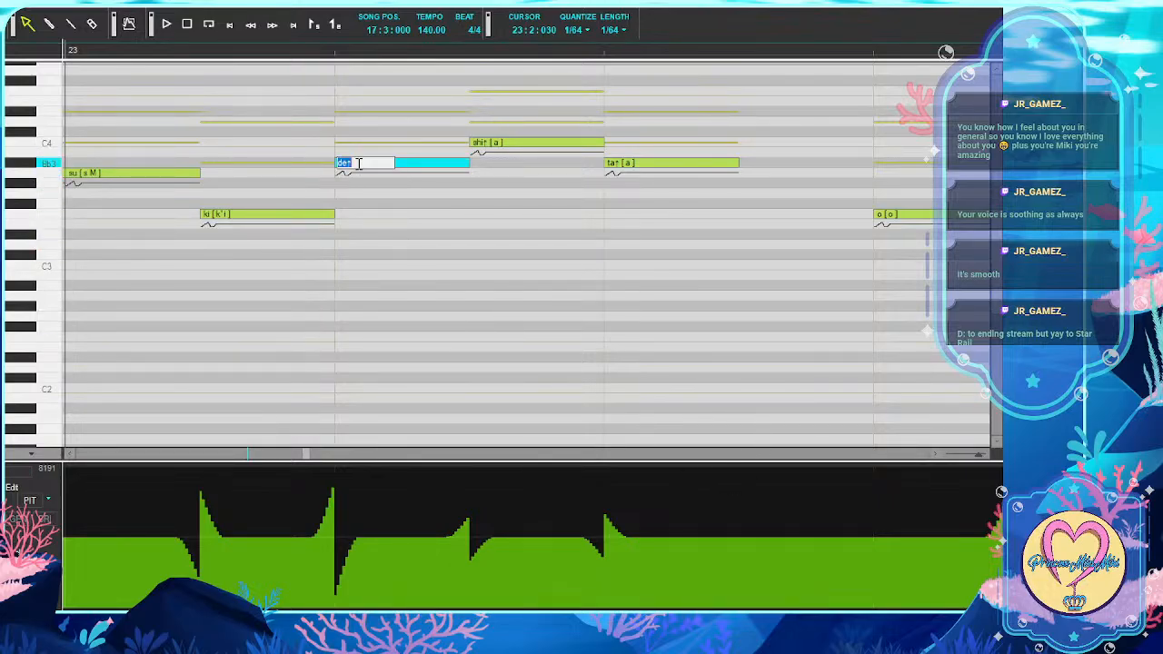
pyautogui.press('Tab')
pyautogui.press('Right')
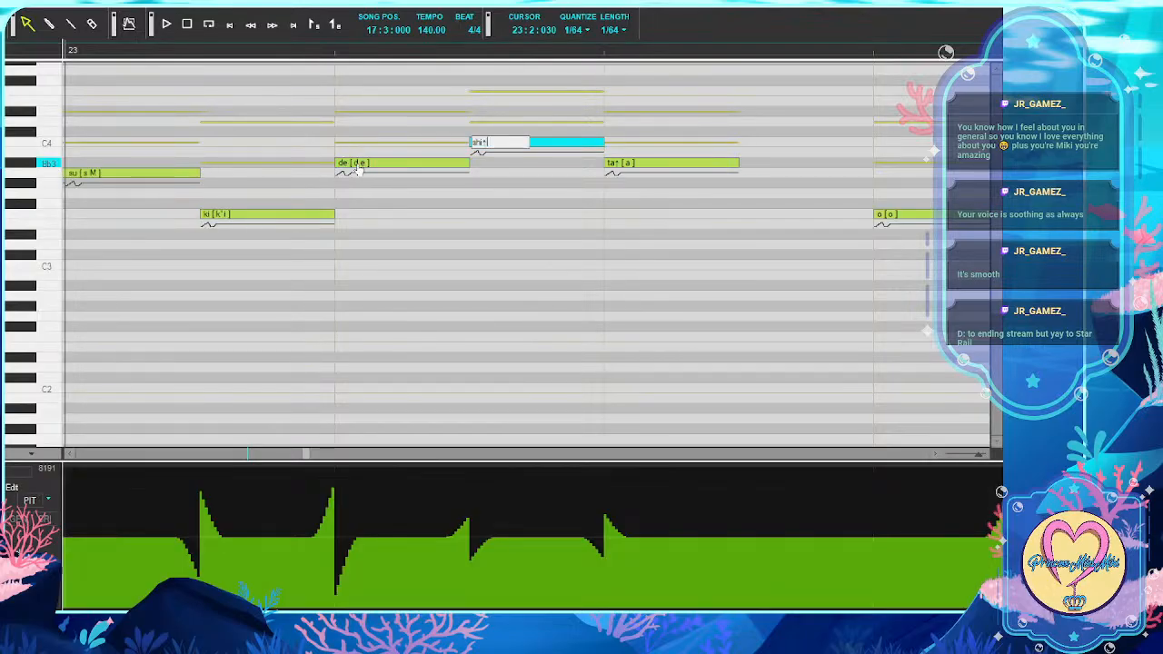
pyautogui.press('BackSpace')
pyautogui.press('Tab')
pyautogui.press('Right')
pyautogui.press('BackSpace')
pyautogui.press('Tab')
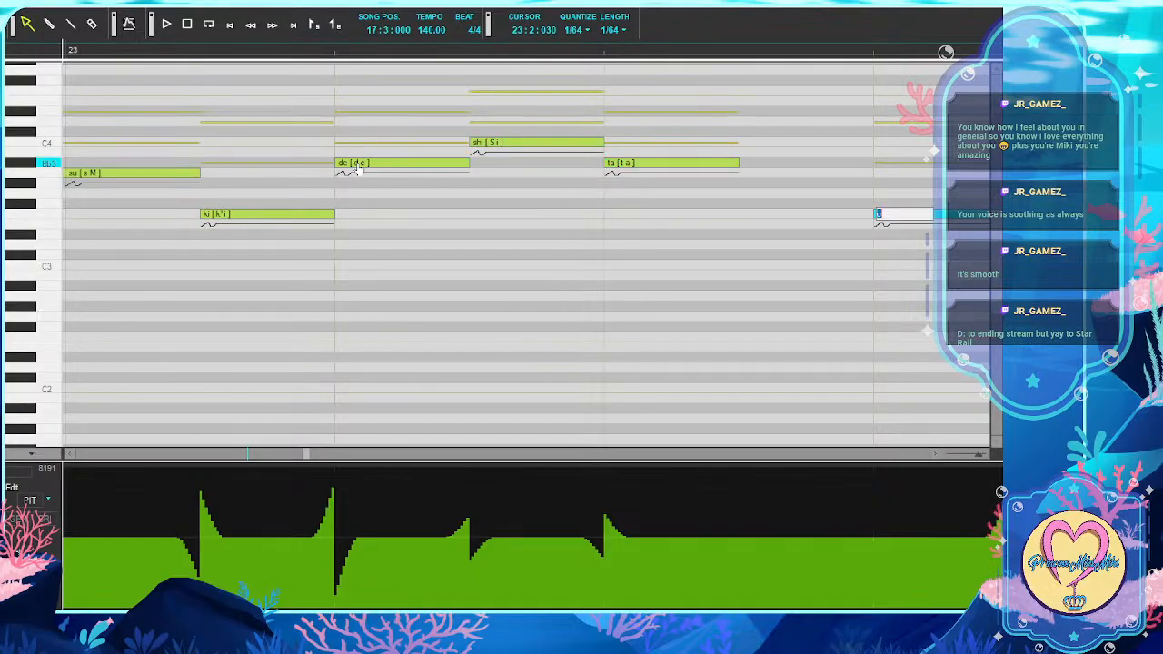
# Change the lyrics of the notes starting beats 1, 2 and 3 of measure 24 to "na", "ni" and "wa"
pyautogui.press('Tab')
pyautogui.press('Tab')
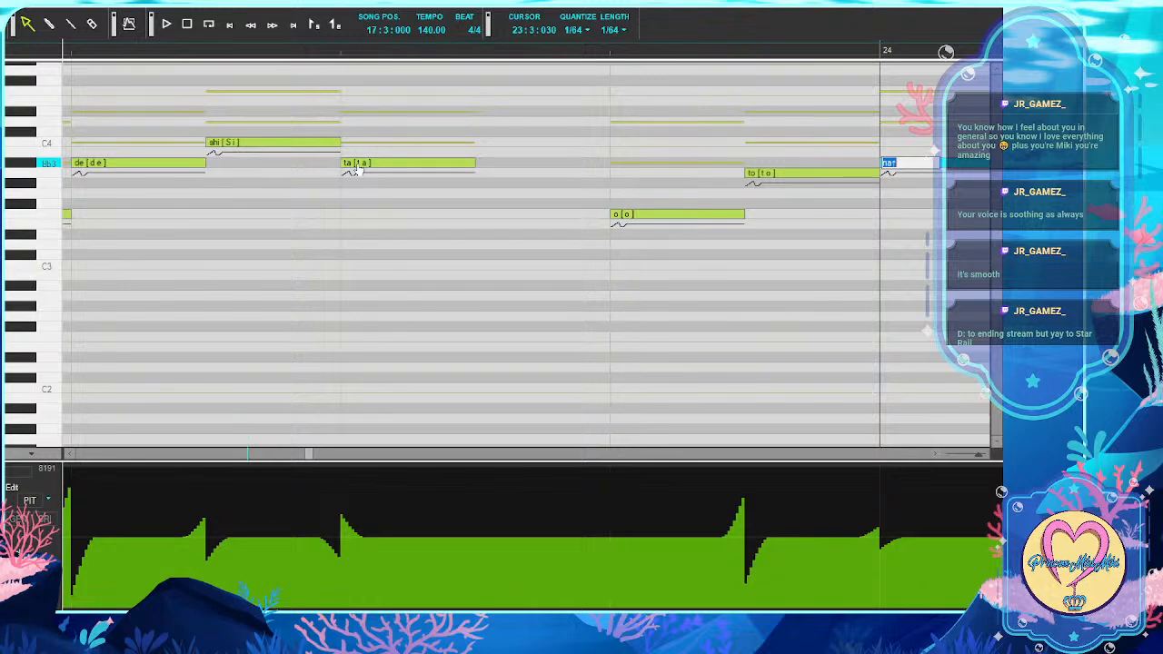
pyautogui.press('Tab')
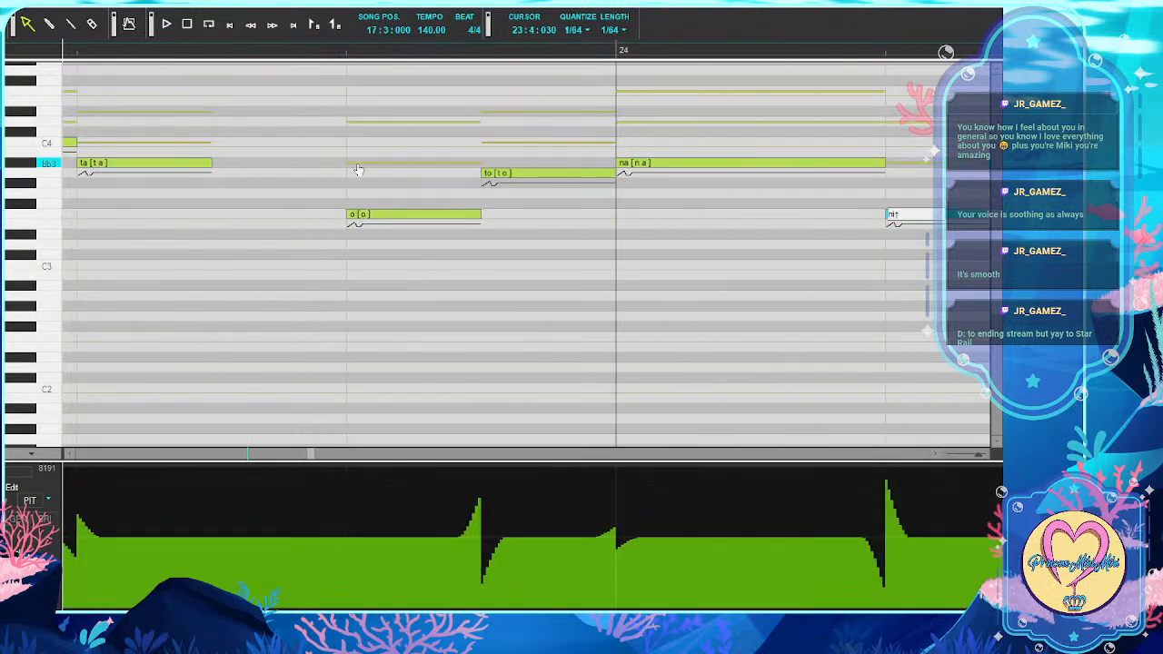
pyautogui.press('Tab')
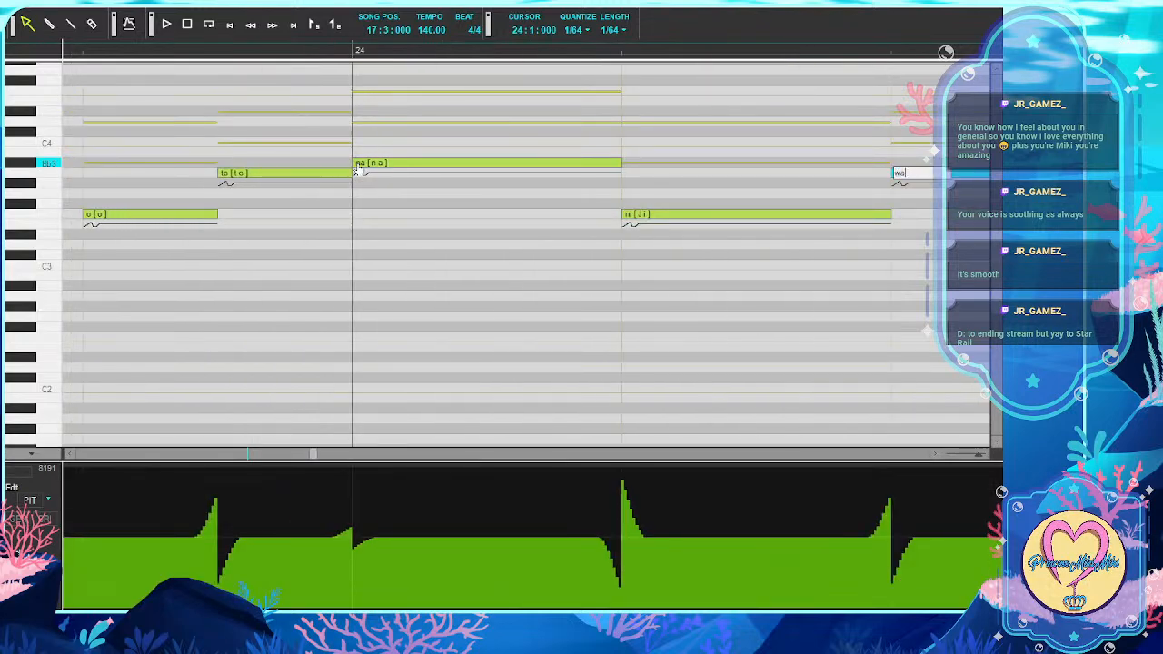
pyautogui.press('Tab')
pyautogui.press('Tab')
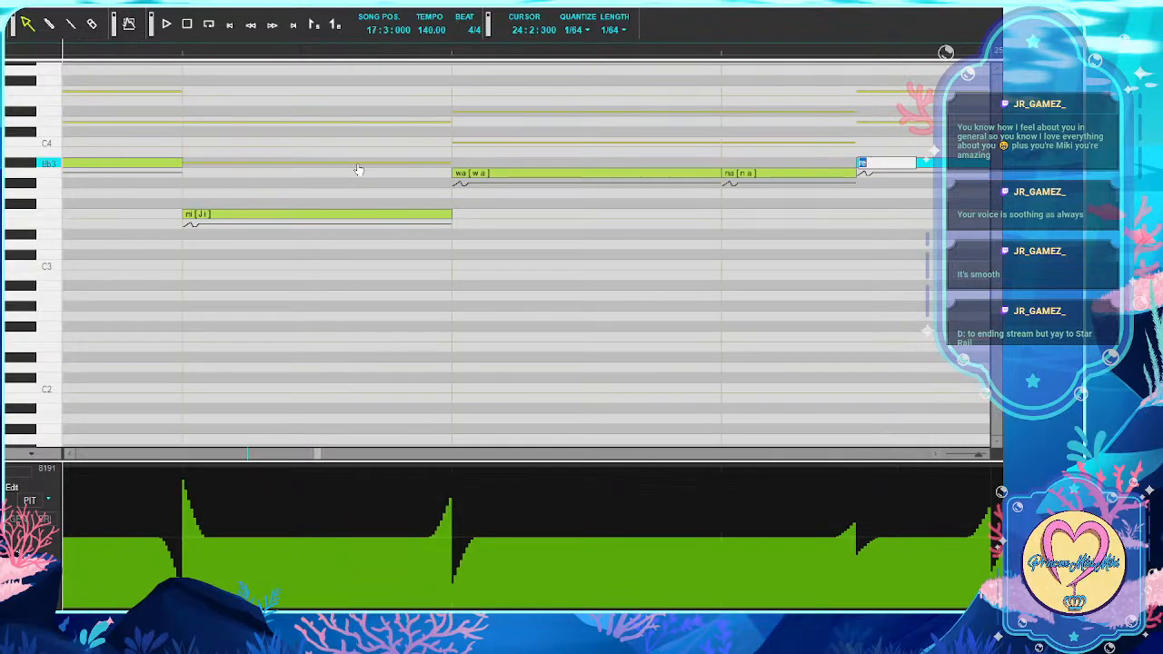
# Set the lyrics of the first two notes of measure 25 to "na" and "i"
pyautogui.press('Tab')
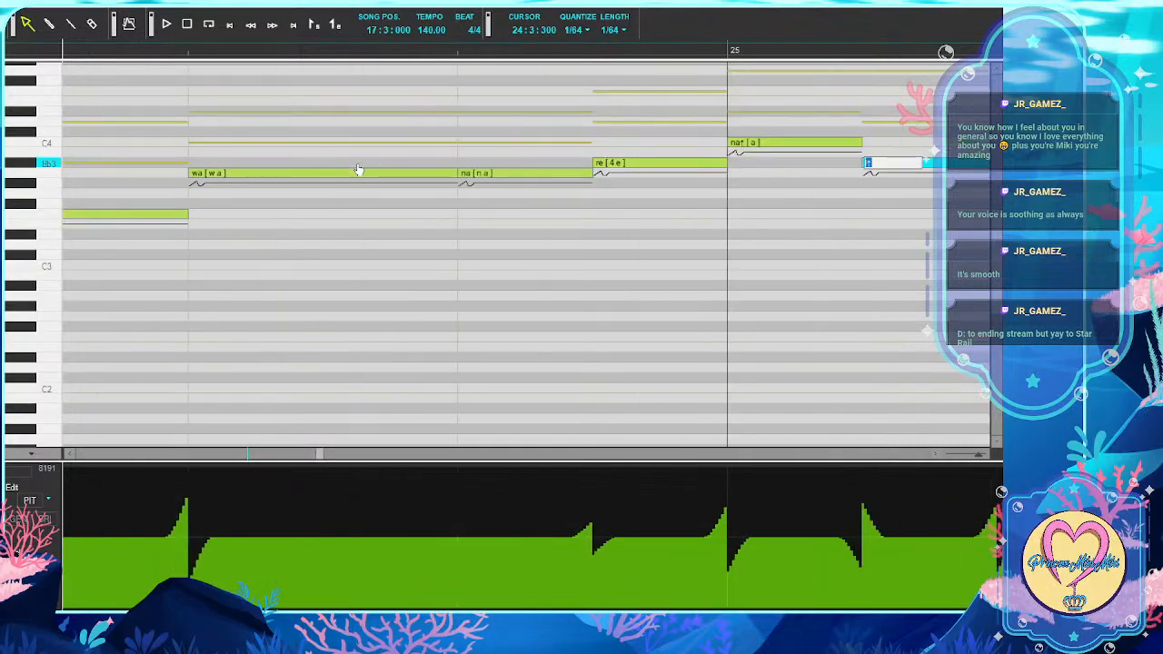
pyautogui.hotkey('shift', 'Tab')
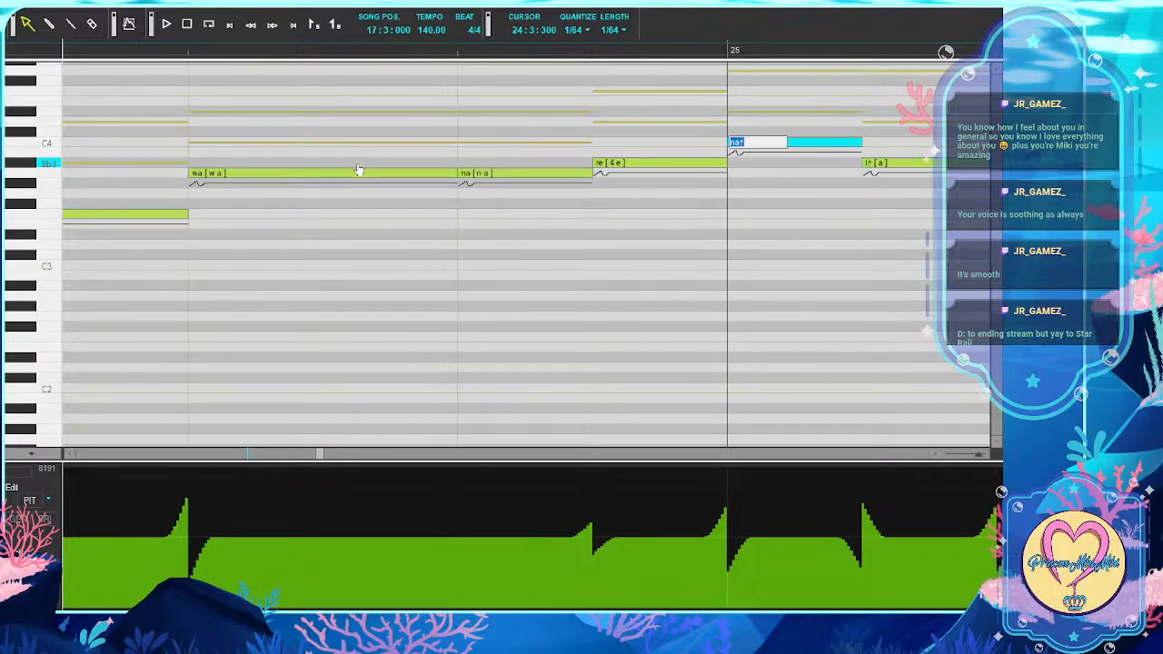
pyautogui.write('na')
pyautogui.press('Tab')
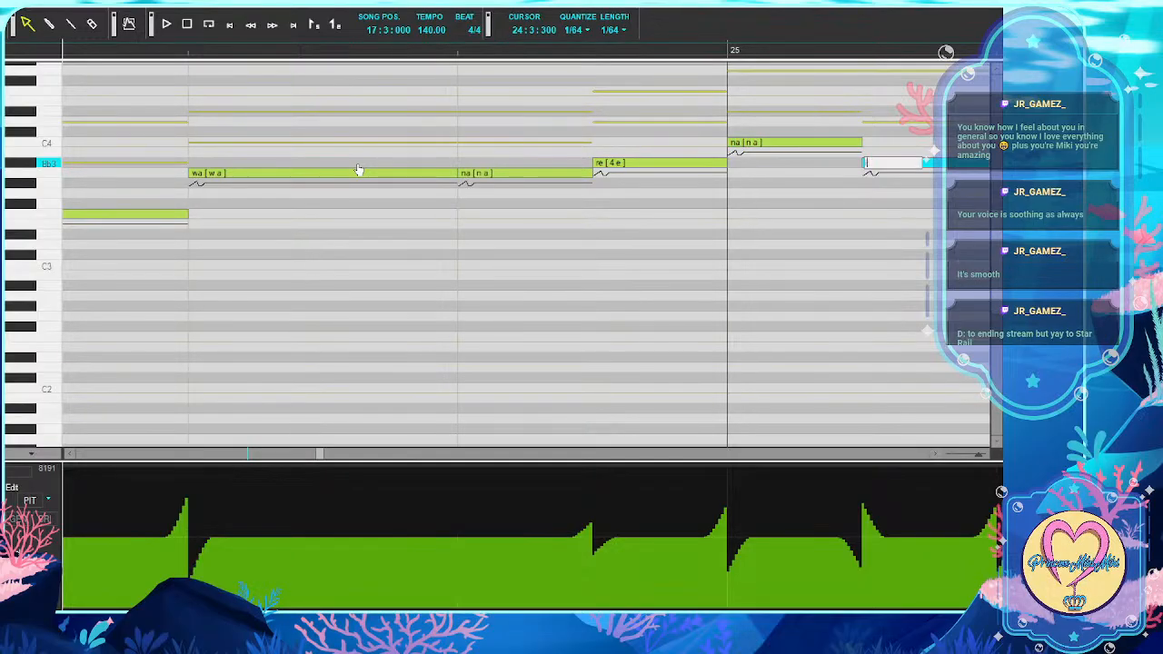
pyautogui.write('i')
pyautogui.press('Tab')
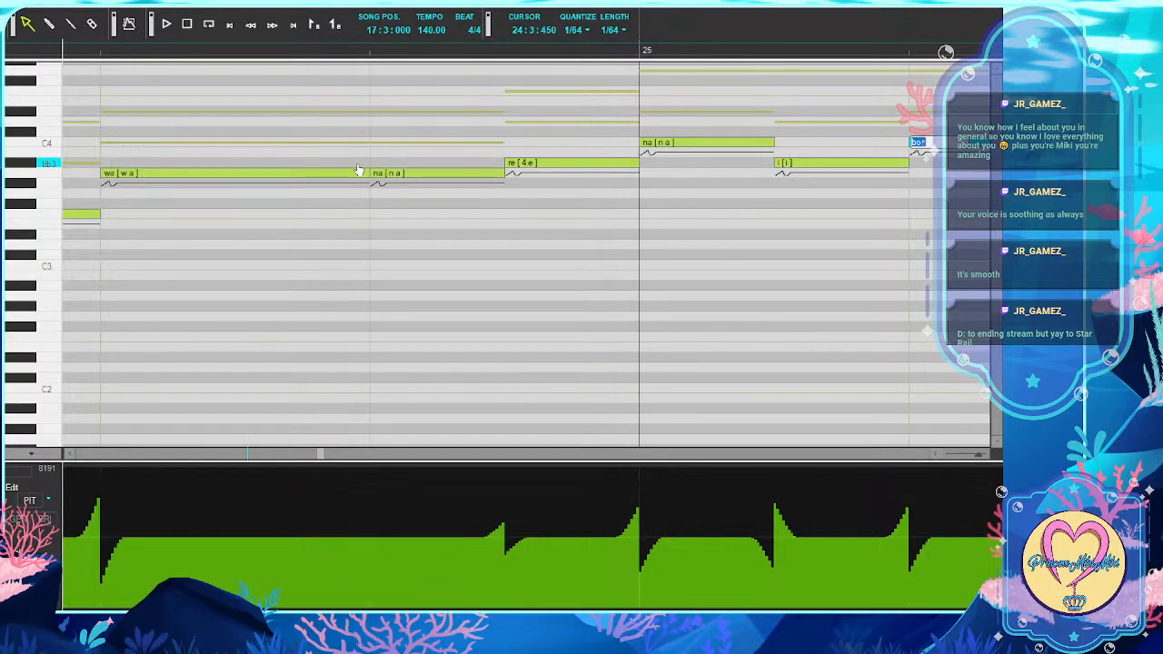
# Set the two notes in beat 2 of measure 25 to "bo" and "ku" and the beat 3 note to "wa"
pyautogui.write('bo')
pyautogui.press('Tab')
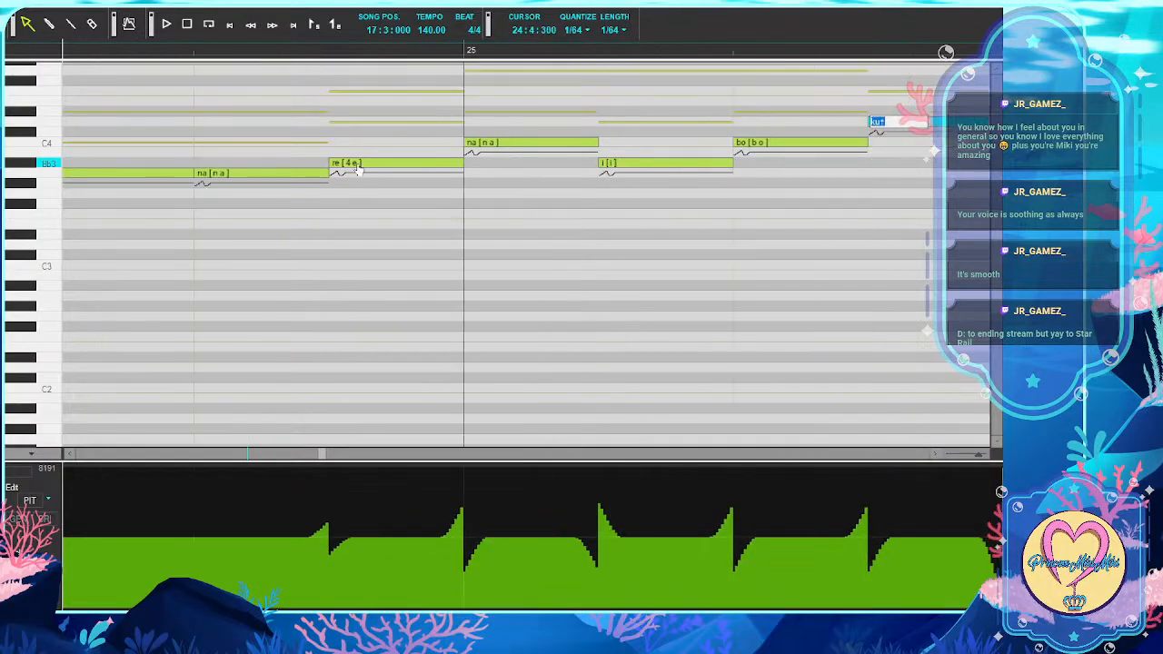
pyautogui.write('ku')
pyautogui.press('Tab')
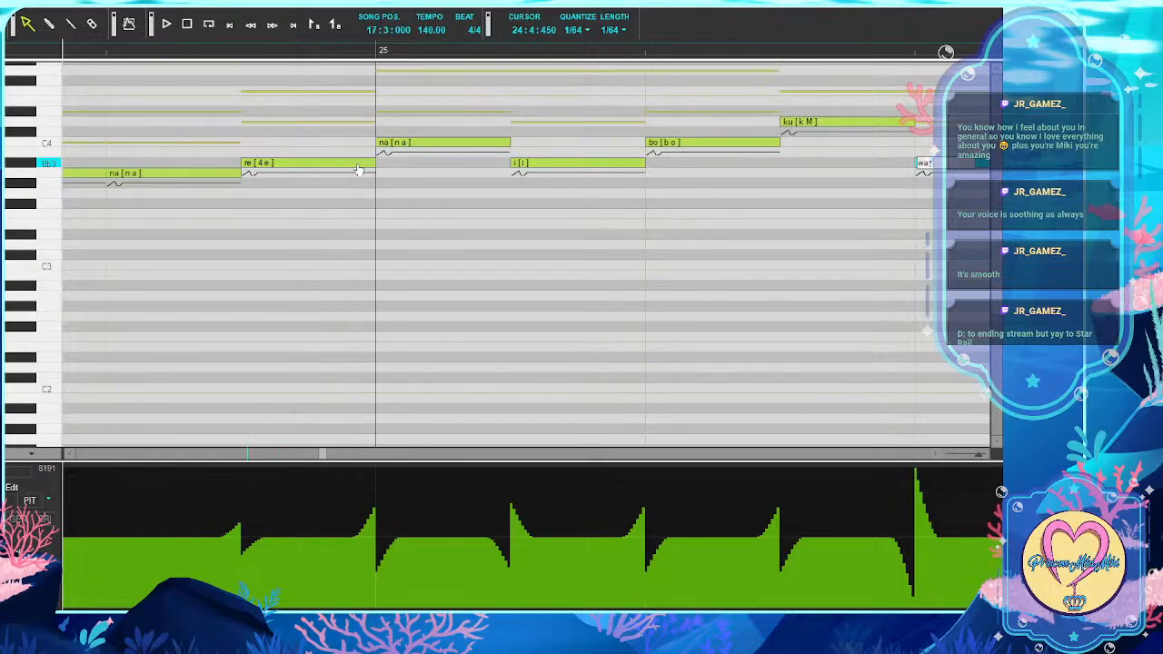
pyautogui.write('wa')
pyautogui.press('Tab')
# Set the two notes in beat 4 of measure 25 to "bo" and "ku" and the first note of measure 26 to "wa"
pyautogui.write('bo')
pyautogui.press('Tab')
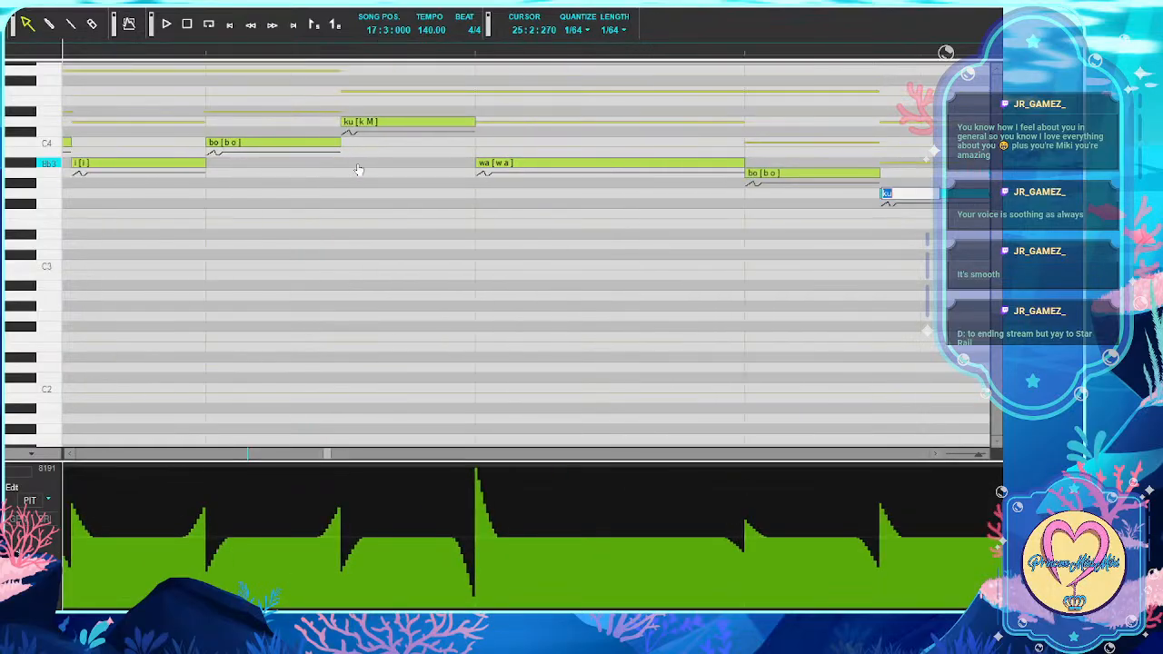
pyautogui.write('ku')
pyautogui.press('Tab')
pyautogui.write('wa')
pyautogui.press('Tab')
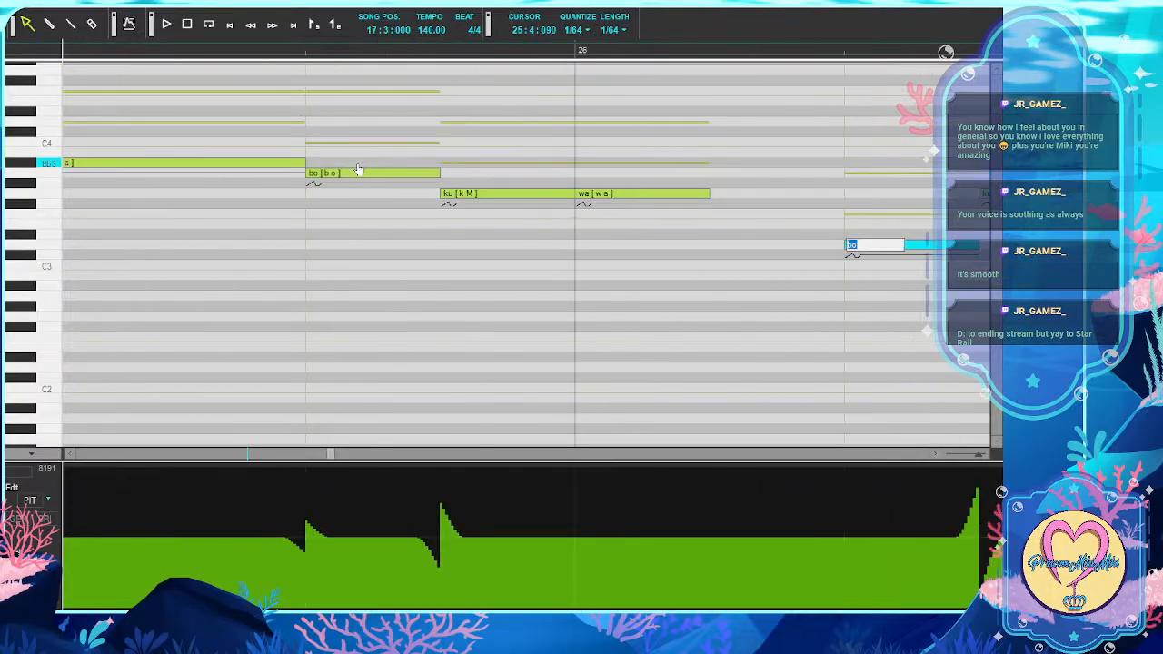
# Check the lyrics and phonemes of the remaining notes in measures 26 to 28 and bring the track editor back into view
pyautogui.press('Tab')
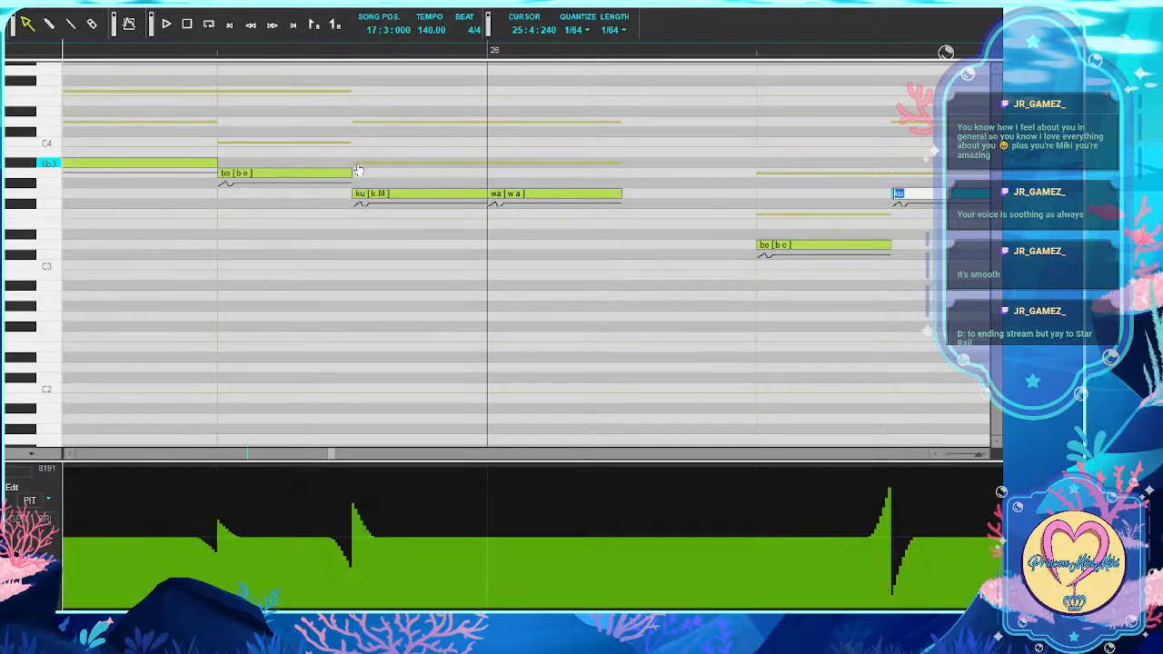
pyautogui.press('Tab')
pyautogui.press('Tab')
pyautogui.press('Tab')
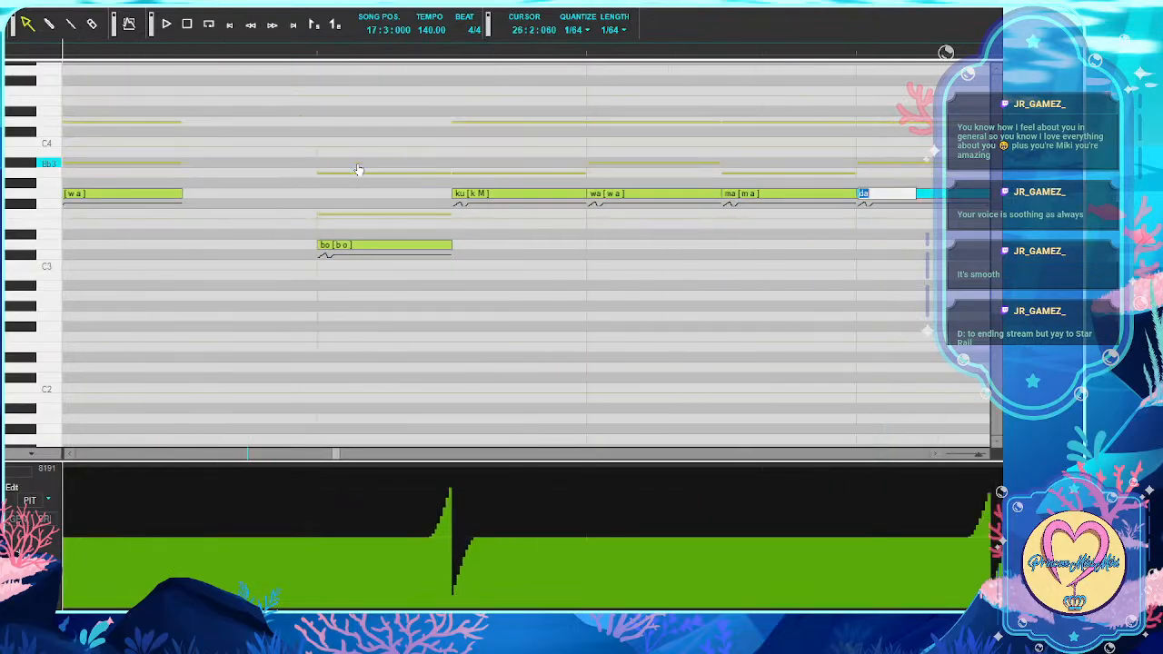
pyautogui.click(456, 310)
pyautogui.hscroll(9, 456, 310)
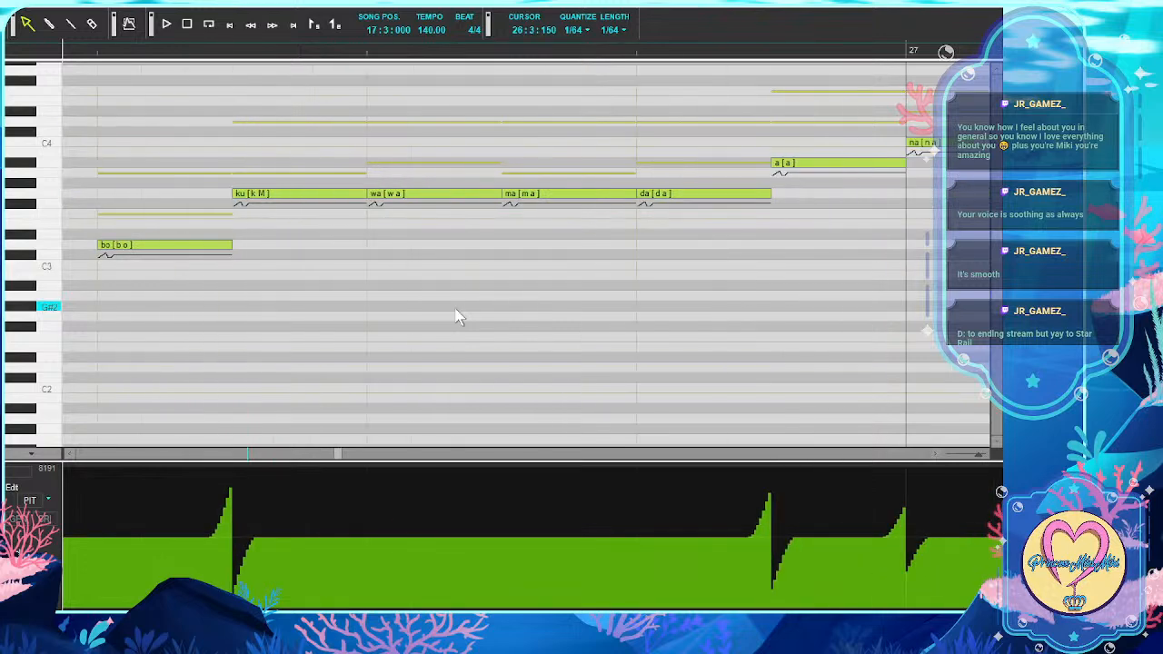
pyautogui.hscroll(5, 456, 316)
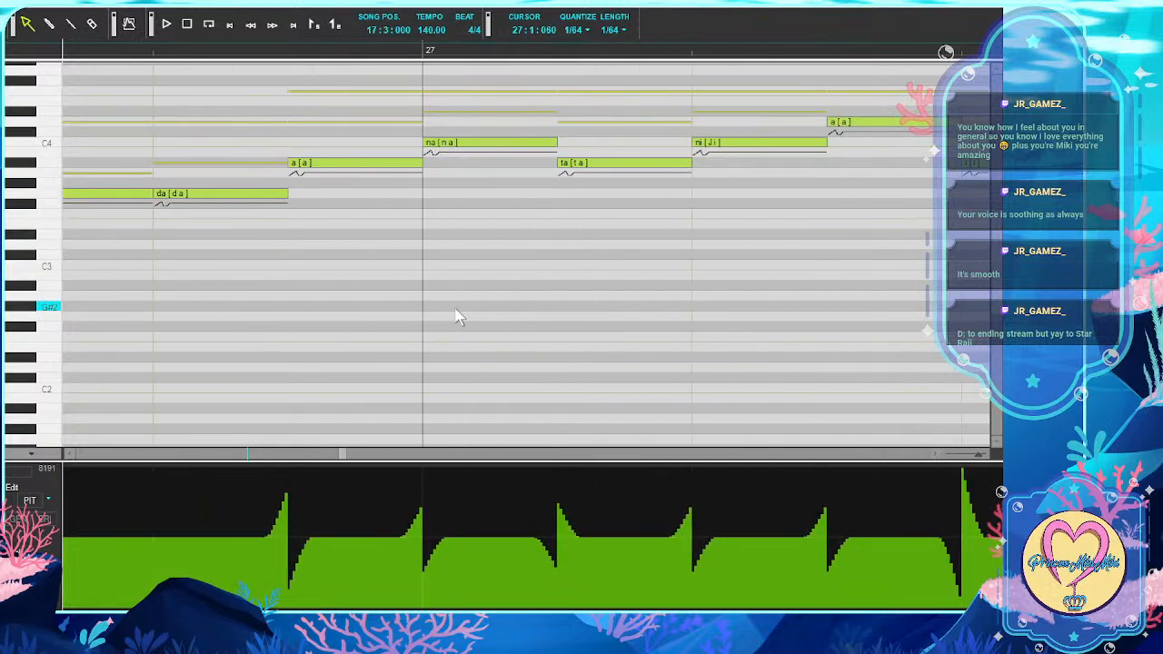
pyautogui.hscroll(11, 456, 316)
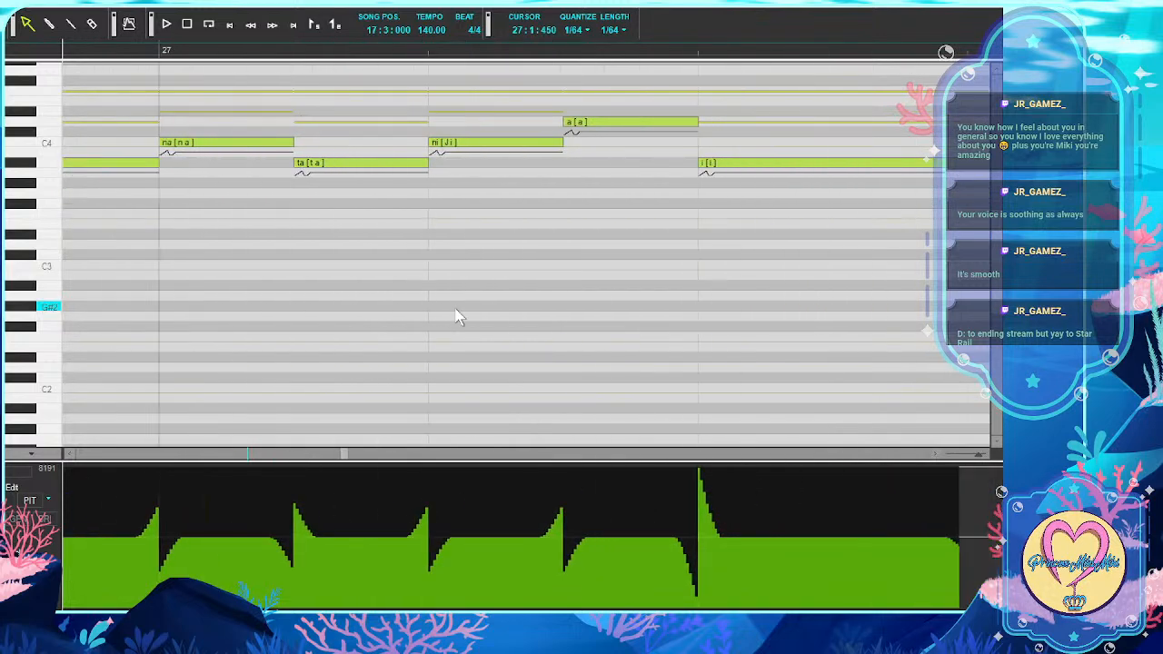
pyautogui.hscroll(10, 336, 318)
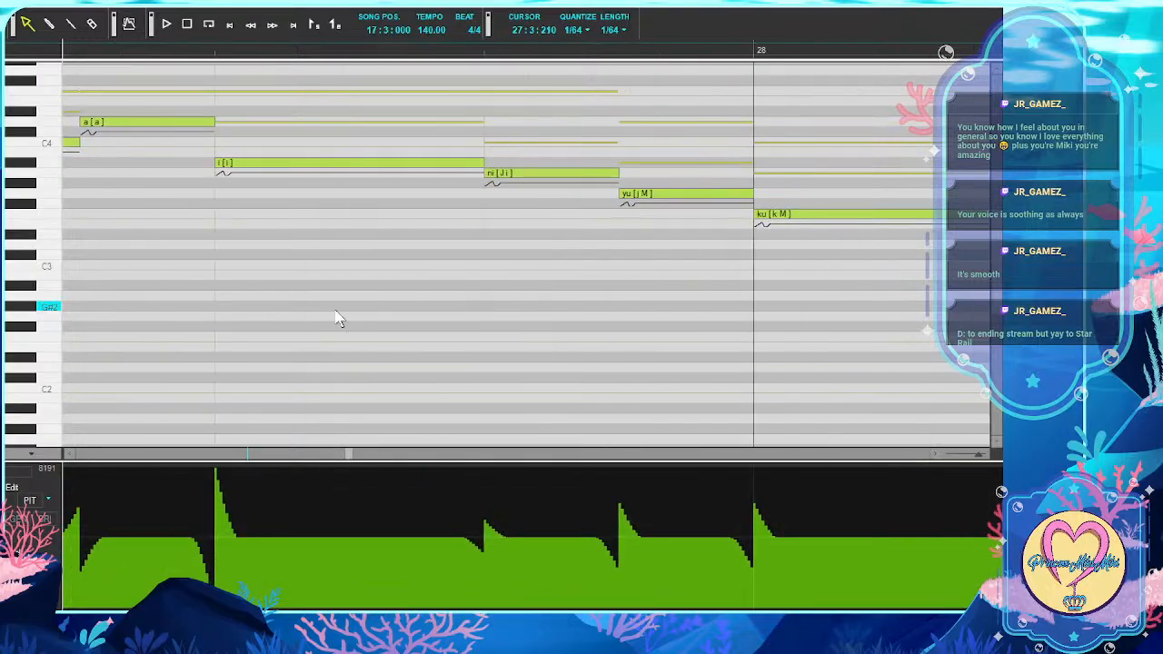
pyautogui.hscroll(15, 336, 317)
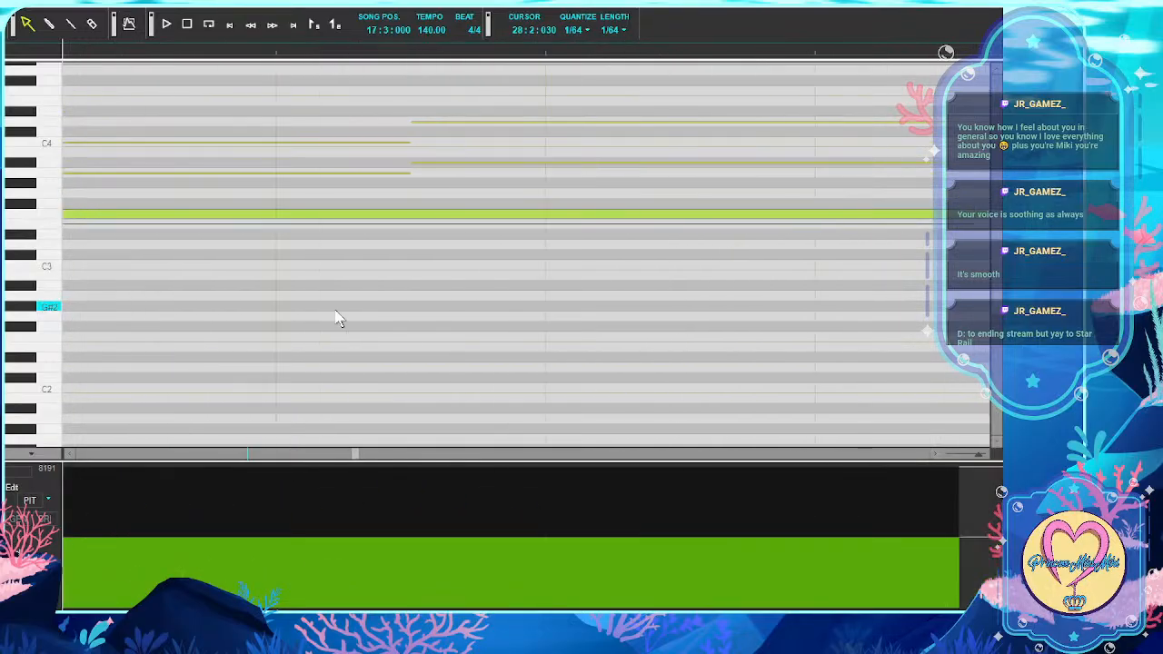
pyautogui.hscroll(6, 336, 318)
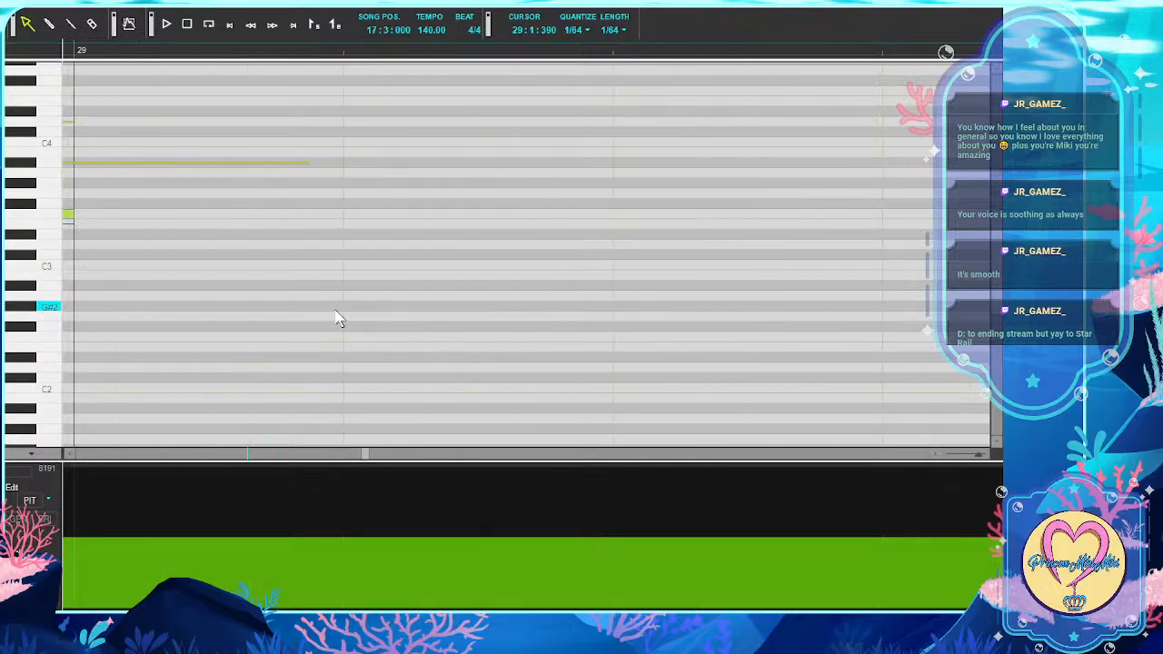
pyautogui.hscroll(2, 336, 317)
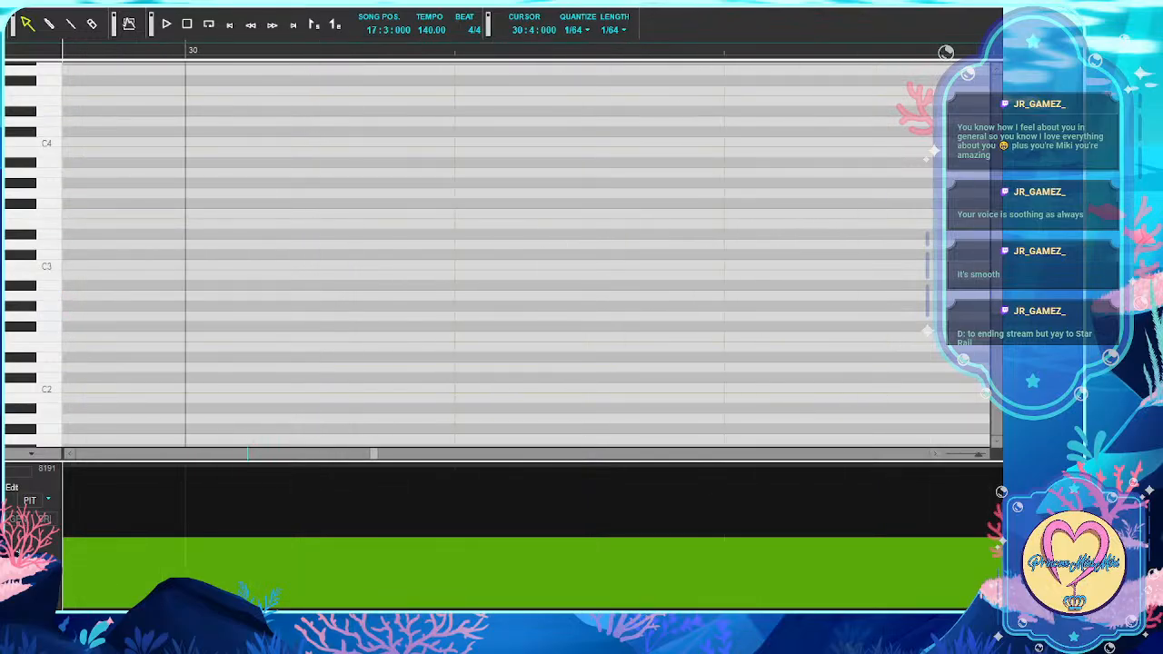
pyautogui.click(985, 5)
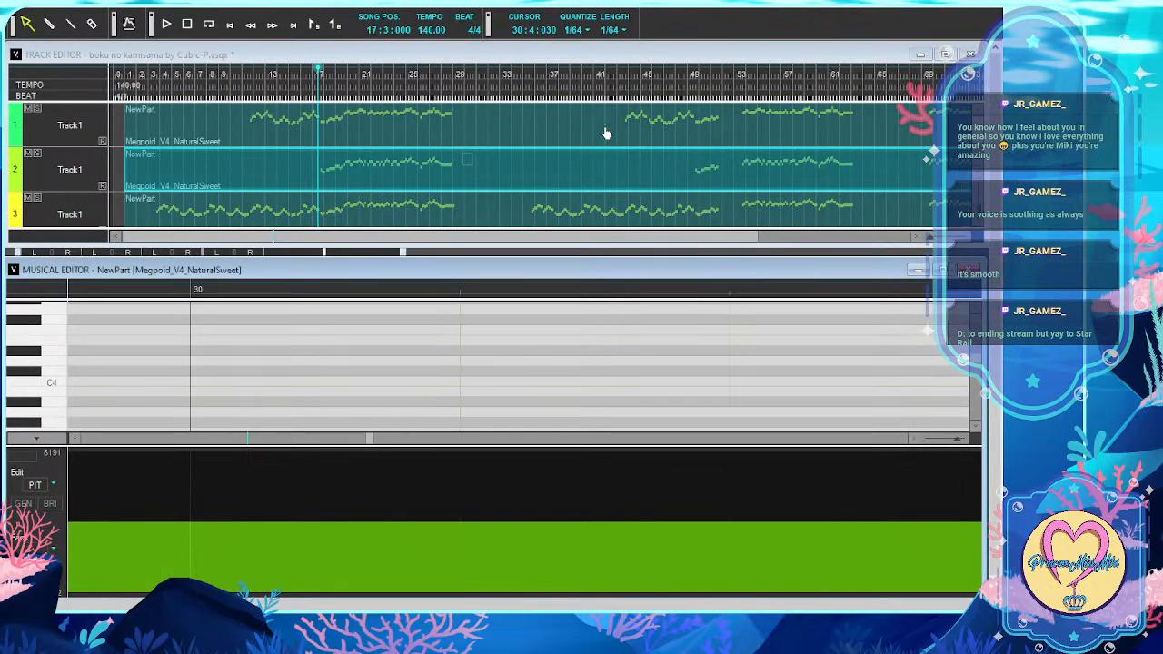
# Go to measure 49, enlarge the musical editor, and set the three notes from beat 4 to "da", "ka" and "ra"
pyautogui.click(692, 65)
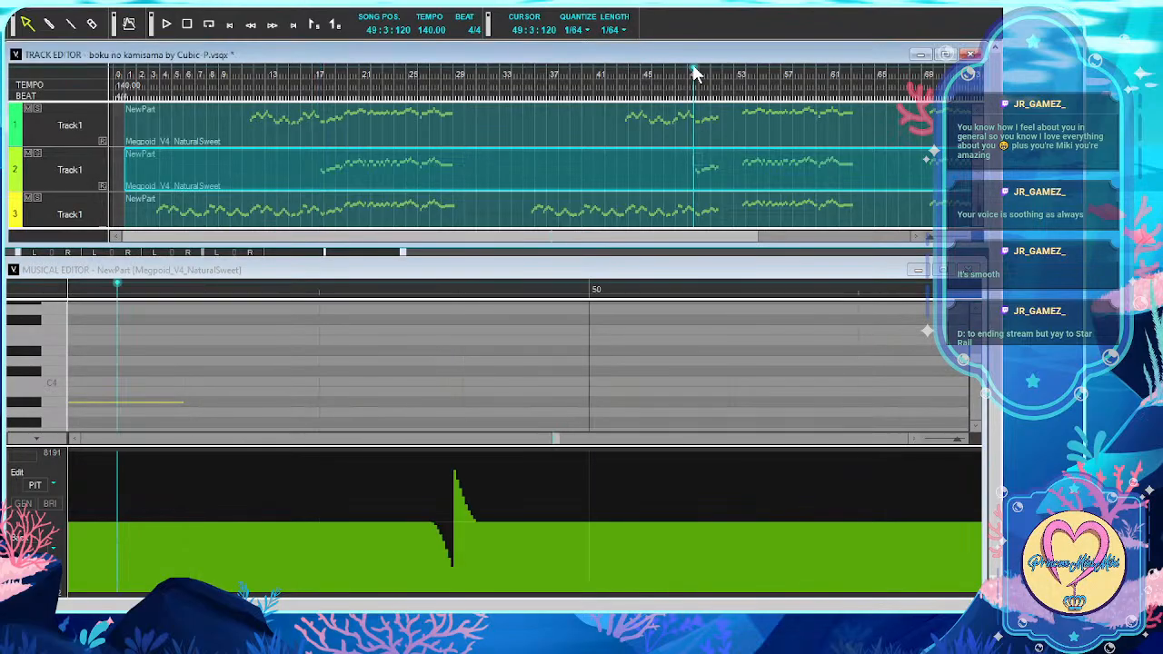
pyautogui.click(941, 270)
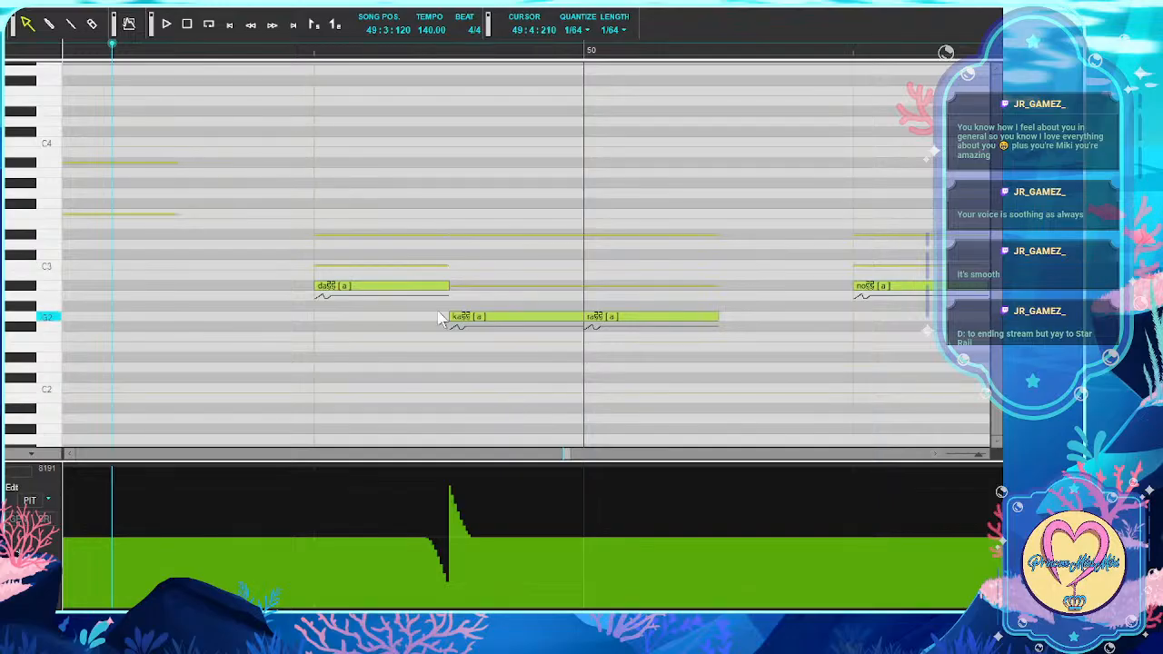
pyautogui.doubleClick(368, 287)
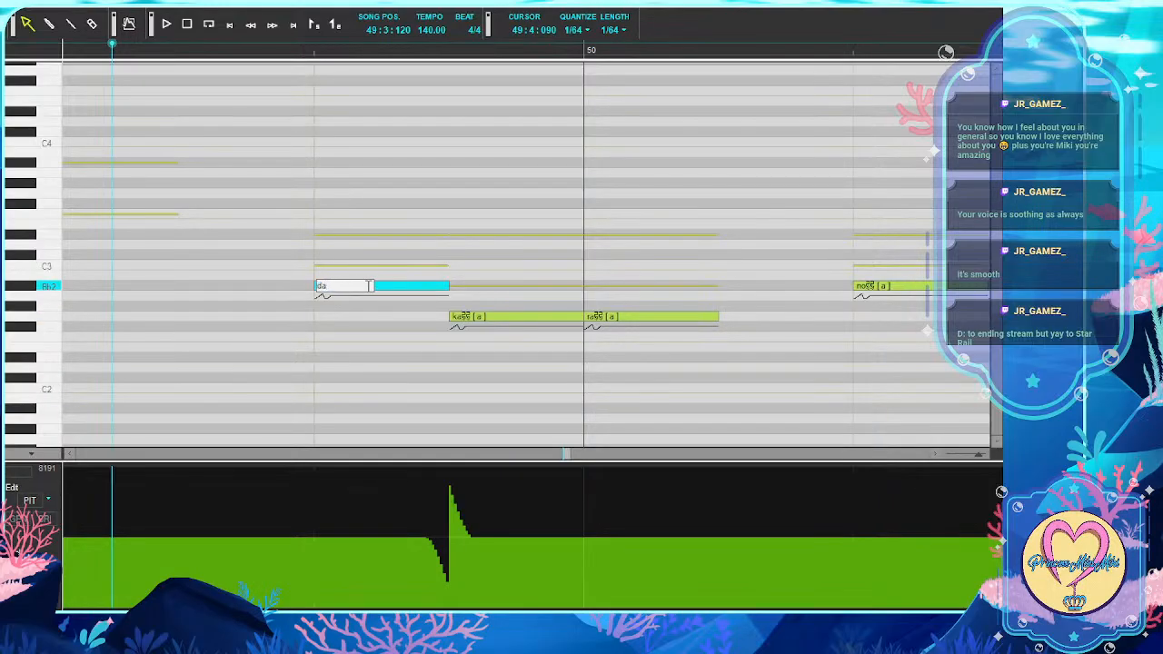
pyautogui.write('da')
pyautogui.press('Return')
pyautogui.doubleClick(508, 317)
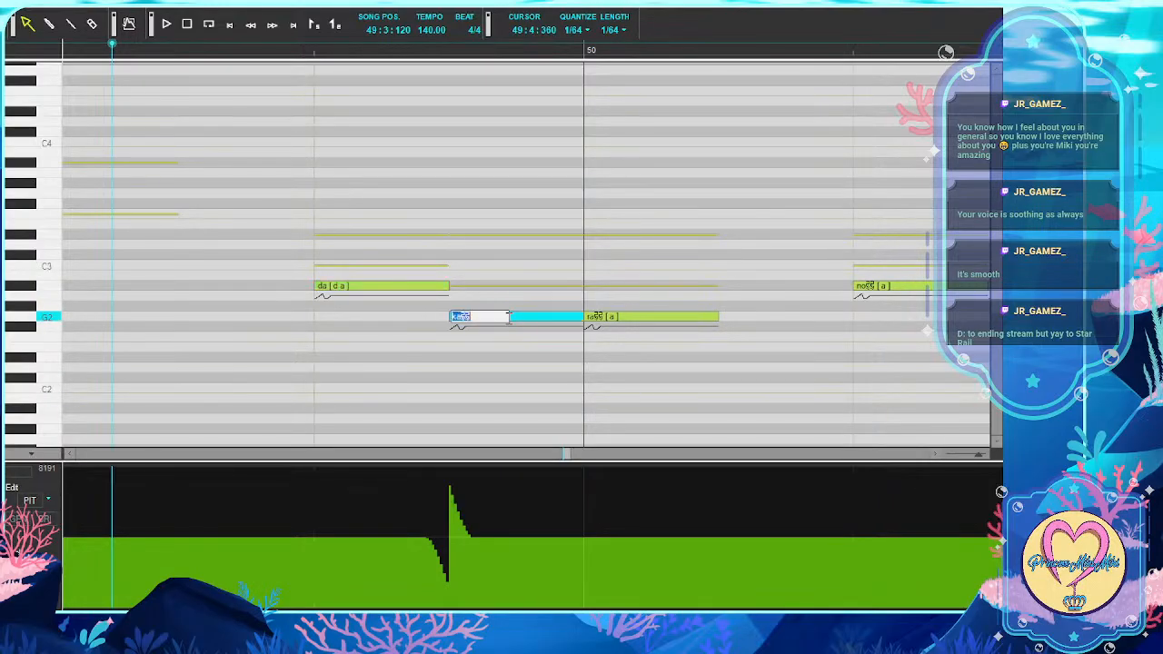
pyautogui.write('ka')
pyautogui.press('Tab')
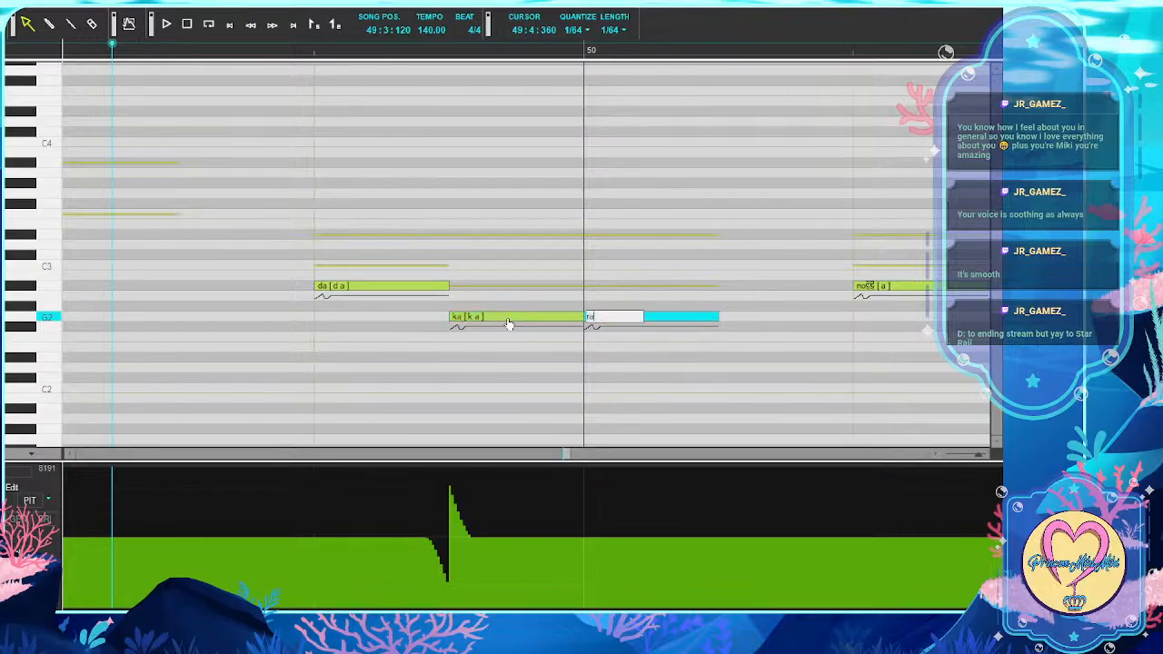
pyautogui.write('ra')
pyautogui.press('Tab')
# Set the two notes in beat 2 of measure 50 to "no" and "ro" and the beat 3 note to "shi"
pyautogui.write('no')
pyautogui.press('Tab')
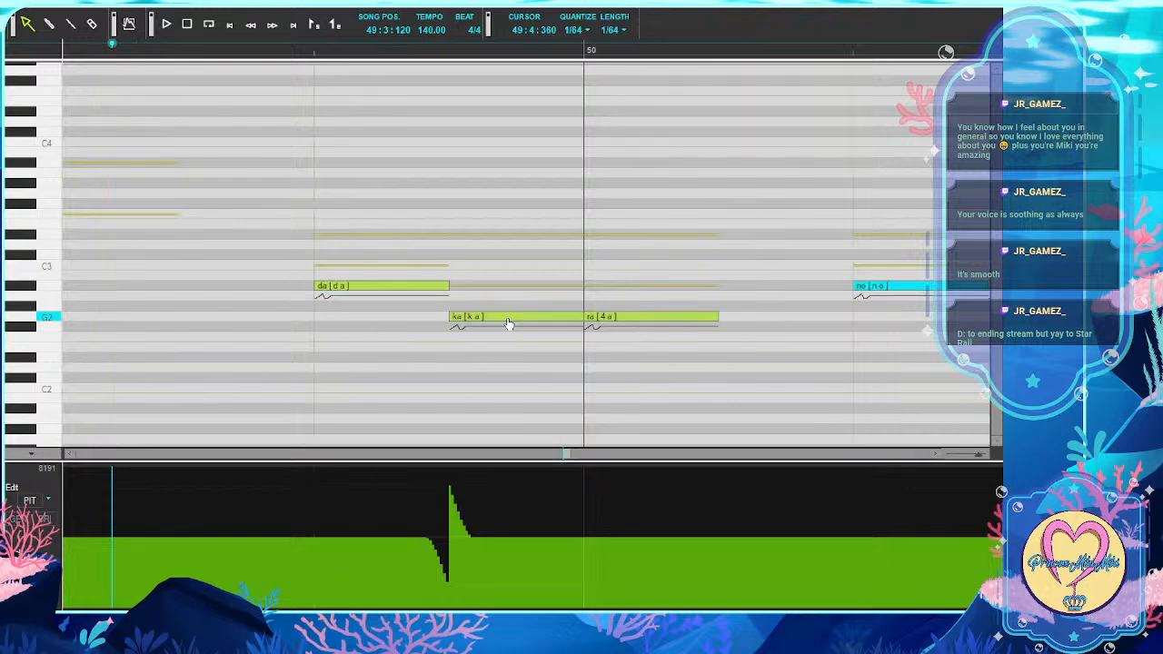
pyautogui.write('ro')
pyautogui.press('Tab')
pyautogui.write('shi')
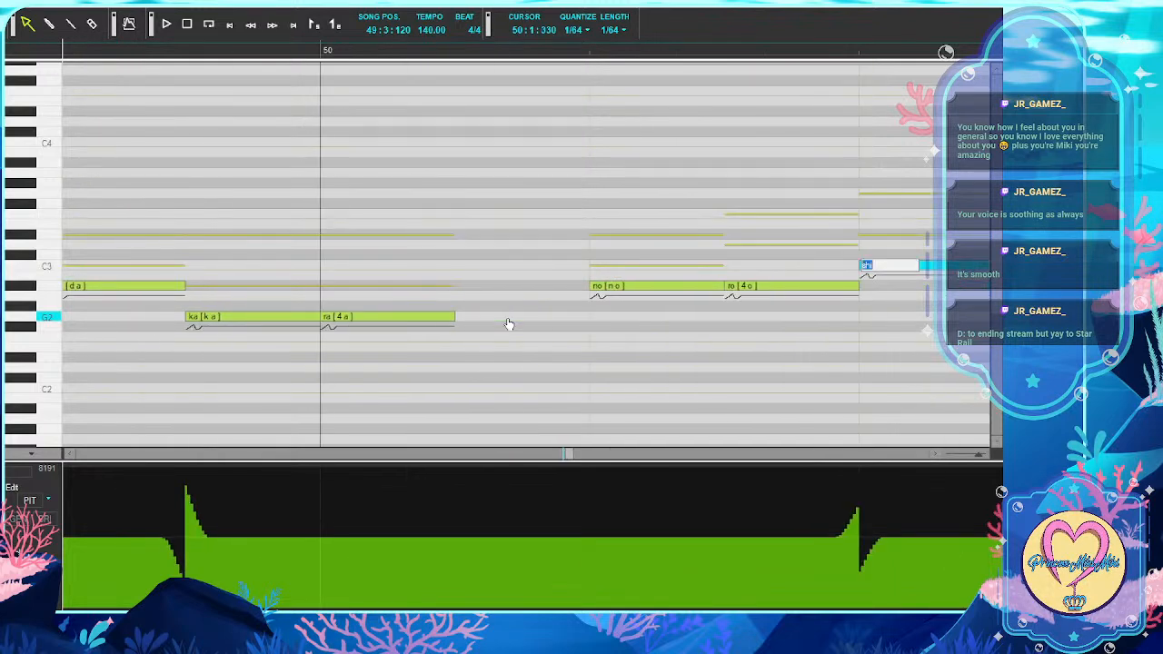
pyautogui.press('Tab')
# Set the two notes in beat 4 of measure 50 to "wo" and "a" and the first note of measure 51 to "ge"
pyautogui.write('wo')
pyautogui.press('Tab')
pyautogui.write('a')
pyautogui.press('Tab')
pyautogui.write('ge')
pyautogui.press('Tab')
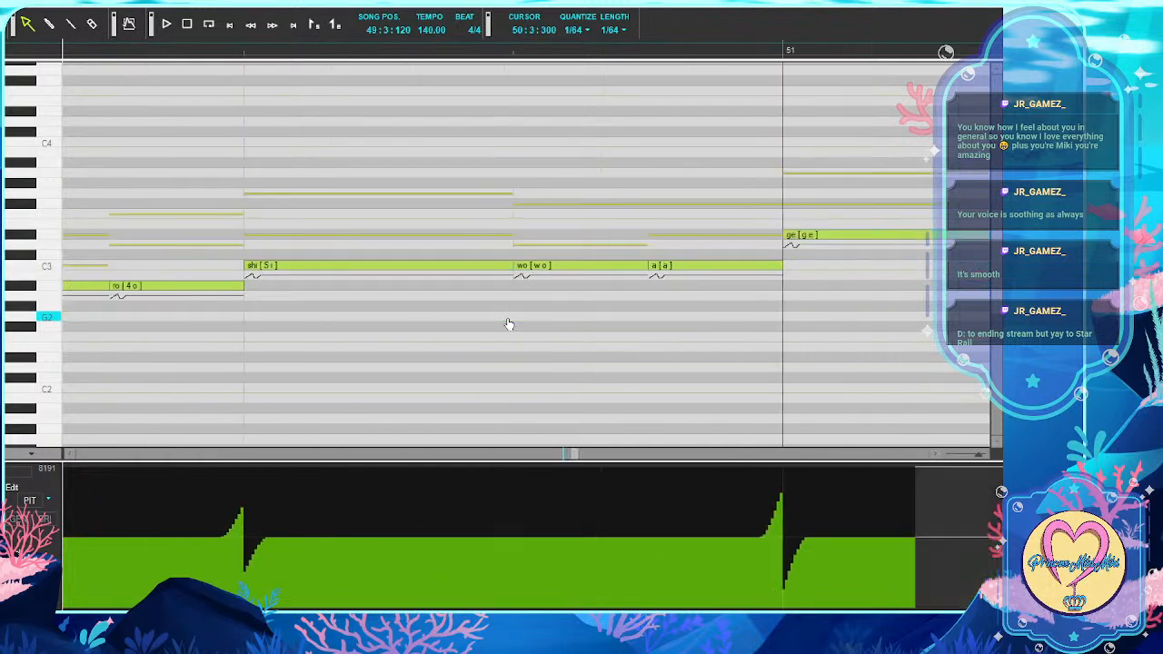
# Set the lyrics of the three notes following "ge" in measure 51 to "te", "ku" and "re"
pyautogui.write('te')
pyautogui.press('Tab')
pyautogui.write('ku')
pyautogui.press('Tab')
pyautogui.write('re')
pyautogui.press('Tab')
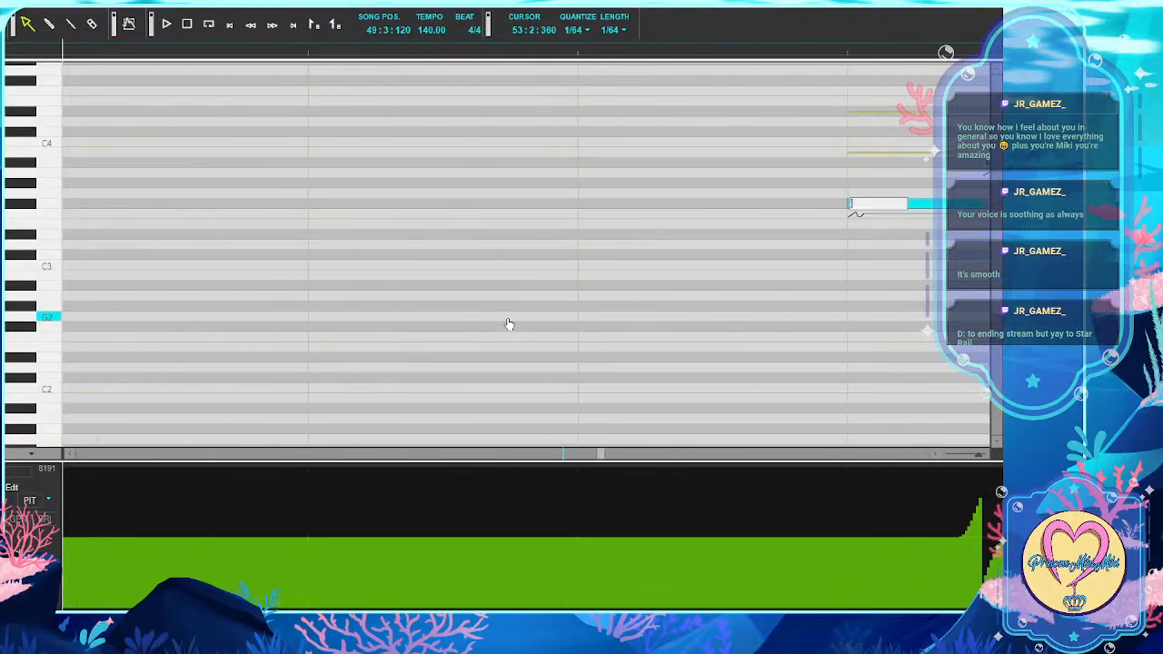
# Set the two notes in beat 4 of measure 53 to "i" and "ka" and the first two notes of measure 54 to "na" and "ku"
pyautogui.write('i')
pyautogui.press('Tab')
pyautogui.write('ka')
pyautogui.press('Tab')
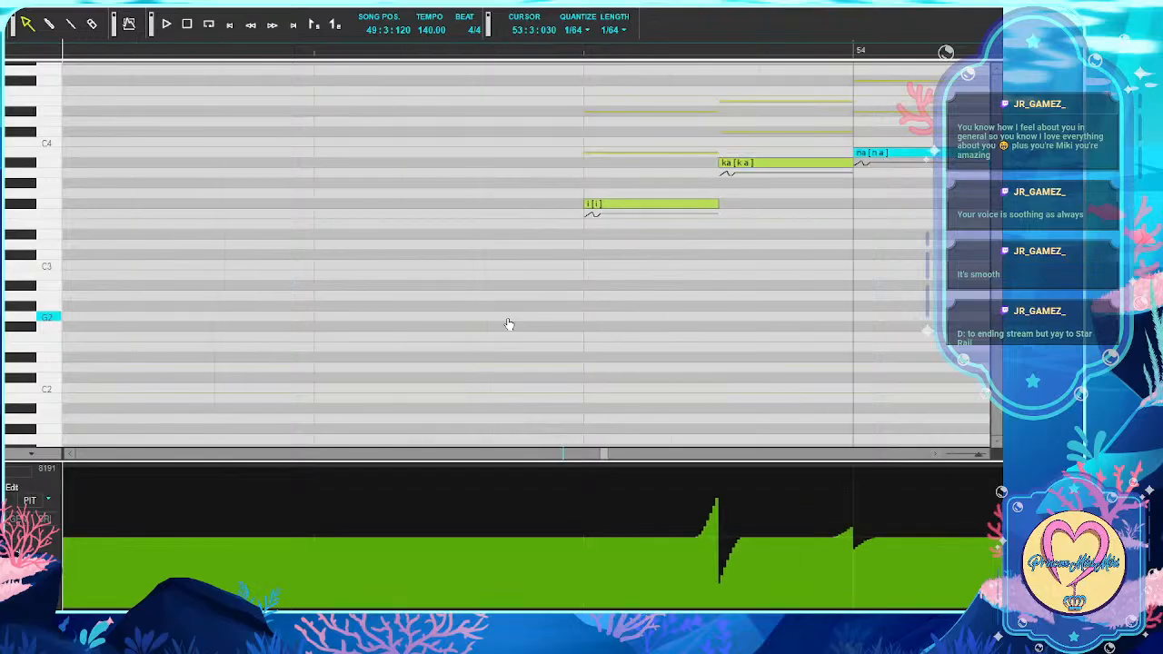
pyautogui.write('na')
pyautogui.press('Tab')
pyautogui.press('Tab')
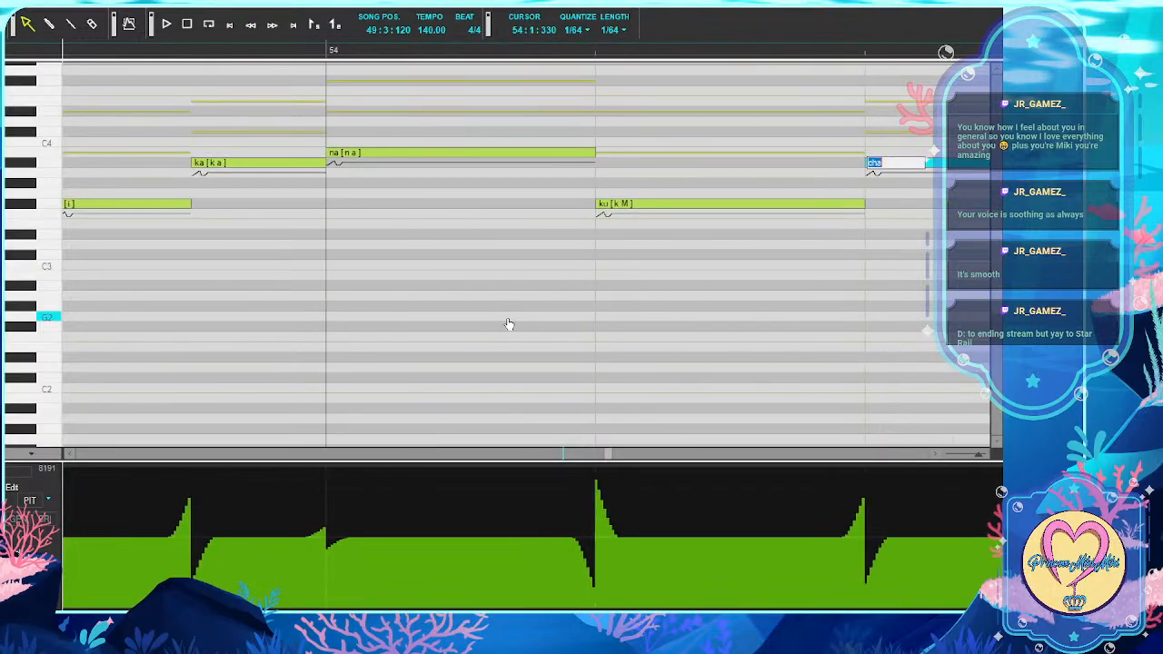
# Set the beat 3 note of measure 54 to "cha" and the two notes in beat 4 to "bo" and "ku"
pyautogui.write('cha')
pyautogui.press('Tab')
pyautogui.write('bo')
pyautogui.press('Tab')
pyautogui.write('ku')
pyautogui.press('Tab')
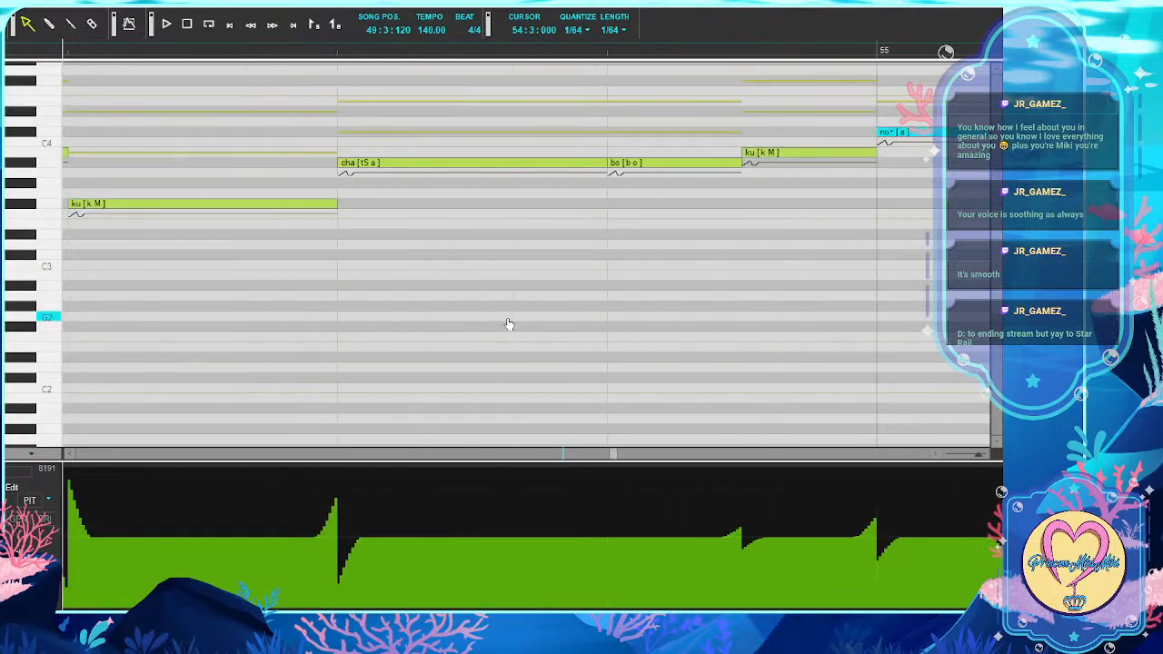
# Set the lyrics of the first five notes of measure 55 to "no", "ka", "mi", "sa" and "ma", leaving the "ab -" note as is
pyautogui.write('no')
pyautogui.press('Tab')
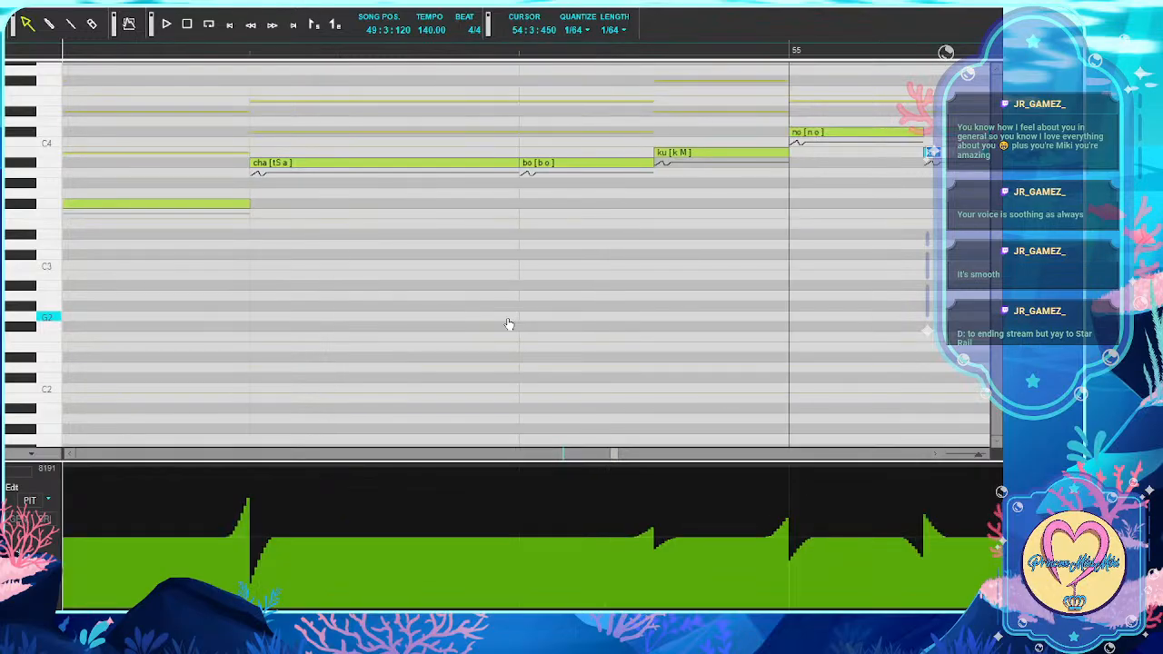
pyautogui.write('ka')
pyautogui.press('Tab')
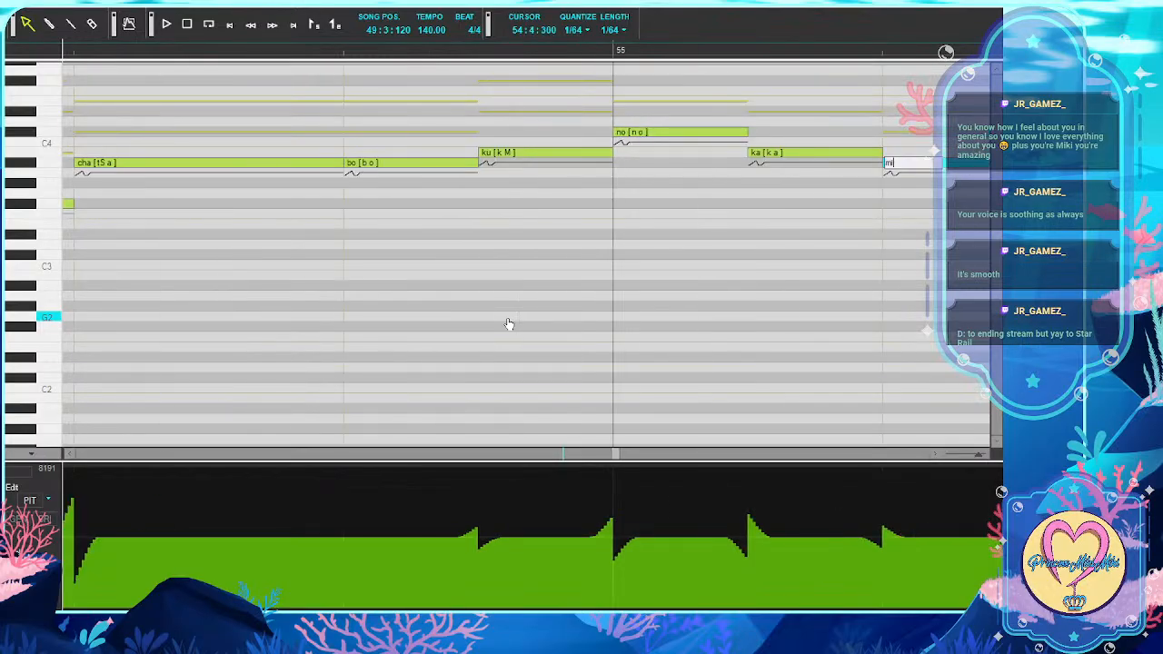
pyautogui.press('Tab')
pyautogui.press('Tab')
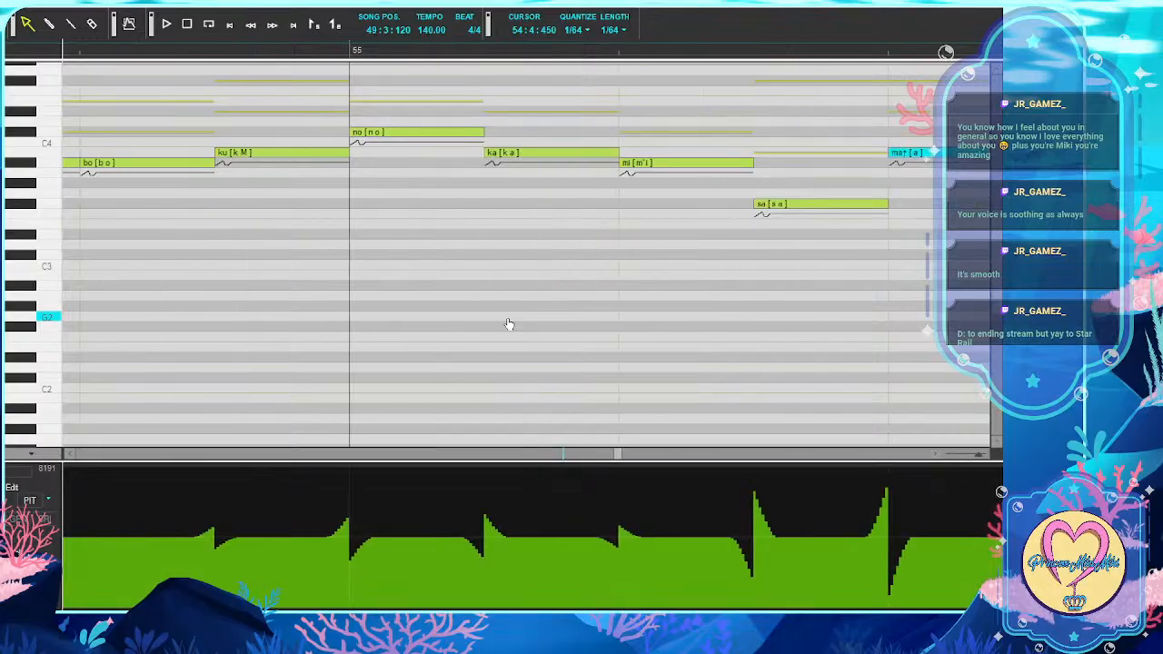
pyautogui.write('ma')
pyautogui.press('Tab')
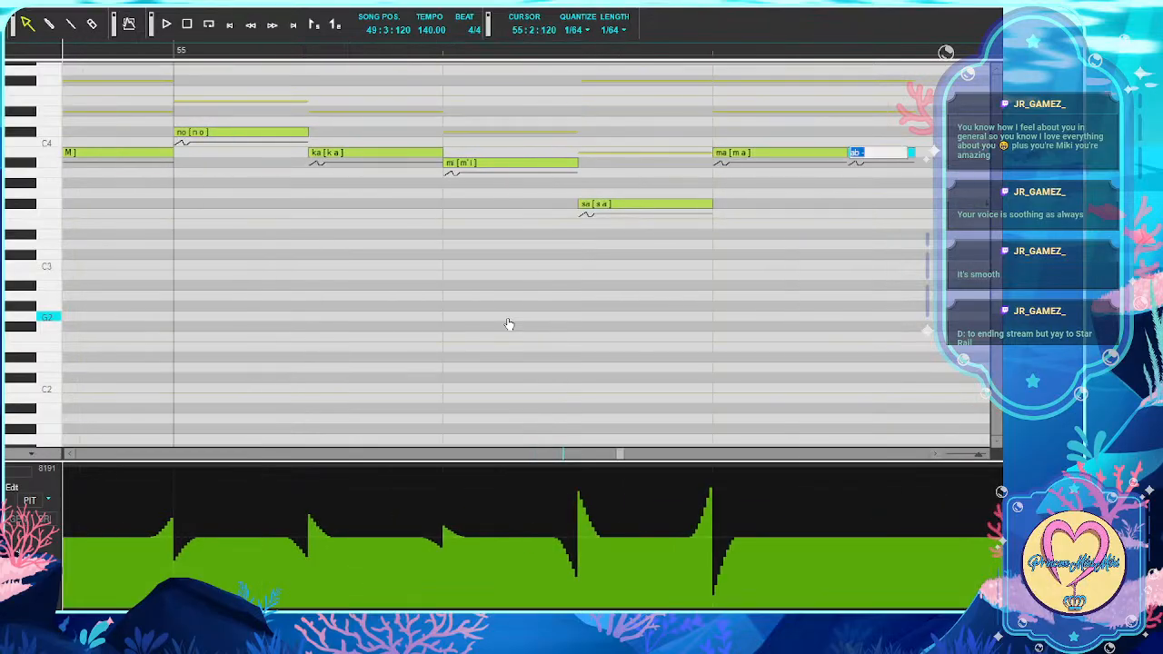
pyautogui.press('Right')
pyautogui.click(790, 281)
# Set the two notes in beat 4 of measure 57 to "bo" and "ku" and the first note of measure 58 to "wa"
pyautogui.hscroll(3, 789, 281)
pyautogui.hscroll(1, 787, 281)
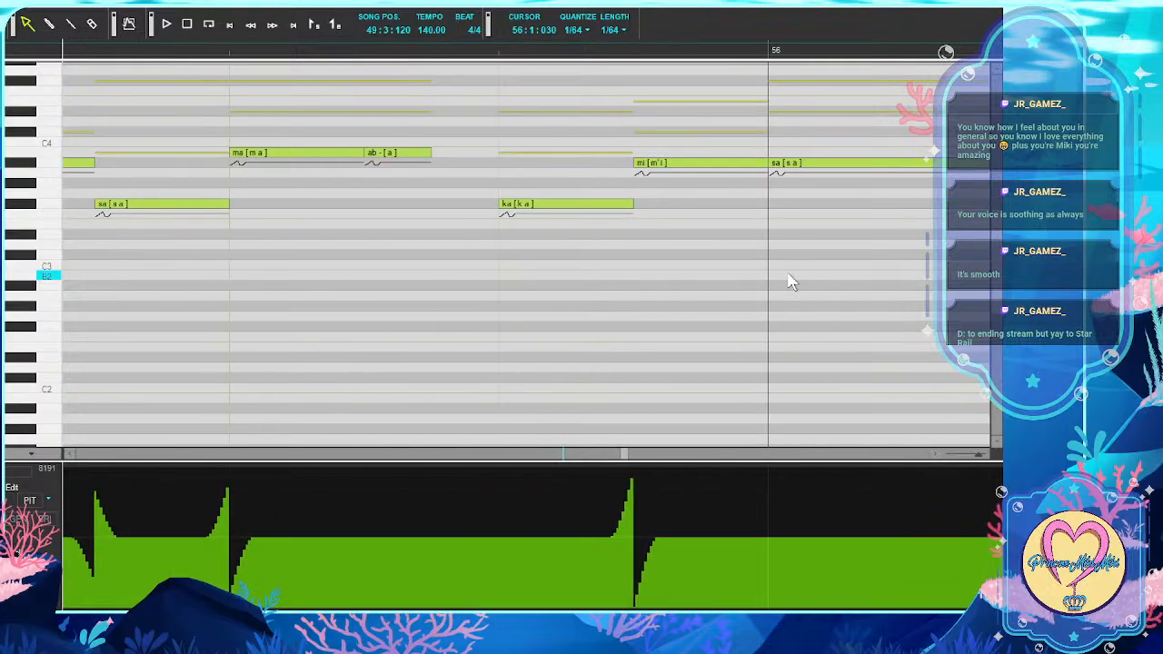
pyautogui.hscroll(3, 593, 202)
pyautogui.hscroll(8, 593, 204)
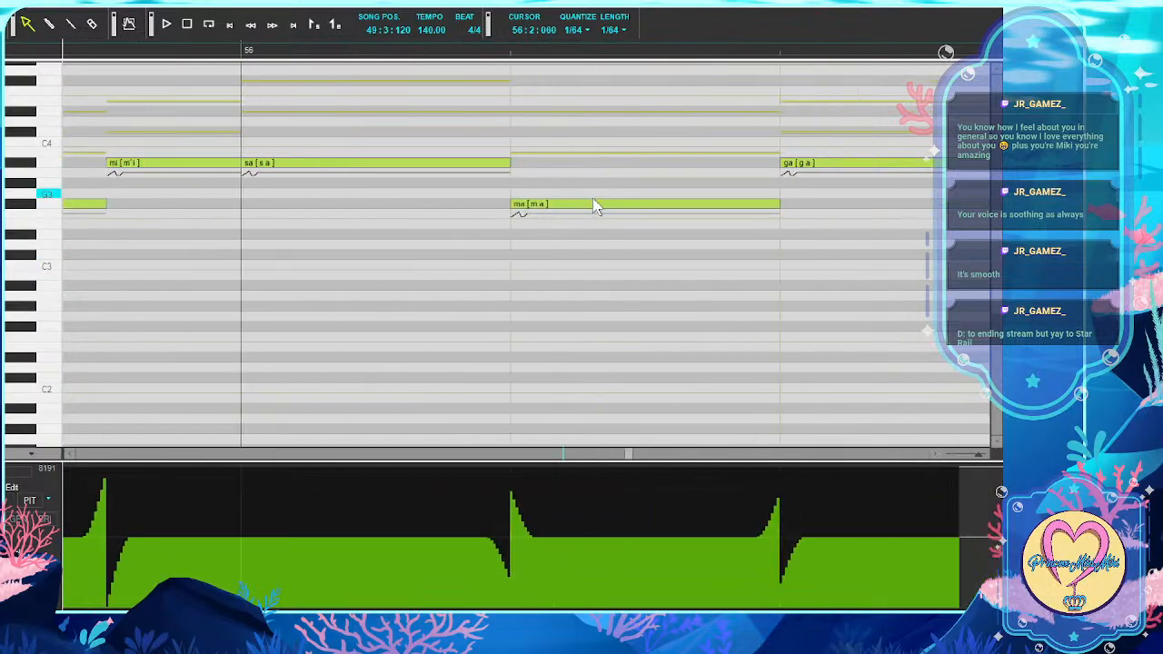
pyautogui.hscroll(3, 592, 204)
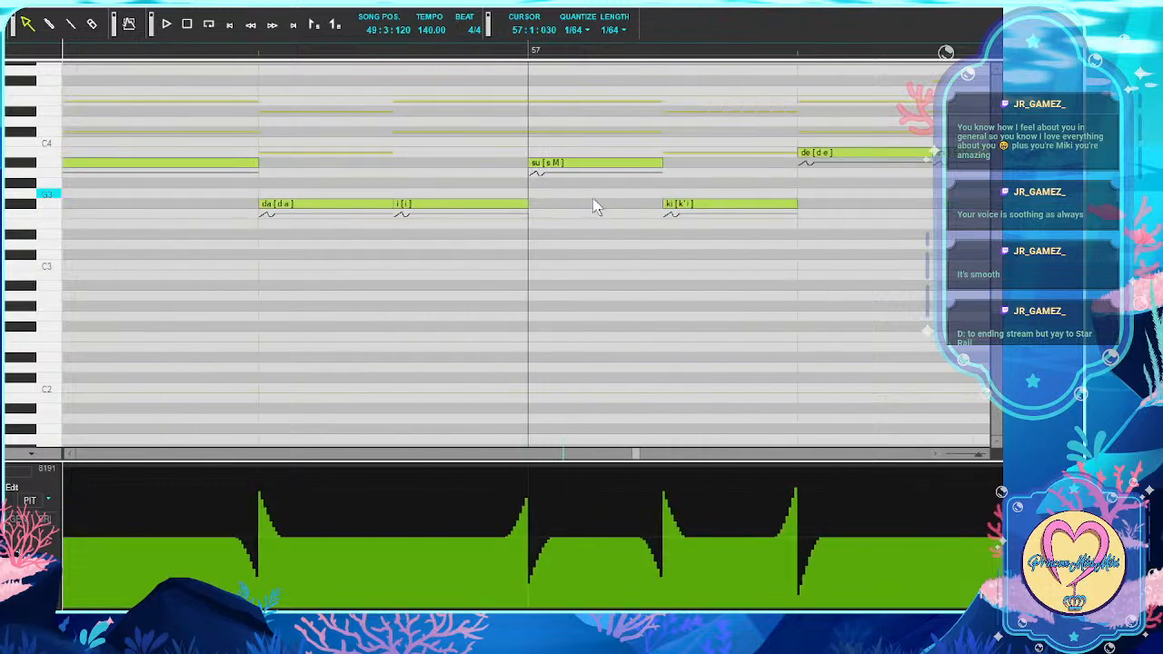
pyautogui.hscroll(7, 592, 205)
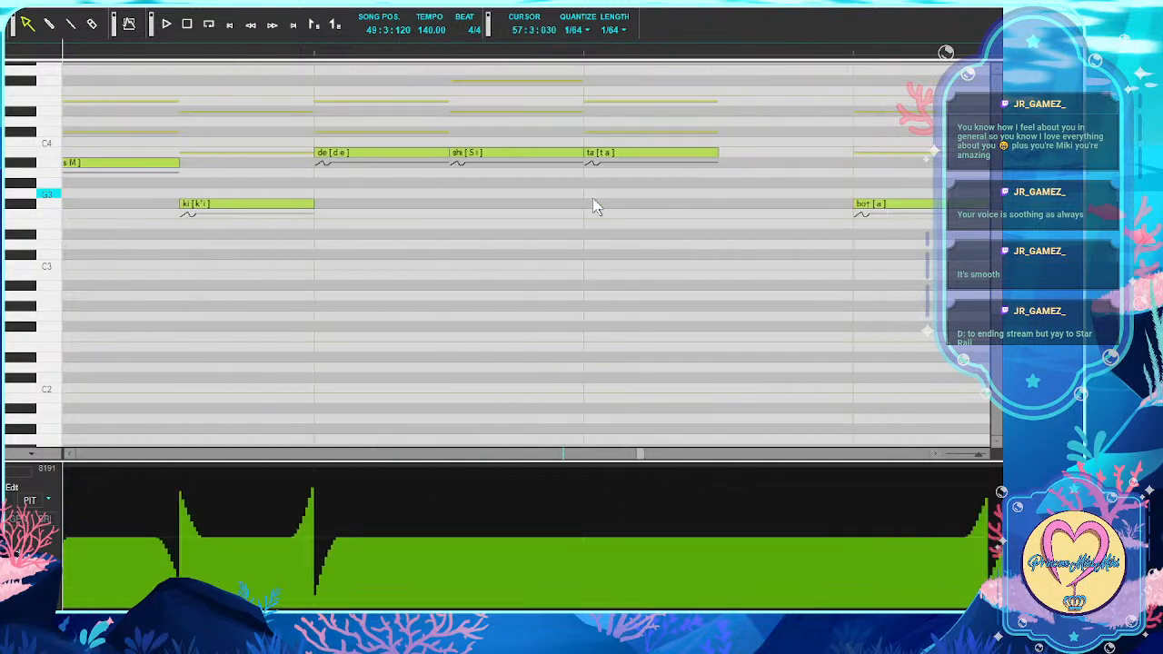
pyautogui.hscroll(5, 592, 204)
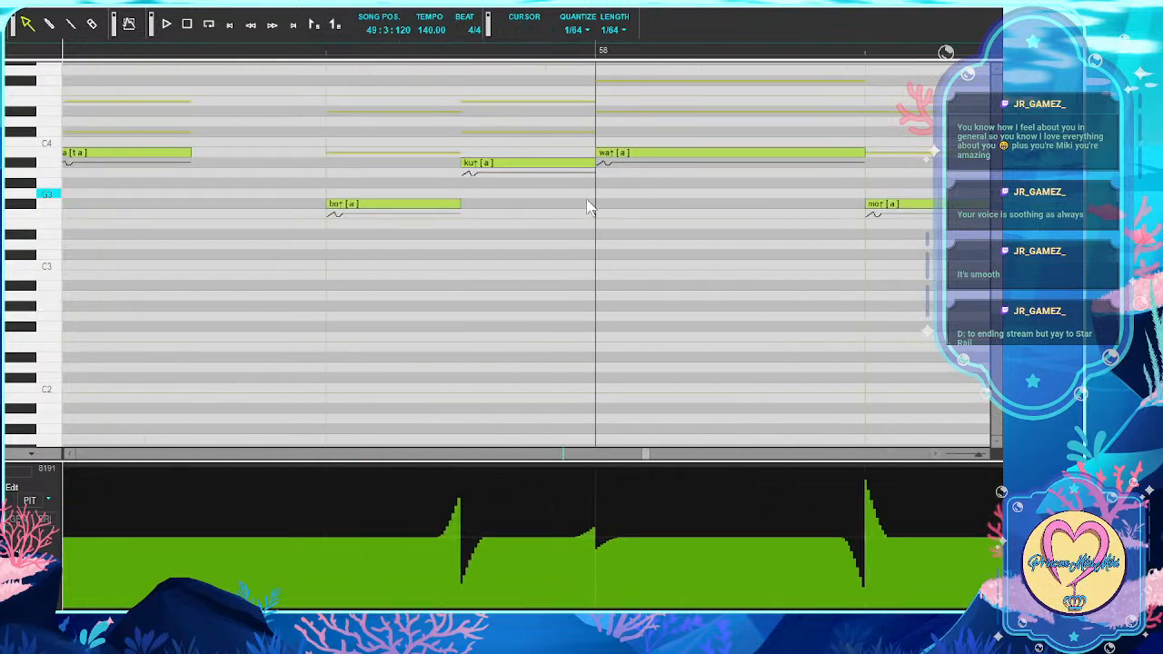
pyautogui.doubleClick(428, 208)
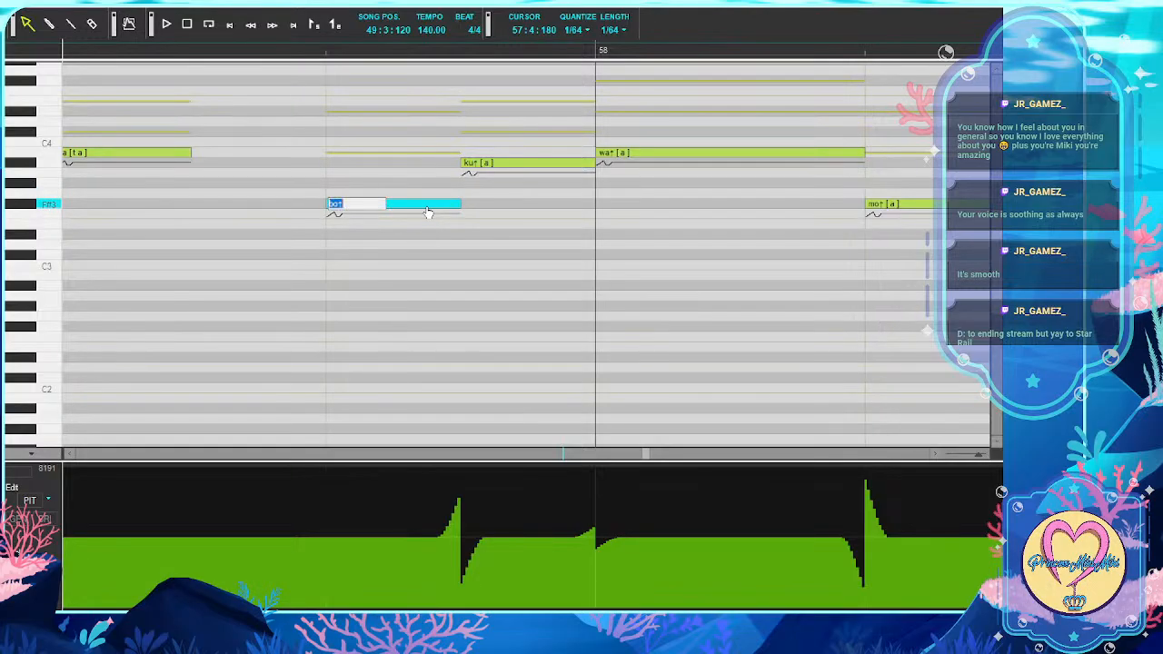
pyautogui.write('bo')
pyautogui.press('Tab')
pyautogui.write('ku')
pyautogui.press('Tab')
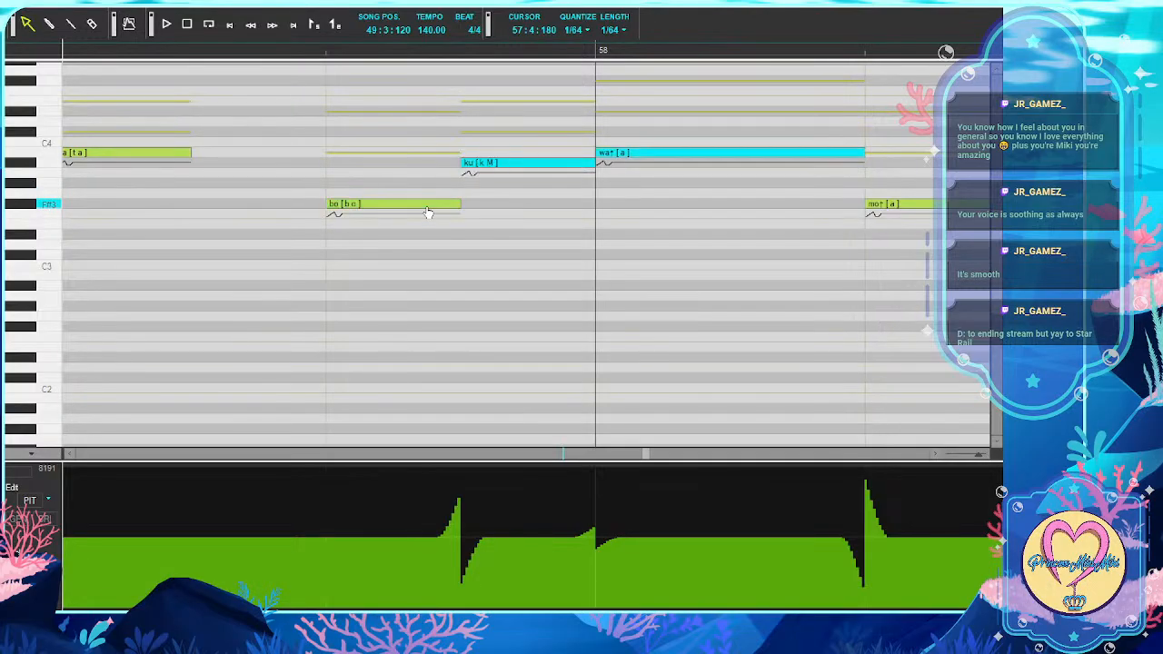
pyautogui.write('wa')
pyautogui.press('Tab')
# Set the beat 2 note of measure 58 to "mo" and the beat 3 note to "to"
pyautogui.hscroll(2, 607, 288)
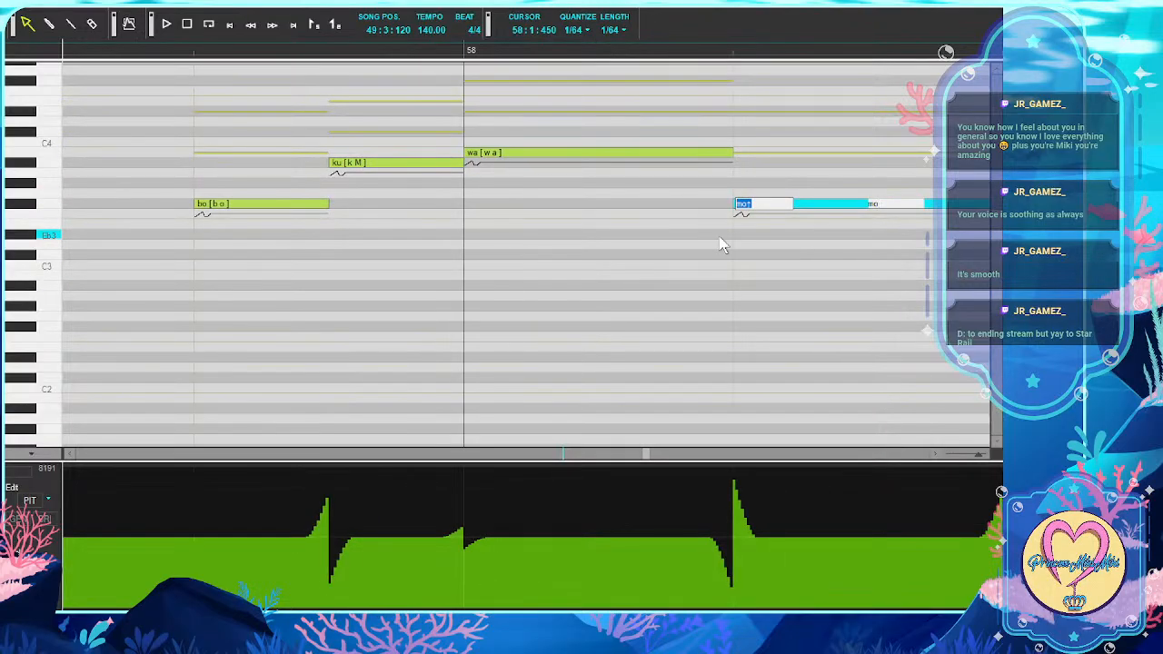
pyautogui.write('mo')
pyautogui.press('Return')
pyautogui.hscroll(4, 835, 251)
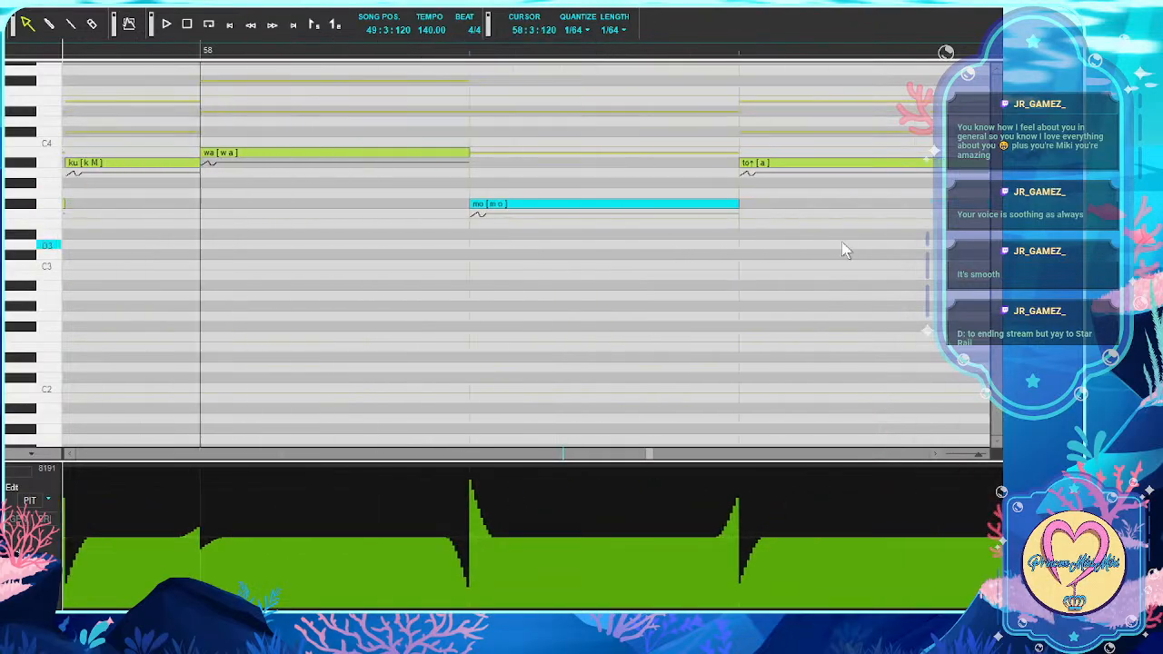
pyautogui.hscroll(5, 843, 251)
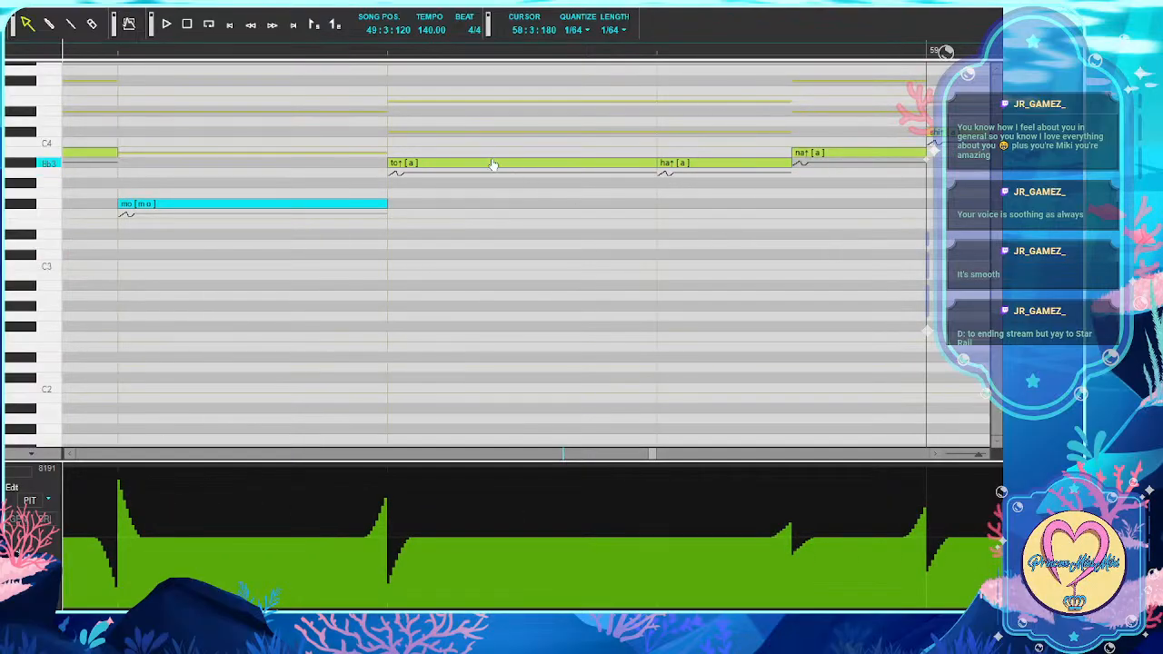
pyautogui.doubleClick(492, 165)
pyautogui.press('Tab')
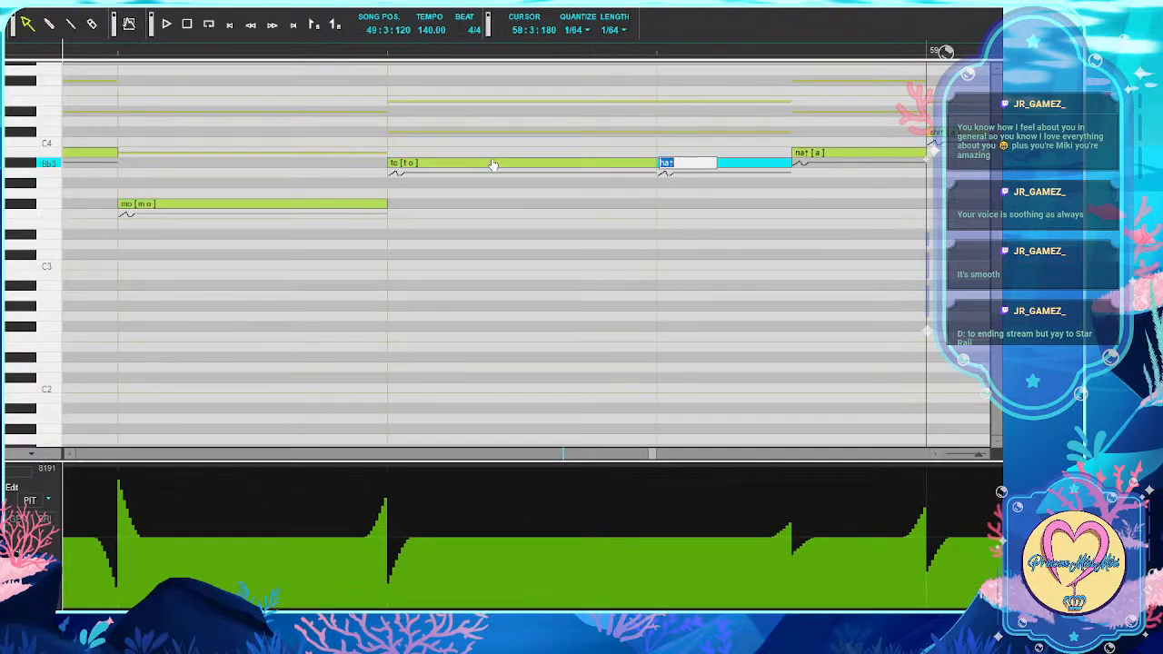
# Set the two notes in beat 4 of measure 58 to "ha" and "na" and the first note of measure 59 to "shi"
pyautogui.write('ha')
pyautogui.press('Tab')
pyautogui.write('na')
pyautogui.press('Tab')
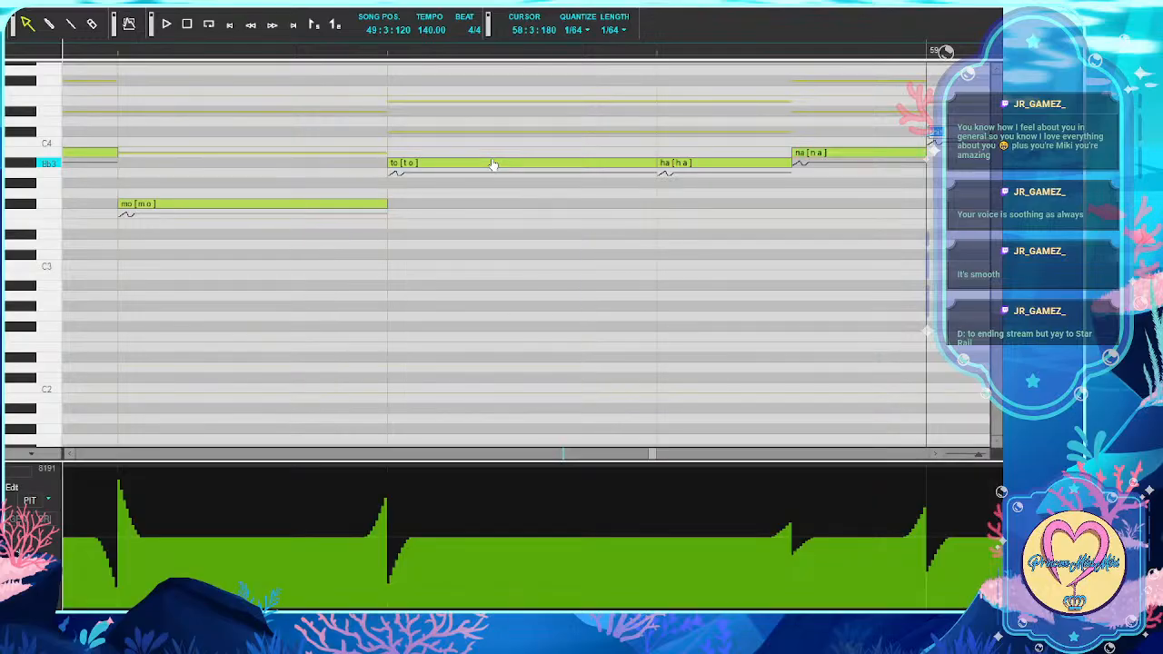
pyautogui.press('Tab')
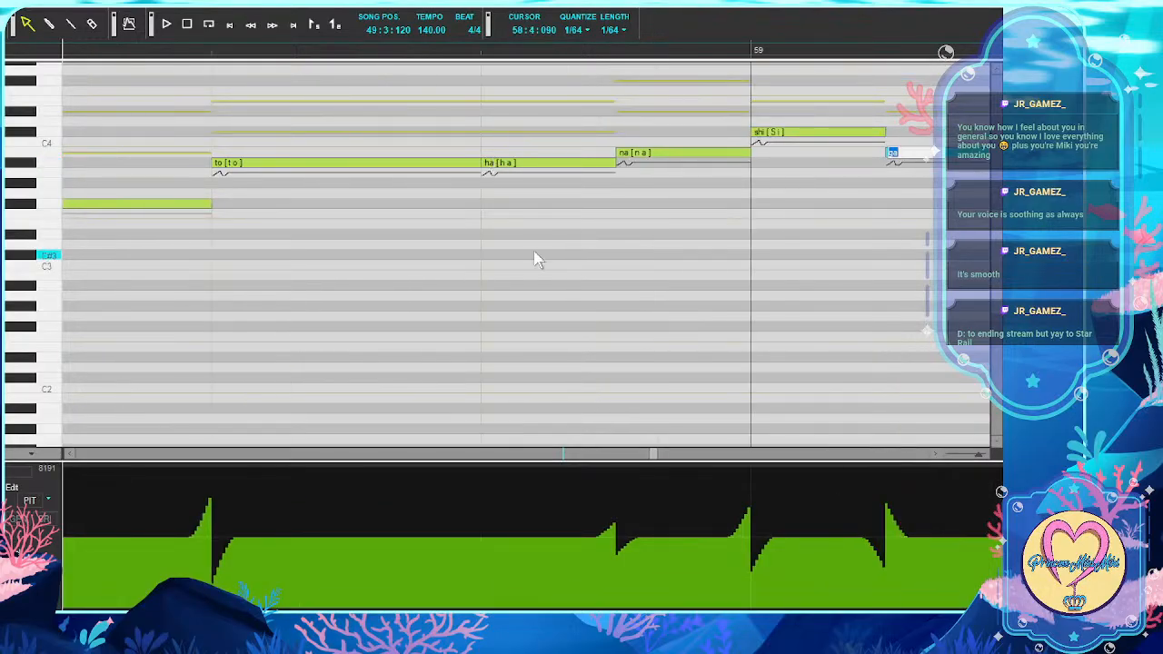
# Set the second to fifth notes of measure 59 to "ga", "shi", "ta" and "i"
pyautogui.press('Tab')
pyautogui.hscroll(3, 533, 249)
pyautogui.hscroll(7, 533, 250)
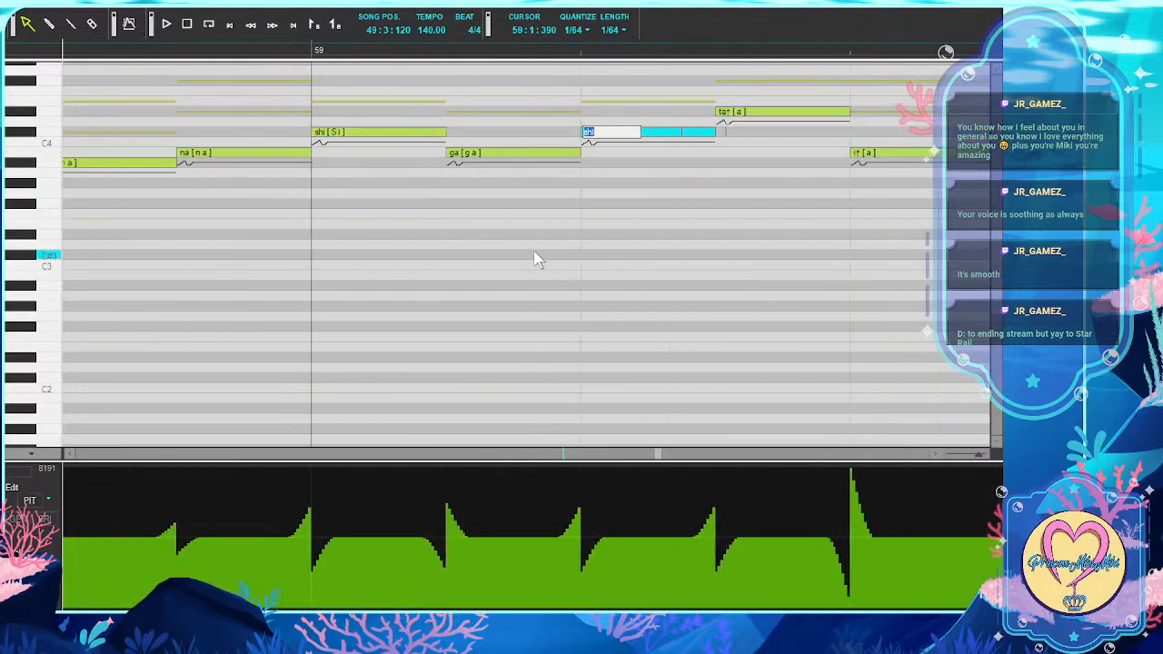
pyautogui.press('Tab')
pyautogui.write('ta')
pyautogui.press('Tab')
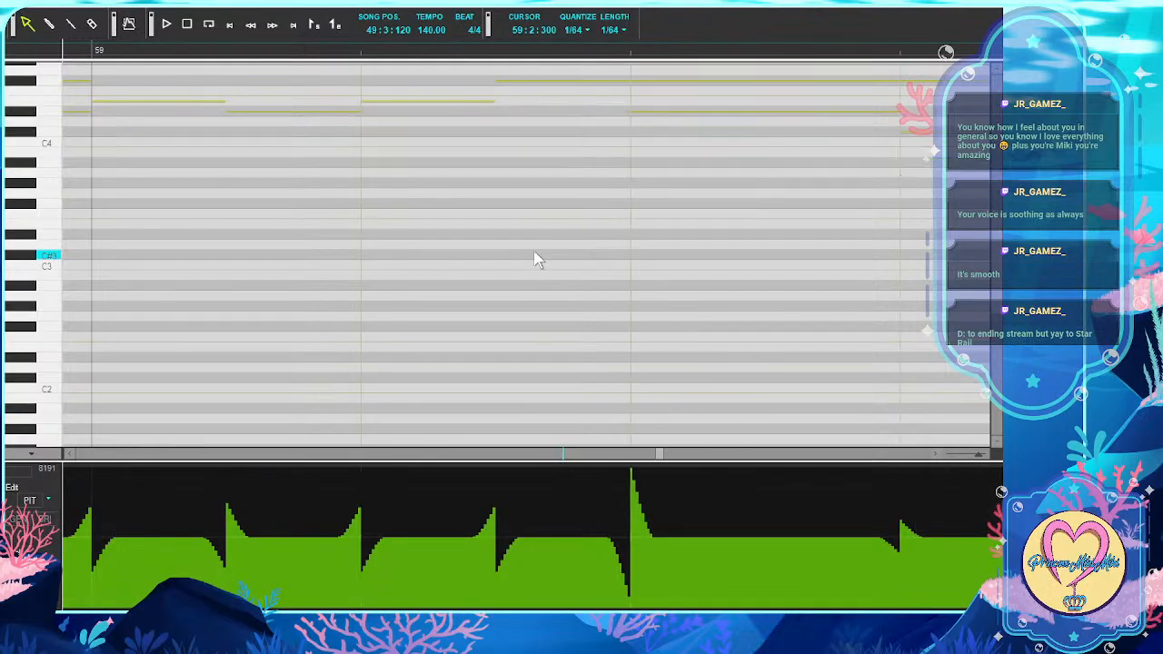
pyautogui.write('i')
pyautogui.press('Tab')
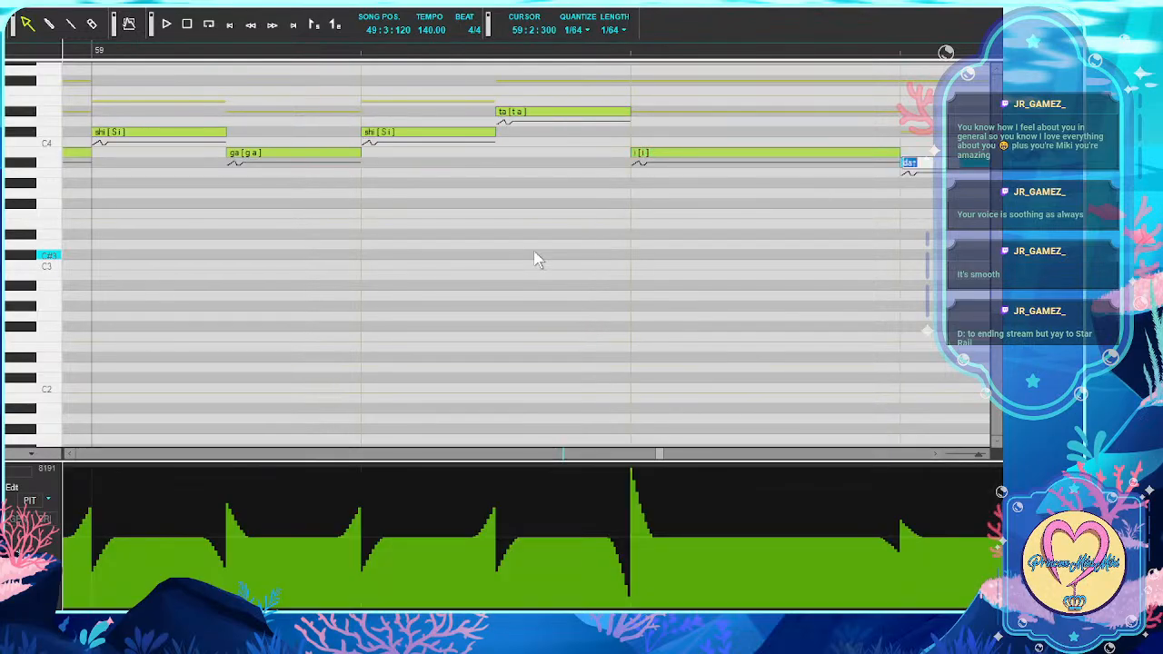
# Set the five notes from beat 4 of measure 59 through beat 2 of measure 60 to "da", "ka", "ra", "da" and "ka"
pyautogui.write('da')
pyautogui.press('Tab')
pyautogui.write('ka')
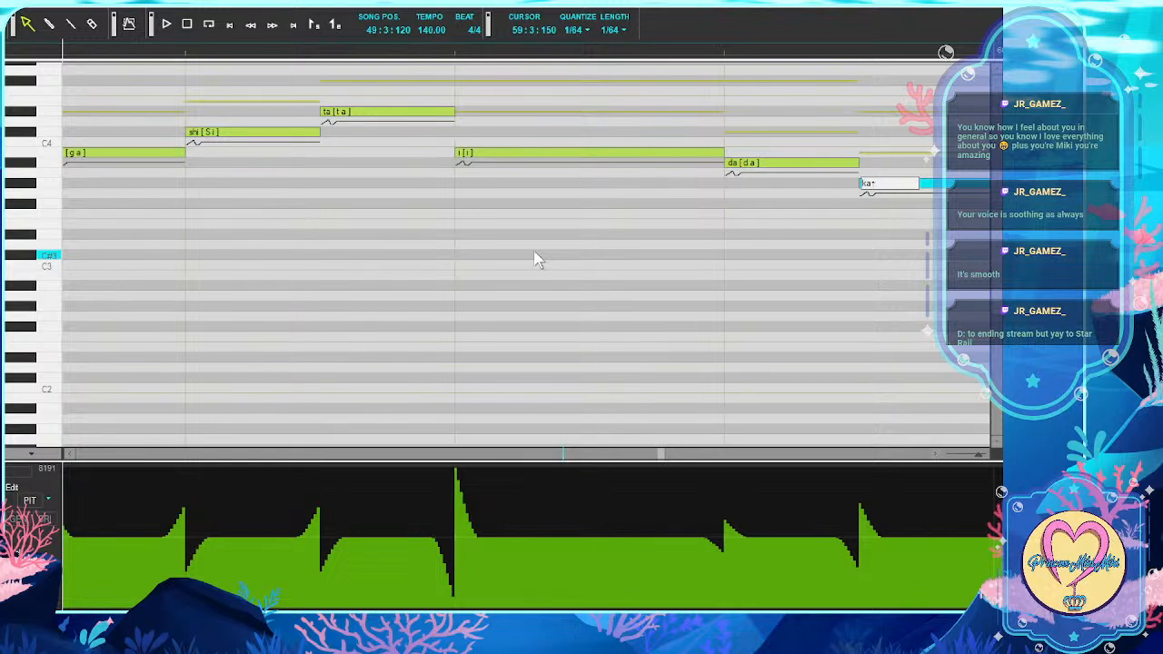
pyautogui.press('Tab')
pyautogui.write('ra')
pyautogui.press('Tab')
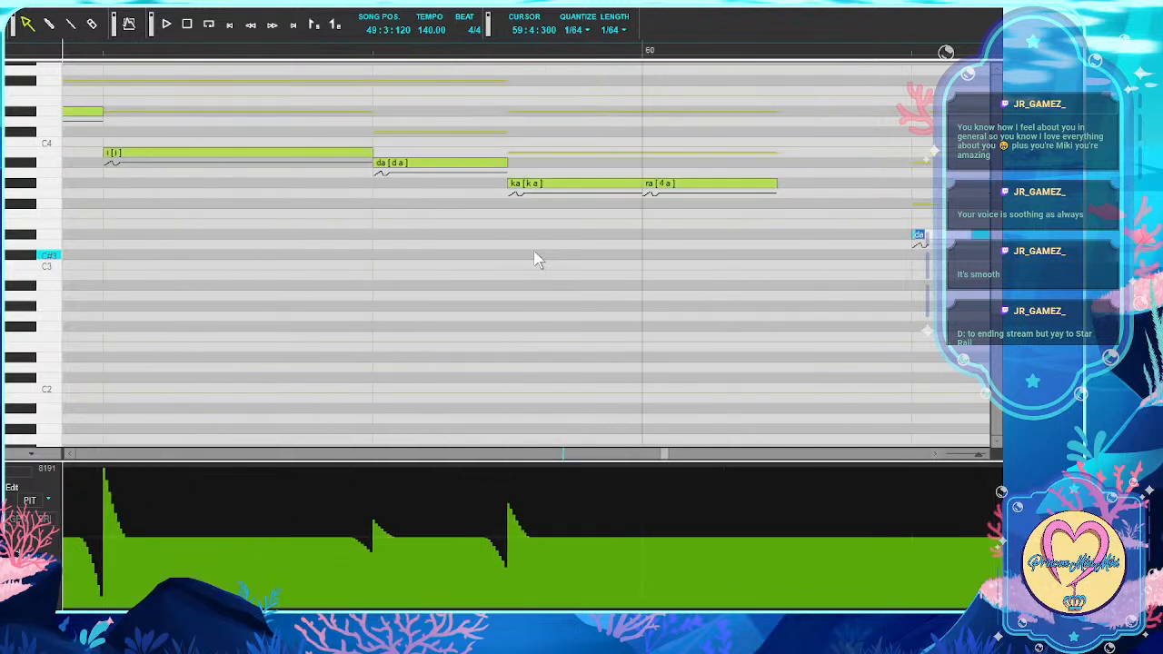
pyautogui.press('Tab')
pyautogui.press('Tab')
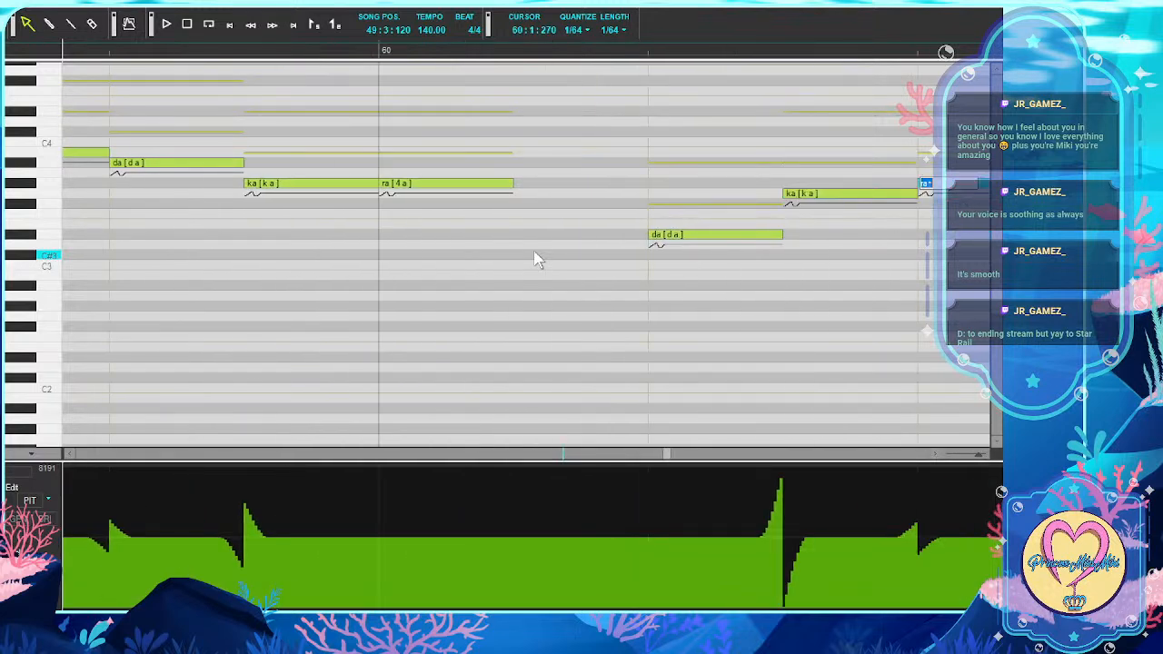
# Set the four notes in beats 3 and 4 of measure 60 to "ra", "ma", "da" and "a"
pyautogui.press('Tab')
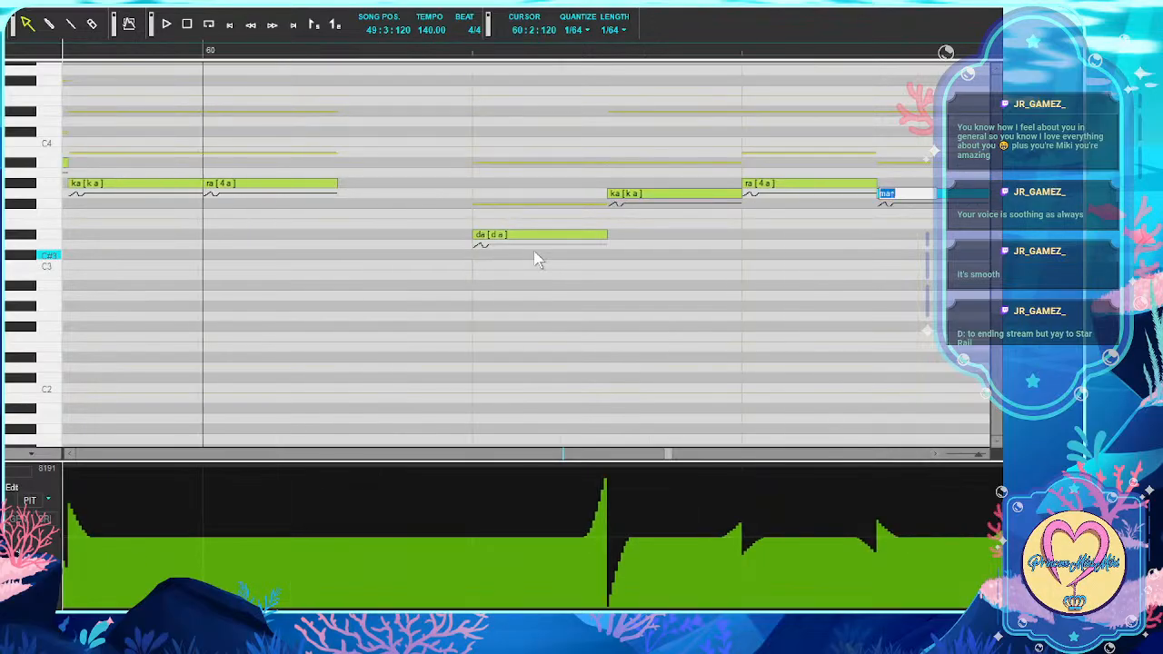
pyautogui.write('ma')
pyautogui.press('Tab')
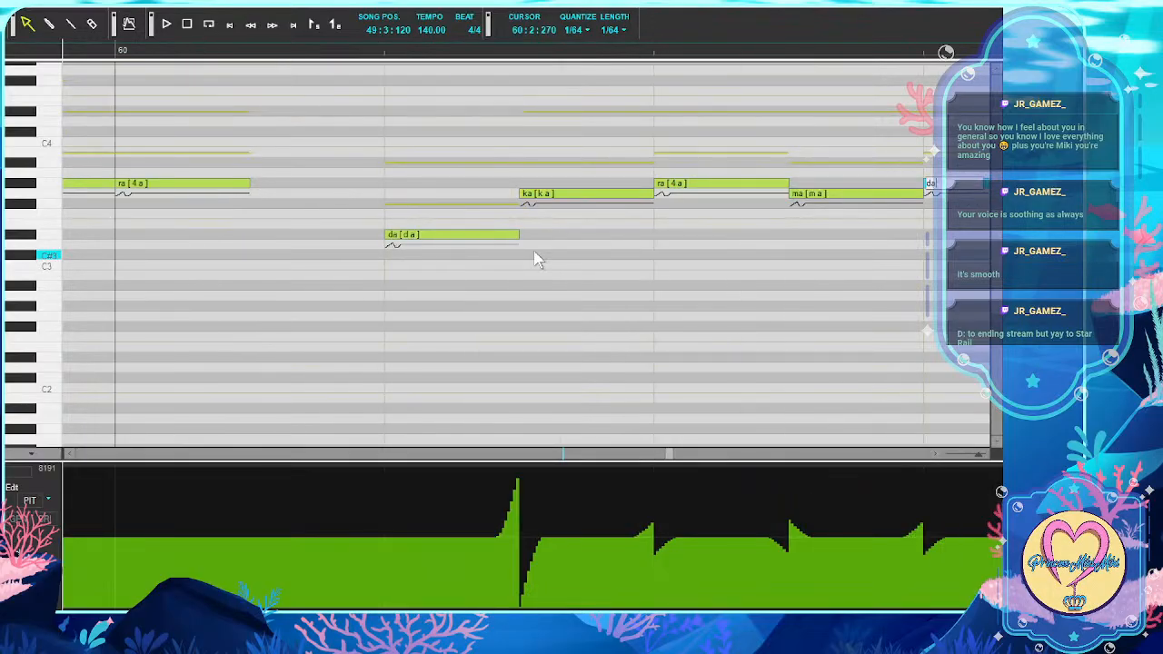
pyautogui.press('Tab')
pyautogui.press('Tab')
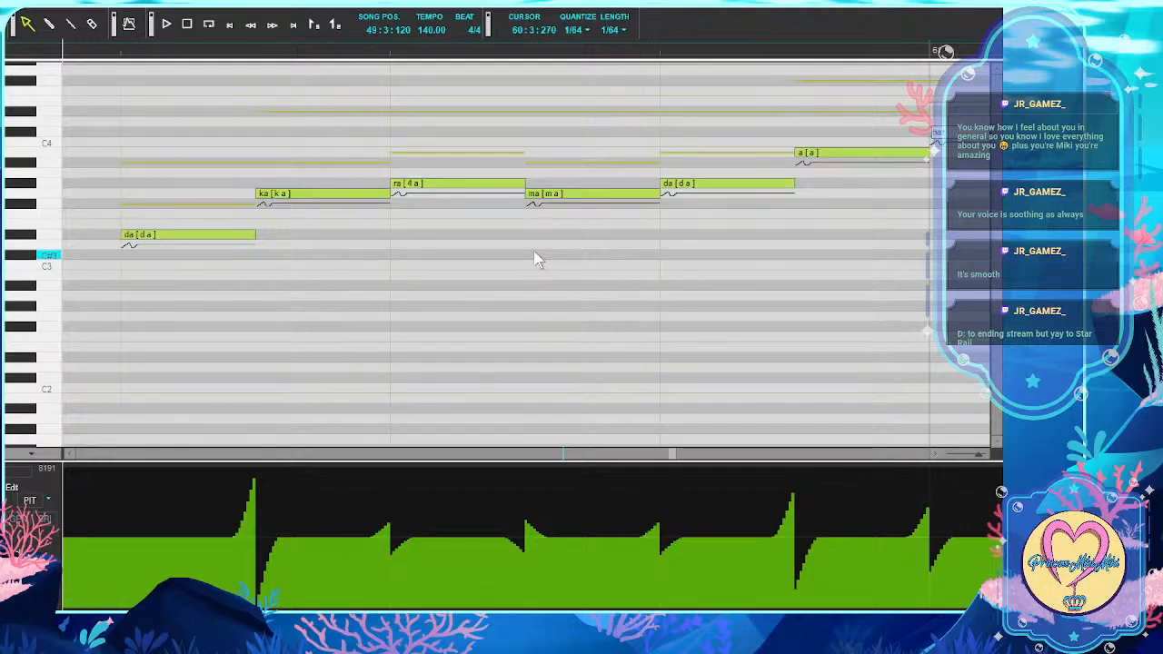
# Set the four notes in beats 1 and 2 of measure 61 to "na", "ta", "ni" and "a"
pyautogui.press('Tab')
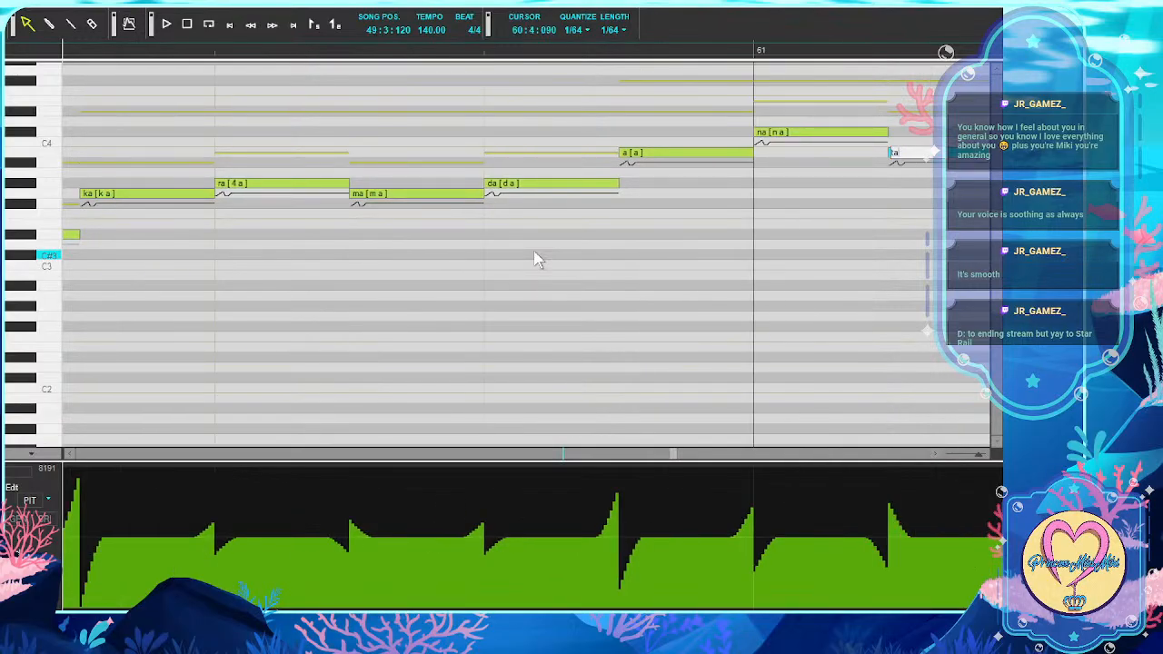
pyautogui.write('ta')
pyautogui.press('Tab')
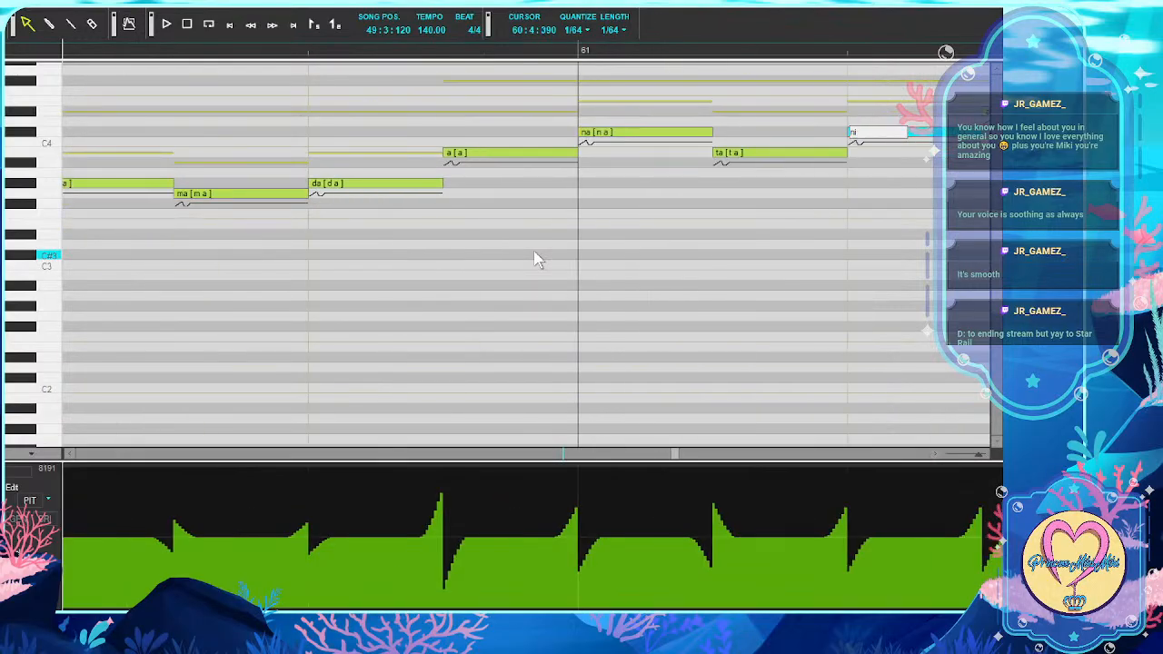
pyautogui.press('Tab')
pyautogui.press('Tab')
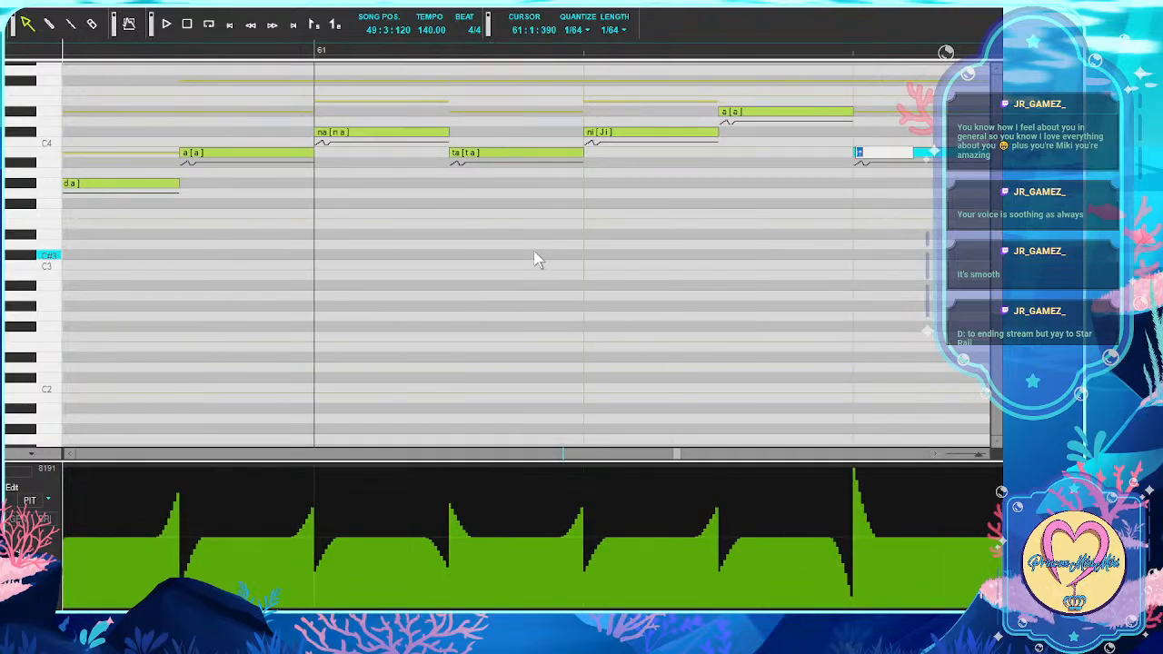
# Set the notes from beat 3 of measure 61 through the first note of measure 62 to "i", "ni", "yu" and "ku"
pyautogui.press('Tab')
pyautogui.press('Tab')
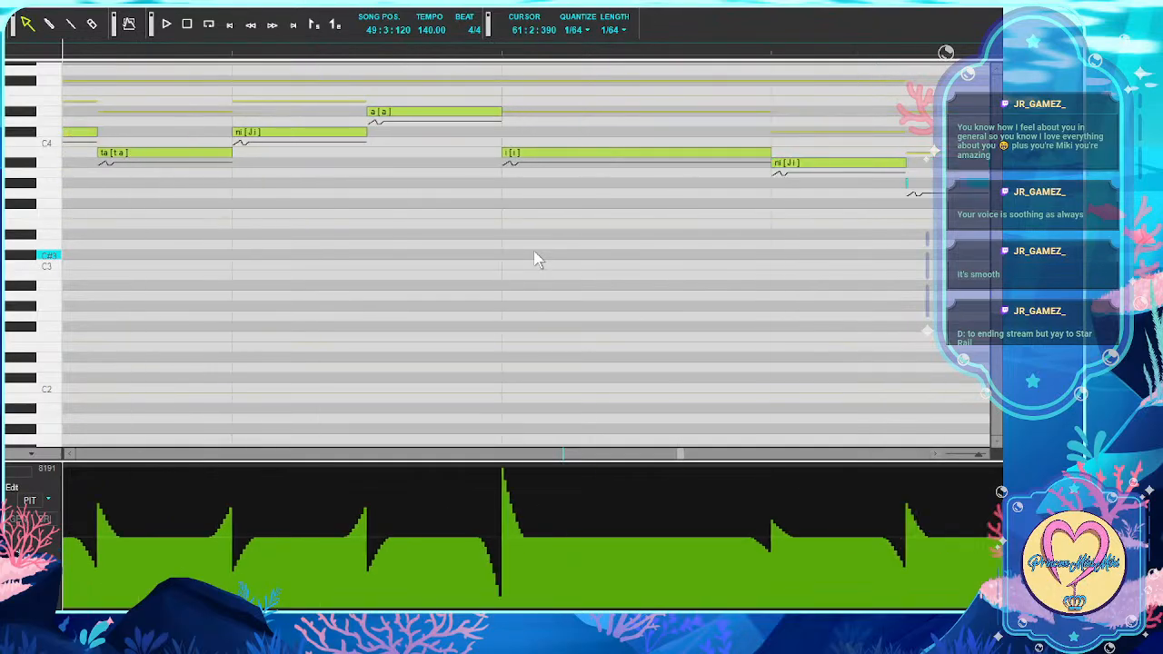
pyautogui.press('Tab')
pyautogui.press('Tab')
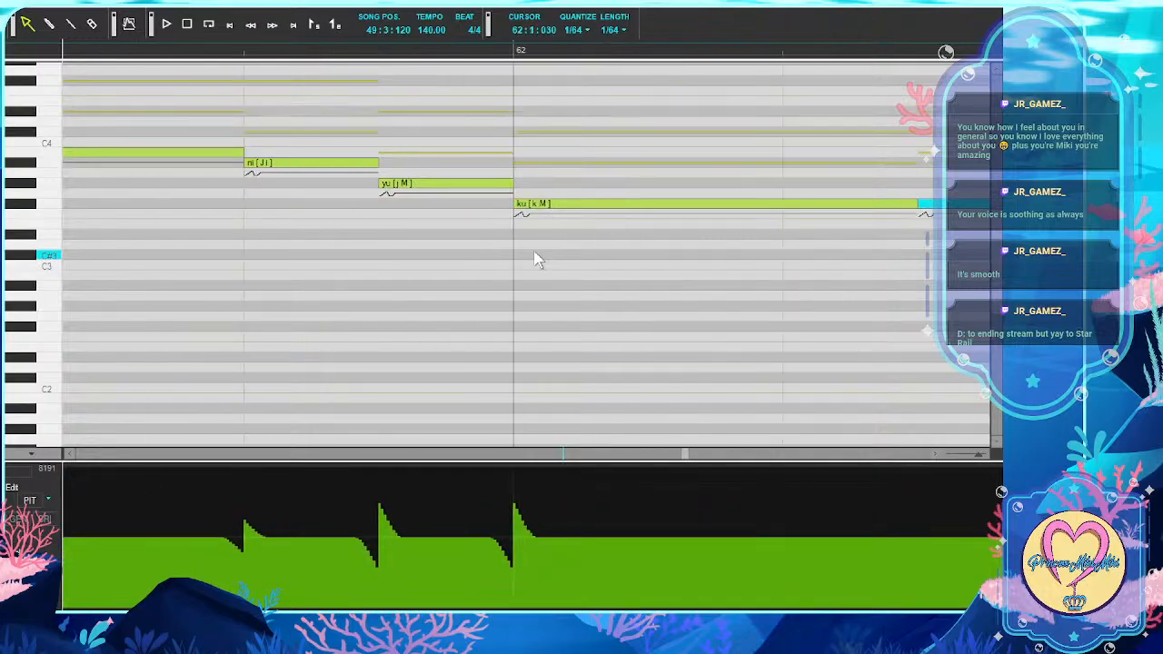
pyautogui.press('Tab')
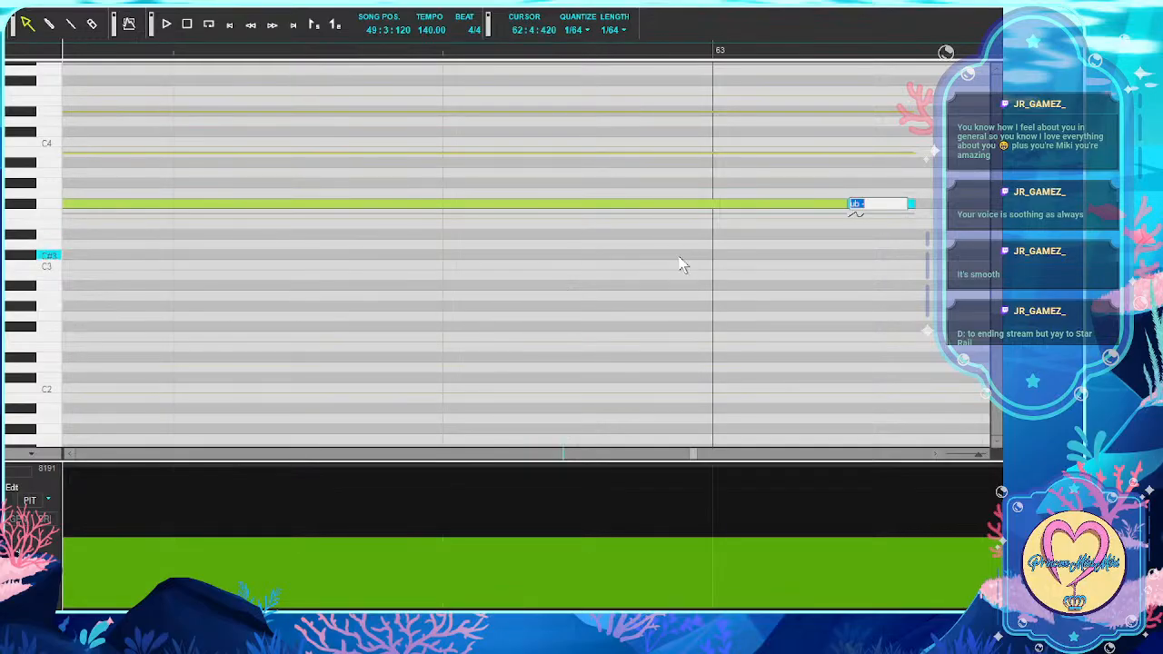
pyautogui.press('Tab')
# Set the two notes in beat 4 of measure 69 to "sa" and "yo" and the first note of measure 70 to "na"
pyautogui.hscroll(2, 671, 276)
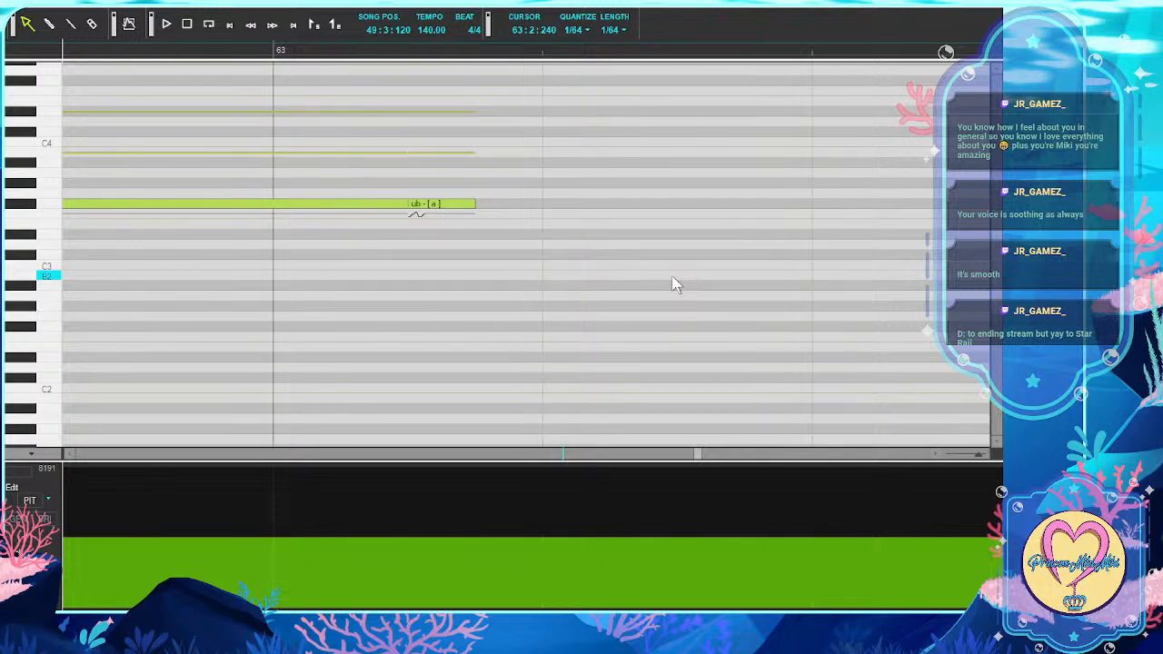
pyautogui.hscroll(6, 672, 275)
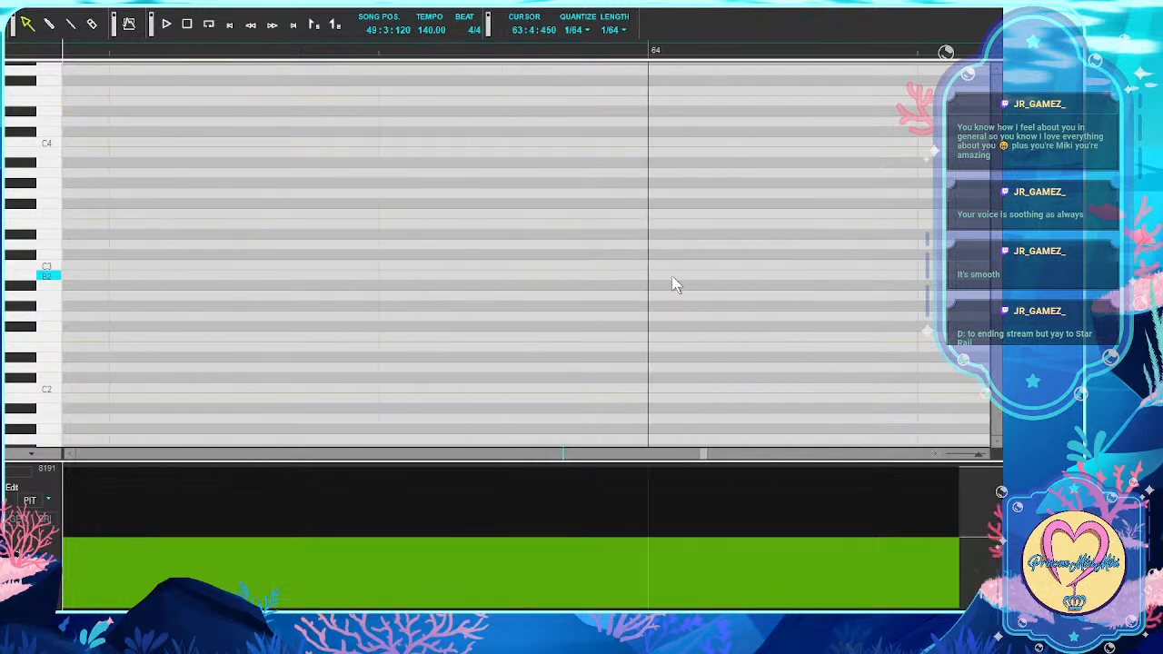
pyautogui.hscroll(9, 671, 285)
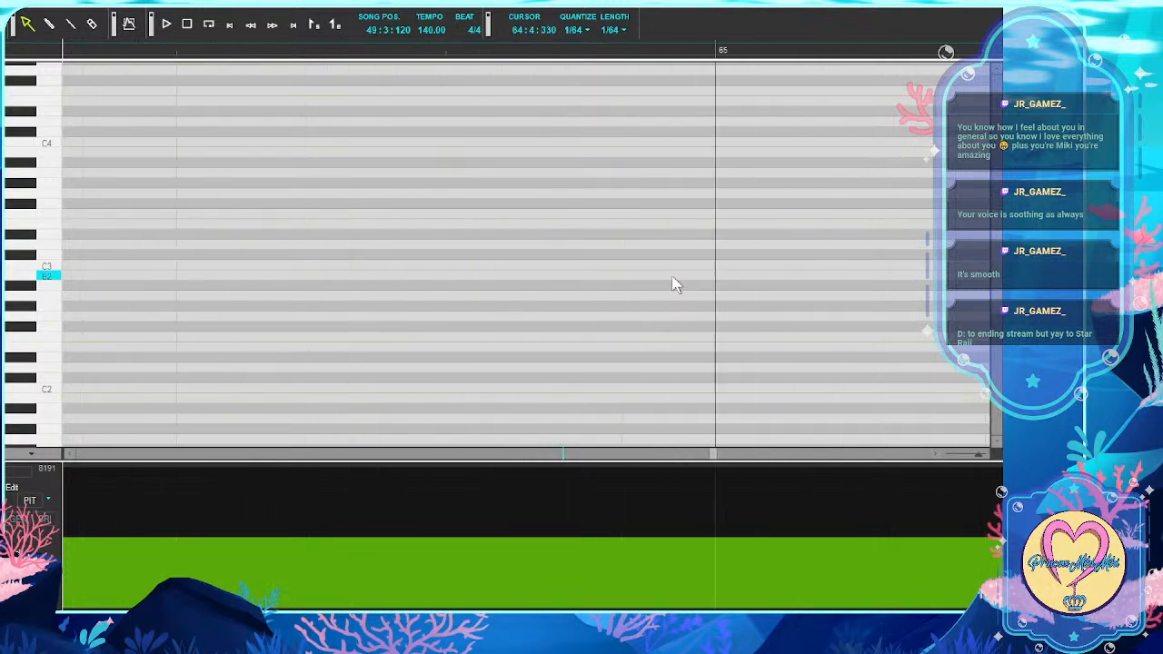
pyautogui.hscroll(9, 672, 279)
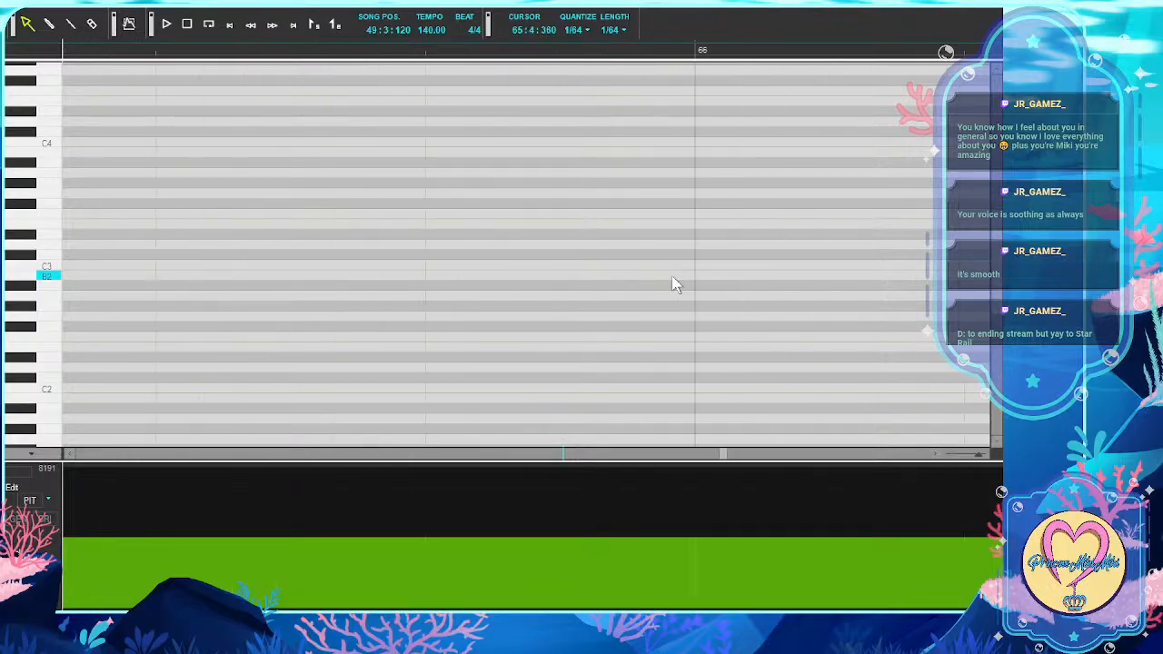
pyautogui.hscroll(10, 672, 284)
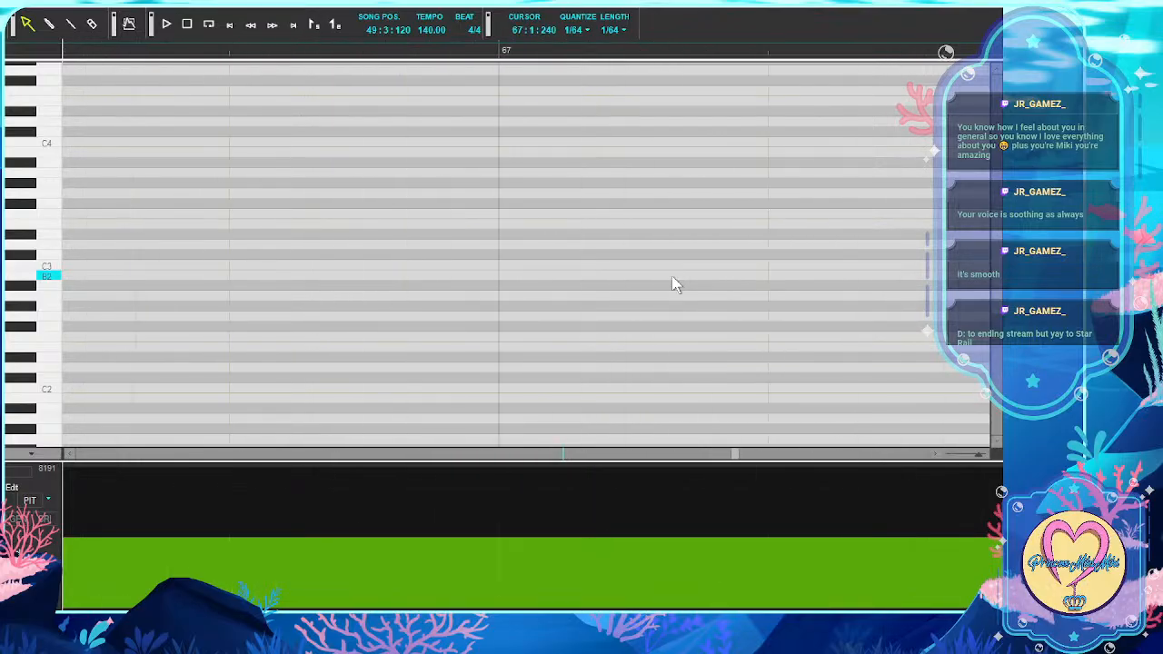
pyautogui.hscroll(9, 673, 284)
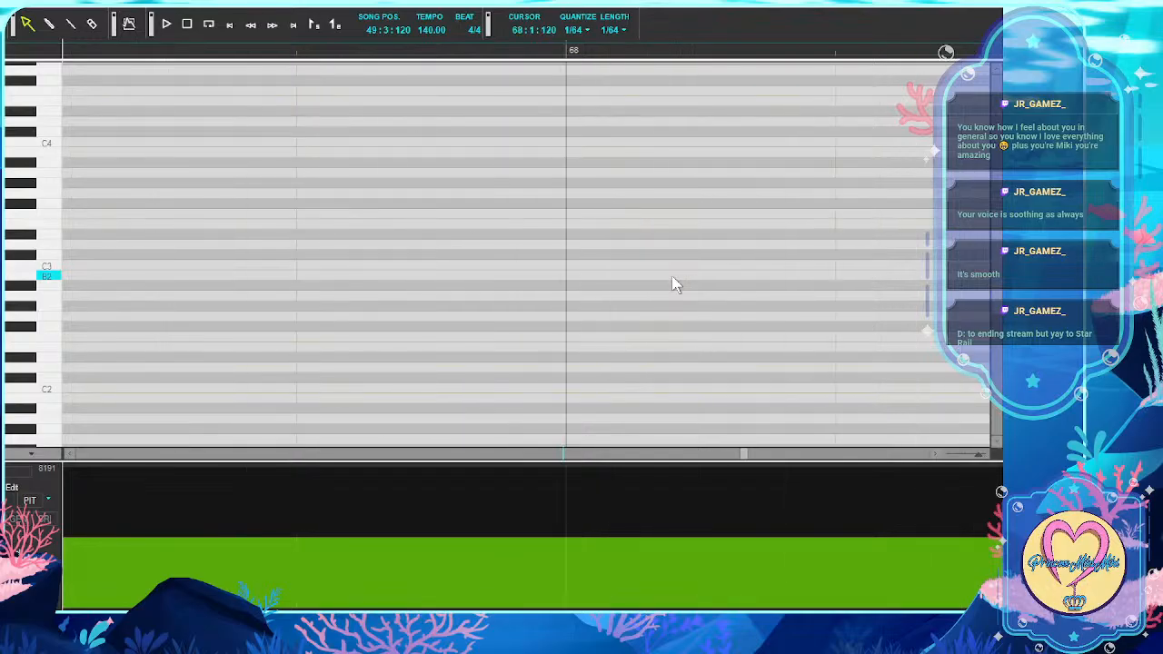
pyautogui.hscroll(9, 672, 284)
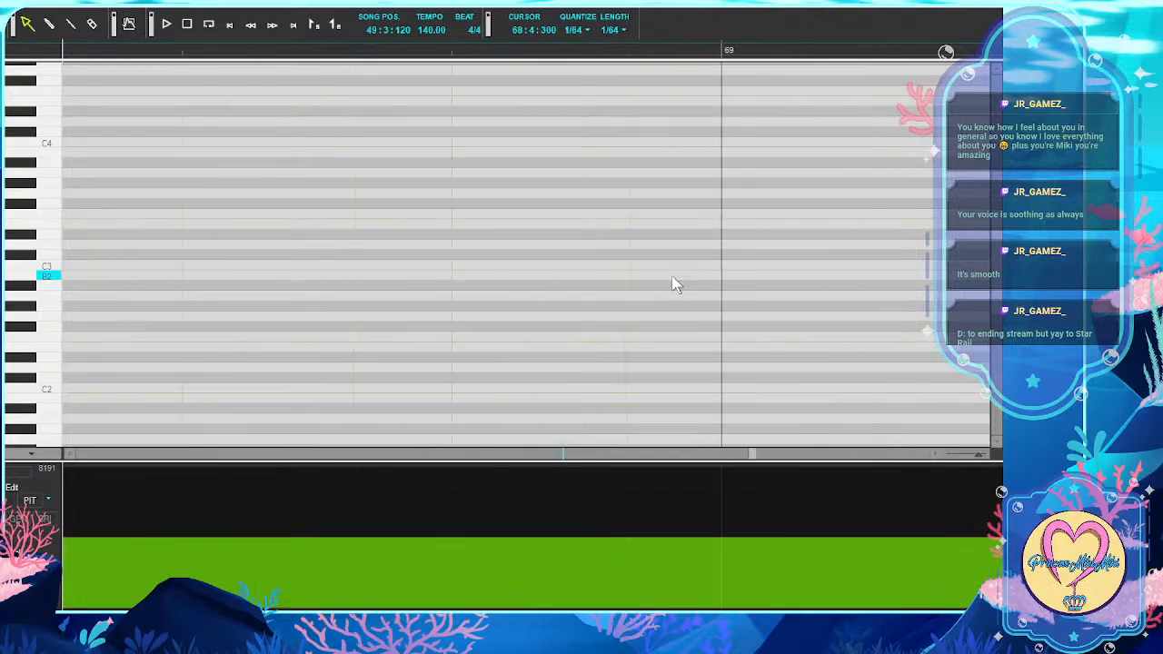
pyautogui.hscroll(10, 672, 284)
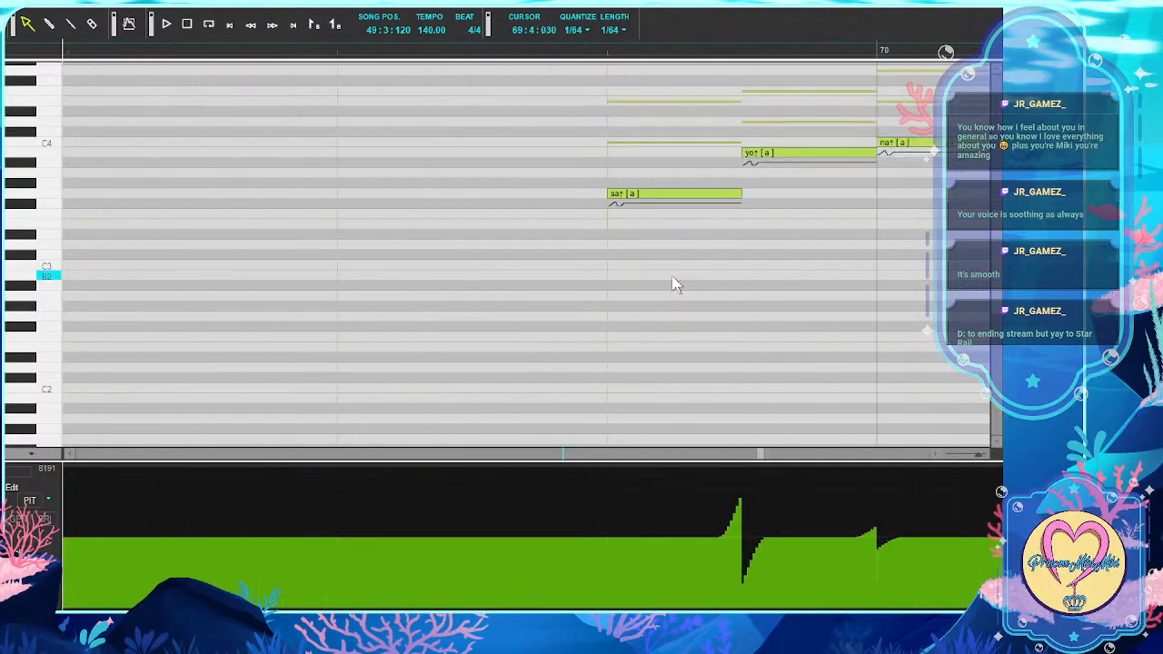
pyautogui.hscroll(15, 672, 285)
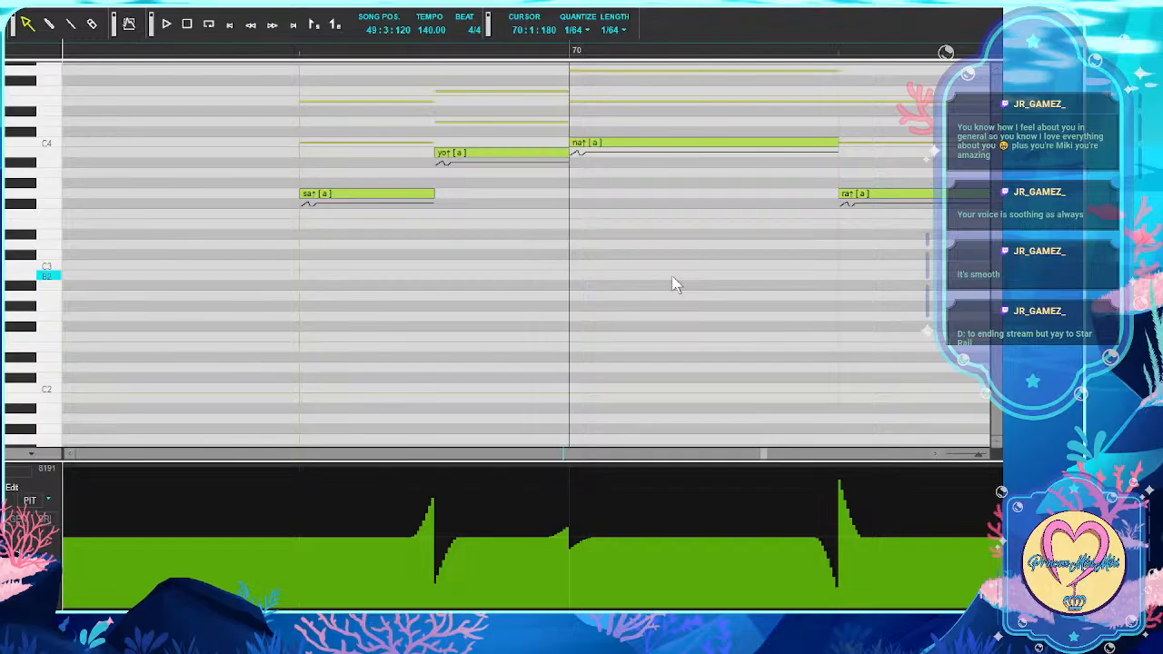
pyautogui.doubleClick(320, 194)
pyautogui.click(321, 193)
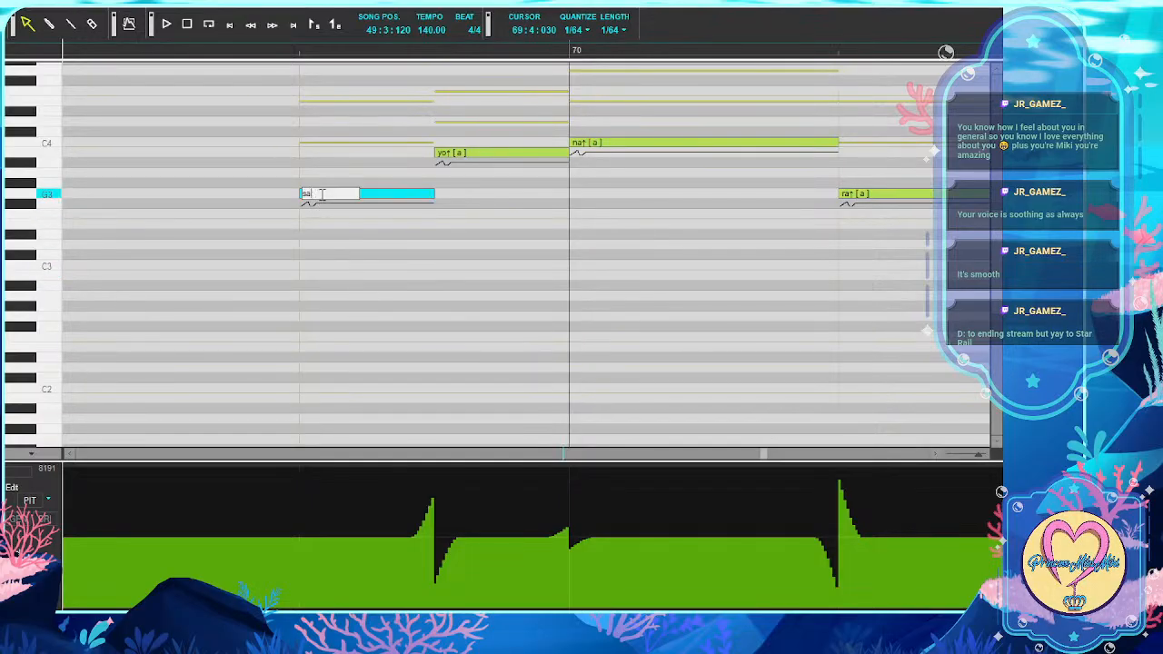
pyautogui.doubleClick(475, 152)
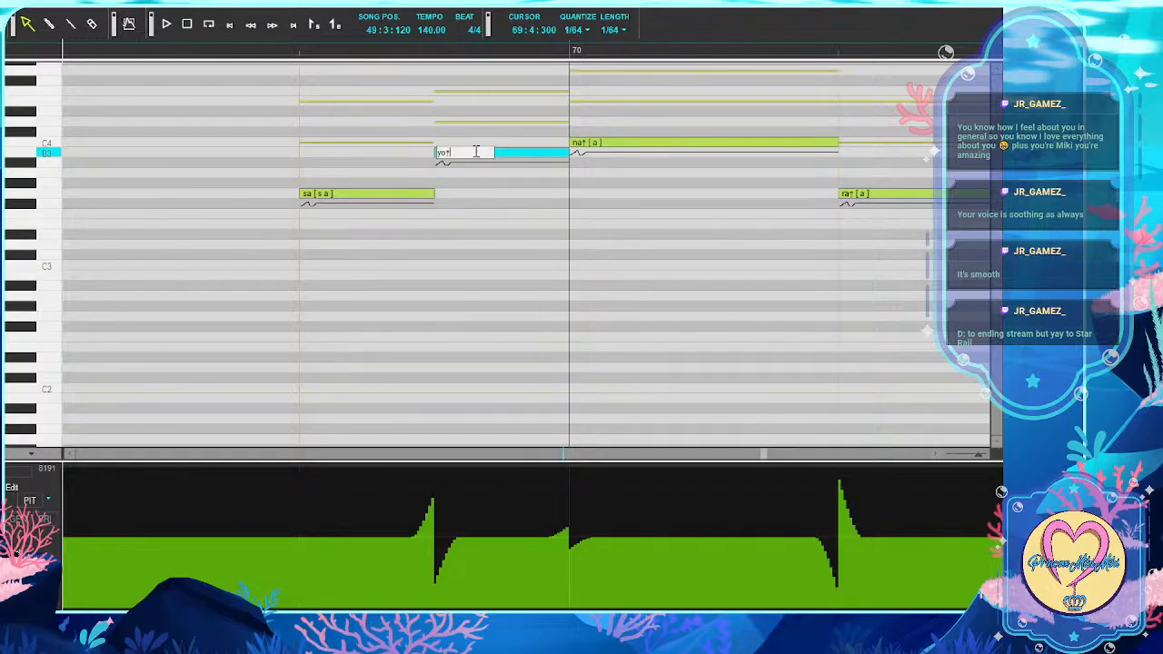
pyautogui.press('Tab')
pyautogui.write('na')
pyautogui.press('Tab')
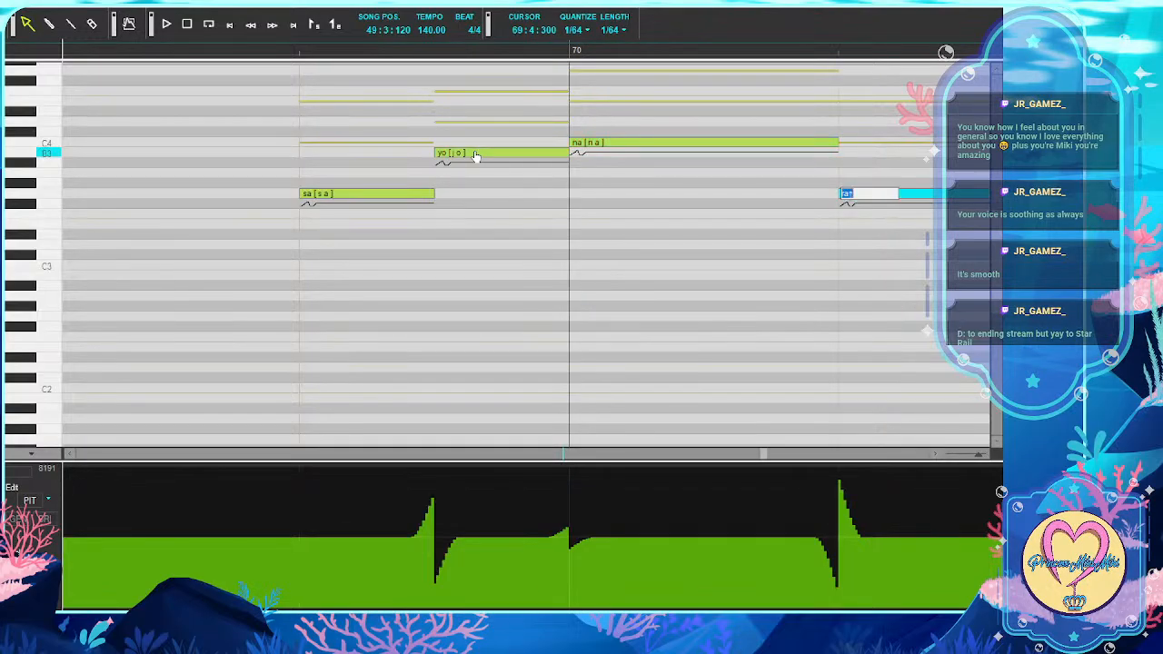
# Set the four notes in beats 2 through 4 of measure 70 to "ra", "da", "bo" and "ku"
pyautogui.press('BackSpace')
pyautogui.press('Tab')
pyautogui.press('Right')
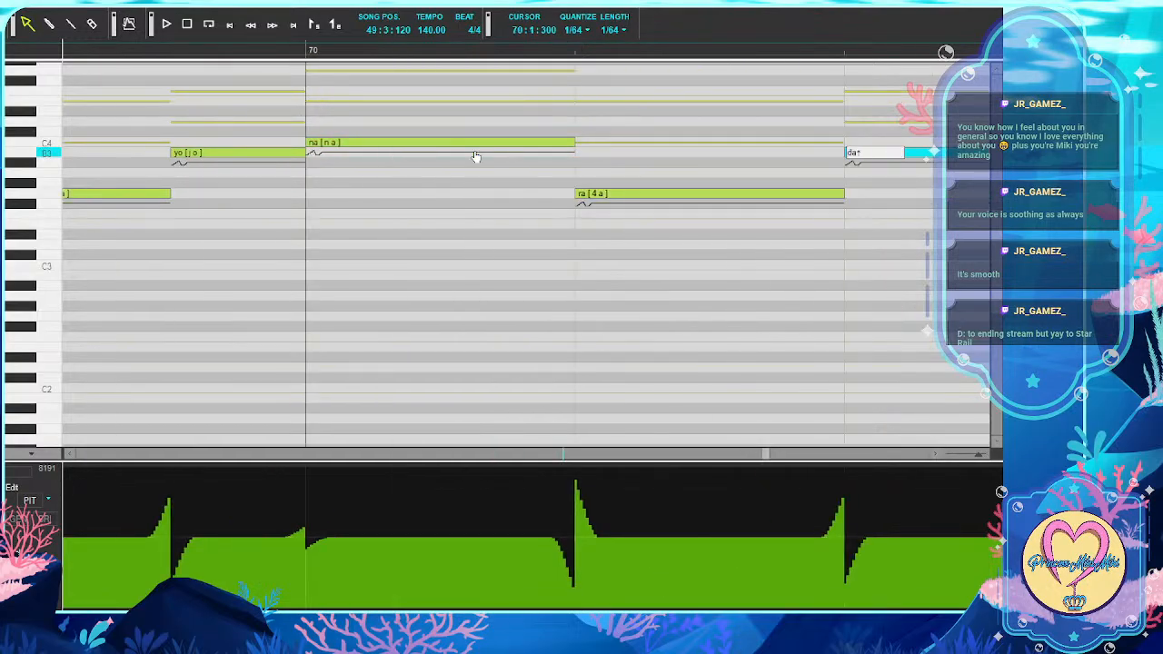
pyautogui.press('BackSpace')
pyautogui.press('Tab')
pyautogui.write('bo')
pyautogui.press('Tab')
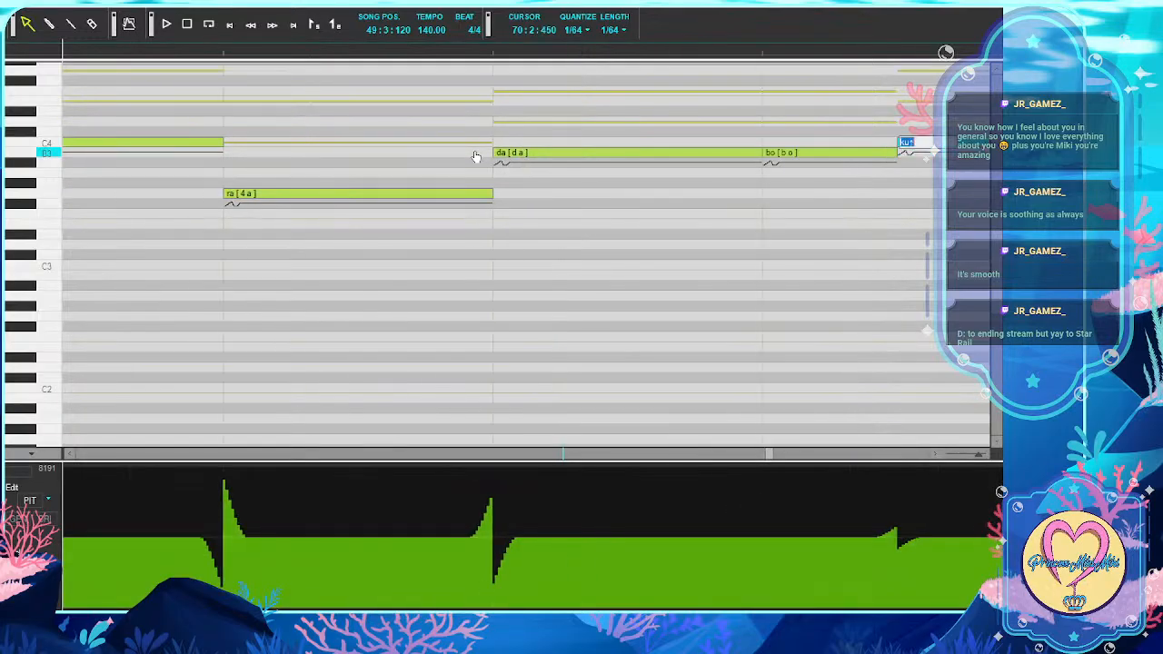
pyautogui.press('Right')
pyautogui.press('BackSpace')
pyautogui.press('Tab')
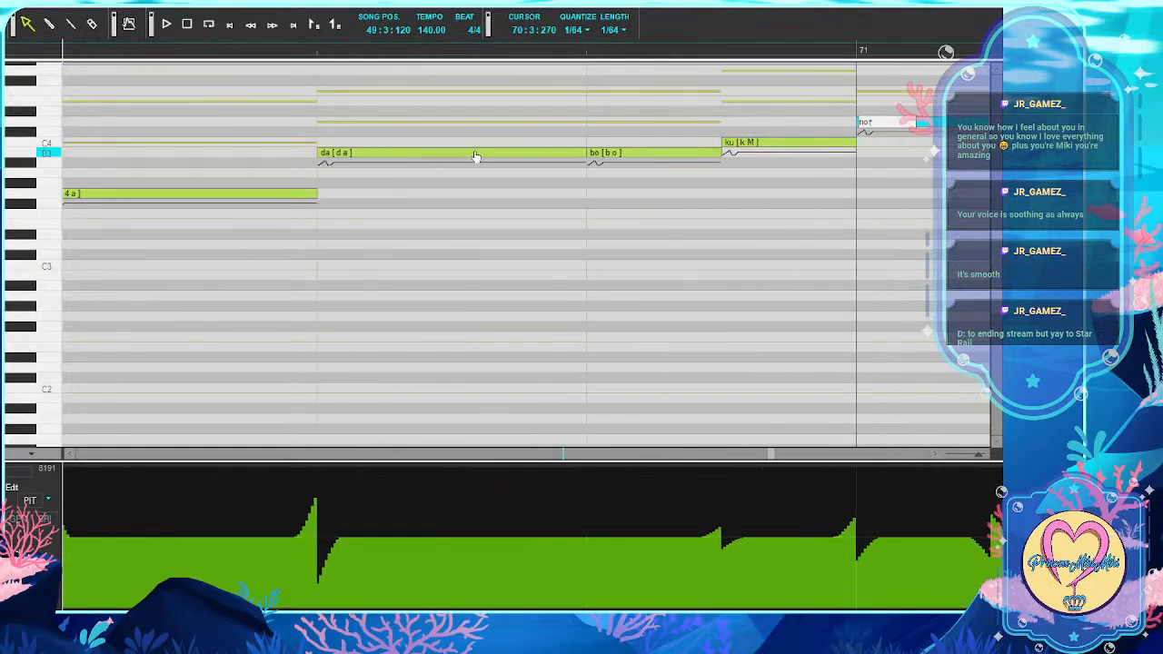
# Set the four notes in beats 1 and 2 of measure 71 to "no", "ka", "mi" and "sa"
pyautogui.press('BackSpace')
pyautogui.press('Tab')
pyautogui.press('Right')
pyautogui.press('BackSpace')
pyautogui.press('Tab')
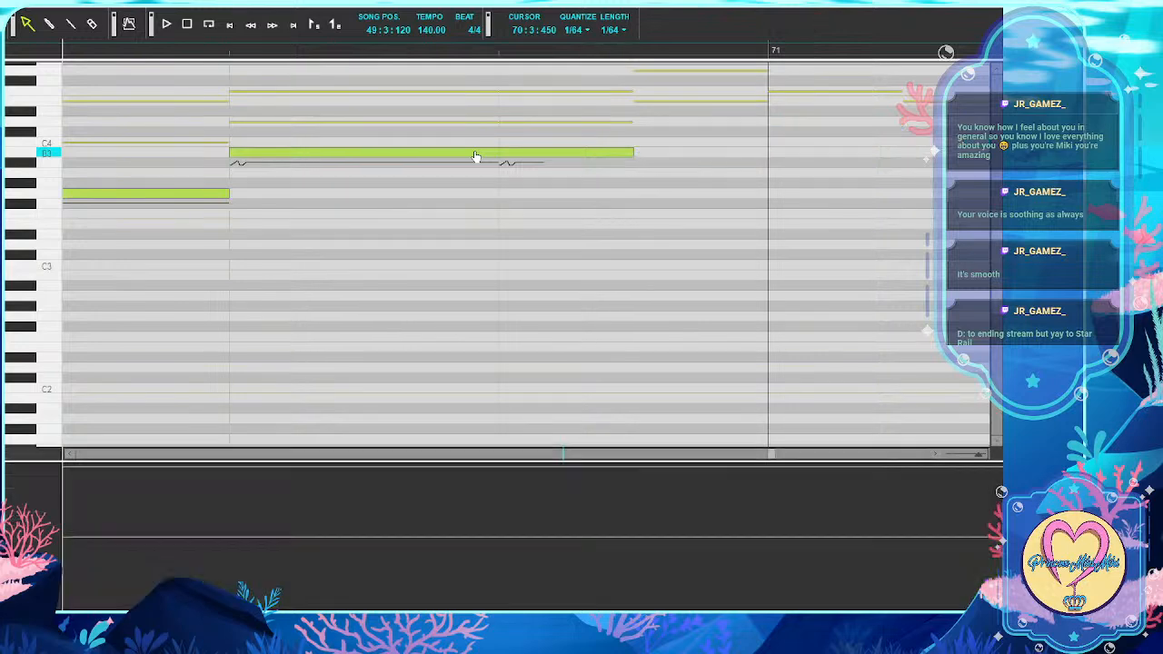
pyautogui.press('Tab')
pyautogui.press('Right')
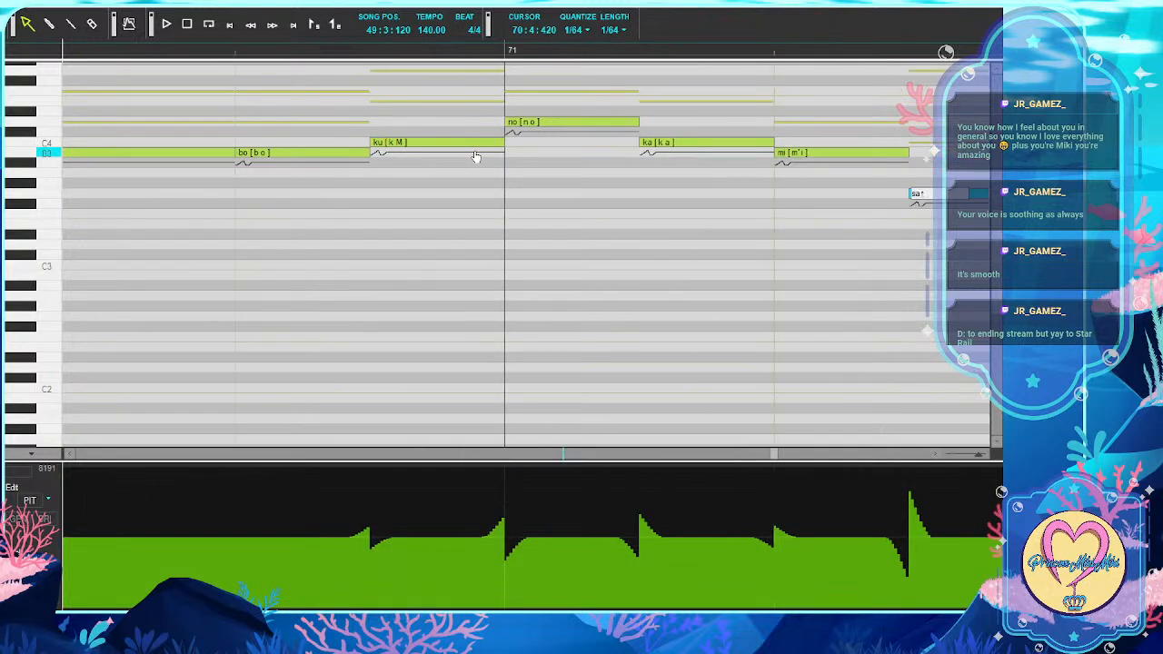
pyautogui.press('BackSpace')
pyautogui.press('Tab')
# Set the first note in beat 3 of measure 71 to "ma" and the two beat 4 notes to "ka" and "mi"
pyautogui.press('Right')
pyautogui.press('BackSpace')
pyautogui.press('Tab')
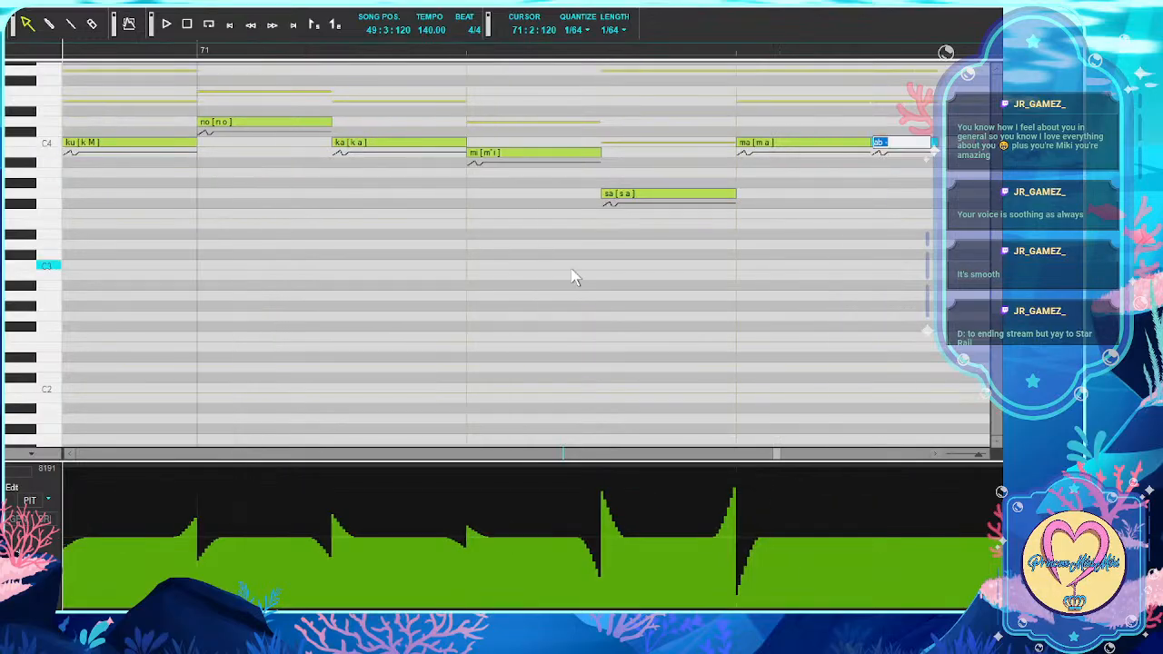
pyautogui.press('Right')
pyautogui.press('BackSpace')
pyautogui.press('Tab')
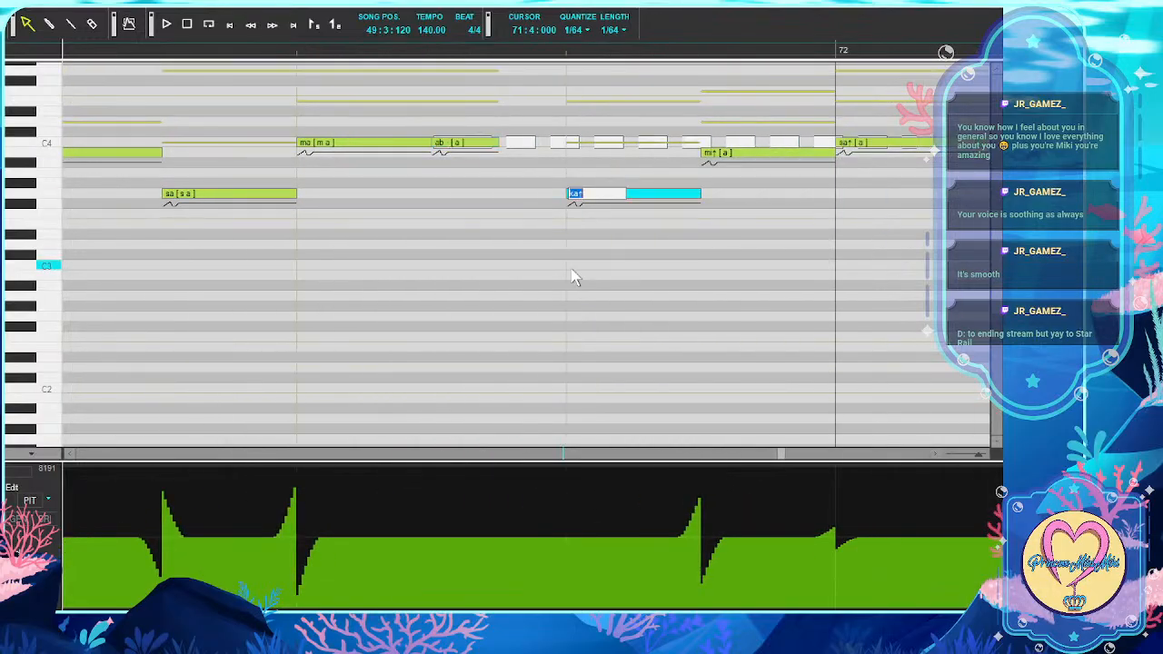
pyautogui.press('Tab')
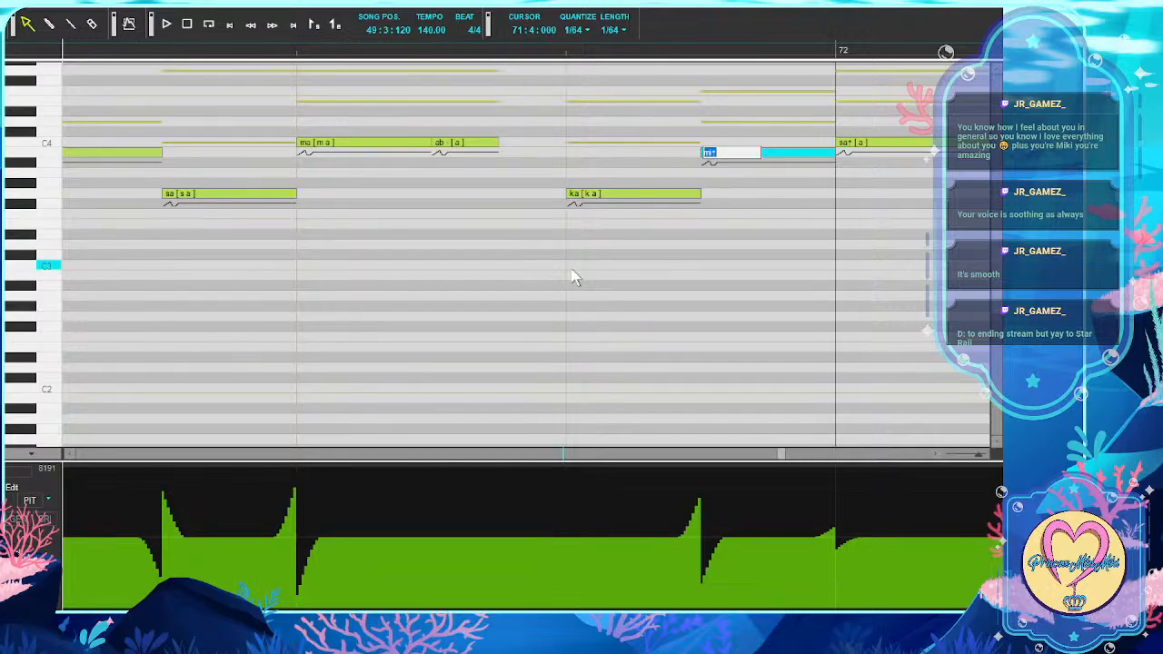
pyautogui.press('Tab')
# Set the five notes of measure 72 to "sa", "ma", "ga", "da" and "i"
pyautogui.press('Tab')
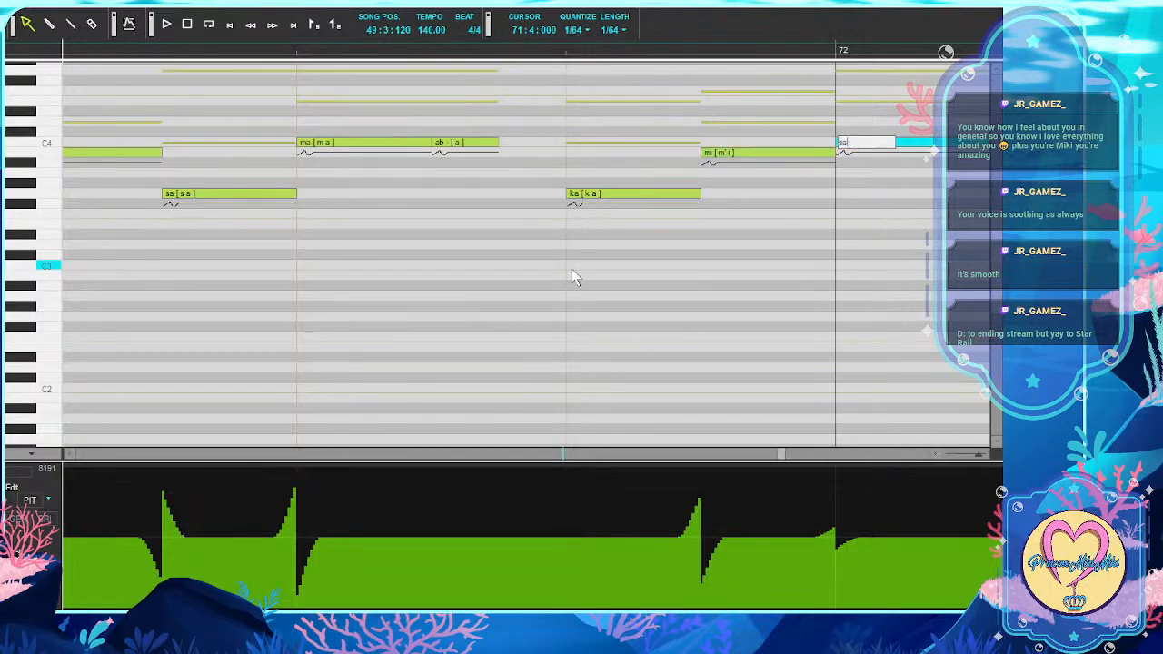
pyautogui.press('Tab')
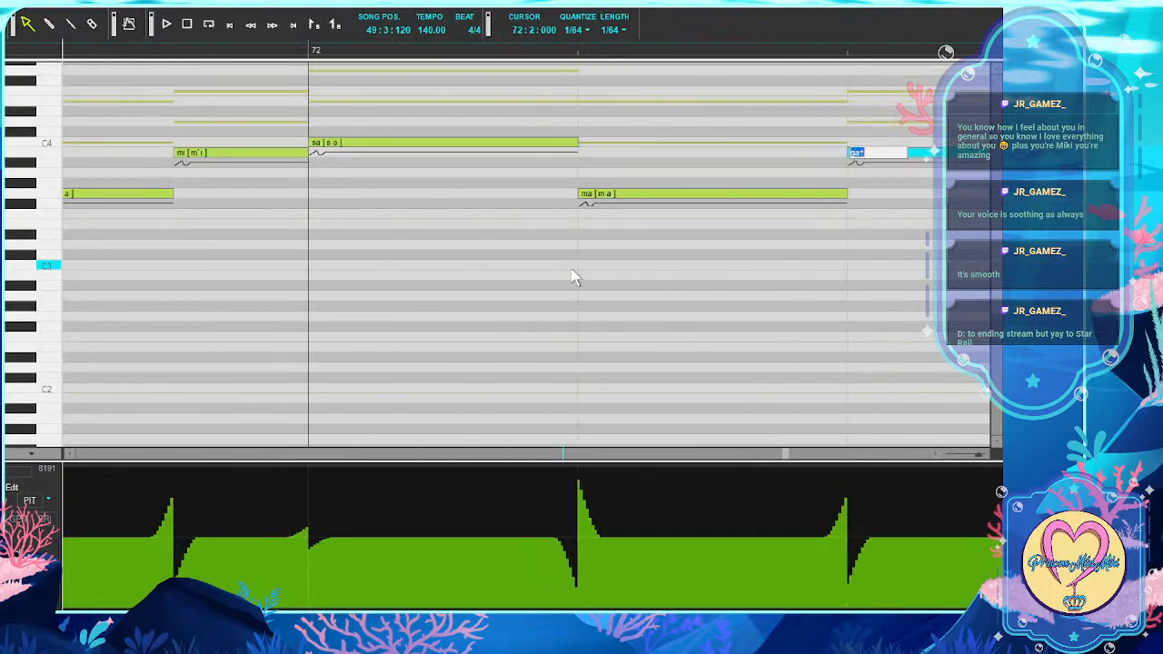
pyautogui.press('Tab')
pyautogui.write('da')
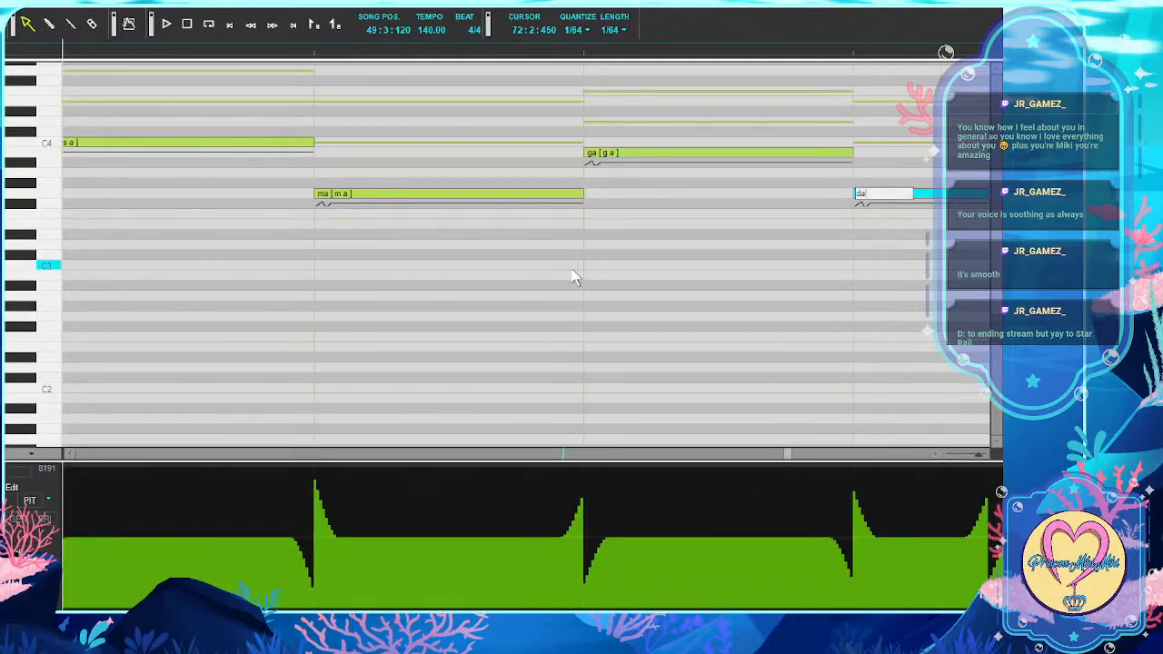
pyautogui.press('Tab')
pyautogui.write('i')
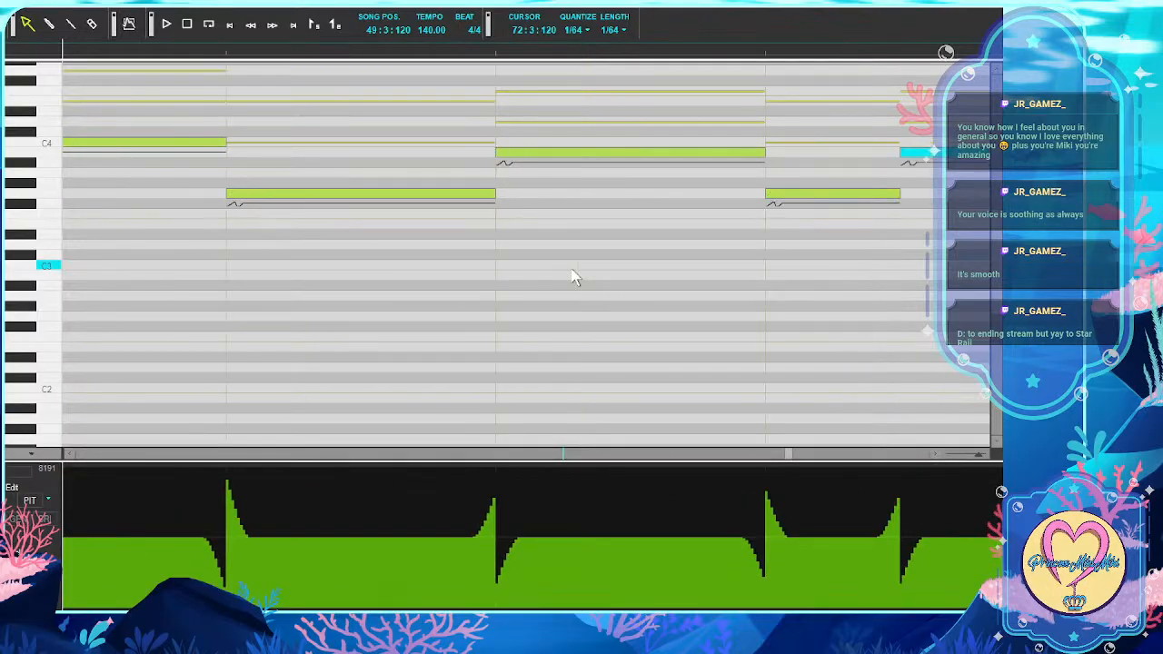
# Set the four notes in beats 1 and 2 of measure 73 to "su", "ki", "de" and "shi"
pyautogui.press('Tab')
pyautogui.write('su')
pyautogui.press('Tab')
pyautogui.write('ki')
pyautogui.press('Tab')
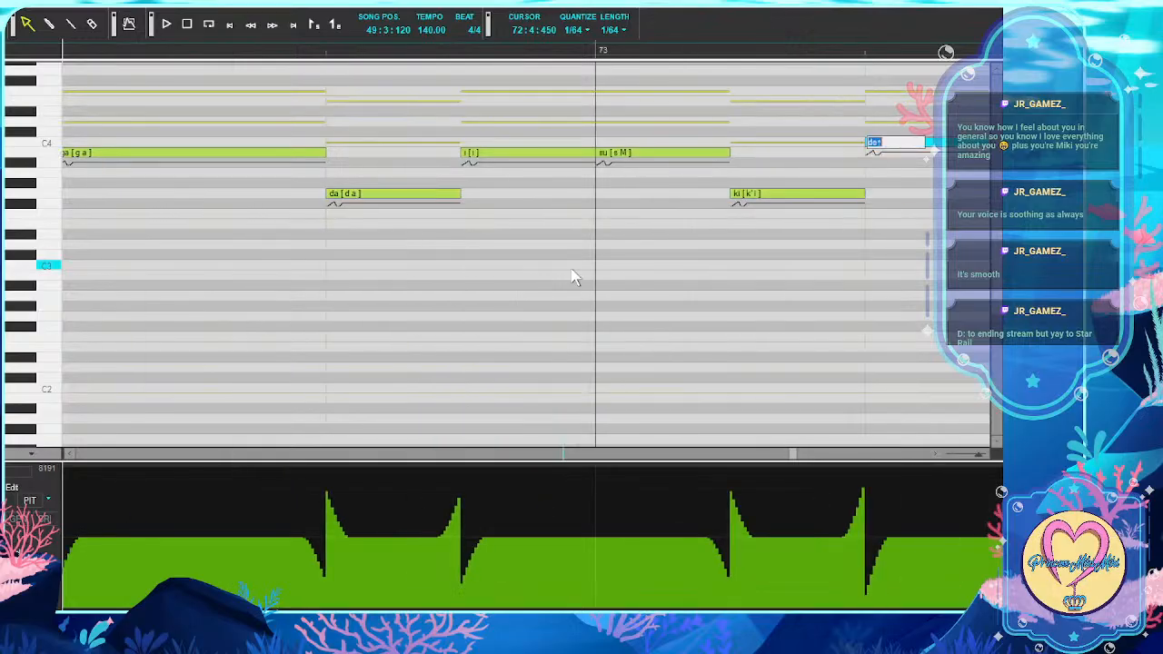
pyautogui.write('de')
pyautogui.press('Tab')
pyautogui.write('shi')
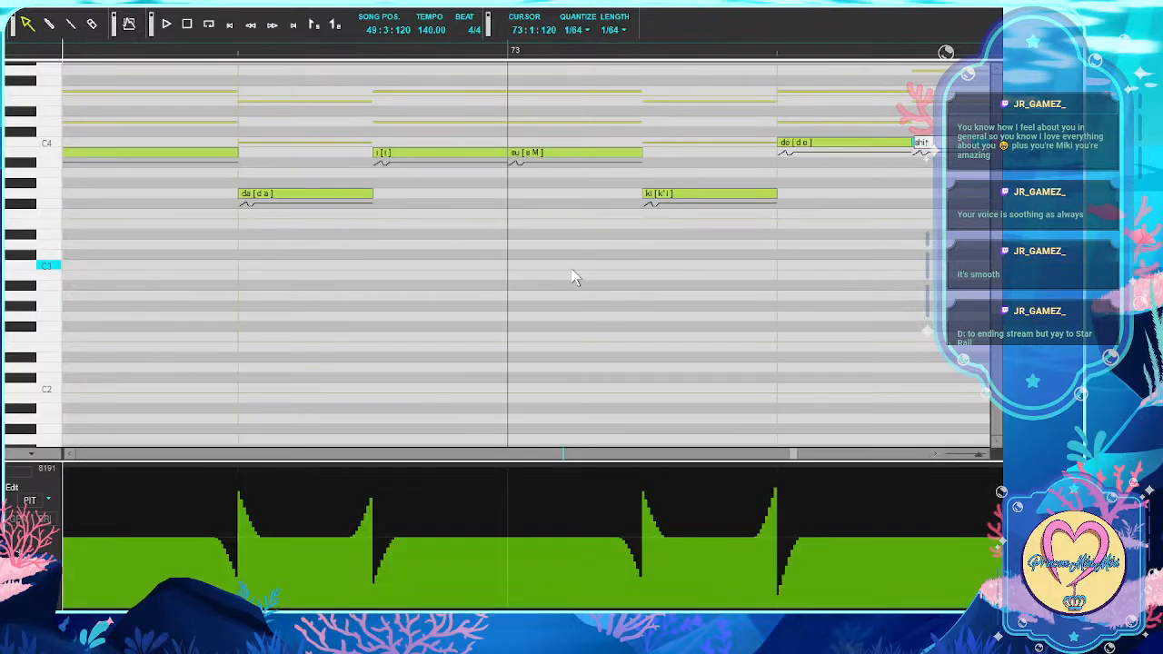
pyautogui.press('Tab')
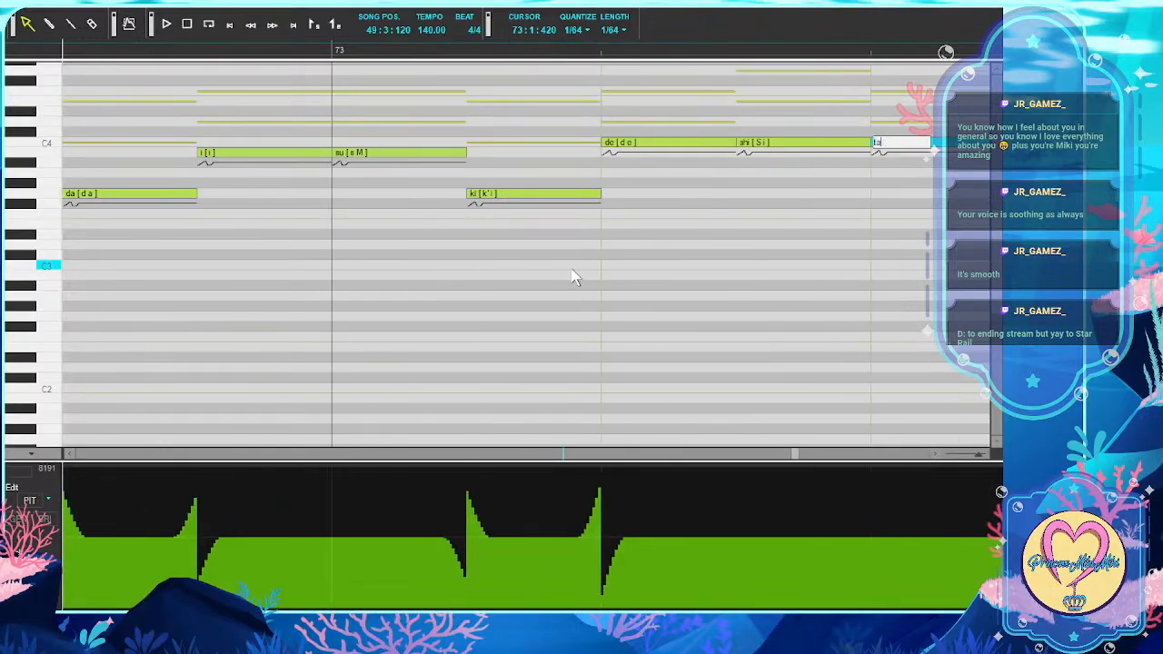
# Set the last three notes of measure 73 to "ta", "a" and "na"
pyautogui.write('ta')
pyautogui.press('Tab')
pyautogui.press('Tab')
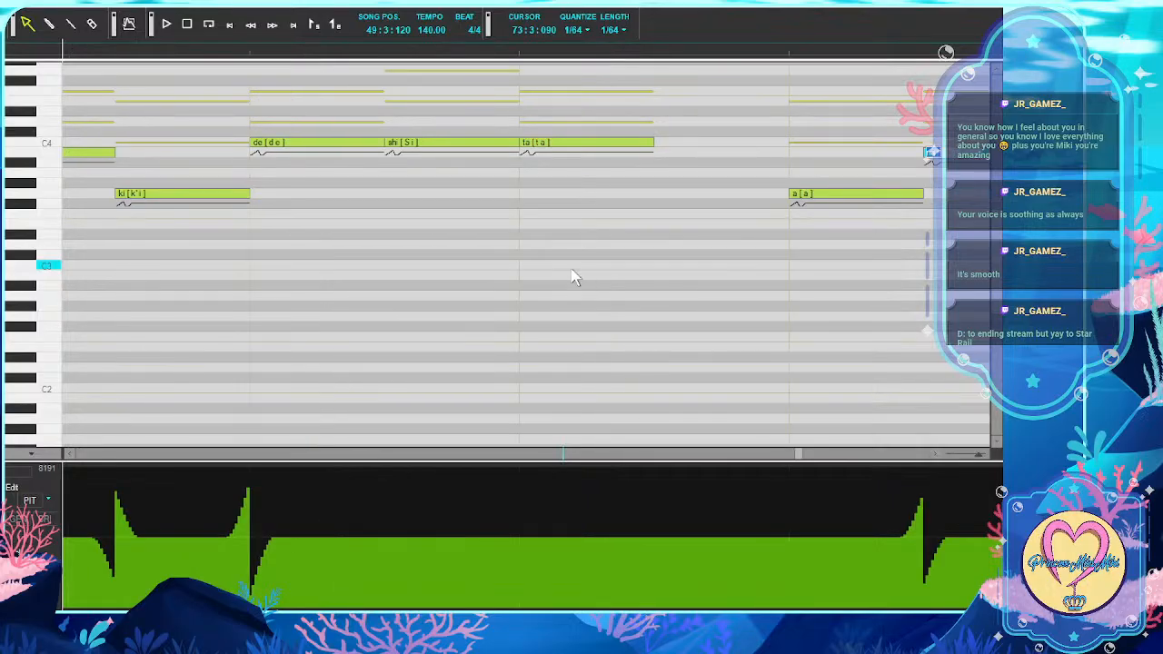
pyautogui.write('na')
pyautogui.press('Tab')
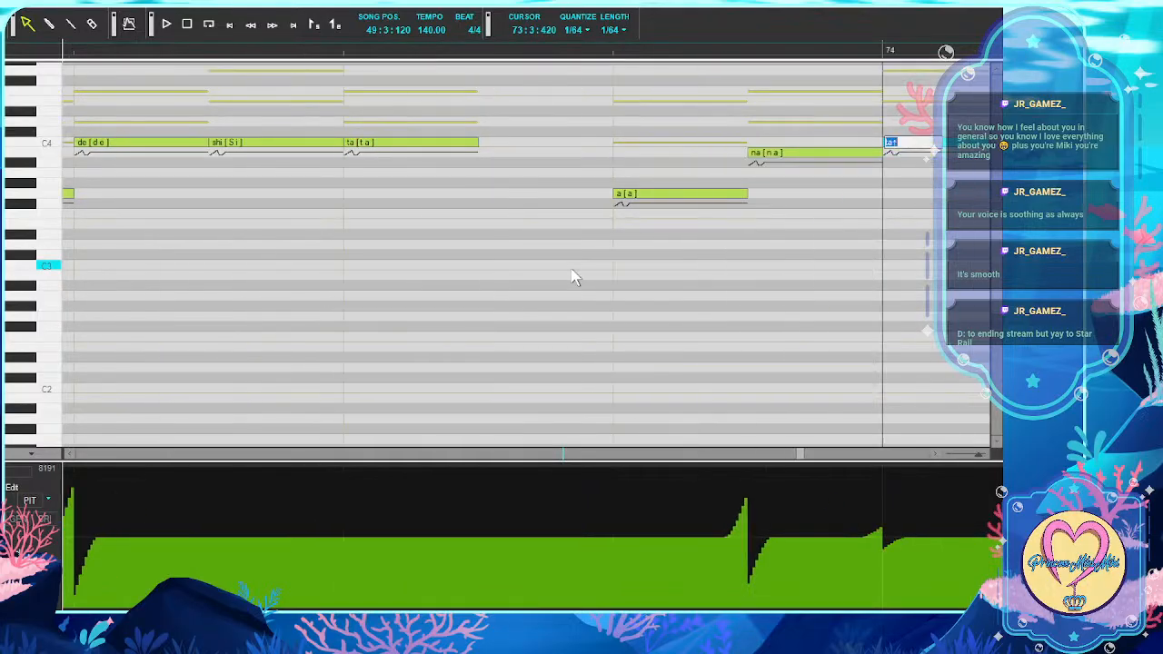
# Set the five notes of measure 74 to "ta", "ni", "wa", "mo" and "-"
pyautogui.write('ta')
pyautogui.press('Tab')
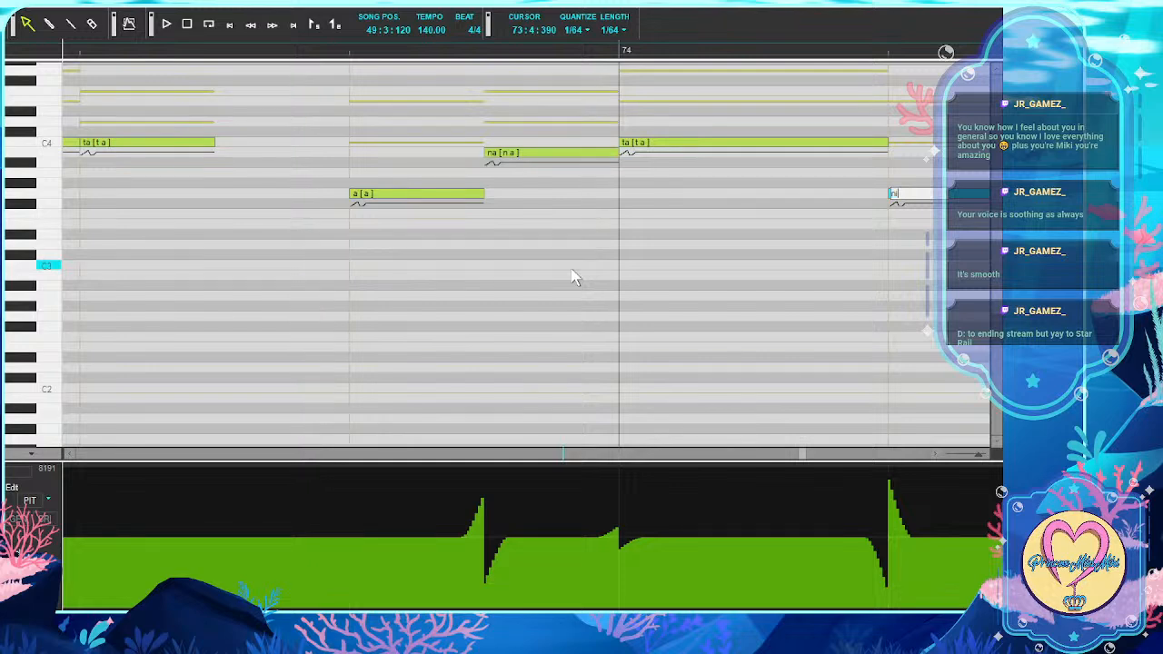
pyautogui.write('ni')
pyautogui.press('Tab')
pyautogui.write('wa')
pyautogui.press('Tab')
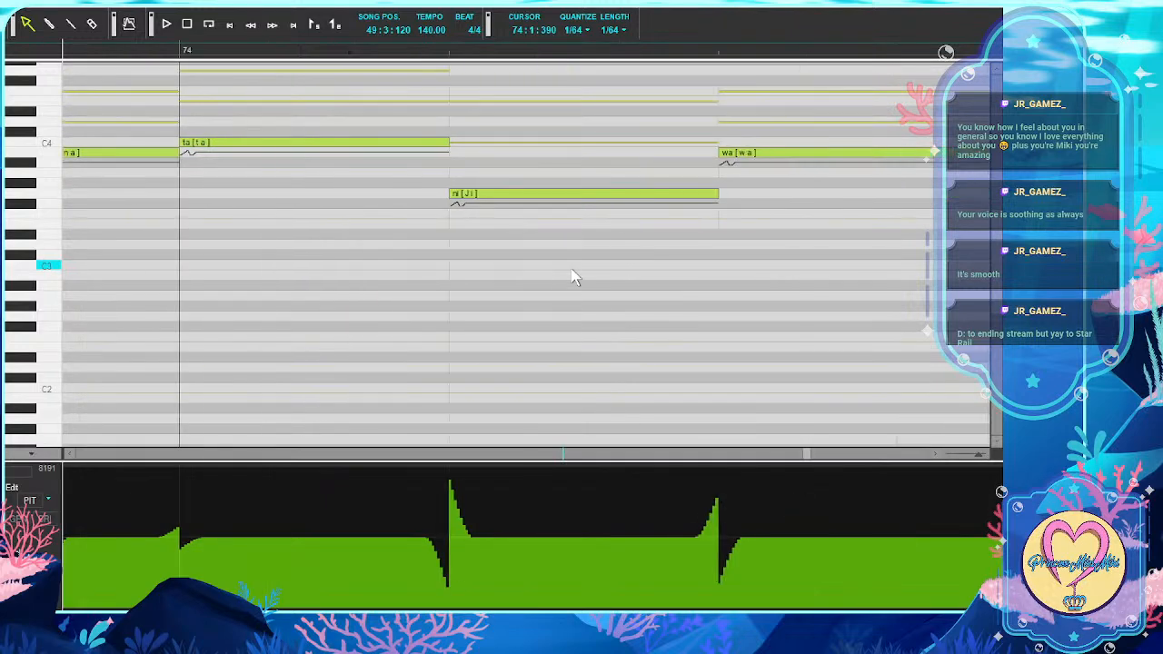
pyautogui.write('mo')
pyautogui.press('Tab')
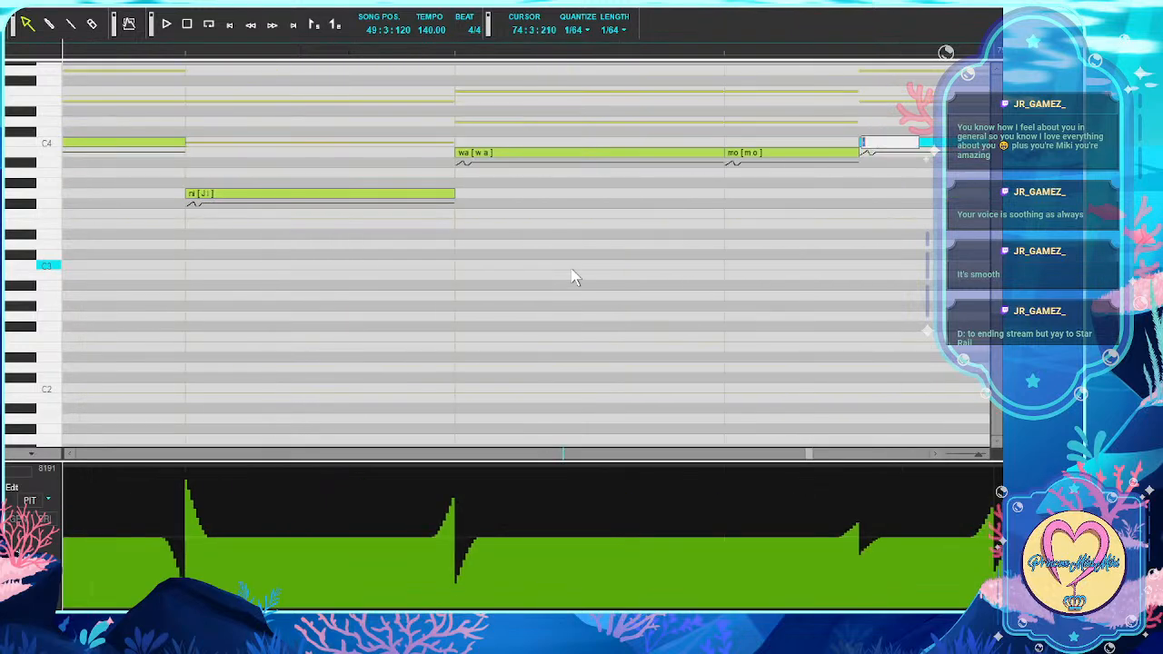
pyautogui.press('Tab')
# Set the four notes in beats 1 and 2 of measure 75 to "to", "mi", "se" and "ta"
pyautogui.write('to')
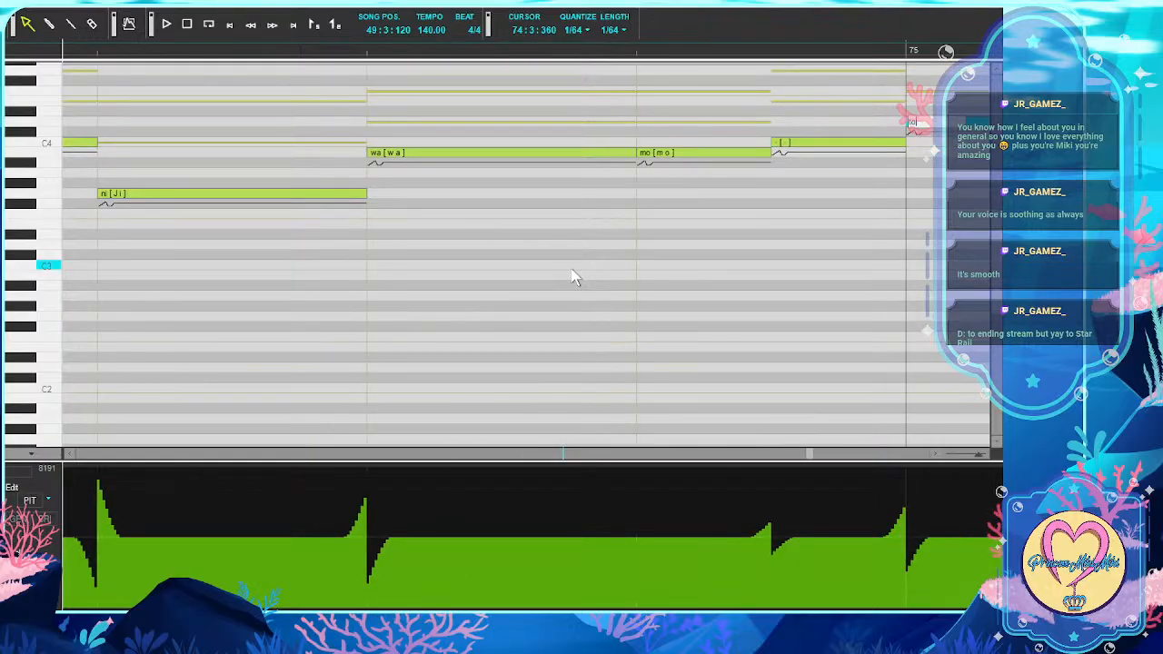
pyautogui.press('Tab')
pyautogui.write('mi')
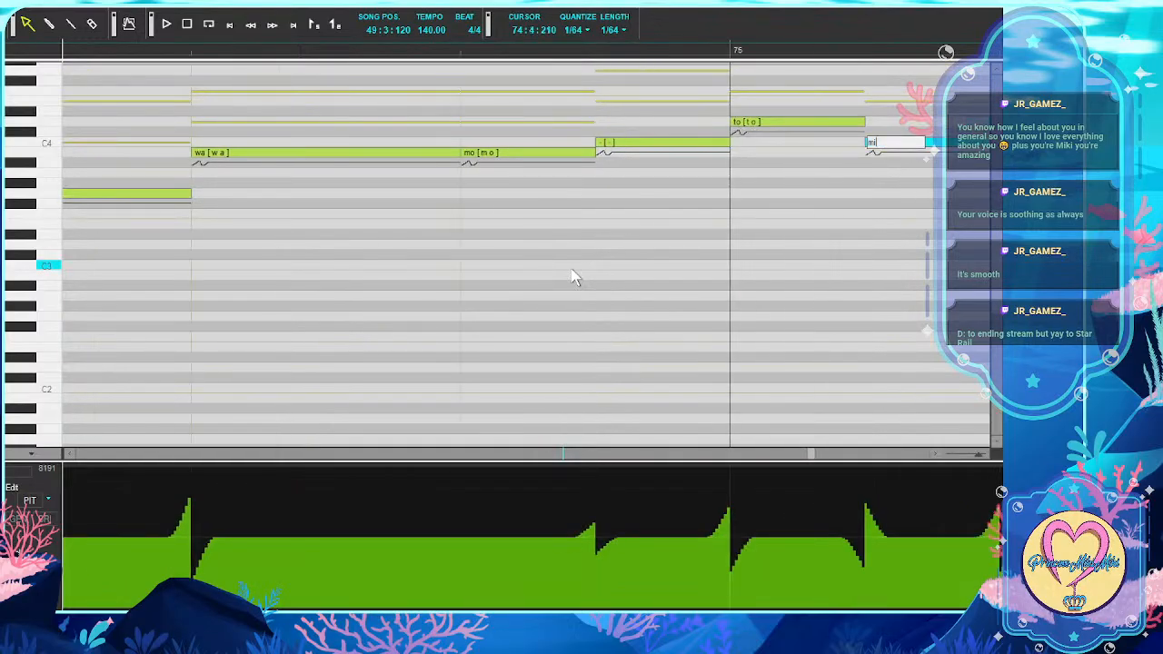
pyautogui.press('Tab')
pyautogui.write('se')
pyautogui.press('Tab')
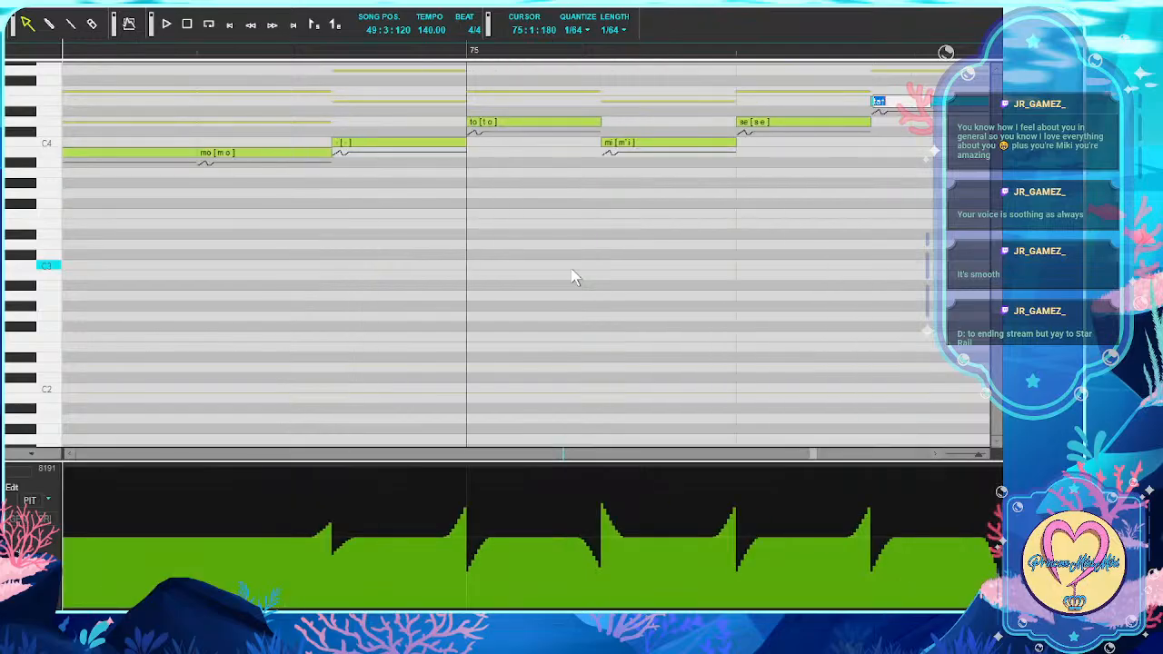
pyautogui.write('ta')
pyautogui.press('Tab')
# Set the last three notes of measure 75 to "ka", "ta" and "ke", and the first note of measure 76 to "do"
pyautogui.write('ka')
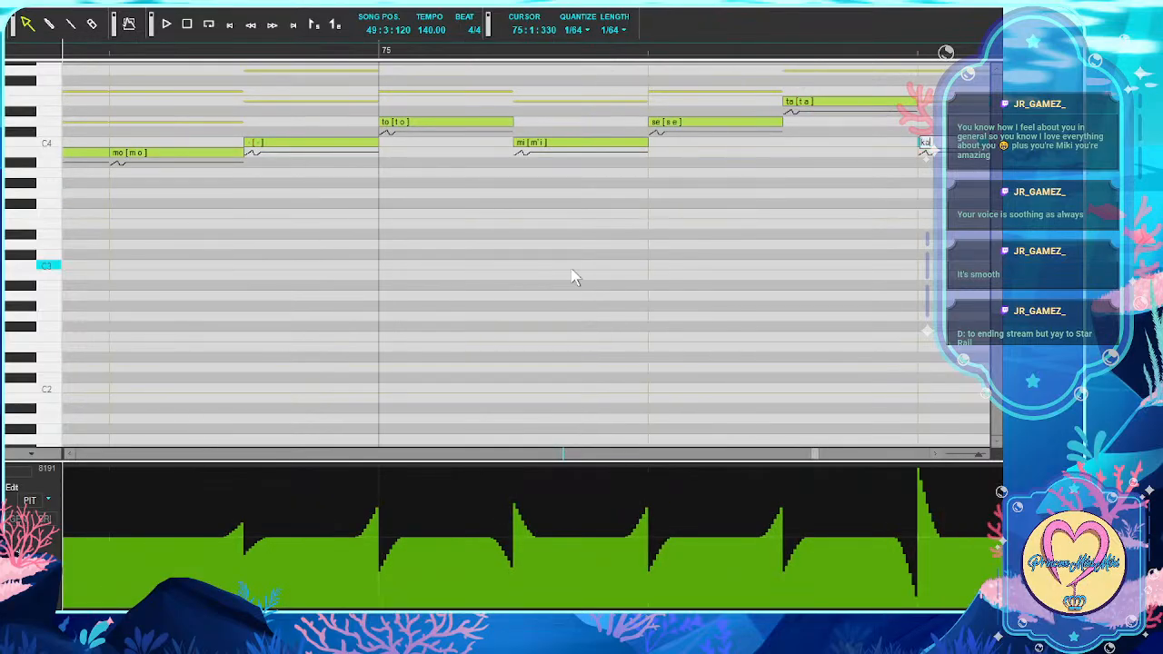
pyautogui.press('Tab')
pyautogui.write('ta')
pyautogui.press('Tab')
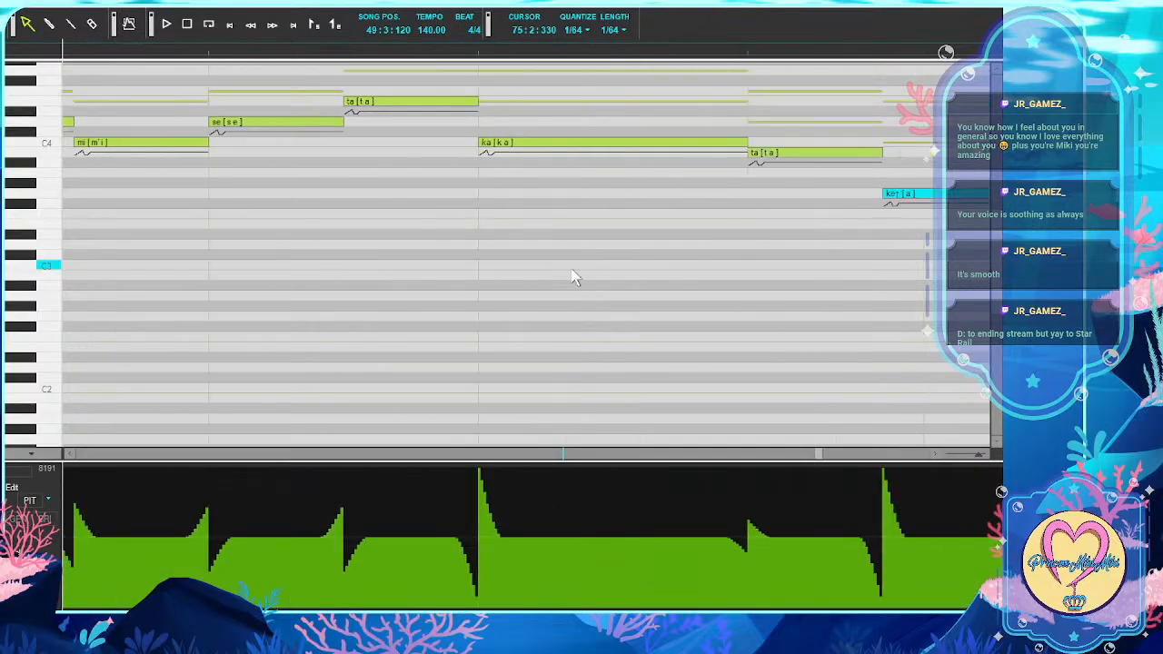
pyautogui.write('ke')
pyautogui.press('Tab')
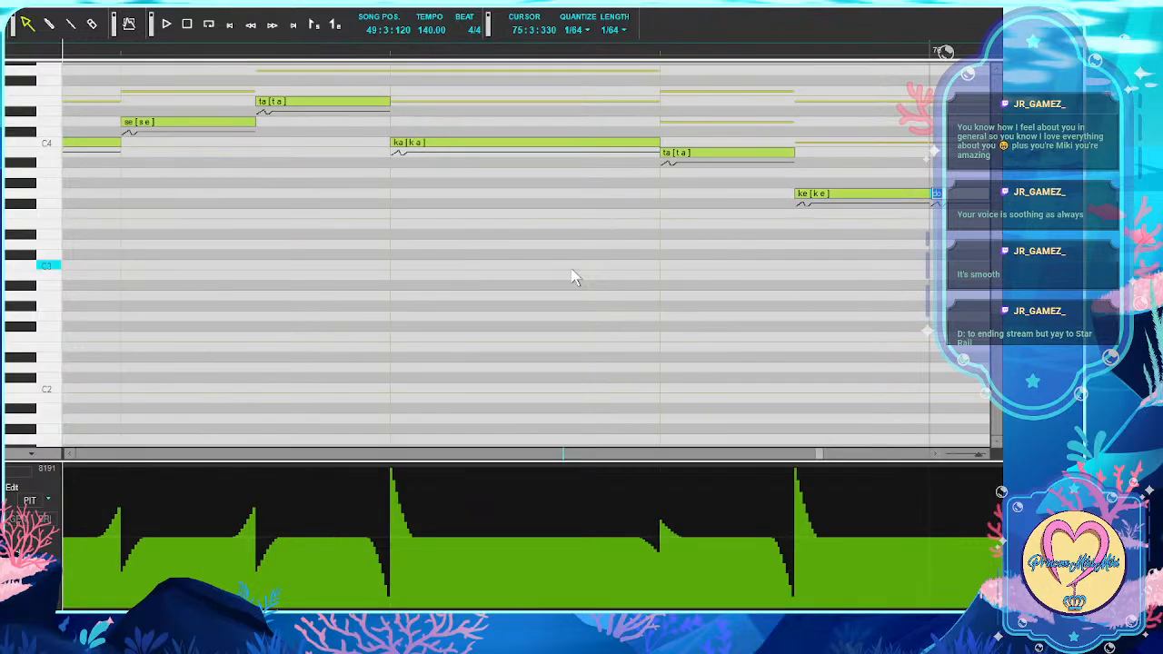
pyautogui.write('do')
pyautogui.press('Tab')
pyautogui.press('Tab')
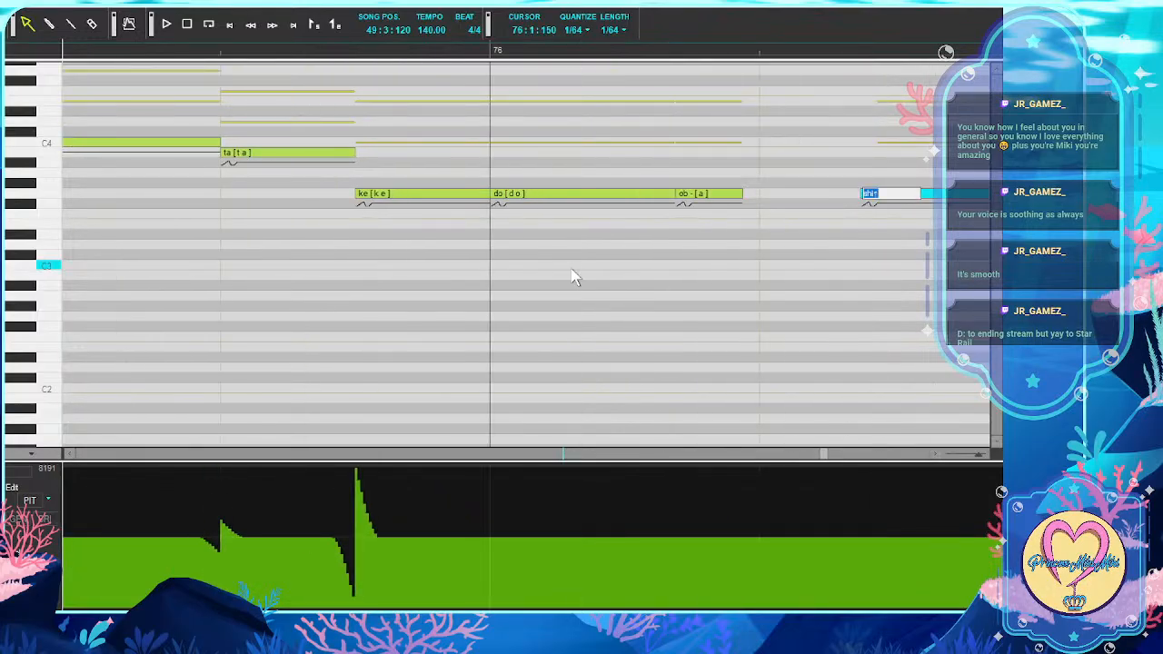
# Try "o-" and "-o" as the lyric of the short note following "do" in measure 76
pyautogui.doubleClick(723, 194)
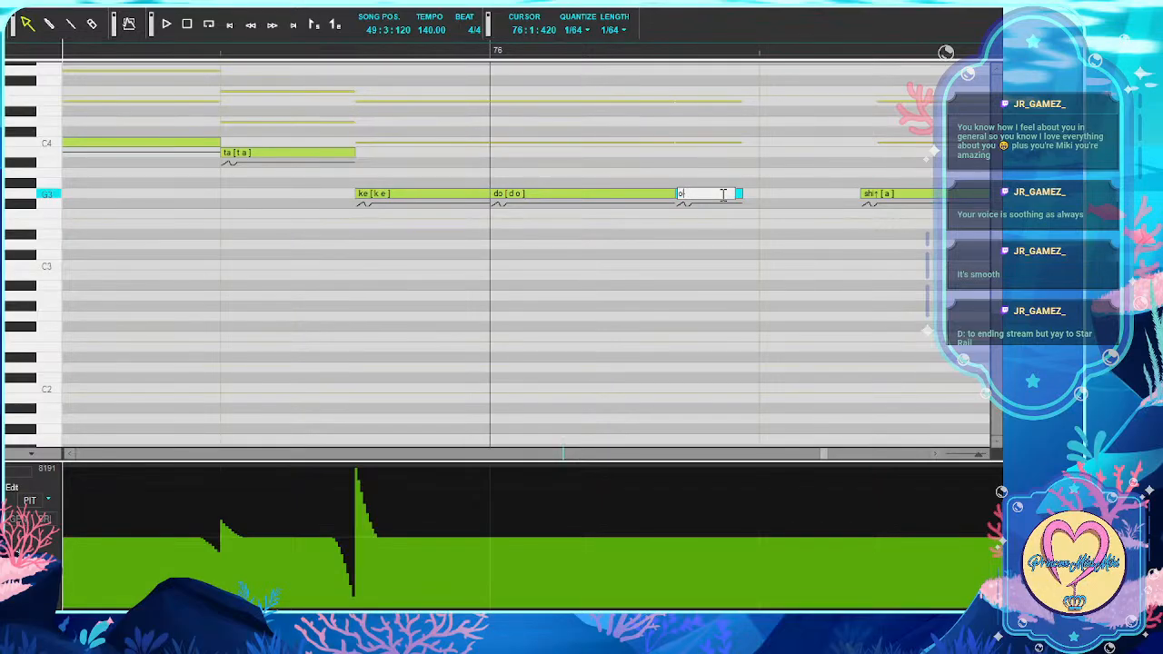
pyautogui.press('Return')
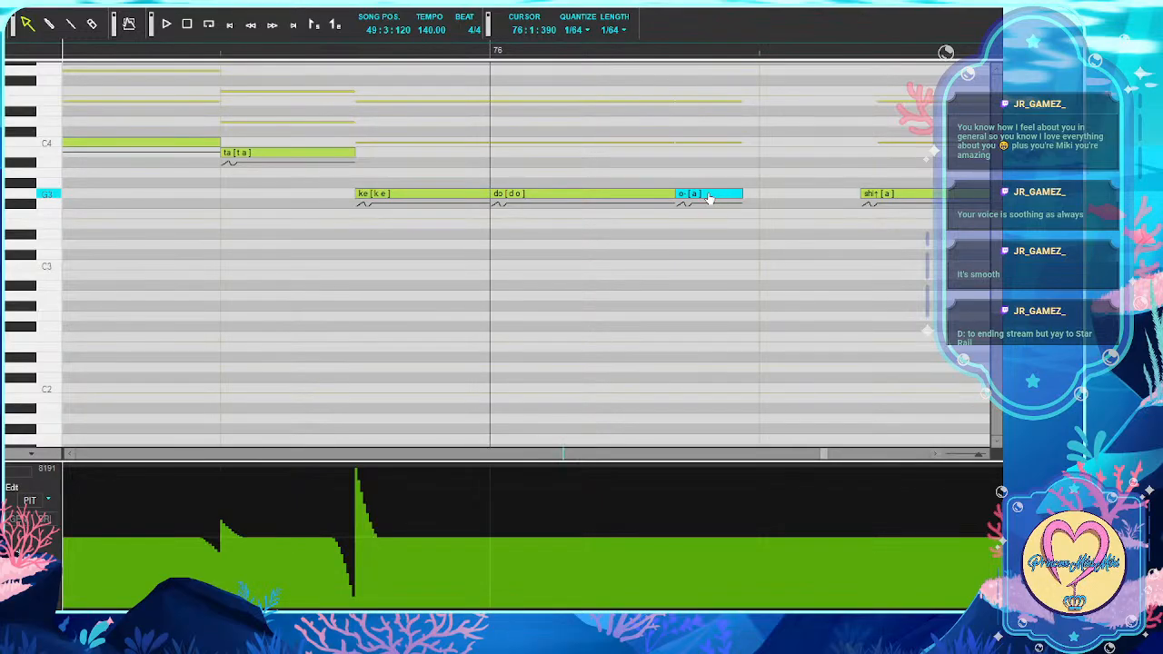
pyautogui.doubleClick(709, 196)
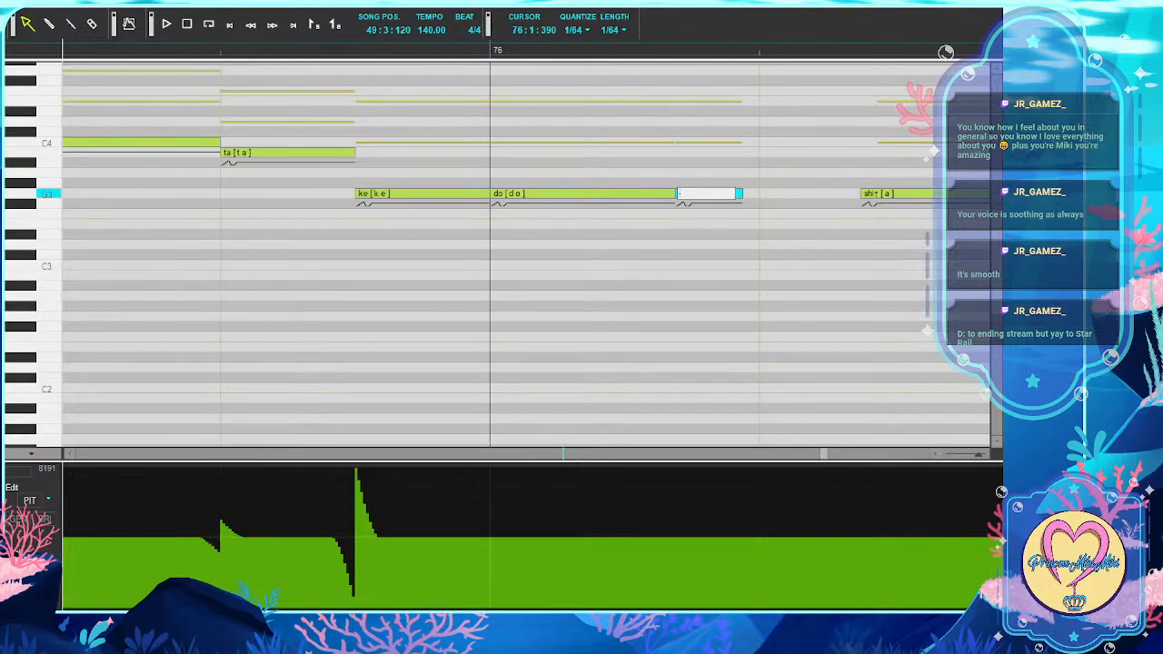
pyautogui.write('o')
pyautogui.press('Return')
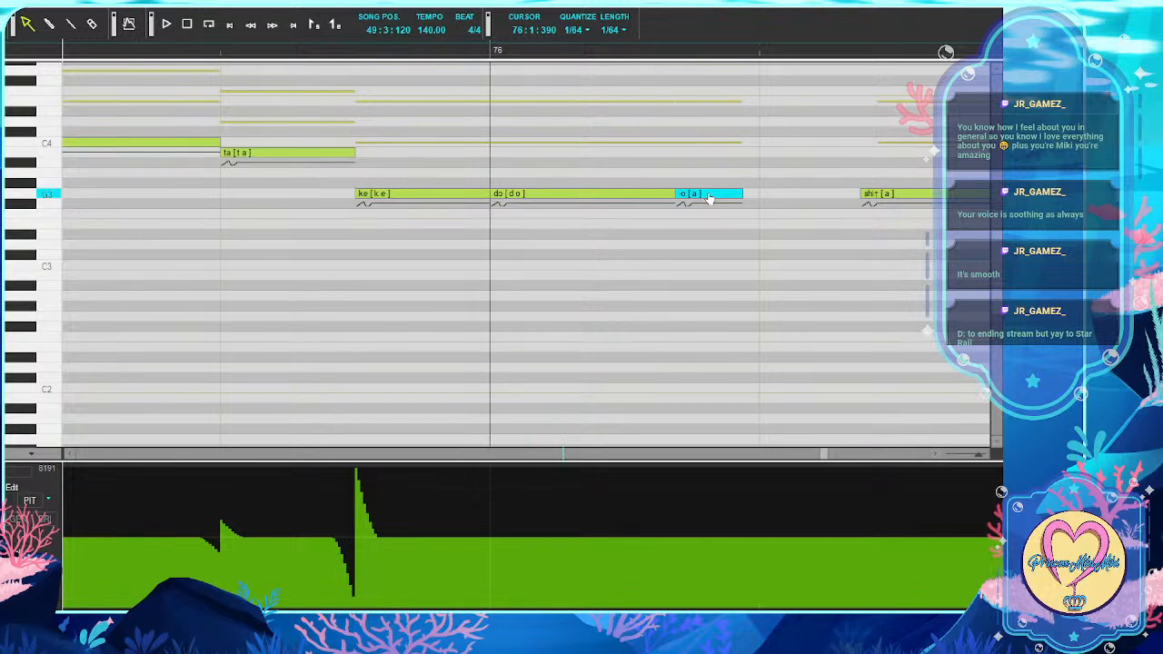
# Try setting the short note of measure 76 to "-" and the note after it to "o", and undo both lyrics
pyautogui.doubleClick(684, 195)
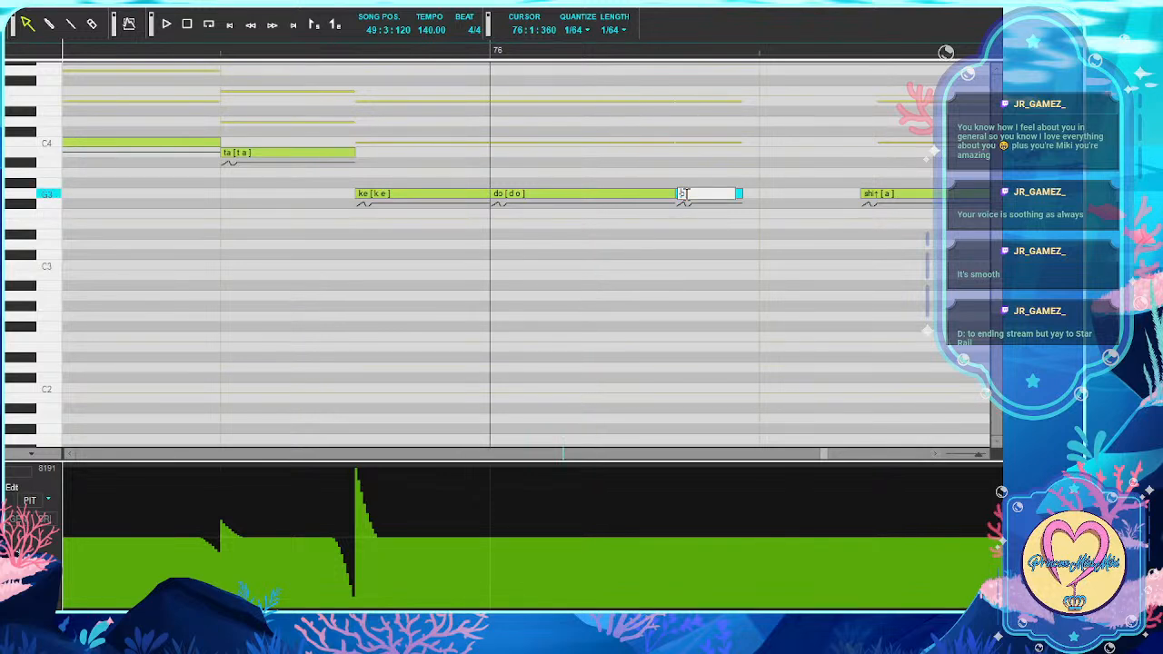
pyautogui.write('-o')
pyautogui.press('Return')
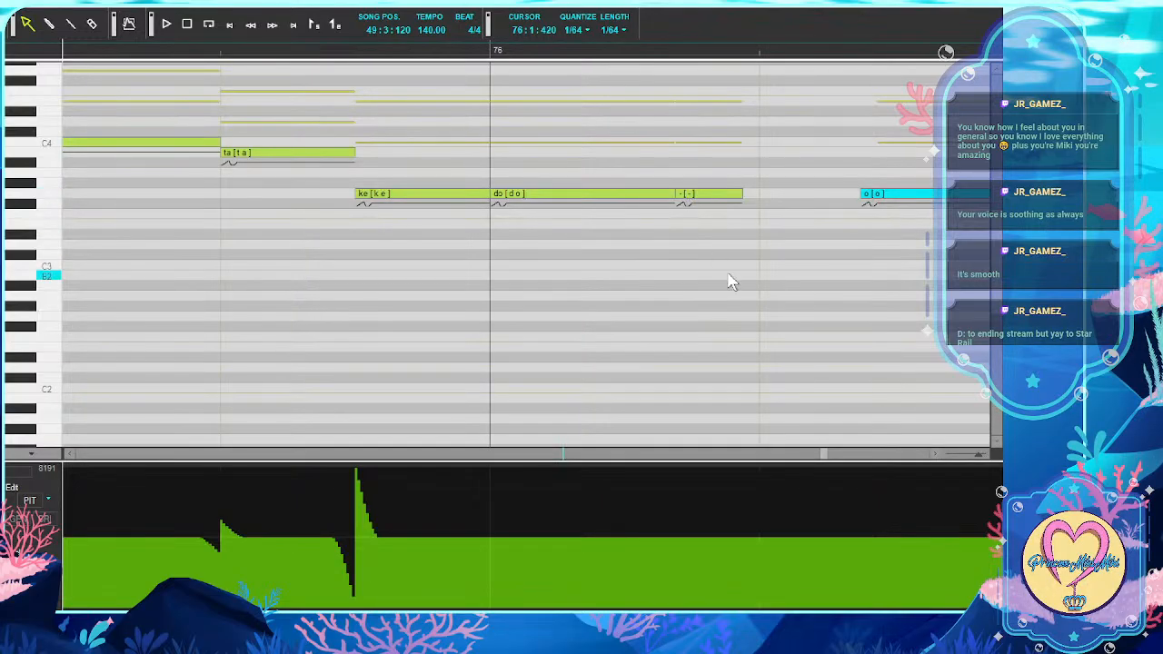
pyautogui.hscroll(3, 732, 283)
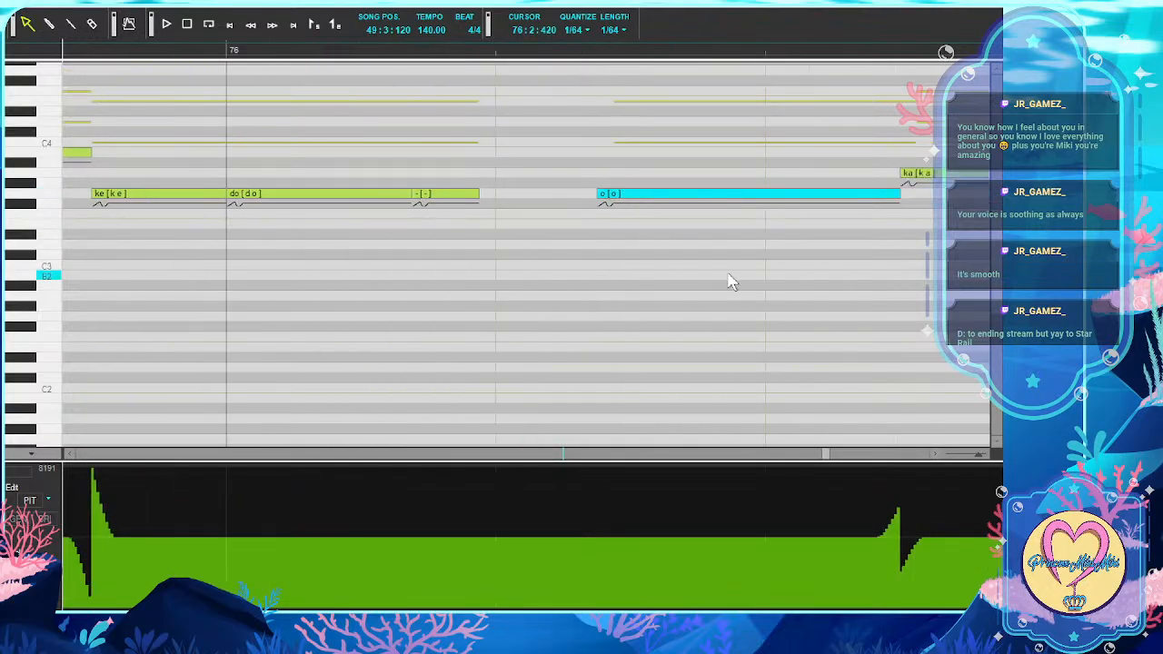
pyautogui.hotkey('ctrl', 'z')
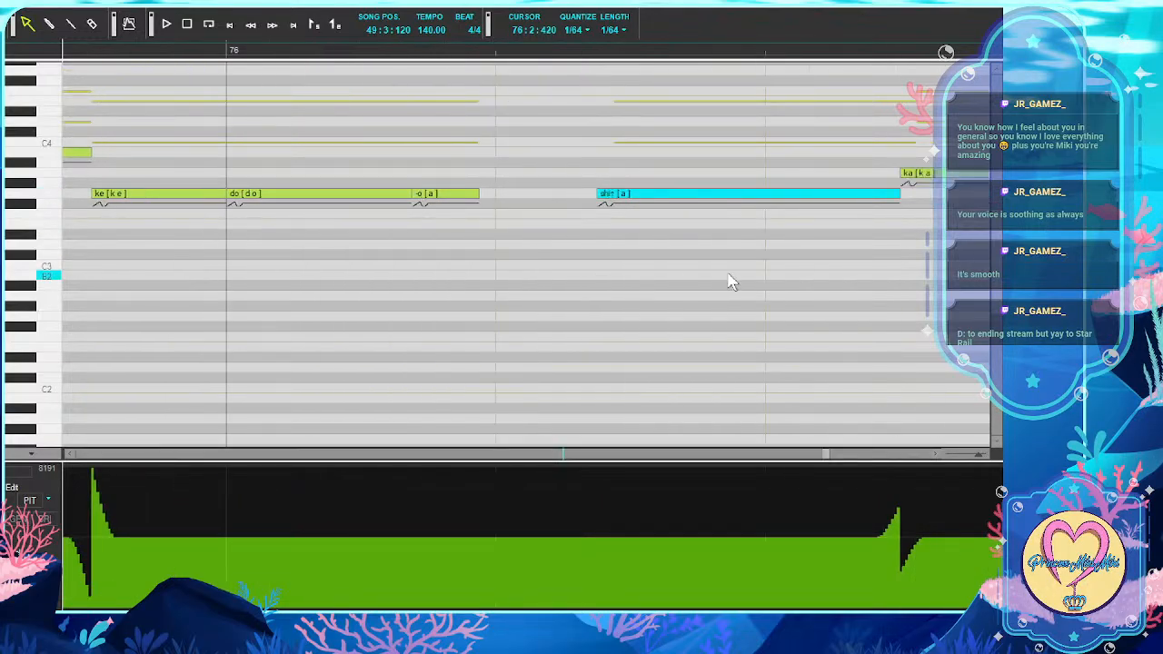
# Set the short note at the end of beat 1 in measure 76 to "-" and the long note after it to "shi"
pyautogui.doubleClick(446, 195)
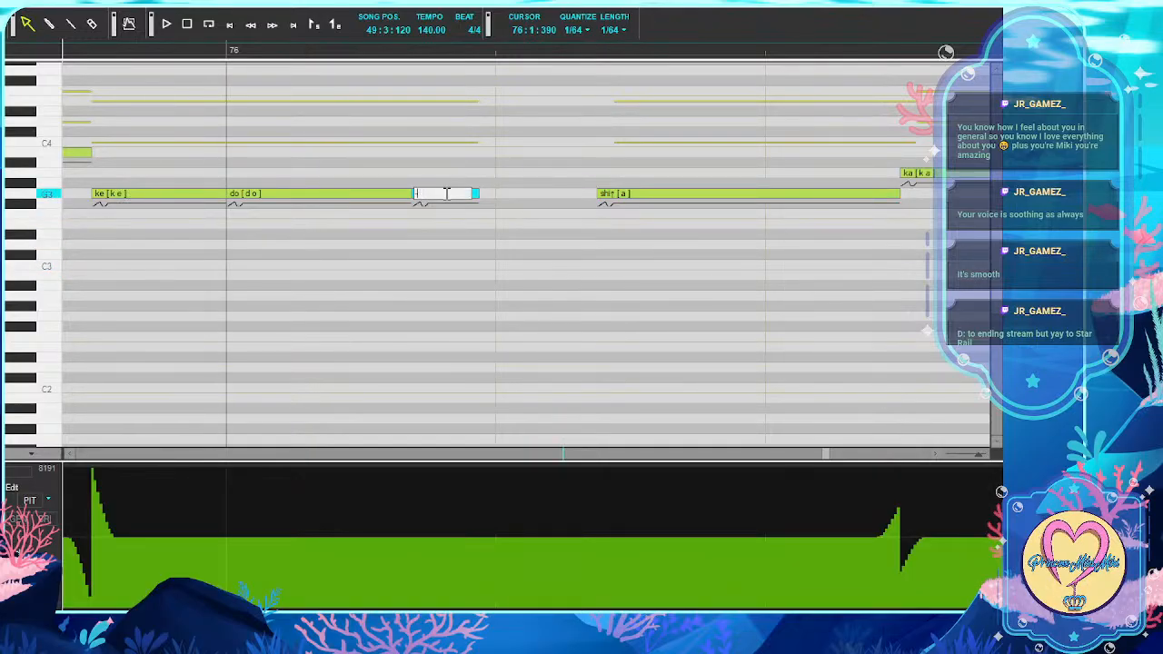
pyautogui.write('- [ -')
pyautogui.press('Return')
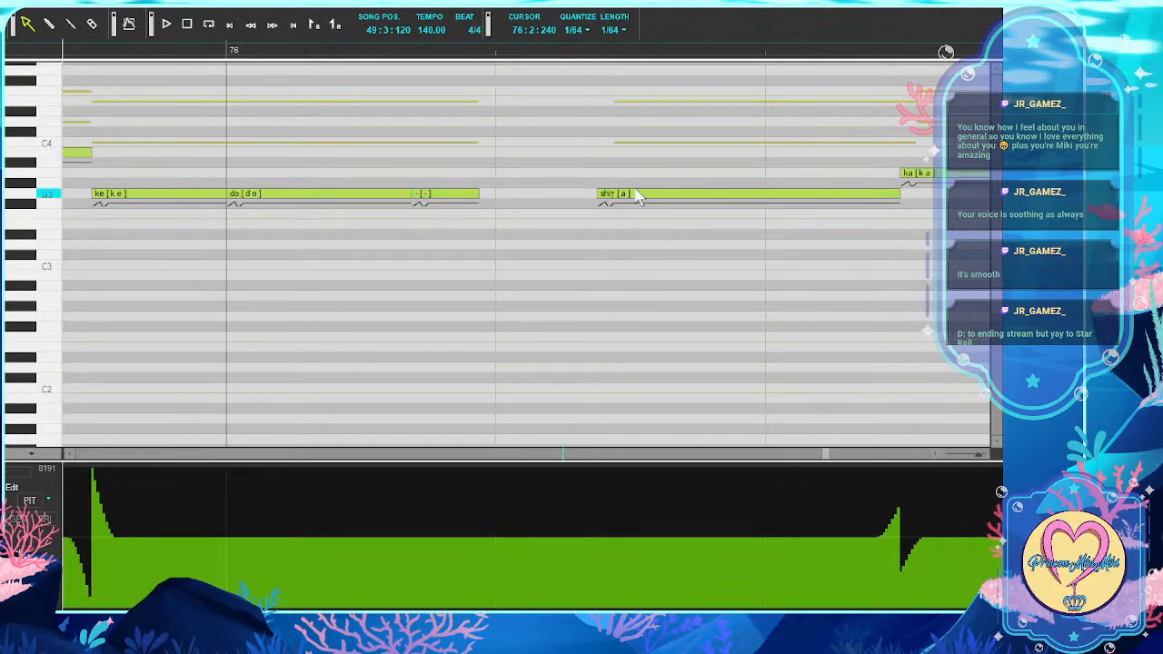
pyautogui.doubleClick(633, 195)
pyautogui.write('shi')
pyautogui.press('Return')
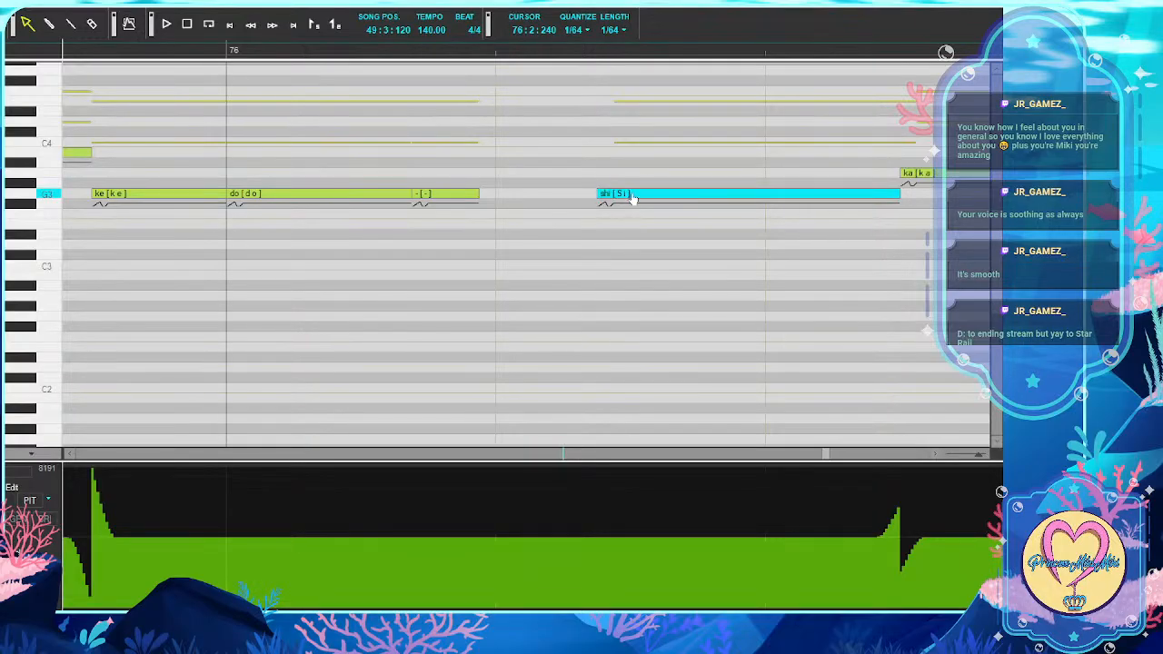
# Set the two beat 4 notes of measure 76 to "ta" and "ga", and the first note of measure 77 to "na"
pyautogui.hscroll(5, 633, 197)
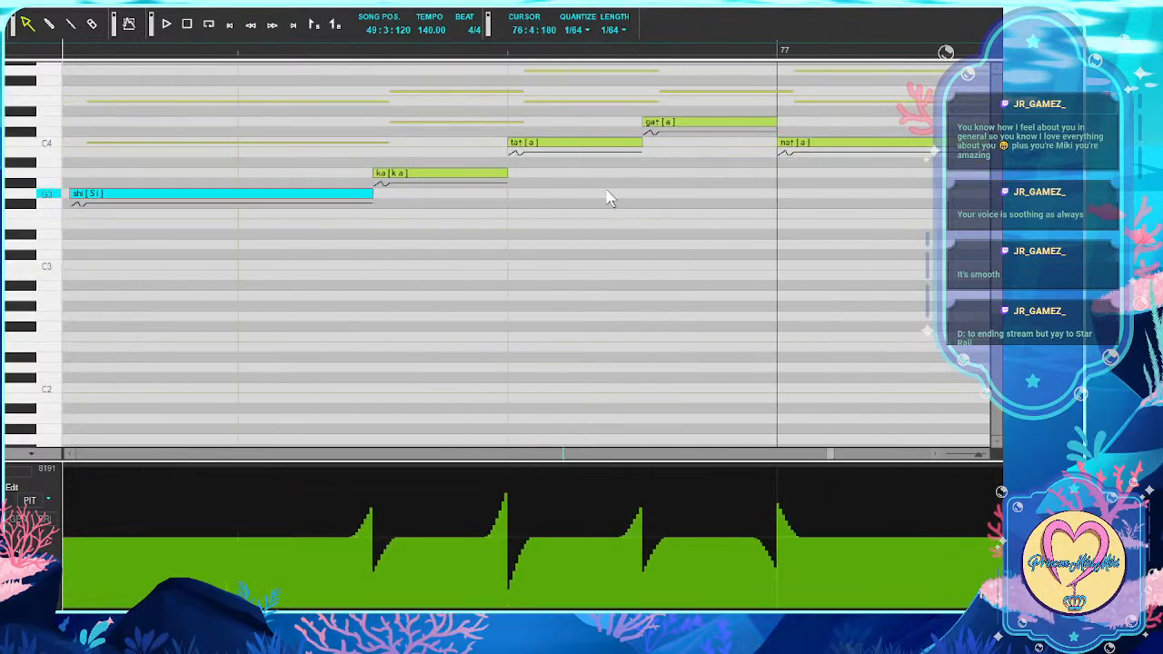
pyautogui.doubleClick(540, 147)
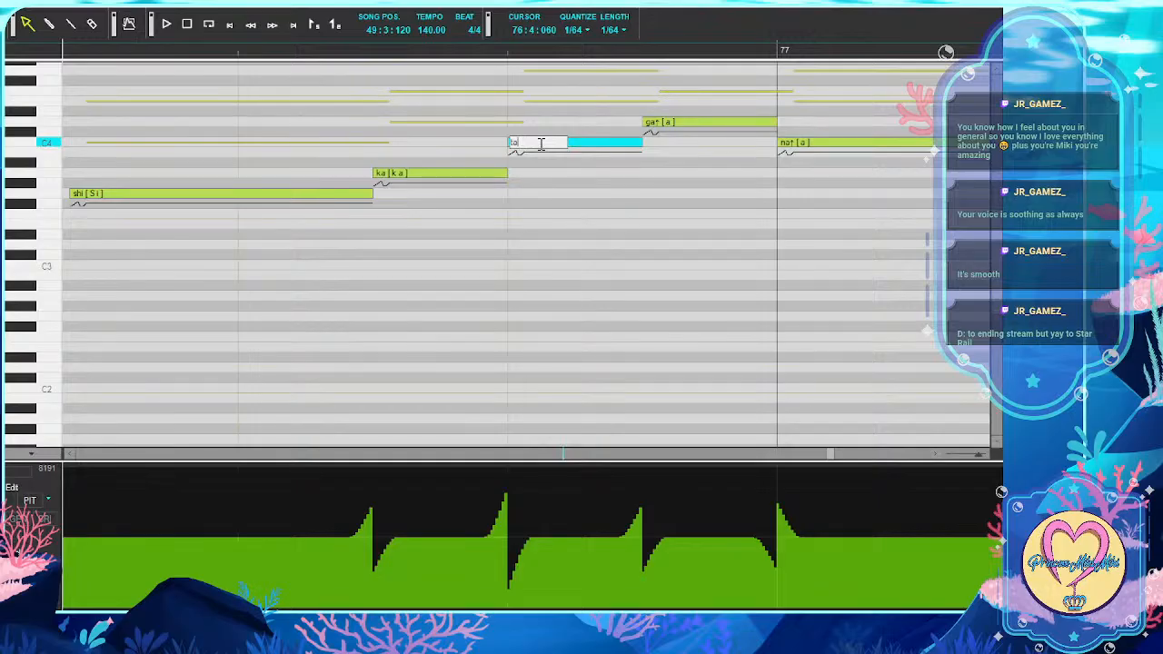
pyautogui.press('Tab')
pyautogui.press('BackSpace')
pyautogui.press('Tab')
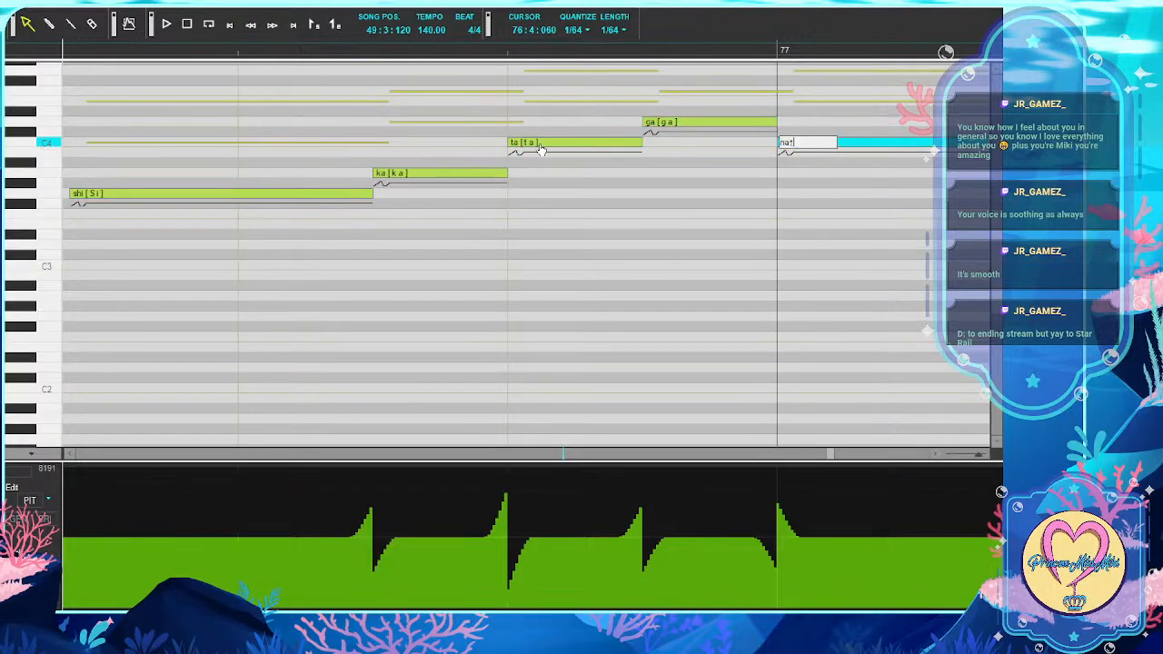
pyautogui.press('Tab')
pyautogui.press('Tab')
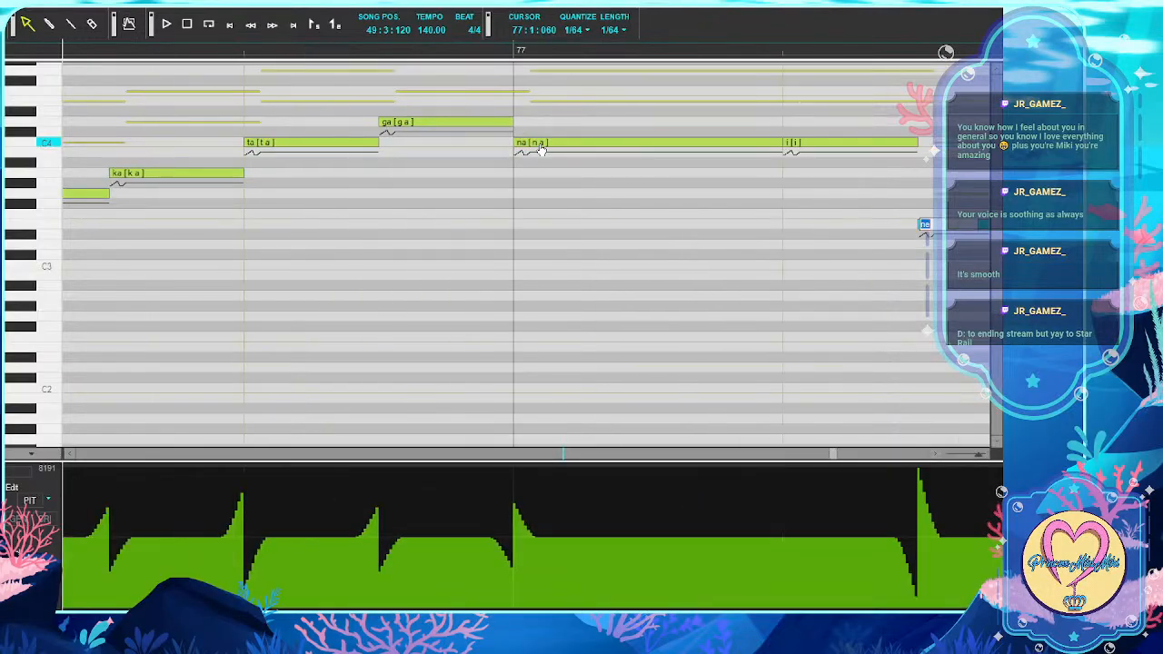
# Check the remaining lyrics of measure 77 and set the beat 2 note of measure 78 to "ku"
pyautogui.press('Tab')
pyautogui.press('Tab')
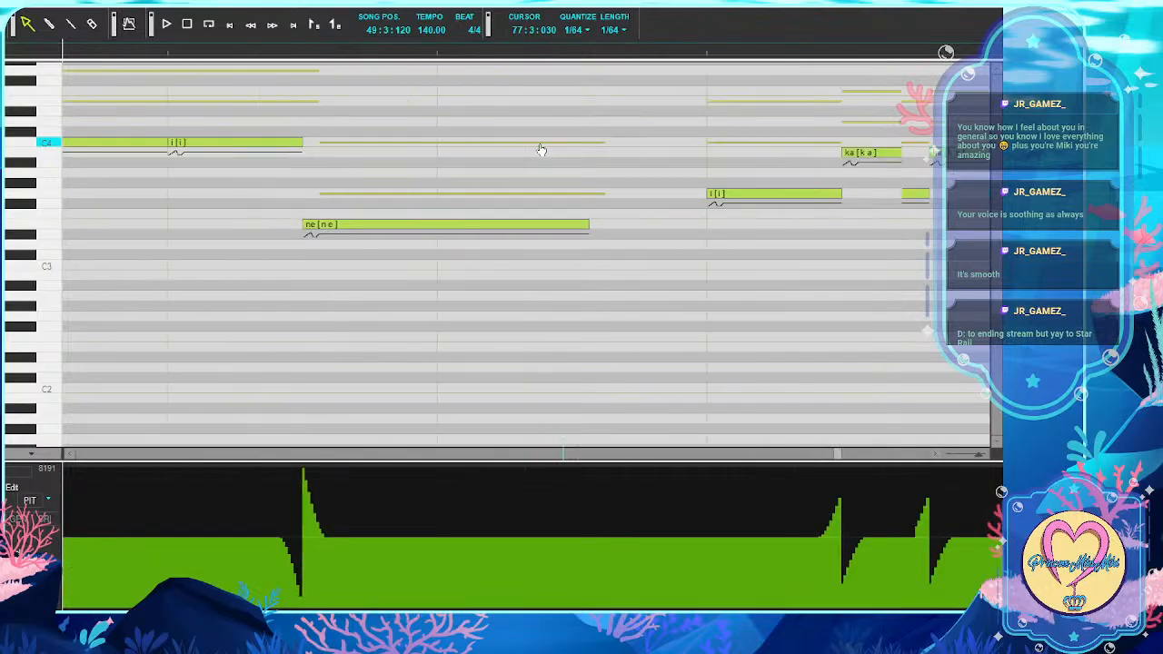
pyautogui.press('Tab')
pyautogui.press('Tab')
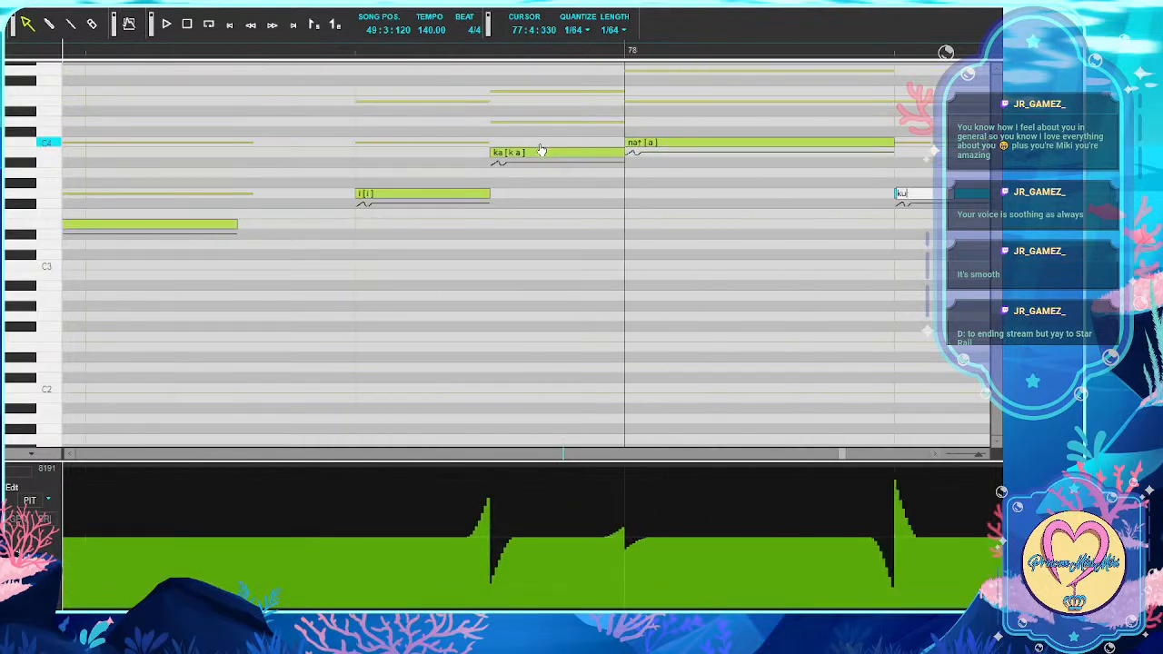
pyautogui.press('Return')
# Set the beat 1 note of measure 78 to "na" and the beat 3 note to "cha"
pyautogui.doubleClick(655, 143)
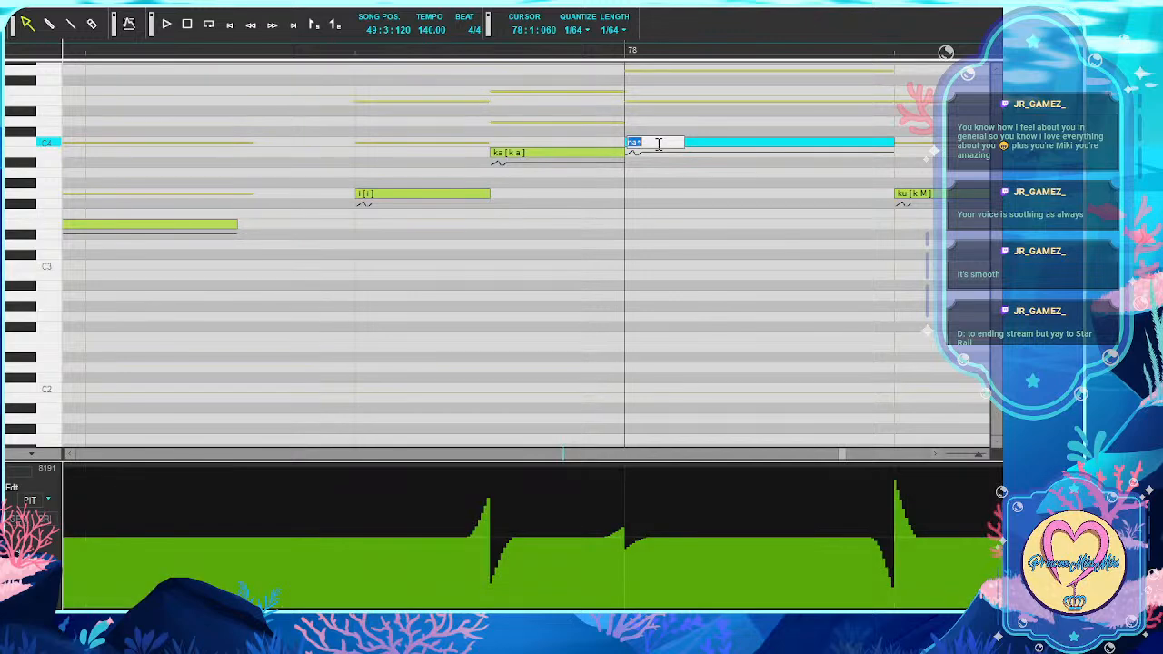
pyautogui.write('na')
pyautogui.press('Tab')
pyautogui.press('Tab')
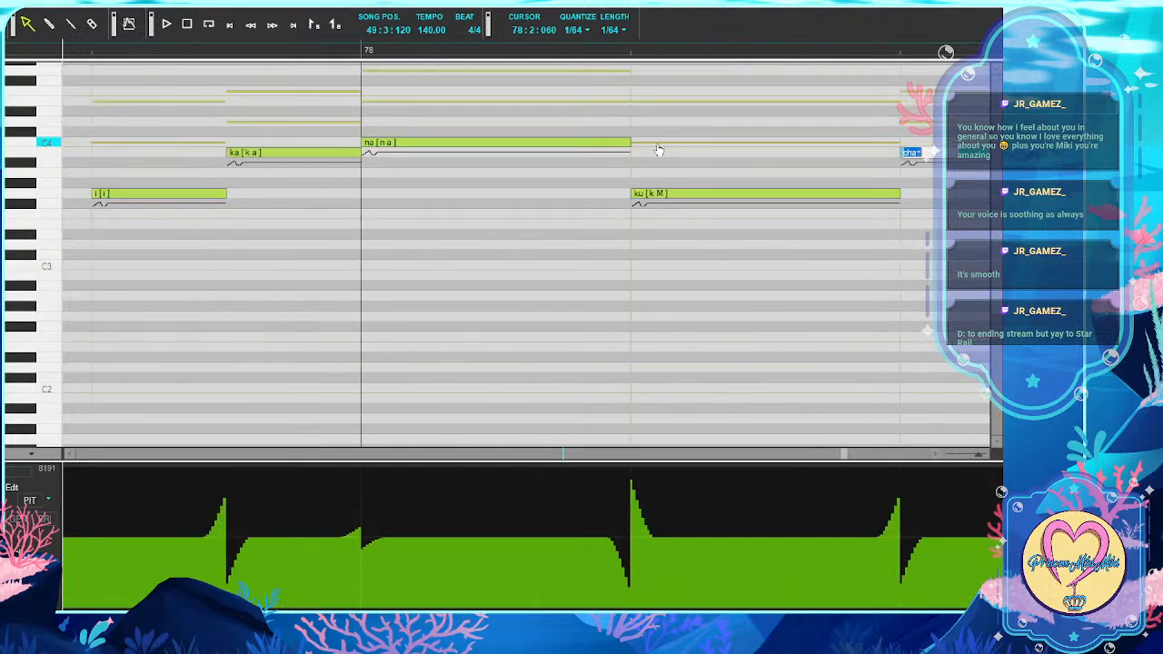
pyautogui.press('Right')
pyautogui.press('Tab')
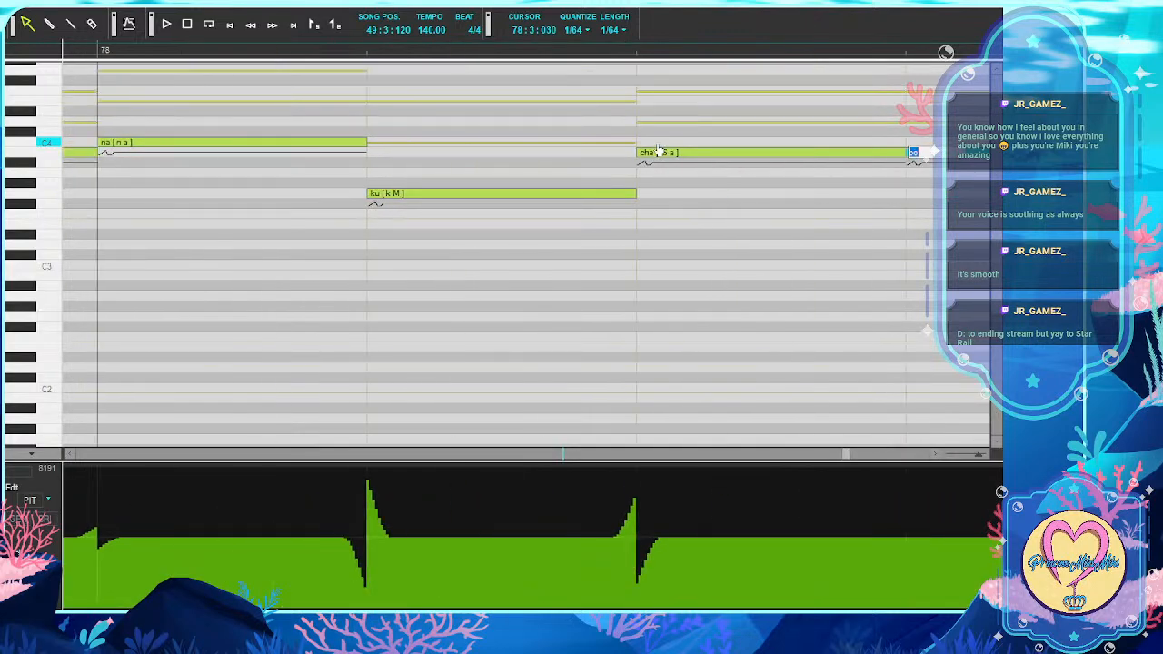
# Set the two beat 4 notes of measure 78 to "bo" and "ku", and the first note of measure 79 to "no"
pyautogui.press('Tab')
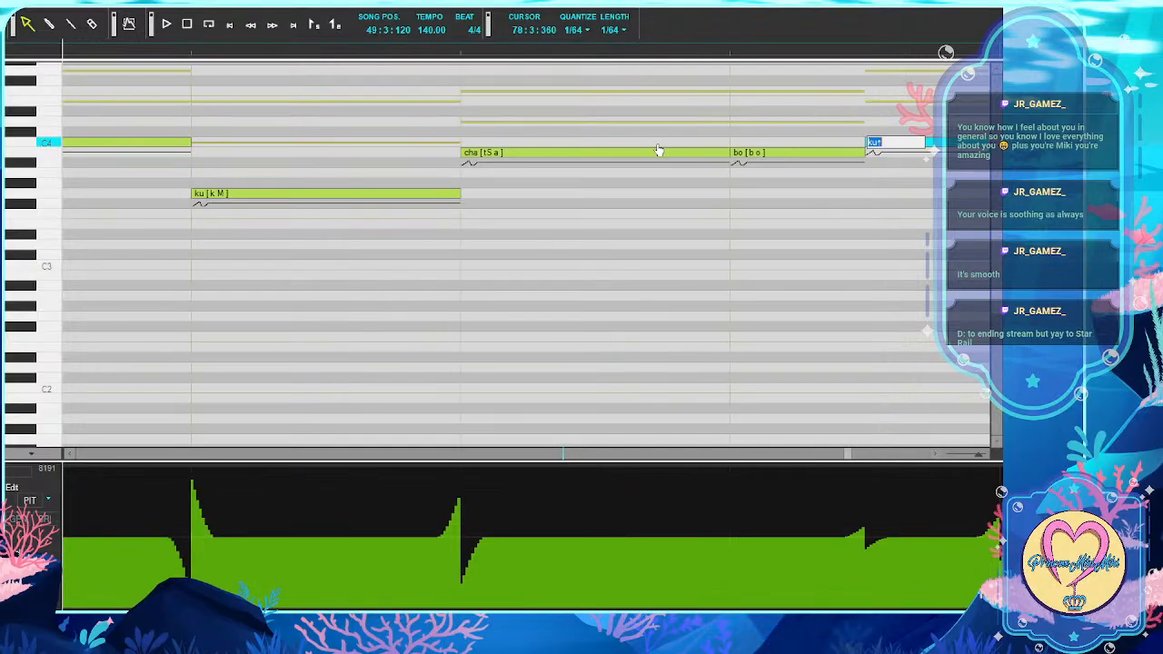
pyautogui.press('Right')
pyautogui.press('Tab')
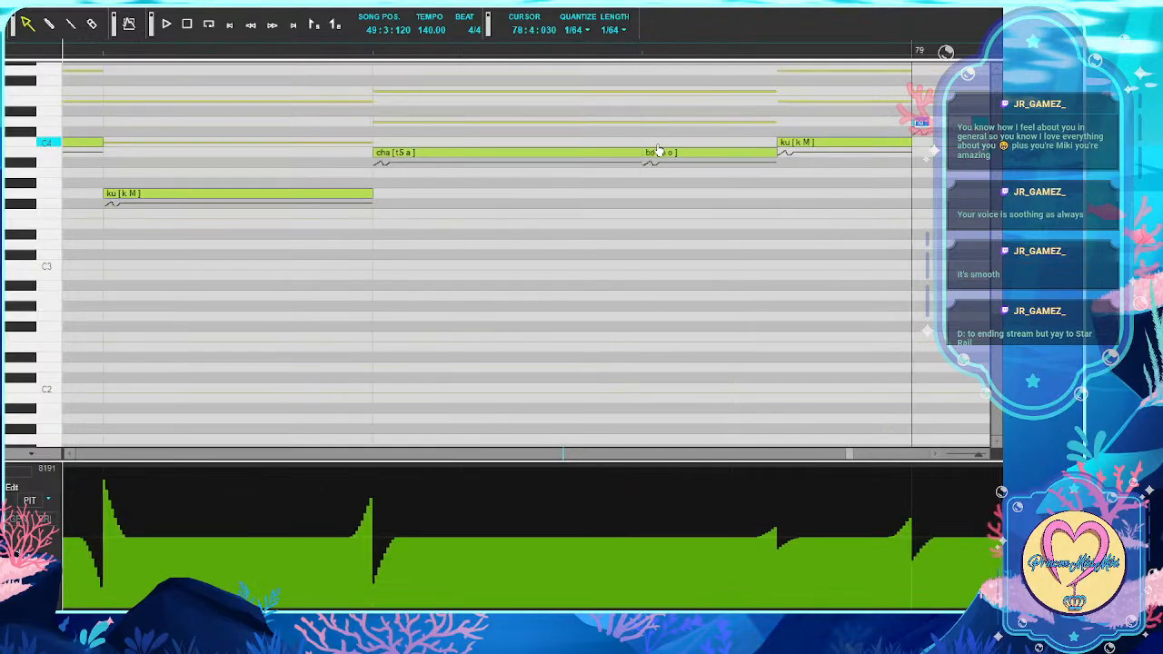
pyautogui.press('Tab')
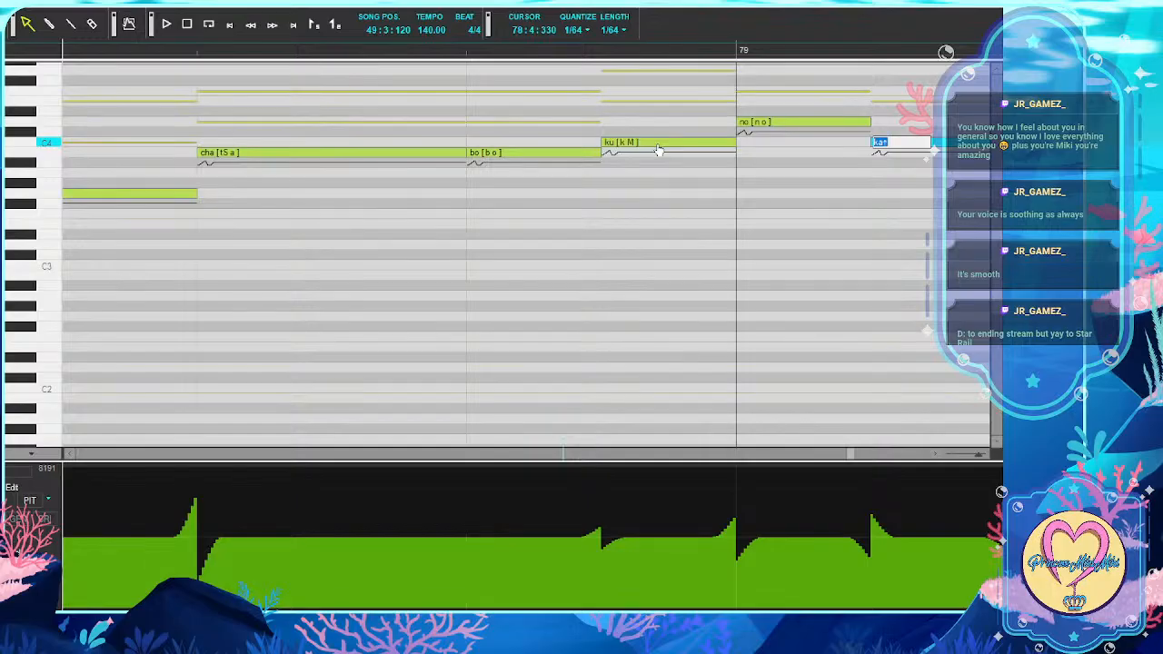
# Set the second note of measure 79 to "ka" and the first beat 2 note to "mi"
pyautogui.press('Tab')
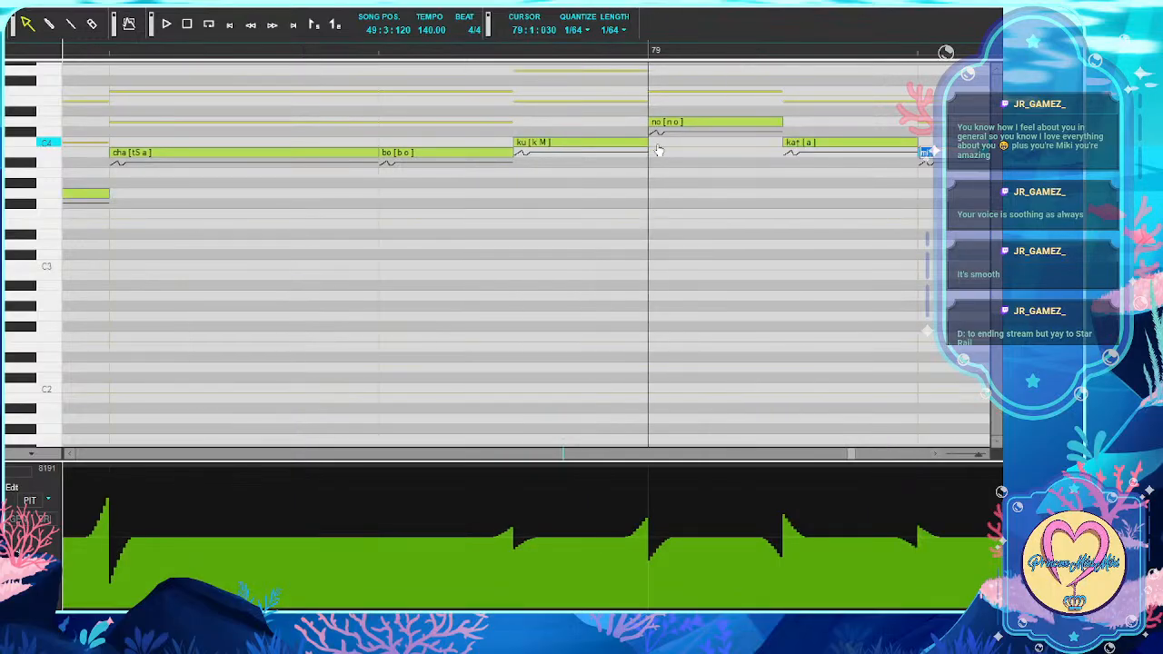
pyautogui.doubleClick(808, 144)
pyautogui.press('Tab')
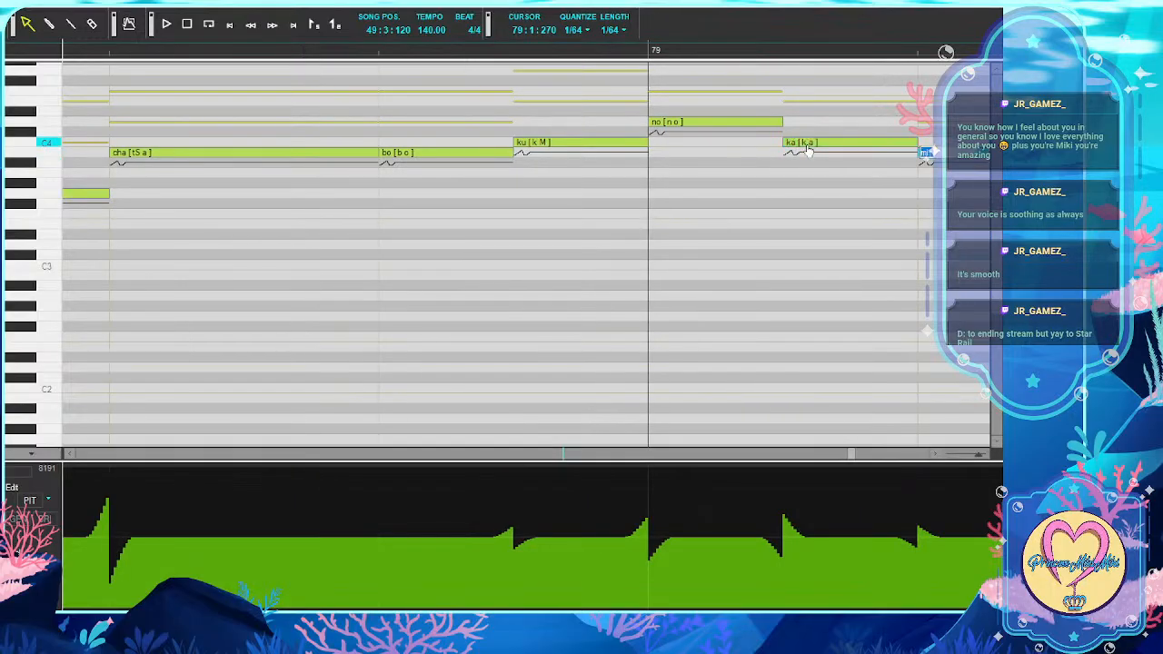
pyautogui.press('Tab')
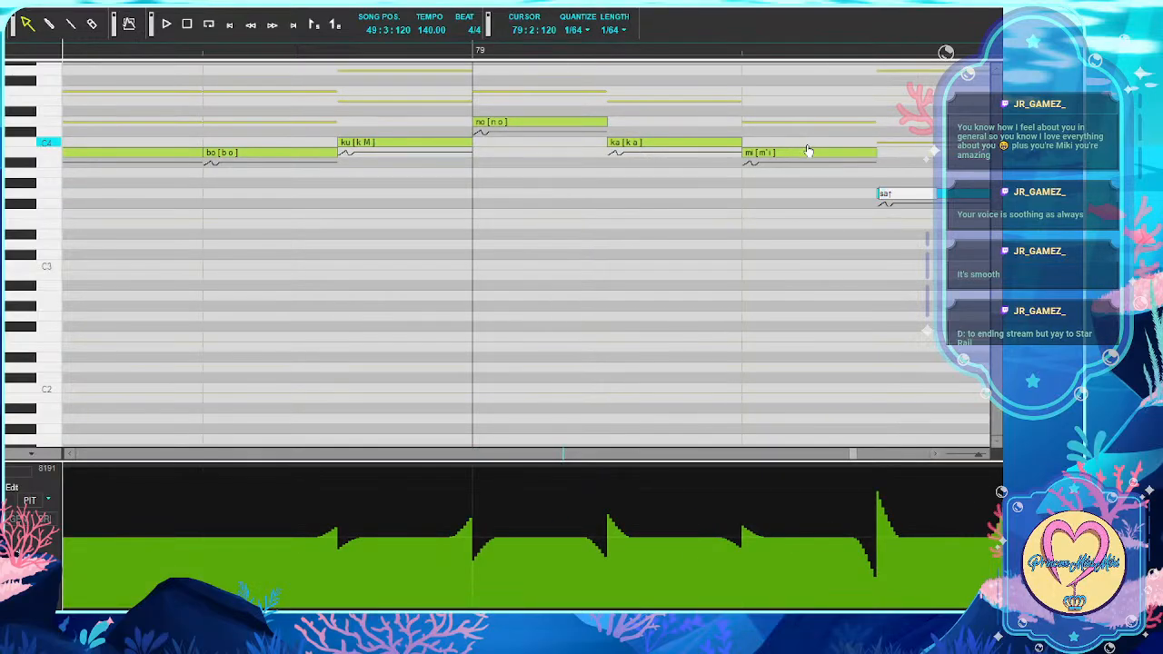
# Set the remaining notes of measure 79, from the second half of beat 2, to "sa", "ma", "wa" and "ka"
pyautogui.press('Tab')
pyautogui.press('Tab')
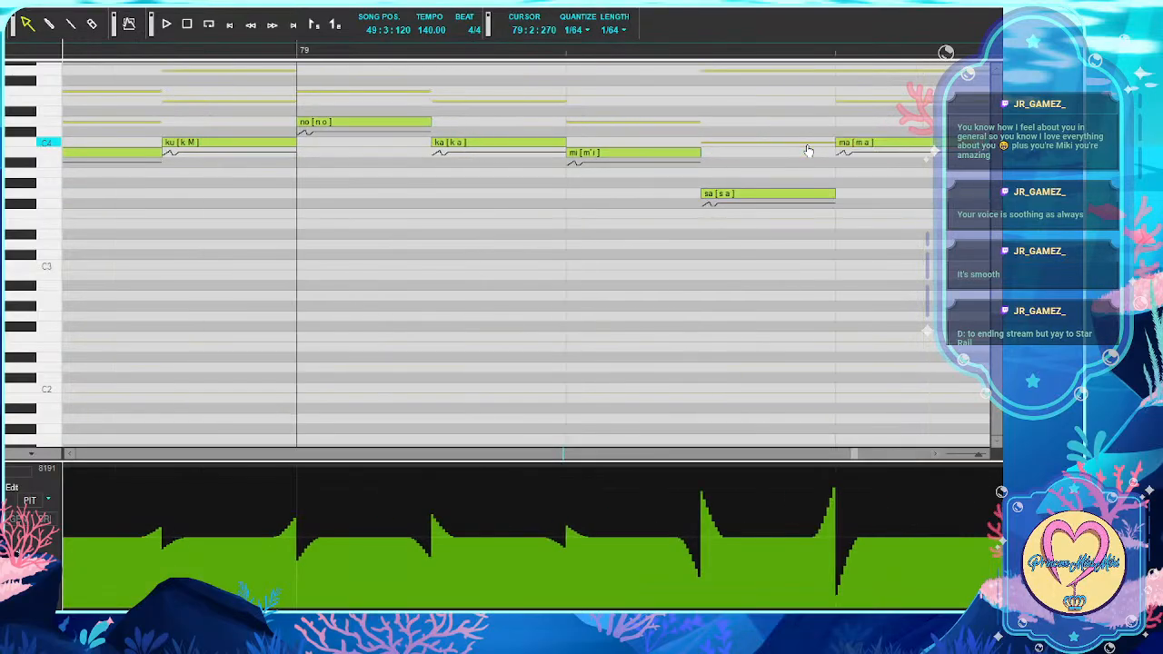
pyautogui.press('Tab')
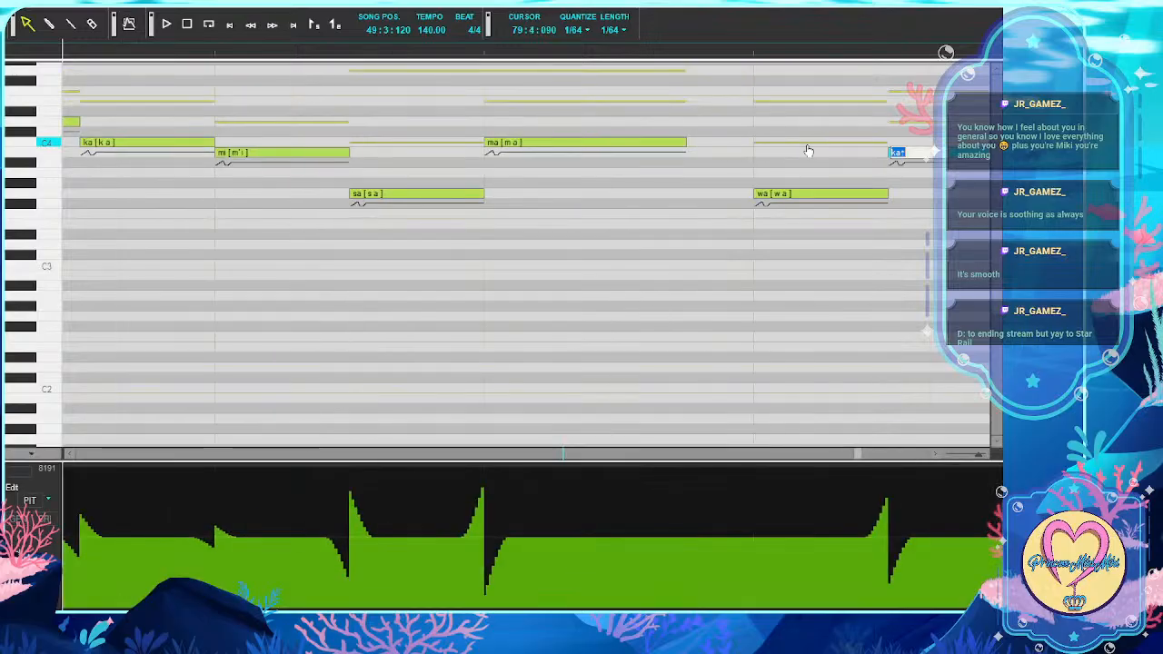
pyautogui.press('Tab')
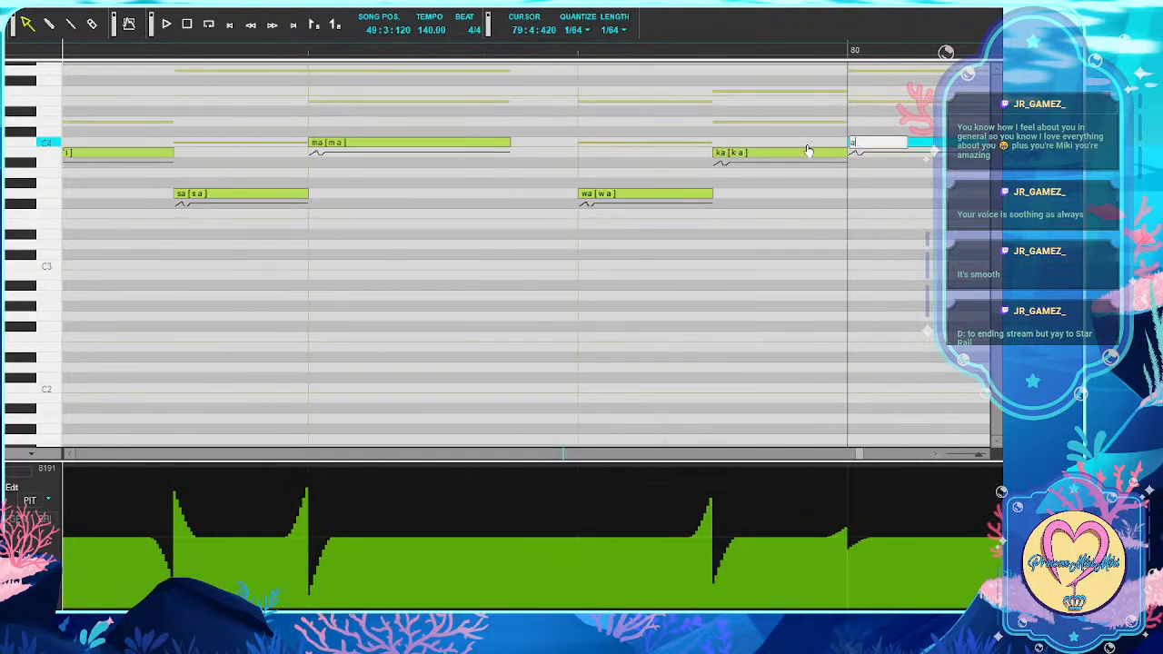
# Set the beat 2 note of measure 80 to "te" and the beat 3 note to "ru"
pyautogui.press('Tab')
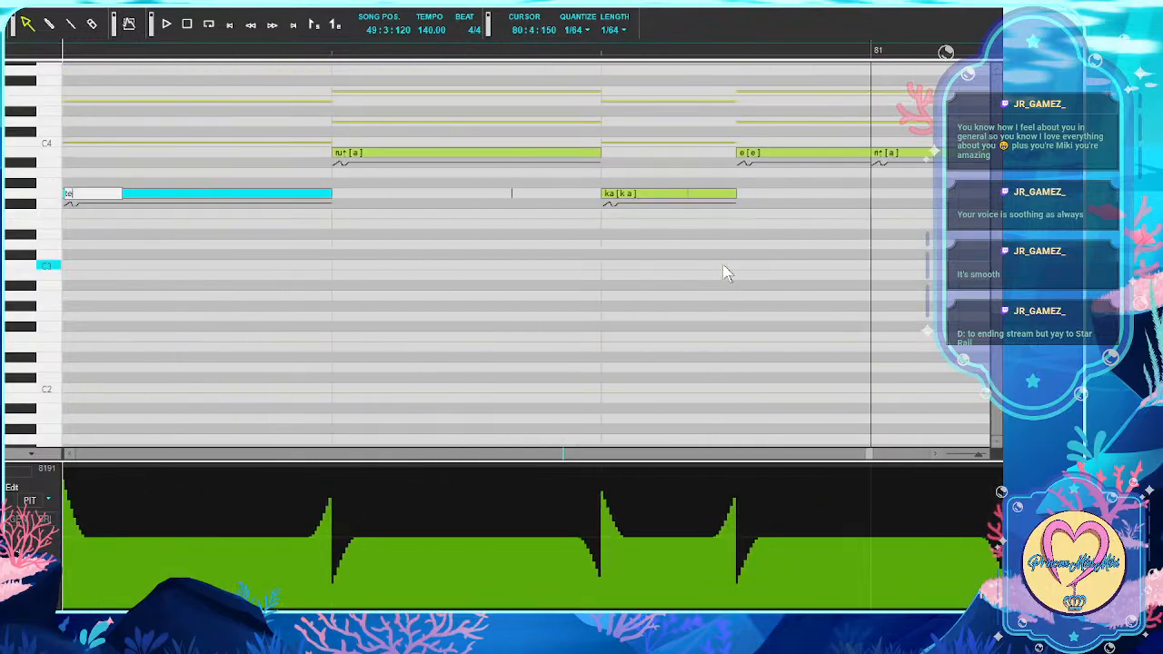
pyautogui.press('Return')
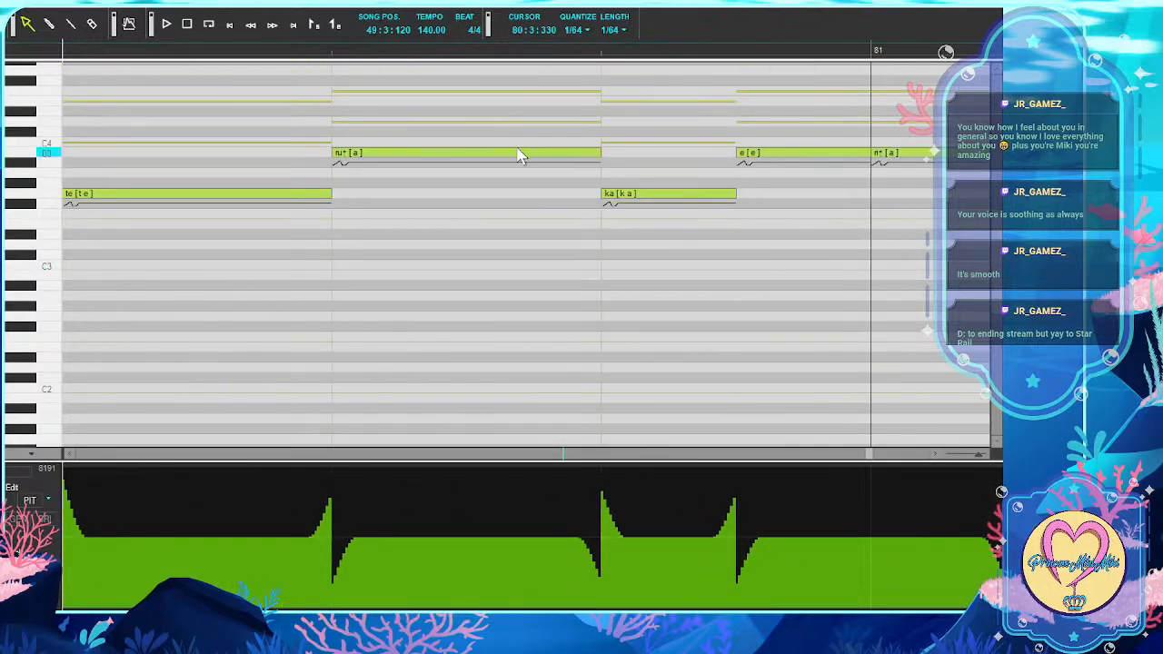
pyautogui.doubleClick(507, 154)
pyautogui.write('ru')
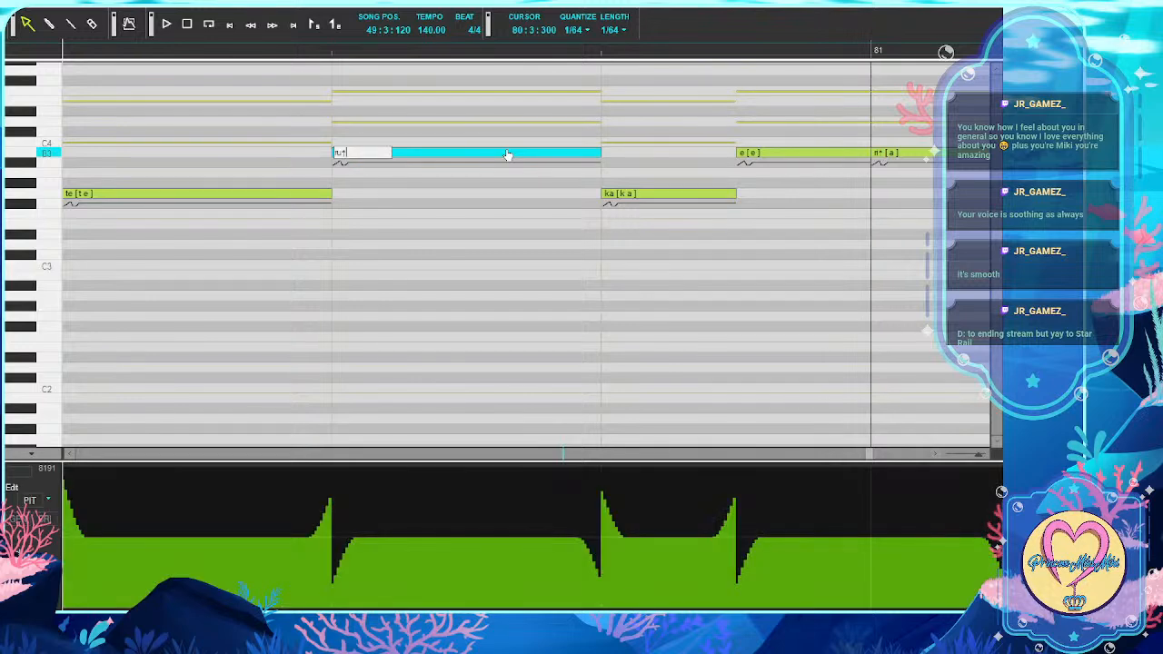
pyautogui.press('Tab')
# Check the "ka" and "e" notes on beat 4 of measure 80 and set the first note of measure 81 to "ri"
pyautogui.press('Tab')
pyautogui.press('Tab')
pyautogui.write('r')
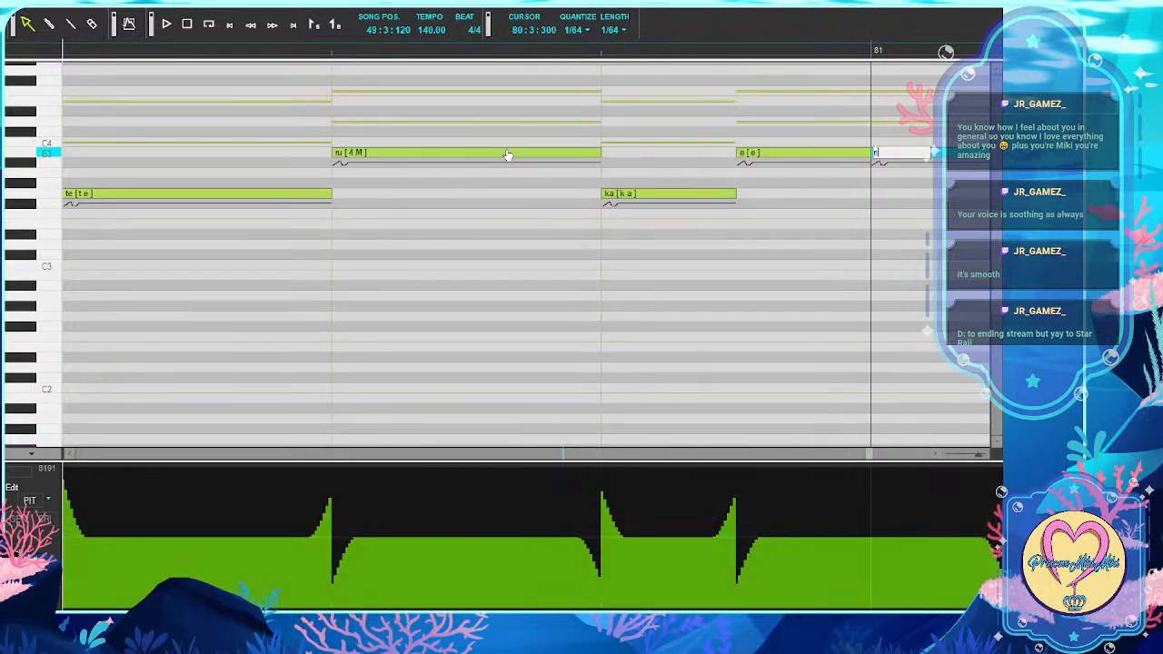
pyautogui.write('i')
pyautogui.press('Tab')
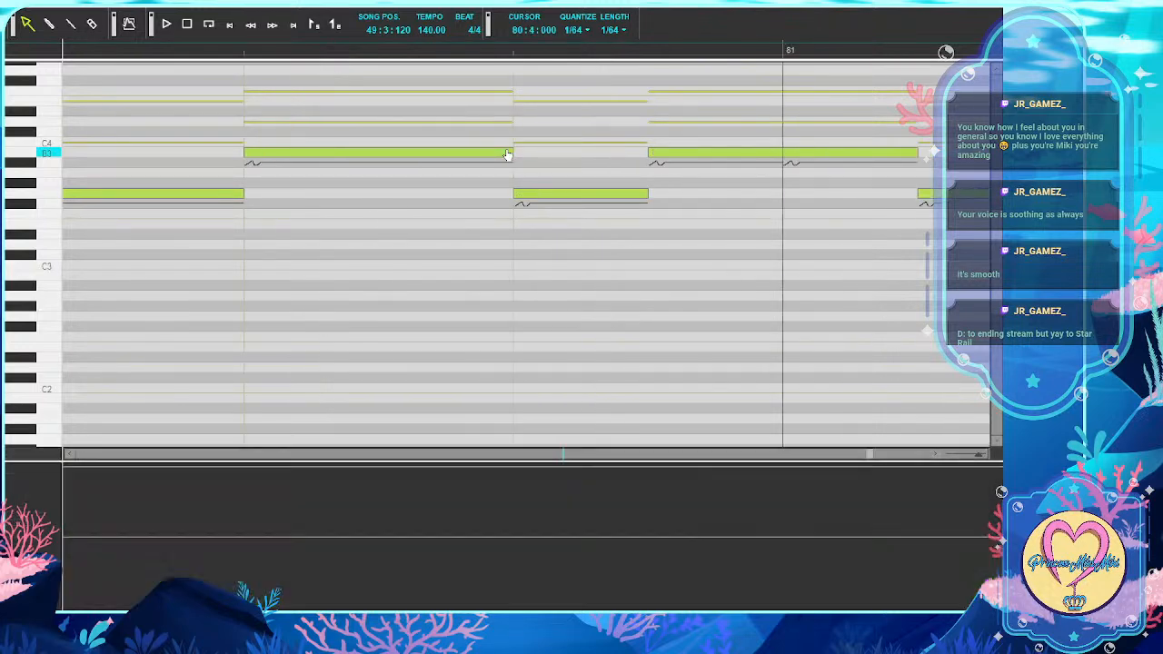
# Set the measure 81 notes from the second half of beat 1 to beat 3 to "wa", "hi", "to" and "ri"
pyautogui.press('Tab')
pyautogui.press('Tab')
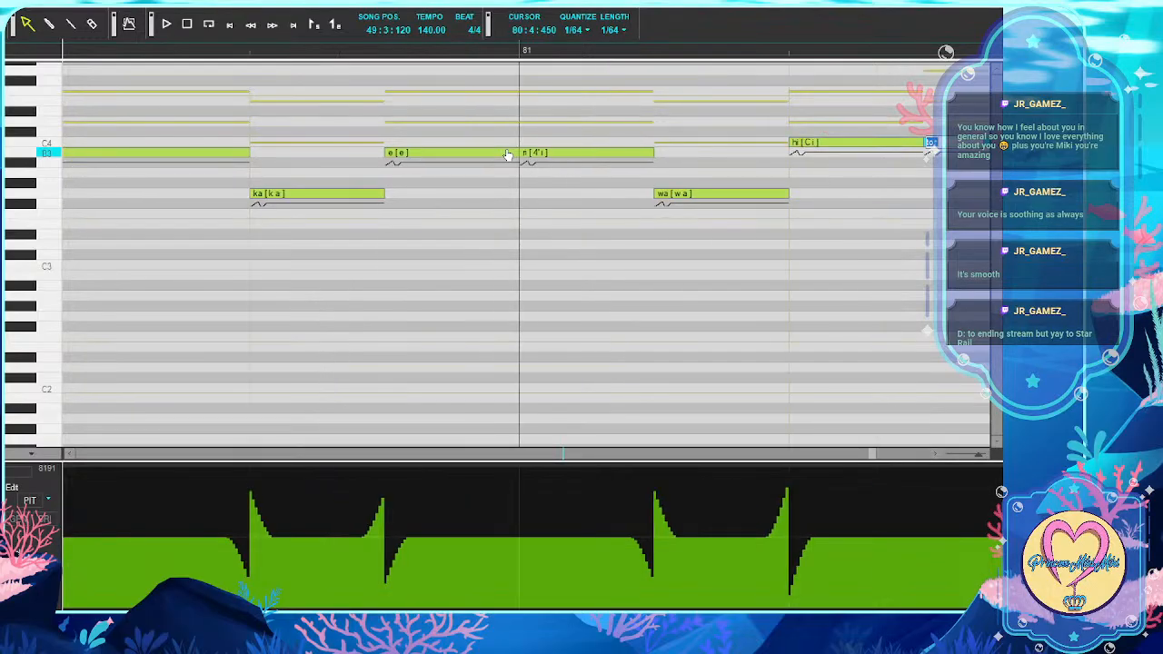
pyautogui.press('Tab')
pyautogui.write('ri')
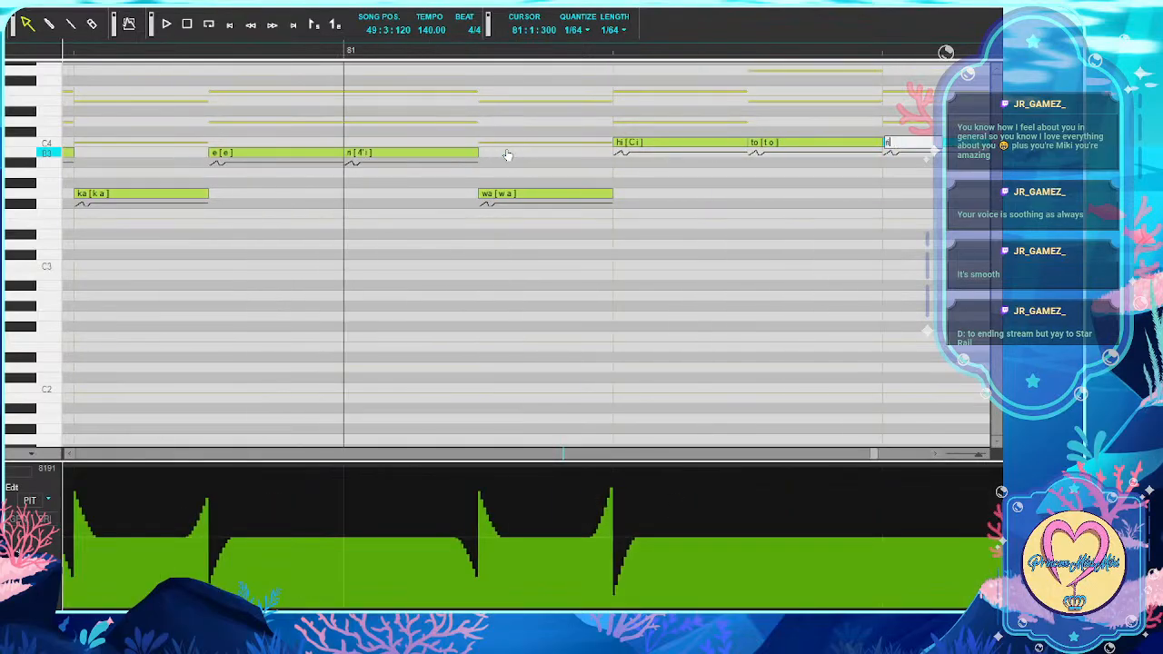
pyautogui.press('Tab')
# Set the two beat 4 notes of measure 81 to "ko" and "re", and the first note of measure 82 to "ka"
pyautogui.write('ko')
pyautogui.press('Tab')
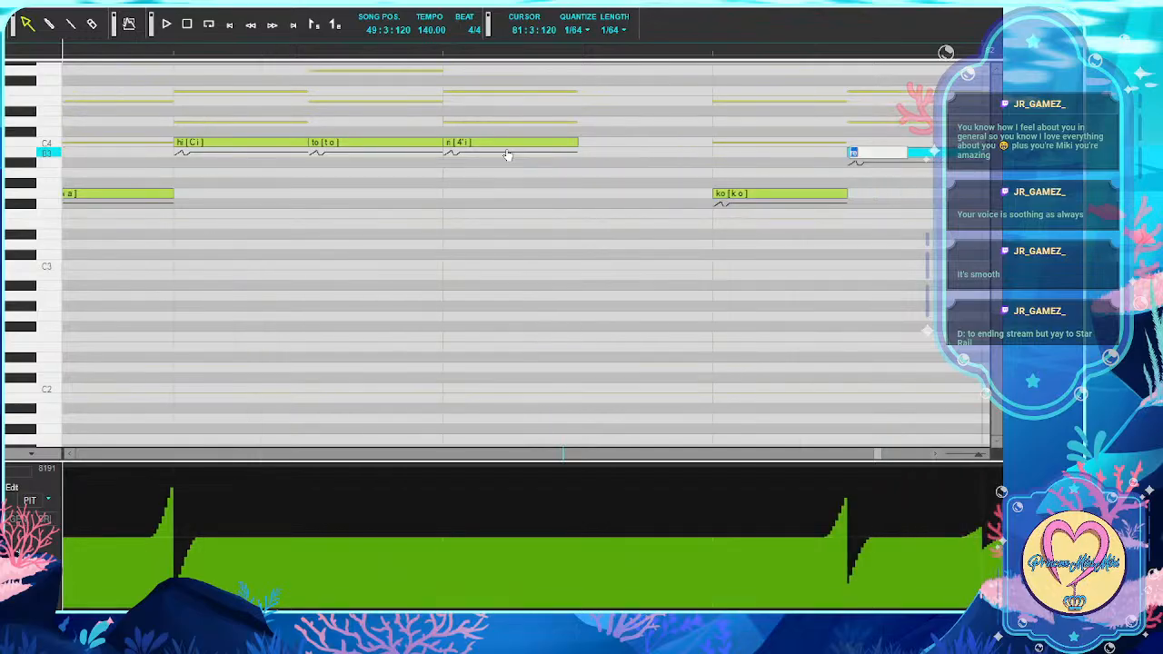
pyautogui.write('re')
pyautogui.press('Tab')
pyautogui.write('ka')
pyautogui.press('Tab')
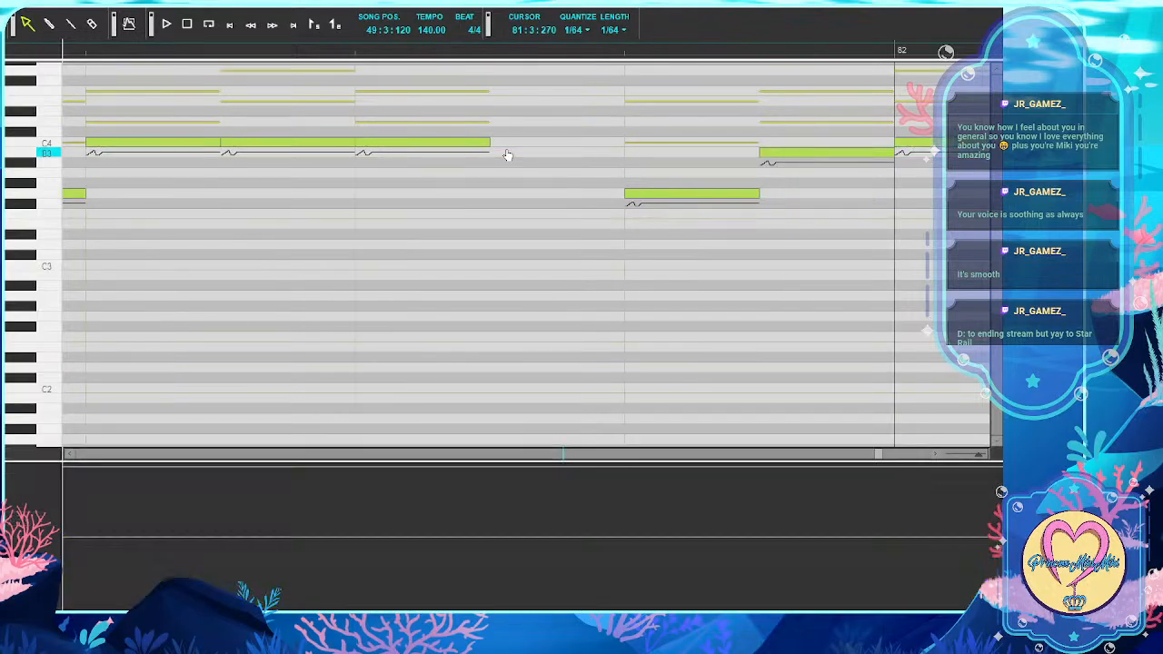
# Set the measure 82 notes starting on beats 2, 3 and 4 to "ra", "wa" and "a"
pyautogui.write('ra')
pyautogui.press('Tab')
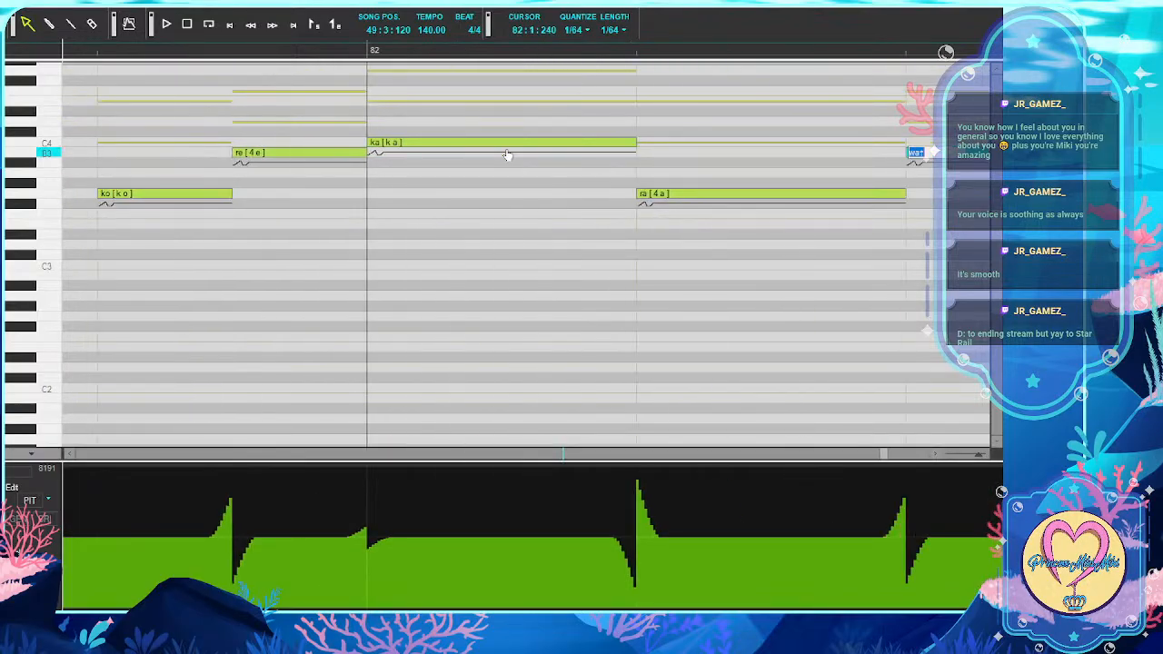
pyautogui.write('wa')
pyautogui.press('Tab')
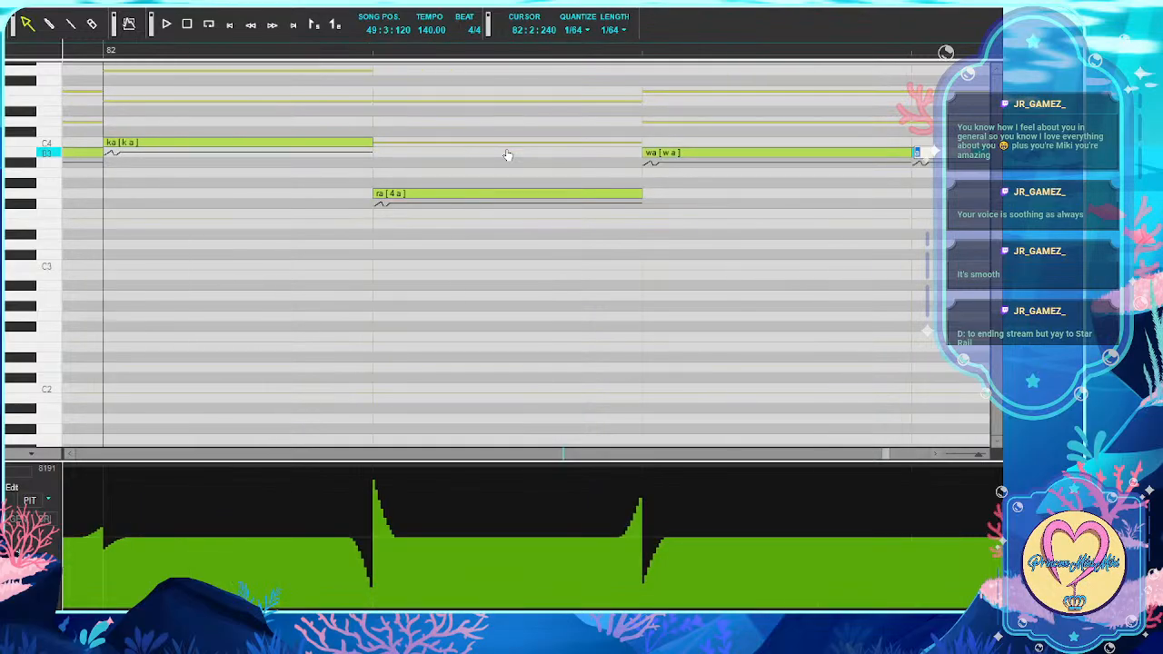
pyautogui.write('a')
pyautogui.press('Tab')
# Set the last note of measure 82 to "na" and the first three notes of measure 83 to "ta", "no" and "u"
pyautogui.press('Tab')
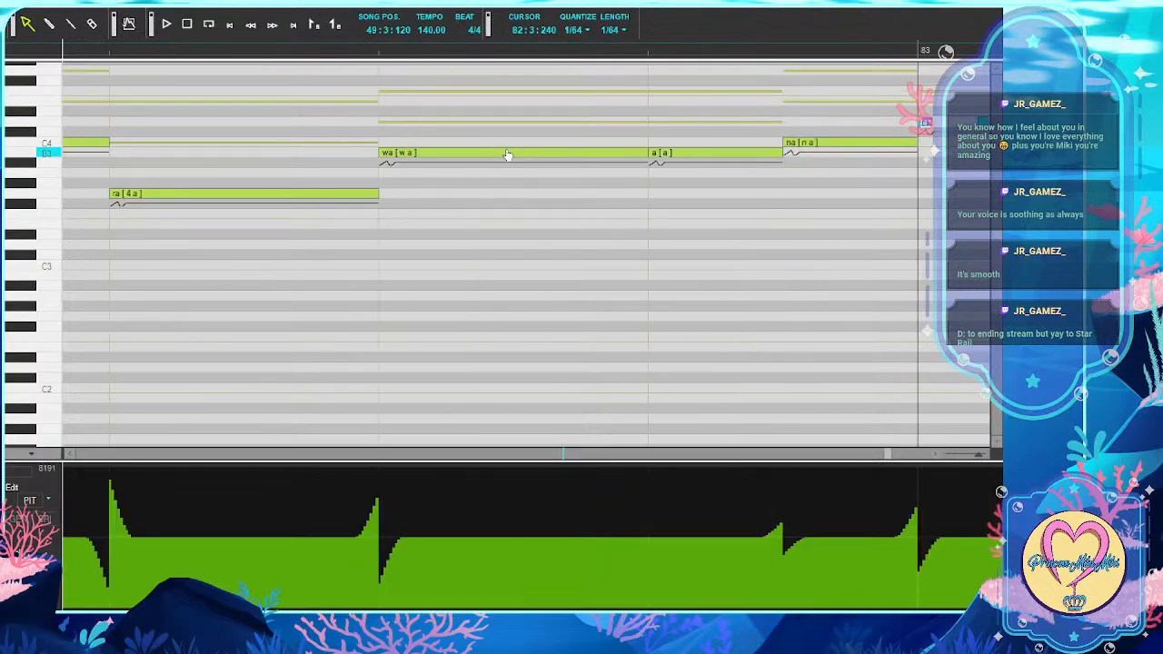
pyautogui.press('Tab')
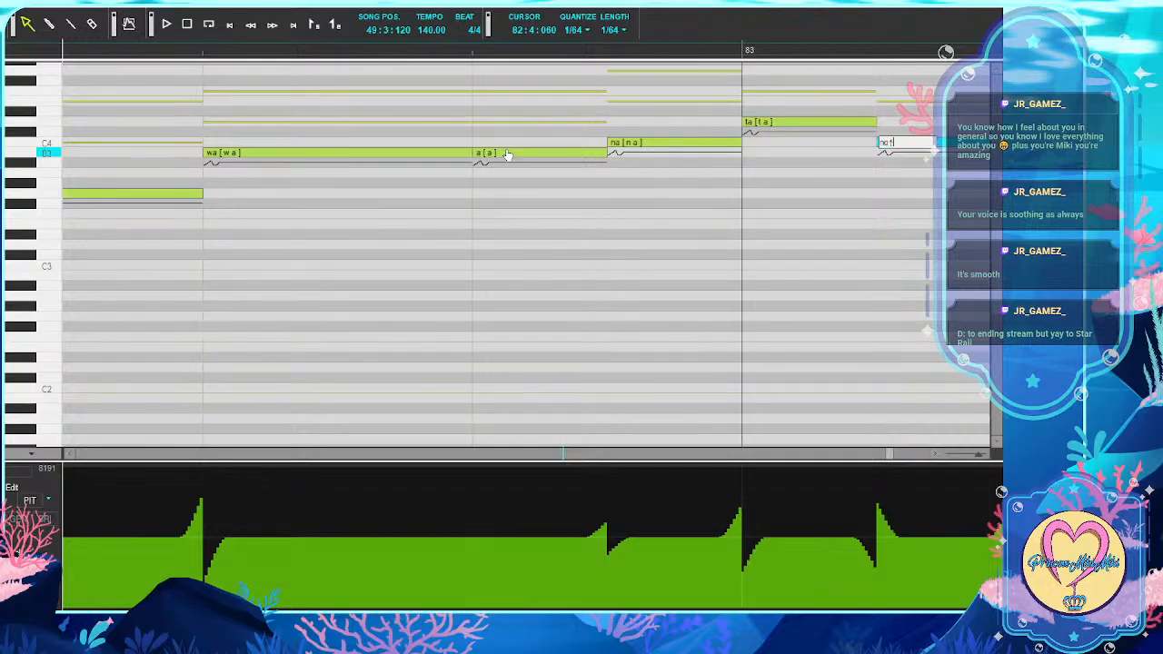
pyautogui.press('Tab')
pyautogui.write('u')
pyautogui.press('Tab')
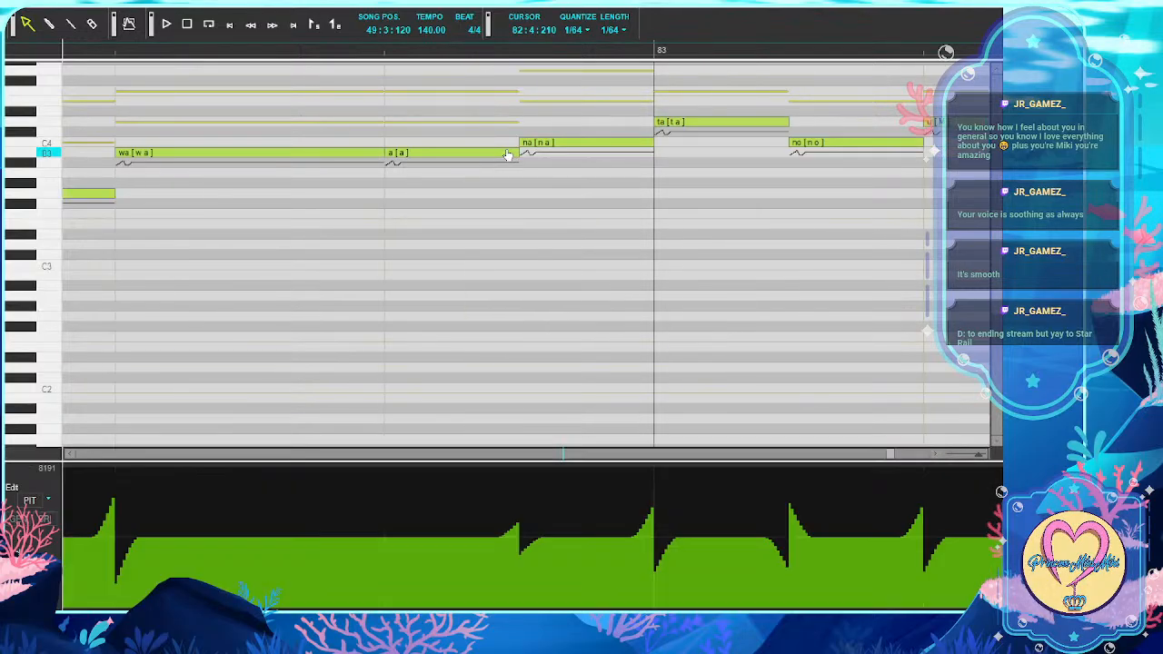
# Set the second beat 2 note of measure 83 to "ta" and the beat 3 note to "wo"
pyautogui.write('ta')
pyautogui.press('Tab')
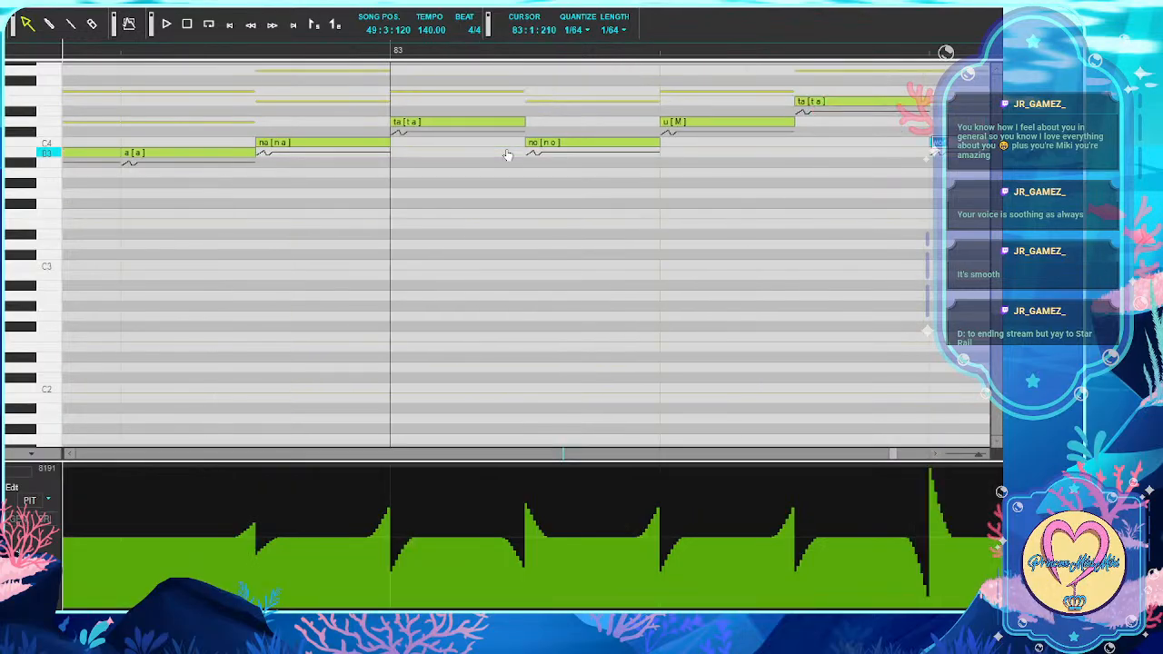
pyautogui.write('wo')
pyautogui.press('Tab')
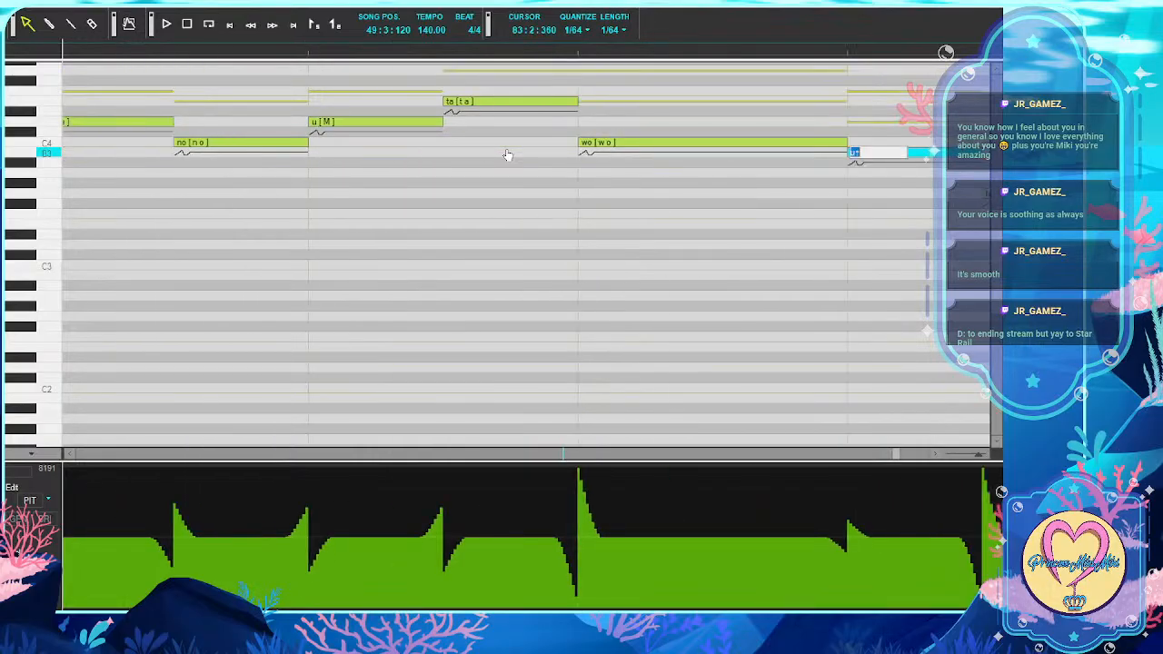
# Set the two beat 4 notes of measure 83 to "u" and "ta", and the first note of measure 84 to "u"
pyautogui.write('u')
pyautogui.press('Tab')
pyautogui.write('ta')
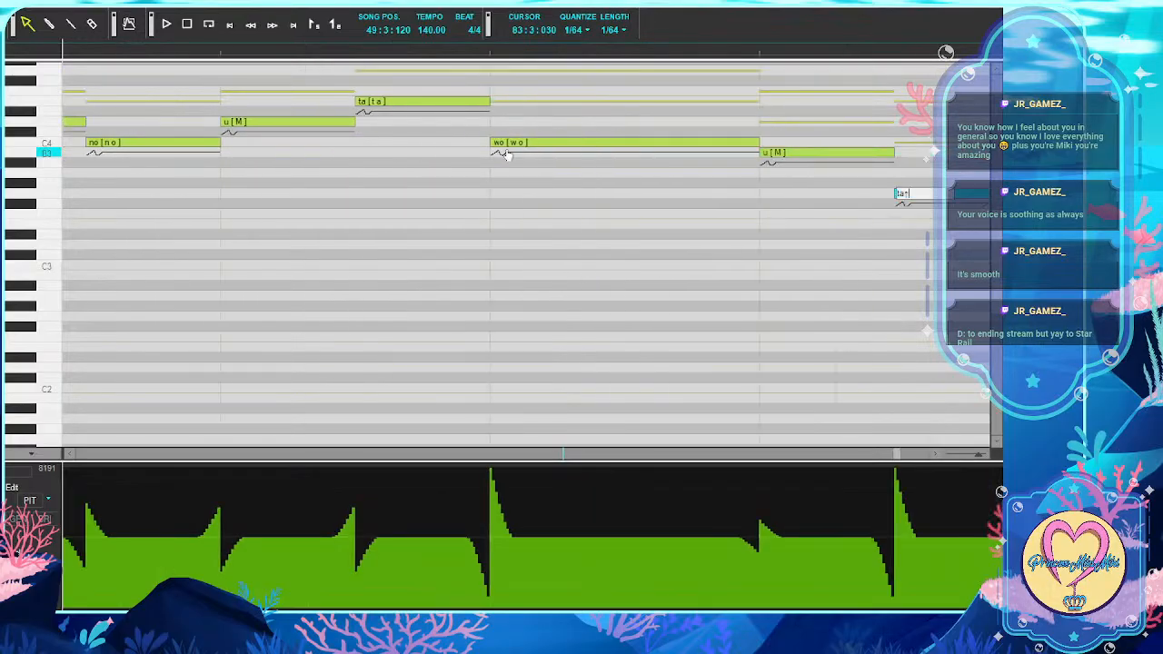
pyautogui.press('Tab')
pyautogui.write('u')
pyautogui.press('Tab')
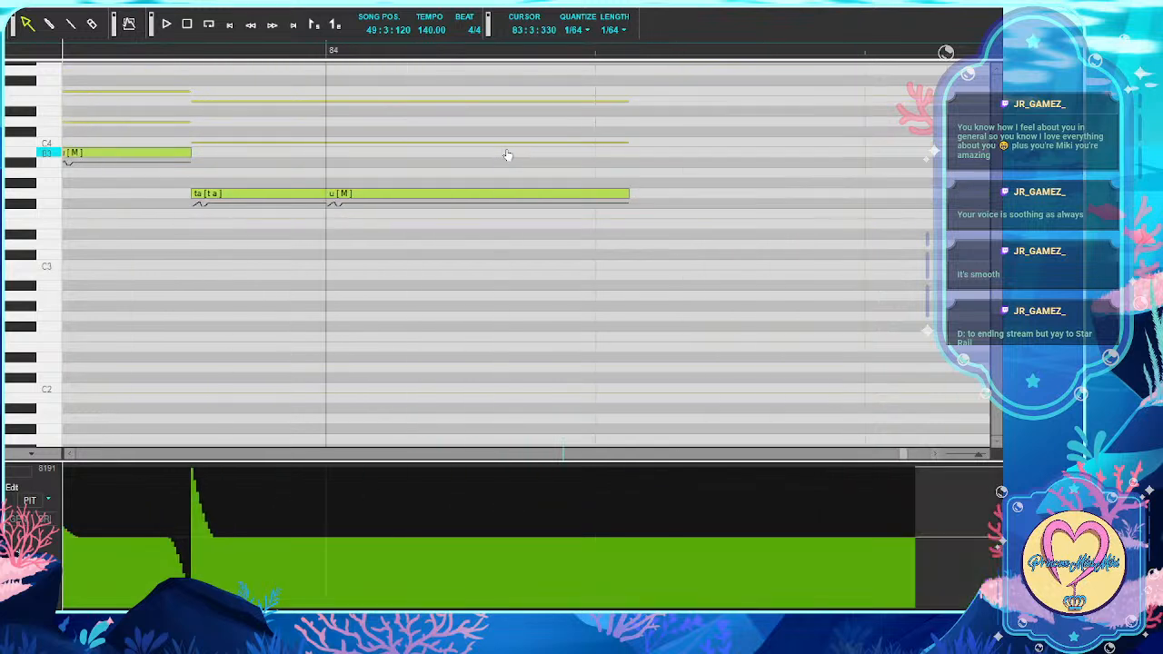
# Set the notes from beat 4 of measure 84 through beat 2 of measure 85 to "bo", "ku", "wa", "ma", "ta" and "a"
pyautogui.press('Tab')
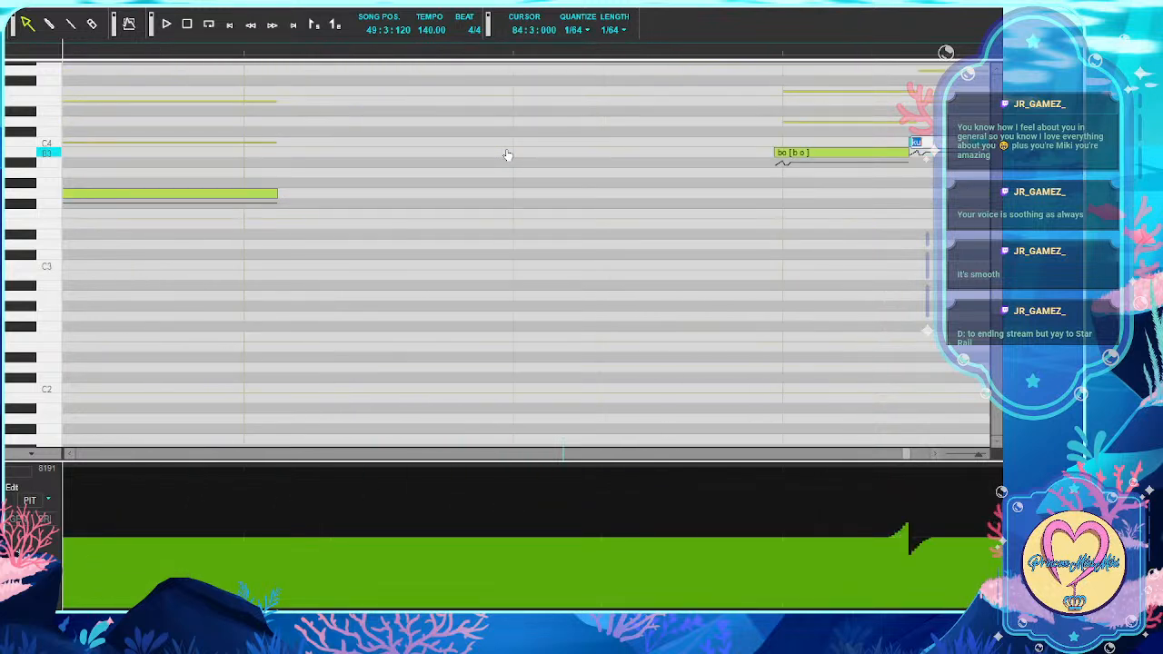
pyautogui.press('Tab')
pyautogui.press('Tab')
pyautogui.press('Tab')
pyautogui.press('Tab')
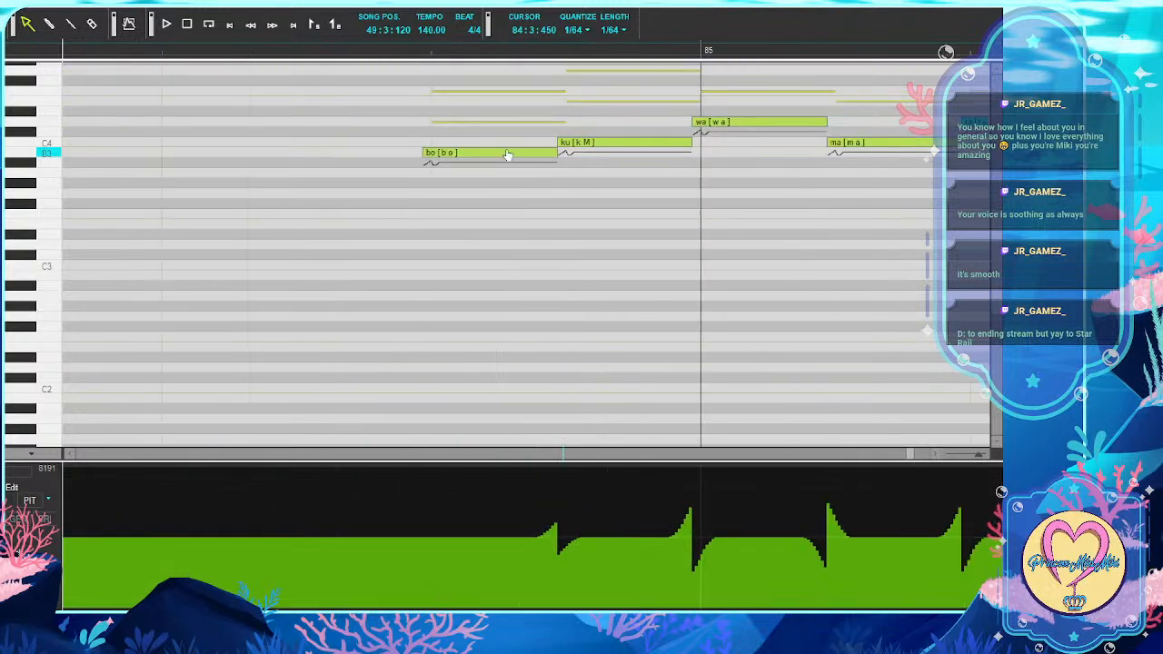
pyautogui.press('Tab')
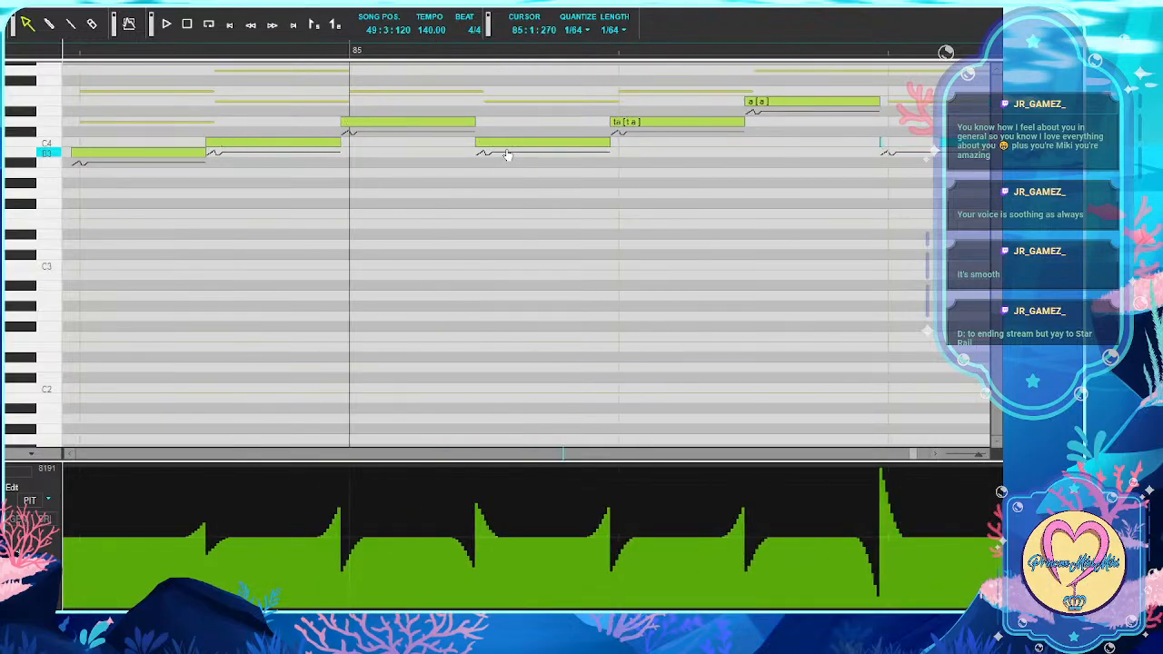
# Finish the lyrics of the closing phrase, with "i" and "ku" on its last two notes around the start of measure 86
pyautogui.press('Tab')
pyautogui.press('Tab')
pyautogui.press('Tab')
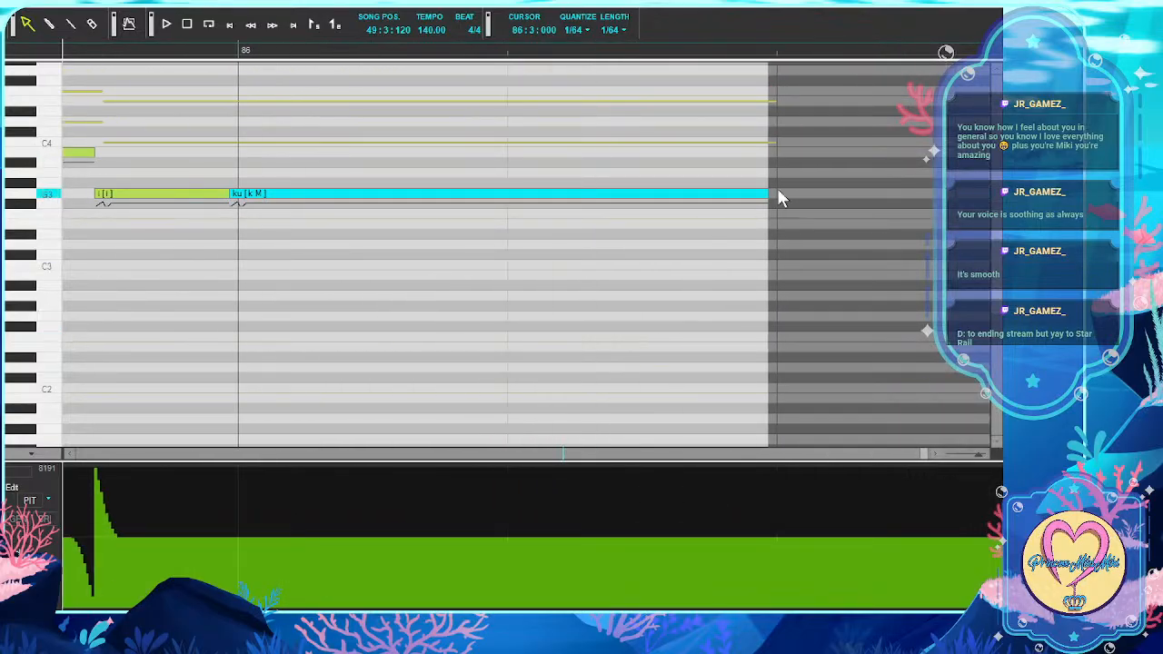
# Return to the track overview and extend the end of the second track's part slightly past beat 3 of measure 86
pyautogui.click(987, 11)
pyautogui.scroll(-3, 838, 185)
pyautogui.scroll(2, 839, 185)
pyautogui.hscroll(5, 840, 186)
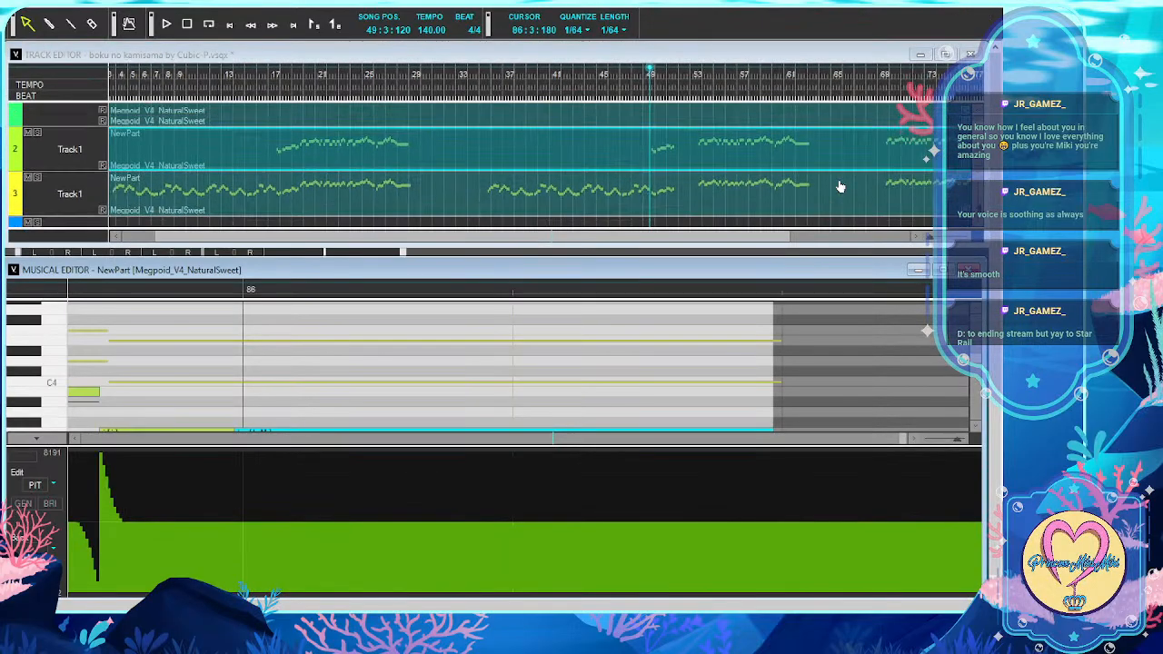
pyautogui.hscroll(2, 840, 186)
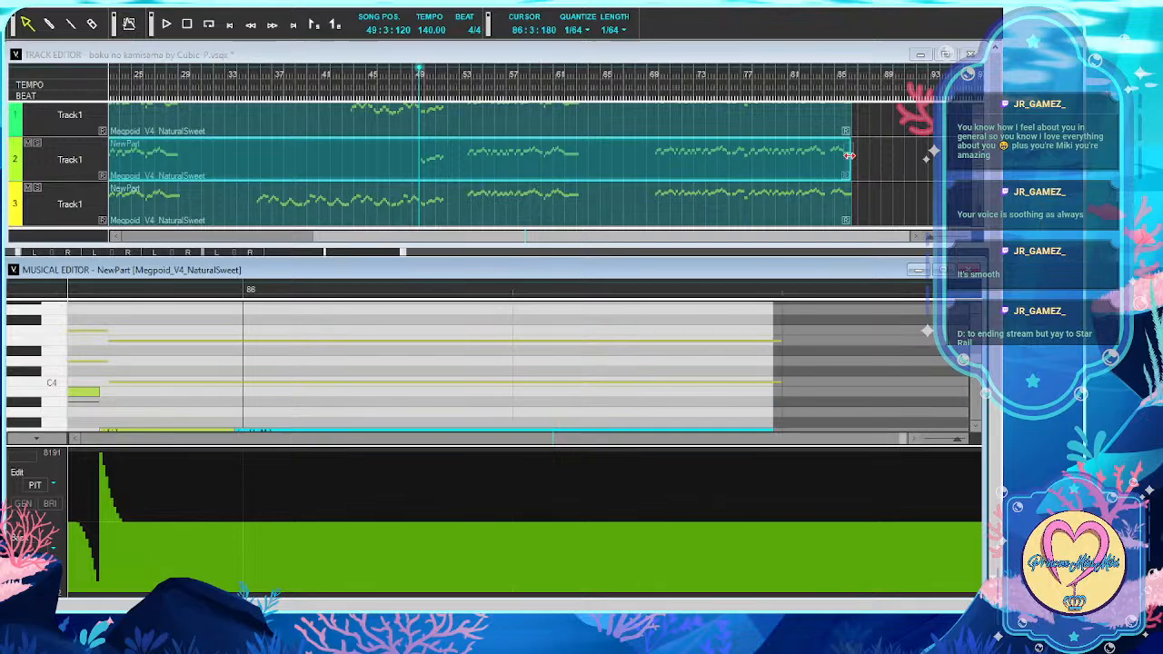
pyautogui.click(849, 156)
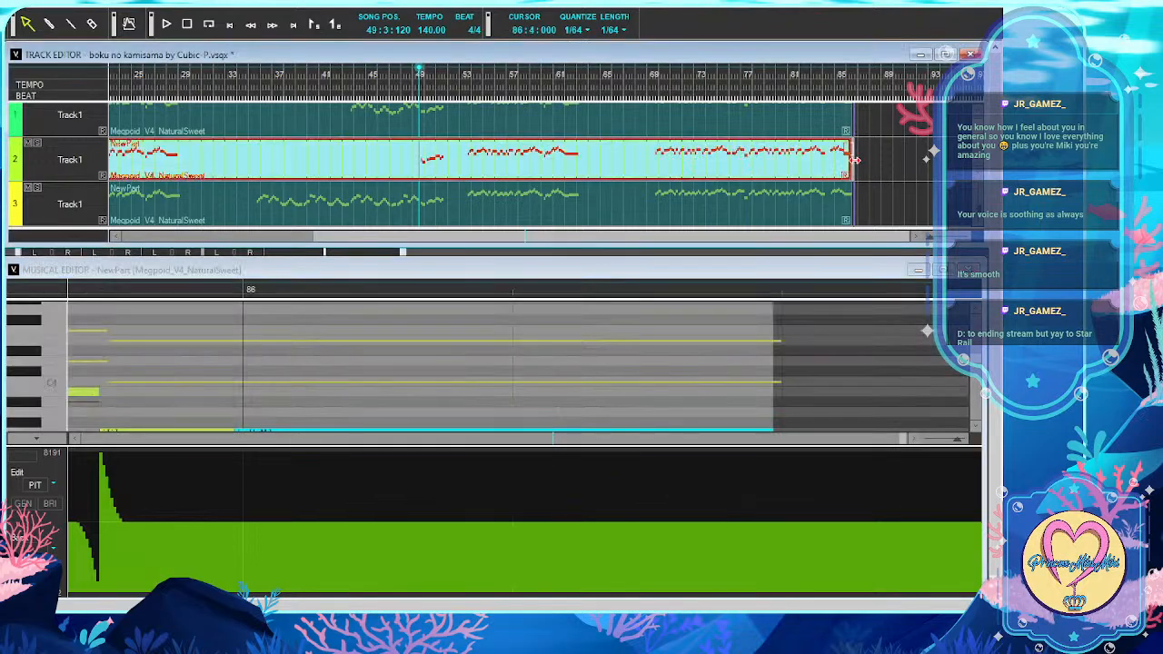
pyautogui.moveTo(852, 160); pyautogui.dragTo(854, 169)
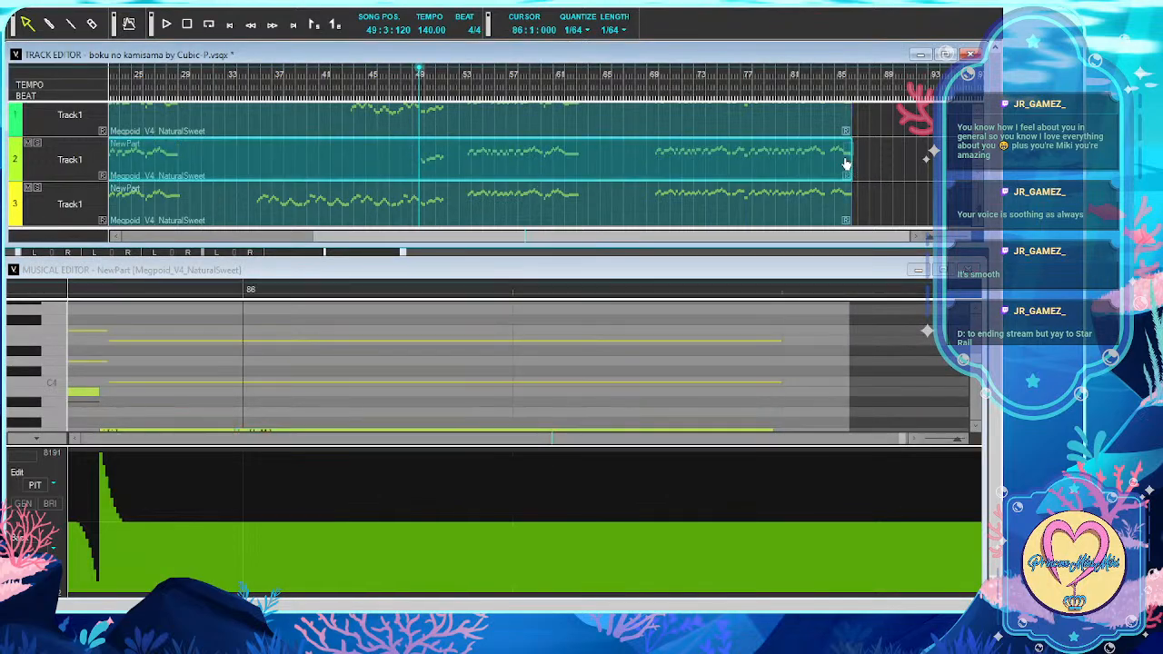
# Open the second track's part in the Musical Editor, maximize the editor and go to the end of the part in measure 86
pyautogui.doubleClick(845, 164)
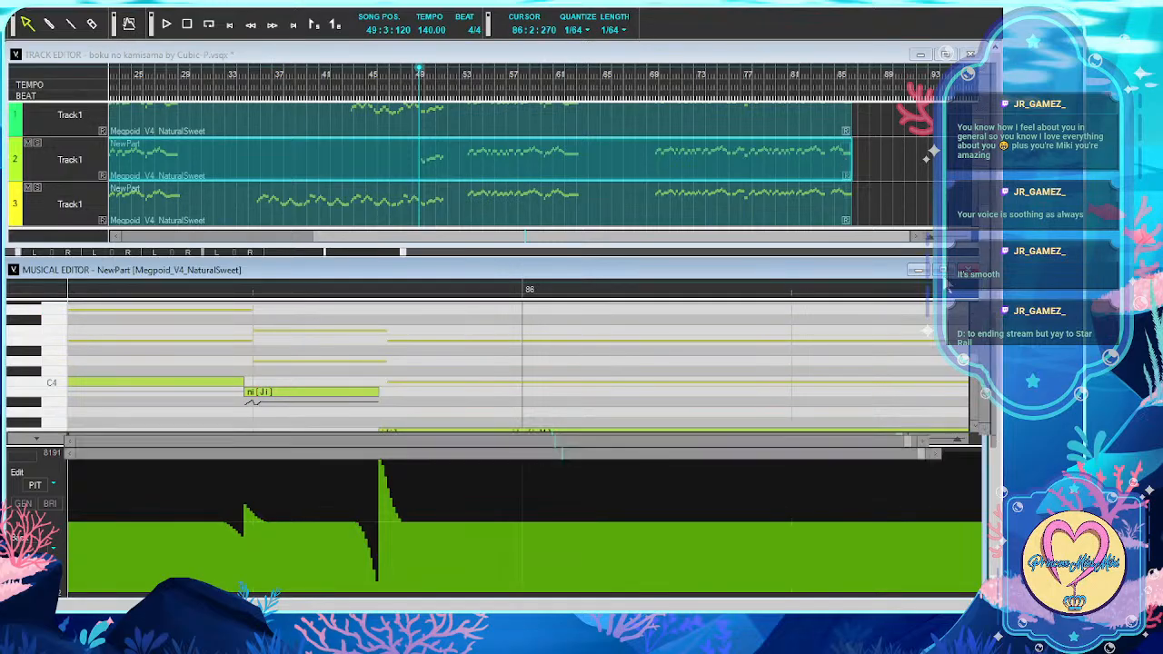
pyautogui.click(941, 269)
pyautogui.hscroll(5, 786, 318)
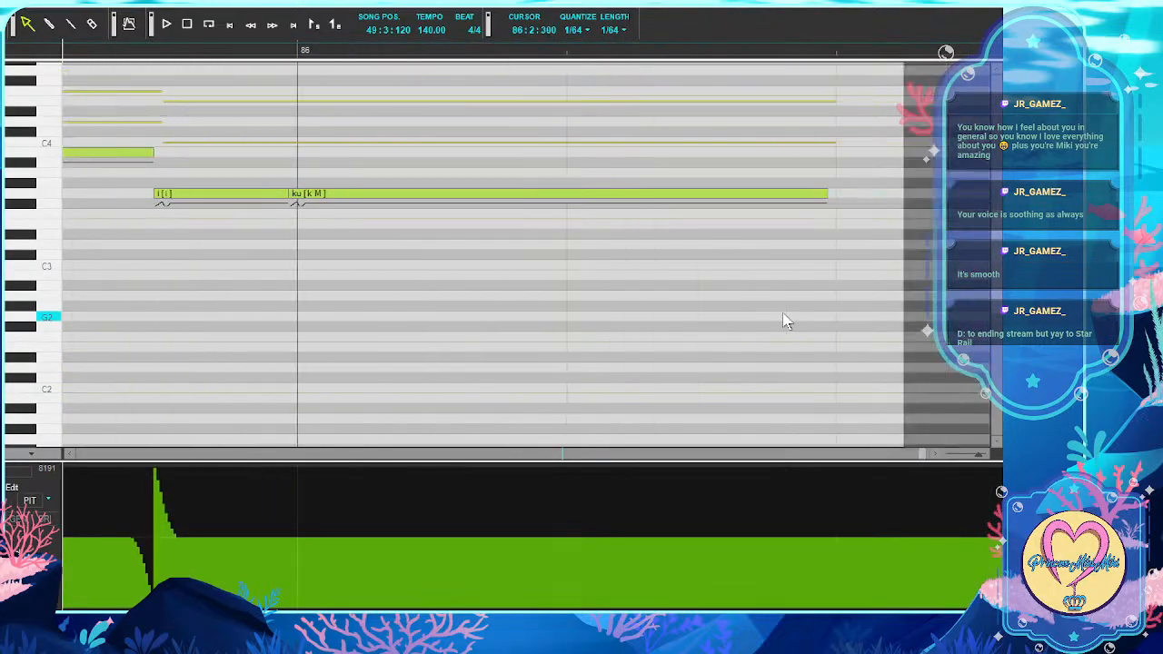
# Turn Quantize and Length off and lengthen the final "ku" note so it ends at beat 3 of measure 86
pyautogui.click(736, 194)
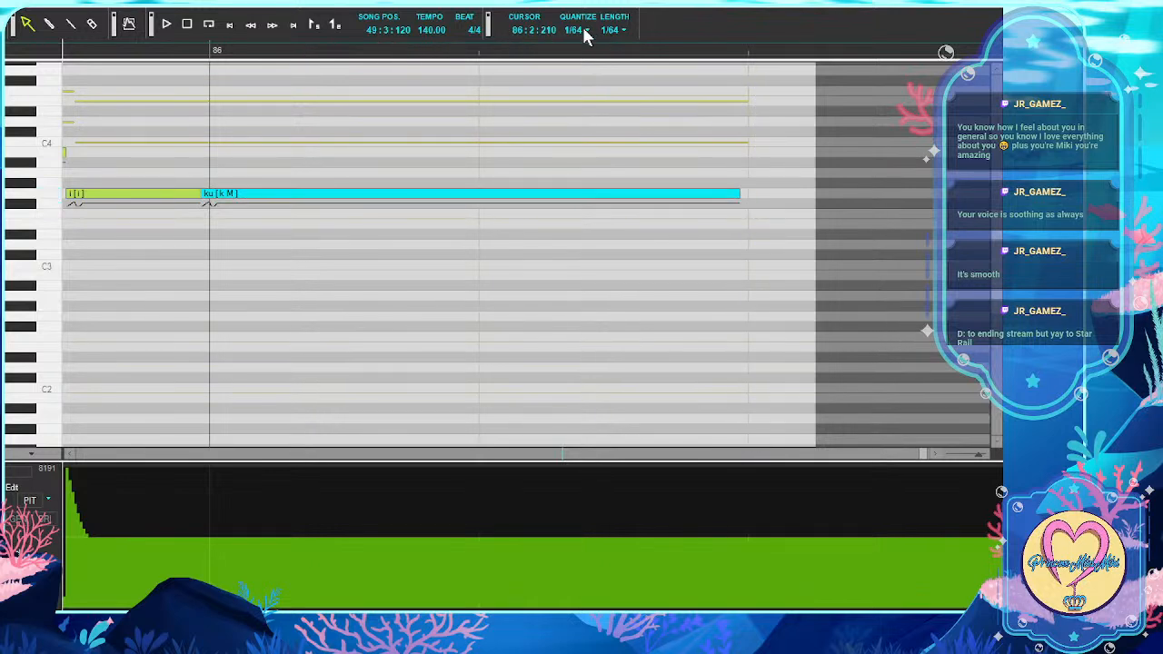
pyautogui.click(630, 155)
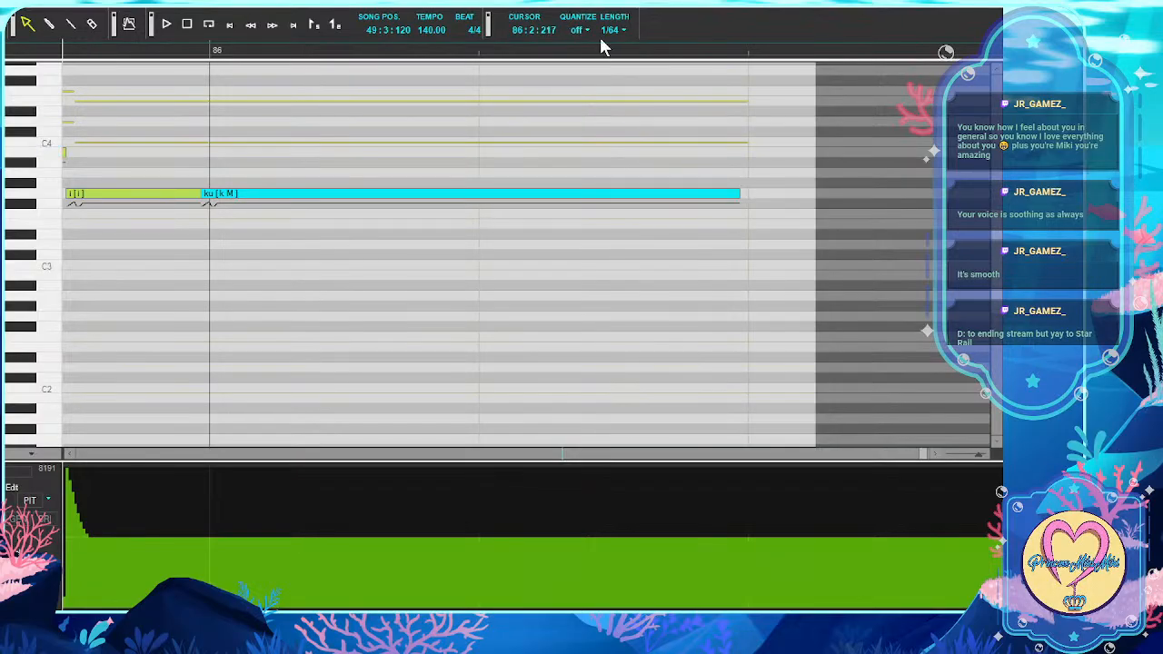
pyautogui.click(658, 157)
pyautogui.moveTo(737, 193); pyautogui.dragTo(748, 196)
pyautogui.hscroll(-10, 582, 281)
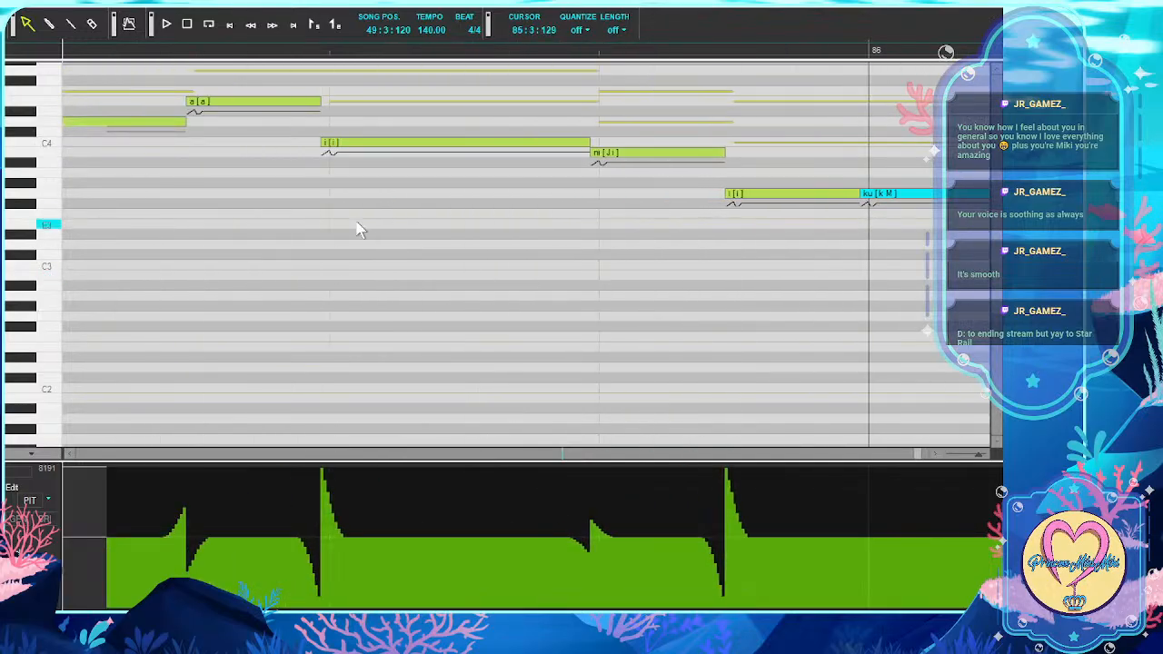
pyautogui.hscroll(-2, 359, 229)
pyautogui.hotkey('ctrl', 'a')
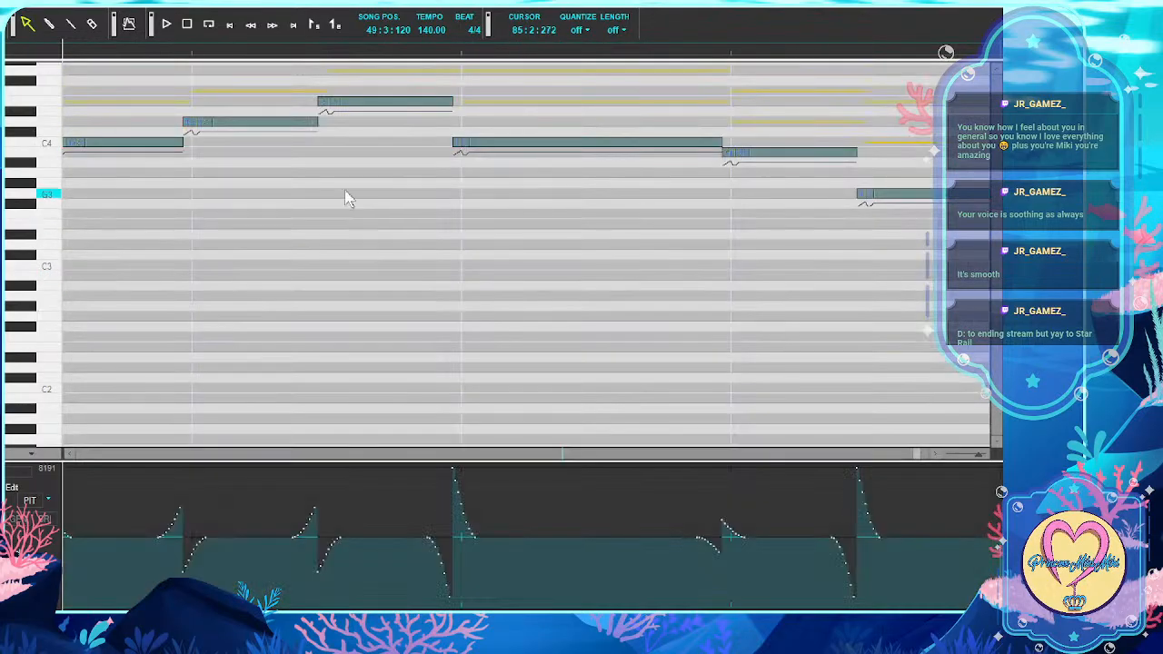
pyautogui.click(261, 135)
pyautogui.hotkey('ctrl', 'a')
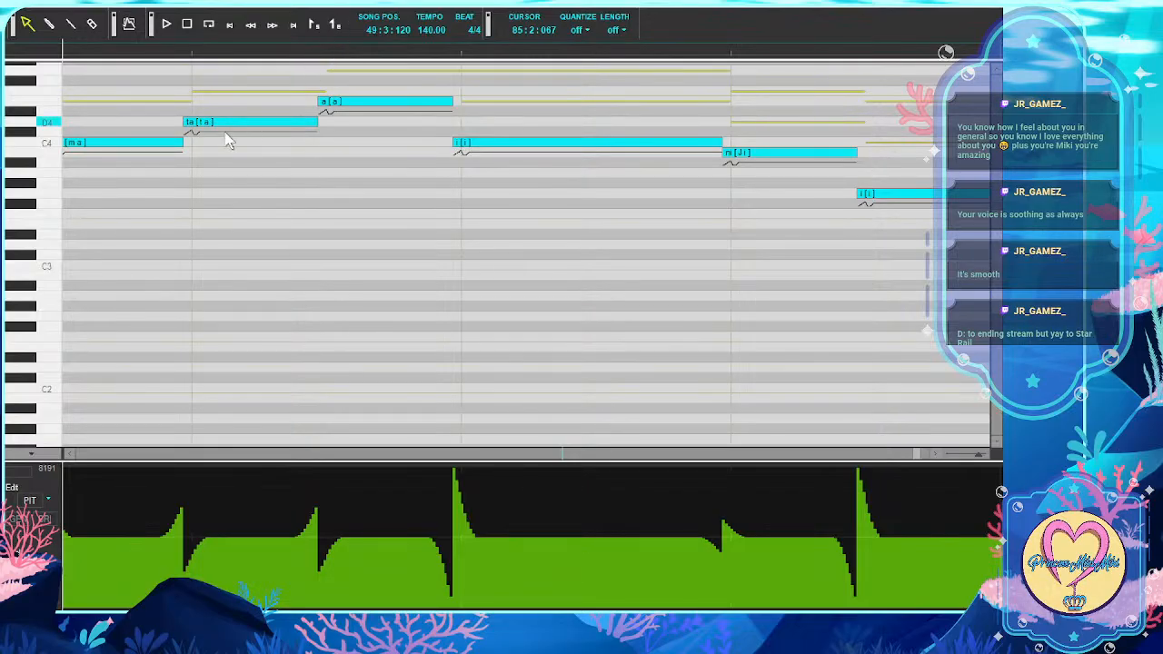
pyautogui.click(170, 196)
# Review the note lyrics and phonemes from measure 85 back to measure 71 for wrongly entered syllables
pyautogui.hscroll(-5, 170, 196)
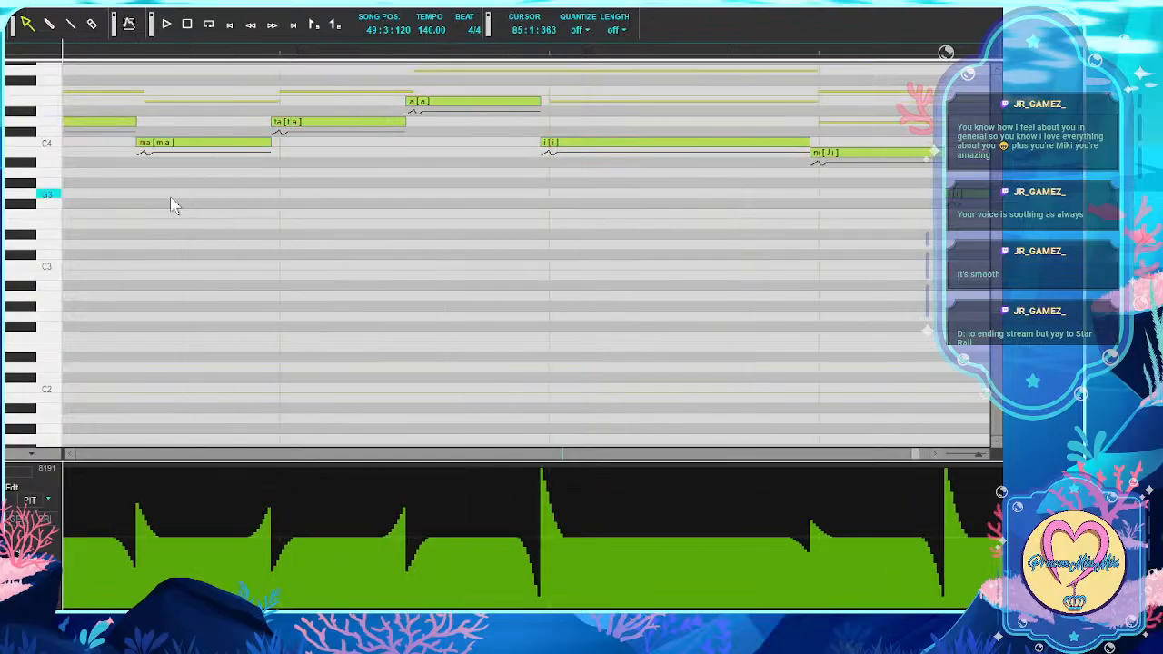
pyautogui.hscroll(-5, 170, 196)
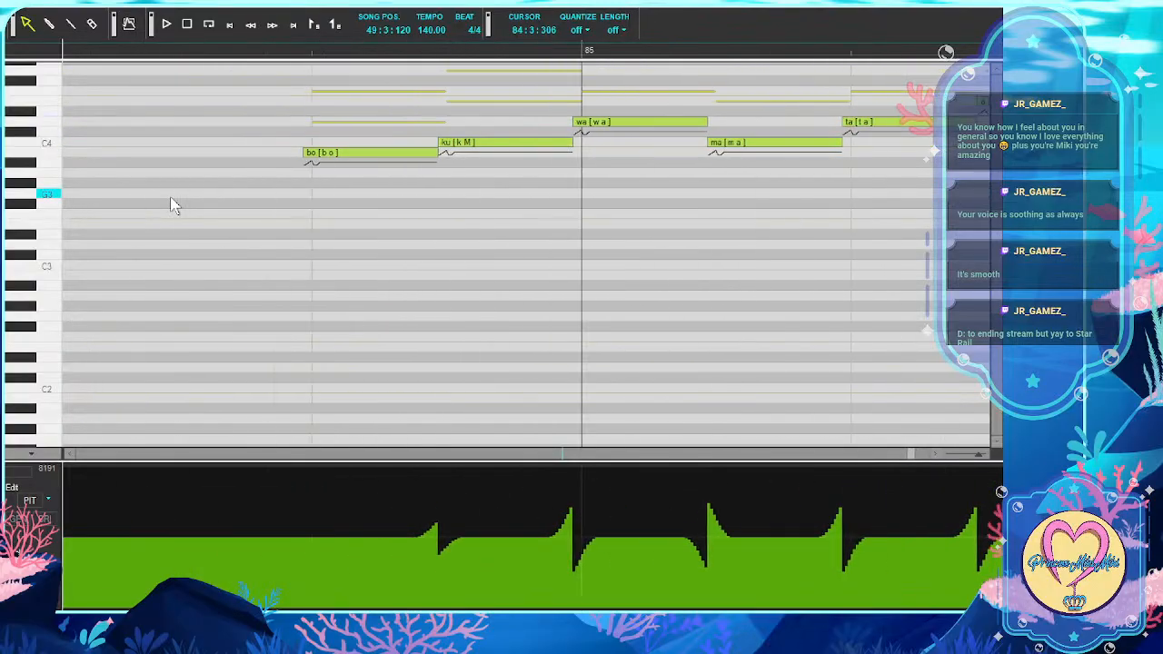
pyautogui.hscroll(-8, 172, 203)
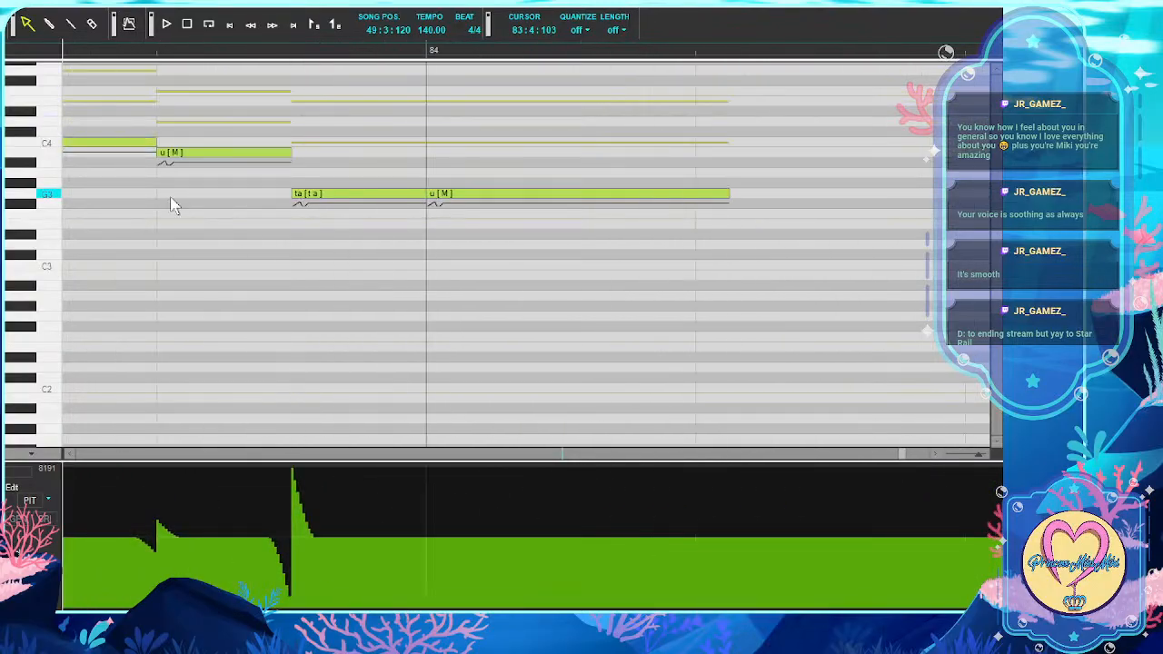
pyautogui.hscroll(-8, 171, 201)
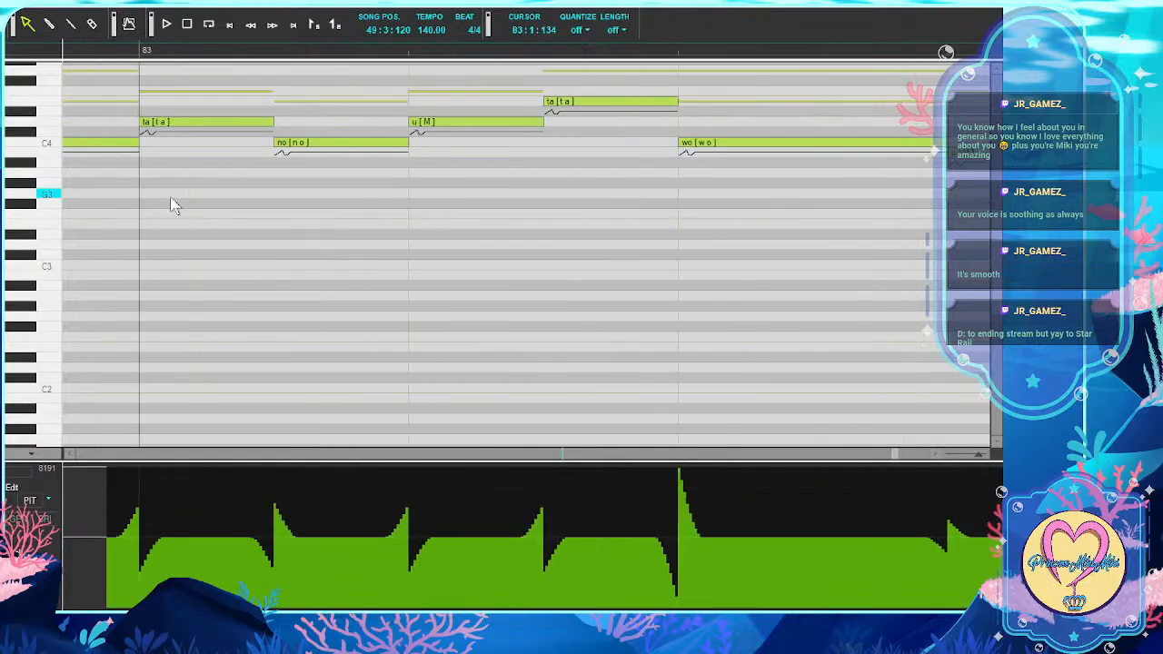
pyautogui.hscroll(-8, 173, 205)
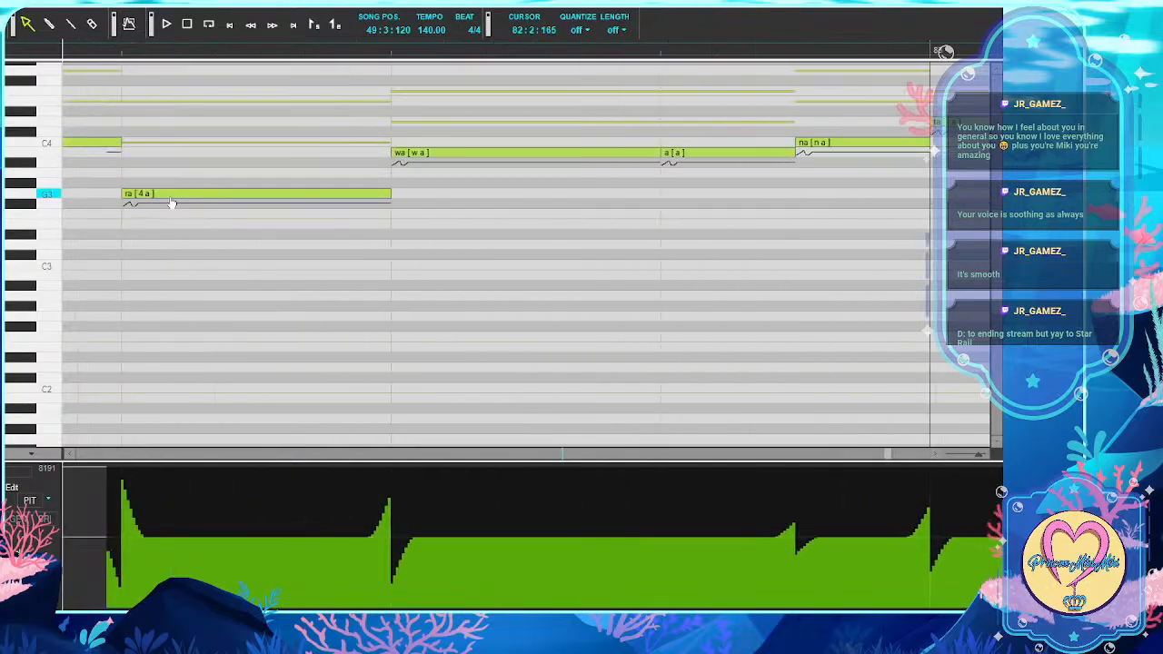
pyautogui.hscroll(-8, 170, 203)
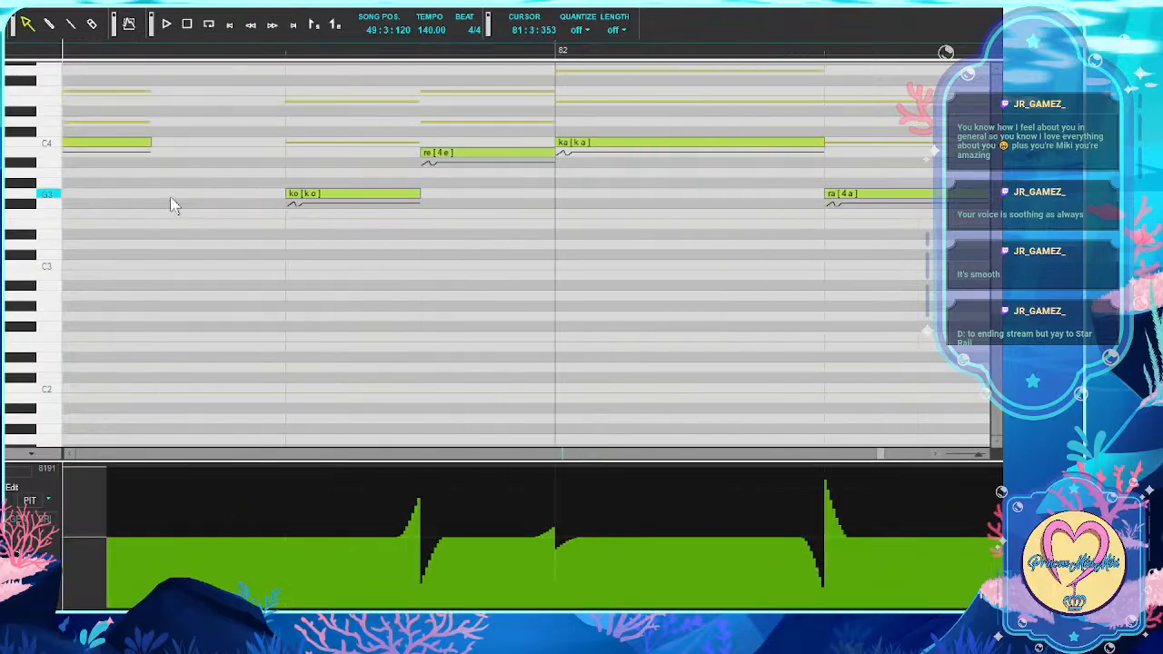
pyautogui.hscroll(-8, 171, 203)
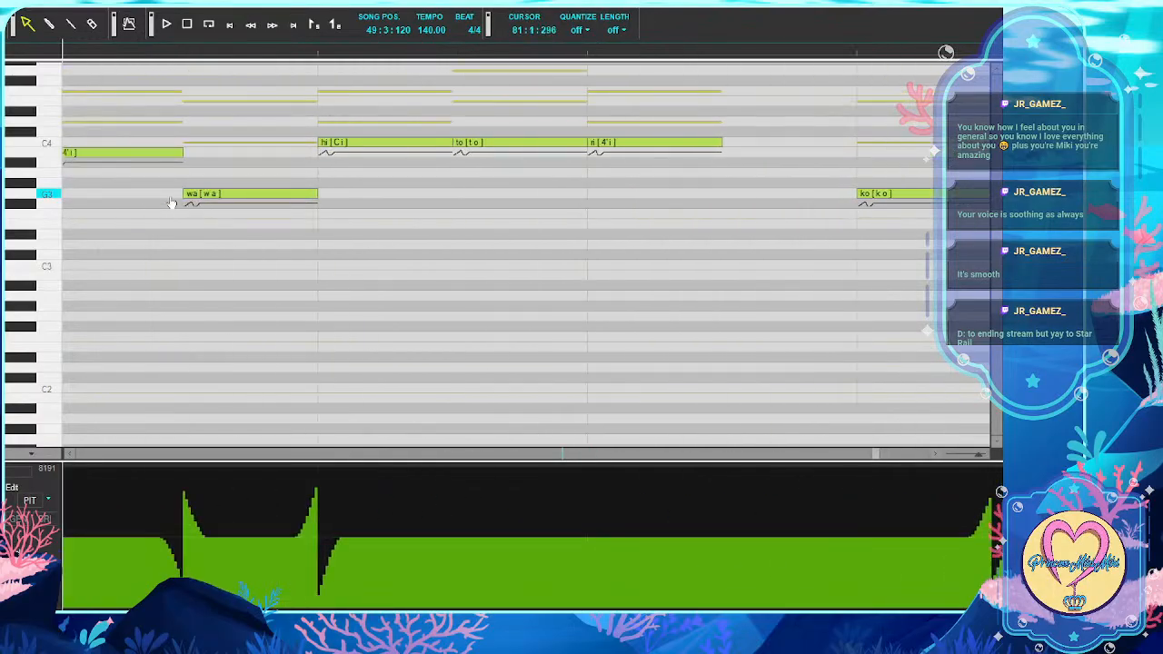
pyautogui.hscroll(-8, 171, 203)
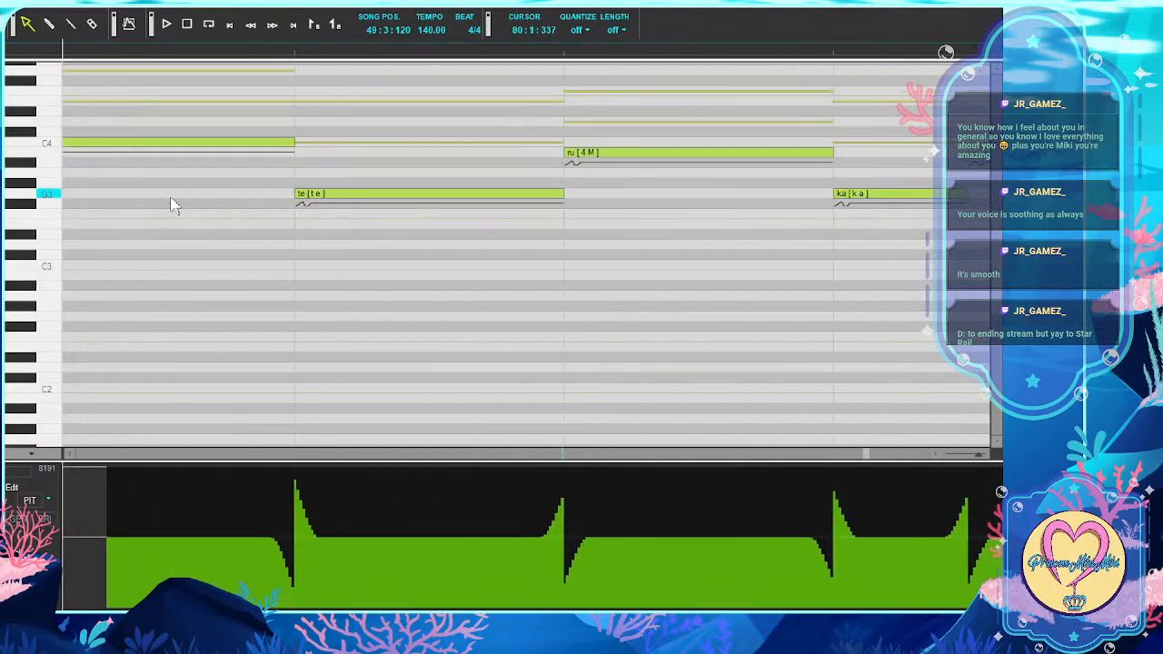
pyautogui.hscroll(-8, 170, 205)
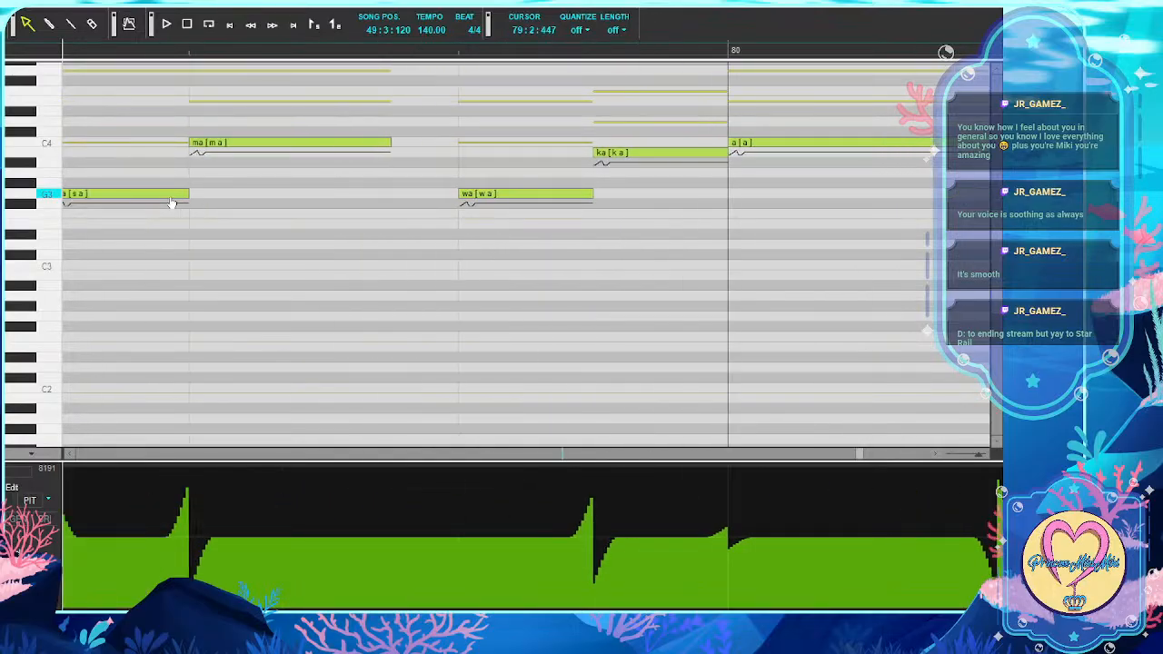
pyautogui.hscroll(-8, 169, 205)
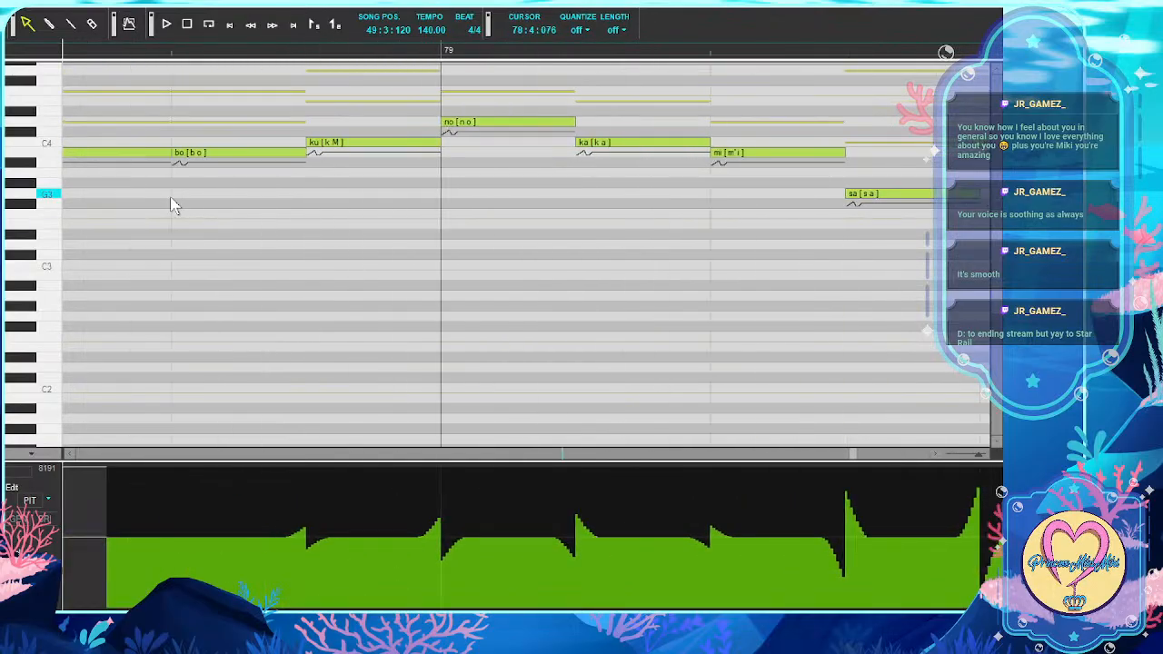
pyautogui.hscroll(-8, 172, 203)
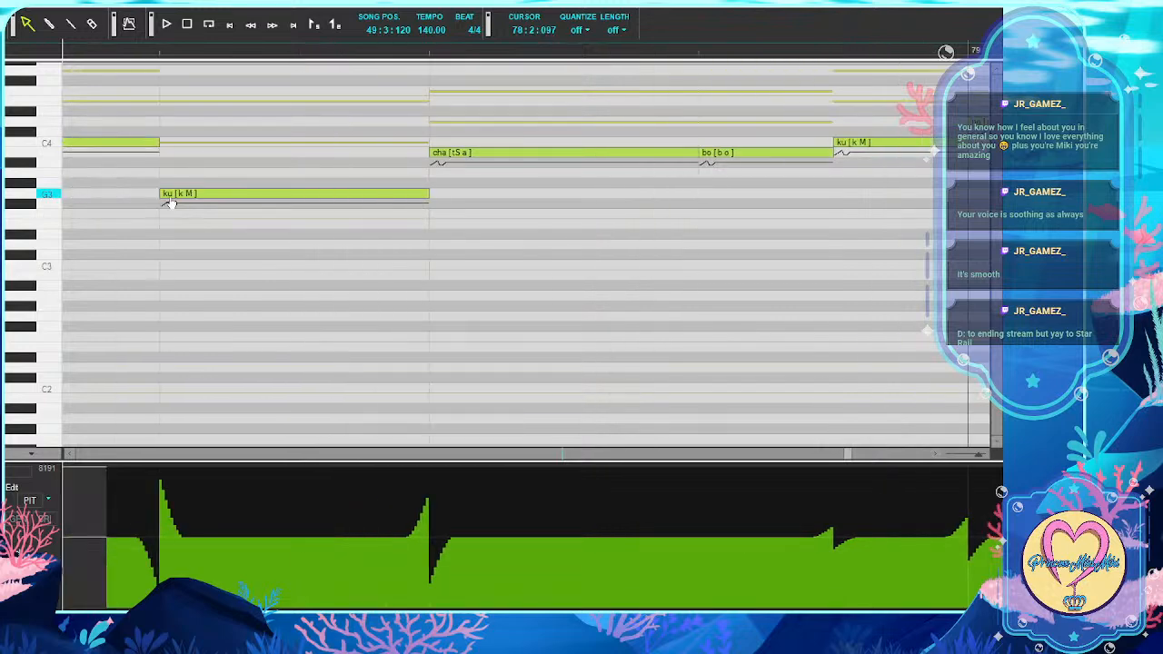
pyautogui.hscroll(-8, 169, 206)
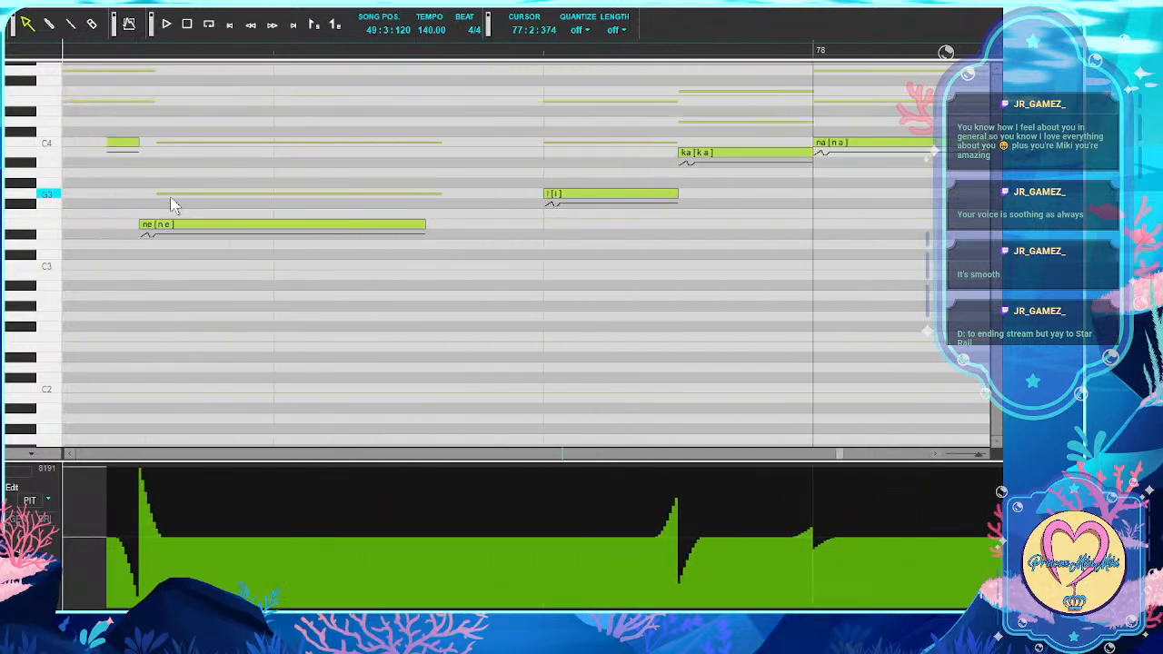
pyautogui.hscroll(-8, 170, 197)
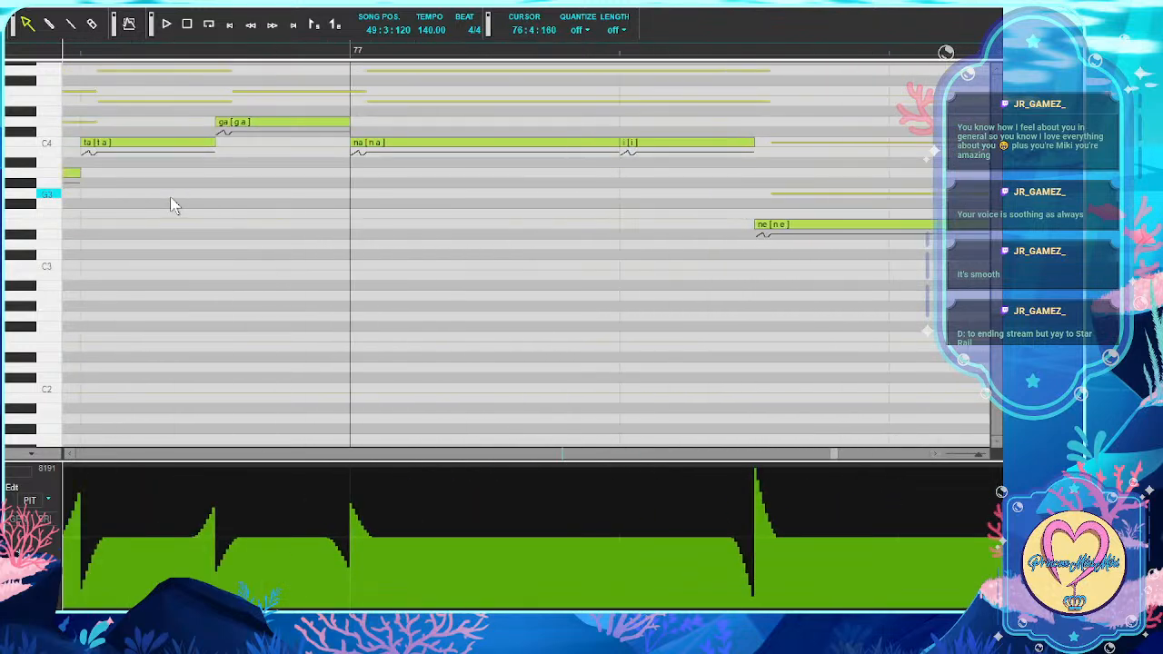
pyautogui.hscroll(-2, 172, 201)
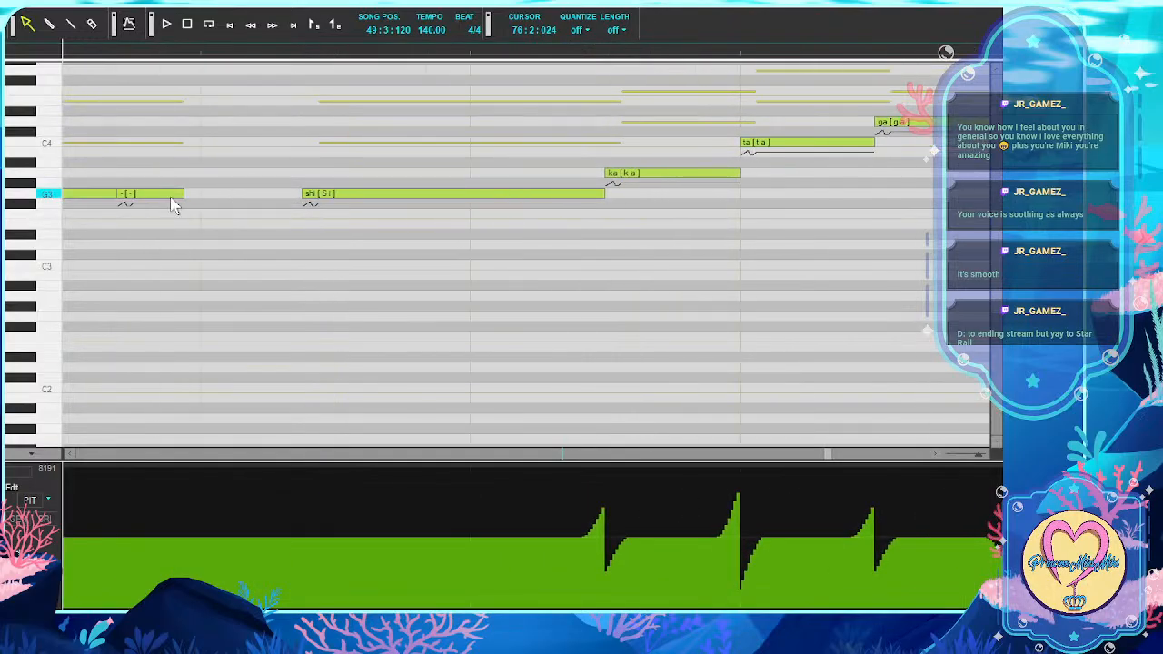
pyautogui.hscroll(-8, 310, 277)
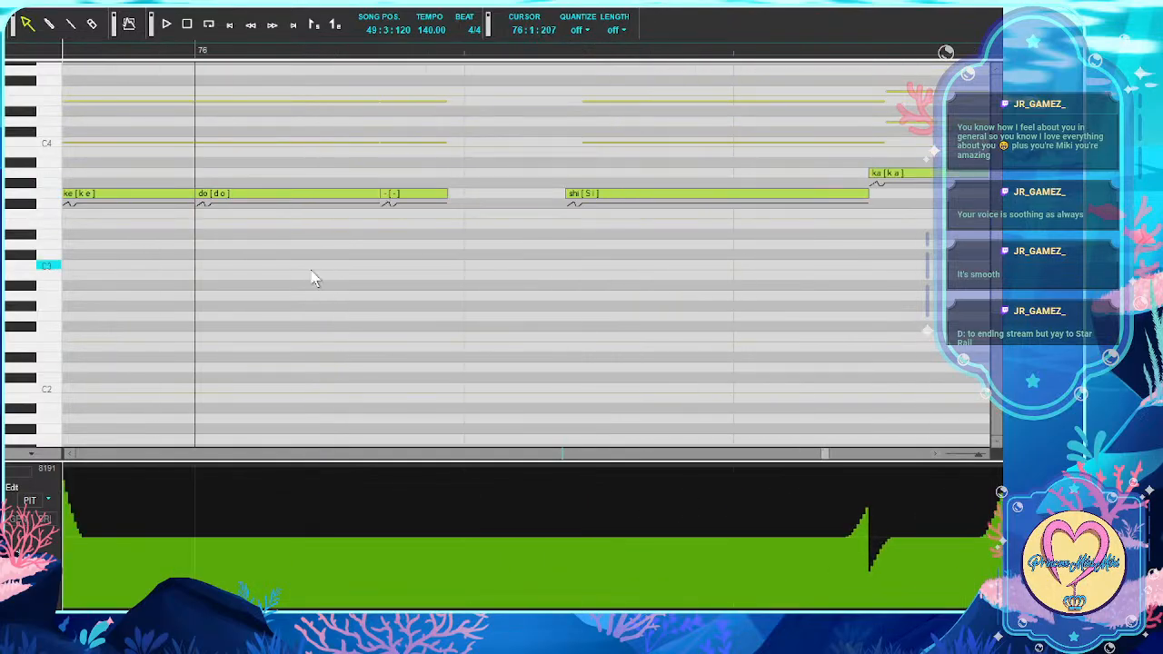
pyautogui.hscroll(-4, 310, 277)
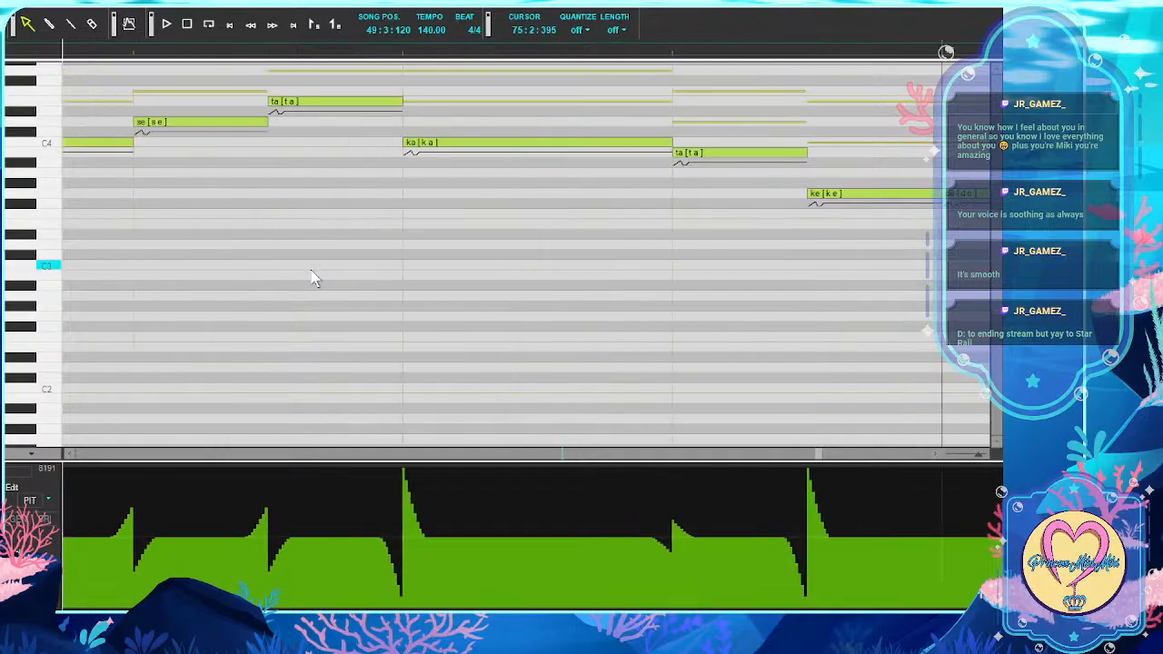
pyautogui.scroll(4, 310, 277)
pyautogui.hscroll(-8, 311, 277)
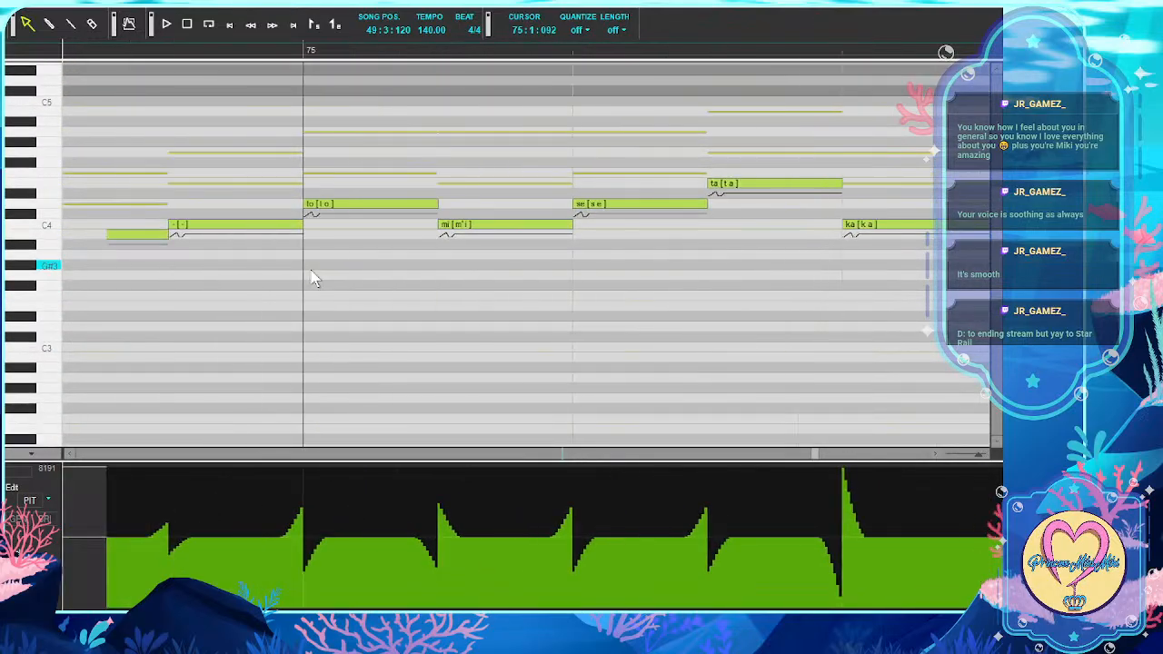
pyautogui.hscroll(-8, 310, 277)
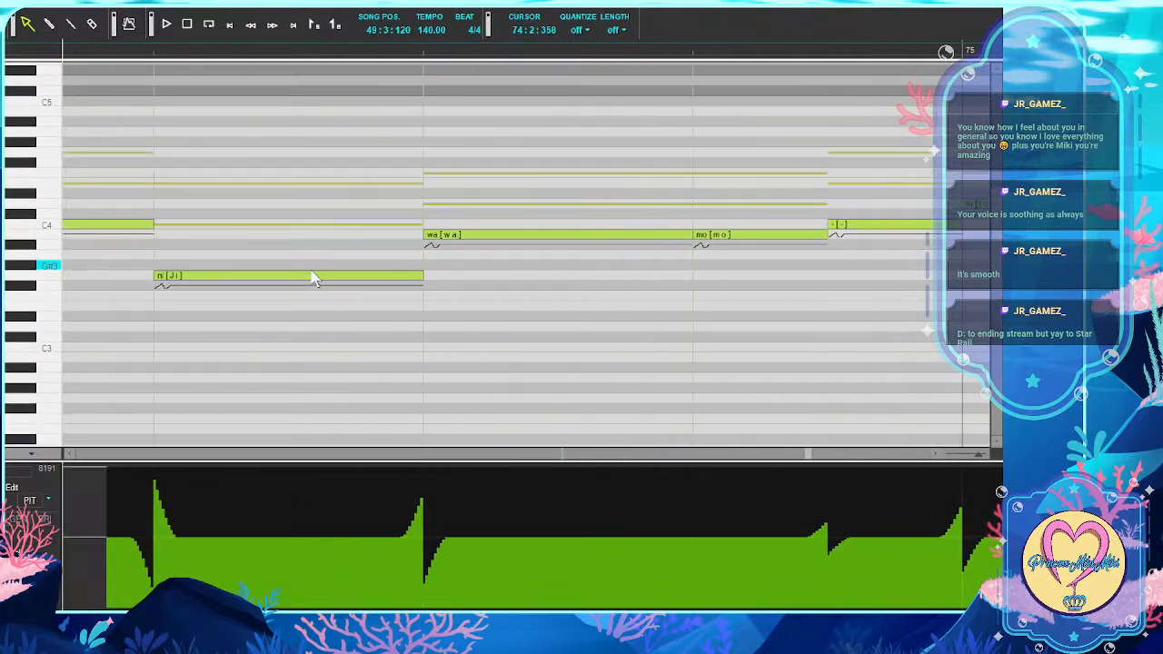
pyautogui.hscroll(-8, 311, 277)
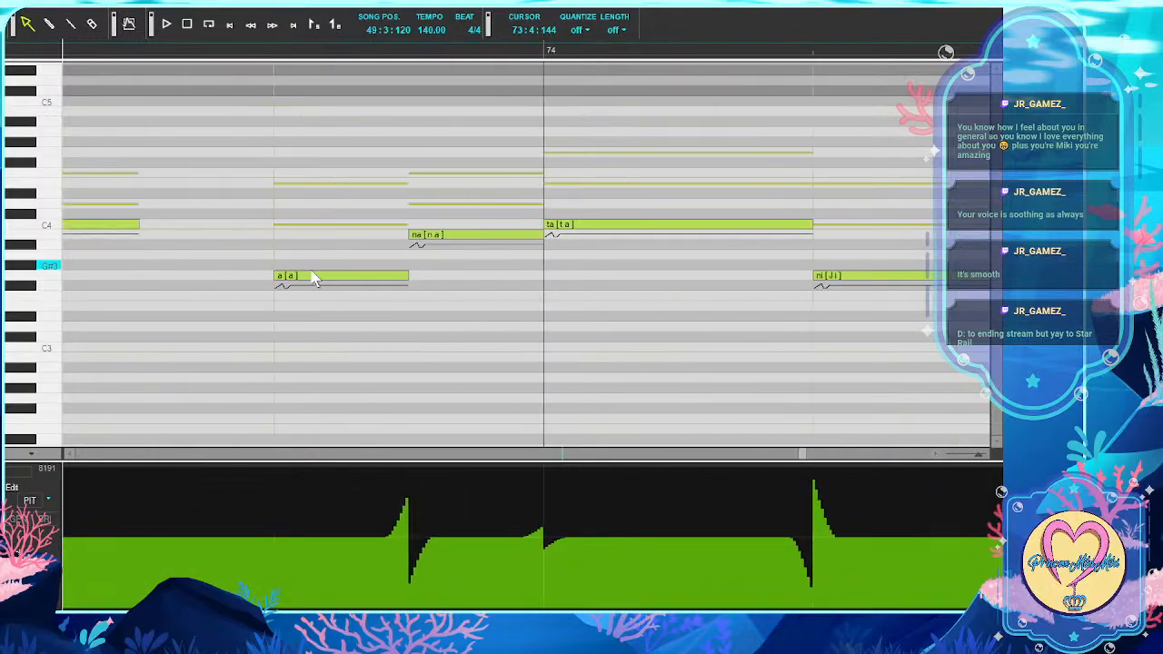
pyautogui.hscroll(-8, 311, 277)
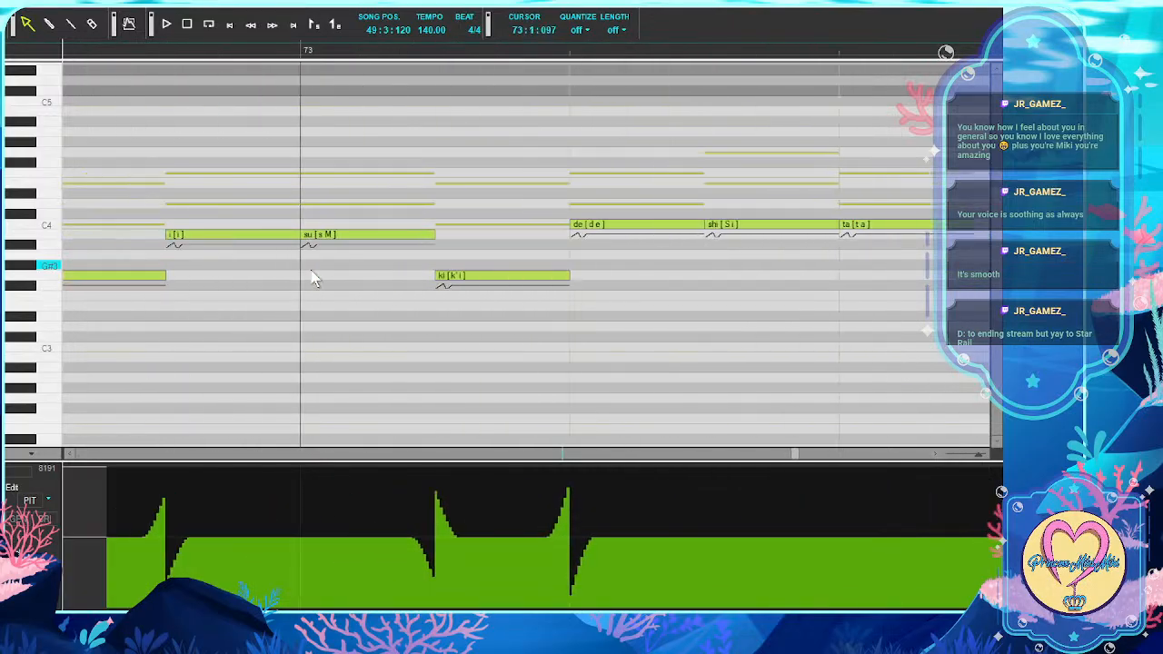
pyautogui.hscroll(-8, 310, 277)
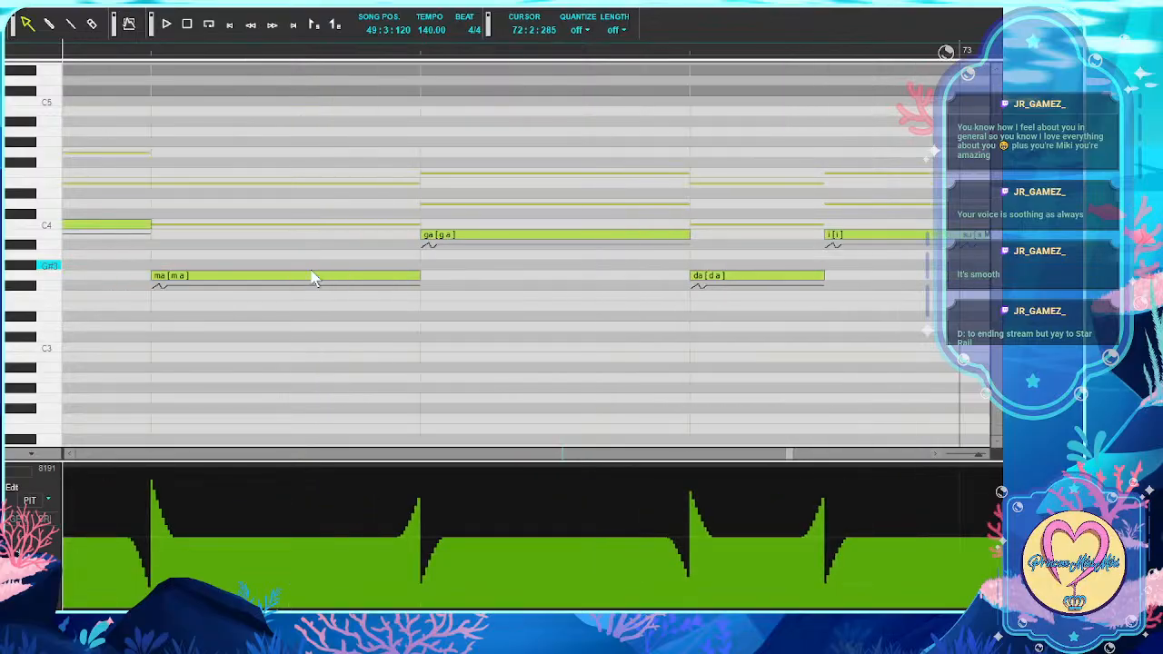
pyautogui.hscroll(-8, 311, 277)
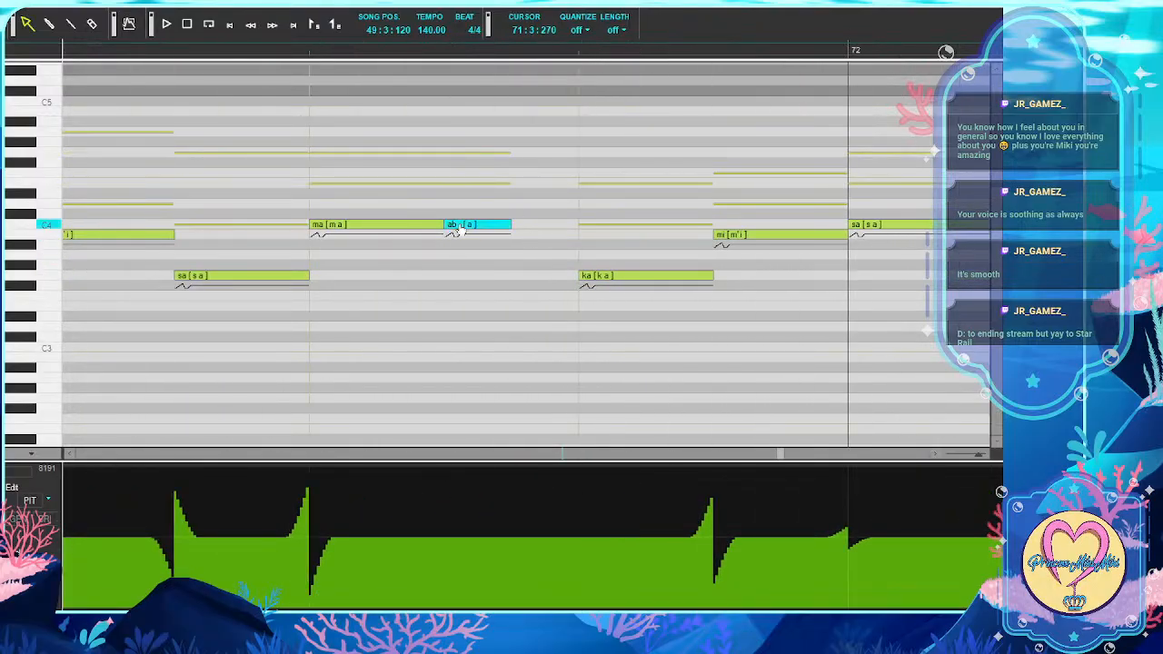
# Change the lyric of the short note right after "ma" in beat 3 of measure 71 to "-"
pyautogui.doubleClick(457, 228)
pyautogui.press('Right')
pyautogui.press('BackSpace')
pyautogui.press('BackSpace')
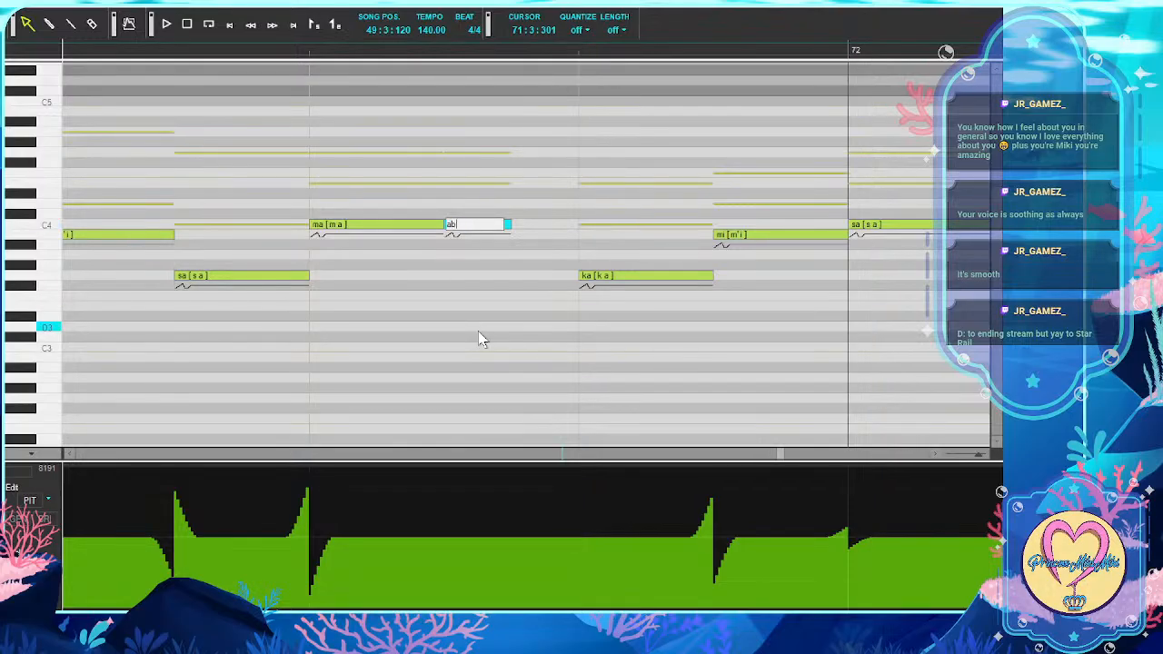
pyautogui.write('-')
pyautogui.press('Return')
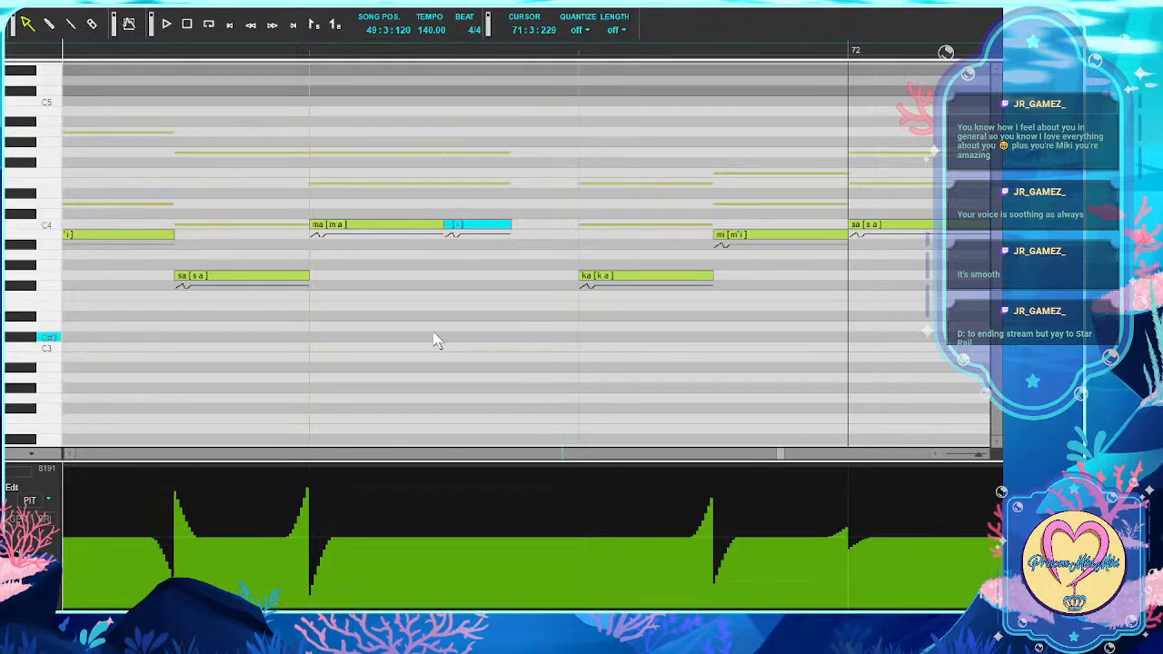
# Review the note lyrics and phonemes from measure 71 back to measure 62 for wrongly entered syllables
pyautogui.hscroll(-7, 421, 339)
pyautogui.hscroll(-20, 420, 339)
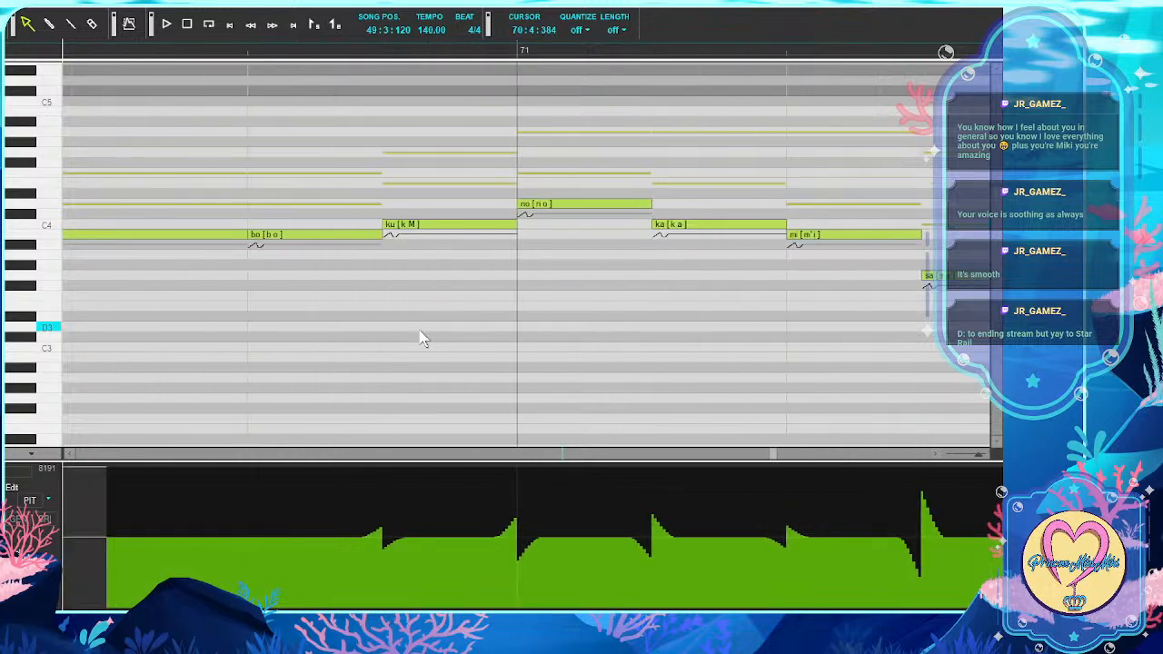
pyautogui.hscroll(-20, 420, 339)
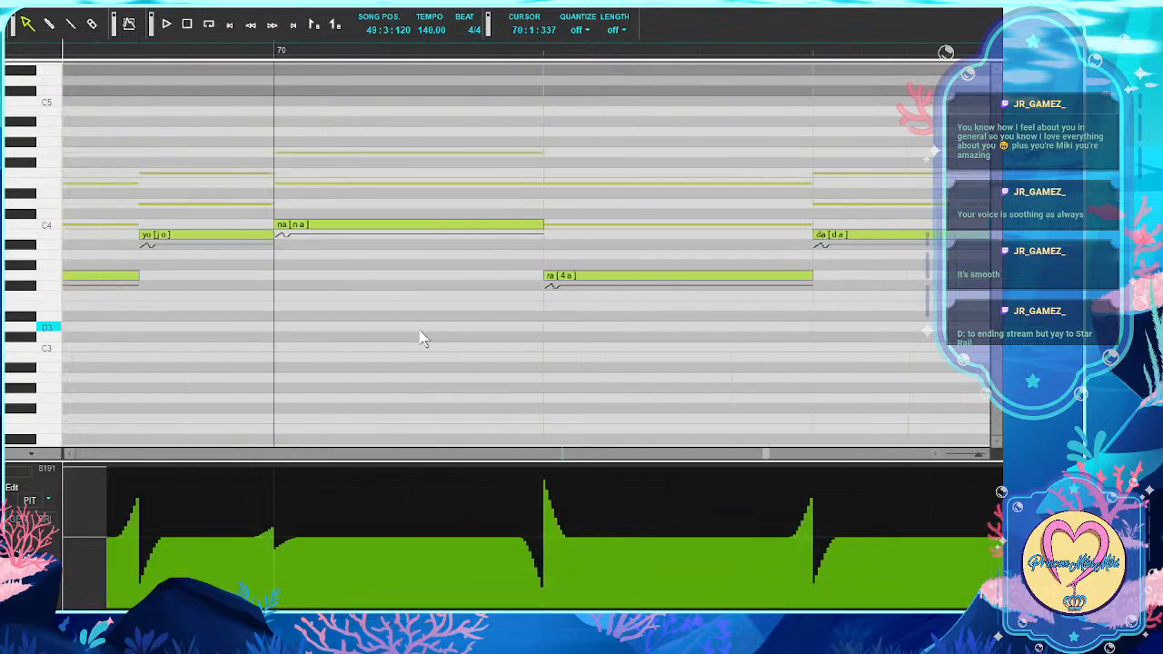
pyautogui.hscroll(-20, 421, 339)
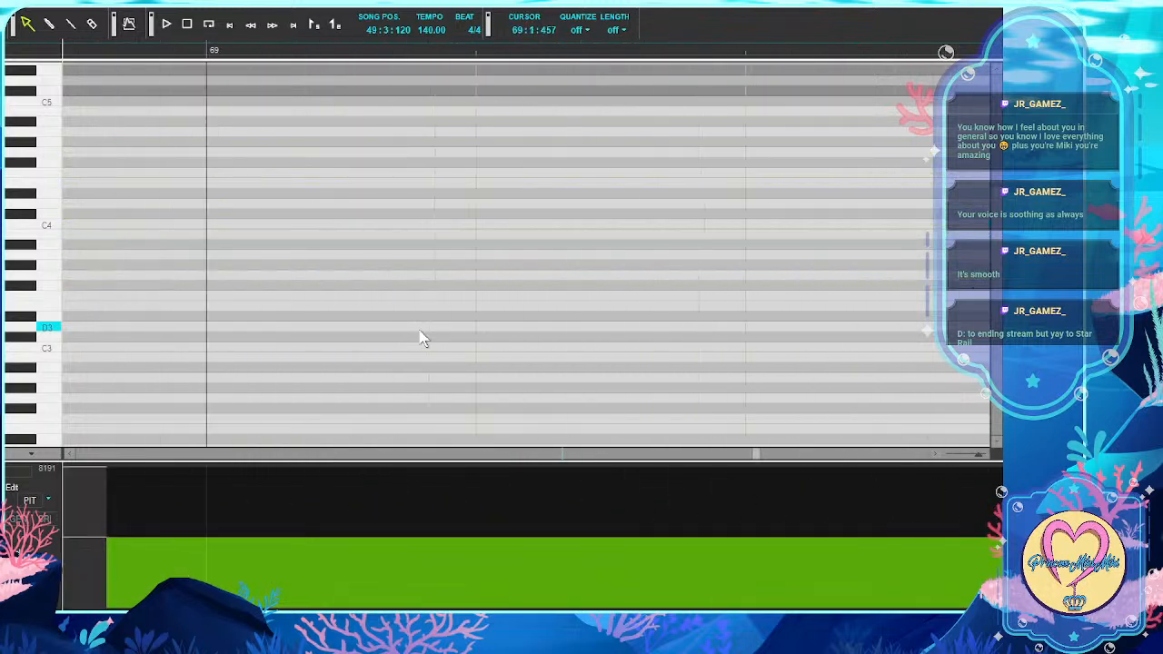
pyautogui.hscroll(-20, 421, 339)
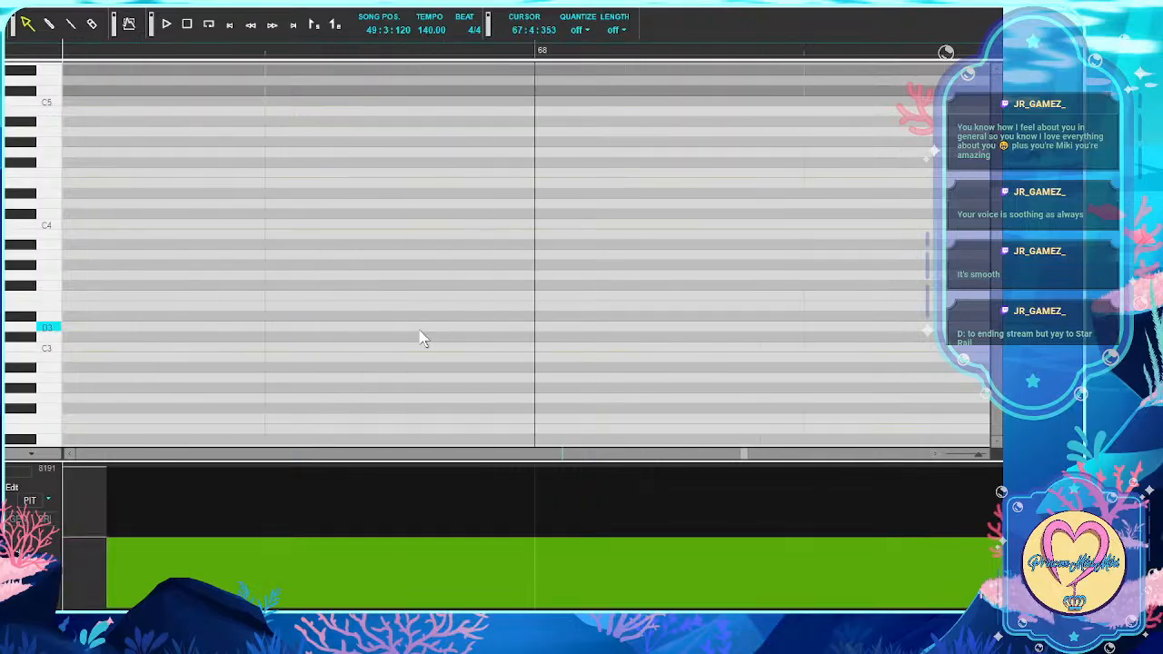
pyautogui.hscroll(-6, 421, 338)
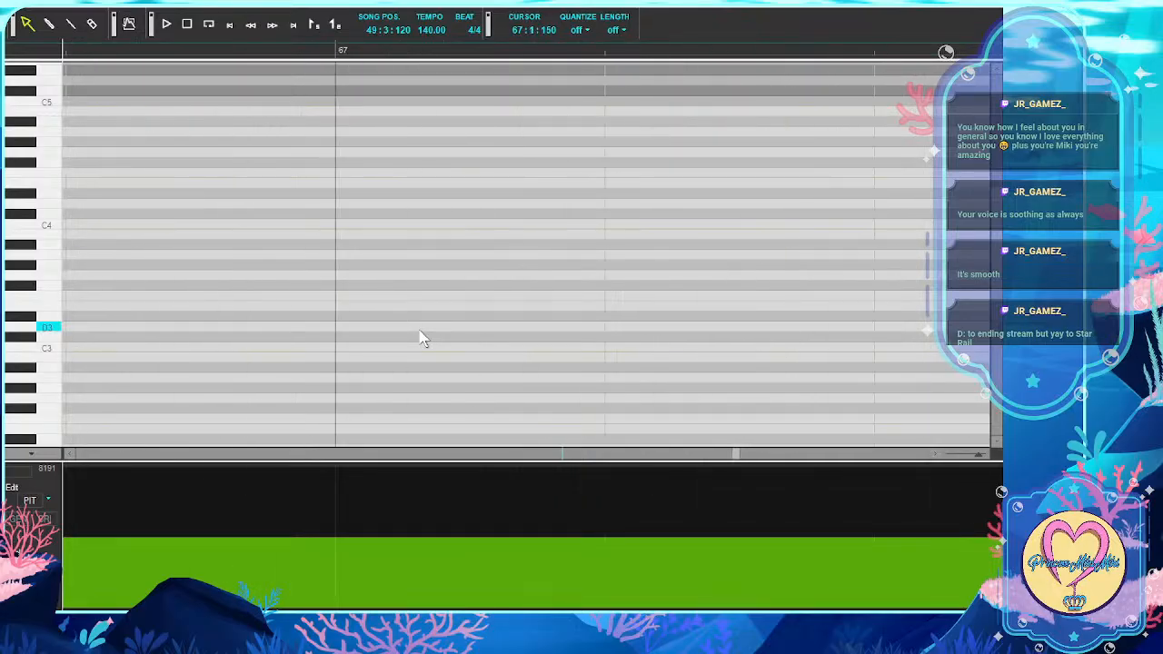
pyautogui.hscroll(-20, 421, 339)
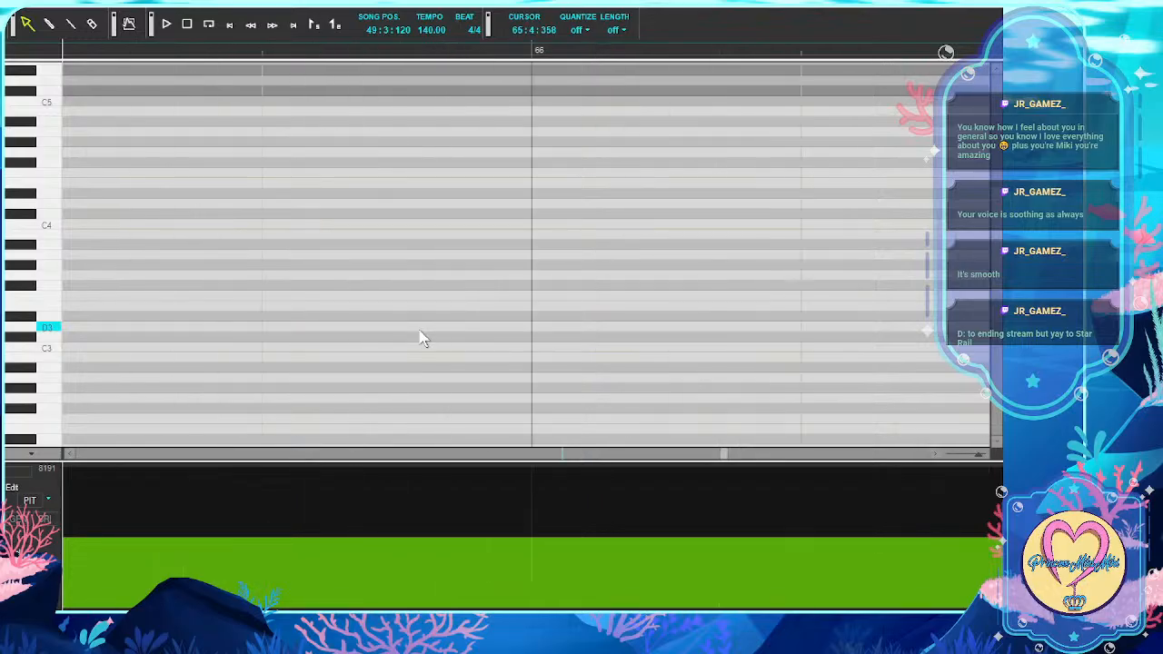
pyautogui.hscroll(-20, 421, 339)
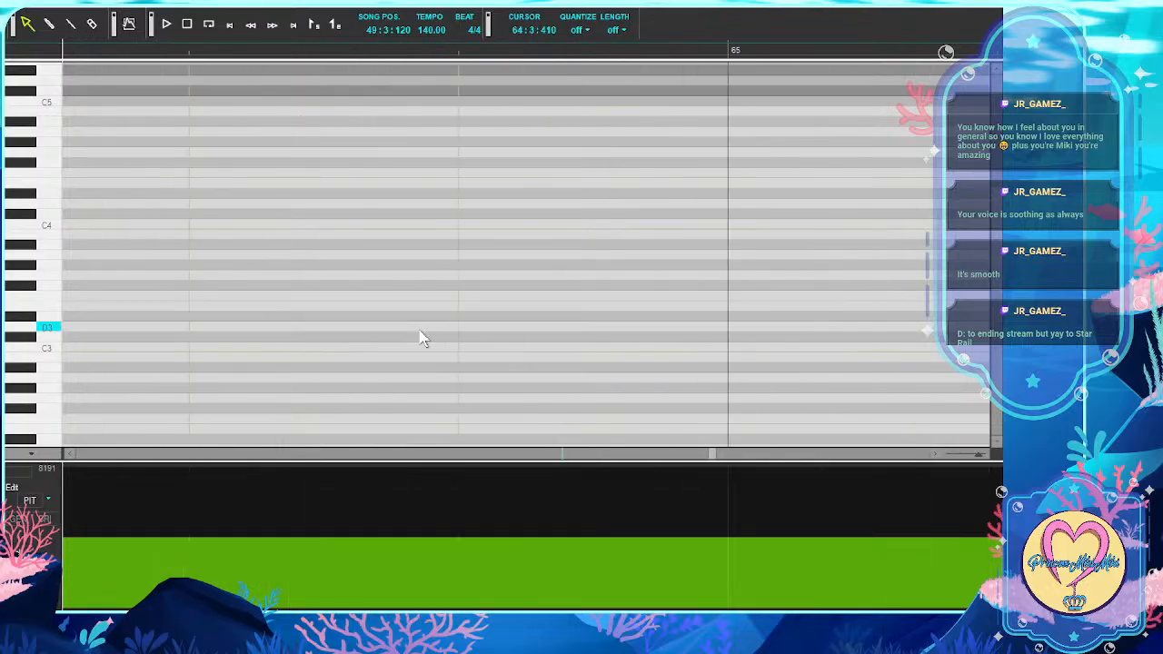
pyautogui.hscroll(-20, 420, 339)
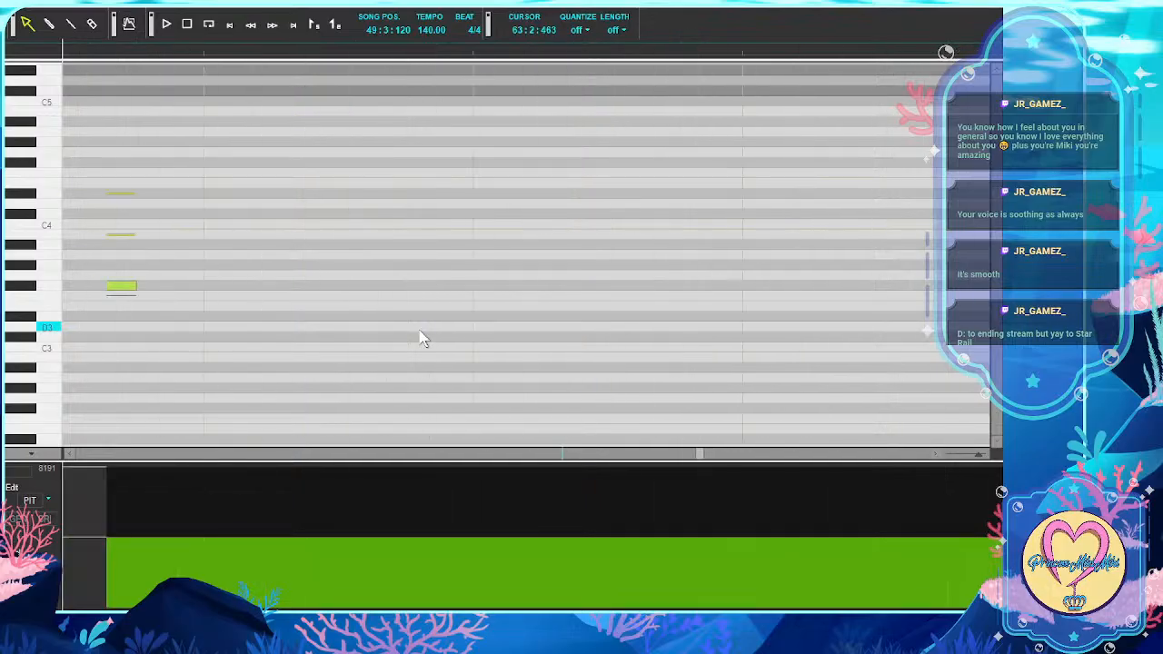
pyautogui.hscroll(-8, 420, 339)
pyautogui.hscroll(-20, 421, 339)
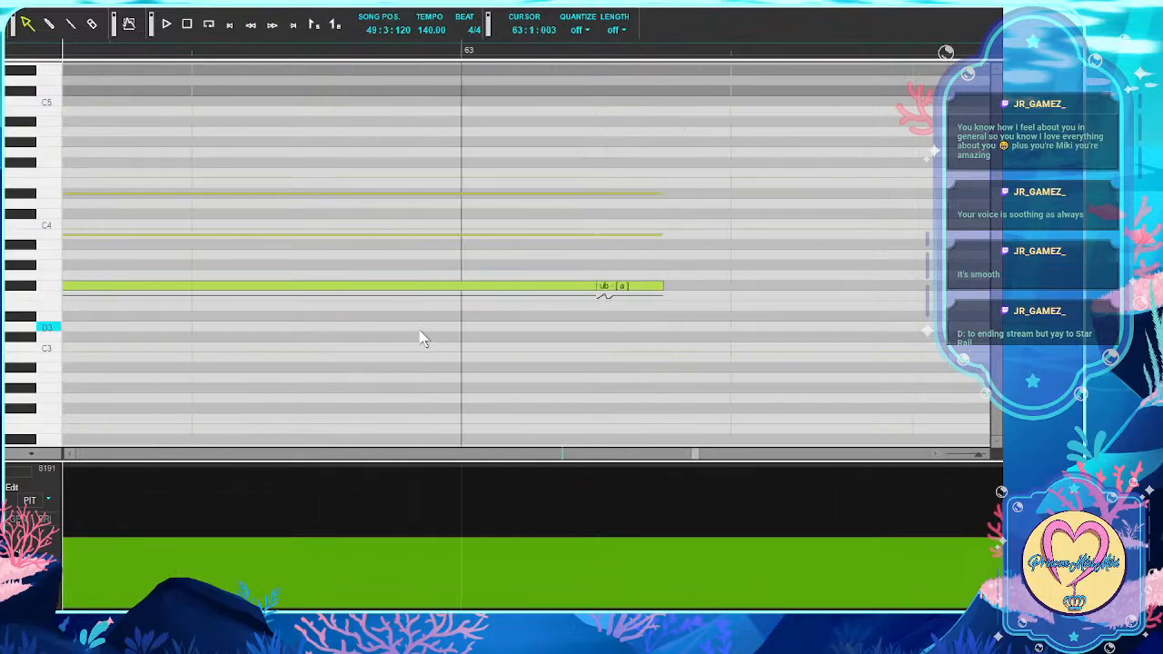
pyautogui.hscroll(-9, 420, 339)
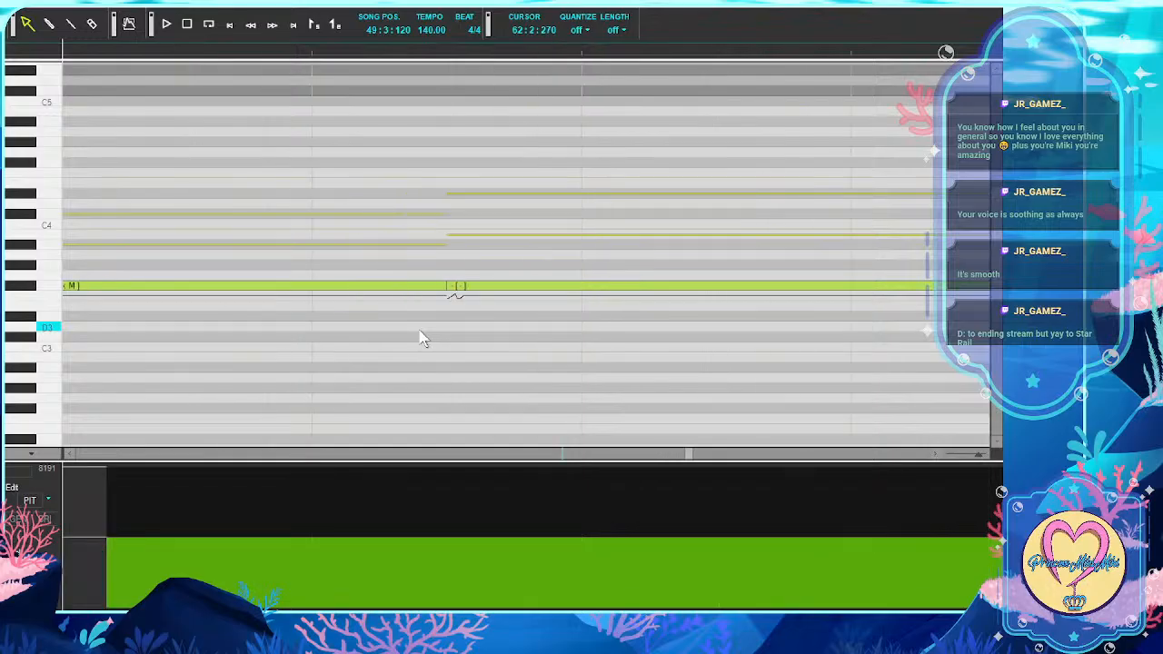
pyautogui.hscroll(18, 420, 337)
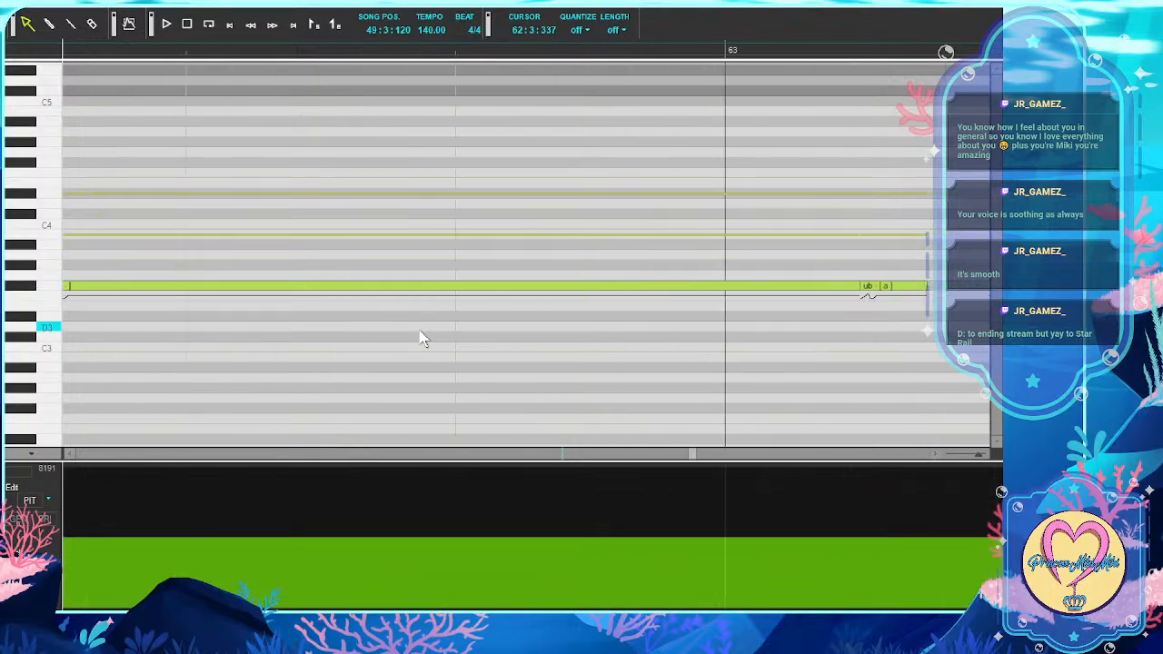
pyautogui.doubleClick(773, 287)
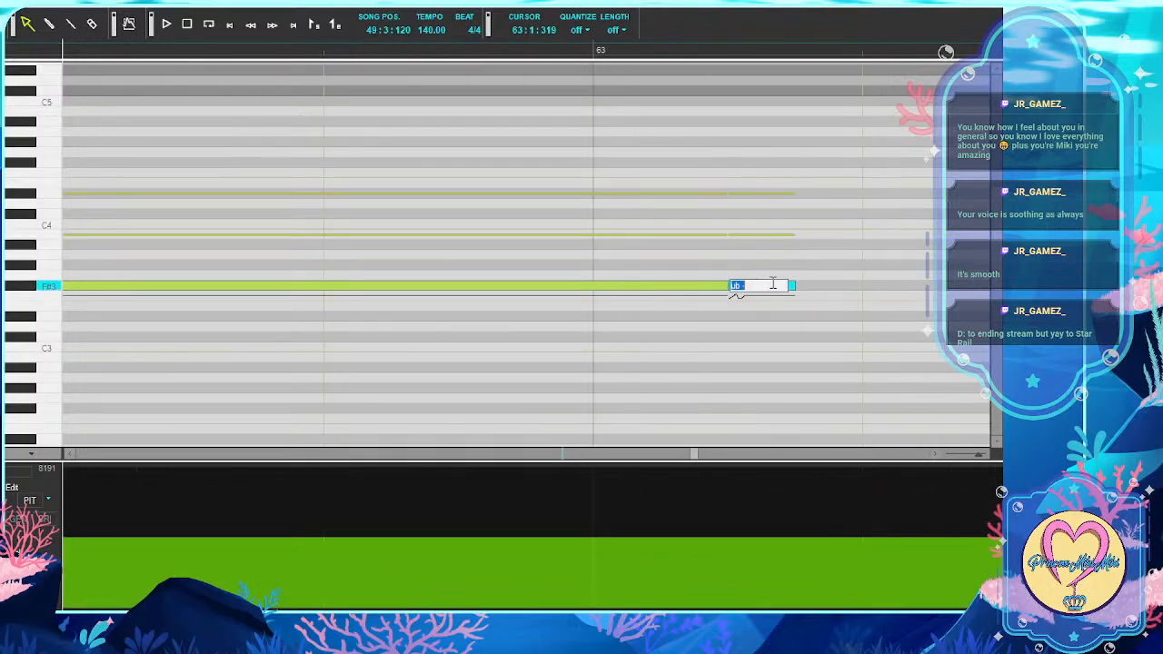
pyautogui.write('u')
pyautogui.press('Return')
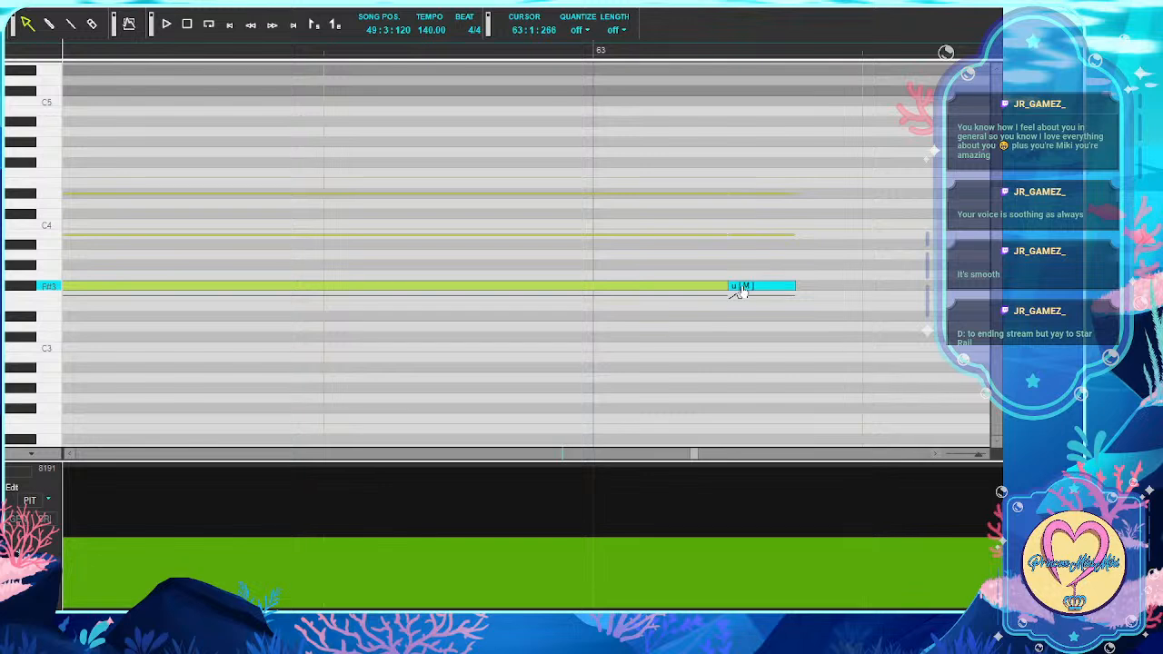
# Change the lyric of the short F#3 note at the end of the held phrase in beat 1 of measure 63 to "-"
pyautogui.doubleClick(741, 287)
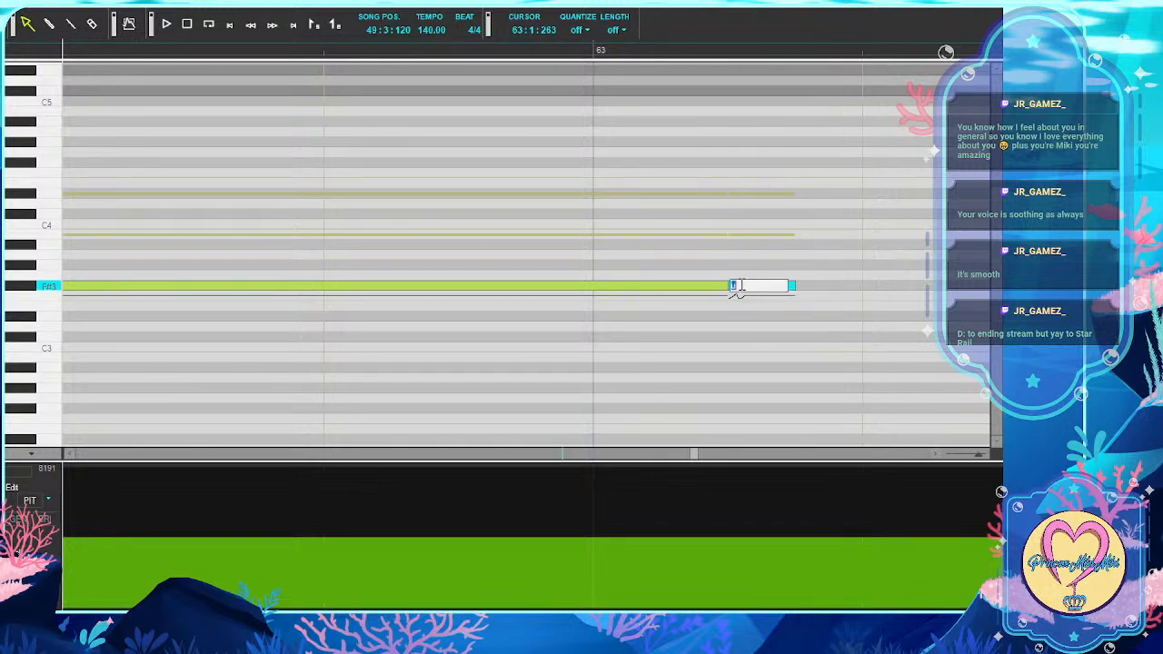
pyautogui.write('-')
pyautogui.press('Return')
# Review the note lyrics and phonemes from measure 63 back to measure 55 for wrongly entered syllables
pyautogui.hscroll(-10, 638, 377)
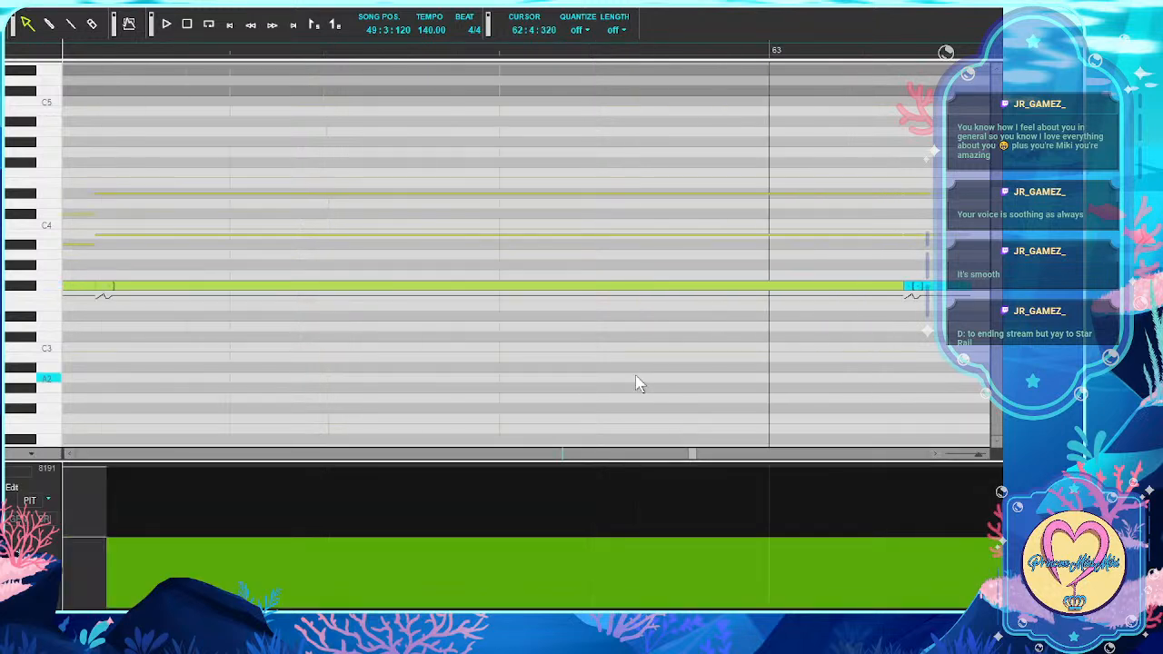
pyautogui.hscroll(-10, 637, 382)
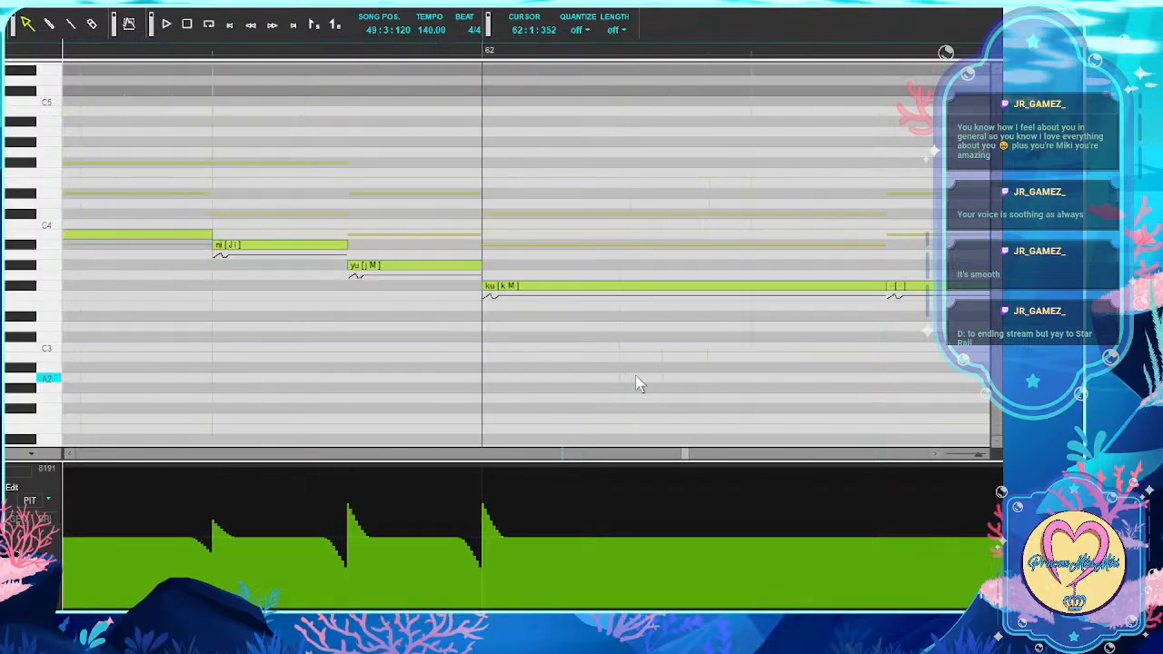
pyautogui.hscroll(-10, 638, 382)
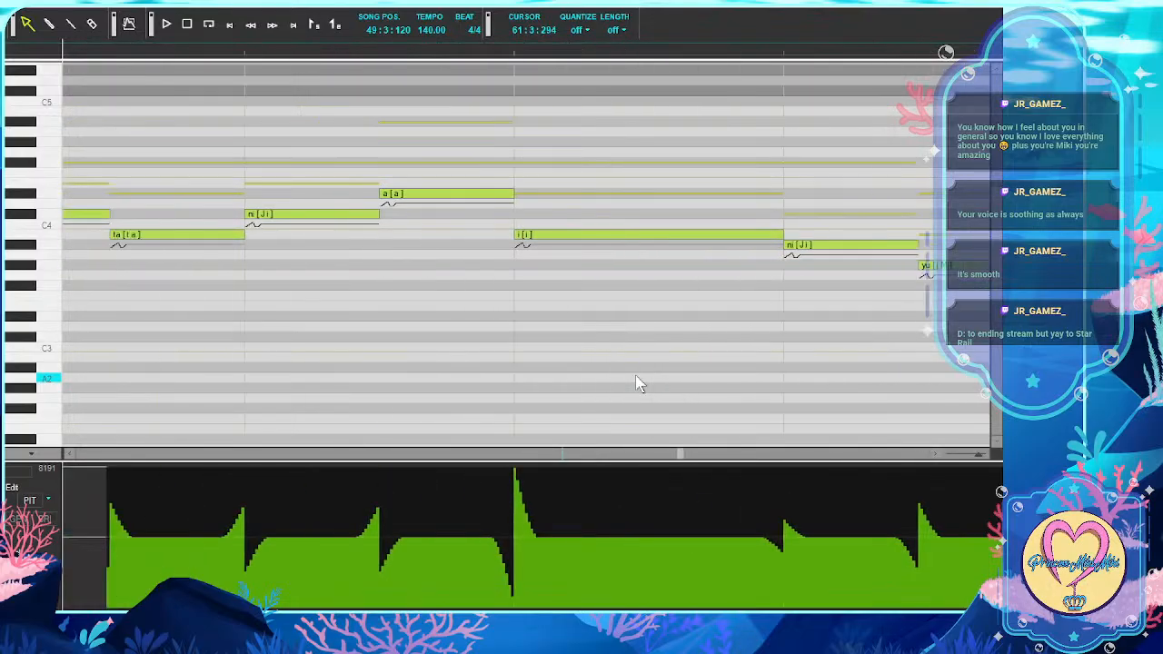
pyautogui.hscroll(-10, 638, 381)
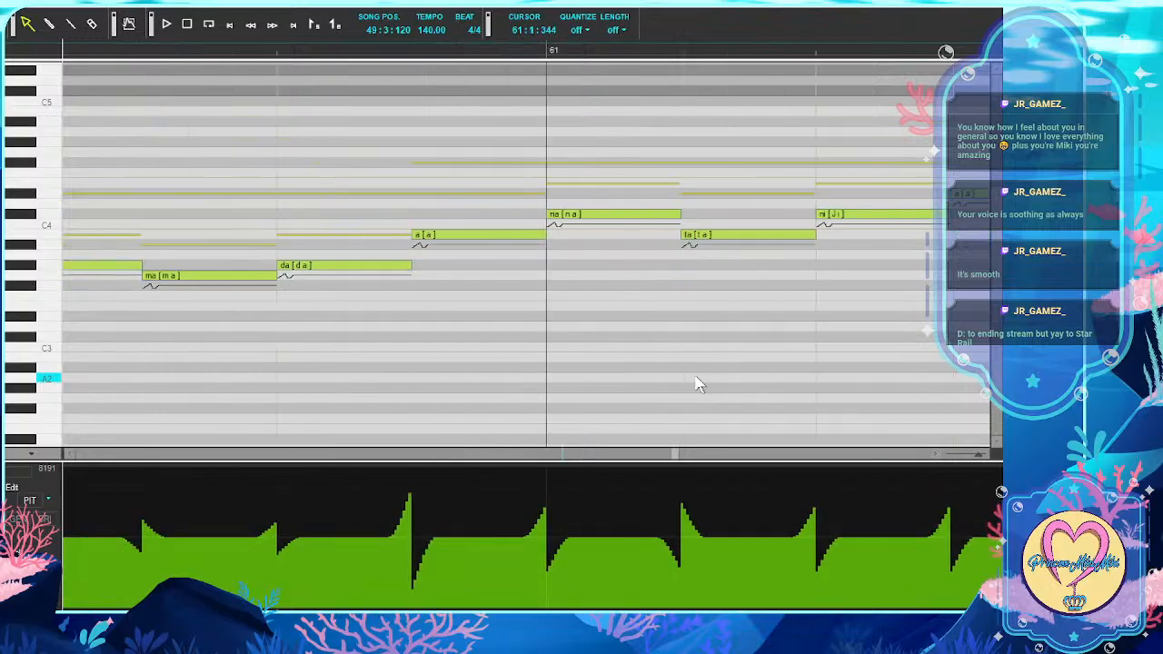
pyautogui.hscroll(-8, 695, 384)
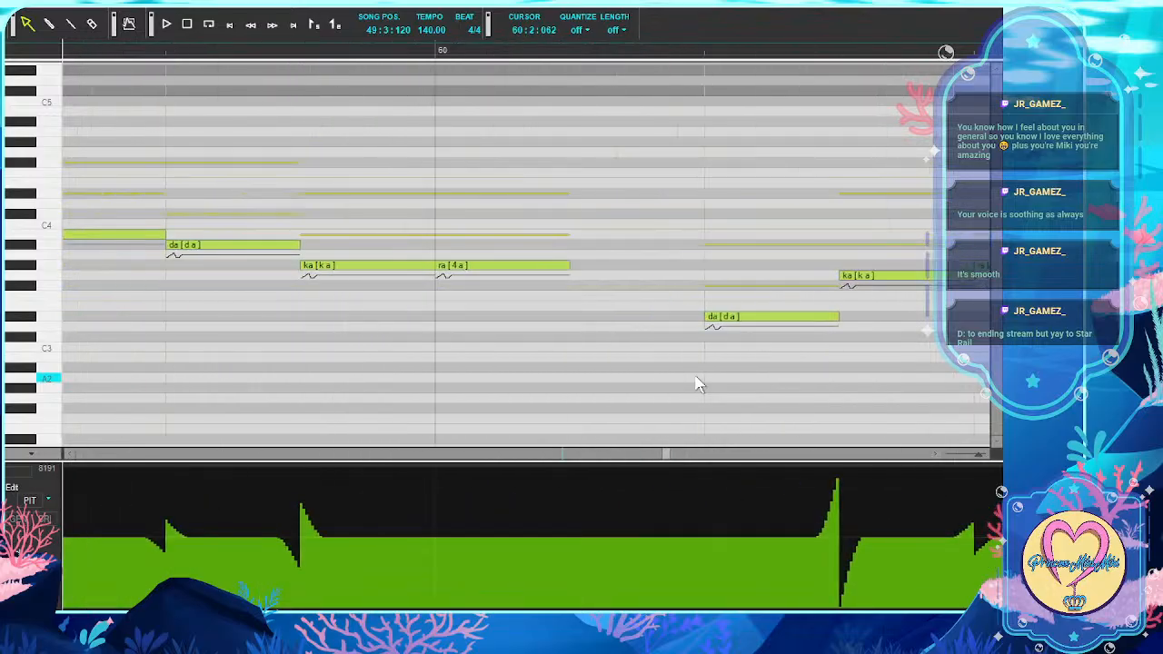
pyautogui.hscroll(-10, 696, 384)
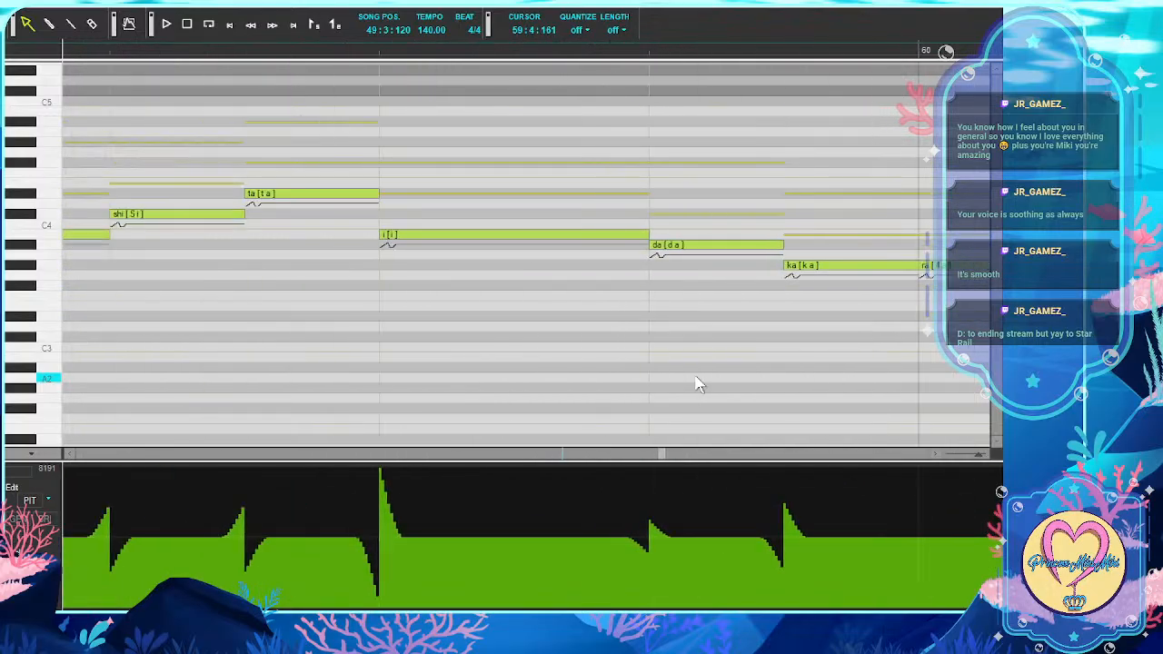
pyautogui.hscroll(-10, 696, 384)
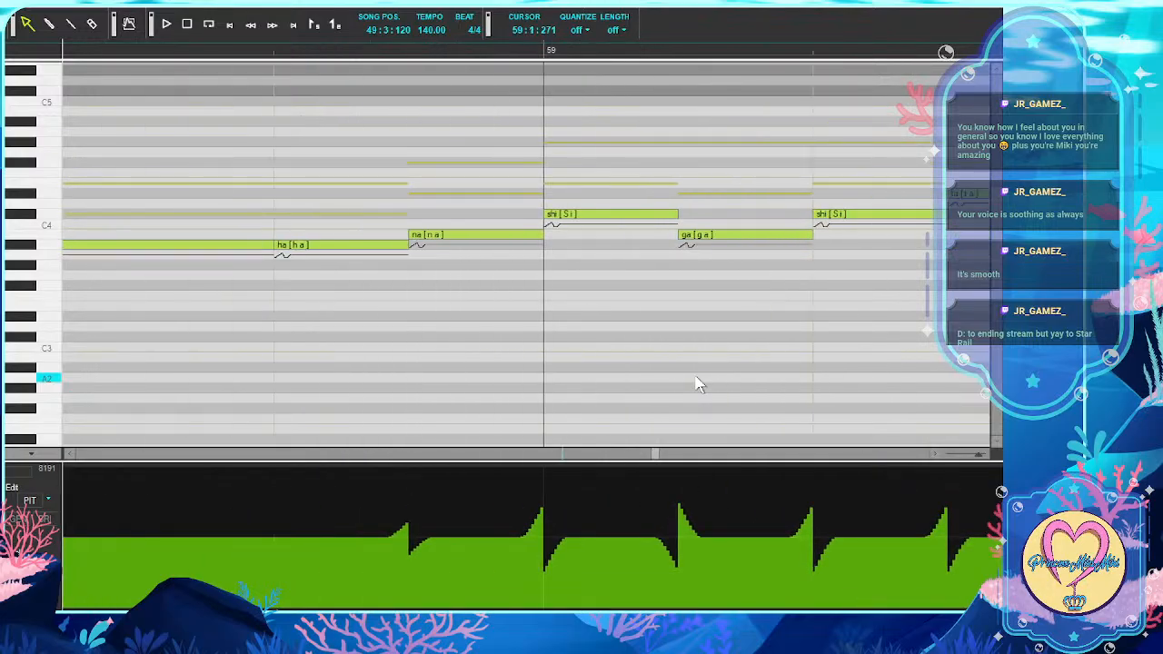
pyautogui.hscroll(-10, 696, 385)
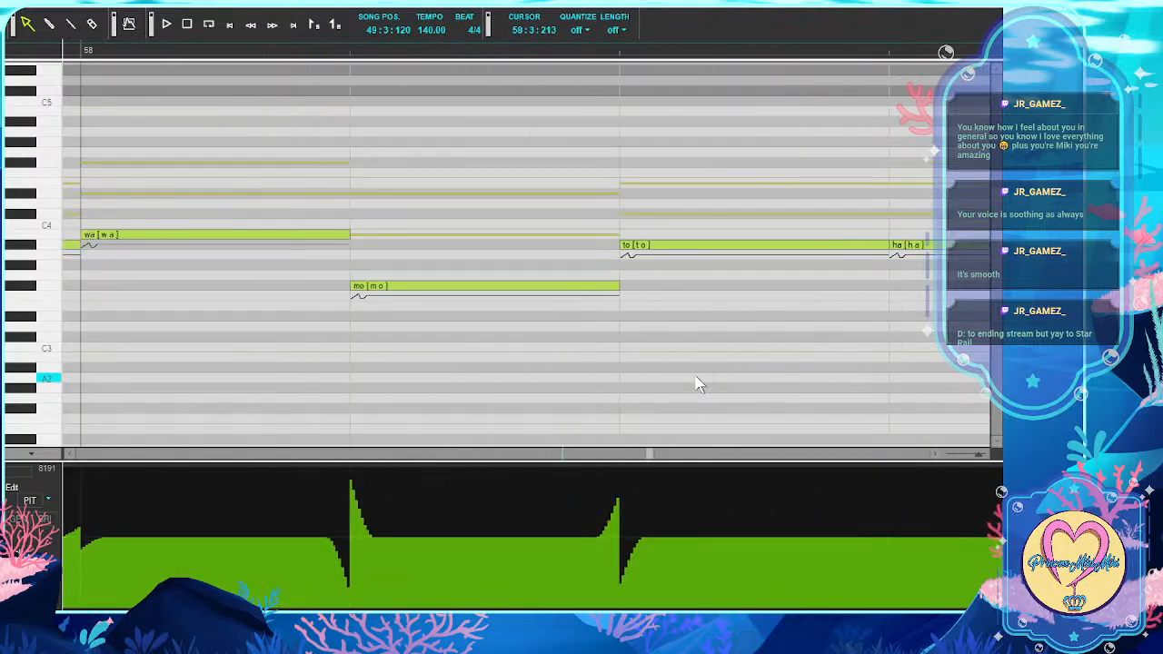
pyautogui.hscroll(-10, 696, 384)
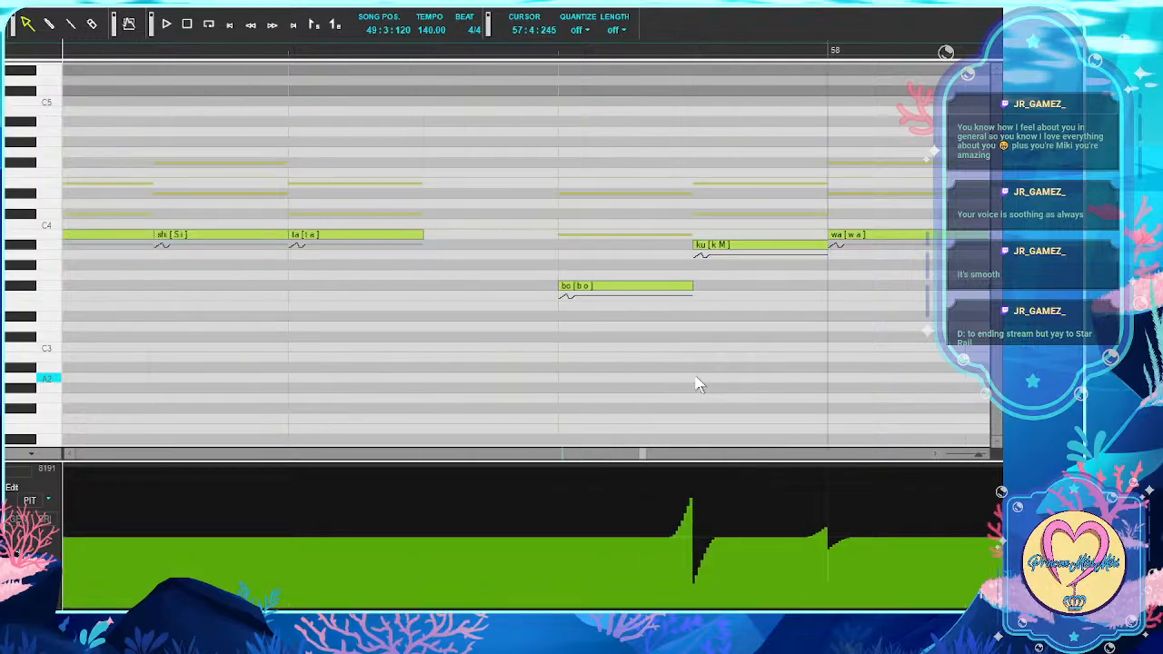
pyautogui.hscroll(-10, 696, 384)
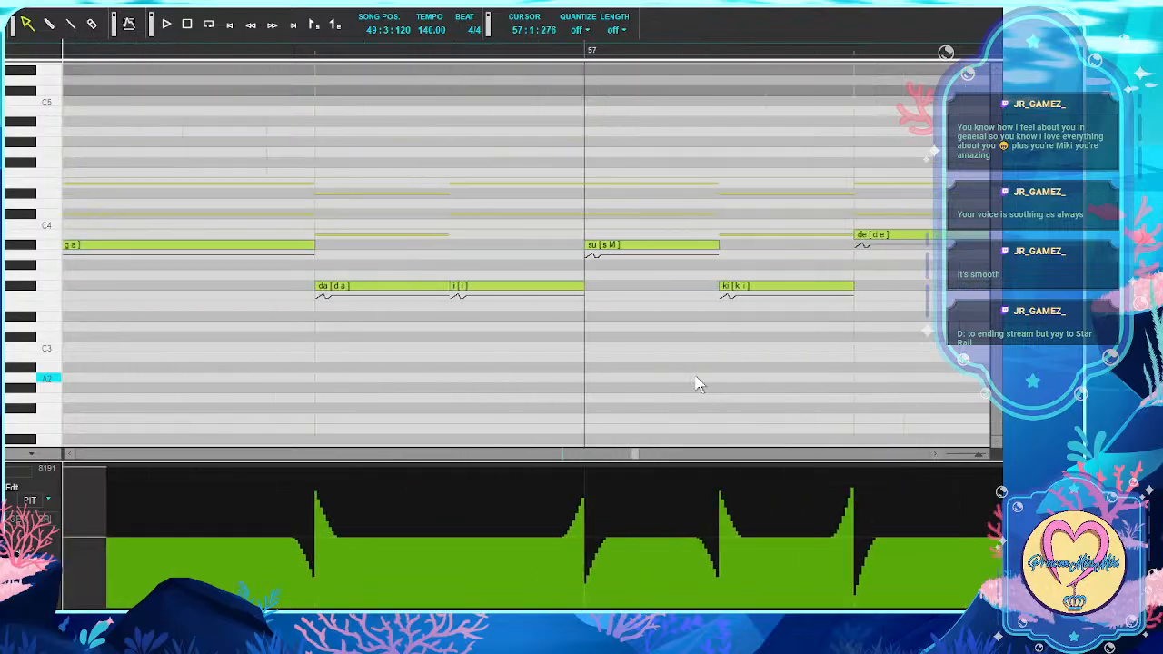
pyautogui.hscroll(-10, 696, 384)
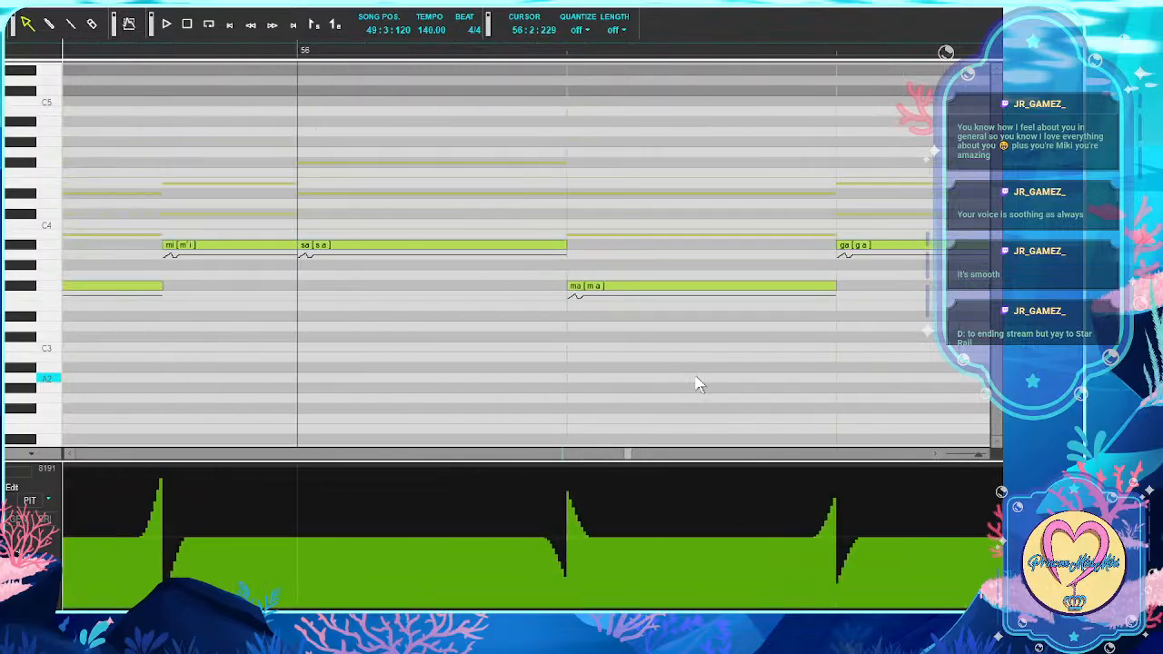
pyautogui.hscroll(-5, 695, 384)
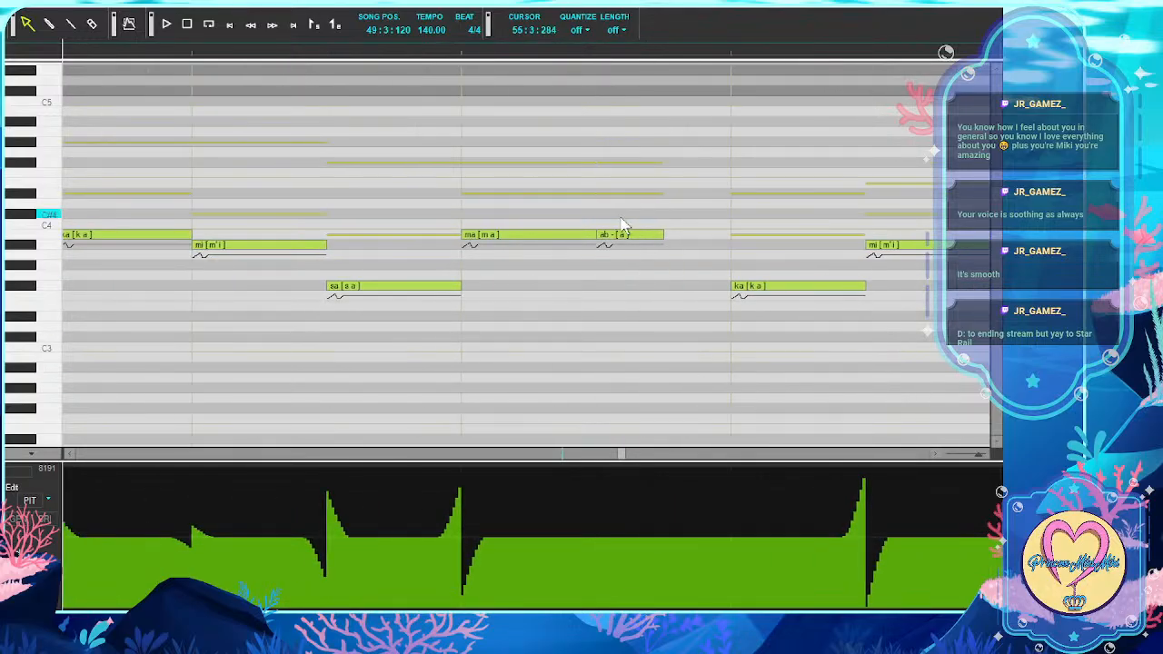
# Change the lyric of the short note right after "ma" in beat 3 of measure 55 to "-"
pyautogui.doubleClick(618, 235)
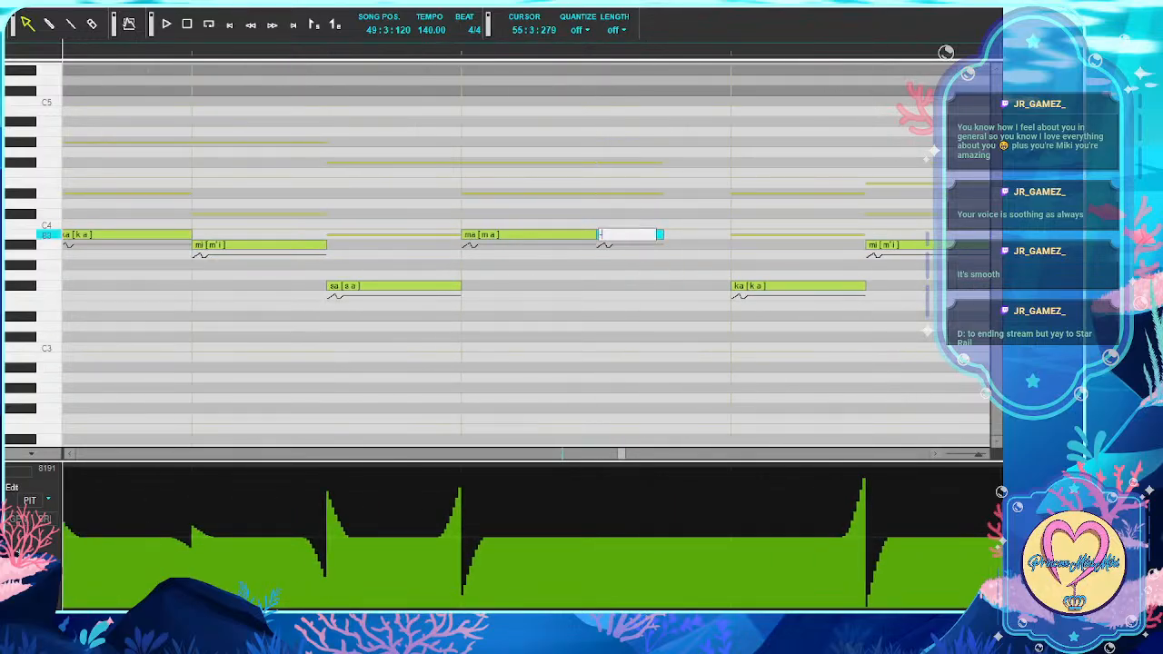
pyautogui.write('-')
pyautogui.press('Return')
# Review the note lyrics and phonemes from measure 55 back to the start of the phrase in measure 49
pyautogui.hscroll(-5, 585, 290)
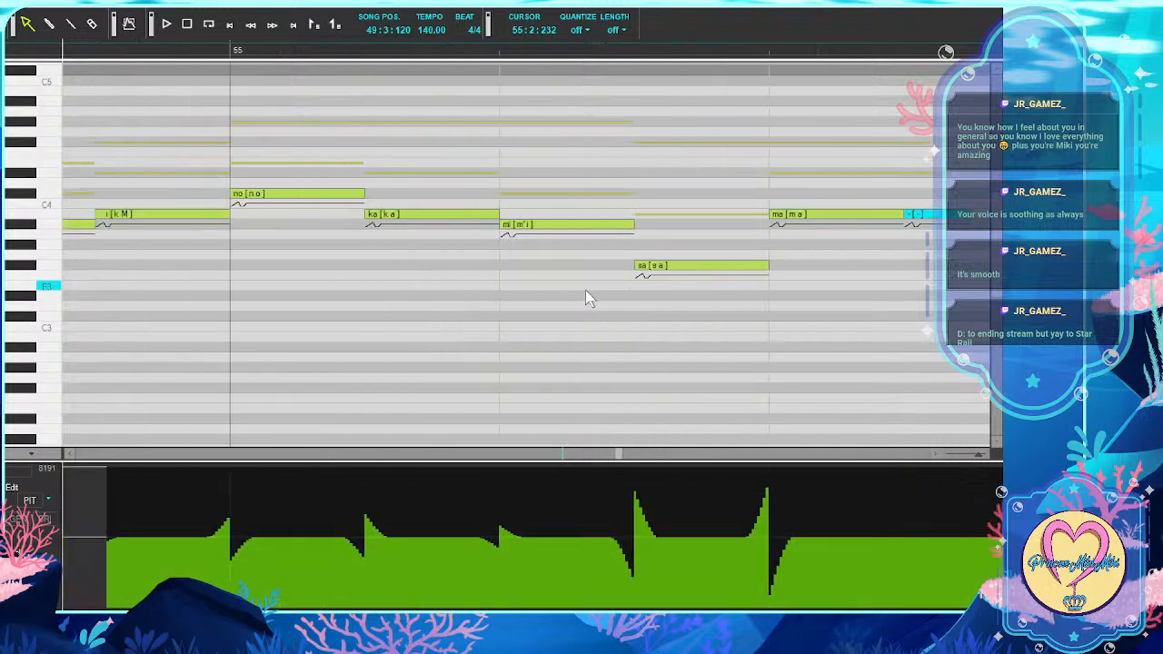
pyautogui.hscroll(-10, 585, 289)
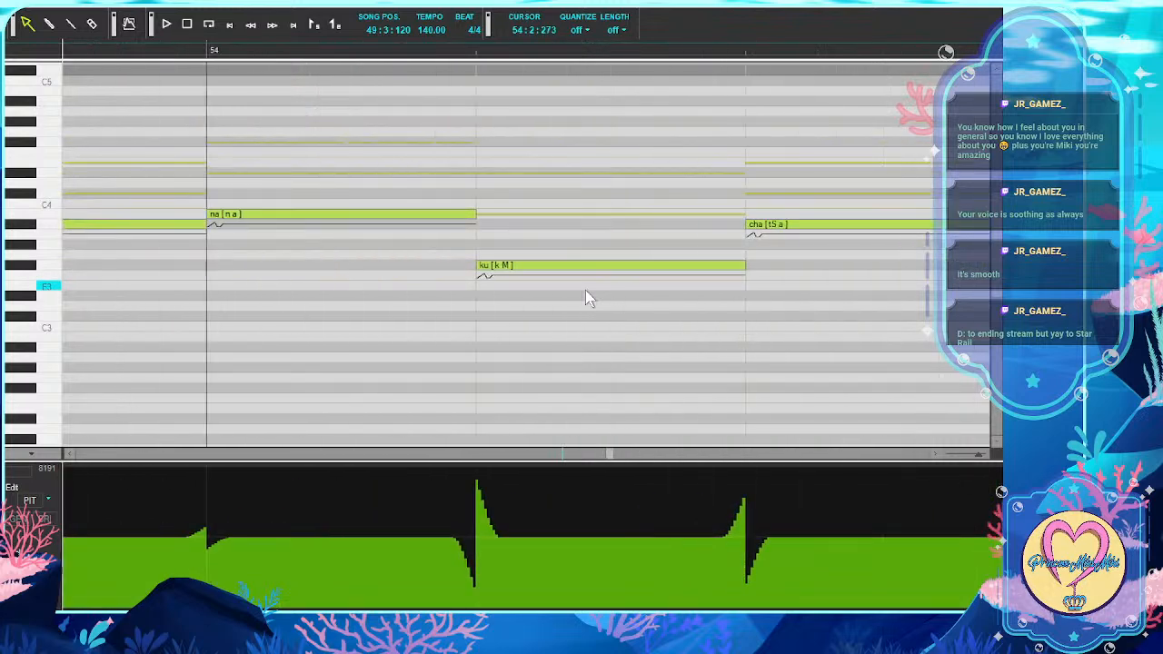
pyautogui.hscroll(-10, 585, 290)
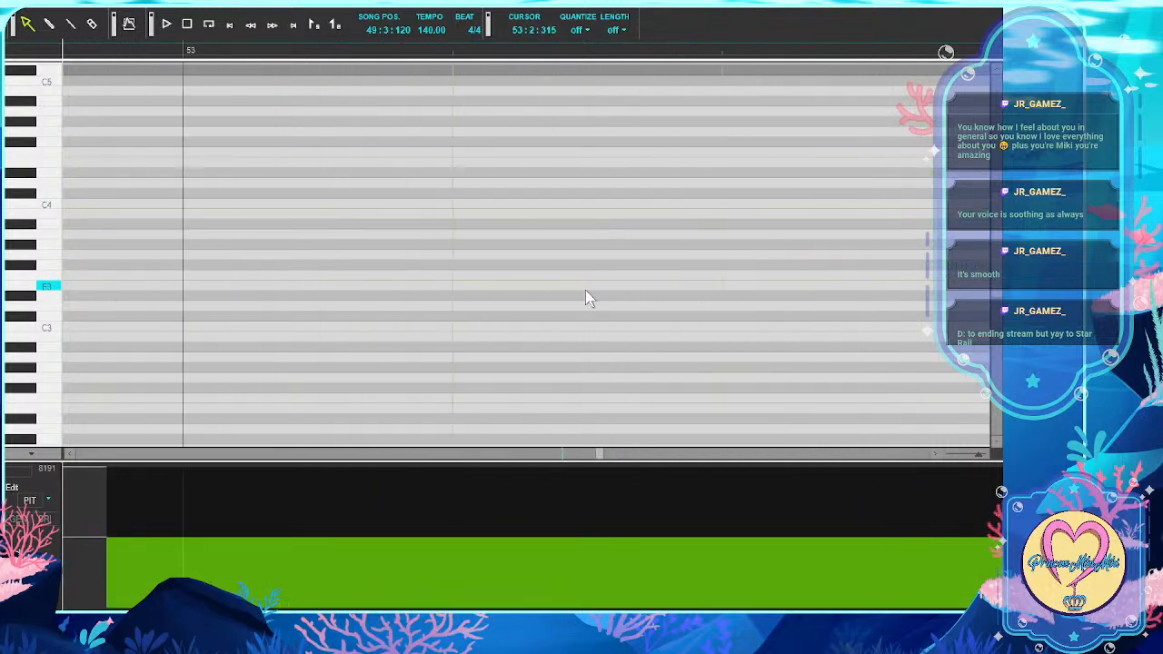
pyautogui.hscroll(-10, 585, 299)
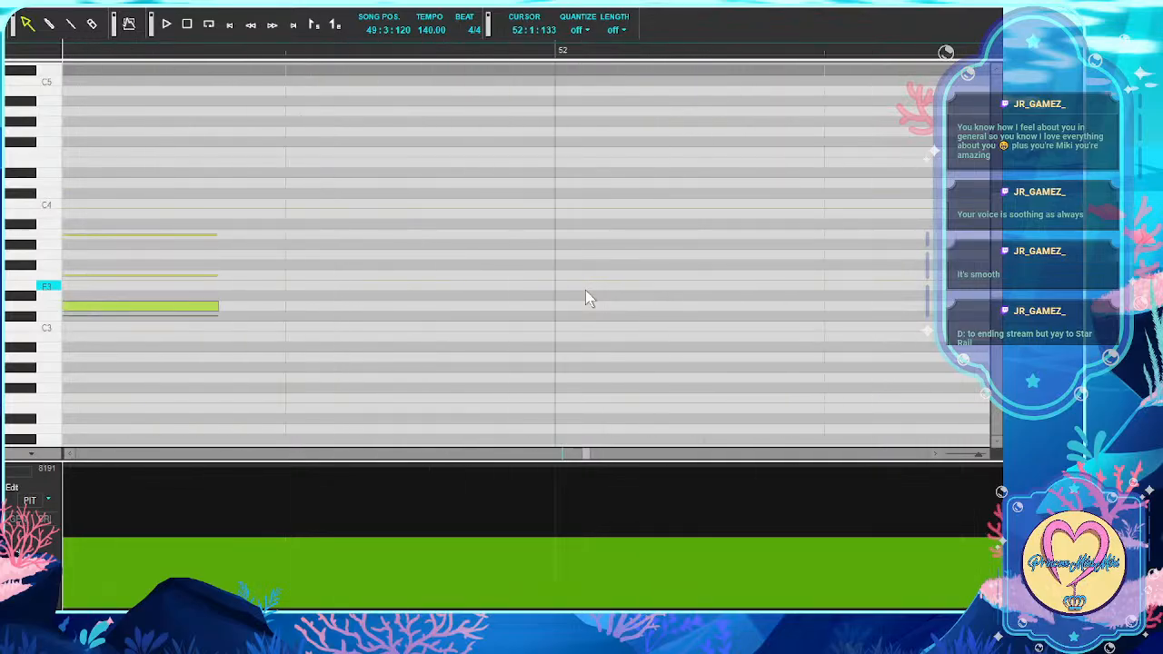
pyautogui.hscroll(-10, 588, 298)
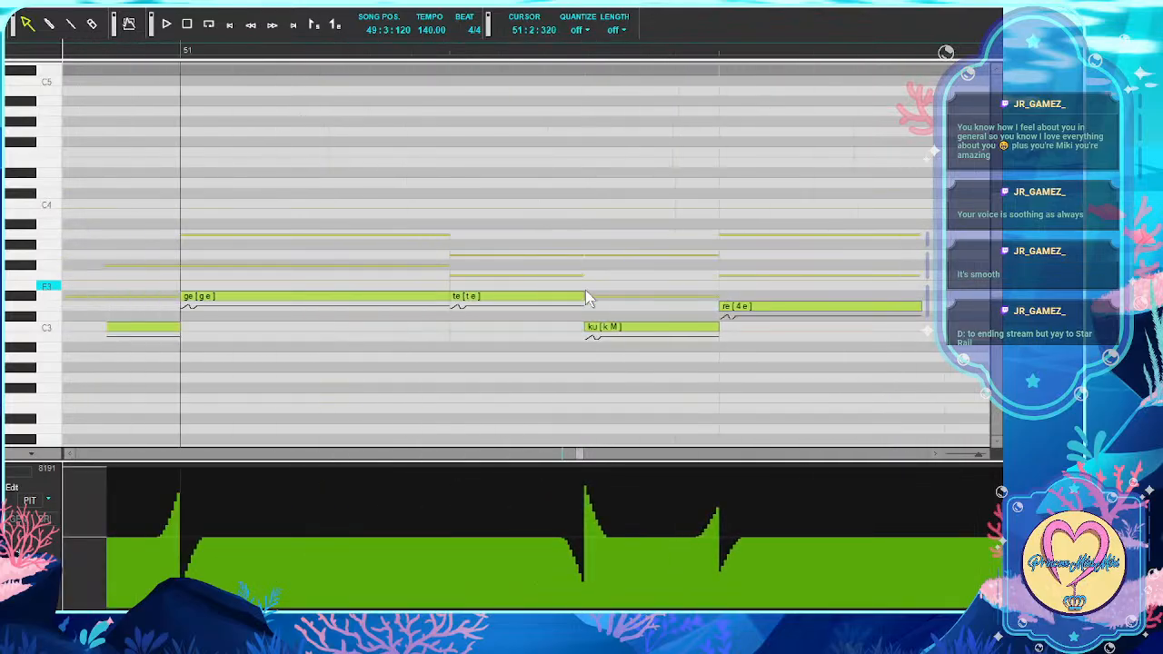
pyautogui.hscroll(-10, 585, 298)
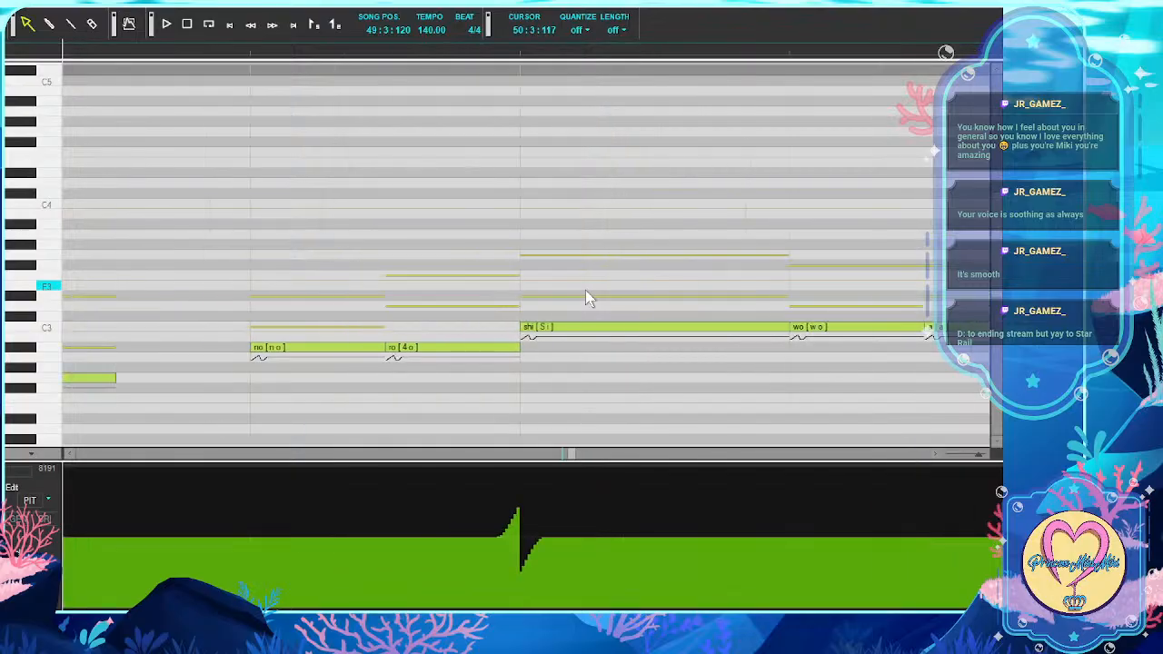
pyautogui.hscroll(-10, 585, 299)
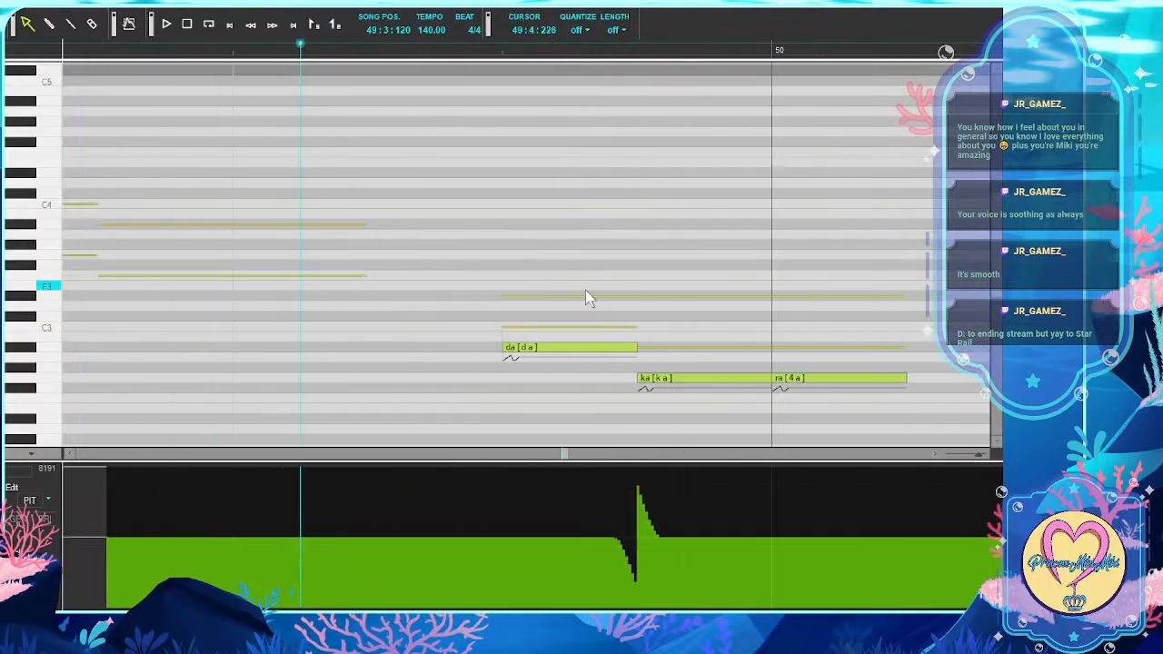
pyautogui.hscroll(-10, 585, 298)
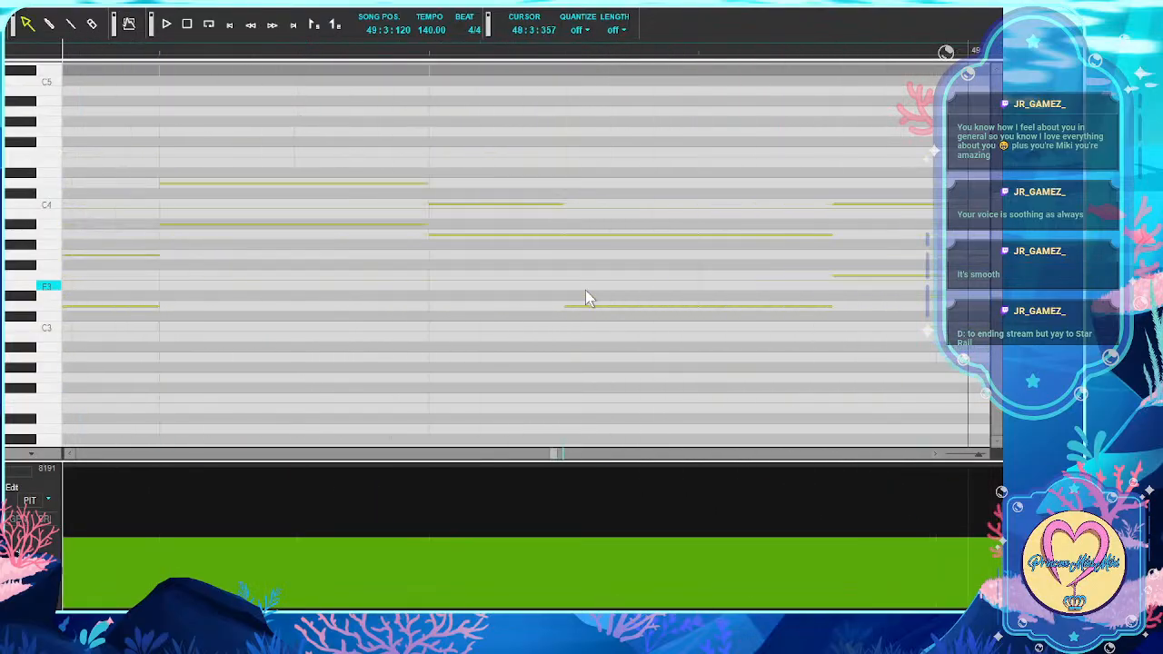
# Check measures 48 back to 35 of the second track for any remaining notes and lyrics
pyautogui.hscroll(-10, 585, 298)
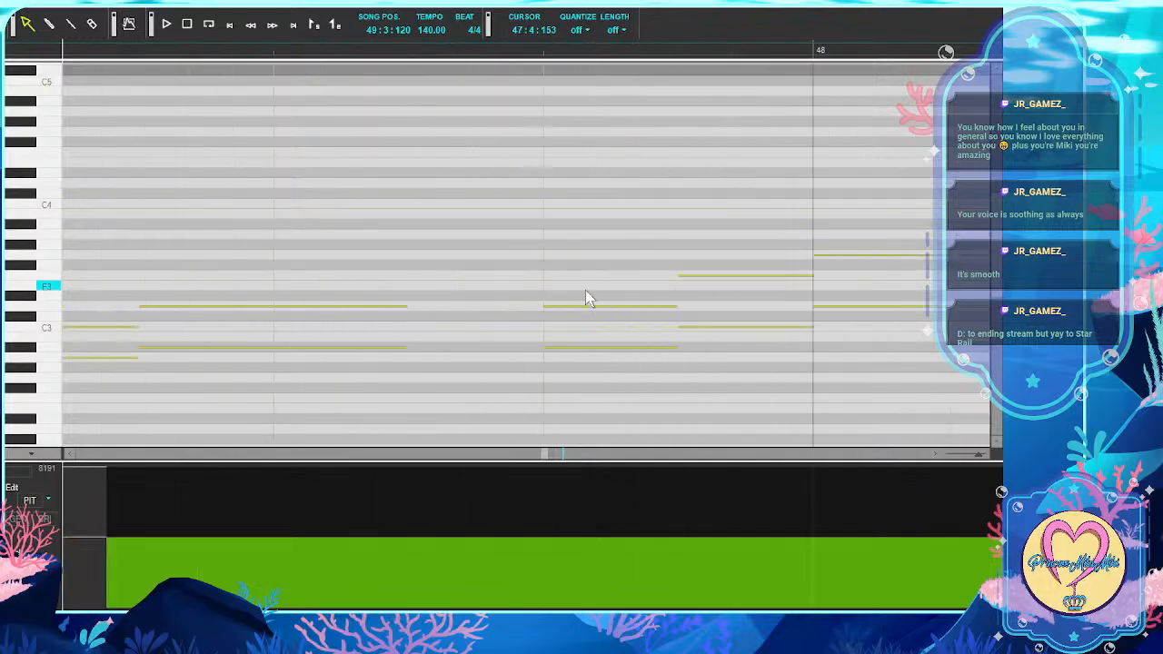
pyautogui.hscroll(-10, 585, 298)
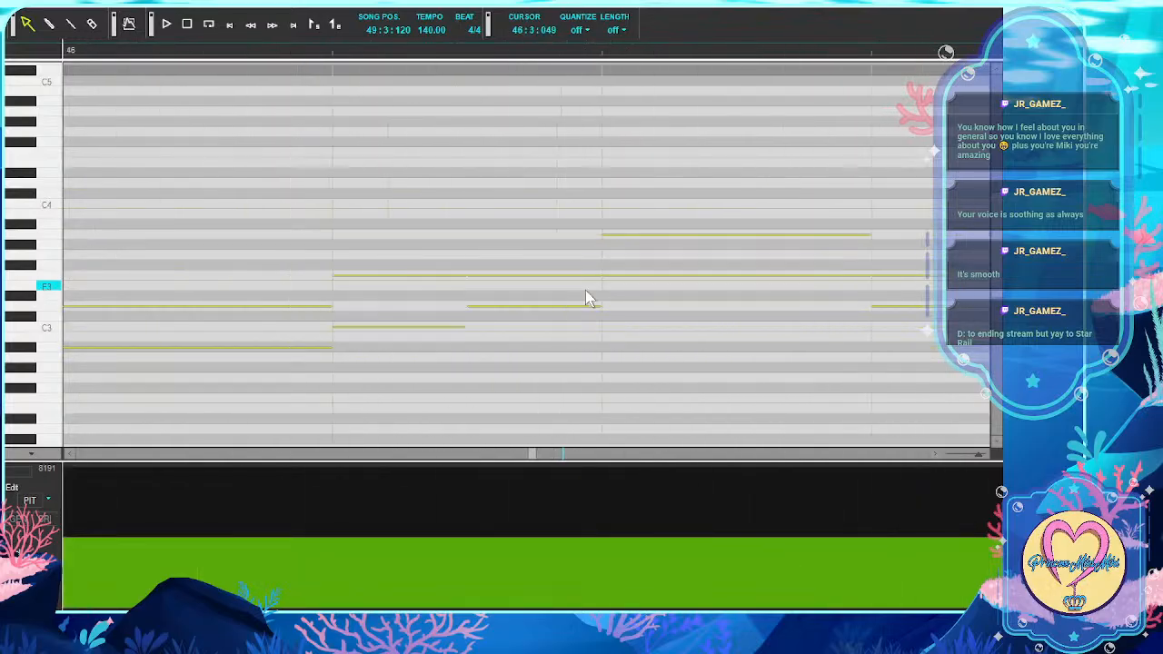
pyautogui.hscroll(-10, 586, 296)
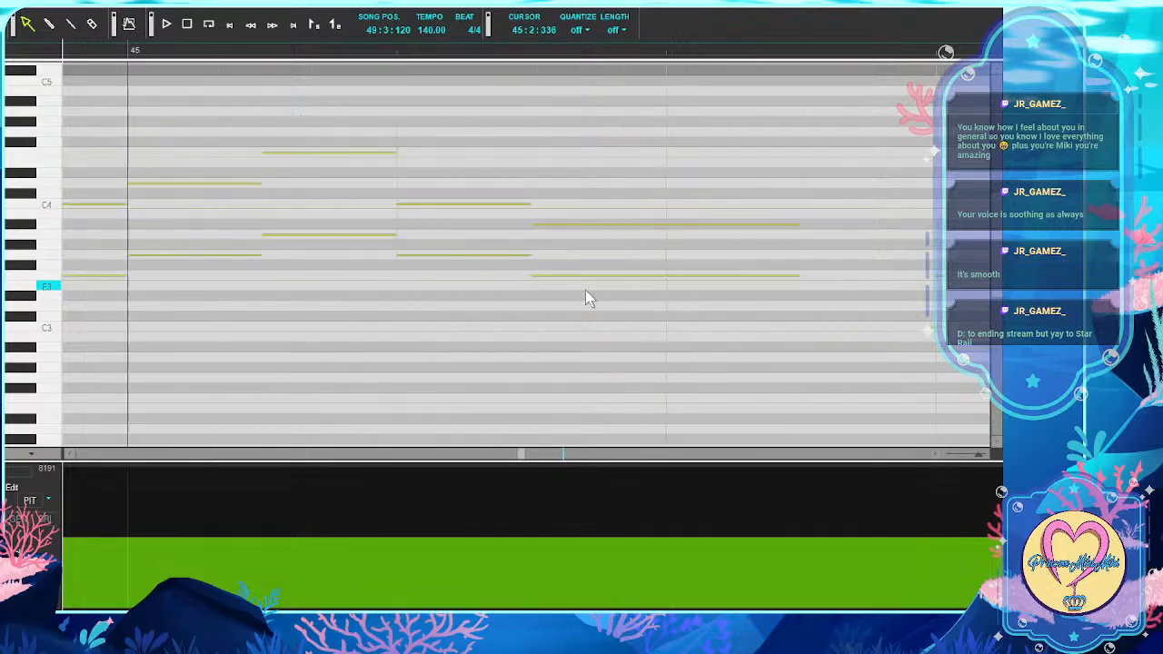
pyautogui.hscroll(-10, 586, 298)
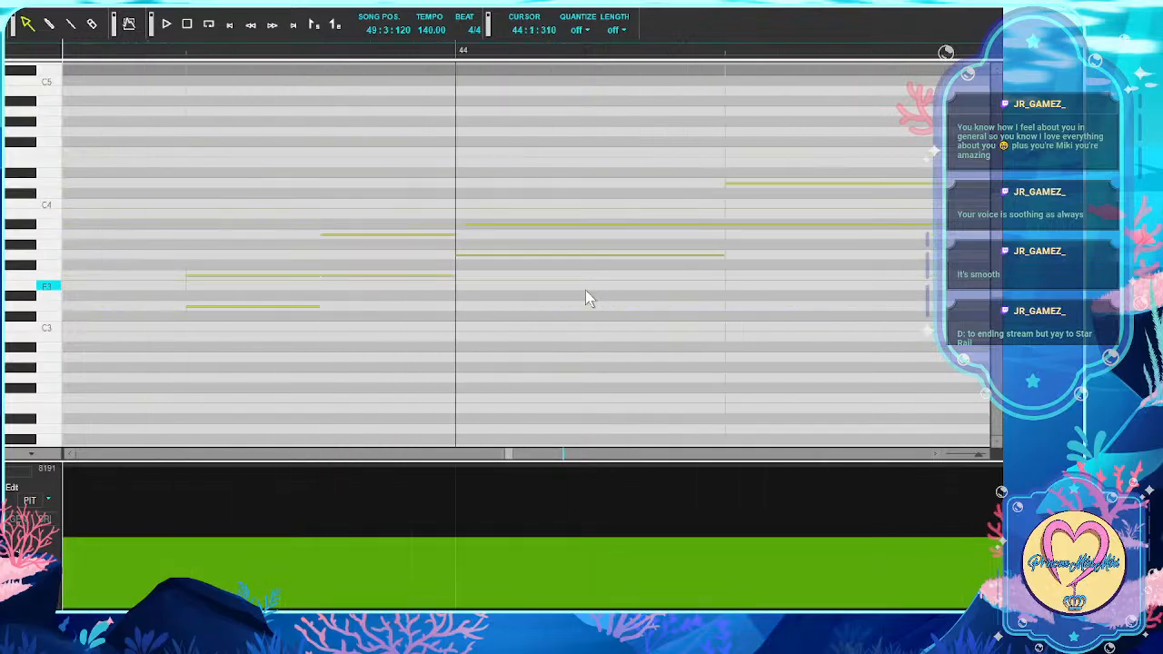
pyautogui.hscroll(-10, 586, 298)
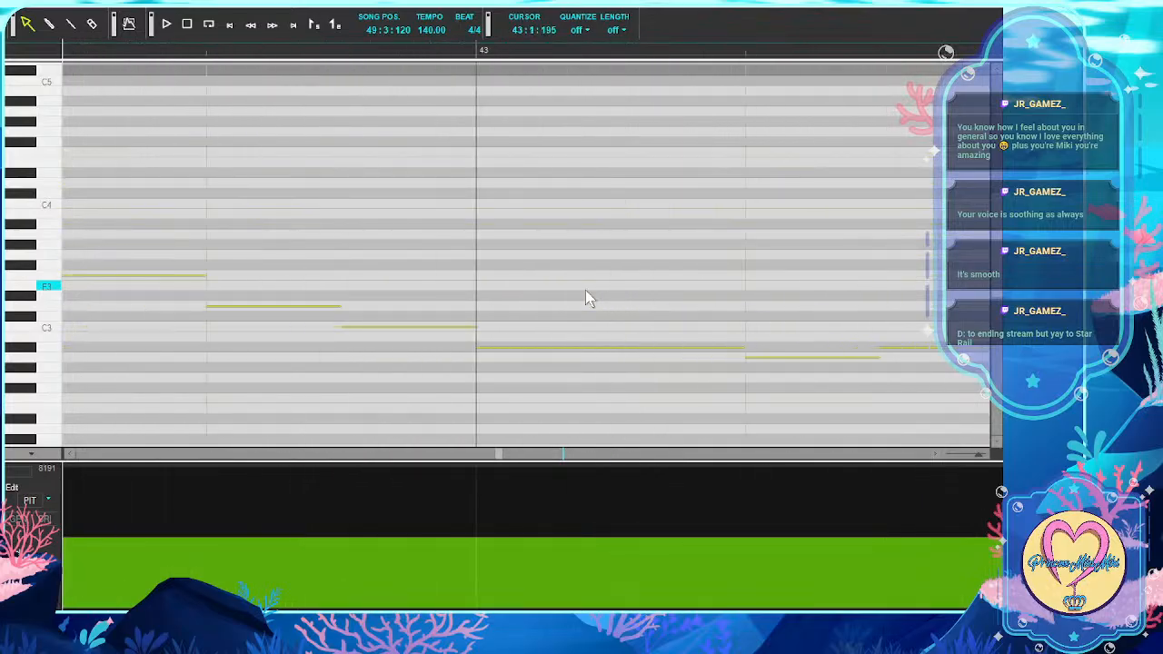
pyautogui.hscroll(-10, 585, 299)
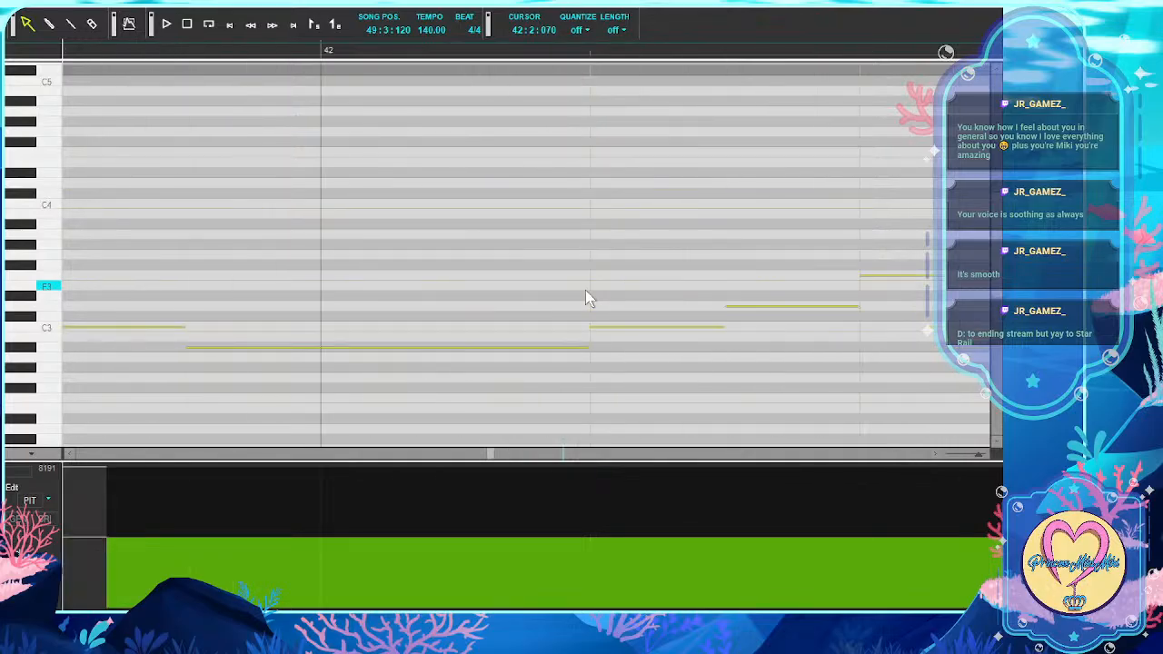
pyautogui.hscroll(-3, 585, 298)
pyautogui.hscroll(-6, 836, 293)
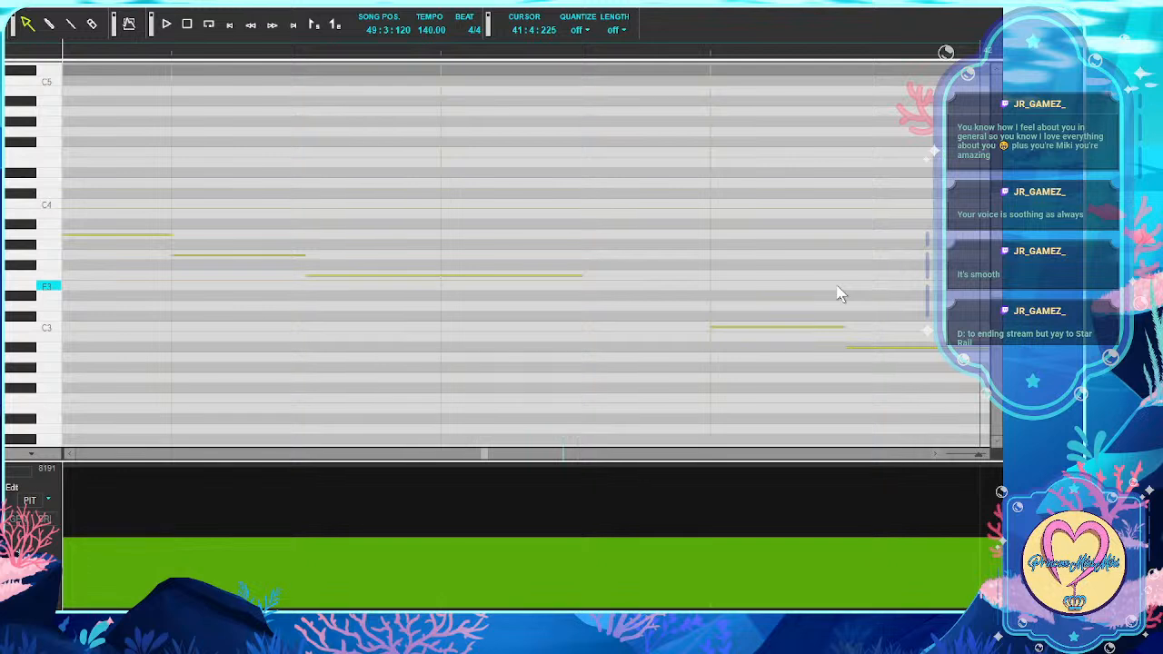
pyautogui.hscroll(-10, 838, 293)
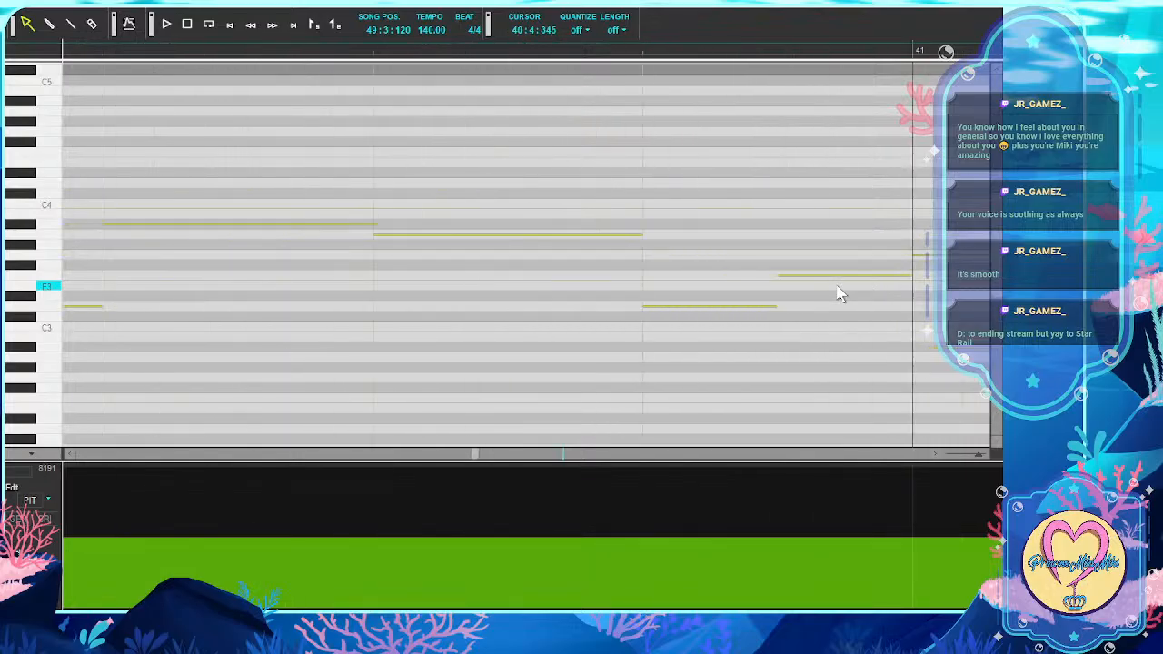
pyautogui.hscroll(-10, 838, 294)
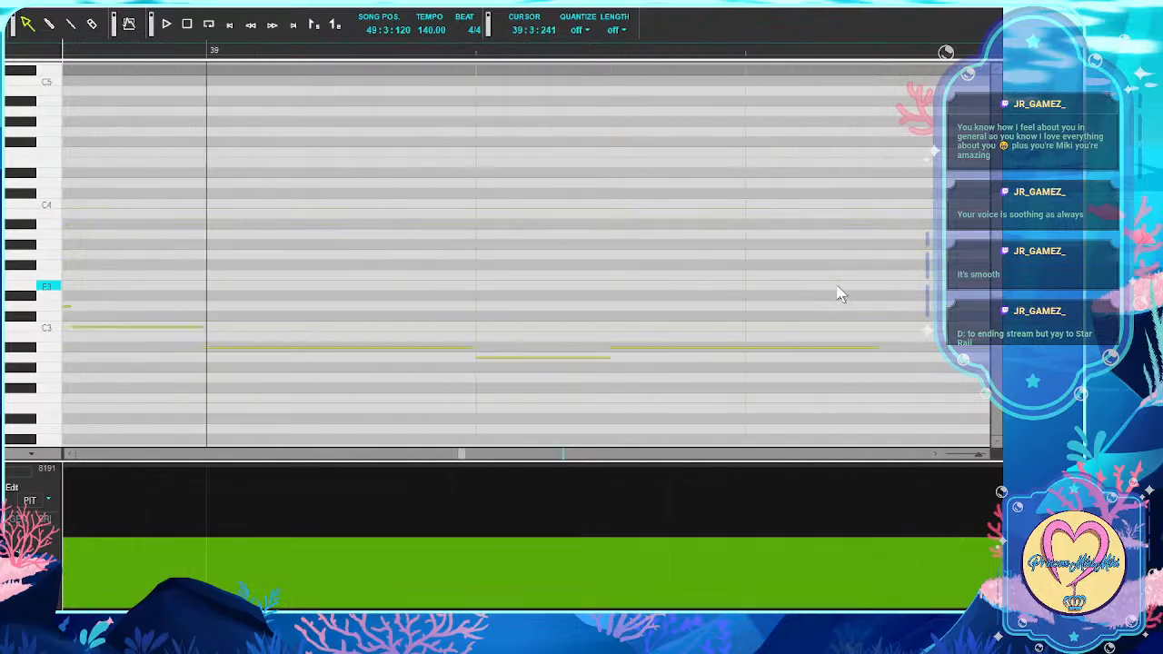
pyautogui.hscroll(-10, 838, 293)
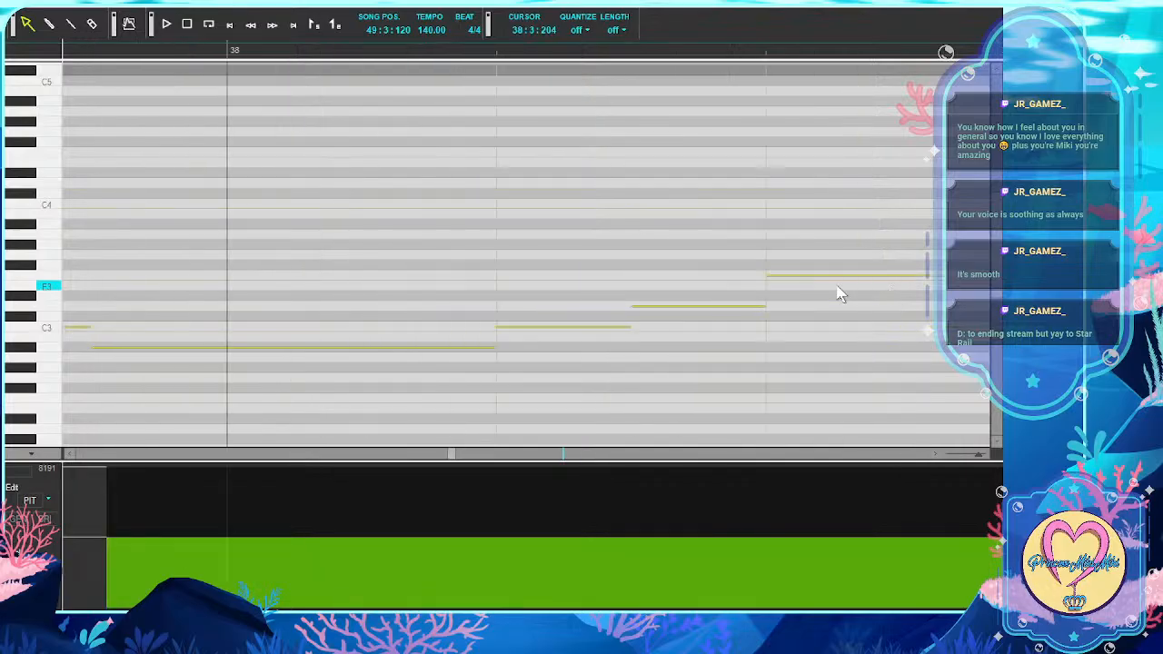
pyautogui.hscroll(-10, 837, 293)
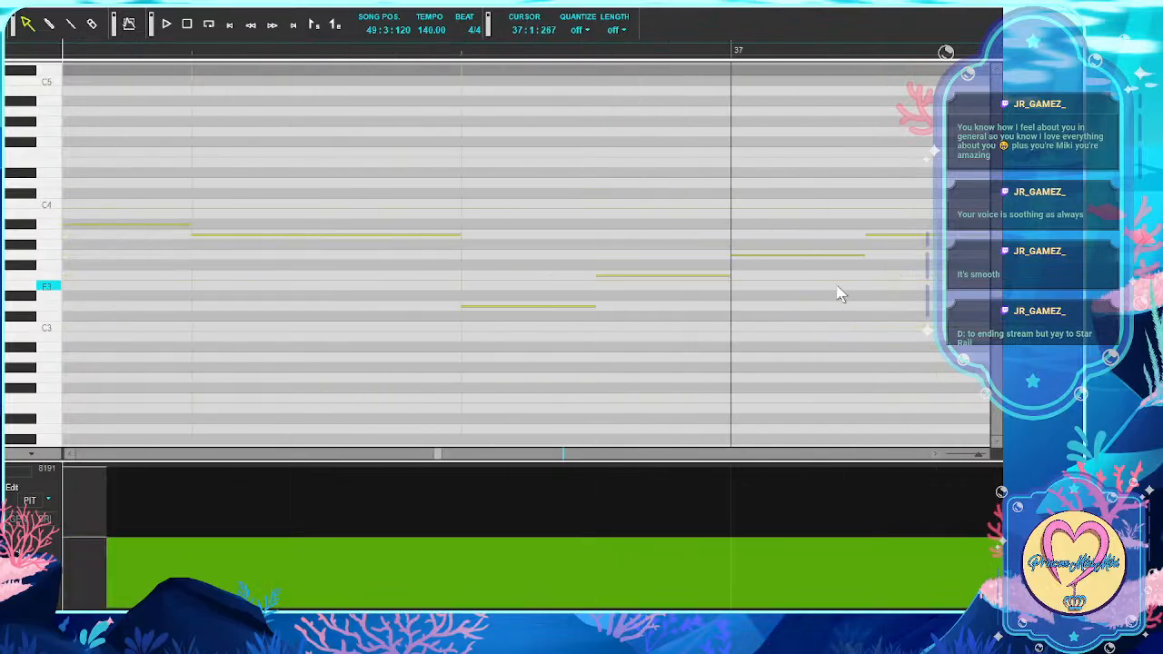
pyautogui.hscroll(-5, 837, 293)
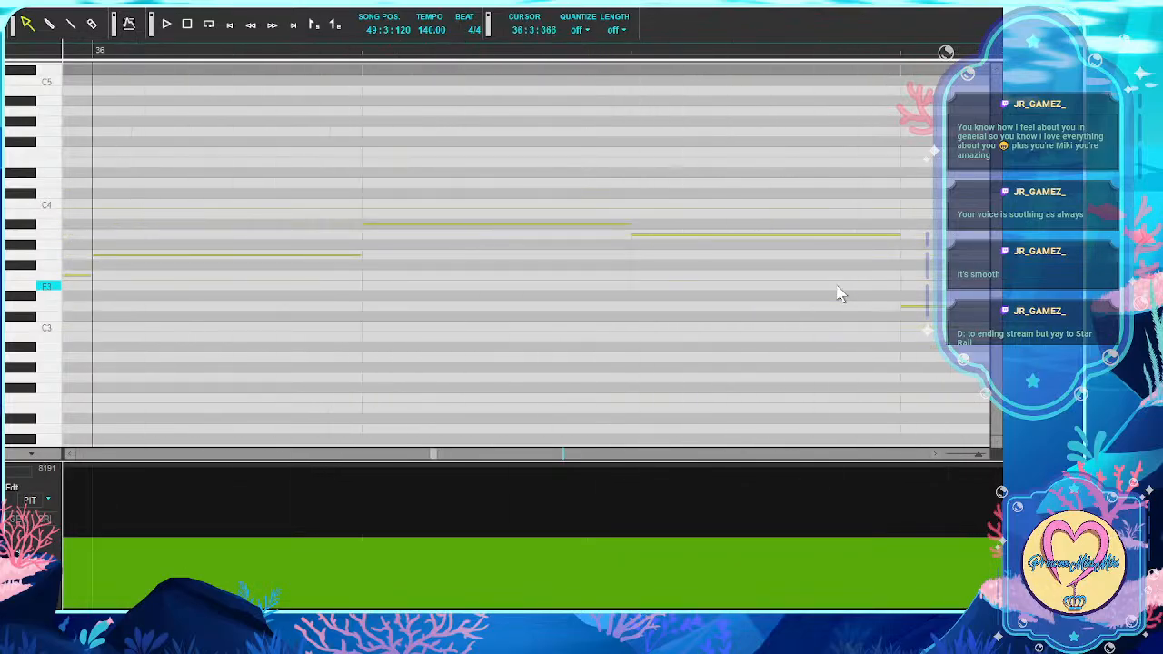
pyautogui.hscroll(-5, 837, 293)
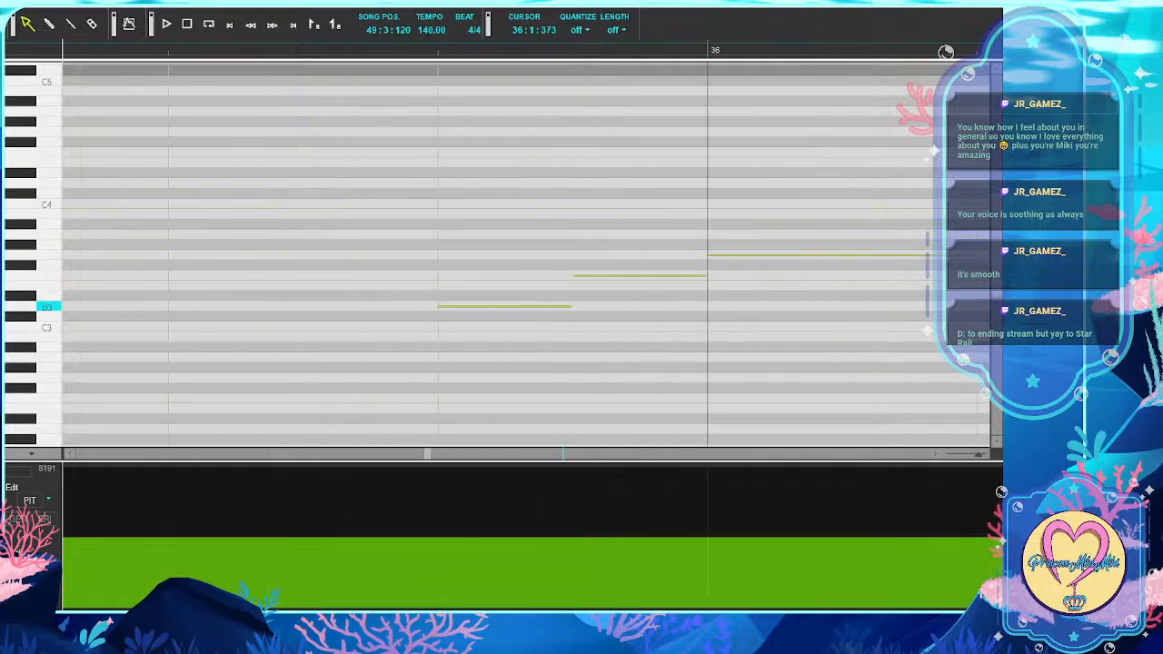
# Jump to the end of the second track's first sung section by setting the song position in measure 29, with the note view enlarged
pyautogui.click(982, 9)
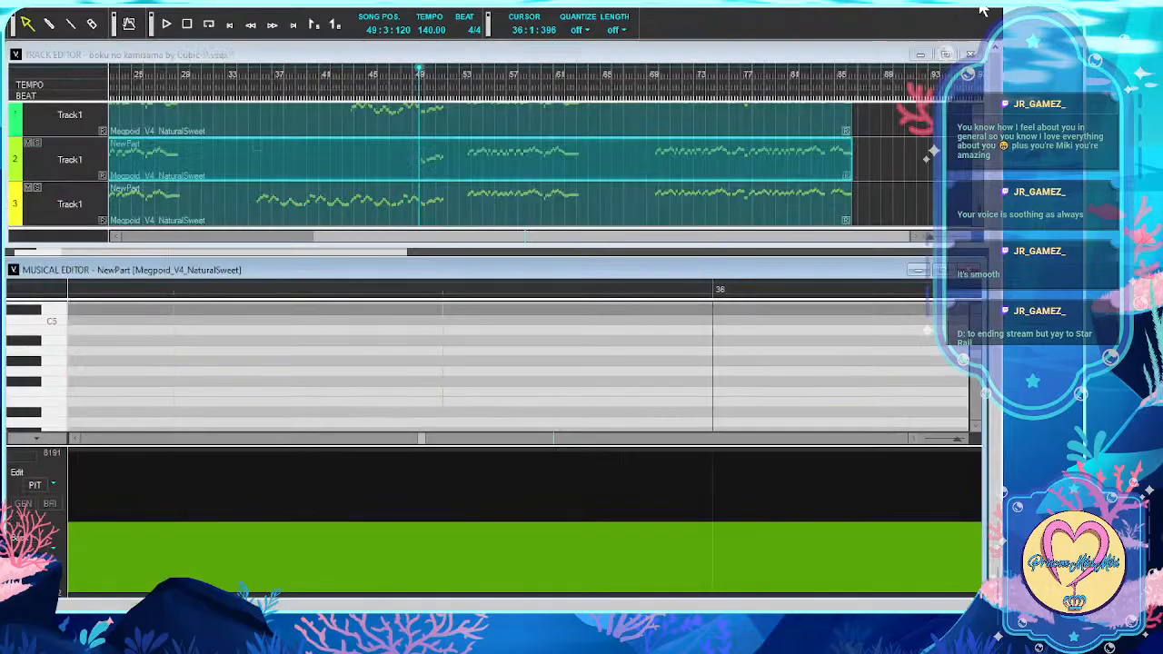
pyautogui.hscroll(-5, 337, 220)
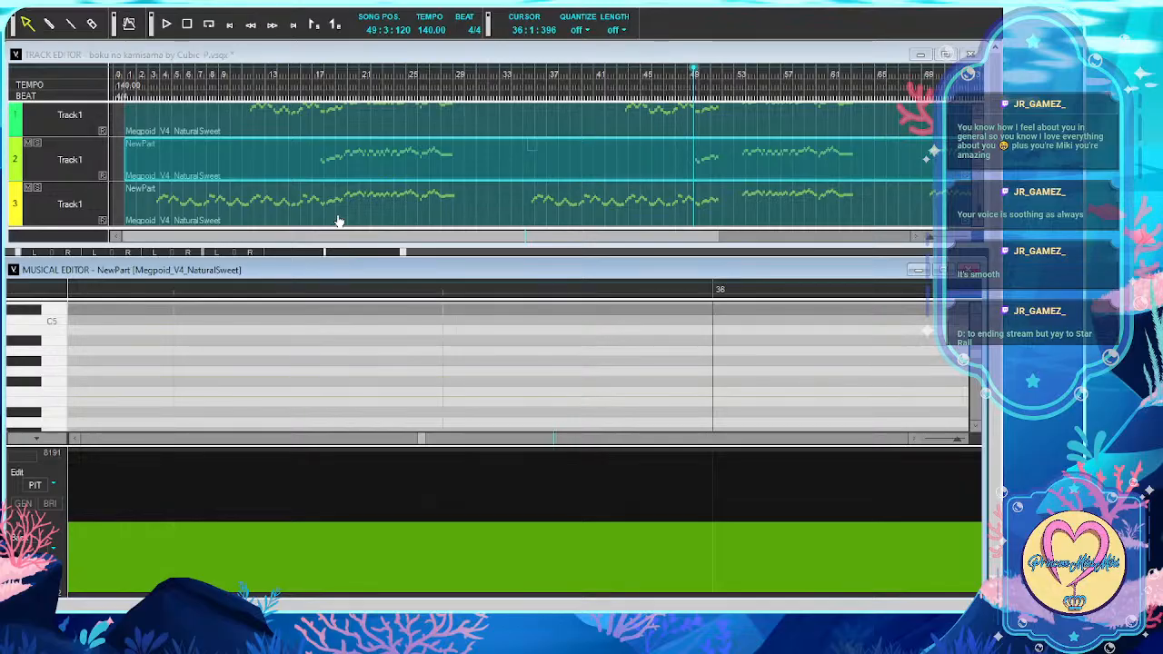
pyautogui.click(453, 68)
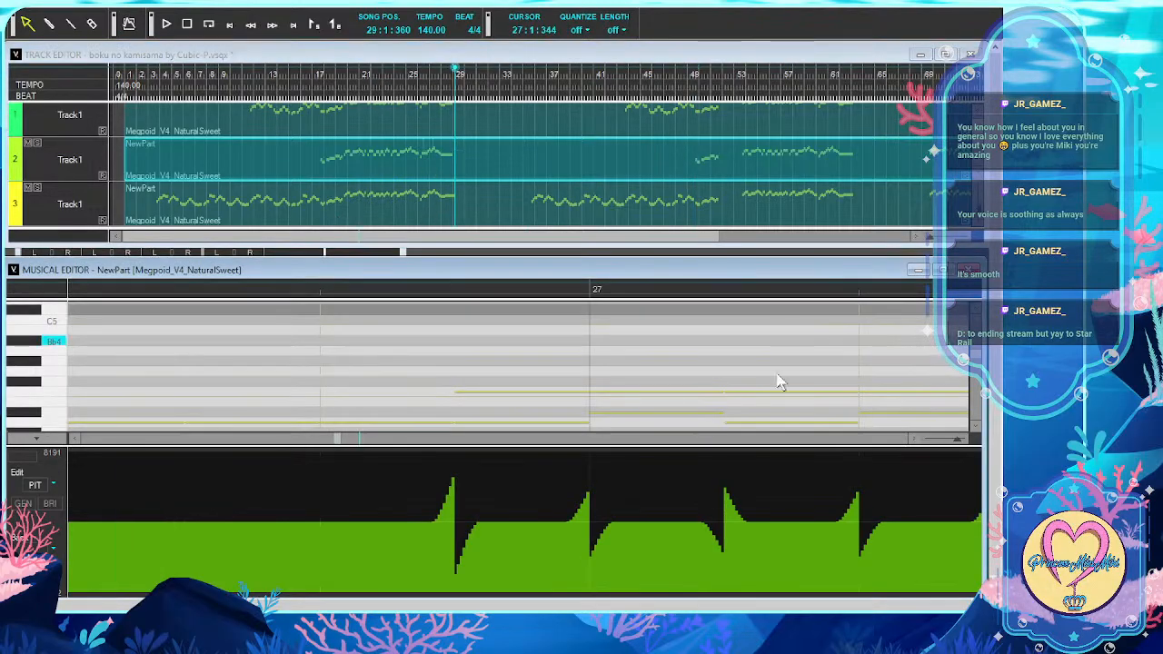
pyautogui.click(942, 270)
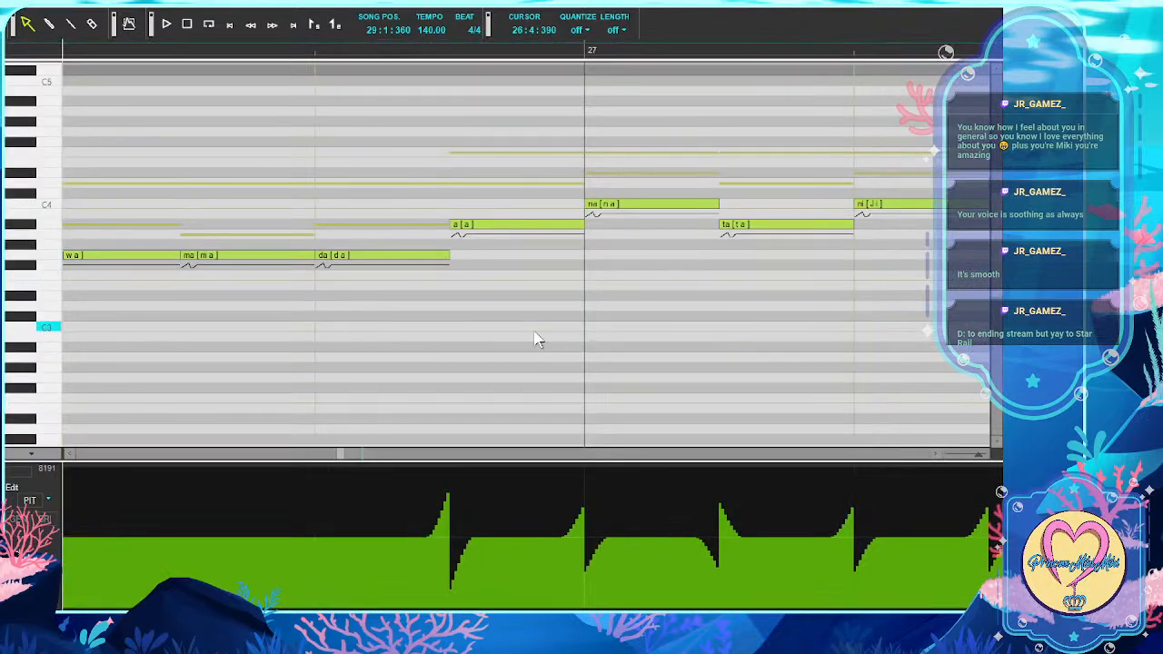
# Examine the note lyrics and phonemes from measure 27 through the held "ku" note that ends at measure 29
pyautogui.hscroll(5, 536, 339)
pyautogui.hscroll(10, 535, 338)
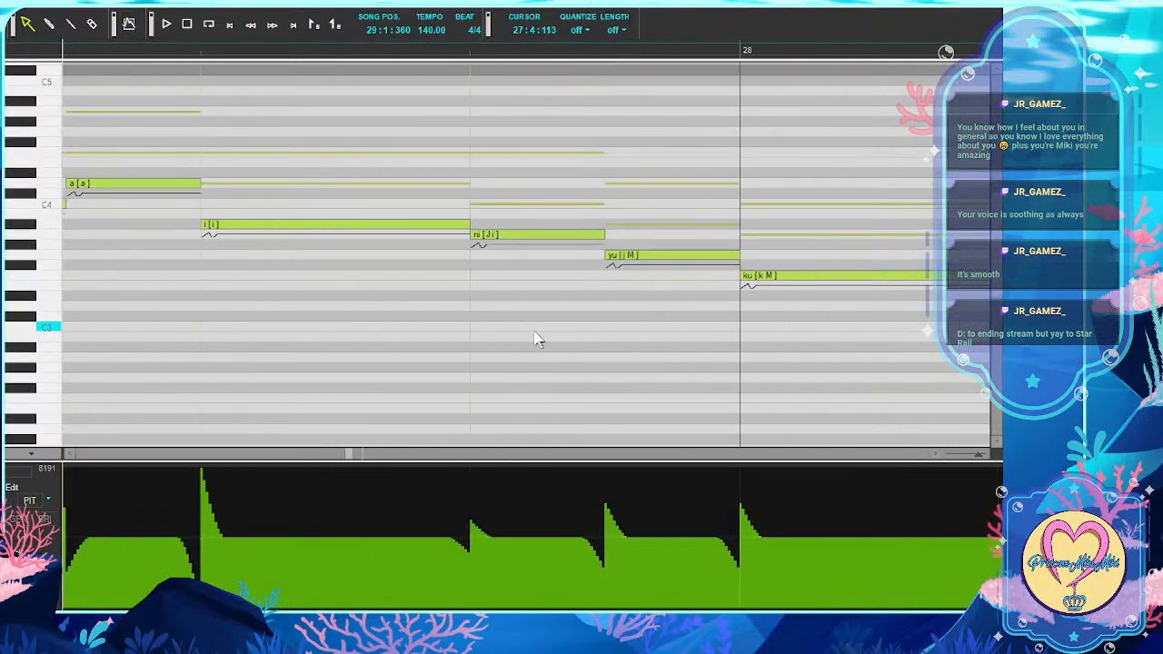
pyautogui.hscroll(11, 536, 339)
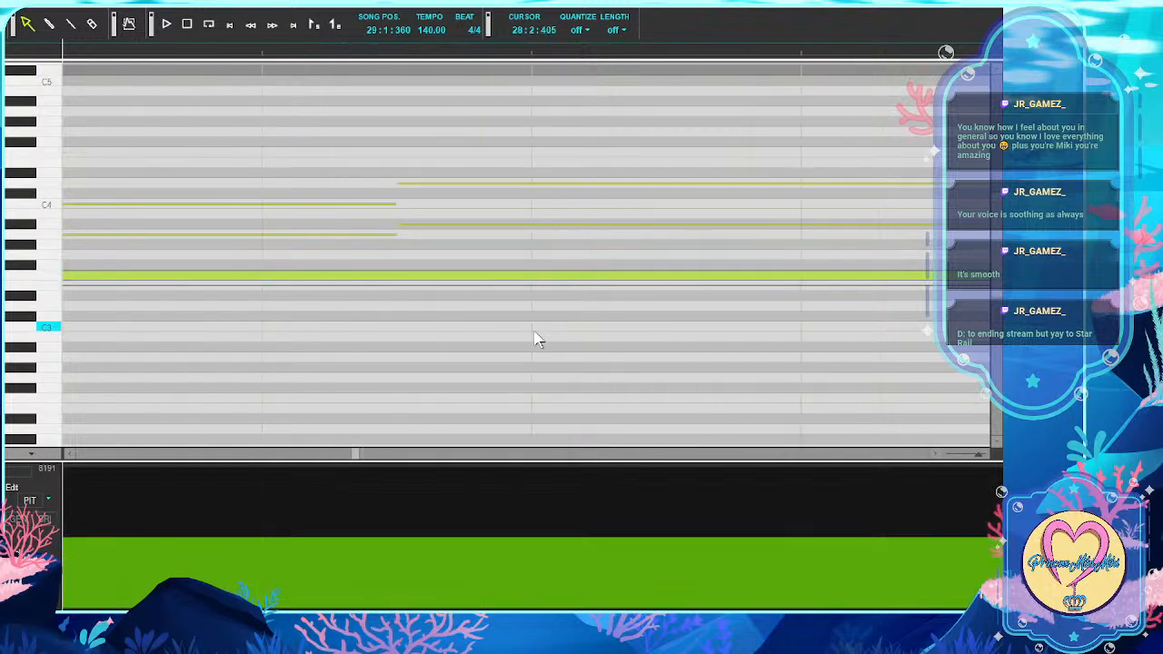
pyautogui.hscroll(-2, 536, 338)
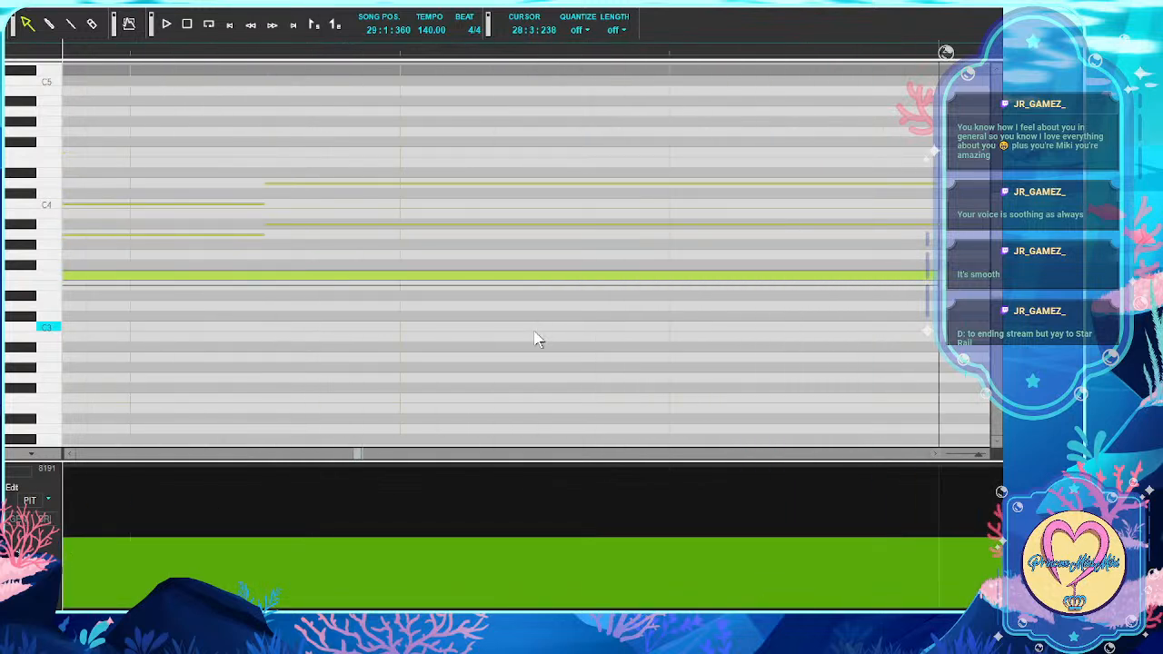
pyautogui.hscroll(9, 536, 339)
pyautogui.hscroll(-18, 536, 339)
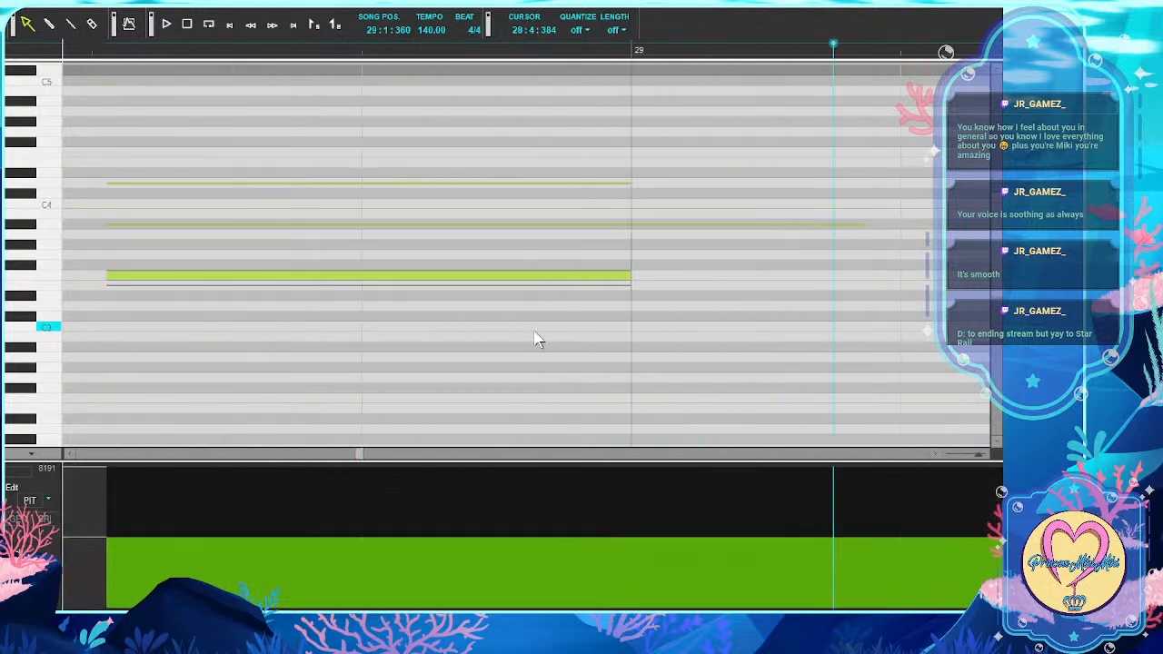
pyautogui.hscroll(-13, 536, 339)
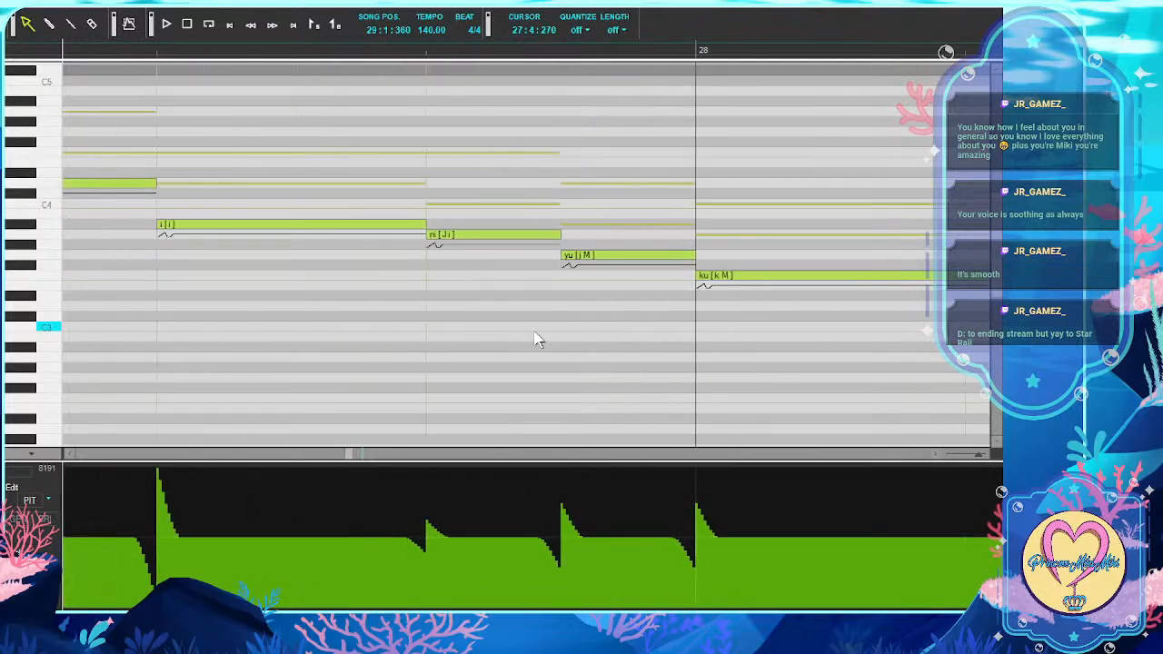
# Review the note lyrics and phonemes from measure 27 back to the "ma zu wa" phrase leading into measure 18
pyautogui.hscroll(-18, 536, 338)
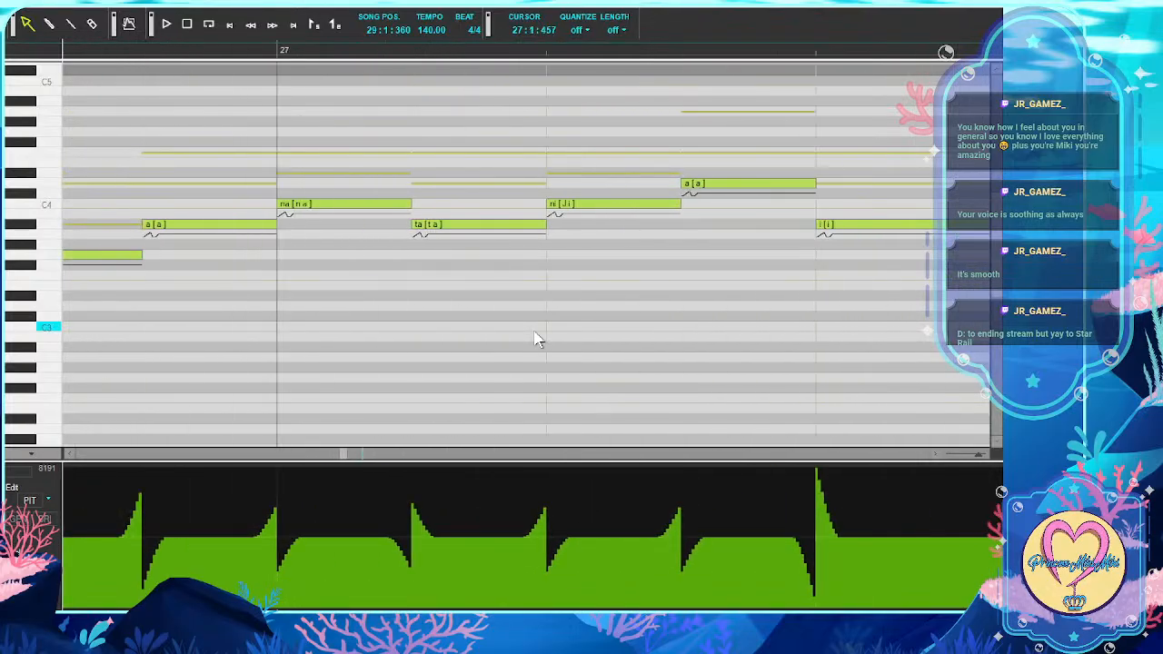
pyautogui.hscroll(-16, 536, 339)
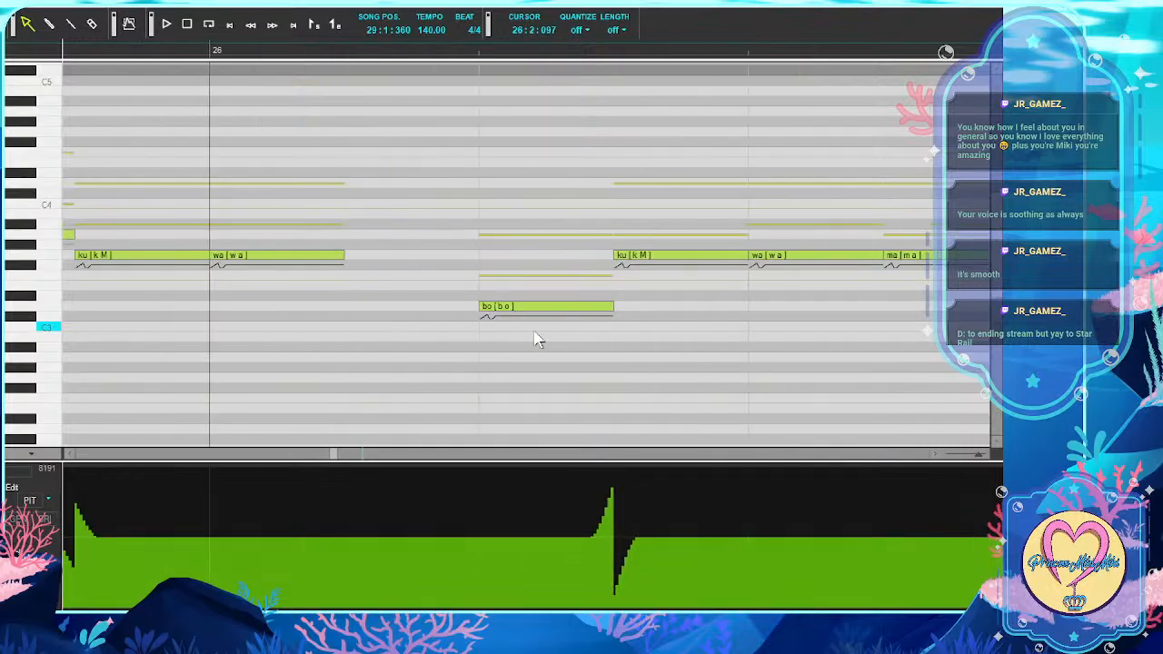
pyautogui.hscroll(-16, 535, 339)
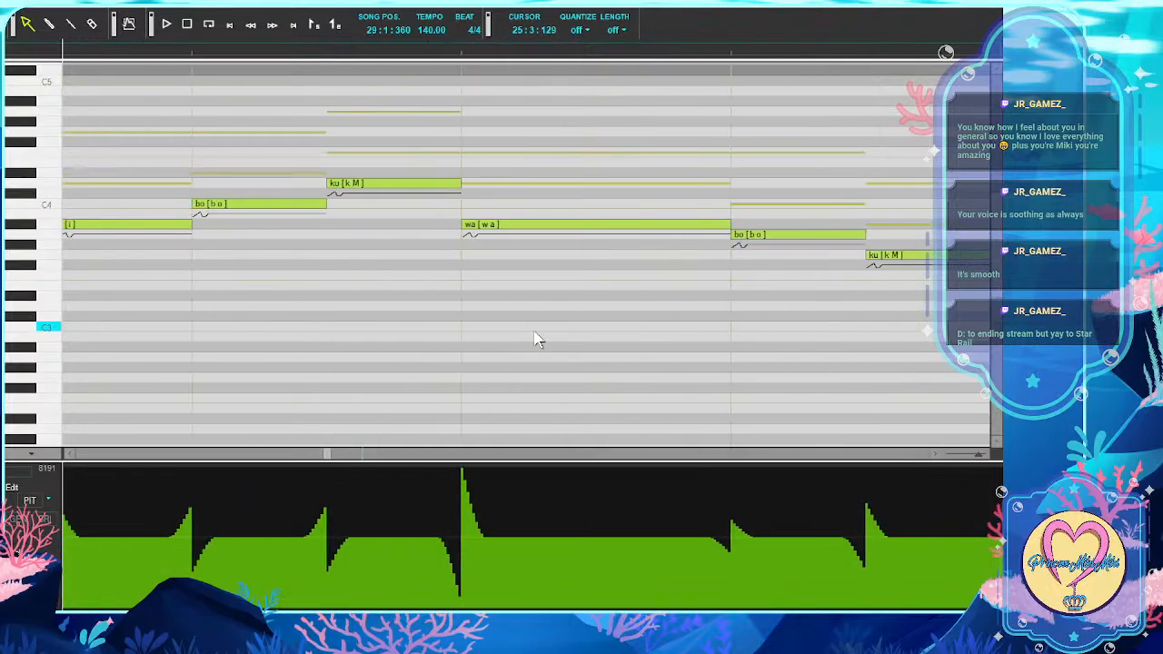
pyautogui.hscroll(-16, 536, 339)
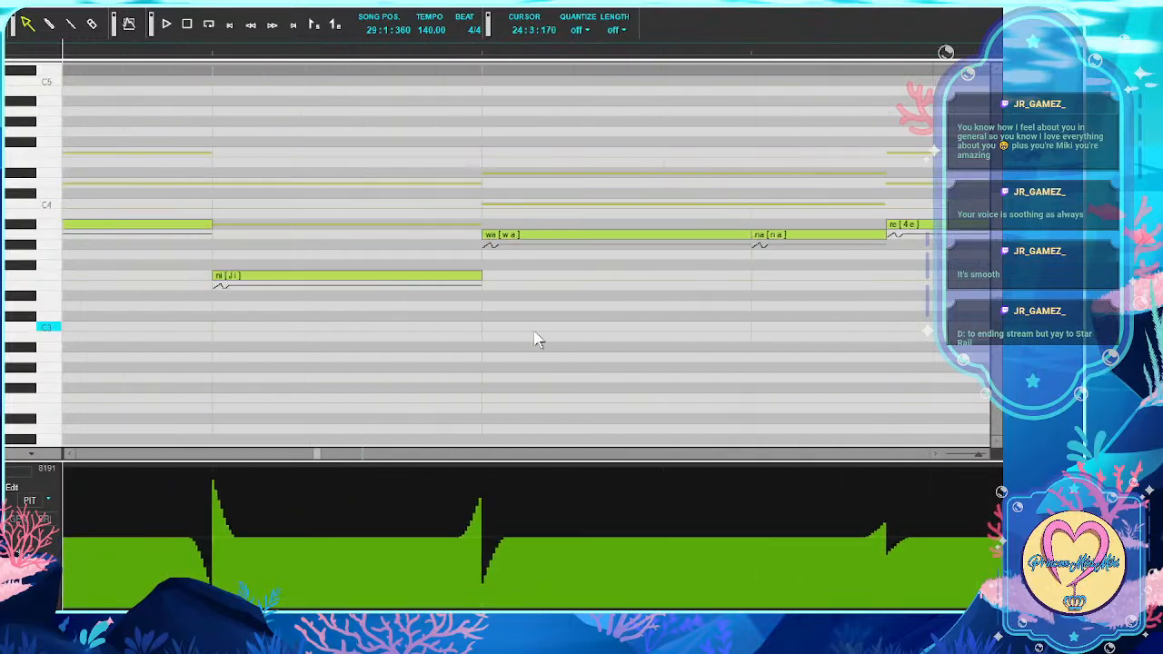
pyautogui.hscroll(-16, 535, 338)
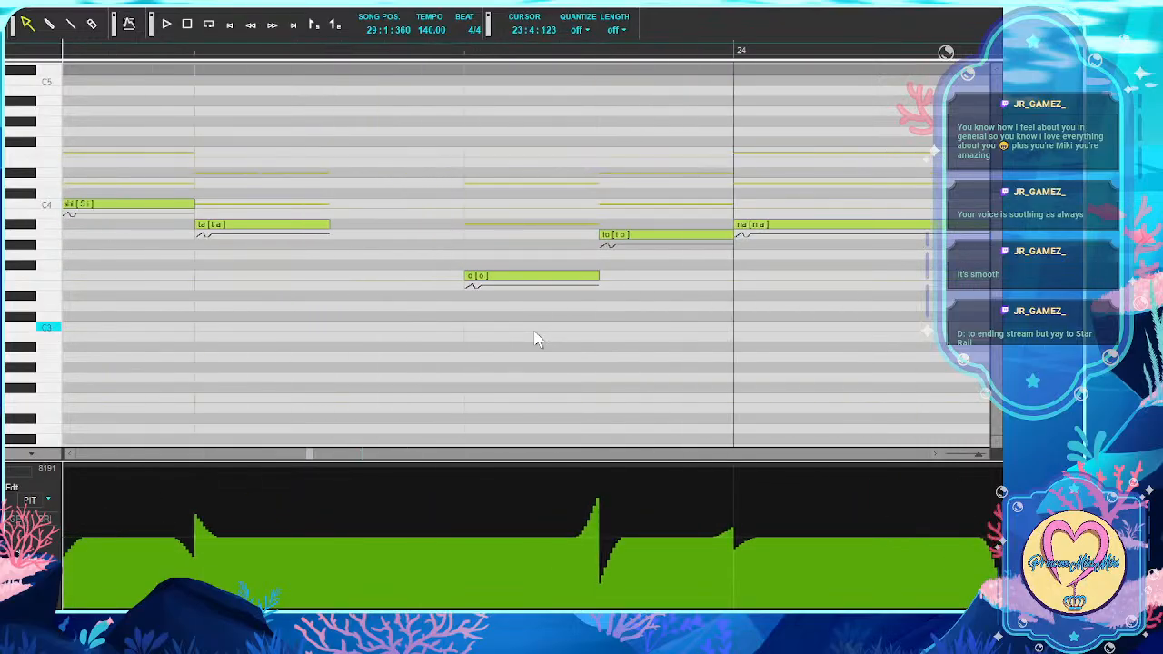
pyautogui.hscroll(-16, 536, 339)
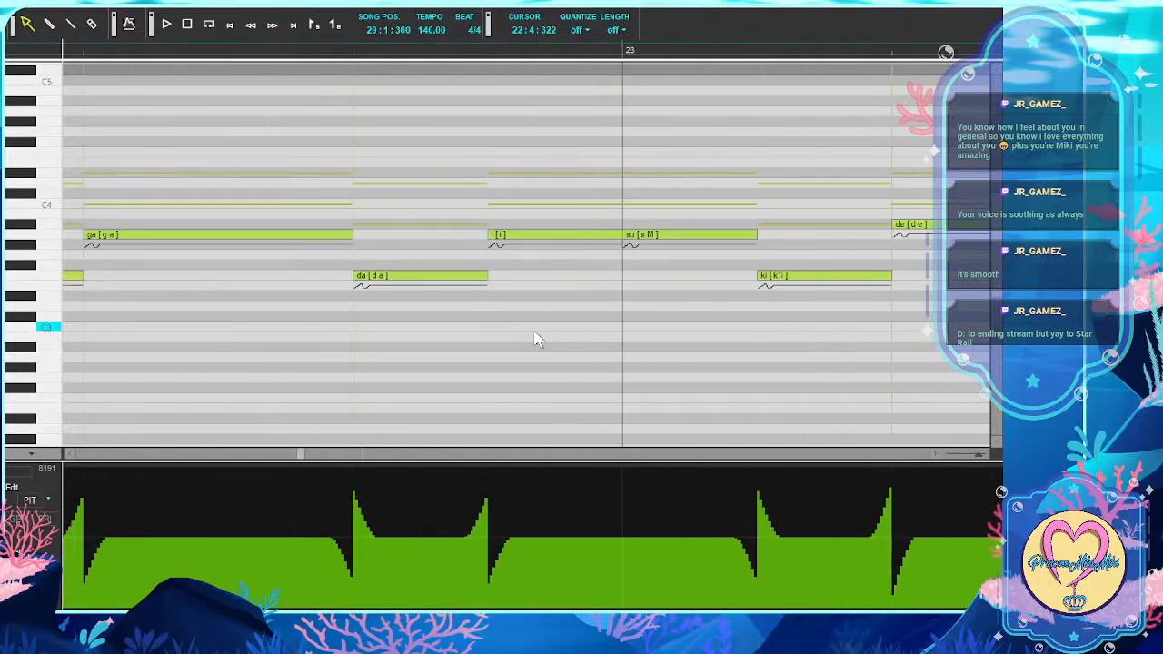
pyautogui.hscroll(-16, 536, 339)
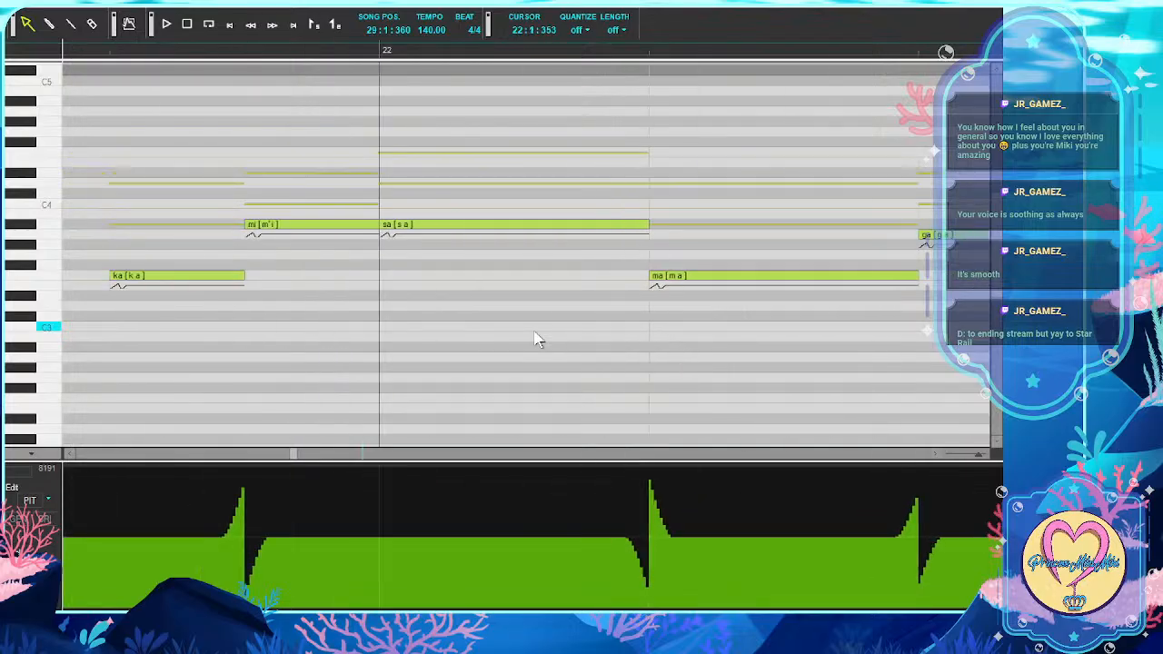
pyautogui.hscroll(-16, 536, 339)
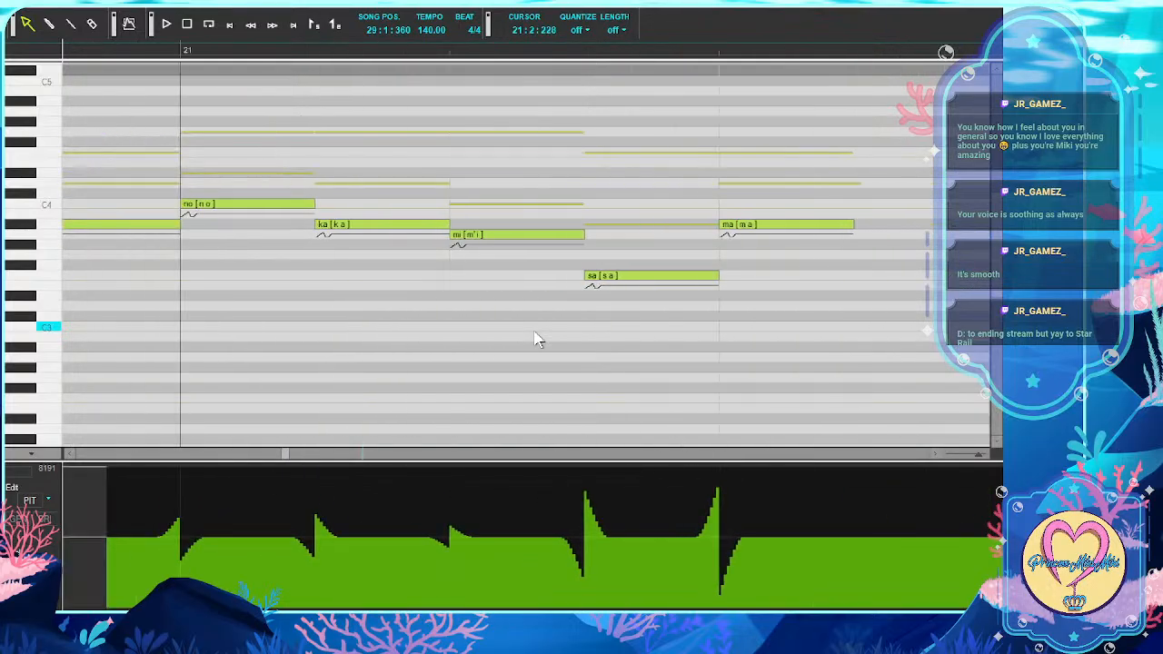
pyautogui.hscroll(-16, 536, 339)
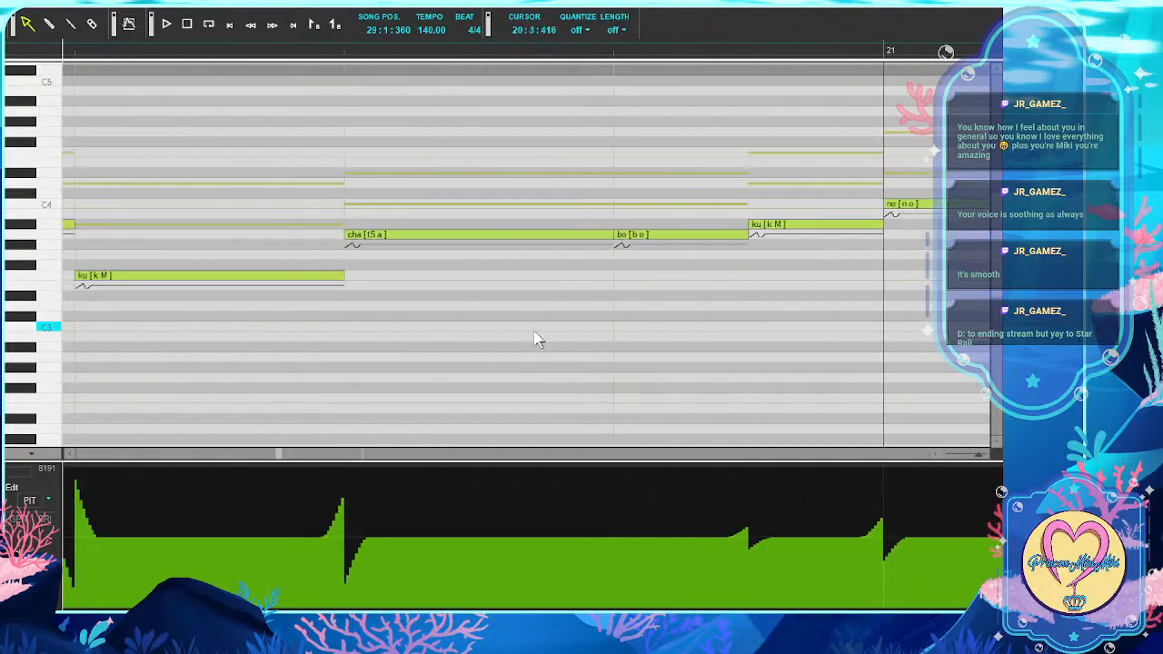
pyautogui.hscroll(-16, 536, 339)
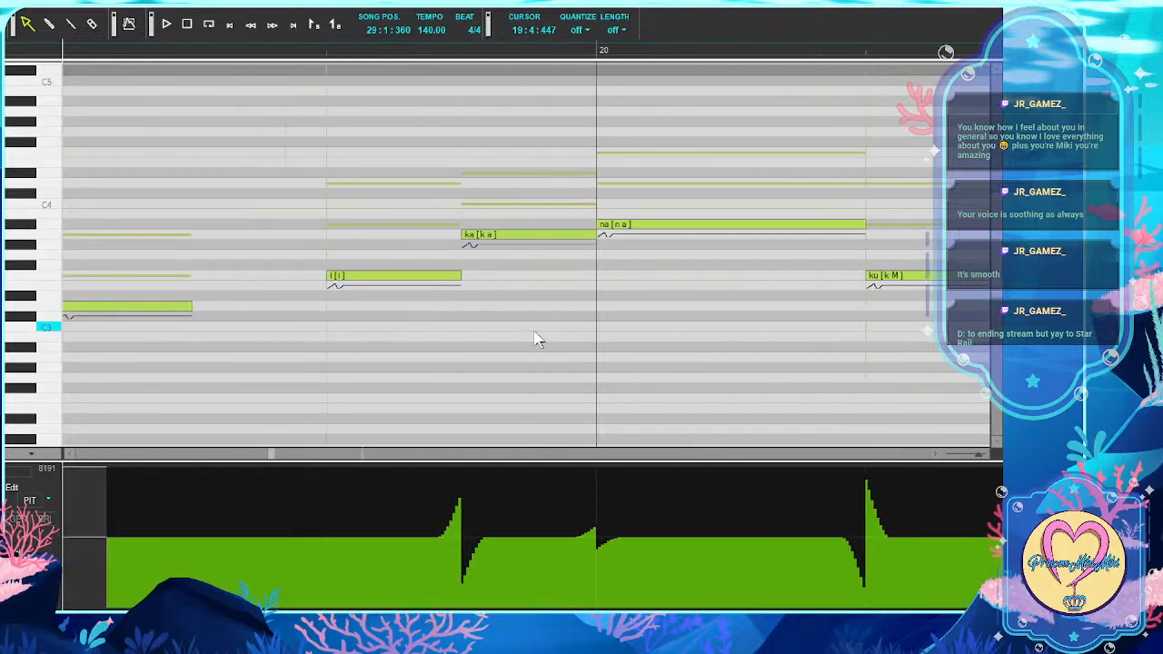
pyautogui.hscroll(-16, 536, 339)
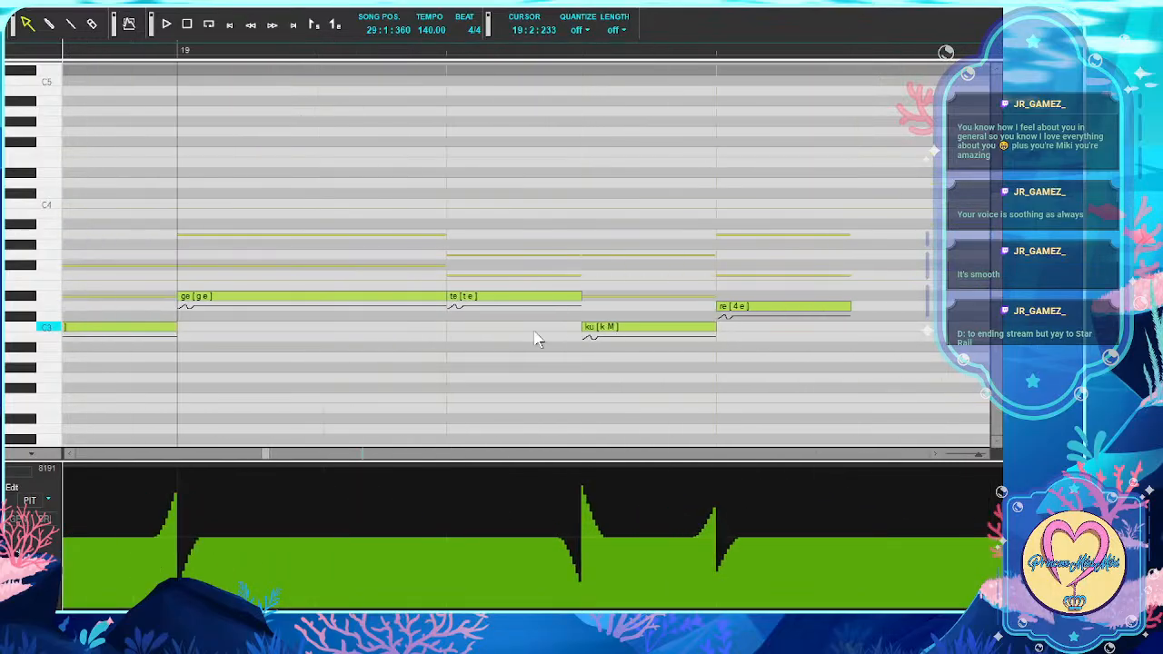
pyautogui.hscroll(-16, 536, 339)
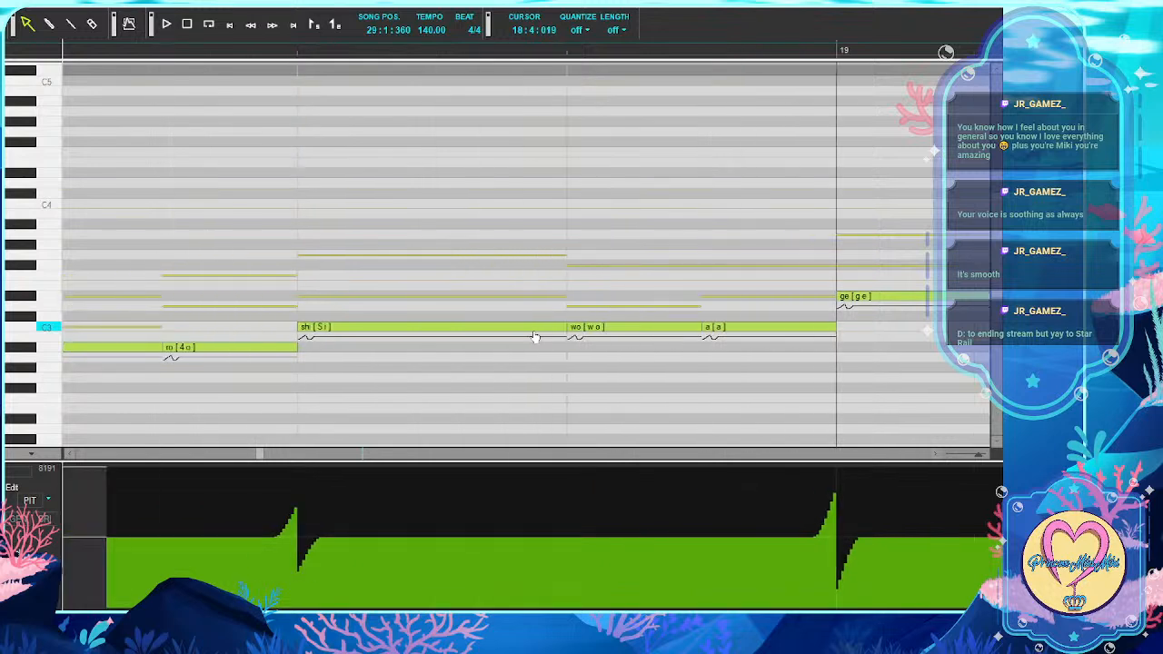
pyautogui.hscroll(-16, 536, 338)
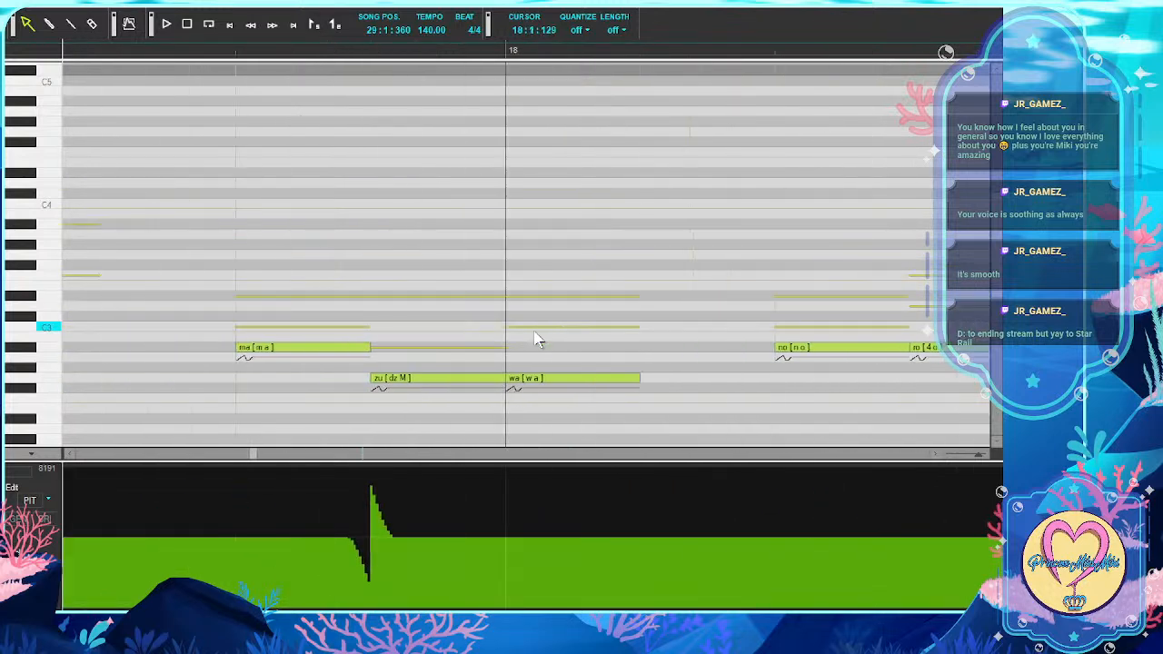
# Check measures 17 back to 15 of the second track for remaining notes, and return to the track overview
pyautogui.hscroll(-16, 535, 338)
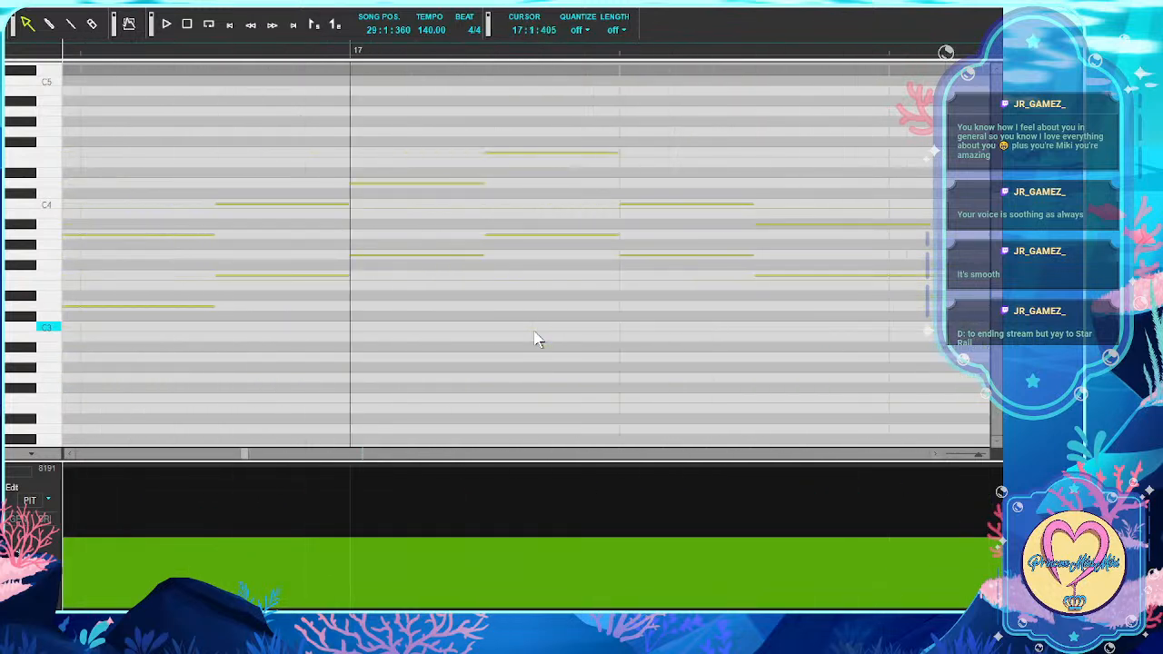
pyautogui.hscroll(-14, 536, 339)
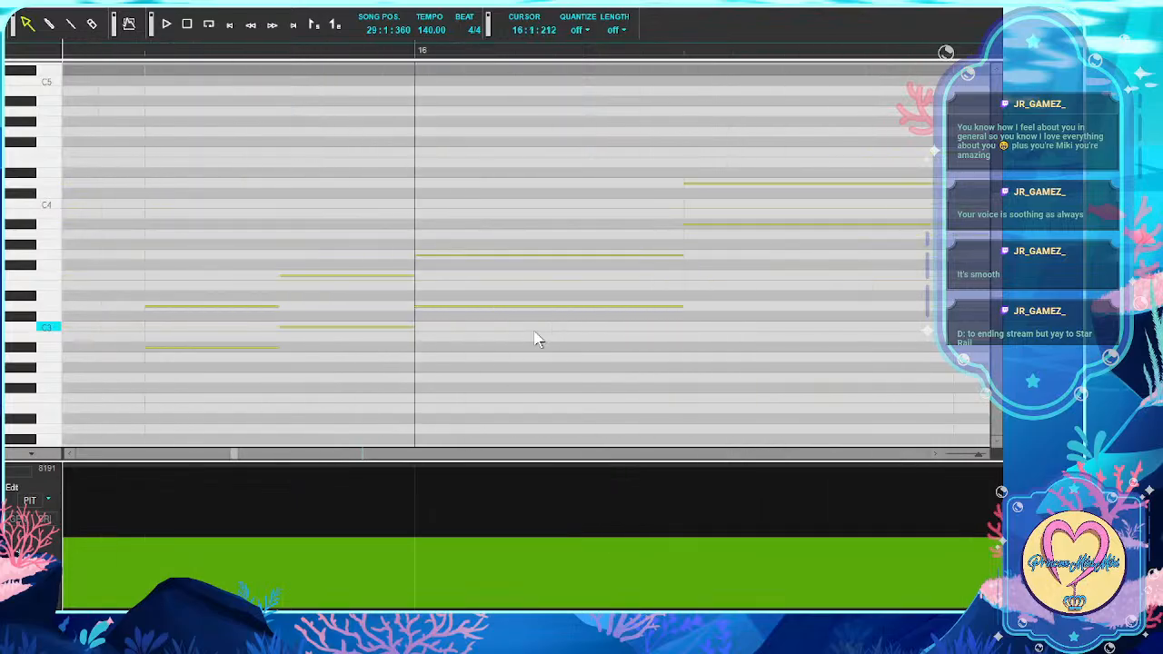
pyautogui.click(986, 9)
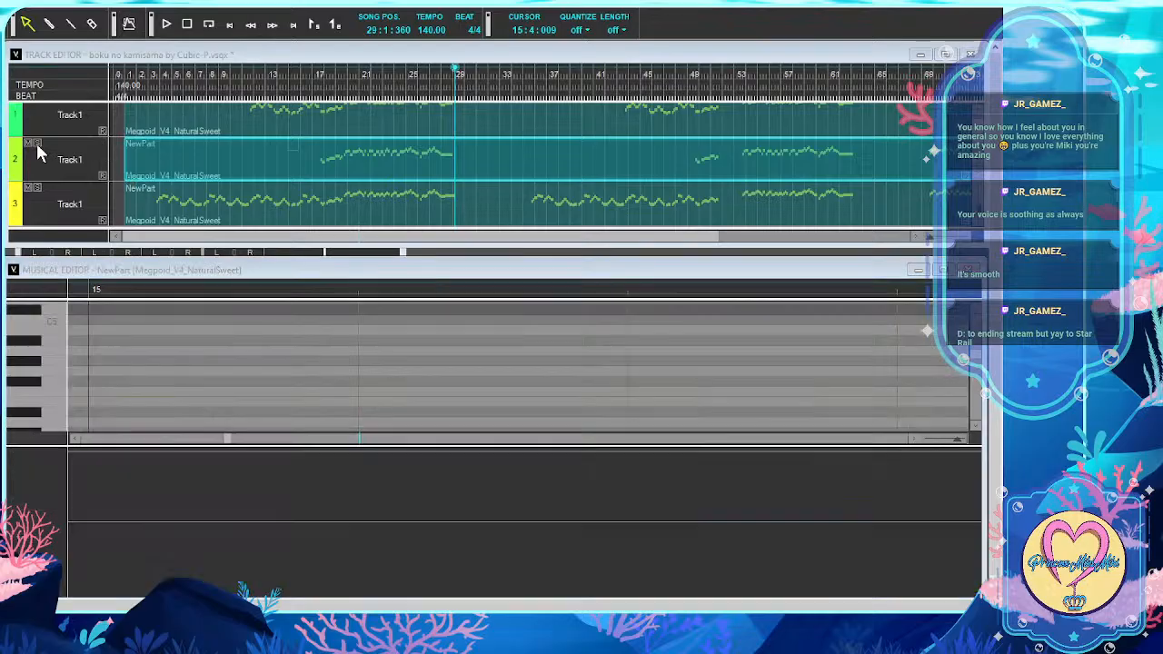
# Solo the second track and change its singer to Megpoid_V4_NativeFat
pyautogui.click(37, 143)
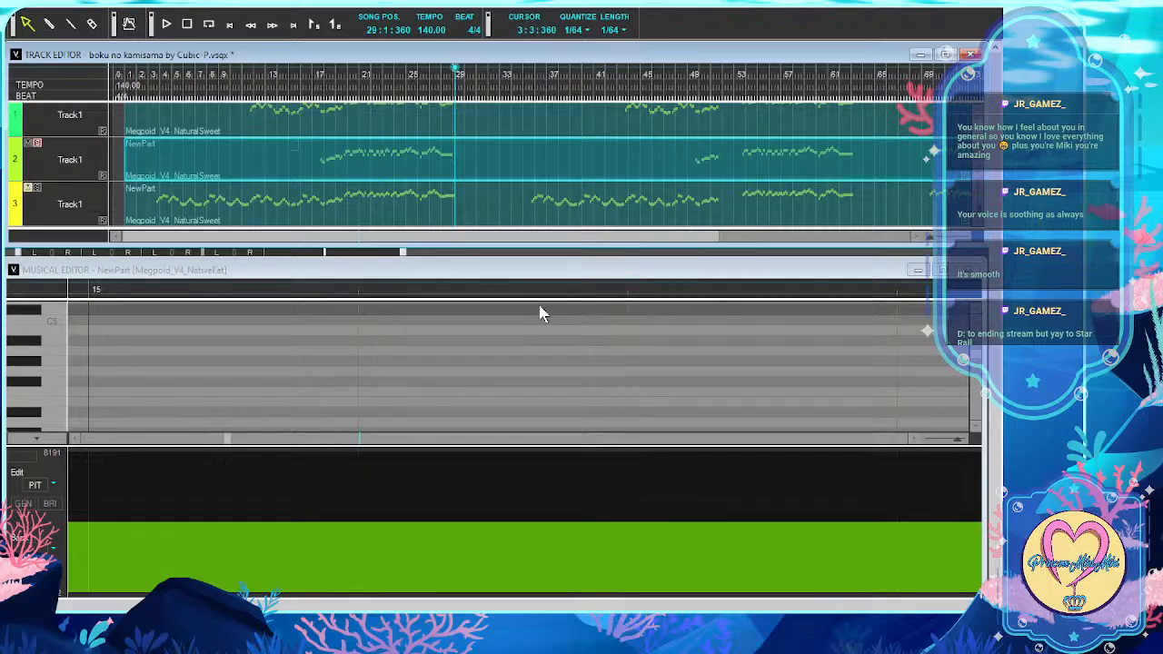
pyautogui.click(105, 175)
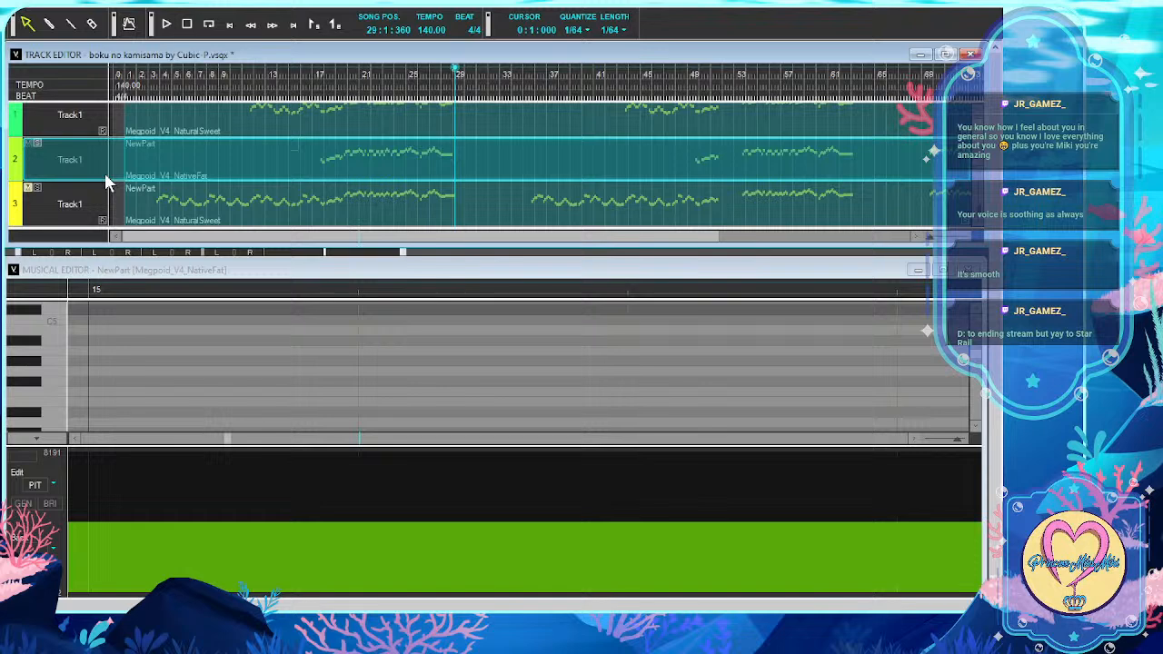
# Listen to the second track's sung sections, playing from measure 16 and skipping the long gaps ahead of the following sections
pyautogui.click(308, 74)
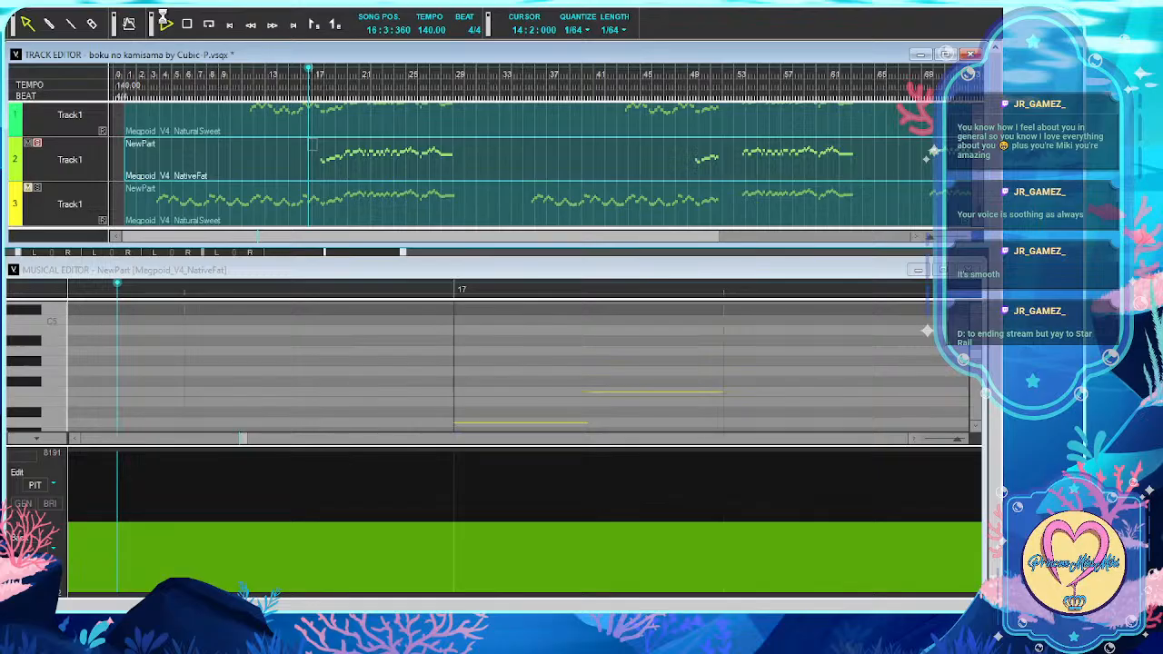
pyautogui.click(166, 23)
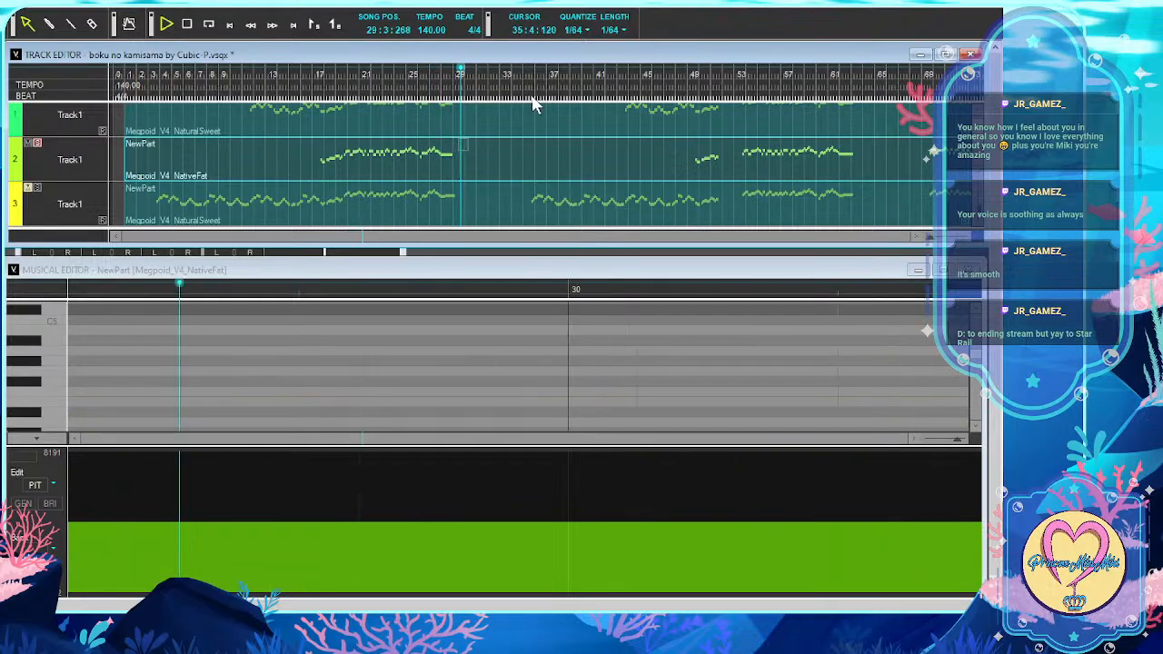
pyautogui.click(671, 75)
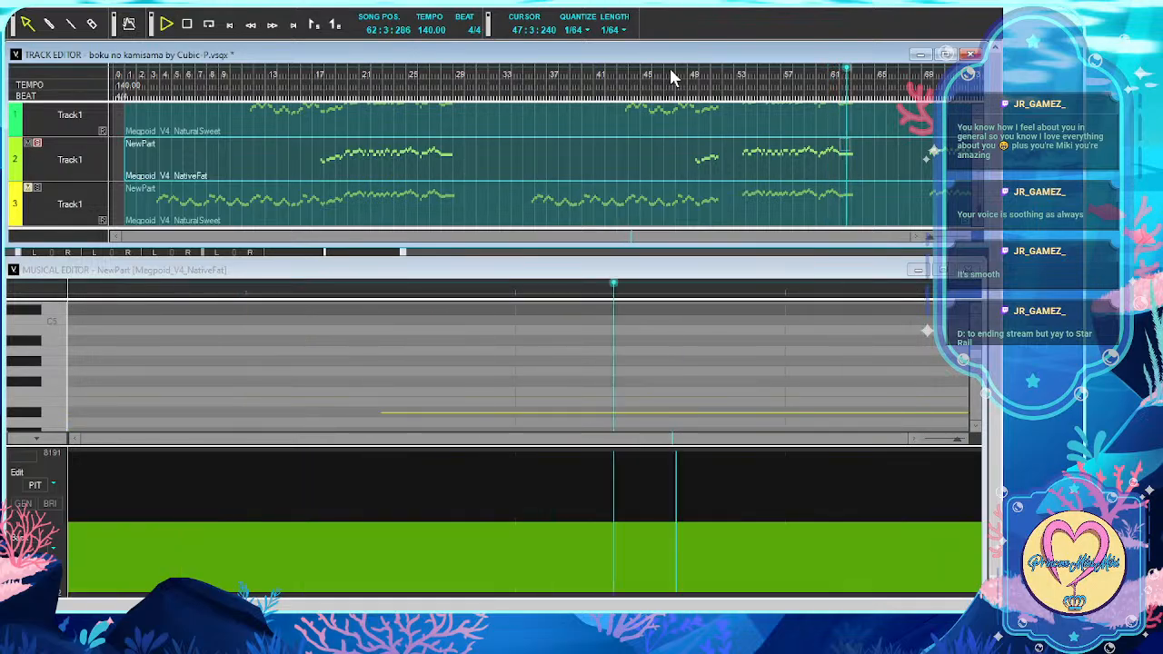
pyautogui.click(926, 76)
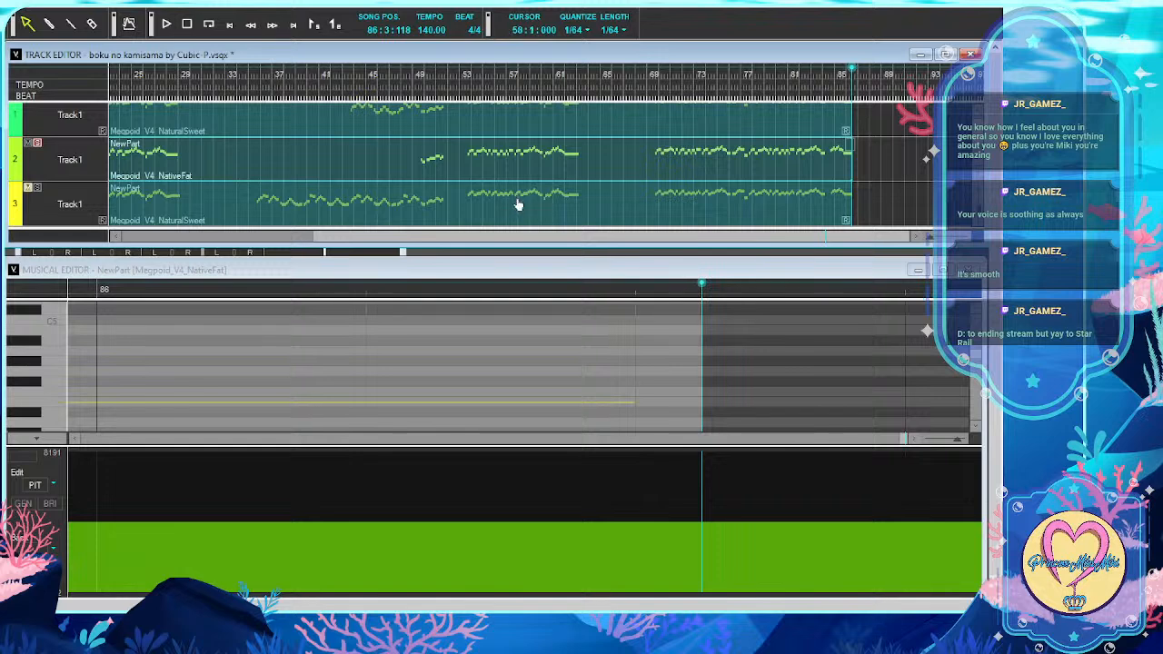
# Solo the first track instead of the second and select its part
pyautogui.hscroll(-5, 513, 203)
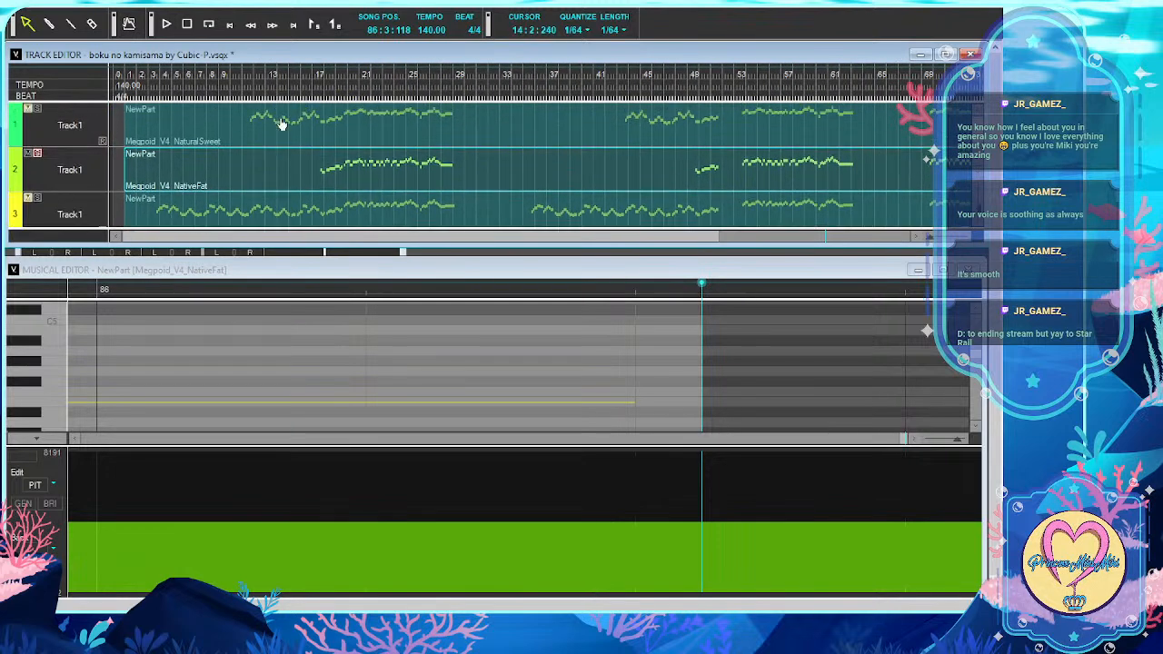
pyautogui.click(247, 109)
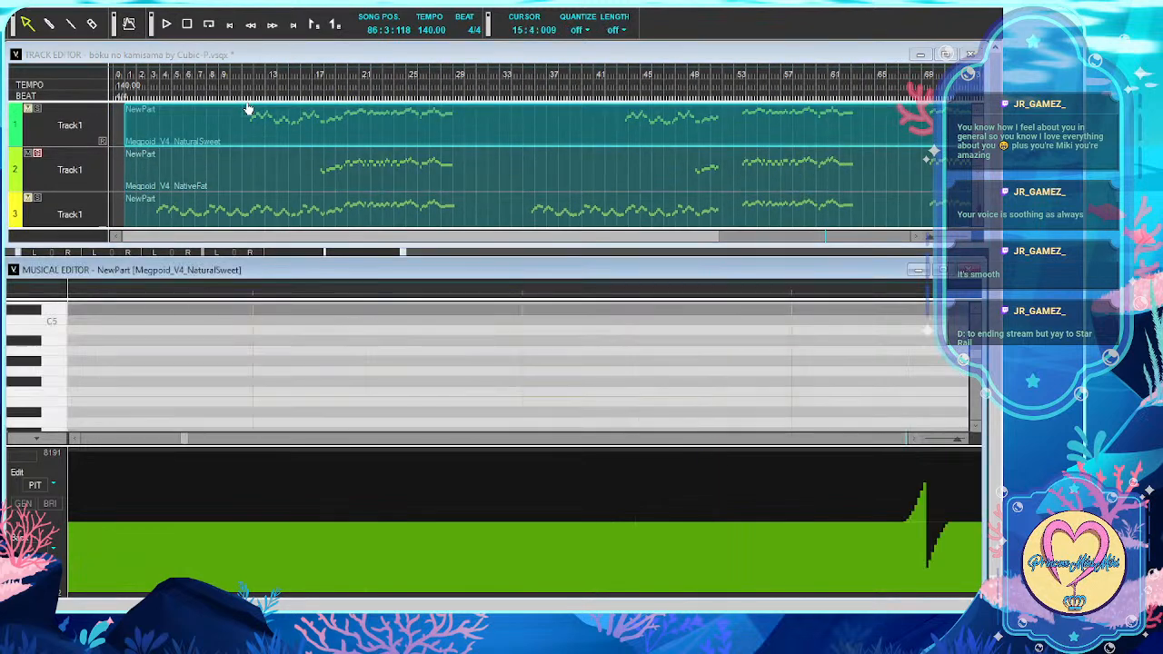
pyautogui.click(189, 187)
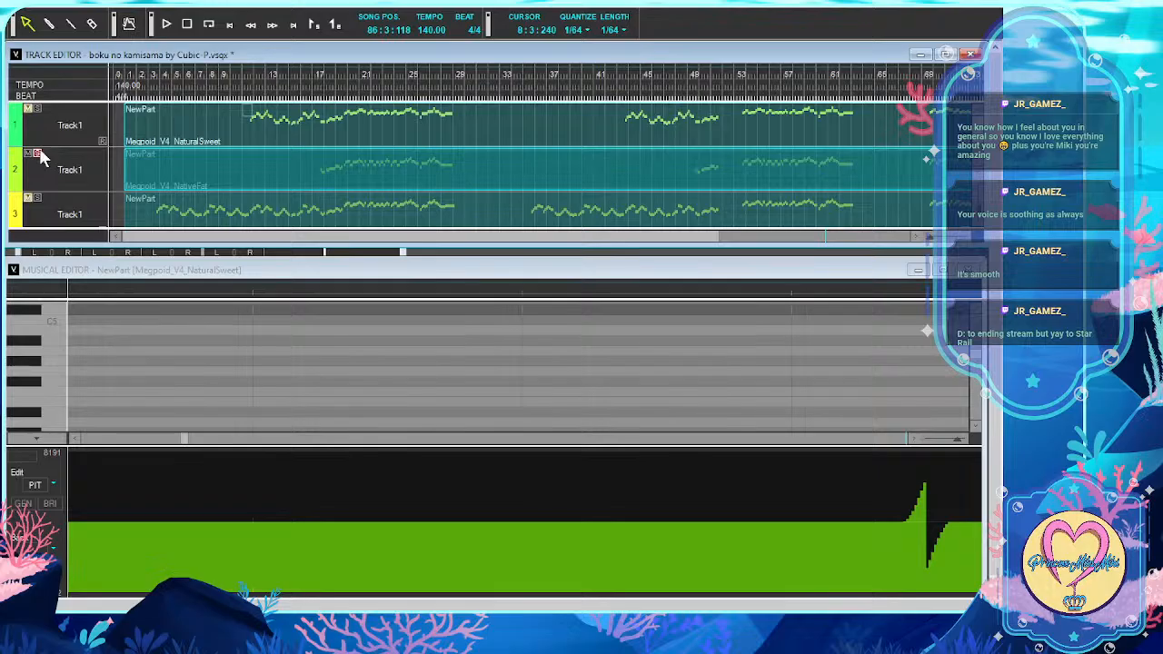
pyautogui.click(37, 109)
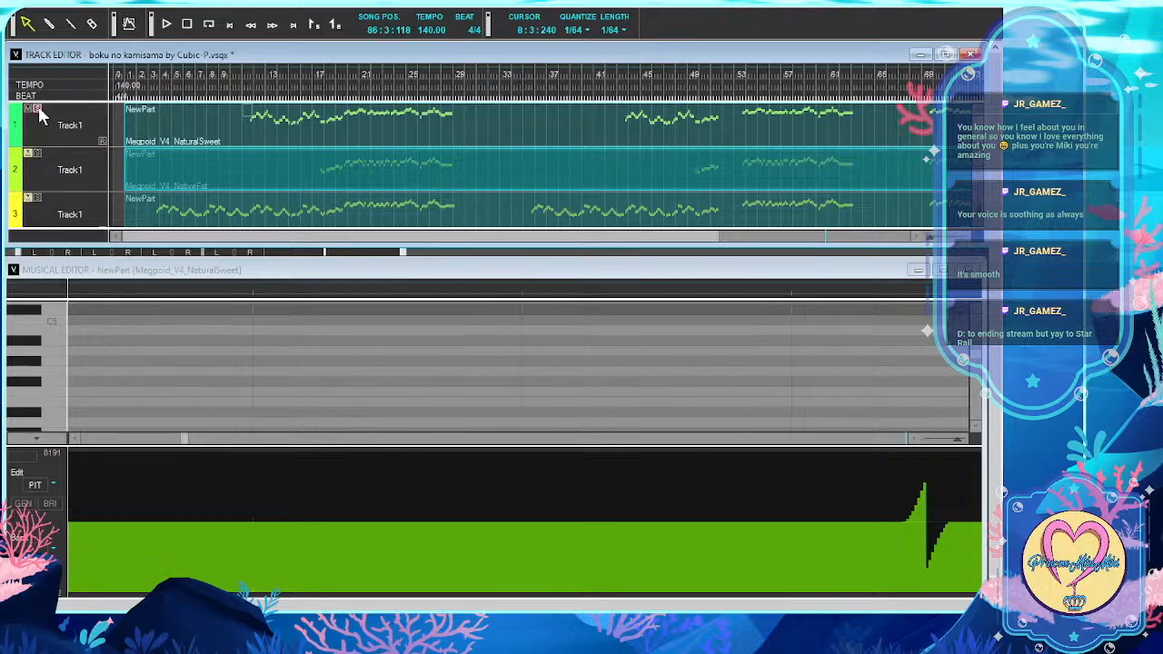
pyautogui.click(182, 132)
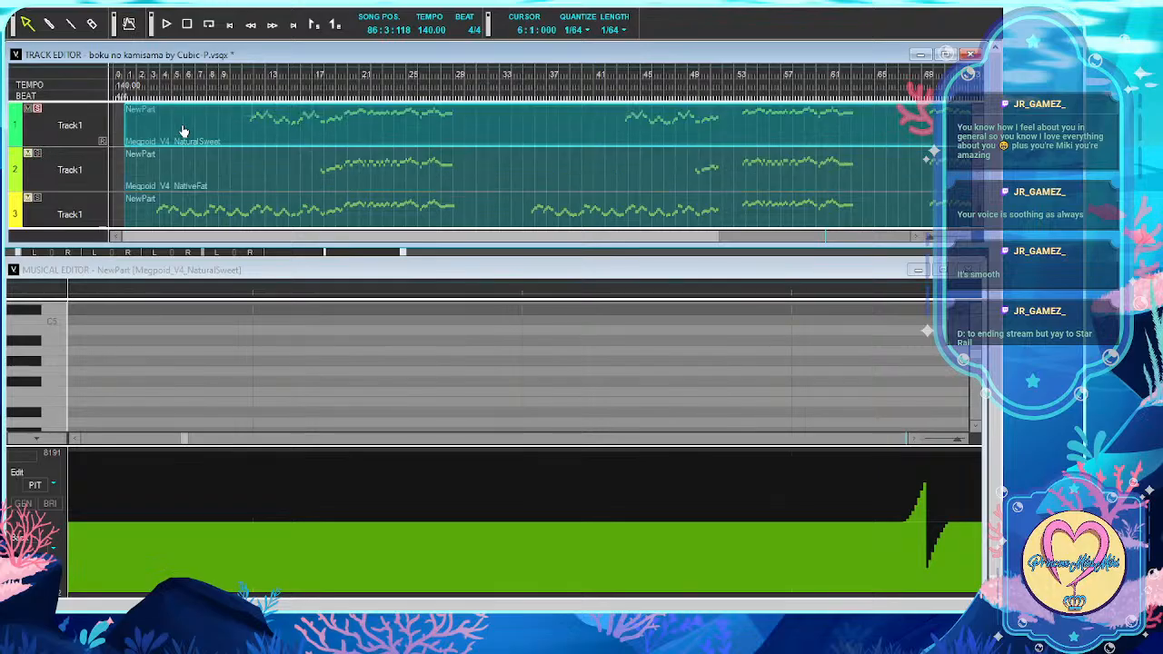
# Open the first track's part in the enlarged note view at its first sung notes, with the song position at 11:2:000
pyautogui.doubleClick(255, 115)
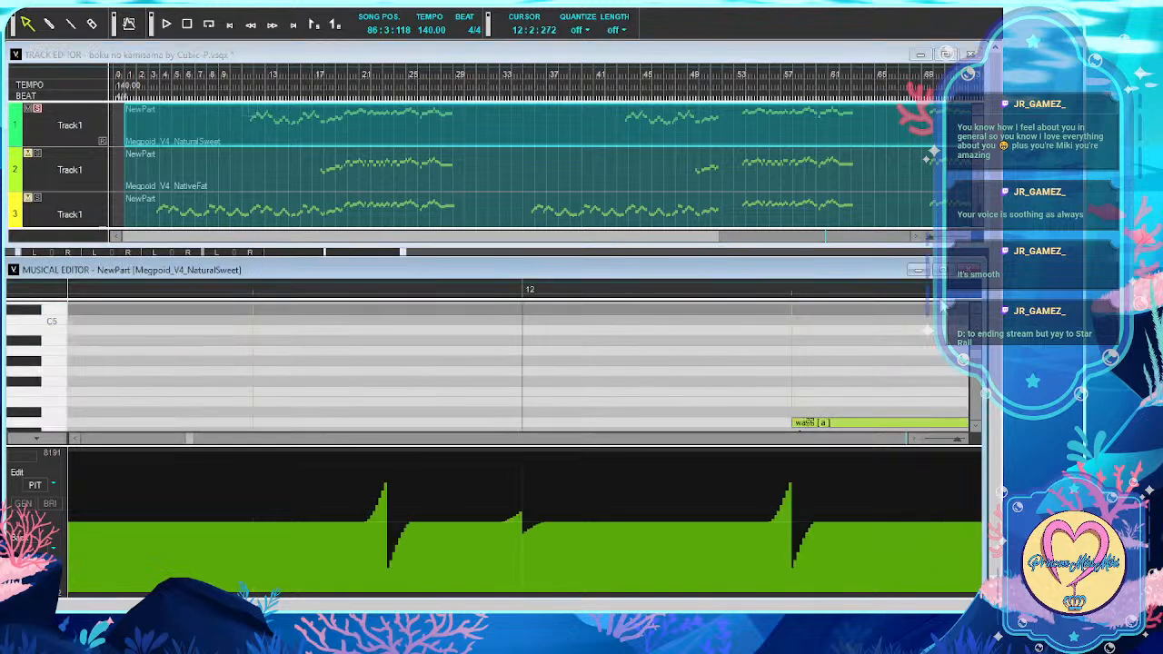
pyautogui.click(942, 269)
pyautogui.hscroll(-5, 609, 320)
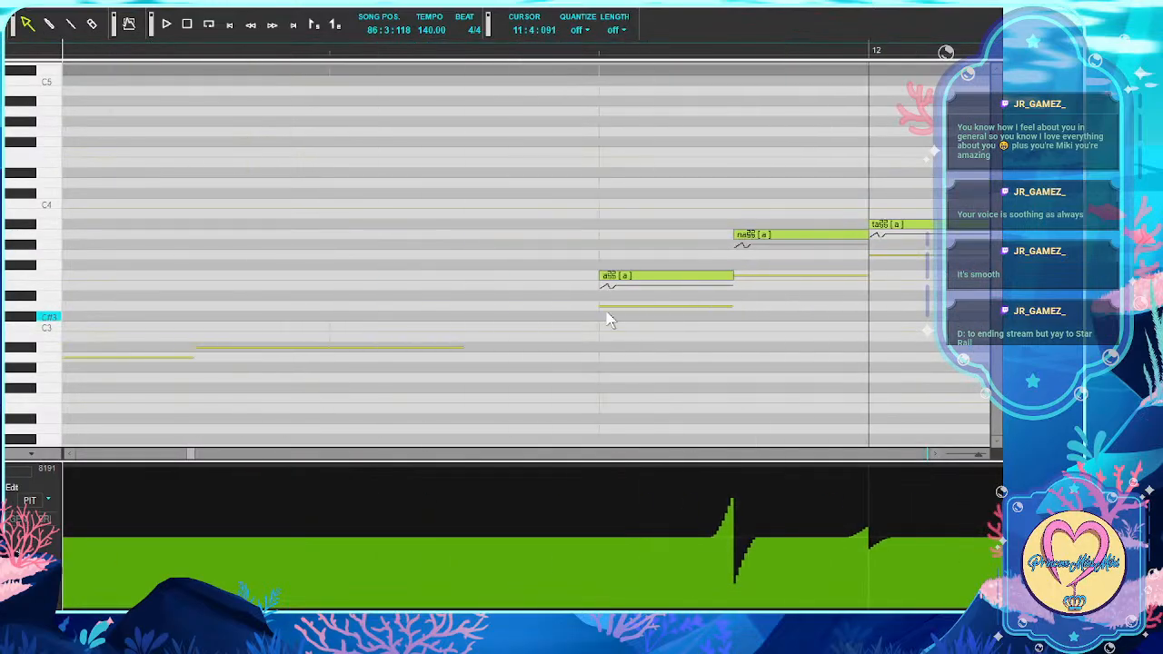
pyautogui.hscroll(5, 609, 320)
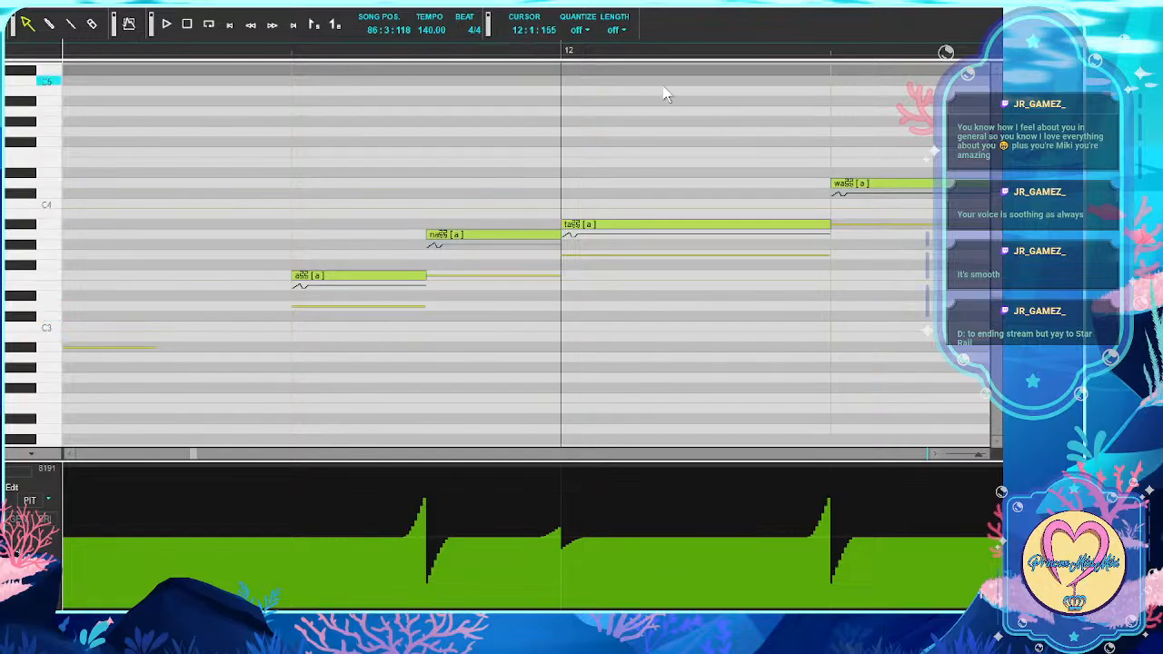
pyautogui.click(981, 14)
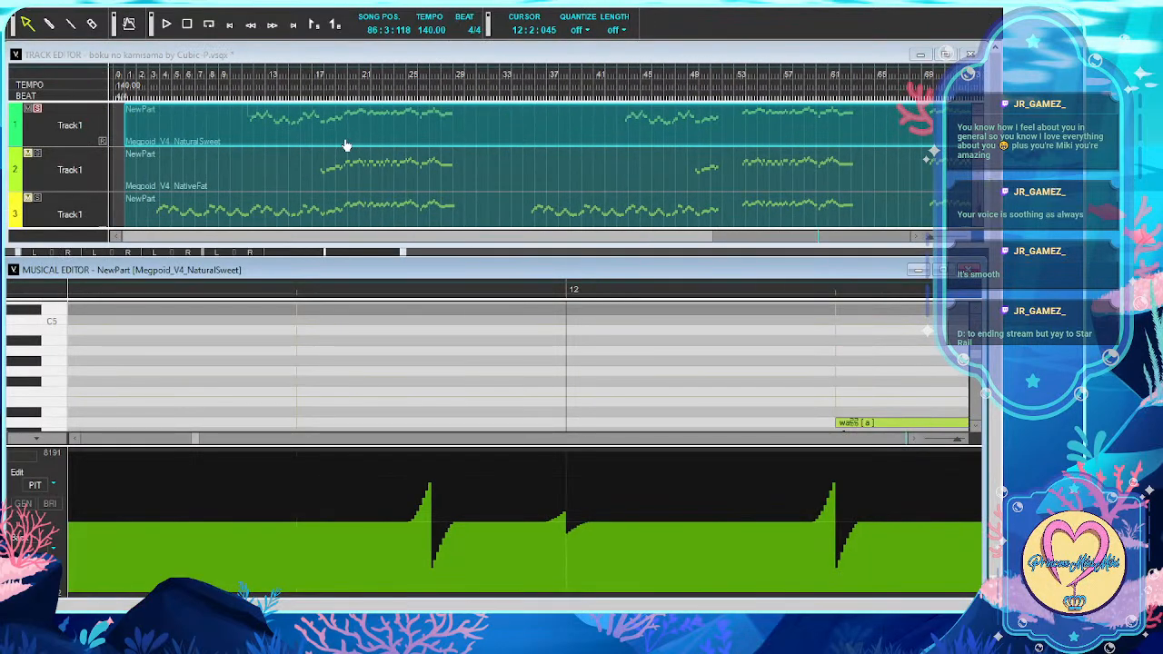
pyautogui.click(244, 72)
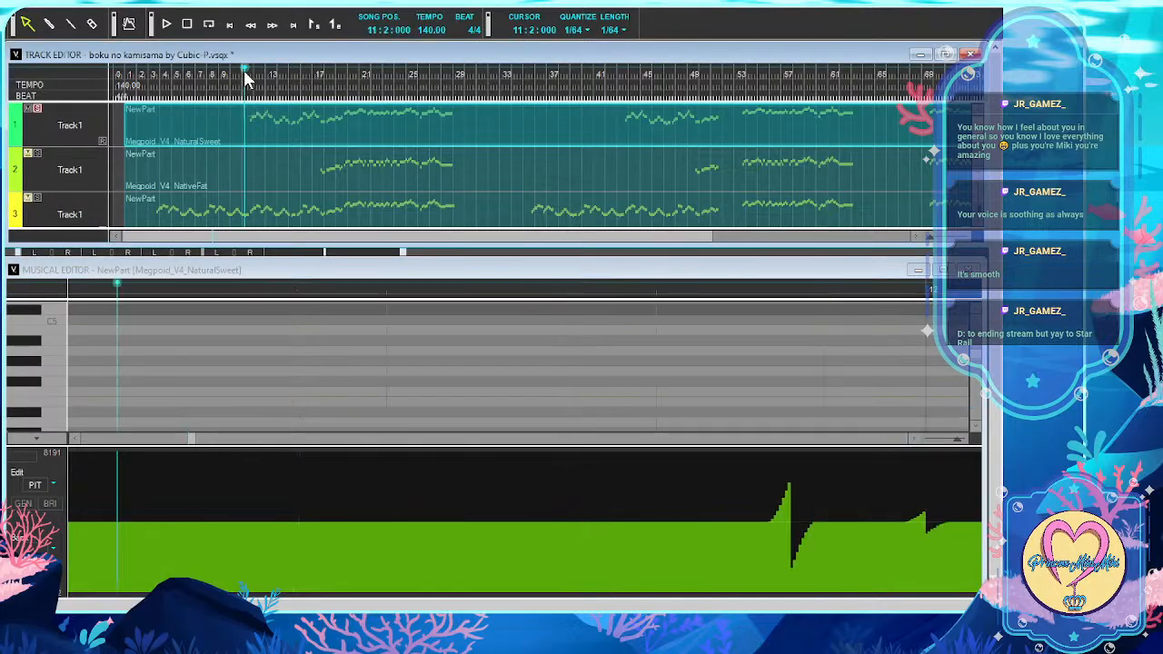
pyautogui.click(942, 269)
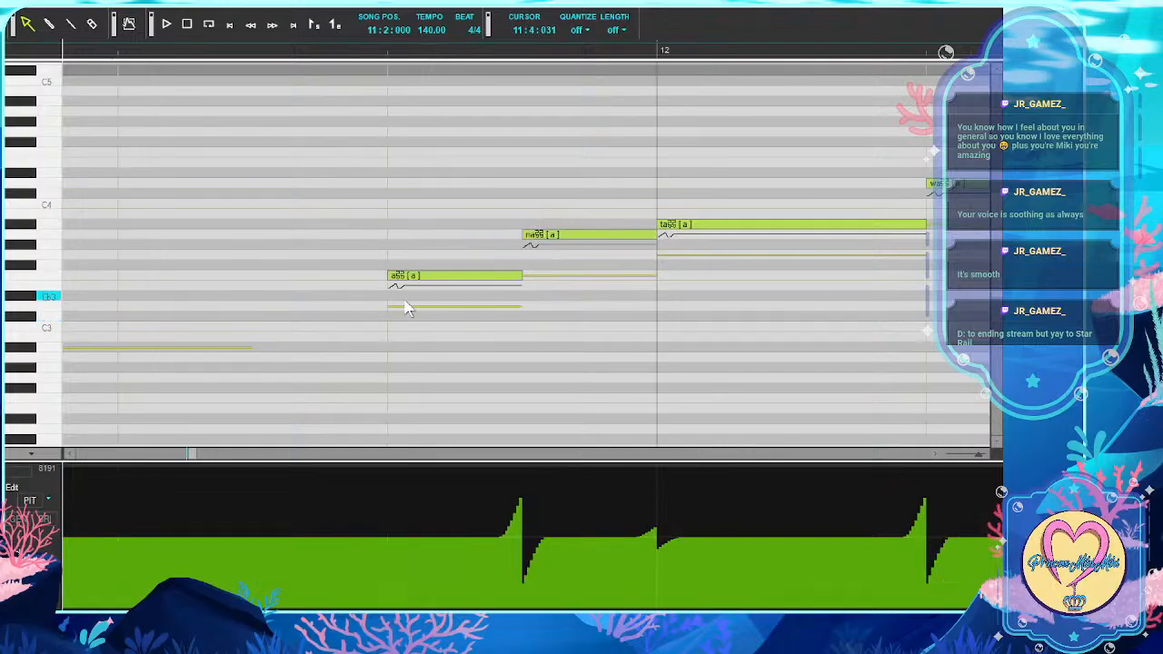
# Correct the lyrics of the first track's first four notes, through measure 12, to "a", "na", "ta" and "wa"
pyautogui.doubleClick(414, 275)
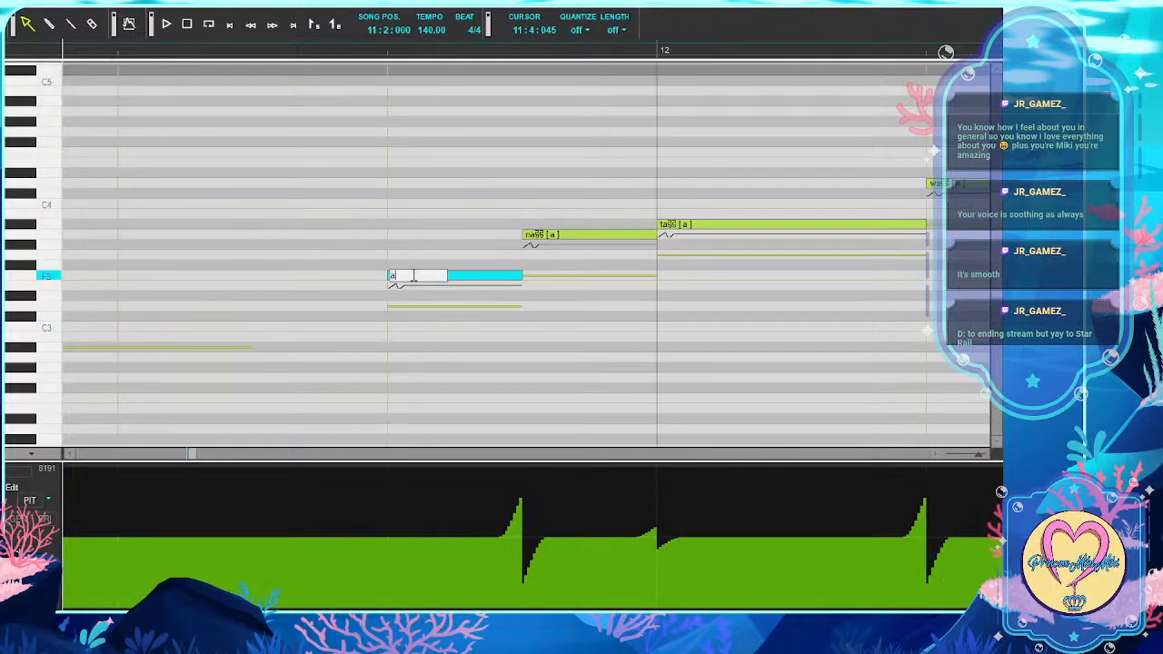
pyautogui.press('Tab')
pyautogui.write('na')
pyautogui.press('Tab')
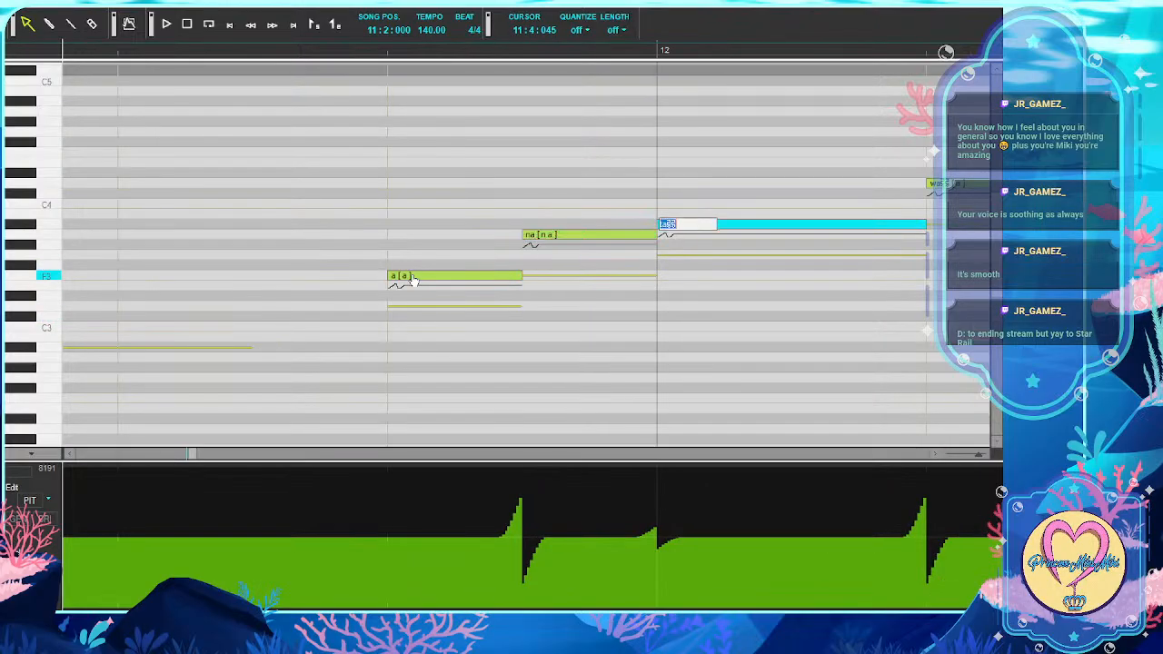
pyautogui.write('ta')
pyautogui.press('Tab')
pyautogui.write('wa')
pyautogui.press('Tab')
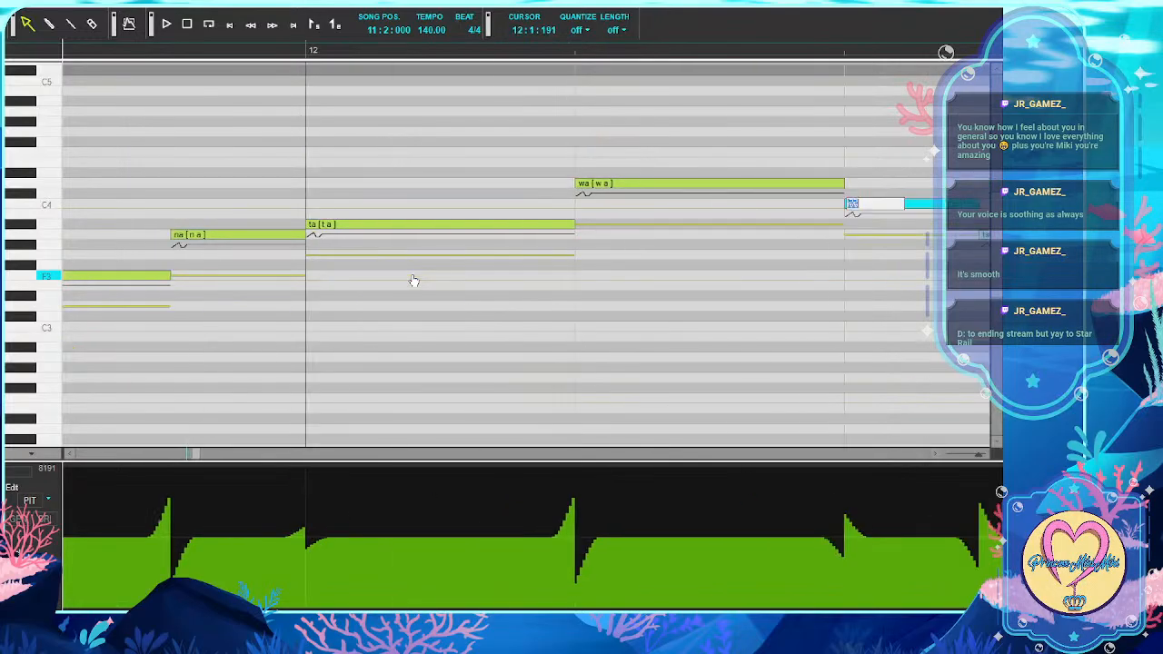
# Set the lyrics of the following four notes leading up to measure 13 to "i", "tsu", "ka" and "ra"
pyautogui.write('i')
pyautogui.press('Tab')
pyautogui.write('tsu')
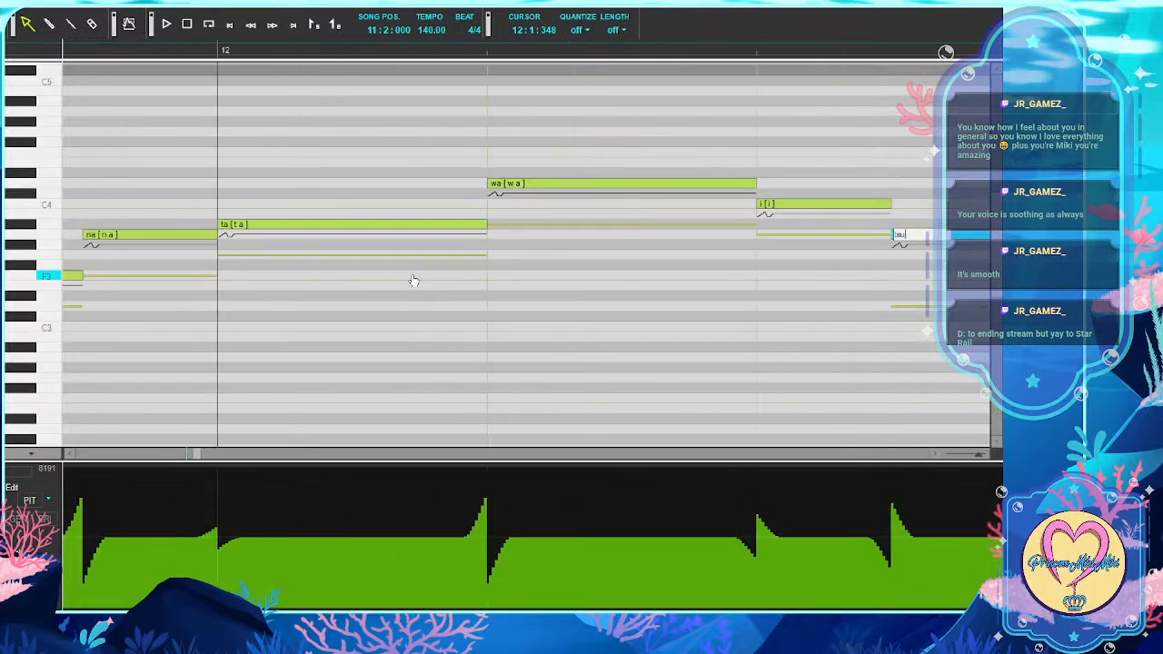
pyautogui.press('Tab')
pyautogui.write('ka')
pyautogui.press('Tab')
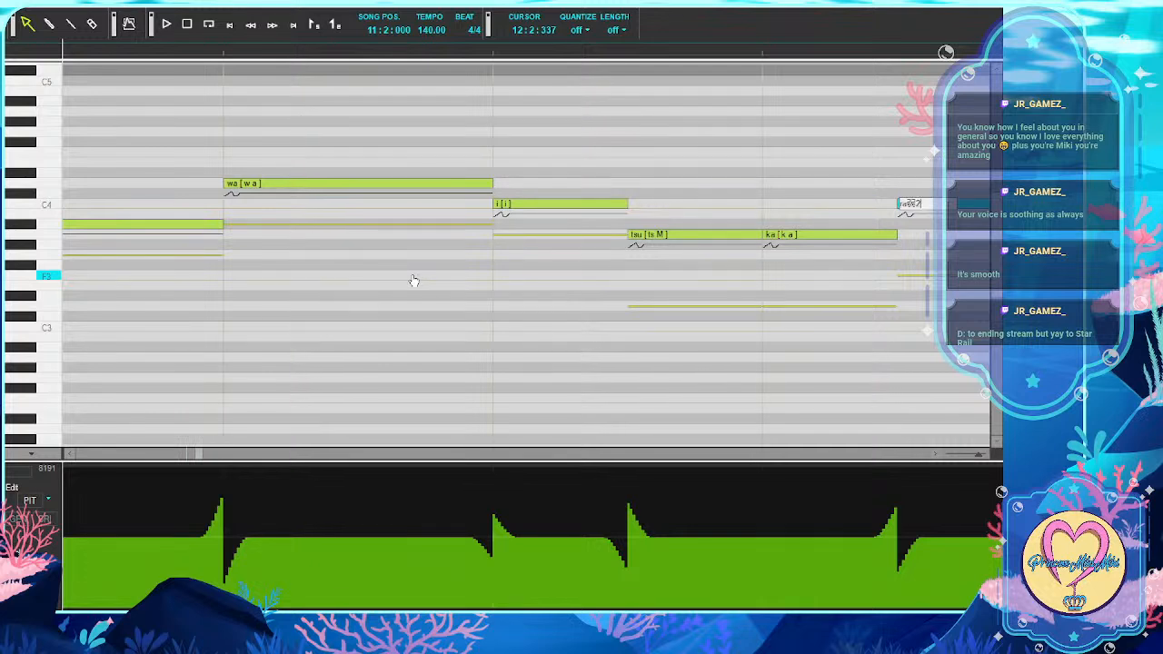
pyautogui.write('ra')
pyautogui.press('Tab')
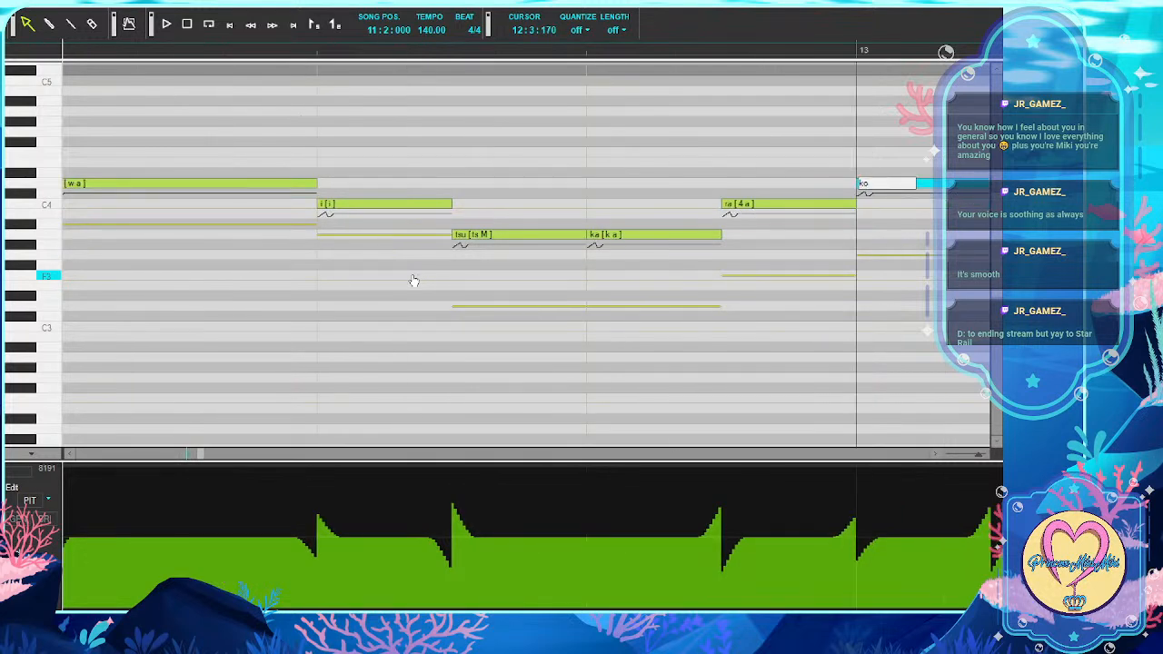
# Set the lyrics of the first three notes of measure 13 to "ko", "ko" and "ni"
pyautogui.press('Tab')
pyautogui.write('ko')
pyautogui.press('Tab')
pyautogui.write('ri')
pyautogui.press('Tab')
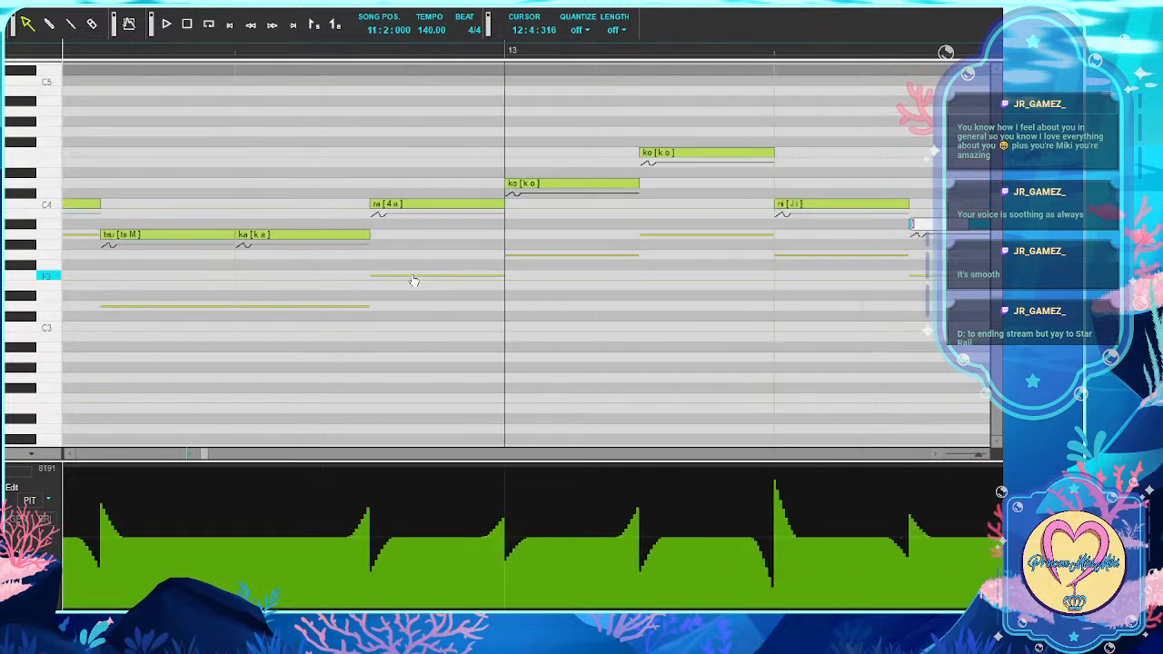
# Correct the lyrics of the five notes from bar 13 beat 2 to i, te, da, re and ka, without trailing marks
pyautogui.write('i')
pyautogui.press('Tab')
pyautogui.write('te')
pyautogui.press('Tab')
pyautogui.write('da')
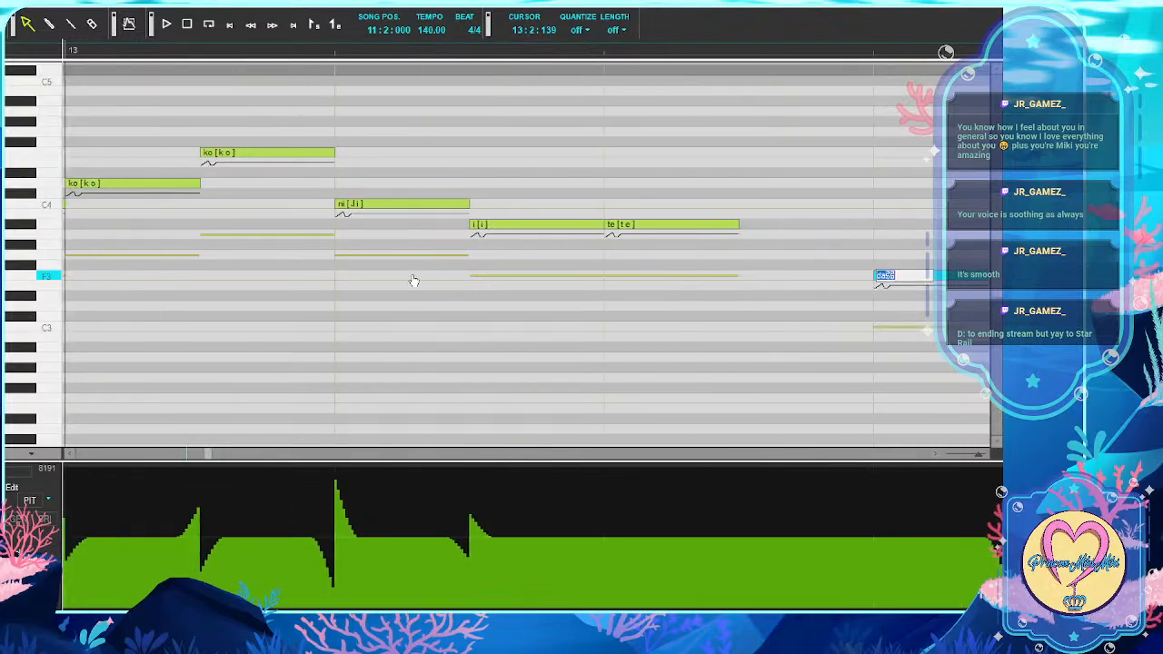
pyautogui.press('Tab')
pyautogui.write('re')
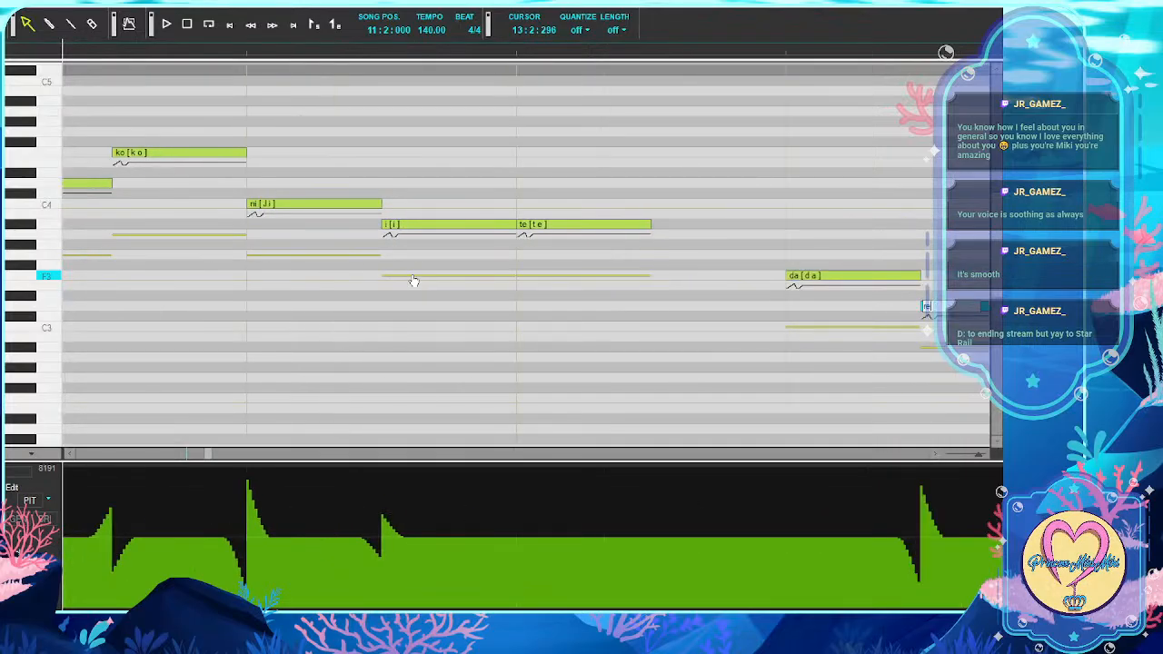
pyautogui.press('Tab')
pyautogui.write('ka')
pyautogui.press('Tab')
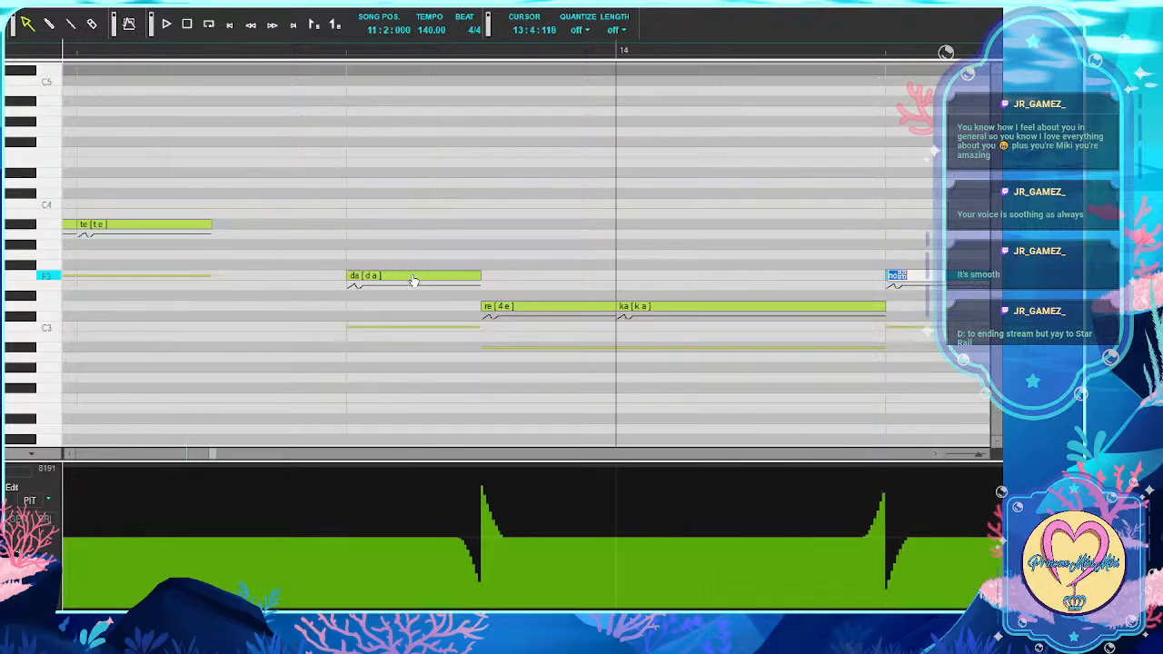
# Correct the lyrics of the bar 14 notes from beat 2 onward to no, ka, e, ri and wo
pyautogui.write('no')
pyautogui.press('Tab')
pyautogui.write('ka')
pyautogui.press('Tab')
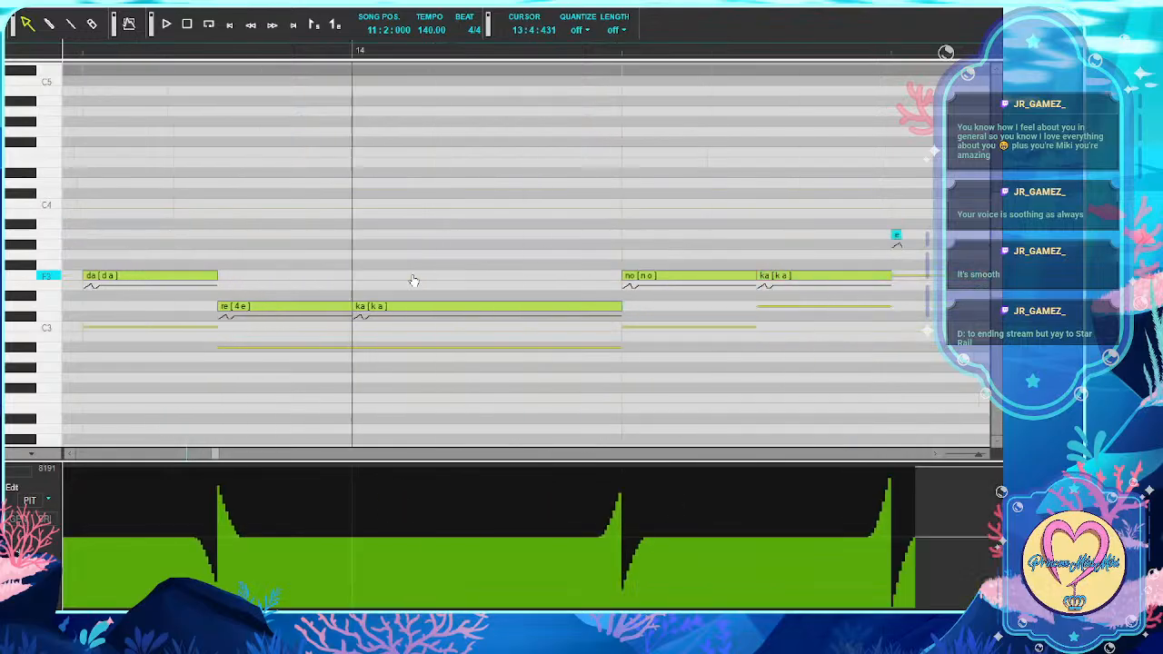
pyautogui.write('e')
pyautogui.press('Tab')
pyautogui.write('ri')
pyautogui.press('Tab')
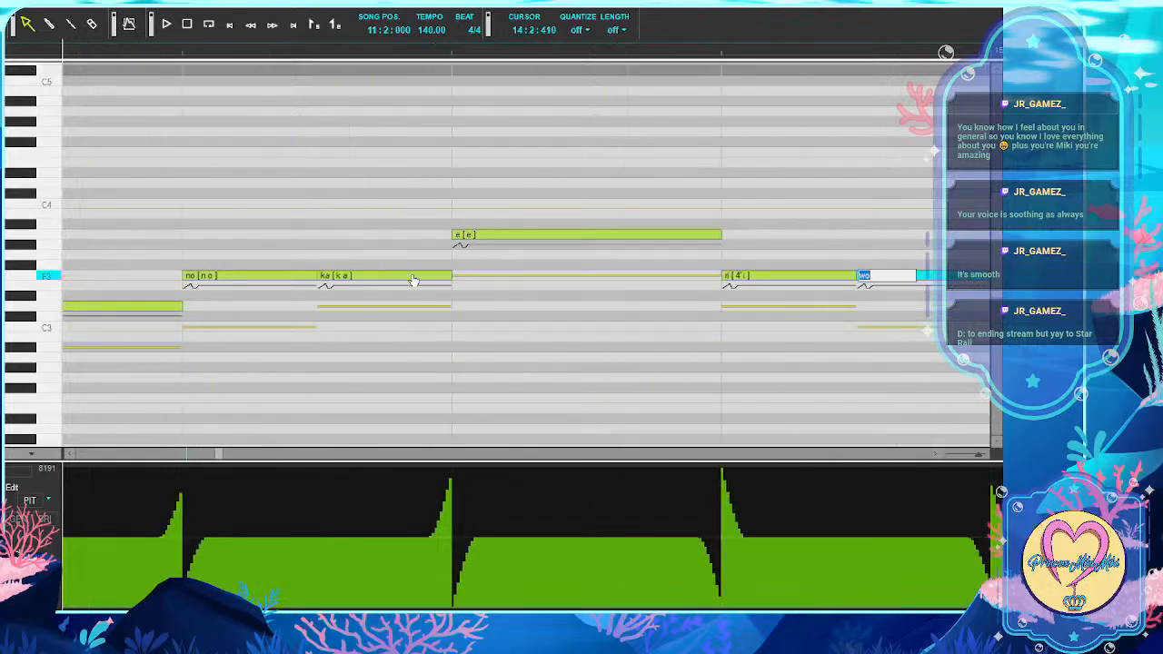
pyautogui.write('wo')
pyautogui.press('Tab')
# Correct the lyrics of the six notes in bar 15 to ma, te, i, ta, i and ki
pyautogui.write('ma')
pyautogui.press('Tab')
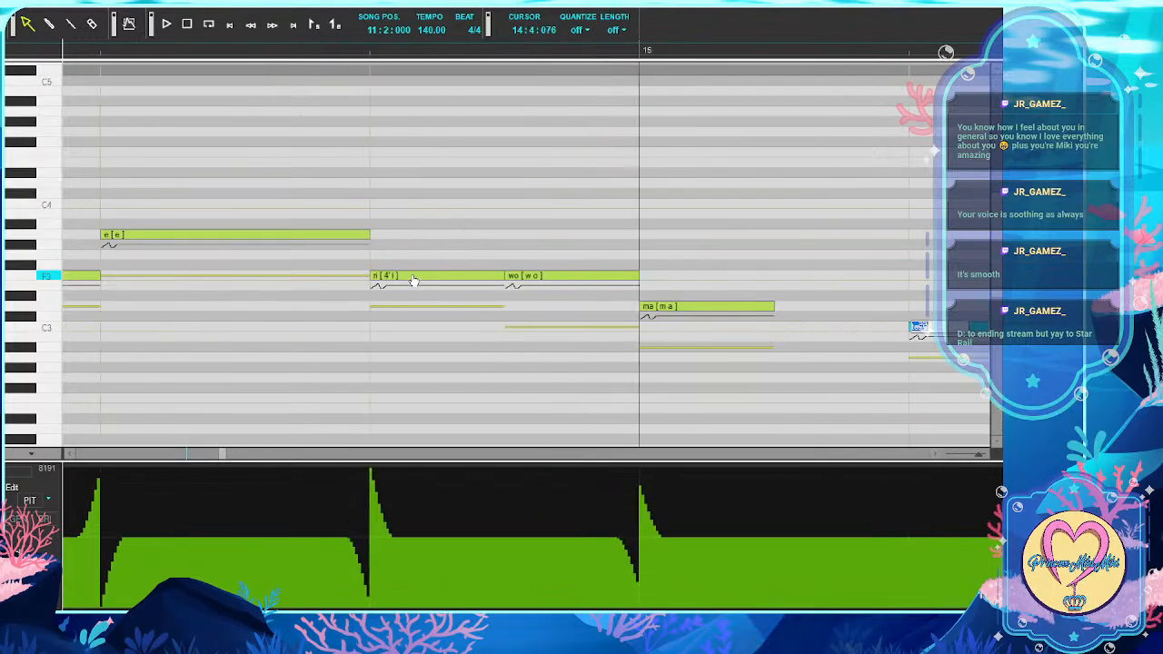
pyautogui.write('te')
pyautogui.press('Tab')
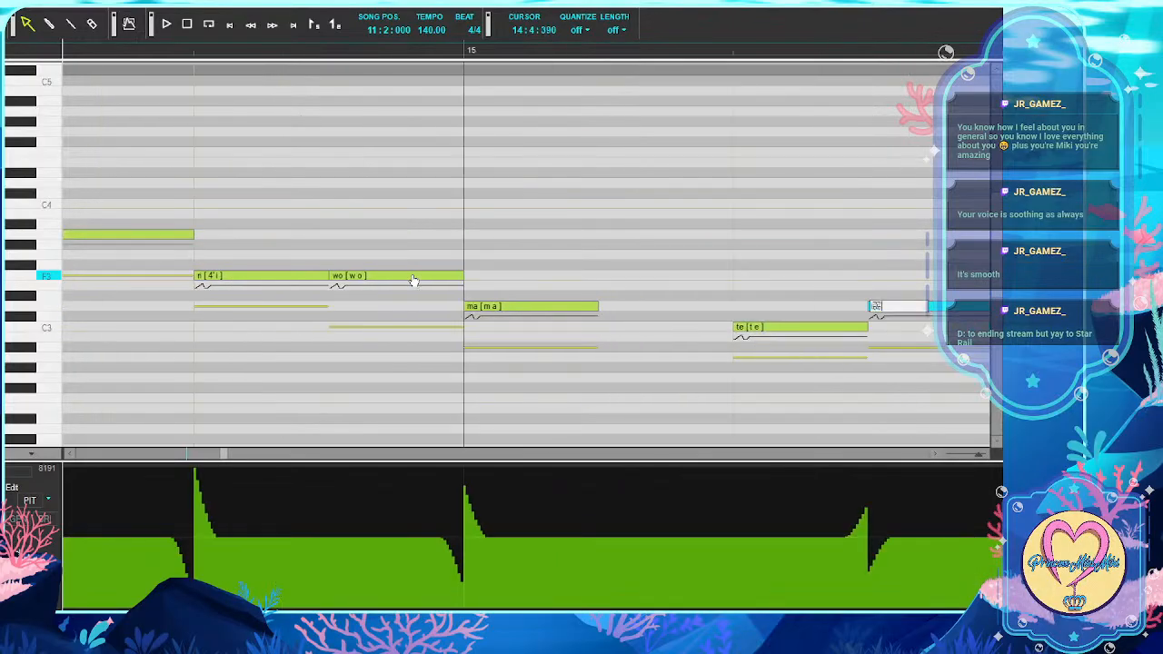
pyautogui.write('i')
pyautogui.press('Tab')
pyautogui.write('ta')
pyautogui.press('Tab')
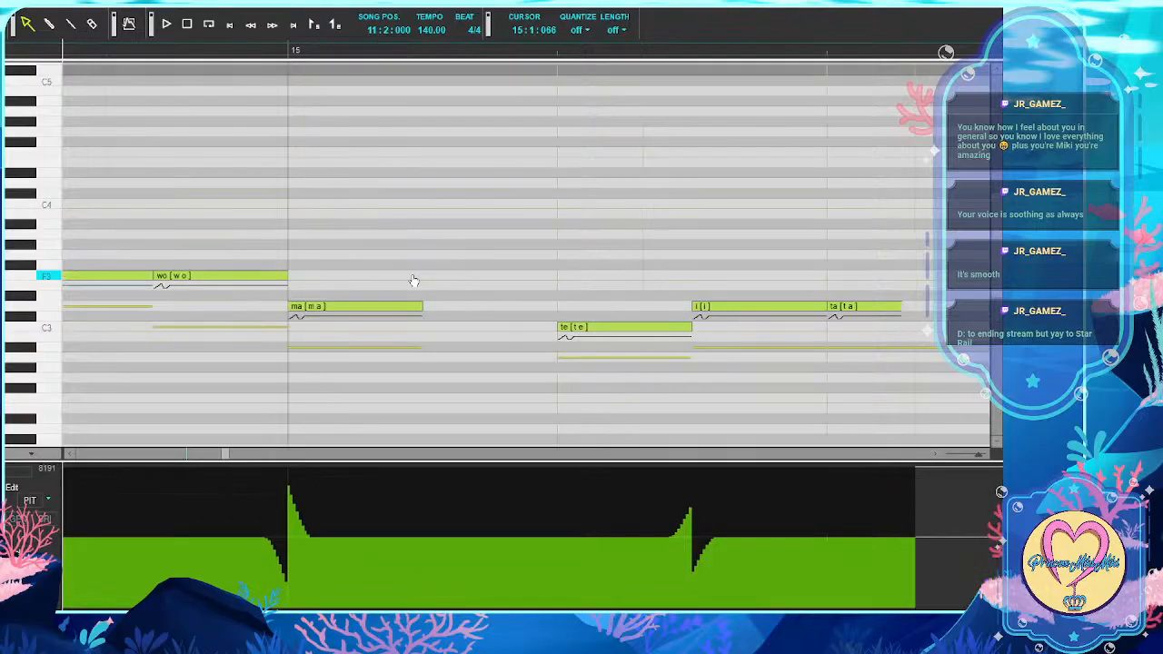
pyautogui.write('ki')
pyautogui.press('Tab')
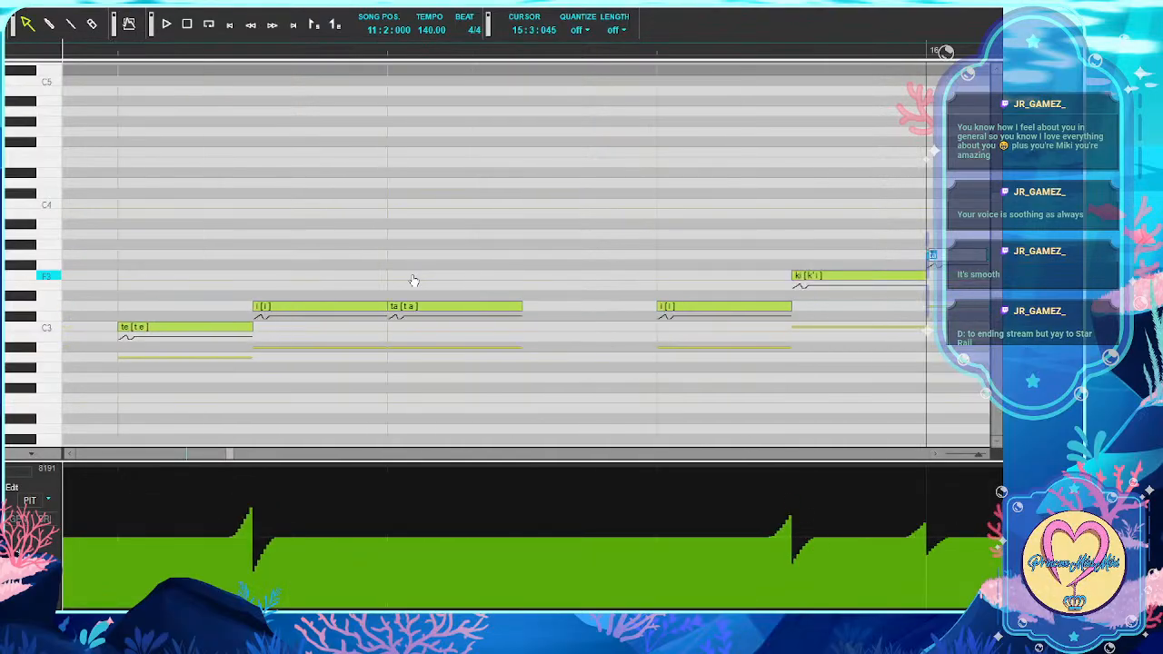
# Correct the lyrics of the first five notes in bar 16 to ta, i, na, tsu and yo
pyautogui.write('ta')
pyautogui.press('Tab')
pyautogui.write('i')
pyautogui.press('Tab')
pyautogui.write('na')
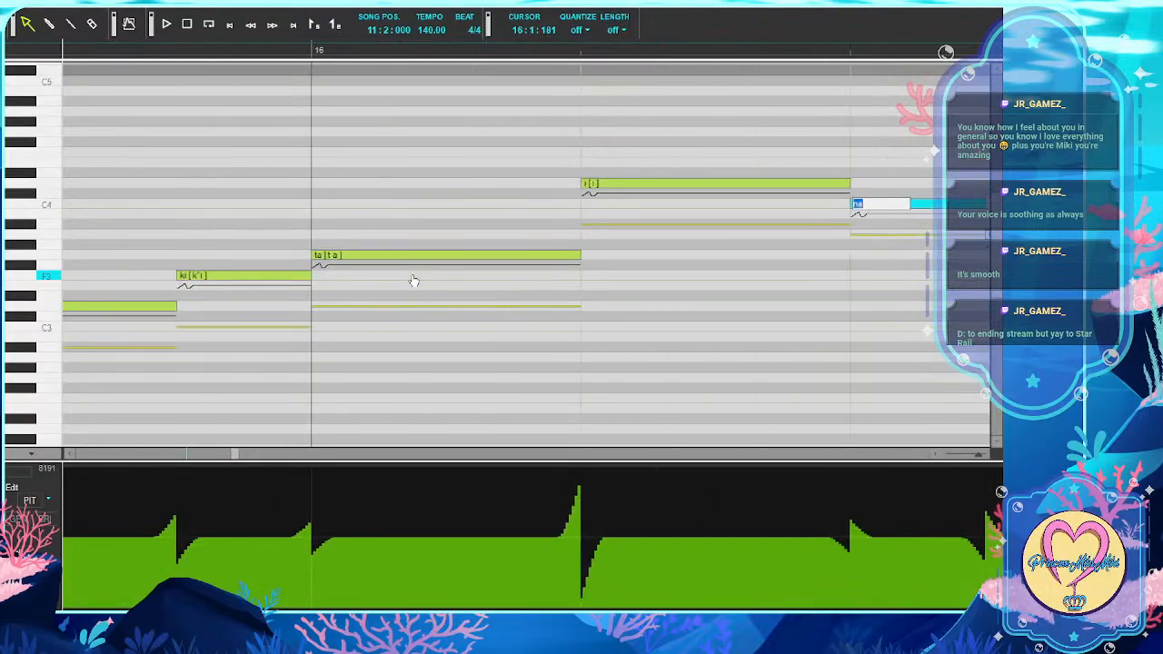
pyautogui.press('Tab')
pyautogui.write('tsu')
pyautogui.press('Tab')
pyautogui.press('Tab')
pyautogui.press('Tab')
pyautogui.press('Tab')
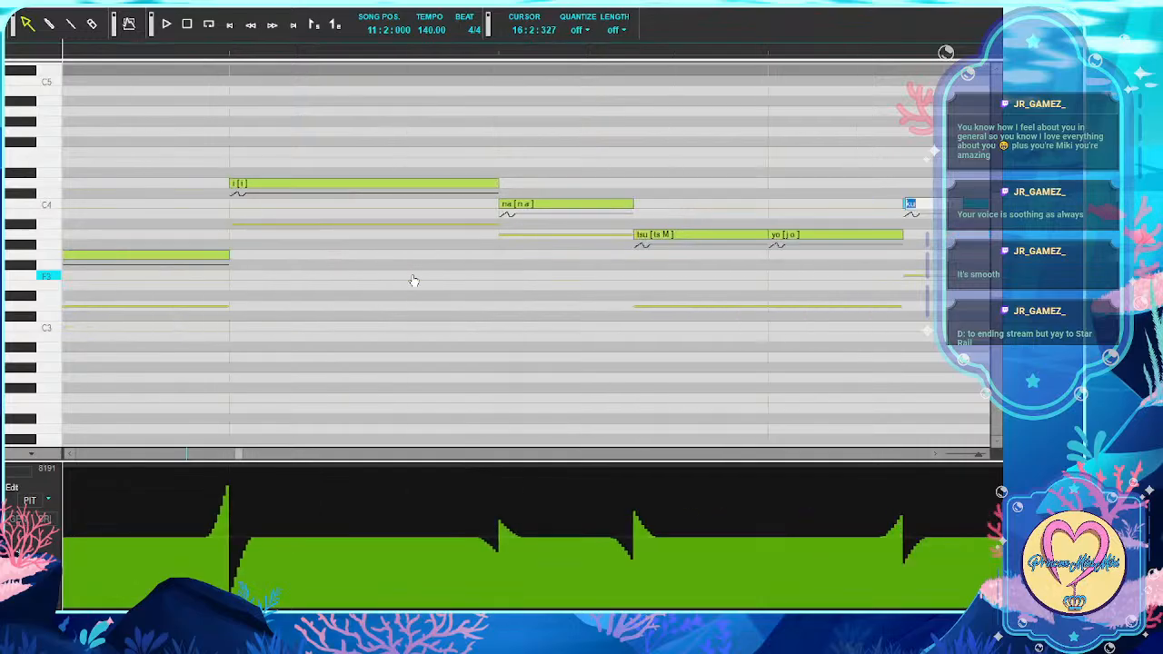
# Clean up the lyrics from the last note of bar 16 into bar 17 to ku, na, ra, na, ku and cha
pyautogui.press('Tab')
pyautogui.press('Tab')
pyautogui.press('Tab')
pyautogui.press('Tab')
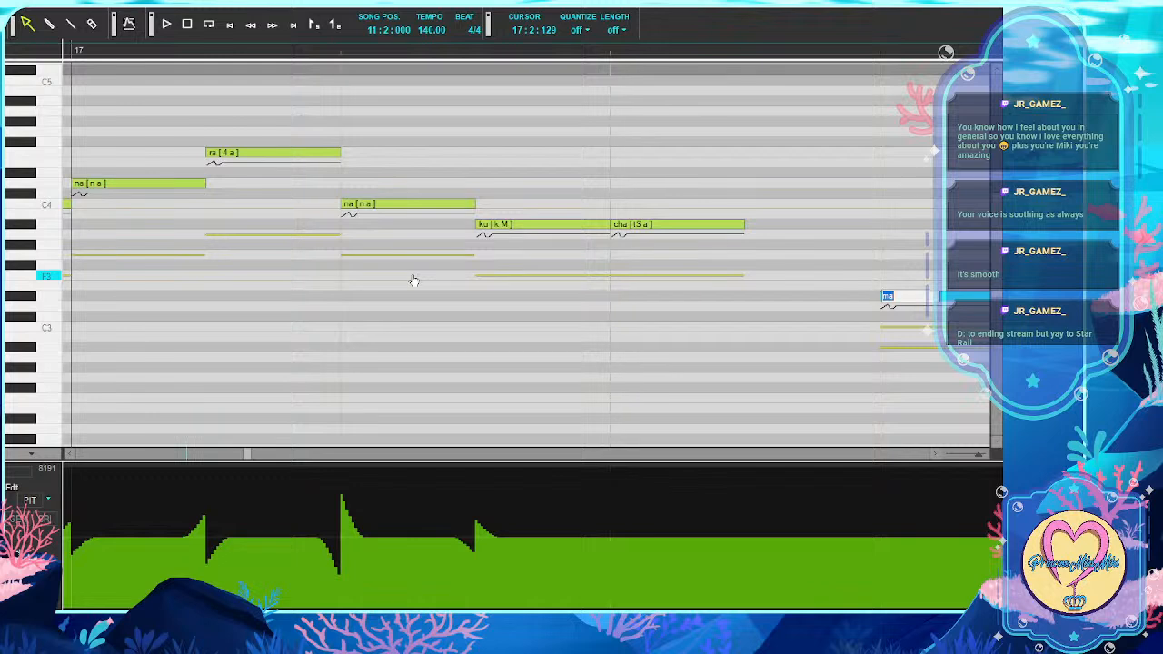
# Clean up the lyrics from bar 17 beat 4 through bar 18 beat 2 to ma, zu, wa, no and ro
pyautogui.press('Tab')
pyautogui.press('Tab')
pyautogui.press('Tab')
pyautogui.press('Tab')
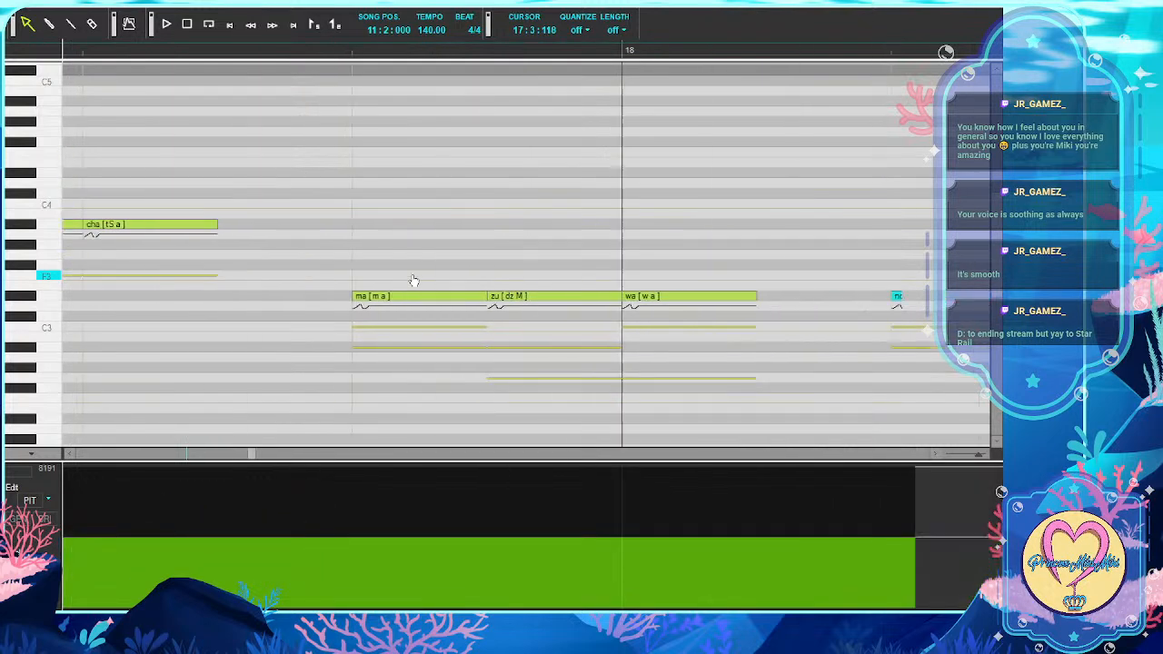
pyautogui.press('Tab')
pyautogui.press('Tab')
pyautogui.press('Tab')
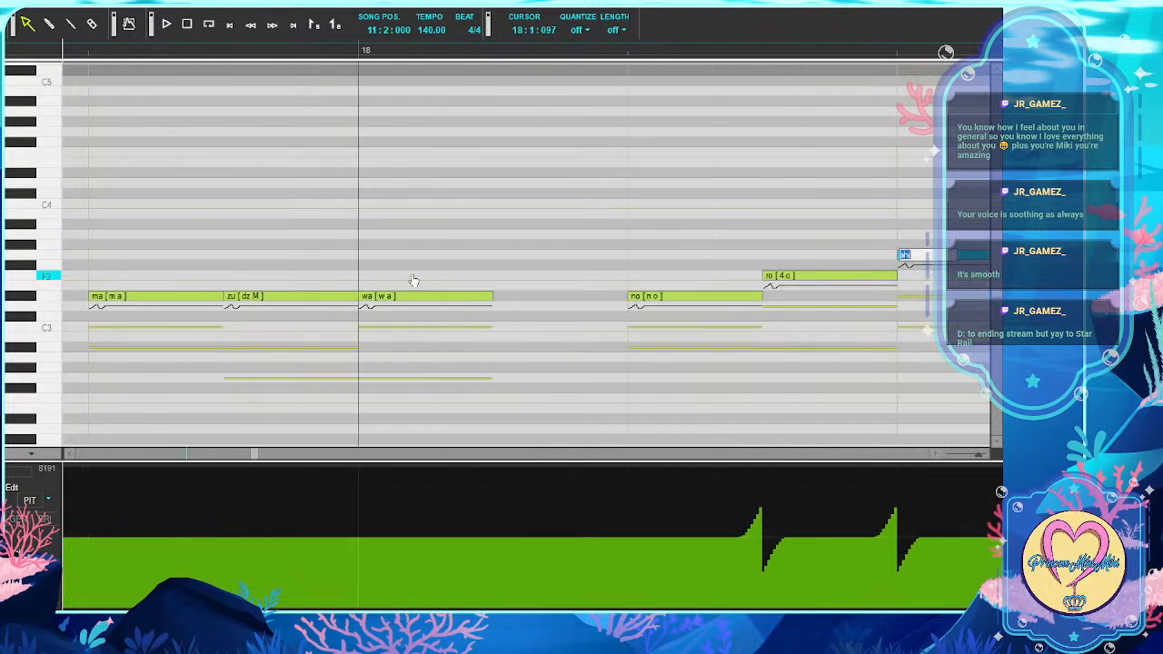
# Clean up the lyrics from bar 18 beat 3 through bar 19 beat 2 to shi, wo, a, ge, te and ku
pyautogui.press('Tab')
pyautogui.press('Tab')
pyautogui.press('Tab')
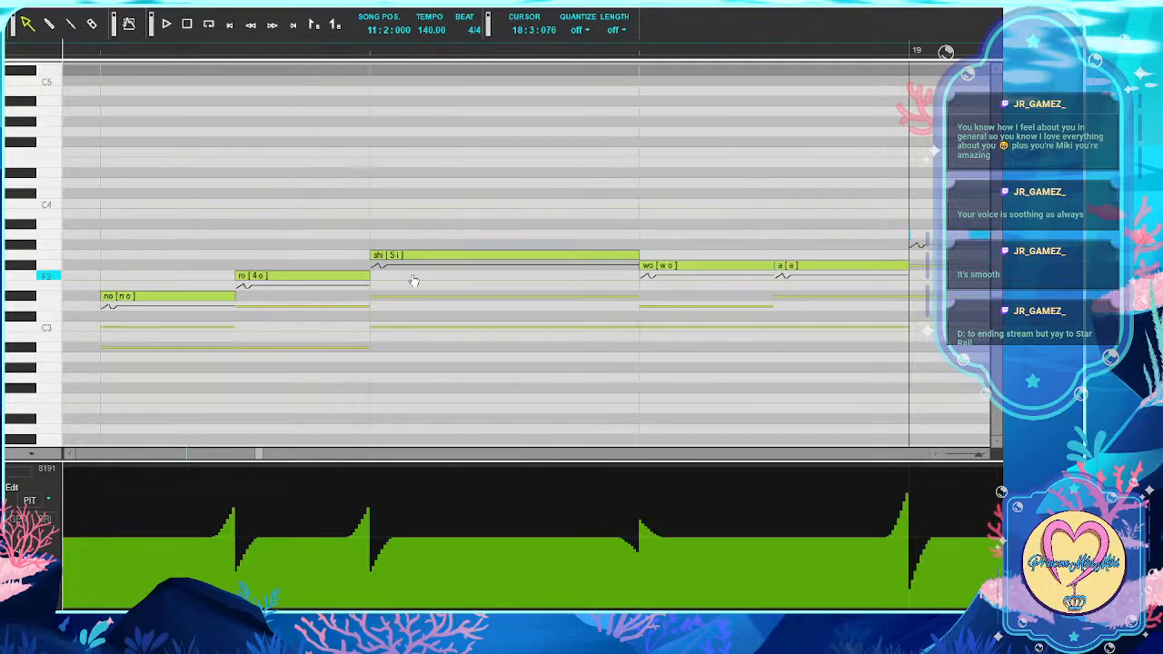
pyautogui.press('Tab')
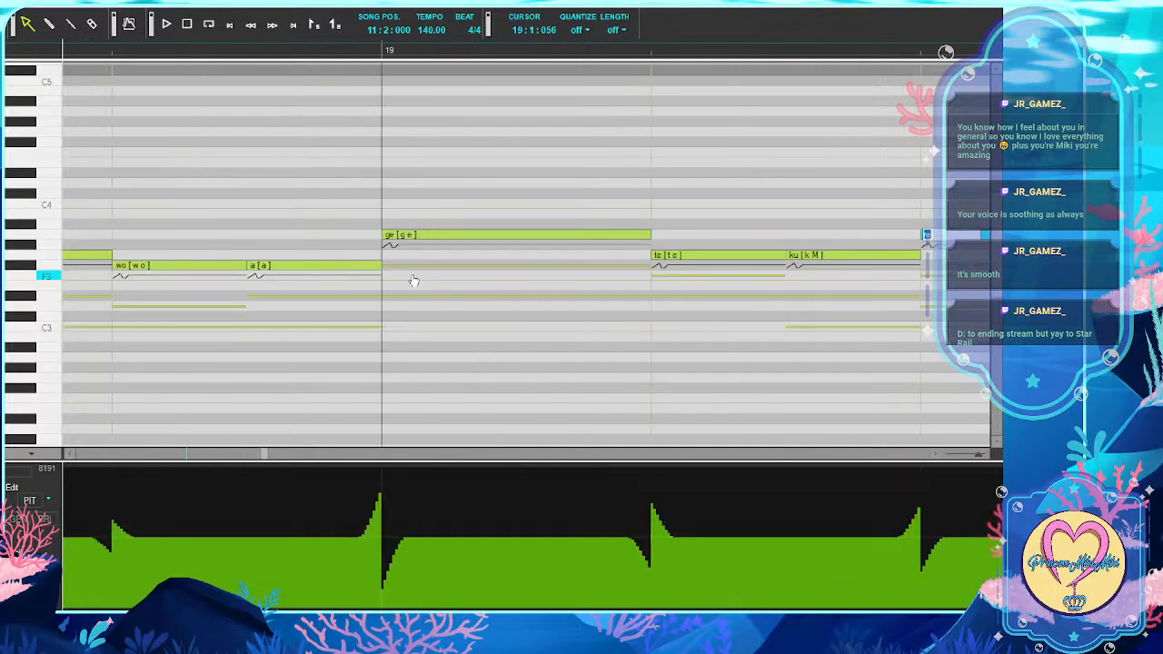
# Clean up the remaining bar 19 lyrics to re, i and ka, and end lyric editing
pyautogui.press('Tab')
pyautogui.press('Tab')
pyautogui.press('Tab')
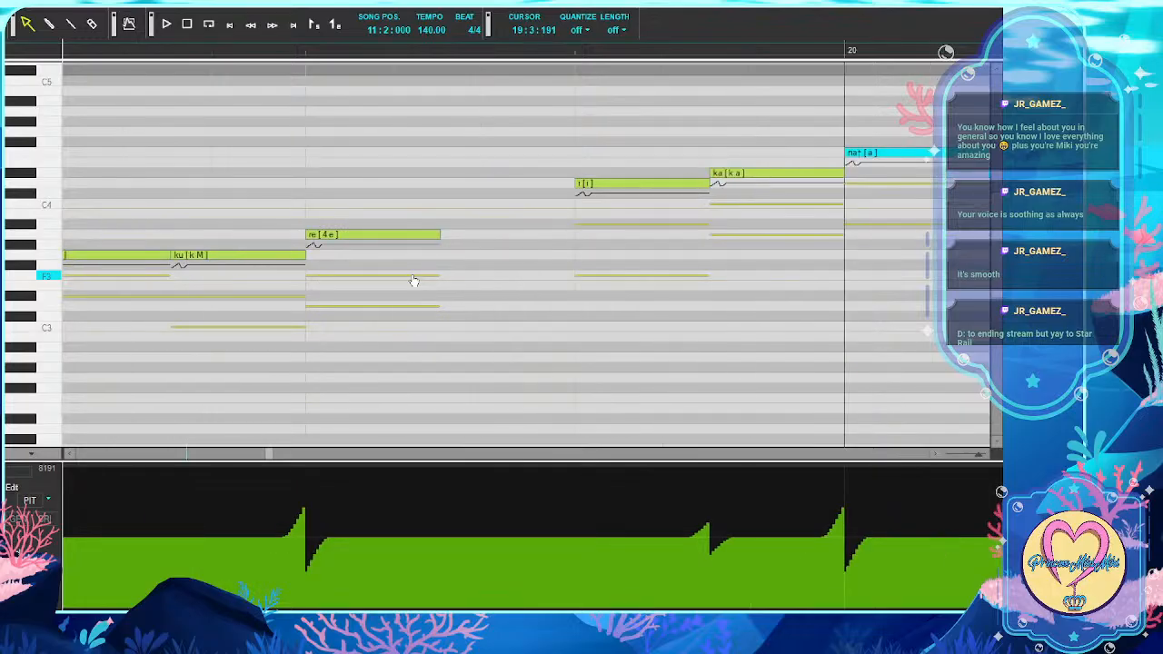
pyautogui.press('Tab')
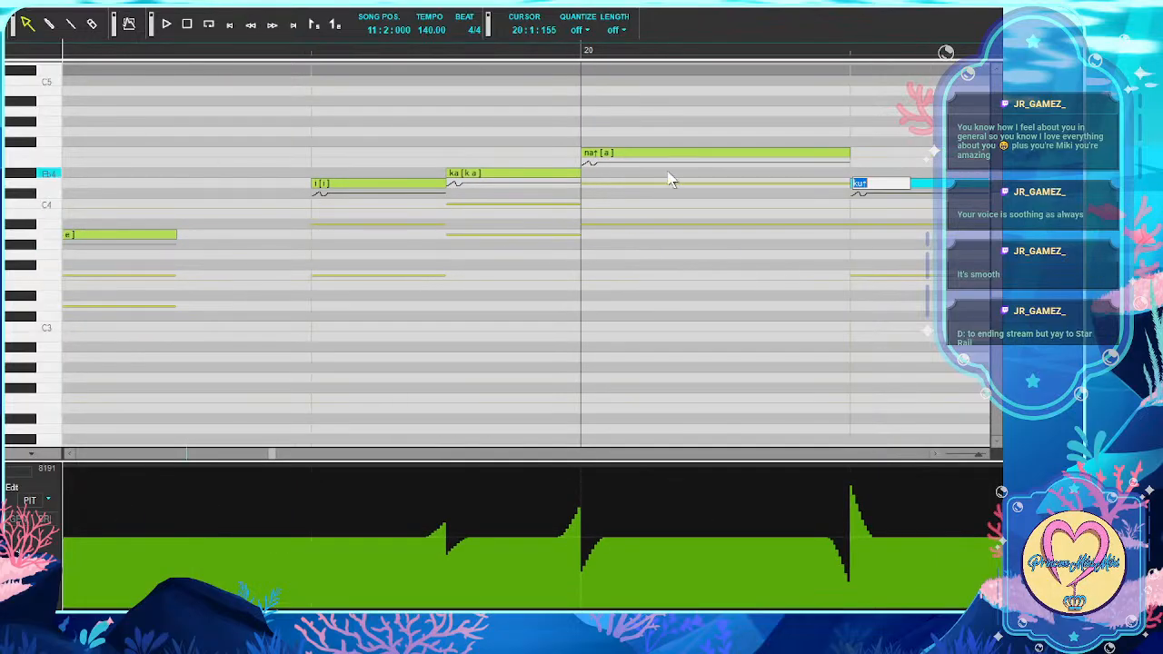
pyautogui.press('Return')
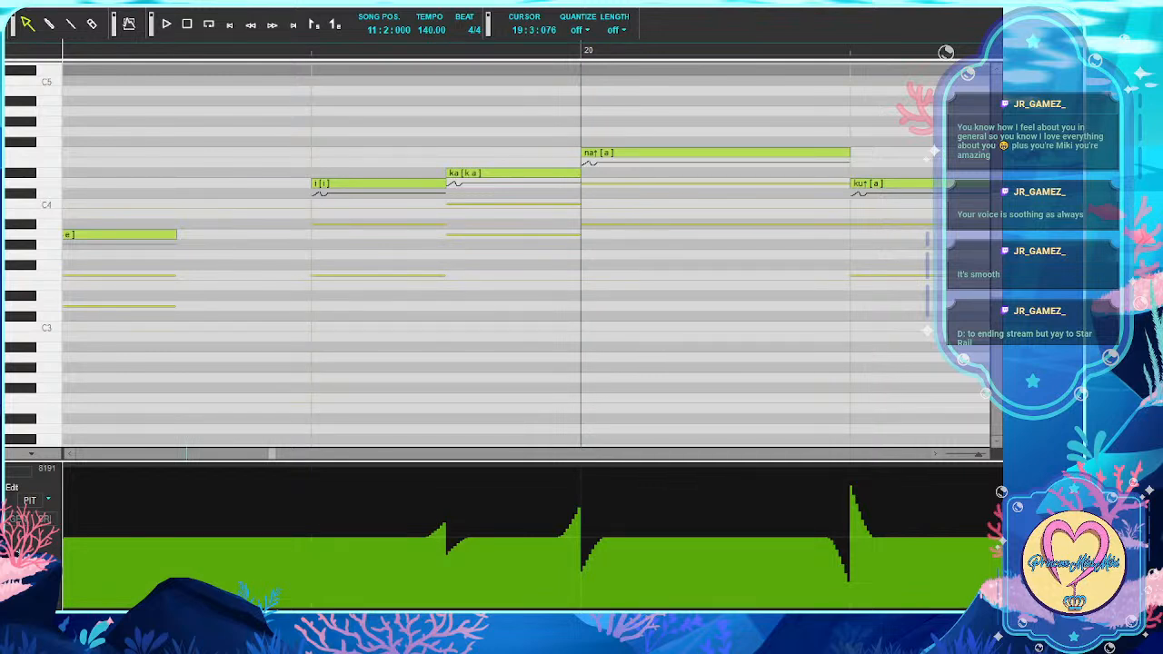
# Remove the trailing mark from the first two lyrics of bar 20 so they read na and ku
pyautogui.doubleClick(614, 152)
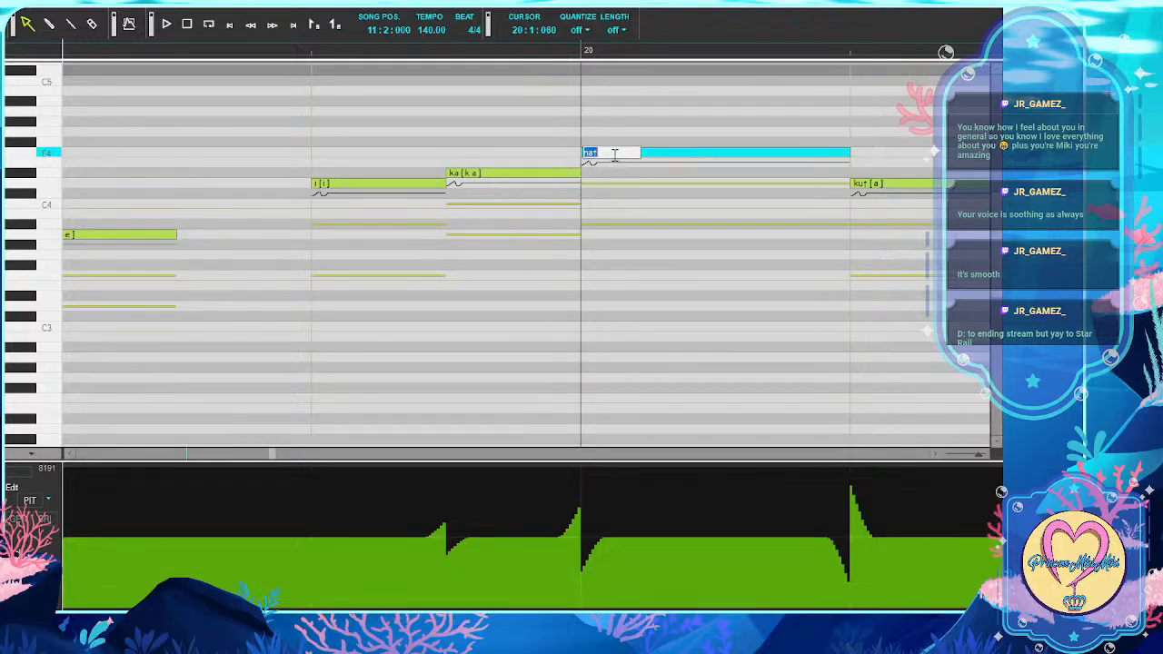
pyautogui.click(615, 155)
pyautogui.press('Tab')
pyautogui.press('Right')
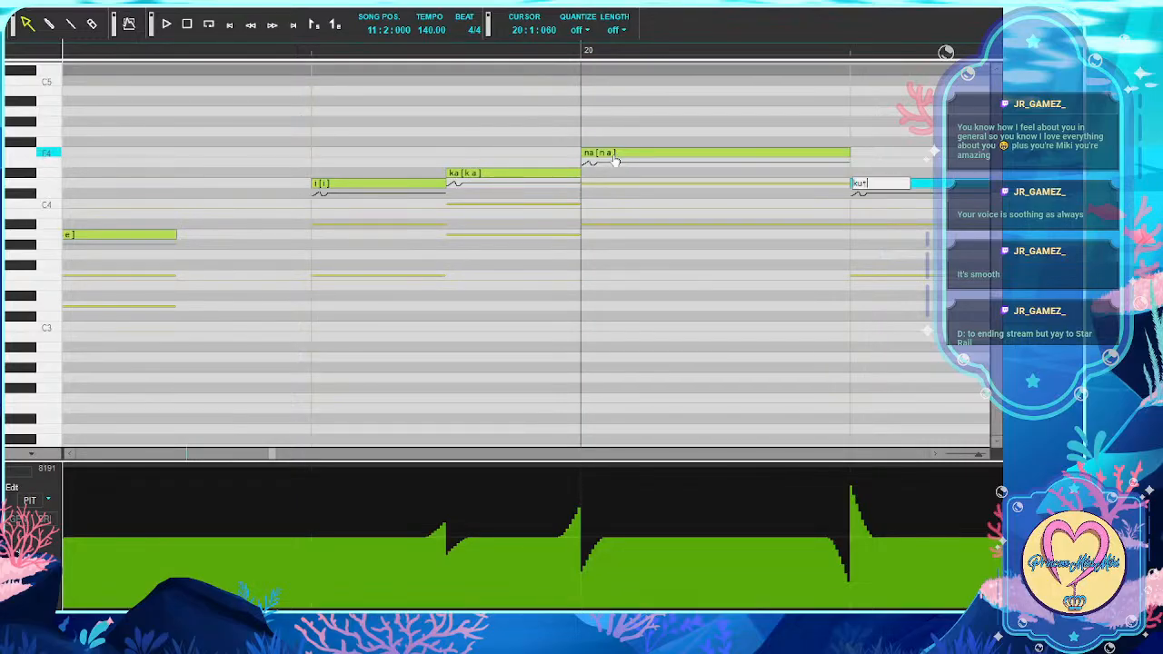
pyautogui.press('BackSpace')
pyautogui.press('Tab')
# Remove the trailing marks from the last three lyrics of bar 20 so they read cha, bo and ku
pyautogui.press('Right')
pyautogui.press('BackSpace')
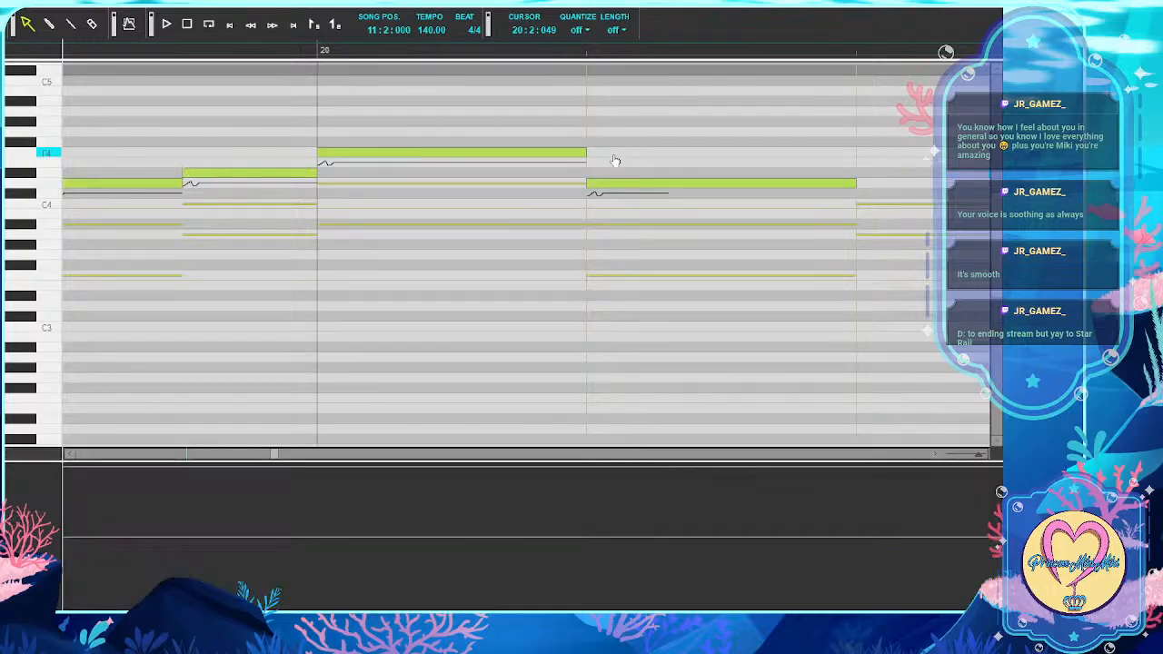
pyautogui.press('Tab')
pyautogui.press('Tab')
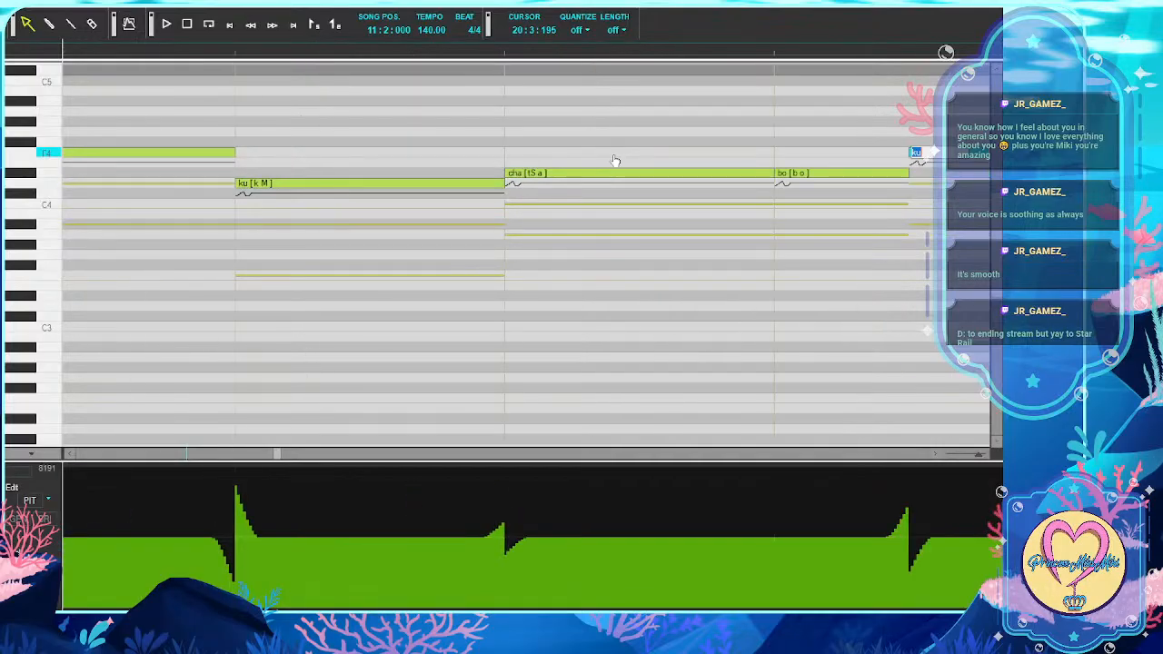
pyautogui.press('Right')
pyautogui.press('BackSpace')
pyautogui.press('Tab')
# Remove the trailing marks from the first three lyrics of bar 21 so they read no, ka and mi
pyautogui.press('Tab')
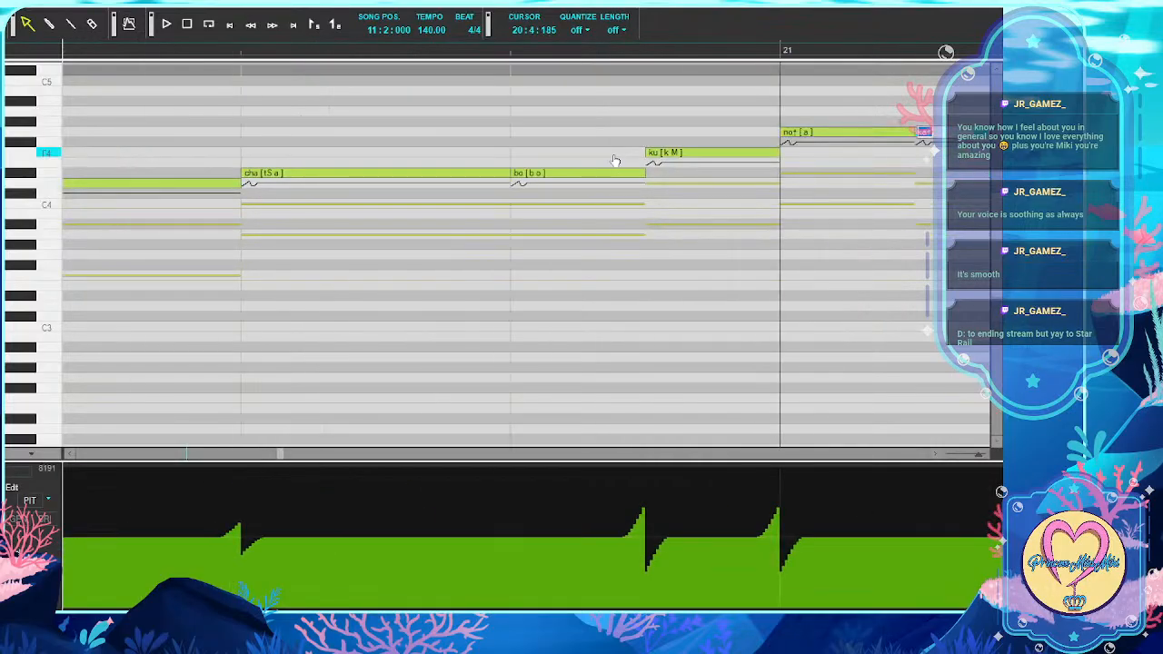
pyautogui.hotkey('shift', 'Tab')
pyautogui.press('Right')
pyautogui.press('BackSpace')
pyautogui.press('Tab')
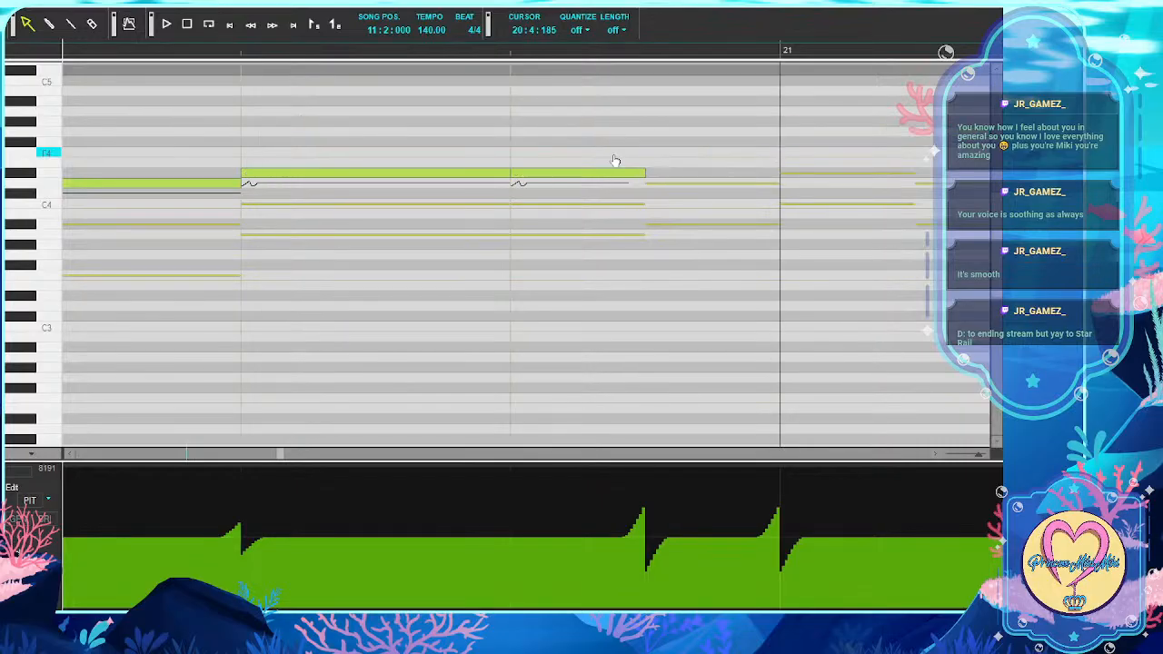
pyautogui.press('Tab')
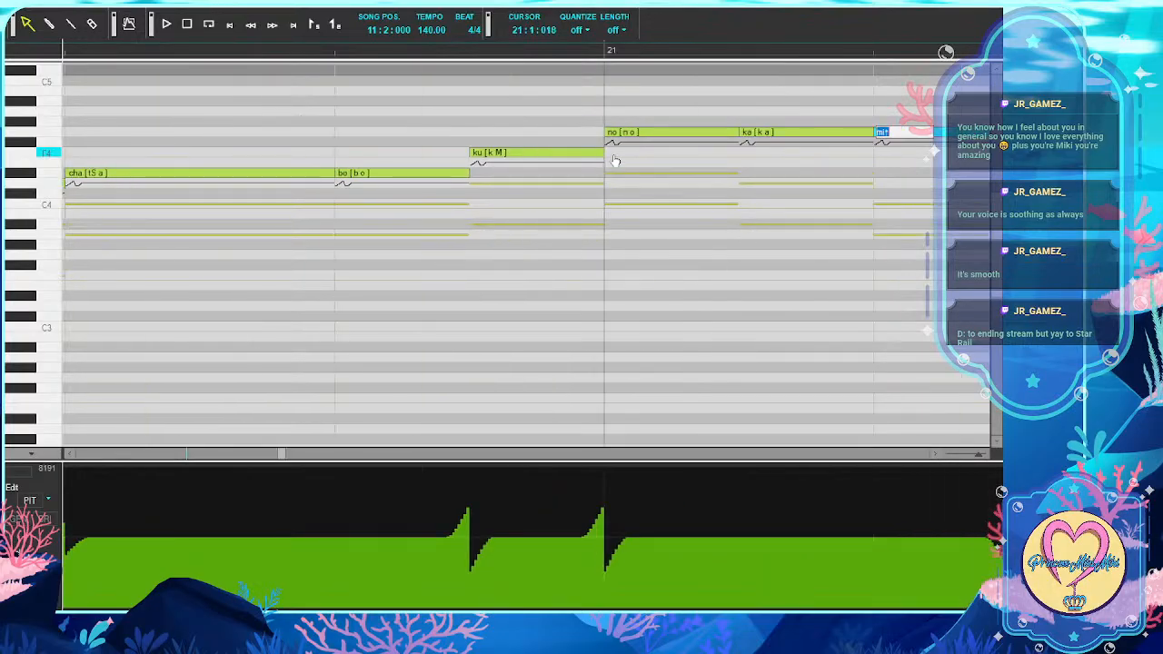
pyautogui.press('Tab')
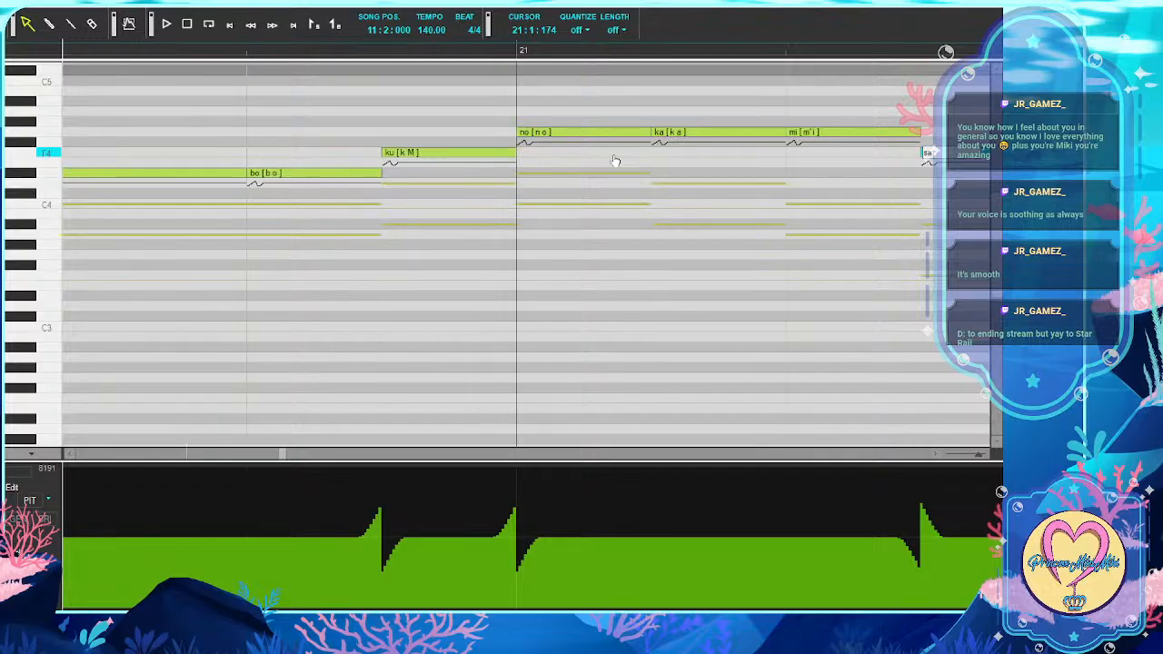
# Remove the trailing marks from the remaining bar 21 lyrics so they read sa, ma, ka and mi
pyautogui.press('Tab')
pyautogui.press('Tab')
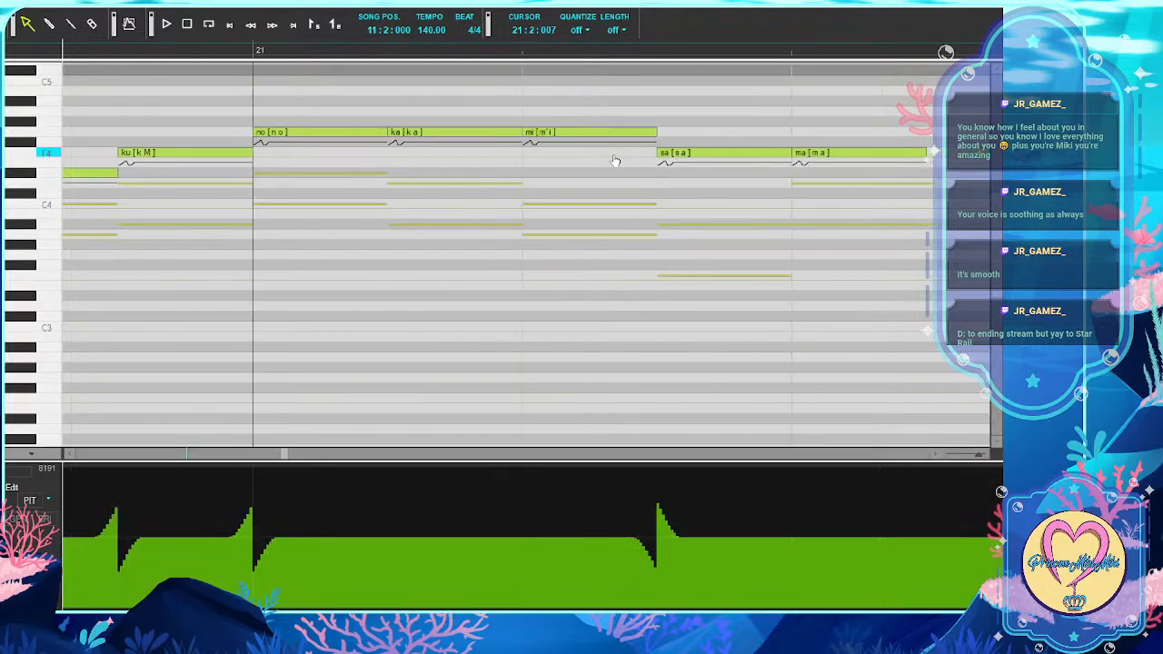
pyautogui.press('Tab')
pyautogui.press('Tab')
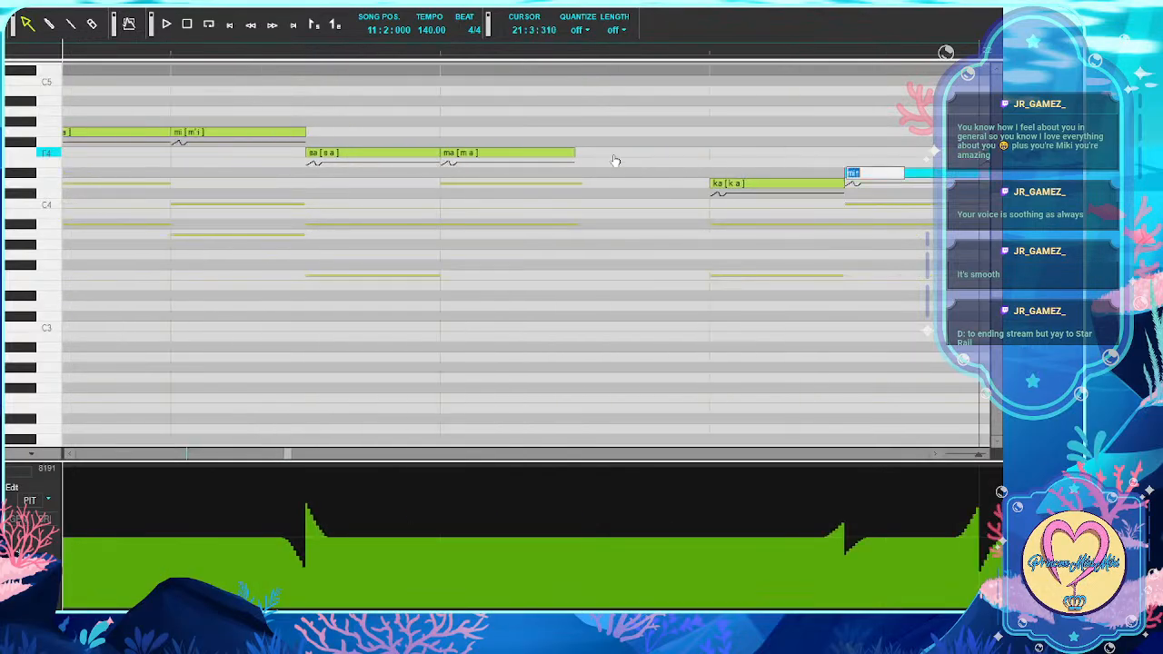
pyautogui.press('Tab')
# Correct the lyrics of the five notes in bar 22 to sa, ma, ga, da and i
pyautogui.write('sa')
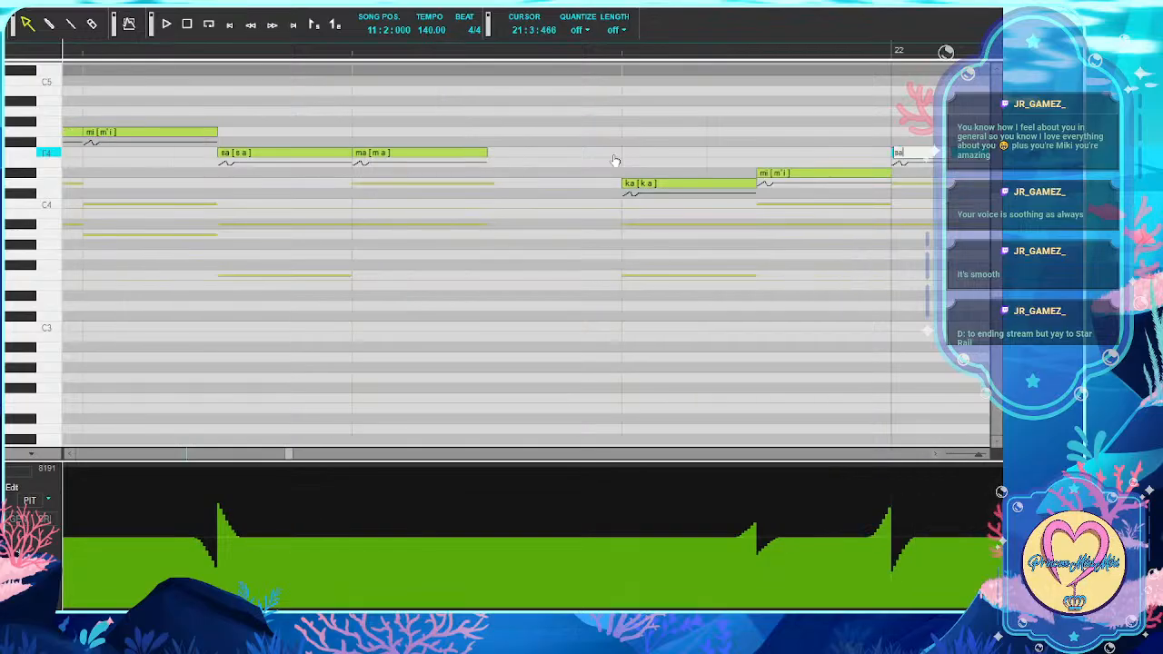
pyautogui.press('Tab')
pyautogui.write('ma')
pyautogui.press('Tab')
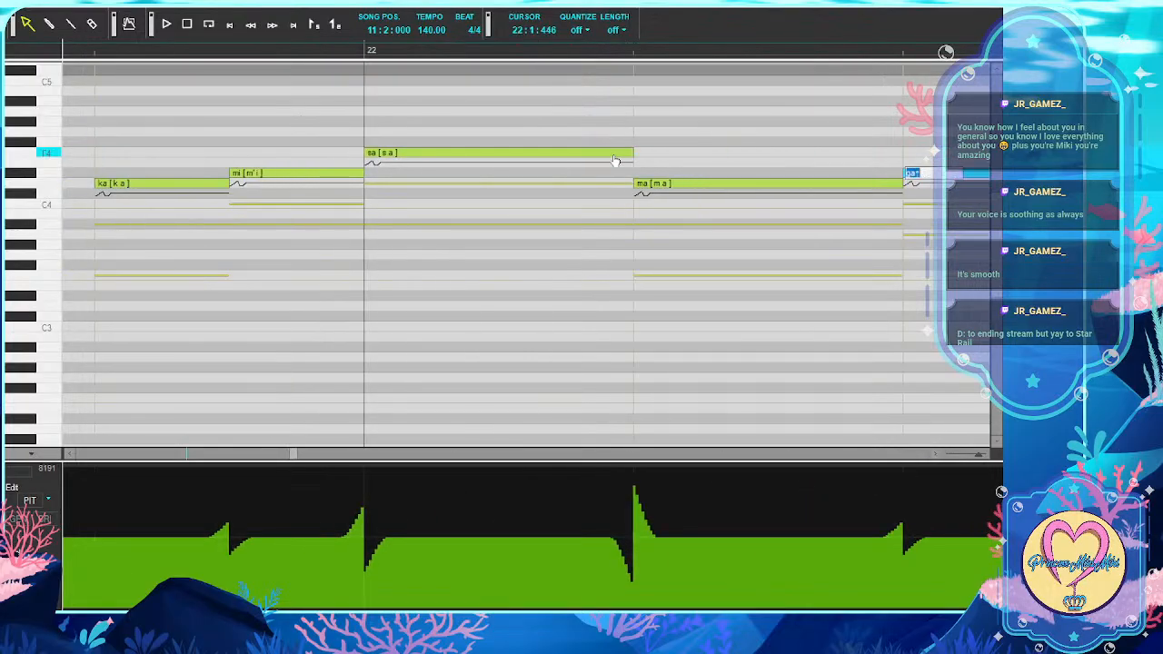
pyautogui.write('ga')
pyautogui.press('Tab')
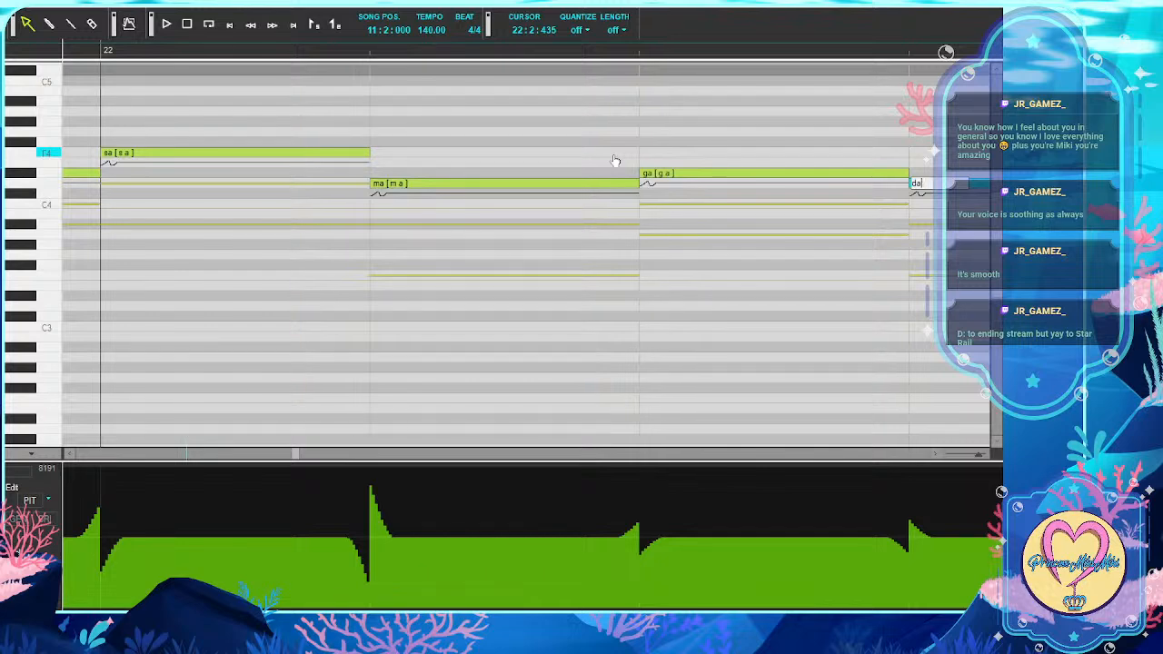
pyautogui.press('Tab')
pyautogui.write('i')
pyautogui.press('Tab')
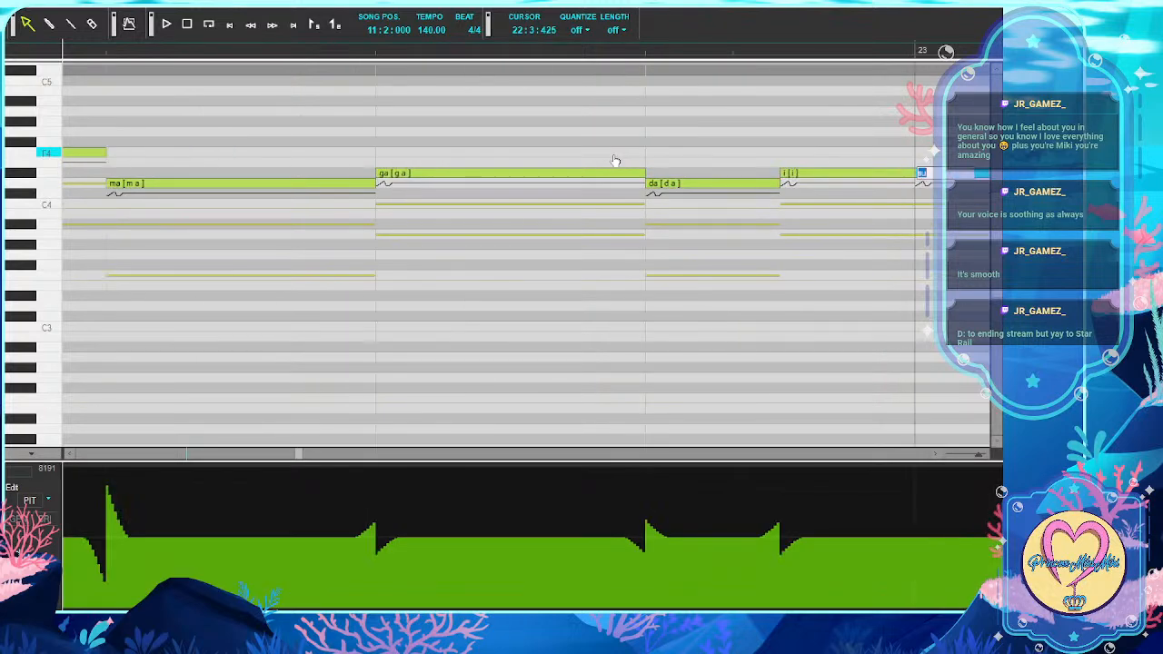
# Correct the lyrics of the first three notes in bar 23 to su, ki and de
pyautogui.write('su')
pyautogui.press('Tab')
pyautogui.write('ki')
pyautogui.press('Tab')
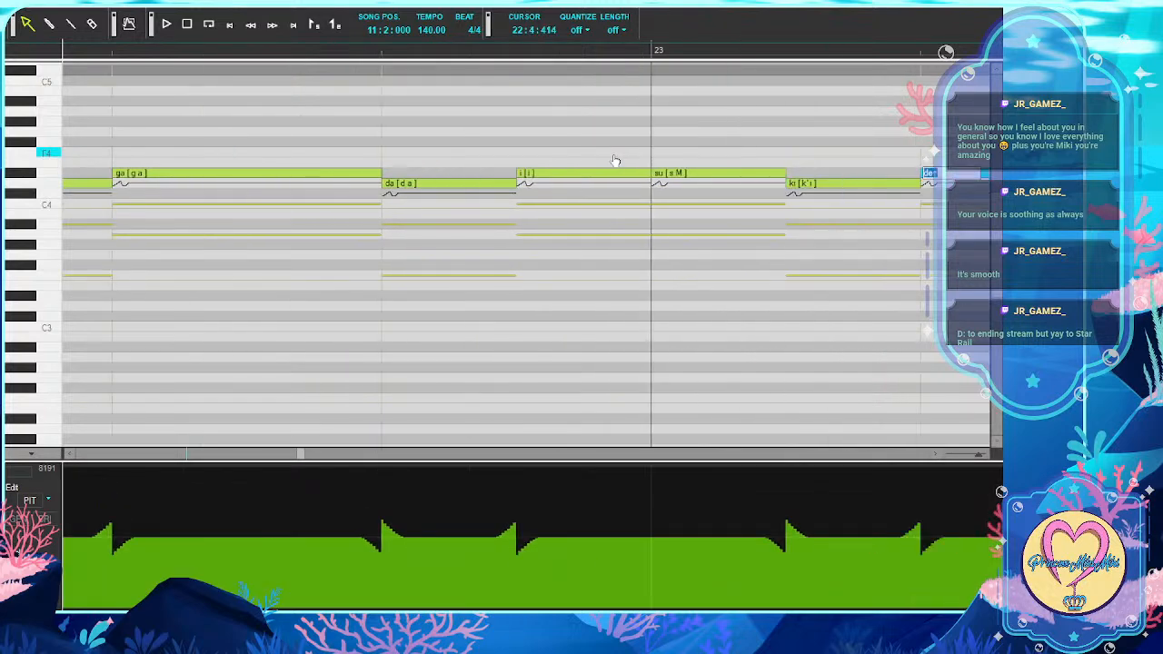
pyautogui.press('Tab')
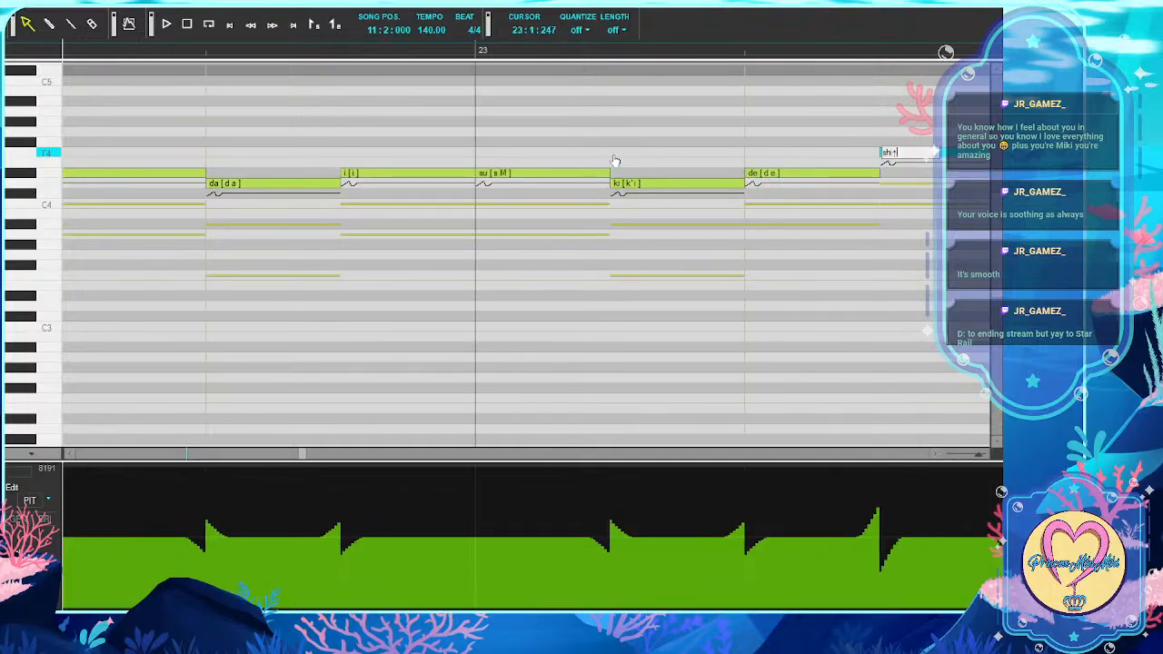
# Correct the lyrics of the remaining notes in bar 23 to shi, ta, o and to
pyautogui.write('shi')
pyautogui.press('Tab')
pyautogui.press('Tab')
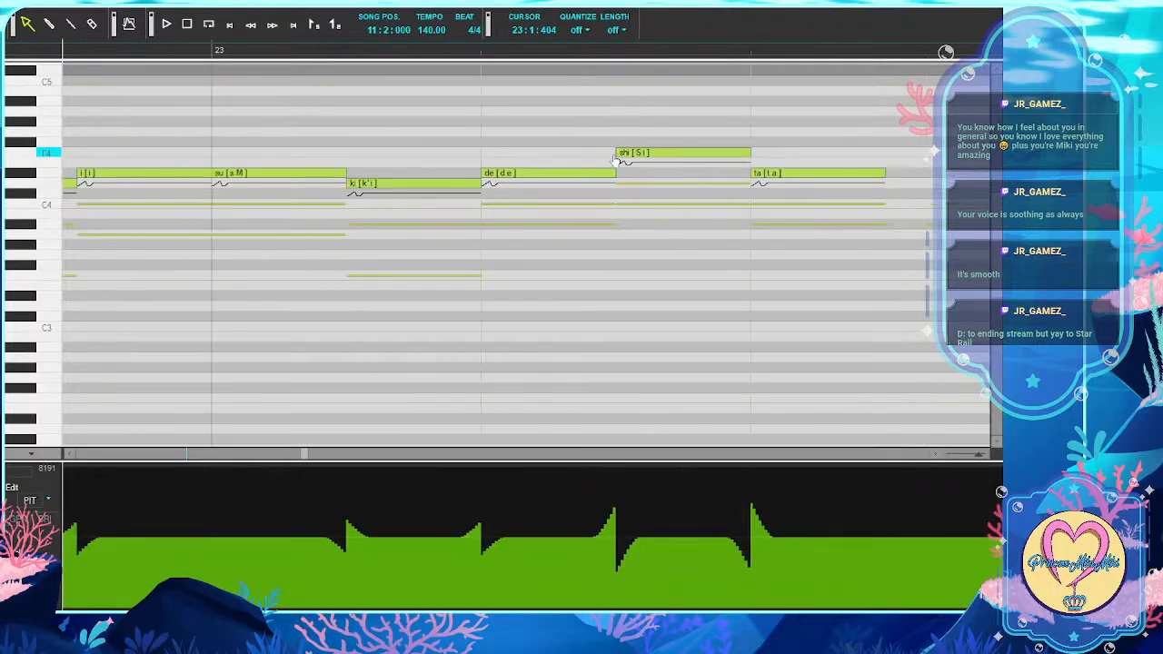
pyautogui.press('Tab')
pyautogui.write('to')
pyautogui.press('Tab')
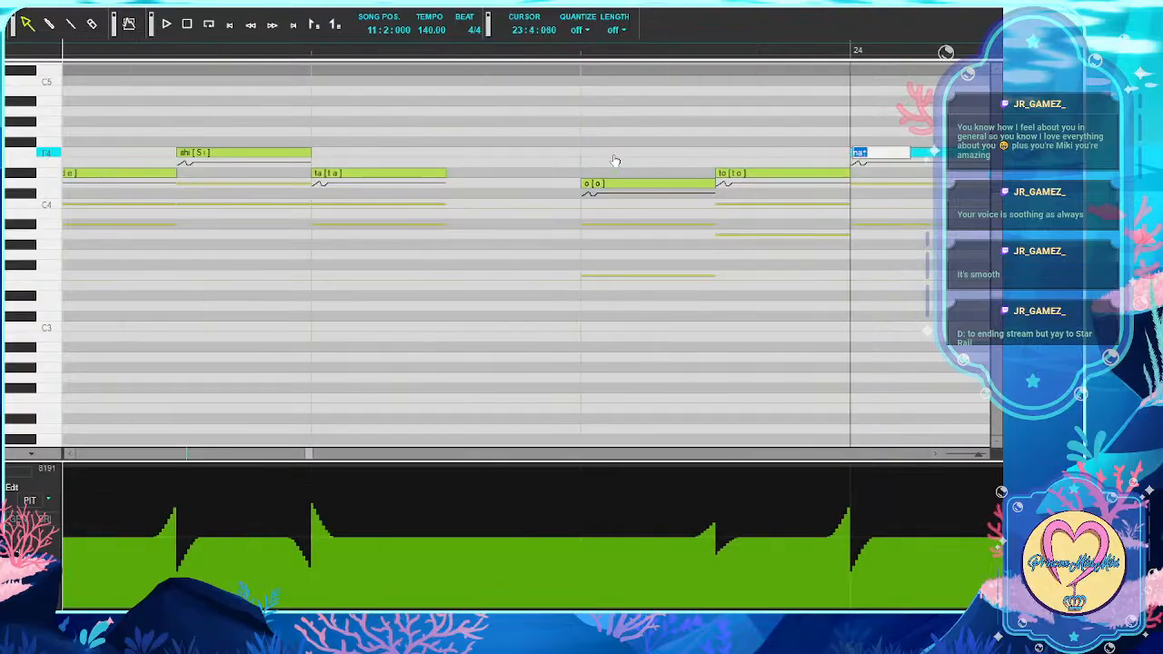
# Correct the lyrics of the five notes in bar 24 to na, ni, wa, na and re
pyautogui.write('na')
pyautogui.press('Tab')
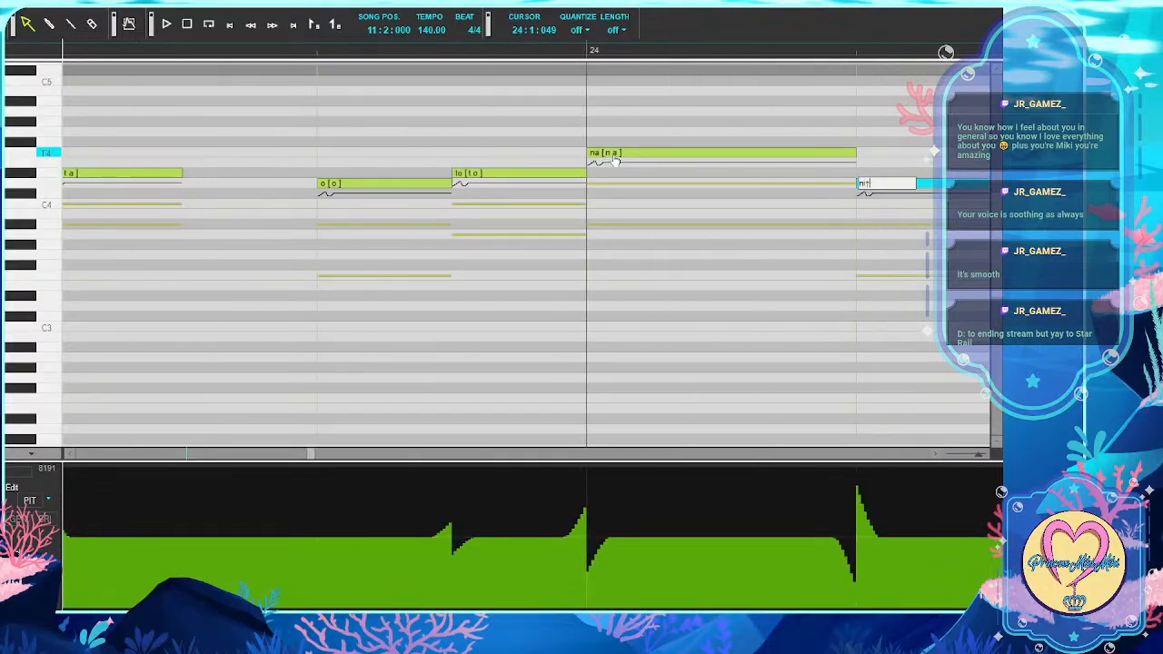
pyautogui.write('ri')
pyautogui.press('Tab')
pyautogui.write('wa')
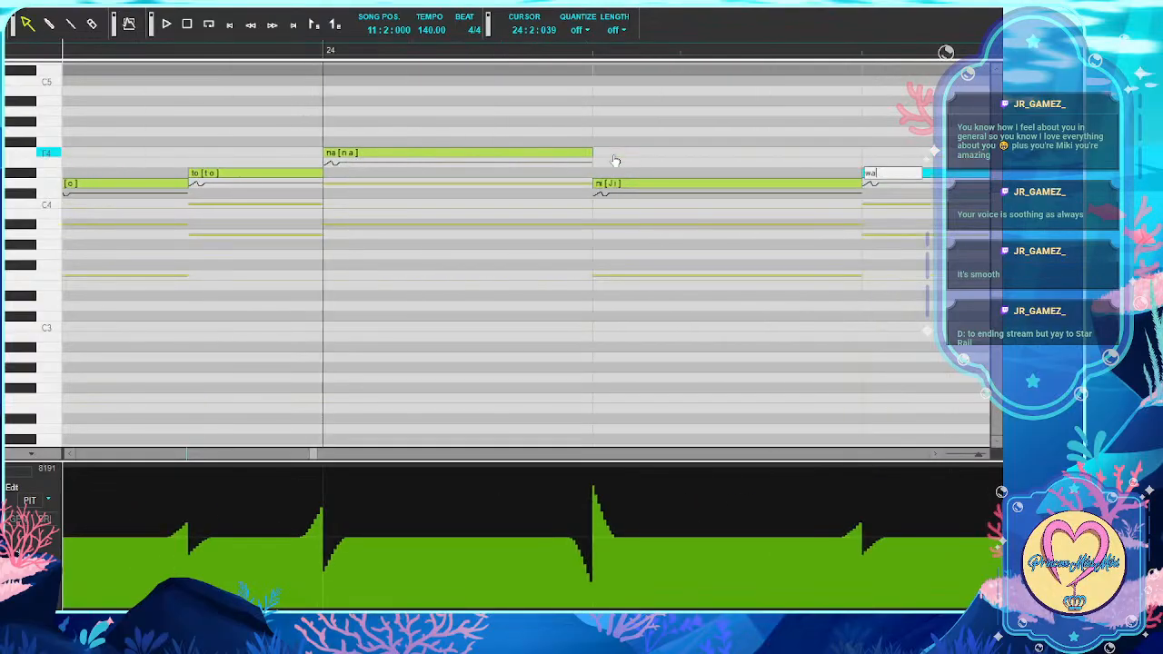
pyautogui.press('Tab')
pyautogui.write('na')
pyautogui.press('Tab')
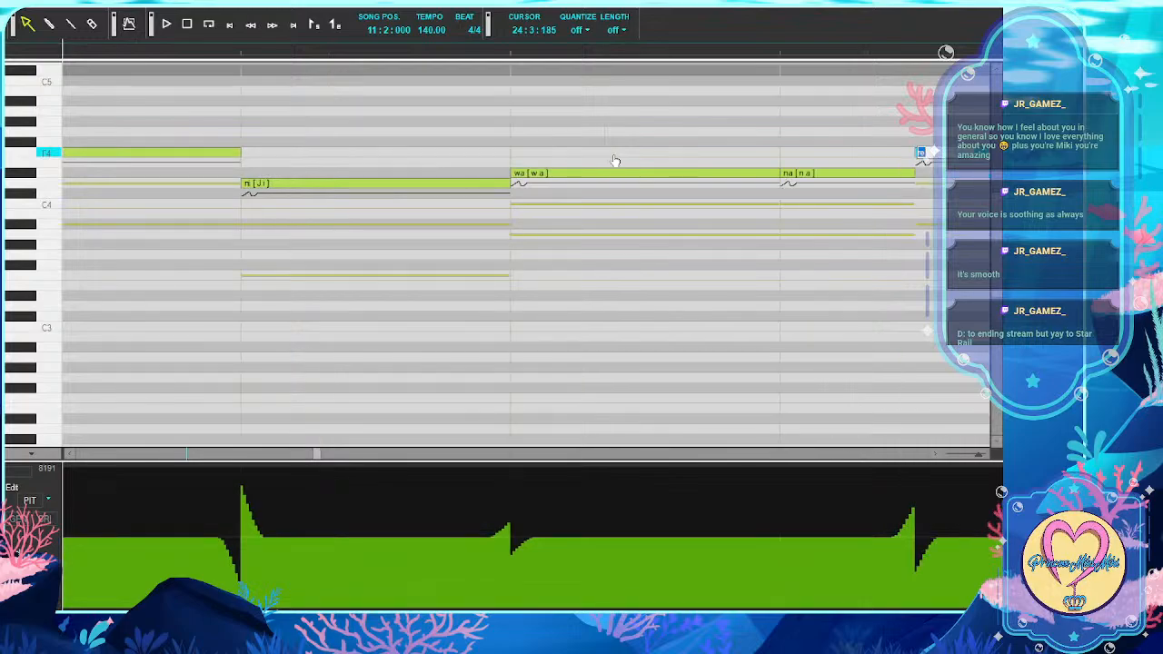
pyautogui.write('re')
pyautogui.press('Tab')
# Correct the lyrics of the seven notes in bar 25 to na, i, bo, ku, wa, bo and ku
pyautogui.write('ha')
pyautogui.press('Tab')
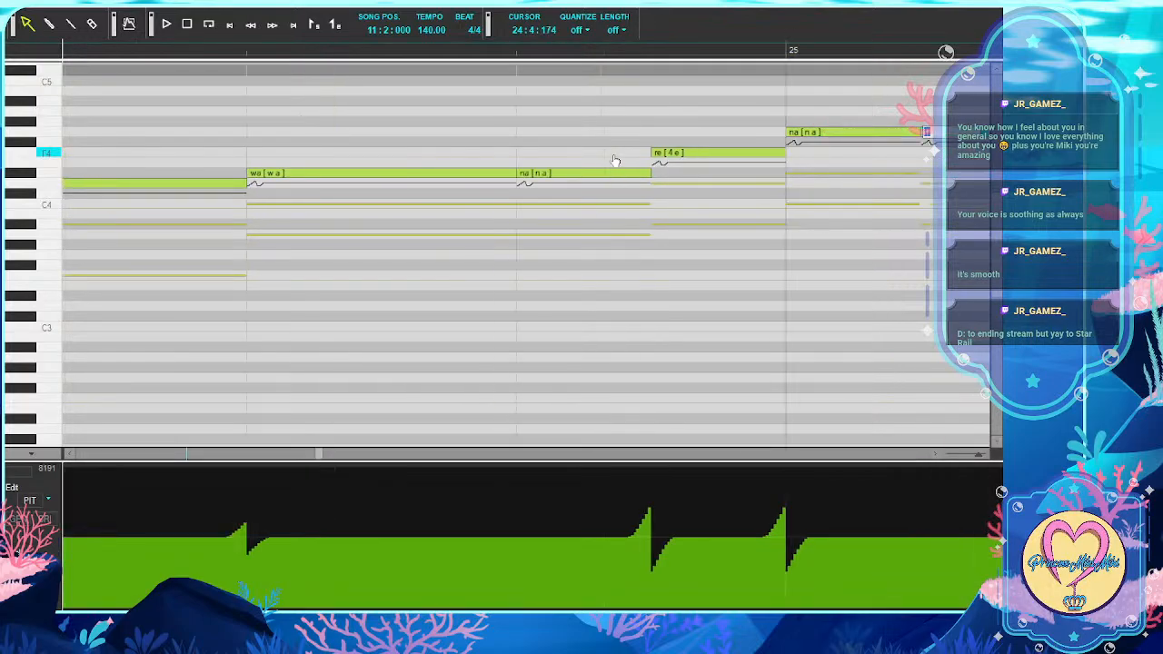
pyautogui.write('i')
pyautogui.press('Tab')
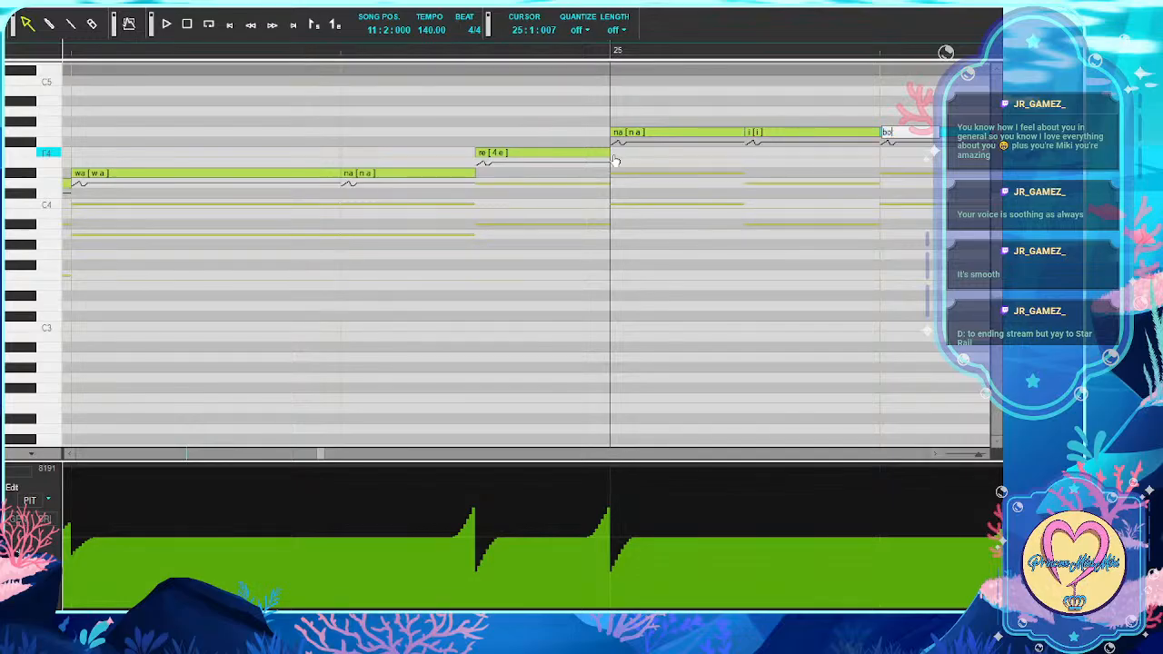
pyautogui.write('bo')
pyautogui.press('Tab')
pyautogui.press('Tab')
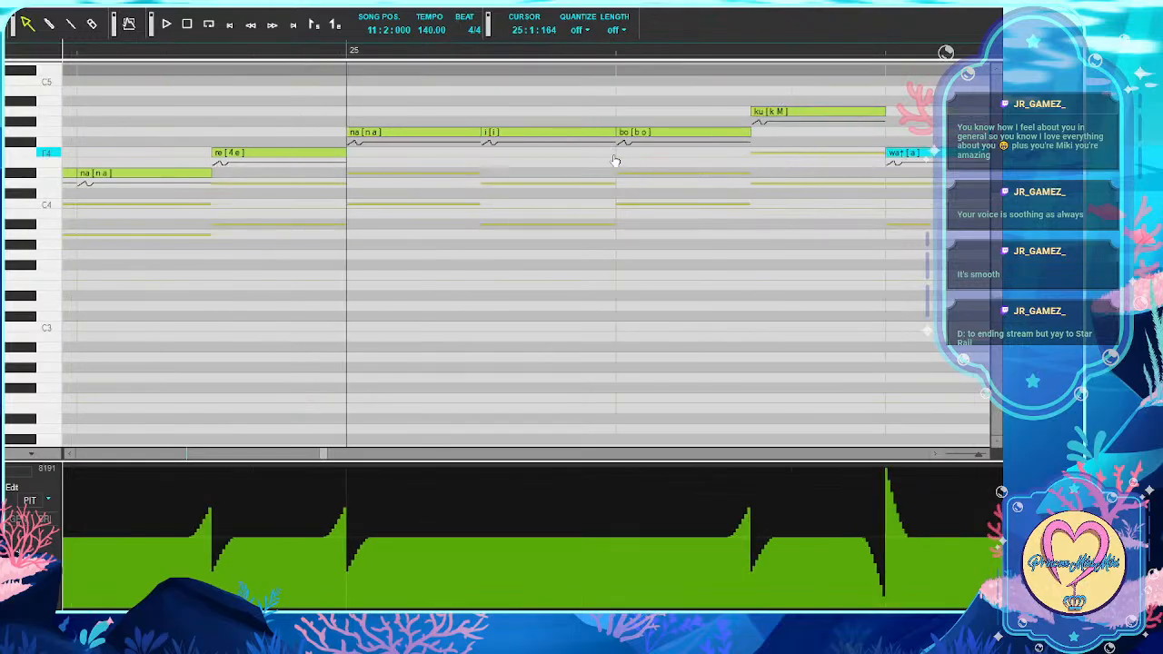
pyautogui.press('Tab')
pyautogui.write('bo')
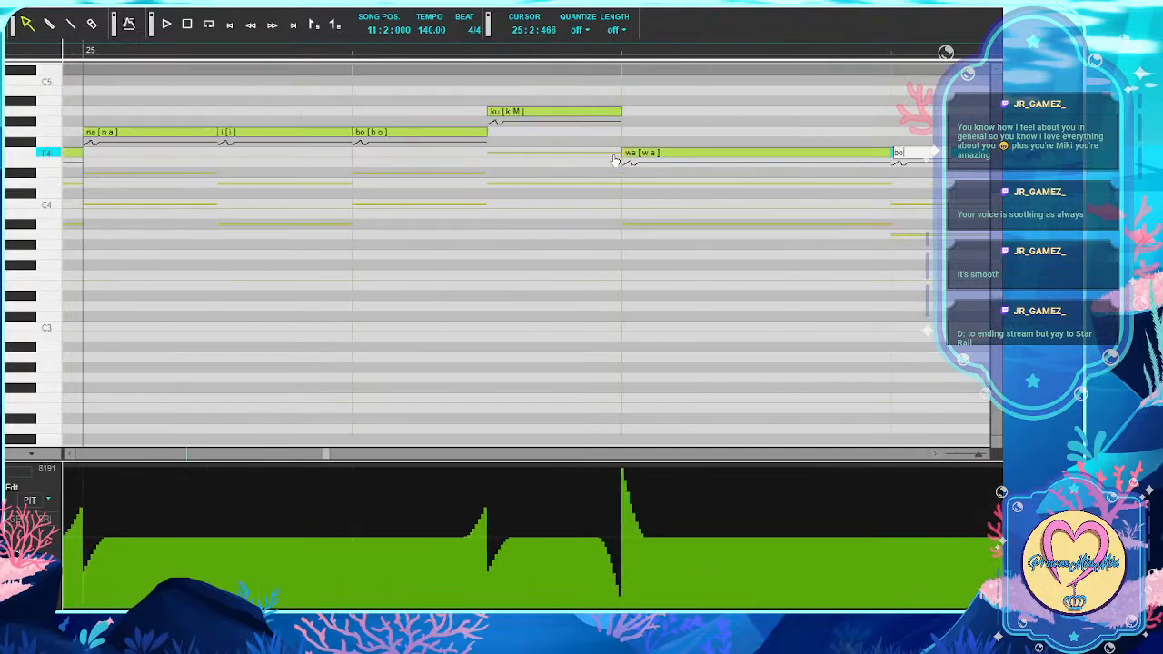
pyautogui.press('Tab')
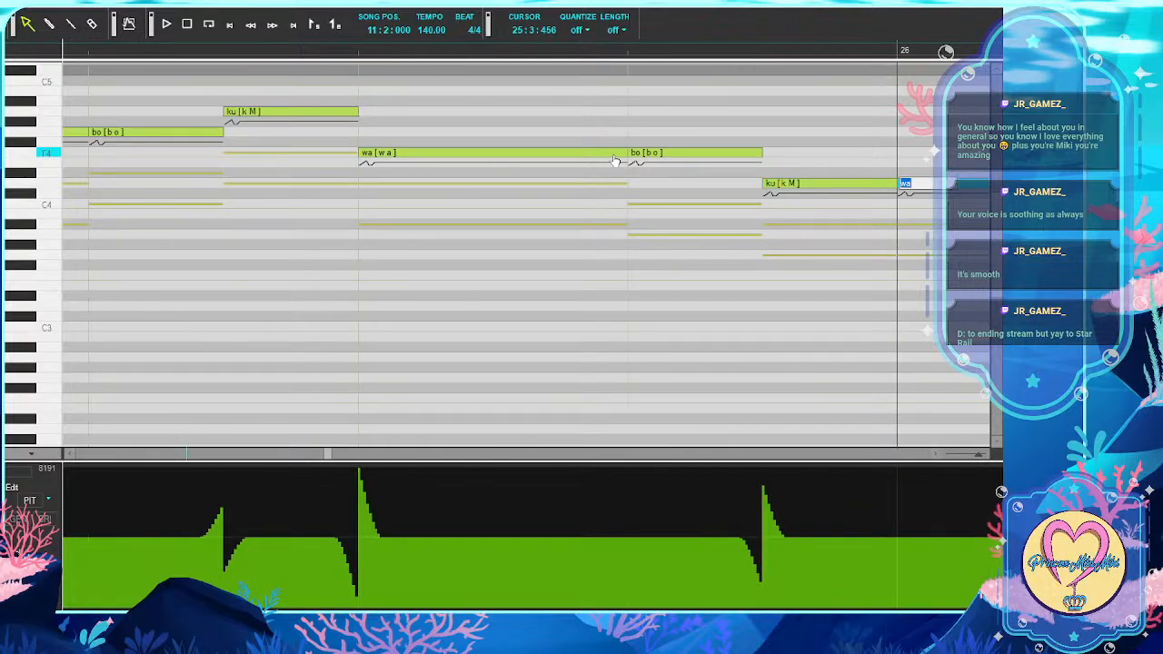
# Go through the lyrics of the notes in bars 26 to 28, checking each for stray trailing marks and correct phonemes
pyautogui.press('Tab')
pyautogui.press('Tab')
pyautogui.press('Tab')
pyautogui.press('Tab')
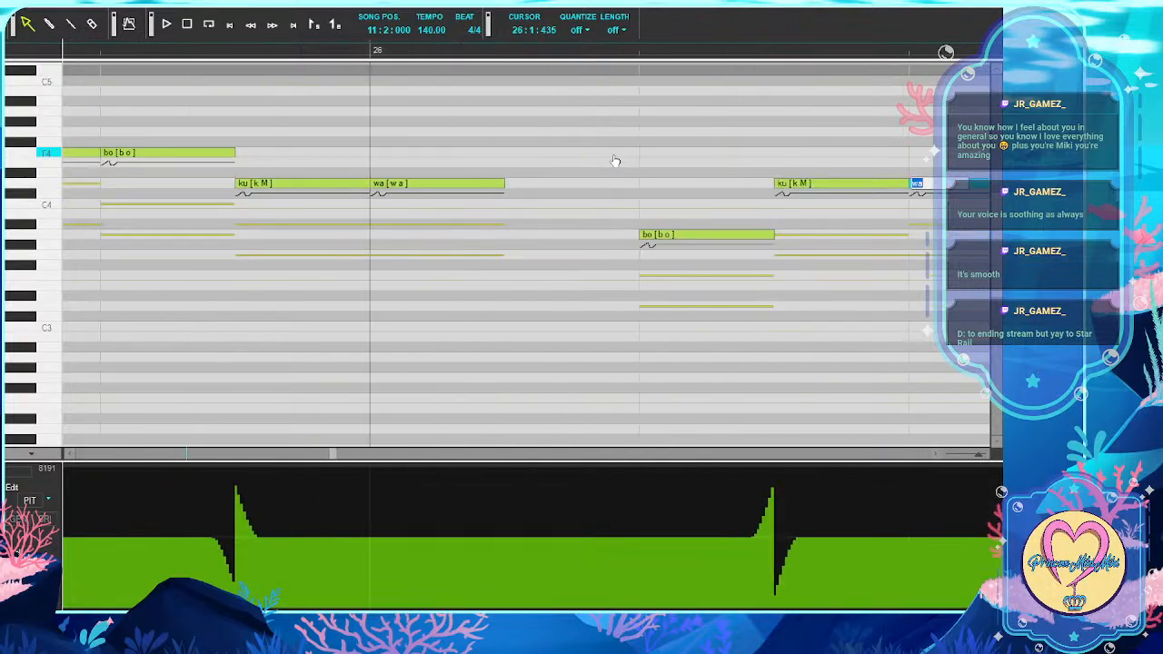
pyautogui.press('Tab')
pyautogui.press('Tab')
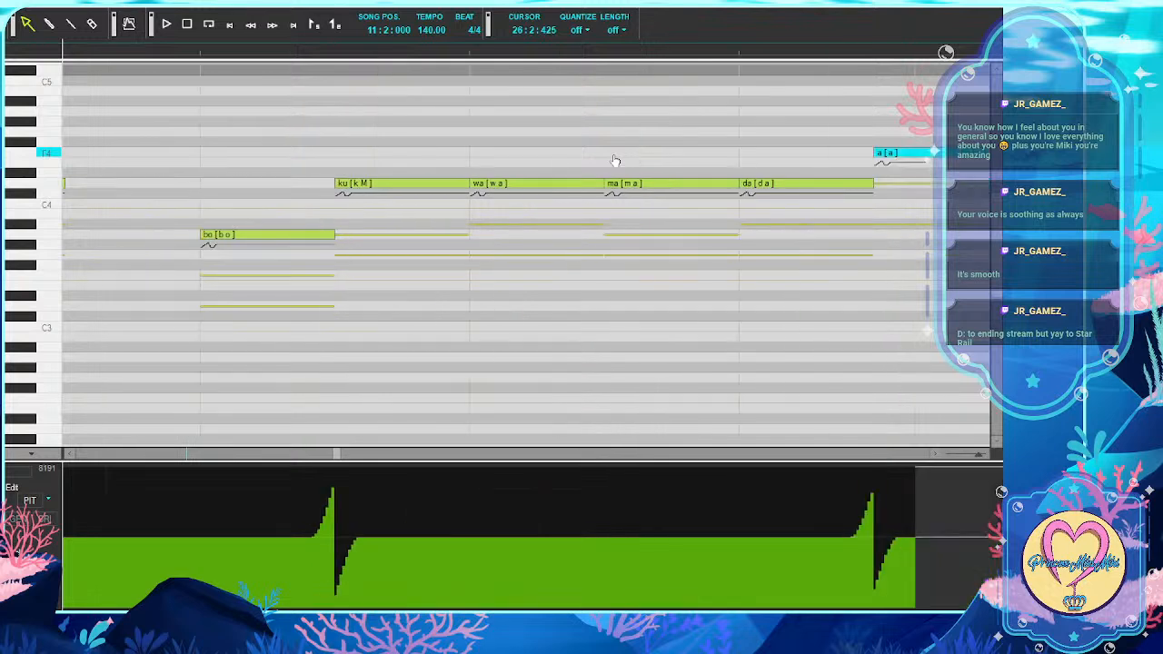
pyautogui.press('Tab')
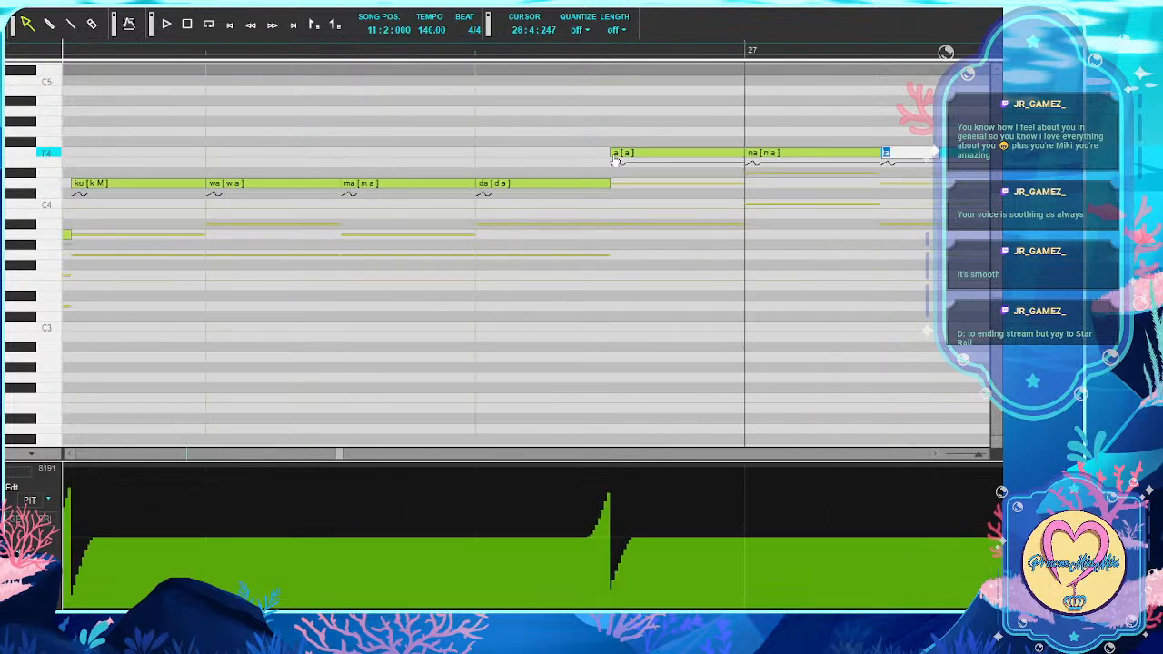
pyautogui.press('Tab')
pyautogui.press('Tab')
pyautogui.press('Tab')
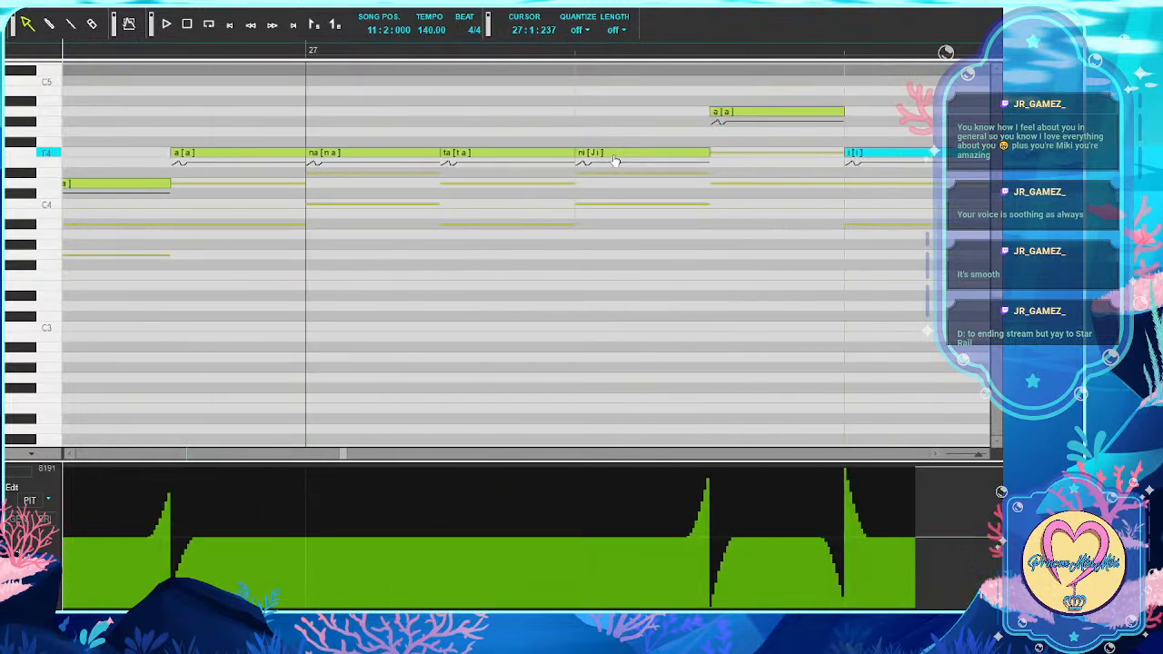
pyautogui.press('Tab')
pyautogui.press('Tab')
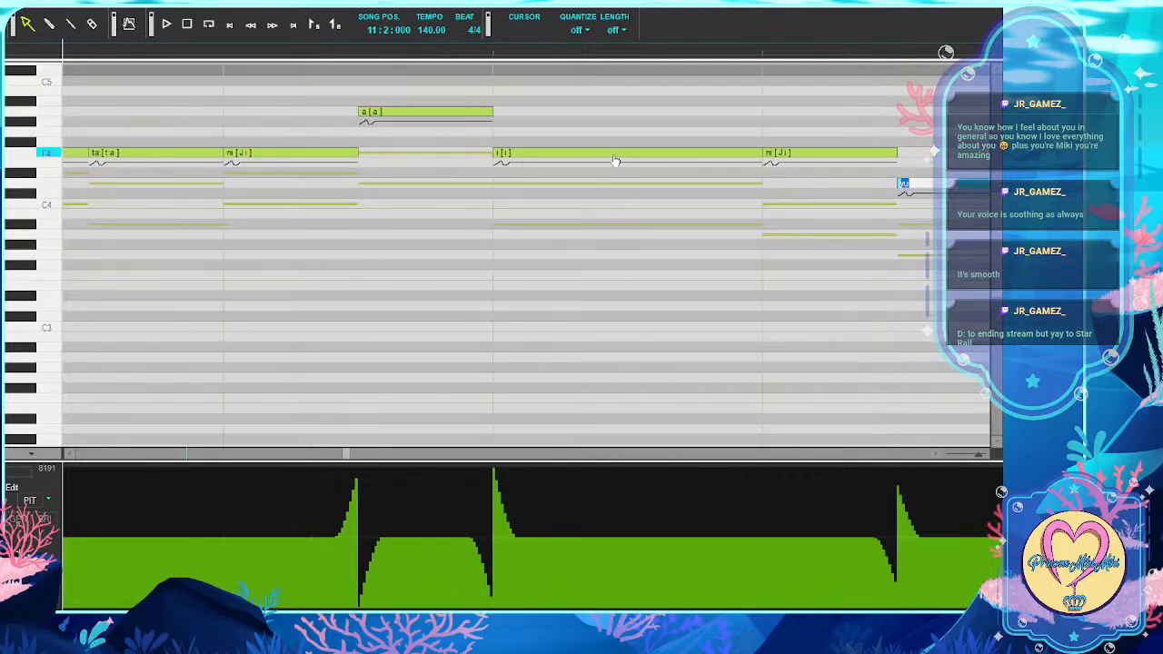
pyautogui.press('Tab')
pyautogui.press('Tab')
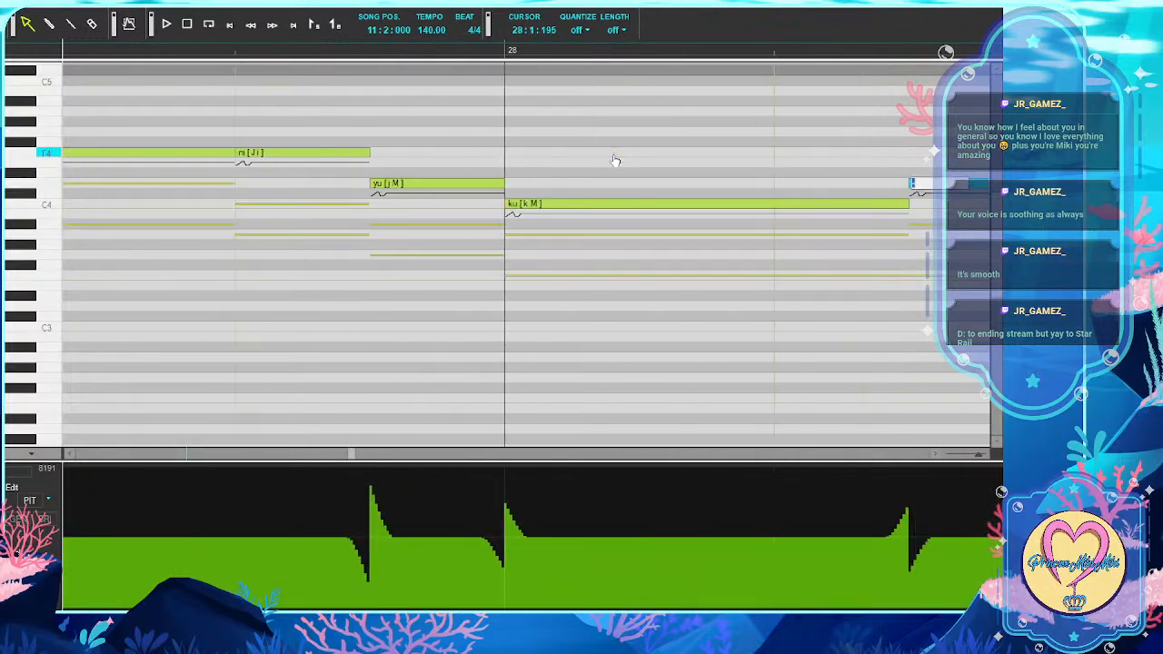
pyautogui.press('Tab')
pyautogui.press('Tab')
pyautogui.press('Tab')
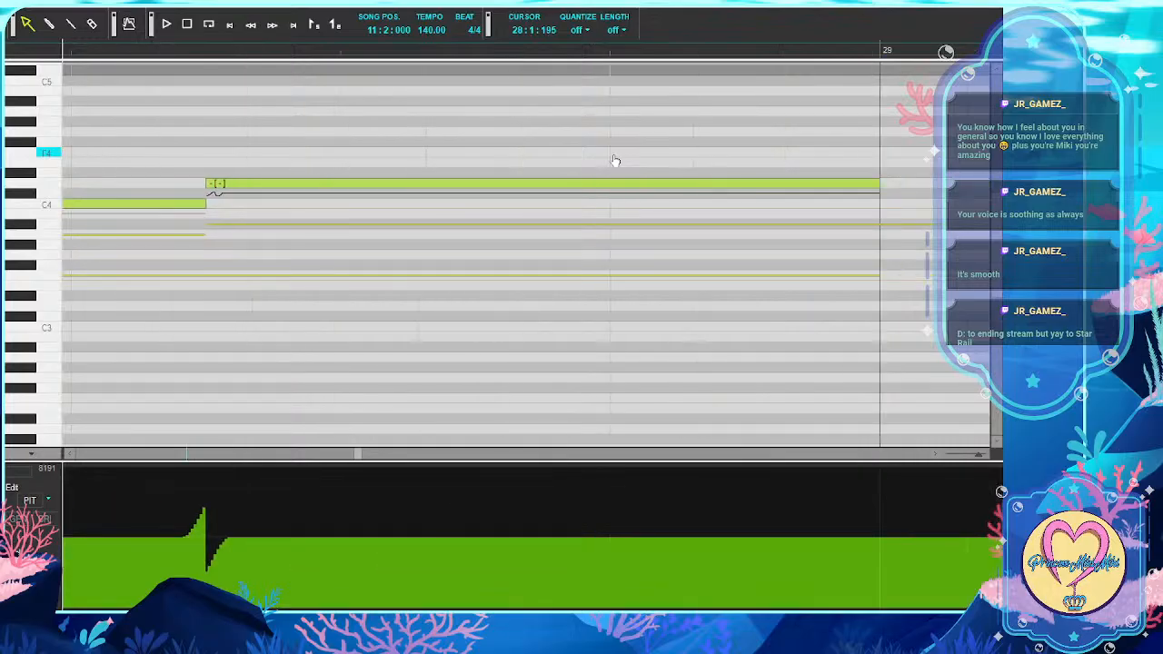
# Check the note lyrics from the phrase starting in bar 43 up to the first half of bar 47 for stray marks
pyautogui.hscroll(20, 615, 161)
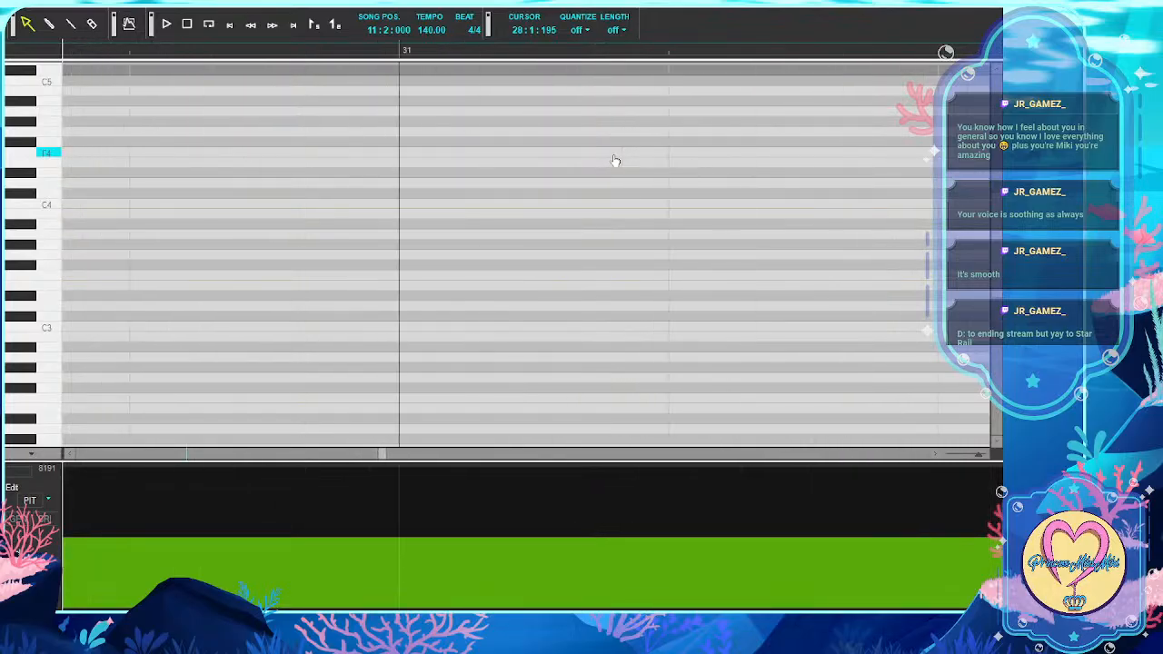
pyautogui.hscroll(15, 614, 161)
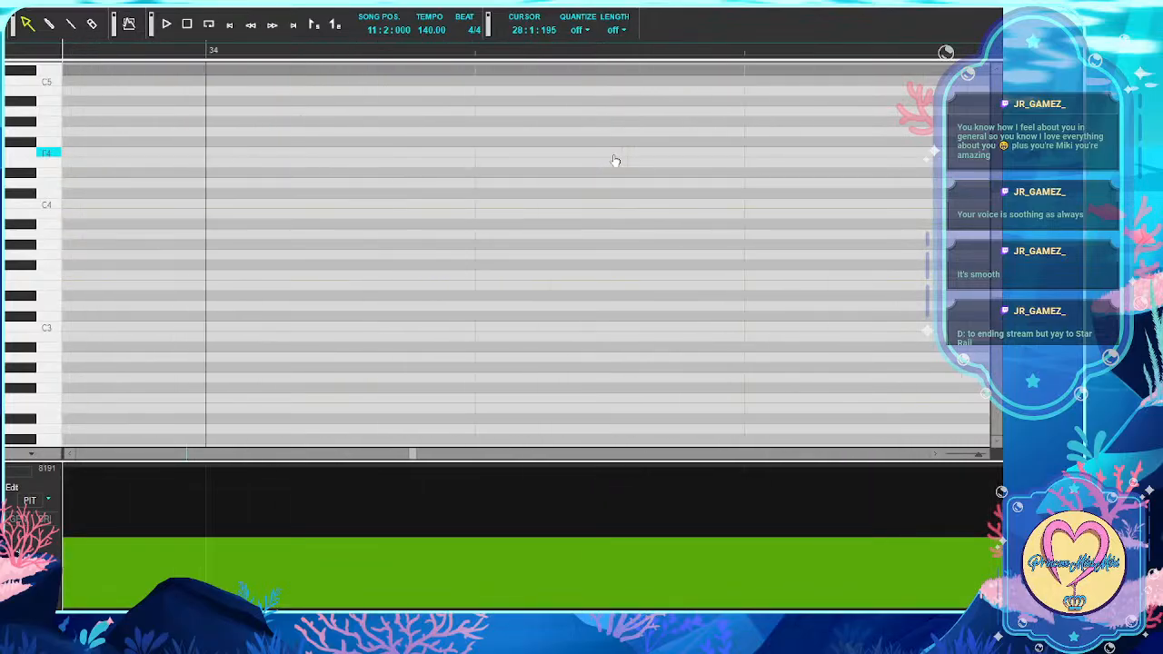
pyautogui.hscroll(8, 615, 161)
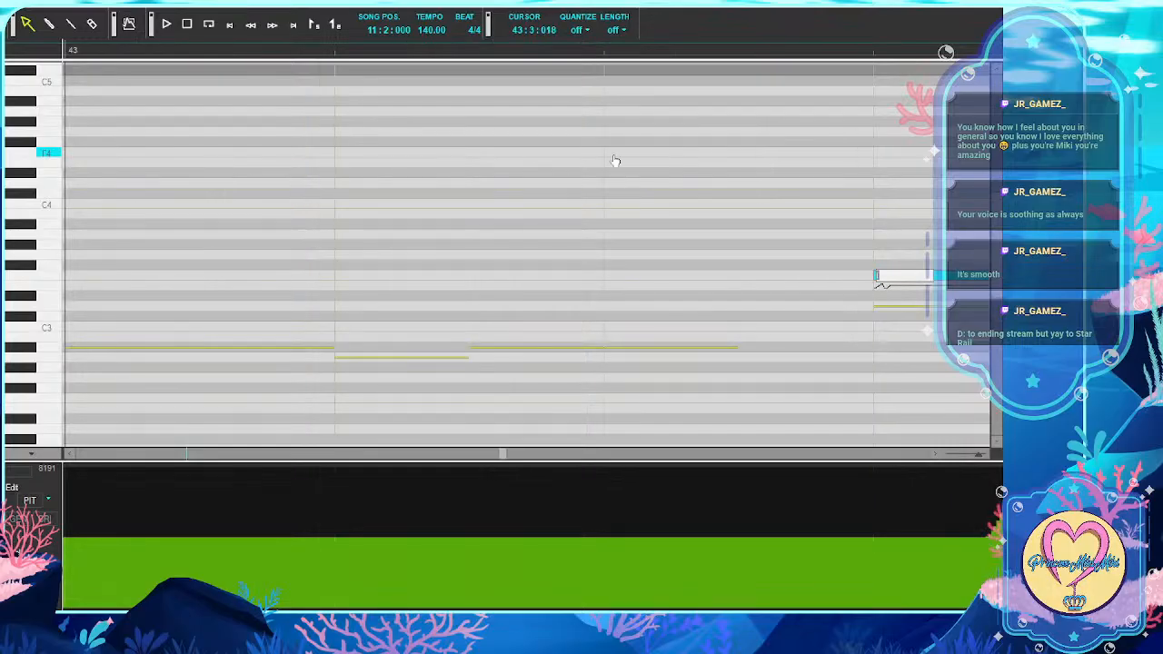
pyautogui.hscroll(2, 615, 161)
pyautogui.hscroll(6, 615, 161)
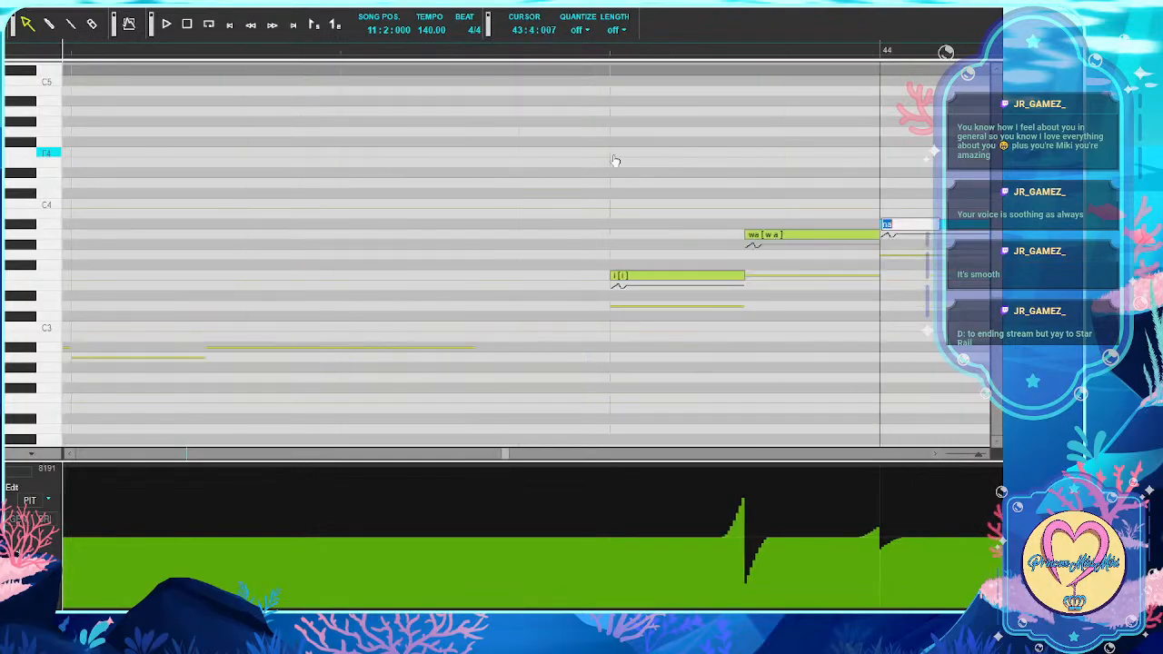
pyautogui.hscroll(4, 615, 161)
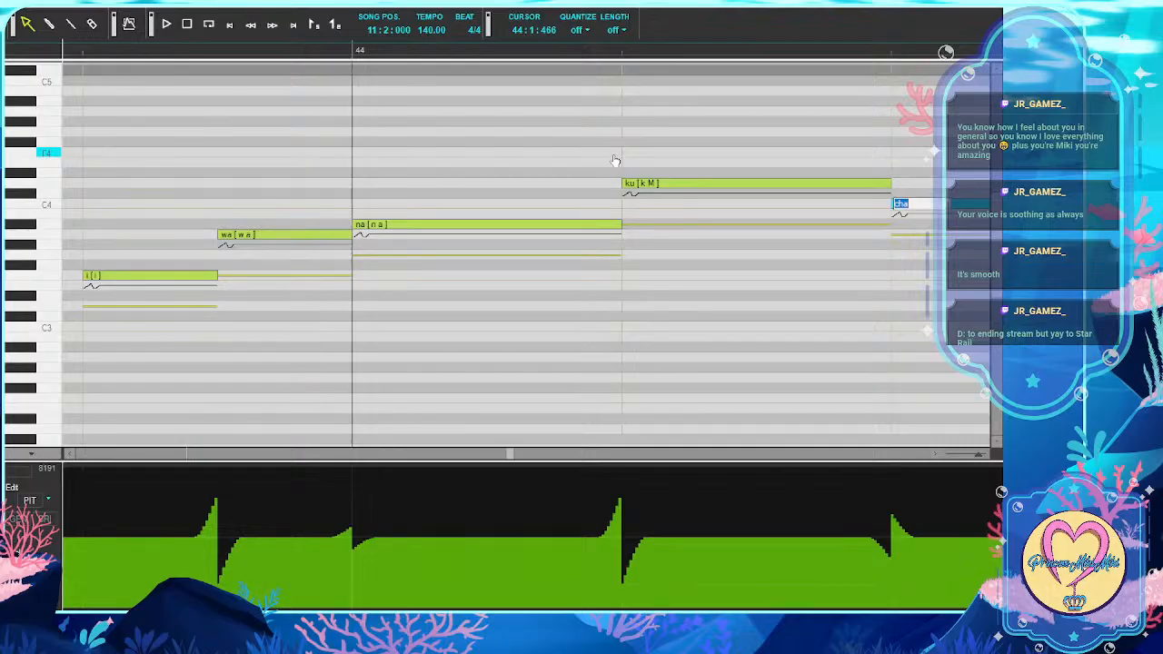
pyautogui.hscroll(2, 615, 160)
pyautogui.hscroll(8, 615, 160)
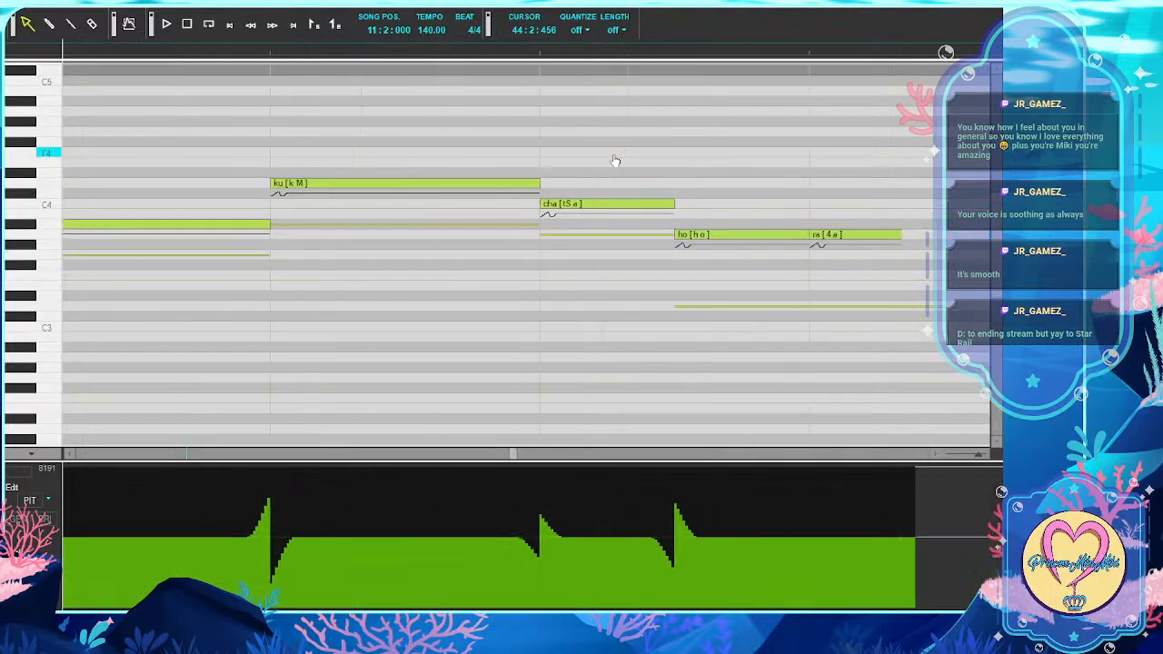
pyautogui.hscroll(6, 615, 161)
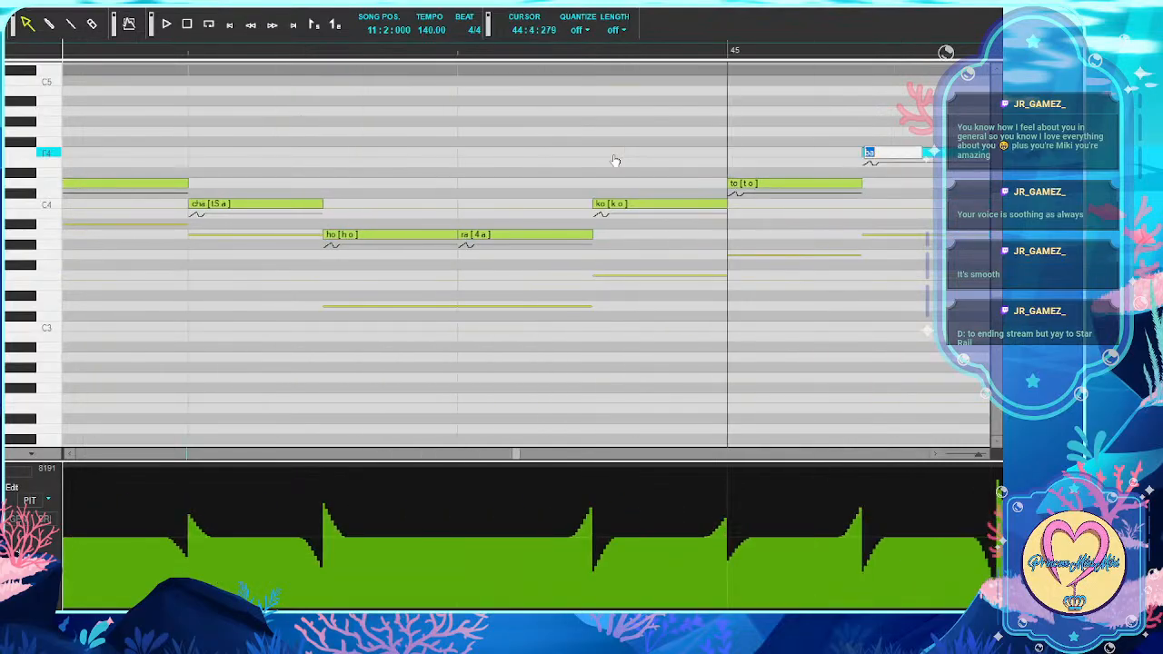
pyautogui.hscroll(8, 615, 161)
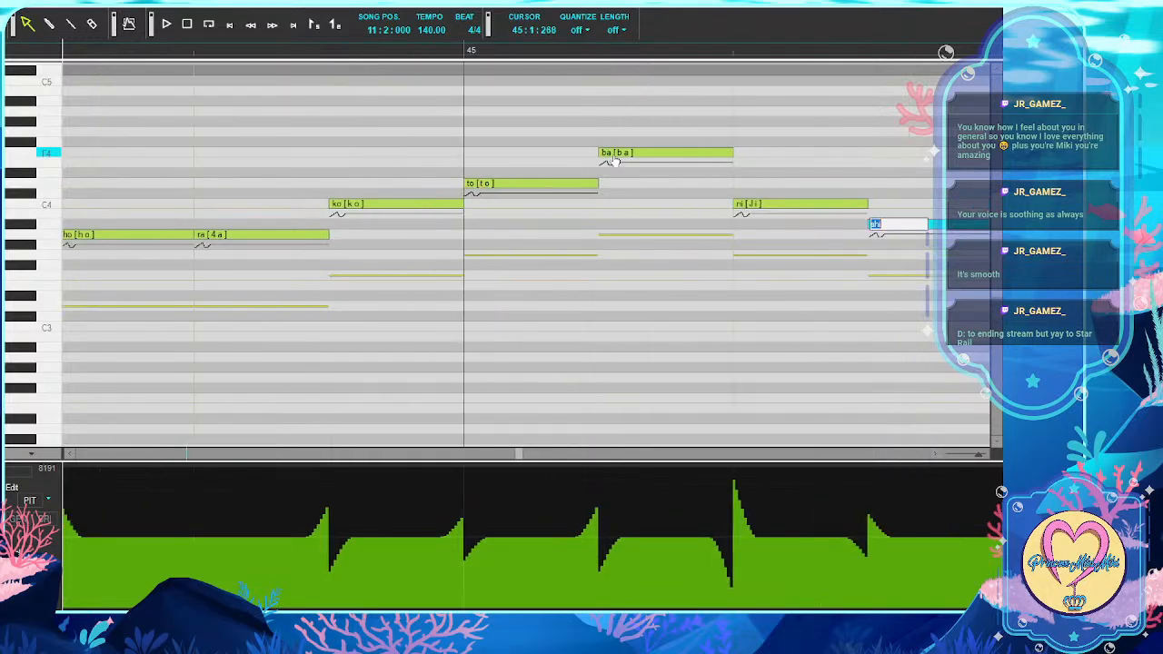
pyautogui.hscroll(10, 615, 161)
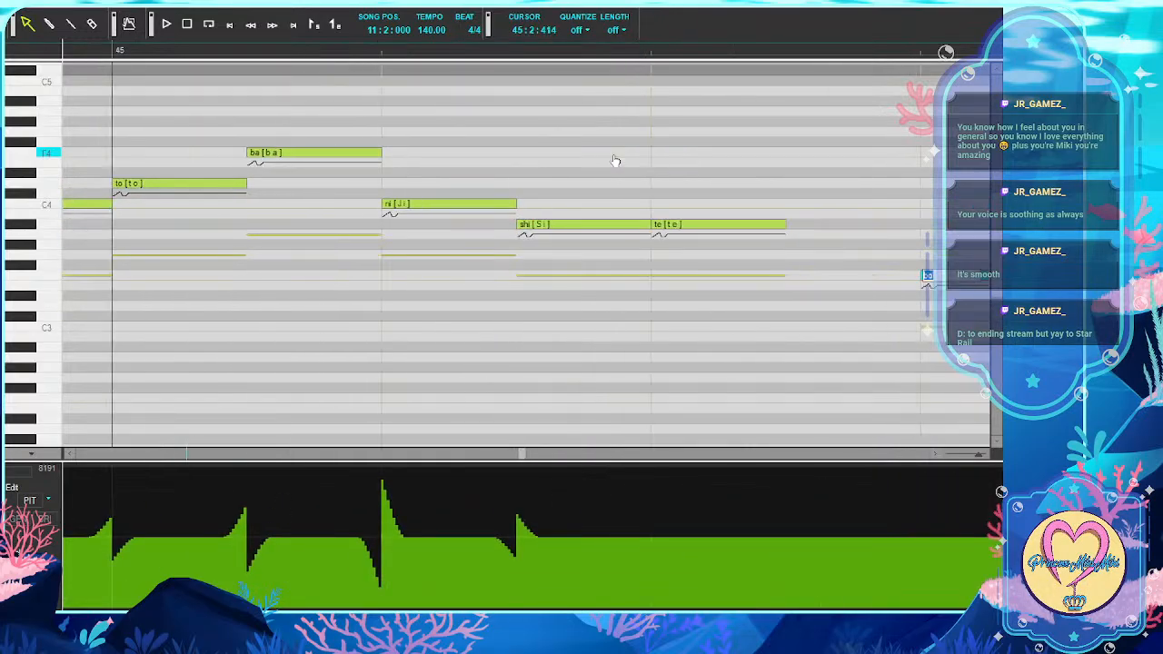
pyautogui.hscroll(10, 614, 161)
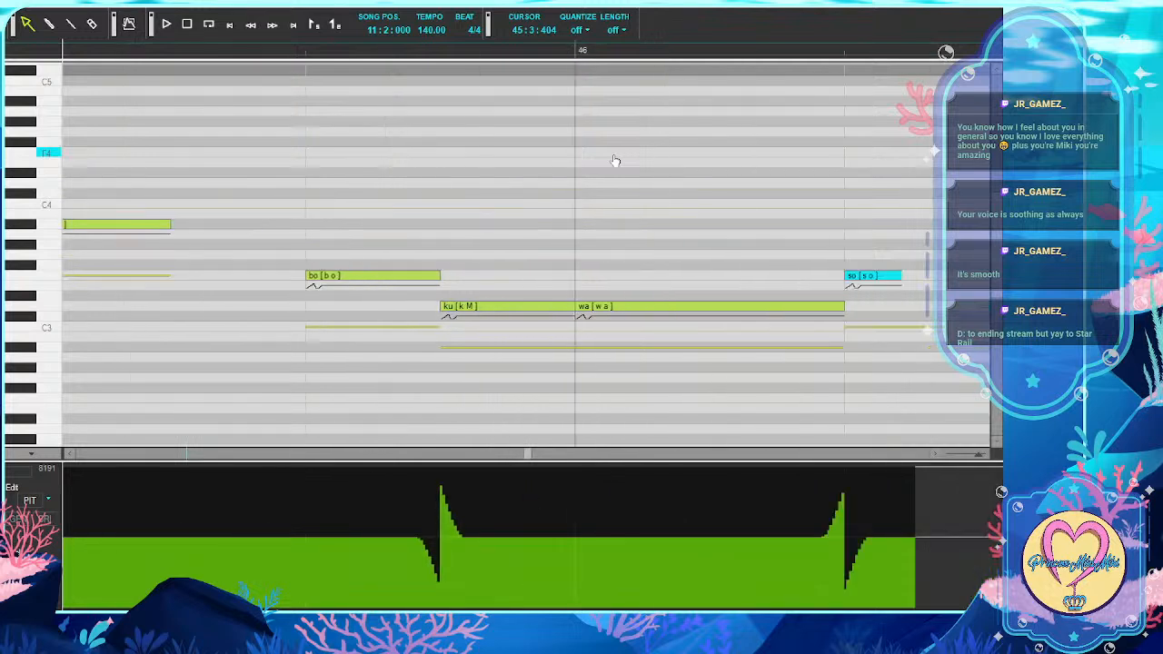
pyautogui.hscroll(3, 615, 161)
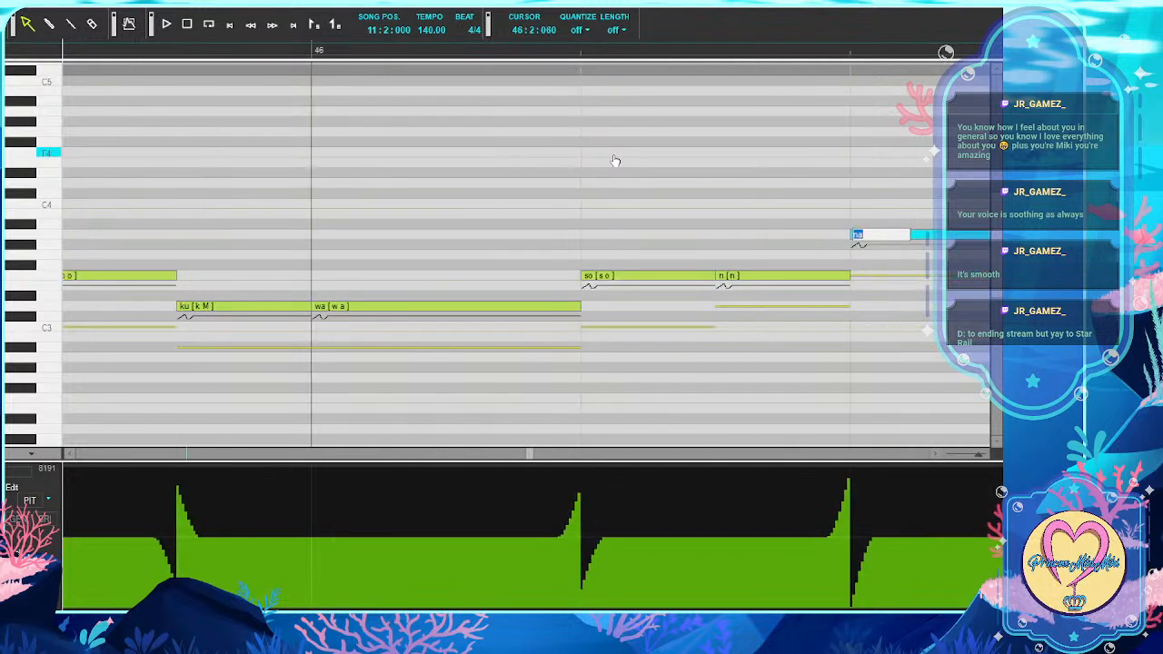
pyautogui.hscroll(6, 615, 161)
pyautogui.hscroll(2, 615, 160)
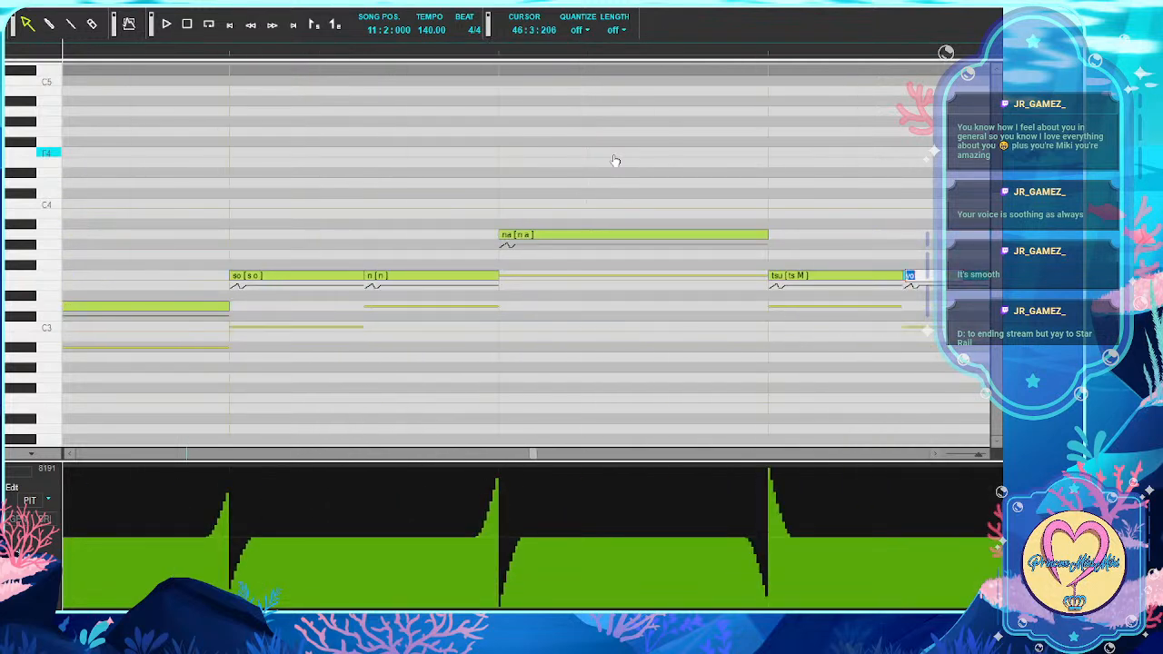
pyautogui.hscroll(4, 615, 161)
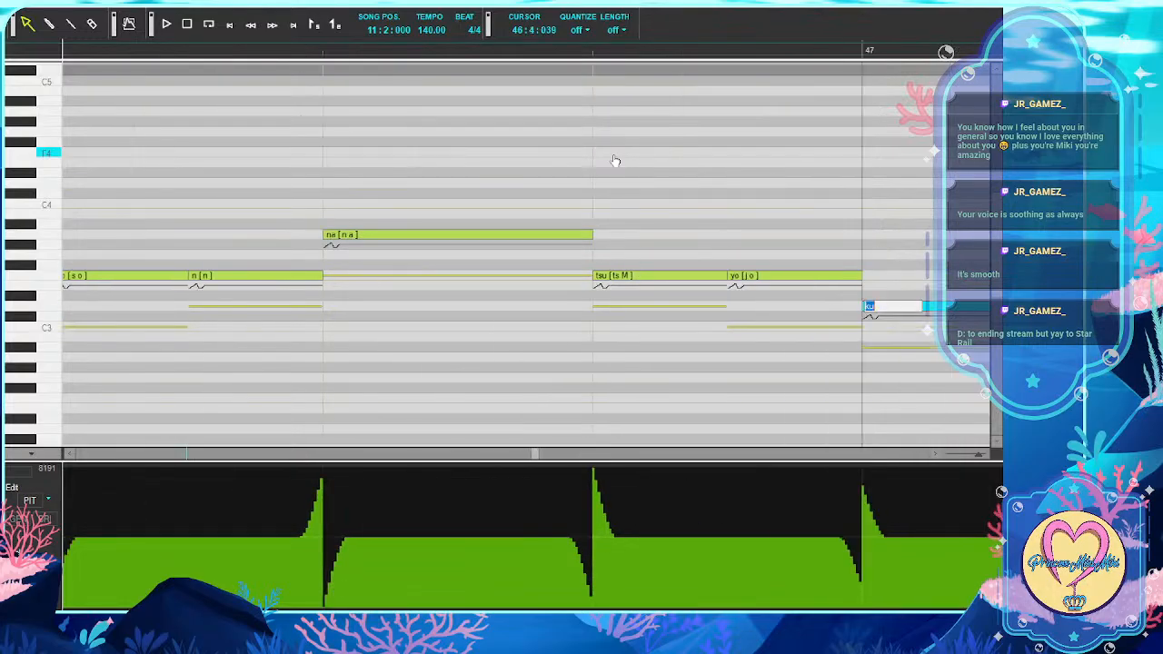
pyautogui.hscroll(6, 615, 161)
pyautogui.hscroll(1, 615, 161)
pyautogui.hscroll(2, 615, 160)
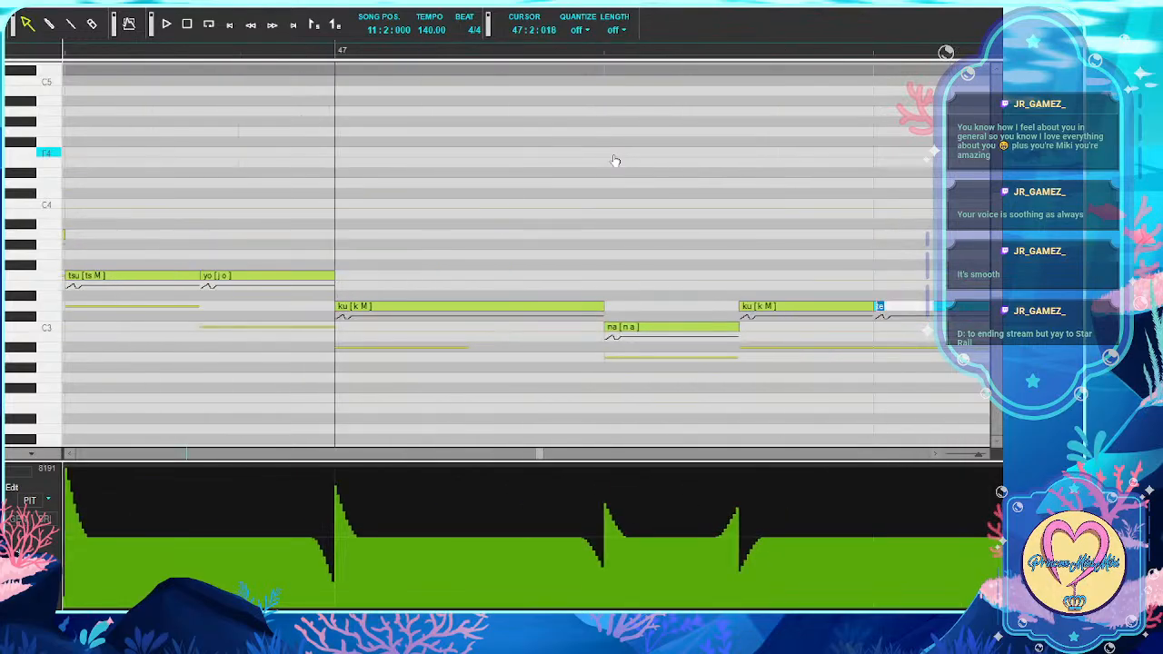
pyautogui.hscroll(3, 615, 161)
# Remove the trailing marks from the last two lyrics of bar 47 and first two of bar 48, leaving mi, te, i and te
pyautogui.press('Right')
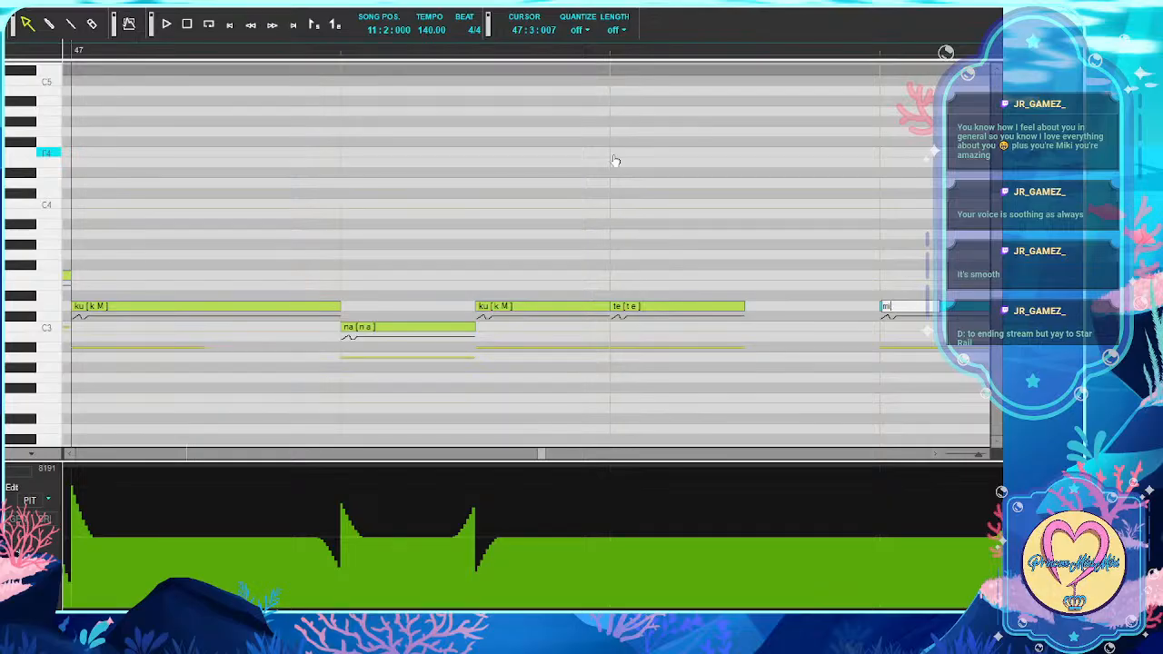
pyautogui.press('Tab')
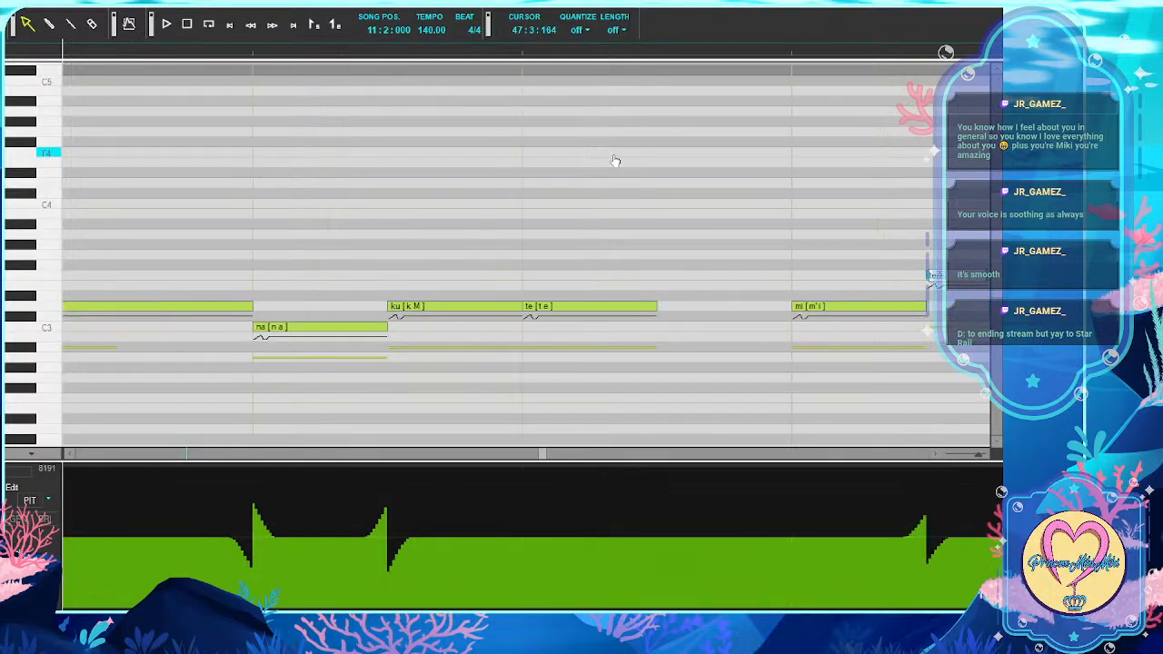
pyautogui.press('Tab')
pyautogui.write('i')
pyautogui.press('Tab')
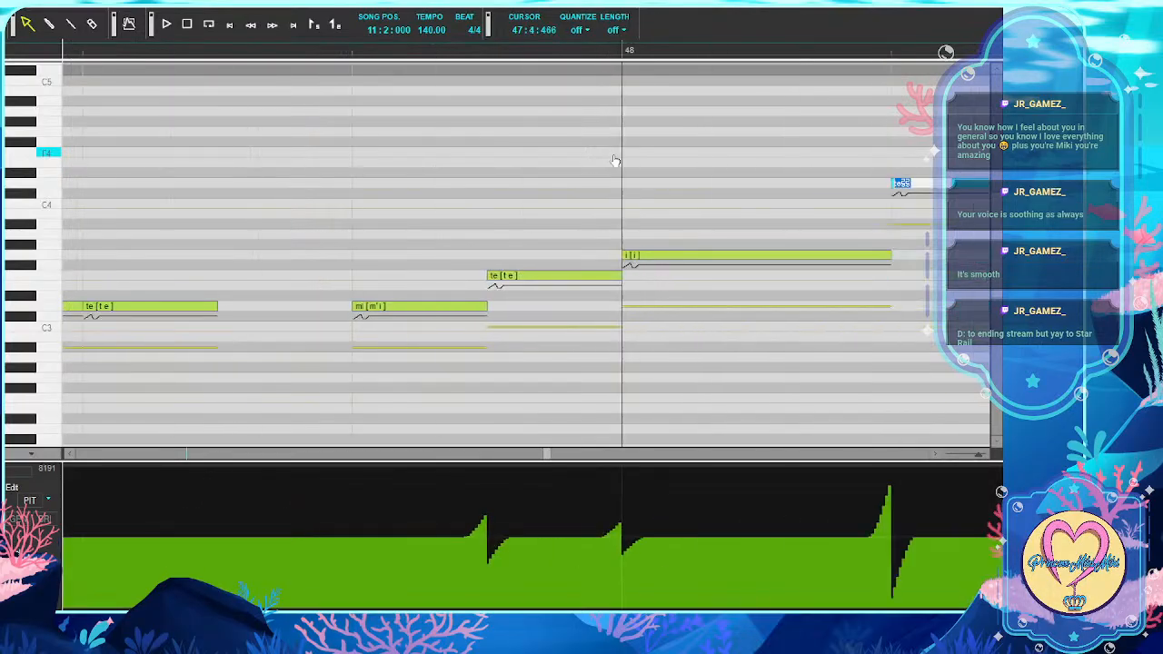
pyautogui.write('te')
pyautogui.press('Tab')
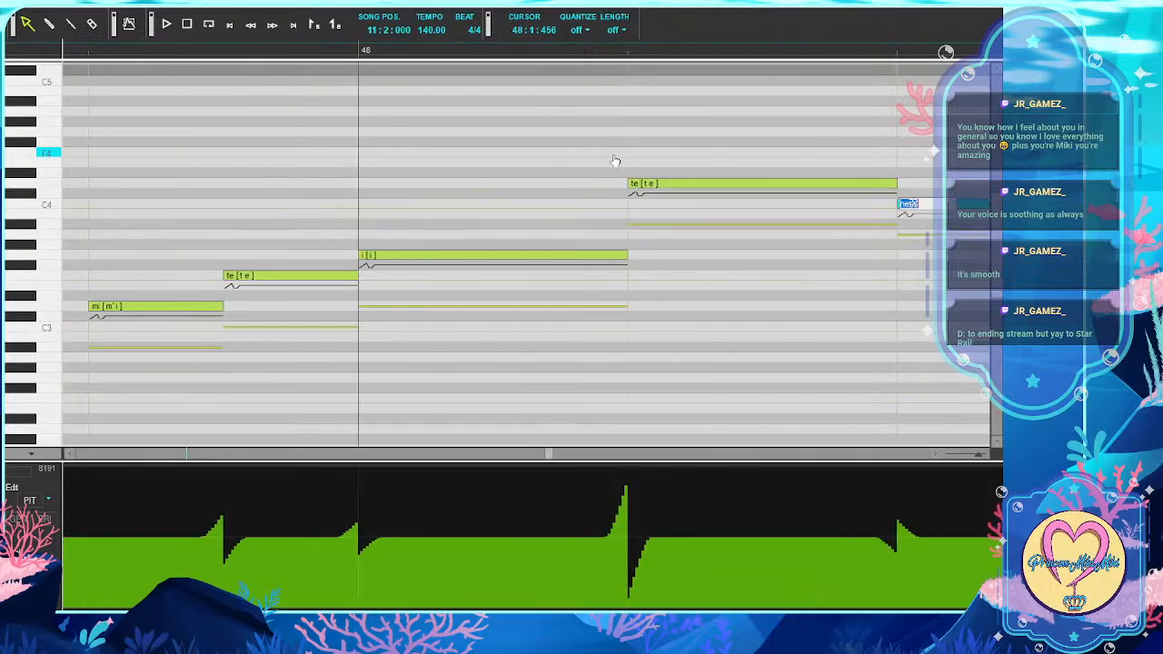
# Correct the lyrics of the last four notes of bar 48 to ne, wa, su and re
pyautogui.write('ne')
pyautogui.press('Tab')
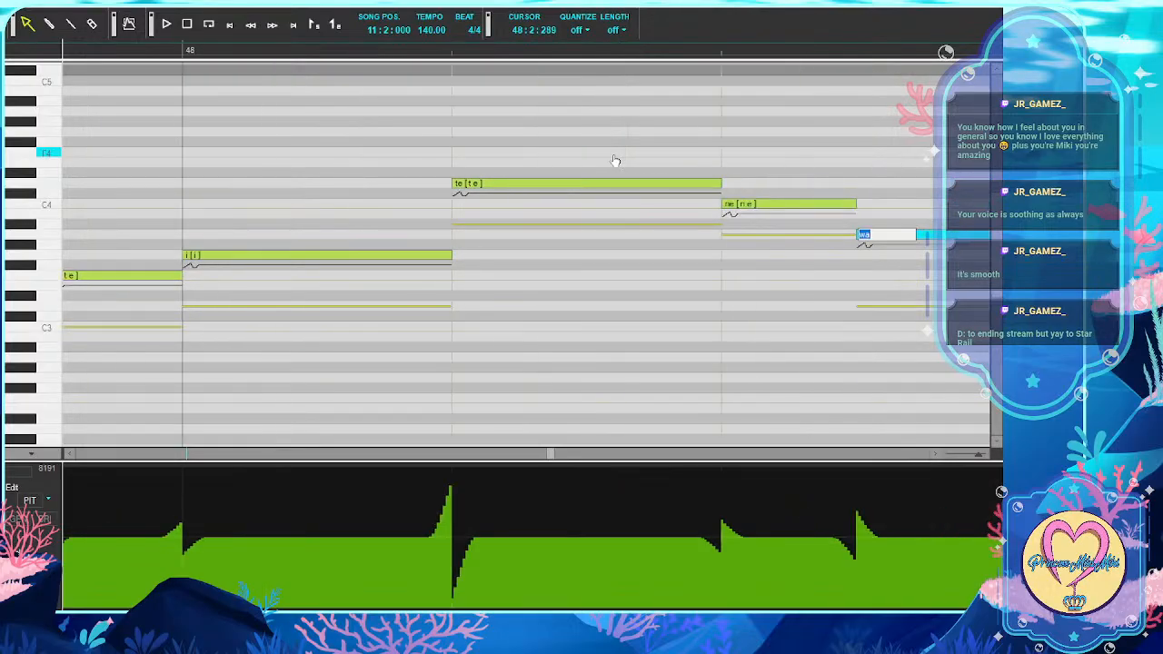
pyautogui.press('Tab')
pyautogui.write('su')
pyautogui.press('Tab')
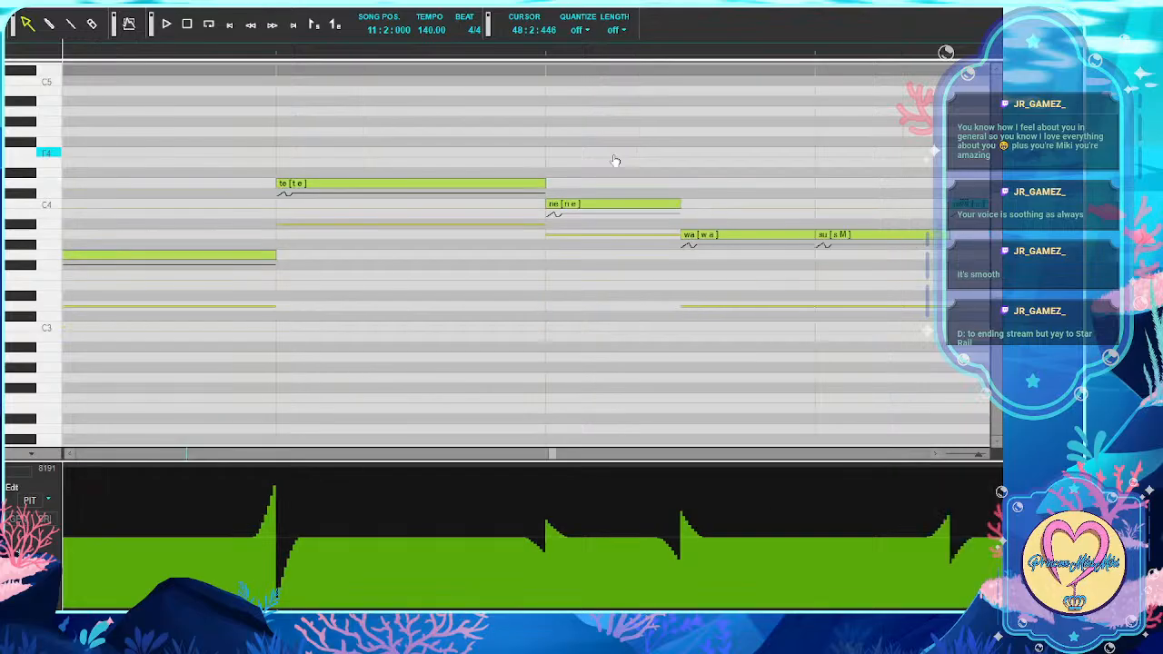
pyautogui.press('Tab')
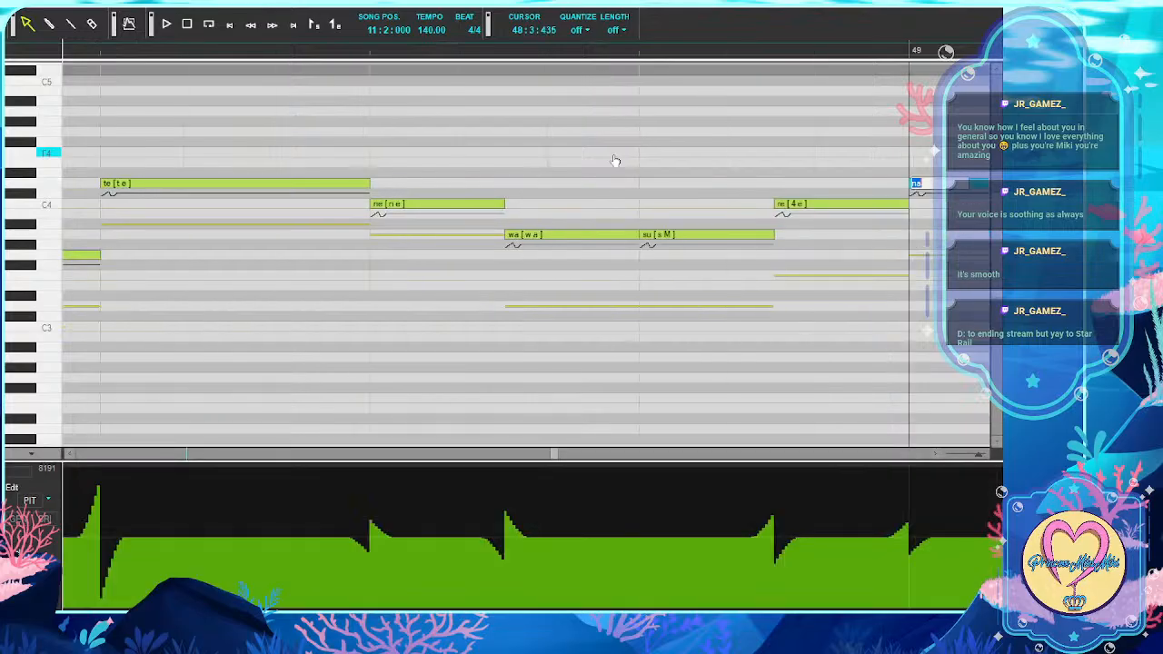
# Clean up the note lyrics of bar 49 up to its second-to-last note, leaving na, i, ka, ra, ne and da
pyautogui.press('Tab')
pyautogui.press('Tab')
pyautogui.write('ka')
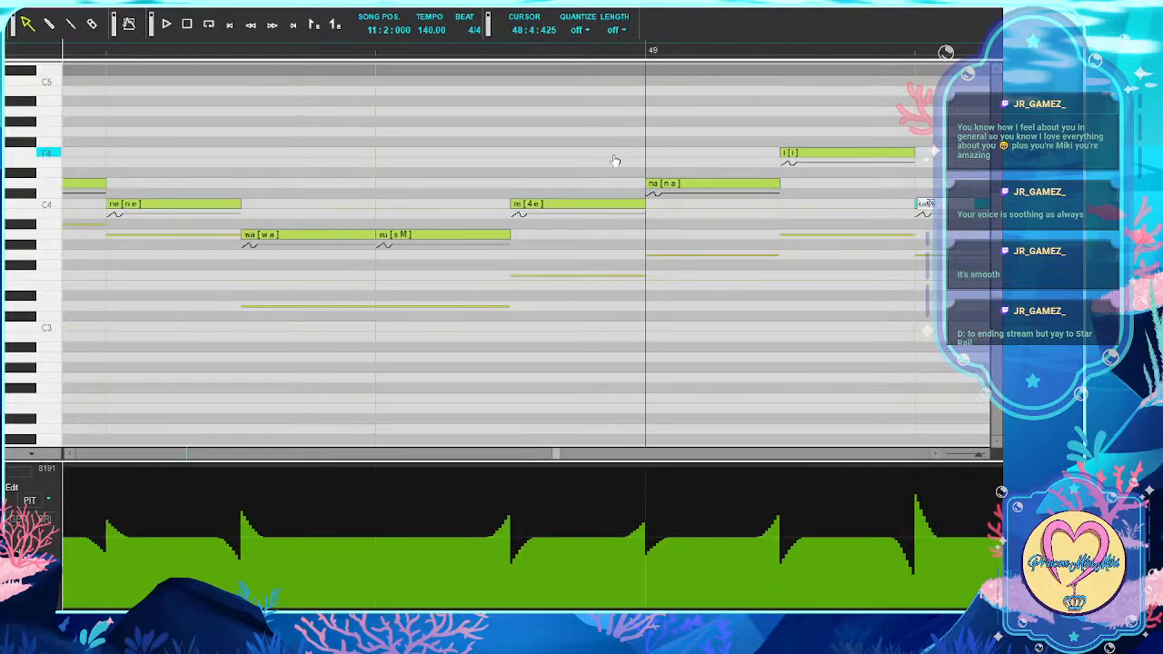
pyautogui.press('Tab')
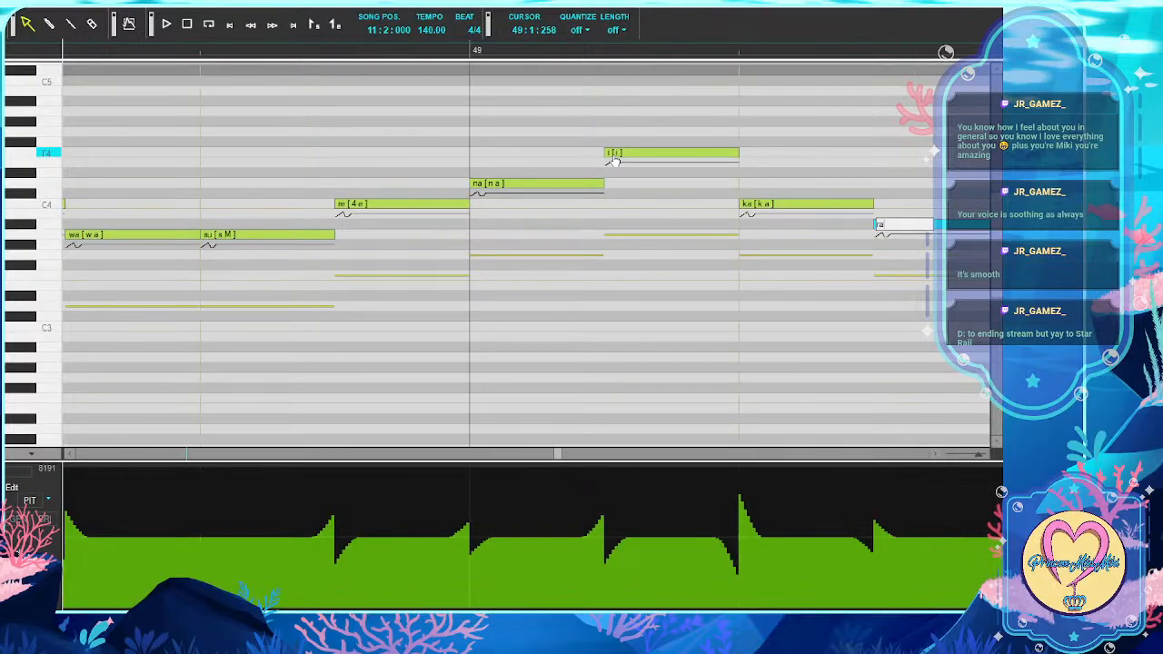
pyautogui.press('Tab')
pyautogui.press('Tab')
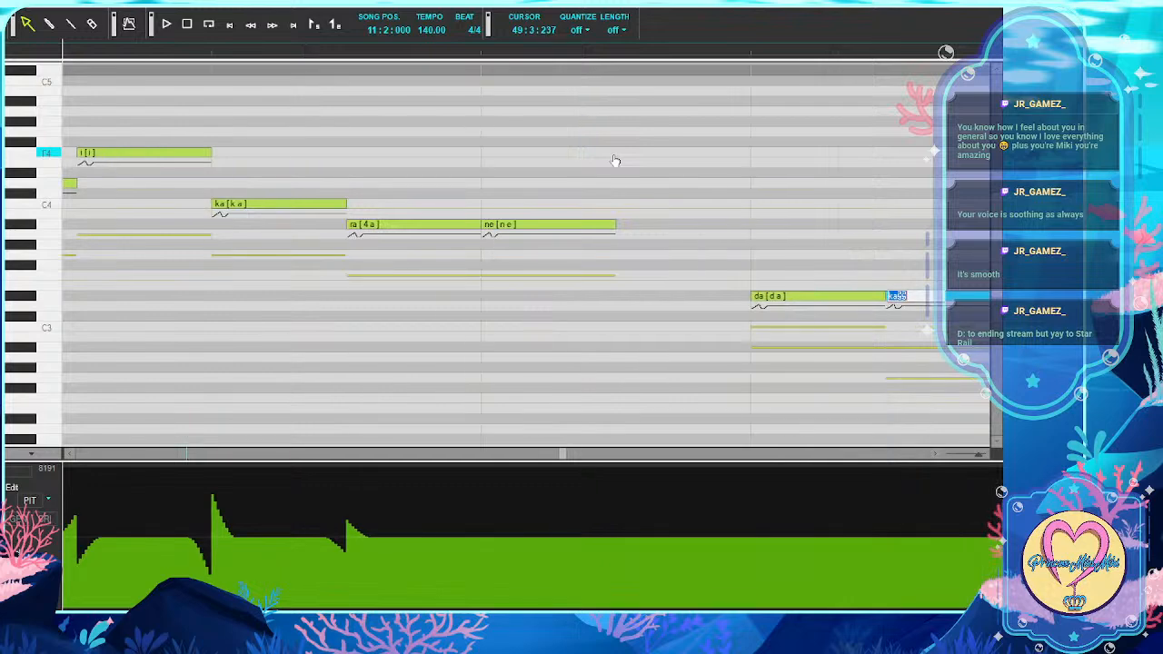
# Set the last lyric of bar 49 to ka and the first two lyrics of bar 50 to ra and no
pyautogui.write('ka')
pyautogui.press('Tab')
pyautogui.write('ra')
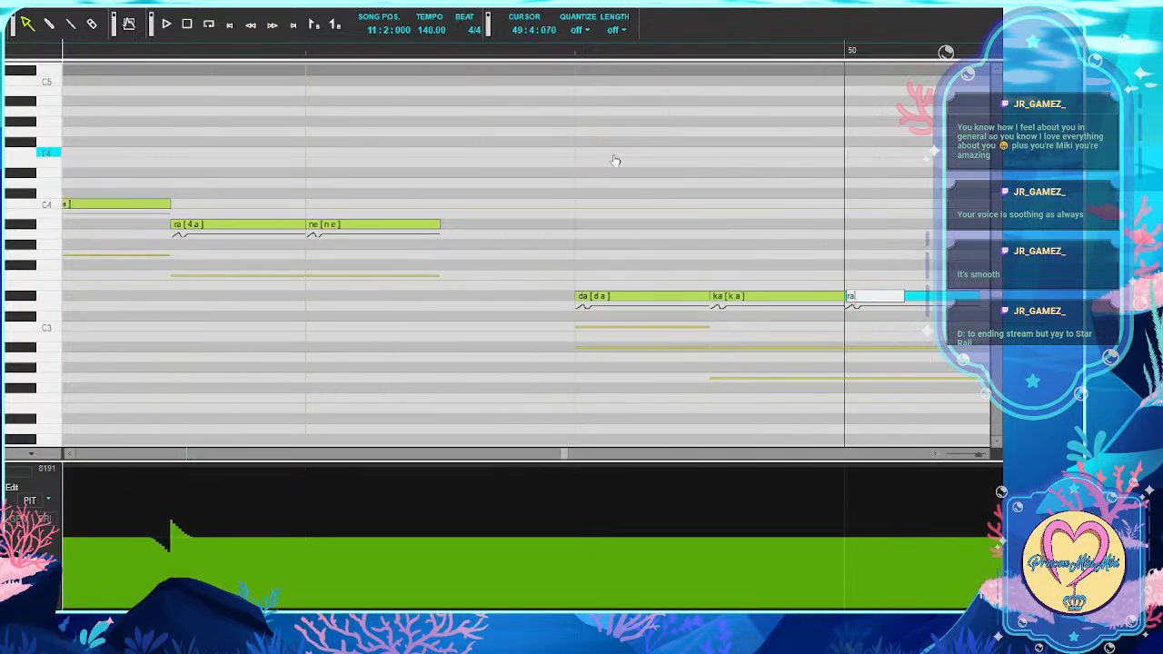
pyautogui.press('Tab')
pyautogui.write('no')
pyautogui.press('Tab')
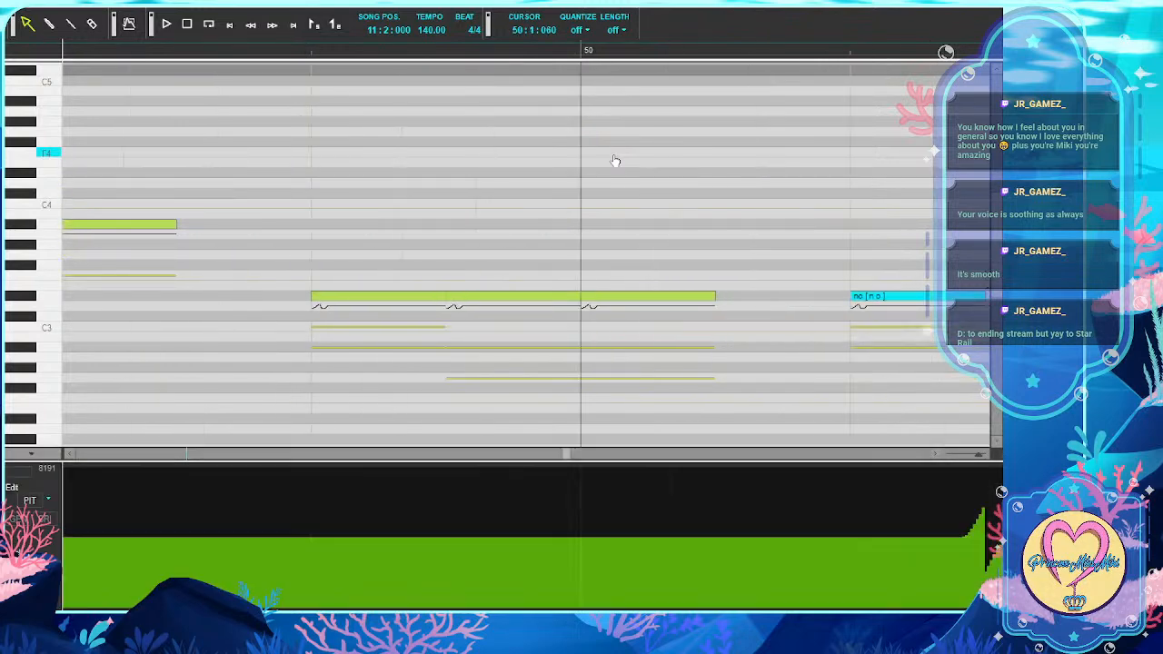
# Set the lyrics of the remaining four notes of bar 50 to ro, shi, wo and a
pyautogui.write('ro')
pyautogui.press('Tab')
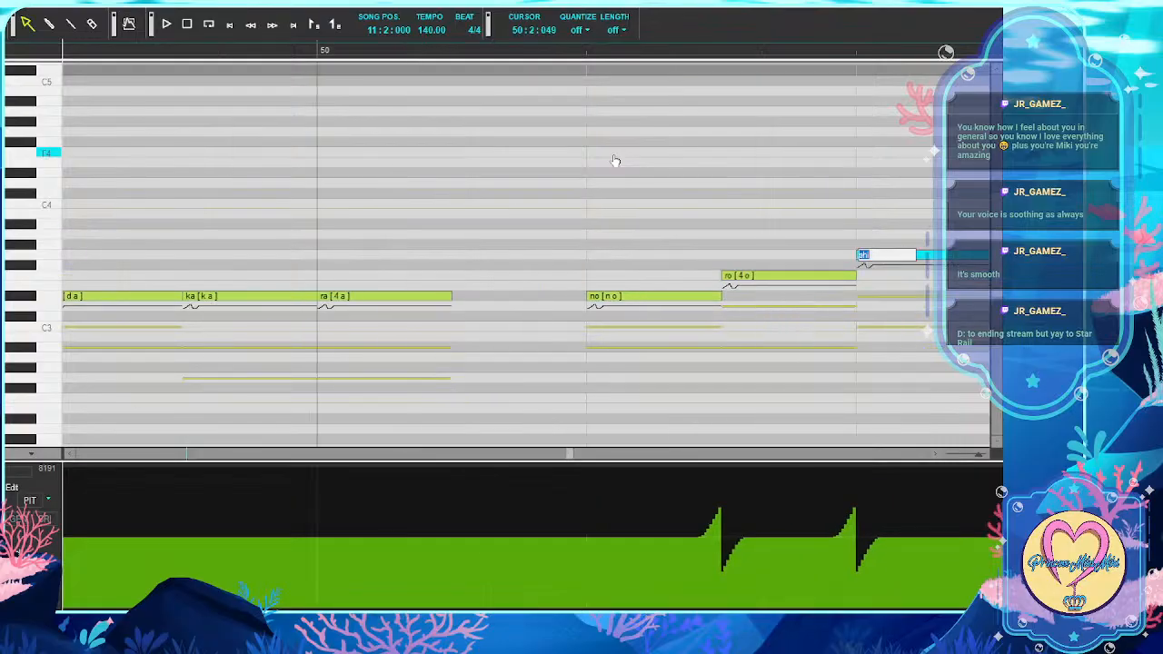
pyautogui.write('shi')
pyautogui.press('Tab')
pyautogui.write('wo')
pyautogui.press('Tab')
pyautogui.write('a')
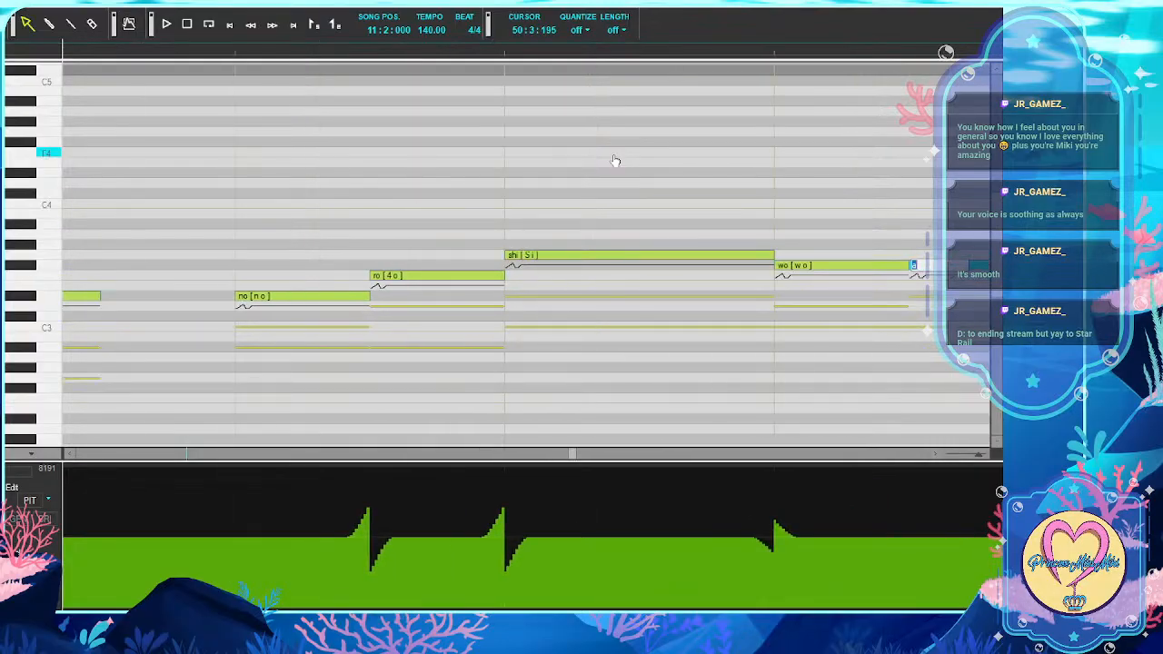
# Set the first two lyrics of bar 51 to ge and te, and go through the rest of that phrase
pyautogui.press('Tab')
pyautogui.write('ge')
pyautogui.press('Tab')
pyautogui.write('te')
pyautogui.press('Tab')
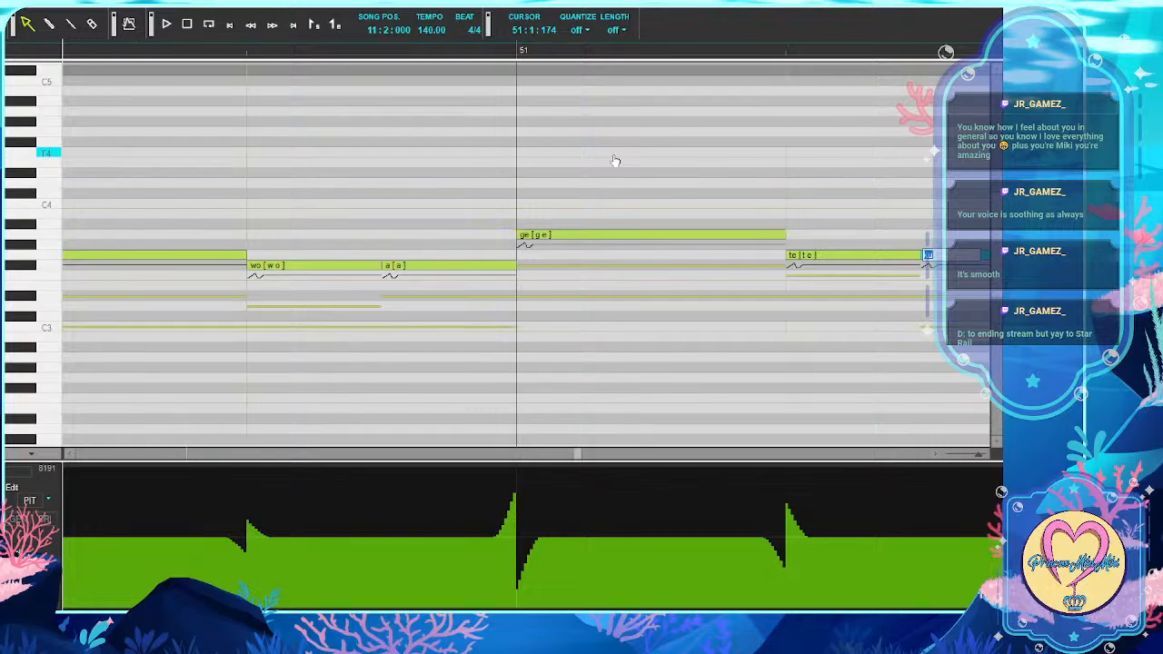
pyautogui.press('Tab')
pyautogui.press('Tab')
# Check the note lyrics from the last beat of bar 53 to the first note of bar 55 for stray marks
pyautogui.hscroll(9, 615, 161)
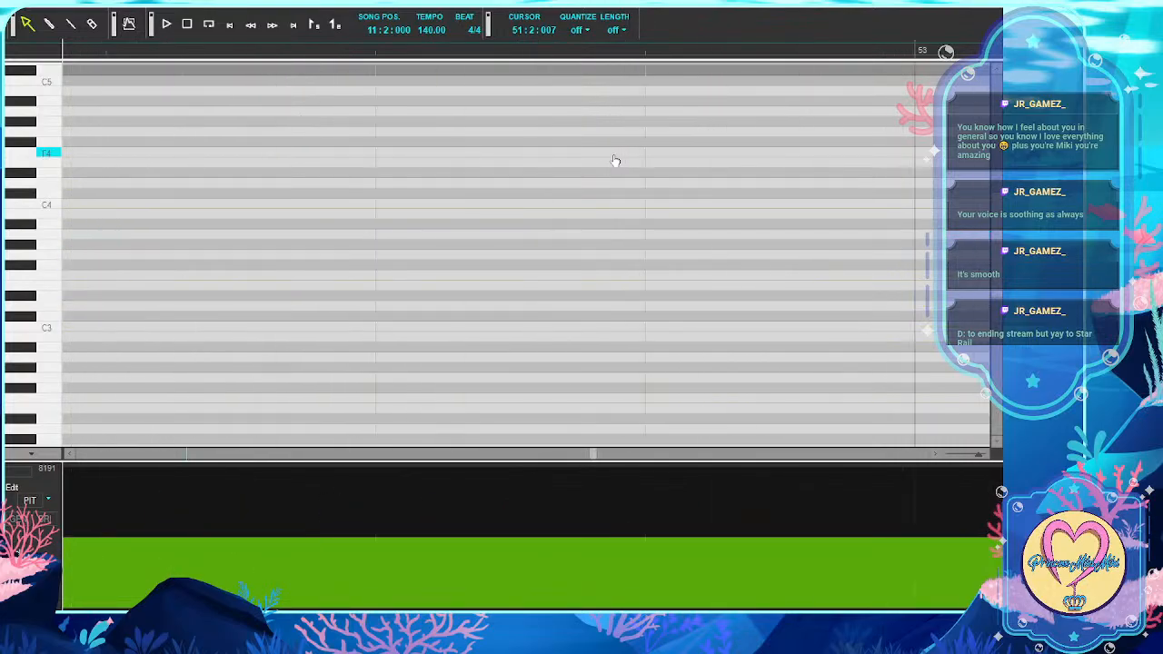
pyautogui.hscroll(2, 614, 161)
pyautogui.press('Tab')
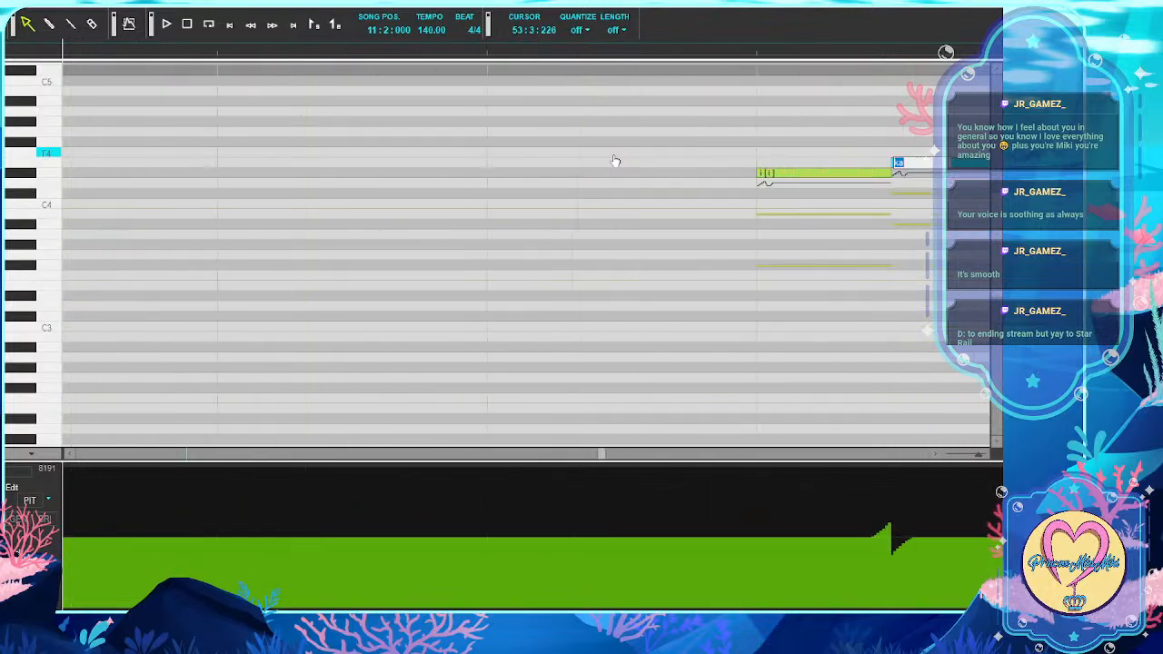
pyautogui.press('Tab')
pyautogui.press('Tab')
pyautogui.press('Tab')
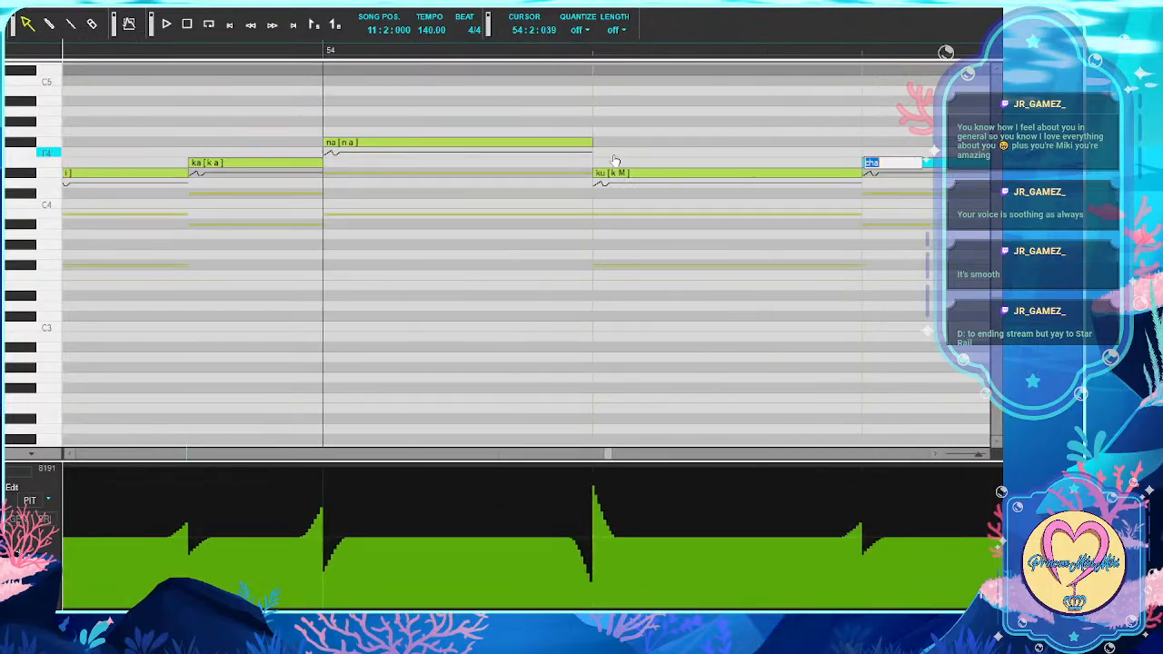
pyautogui.press('Tab')
pyautogui.press('Tab')
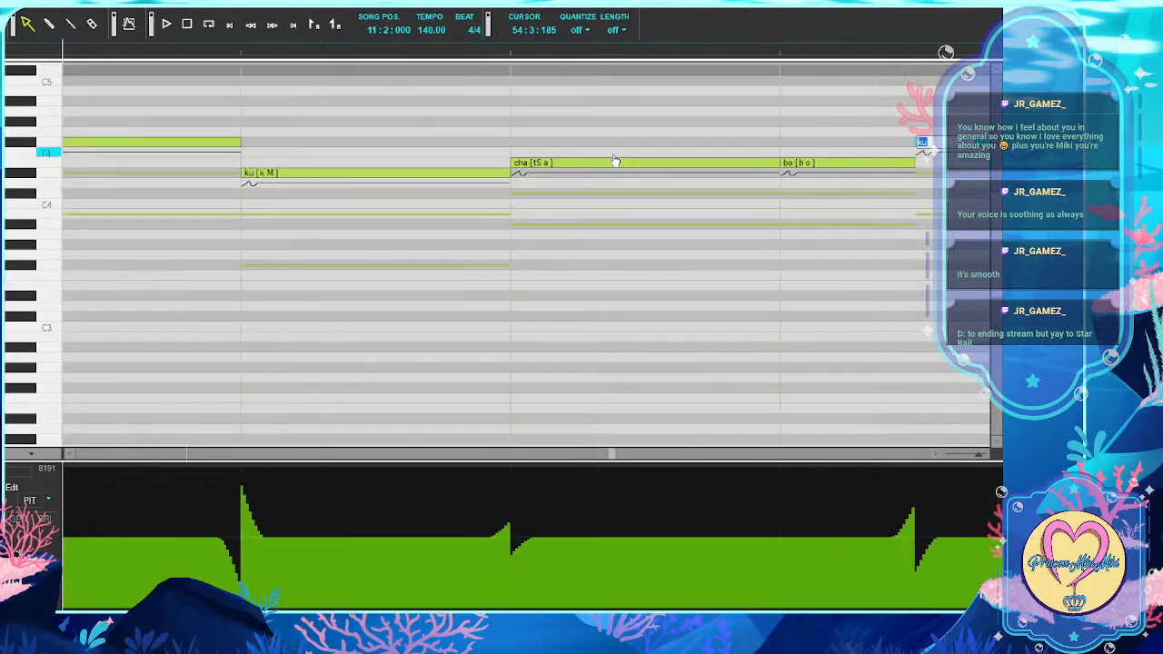
pyautogui.press('Tab')
pyautogui.press('Tab')
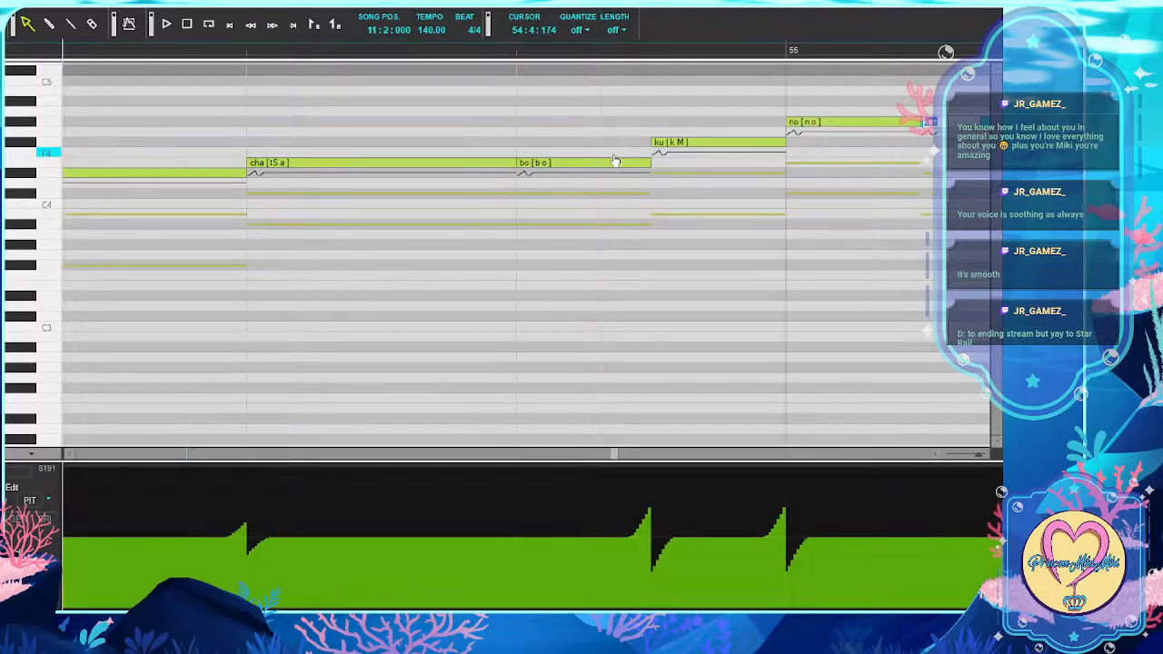
# Remove the trailing marks from the second to fifth lyrics of bar 55, leaving ka, mi, sa and ma
pyautogui.press('Right')
pyautogui.press('Tab')
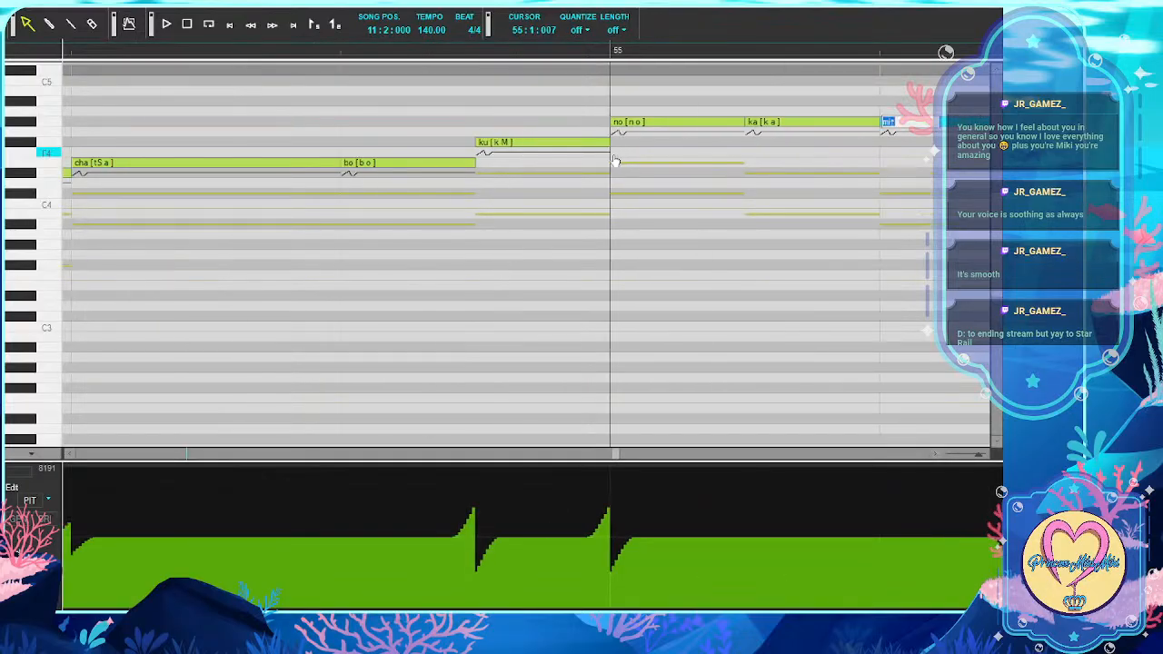
pyautogui.press('Tab')
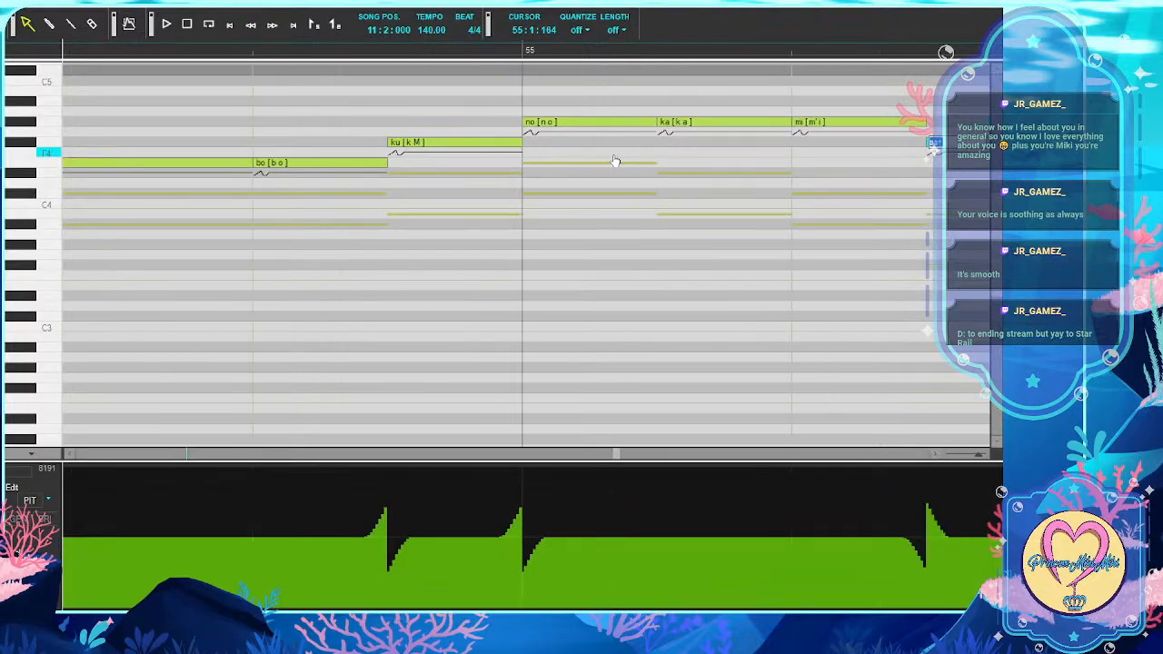
pyautogui.write('sa')
pyautogui.press('Tab')
pyautogui.write('ma')
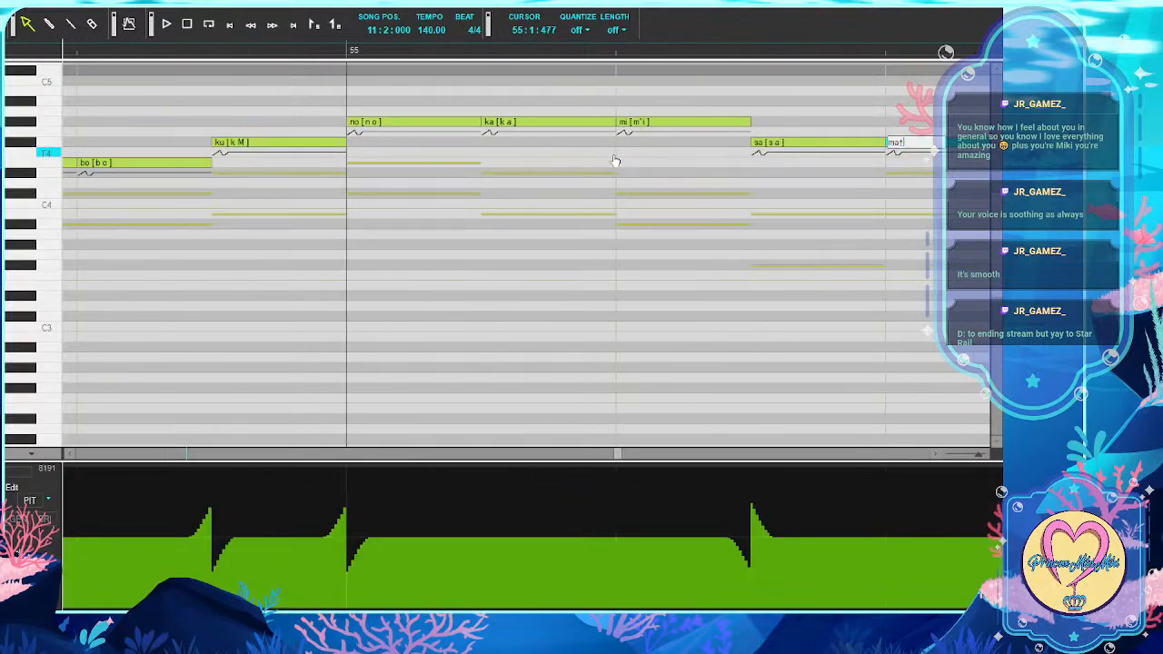
pyautogui.press('Tab')
# Clear the lyric of the short note right after ma in bar 55
pyautogui.press('Right')
pyautogui.press('BackSpace')
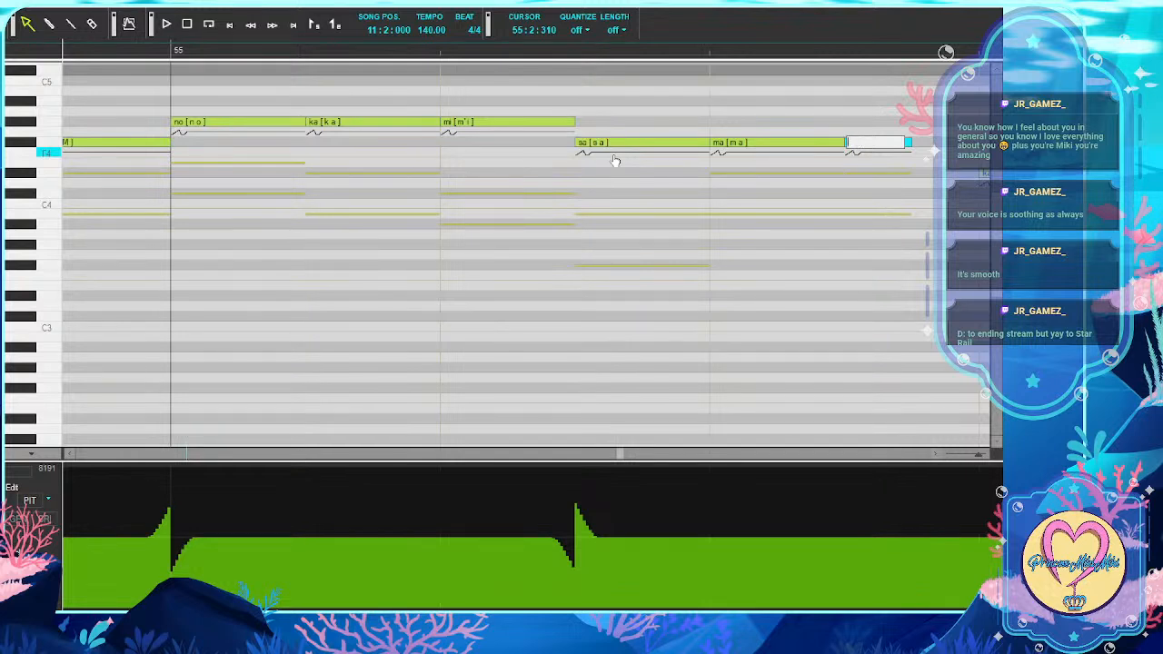
pyautogui.press('Tab')
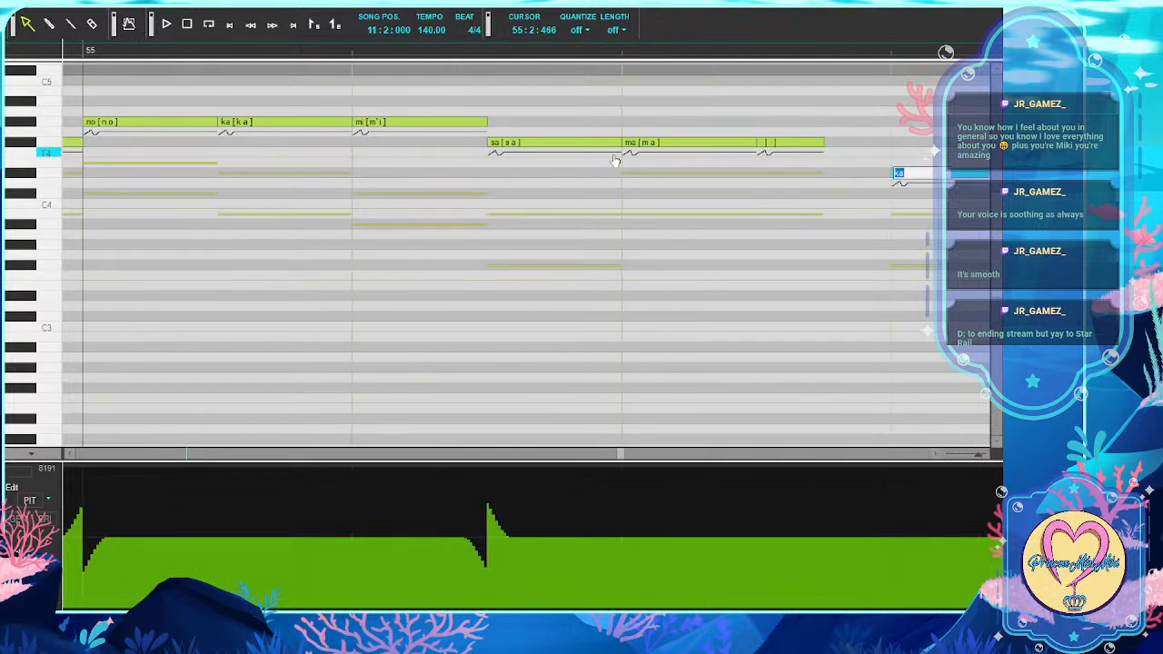
# Clean up the lyrics from the last beat of bar 55 through bar 56, leaving ka, mi, sa, ma, ga, da and i
pyautogui.press('Tab')
pyautogui.press('Tab')
pyautogui.press('Tab')
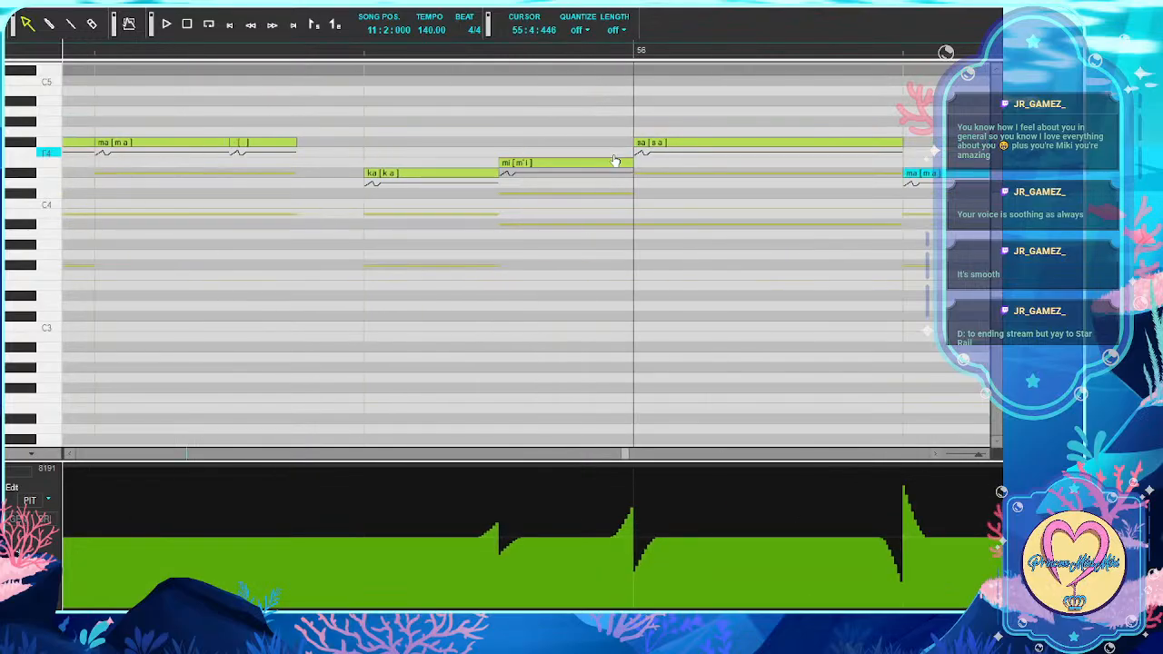
pyautogui.press('Tab')
pyautogui.press('Tab')
pyautogui.press('Tab')
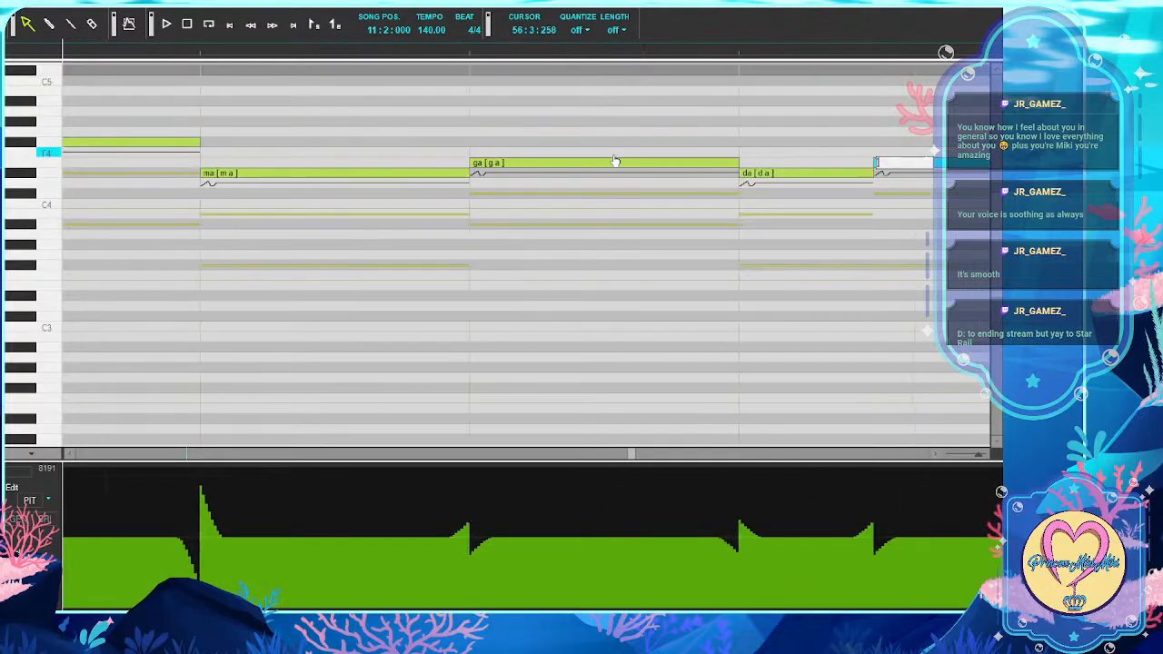
pyautogui.press('Tab')
# Clean up the note lyrics of bar 57, leaving su, ki, de, shi, ta, bo and ku
pyautogui.press('Tab')
pyautogui.press('Tab')
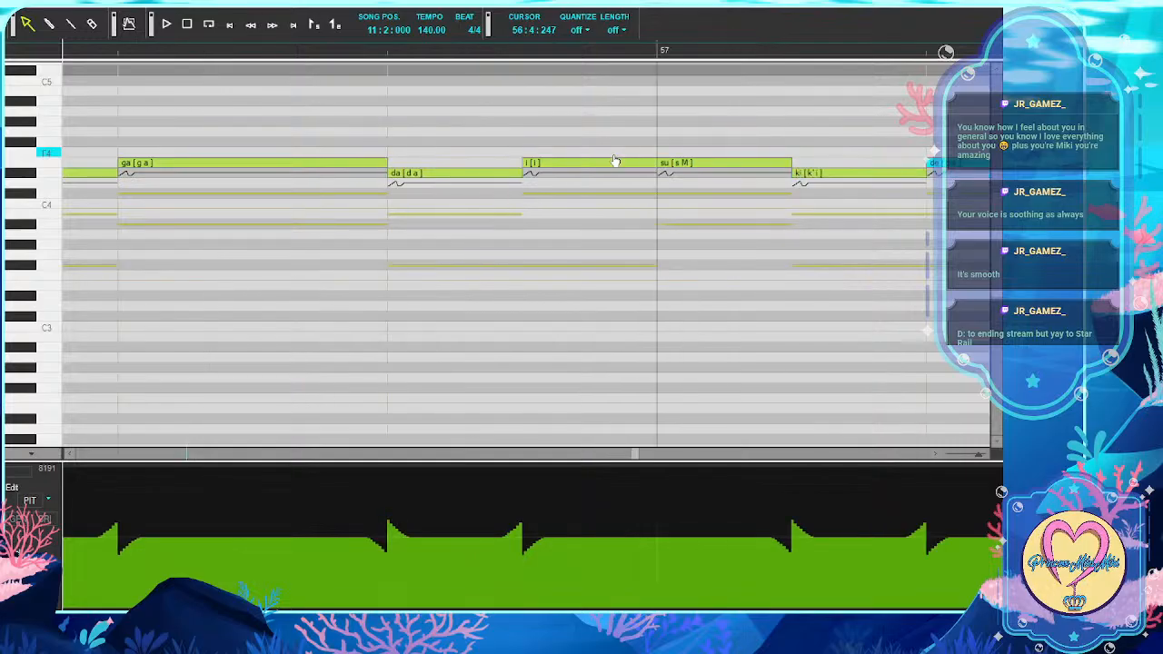
pyautogui.press('Tab')
pyautogui.press('Tab')
pyautogui.press('Tab')
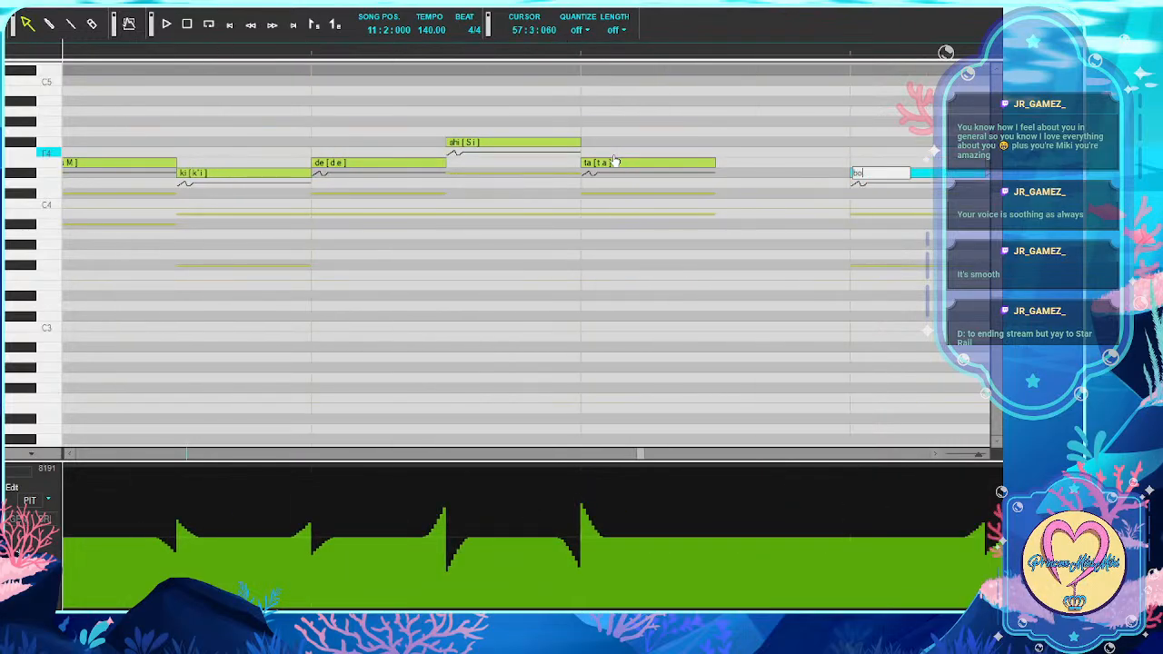
pyautogui.press('Tab')
pyautogui.press('Tab')
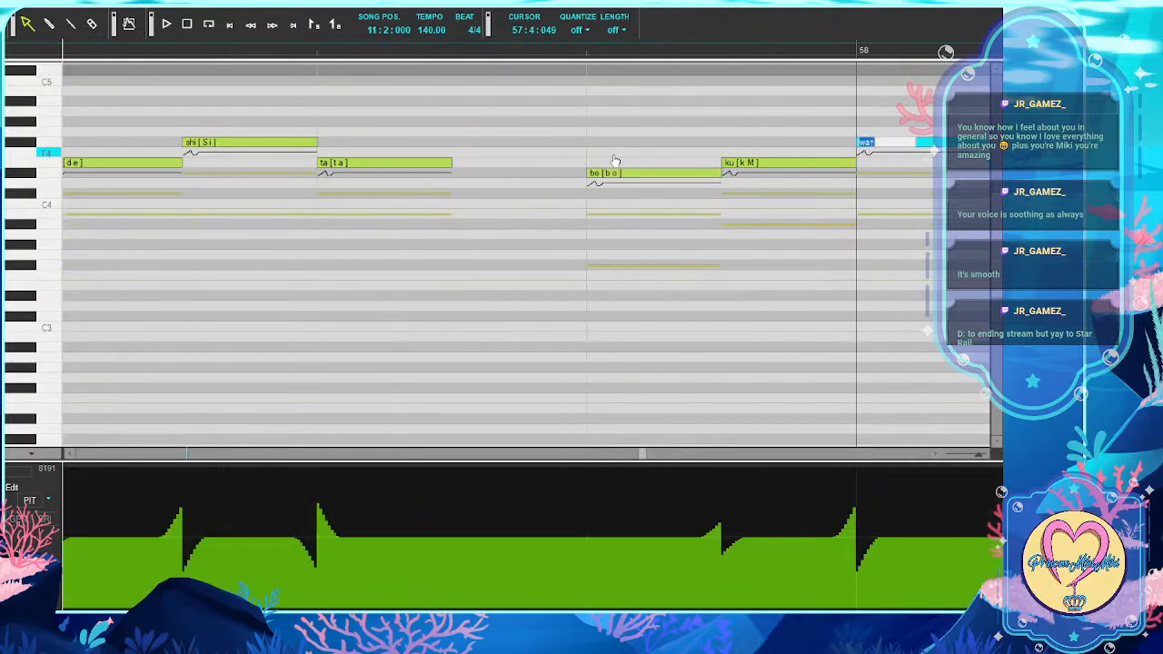
# Remove the trailing marks from the lyrics of bar 58, leaving wa, mo, to, ha and na
pyautogui.press('Tab')
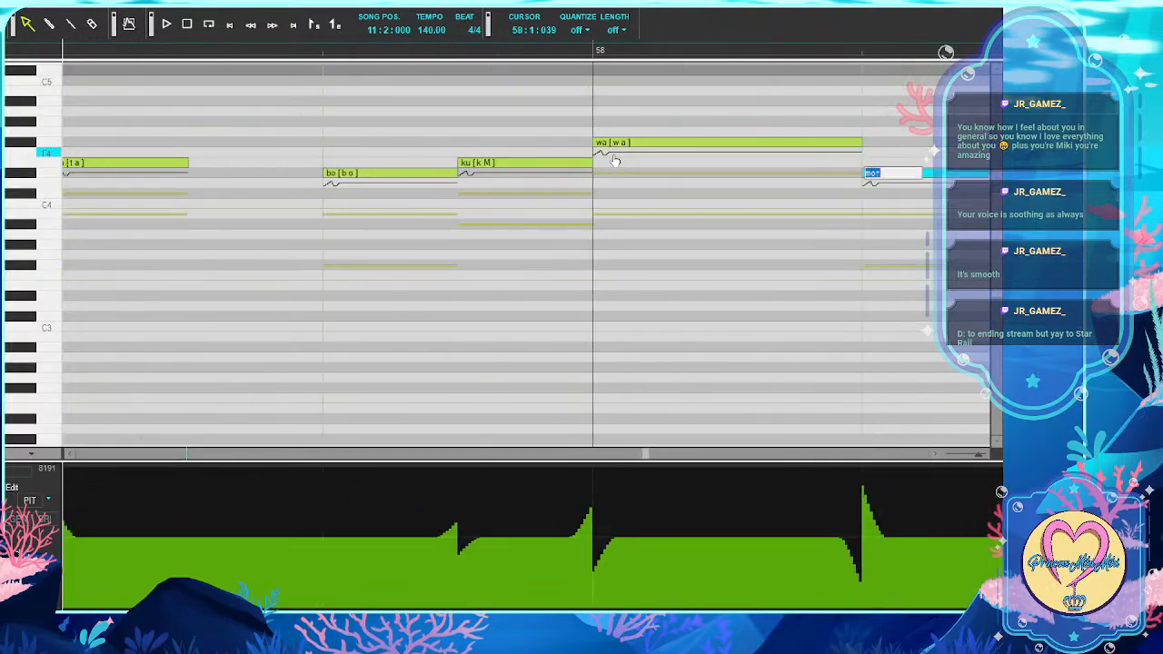
pyautogui.write('mo')
pyautogui.press('Tab')
pyautogui.write('to')
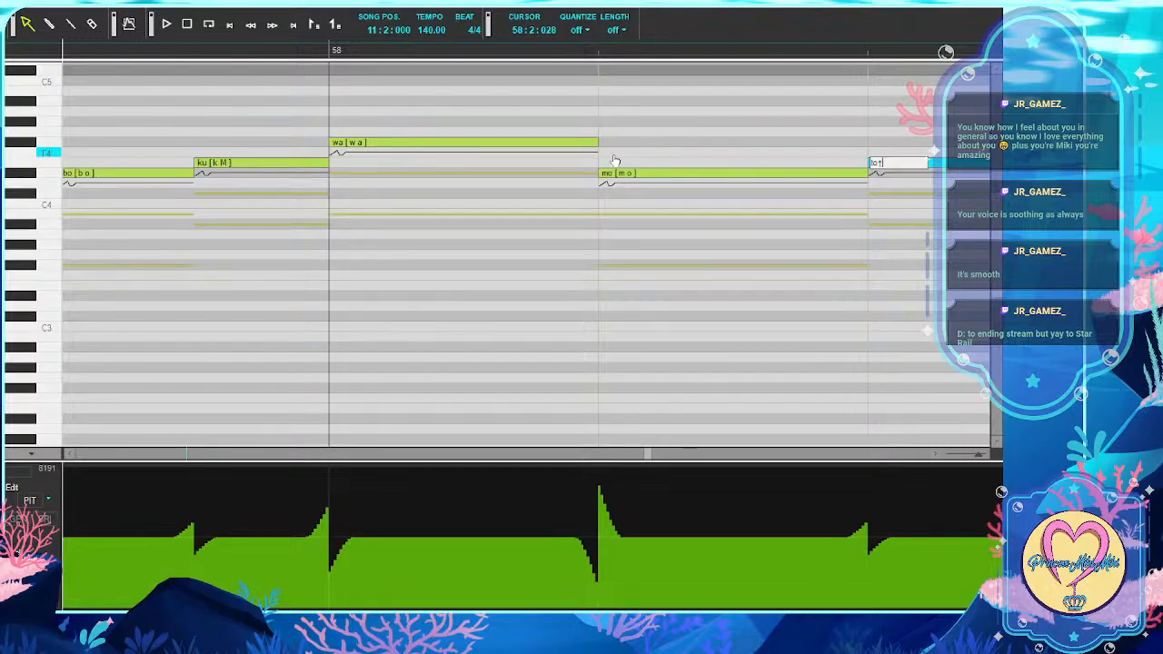
pyautogui.press('Return')
pyautogui.press('Tab')
pyautogui.write('ha')
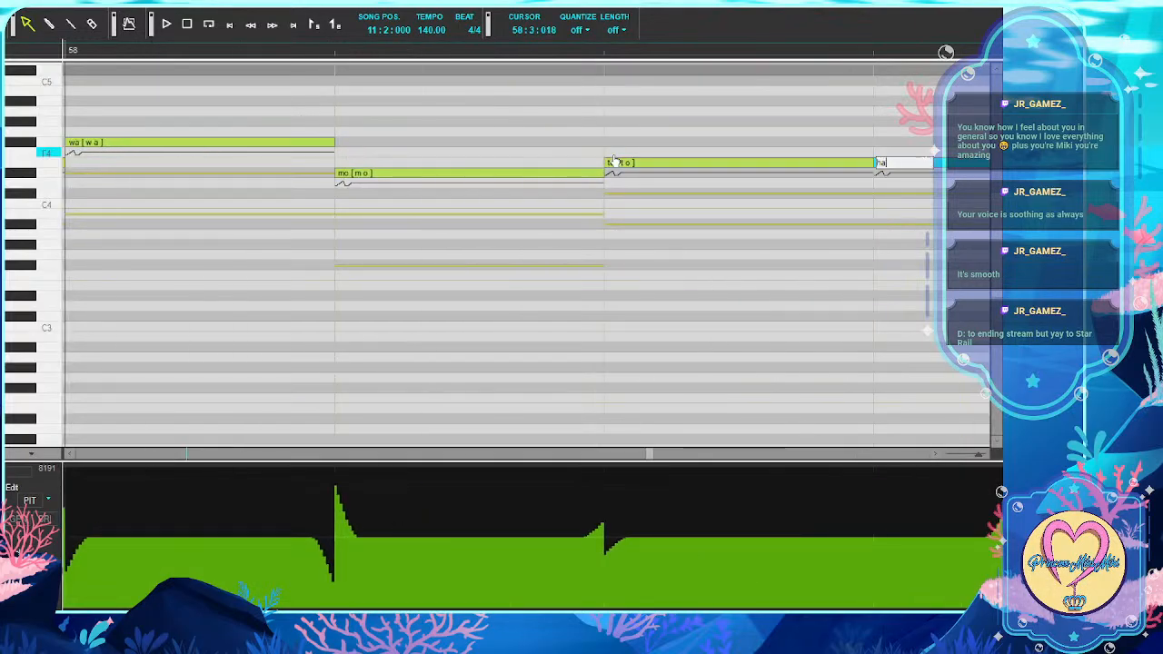
pyautogui.press('Tab')
pyautogui.write('na')
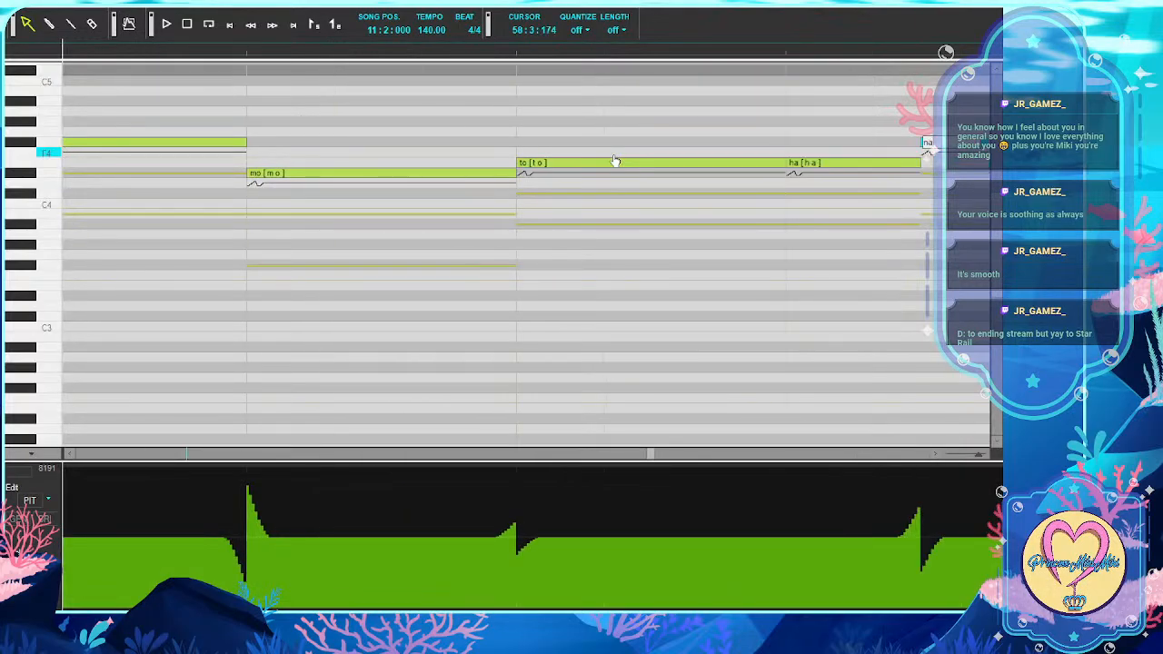
pyautogui.press('Tab')
# Correct the lyrics of the first four notes of bar 59 to shi, ga, shi and ta
pyautogui.write('shi')
pyautogui.press('Tab')
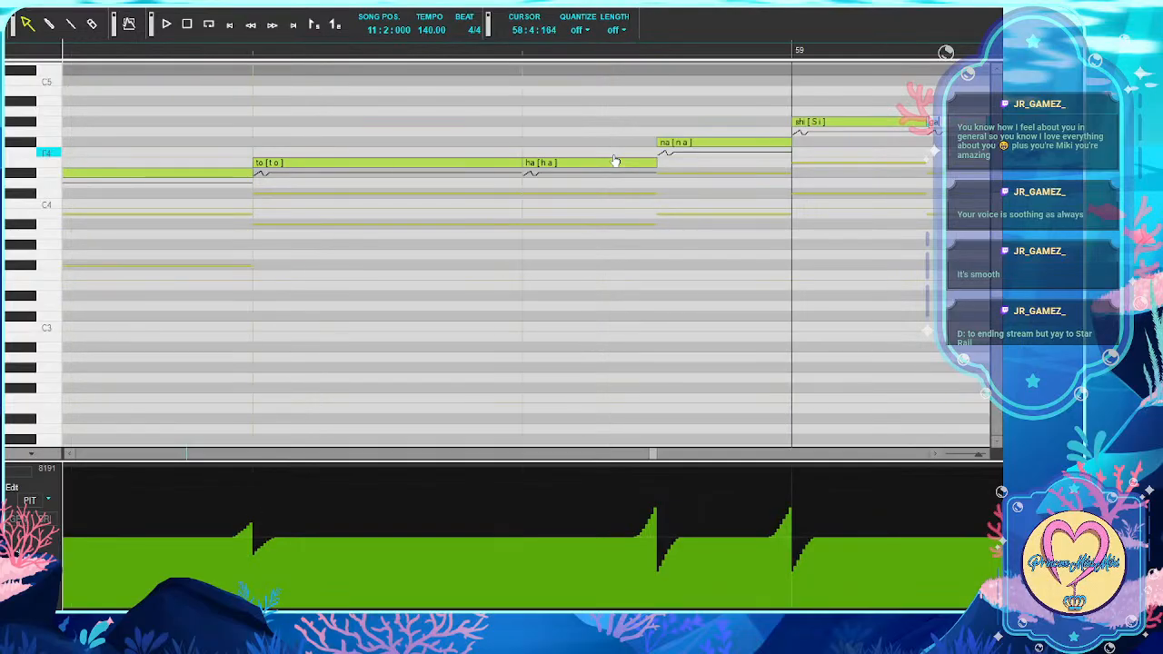
pyautogui.write('ga')
pyautogui.press('Tab')
pyautogui.press('Tab')
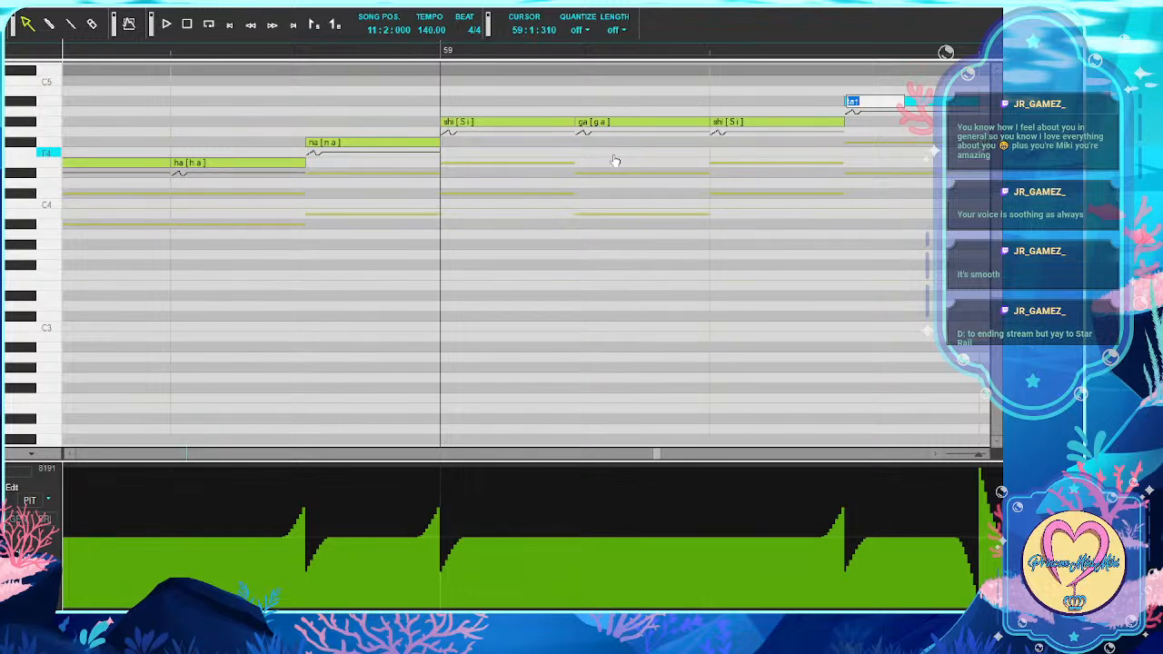
pyautogui.write('ta [t a')
pyautogui.press('Tab')
# Correct the lyrics of the last three notes of bar 59 to i, da and ka
pyautogui.write('t')
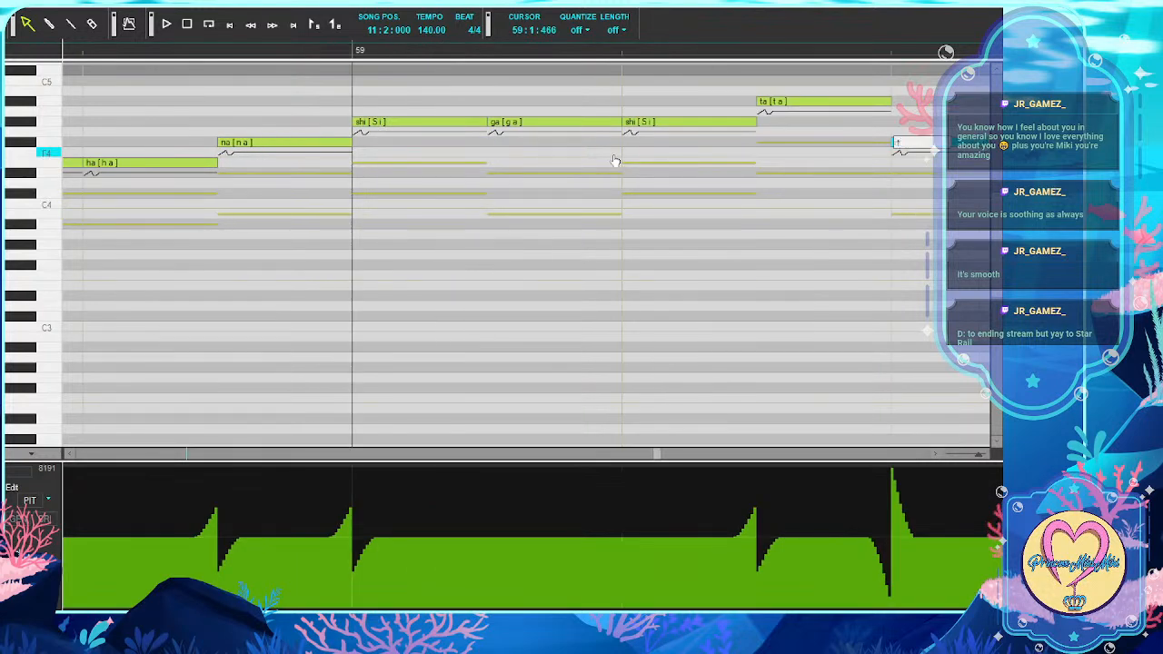
pyautogui.press('Tab')
pyautogui.write('da')
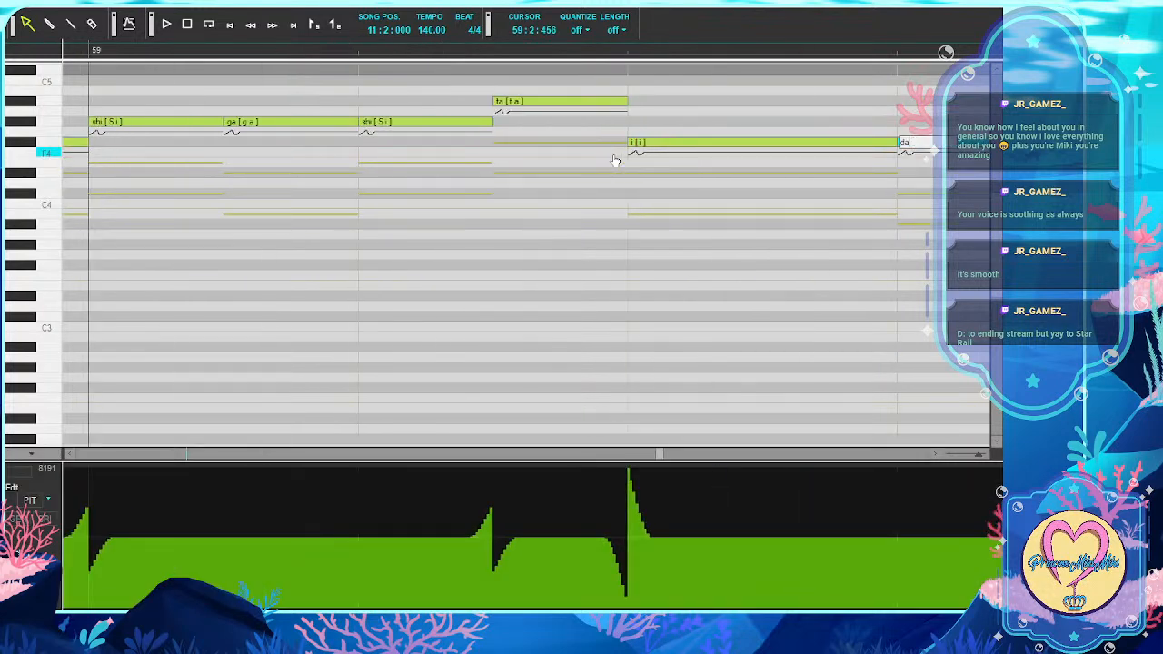
pyautogui.press('Tab')
pyautogui.press('Right')
pyautogui.press('Tab')
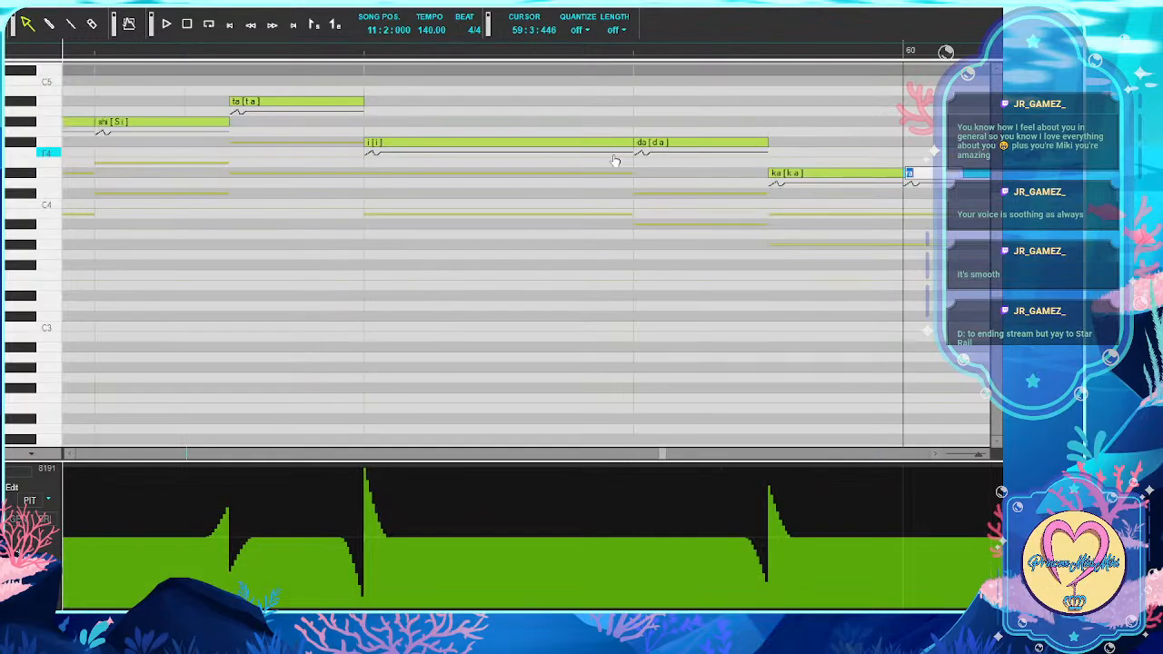
# Clean up the first four note lyrics of bar 60, leaving ra, da, ka and ra
pyautogui.press('Tab')
pyautogui.press('Tab')
pyautogui.press('Tab')
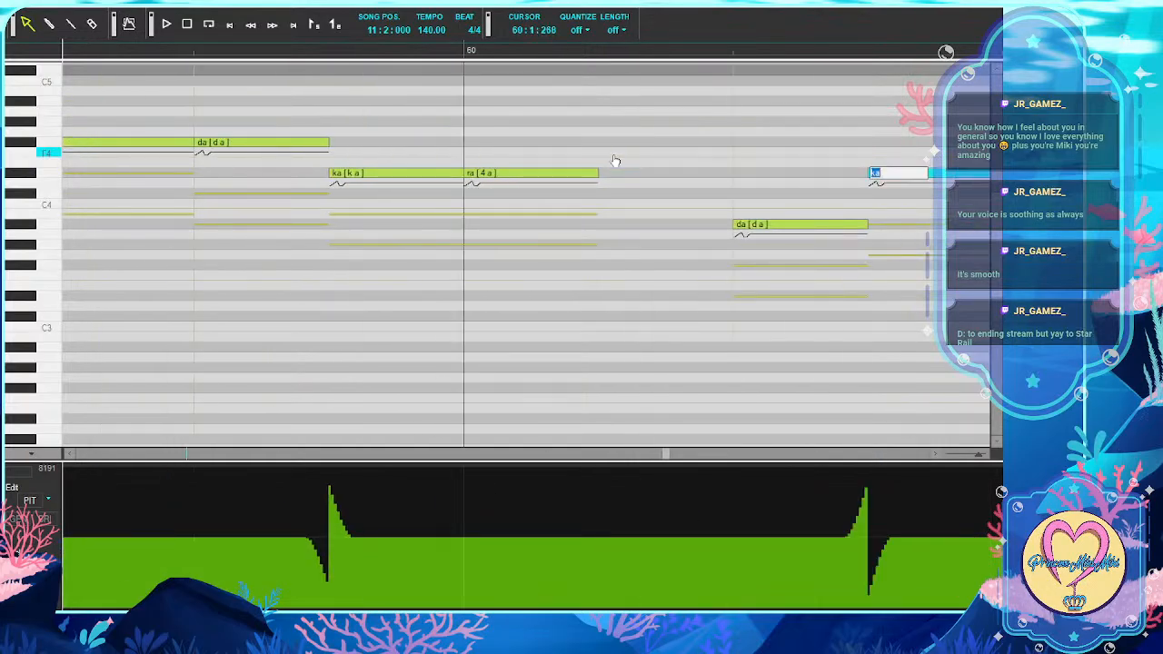
pyautogui.press('Right')
pyautogui.press('BackSpace')
pyautogui.press('Tab')
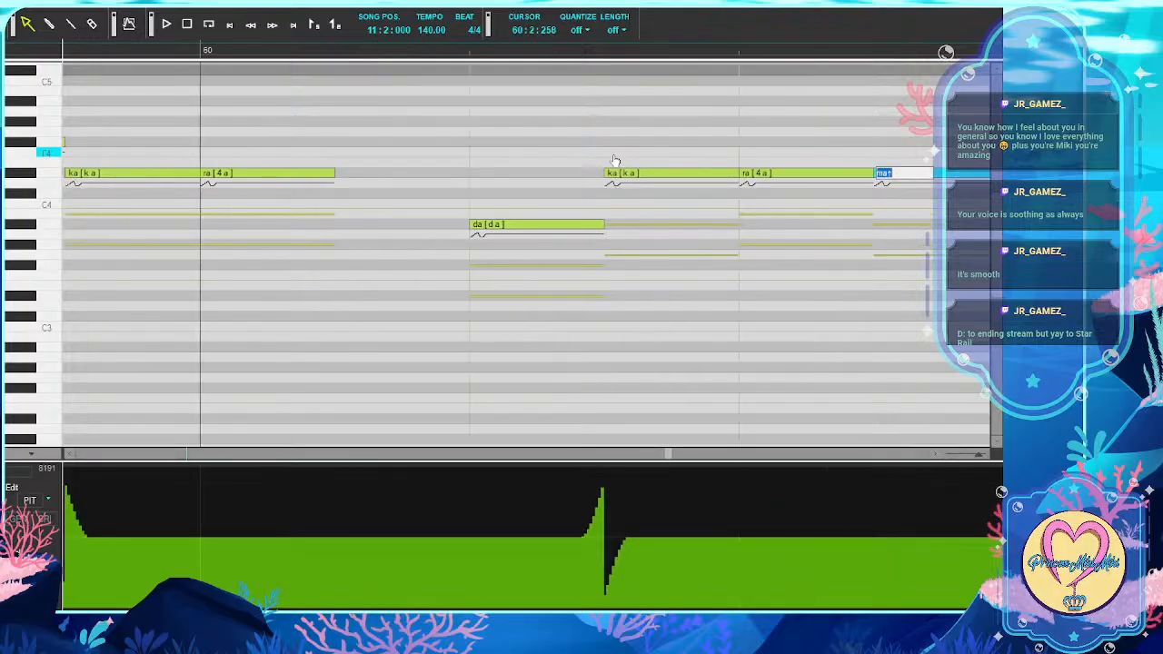
# Remove the trailing marks from the last three lyrics of bar 60, leaving ma, da and a
pyautogui.press('Right')
pyautogui.press('Tab')
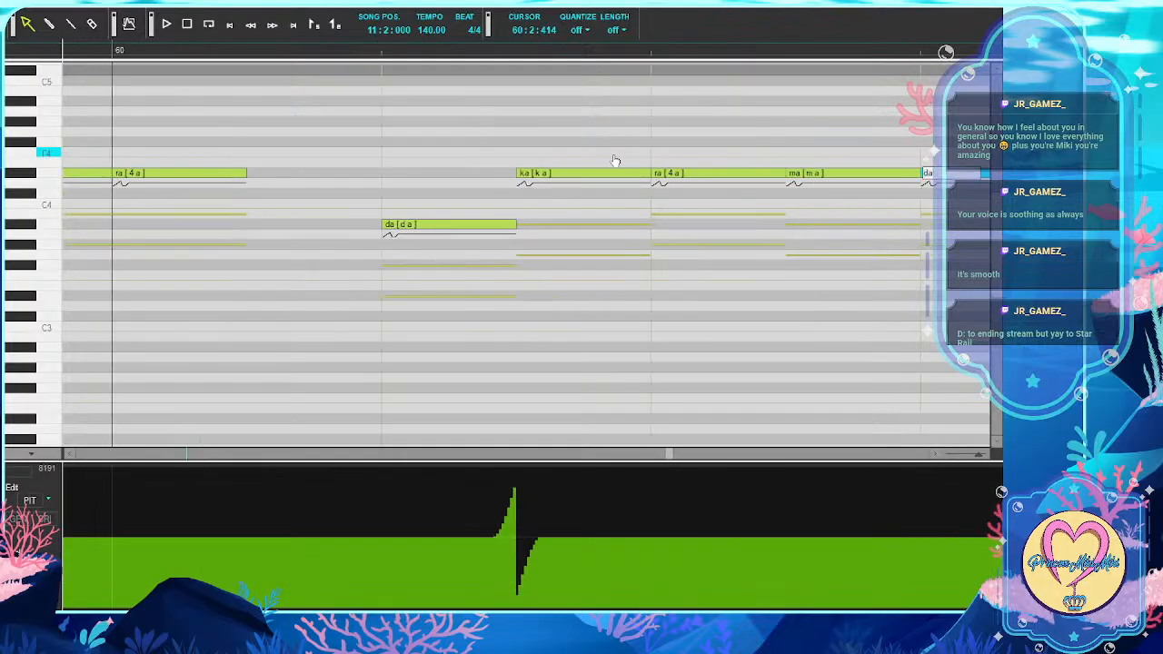
pyautogui.press('Tab')
pyautogui.press('Tab')
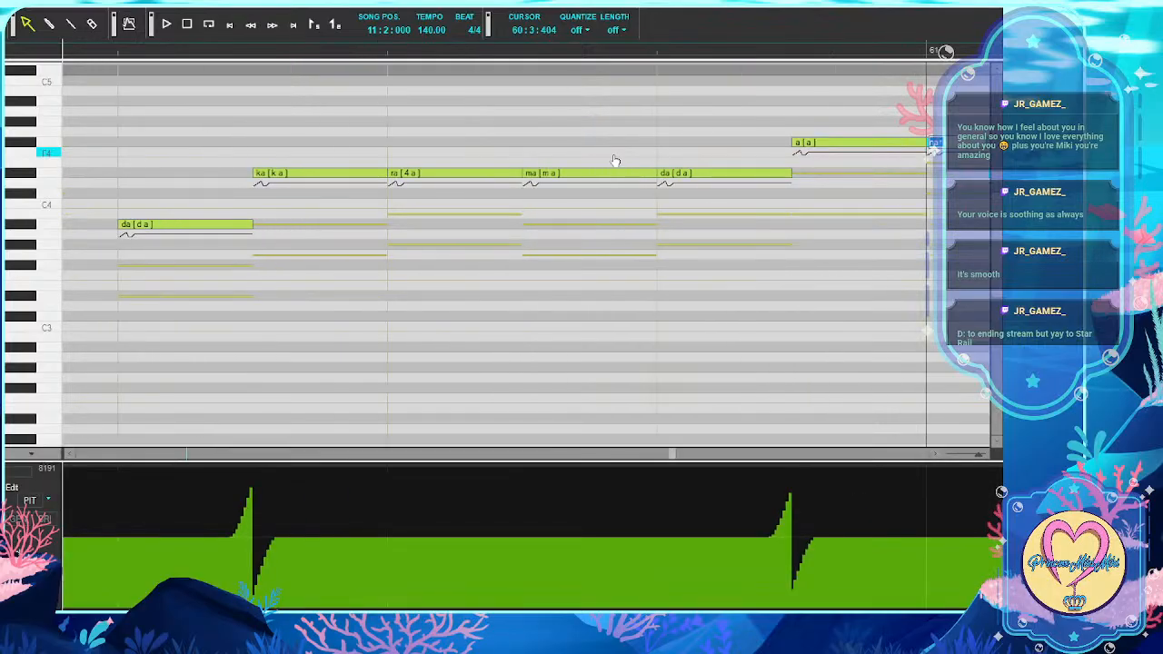
# Correct the lyrics of the first five notes of bar 61 to na, ta, ni, a and i
pyautogui.press('Tab')
pyautogui.press('Right')
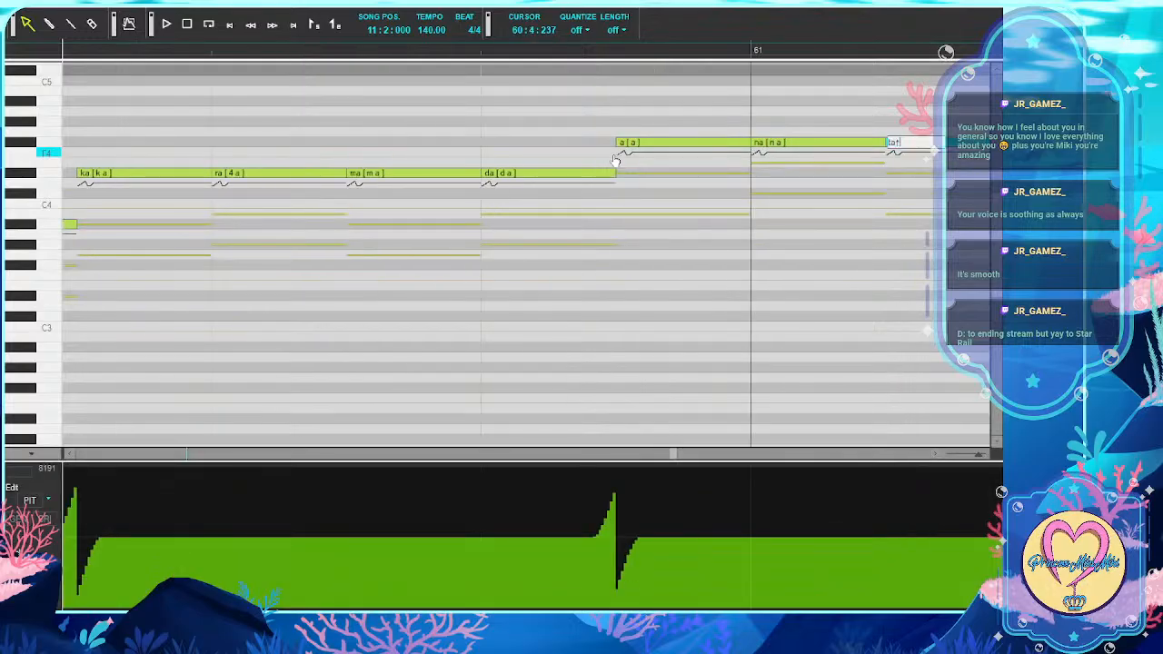
pyautogui.press('BackSpace')
pyautogui.press('Tab')
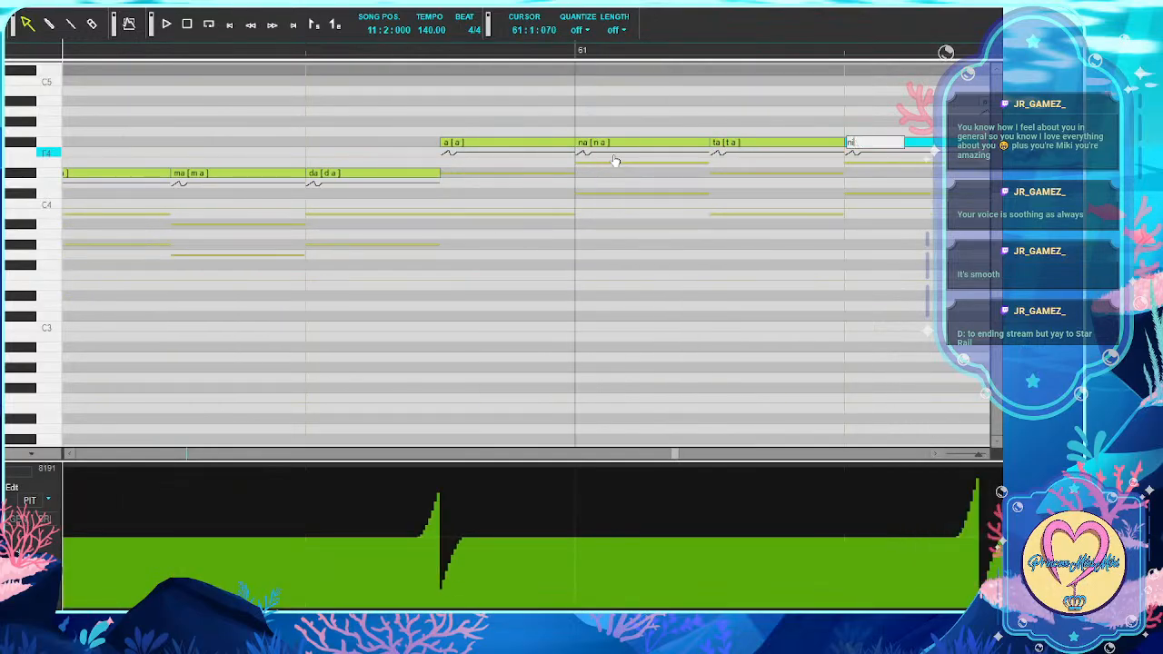
pyautogui.press('Tab')
pyautogui.press('Tab')
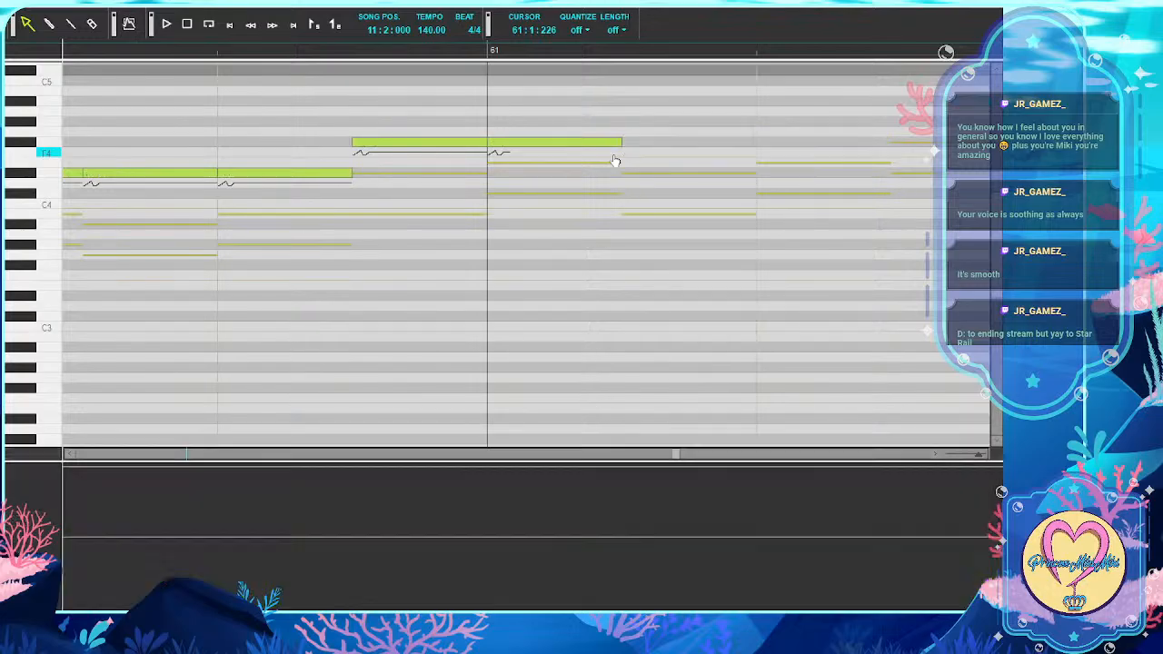
pyautogui.write('i')
pyautogui.press('Tab')
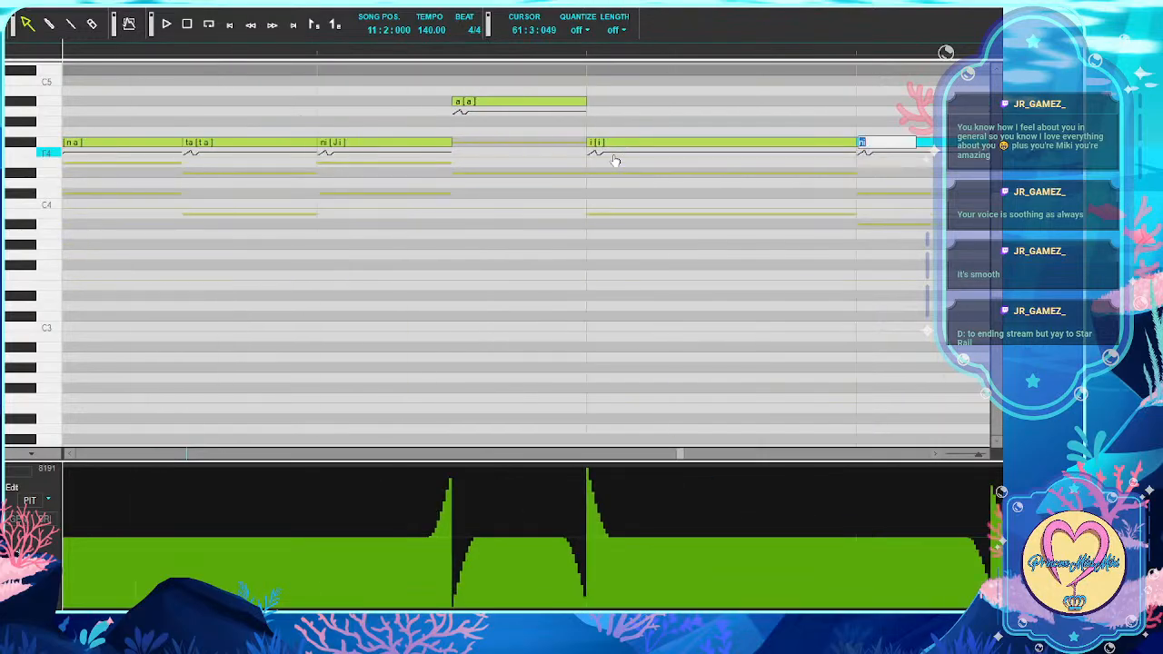
# Set the last two lyrics of bar 61 to ni and yu and the first of bar 62 to ku, keeping the sustained notes after it
pyautogui.press('Tab')
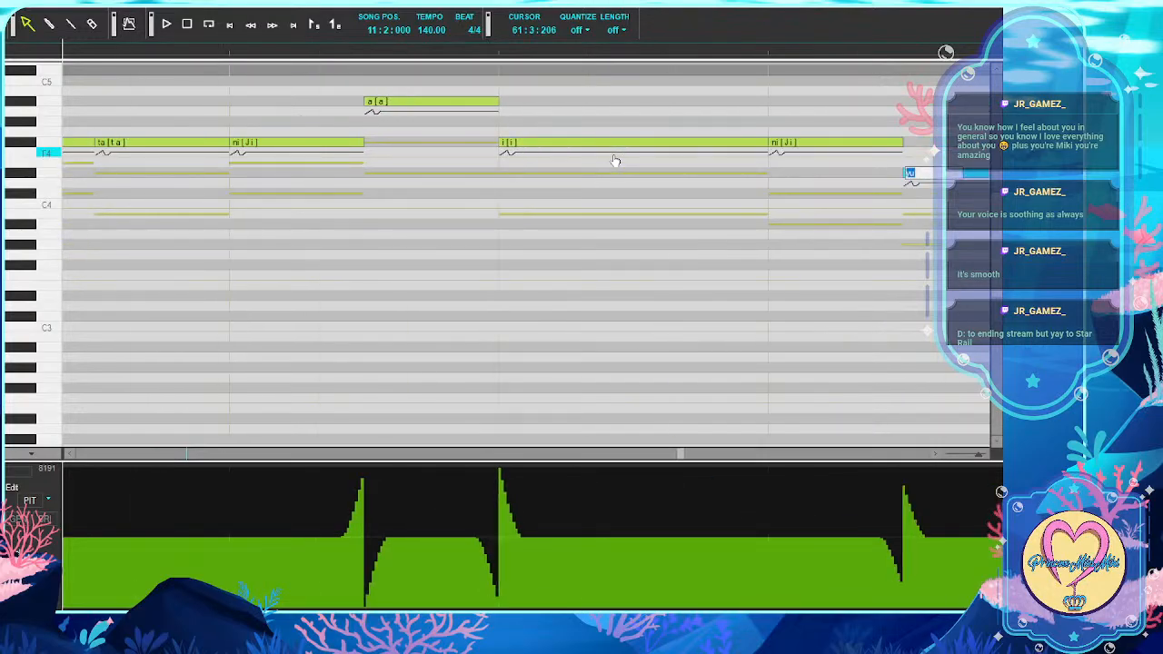
pyautogui.press('Tab')
pyautogui.press('Tab')
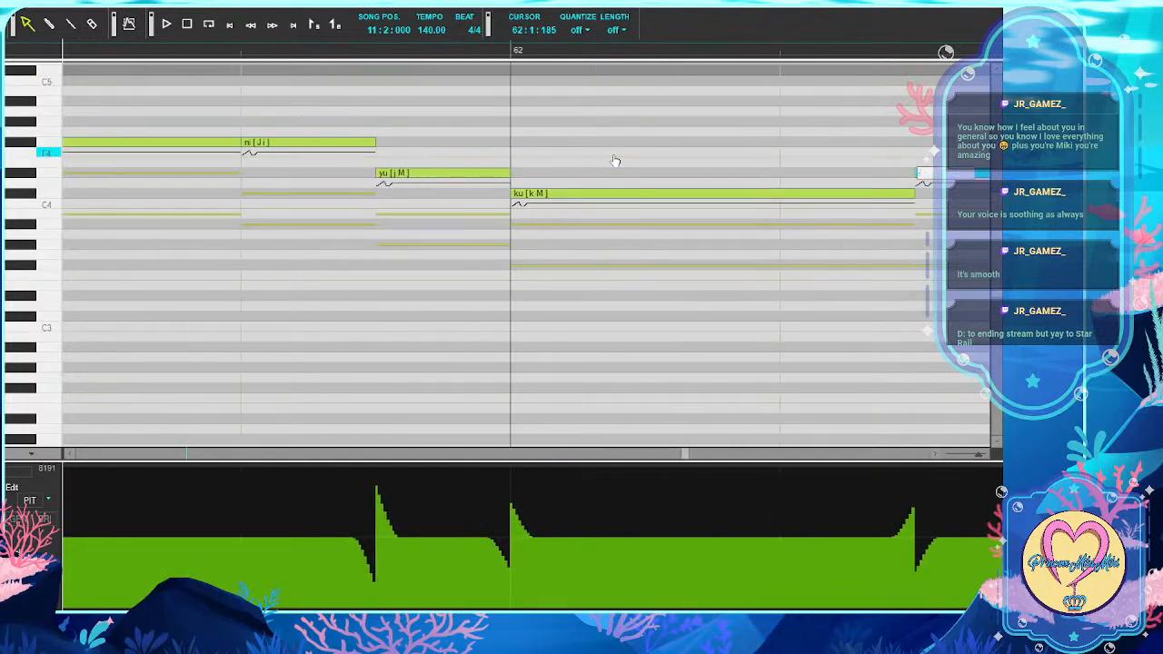
pyautogui.press('Tab')
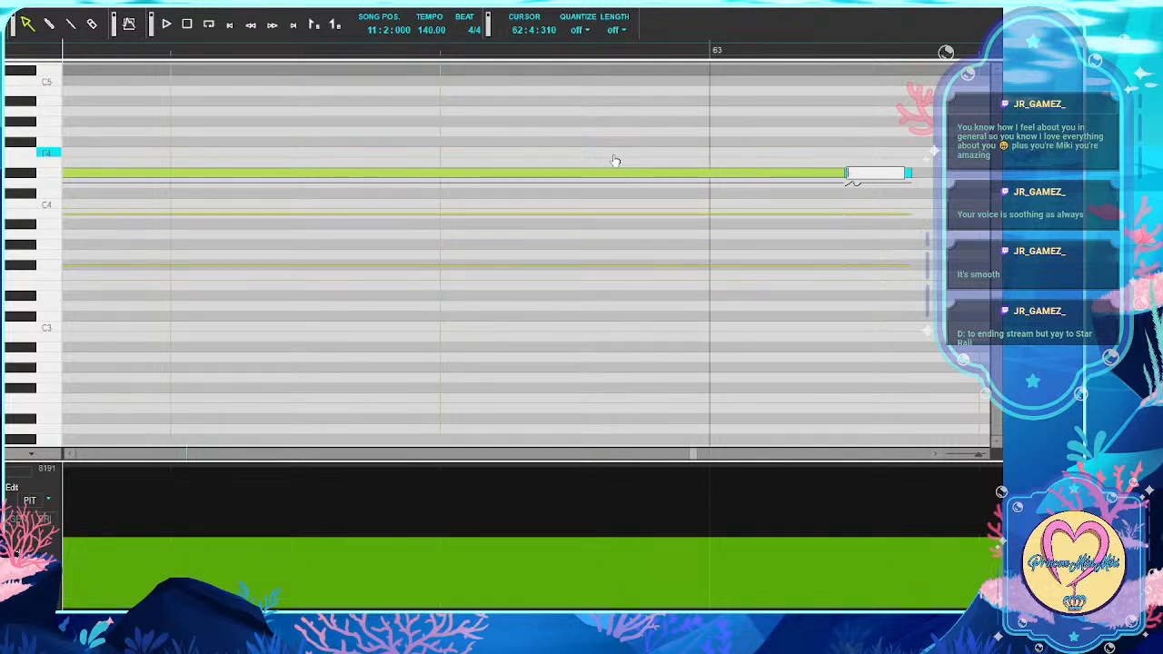
pyautogui.press('Tab')
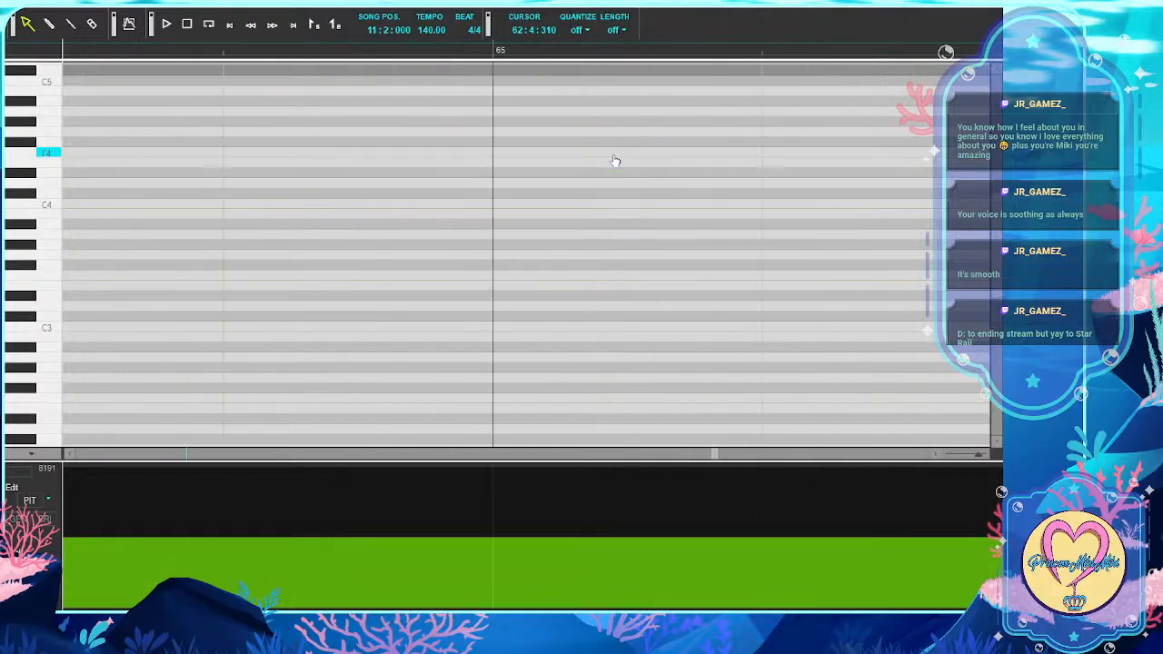
# Correct the lyrics of the two notes at the end of bar 69 to sa and yo
pyautogui.hscroll(20, 615, 161)
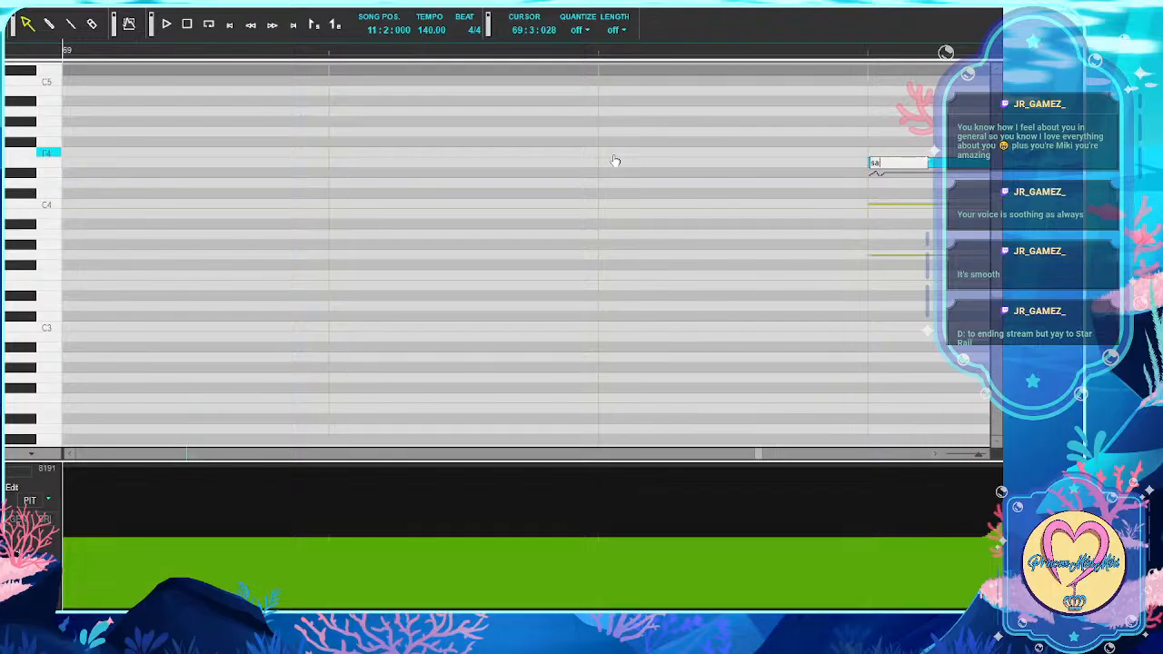
pyautogui.press('Tab')
pyautogui.write('yo')
pyautogui.press('Tab')
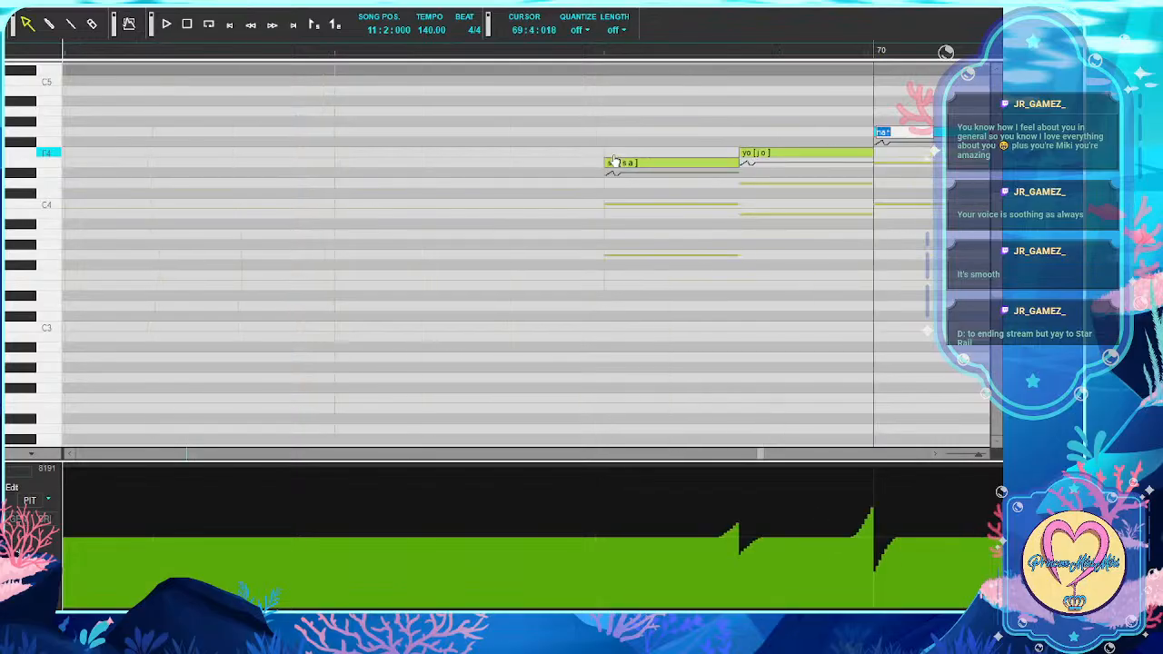
# Replace the note lyrics of bar 70 with na, ra, da, bo and ku, without trailing marks
pyautogui.write('na')
pyautogui.press('Tab')
pyautogui.write('ra')
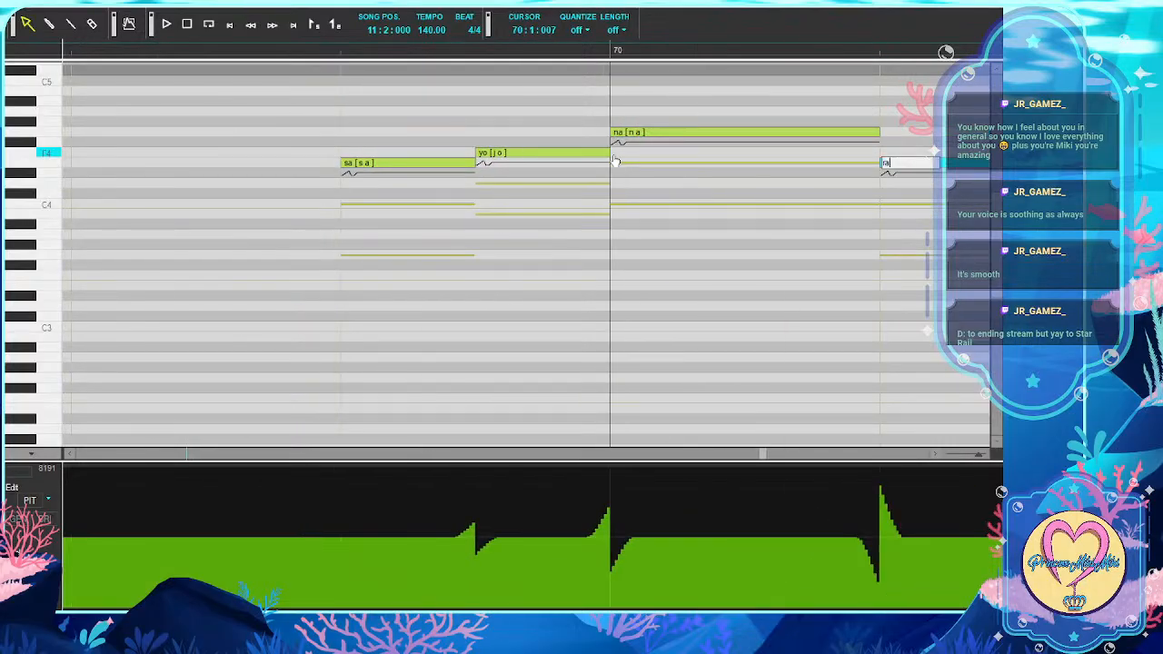
pyautogui.press('Tab')
pyautogui.write('da')
pyautogui.press('Tab')
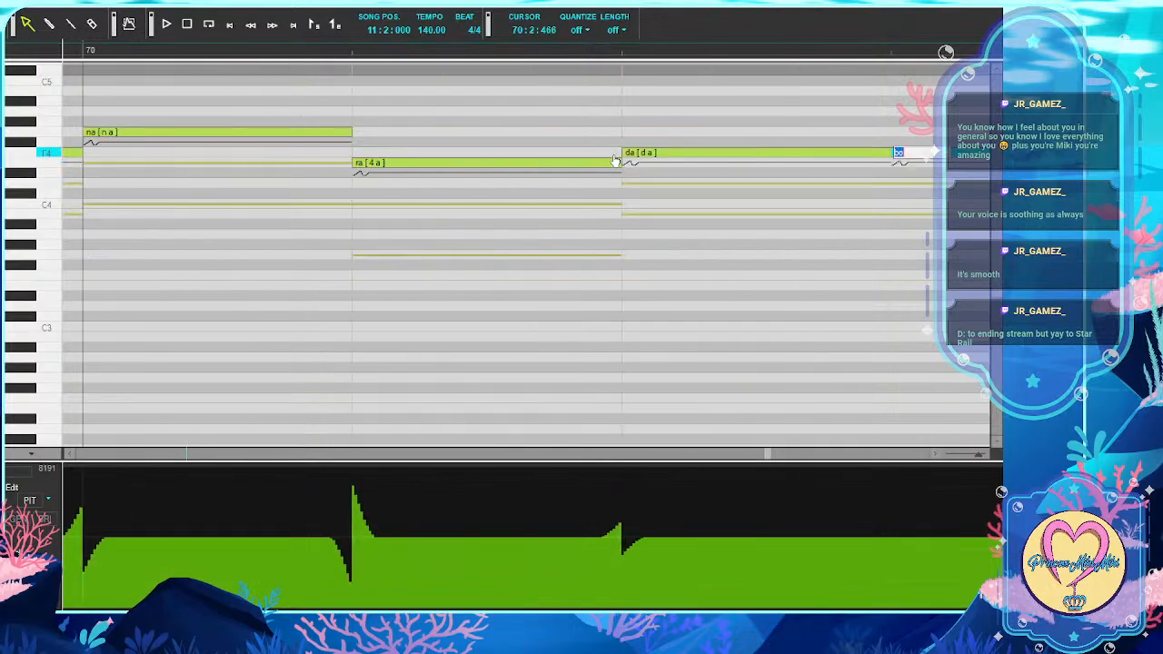
pyautogui.write('bo')
pyautogui.press('Tab')
pyautogui.write('ku')
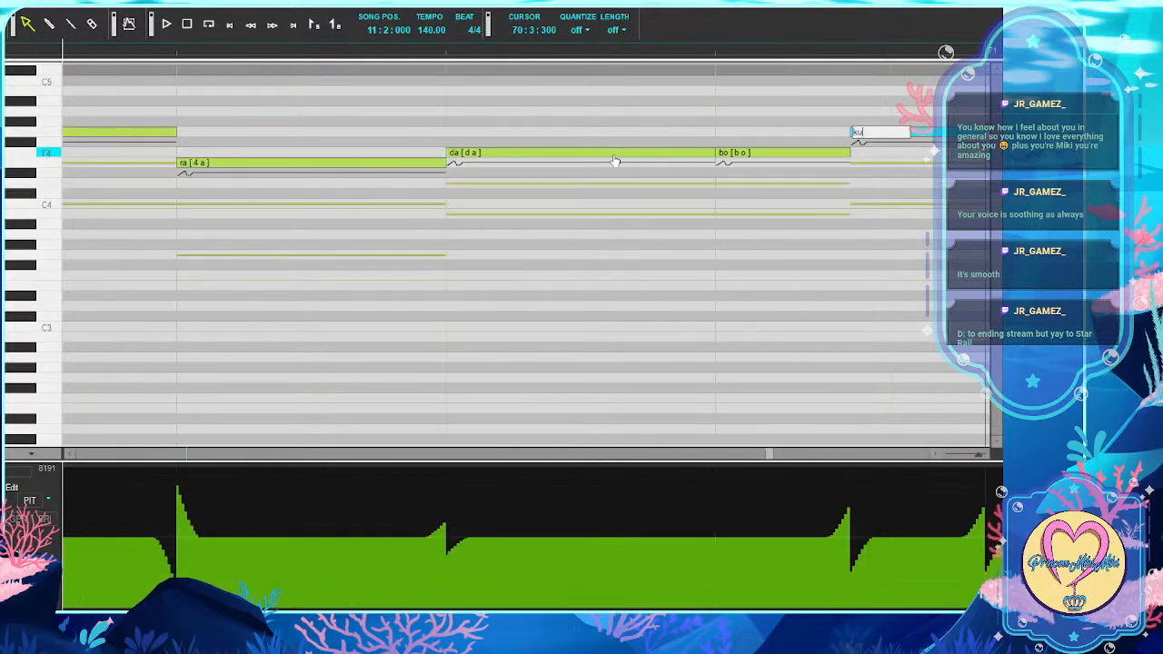
pyautogui.press('Tab')
# Correct the lyrics of the first three notes of bar 71 to no, ka and mi
pyautogui.write('no')
pyautogui.press('Tab')
pyautogui.write('ka')
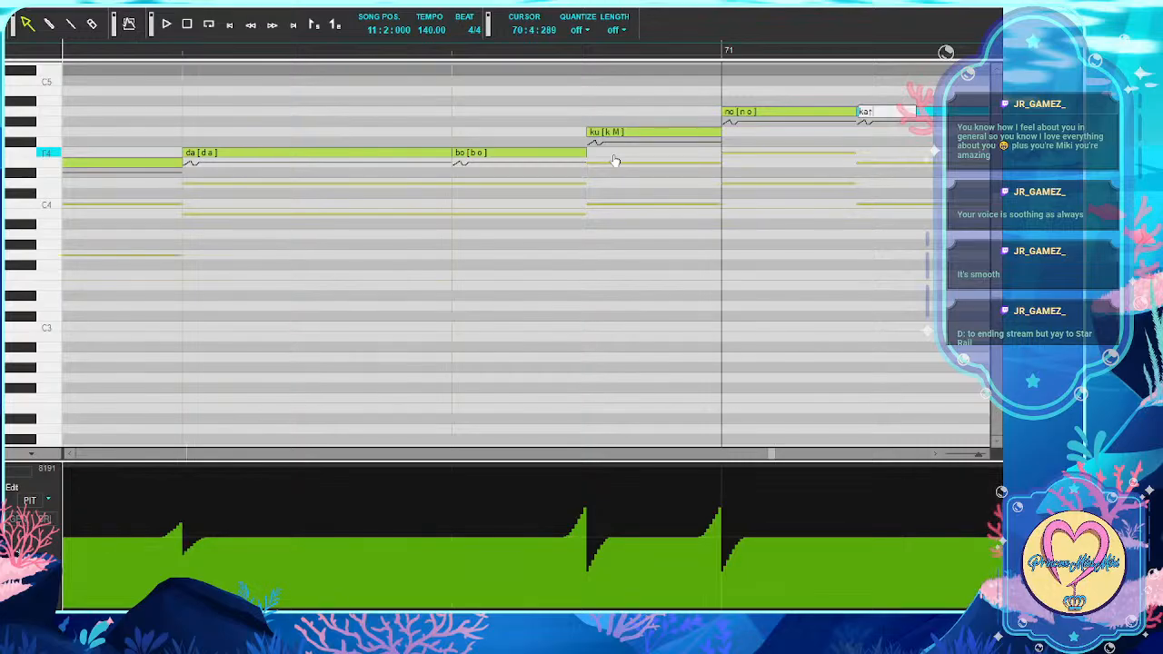
pyautogui.press('Tab')
pyautogui.write('mi')
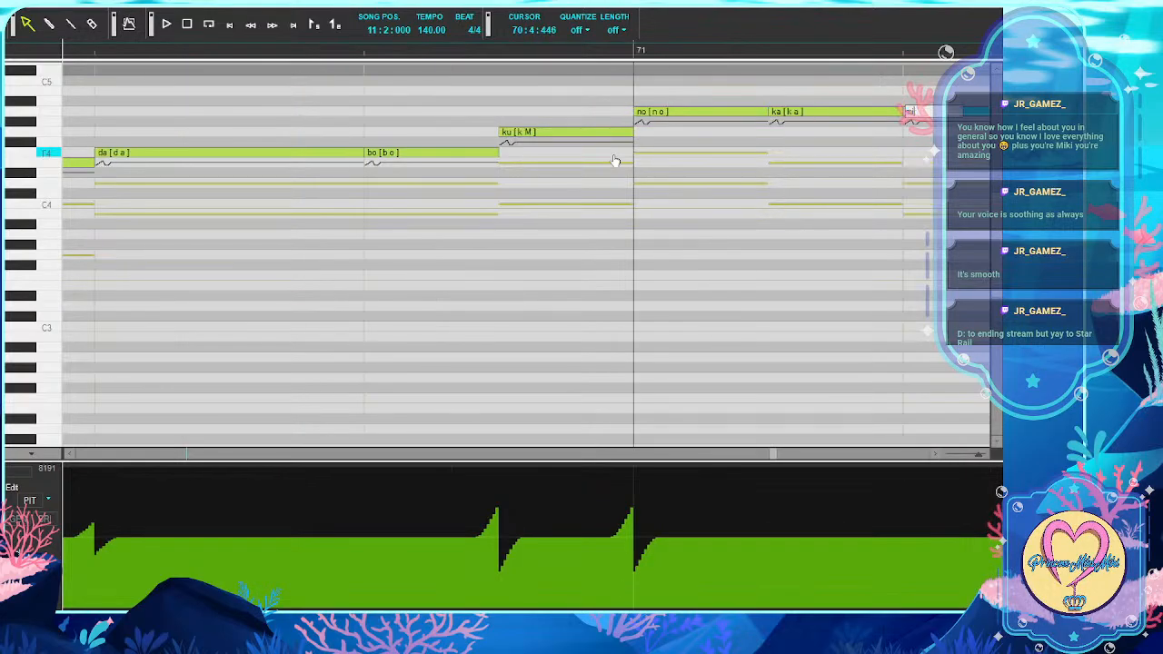
pyautogui.press('Tab')
# Correct the remaining lyrics of bar 71 to sa, ma, a sustain dash, ka and mi
pyautogui.write('sa')
pyautogui.press('Tab')
pyautogui.write('ma')
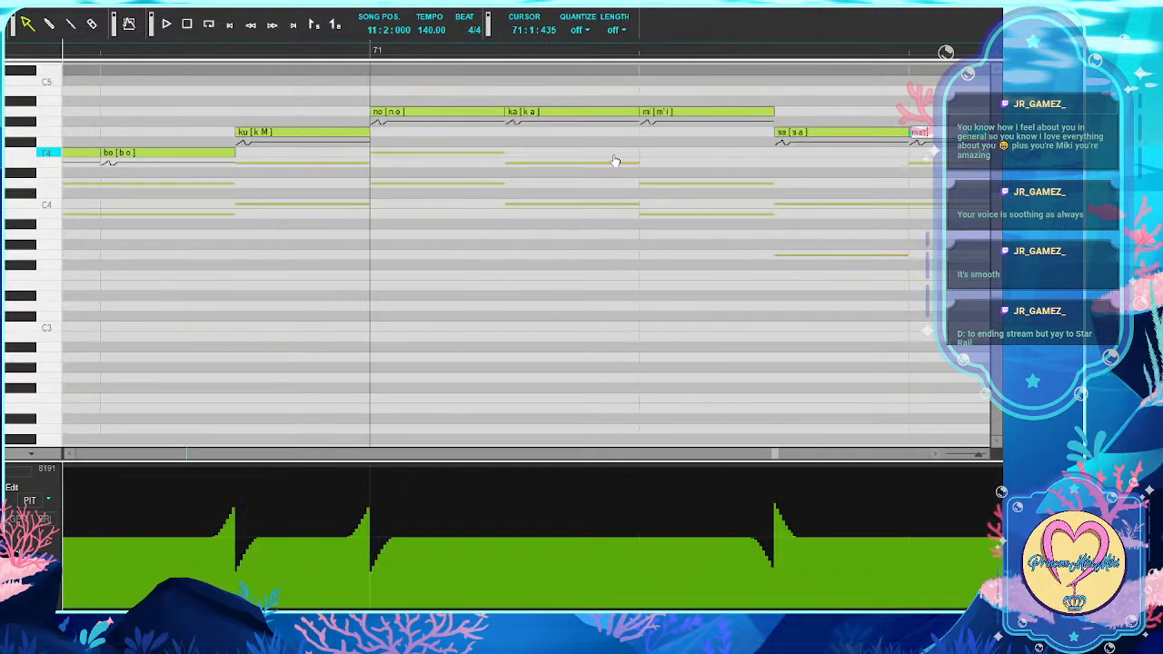
pyautogui.press('Tab')
pyautogui.write('ab')
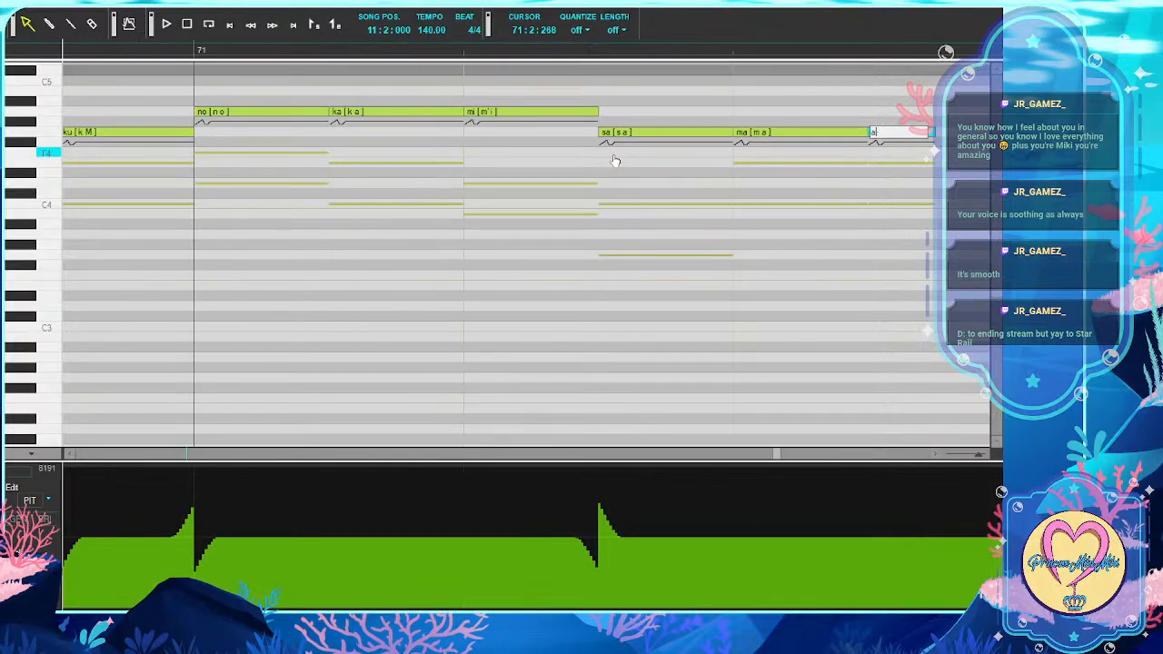
pyautogui.press('Tab')
pyautogui.write('ka')
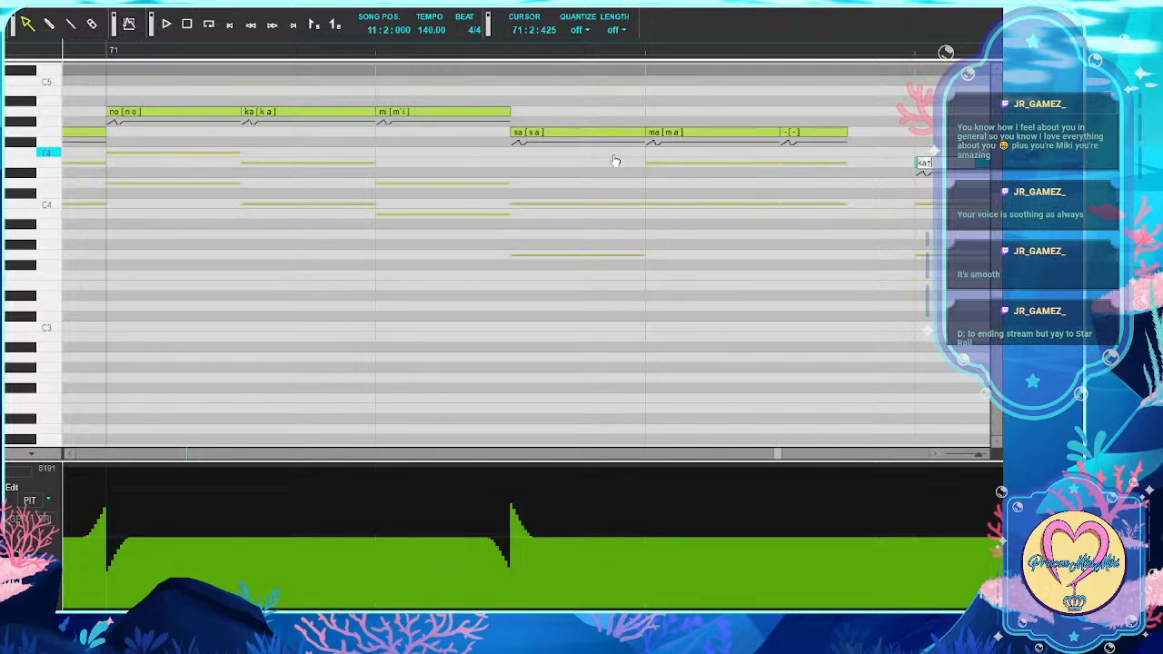
pyautogui.press('Tab')
pyautogui.write('mi')
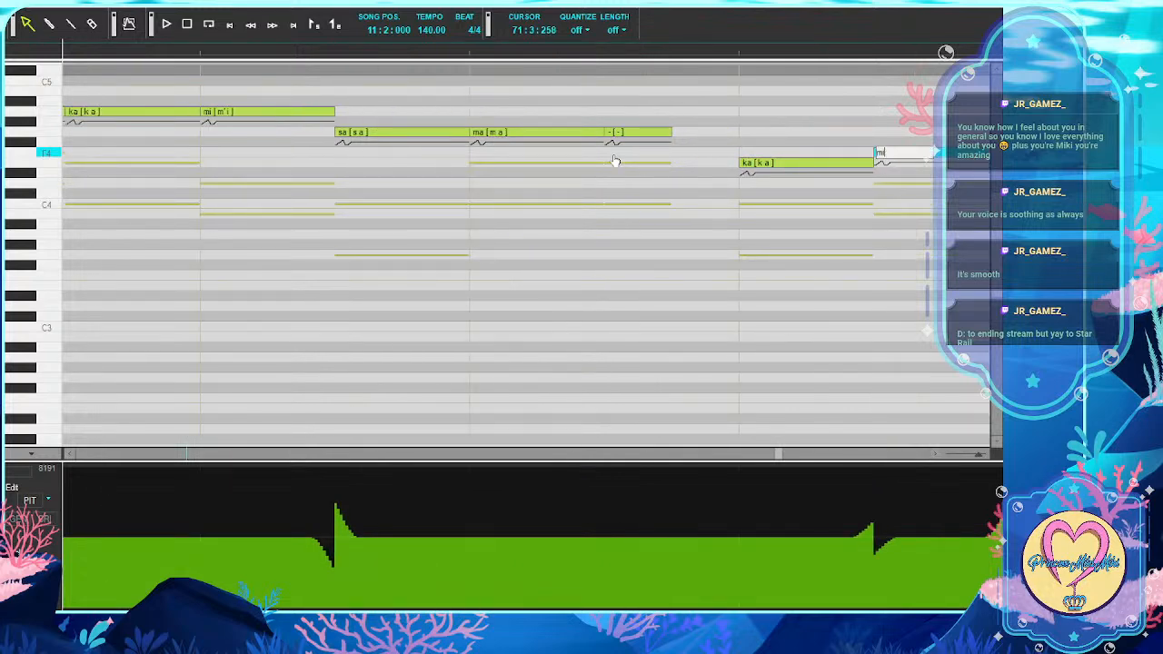
pyautogui.press('Tab')
# Clean up the note lyrics of bar 72, leaving sa, ma, ga, da and i
pyautogui.write('ma')
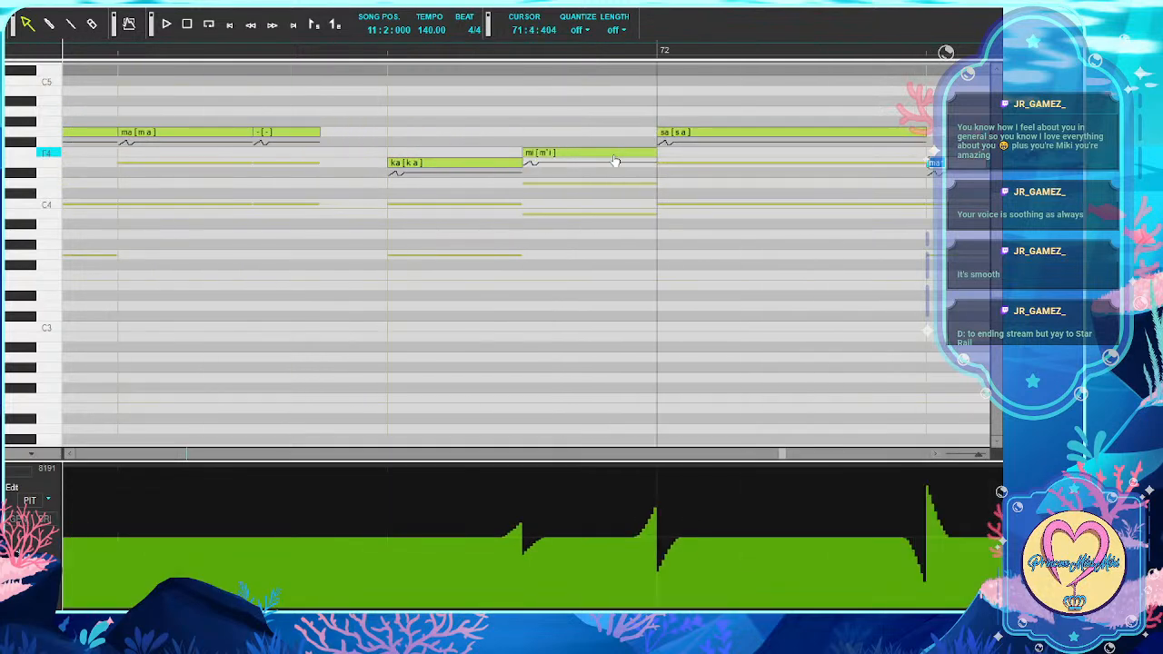
pyautogui.press('Tab')
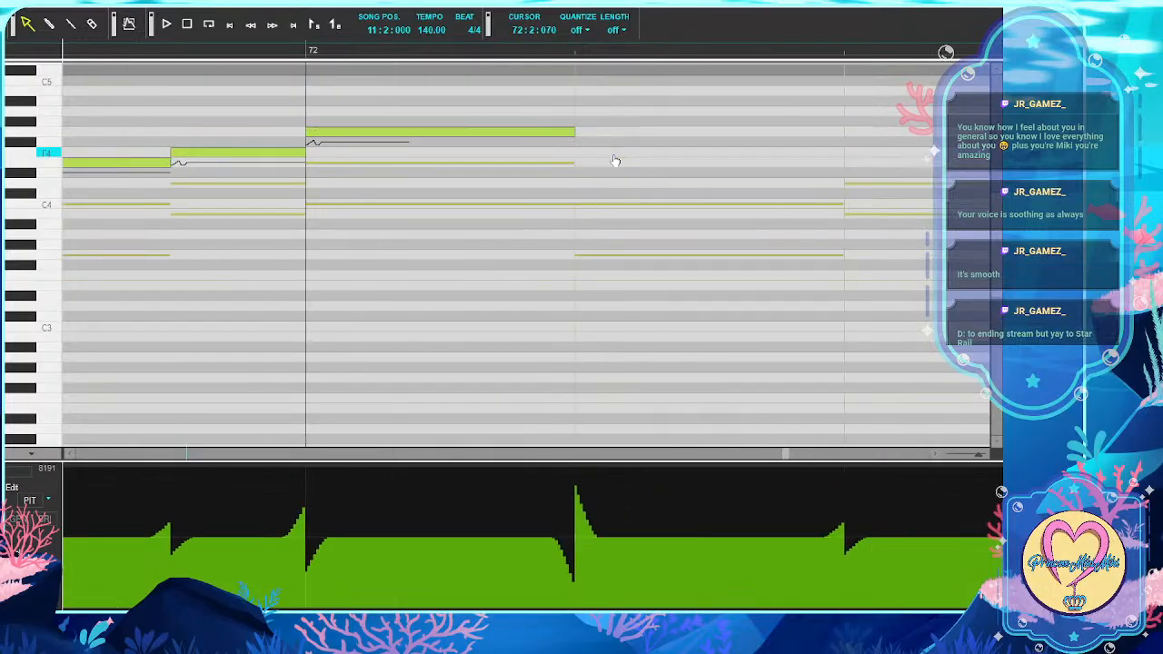
pyautogui.write('ga')
pyautogui.press('Tab')
pyautogui.write('da')
pyautogui.press('Tab')
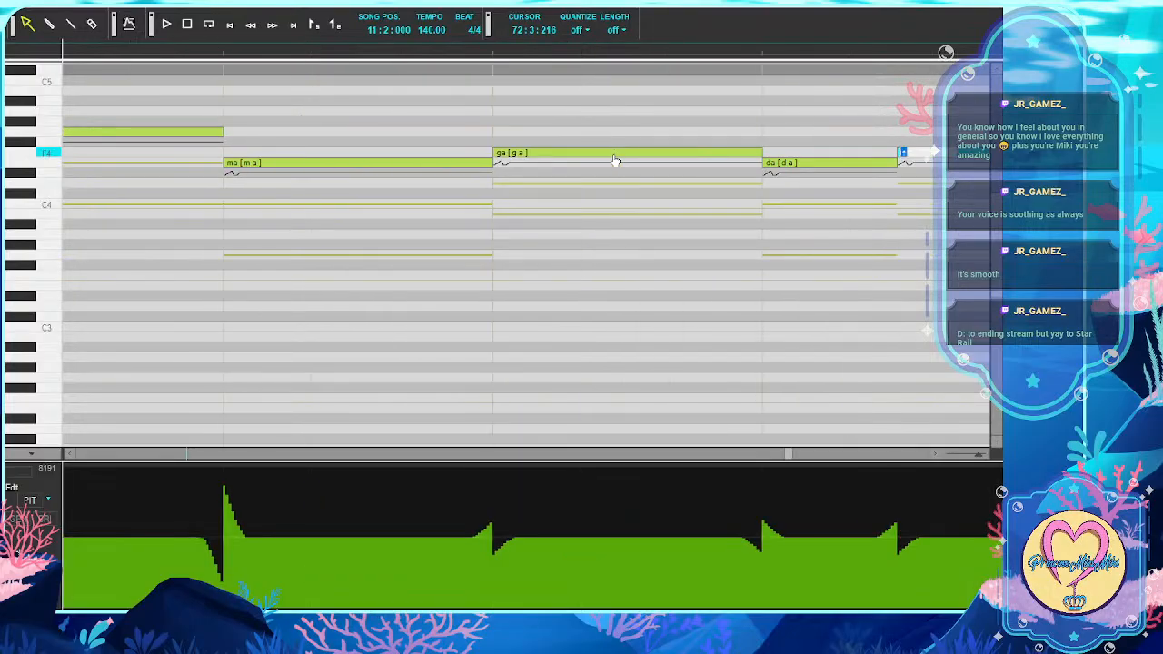
pyautogui.write('i')
pyautogui.press('Tab')
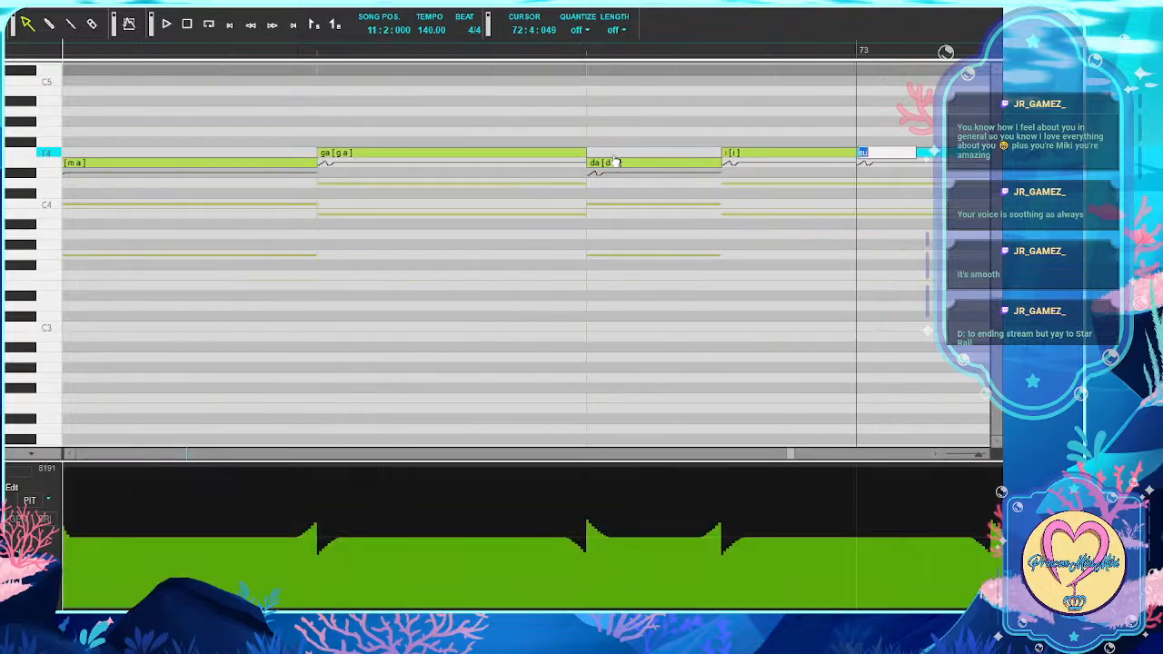
# Correct the lyrics of the first five notes of bar 73 to su, ki, de, shi and ta
pyautogui.press('Tab')
pyautogui.write('ki')
pyautogui.press('Tab')
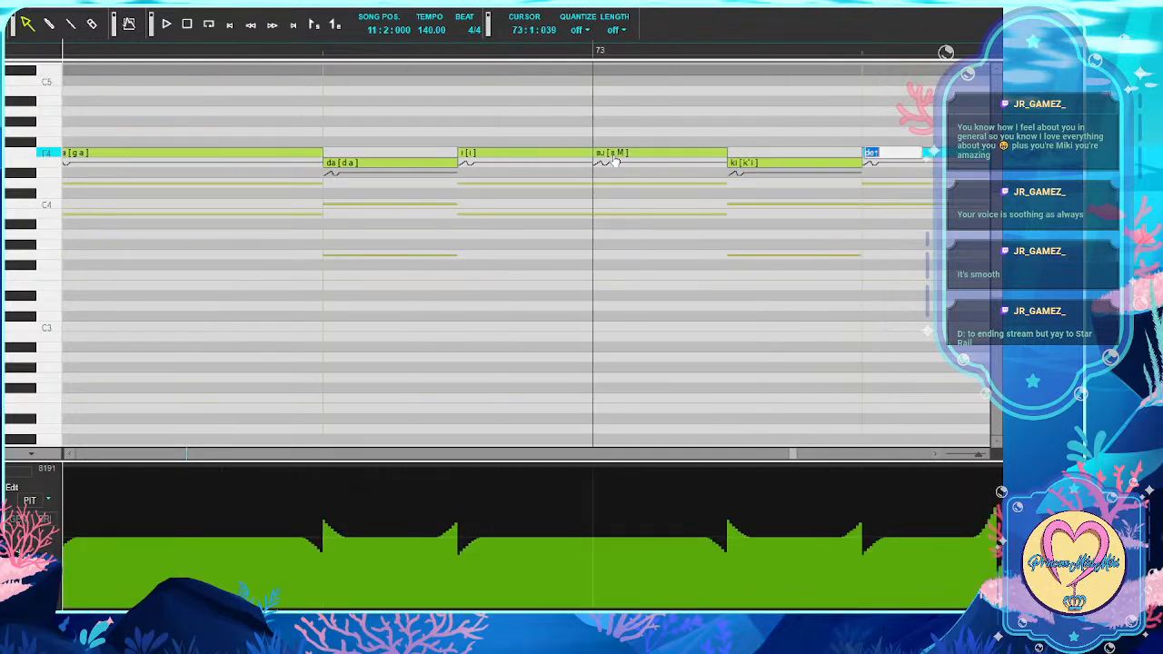
pyautogui.write('det')
pyautogui.press('Tab')
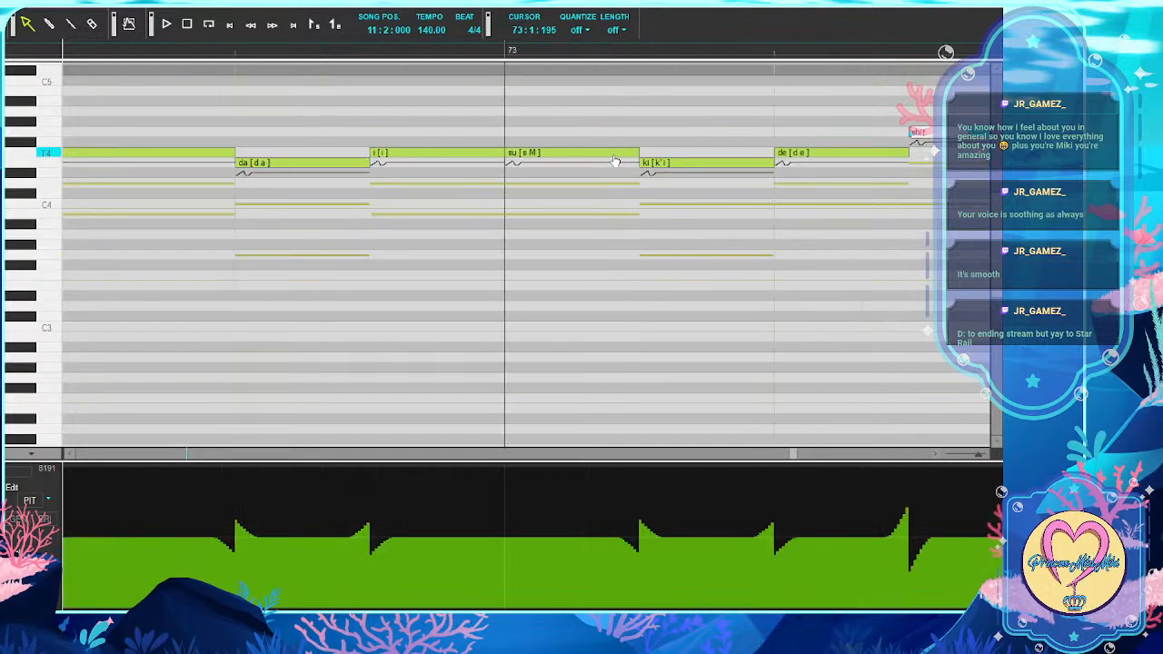
pyautogui.press('Tab')
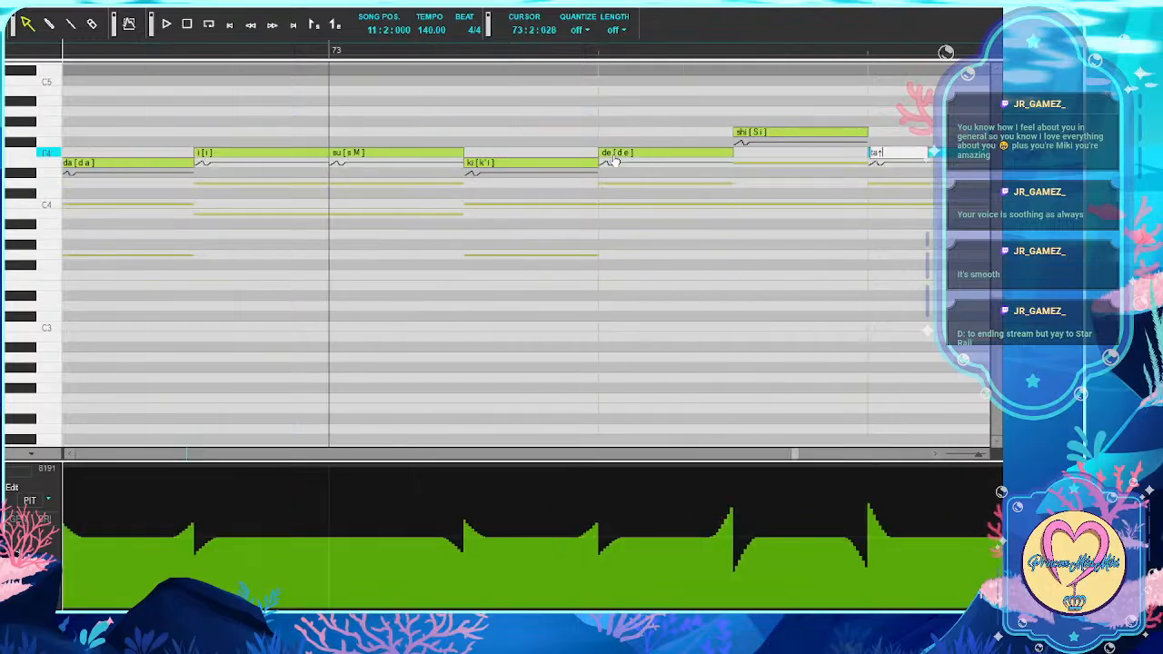
pyautogui.press('Tab')
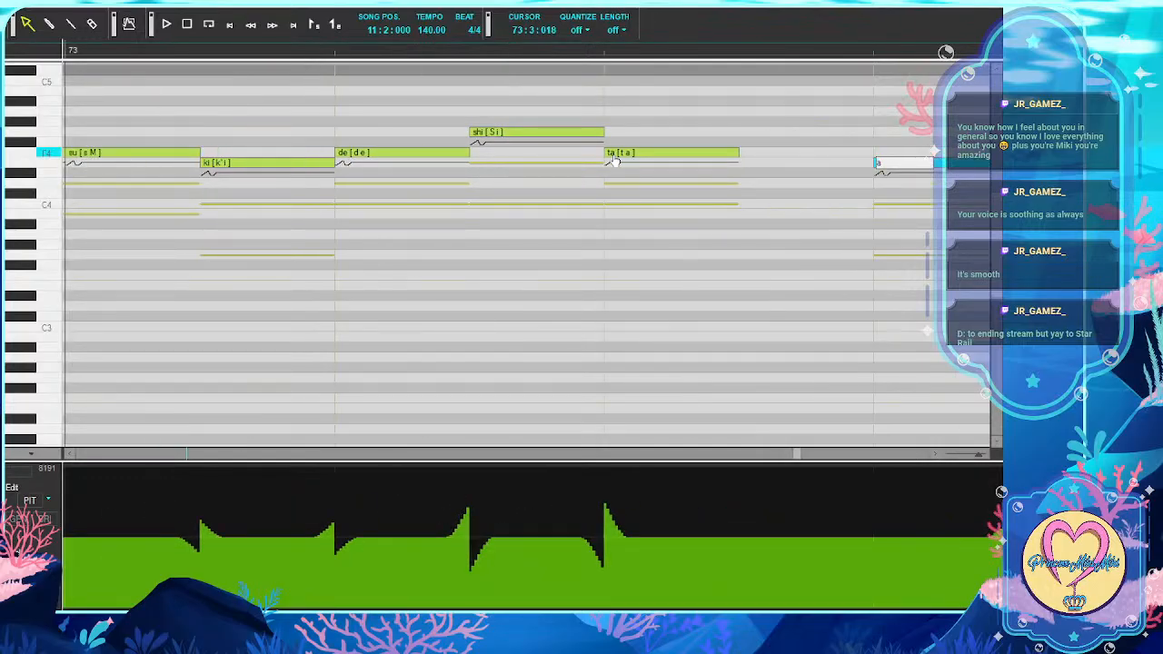
# Set the last two lyrics of bar 73 to a and na, and the first four of bar 74 to ta, ni, wa and mo
pyautogui.press('Tab')
pyautogui.press('Tab')
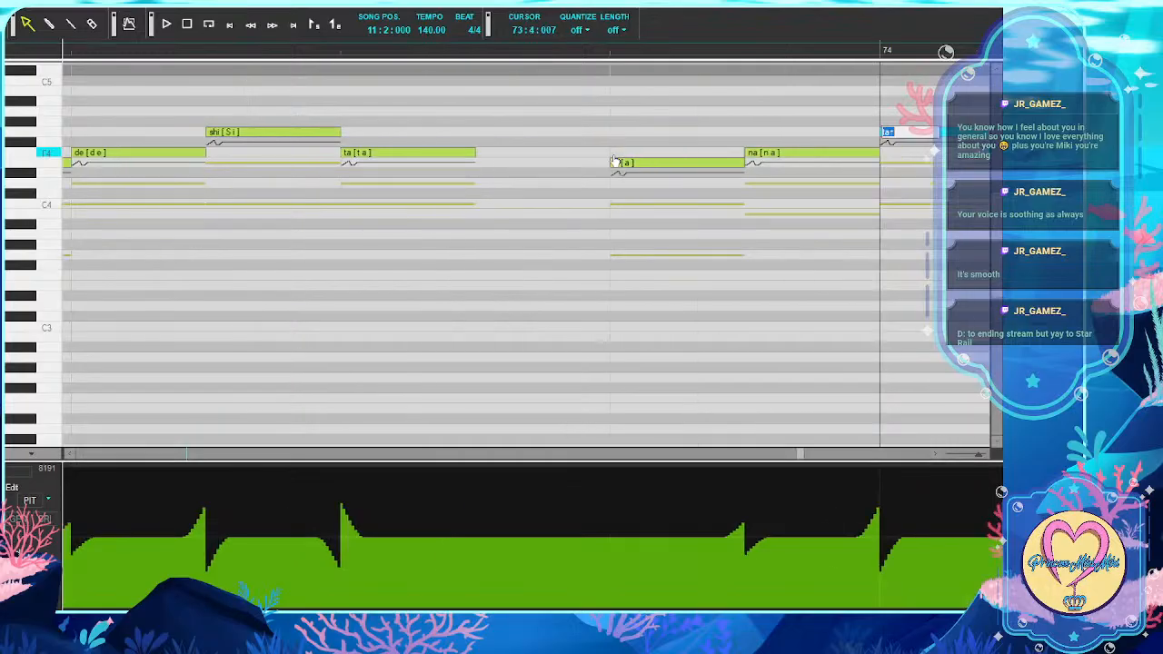
pyautogui.write('ta')
pyautogui.press('Tab')
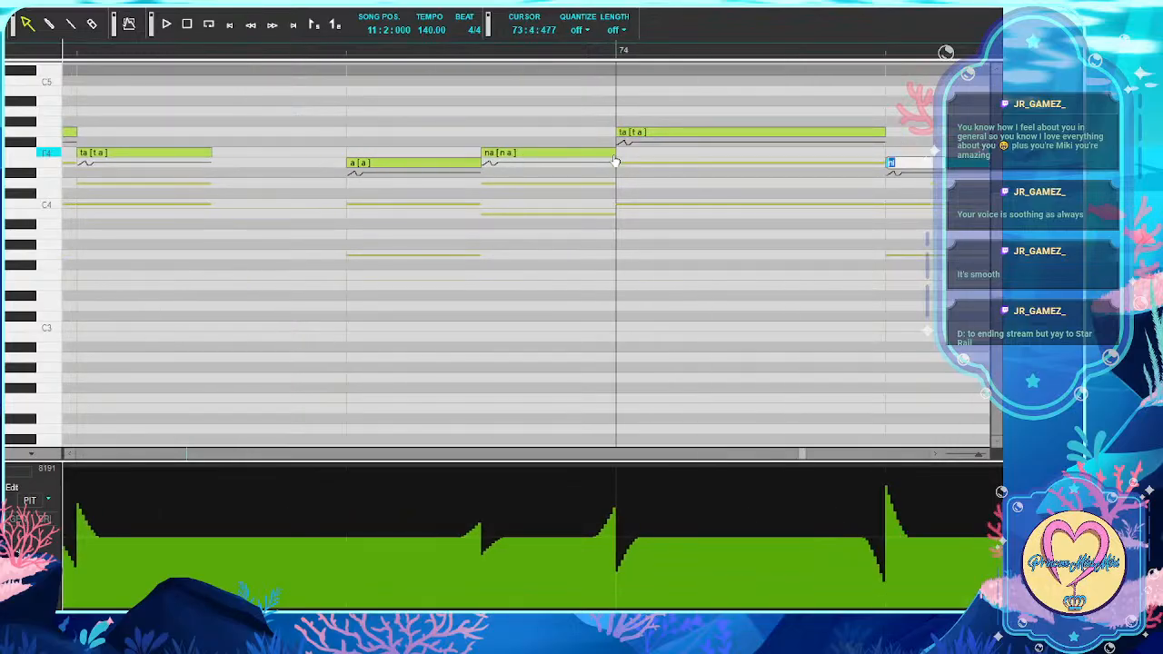
pyautogui.write('ni')
pyautogui.press('Tab')
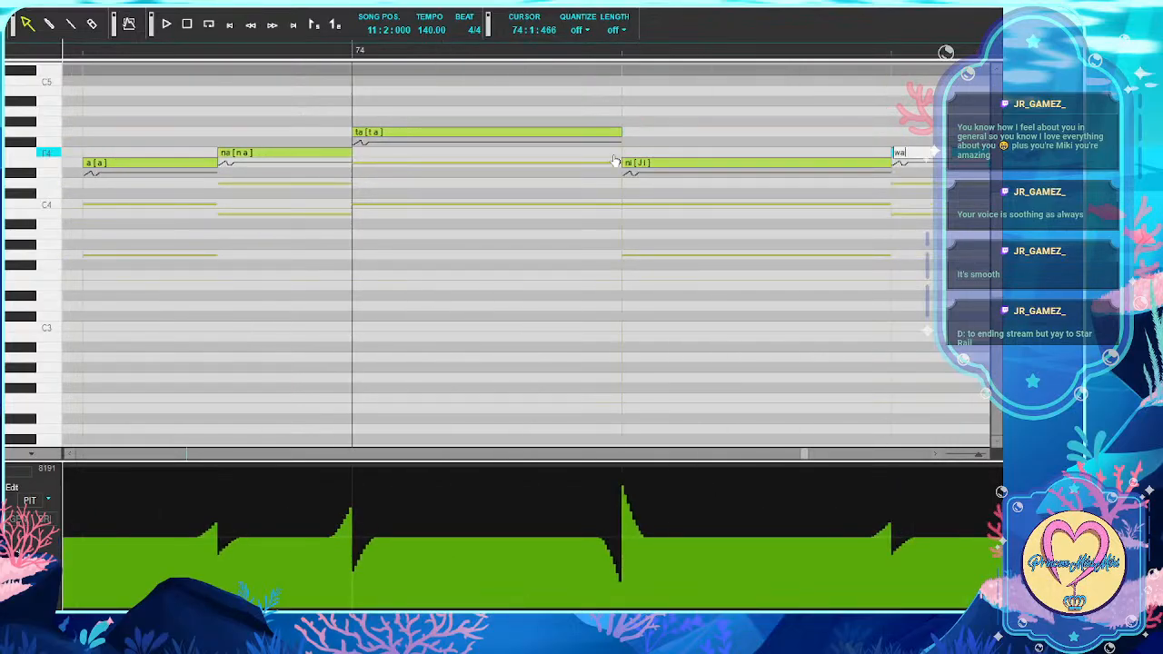
pyautogui.press('Tab')
pyautogui.press('Tab')
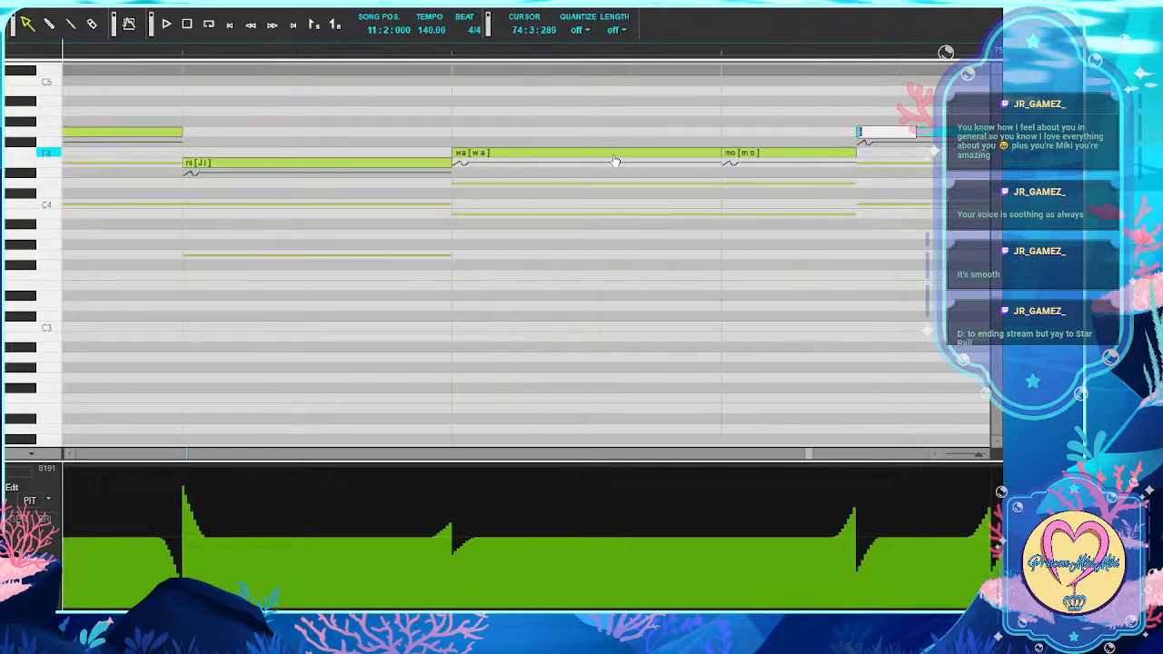
# Set the last lyric of bar 74 to a sustain dash and the first four of bar 75 to to, mi, se and ta
pyautogui.press('Tab')
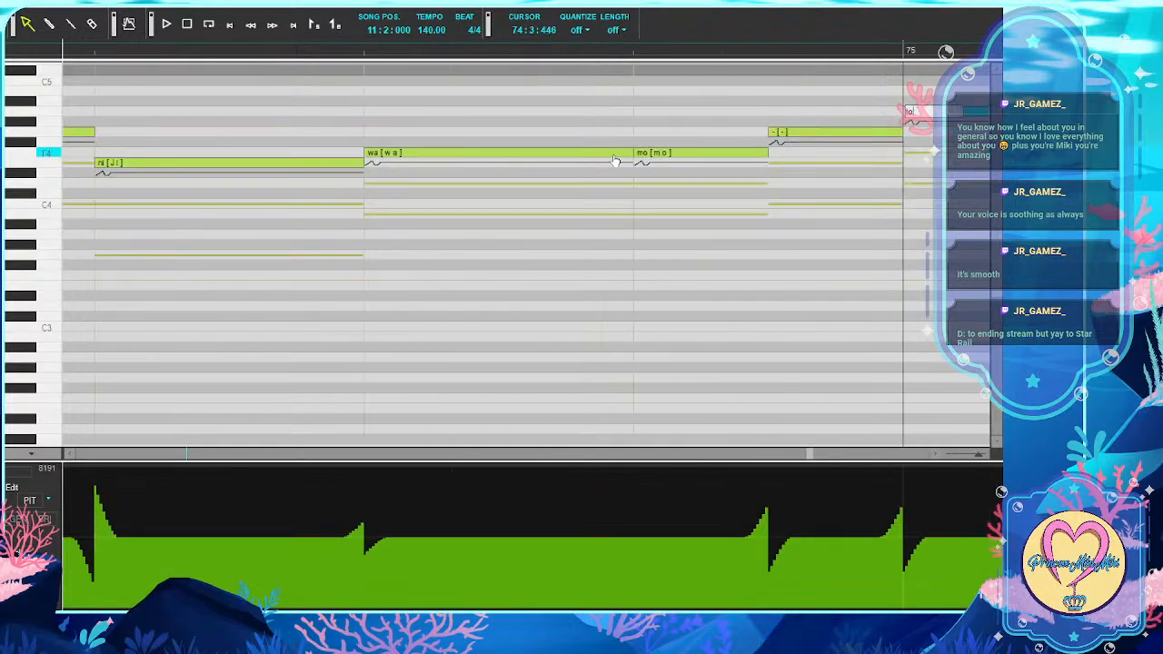
pyautogui.press('Tab')
pyautogui.press('Tab')
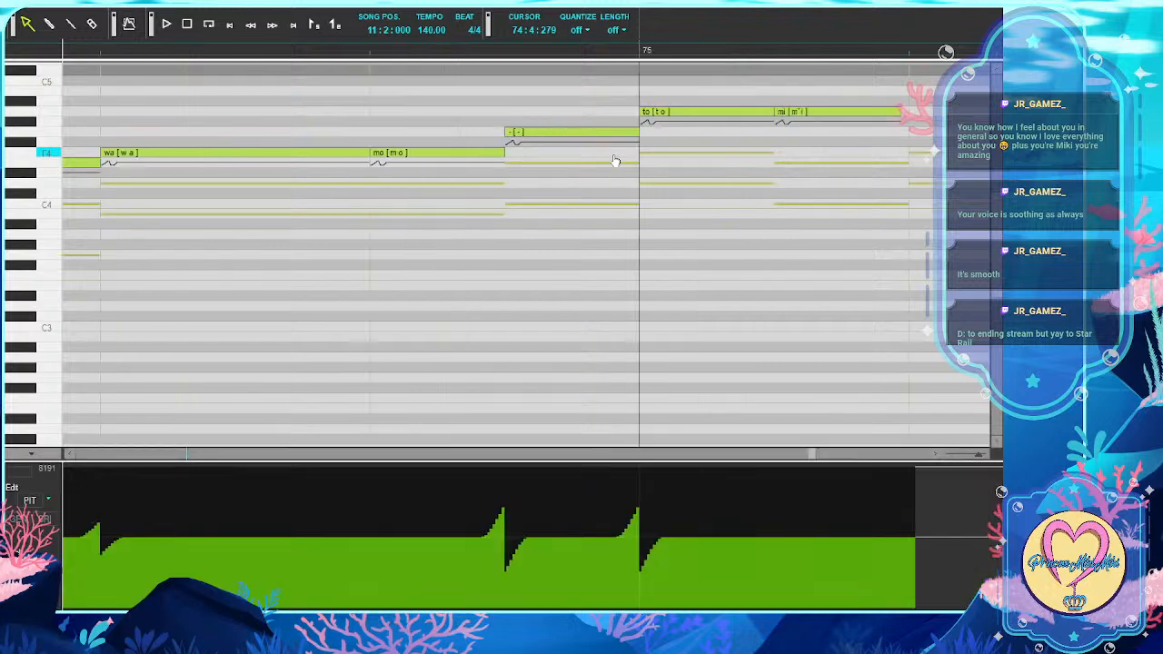
pyautogui.press('Tab')
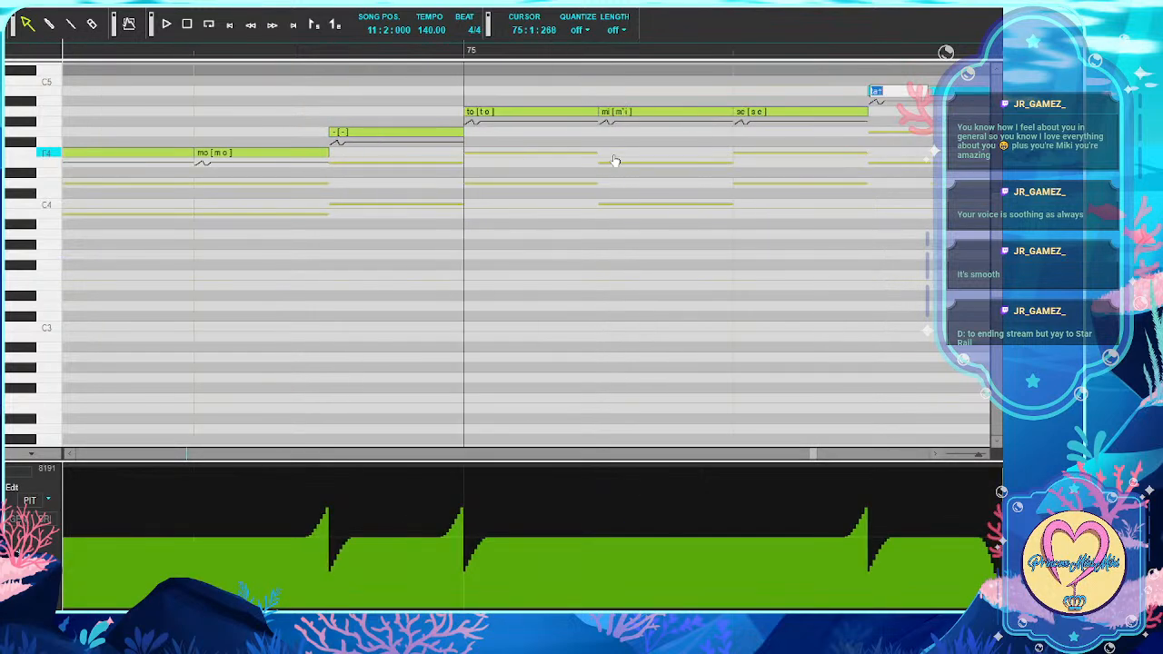
pyautogui.press('Tab')
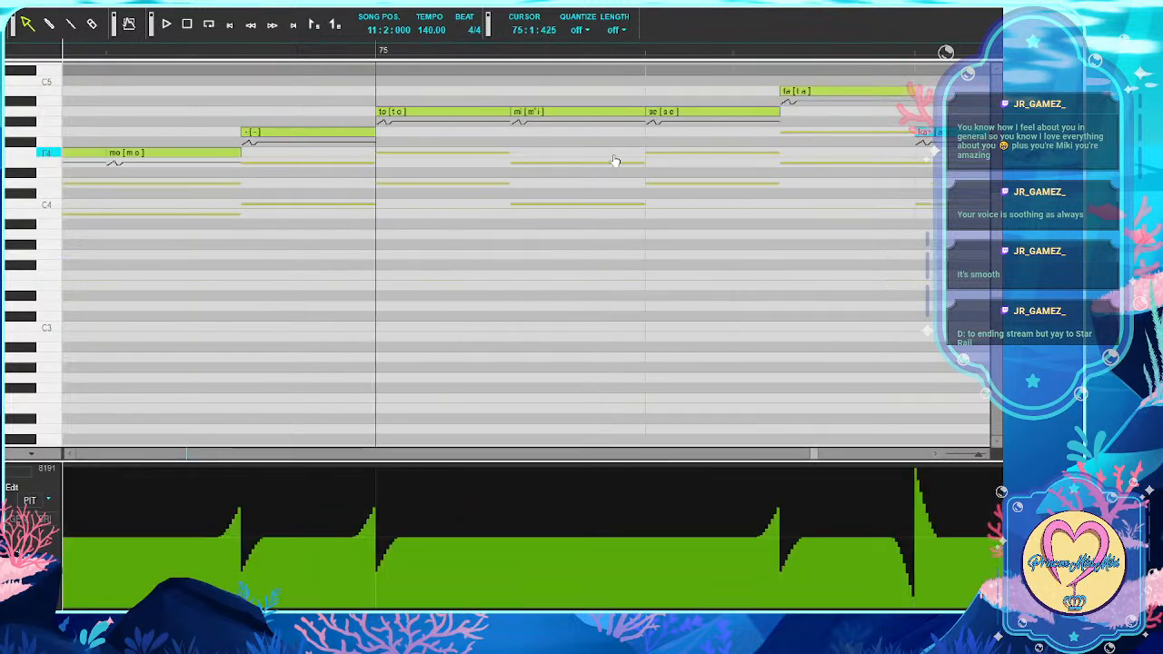
# Correct the last three lyrics of bar 75 to ka, ta and ke, and the first lyric of bar 76 to do
pyautogui.write('ka')
pyautogui.press('Tab')
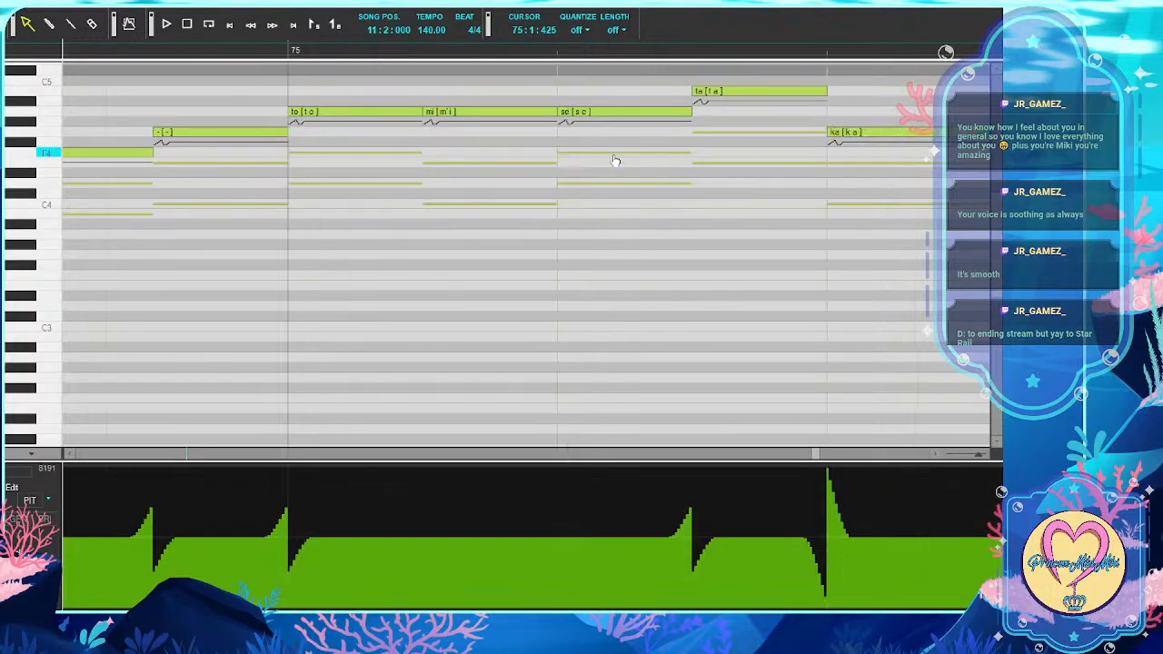
pyautogui.write('ta')
pyautogui.press('Tab')
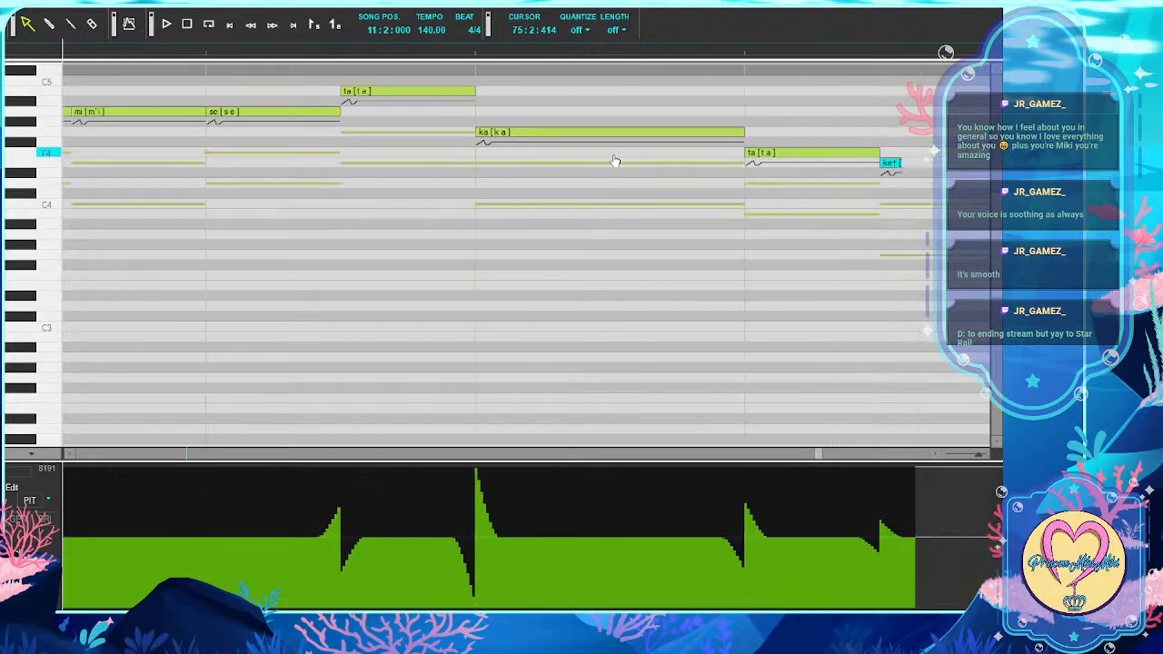
pyautogui.write('no')
pyautogui.press('Tab')
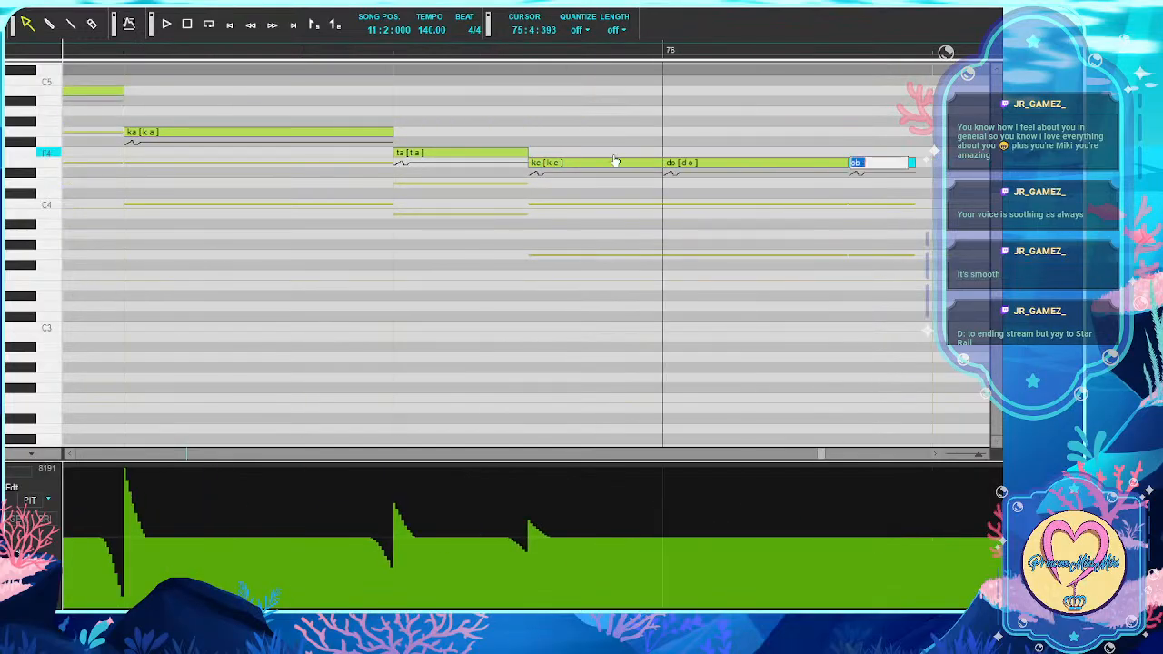
# Correct the remaining lyrics of bar 76 to a sustain dash, shi, ka, ta and ga
pyautogui.write('-')
pyautogui.press('Tab')
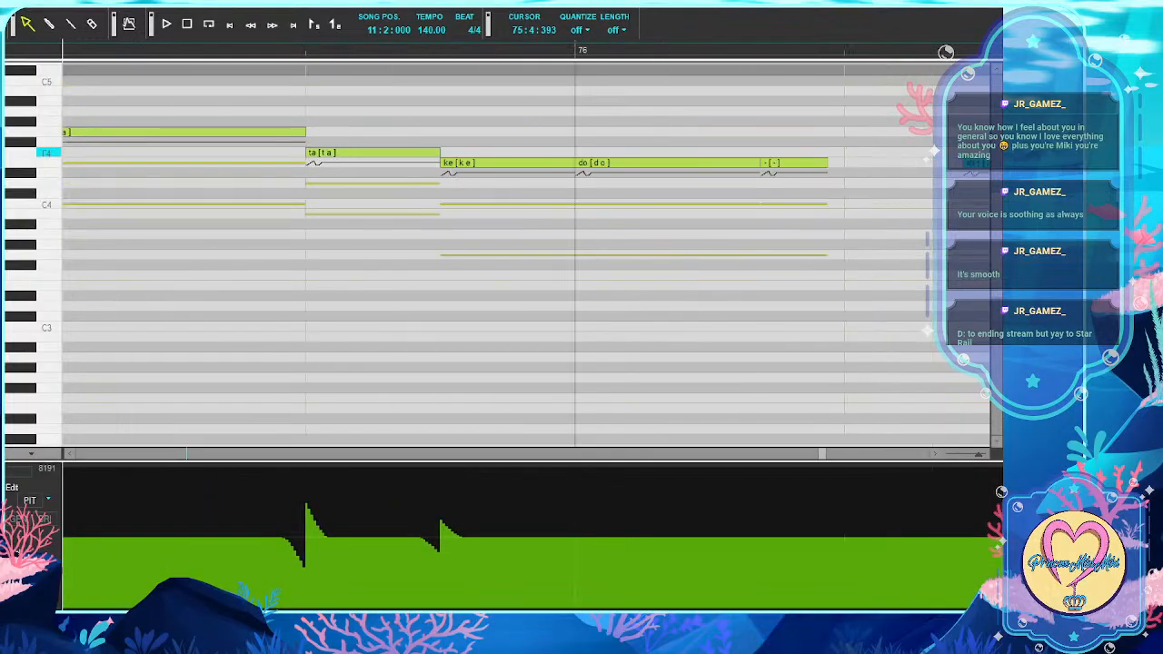
pyautogui.write('shi')
pyautogui.press('Tab')
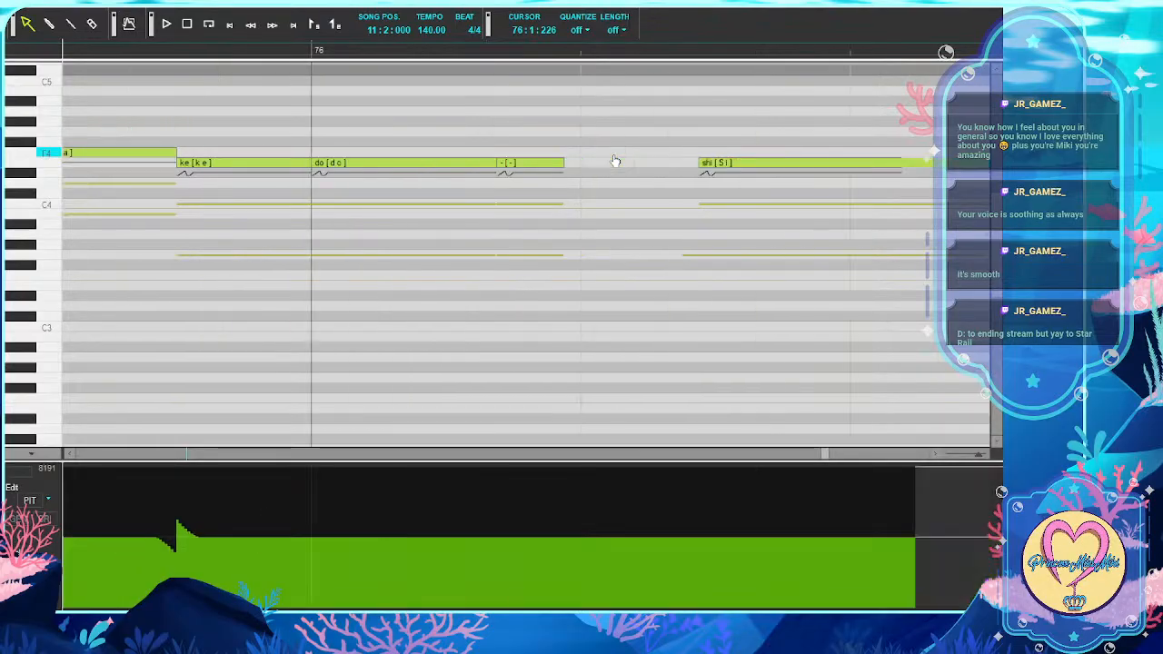
pyautogui.press('Tab')
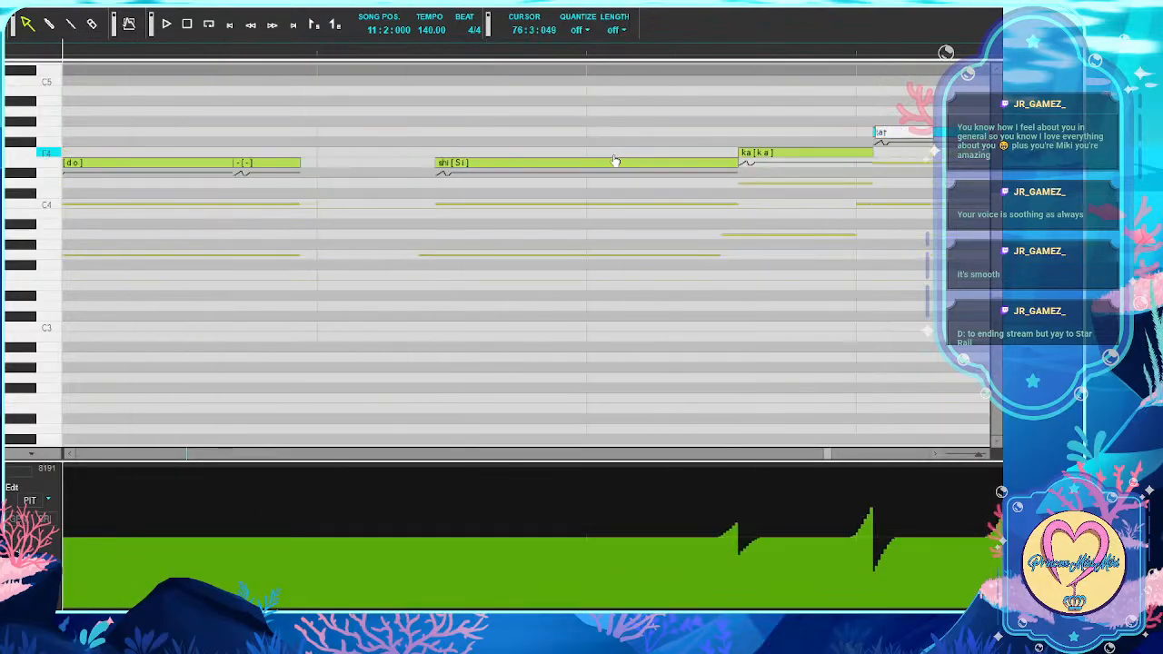
pyautogui.press('Tab')
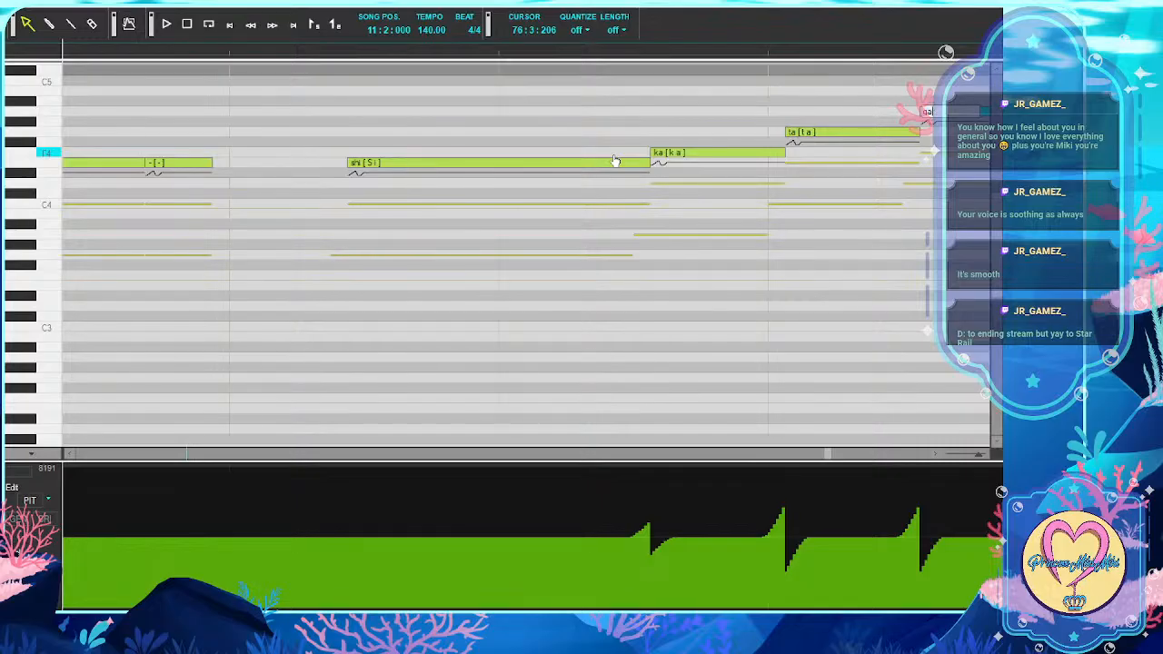
pyautogui.press('Tab')
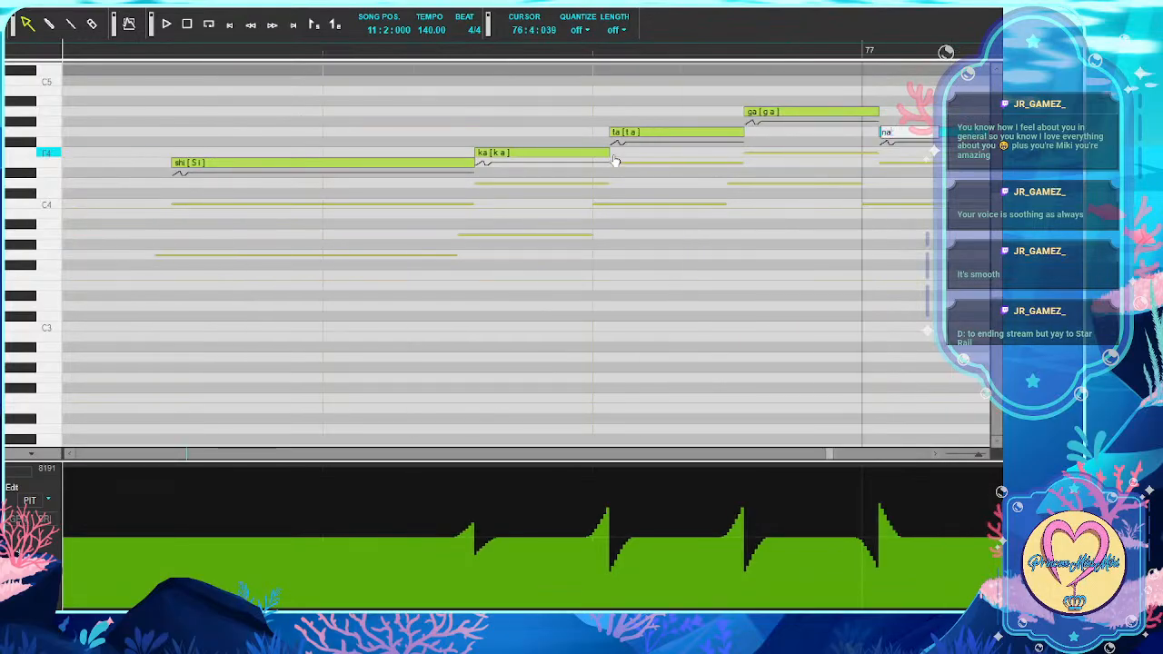
# Clean up the note lyrics of bar 77, leaving na, i, ne, i and ka
pyautogui.press('Tab')
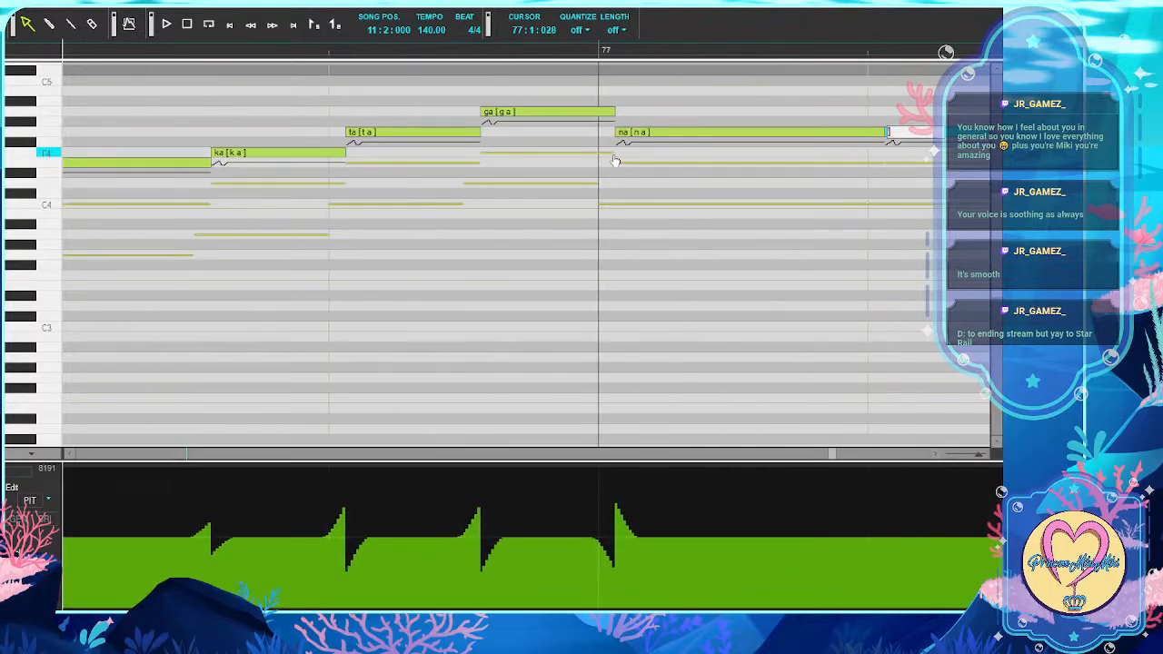
pyautogui.press('Tab')
pyautogui.press('Tab')
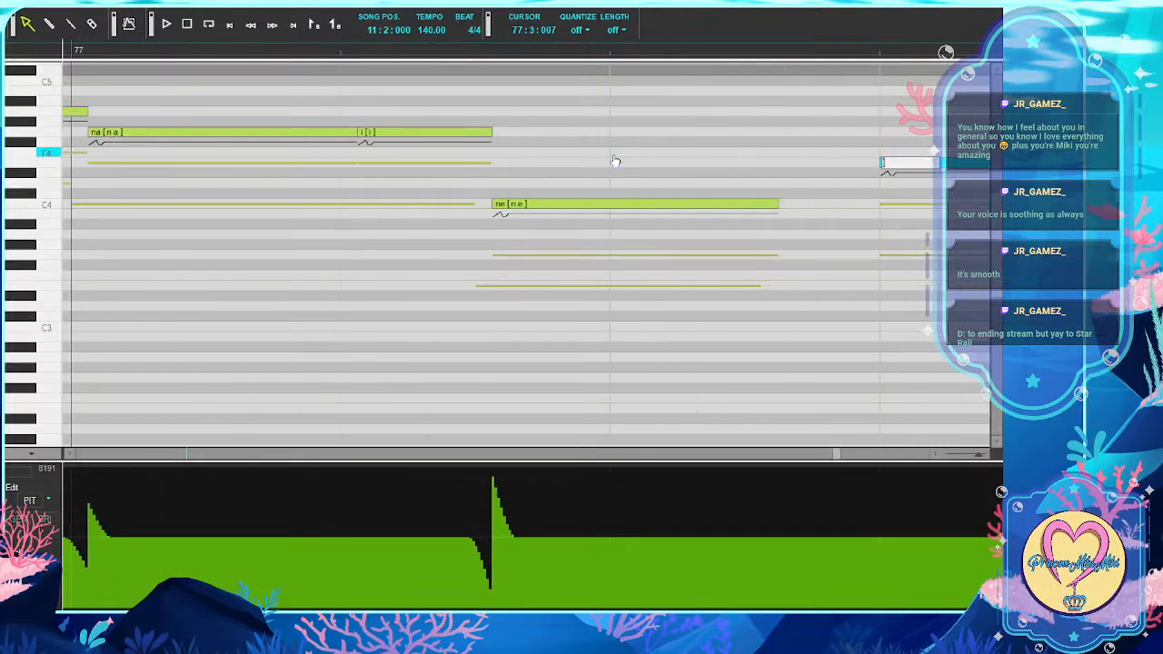
pyautogui.write('i')
pyautogui.press('Tab')
pyautogui.press('Tab')
# Clean up the note lyrics of bar 78, leaving na, ku, cha, bo and ku
pyautogui.press('Tab')
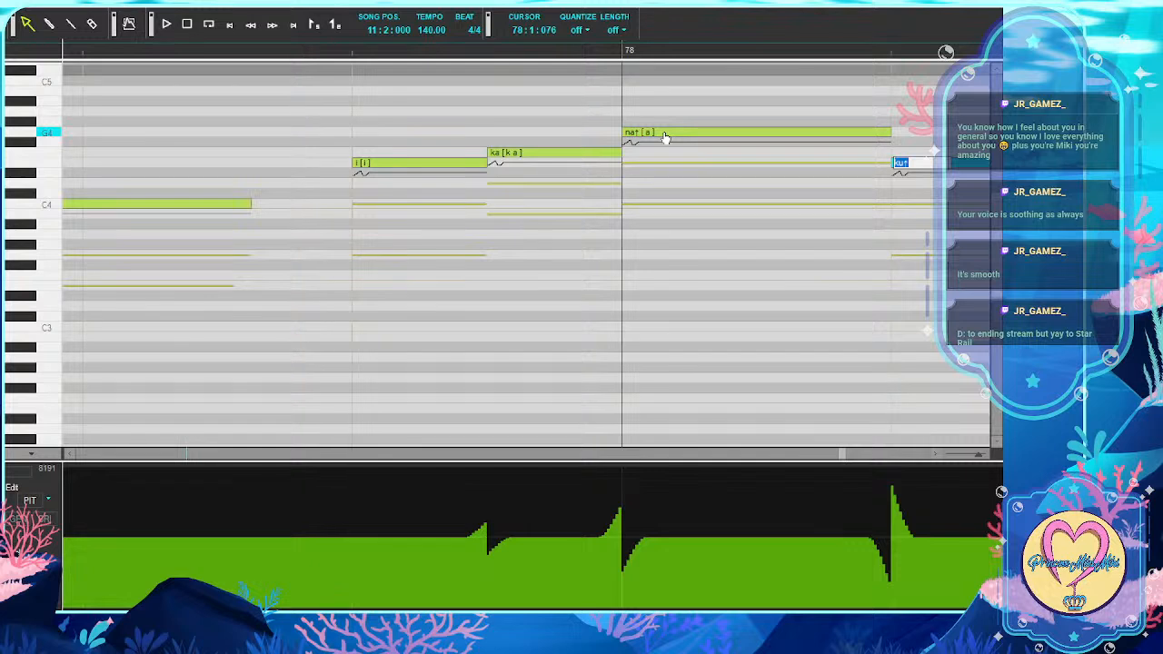
pyautogui.doubleClick(664, 136)
pyautogui.write('na')
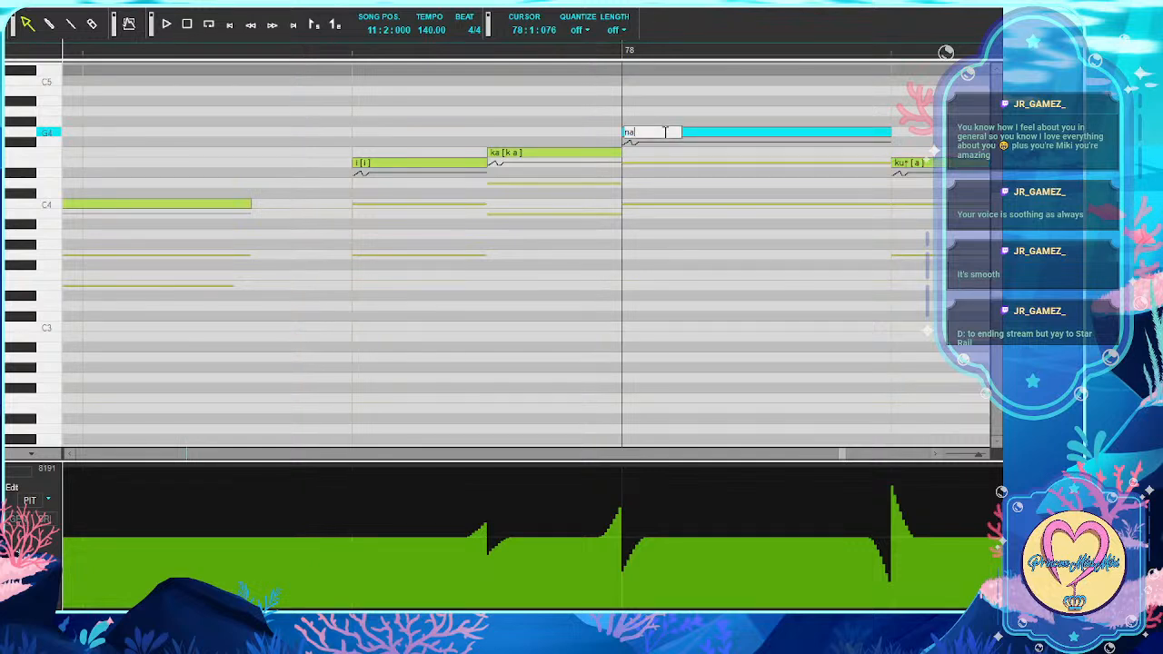
pyautogui.press('Tab')
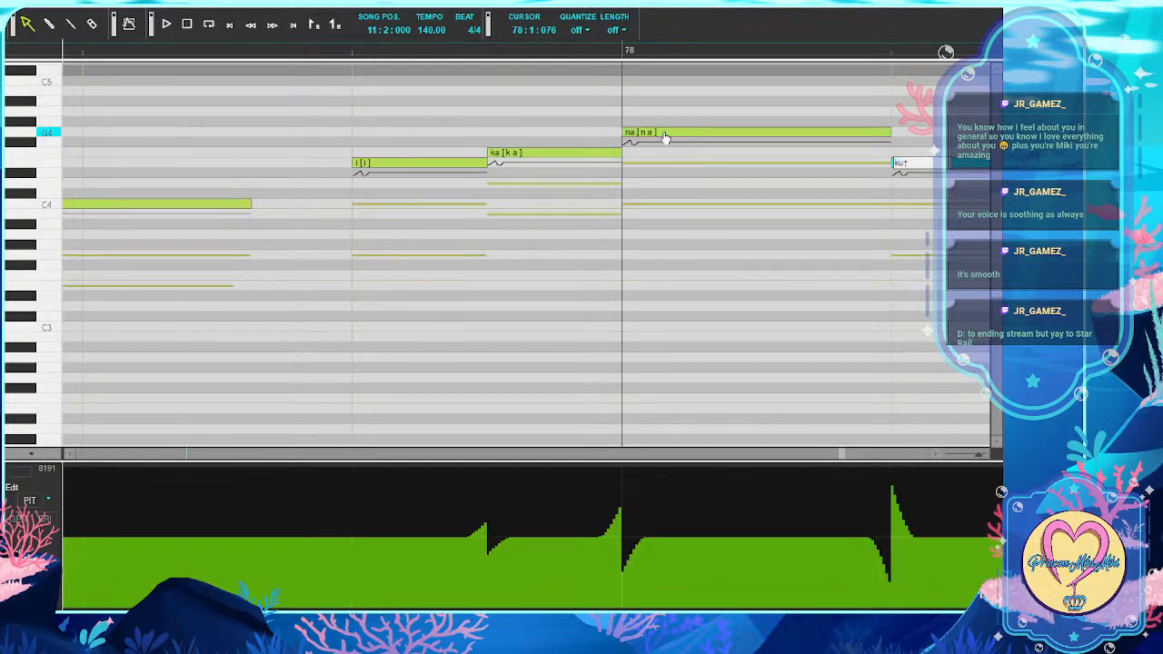
pyautogui.press('Tab')
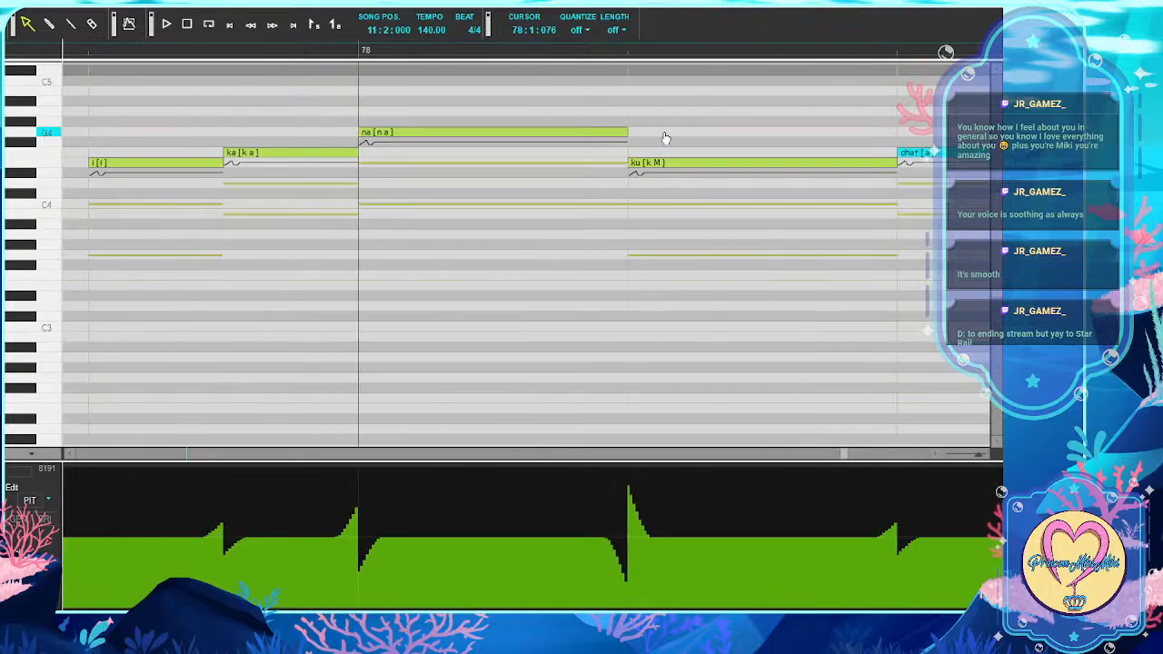
pyautogui.press('Tab')
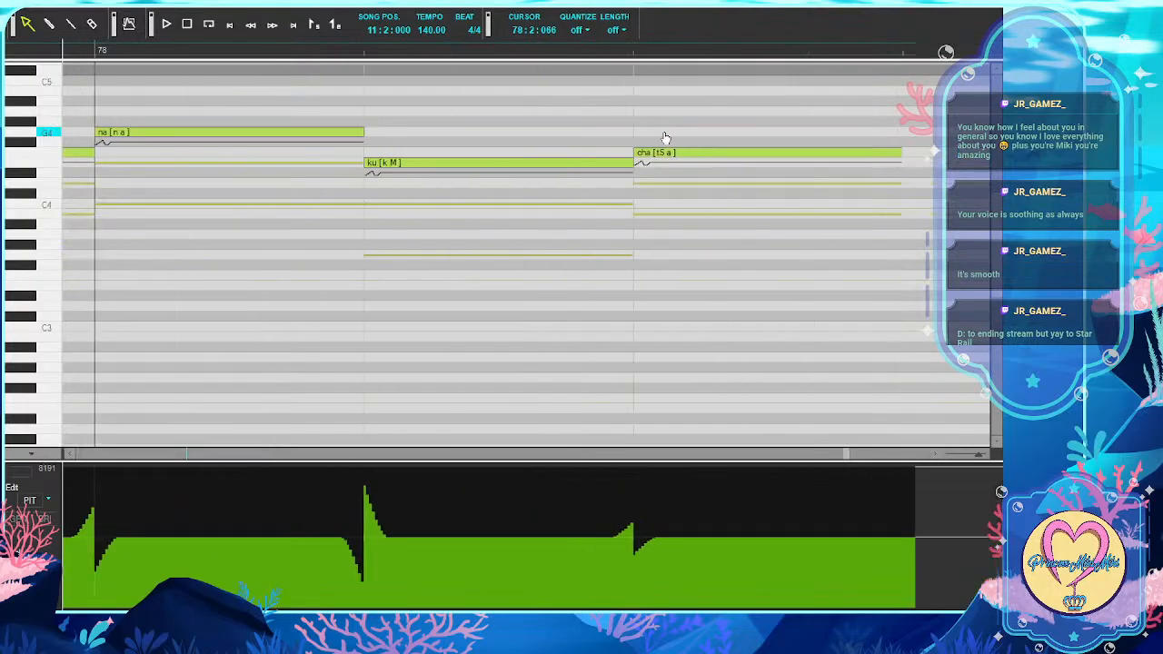
pyautogui.press('Tab')
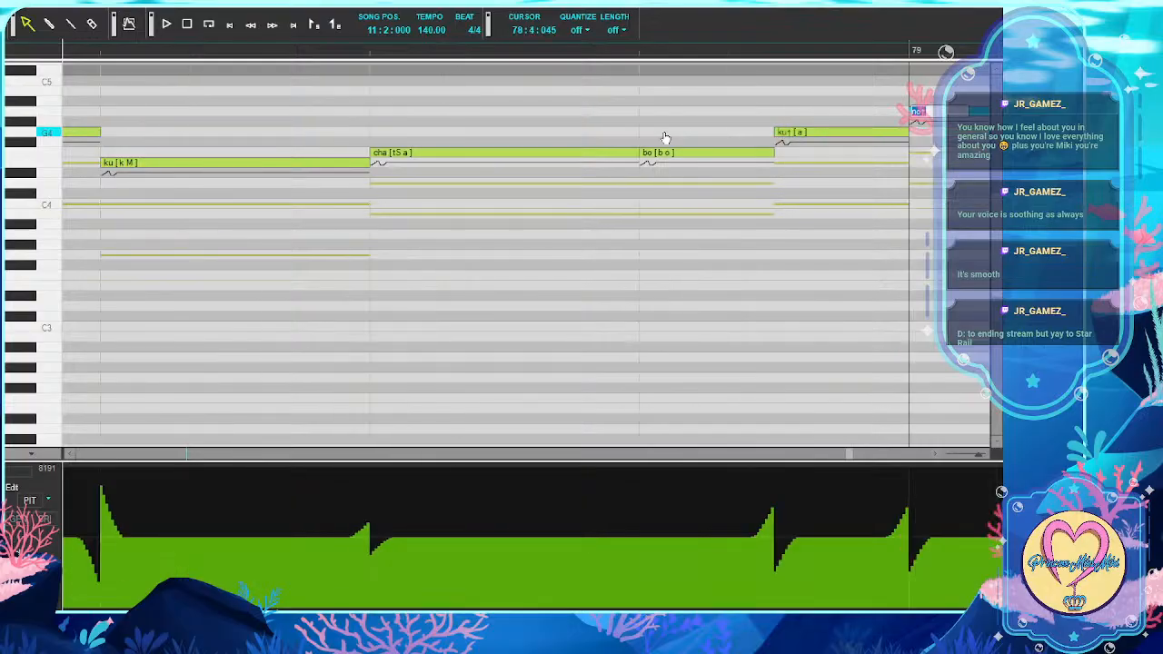
pyautogui.hotkey('shift', 'Tab')
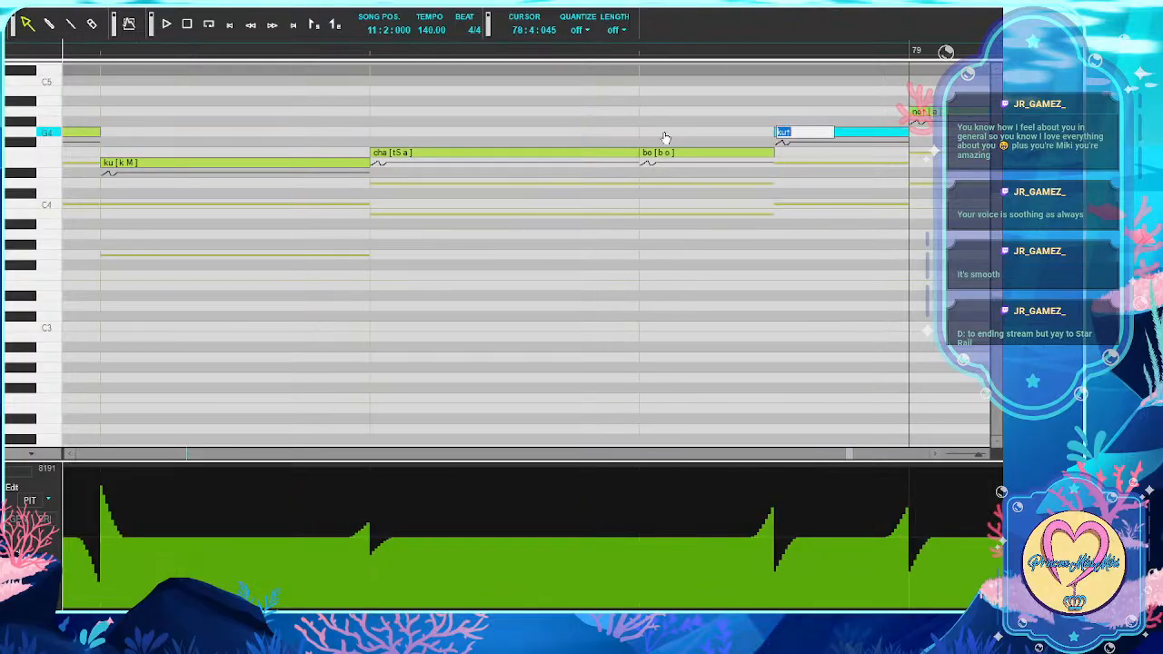
pyautogui.press('Right')
pyautogui.press('BackSpace')
pyautogui.press('Tab')
# Remove the stray marks from the first three lyrics of bar 79, leaving no, ka and mi
pyautogui.press('Right')
pyautogui.press('BackSpace')
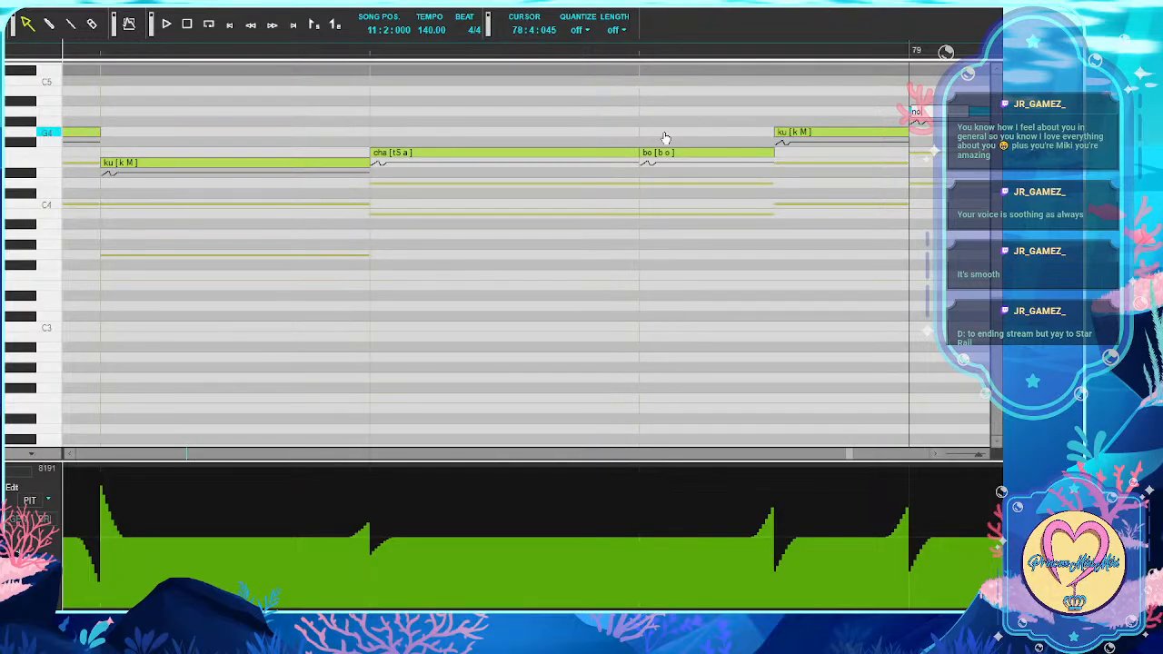
pyautogui.press('Tab')
pyautogui.press('Right')
pyautogui.press('BackSpace')
pyautogui.press('Tab')
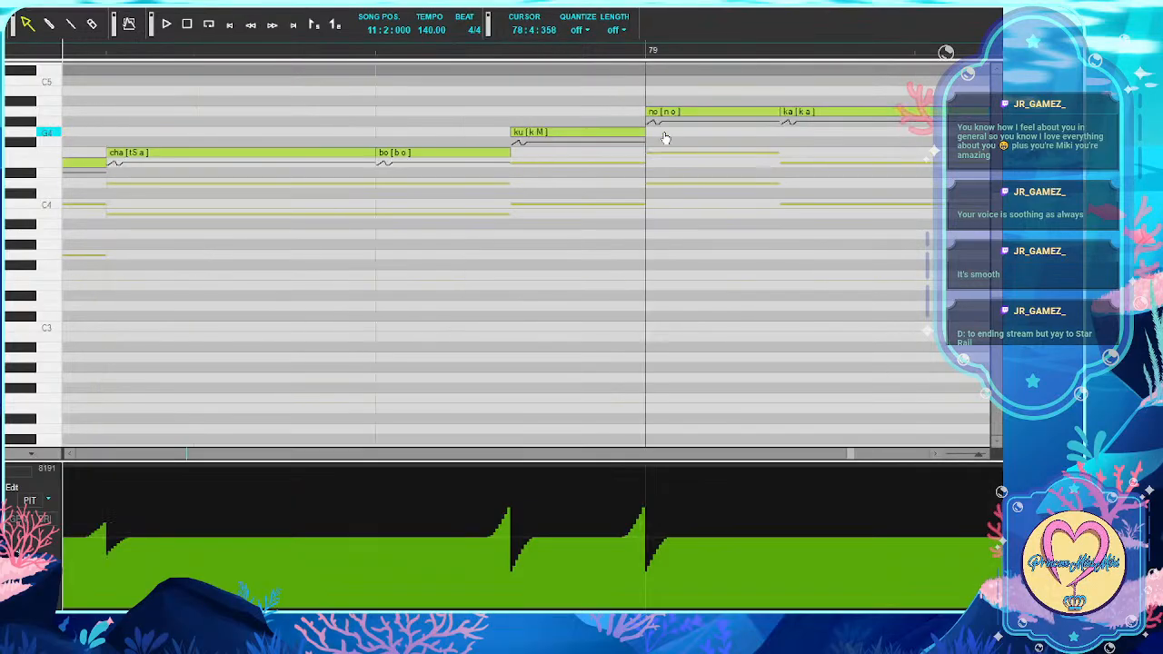
pyautogui.press('Tab')
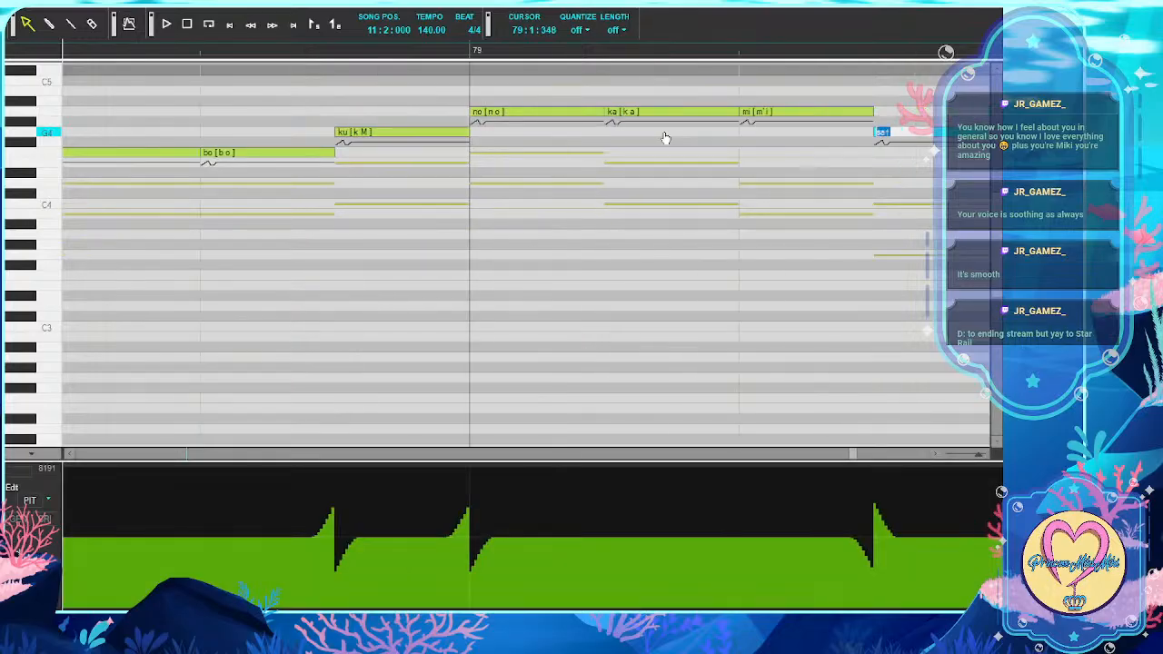
# Correct the last four lyrics of bar 79 to sa, ma, wa and ka
pyautogui.write('sat')
pyautogui.press('Tab')
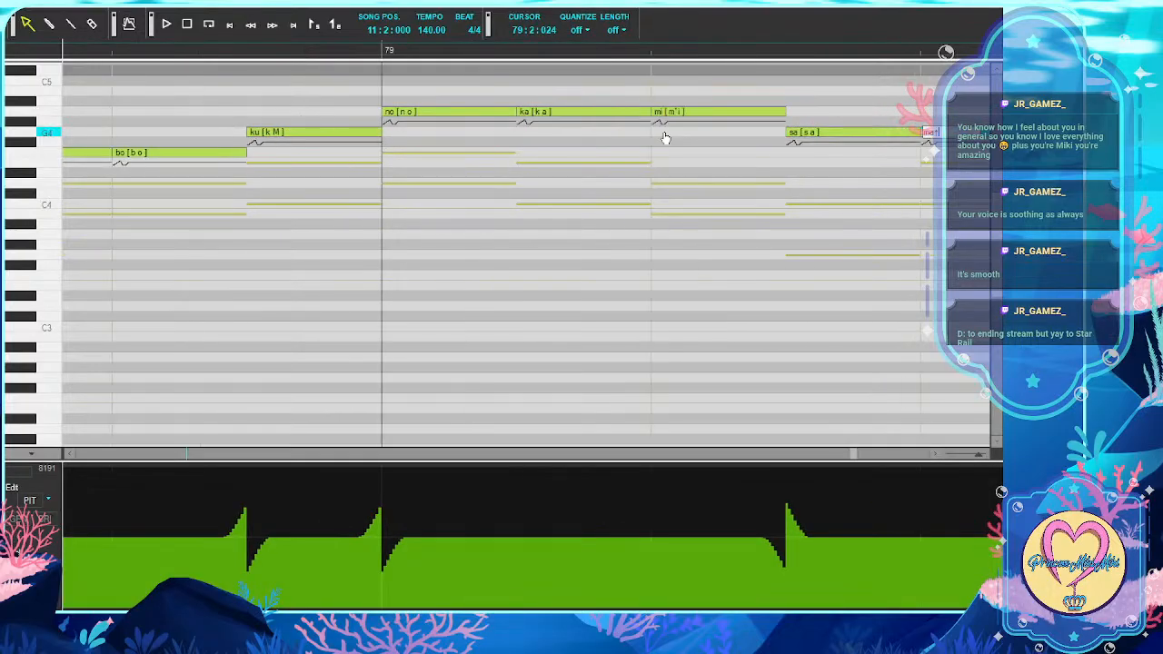
pyautogui.write('ma')
pyautogui.press('Tab')
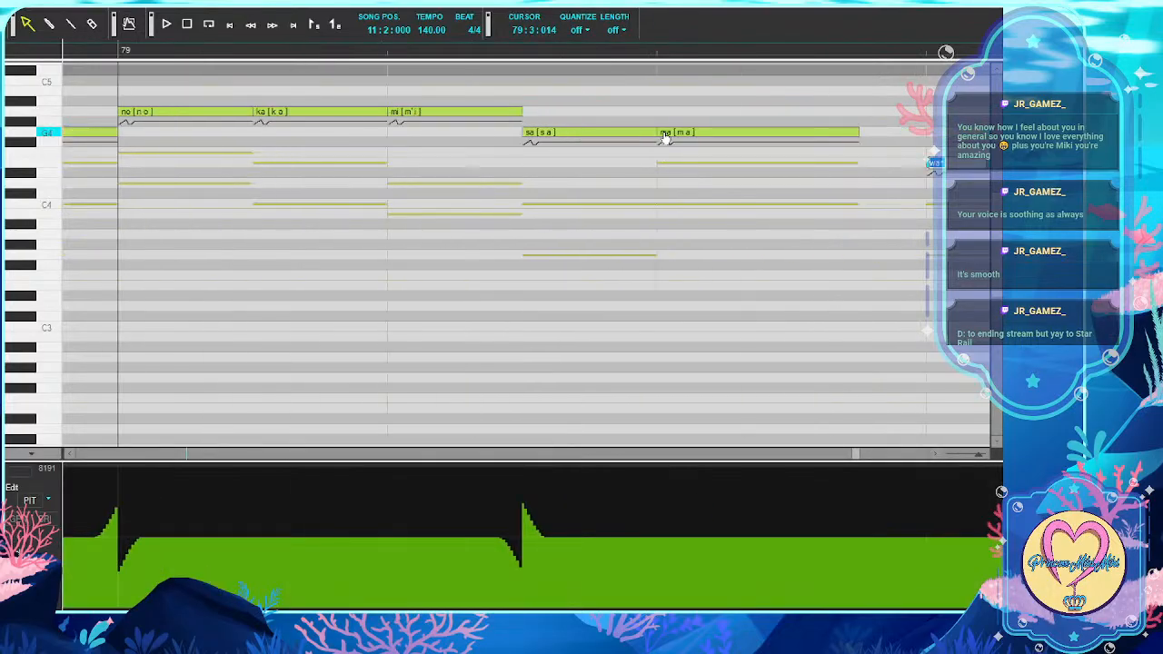
pyautogui.write('wa')
pyautogui.press('Tab')
pyautogui.write('ka')
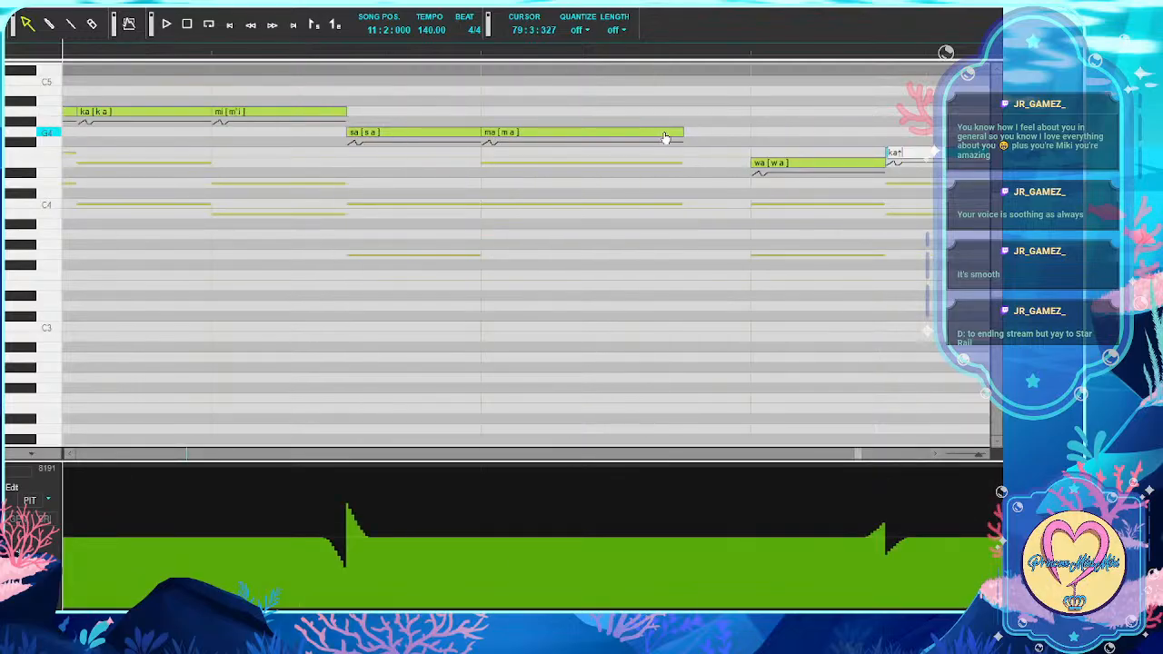
pyautogui.press('Tab')
# Correct the note lyrics of bar 80 to a, te, ru, ka and e
pyautogui.write('a')
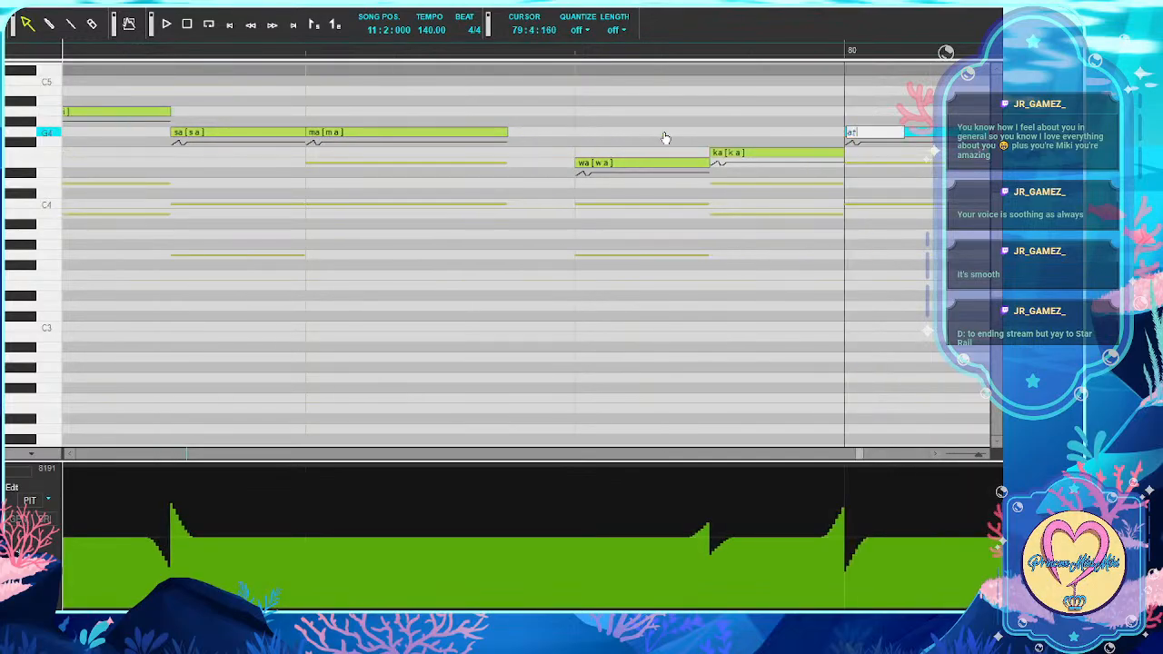
pyautogui.press('Tab')
pyautogui.write('te')
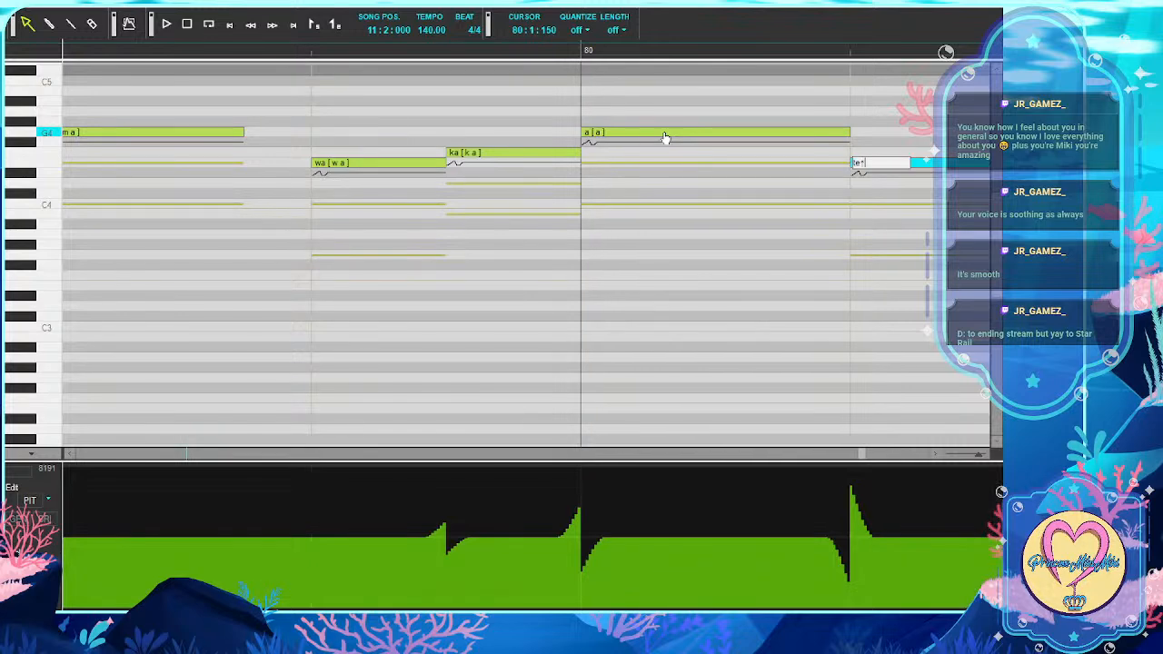
pyautogui.press('Tab')
pyautogui.write('ru')
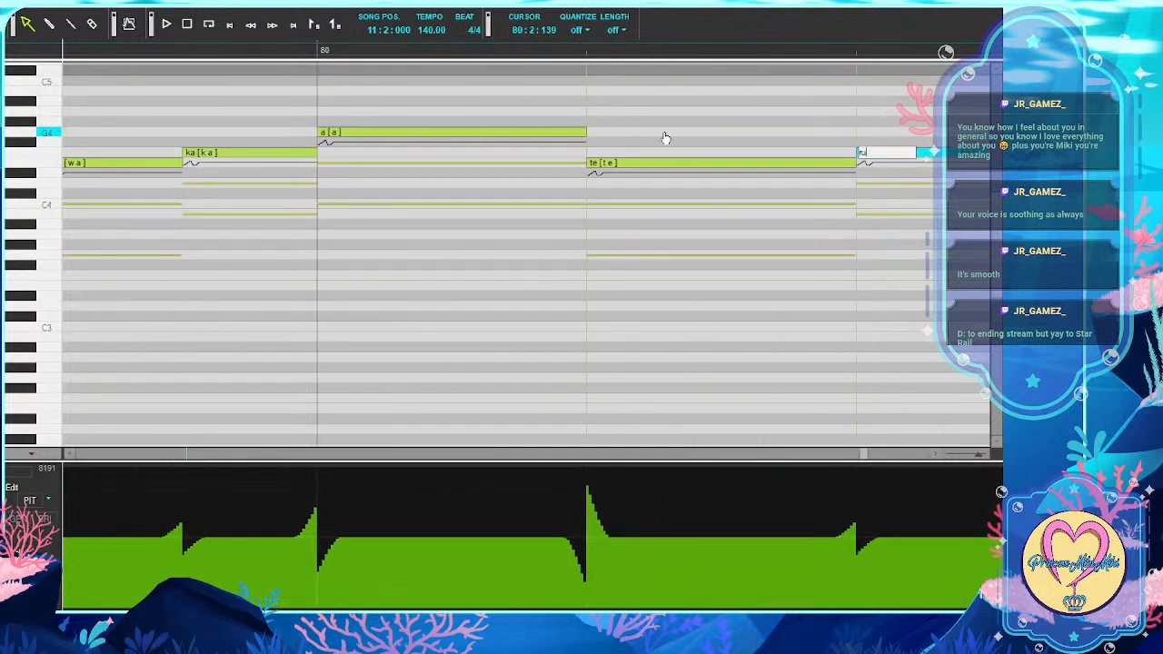
pyautogui.press('Tab')
pyautogui.write('ka')
pyautogui.press('Tab')
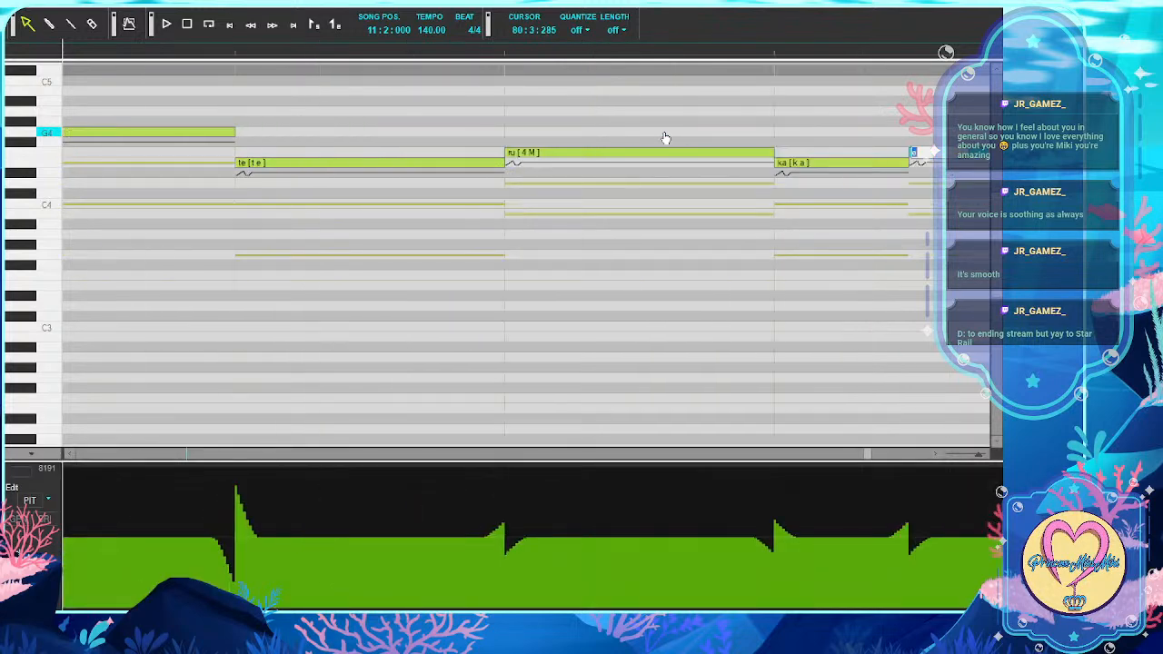
pyautogui.write('e')
pyautogui.press('Tab')
# Correct the first three lyrics of bar 81 to ri, wa and hi
pyautogui.write('n')
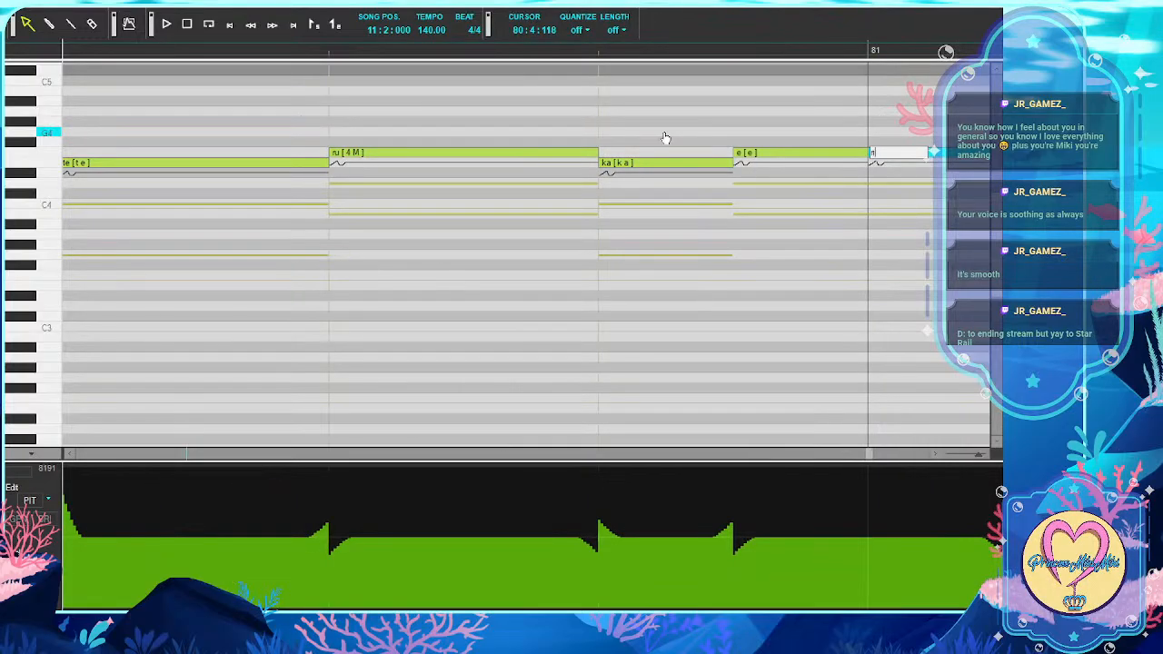
pyautogui.press('Tab')
pyautogui.write('wa')
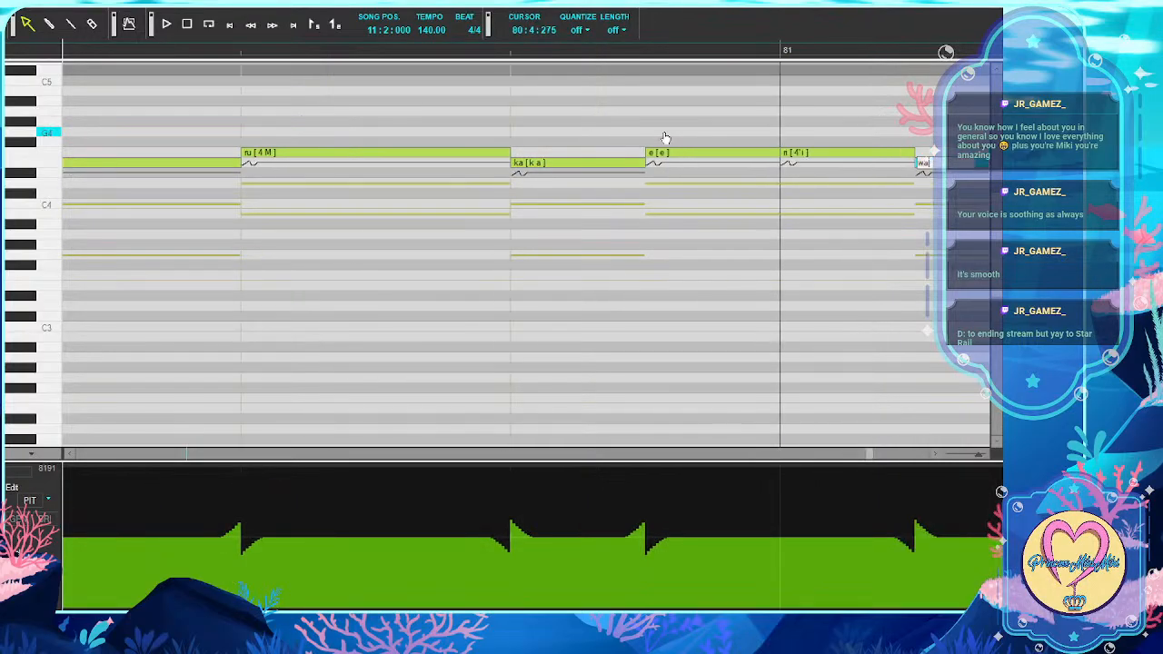
pyautogui.press('Tab')
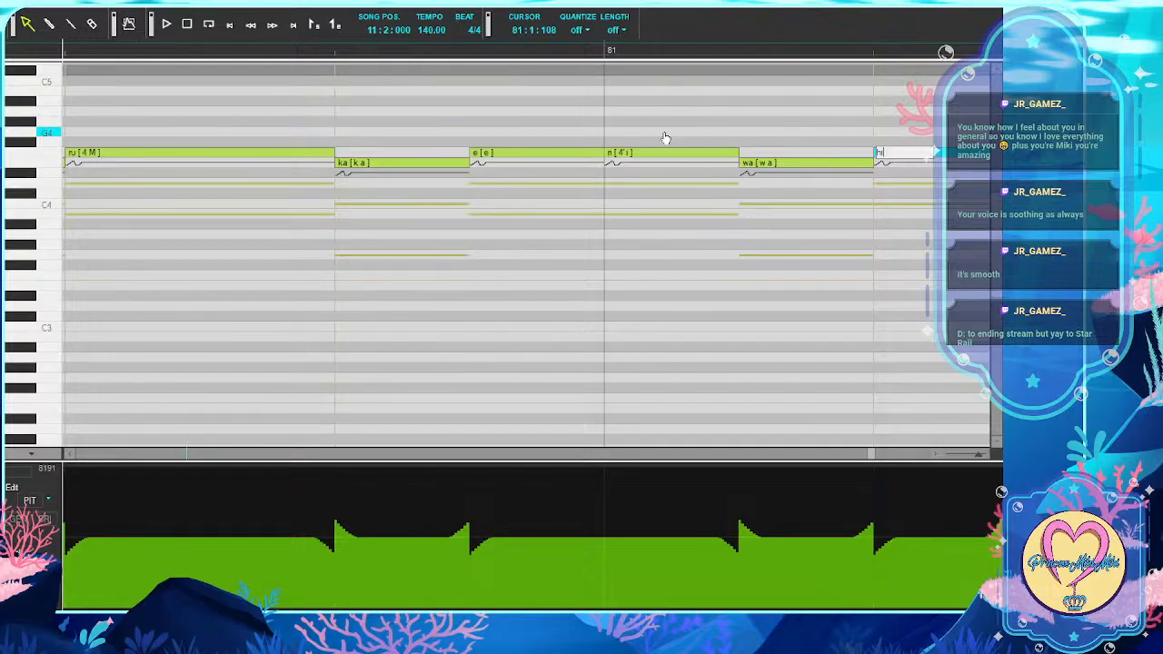
pyautogui.write('hi')
pyautogui.press('Tab')
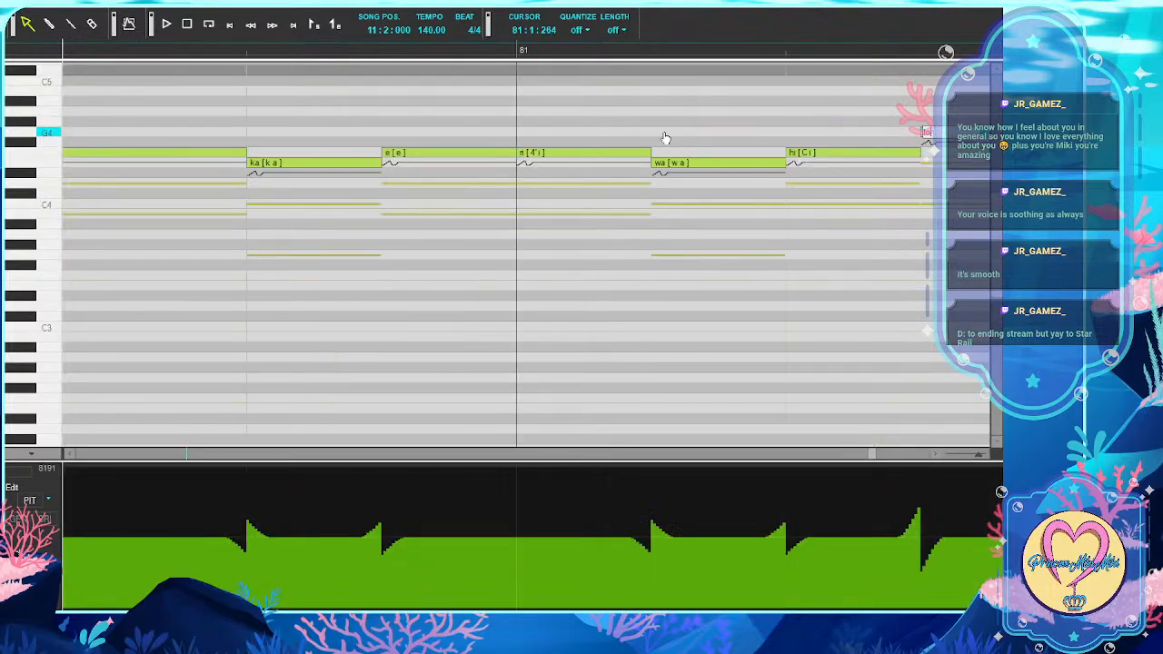
# Correct the last four lyrics of bar 81 to to, ri, ko and re
pyautogui.write('to')
pyautogui.press('Tab')
pyautogui.write('n')
pyautogui.press('Tab')
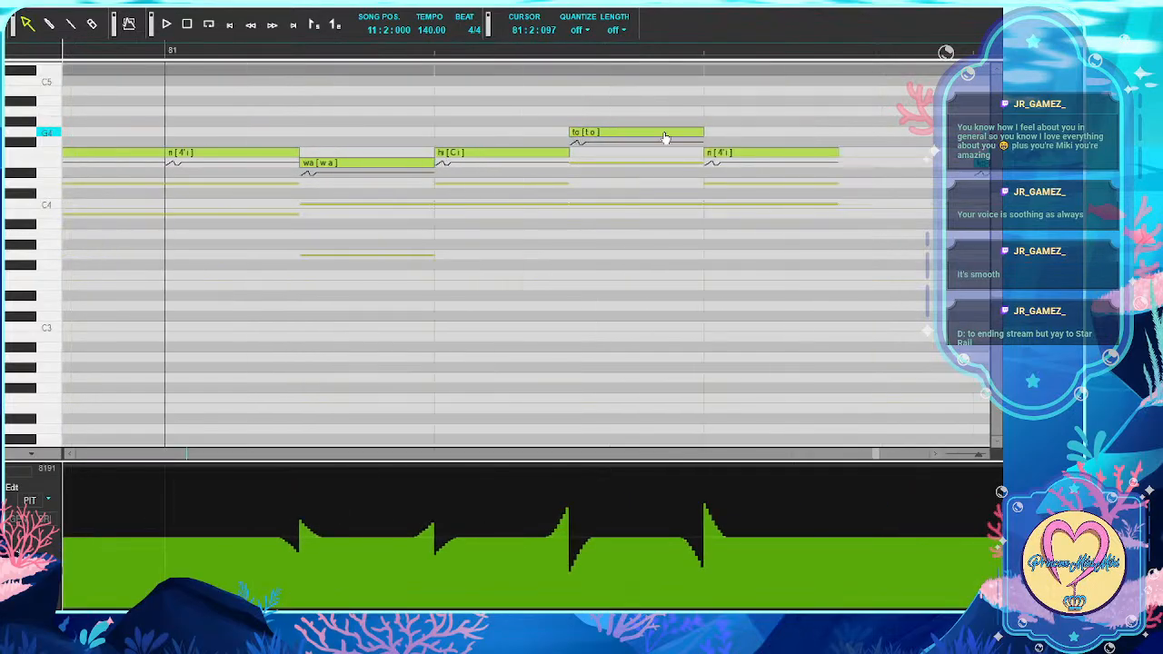
pyautogui.write('ko')
pyautogui.press('Tab')
pyautogui.write('re')
pyautogui.press('Tab')
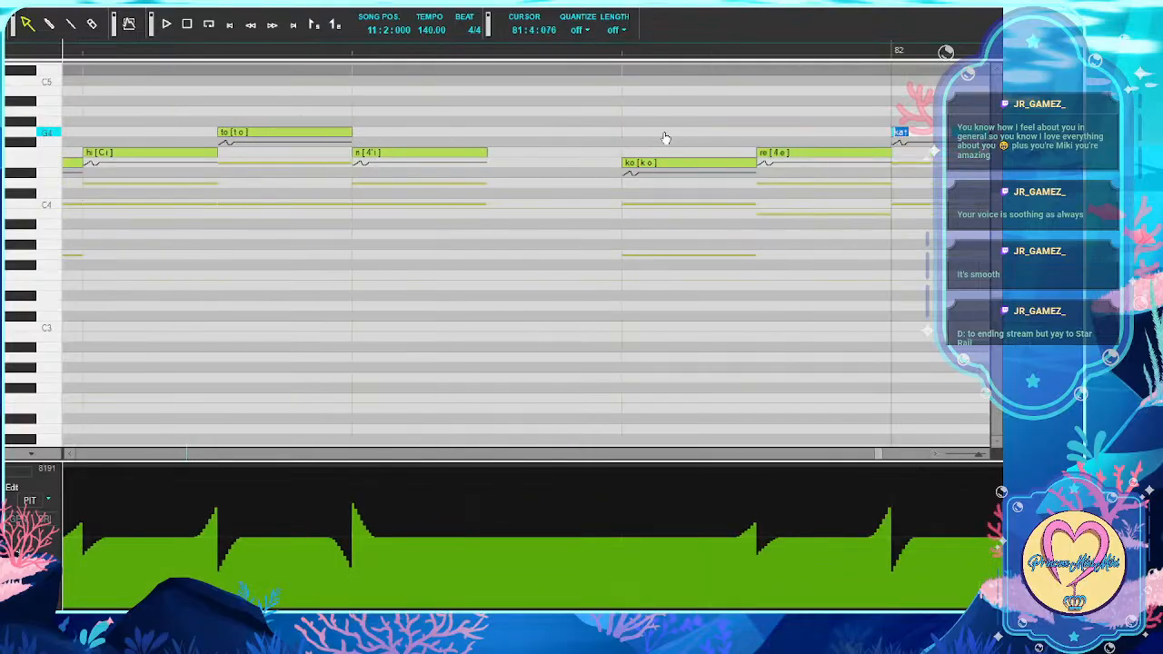
# Correct the note lyrics of bar 82 to ka, ra, wa, a and na
pyautogui.write('ka')
pyautogui.press('Tab')
pyautogui.write('ra')
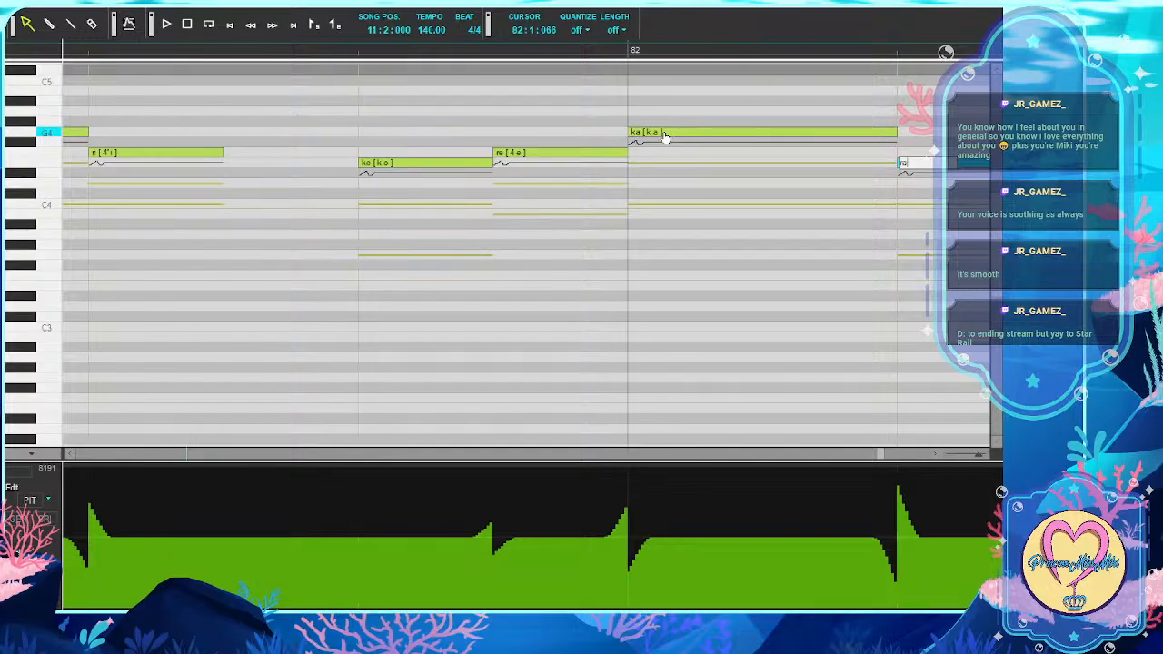
pyautogui.press('Tab')
pyautogui.write('wa')
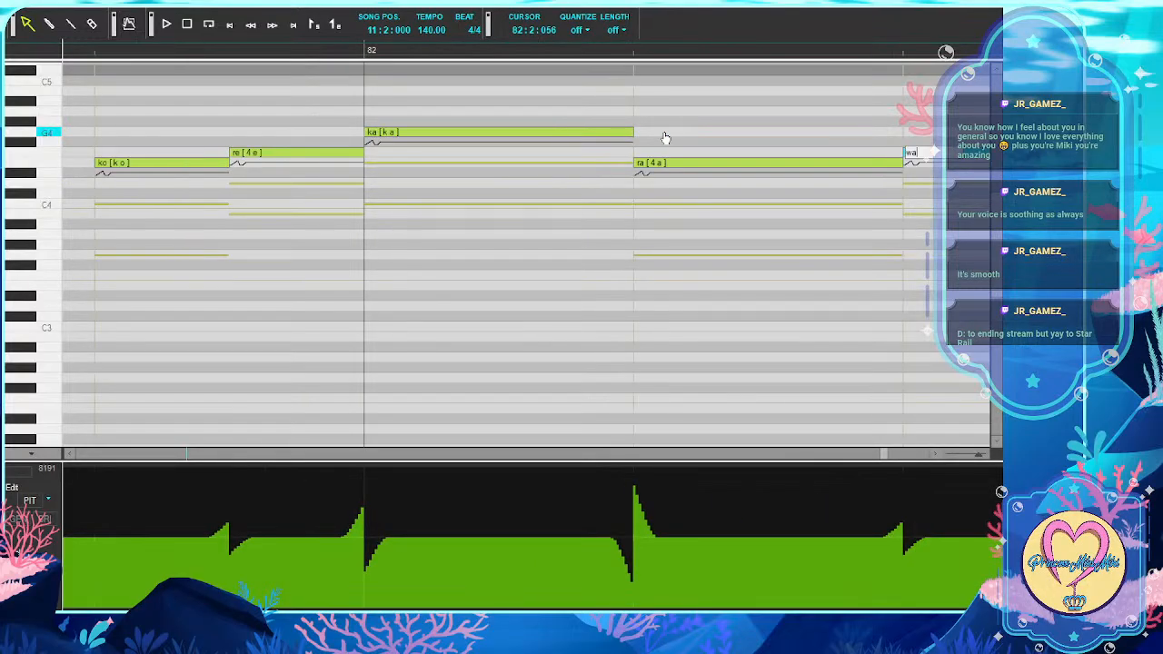
pyautogui.press('Tab')
pyautogui.press('Tab')
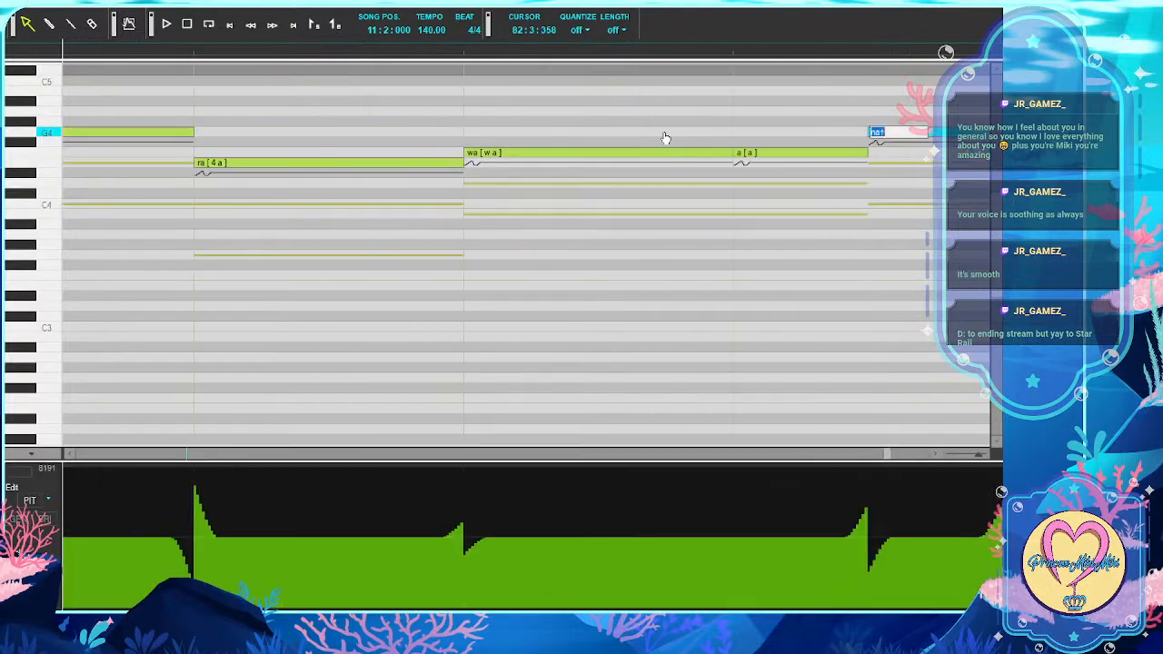
pyautogui.write('na')
pyautogui.press('Tab')
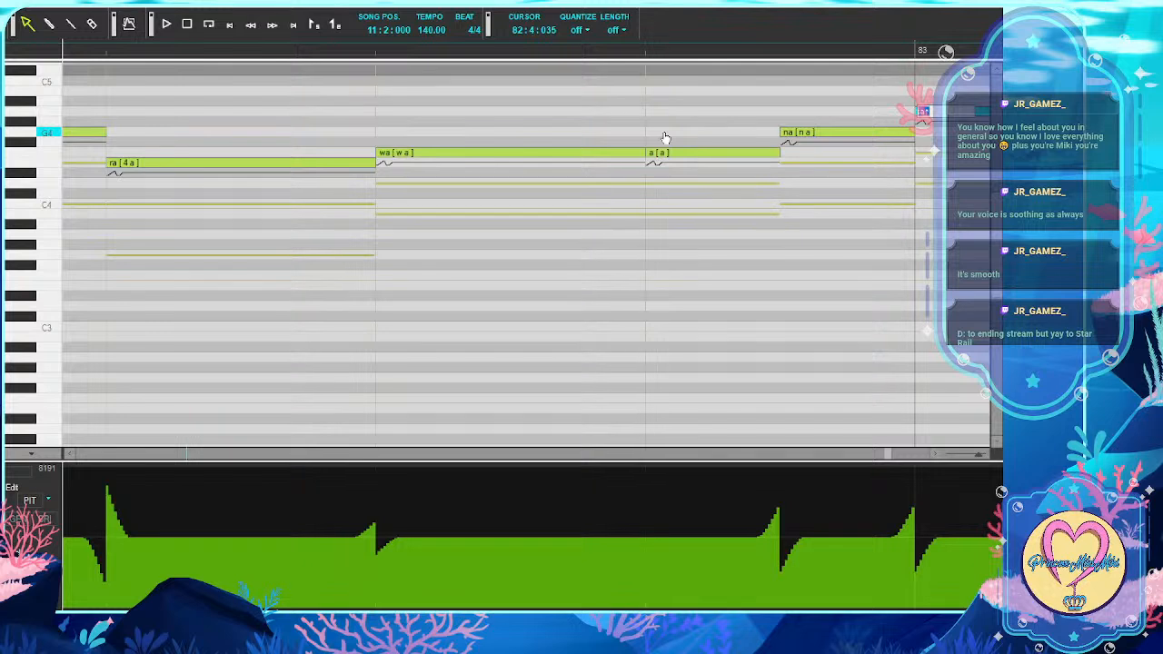
# Correct the note lyrics of bar 83 to ta, no, u, ta, wo, u and ta
pyautogui.write('sa')
pyautogui.press('Tab')
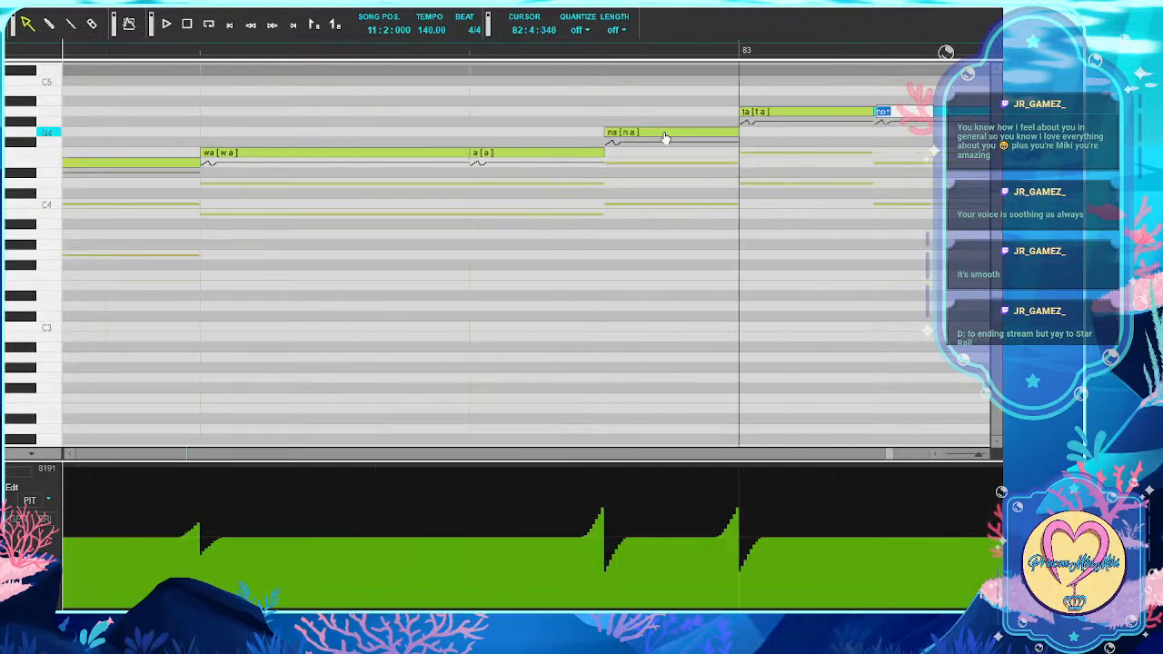
pyautogui.write('no')
pyautogui.press('Tab')
pyautogui.write('u')
pyautogui.press('Tab')
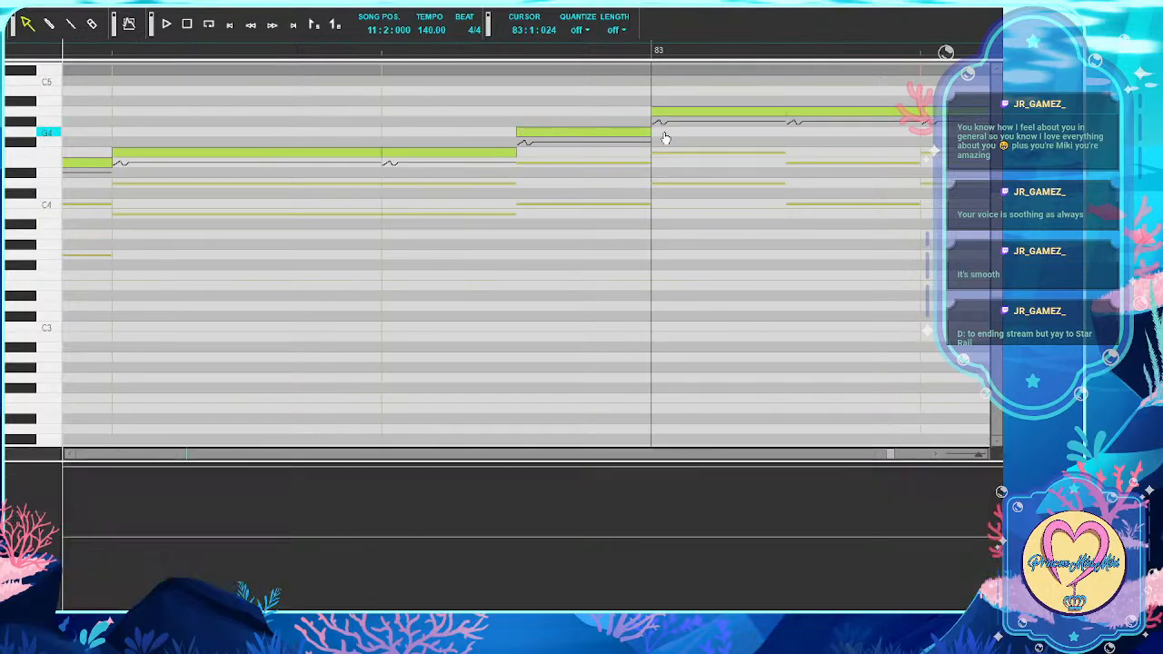
pyautogui.press('Tab')
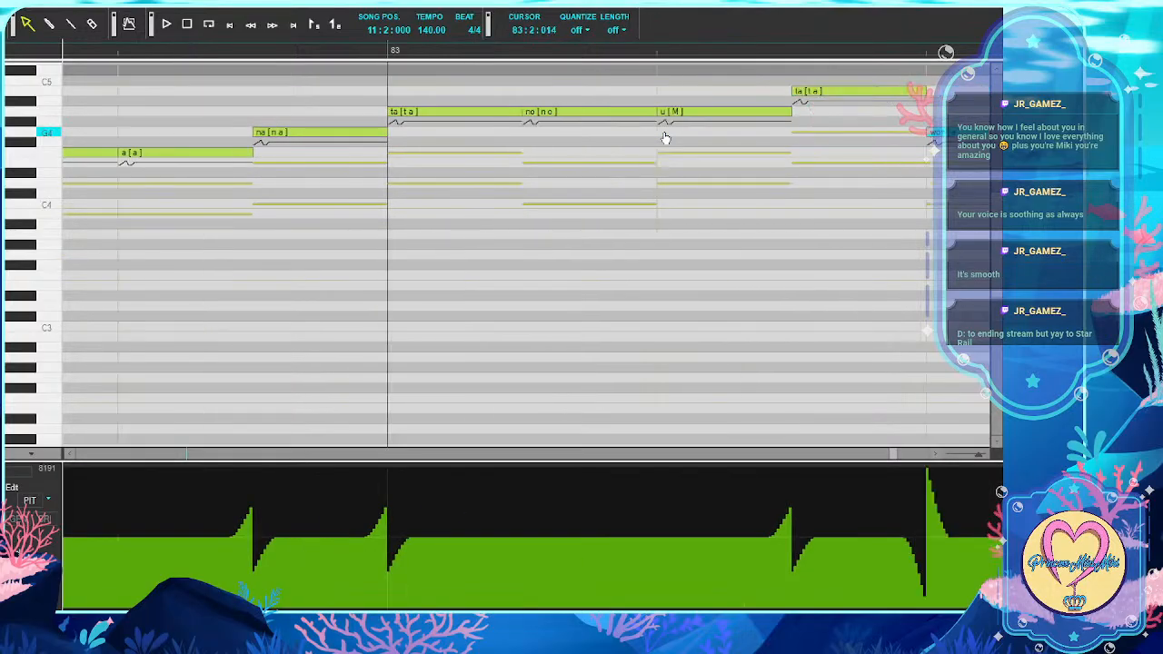
pyautogui.press('Tab')
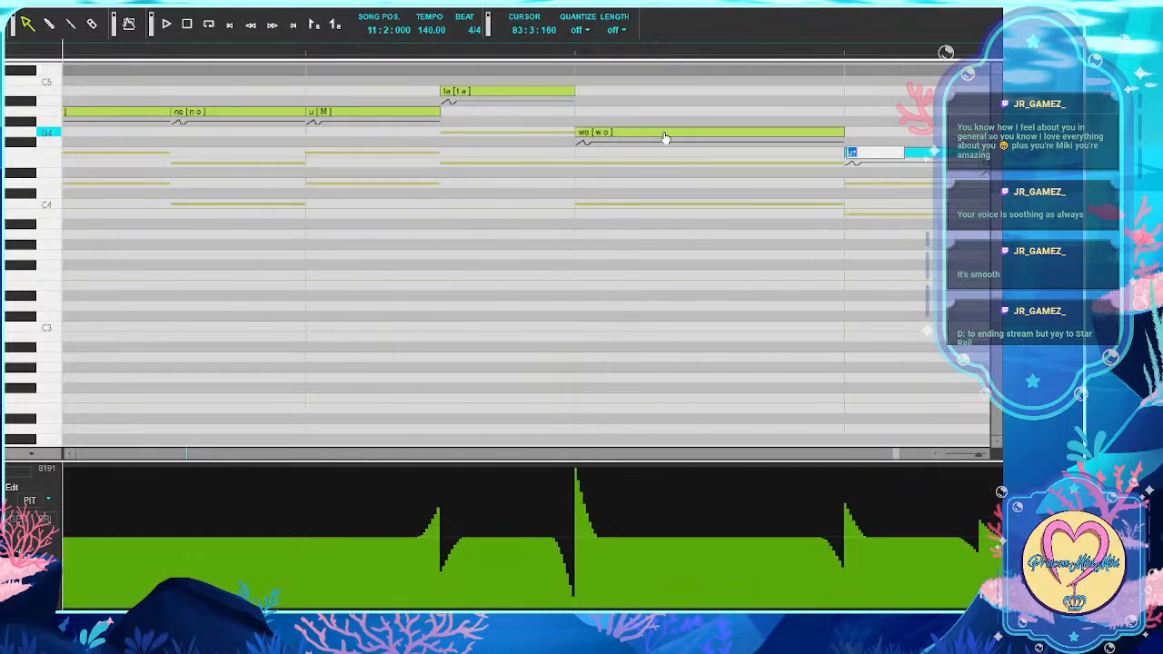
pyautogui.write('u')
pyautogui.press('Tab')
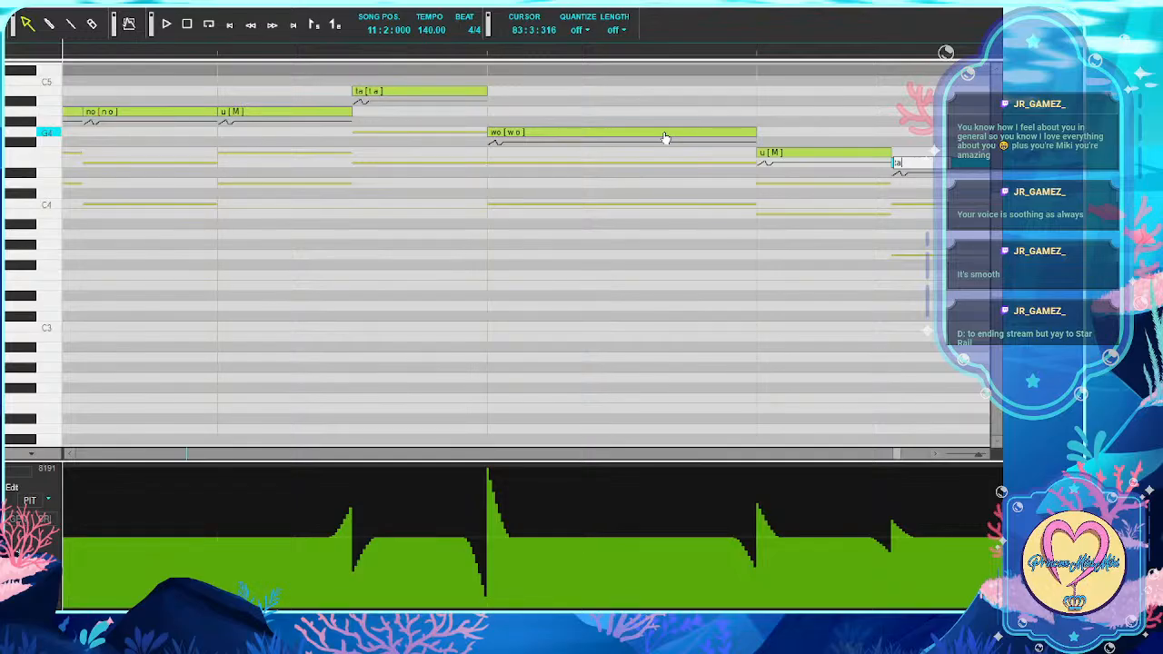
pyautogui.write('t')
pyautogui.press('Tab')
# Correct the note lyrics of bar 84 to u, bo and ku
pyautogui.write('u')
pyautogui.press('Tab')
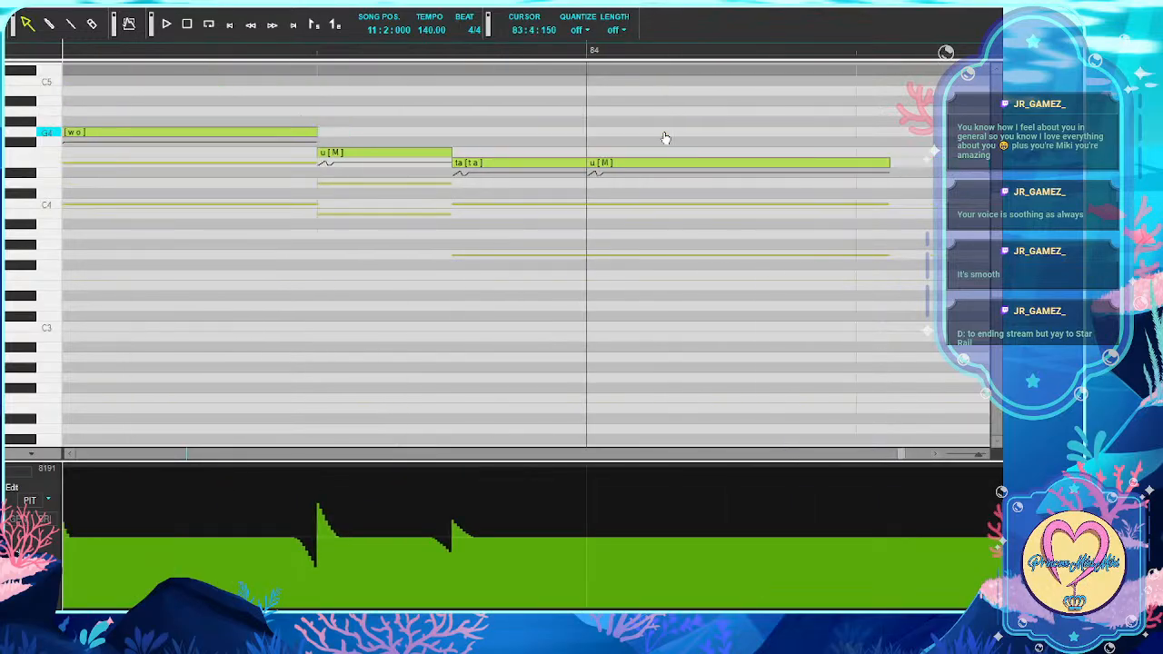
pyautogui.write('bo')
pyautogui.press('Tab')
pyautogui.write('ku')
pyautogui.press('Tab')
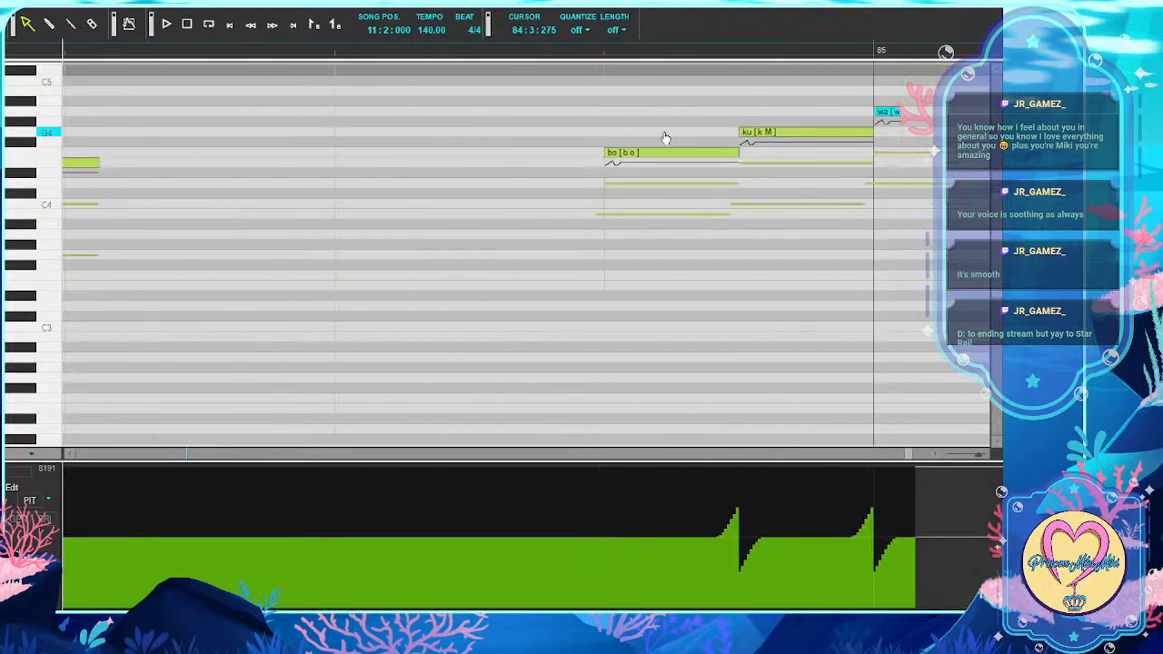
# Correct the first four lyrics of bar 85 to wa, ma, ta and a
pyautogui.write('wa')
pyautogui.press('Tab')
pyautogui.write('ma')
pyautogui.press('Tab')
pyautogui.write('ta')
pyautogui.press('Tab')
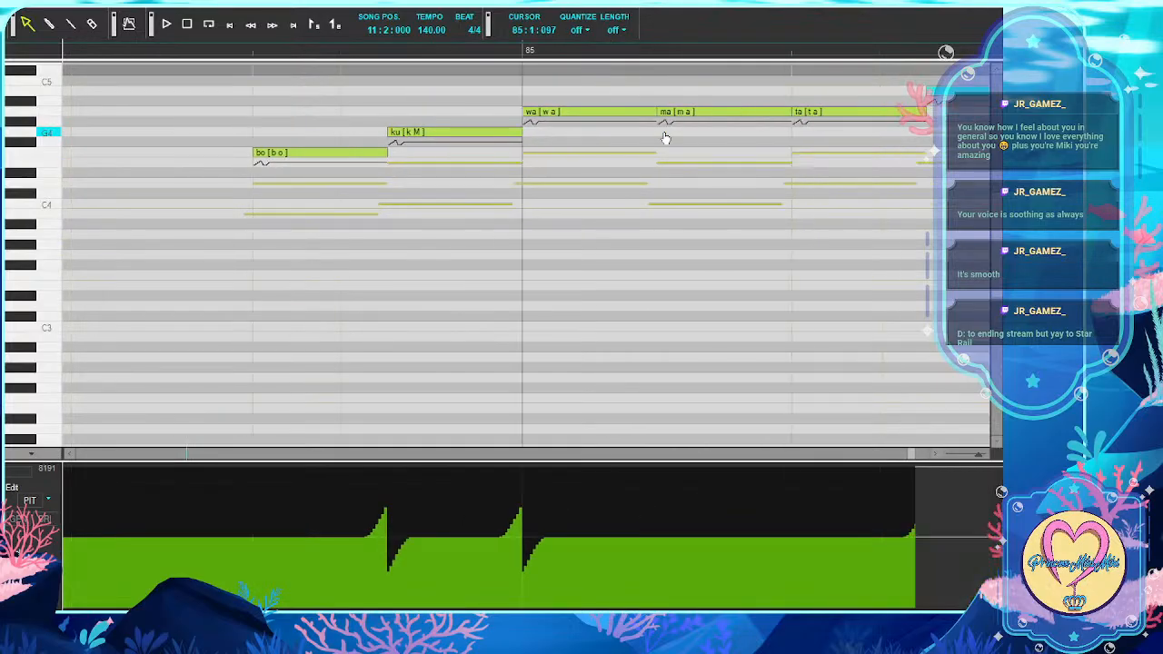
pyautogui.write('e')
pyautogui.press('Tab')
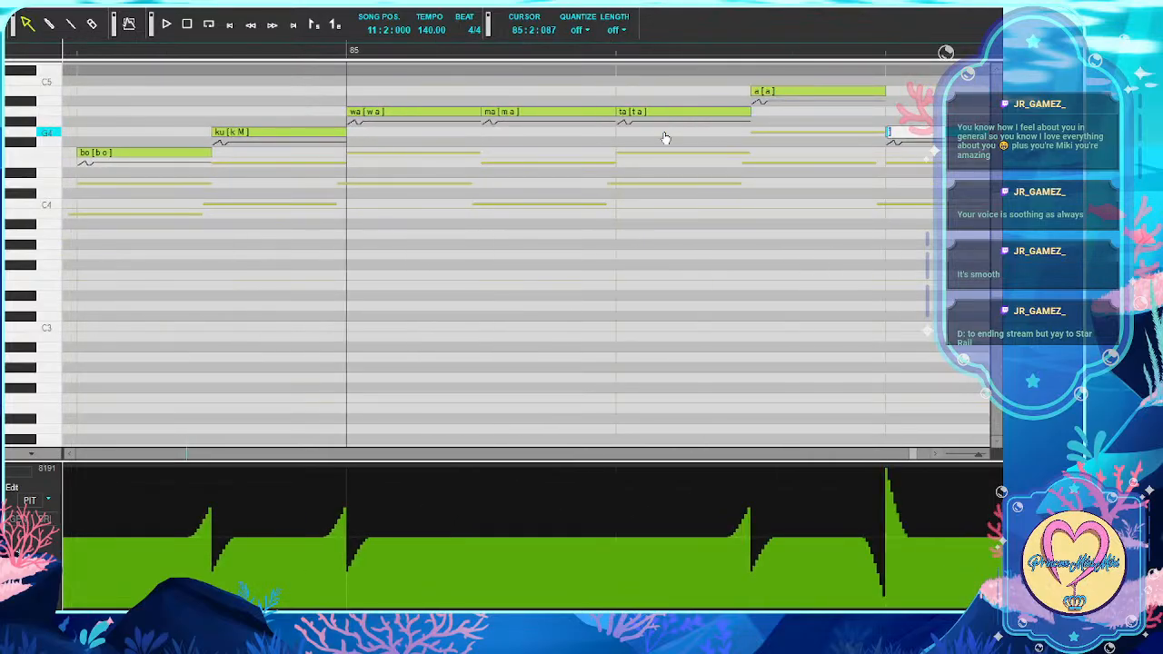
# Correct the last three lyrics of bar 85 to i, ni and i, and the final note in bar 86 to ku
pyautogui.write('i')
pyautogui.press('Tab')
pyautogui.write('ni')
pyautogui.press('Tab')
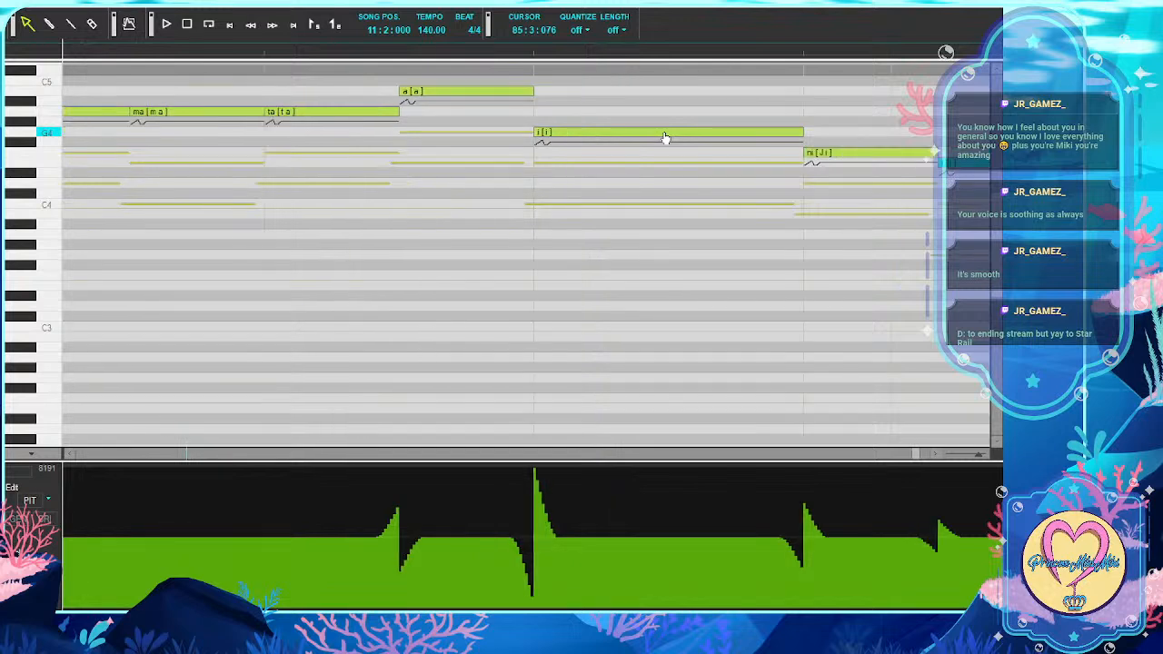
pyautogui.write('i')
pyautogui.press('Tab')
pyautogui.write('ku')
pyautogui.press('Return')
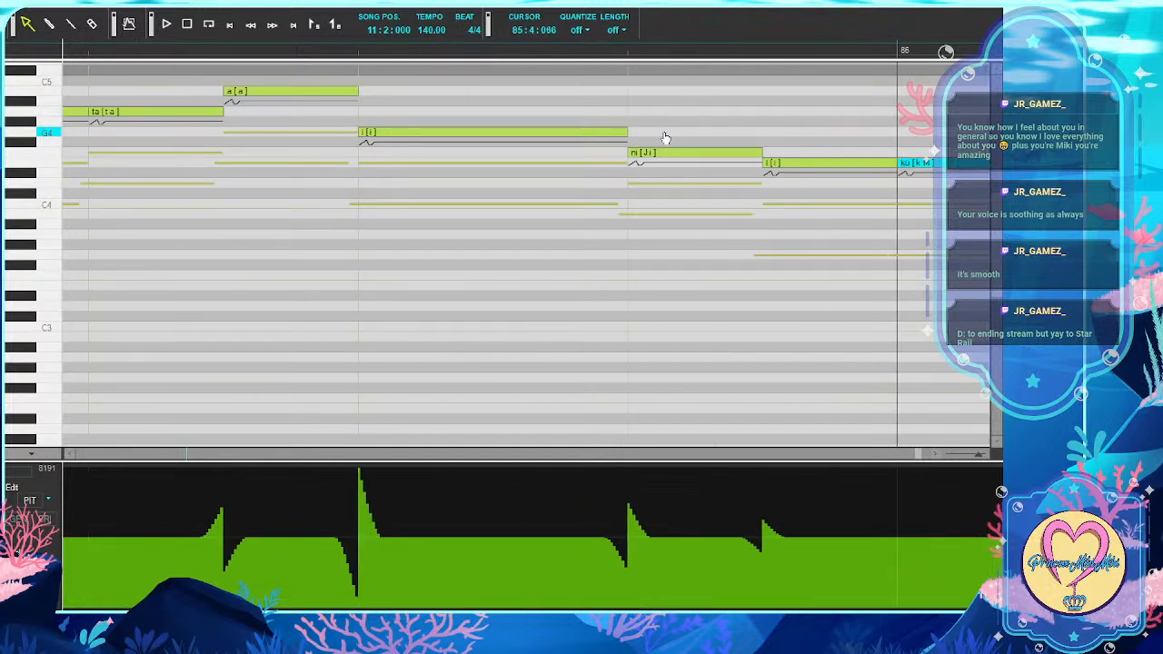
pyautogui.hscroll(6, 623, 293)
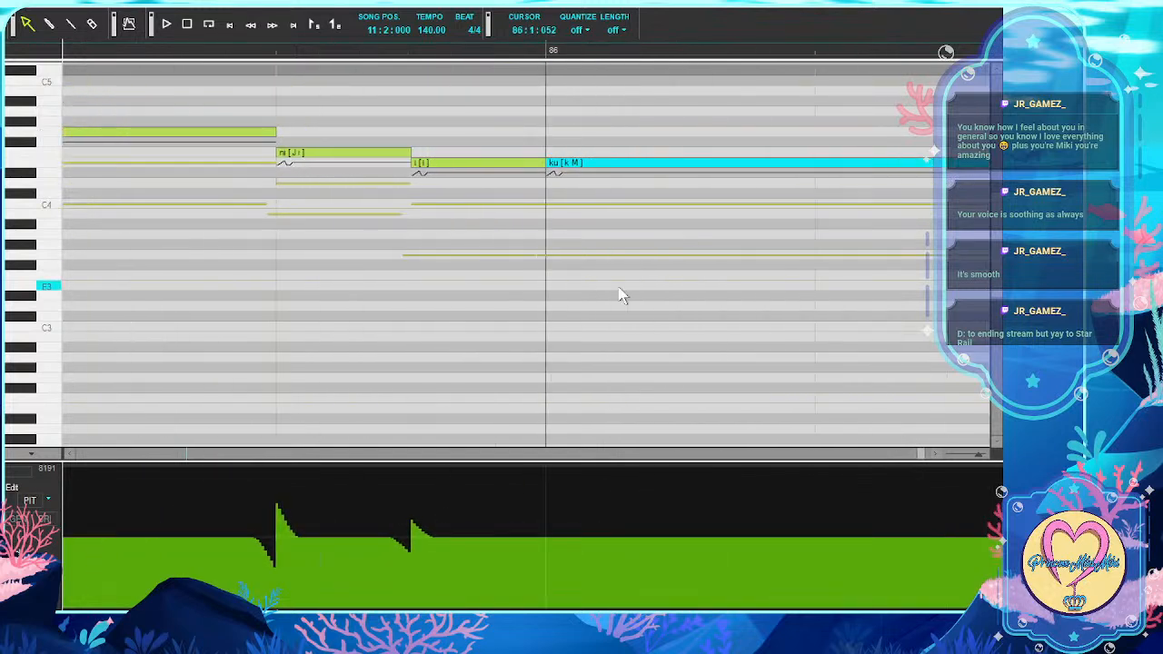
pyautogui.hscroll(1, 620, 293)
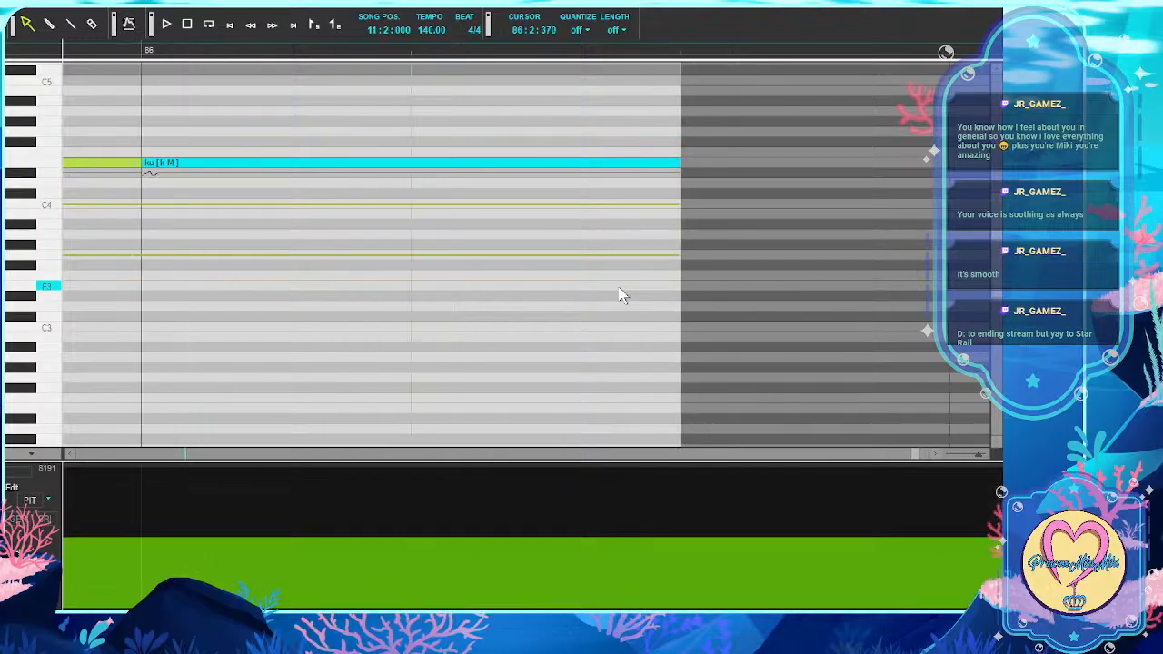
# Return to the track overview, turn off the first track's solo and open the third track's part for note editing
pyautogui.click(986, 4)
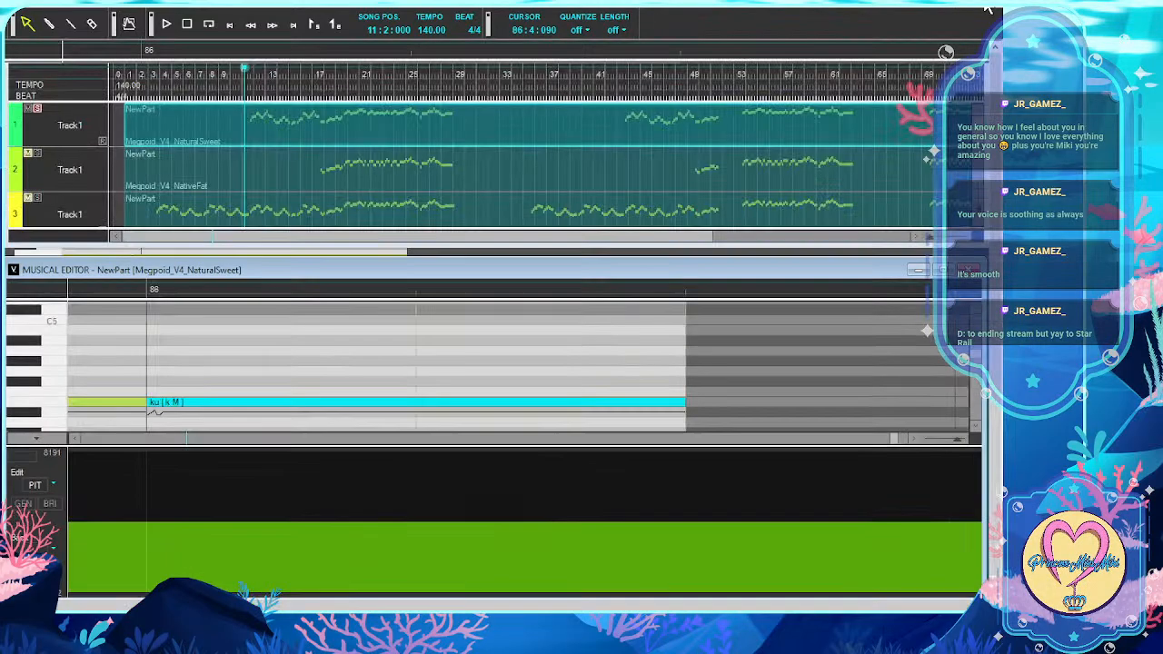
pyautogui.click(43, 116)
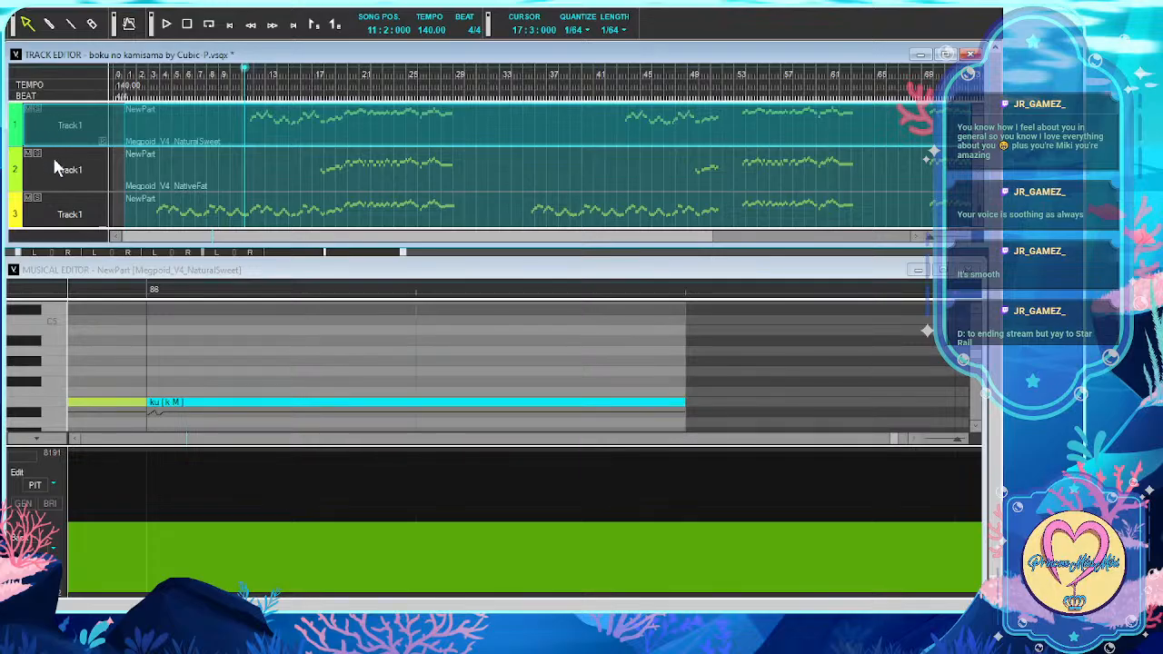
pyautogui.click(92, 220)
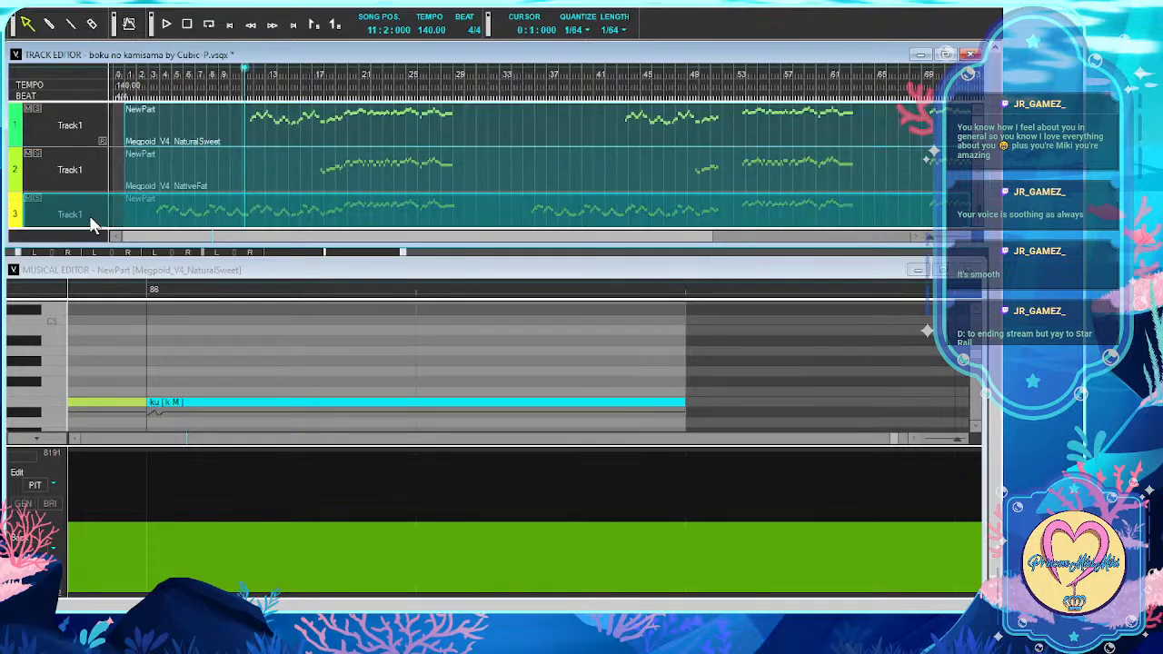
pyautogui.doubleClick(125, 219)
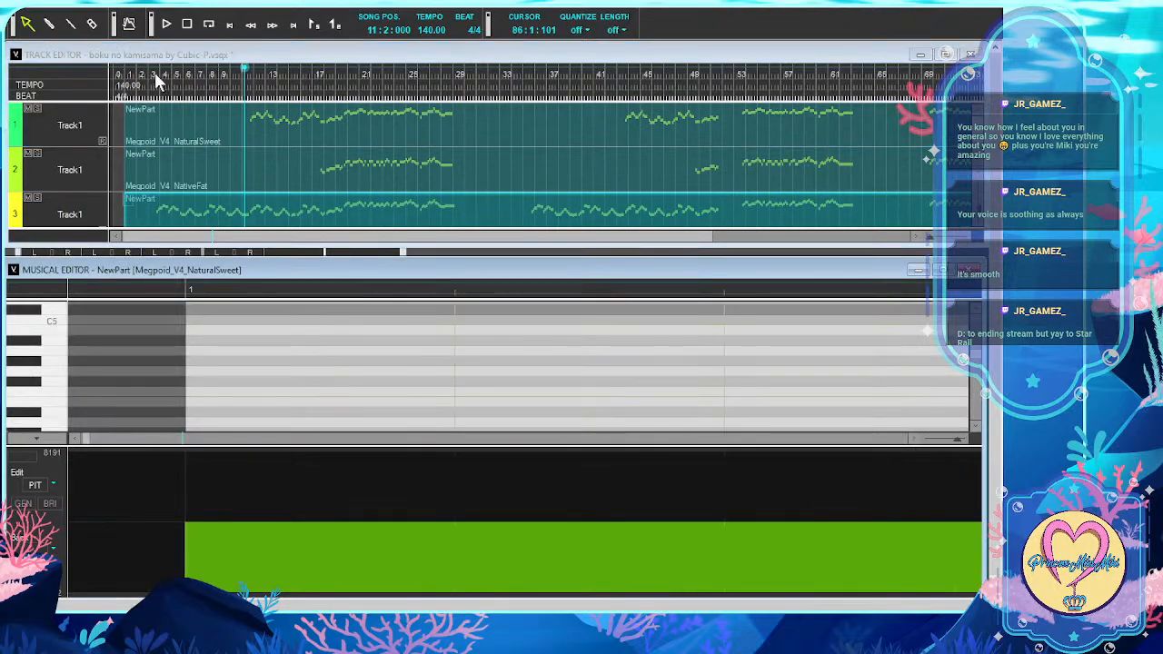
# Set the song position to bar 3 and show the third track's opening notes in the maximized musical editor
pyautogui.click(156, 80)
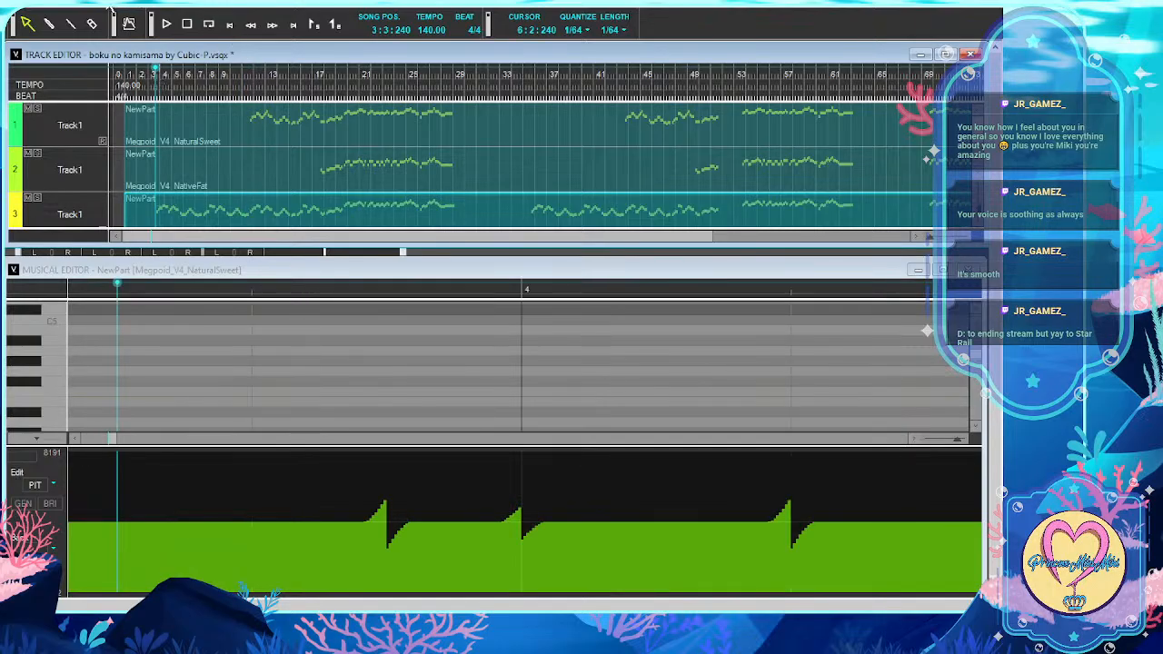
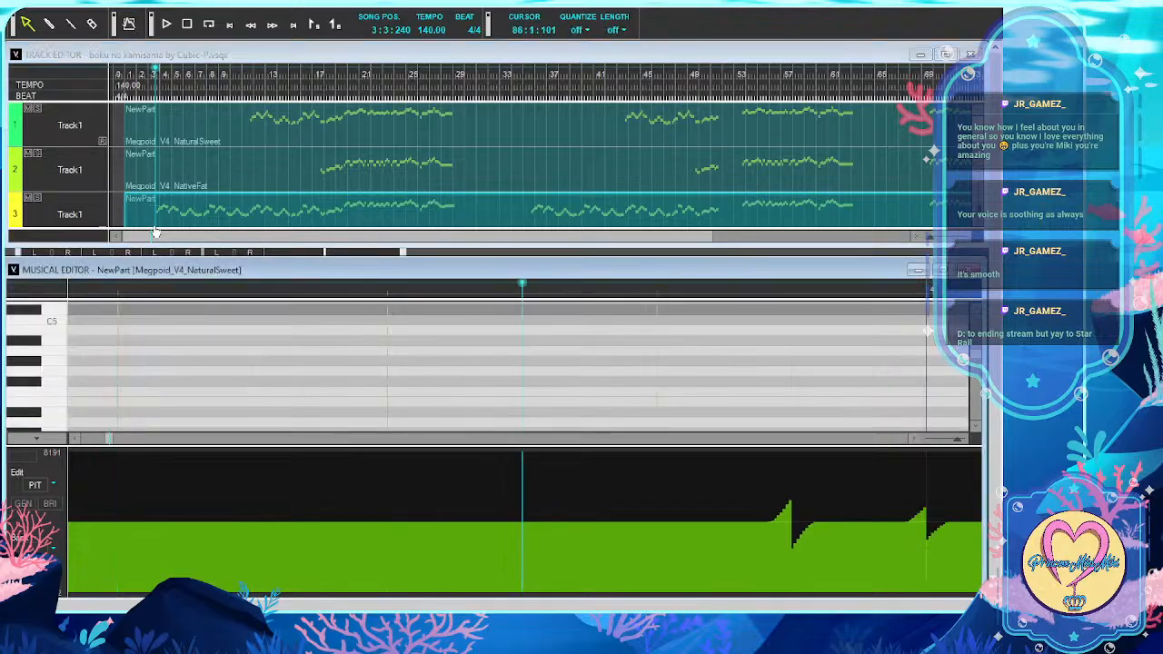
pyautogui.click(154, 226)
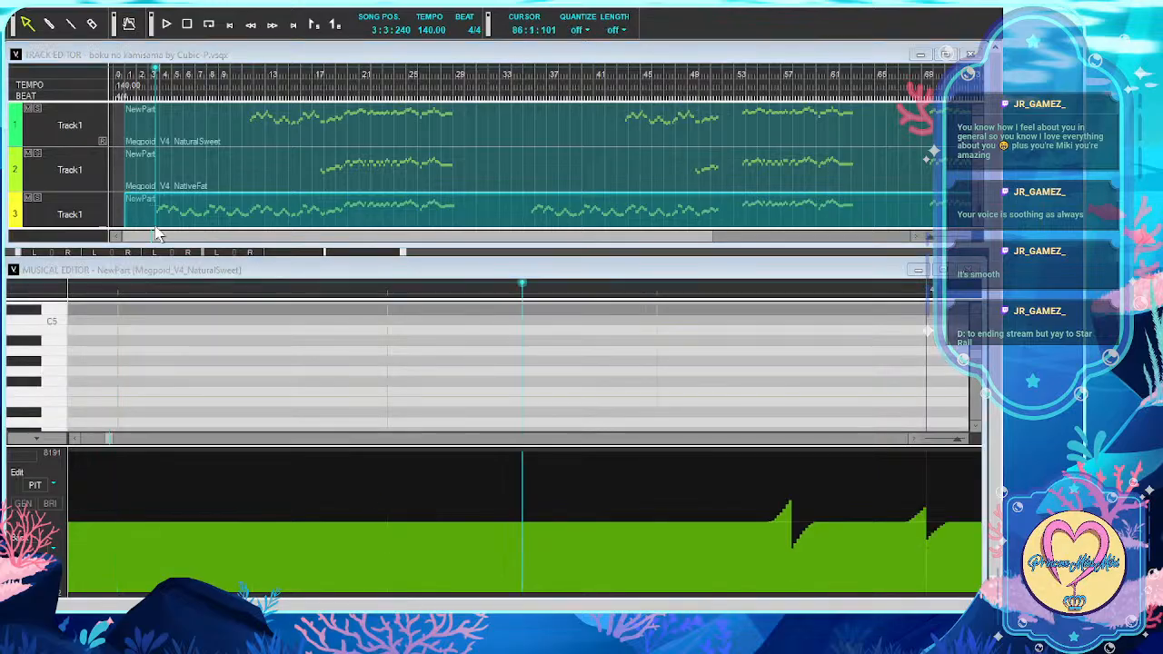
pyautogui.click(599, 352)
pyautogui.doubleClick(156, 205)
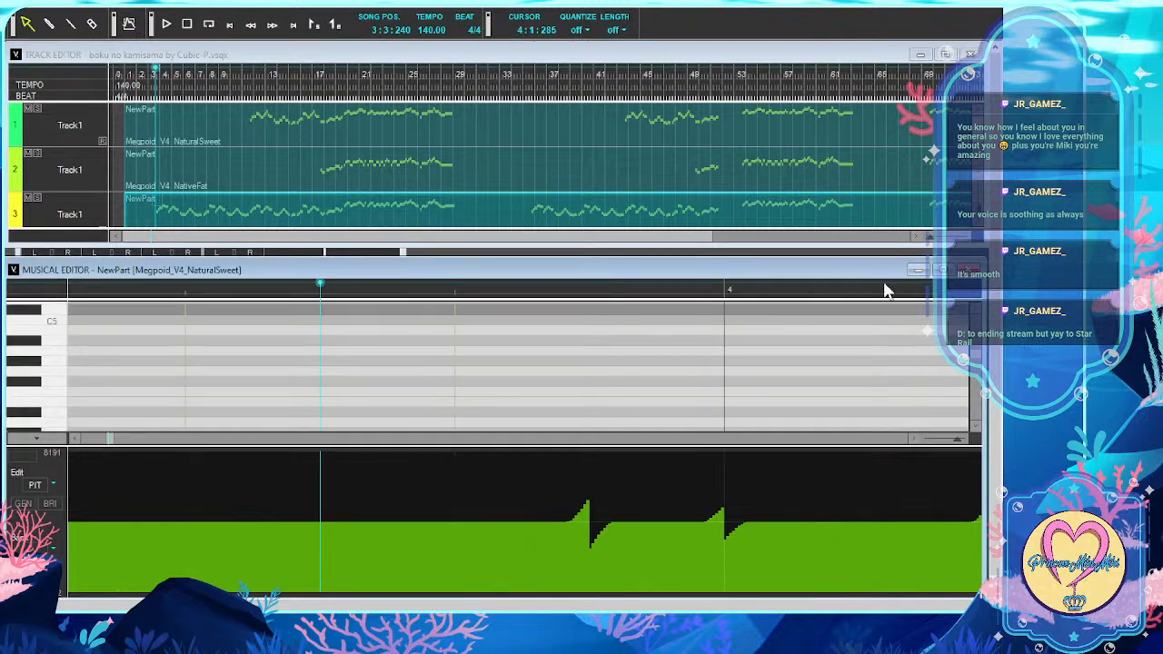
pyautogui.click(943, 270)
pyautogui.hscroll(3, 636, 291)
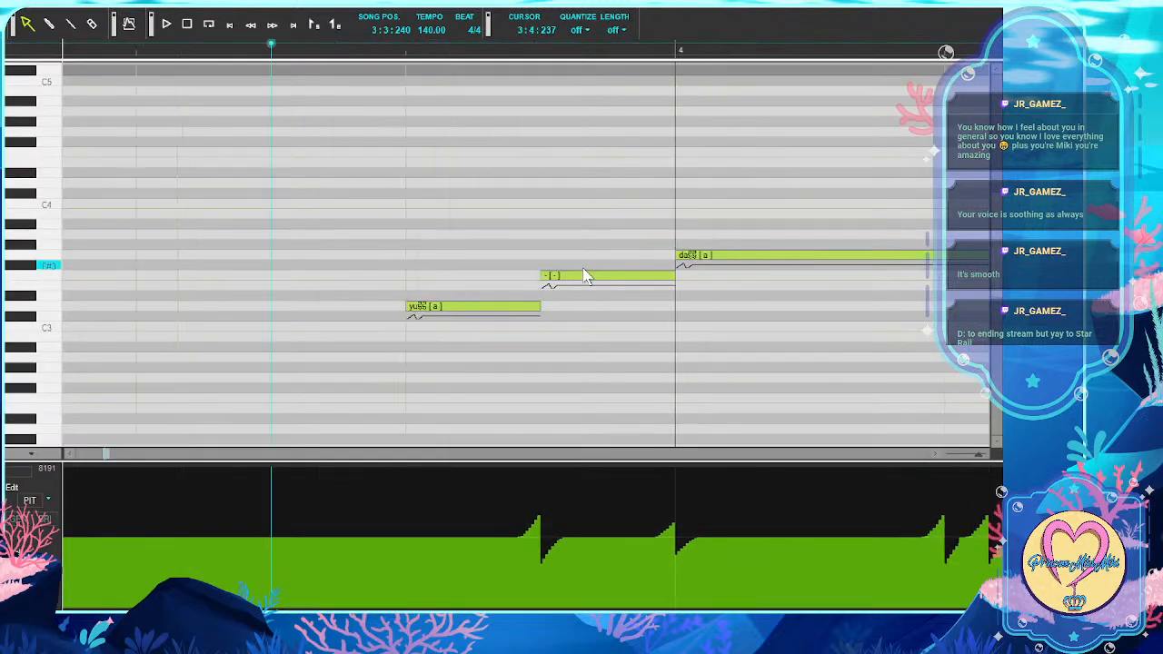
pyautogui.hscroll(2, 583, 275)
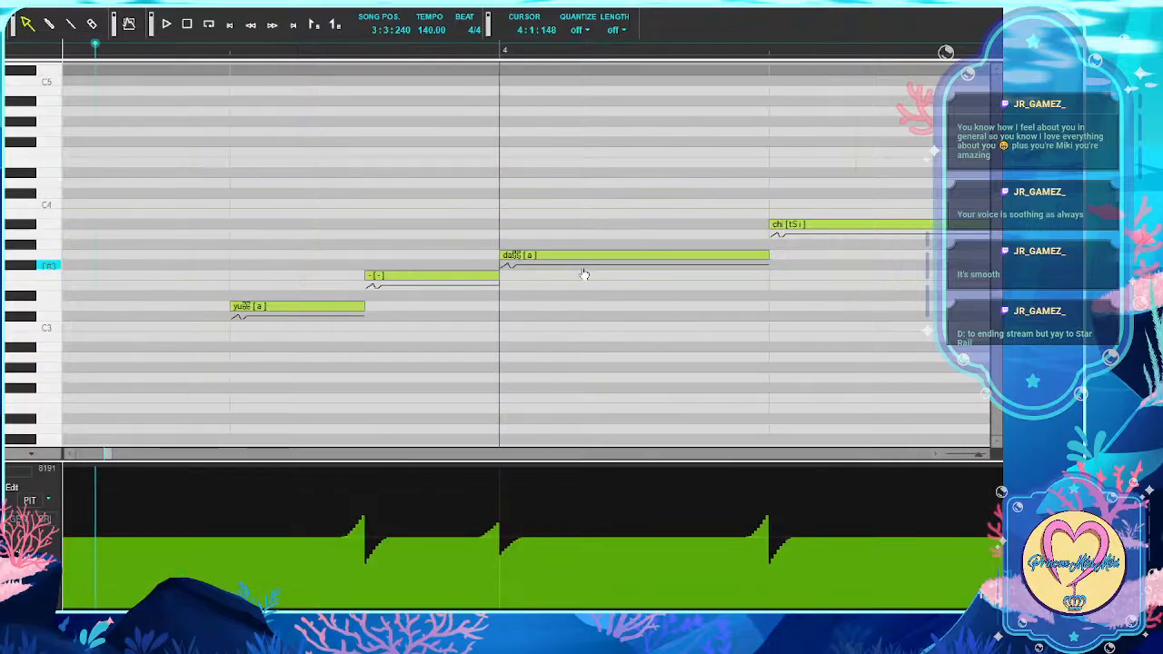
# Correct the third track's opening lyric to yu and the first and third lyrics of bar 4 to da and to
pyautogui.doubleClick(315, 310)
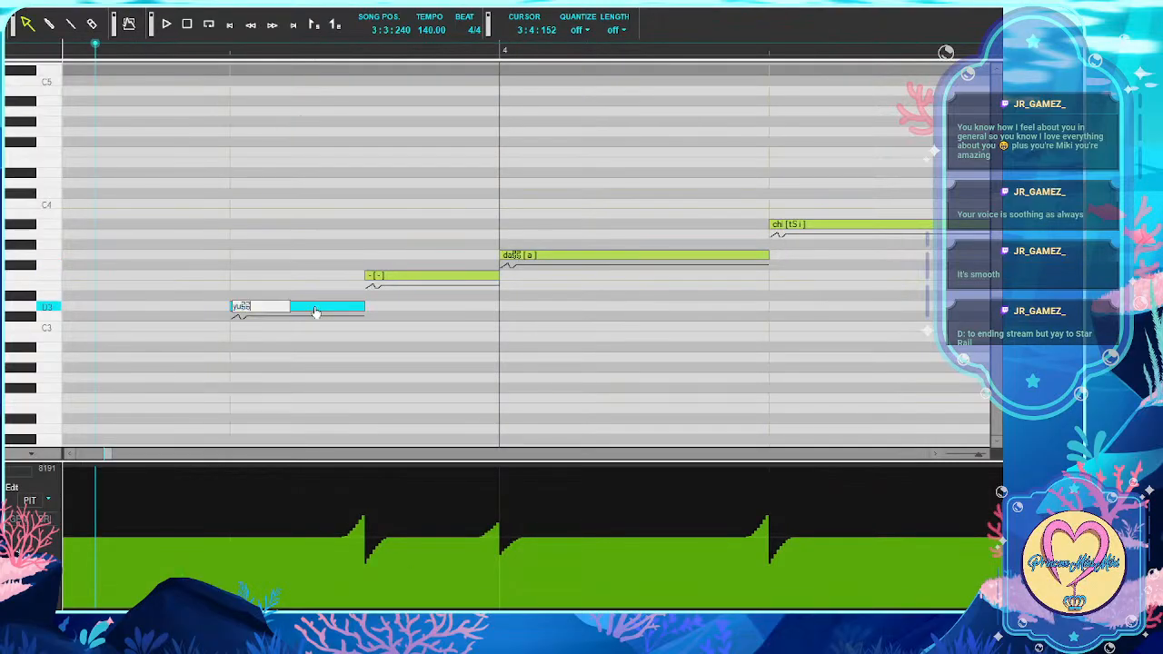
pyautogui.press('Tab')
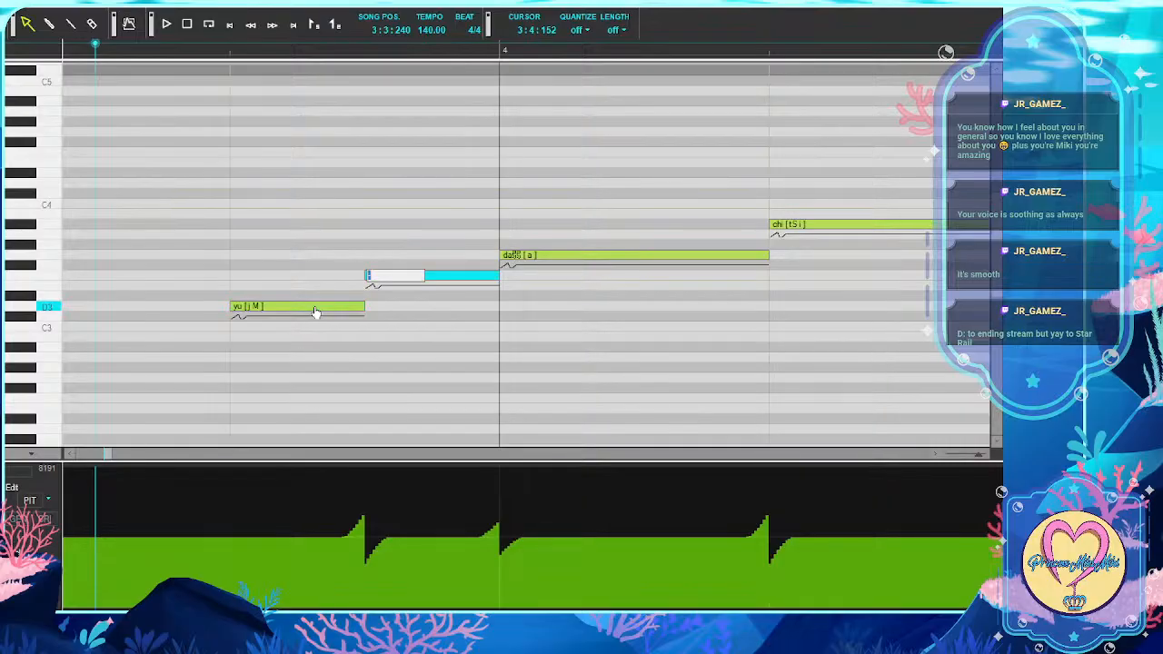
pyautogui.press('Tab')
pyautogui.press('Return')
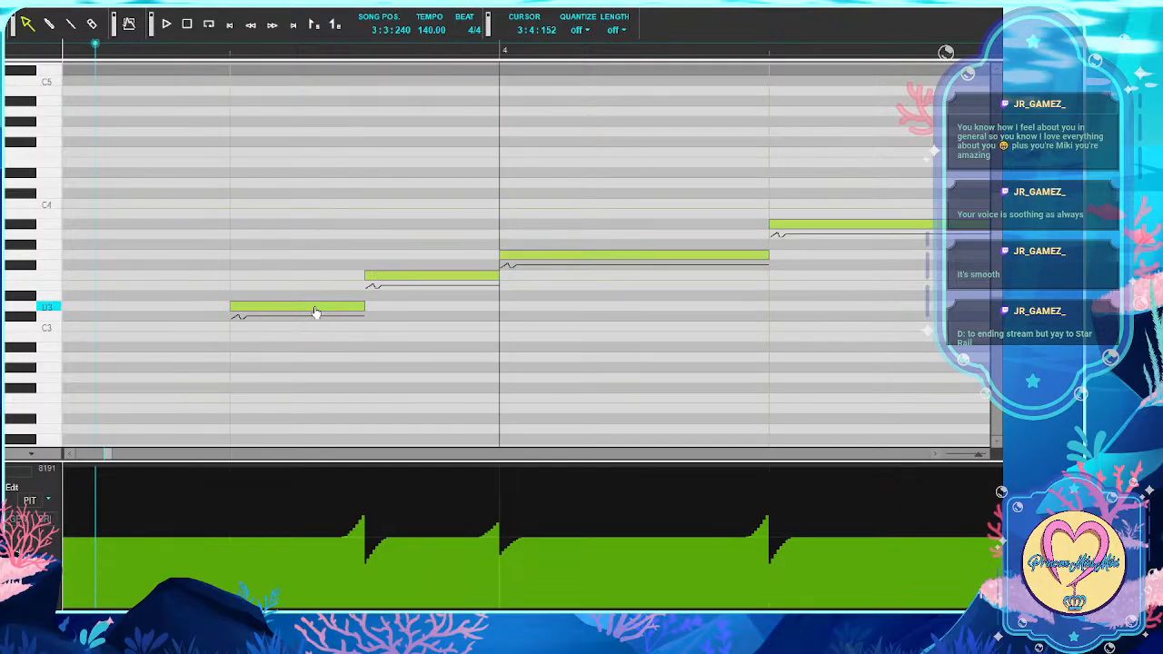
pyautogui.press('Tab')
pyautogui.write('to')
pyautogui.press('Tab')
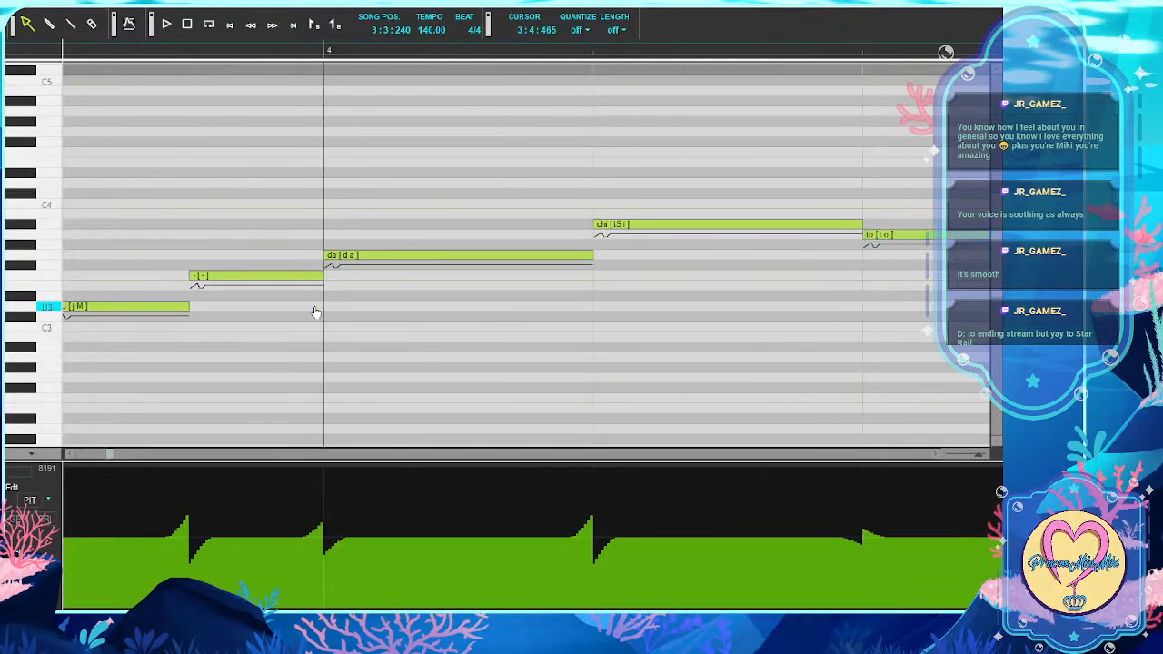
# Correct the last two lyrics of bar 4 to ka and ra, and the first lyric of bar 5 to su
pyautogui.write('ka')
pyautogui.press('Tab')
pyautogui.write('ra')
pyautogui.press('Tab')
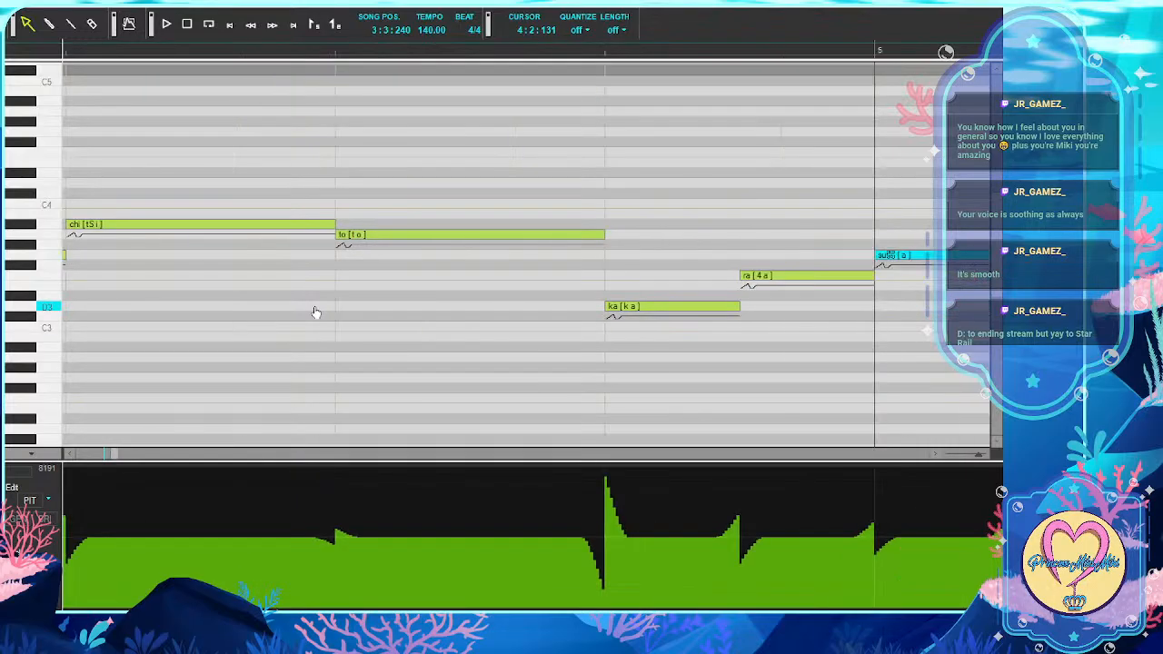
pyautogui.write('su')
pyautogui.press('Tab')
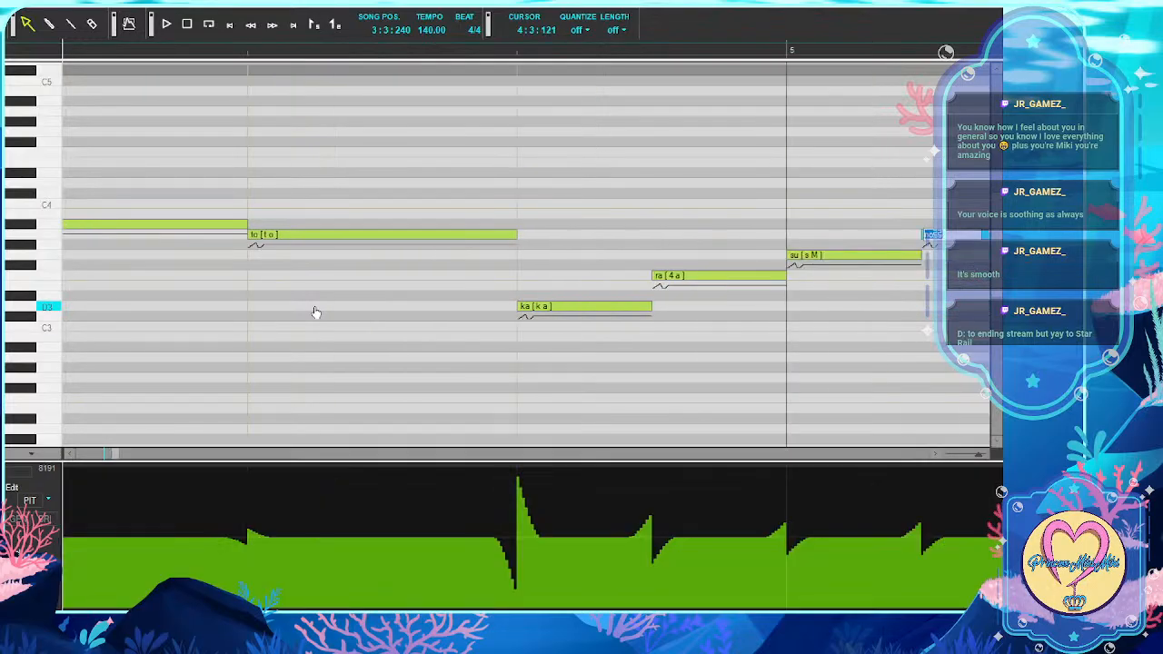
# Correct the four lyrics following su in bar 5 to no, mu, re and wo
pyautogui.write('no')
pyautogui.press('Tab')
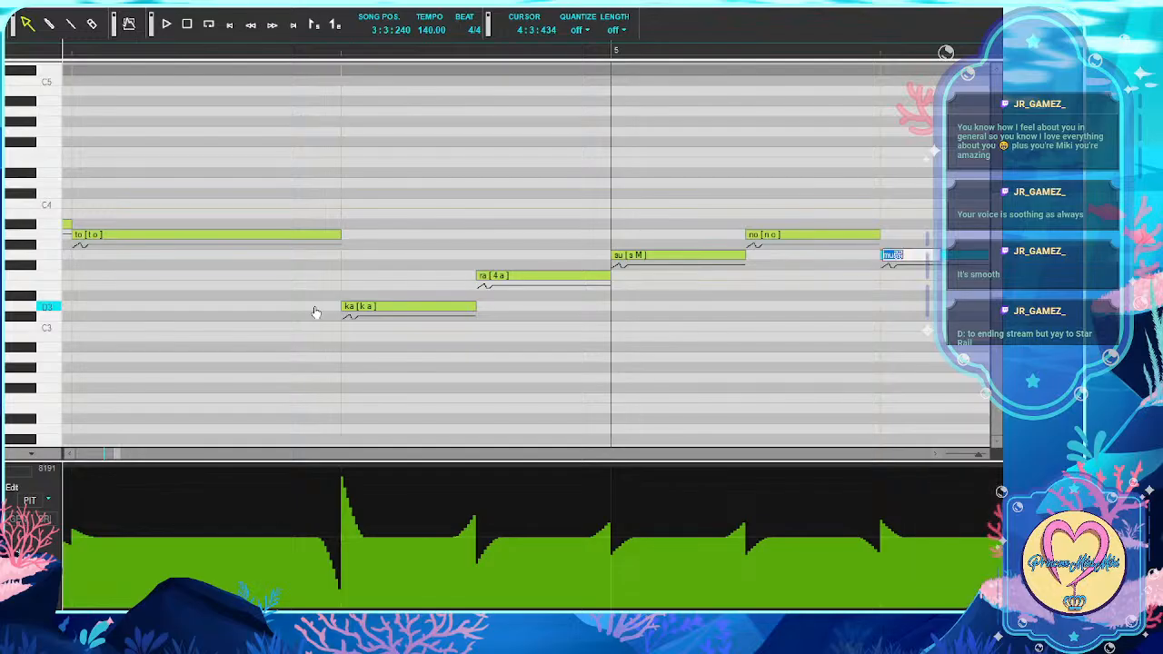
pyautogui.write('mu')
pyautogui.press('Tab')
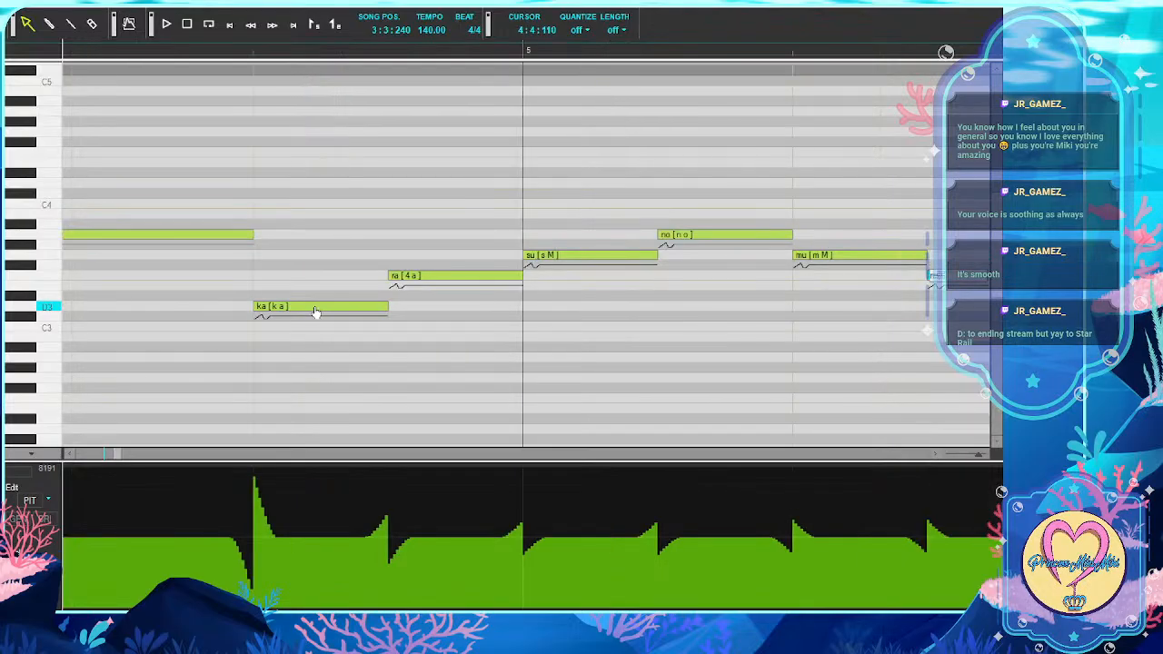
pyautogui.press('Tab')
pyautogui.write('wo')
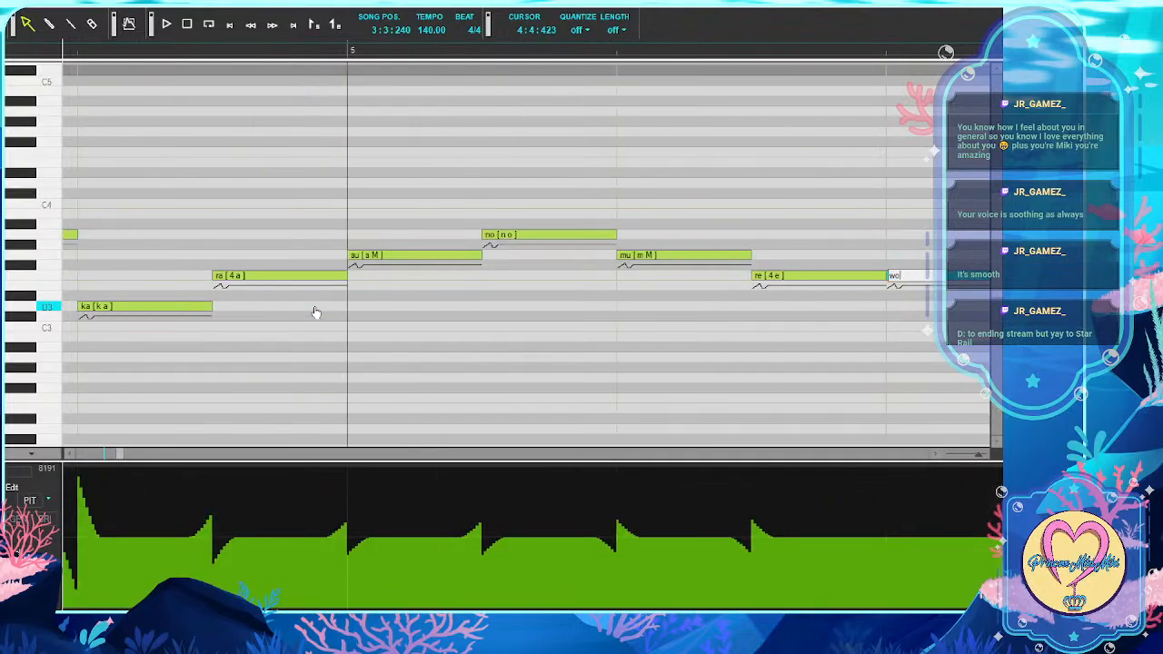
pyautogui.press('Tab')
# Correct the last two lyrics of bar 5 to ka and ge, and the first lyric of bar 6 to ga
pyautogui.write('ka')
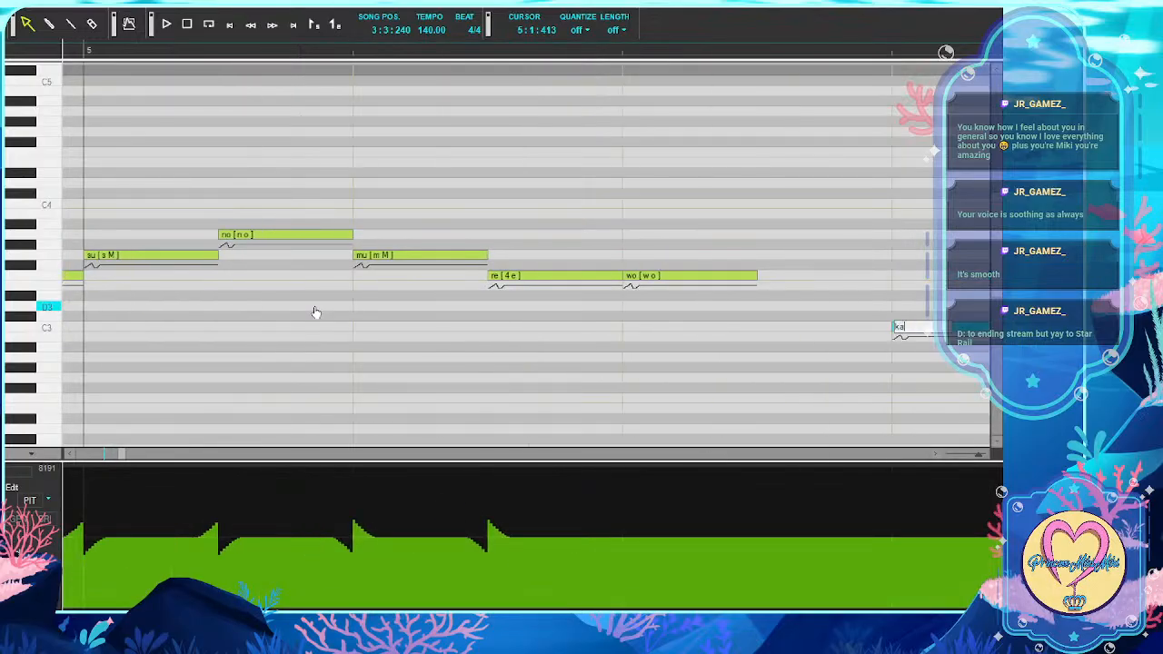
pyautogui.press('Tab')
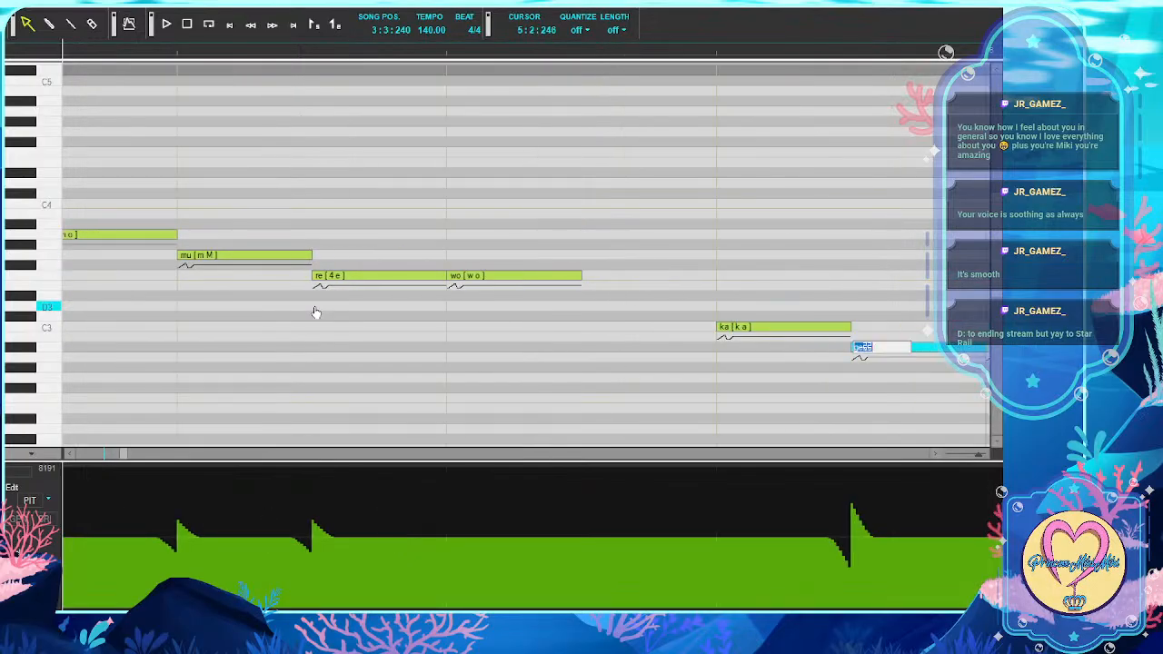
pyautogui.write('ge')
pyautogui.press('Tab')
pyautogui.write('ga')
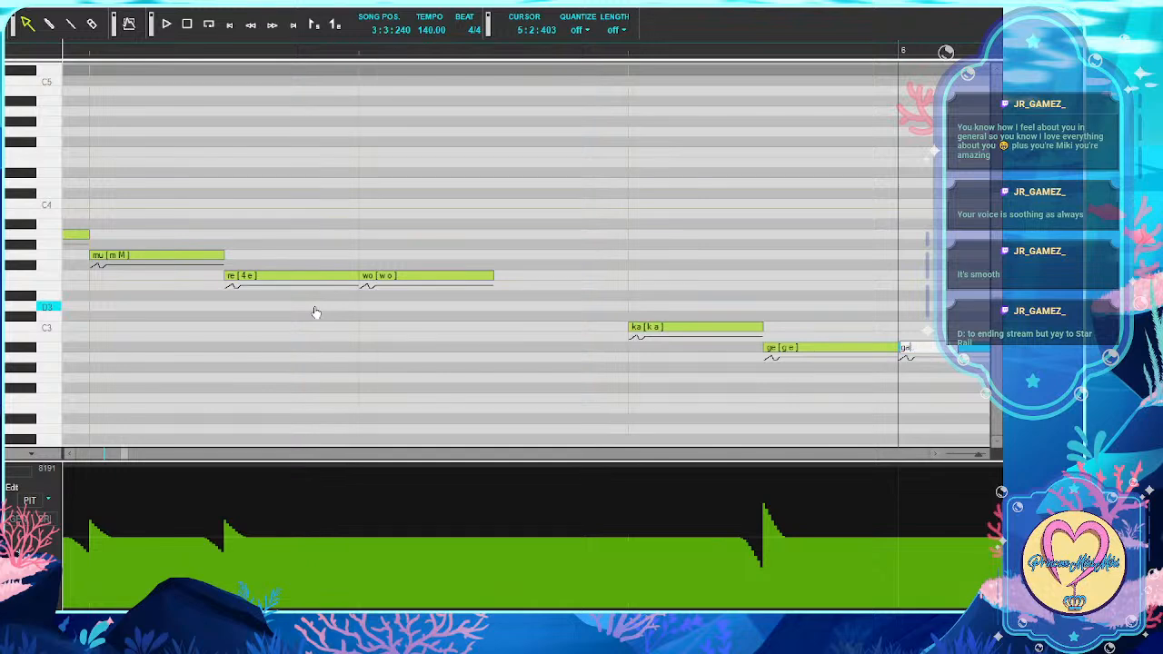
pyautogui.press('Tab')
# Correct the second to fifth lyrics of bar 6 to no, mi, ko and n
pyautogui.write('mo')
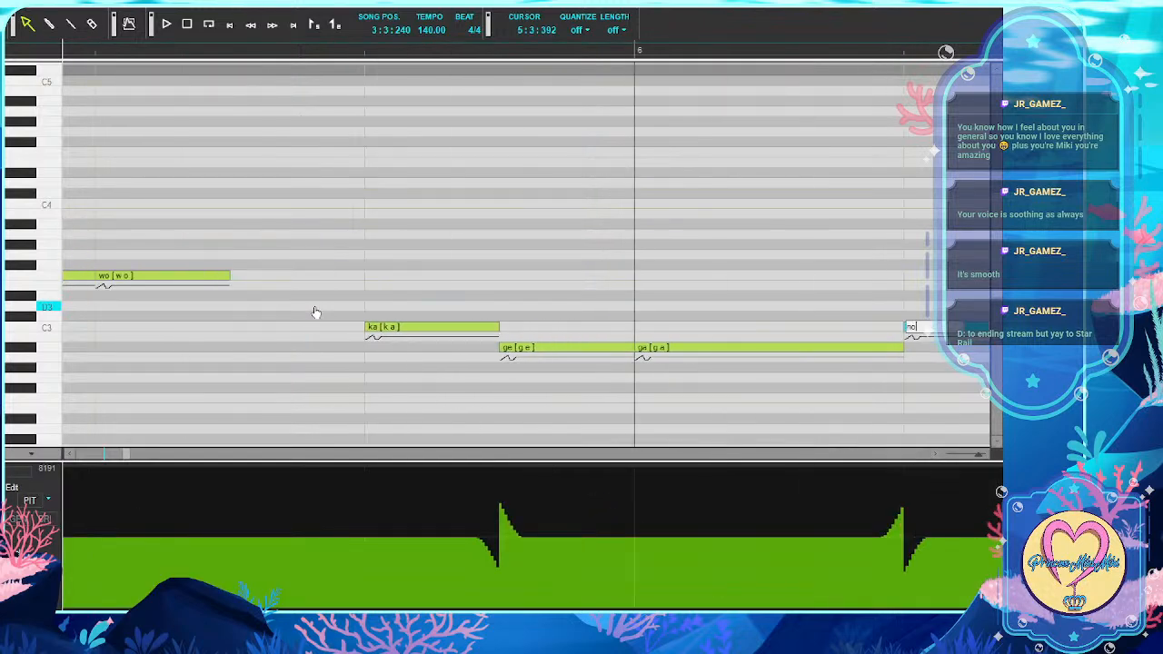
pyautogui.press('Tab')
pyautogui.write('mi')
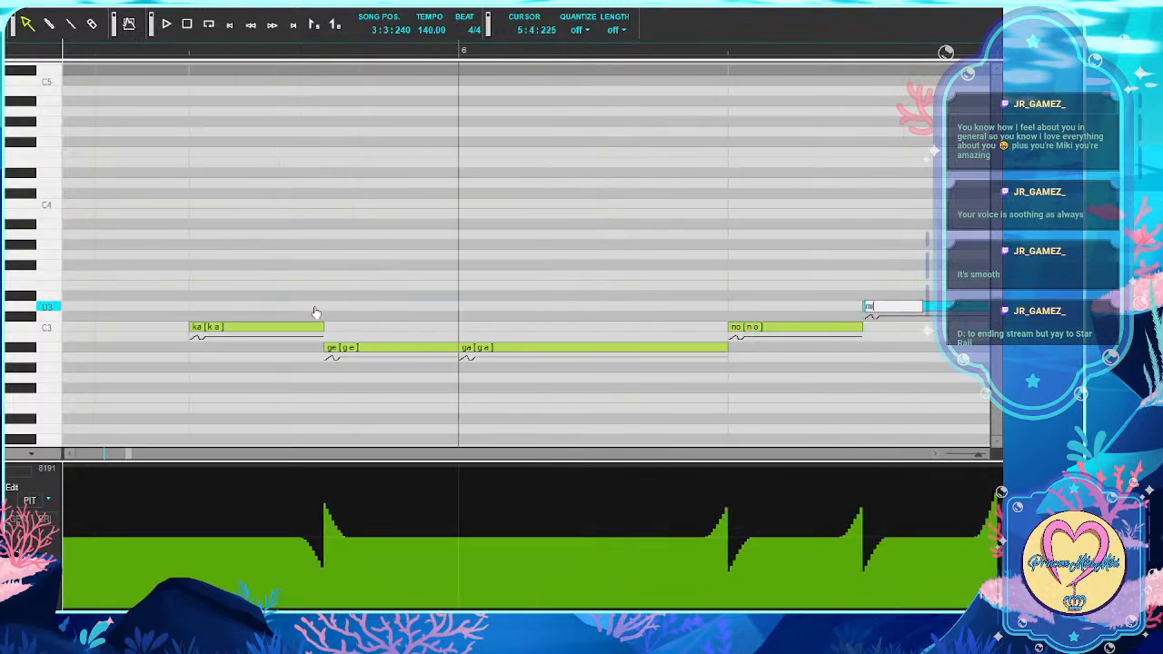
pyautogui.press('Tab')
pyautogui.press('Tab')
pyautogui.press('Tab')
pyautogui.press('Tab')
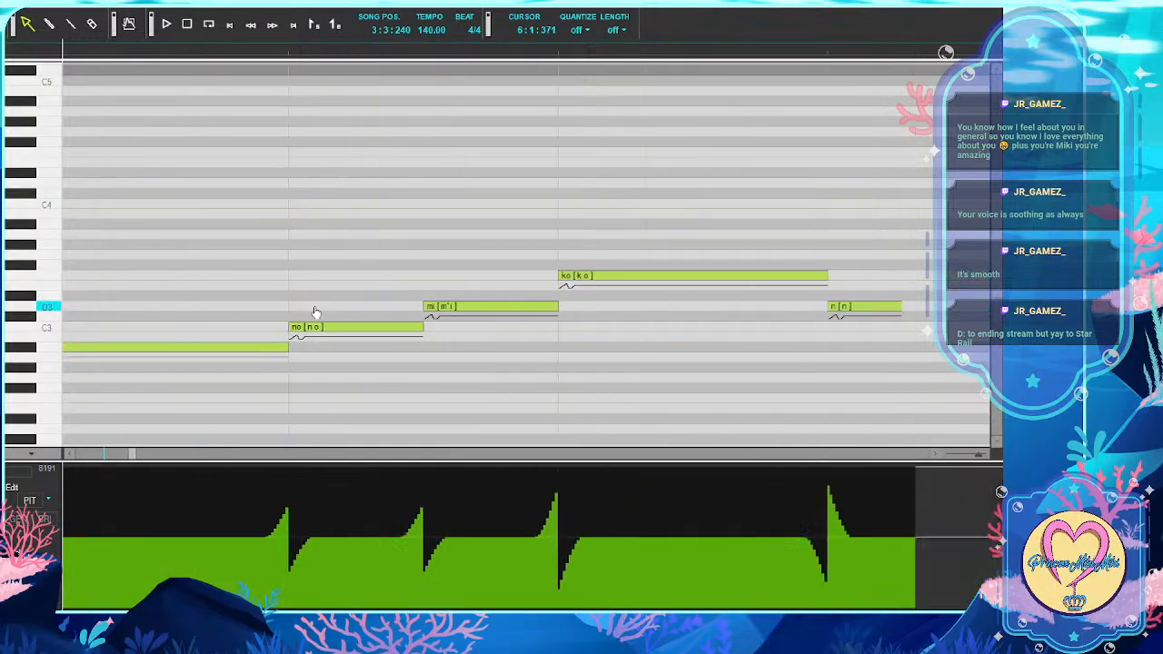
# Correct the last lyric of bar 6 to de and the first four lyrics of bar 7 to i, ma, shi and ta
pyautogui.write('re')
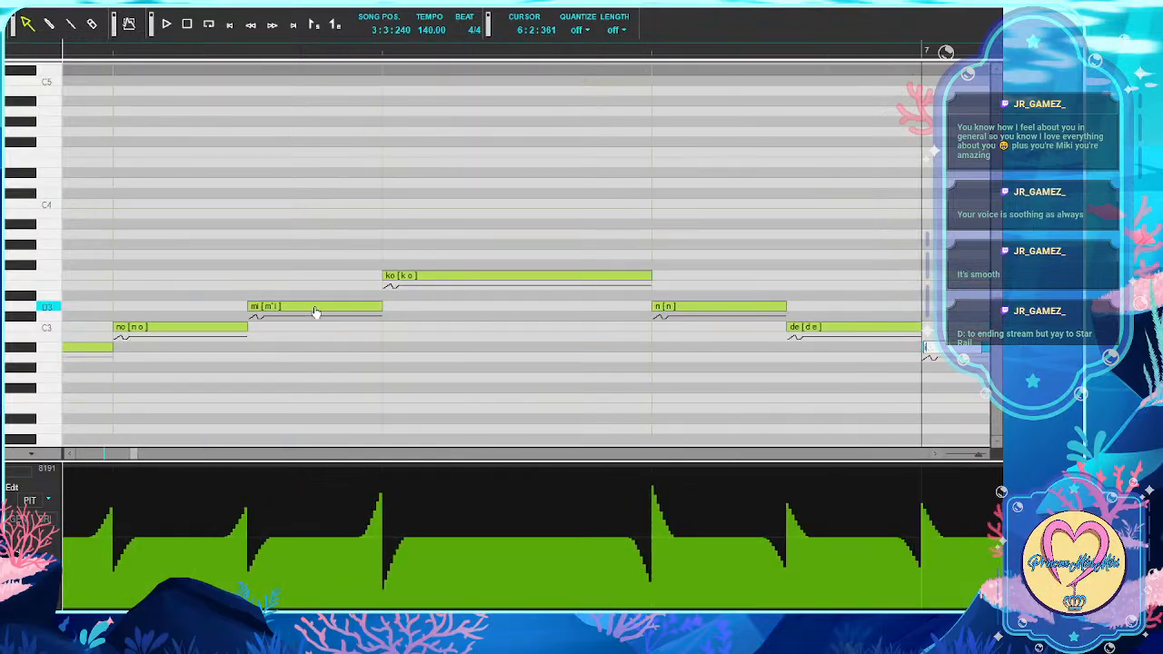
pyautogui.press('Tab')
pyautogui.write('ma')
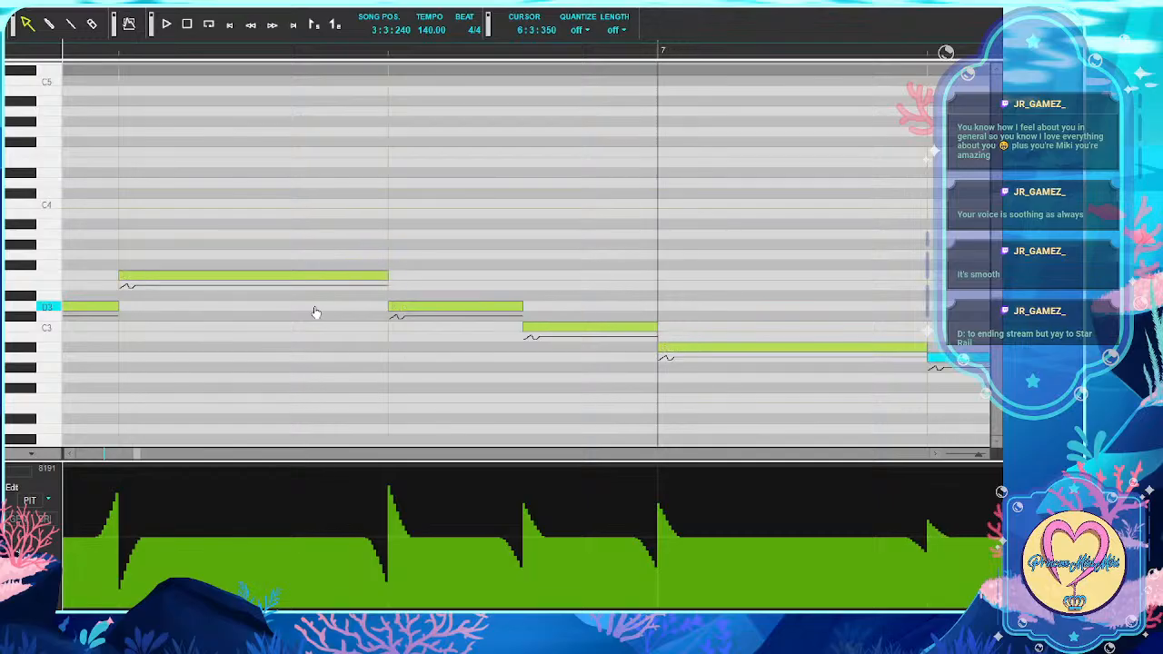
pyautogui.press('Tab')
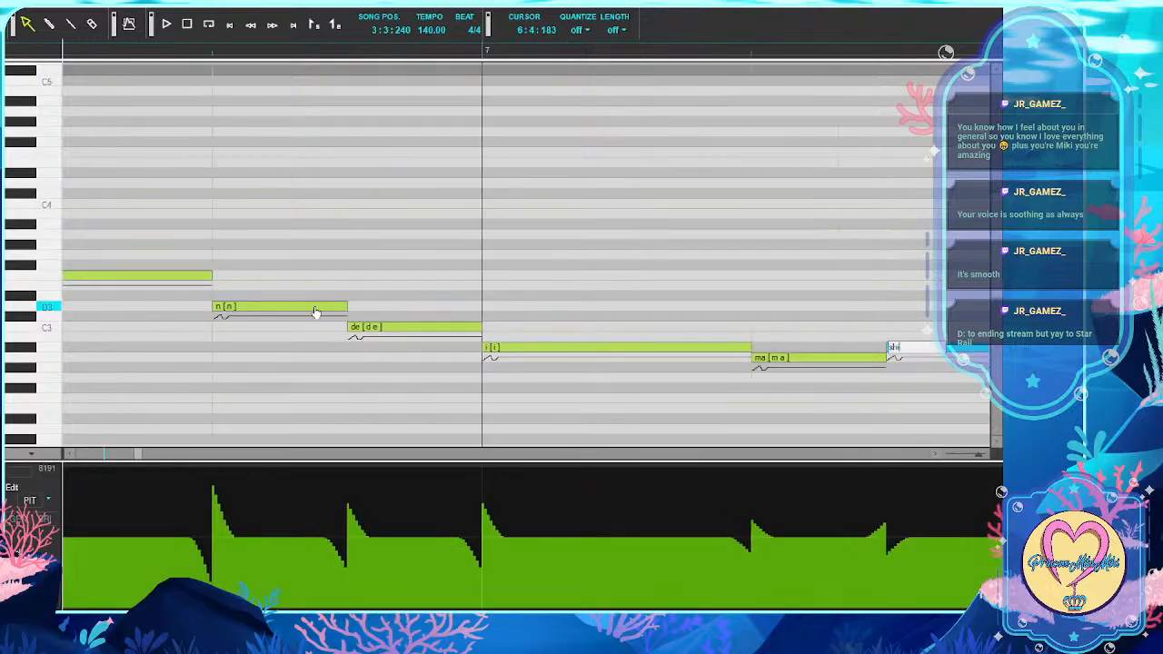
pyautogui.press('Tab')
pyautogui.write('ta')
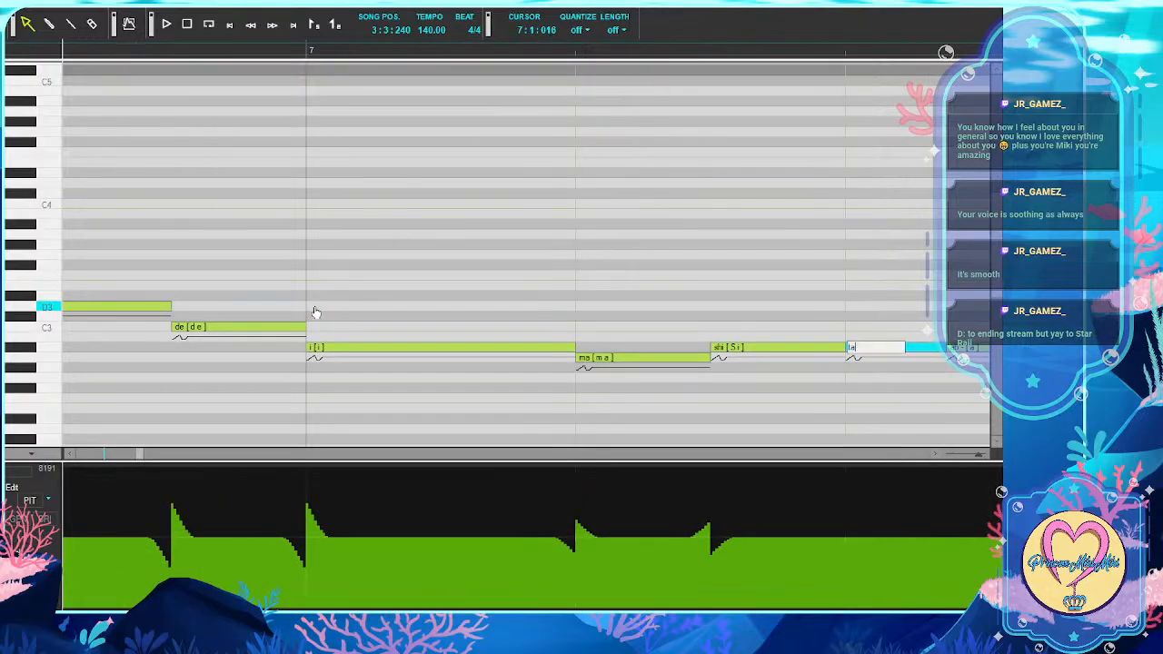
pyautogui.press('Tab')
# Reduce the lyric after ta in bar 7 to a plain hyphen and correct the bar's last two lyrics to ka and mi
pyautogui.press('BackSpace')
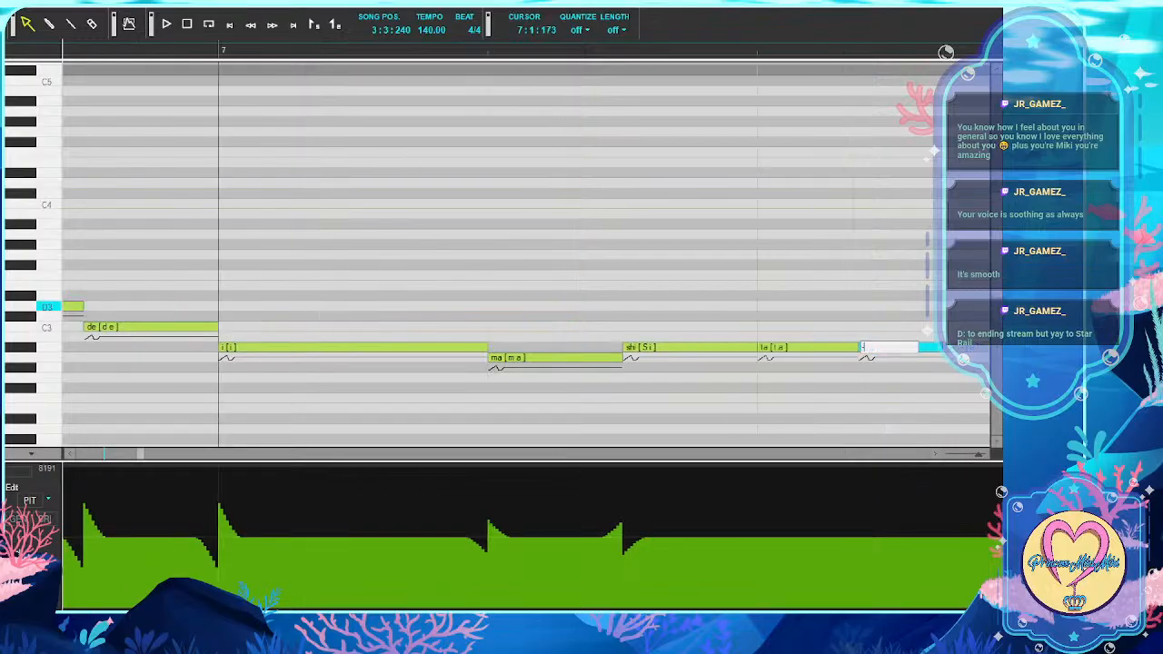
pyautogui.press('Tab')
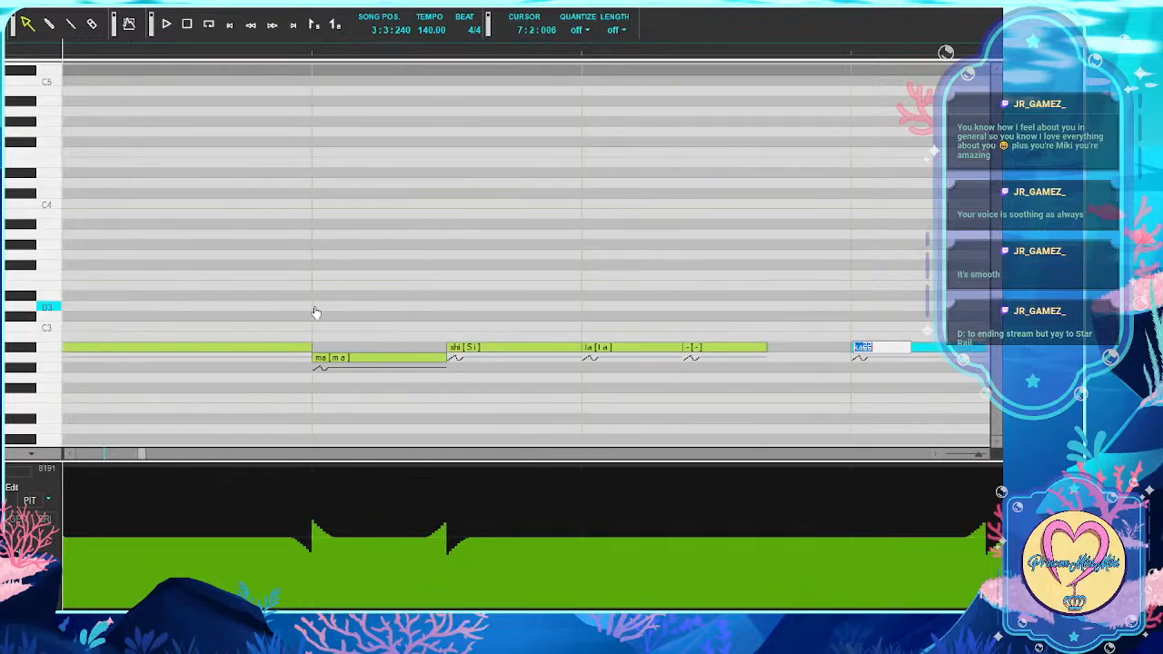
pyautogui.write('ka')
pyautogui.press('Tab')
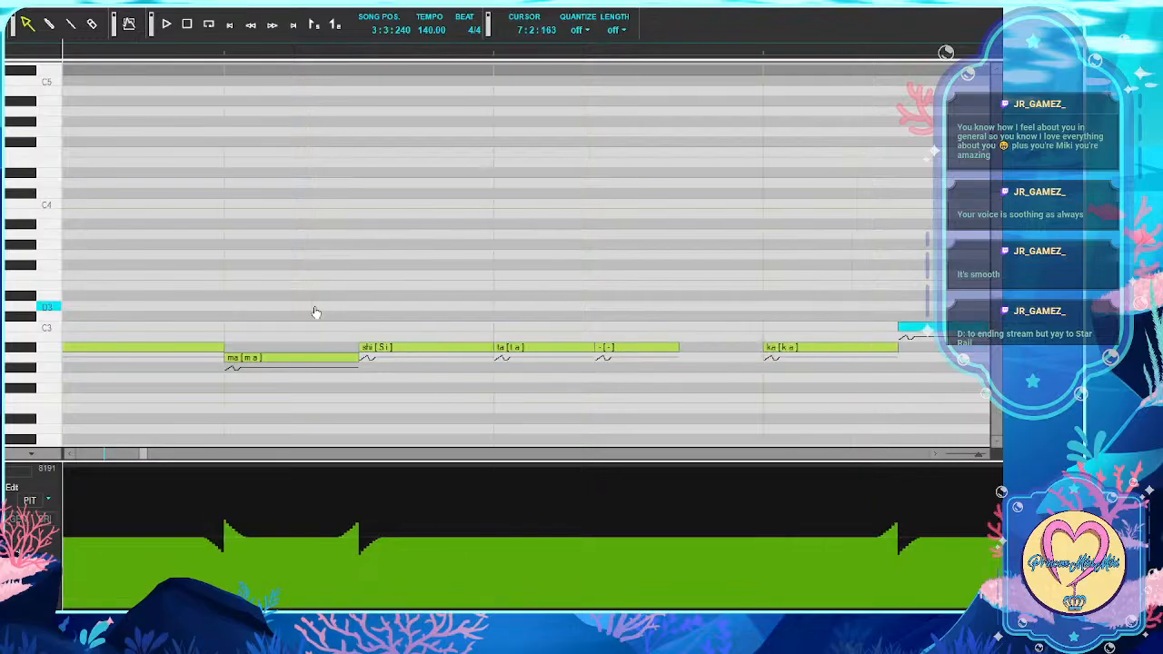
pyautogui.write('mi')
pyautogui.press('Tab')
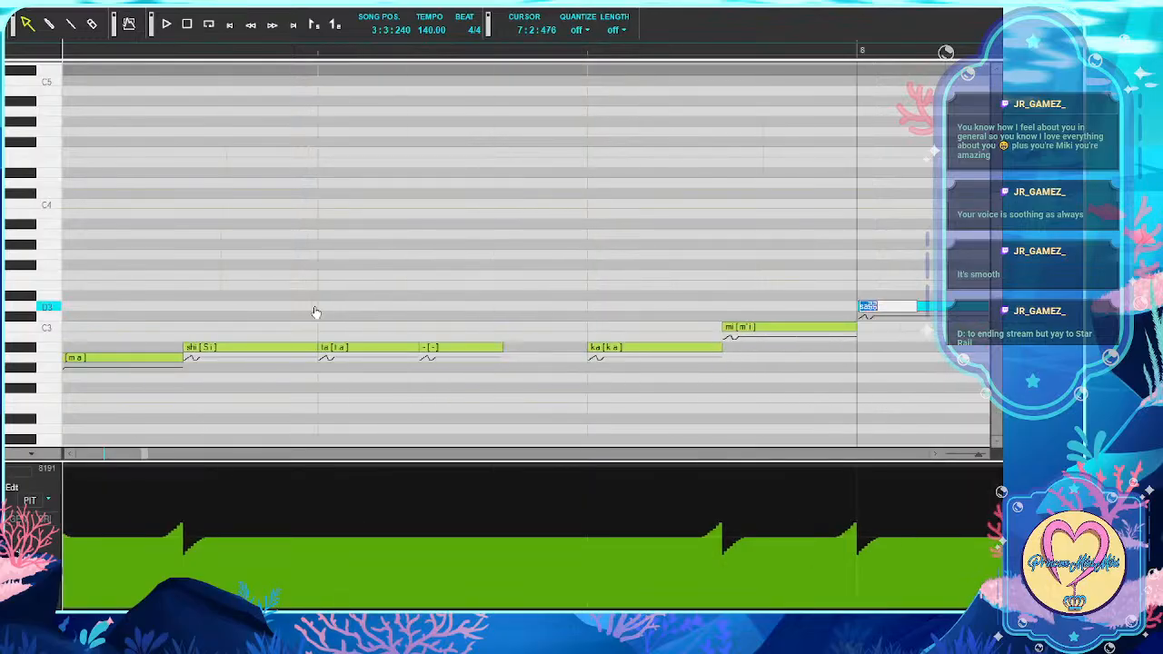
# Correct the lyrics of bar 8 to sa, ma, wa, o and bo
pyautogui.write('sa')
pyautogui.press('Tab')
pyautogui.press('Tab')
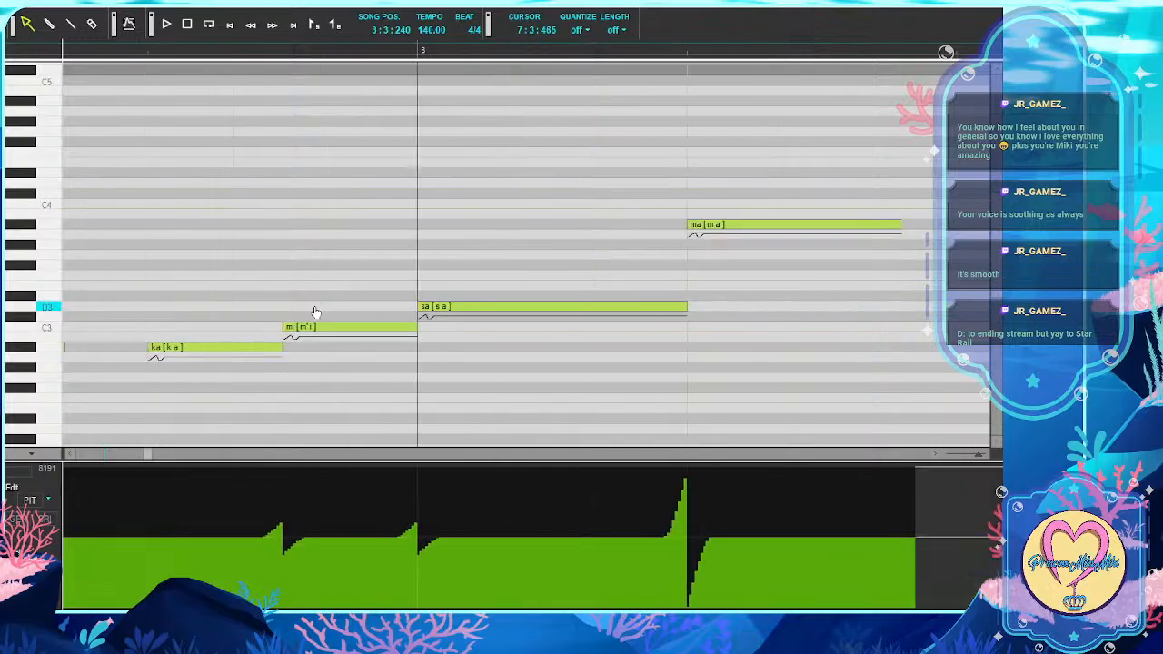
pyautogui.press('Tab')
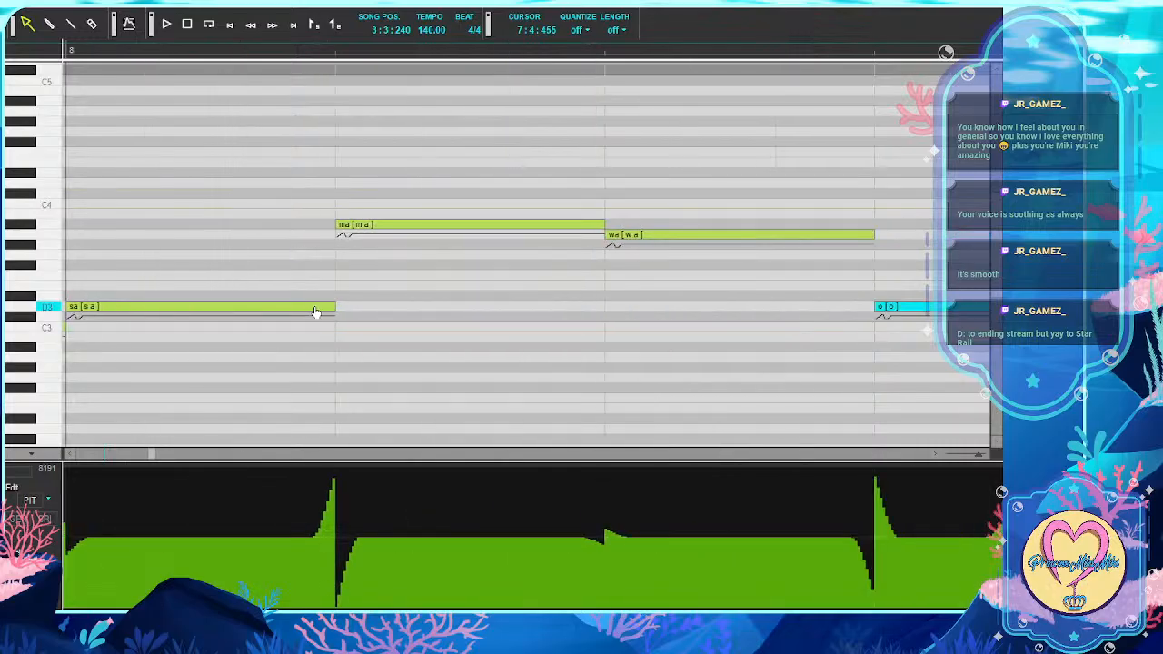
pyautogui.press('Tab')
pyautogui.press('Tab')
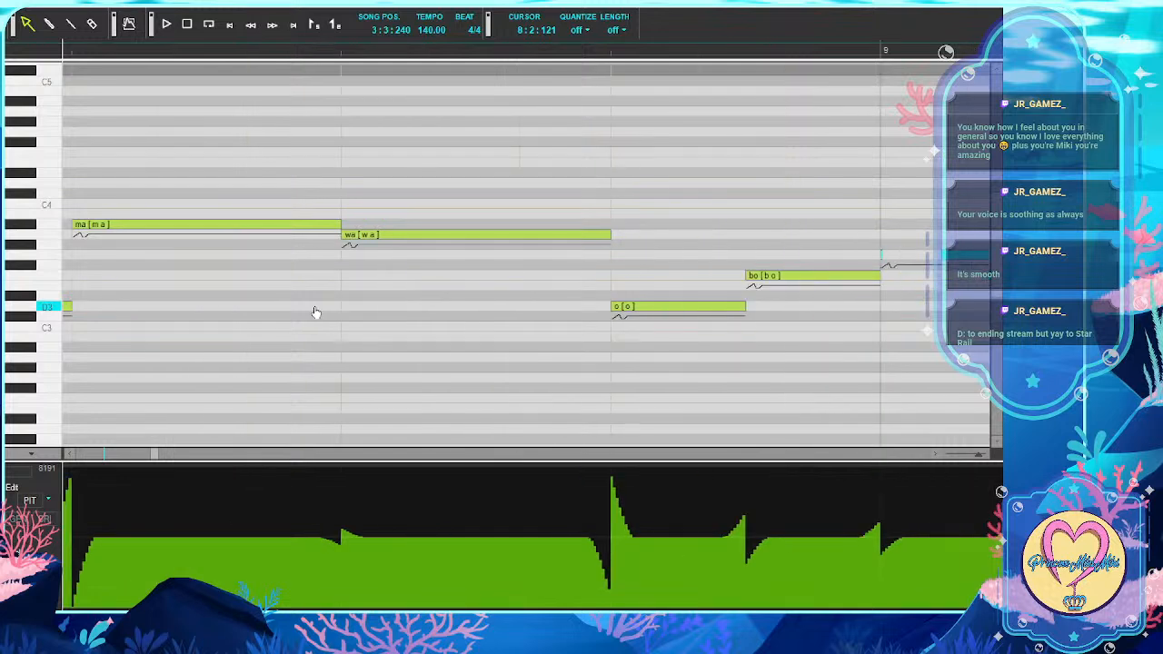
# Correct the first five lyrics of bar 9 to e, te, ma, su and ka
pyautogui.press('Tab')
pyautogui.press('Tab')
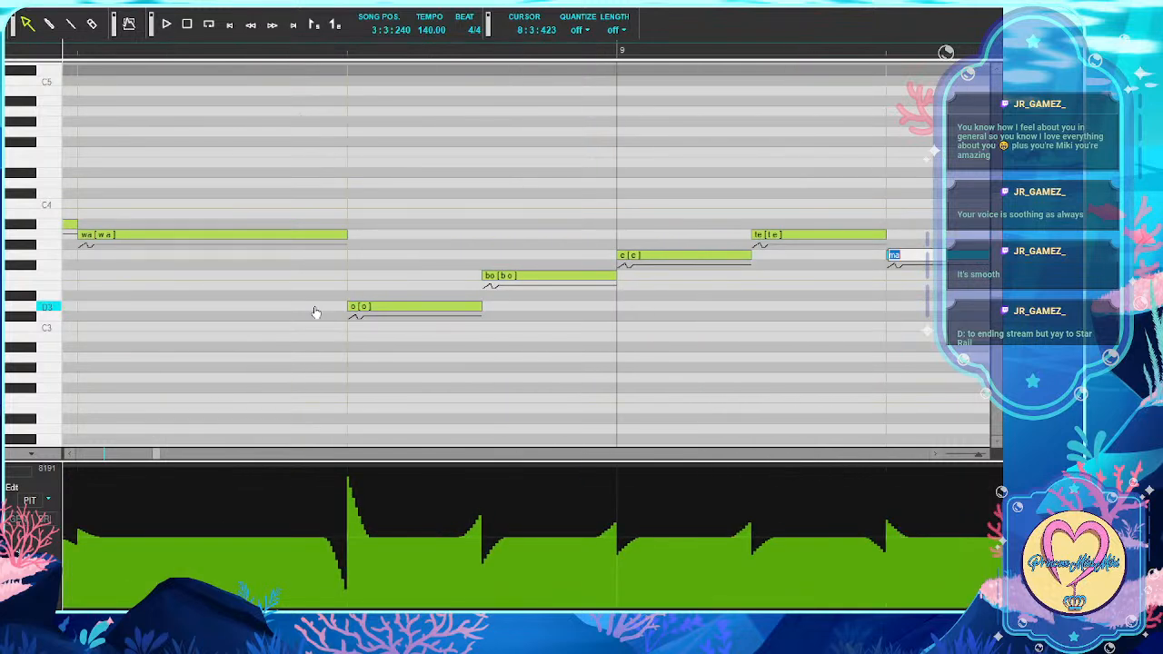
pyautogui.press('Tab')
pyautogui.write('su')
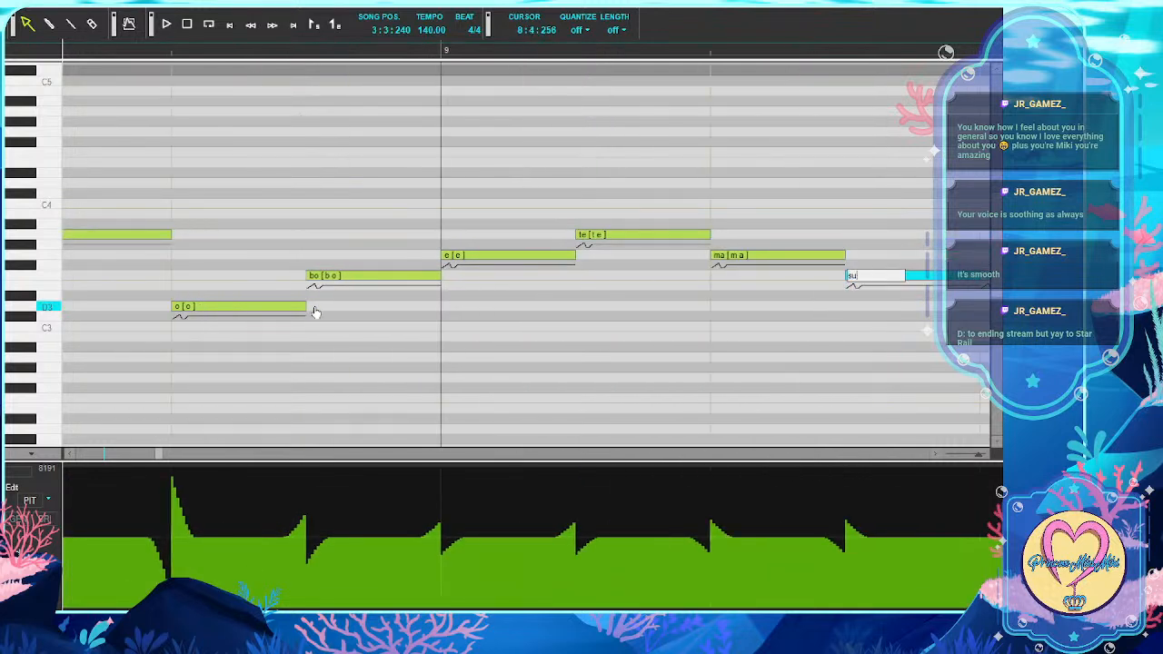
pyautogui.press('Tab')
pyautogui.write('ka')
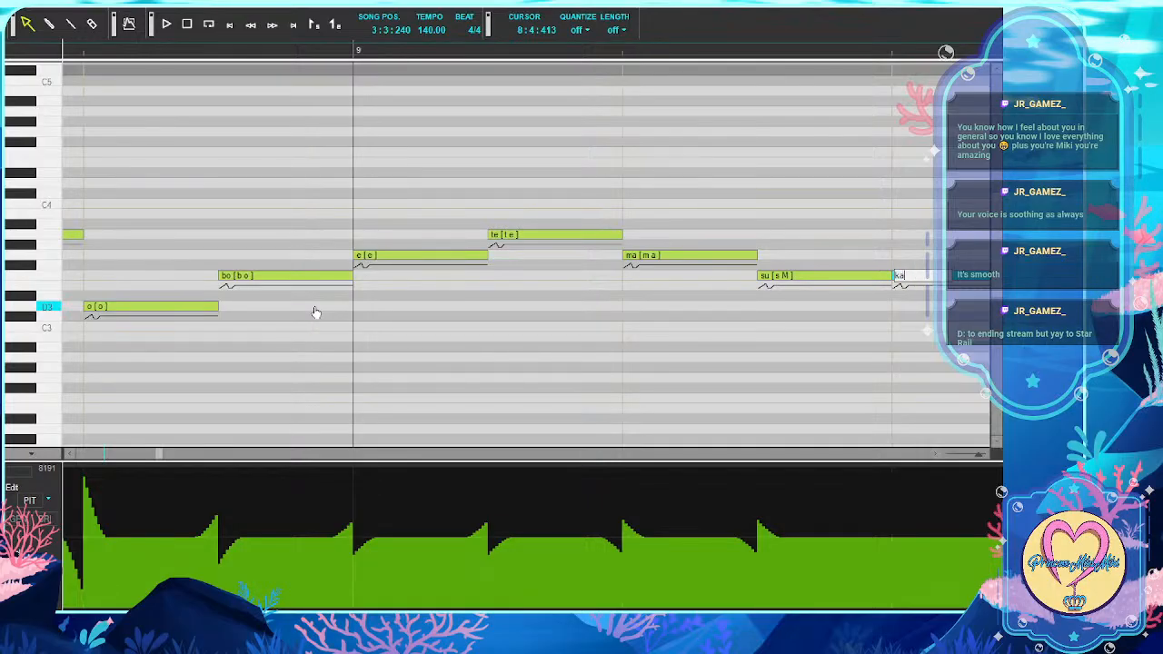
pyautogui.press('Tab')
# Correct the last two lyrics of bar 9 to bo and ku, and the first lyric of bar 10 to no
pyautogui.write('bo')
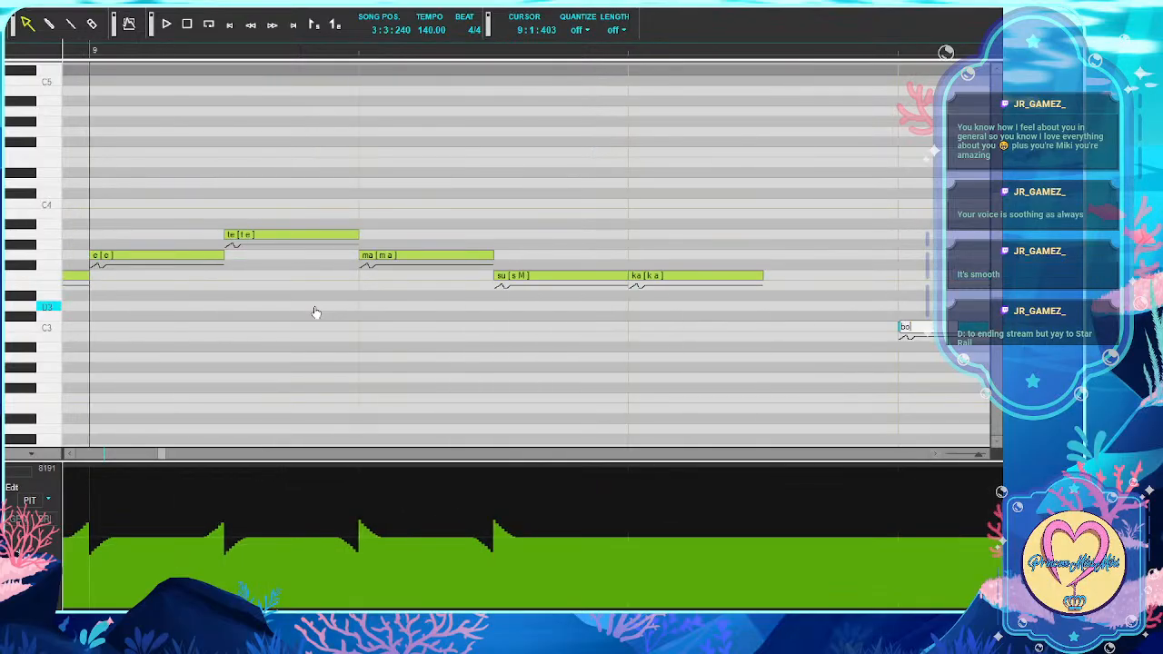
pyautogui.press('Tab')
pyautogui.write('ku')
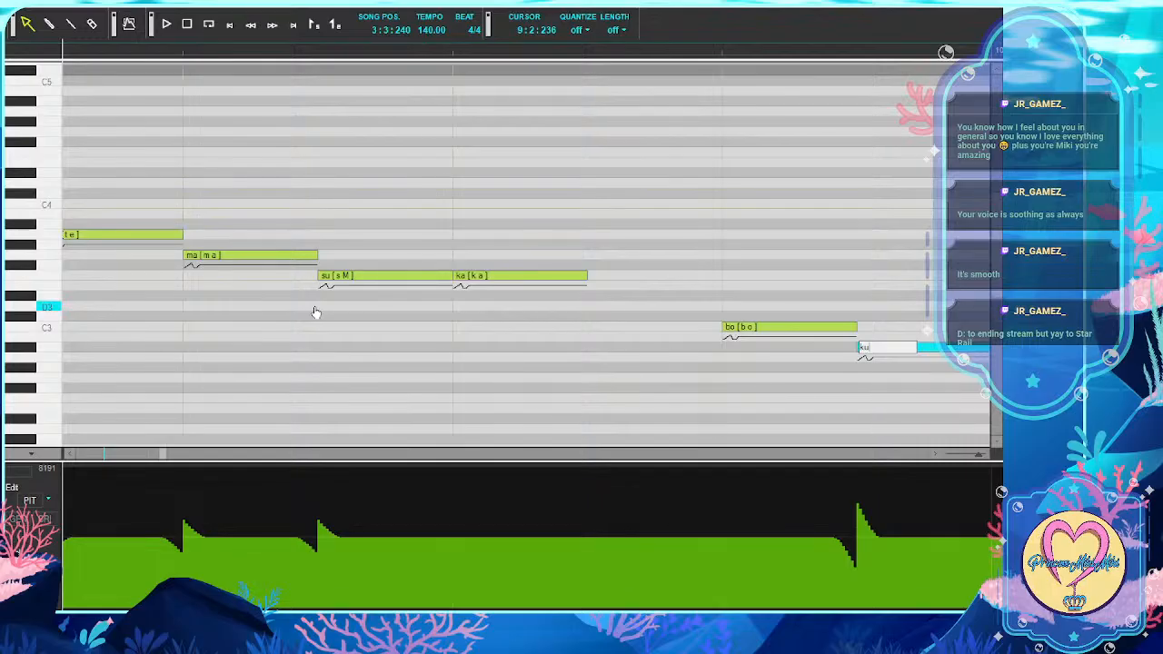
pyautogui.press('Tab')
pyautogui.write('no')
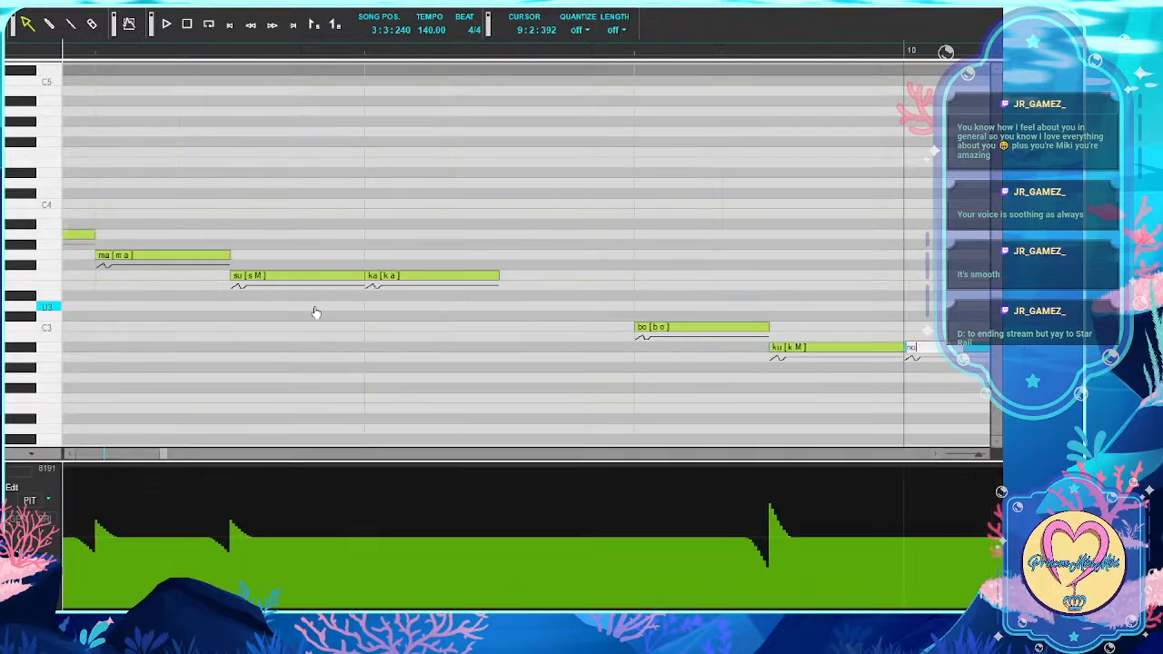
pyautogui.press('Tab')
# Correct the second, third and fourth lyrics of bar 10 to ko, e and ga
pyautogui.write('ko')
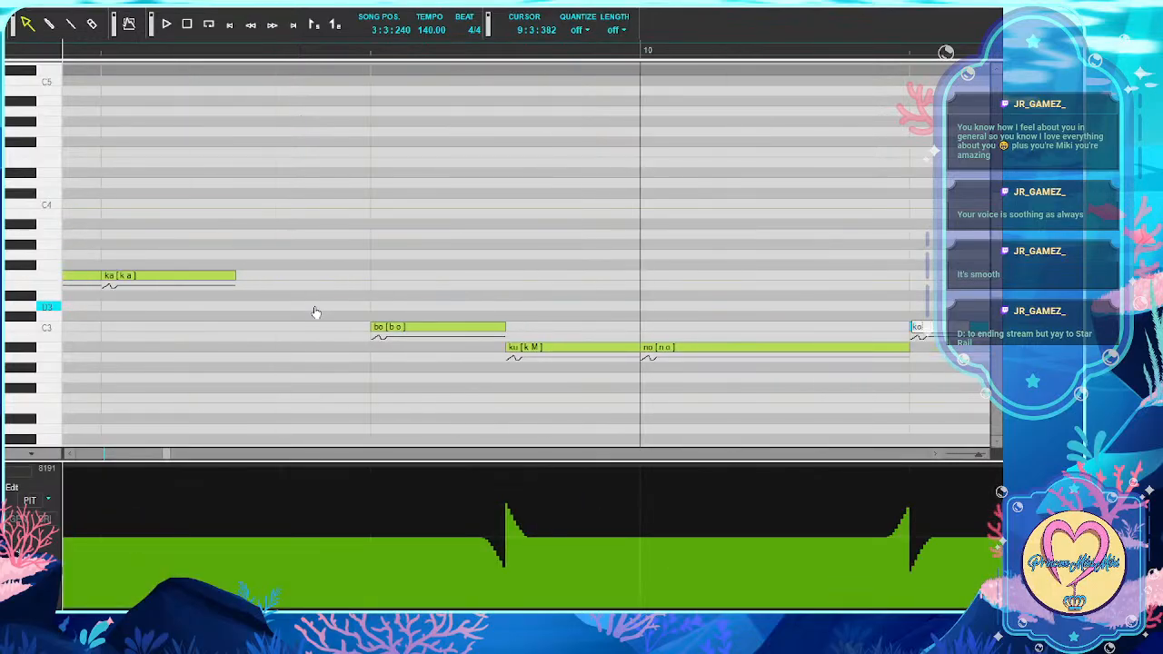
pyautogui.press('Tab')
pyautogui.write('e')
pyautogui.press('Tab')
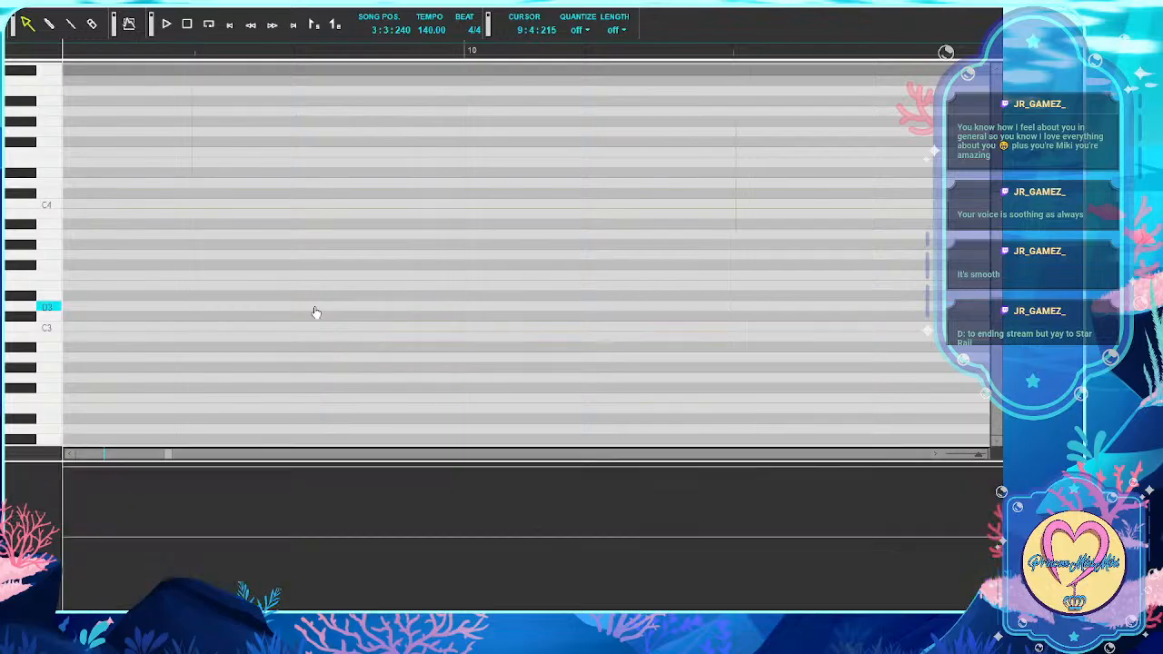
pyautogui.write('ga')
pyautogui.press('Tab')
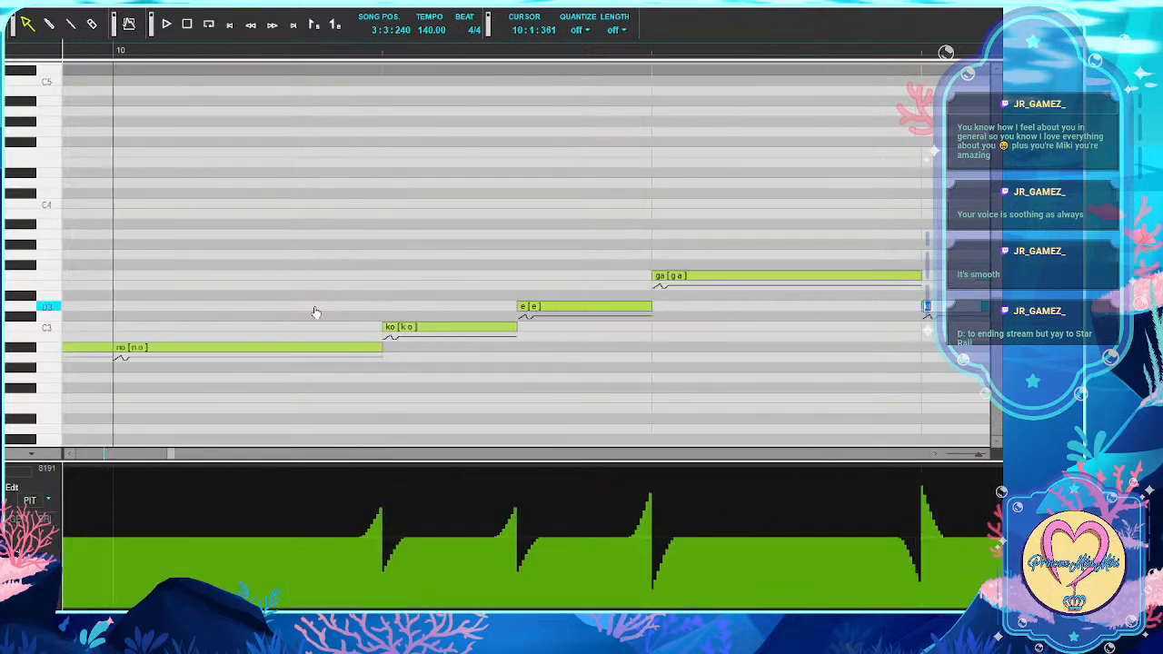
# Correct the last two lyrics of bar 10 to ki and ko, and the first two of bar 11 to e and ma
pyautogui.write('ki')
pyautogui.press('Tab')
pyautogui.press('Tab')
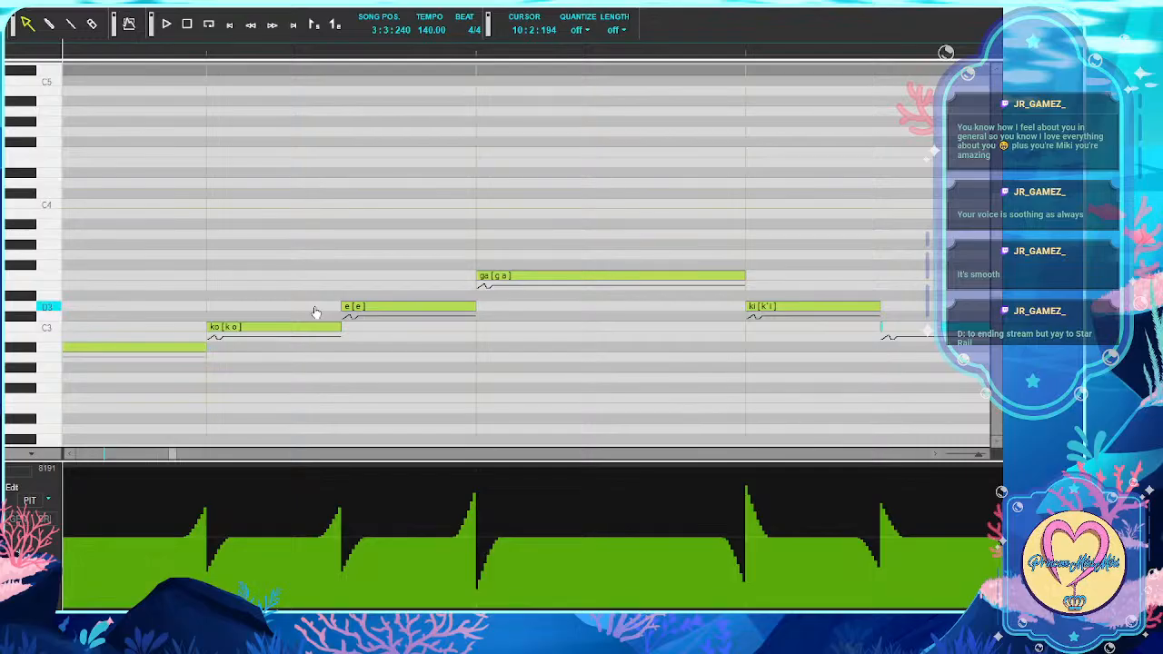
pyautogui.press('Tab')
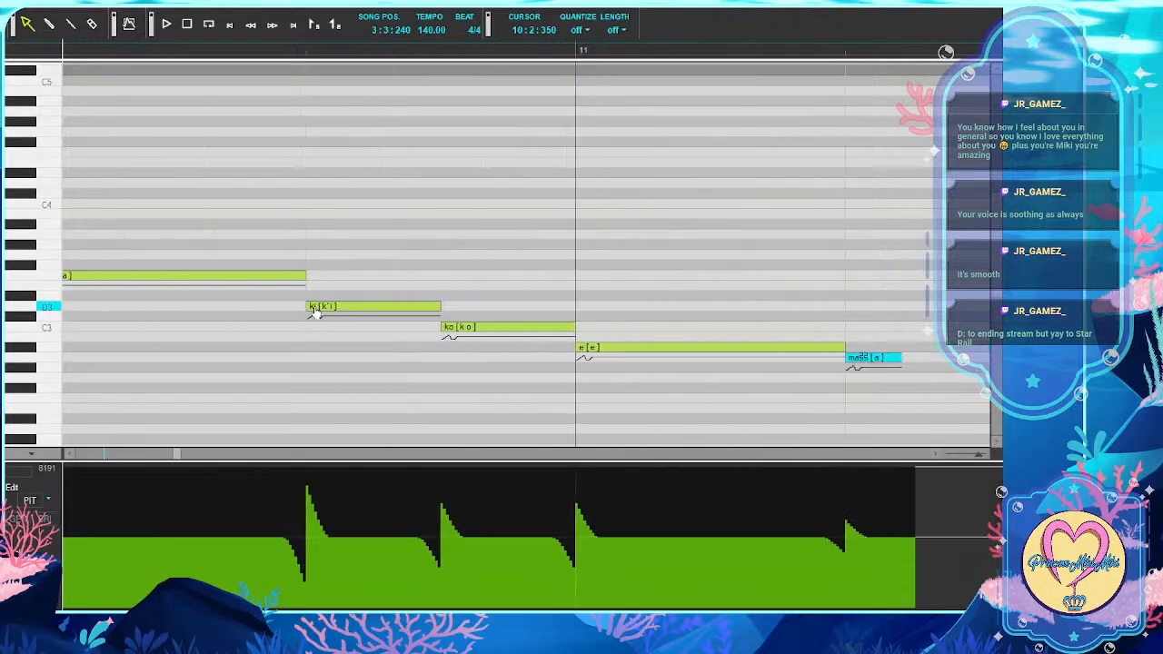
pyautogui.write('ma')
pyautogui.press('Tab')
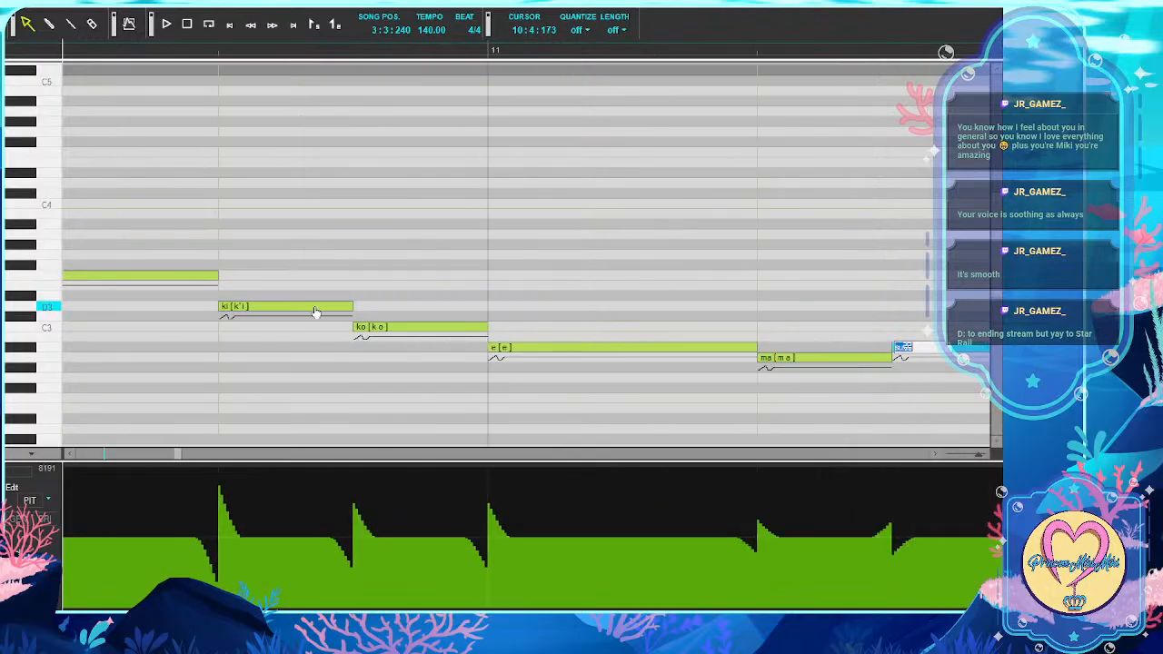
# Correct the last four lyrics of bar 11 to su, ka, a and na
pyautogui.write('su')
pyautogui.press('Return')
pyautogui.press('Tab')
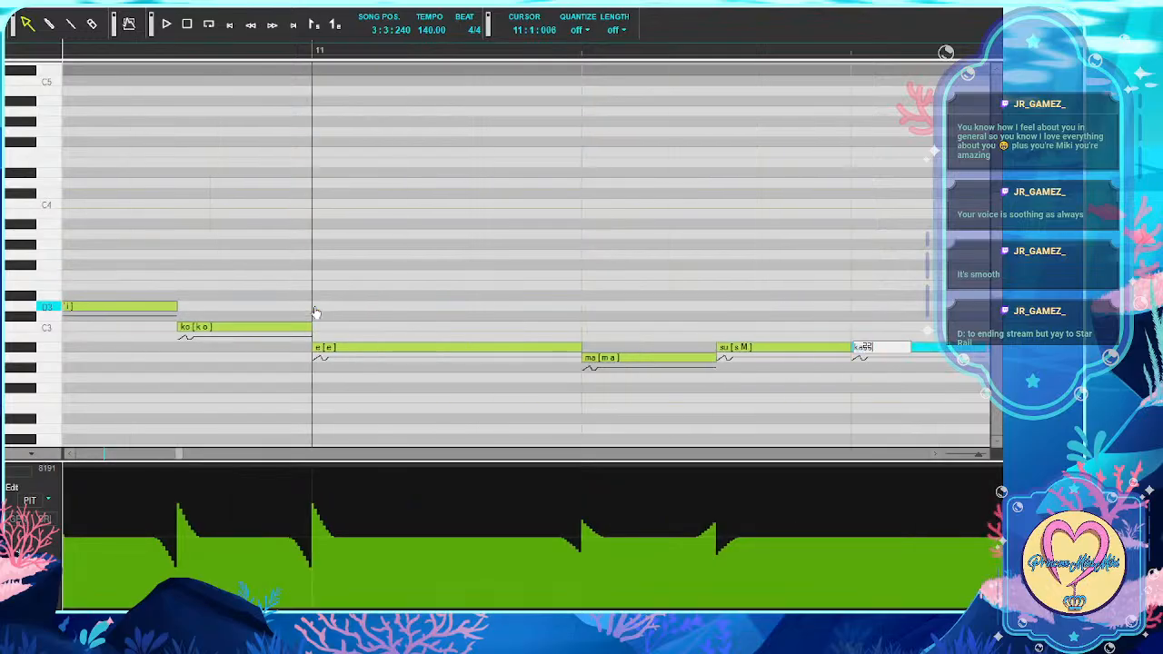
pyautogui.write('ka')
pyautogui.press('Tab')
pyautogui.write('a')
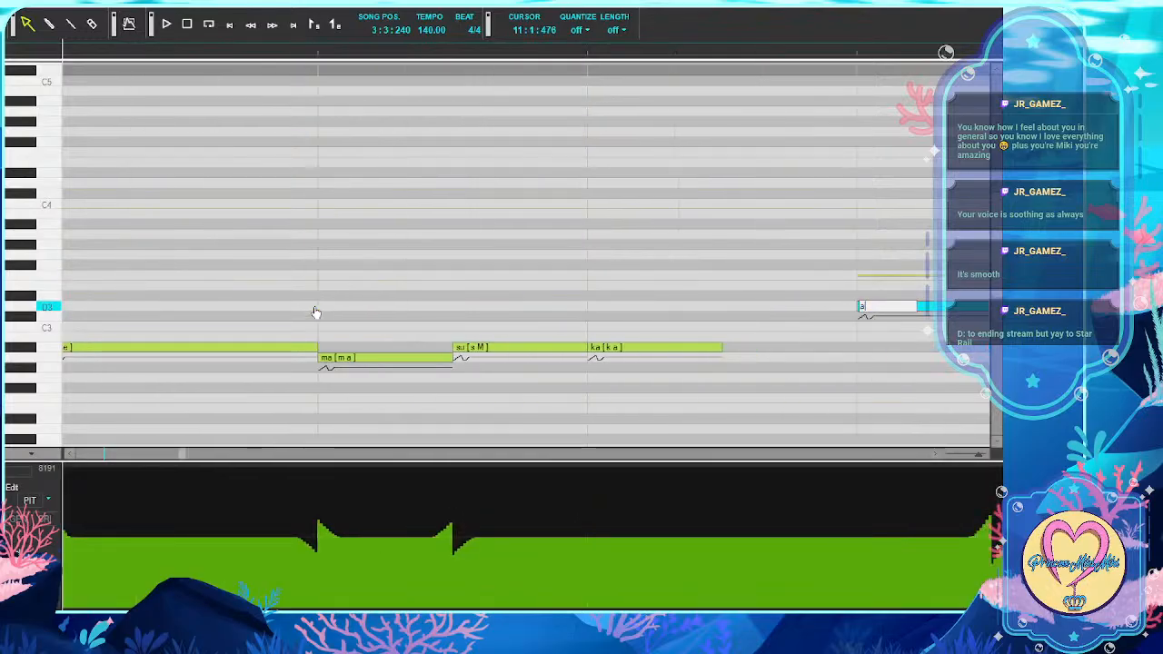
pyautogui.press('Tab')
pyautogui.write('na')
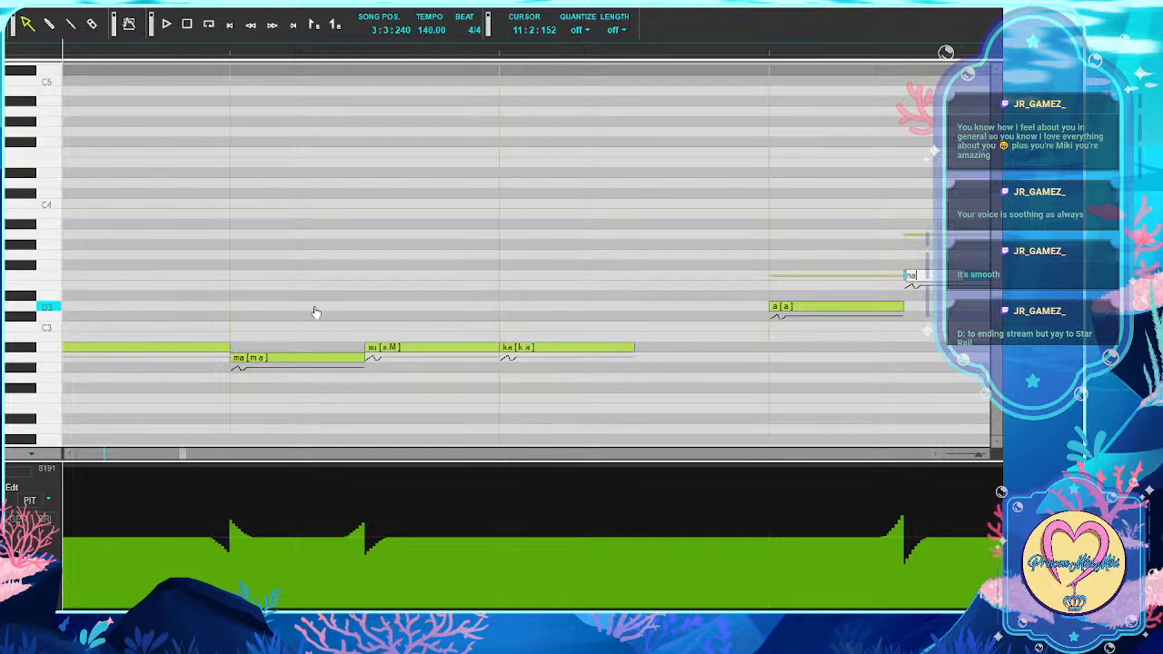
pyautogui.press('Tab')
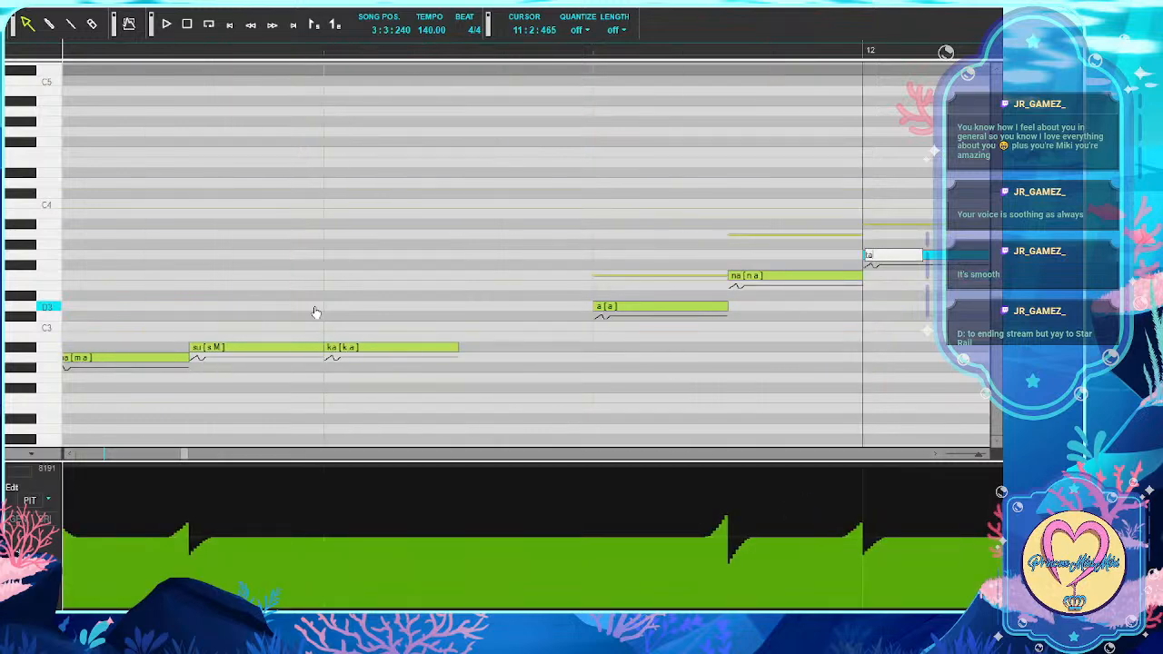
# Correct the first three lyrics of bar 12 to ta, wa and i
pyautogui.write('ta')
pyautogui.press('Tab')
pyautogui.write('wa')
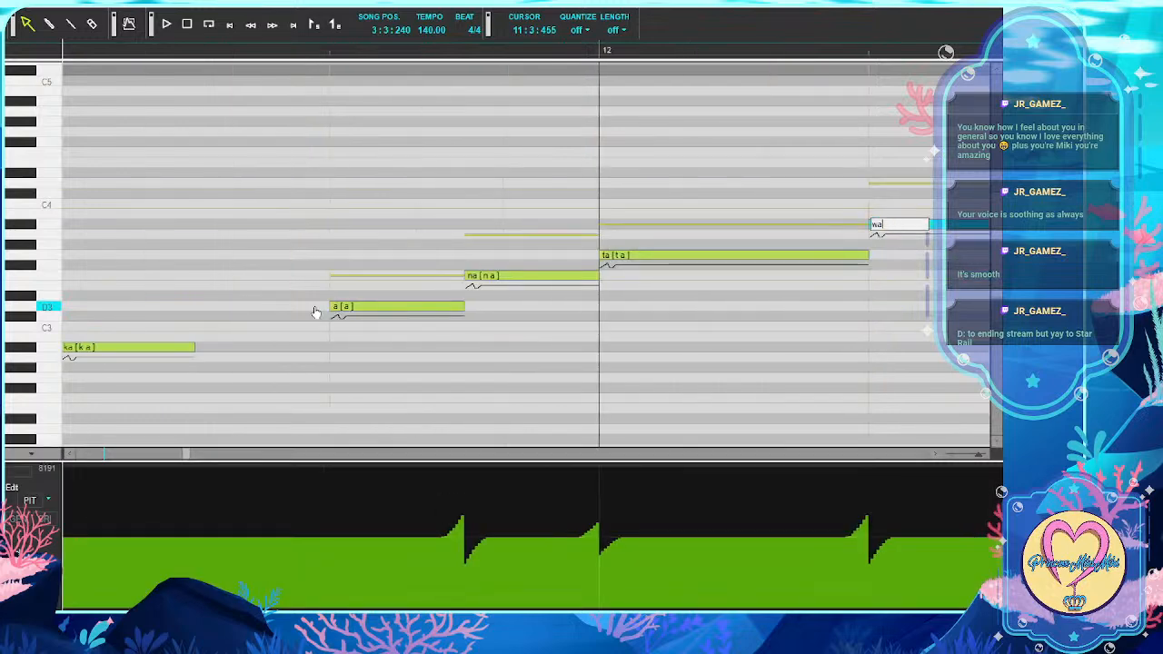
pyautogui.press('Tab')
pyautogui.write('i')
pyautogui.press('Tab')
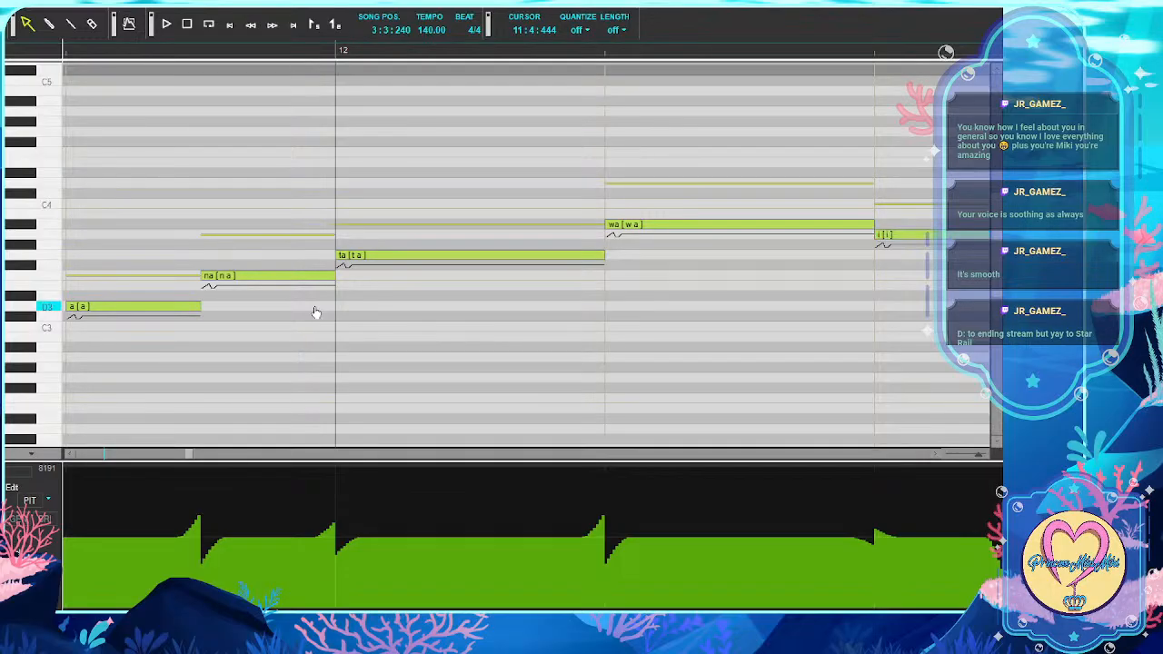
# Correct the last three lyrics of bar 12 to tsu, ka and ra
pyautogui.press('Tab')
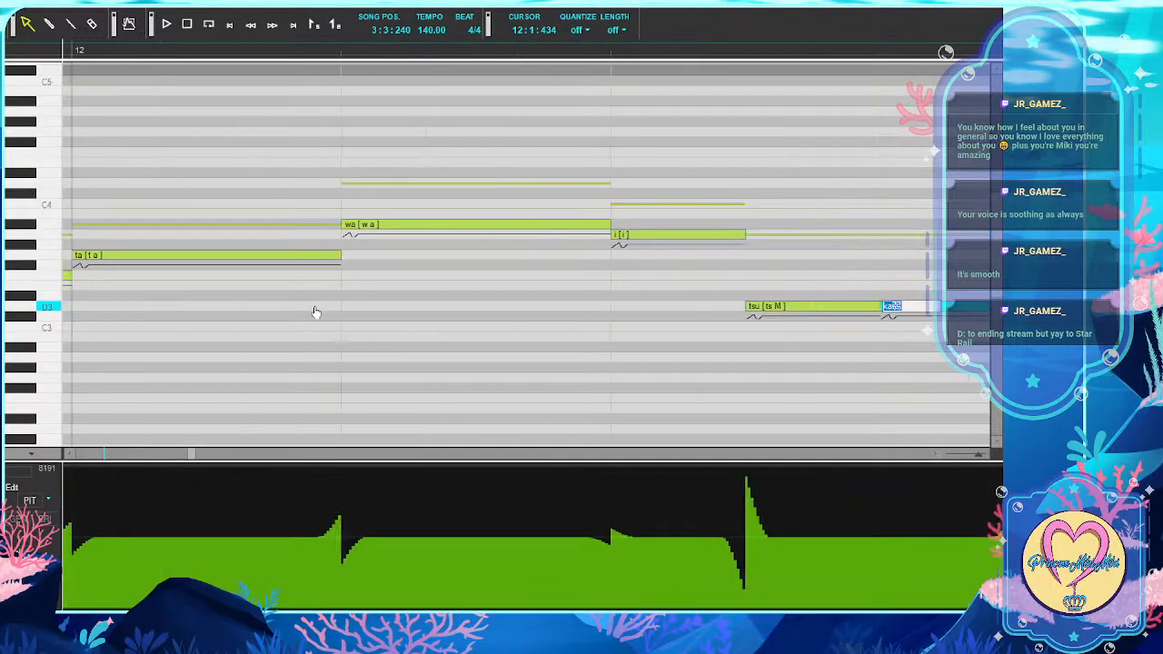
pyautogui.write('ka')
pyautogui.hscroll(1, 316, 312)
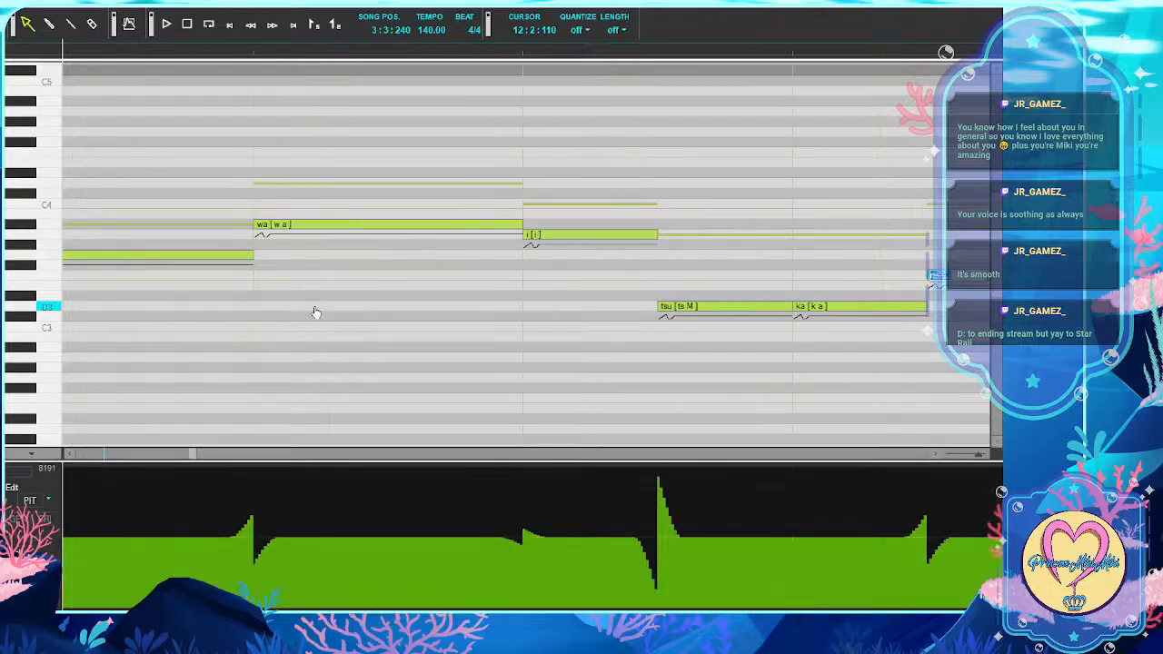
pyautogui.hscroll(2, 316, 313)
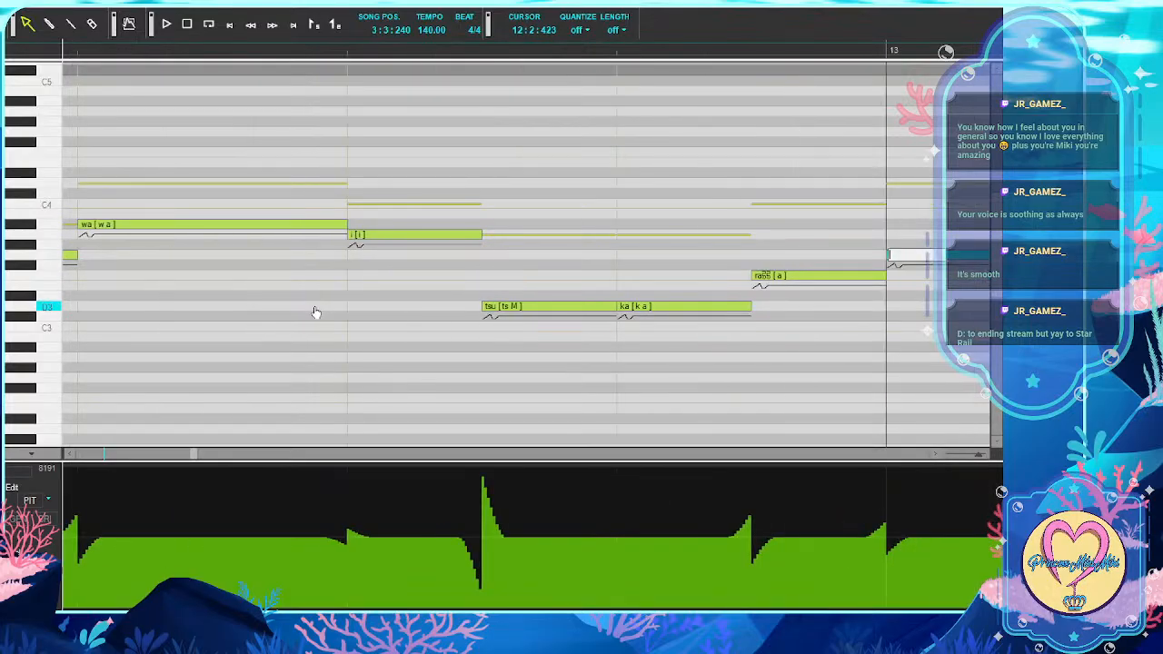
pyautogui.hotkey('ctrl', 'z')
pyautogui.hotkey('shift', 'Tab')
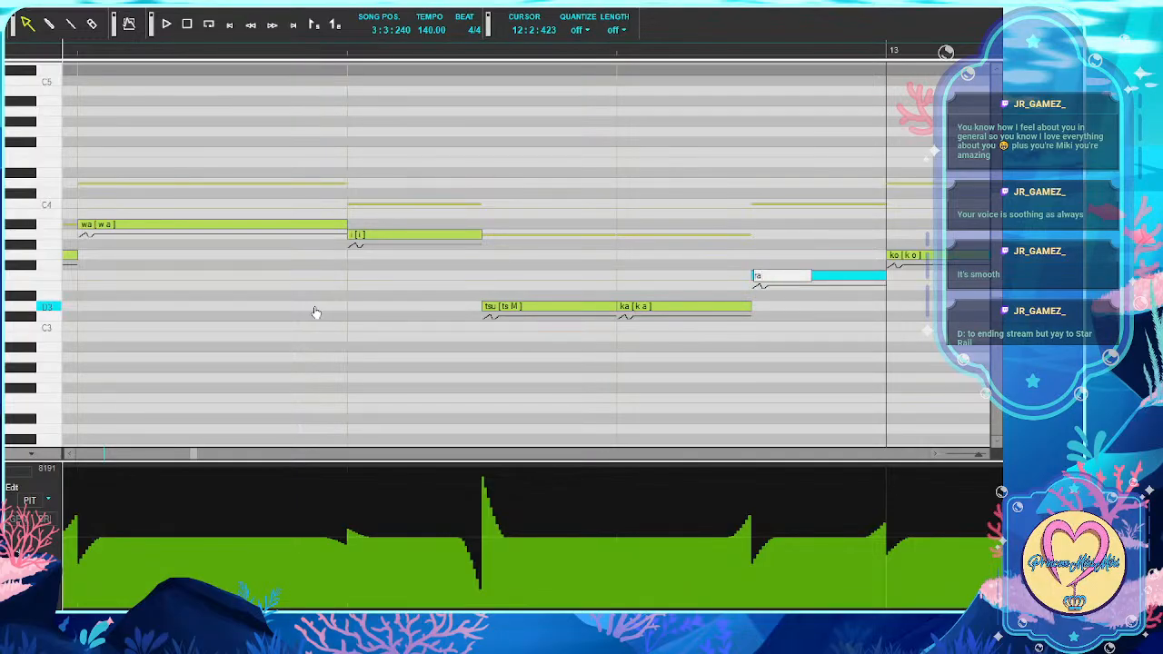
# Correct the first four lyrics of bar 13 to ko, ko, ni and i
pyautogui.press('Tab')
pyautogui.press('Tab')
pyautogui.press('Tab')
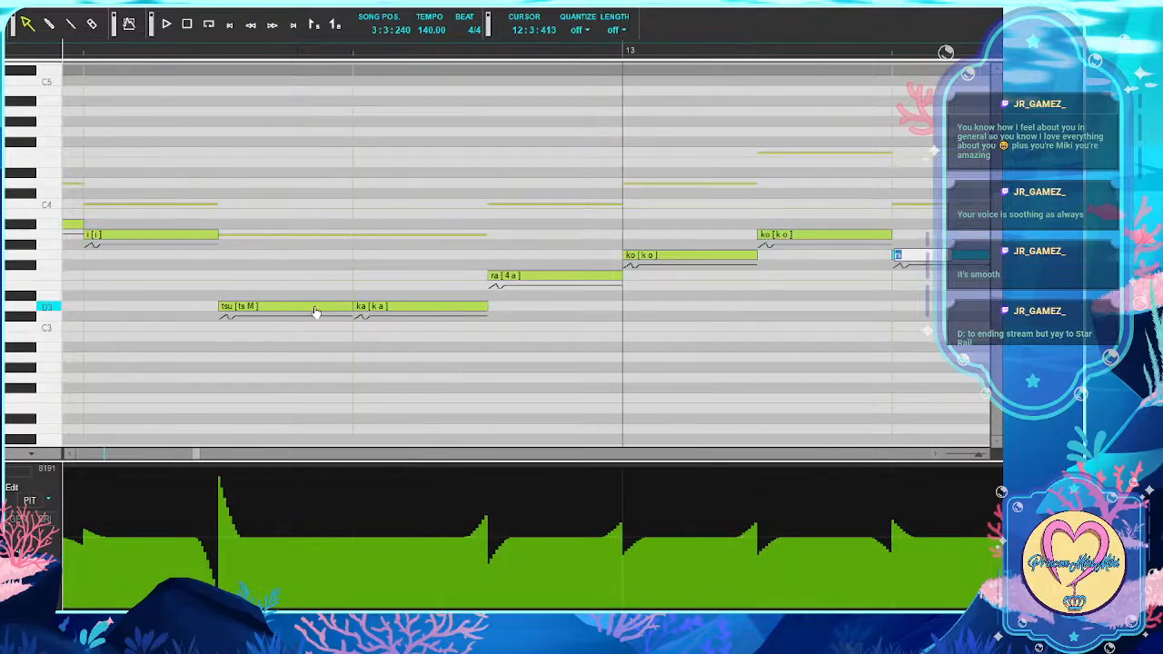
pyautogui.press('Tab')
pyautogui.write('i')
pyautogui.press('Tab')
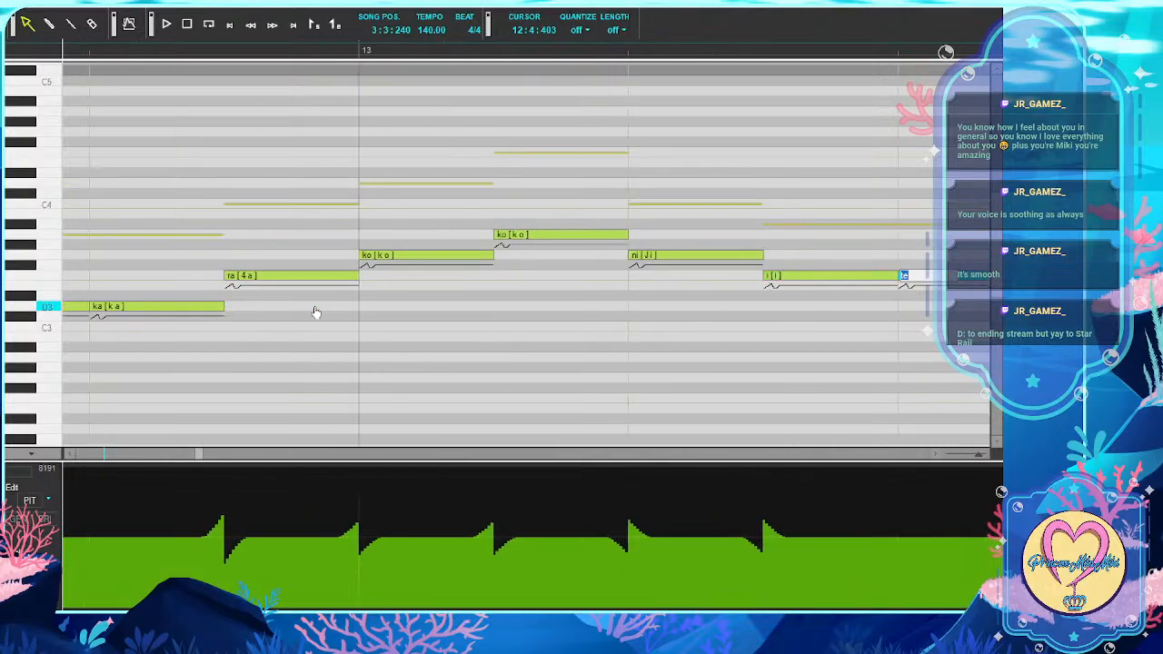
# Correct the last three lyrics of bar 13 to te, da and re
pyautogui.press('Tab')
pyautogui.write('da')
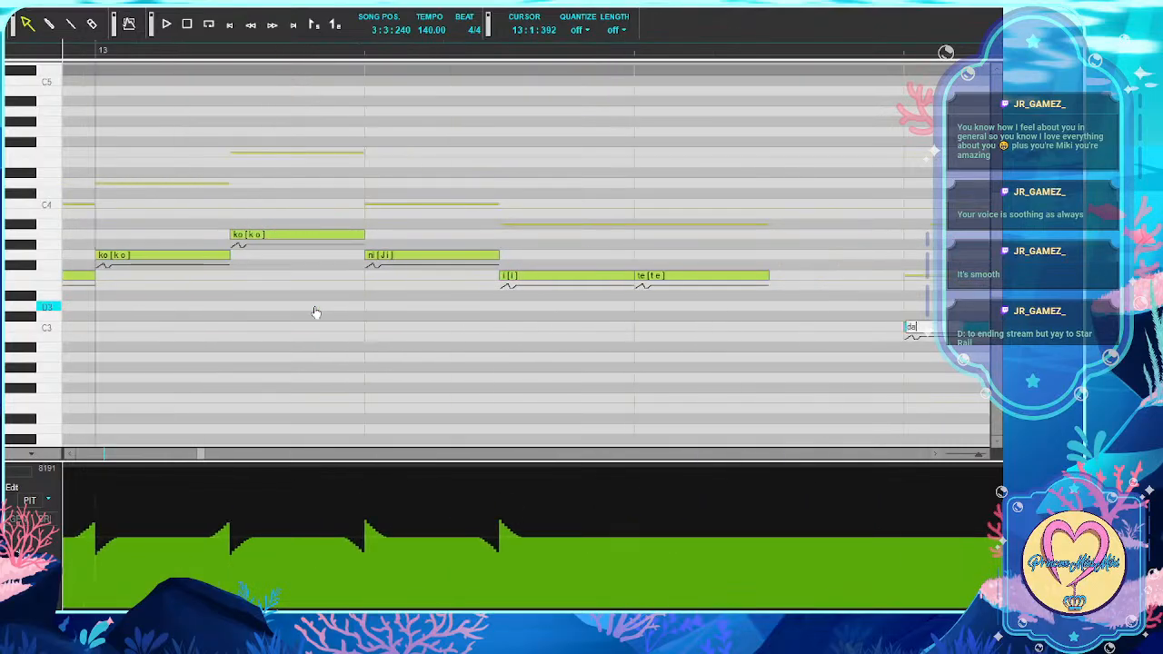
pyautogui.press('Tab')
pyautogui.write('re')
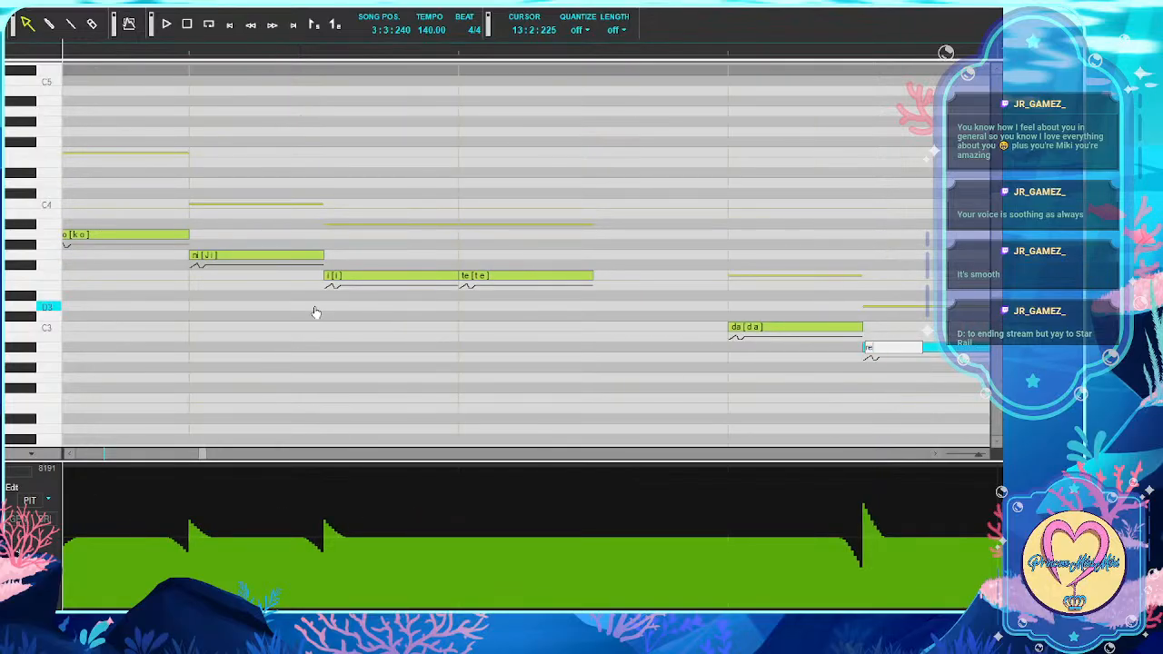
pyautogui.press('Tab')
# Correct the first three lyrics of bar 14 to ka, no and ka
pyautogui.write('ka')
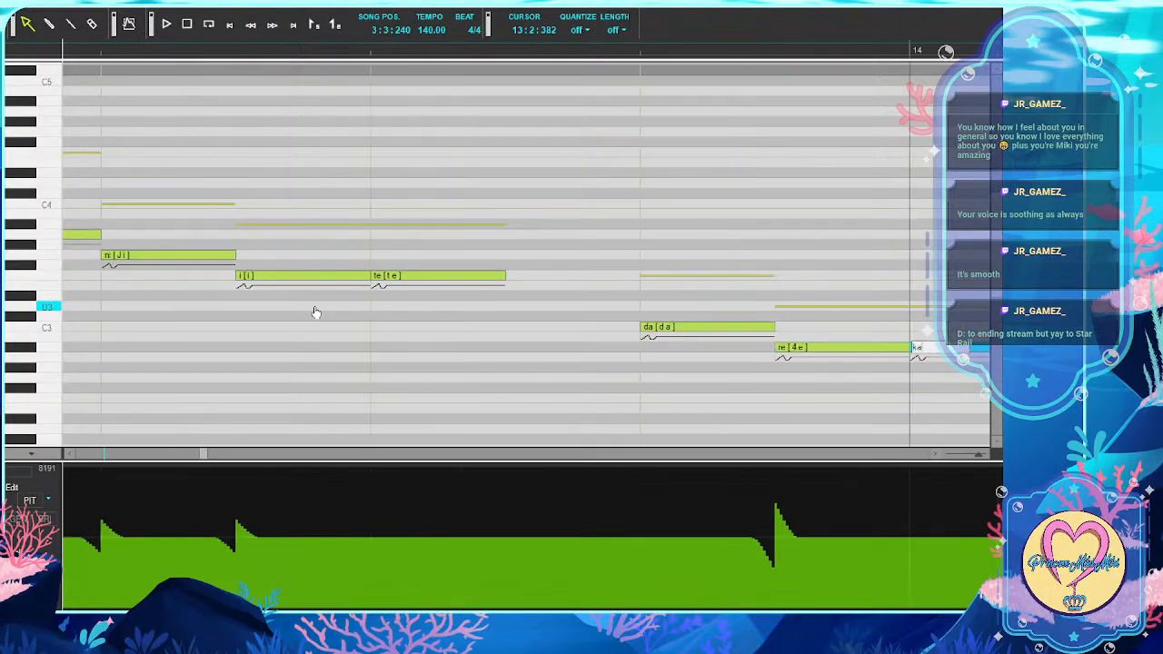
pyautogui.press('Tab')
pyautogui.write('no')
pyautogui.press('Tab')
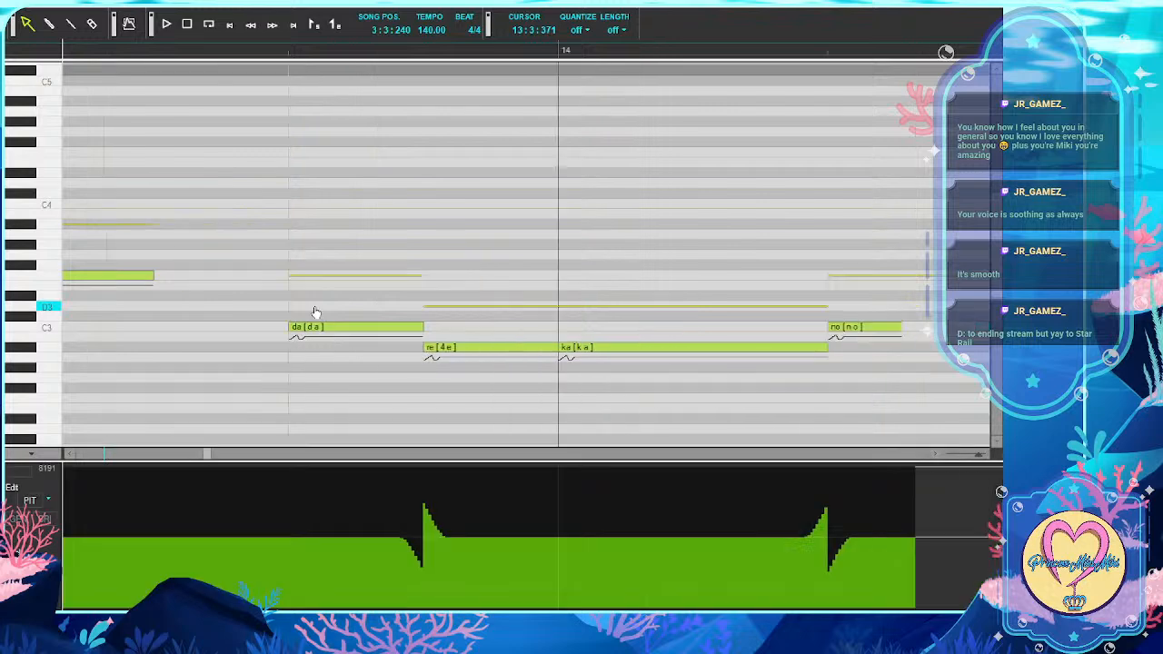
pyautogui.write('ka')
pyautogui.press('Tab')
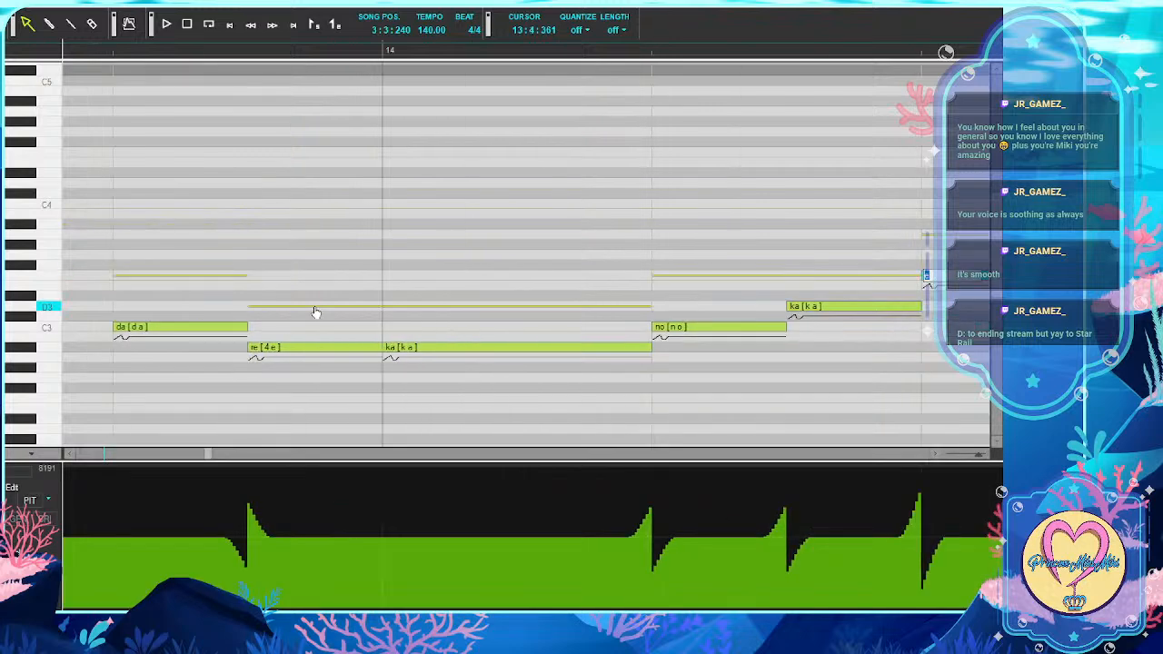
# Correct the last three lyrics of bar 14 to e, ri and wo
pyautogui.write('e [e')
pyautogui.press('Tab')
pyautogui.write('ri')
pyautogui.press('Tab')
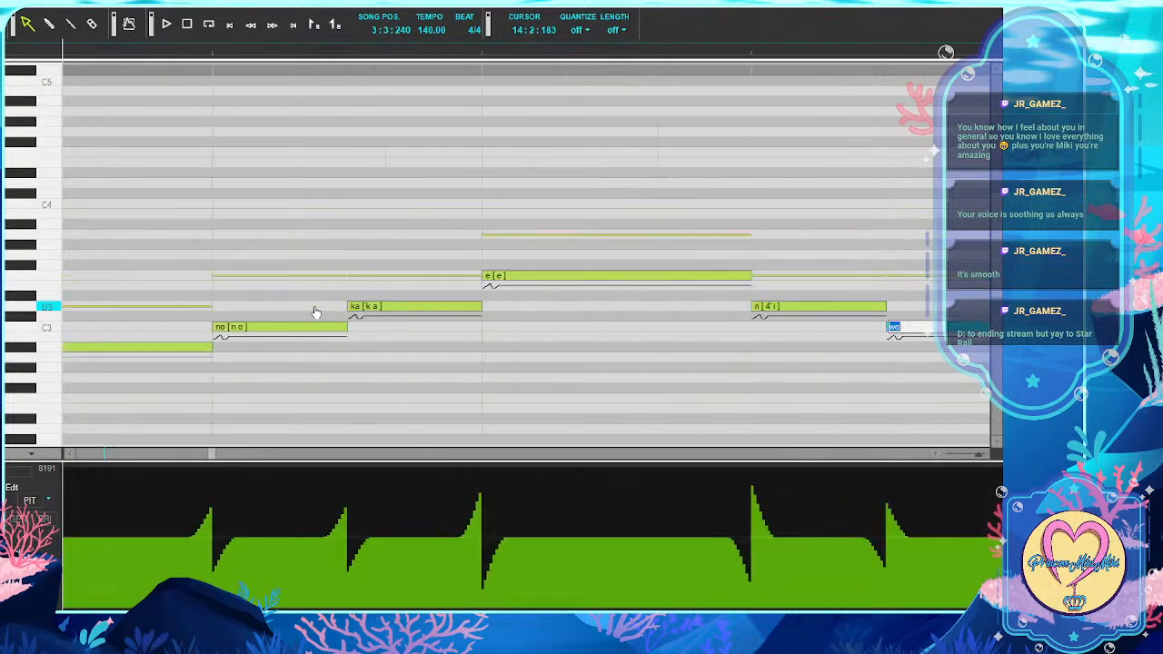
pyautogui.write('wo')
pyautogui.press('Tab')
# Correct the first three lyrics of bar 15 to ma, te and i
pyautogui.write('me')
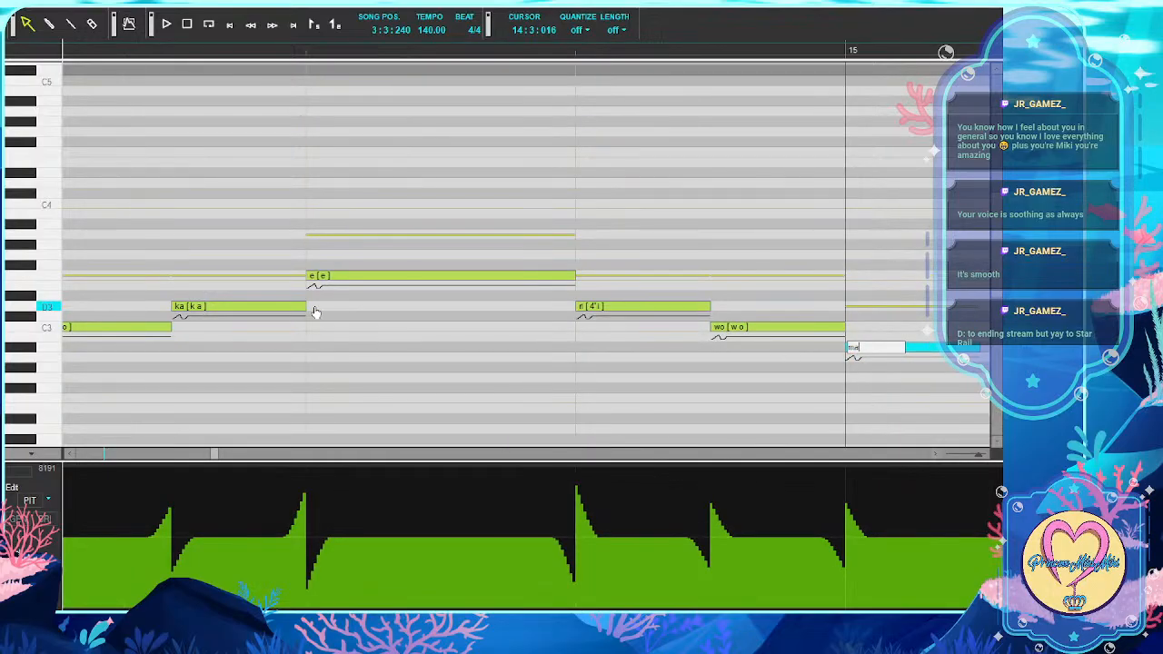
pyautogui.press('Tab')
pyautogui.write('te')
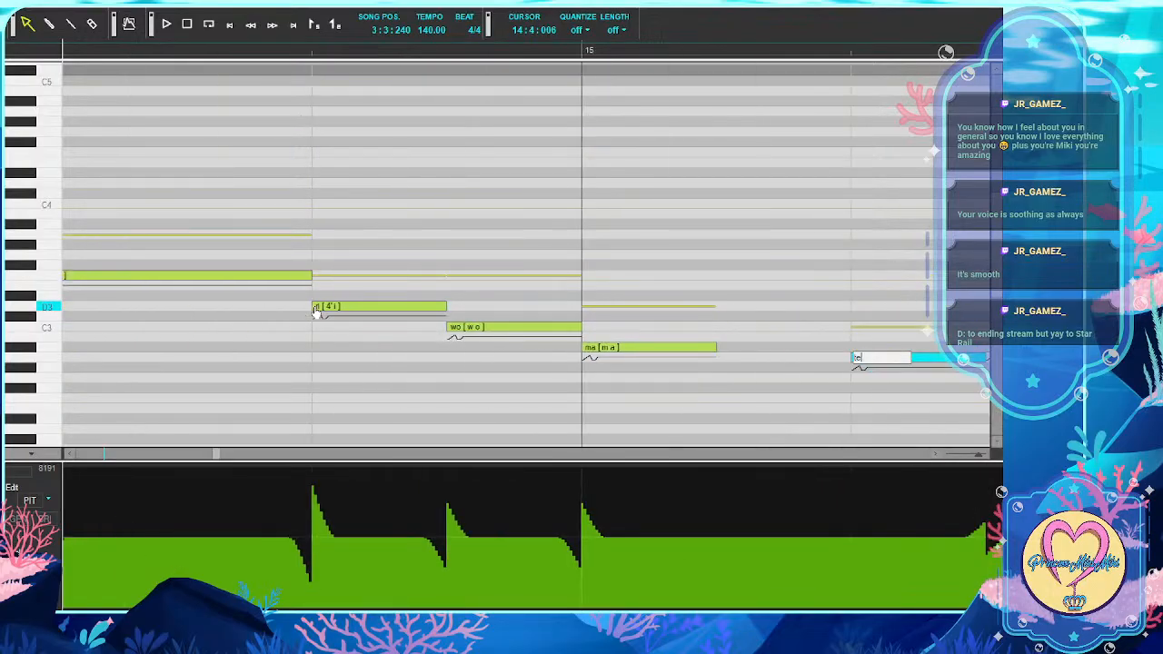
pyautogui.press('Tab')
pyautogui.write('i')
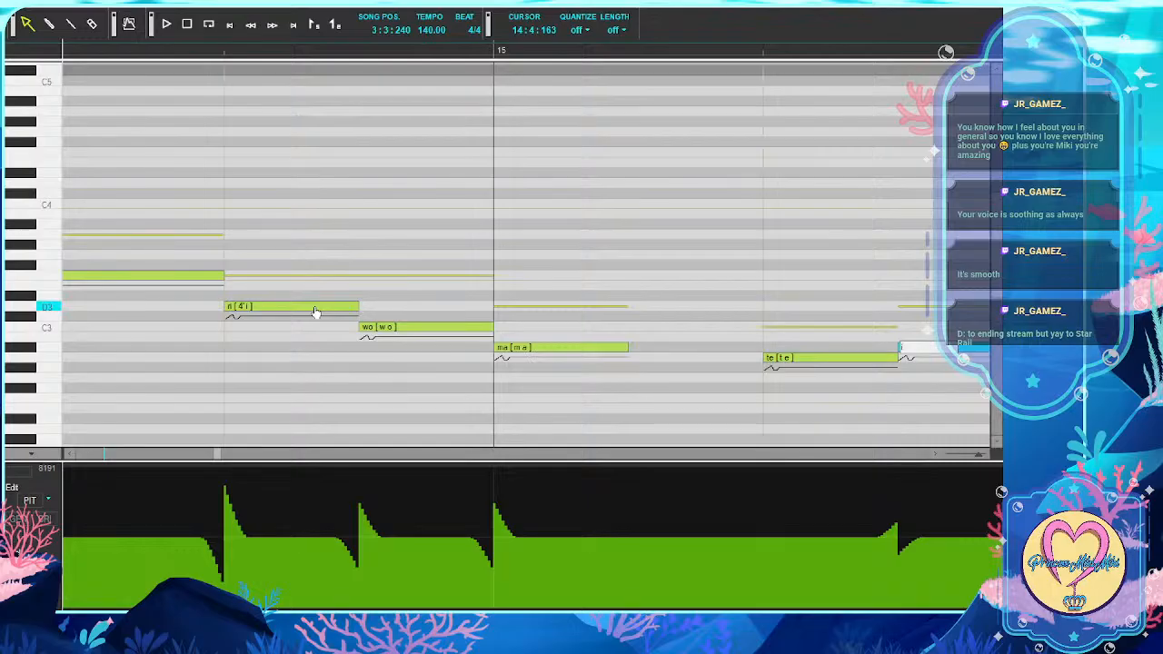
pyautogui.press('Tab')
# Correct the last three lyrics of bar 15 to ta, i and ki
pyautogui.write('a')
pyautogui.press('Tab')
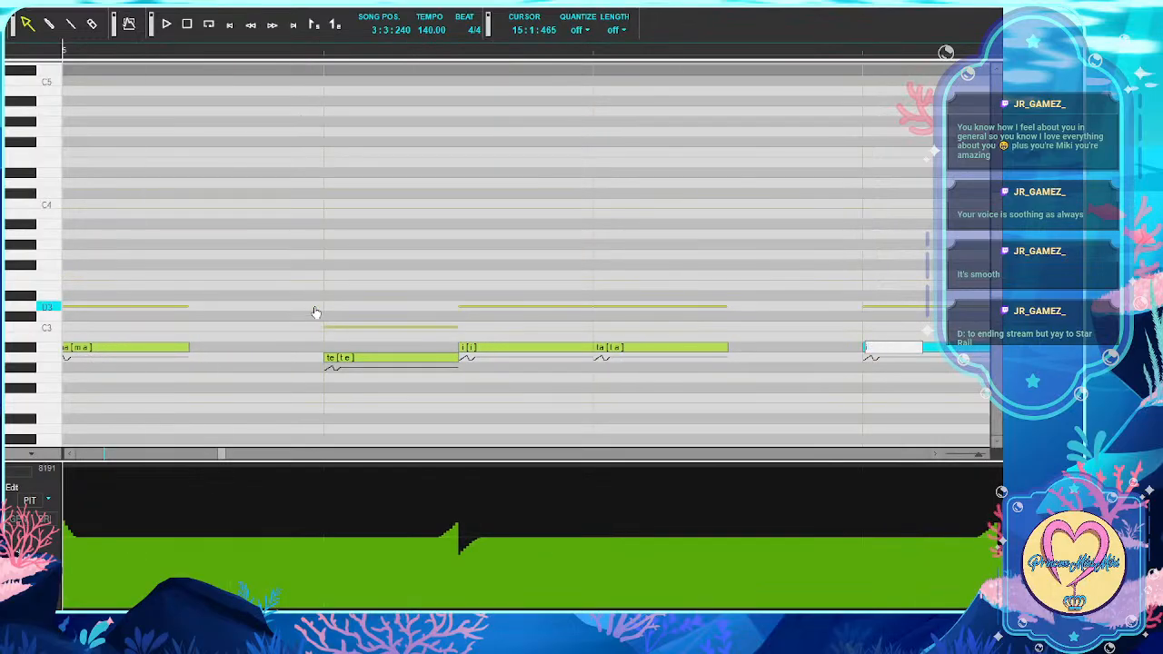
pyautogui.write('i')
pyautogui.press('Tab')
pyautogui.write('ki')
pyautogui.press('Tab')
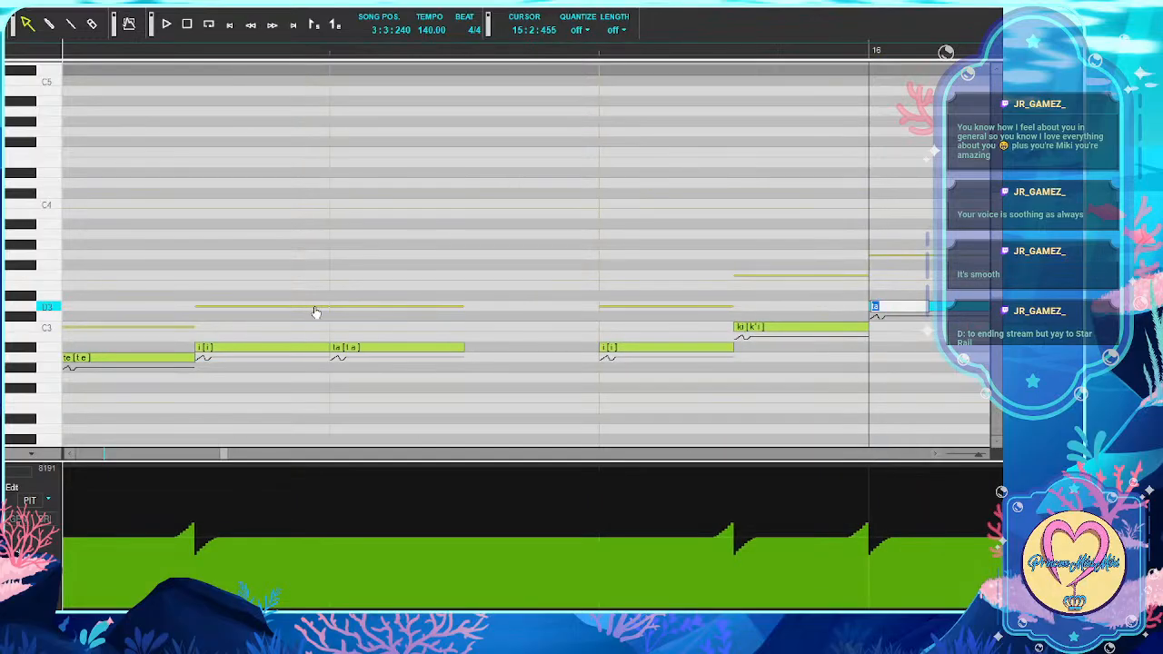
# Correct the first three lyrics of bar 16 to ta, i and na
pyautogui.write('ta [t a')
pyautogui.press('Tab')
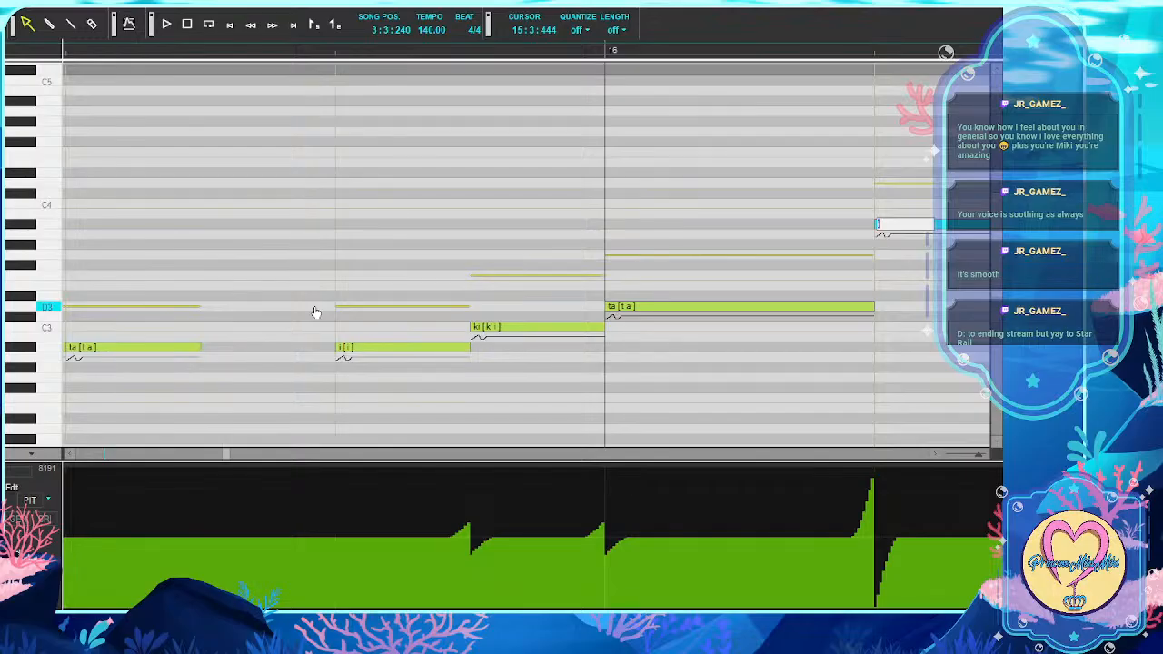
pyautogui.write('i')
pyautogui.press('Tab')
pyautogui.write('na')
pyautogui.press('Tab')
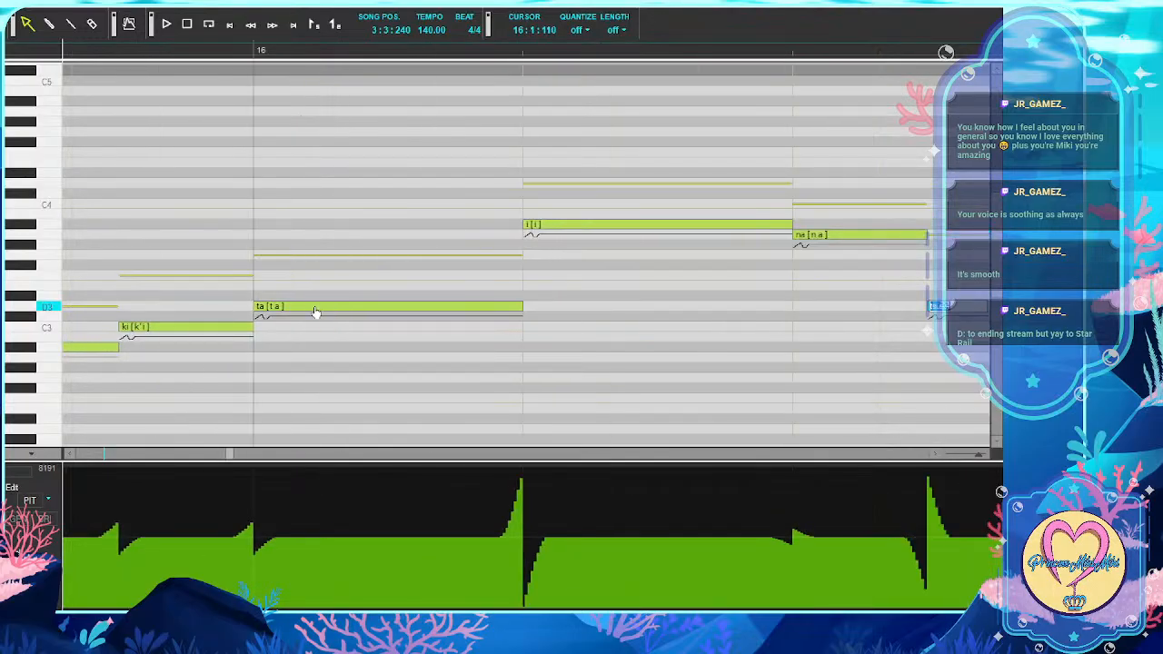
# Correct the last three lyrics of bar 16 to tsu, yo and ku
pyautogui.write('tsu')
pyautogui.press('Tab')
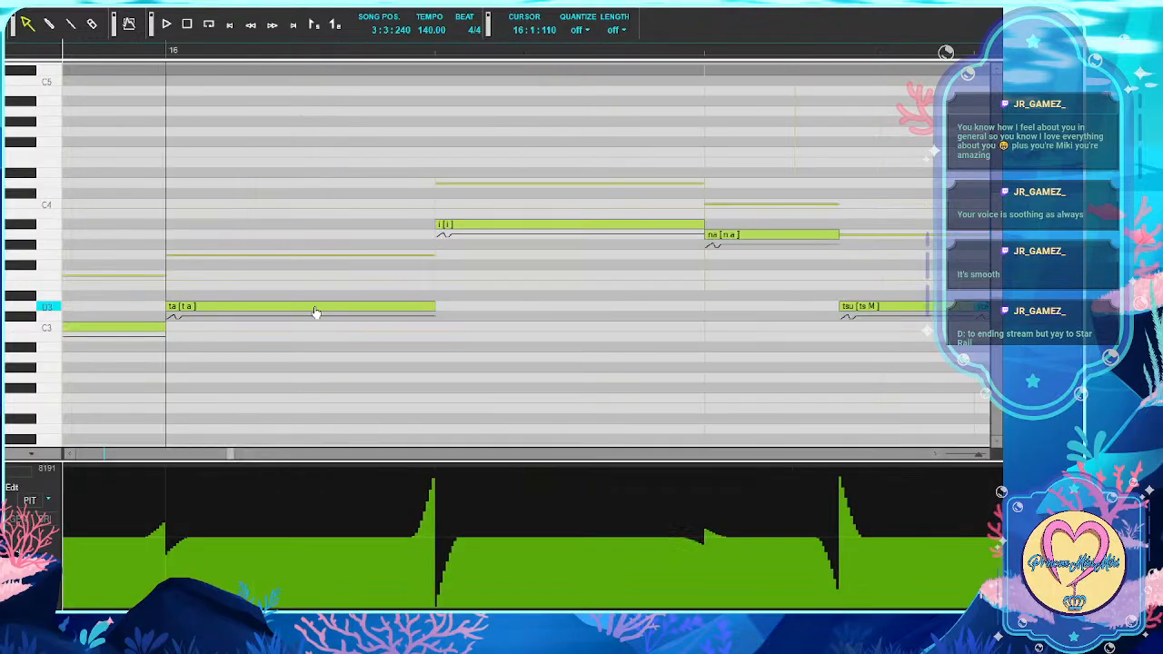
pyautogui.write('yo')
pyautogui.press('Tab')
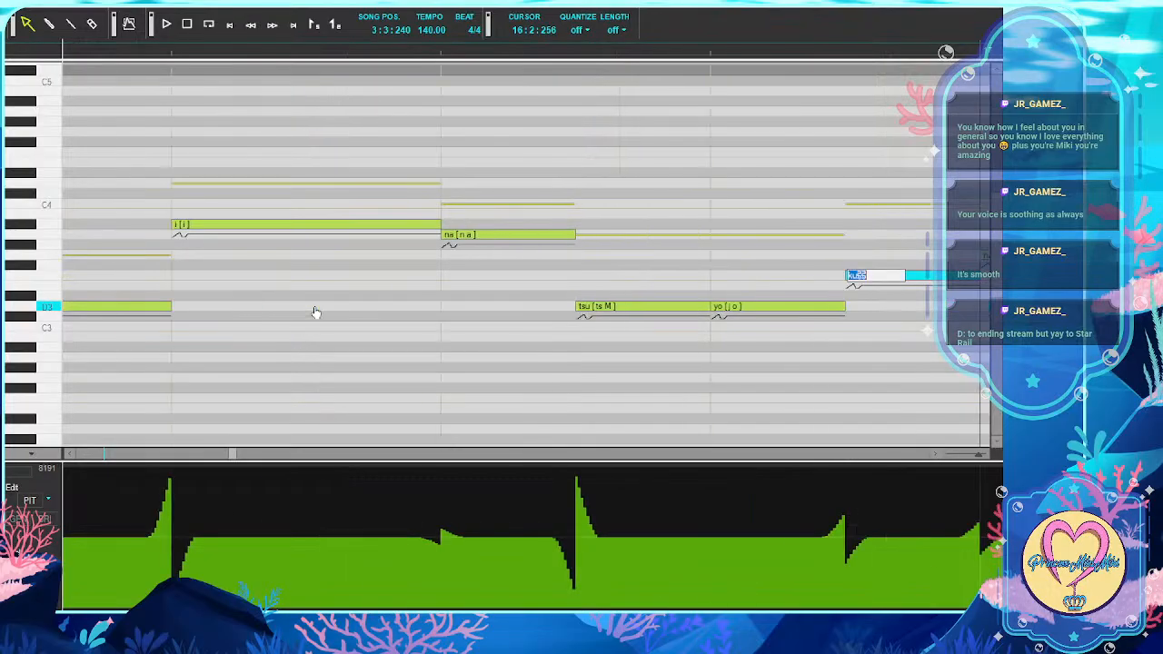
pyautogui.write('ku')
pyautogui.press('Tab')
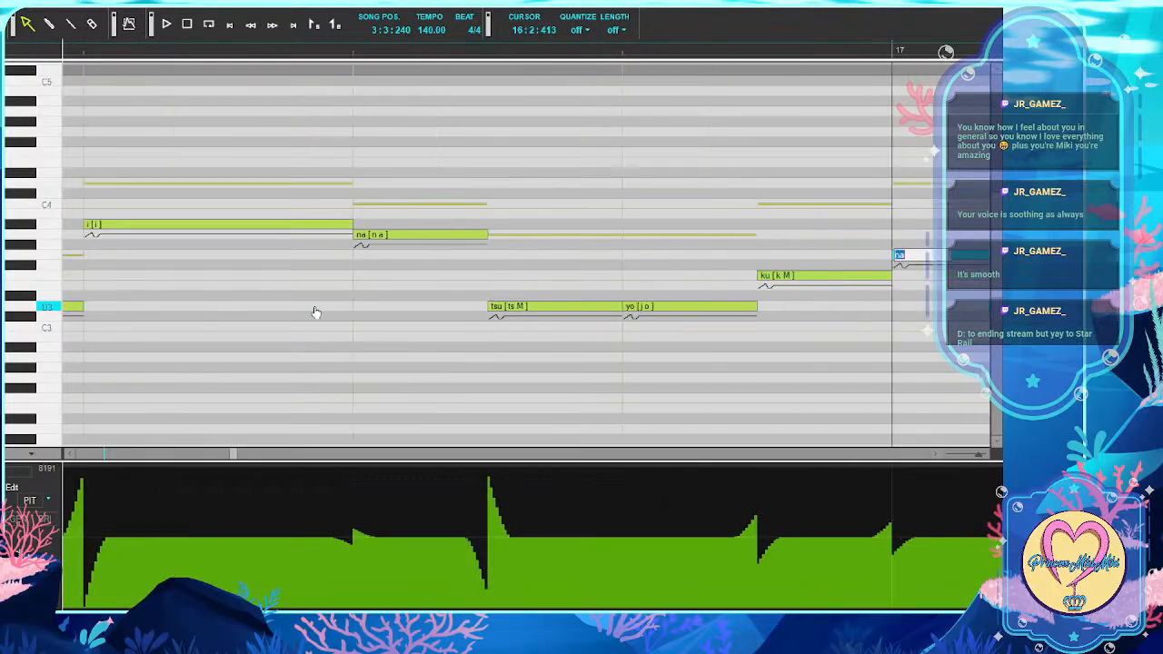
# Correct the first five lyrics of bar 17 to na, ra, na, ku and cha
pyautogui.press('Tab')
pyautogui.write('ra')
pyautogui.press('Tab')
pyautogui.write('na')
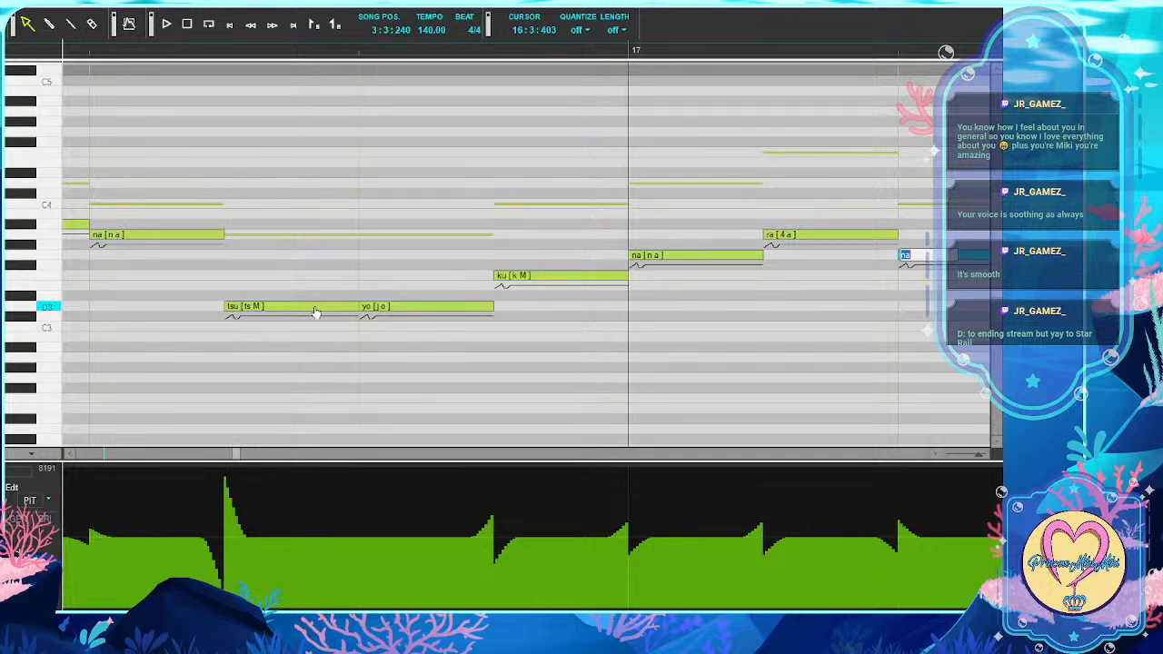
pyautogui.press('Tab')
pyautogui.press('Tab')
pyautogui.press('Tab')
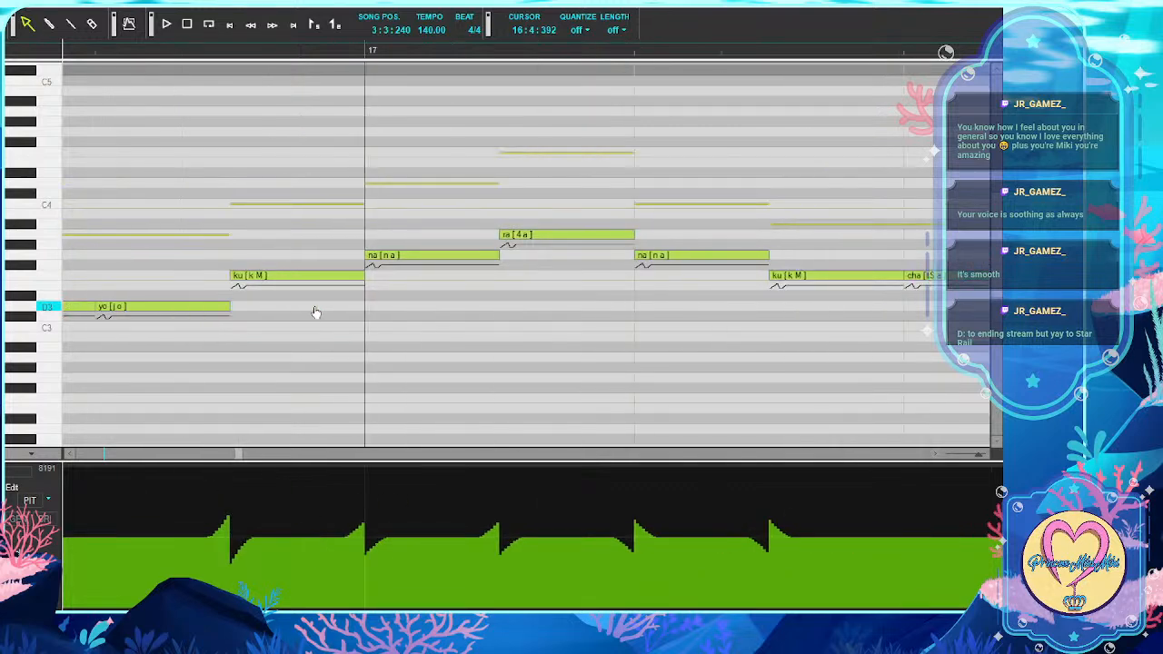
# Correct the last two lyrics of bar 17 to ma and zu
pyautogui.write('ma')
pyautogui.press('Tab')
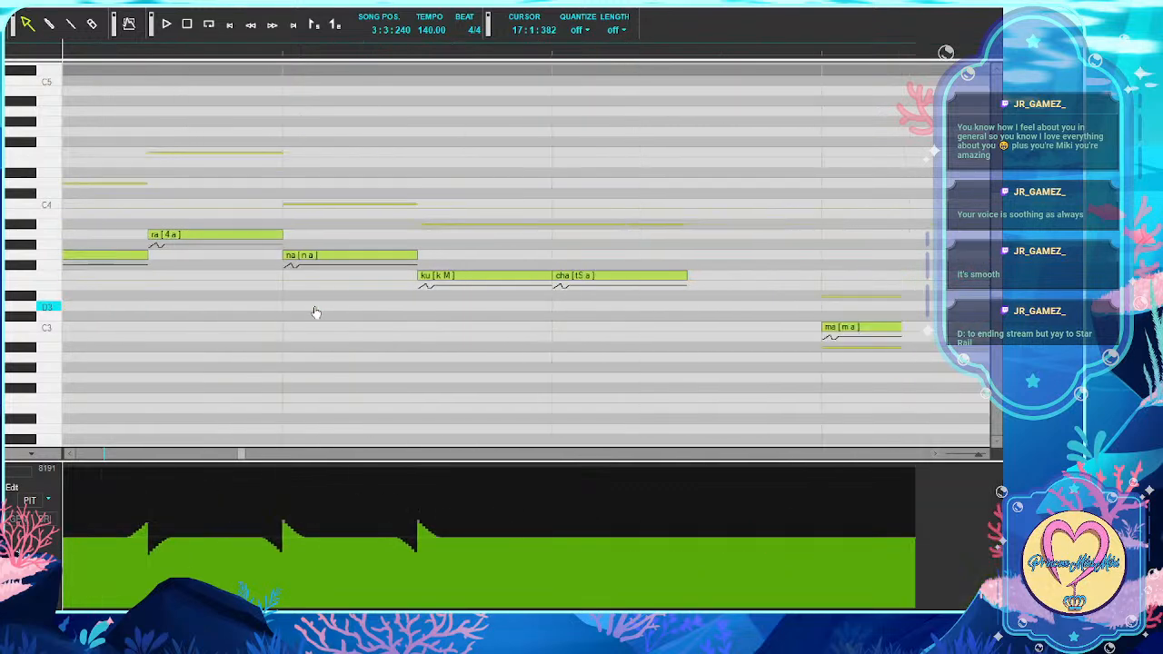
pyautogui.write('da')
pyautogui.press('Tab')
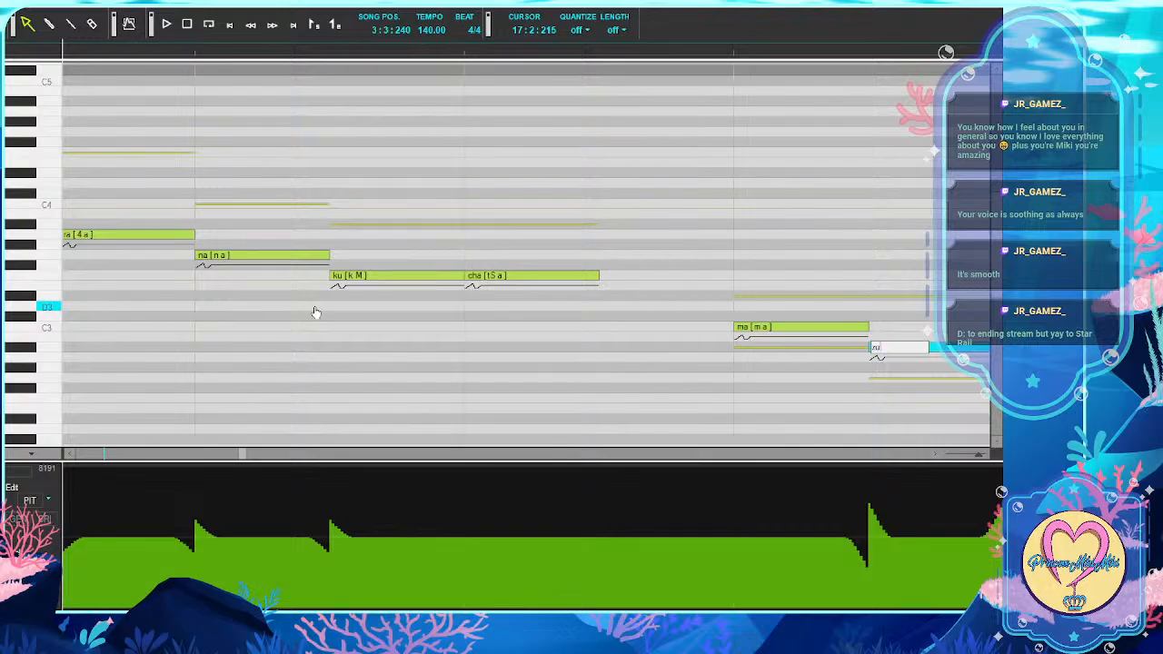
pyautogui.press('Tab')
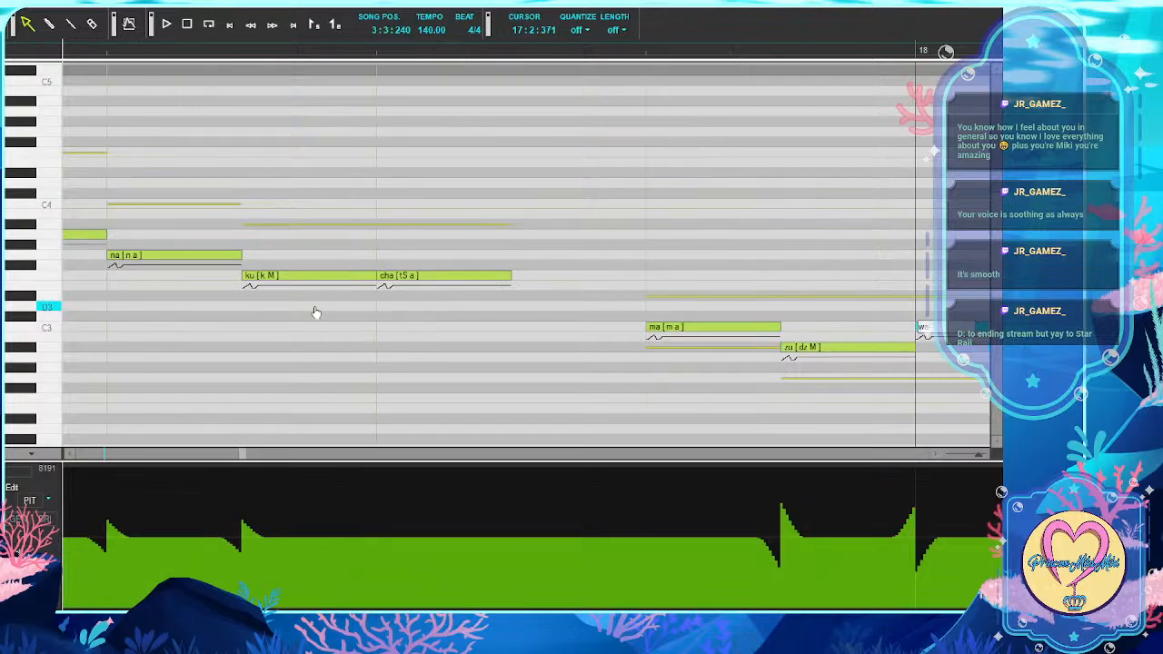
# Correct the first three lyrics of bar 18 to wa, na and ni
pyautogui.write('wa')
pyautogui.press('Tab')
pyautogui.write('na')
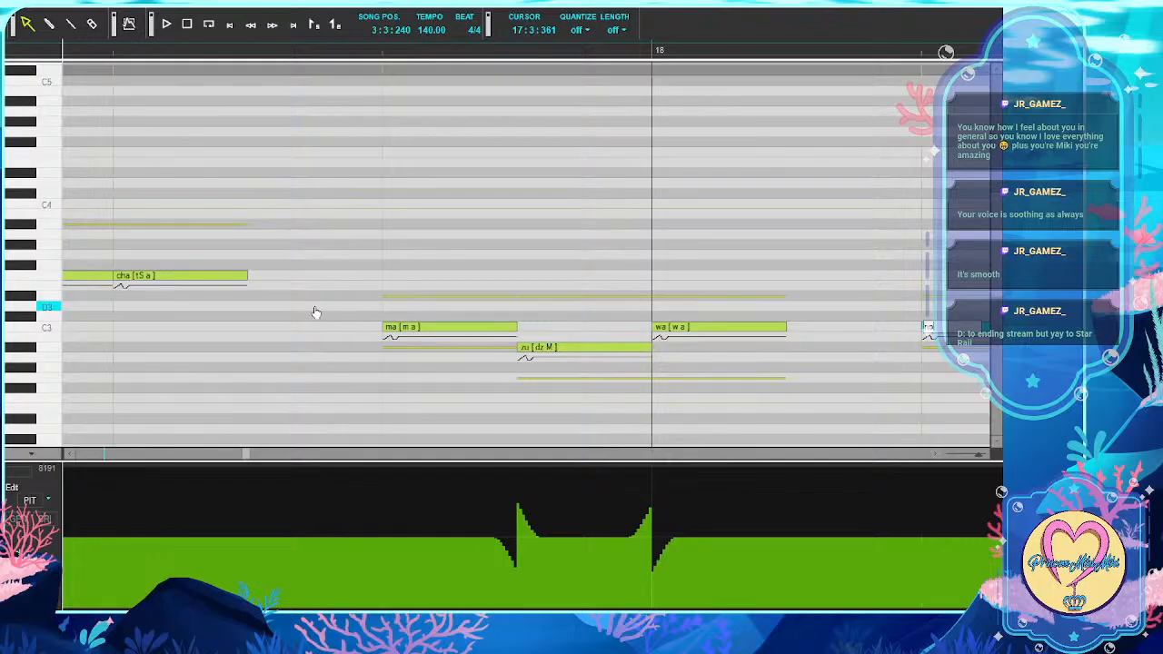
pyautogui.press('Tab')
pyautogui.write('ni')
pyautogui.press('Tab')
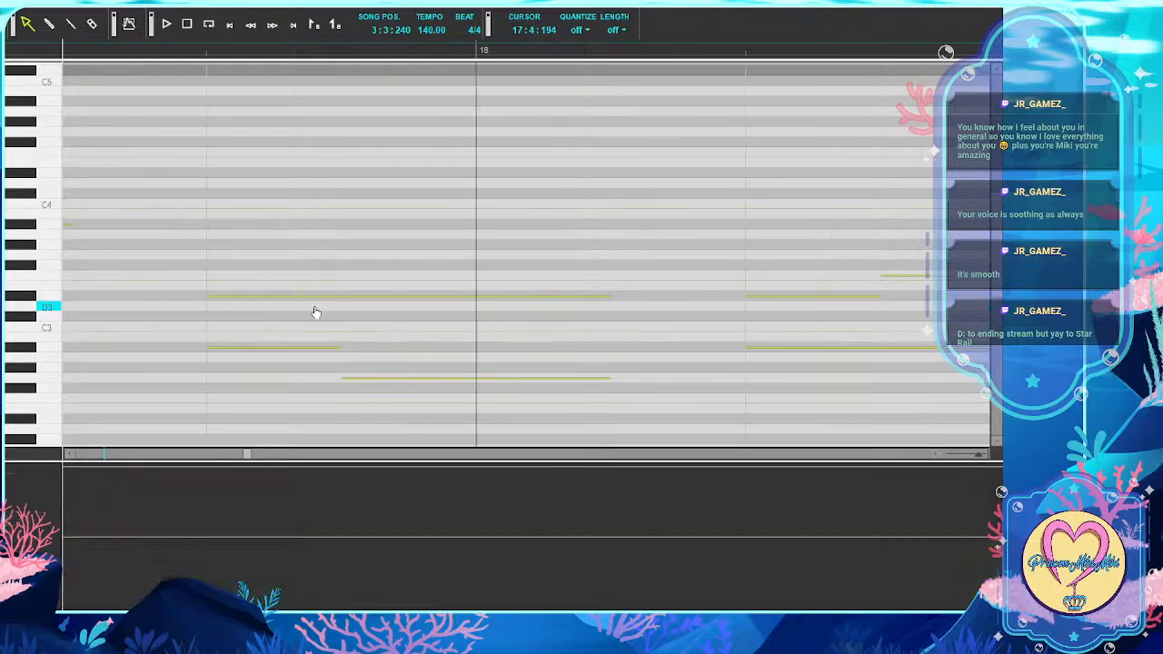
# Correct the remaining lyrics of bar 18, ending with wo and a
pyautogui.write('ka')
pyautogui.press('Tab')
pyautogui.write('ra')
pyautogui.press('Tab')
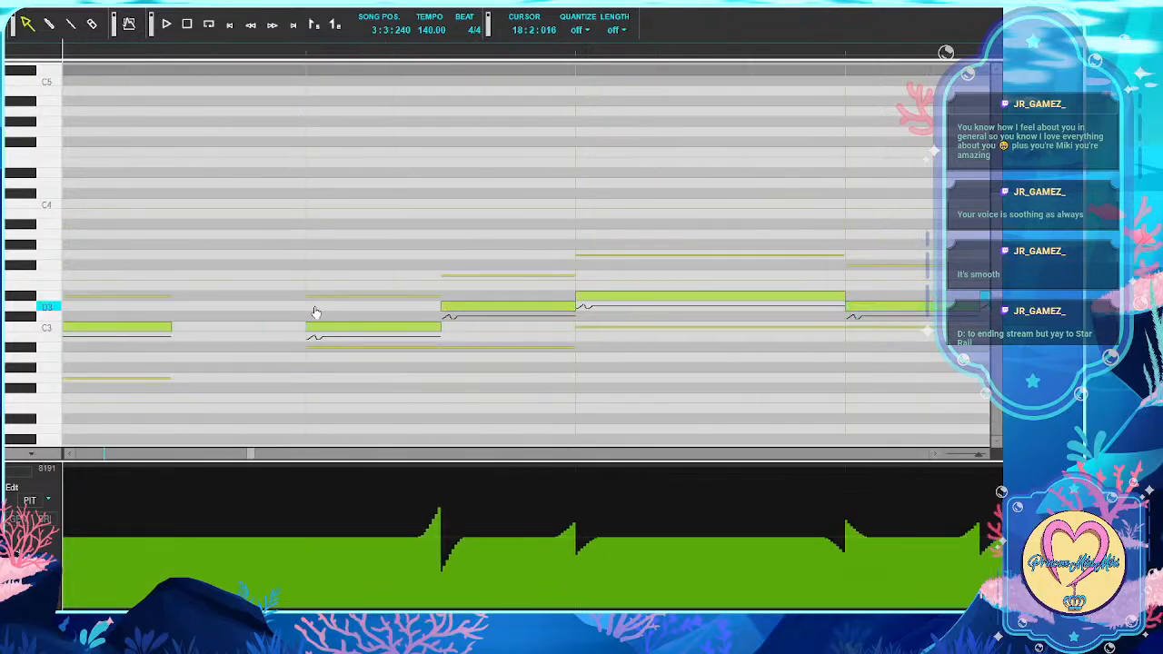
pyautogui.write('wo')
pyautogui.press('Tab')
pyautogui.write('a')
pyautogui.press('Tab')
# Correct the first four lyrics of bar 19 to ge, te, ku and re
pyautogui.write('ge')
pyautogui.press('Tab')
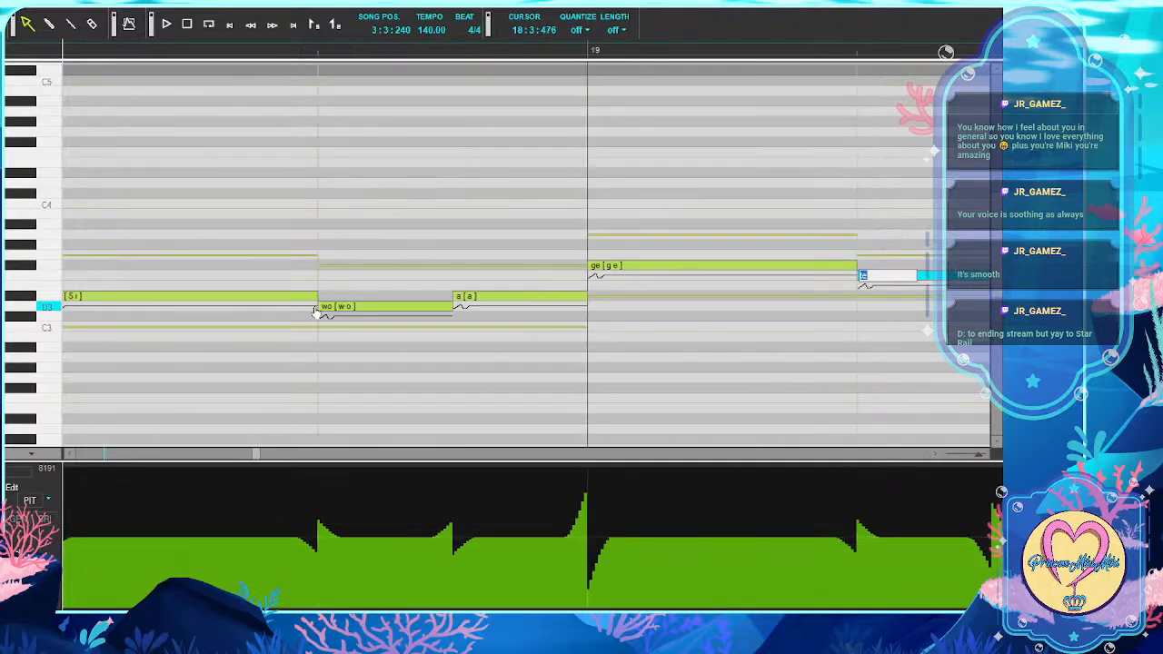
pyautogui.write('te [te')
pyautogui.press('Tab')
pyautogui.write('ku')
pyautogui.press('Tab')
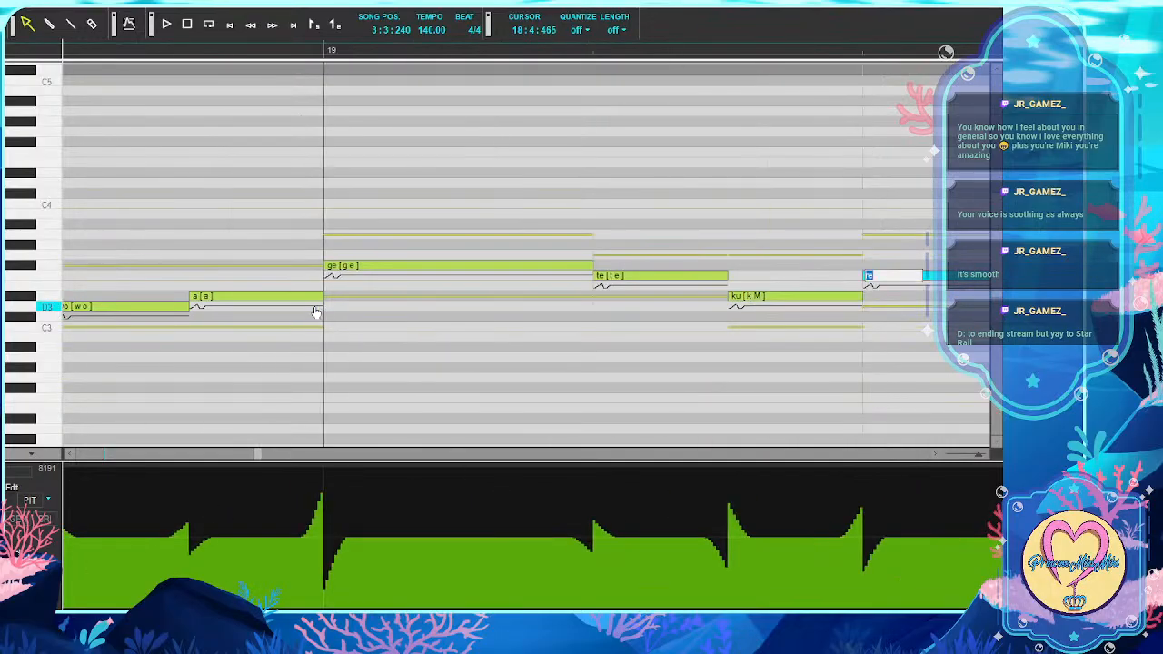
pyautogui.write('re')
pyautogui.press('Tab')
# Correct the last two lyrics of bar 19 to i and ka
pyautogui.write('i')
pyautogui.press('Tab')
pyautogui.write('ka')
pyautogui.press('Tab')
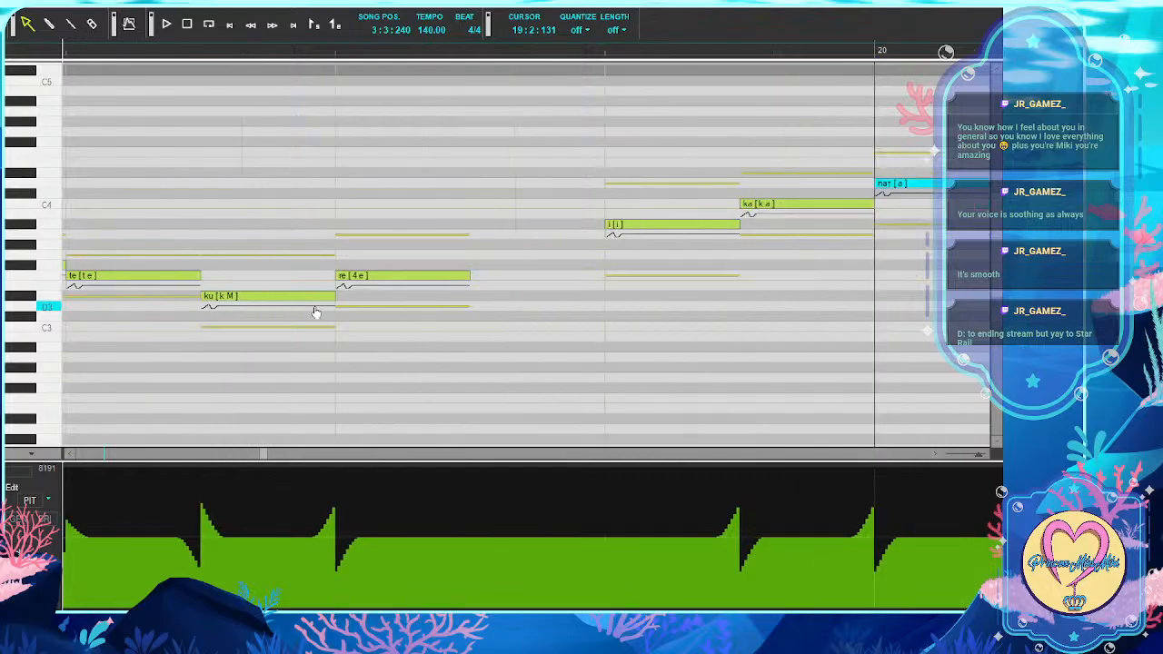
# Correct the five lyrics of bar 20 to na, ku, cha, bo and ku
pyautogui.write('na')
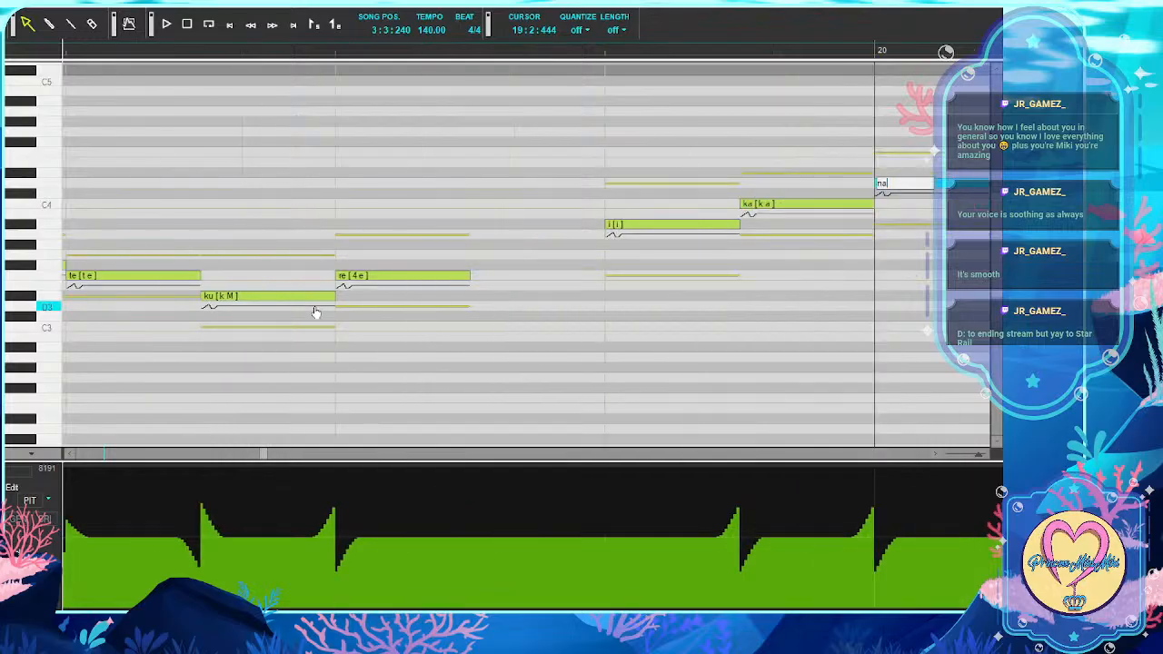
pyautogui.press('Tab')
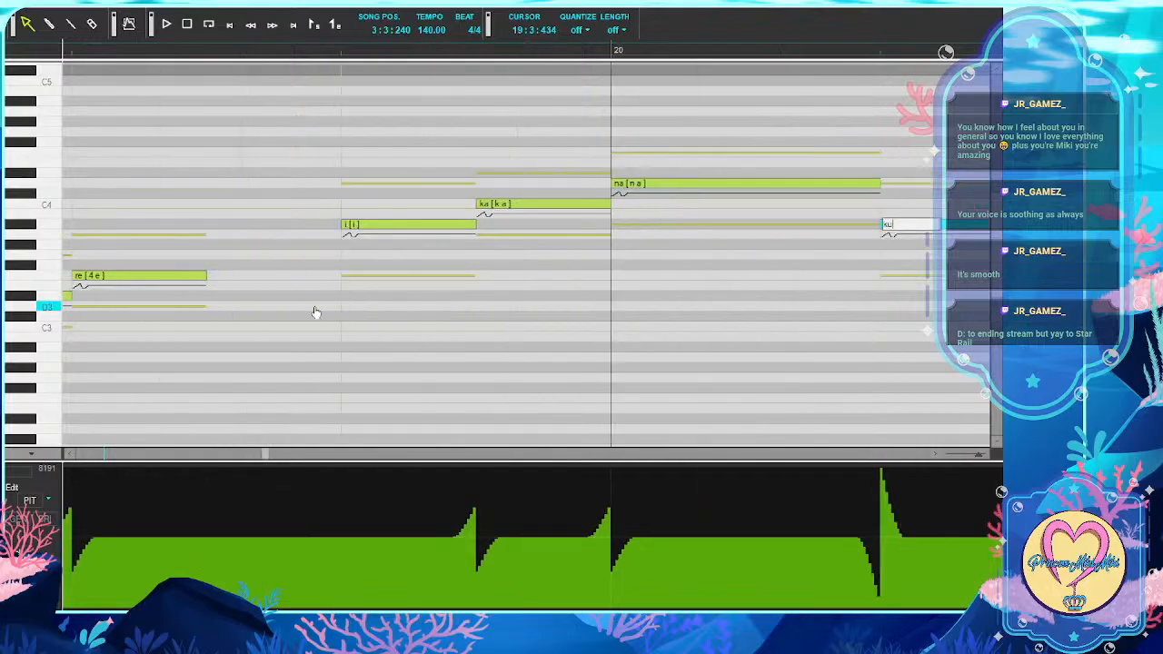
pyautogui.press('Tab')
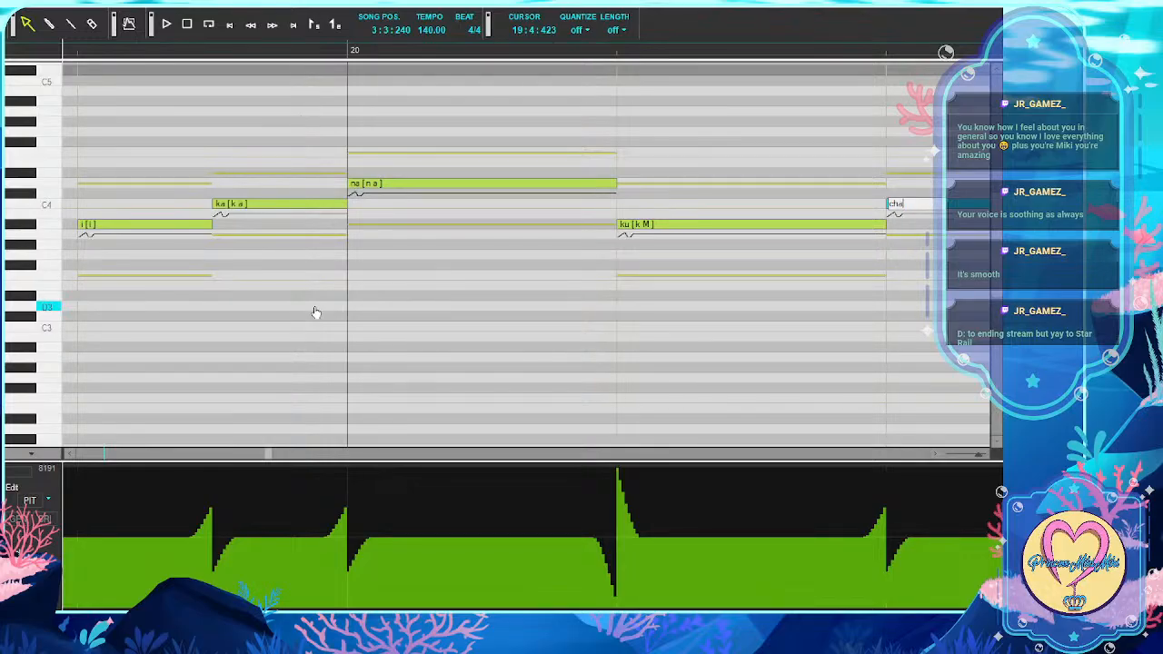
pyautogui.press('Tab')
pyautogui.press('Tab')
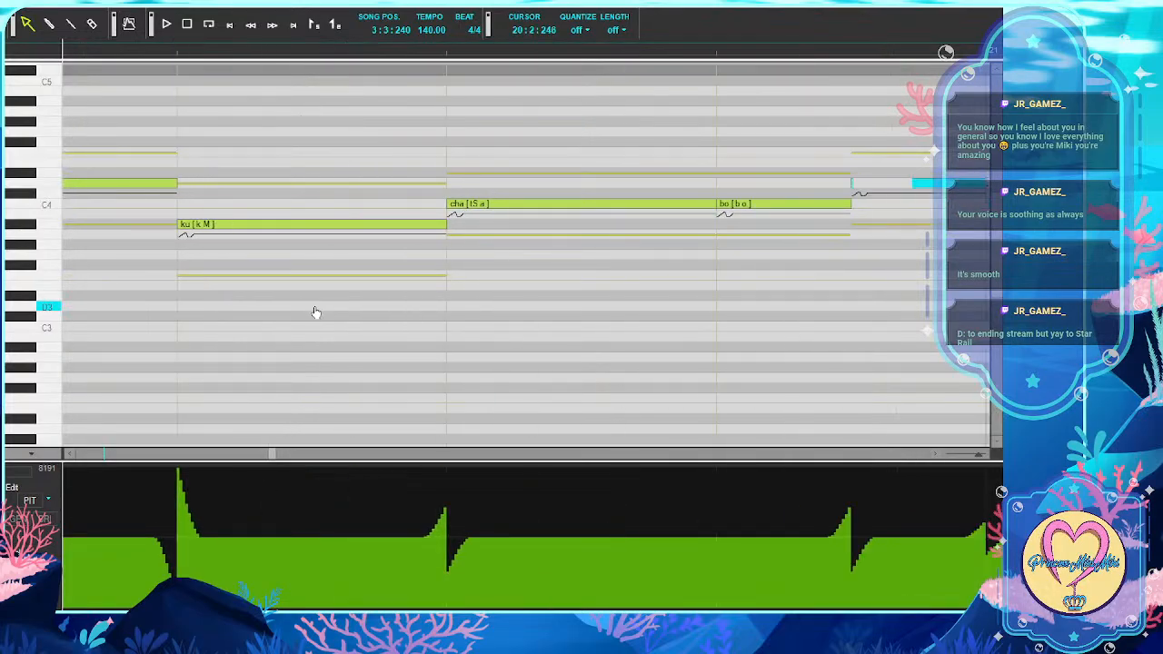
pyautogui.press('Tab')
# Correct the first four lyrics of bar 21 to no, ka, mi and sa
pyautogui.write('no')
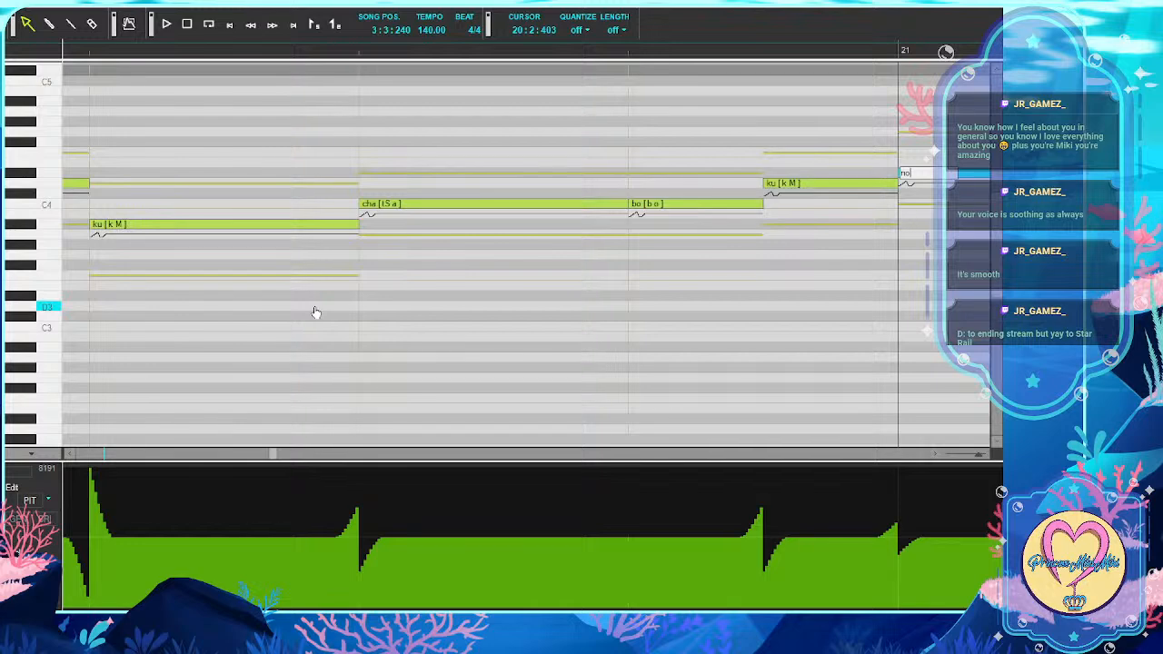
pyautogui.press('Tab')
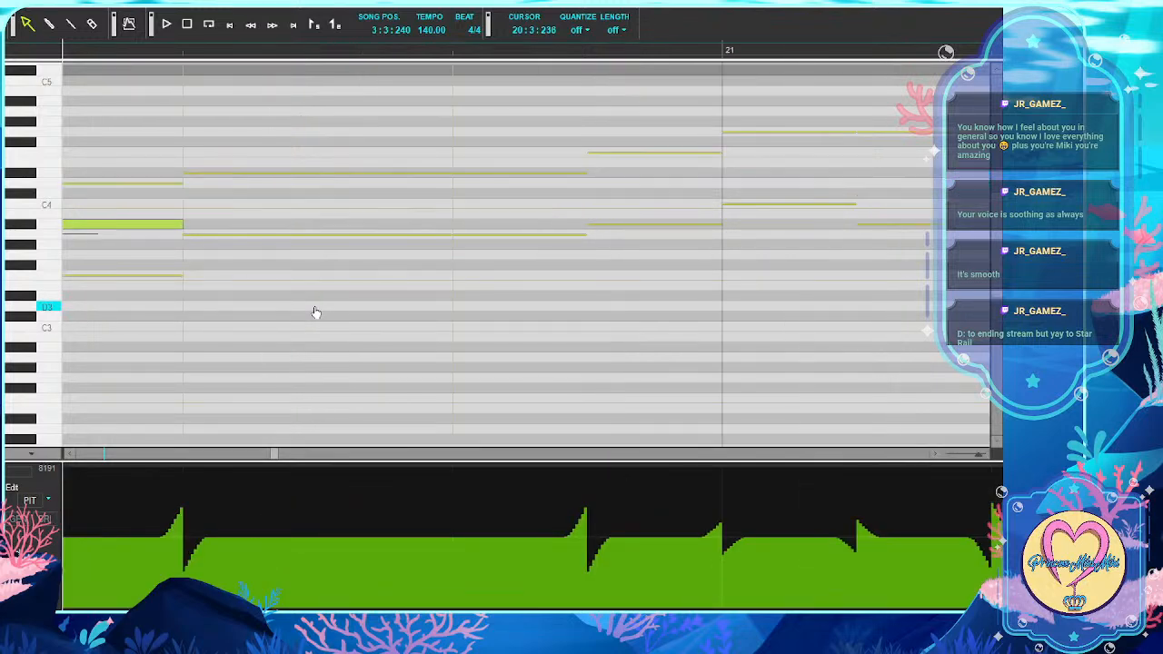
pyautogui.write('ka')
pyautogui.press('Tab')
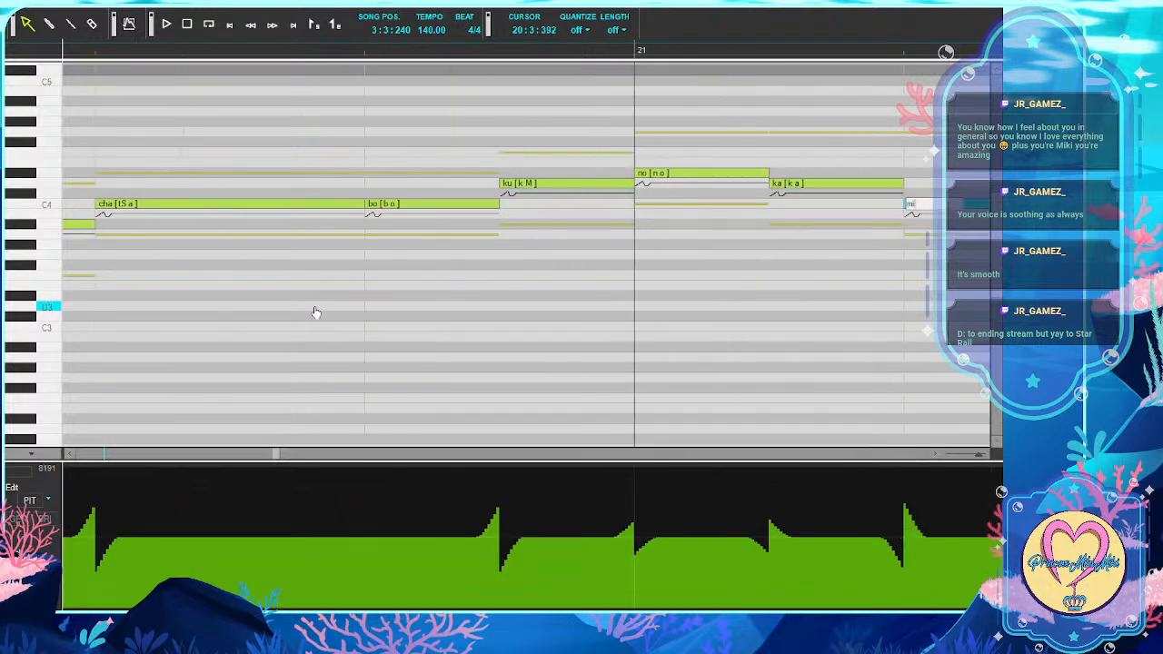
pyautogui.write('mi')
pyautogui.press('Tab')
pyautogui.write('sa')
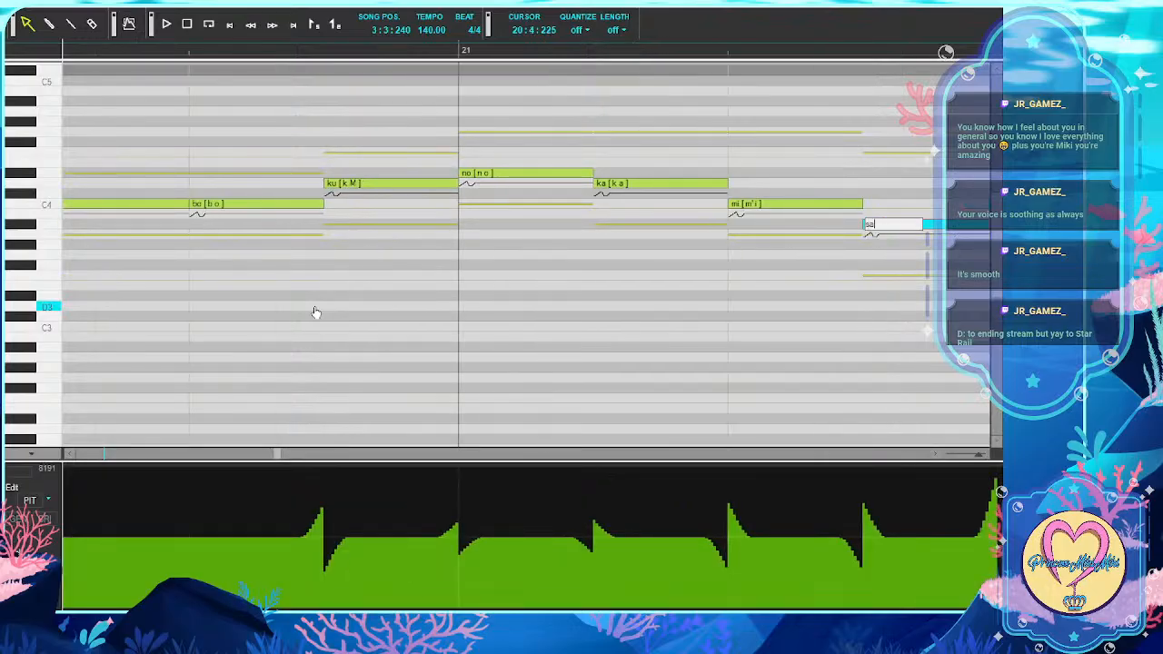
pyautogui.press('Tab')
# Correct the last three lyrics of bar 21 to ma, ka and mi
pyautogui.write('ma')
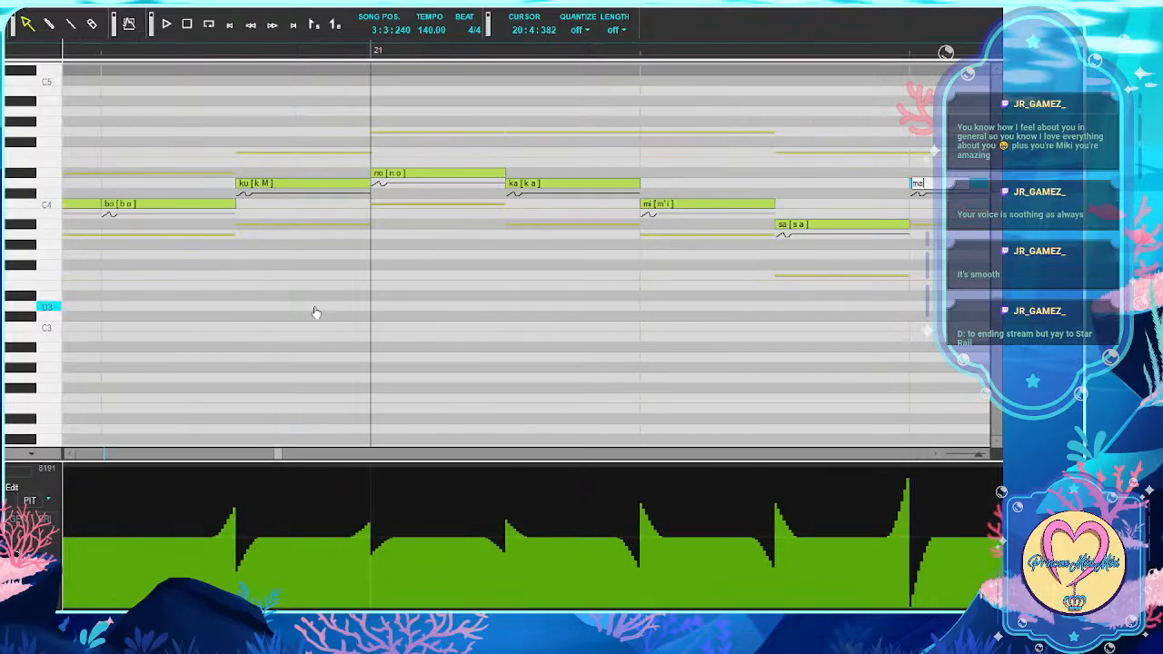
pyautogui.press('Tab')
pyautogui.write('ka')
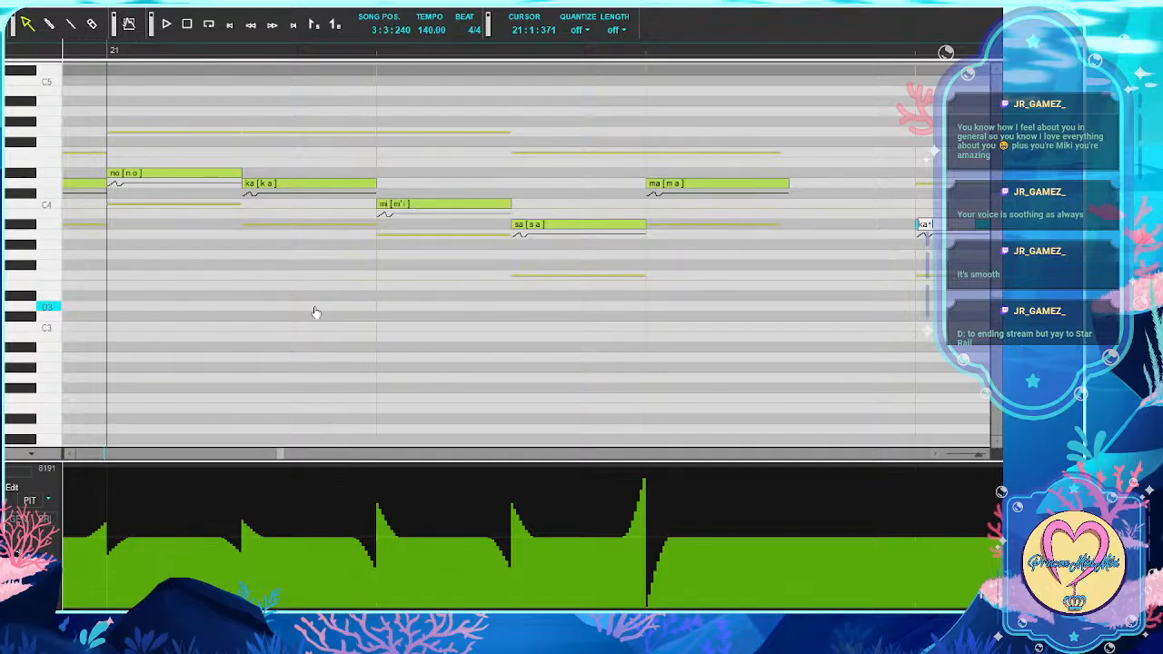
pyautogui.press('Tab')
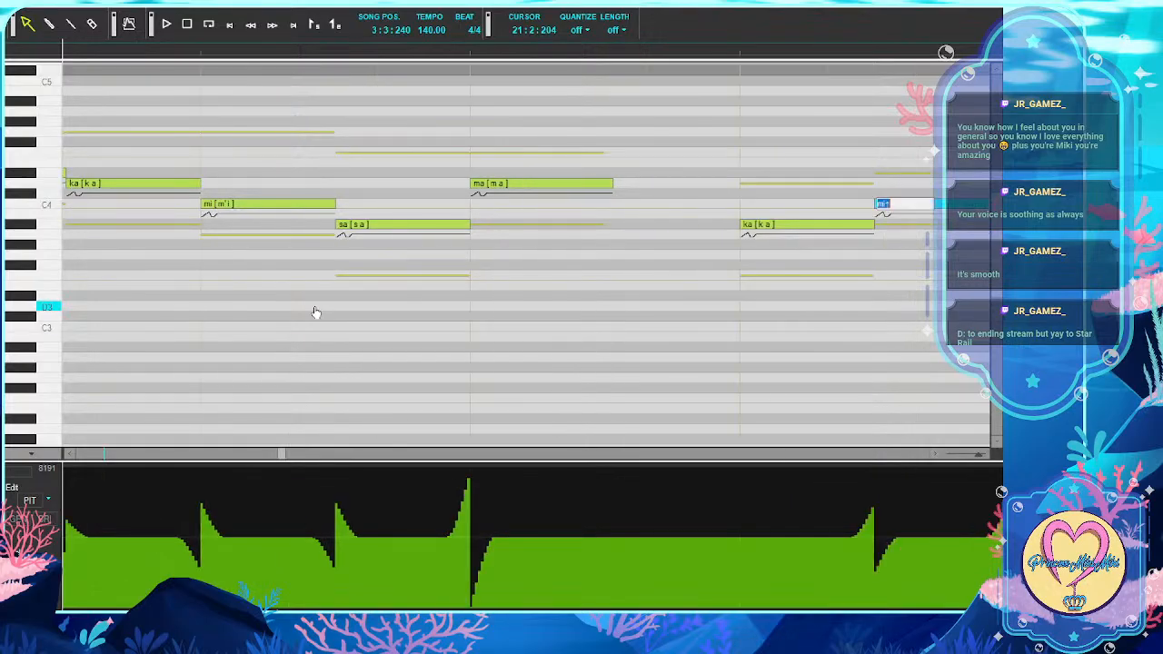
pyautogui.write('mi')
pyautogui.press('Tab')
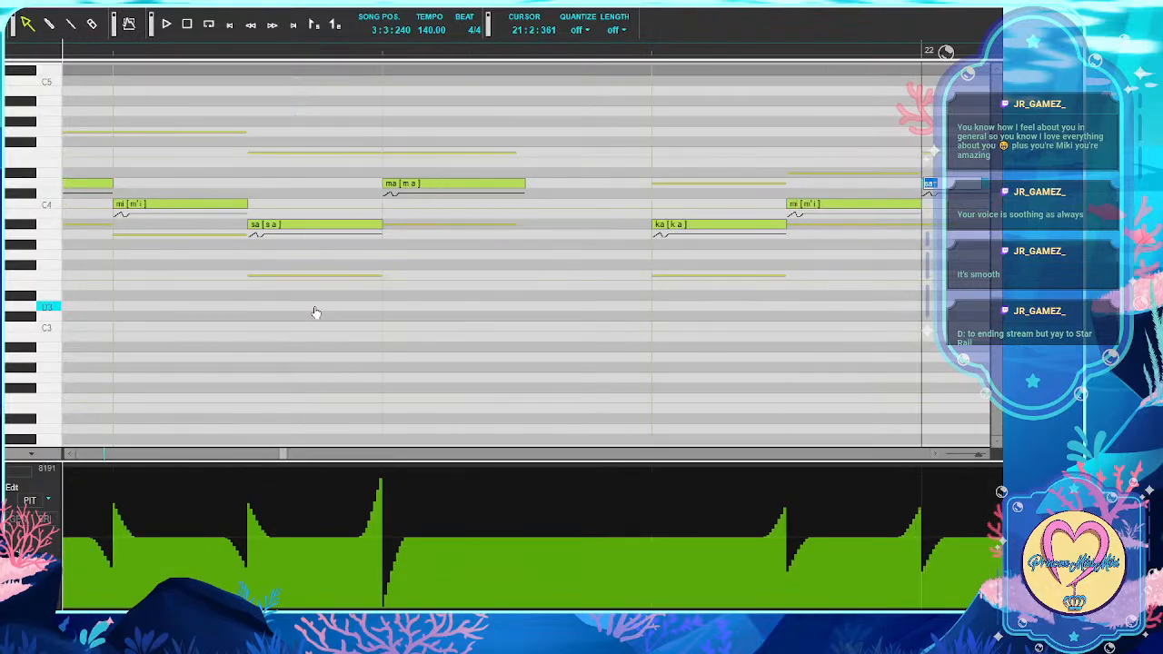
# Correct the five lyrics of bar 22 to sa, ma, ga, da and i
pyautogui.write('sa')
pyautogui.press('Tab')
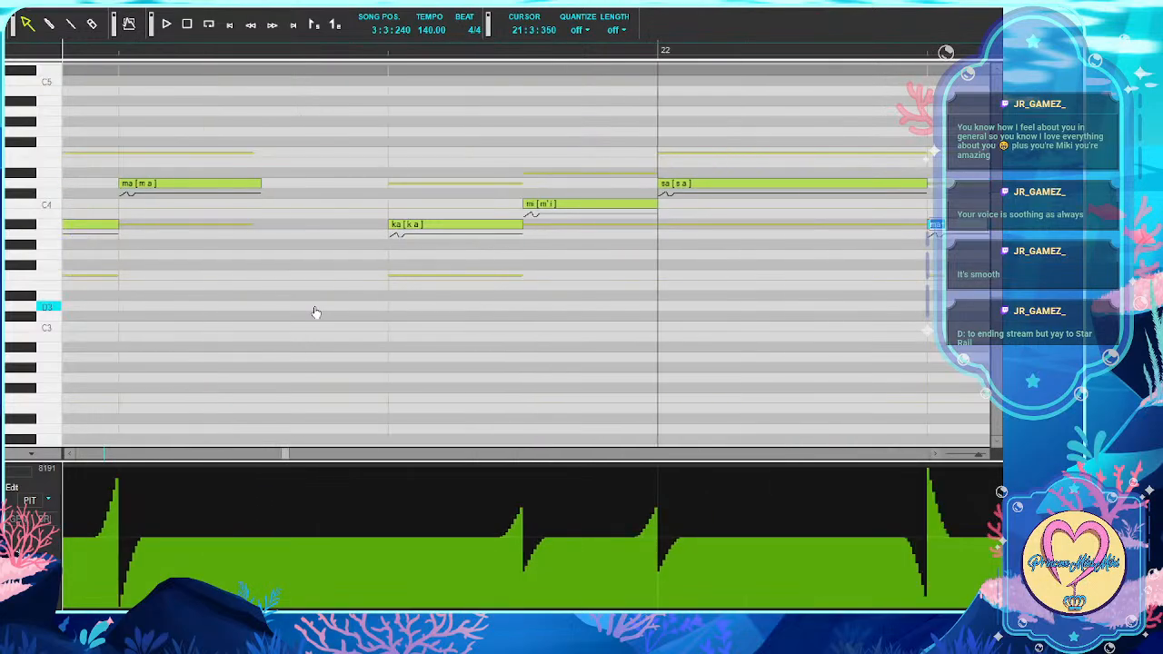
pyautogui.write('ma')
pyautogui.press('Tab')
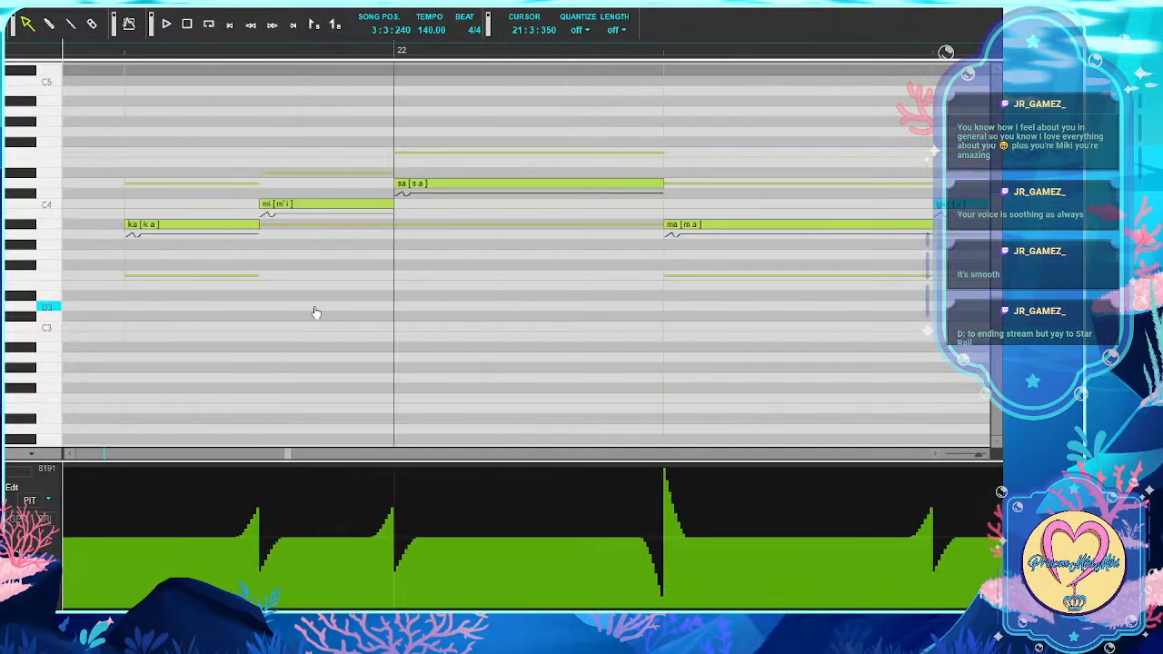
pyautogui.write('ga')
pyautogui.press('Tab')
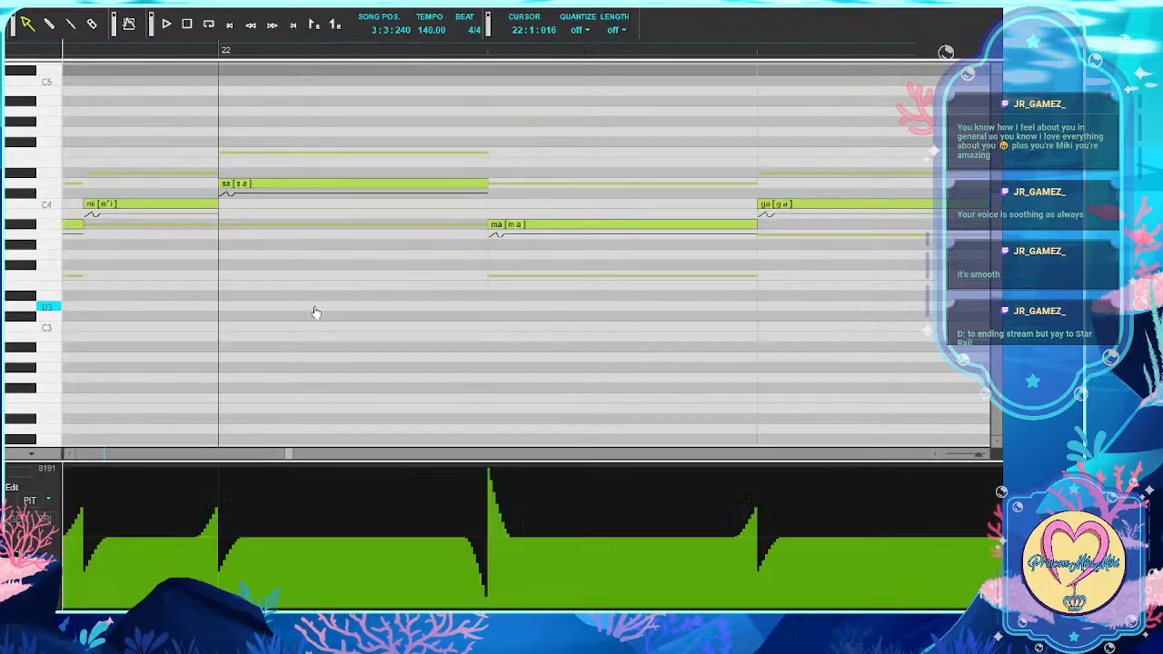
pyautogui.write('da')
pyautogui.press('Tab')
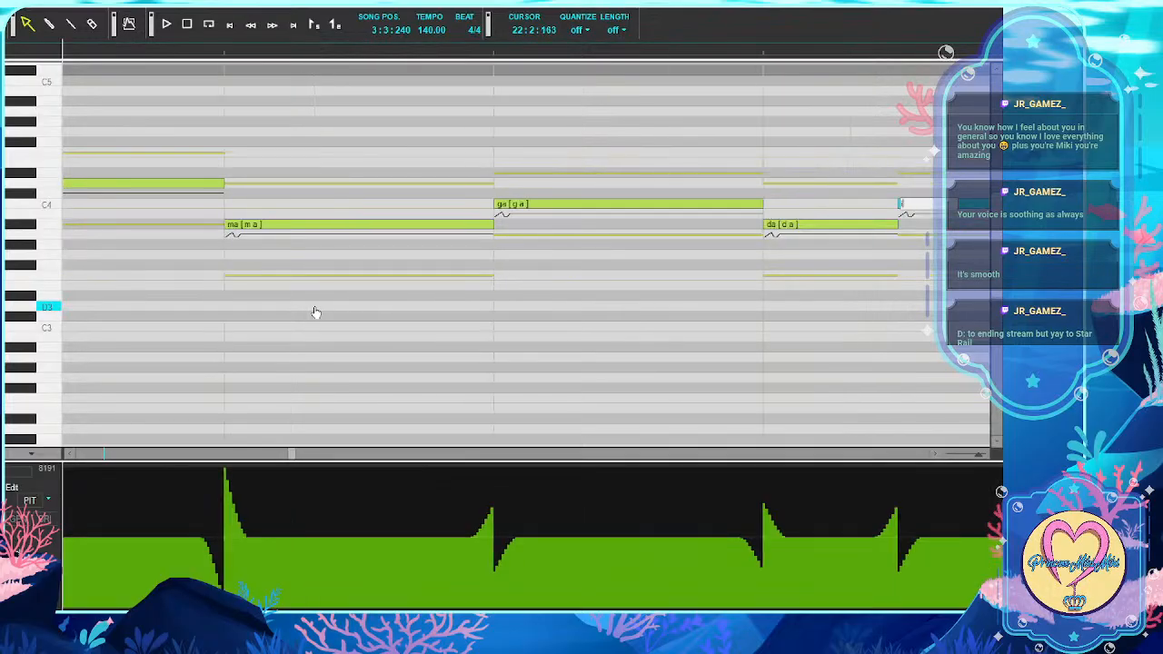
pyautogui.write('i')
pyautogui.press('Tab')
# Correct the first five lyrics of bar 23 to su, ki, de, shi and ta
pyautogui.write('su')
pyautogui.press('Tab')
pyautogui.write('k')
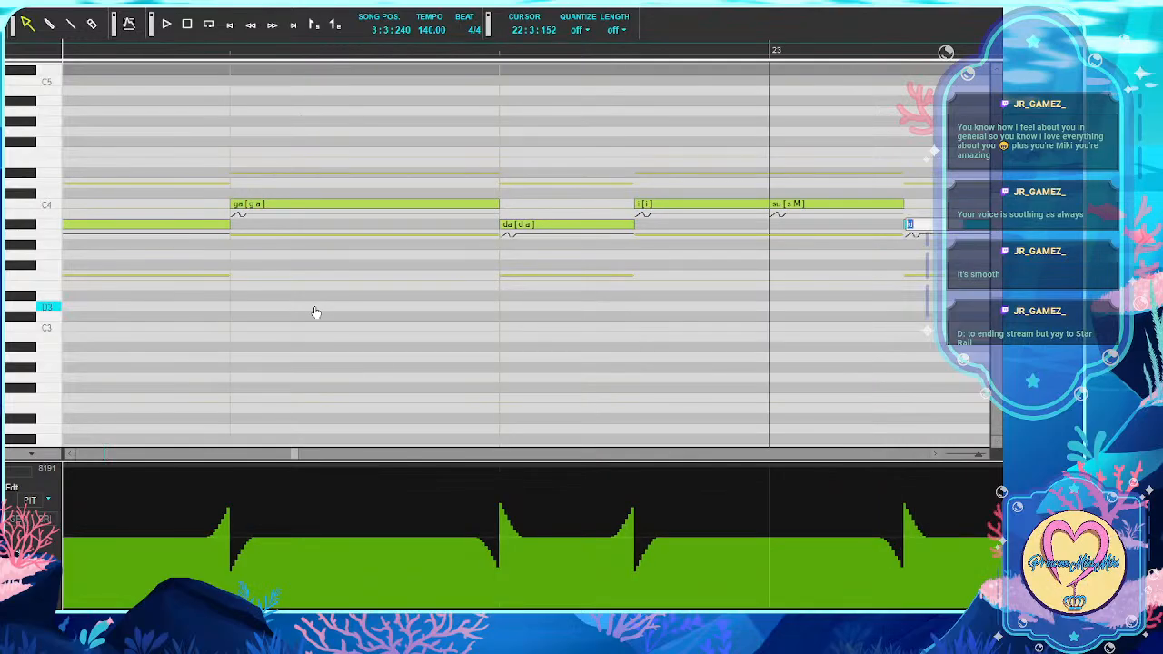
pyautogui.write('i')
pyautogui.press('Tab')
pyautogui.write('de')
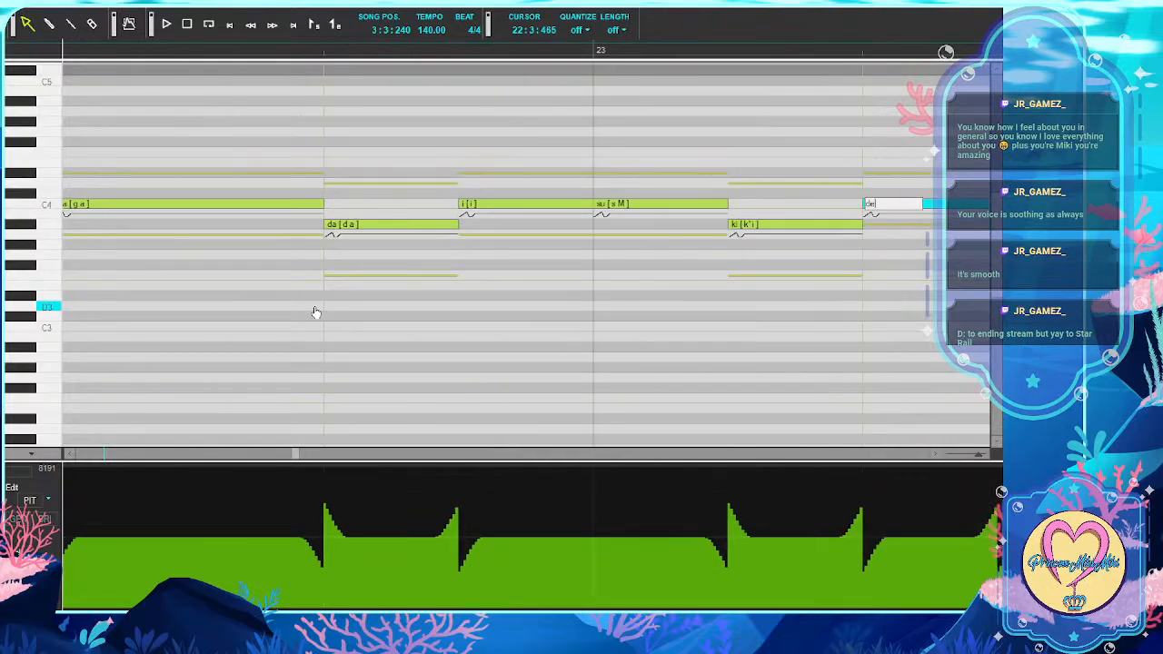
pyautogui.press('Tab')
pyautogui.write('sh')
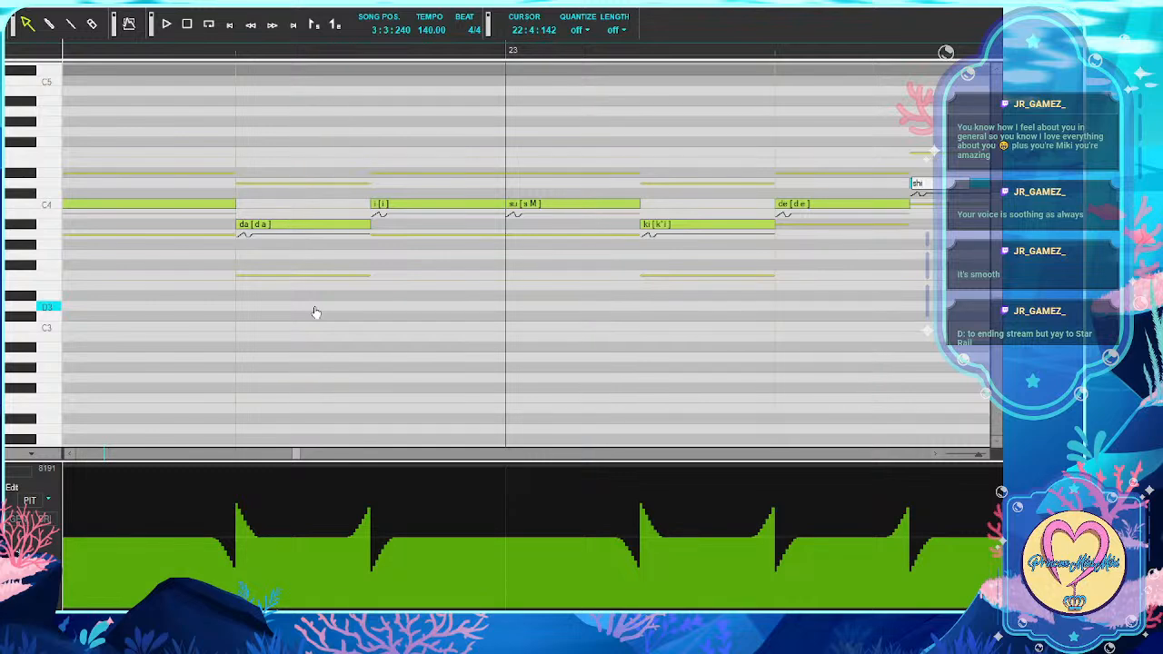
pyautogui.press('Tab')
pyautogui.write('ta')
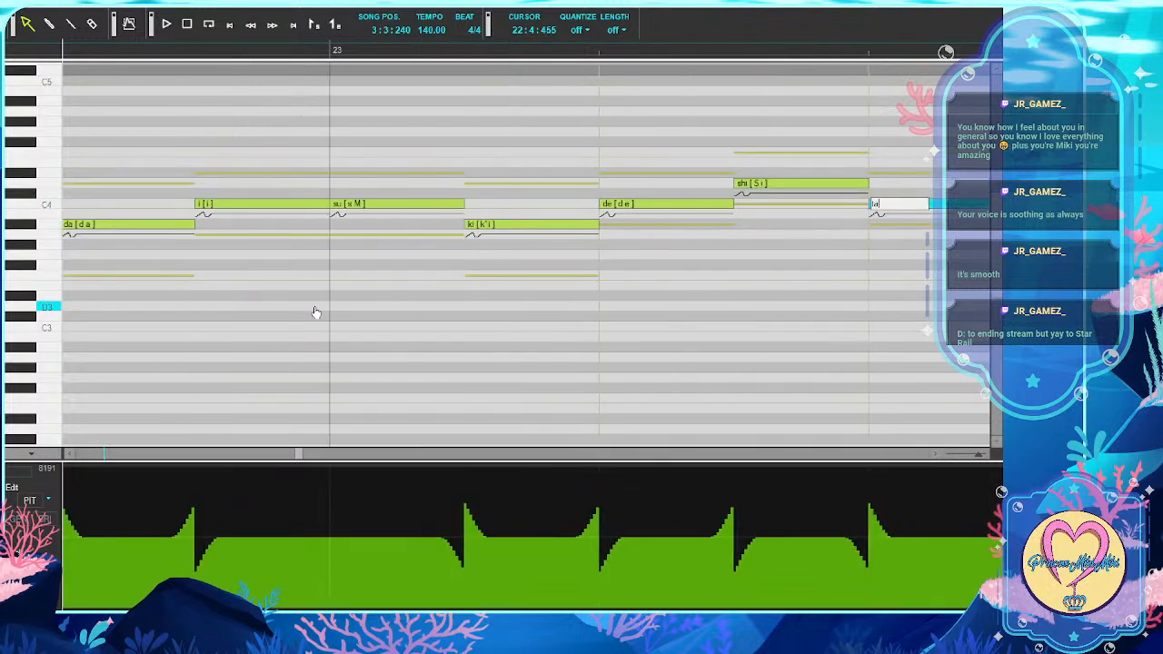
pyautogui.press('Tab')
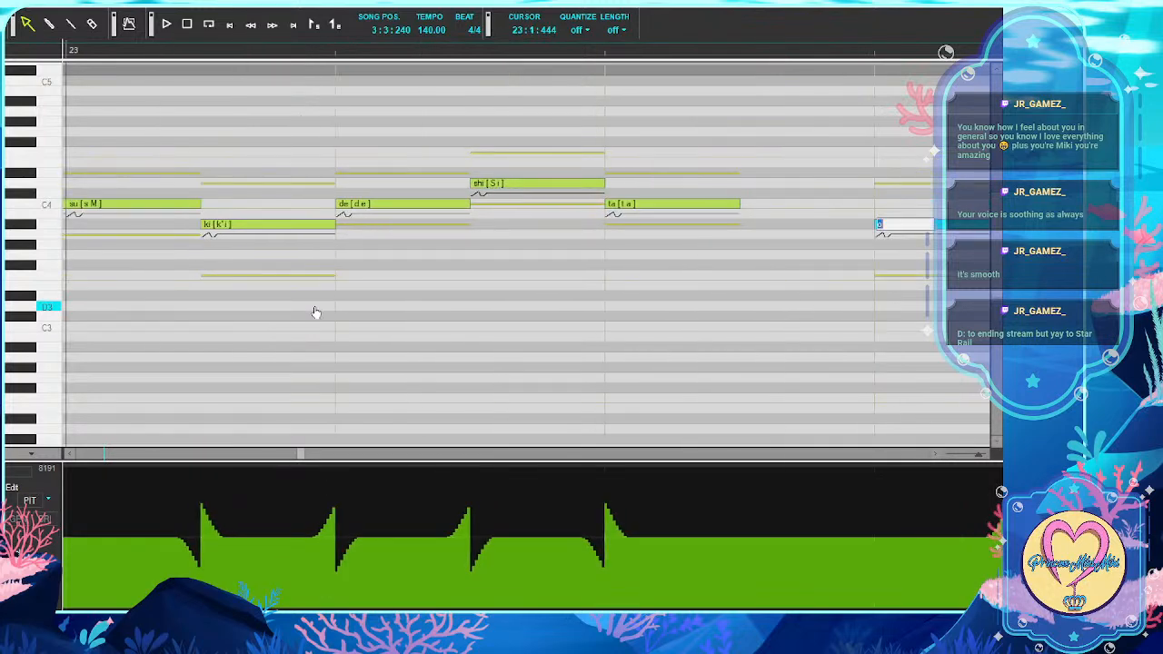
# Correct the last two lyrics of bar 23 to o and to
pyautogui.write('o')
pyautogui.press('Tab')
pyautogui.write('to')
pyautogui.press('Tab')
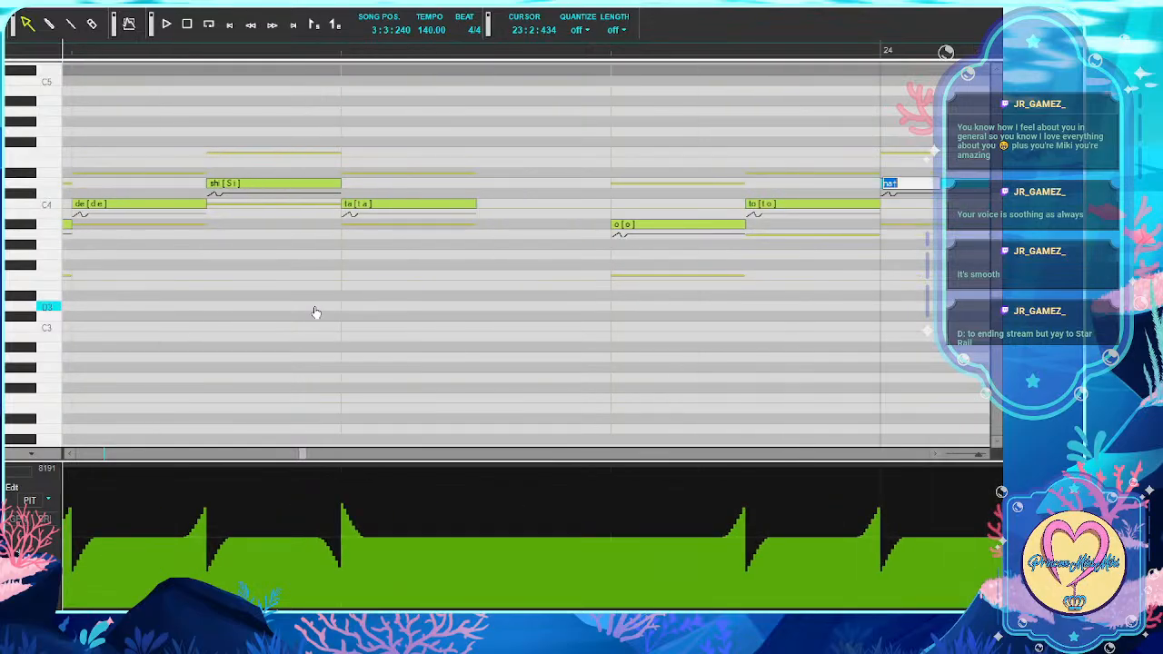
# Correct the five lyrics of bar 24 to na, ni, wa, na and re
pyautogui.write('na')
pyautogui.press('Tab')
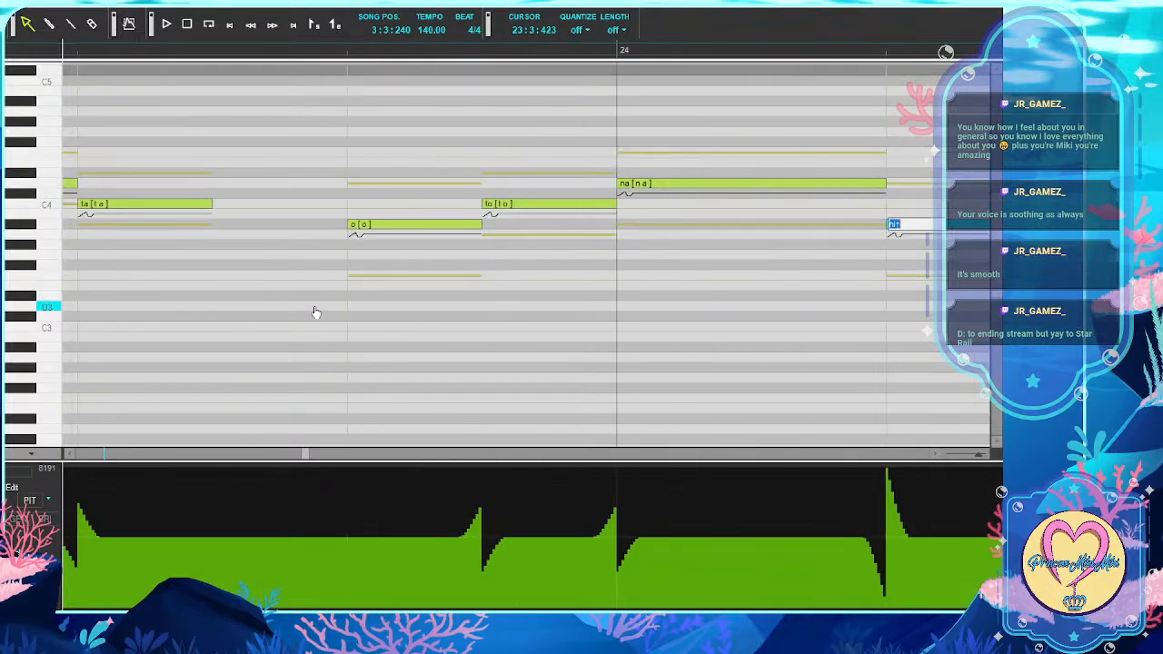
pyautogui.write('ni')
pyautogui.press('Tab')
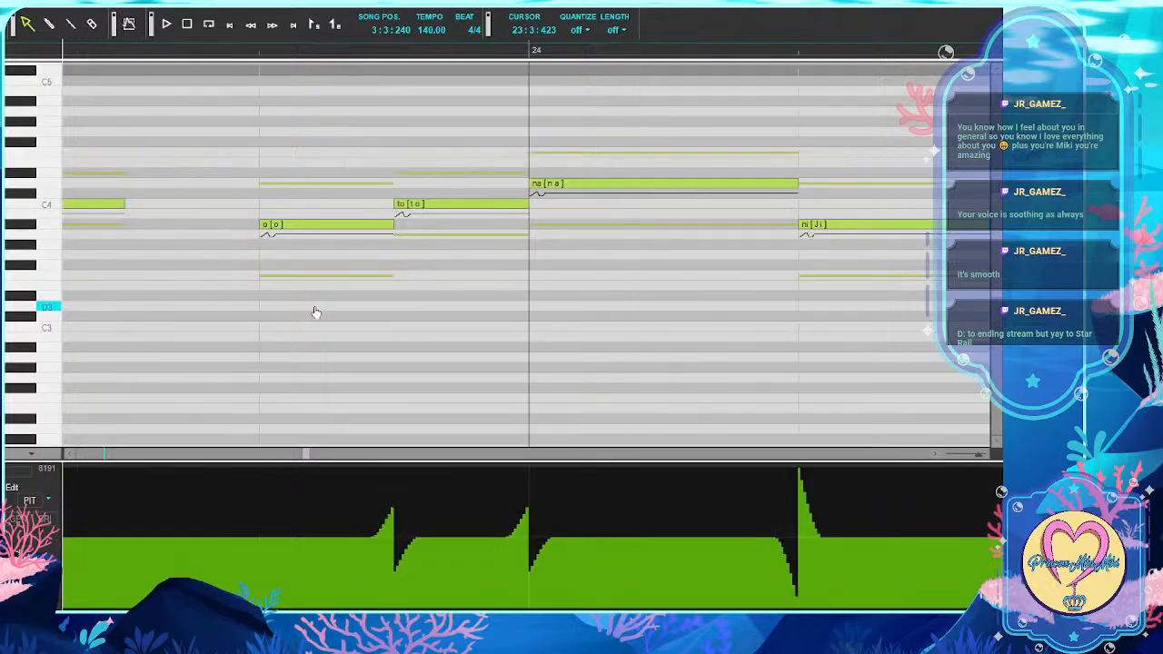
pyautogui.write('wa')
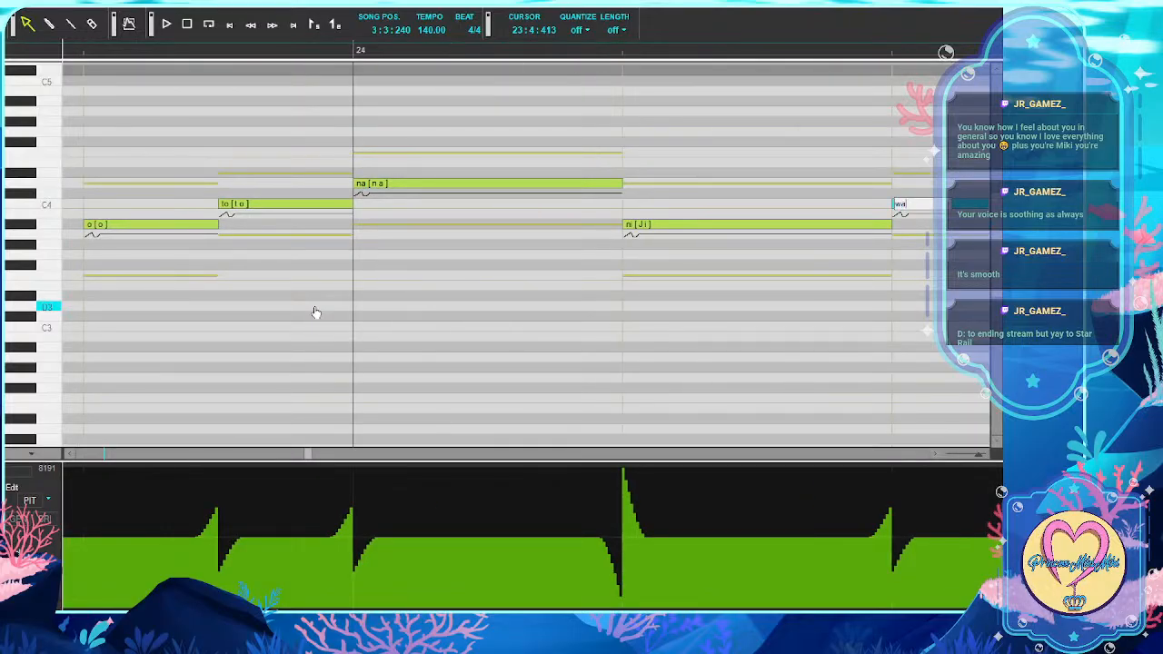
pyautogui.press('Tab')
pyautogui.write('na')
pyautogui.press('Tab')
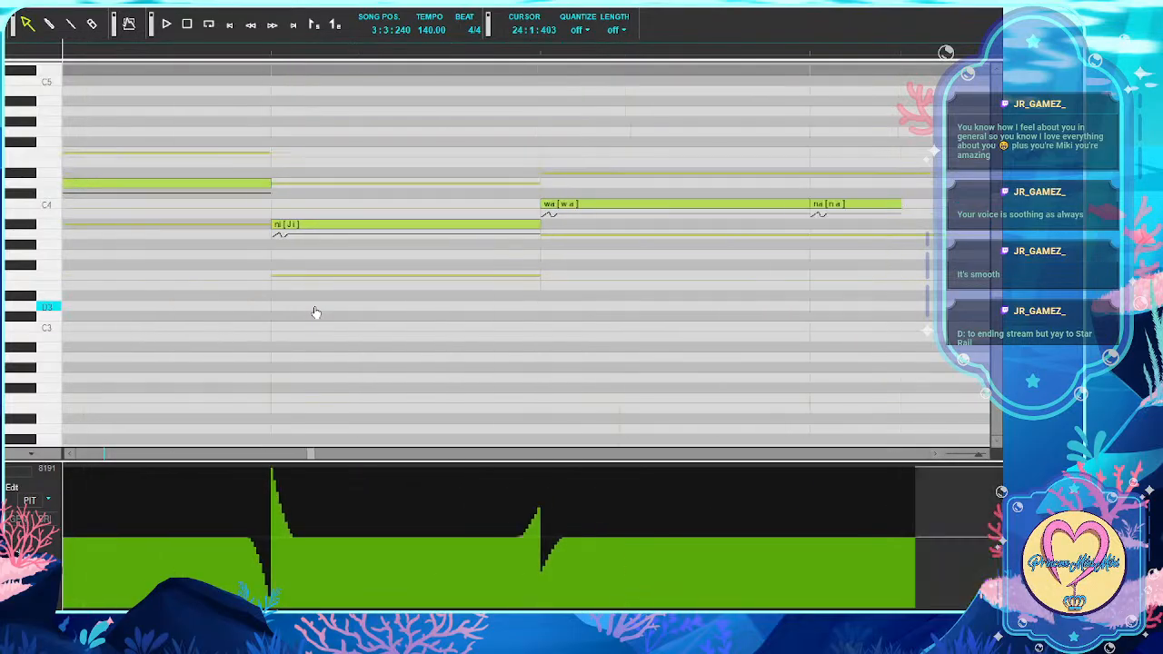
pyautogui.write('re')
pyautogui.press('Tab')
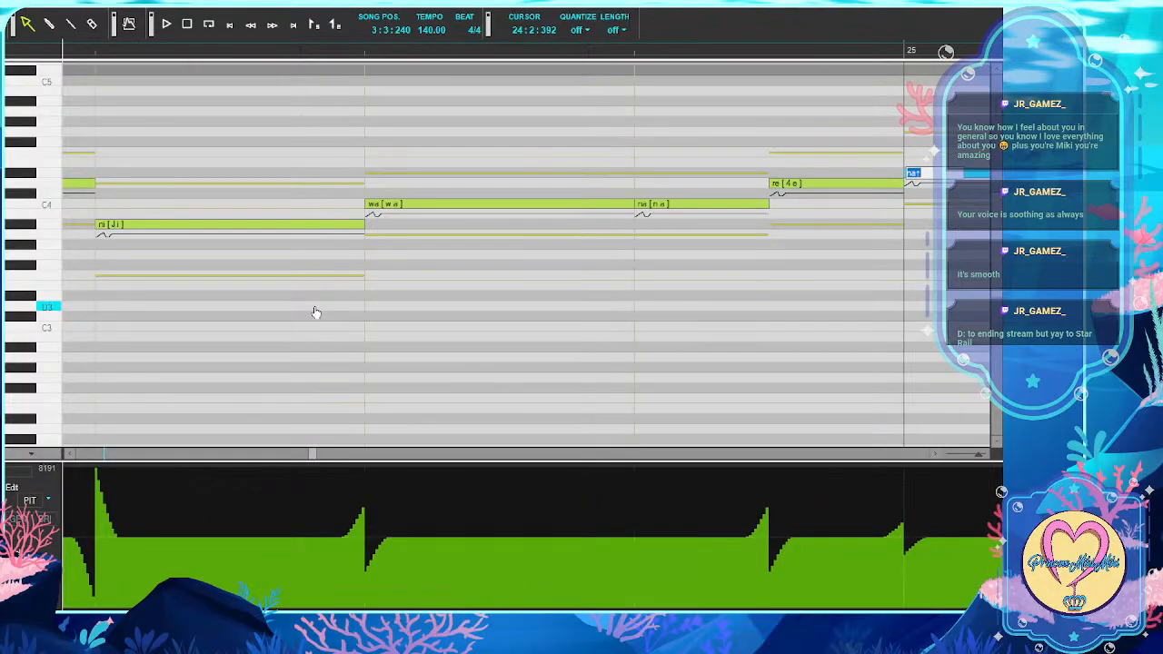
# Correct the first four lyrics of bar 25 to na, i, bo and ku
pyautogui.write('na')
pyautogui.press('Tab')
pyautogui.press('BackSpace')
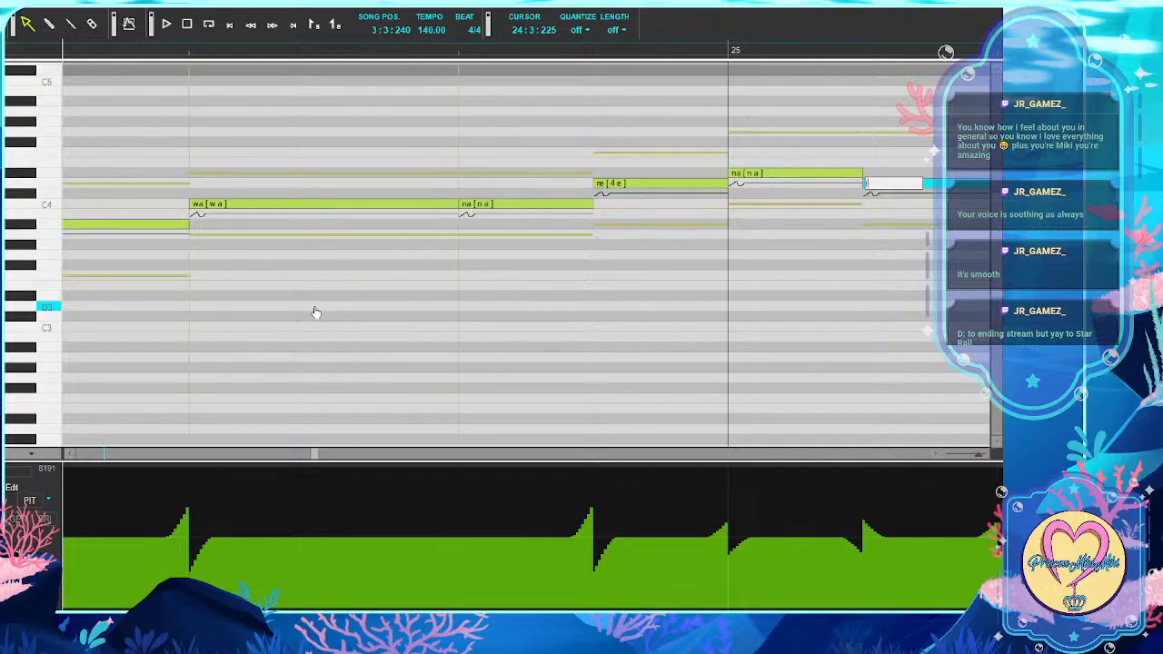
pyautogui.write('i')
pyautogui.press('Tab')
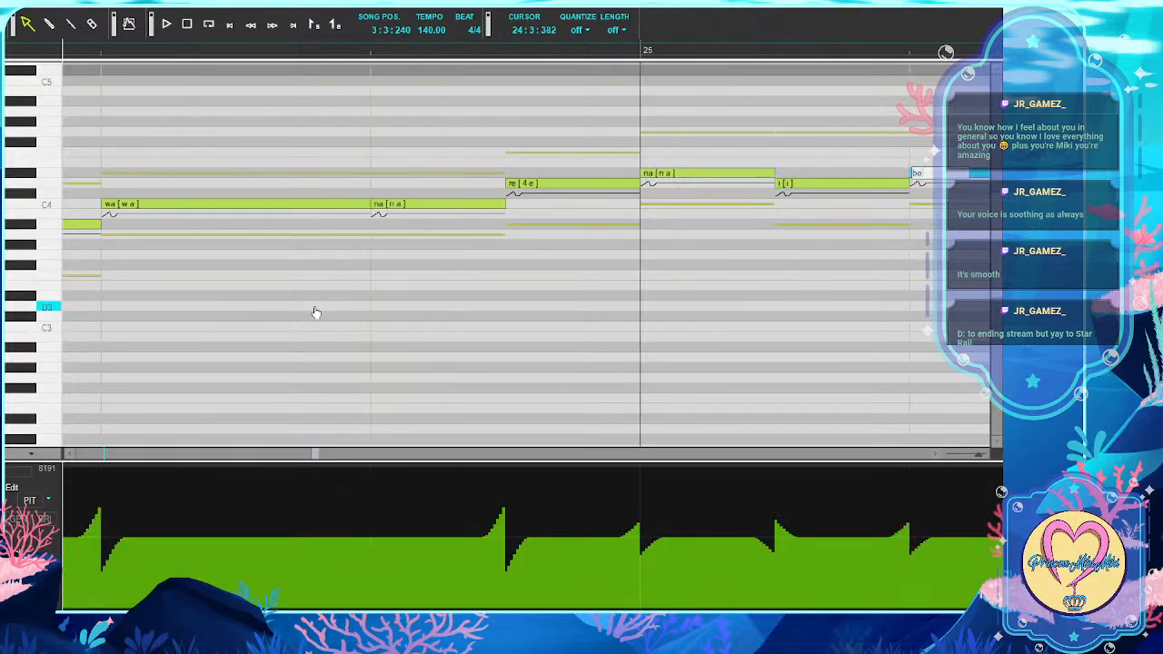
pyautogui.press('Tab')
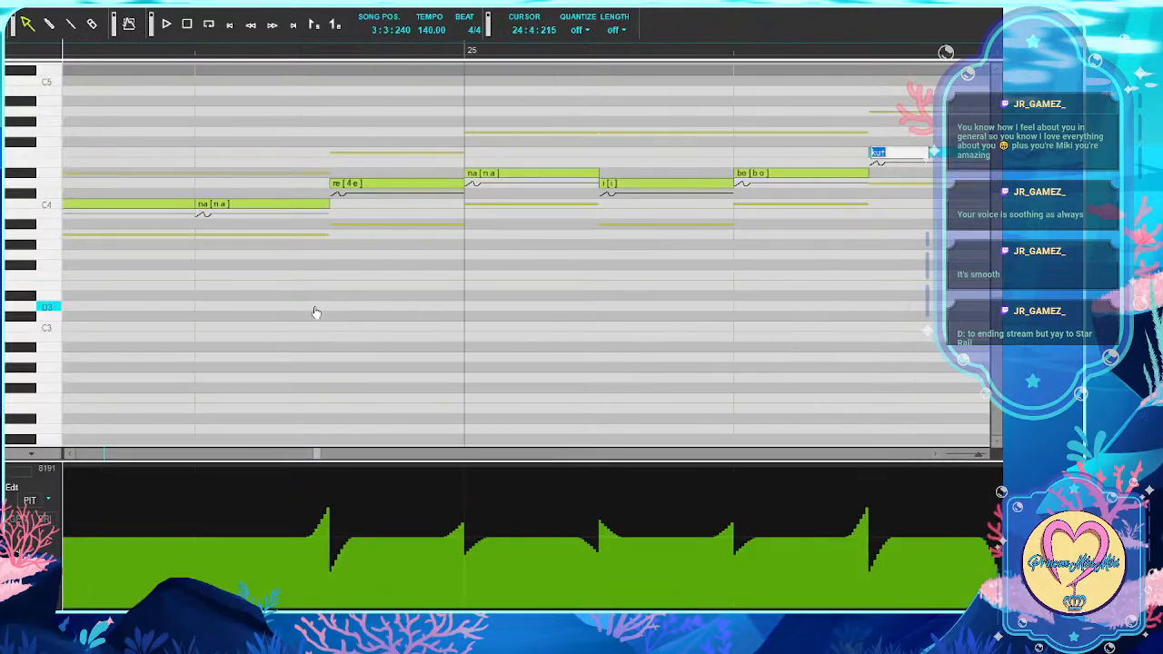
pyautogui.write('ku')
pyautogui.press('Tab')
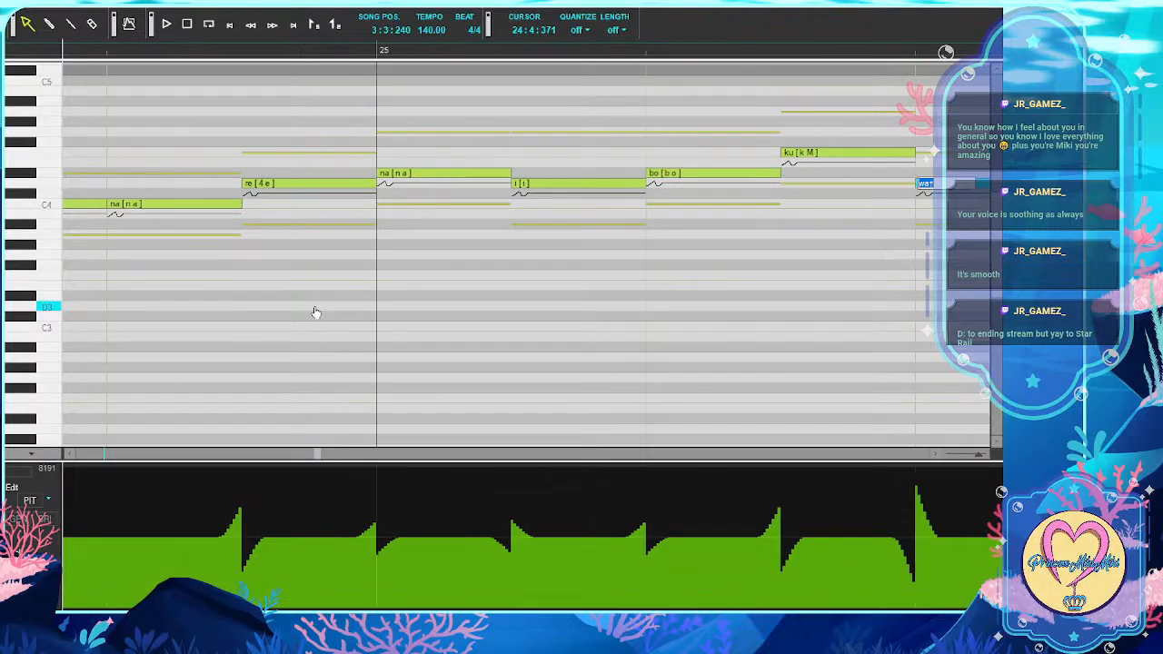
# Correct the last three lyrics of bar 25 to wa, bo and ku
pyautogui.press('Tab')
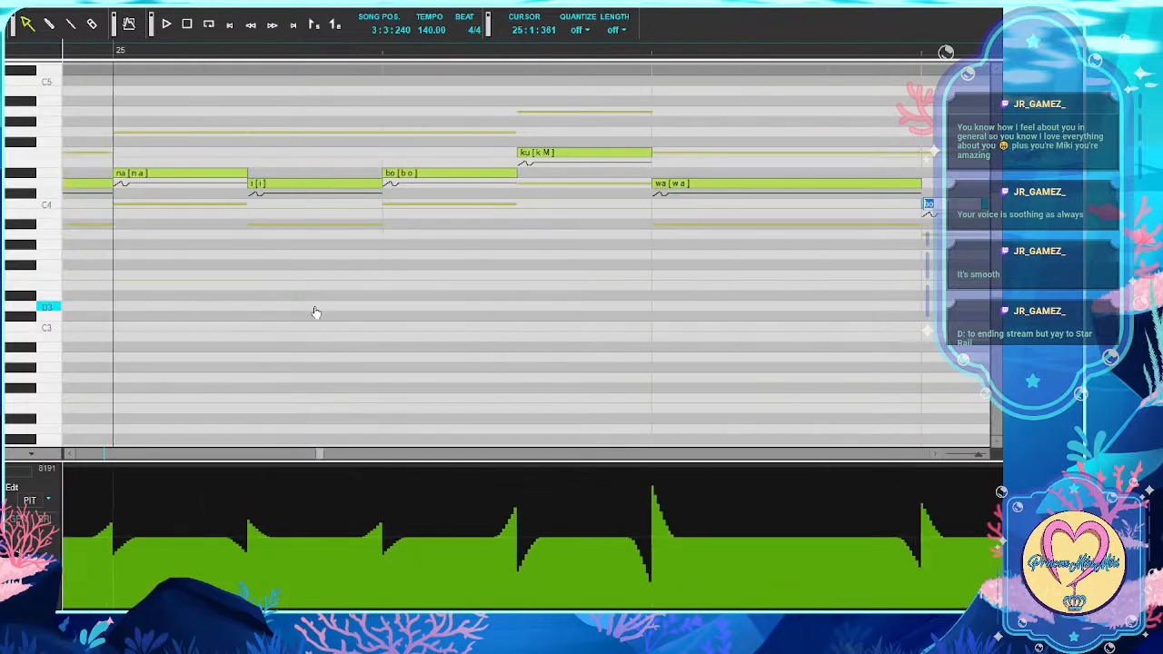
pyautogui.press('Tab')
pyautogui.press('Tab')
pyautogui.press('Tab')
pyautogui.press('Tab')
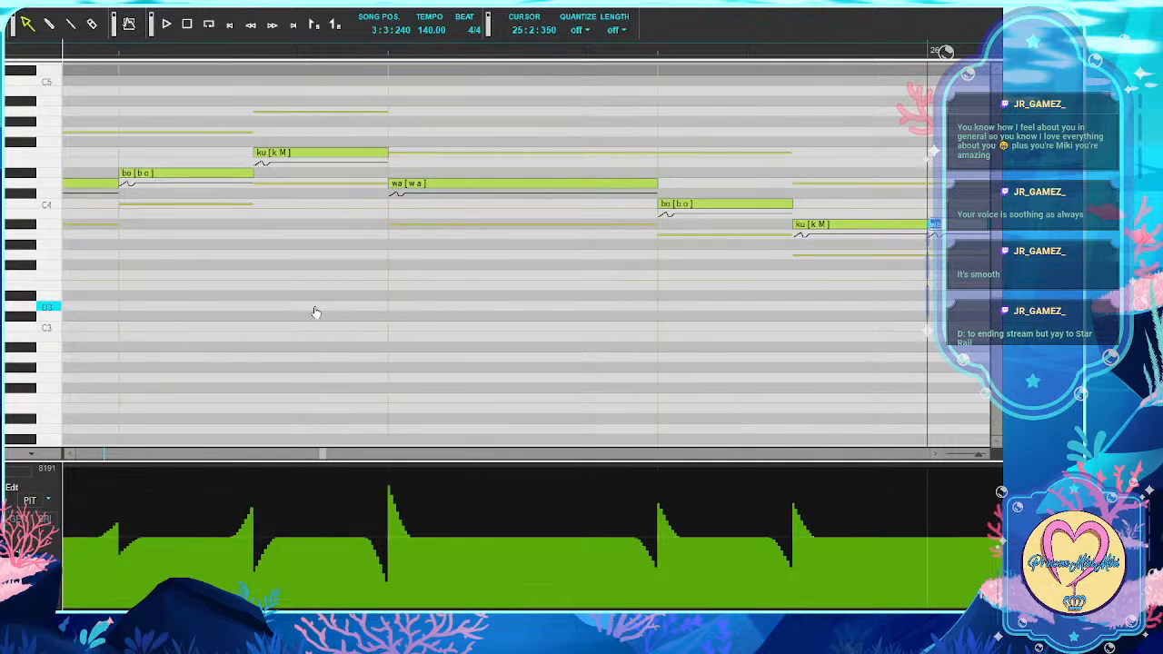
# Correct the seven lyrics of bar 26 to wa, bo, ku, wa, ma, da and a
pyautogui.press('Tab')
pyautogui.press('Tab')
pyautogui.press('Tab')
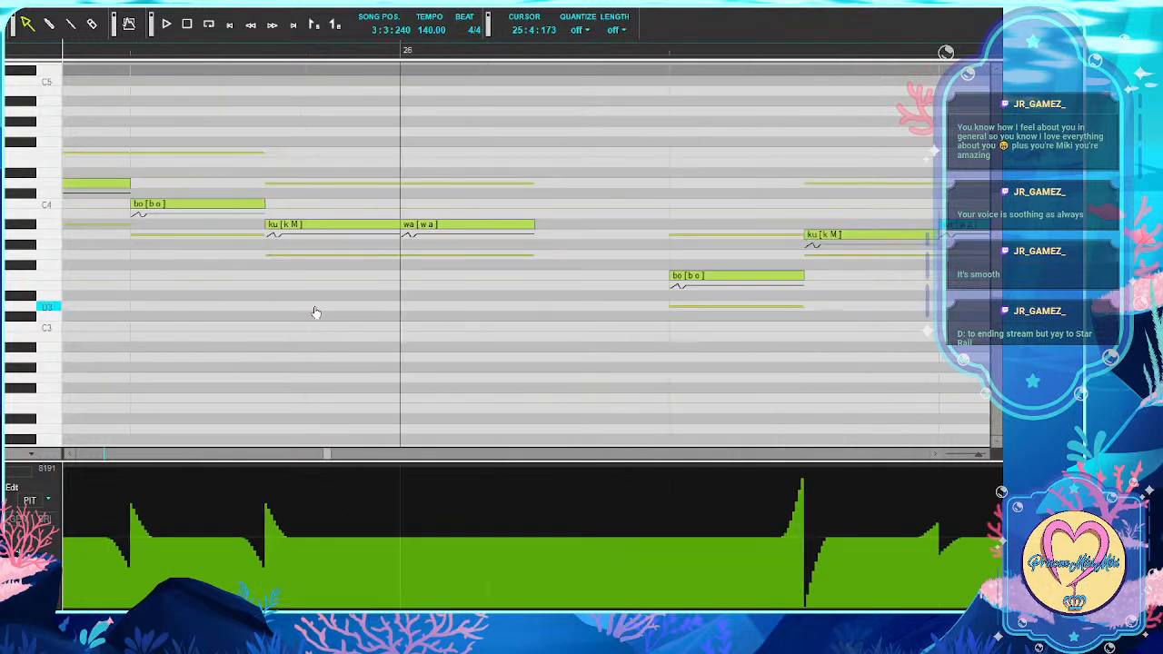
pyautogui.press('Tab')
pyautogui.press('Tab')
pyautogui.press('Tab')
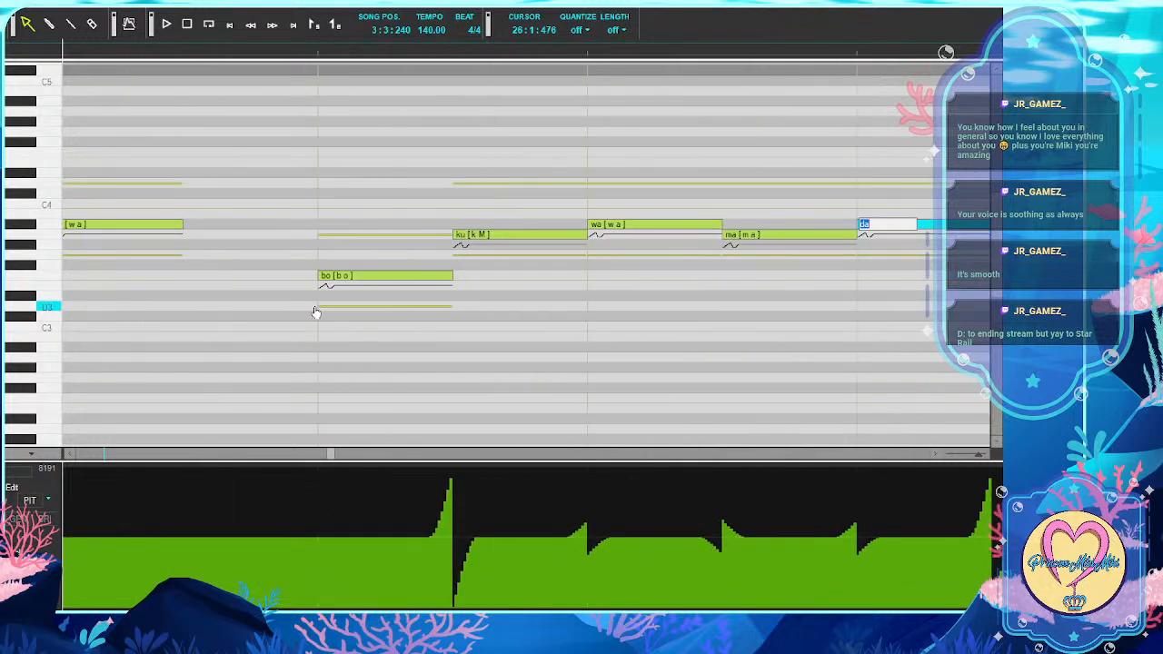
pyautogui.press('Tab')
pyautogui.press('Tab')
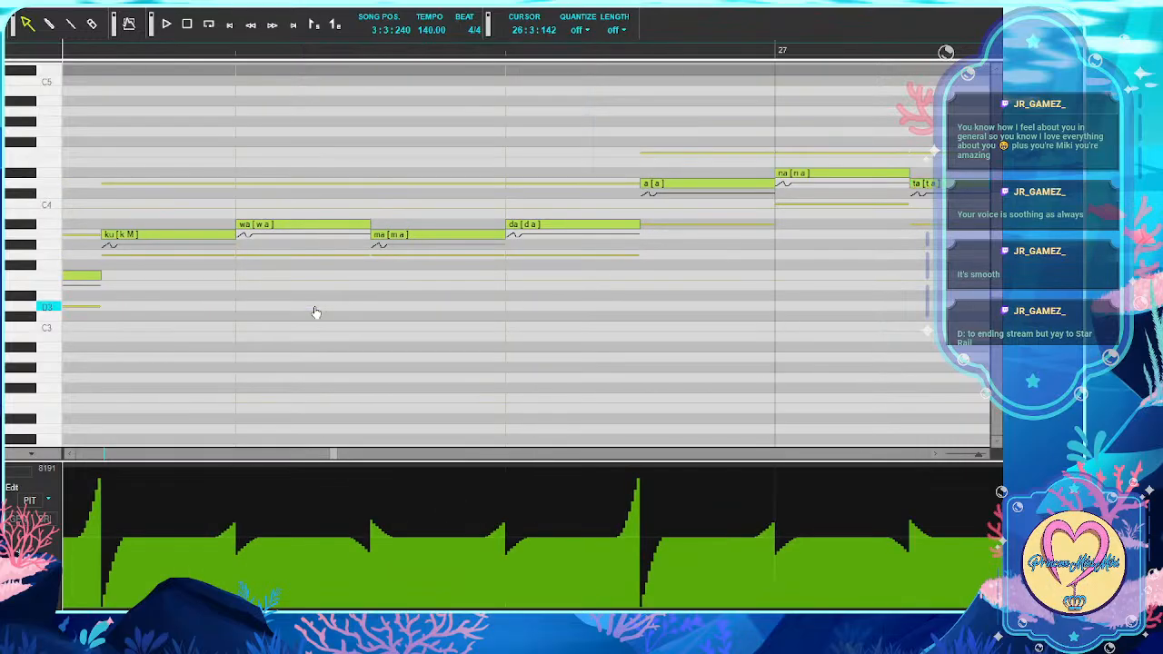
# Correct the first five lyrics of bar 27 to na, ta, ni, a and i
pyautogui.press('Tab')
pyautogui.press('Tab')
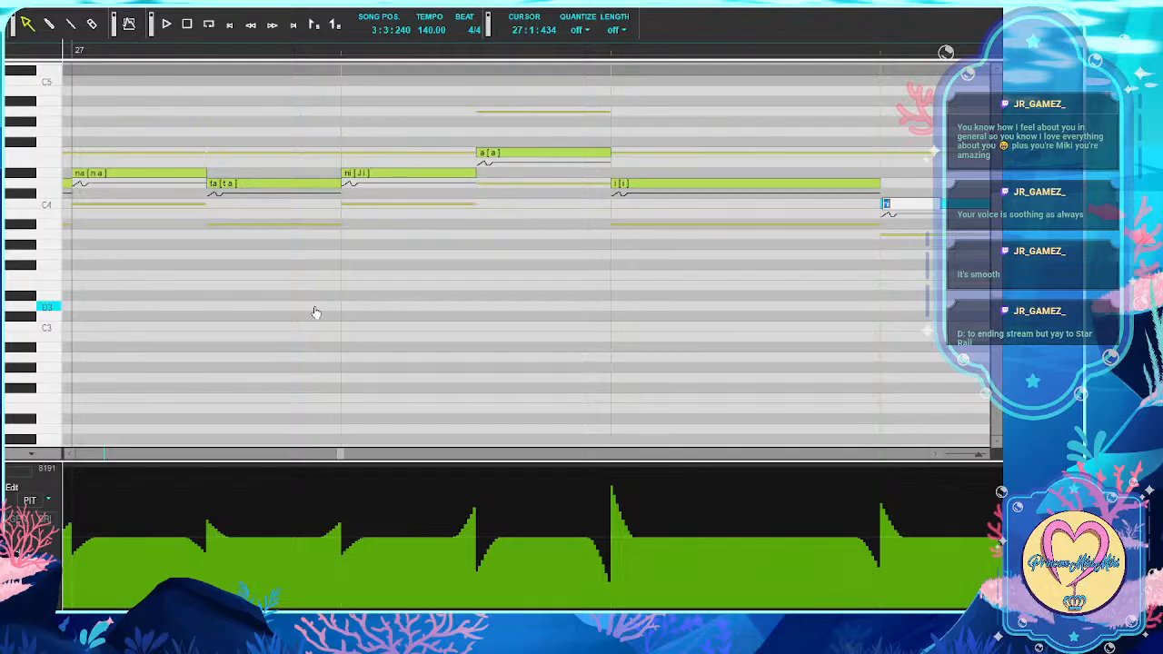
pyautogui.press('Tab')
pyautogui.press('Tab')
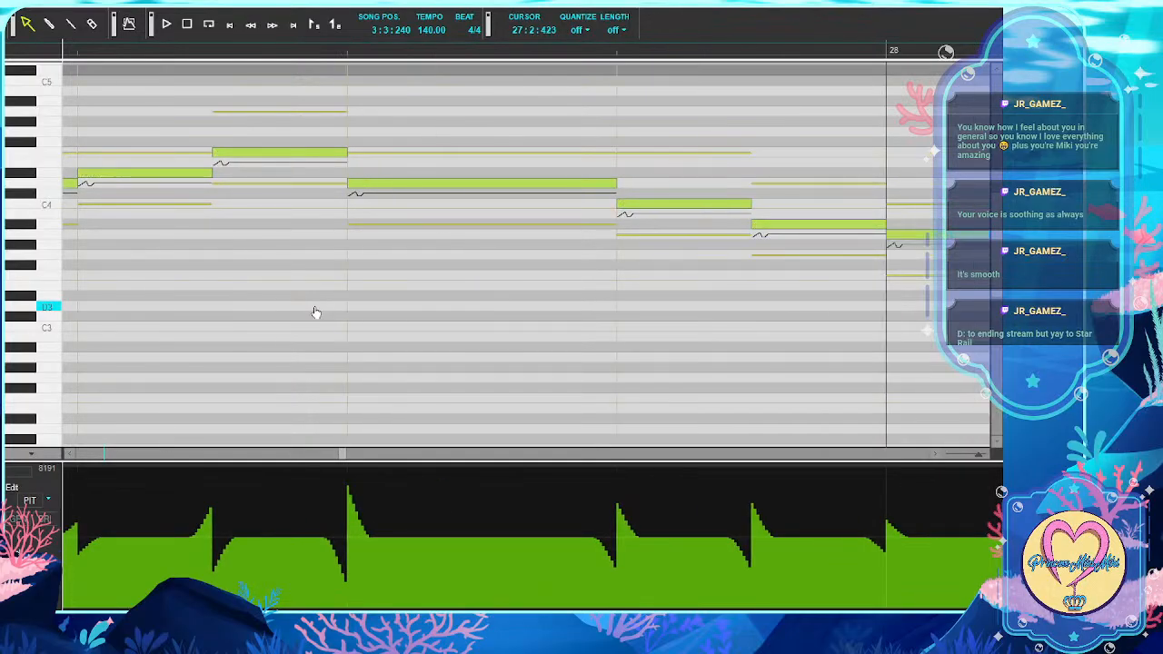
# Go through the lyrics of bar 28 and correct the lyric of the note starting in bar 29 to u
pyautogui.press('Tab')
pyautogui.press('Tab')
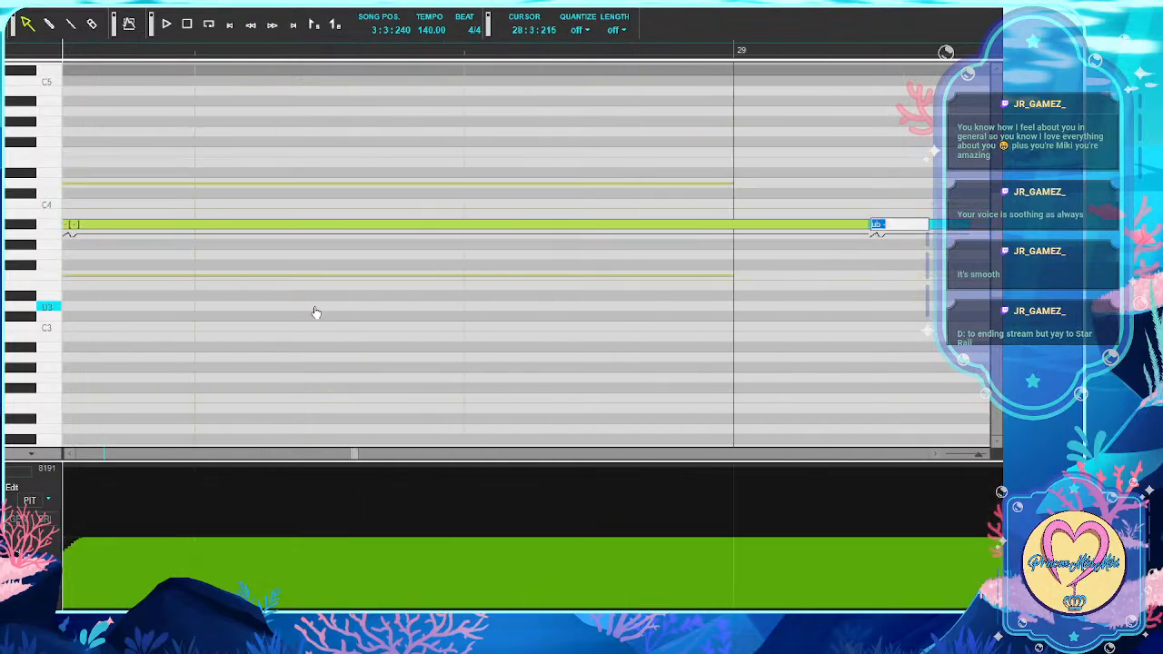
pyautogui.write('u')
pyautogui.press('Return')
# Correct the two lyrics at the end of bar 35 to a and ri
pyautogui.hscroll(20, 526, 254)
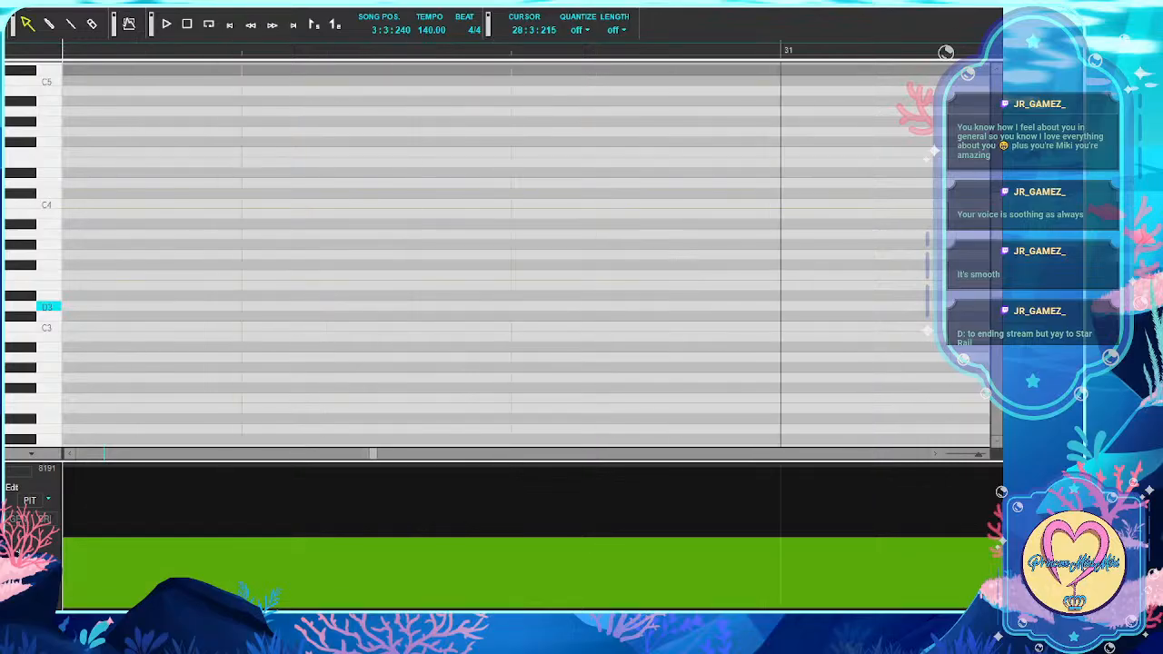
pyautogui.hscroll(10, 526, 254)
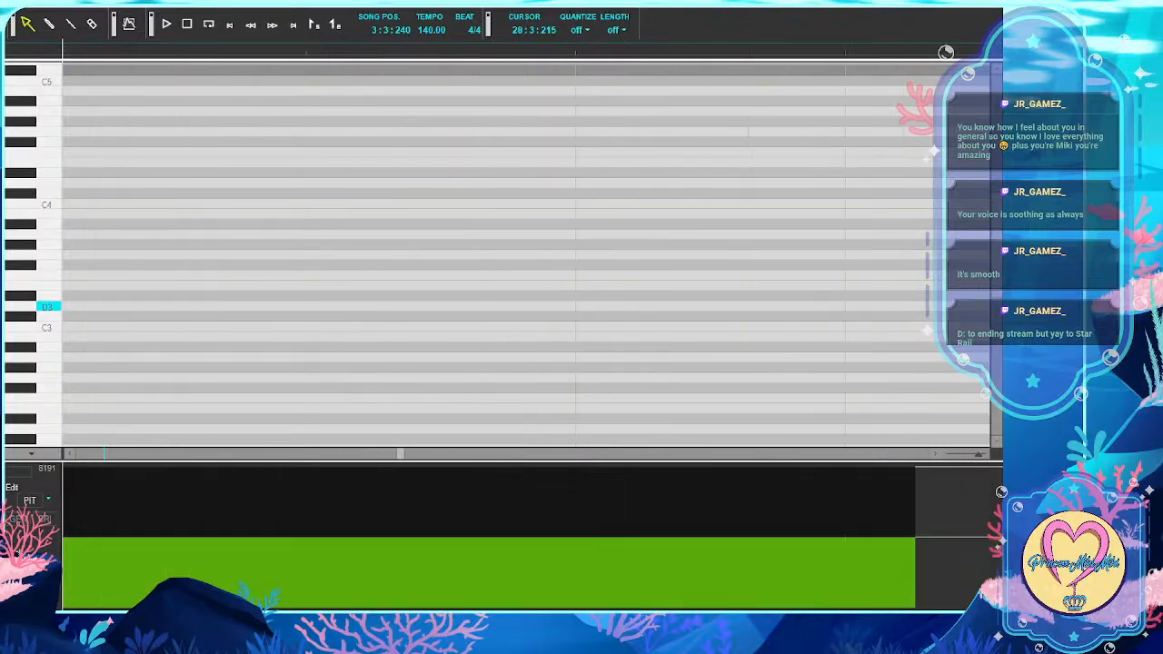
pyautogui.hscroll(7, 315, 312)
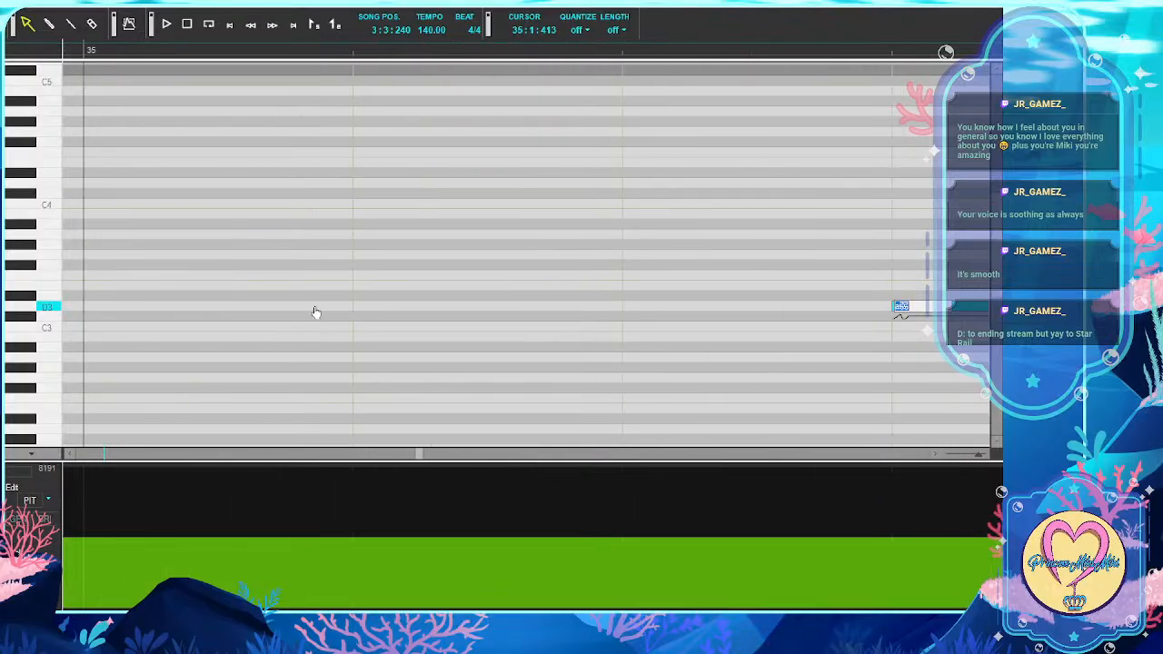
pyautogui.write('a')
pyautogui.press('Tab')
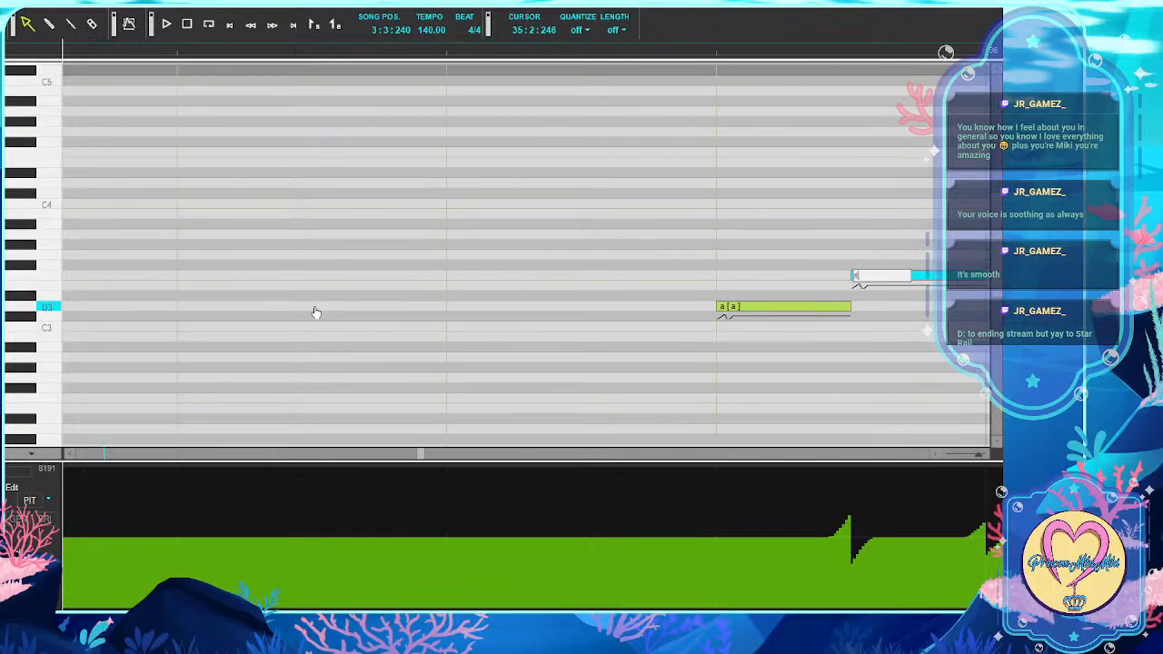
pyautogui.write('ri')
pyautogui.press('Tab')
# Correct the five lyrics of bar 36 to ga, to, ne, da and i
pyautogui.write('ga')
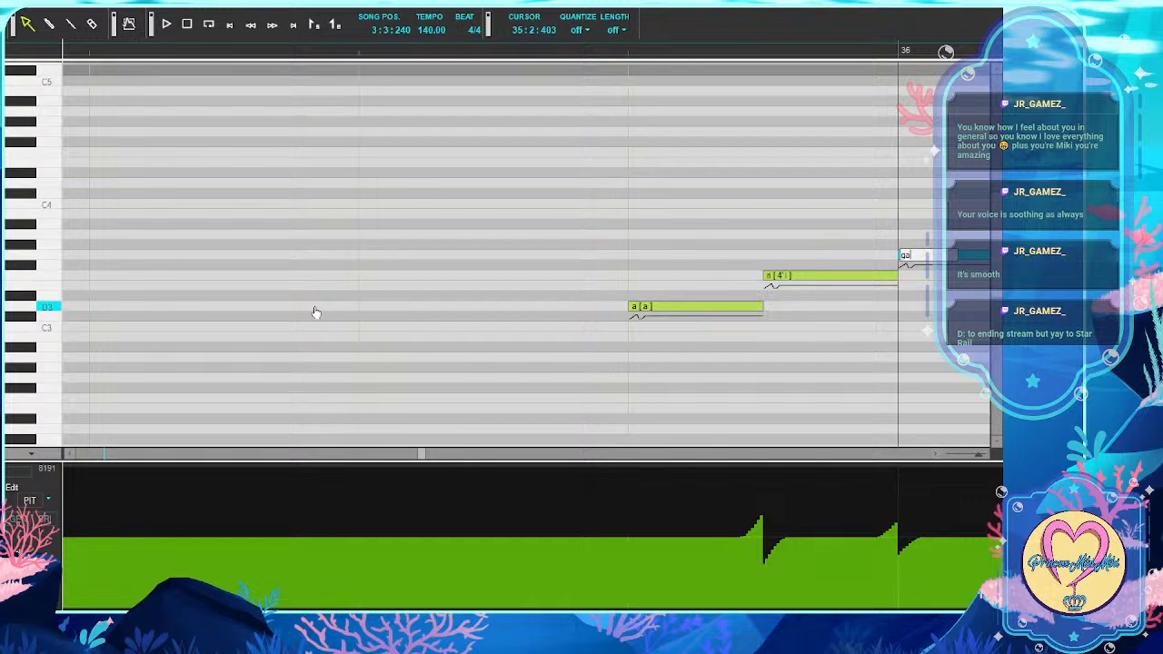
pyautogui.press('Tab')
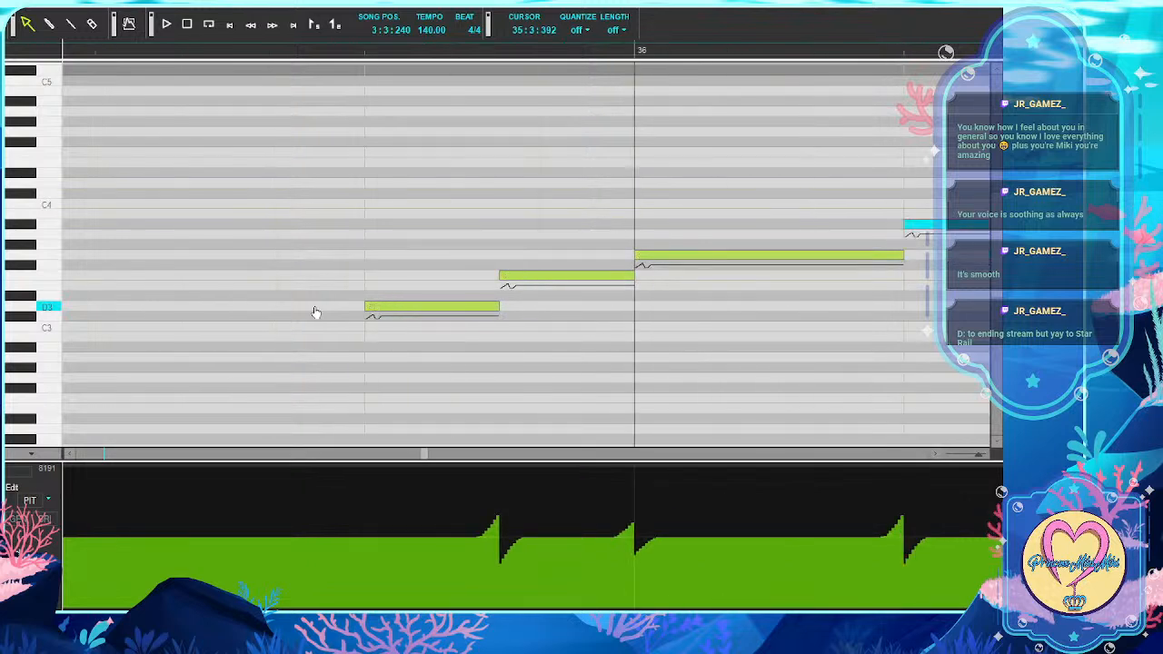
pyautogui.write('to [t o')
pyautogui.press('Tab')
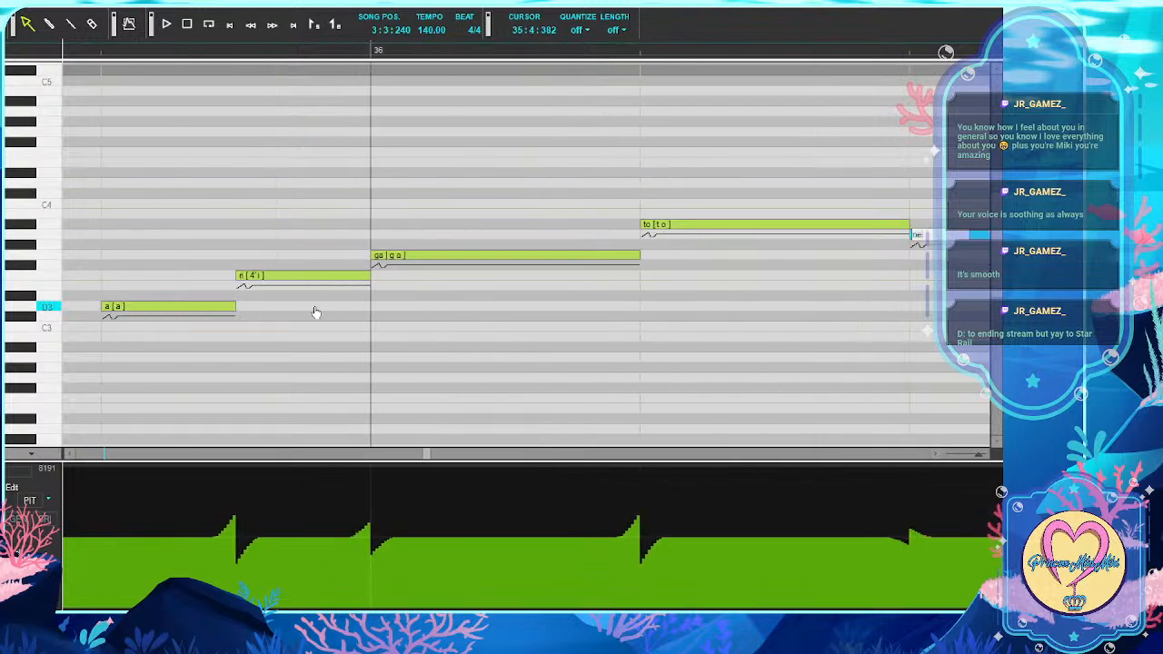
pyautogui.write('ne')
pyautogui.press('Tab')
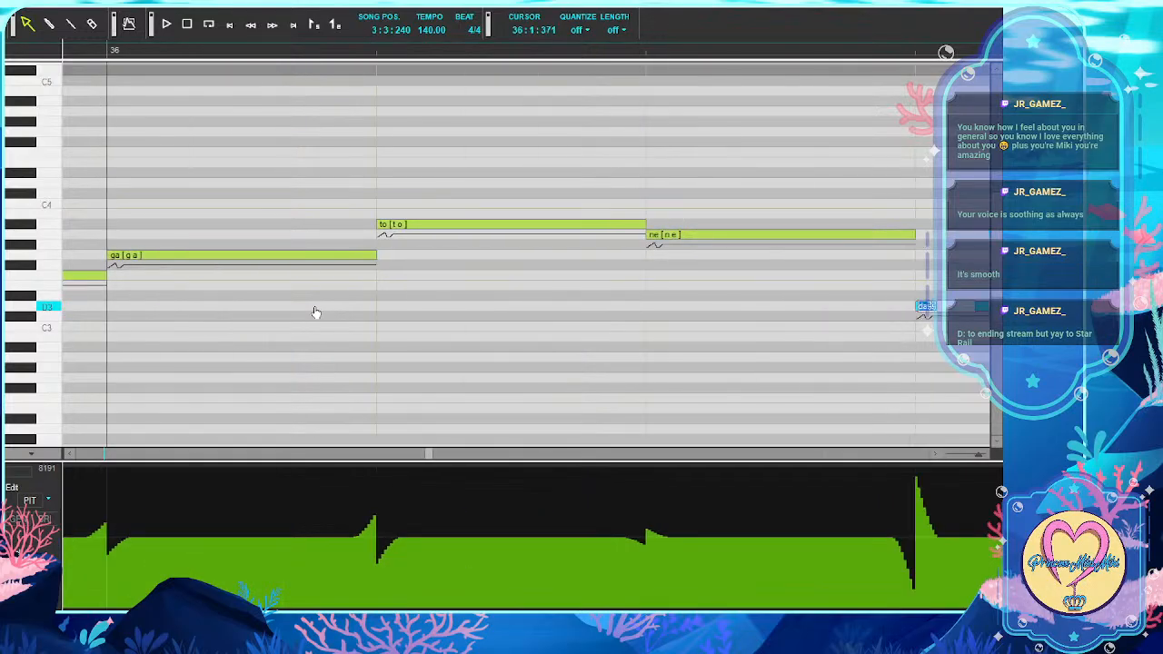
pyautogui.write('da')
pyautogui.press('Tab')
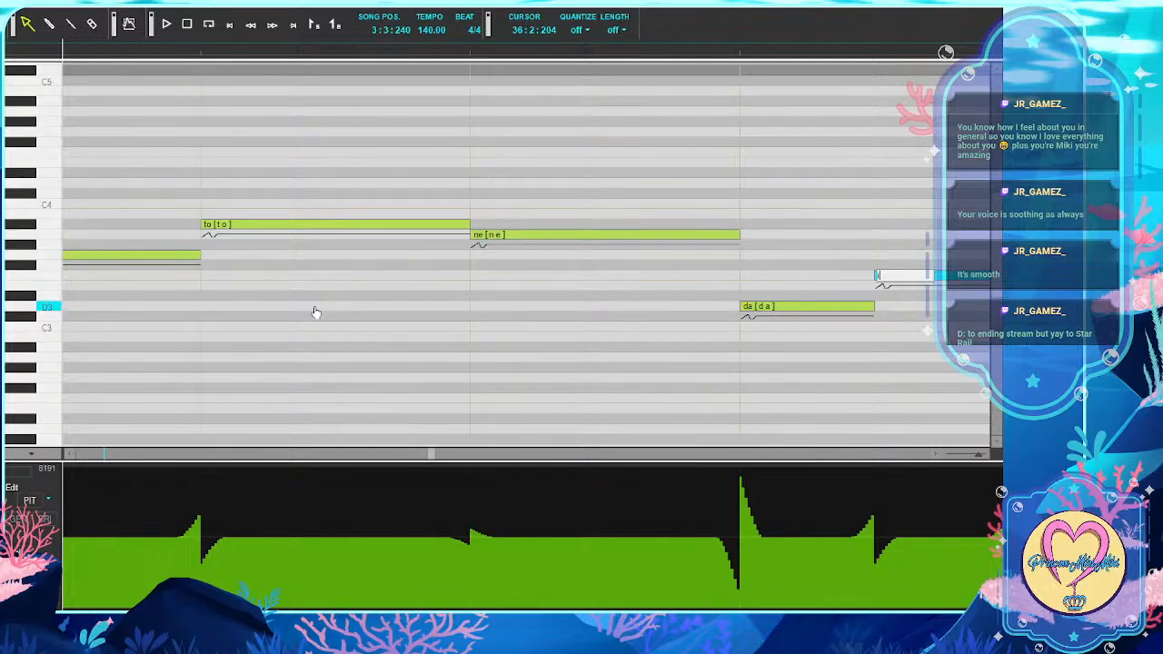
pyautogui.write('i')
pyautogui.press('Tab')
# Correct the first six lyrics of bar 37 to ji, ni, su, ru, ne and shi
pyautogui.write('ji')
pyautogui.press('Tab')
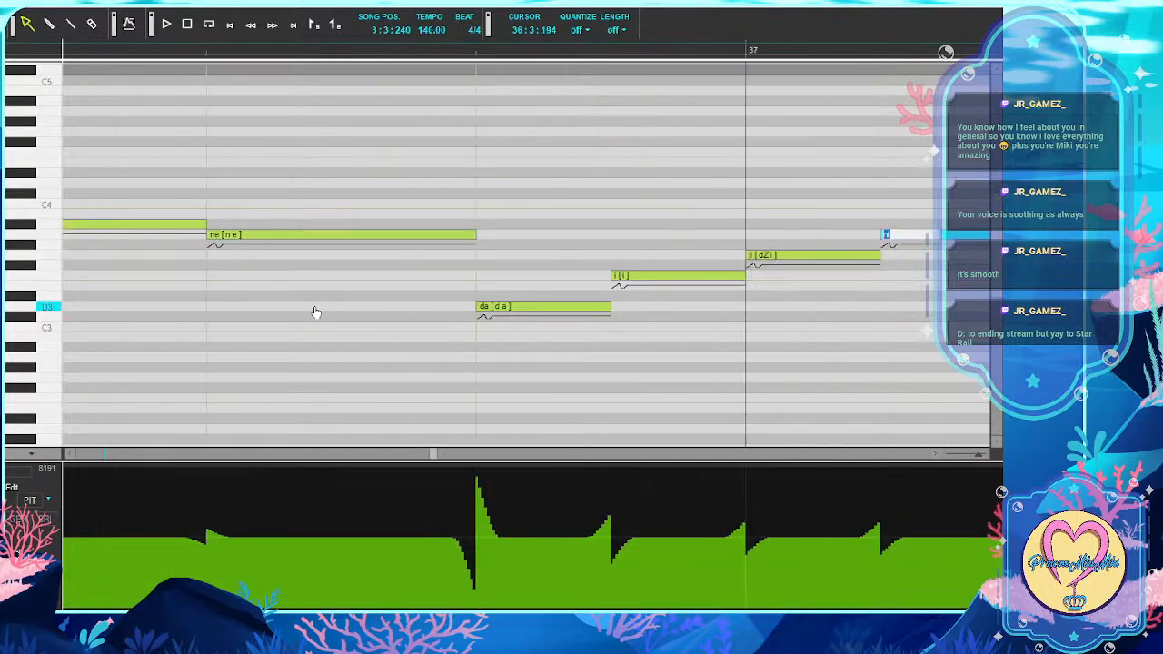
pyautogui.write('ni')
pyautogui.press('Tab')
pyautogui.write('su')
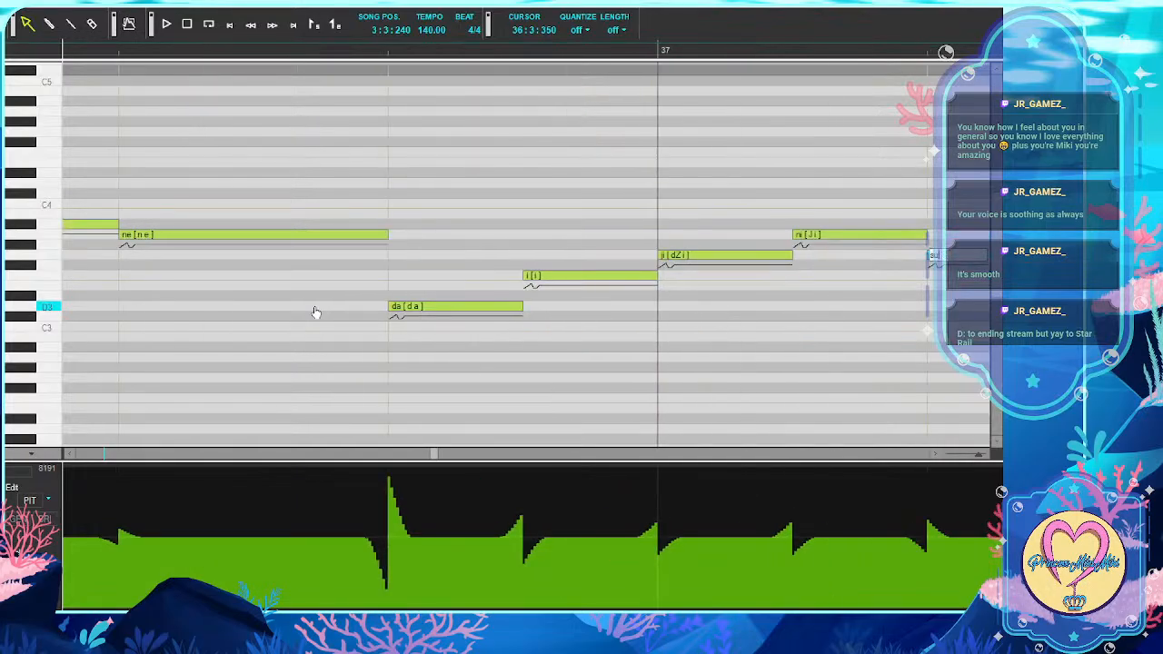
pyautogui.press('Tab')
pyautogui.write('ru')
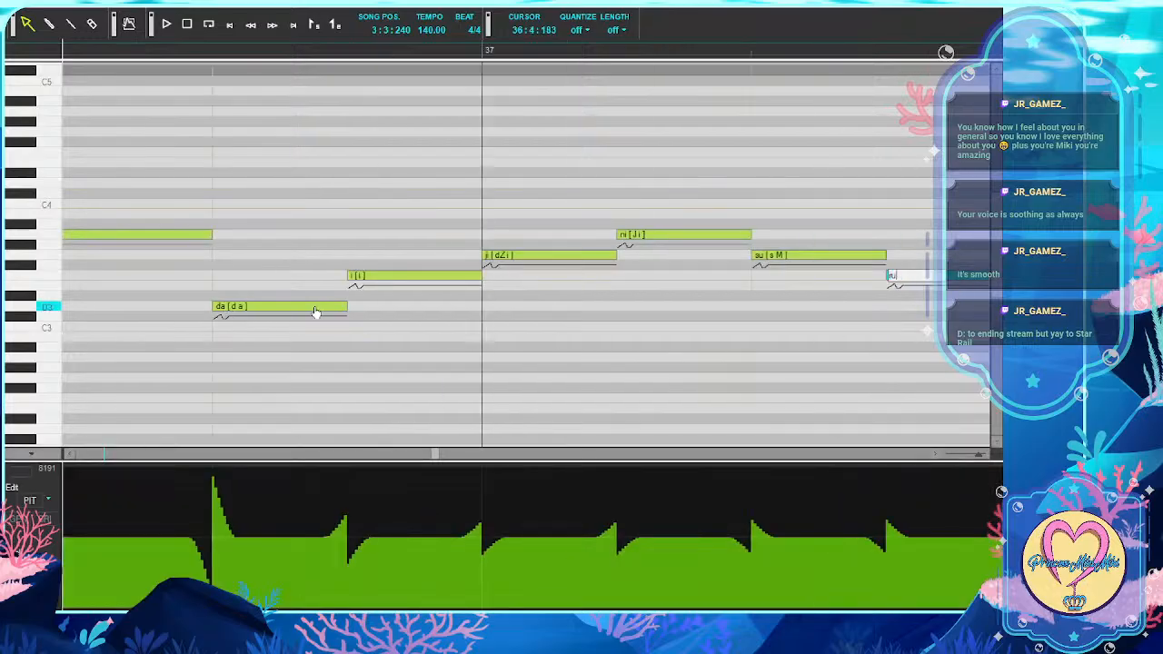
pyautogui.press('Tab')
pyautogui.write('ne')
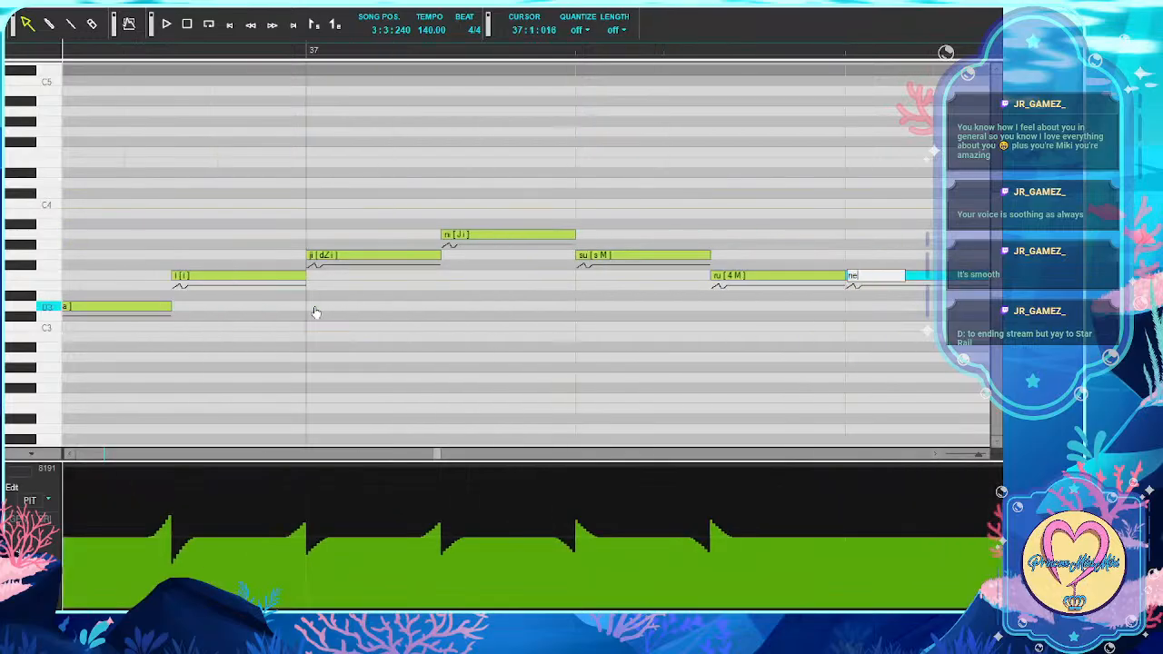
pyautogui.press('Tab')
pyautogui.write('shi')
pyautogui.press('Tab')
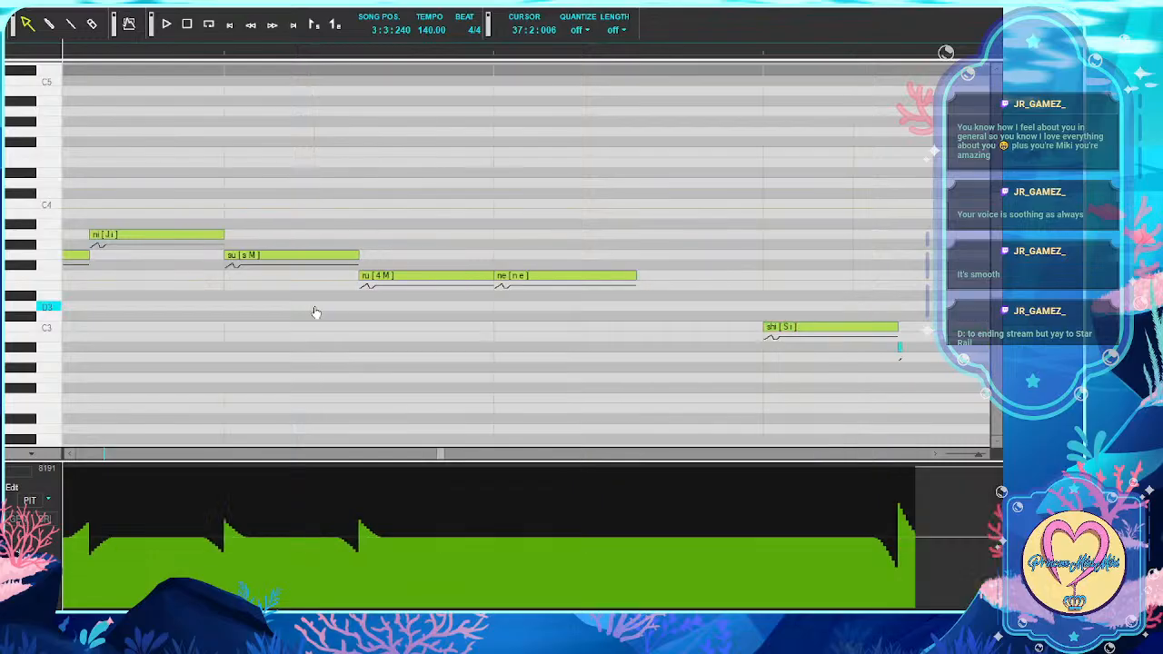
# Enter the lyrics ba, ra and ku on the three notes following shi, across the start of measure 38
pyautogui.write('ba')
pyautogui.press('Tab')
pyautogui.write('ra')
pyautogui.press('Tab')
pyautogui.write('ku')
pyautogui.press('Tab')
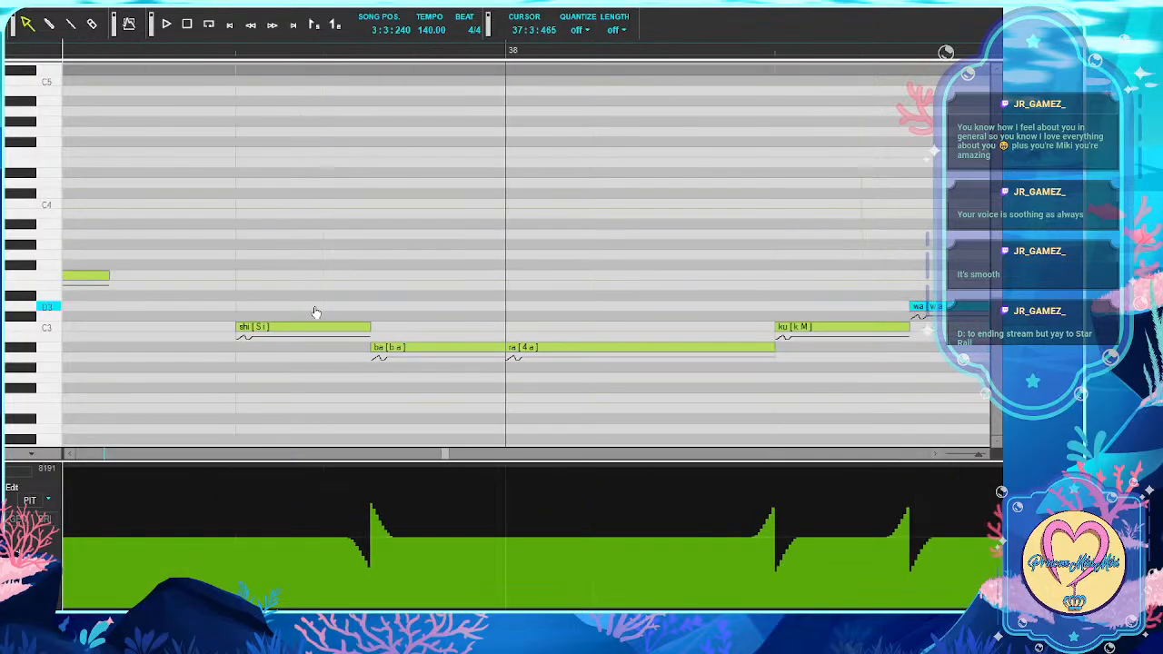
# Enter the lyrics wa, sa, mi, shi and ku on the next five notes, through the first note of measure 39
pyautogui.write('wa')
pyautogui.press('Tab')
pyautogui.write('sa')
pyautogui.press('Tab')
pyautogui.write('mi')
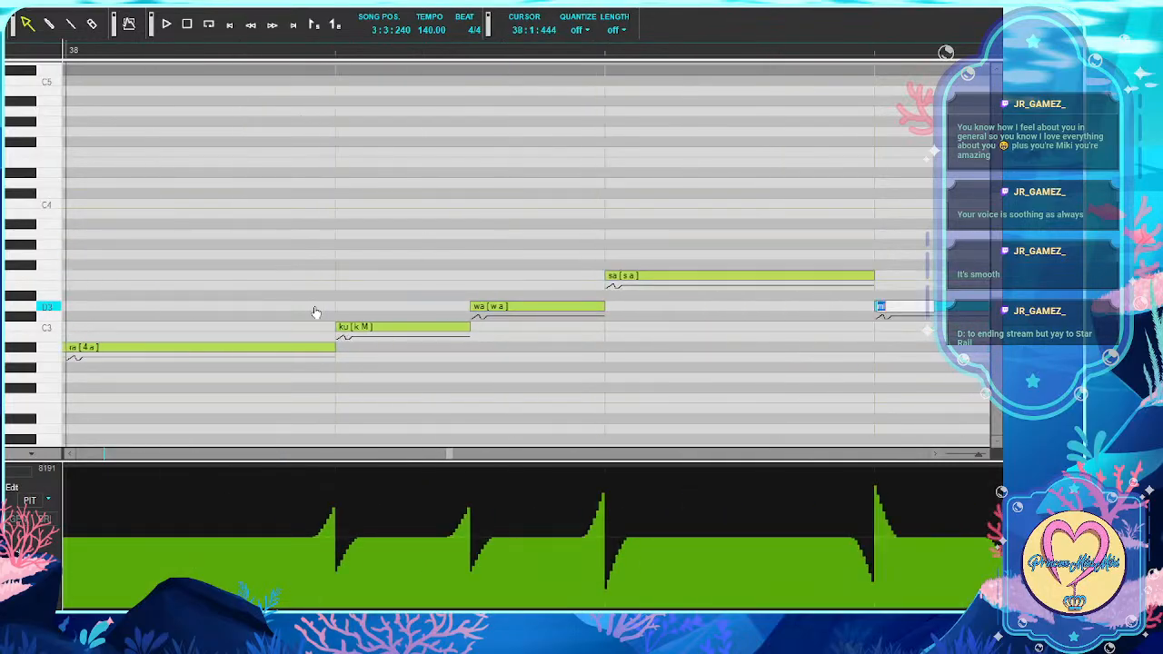
pyautogui.press('Tab')
pyautogui.write('shi')
pyautogui.press('Tab')
pyautogui.write('ku')
pyautogui.press('Tab')
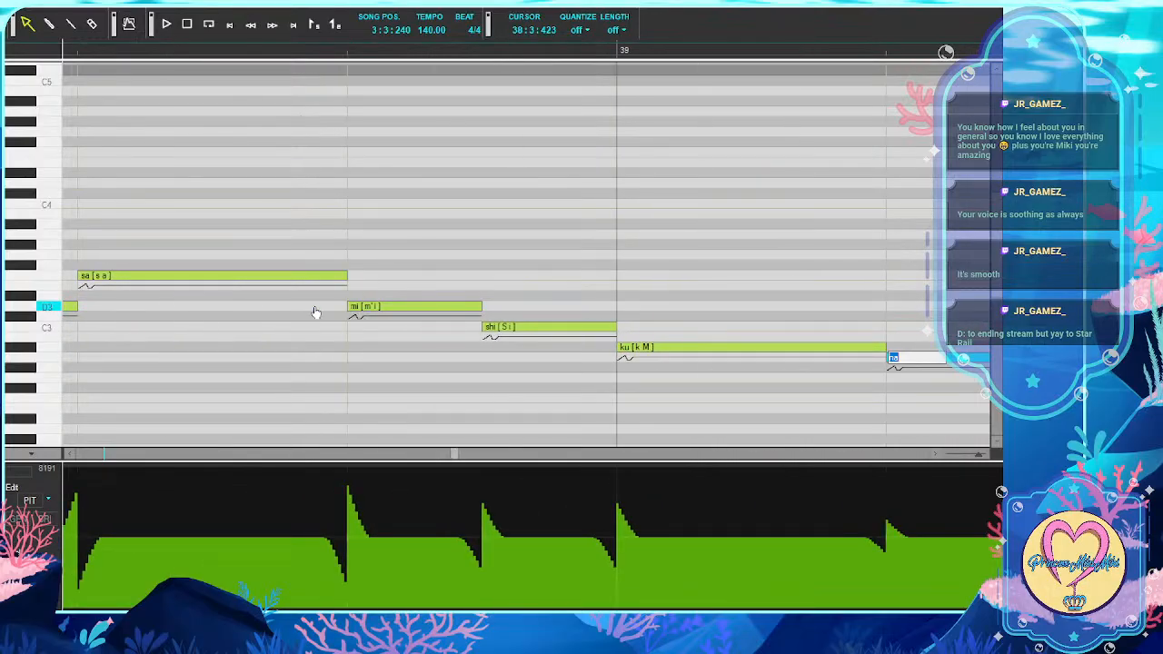
# Enter the lyrics na, ru and ne on the three notes in the middle of measure 39
pyautogui.write('na')
pyautogui.press('Tab')
pyautogui.write('ru')
pyautogui.press('Tab')
pyautogui.write('re')
pyautogui.press('Tab')
pyautogui.write('ma')
pyautogui.press('Tab')
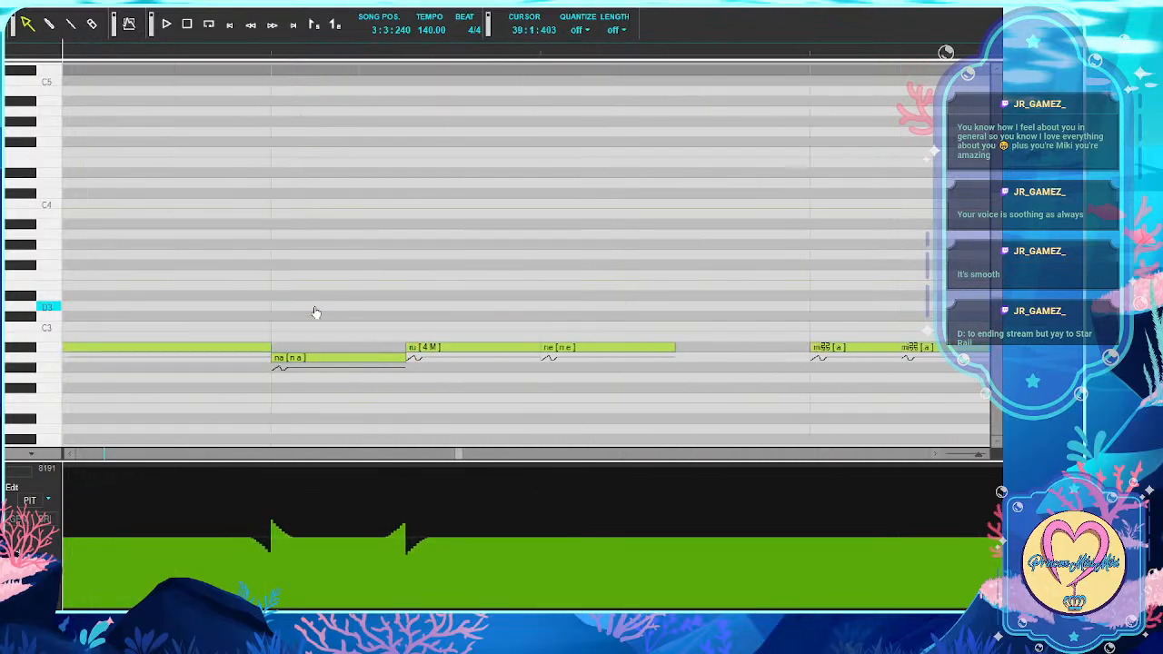
# Correct the lyrics of the next four notes to mi, e, na and i, from late measure 39 into measure 40
pyautogui.write('mi')
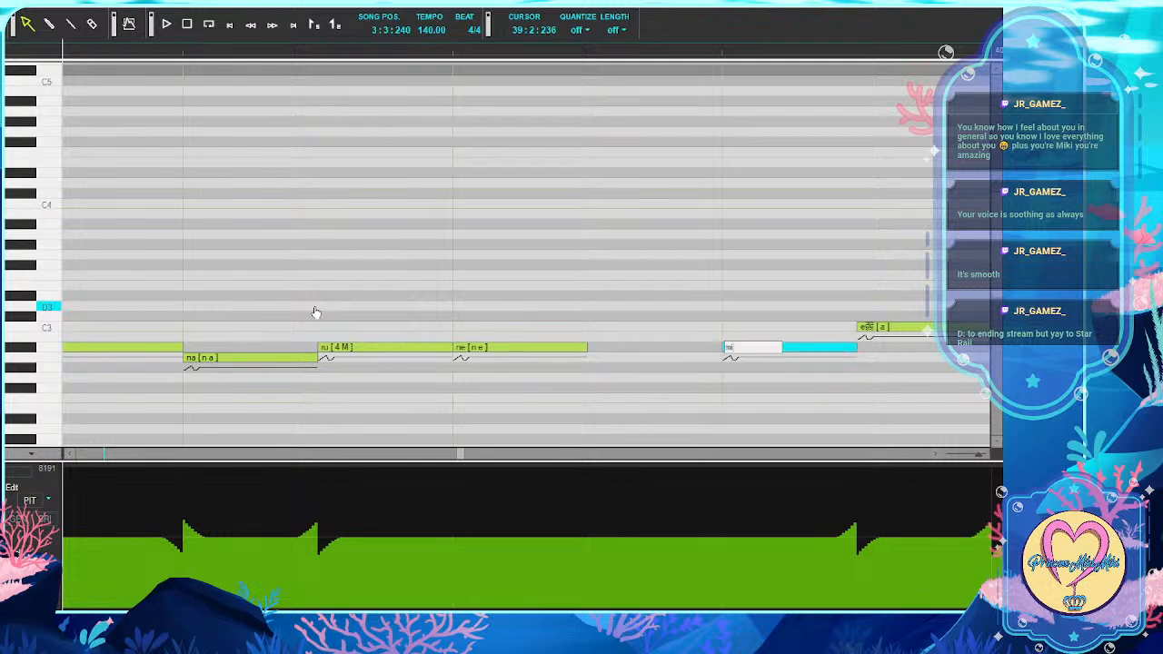
pyautogui.press('Tab')
pyautogui.write('e')
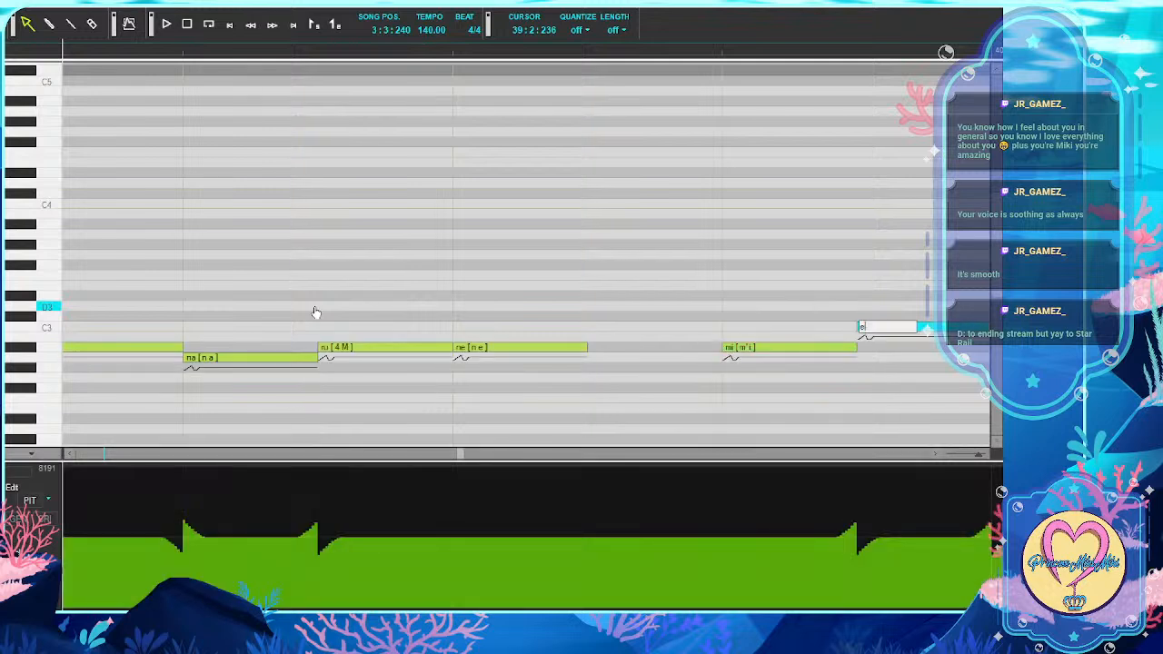
pyautogui.press('Tab')
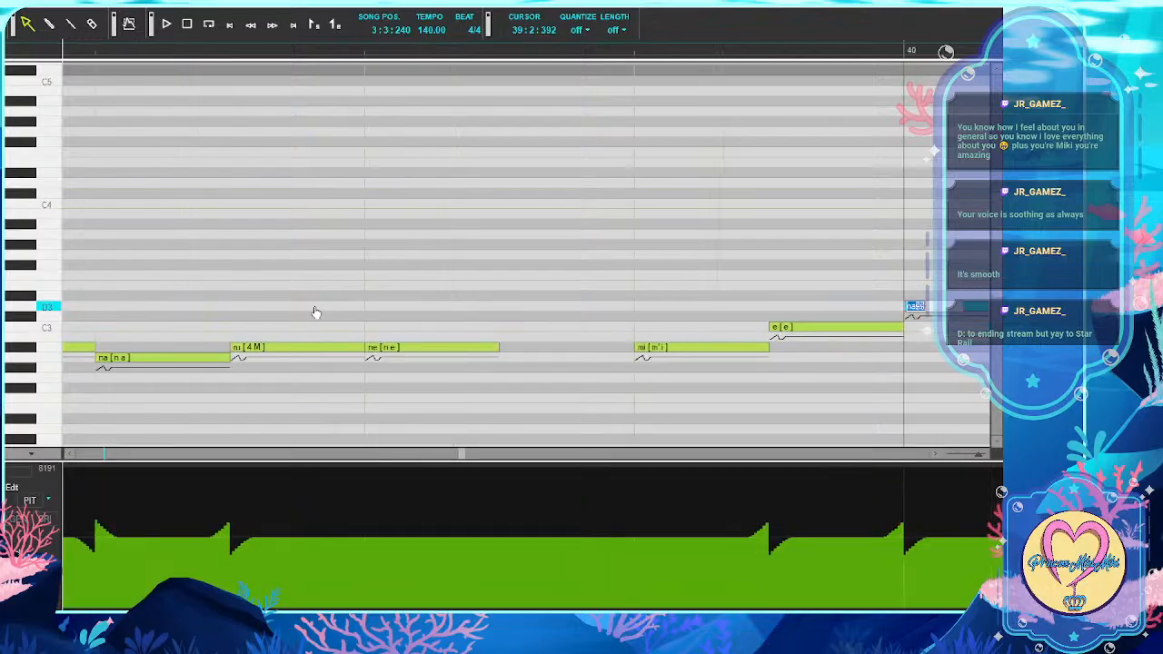
pyautogui.write('na')
pyautogui.press('Tab')
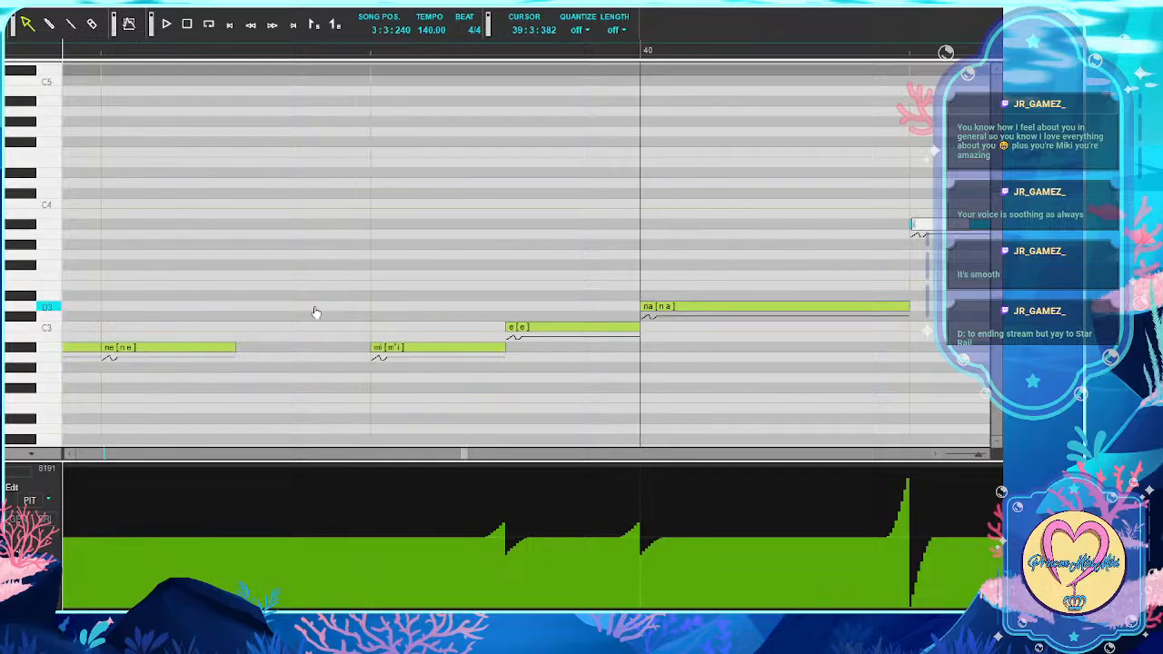
pyautogui.write('i')
pyautogui.press('Tab')
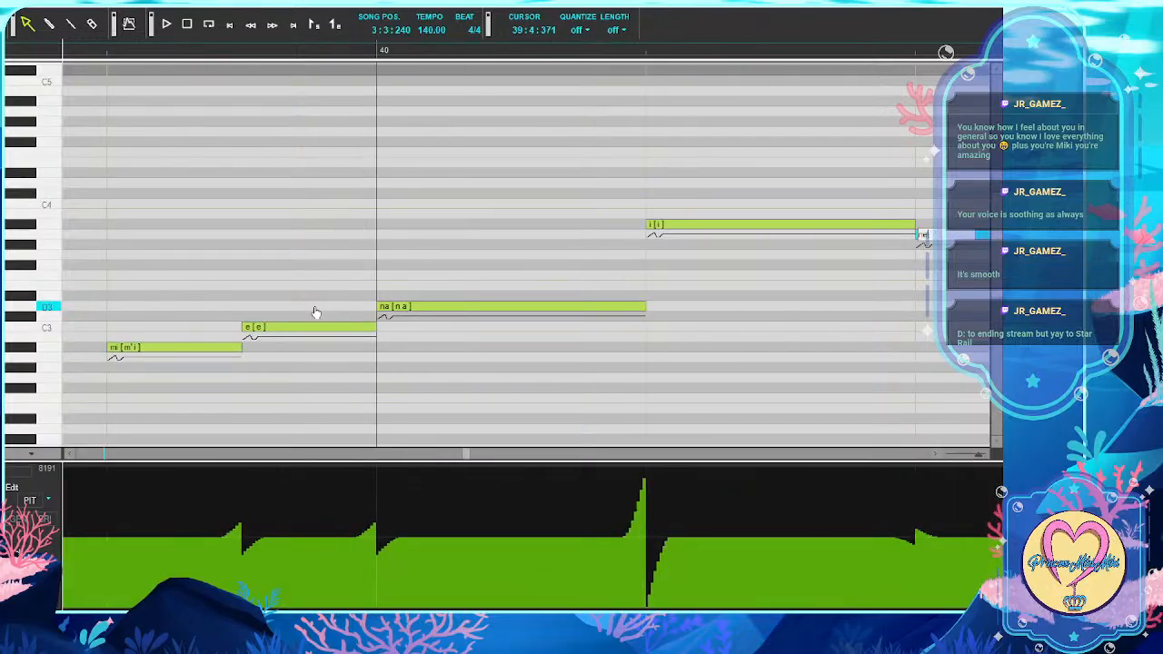
# Set the lyrics of the last three notes of measure 40 to ne, ke and mu
pyautogui.write('ne')
pyautogui.press('Tab')
pyautogui.write('ke')
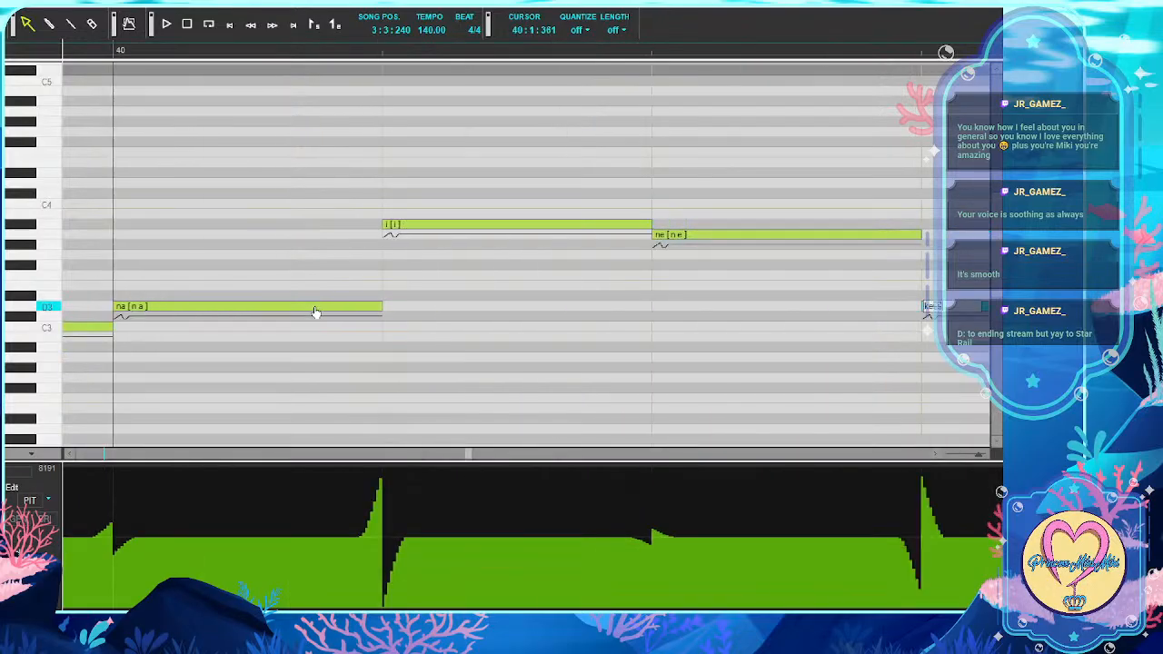
pyautogui.press('Tab')
pyautogui.write('mu')
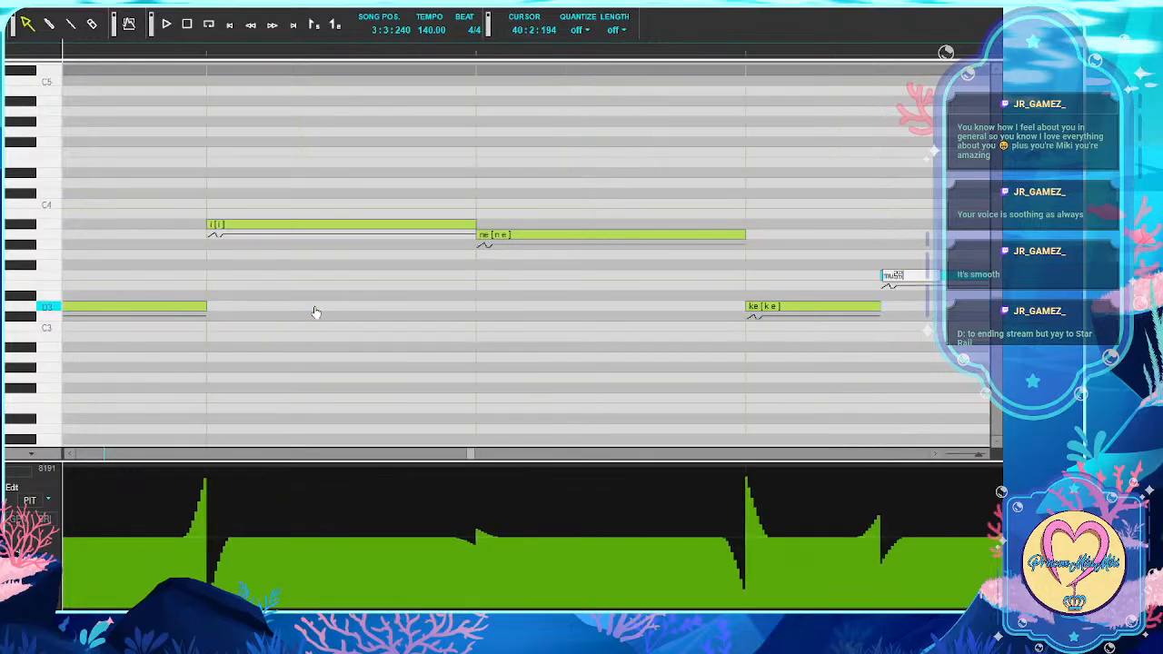
pyautogui.press('Tab')
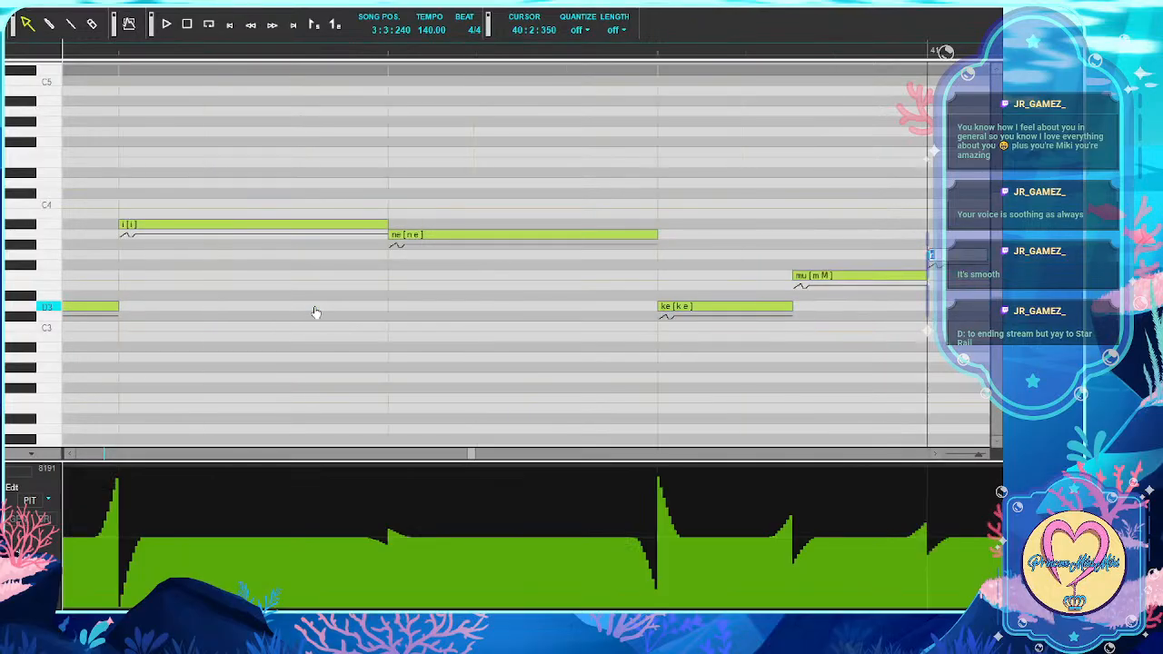
# Set the lyrics of the first five notes of measure 41 to ri, ga, shi, mi and te
pyautogui.write('ri')
pyautogui.press('Tab')
pyautogui.write('ga')
pyautogui.press('Tab')
pyautogui.write('shi')
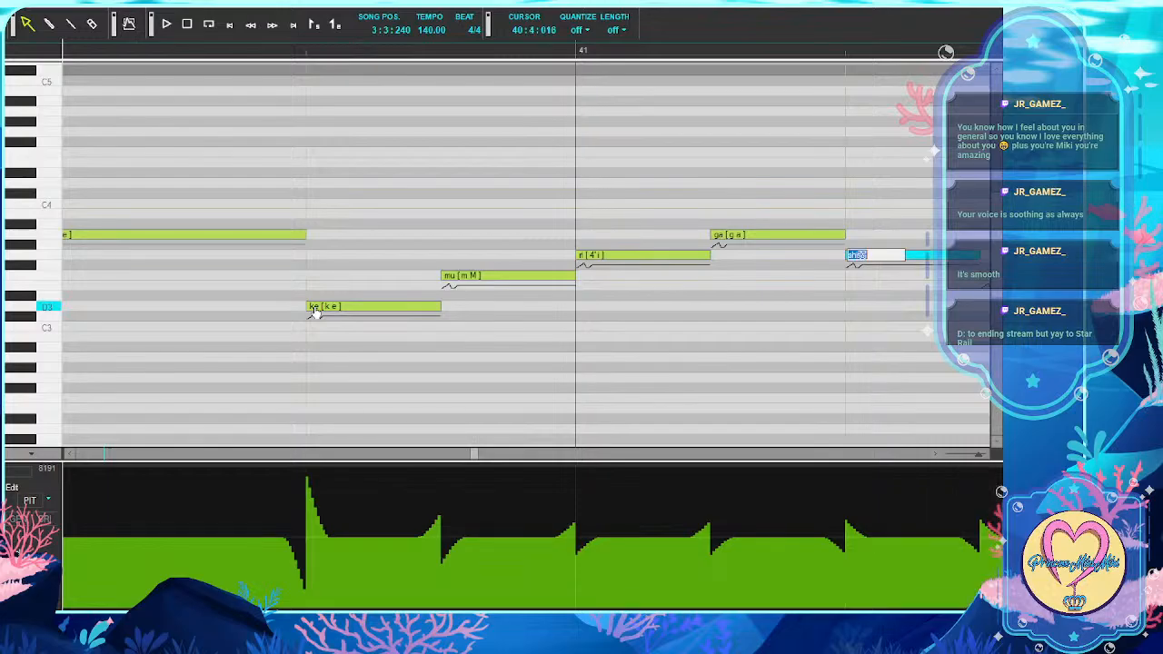
pyautogui.press('Tab')
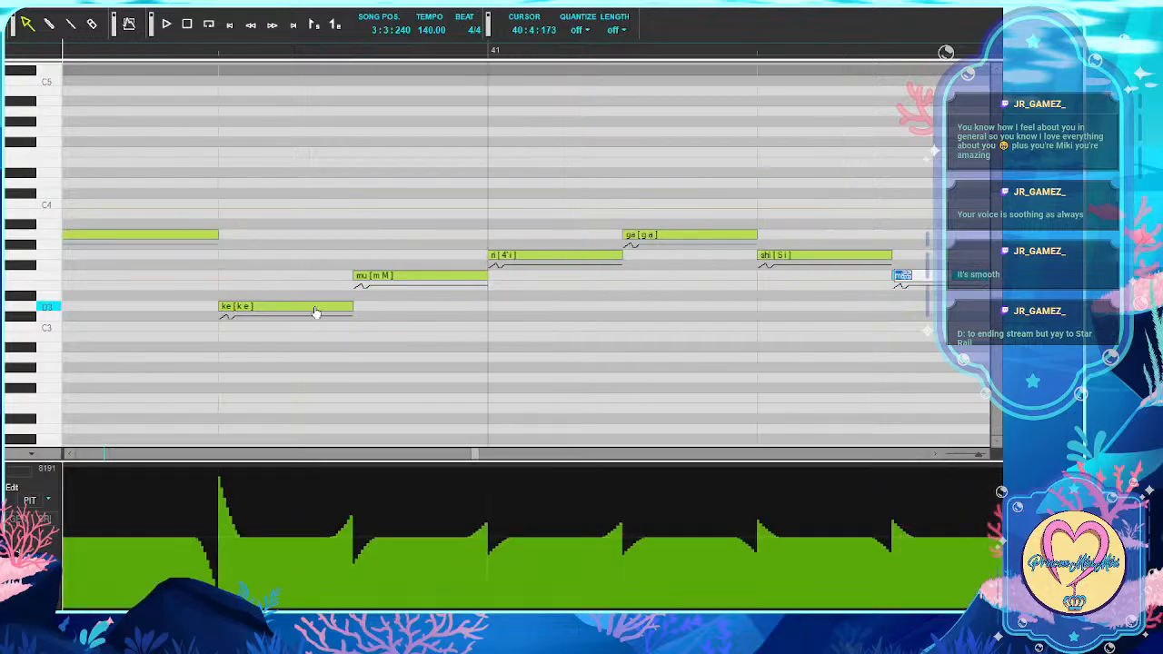
pyautogui.write('mi')
pyautogui.press('Tab')
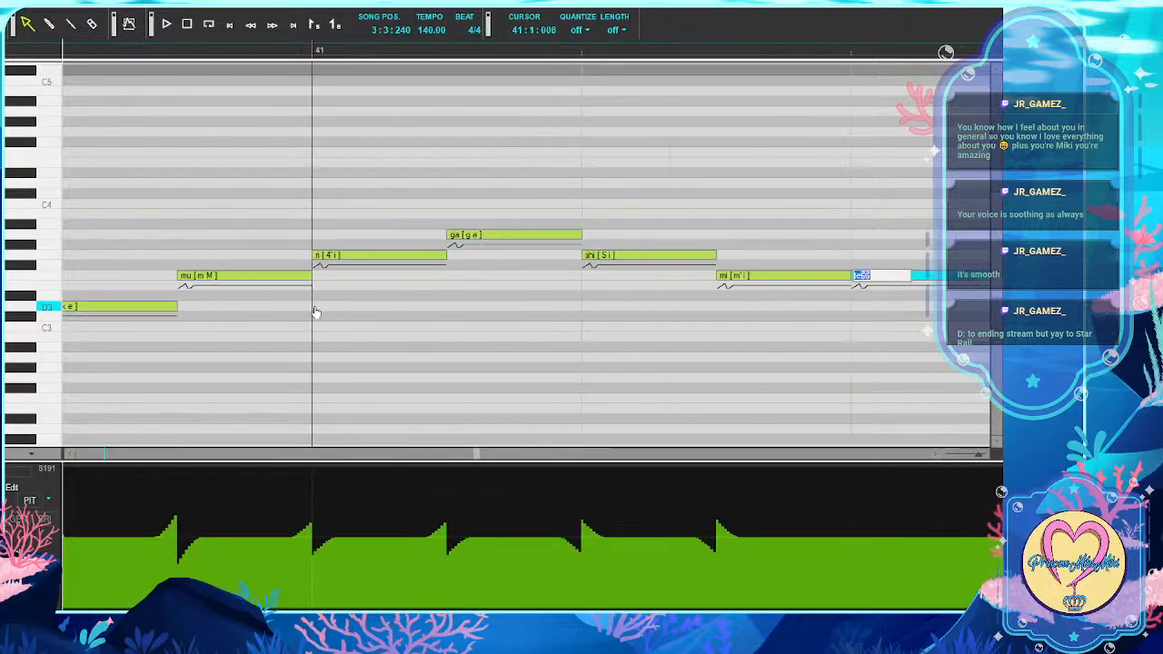
pyautogui.write('te')
pyautogui.press('Tab')
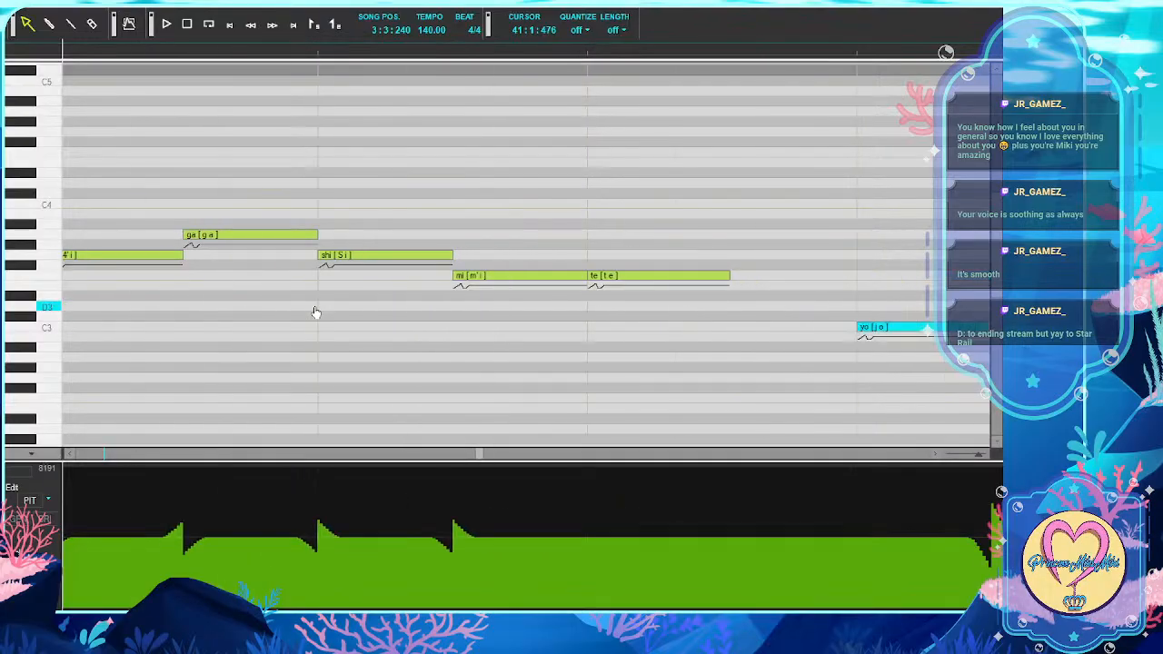
# Enter the lyrics yo, ru, ga and ku on the four notes from late measure 41 into measure 42
pyautogui.write('yo')
pyautogui.press('Tab')
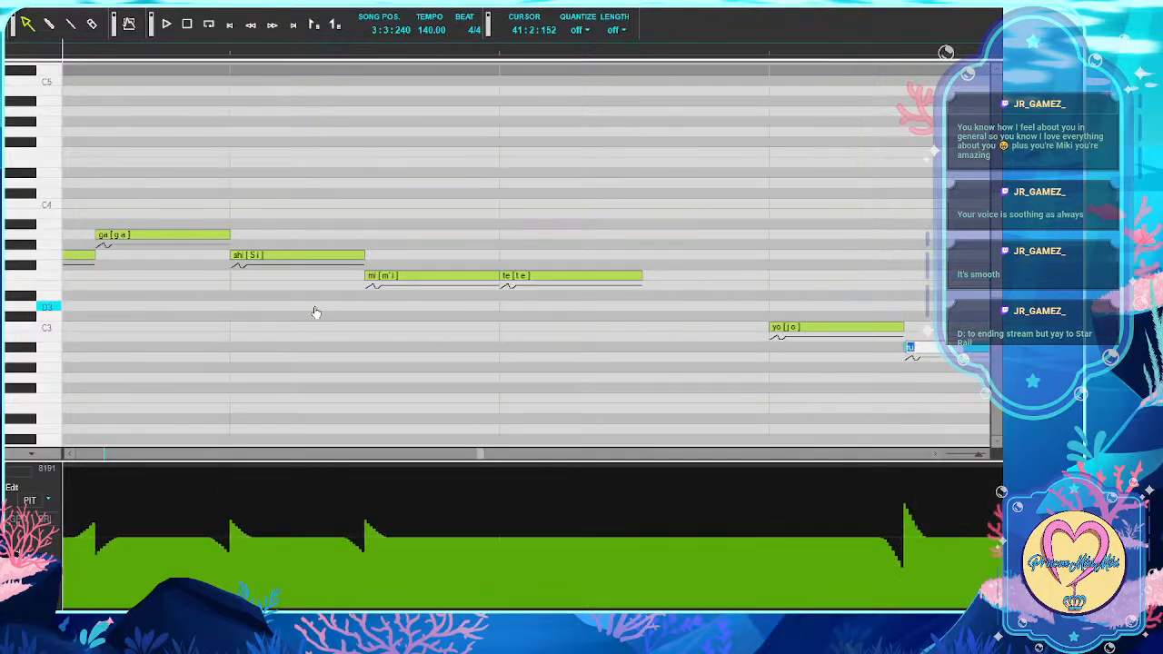
pyautogui.write('ru')
pyautogui.press('Tab')
pyautogui.write('ga')
pyautogui.press('Tab')
pyautogui.write('ku')
pyautogui.press('Tab')
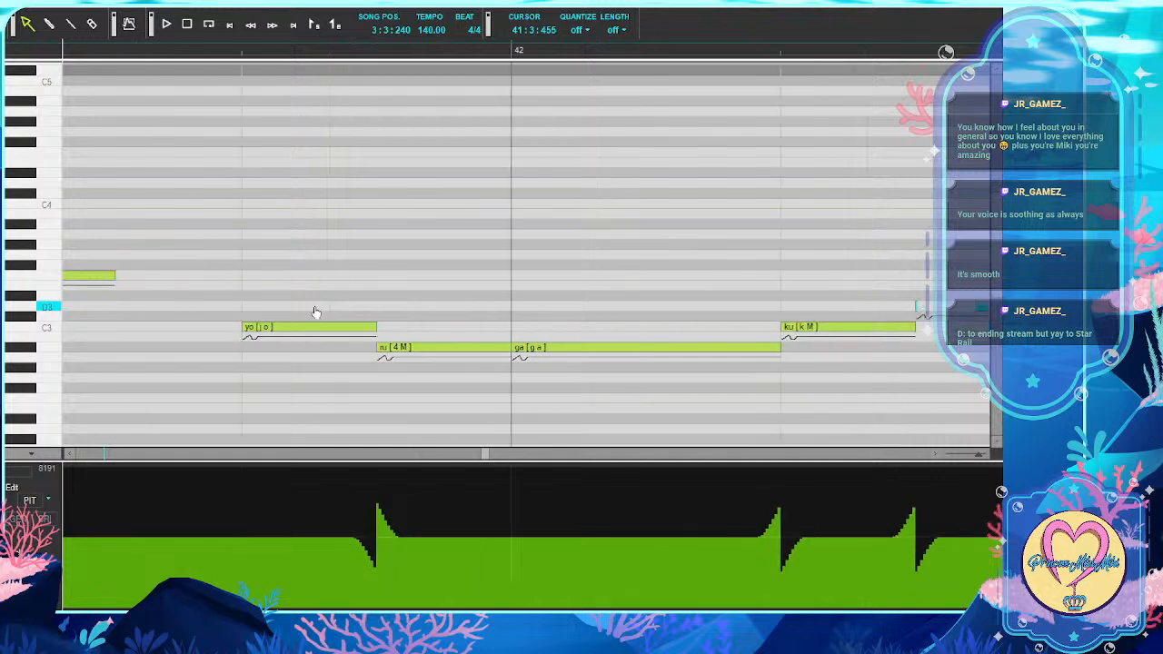
# Enter the lyrics ru, ma, e, ni and sa on the next five notes, through the first note of measure 43
pyautogui.write('ru')
pyautogui.press('Tab')
pyautogui.write('ma')
pyautogui.press('Tab')
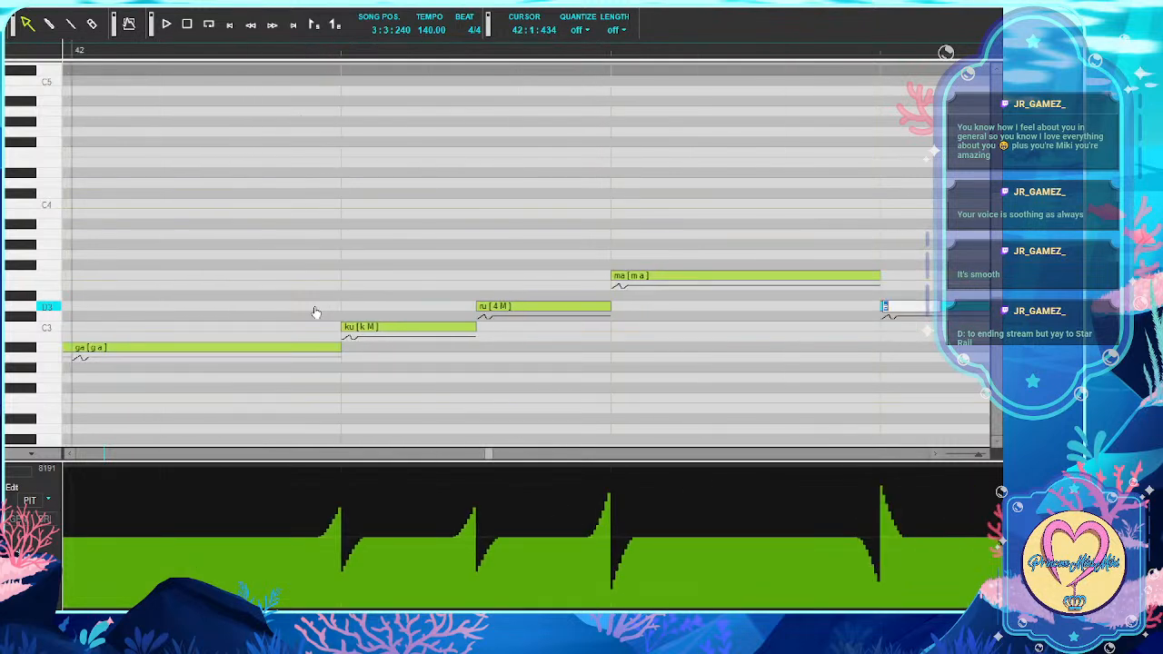
pyautogui.write('e')
pyautogui.press('Tab')
pyautogui.write('ni')
pyautogui.press('Tab')
pyautogui.write('sa')
pyautogui.press('Tab')
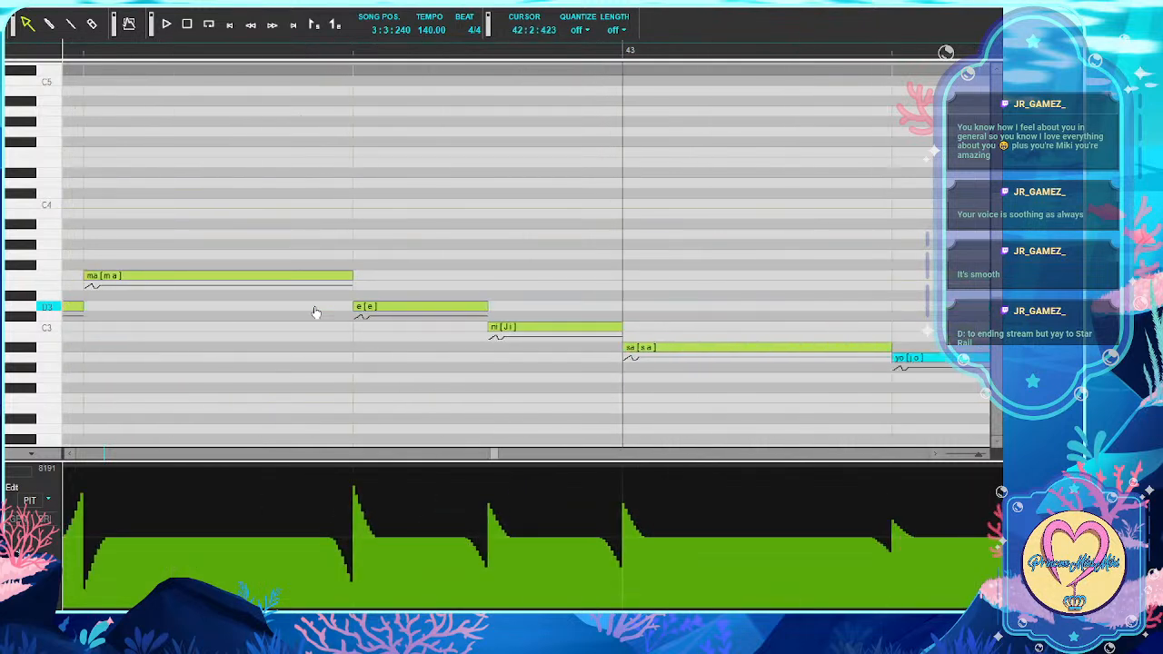
# Enter the lyrics yo, na and ra on the three notes in the middle of measure 43
pyautogui.write('yo')
pyautogui.press('Tab')
pyautogui.write('na')
pyautogui.press('Tab')
pyautogui.write('ra')
pyautogui.press('Tab')
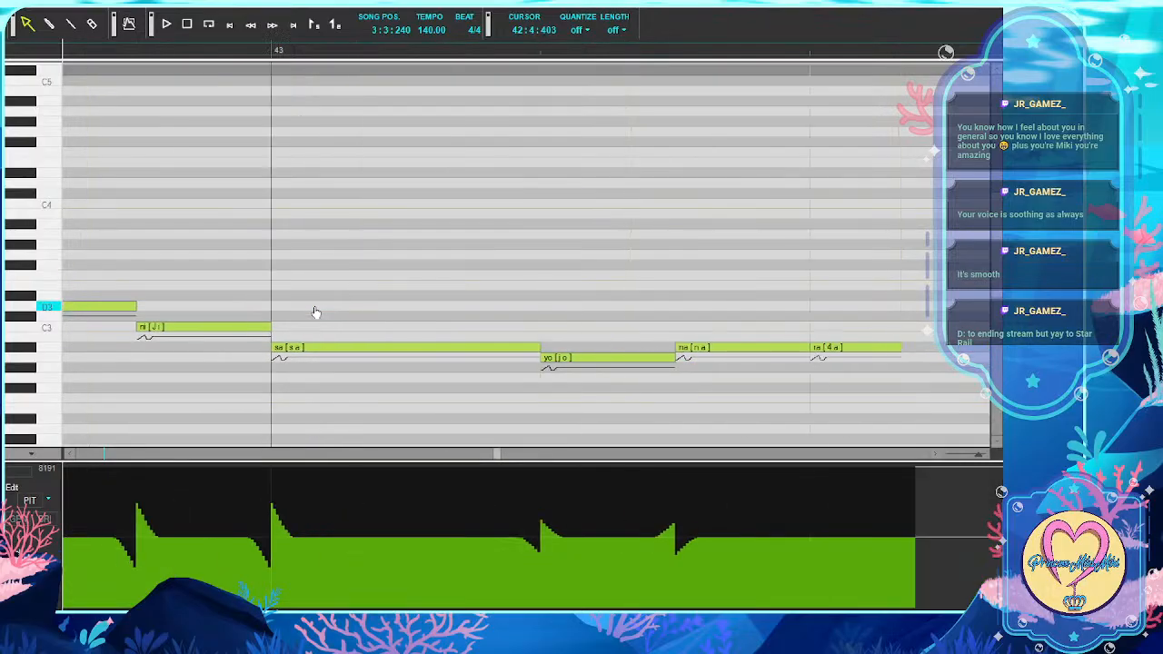
# Enter the lyrics i, wa, na, ku and cha on the five notes from late measure 43 into measure 44
pyautogui.write('i')
pyautogui.press('Tab')
pyautogui.write('wa')
pyautogui.press('Tab')
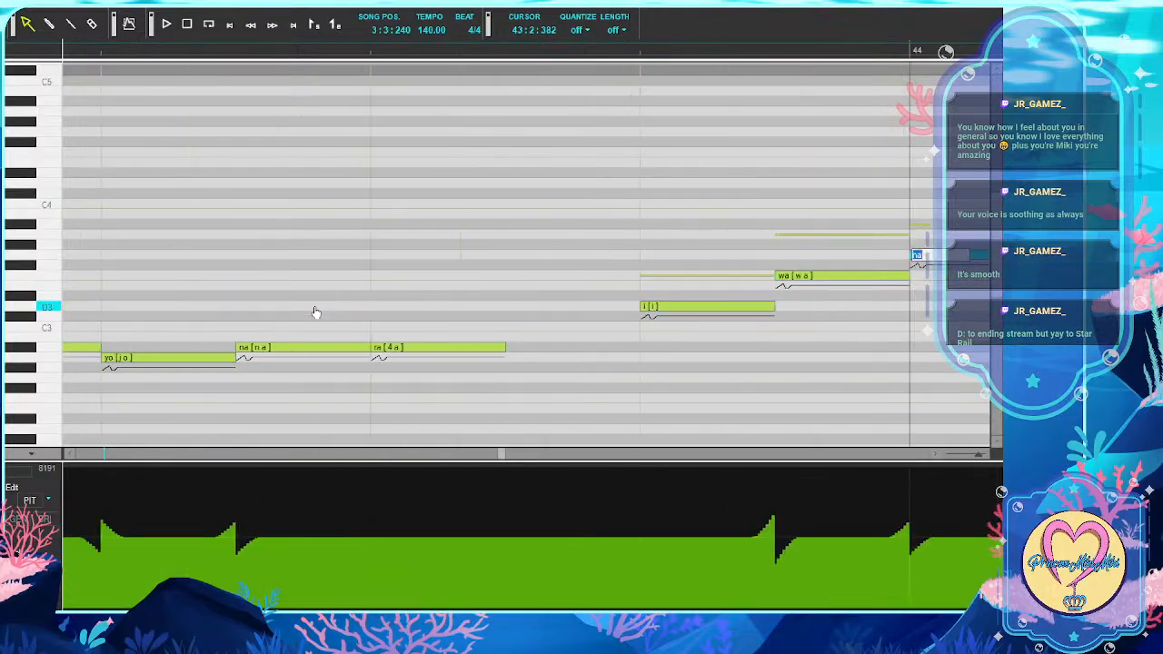
pyautogui.write('na')
pyautogui.press('Tab')
pyautogui.write('ku')
pyautogui.press('Tab')
pyautogui.write('cha')
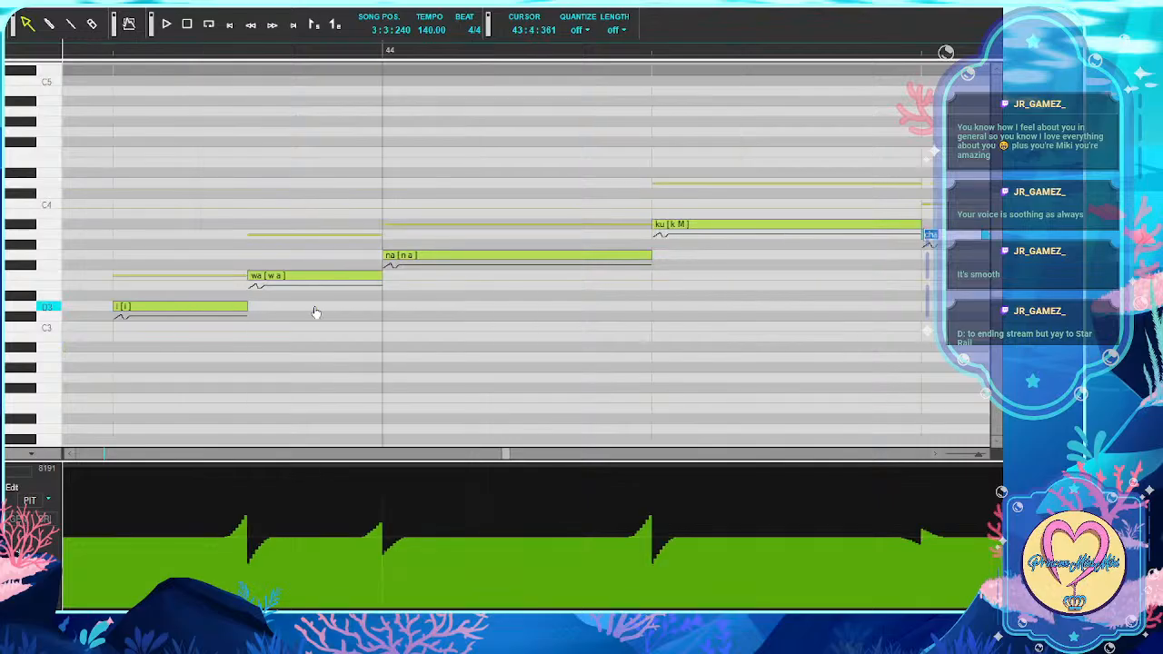
pyautogui.press('Tab')
# Enter the lyrics ho, ra, ko and to on the next four notes, through the first note of measure 45
pyautogui.write('ho')
pyautogui.press('Tab')
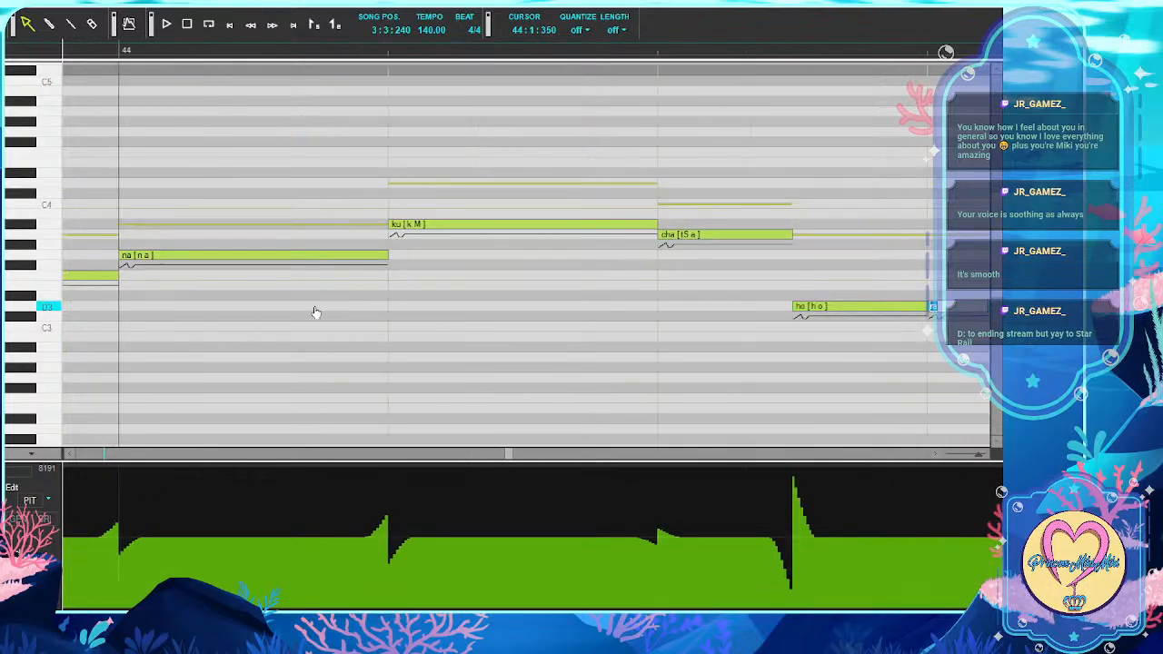
pyautogui.write('ra')
pyautogui.press('Tab')
pyautogui.write('ko')
pyautogui.press('Tab')
pyautogui.write('to')
pyautogui.press('Tab')
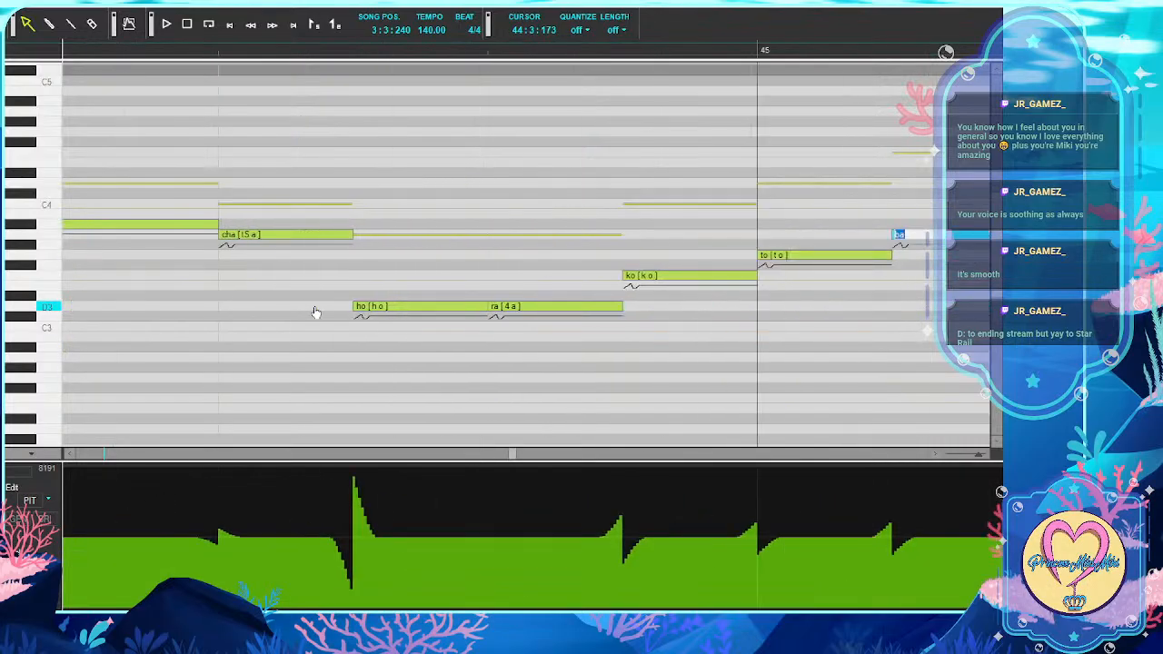
# Enter the lyrics ba, ni, shi and te on the four notes following to in measure 45
pyautogui.write('ba')
pyautogui.press('Tab')
pyautogui.write('mi')
pyautogui.press('Tab')
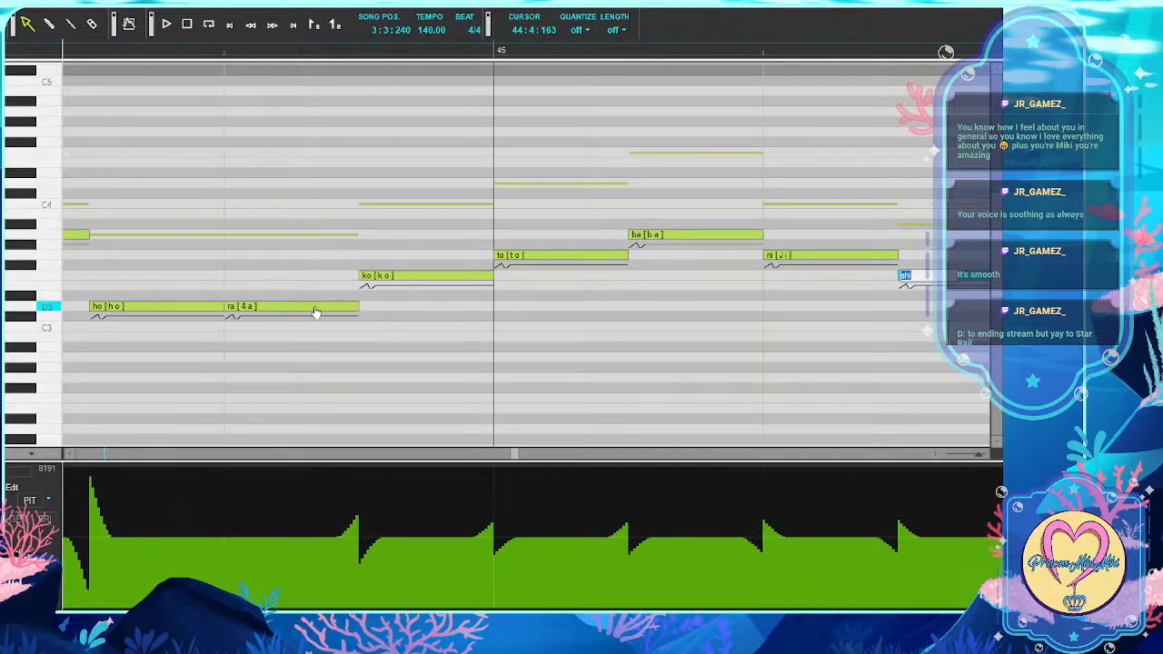
pyautogui.write('shi')
pyautogui.press('Tab')
pyautogui.write('te')
pyautogui.press('Tab')
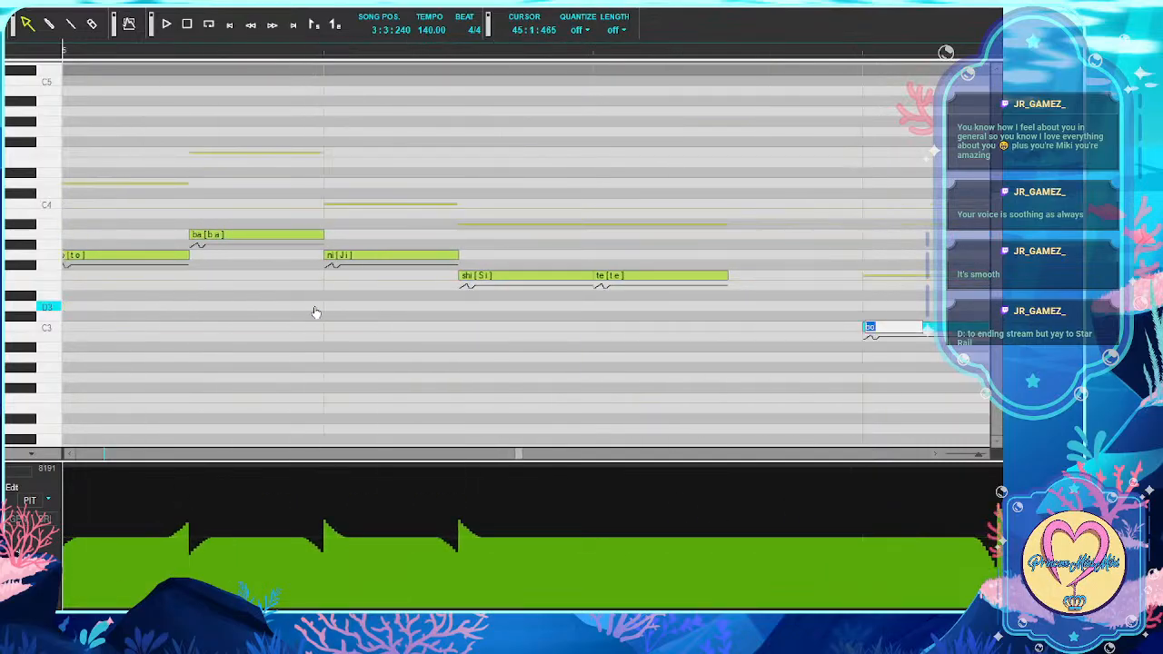
# Enter the lyrics bo, ku and wa on the three notes from late measure 45 into measure 46
pyautogui.write('bo')
pyautogui.press('Tab')
pyautogui.write('ku')
pyautogui.press('Tab')
pyautogui.write('wa')
pyautogui.press('Tab')
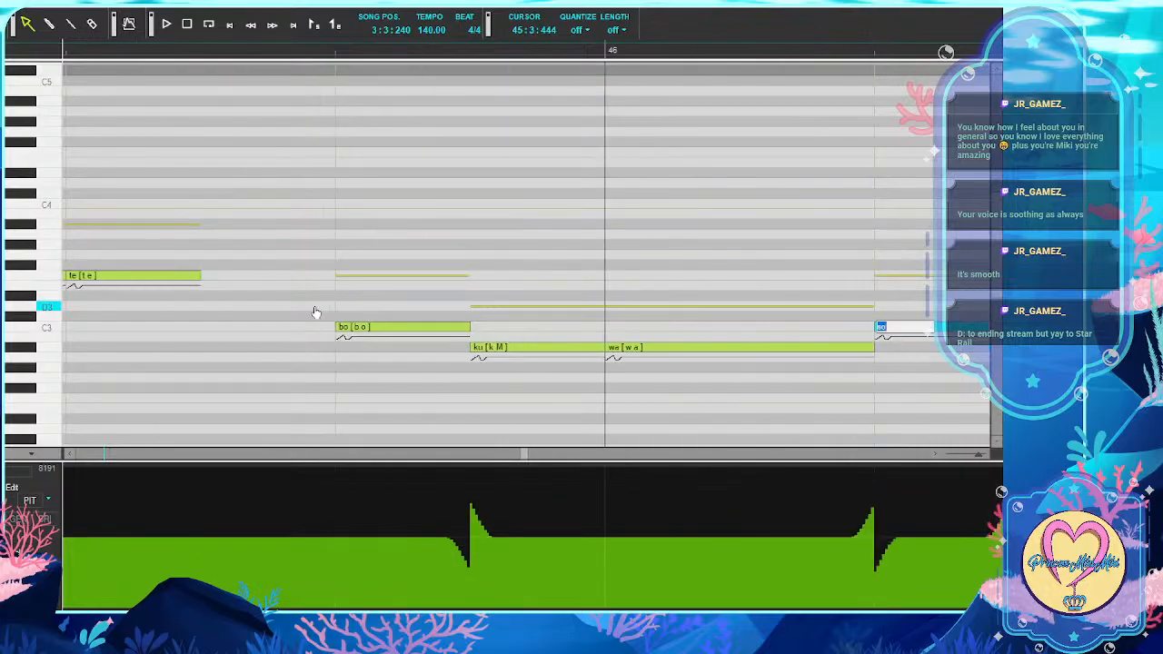
# Enter the lyrics so, n, na, tsu and yo on the remaining five notes of measure 46
pyautogui.write('so')
pyautogui.press('Tab')
pyautogui.write('n')
pyautogui.press('Tab')
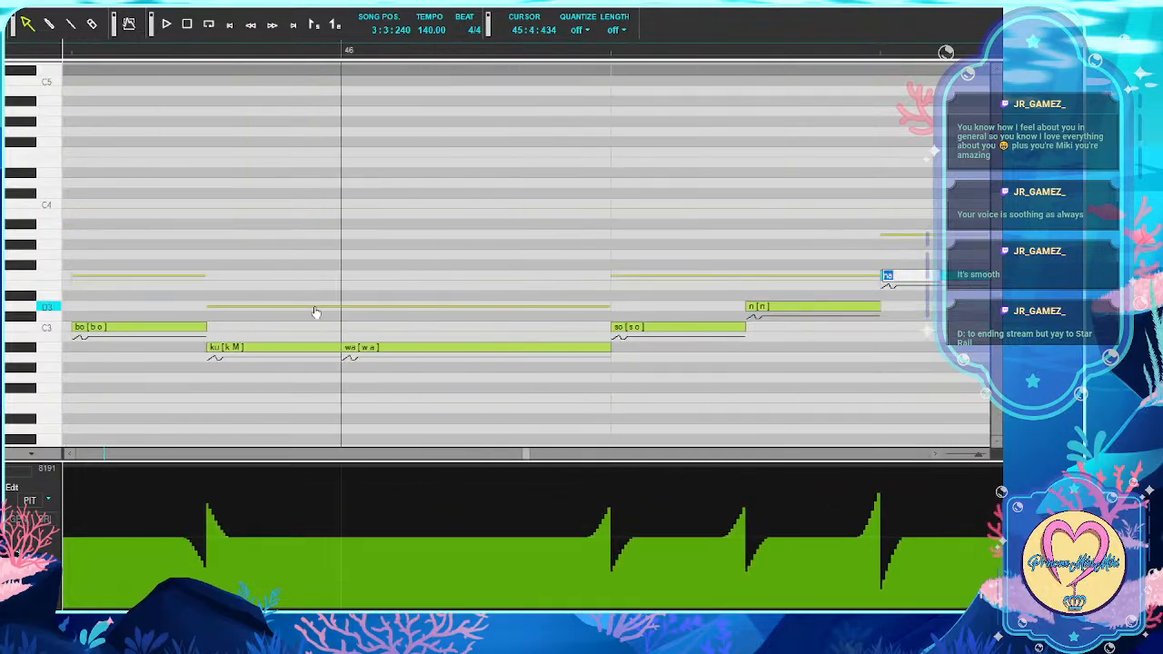
pyautogui.write('na')
pyautogui.press('Tab')
pyautogui.write('tsu')
pyautogui.press('Tab')
pyautogui.write('yo')
pyautogui.press('Tab')
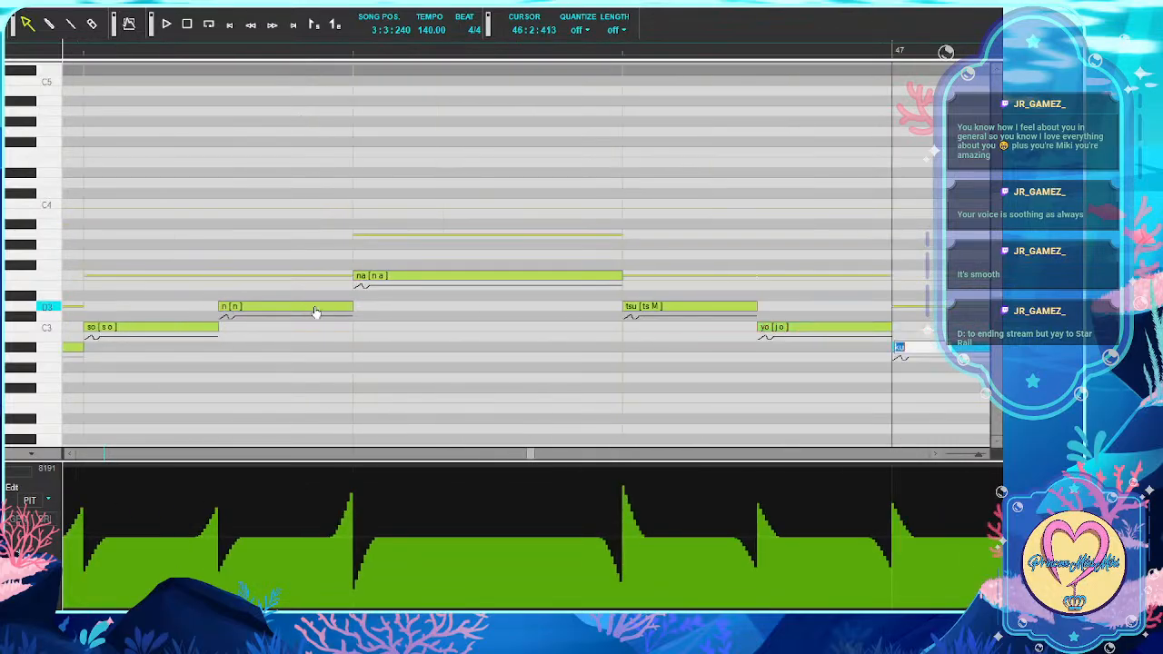
# Correct the lyrics of the last two notes of measure 47 to mi and te
pyautogui.press('Tab')
pyautogui.press('Tab')
pyautogui.press('Tab')
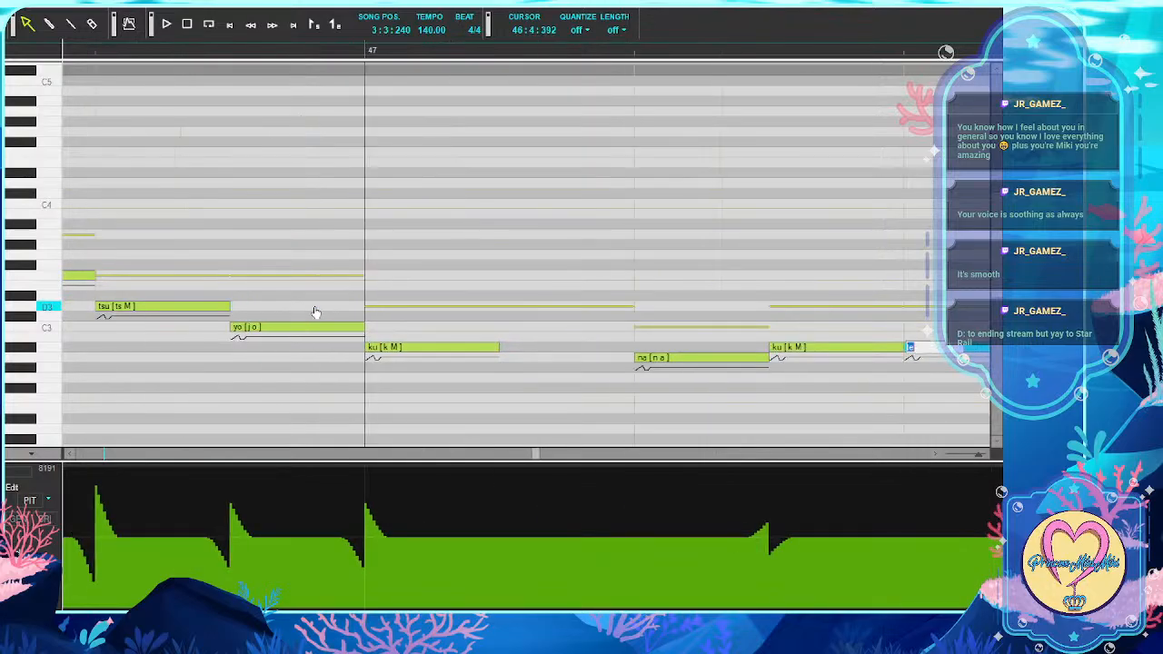
pyautogui.press('Tab')
pyautogui.press('Tab')
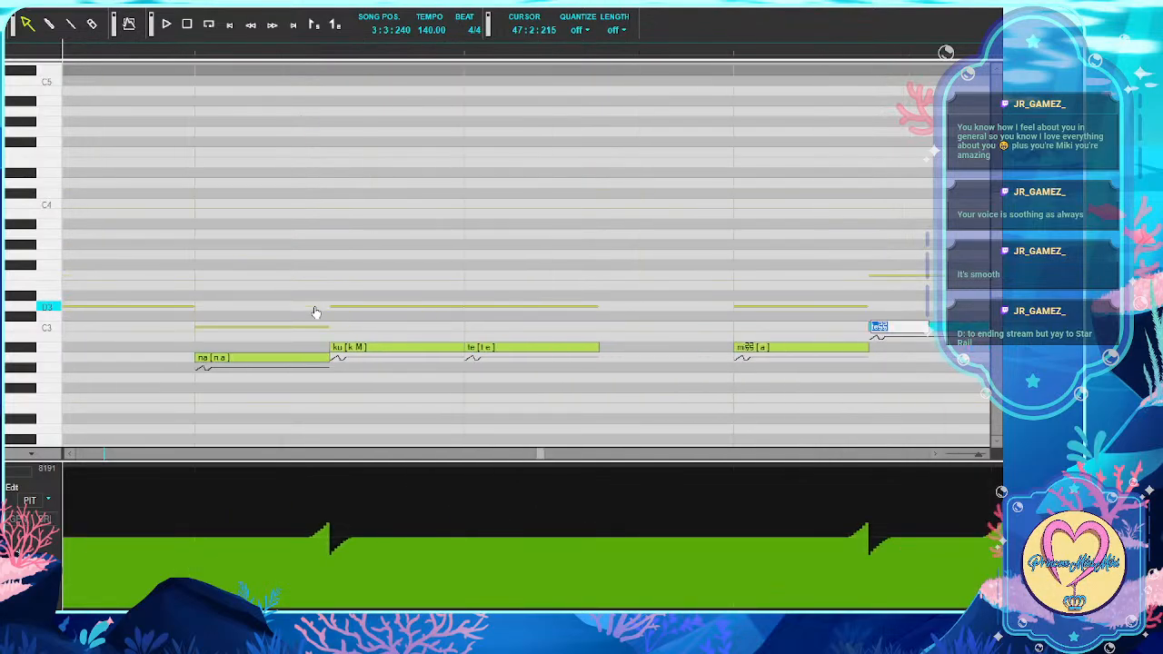
pyautogui.hotkey('shift', 'Tab')
pyautogui.write('mi')
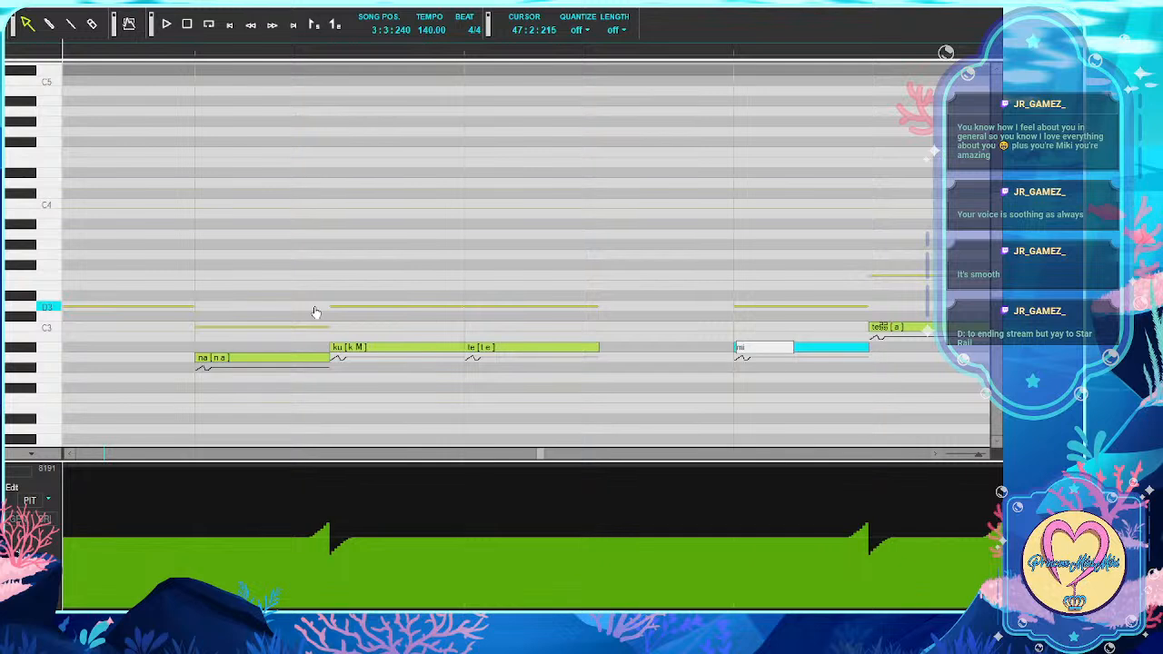
pyautogui.press('Tab')
pyautogui.write('te')
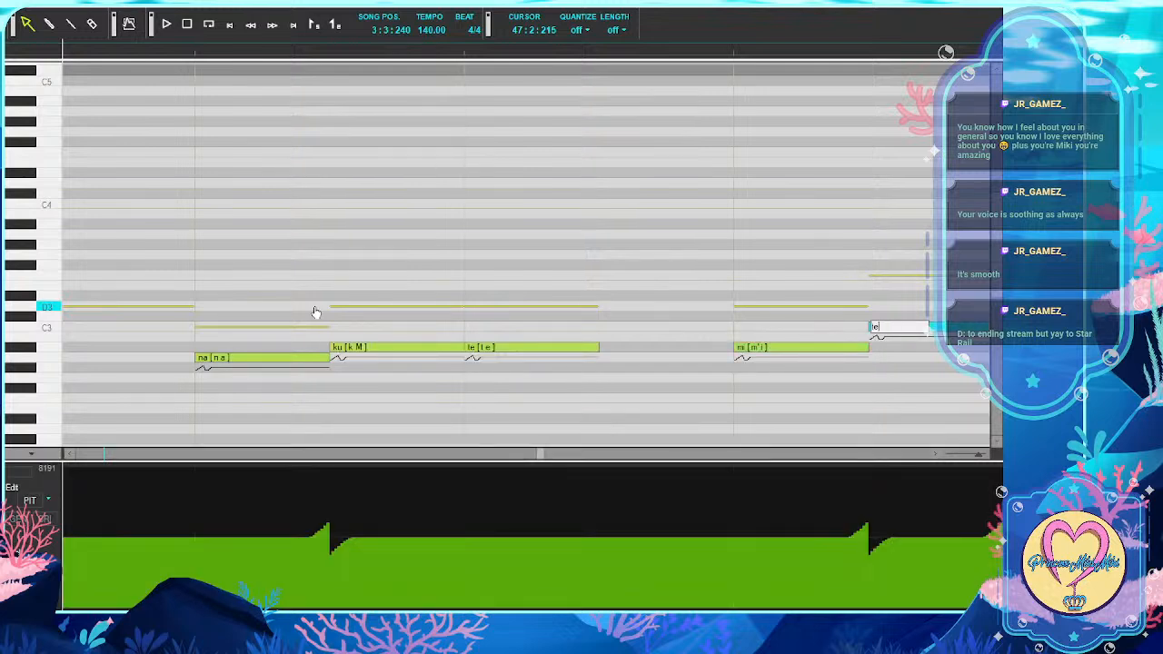
pyautogui.press('Tab')
# Enter the lyrics i, te and ne on the first three notes of measure 48
pyautogui.write('i')
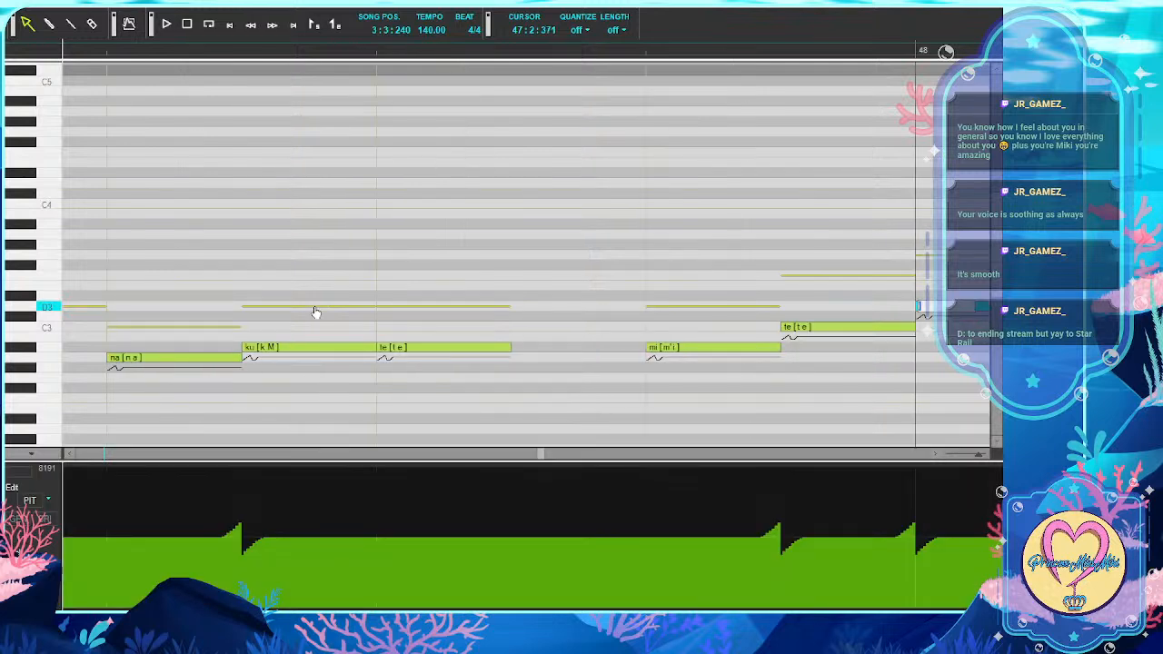
pyautogui.press('Tab')
pyautogui.write('te')
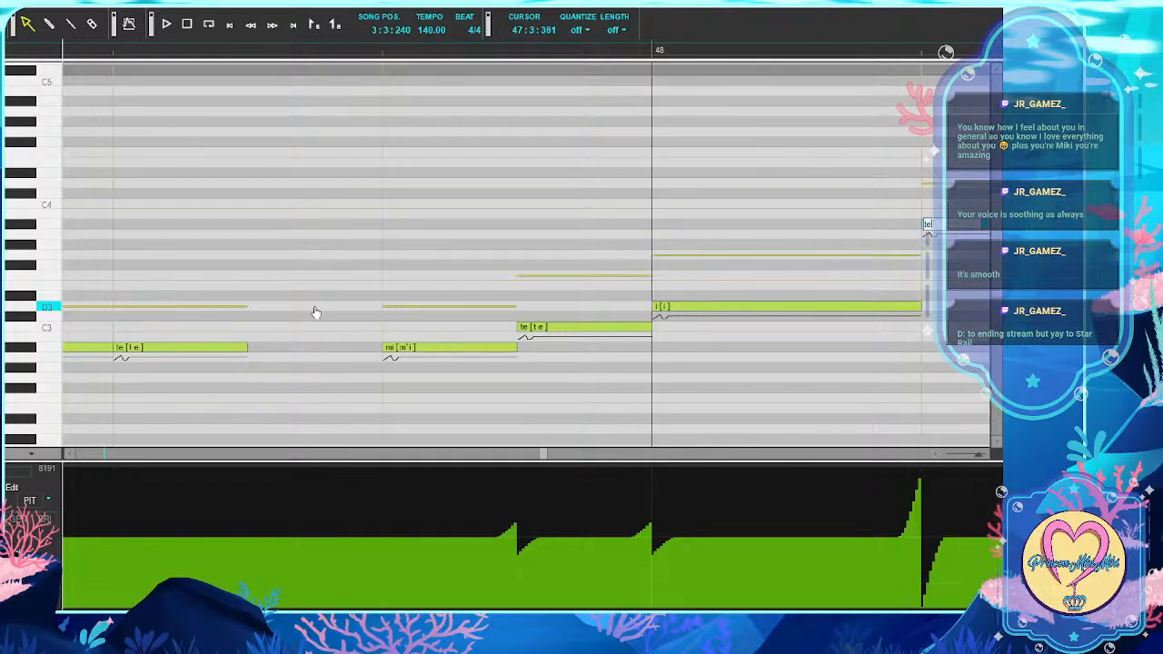
pyautogui.press('Tab')
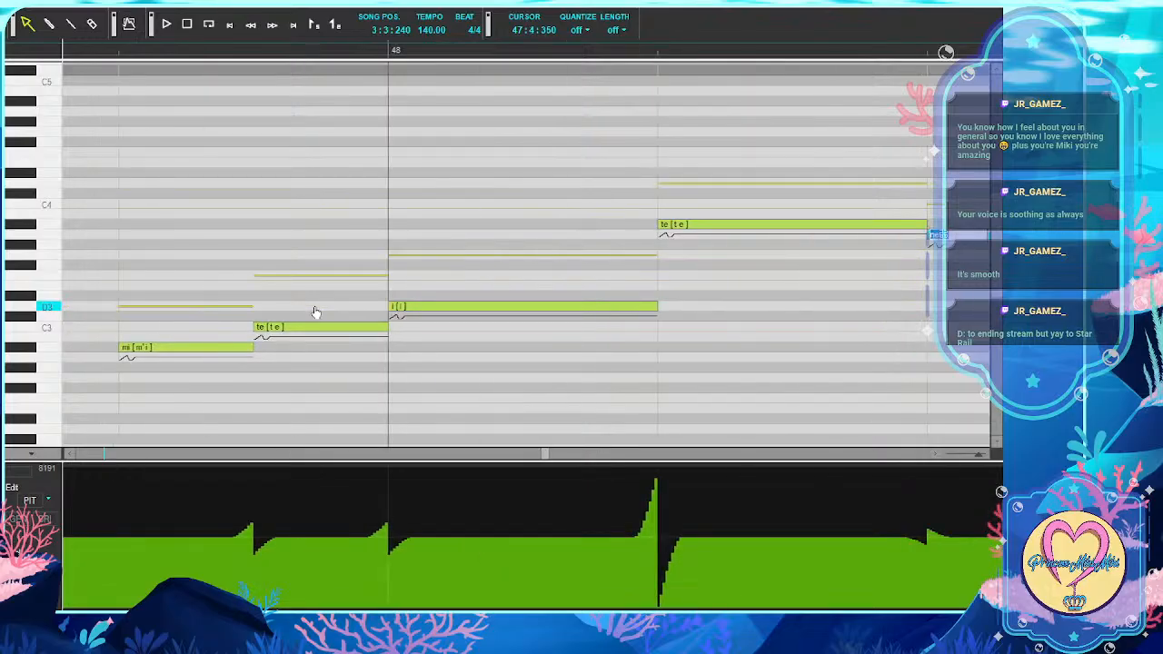
pyautogui.write('ne')
pyautogui.press('Tab')
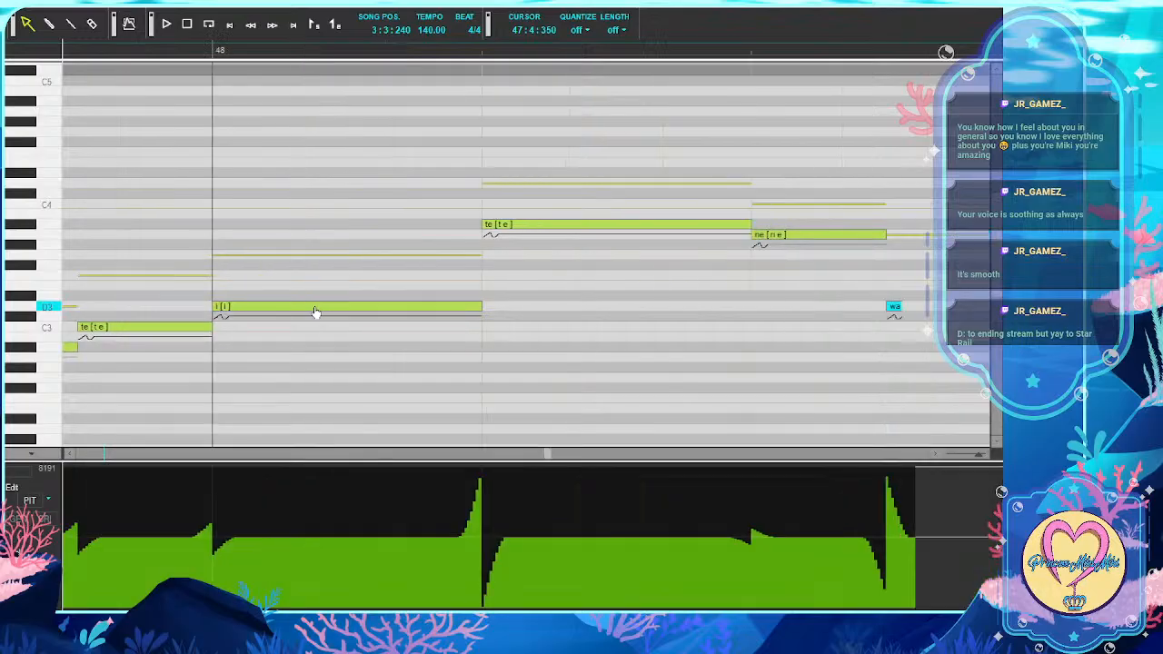
# Enter the lyrics wa, su and re on the last three notes of measure 48
pyautogui.write('wa')
pyautogui.press('Tab')
pyautogui.write('su')
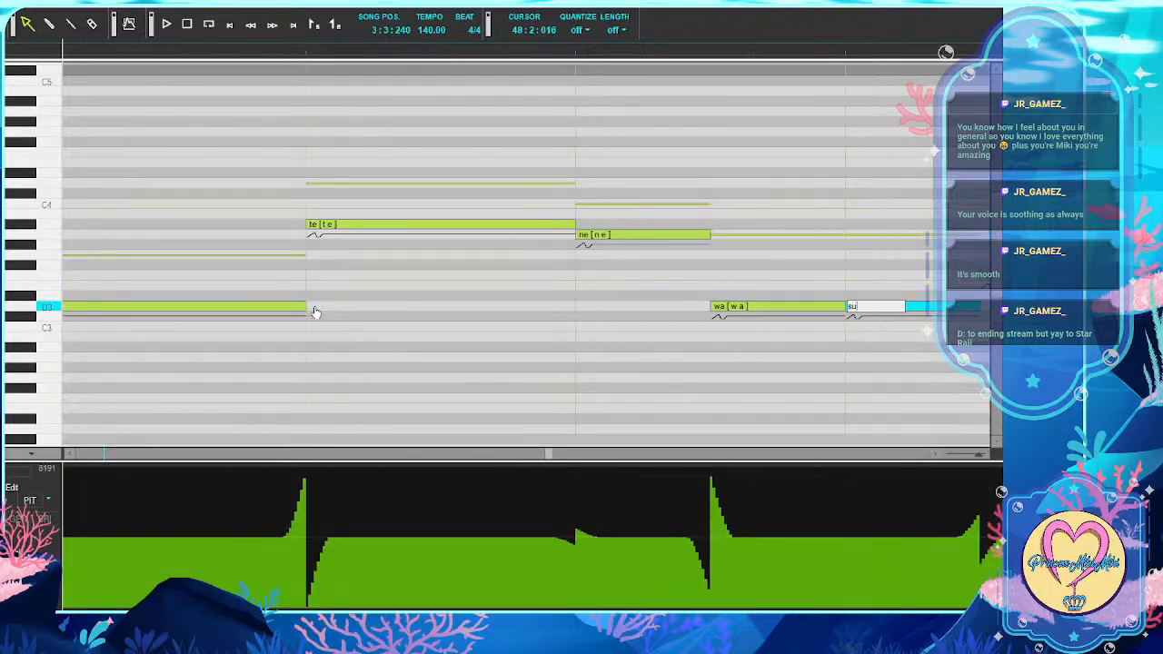
pyautogui.press('Tab')
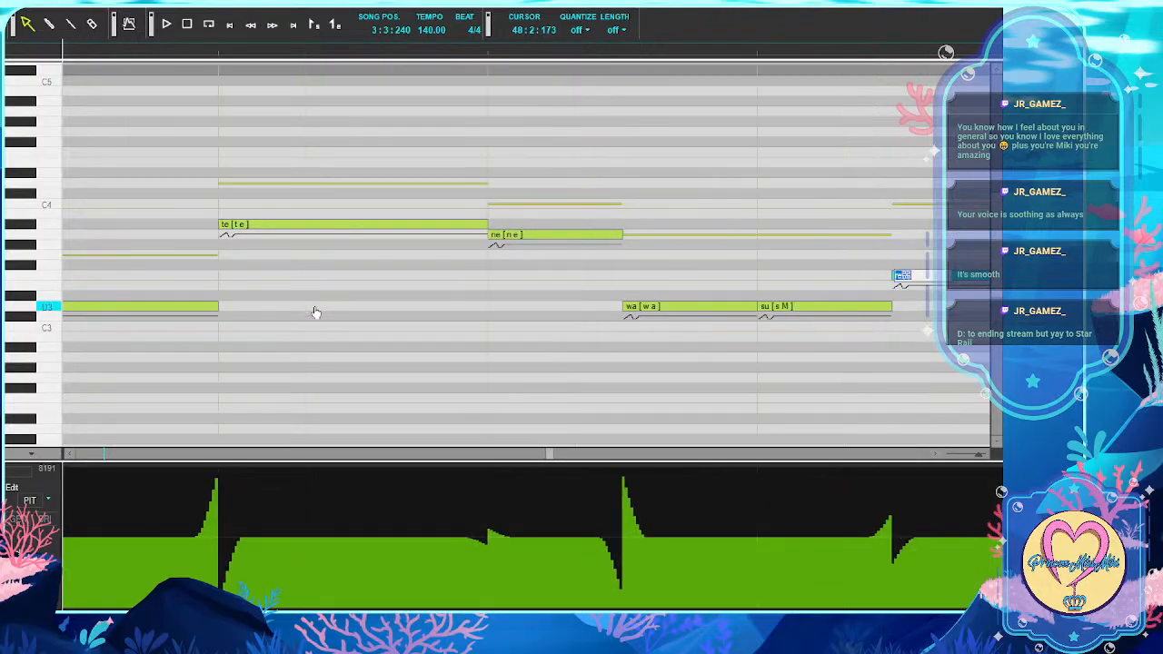
pyautogui.write('re')
pyautogui.press('Tab')
# Set the lyrics na, i, ka and ra on the first four notes of measure 49
pyautogui.press('Tab')
pyautogui.press('Tab')
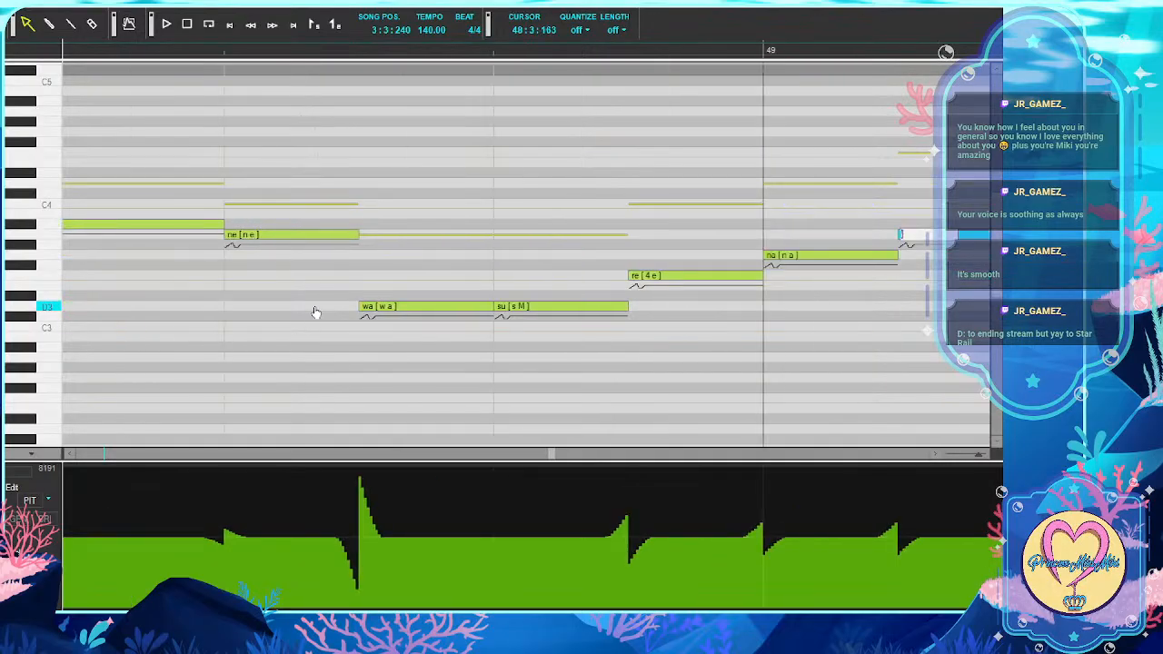
pyautogui.write('ka')
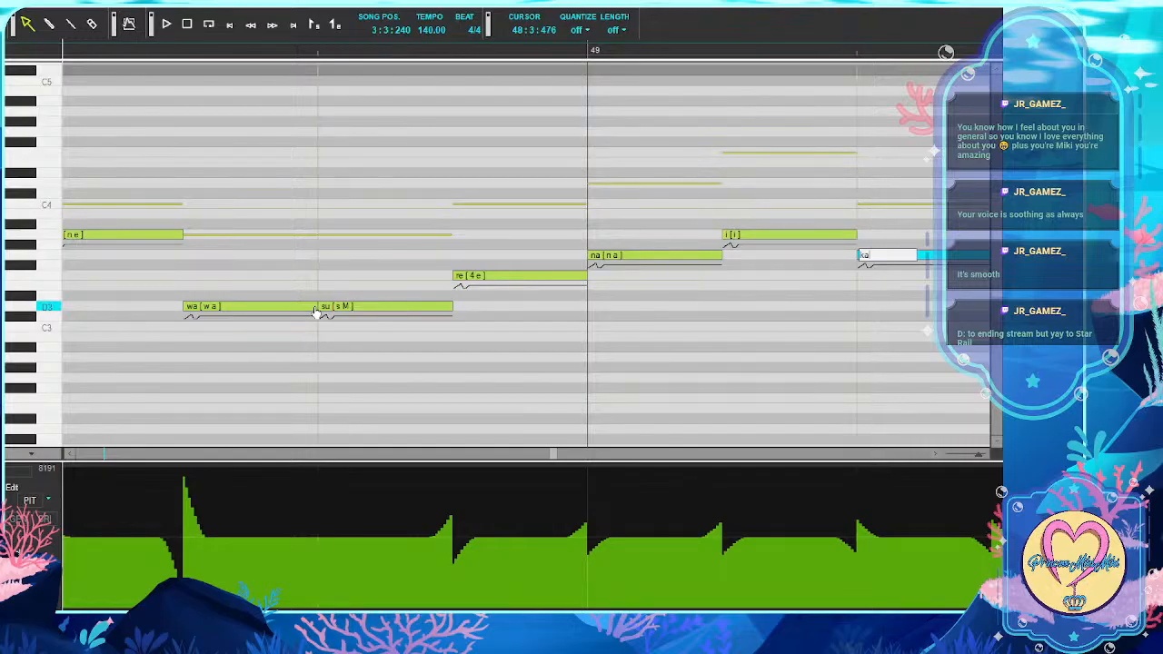
pyautogui.press('Tab')
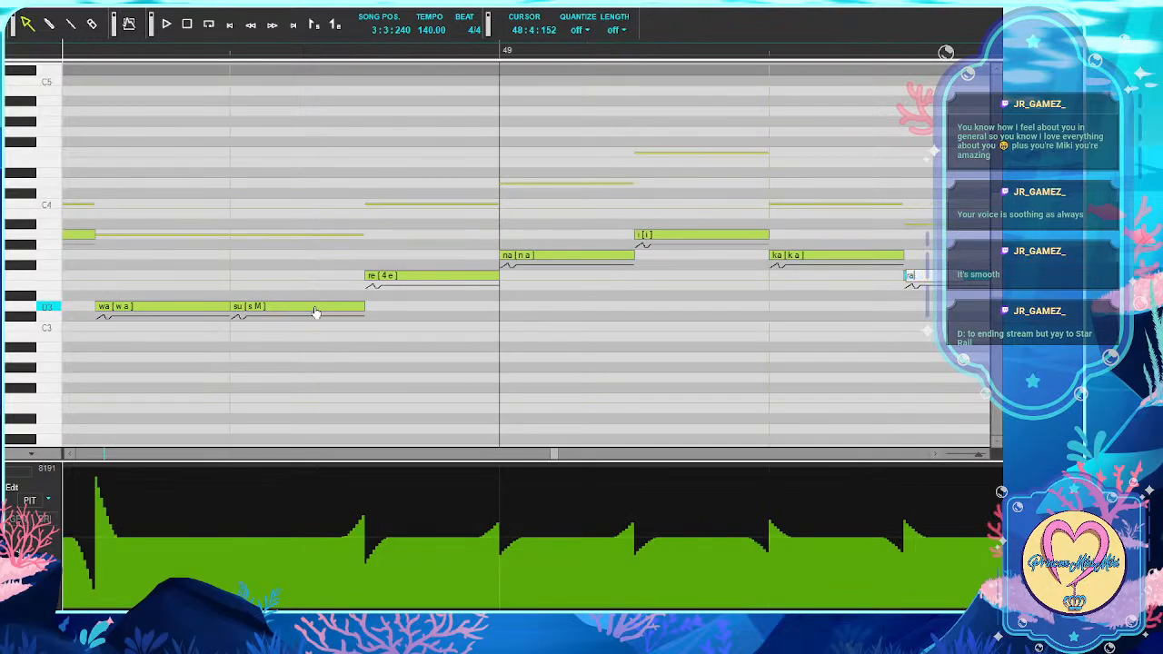
pyautogui.press('Tab')
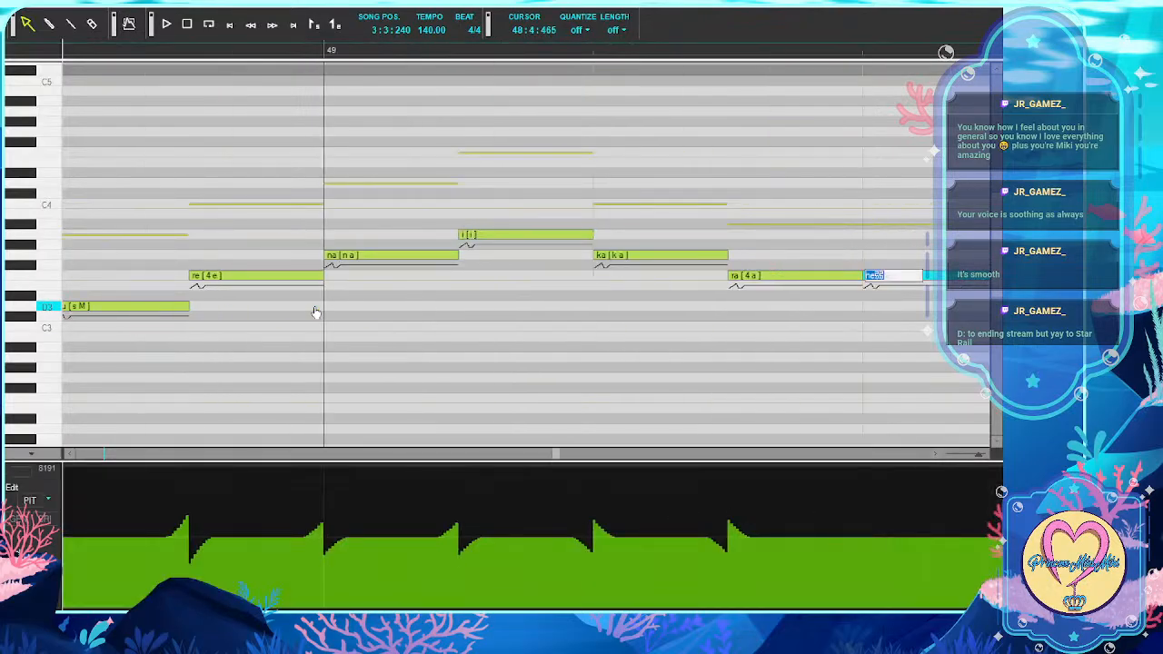
# Remove the stray character after ne in measure 49 and enter da and ka on the measure's last two notes
pyautogui.press('Right')
pyautogui.press('BackSpace')
pyautogui.press('Tab')
pyautogui.write('da')
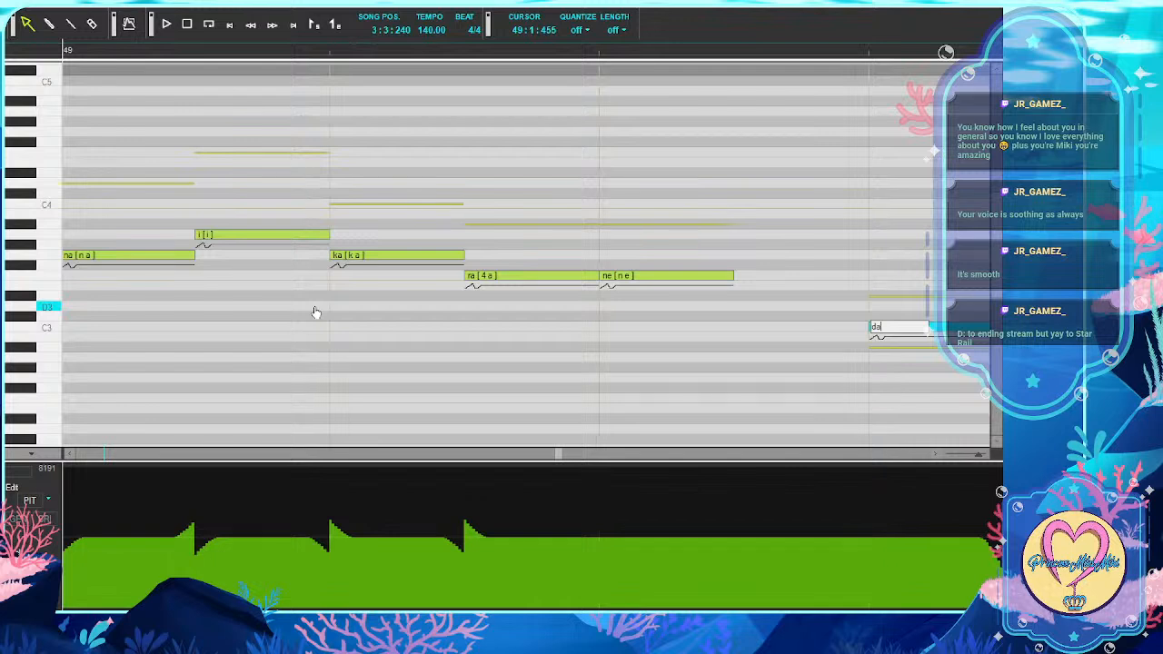
pyautogui.press('Tab')
pyautogui.write('ka')
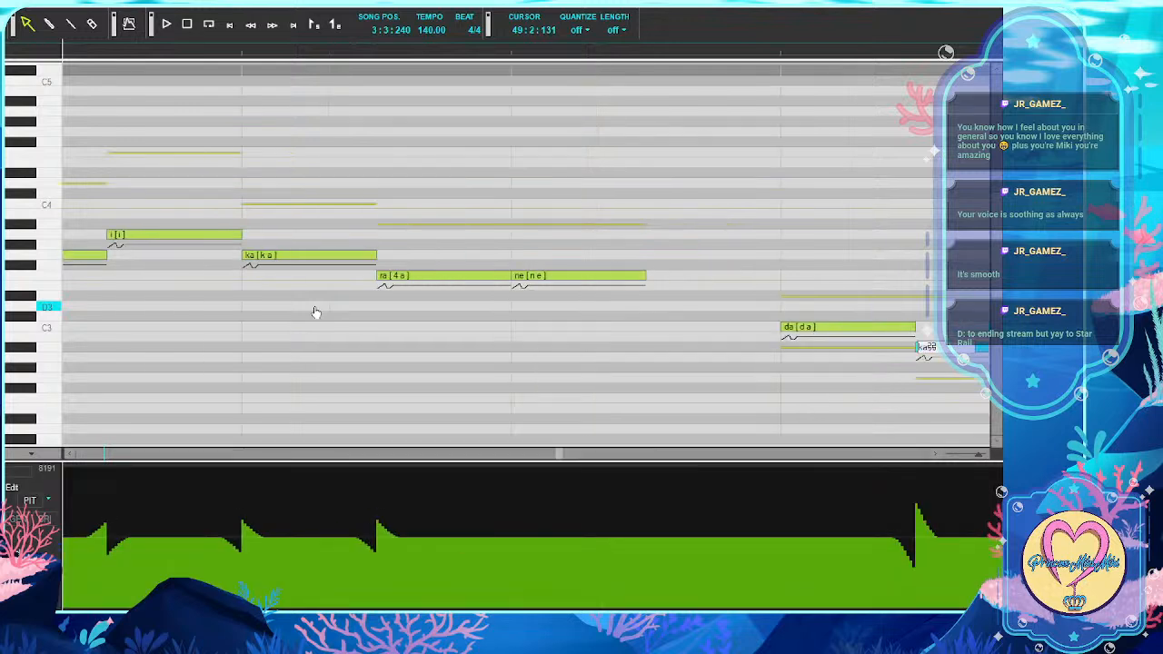
pyautogui.press('Tab')
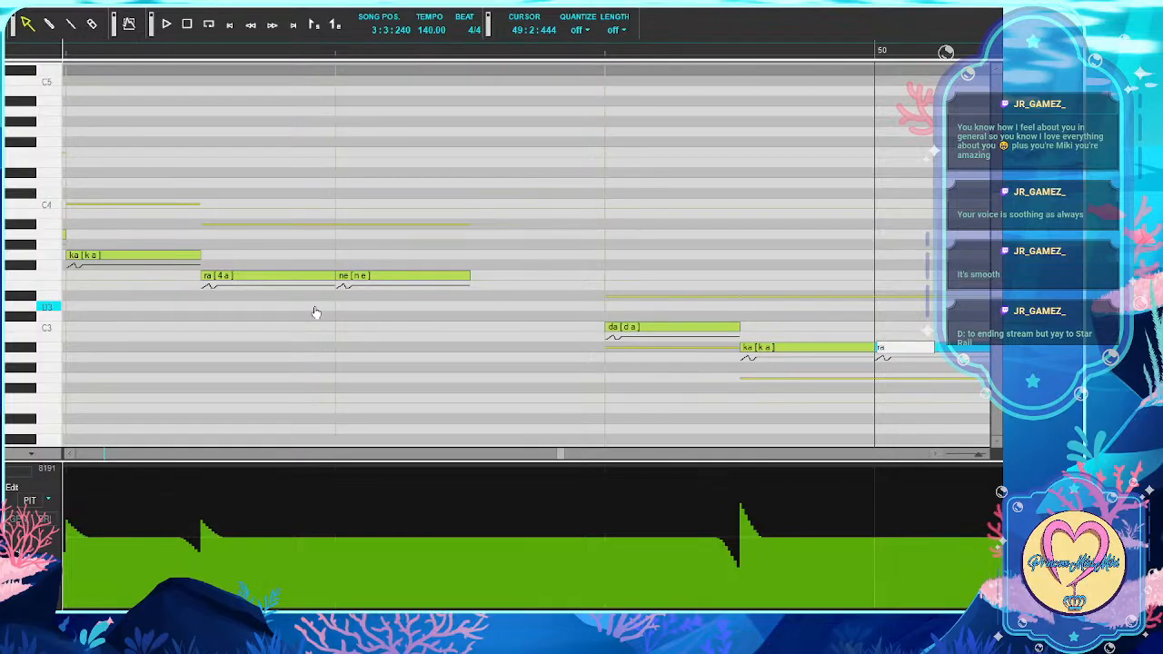
# Set the lyrics ra, no and ro on the first three notes of measure 50
pyautogui.press('Tab')
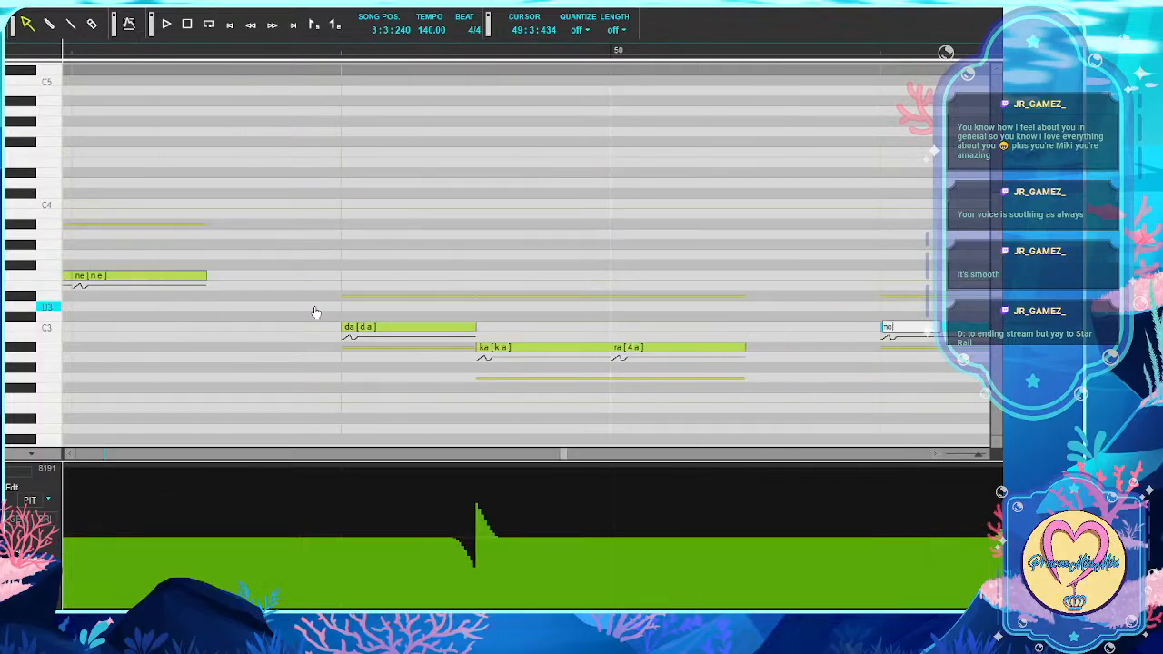
pyautogui.press('Tab')
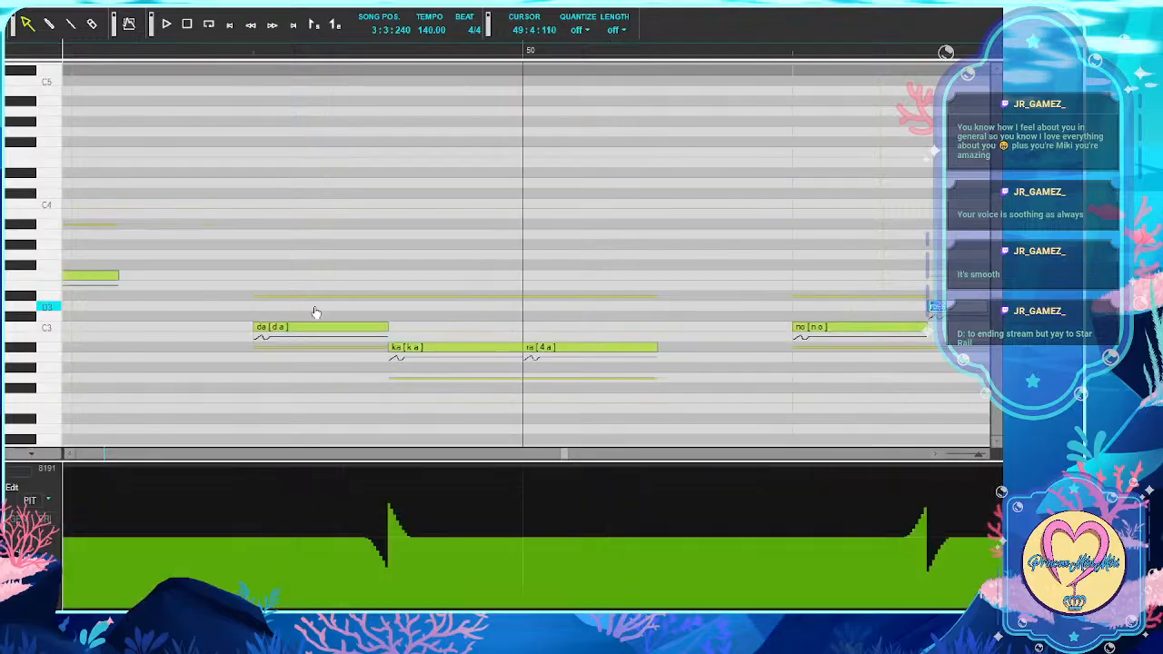
pyautogui.press('Tab')
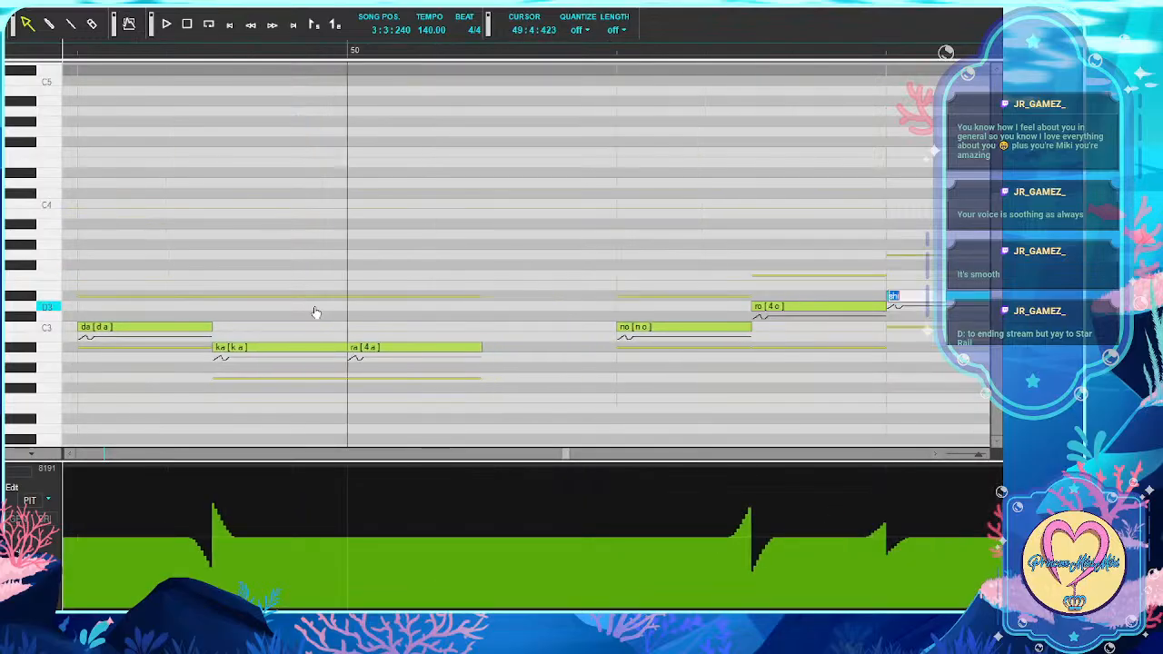
# Check the existing lyrics note by note from shi in measure 50 through bo in measure 54
pyautogui.press('Tab')
pyautogui.press('Tab')
pyautogui.press('Tab')
pyautogui.press('Tab')
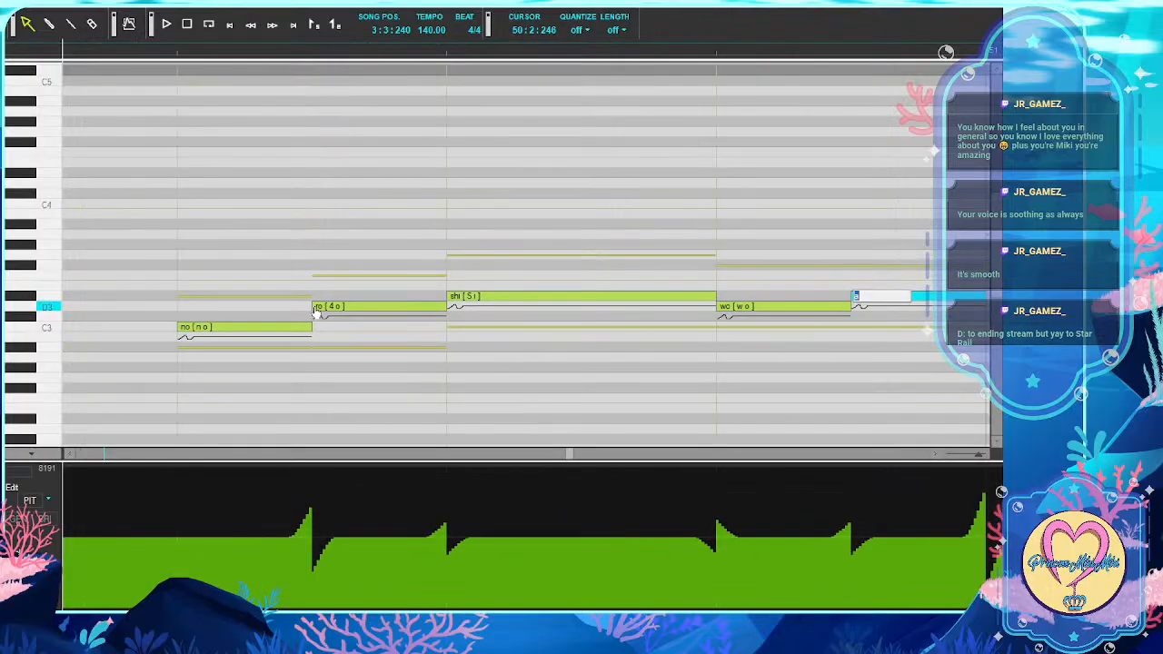
pyautogui.press('Tab')
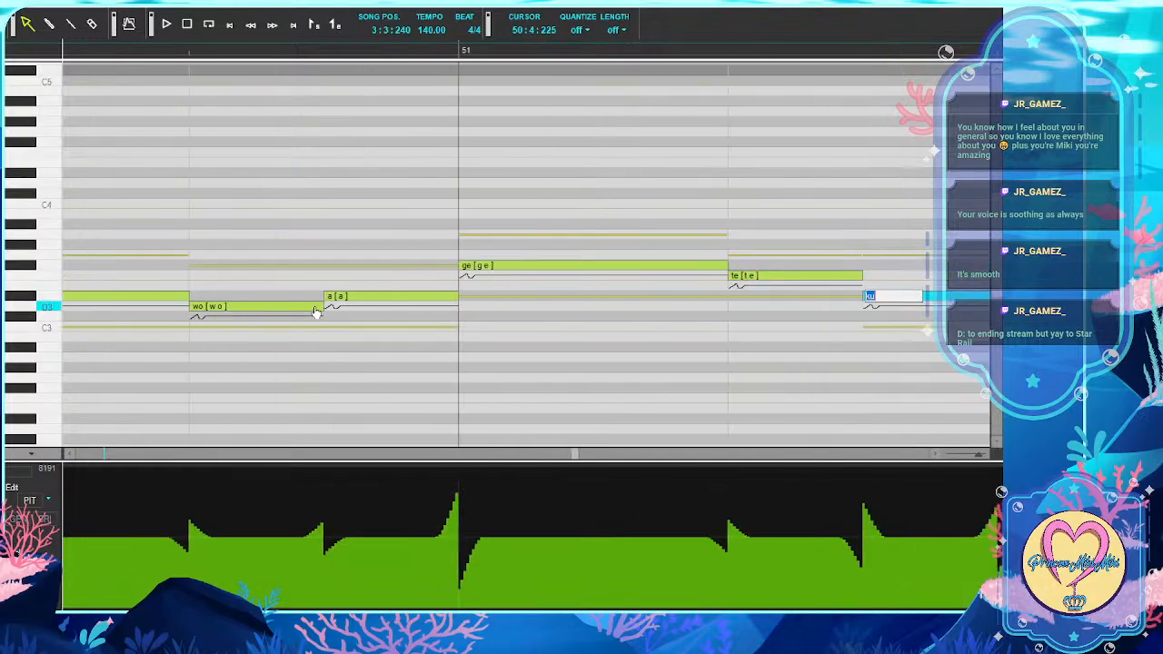
pyautogui.press('Tab')
pyautogui.press('Tab')
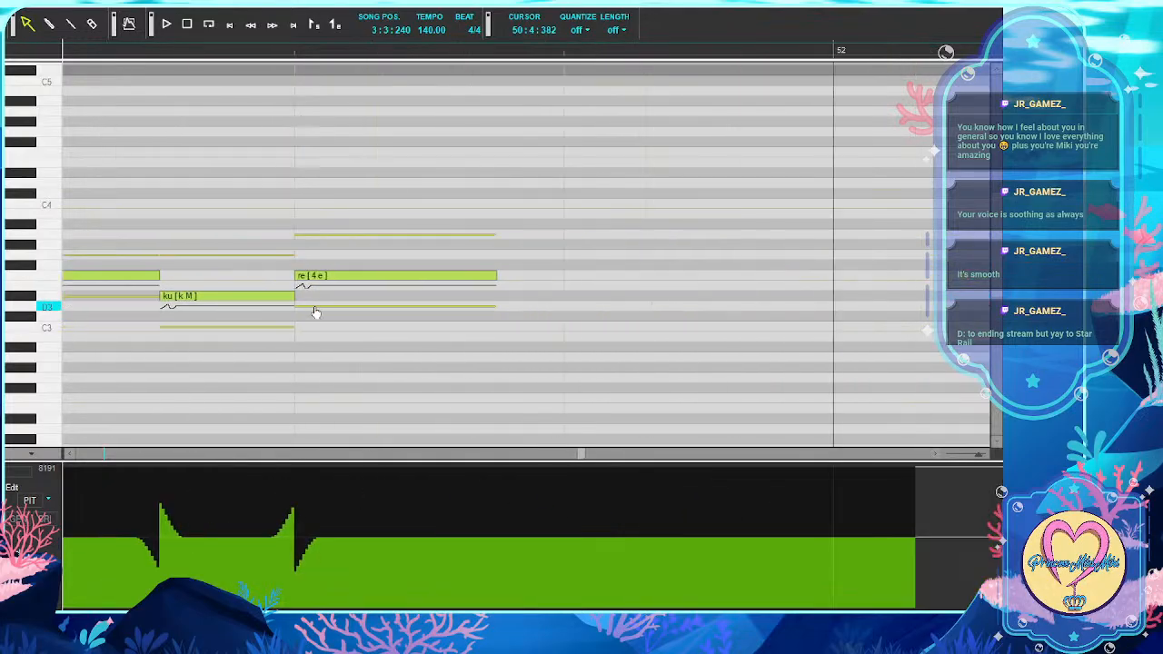
pyautogui.press('Tab')
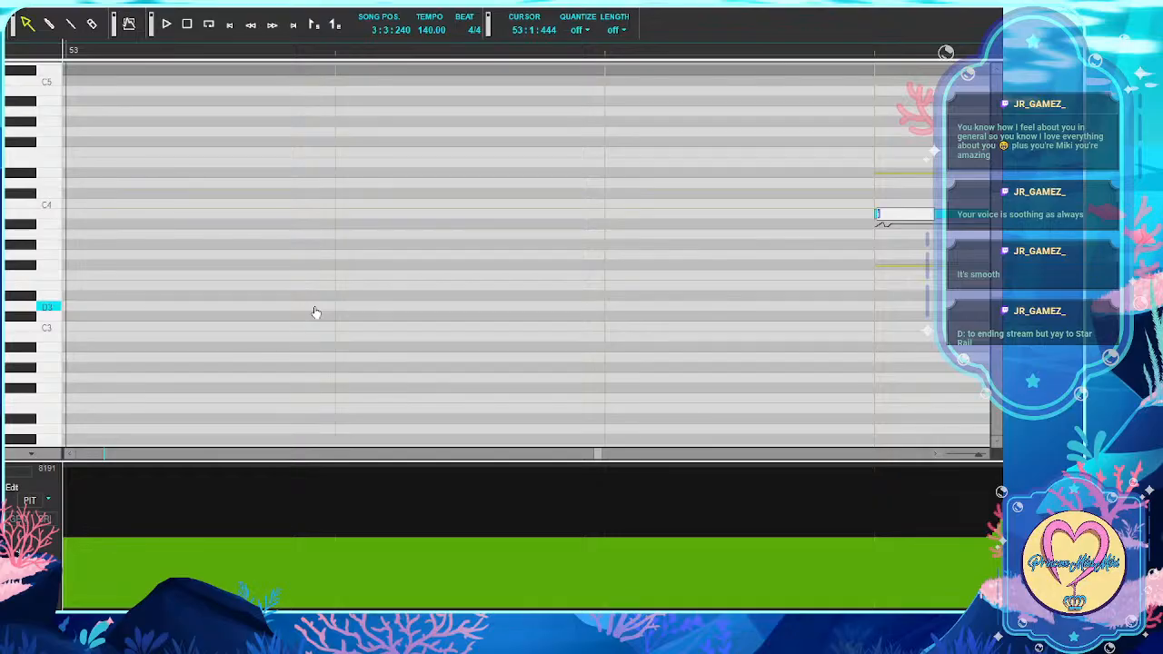
pyautogui.press('Tab')
pyautogui.press('Tab')
pyautogui.press('Tab')
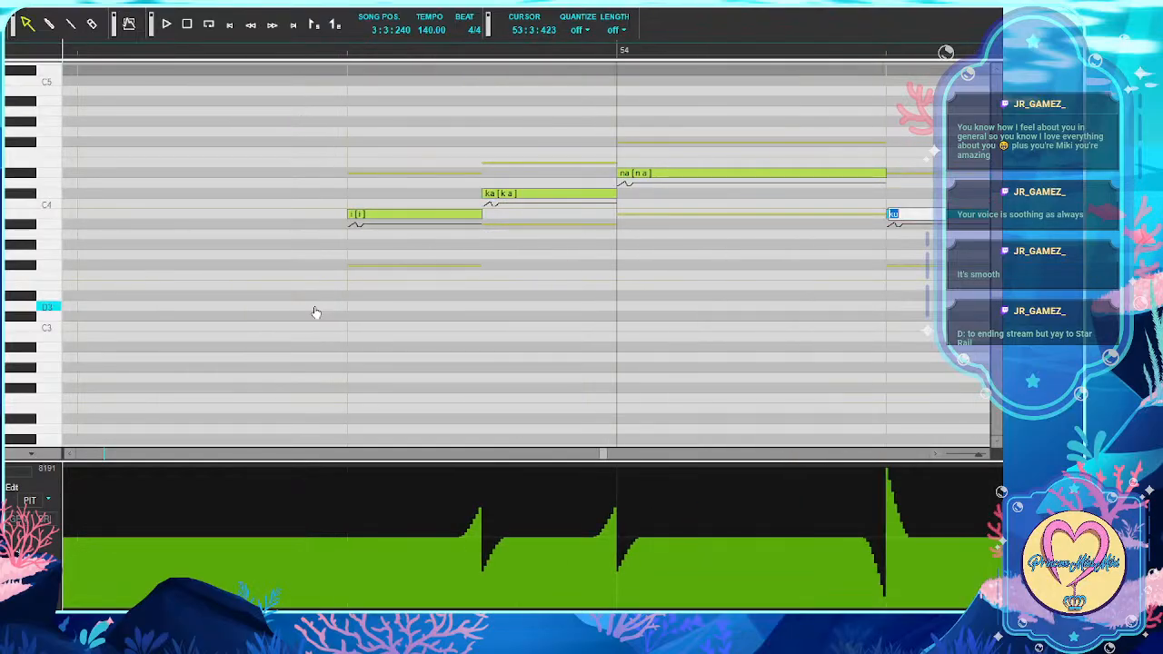
pyautogui.press('Tab')
pyautogui.press('Tab')
pyautogui.press('Tab')
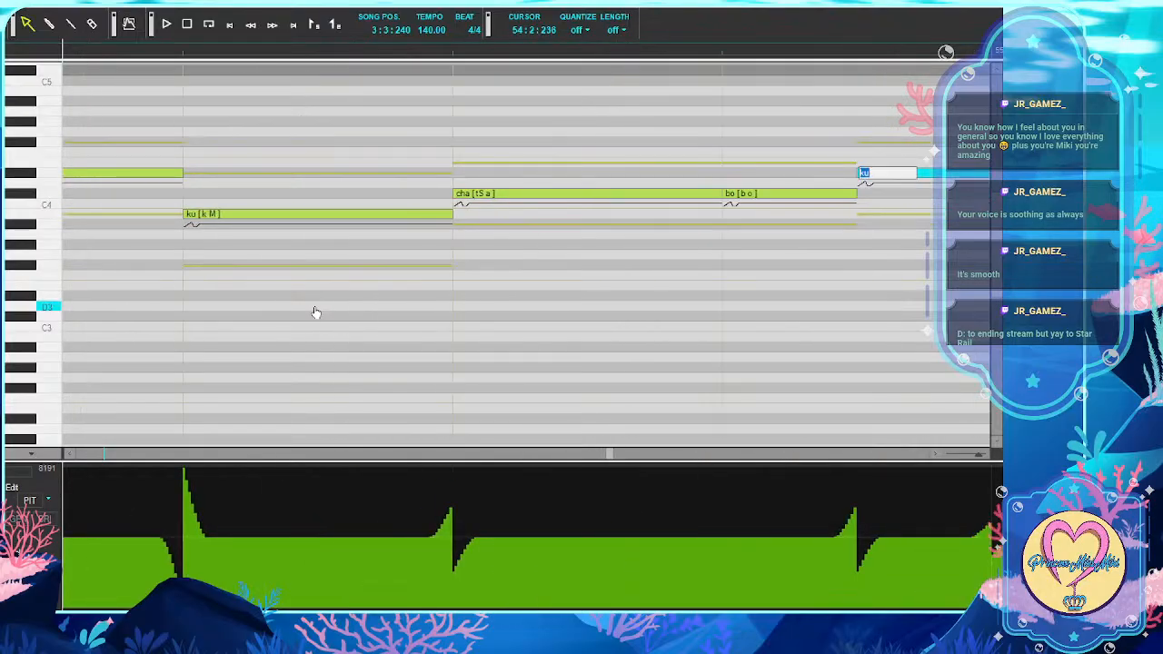
# Correct the lyrics of the first two notes of measure 55 to no and ka
pyautogui.press('Tab')
pyautogui.press('Tab')
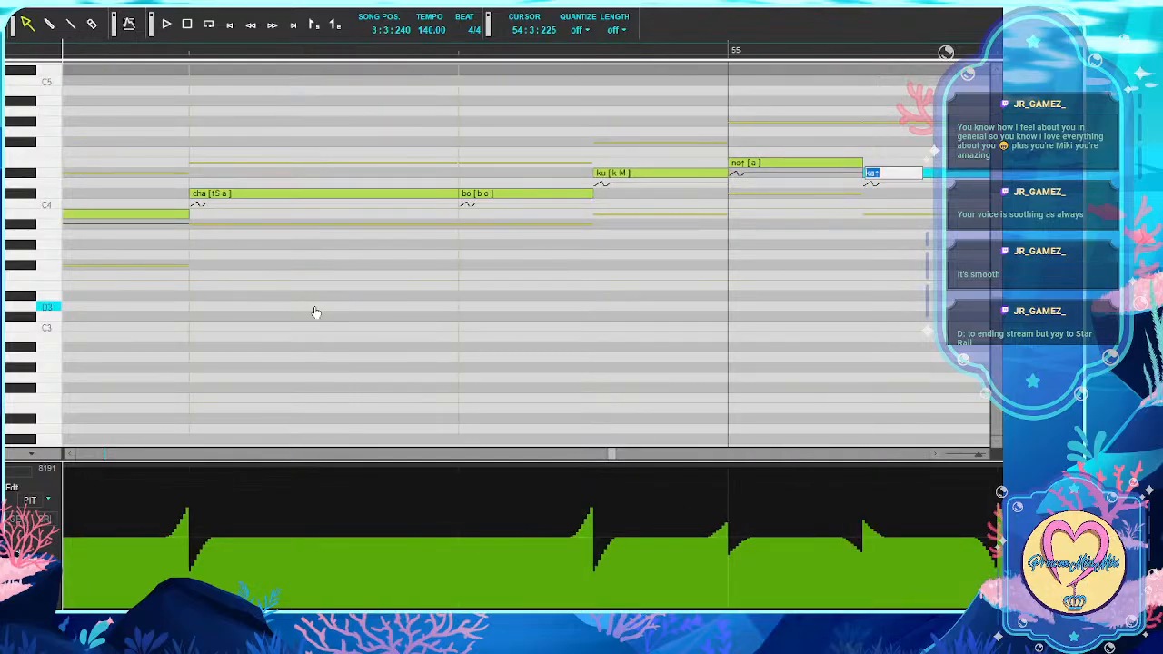
pyautogui.hotkey('shift', 'Tab')
pyautogui.write('no')
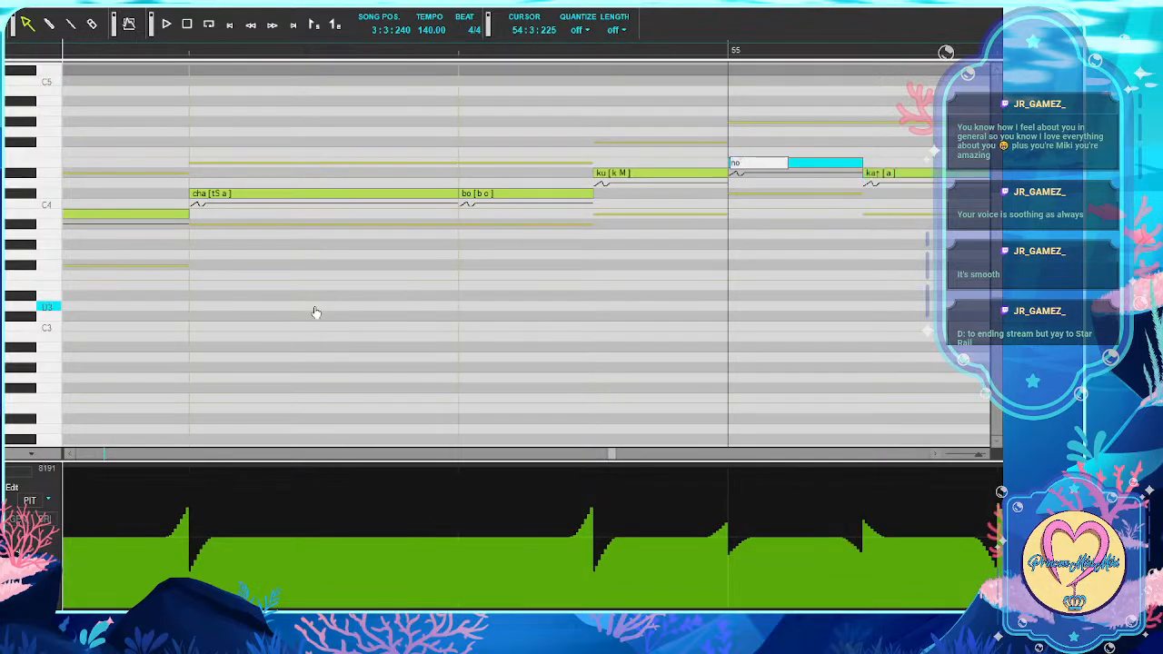
pyautogui.press('Tab')
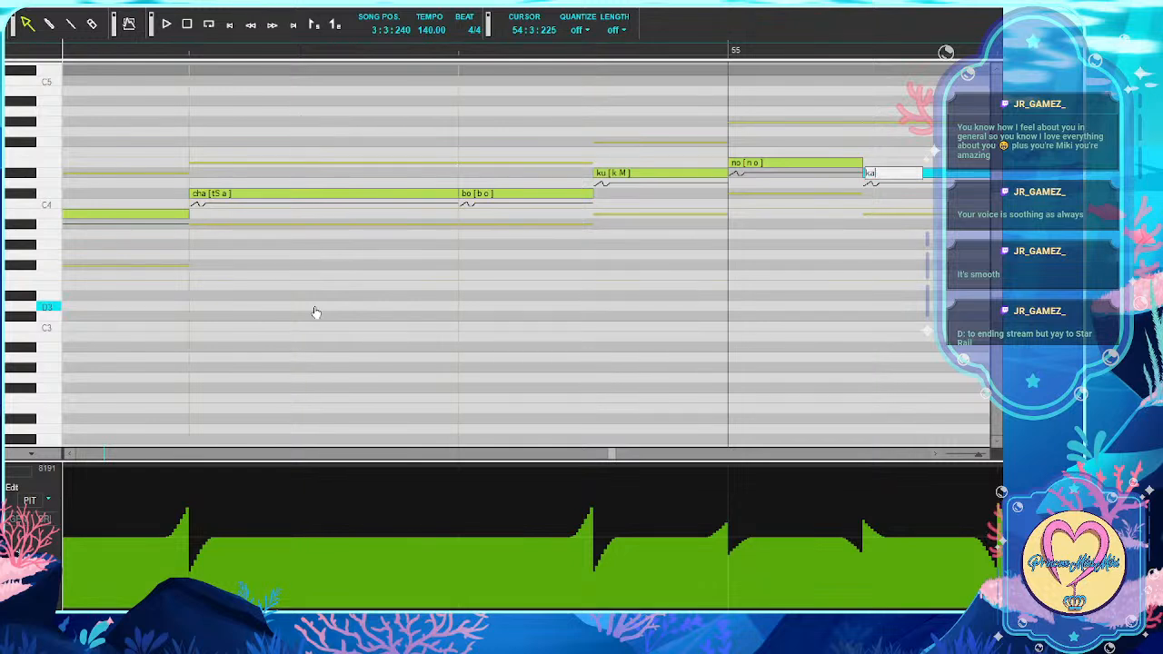
pyautogui.press('Tab')
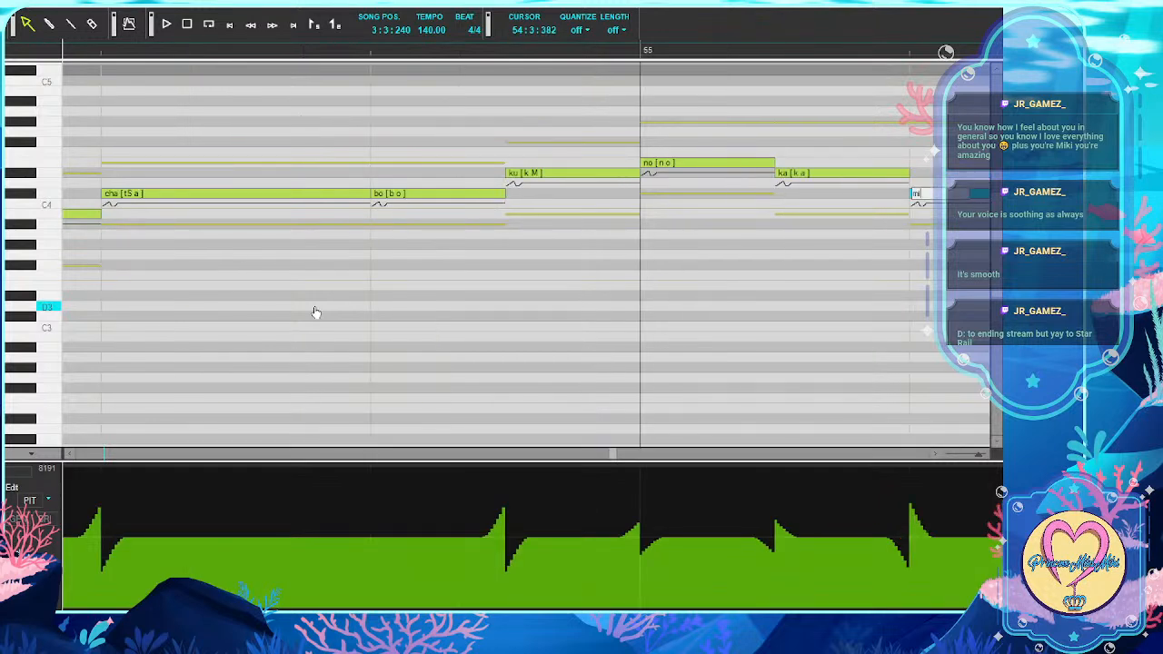
# Enter the lyrics mi, sa and ma on the three notes following no and ka in measure 55
pyautogui.press('Tab')
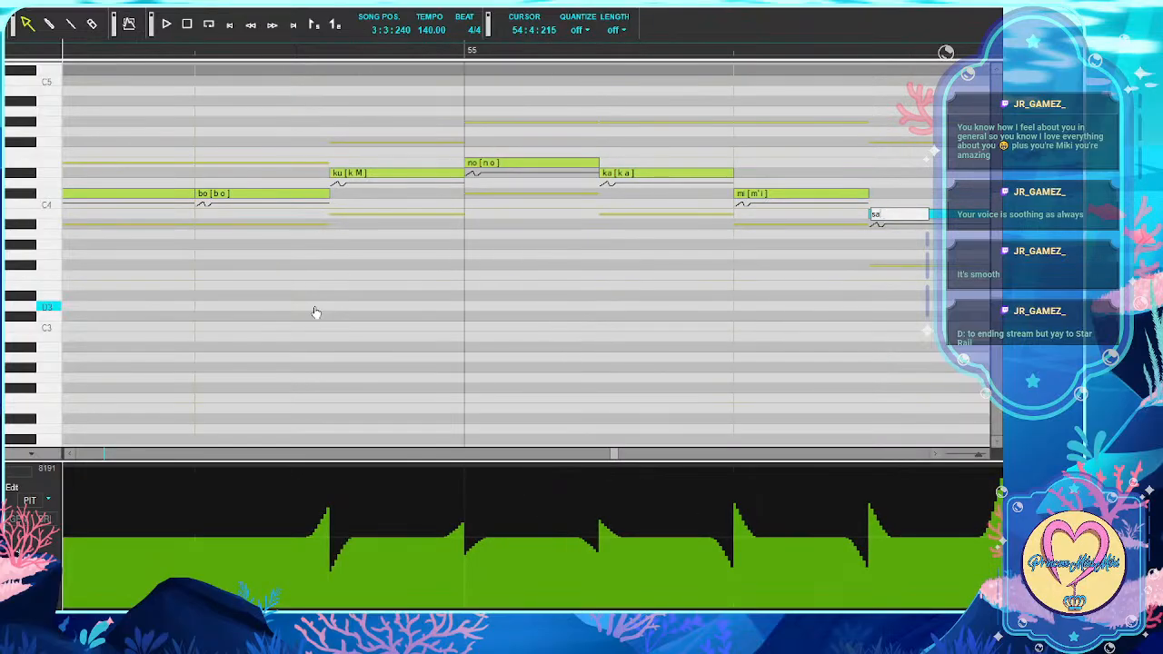
pyautogui.press('Tab')
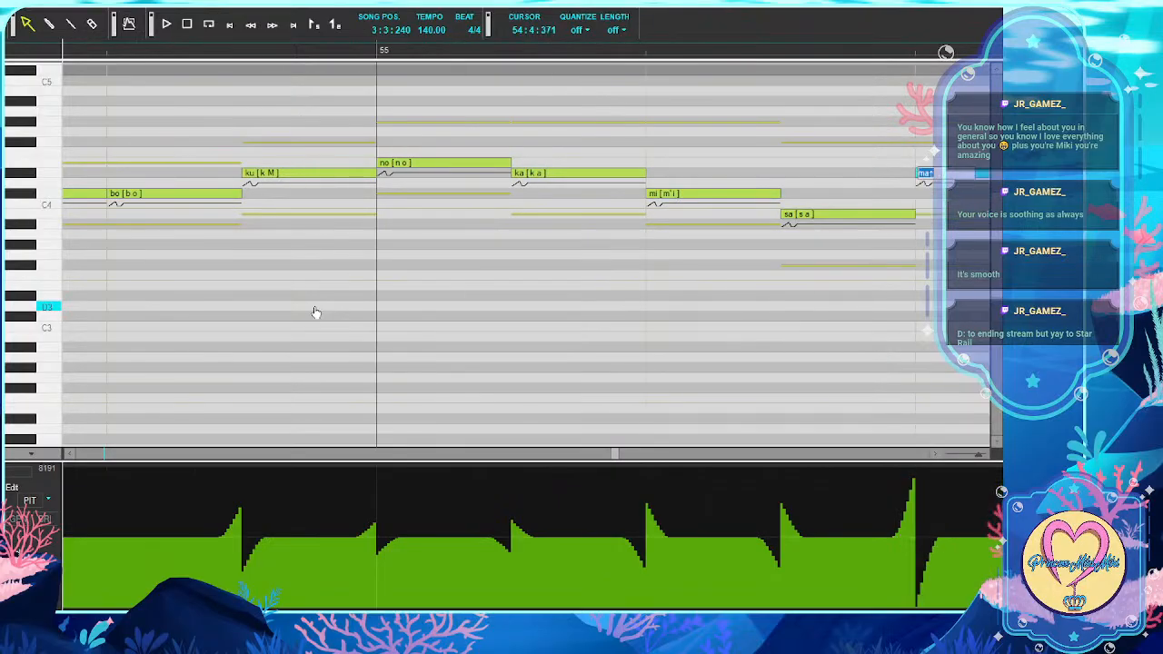
pyautogui.write('ma')
pyautogui.press('Tab')
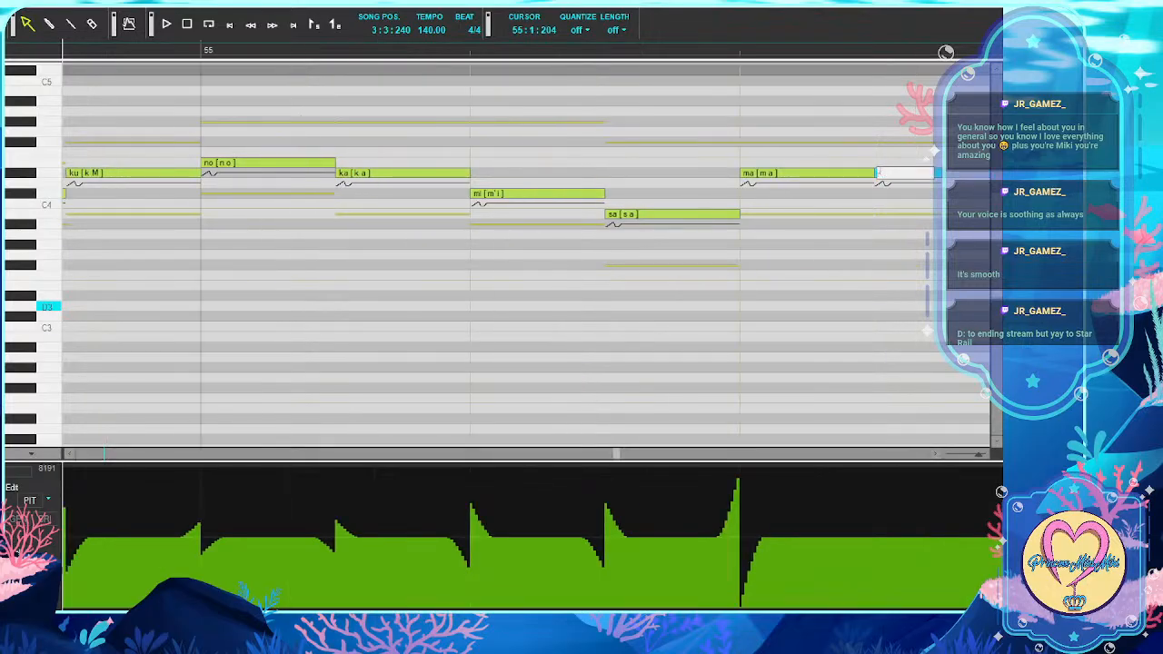
# Enter a dash, ka and mi as the lyrics of the last three notes of measure 55
pyautogui.write('-')
pyautogui.press('Tab')
pyautogui.write('ka')
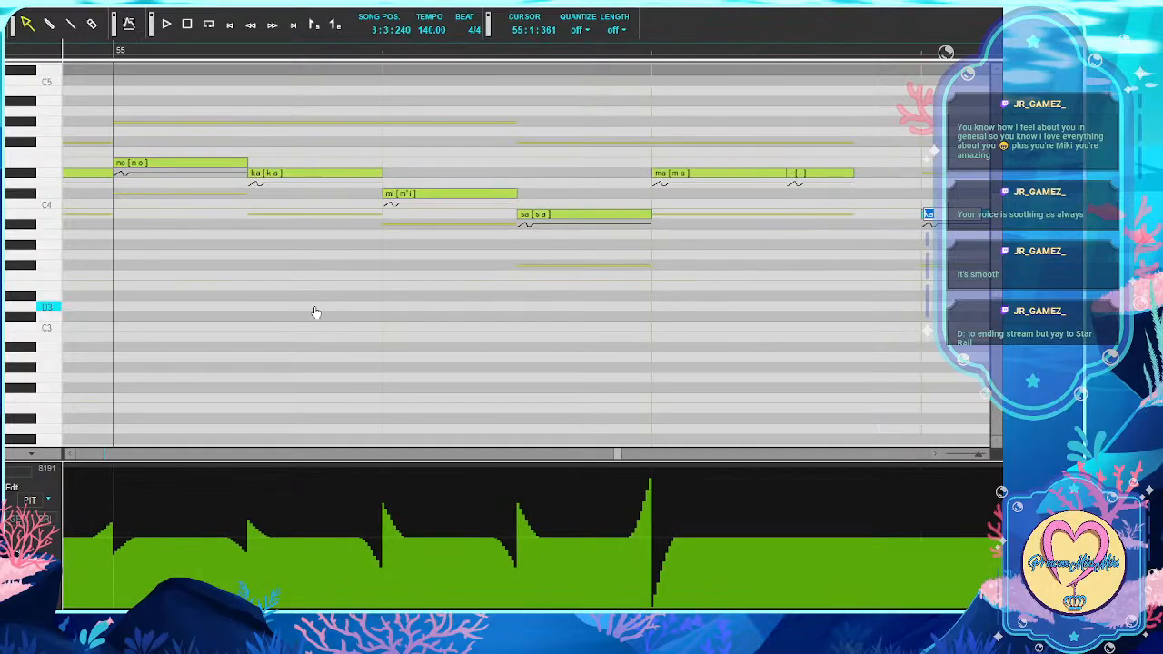
pyautogui.press('Tab')
pyautogui.write('mi')
pyautogui.press('Tab')
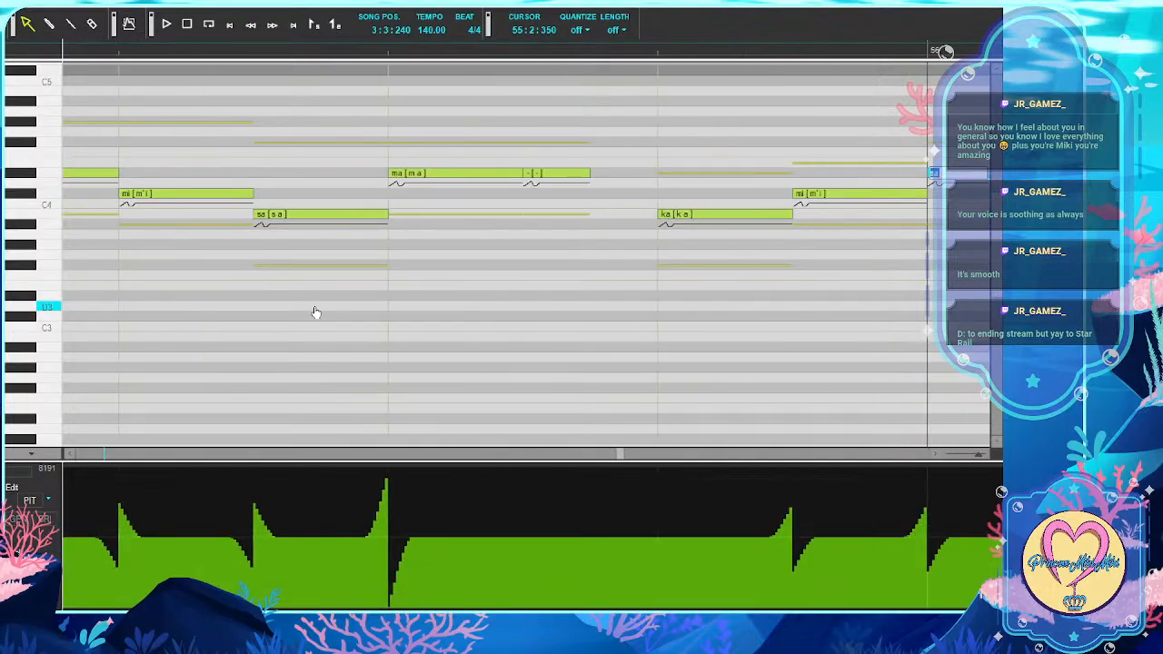
# Enter the lyrics sa, ma, ga, da and i on the five notes of measure 56
pyautogui.write('sa')
pyautogui.press('Tab')
pyautogui.press('Tab')
pyautogui.press('Tab')
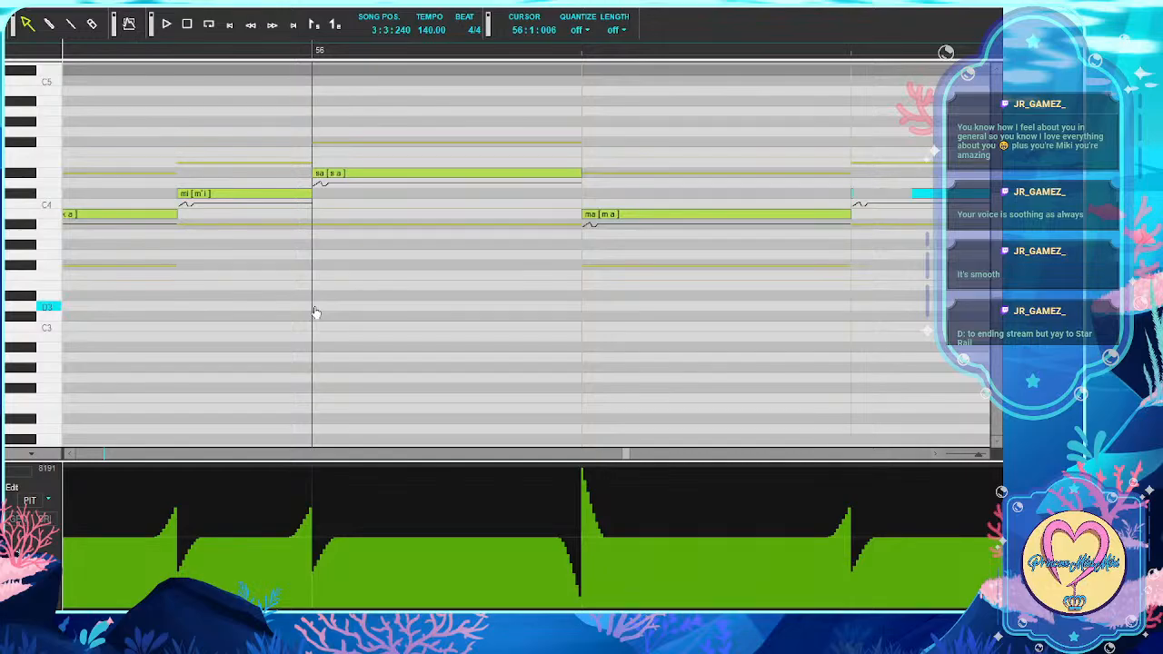
pyautogui.press('Tab')
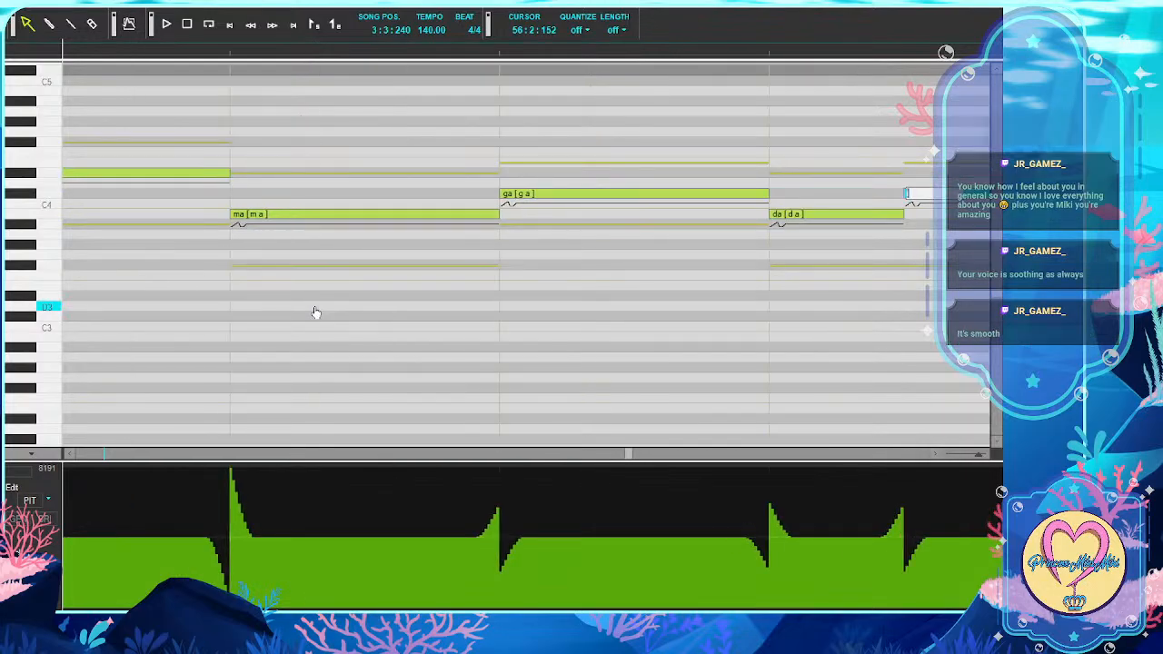
pyautogui.press('Tab')
# Set the lyrics of the first five notes of measure 57 to su, ki, de, shi and ta
pyautogui.press('Tab')
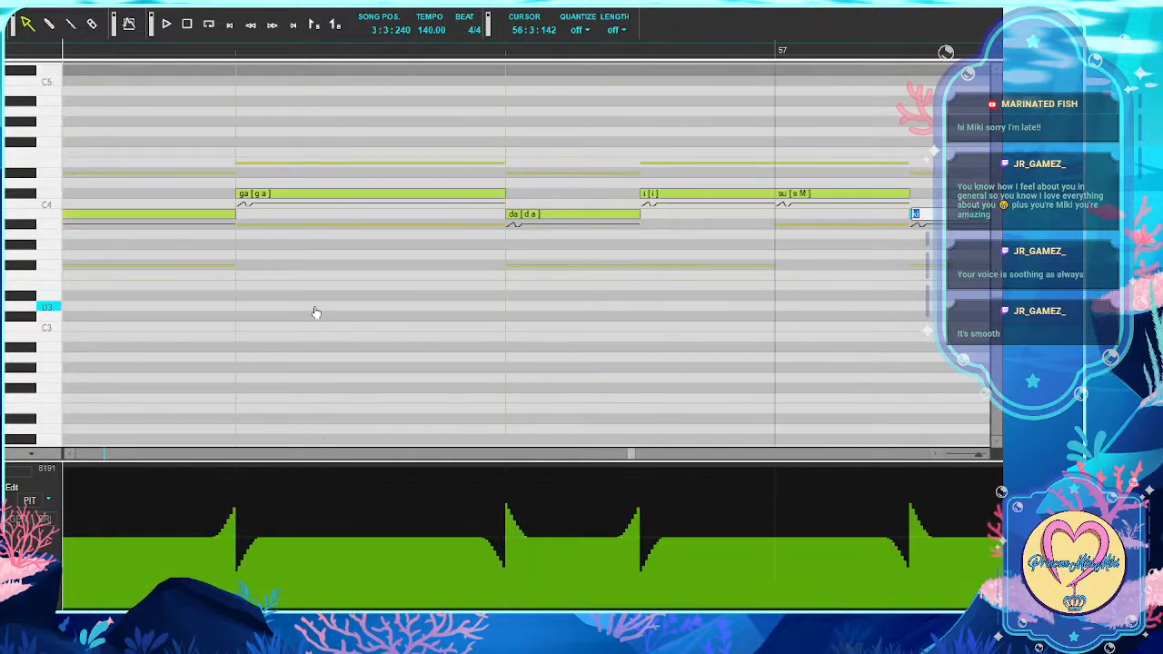
pyautogui.press('Tab')
pyautogui.press('Tab')
pyautogui.press('Tab')
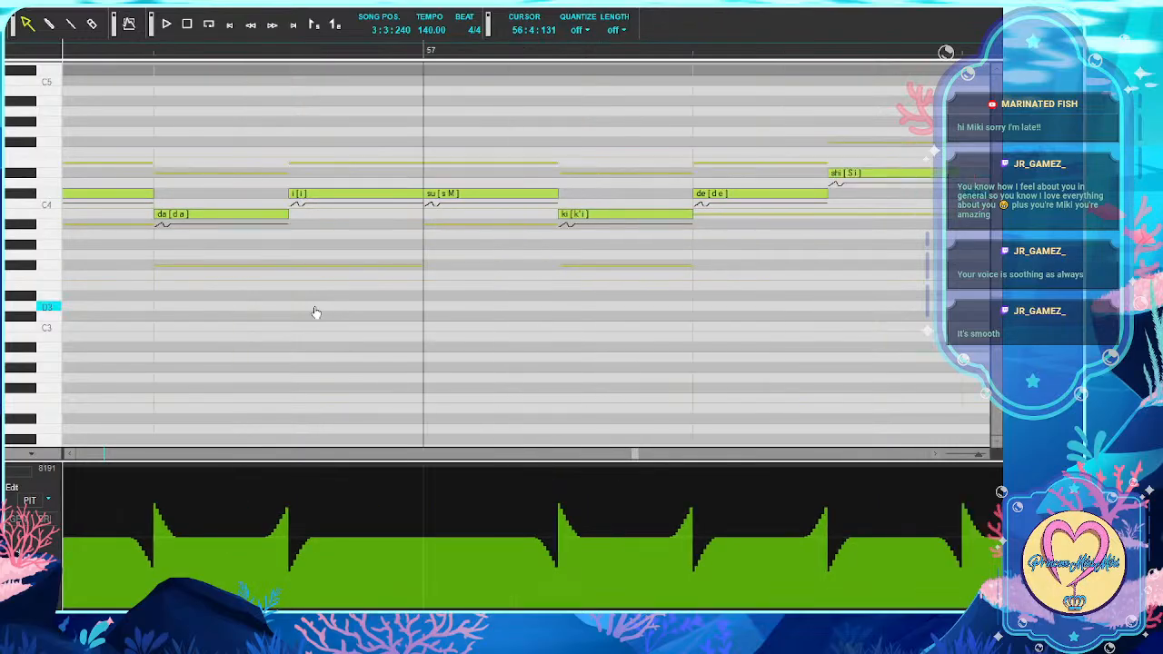
pyautogui.press('Tab')
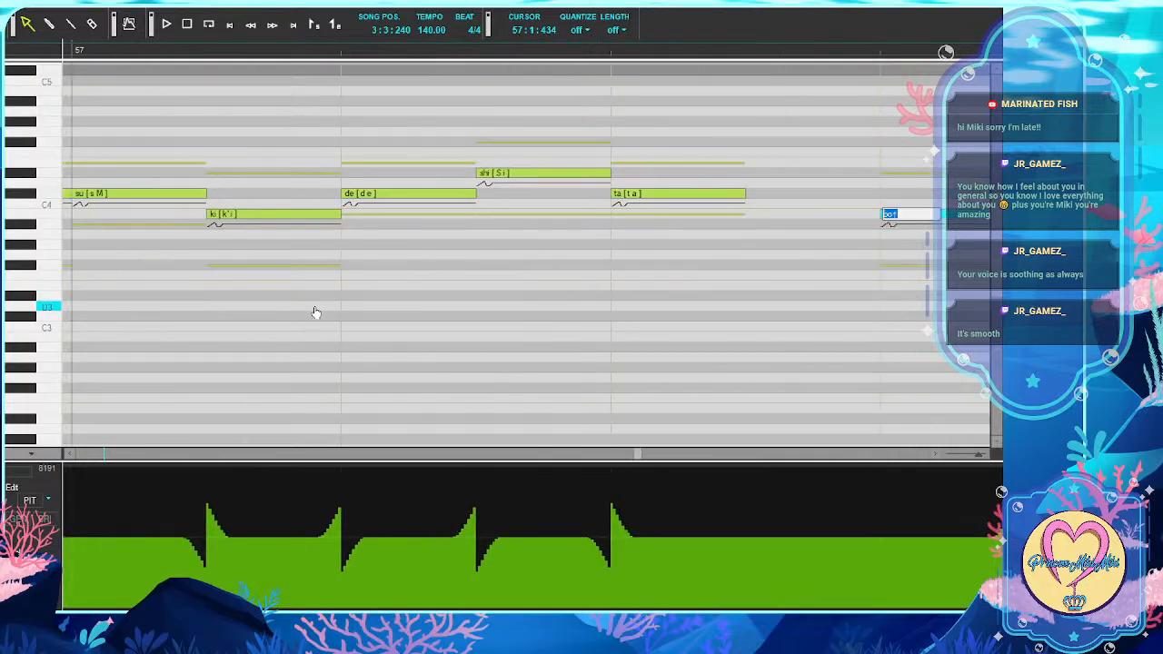
# Enter bo and ku on the last two notes of measure 57, and wa and mo on the first two of measure 58
pyautogui.write('bo')
pyautogui.press('Tab')
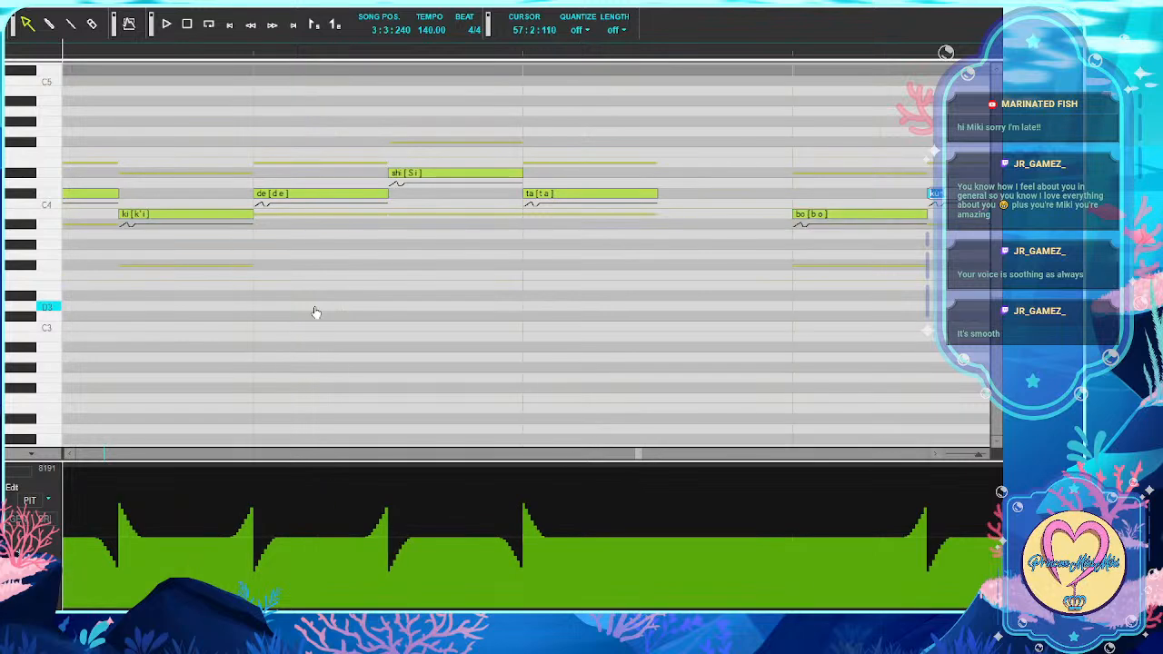
pyautogui.press('Tab')
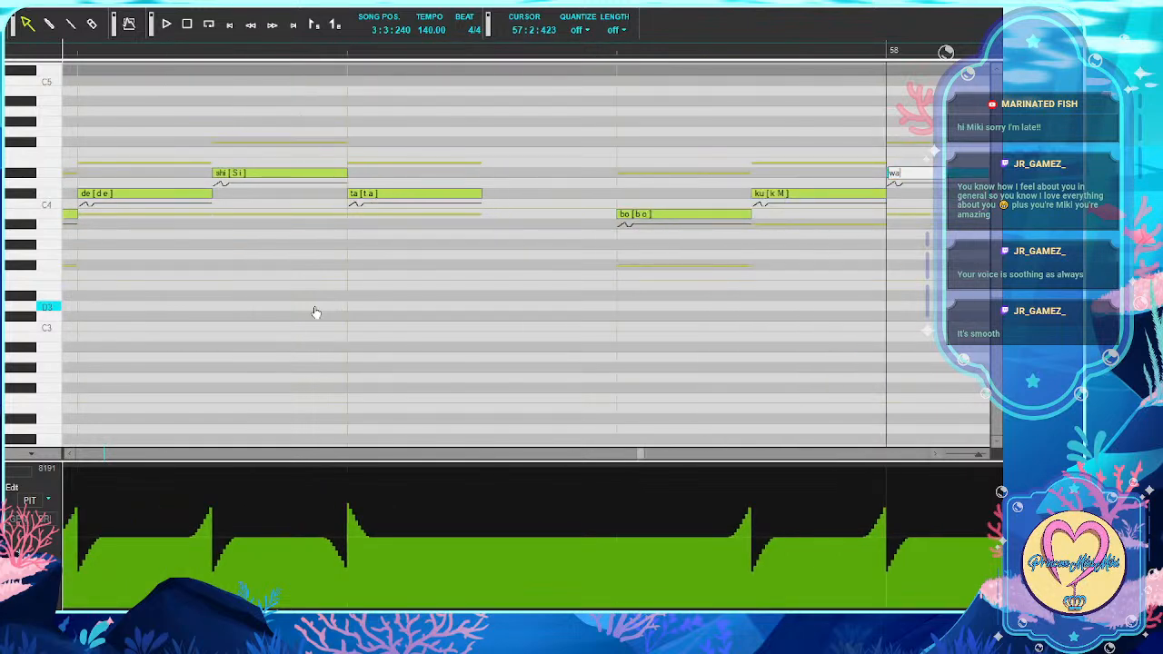
pyautogui.press('Tab')
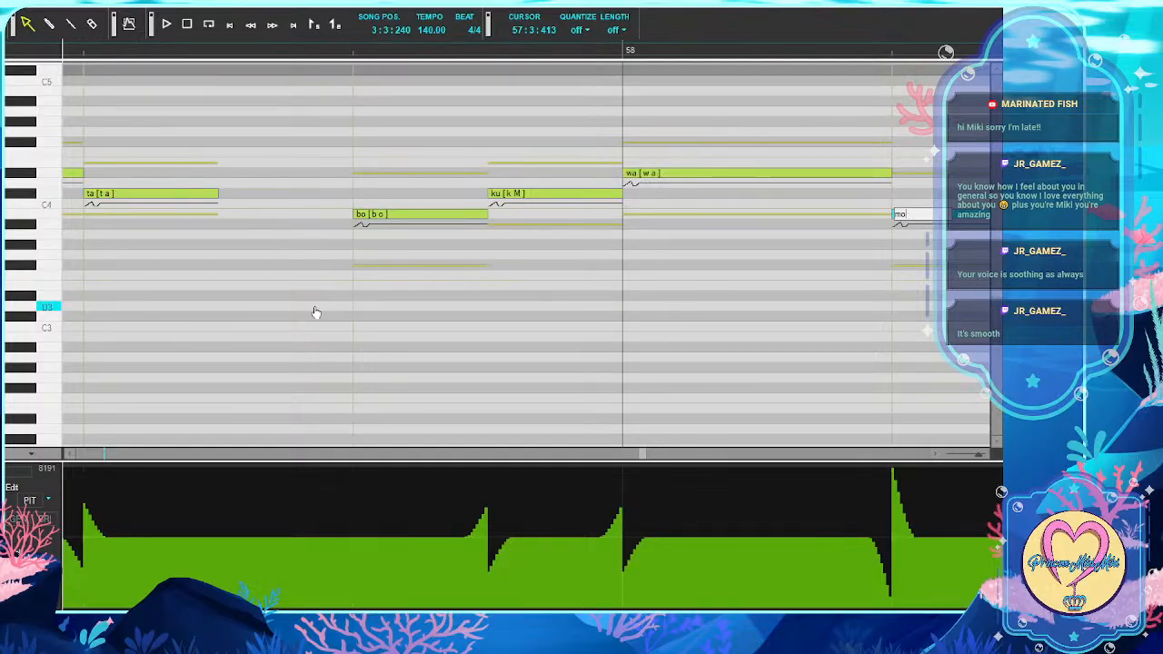
pyautogui.press('Tab')
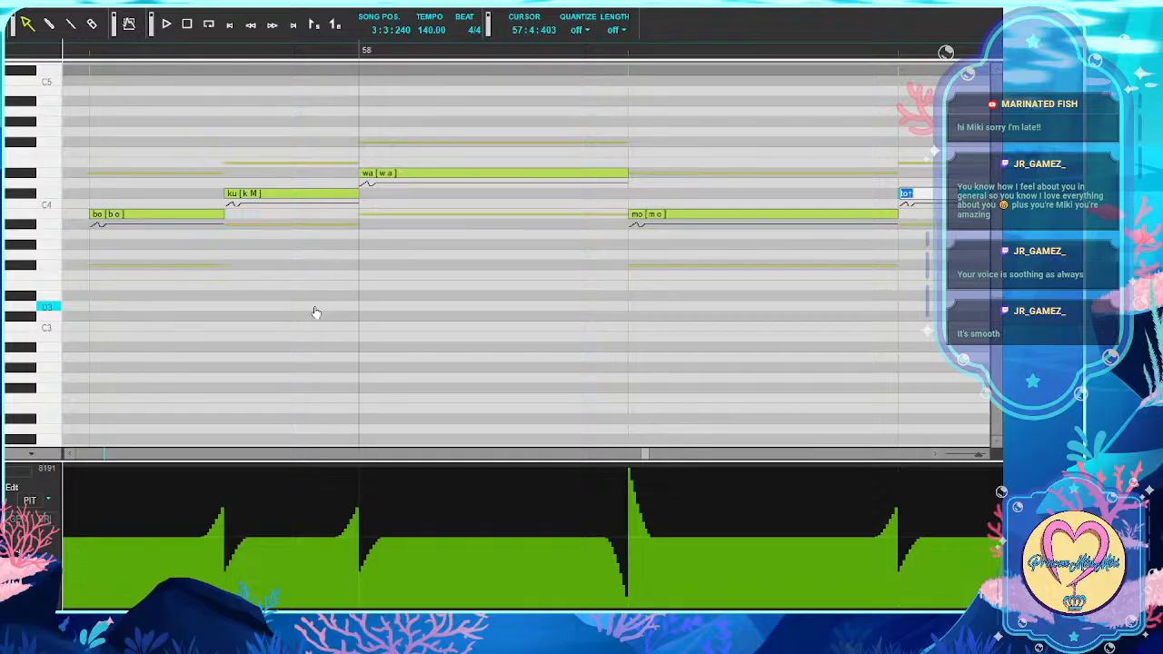
# Enter the lyrics to, ha and na on the last three notes of measure 58
pyautogui.write('to')
pyautogui.press('Tab')
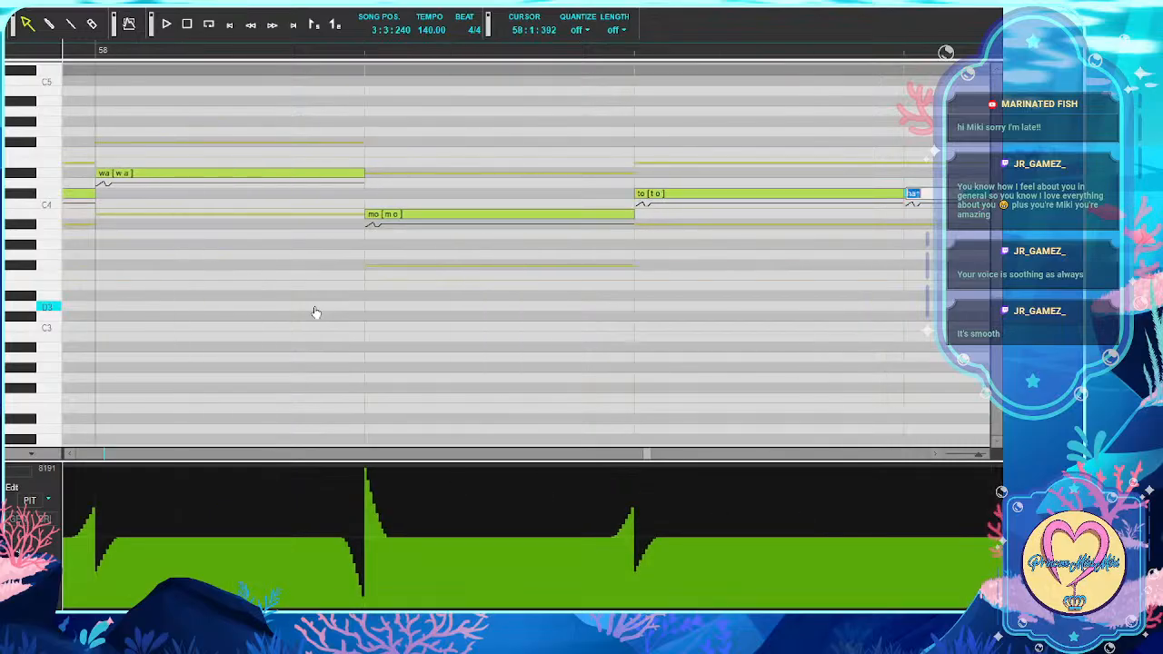
pyautogui.press('Tab')
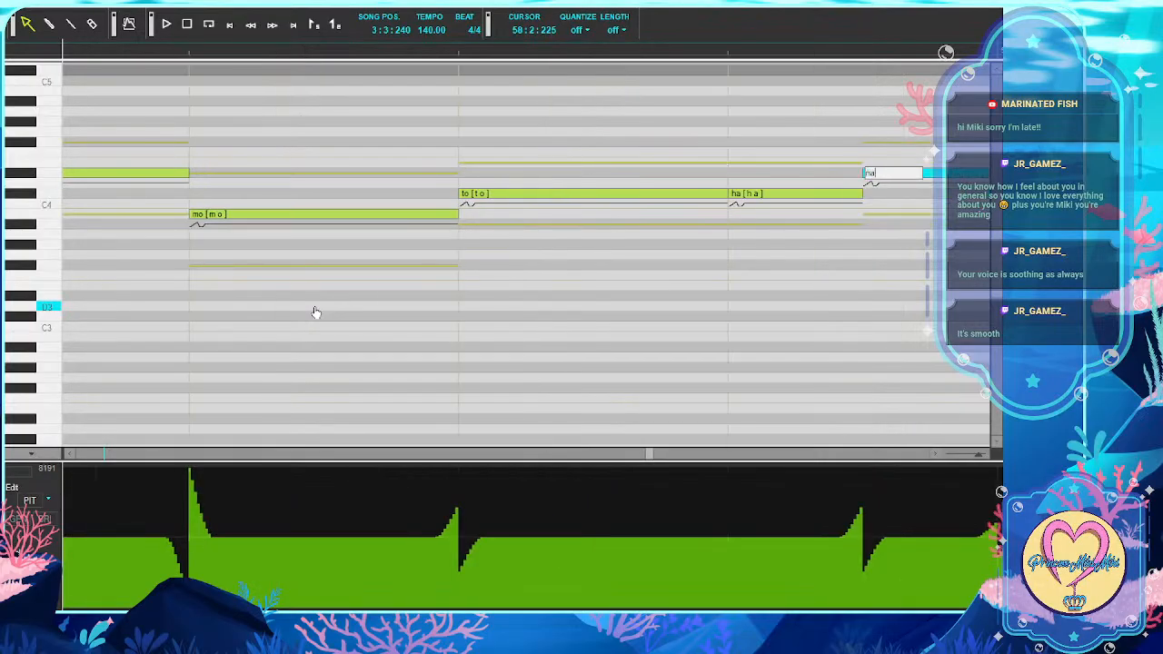
pyautogui.write('na')
pyautogui.press('Tab')
# Enter the lyrics shi, ga, shi and ta on the first four notes of measure 59
pyautogui.write('shi')
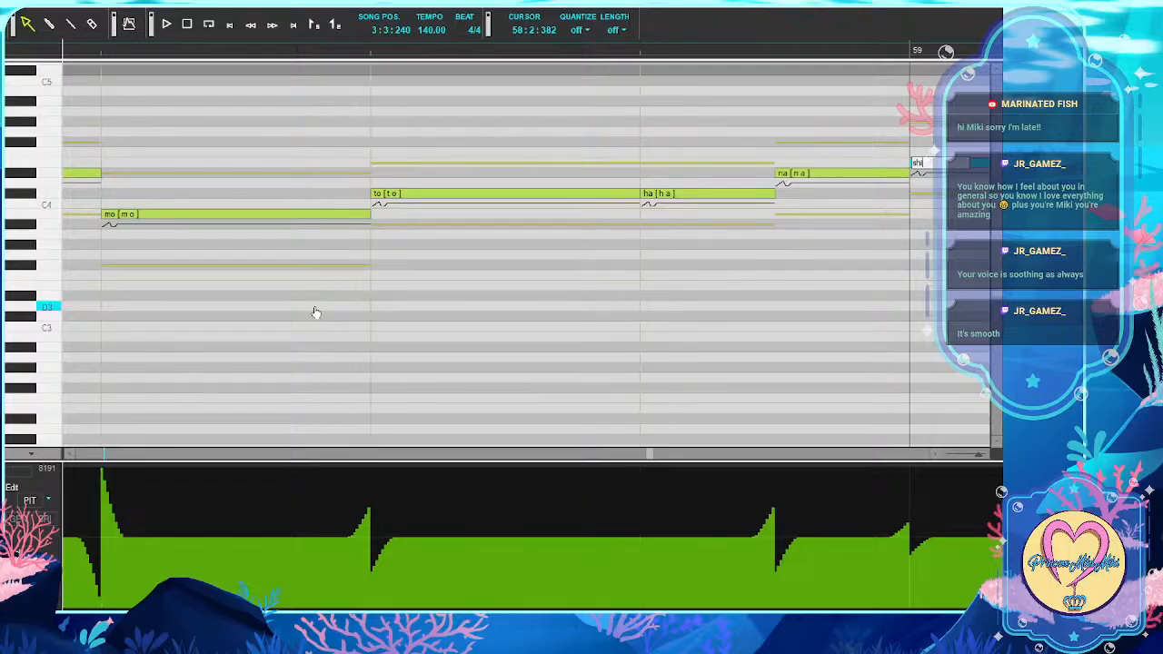
pyautogui.press('Tab')
pyautogui.write('ga')
pyautogui.press('Tab')
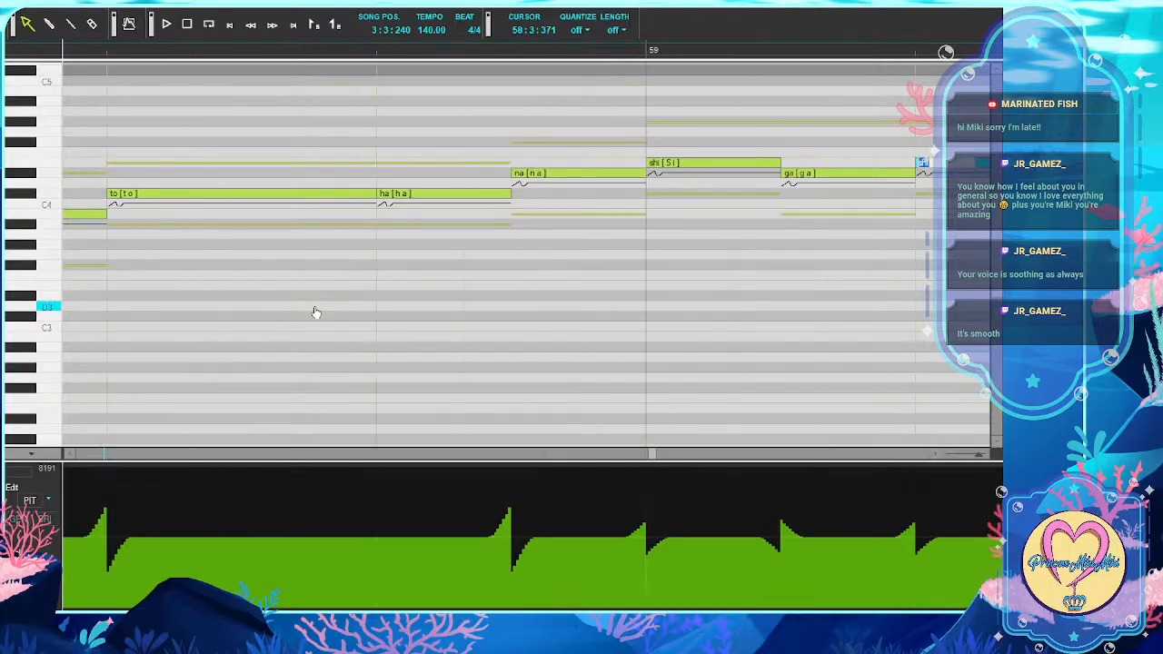
pyautogui.write('shi')
pyautogui.press('Tab')
pyautogui.write('ta')
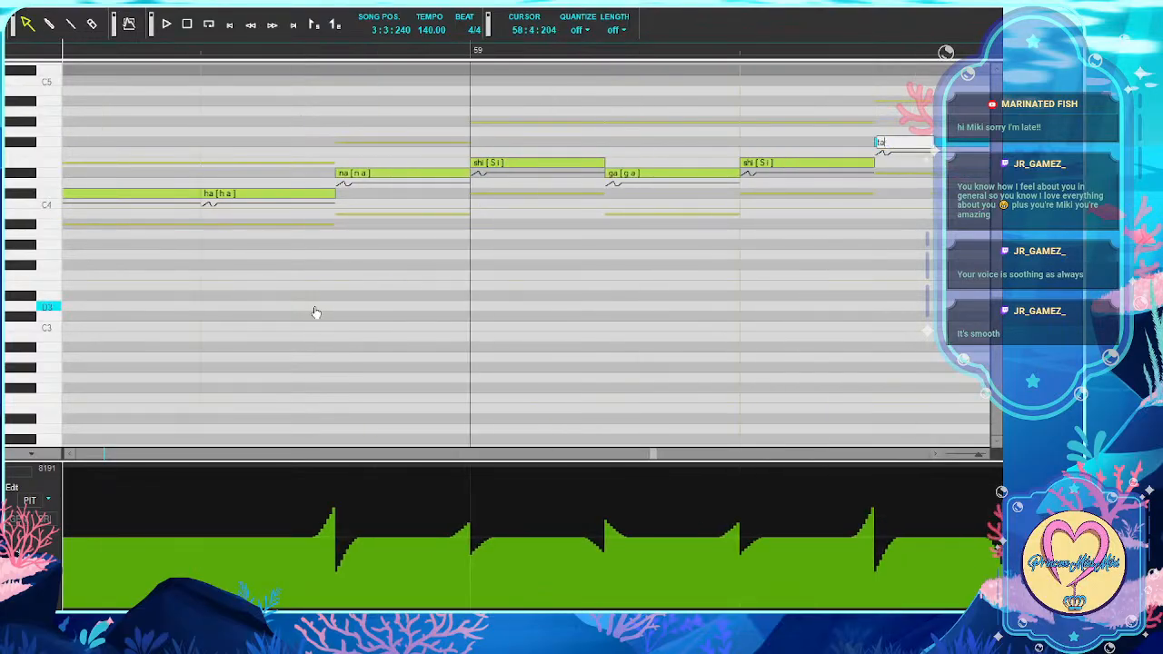
pyautogui.press('Tab')
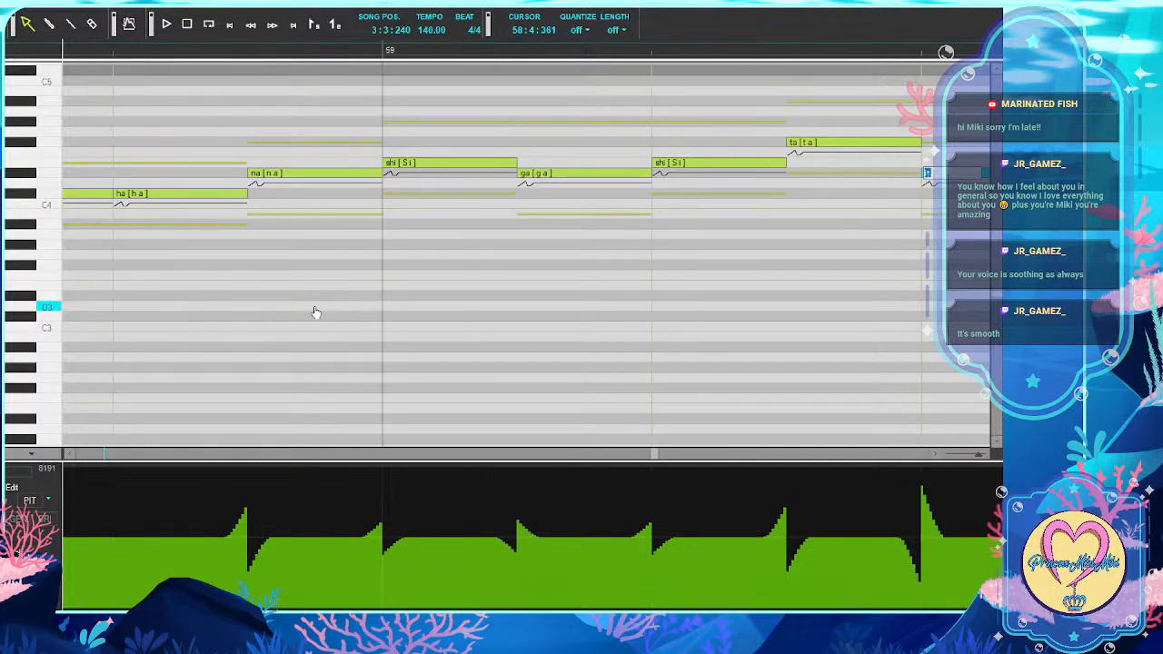
# Enter the lyrics i, da and ka on the last three notes of measure 59
pyautogui.press('BackSpace')
pyautogui.write('i')
pyautogui.press('Tab')
pyautogui.write('da')
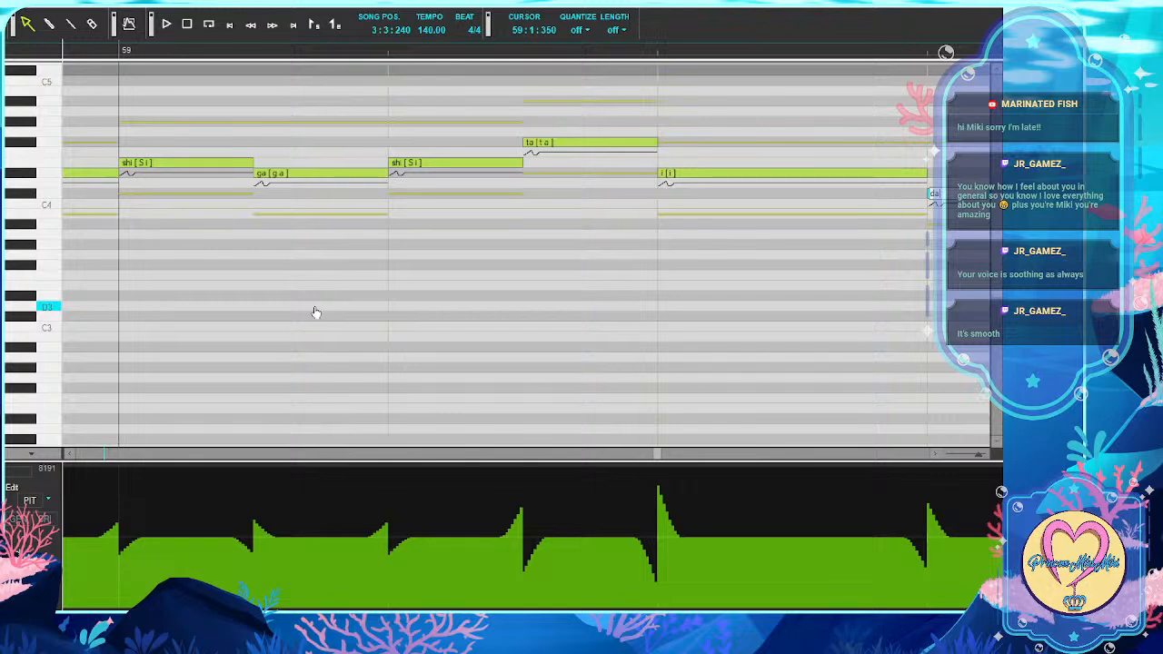
pyautogui.press('Tab')
pyautogui.write('ka')
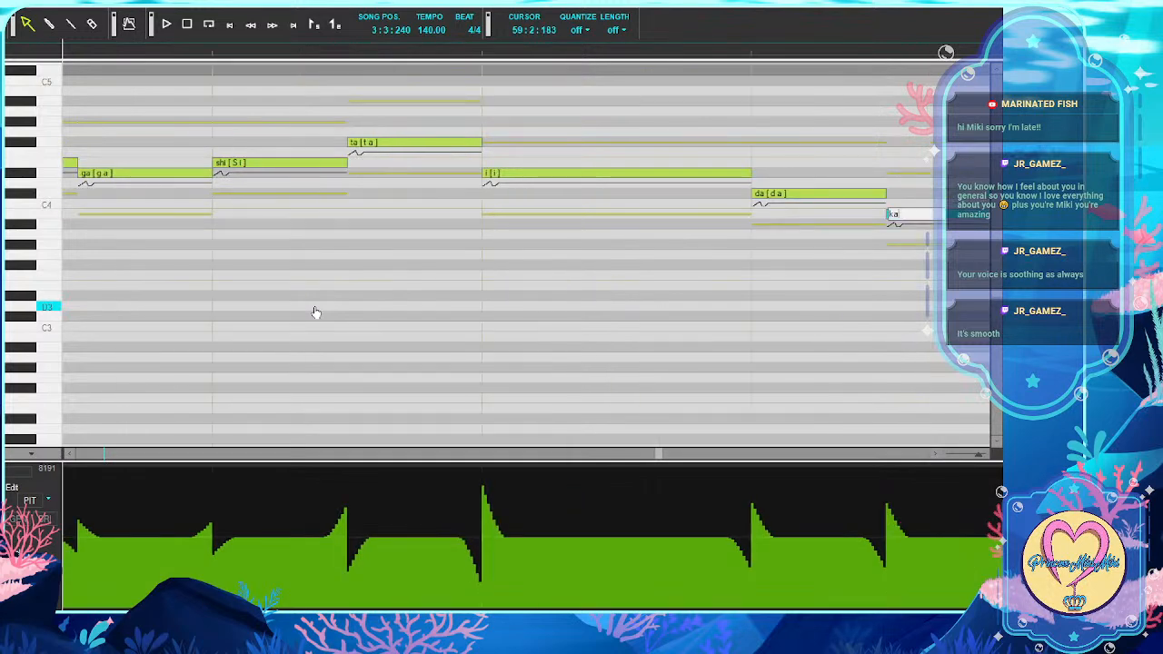
pyautogui.press('Tab')
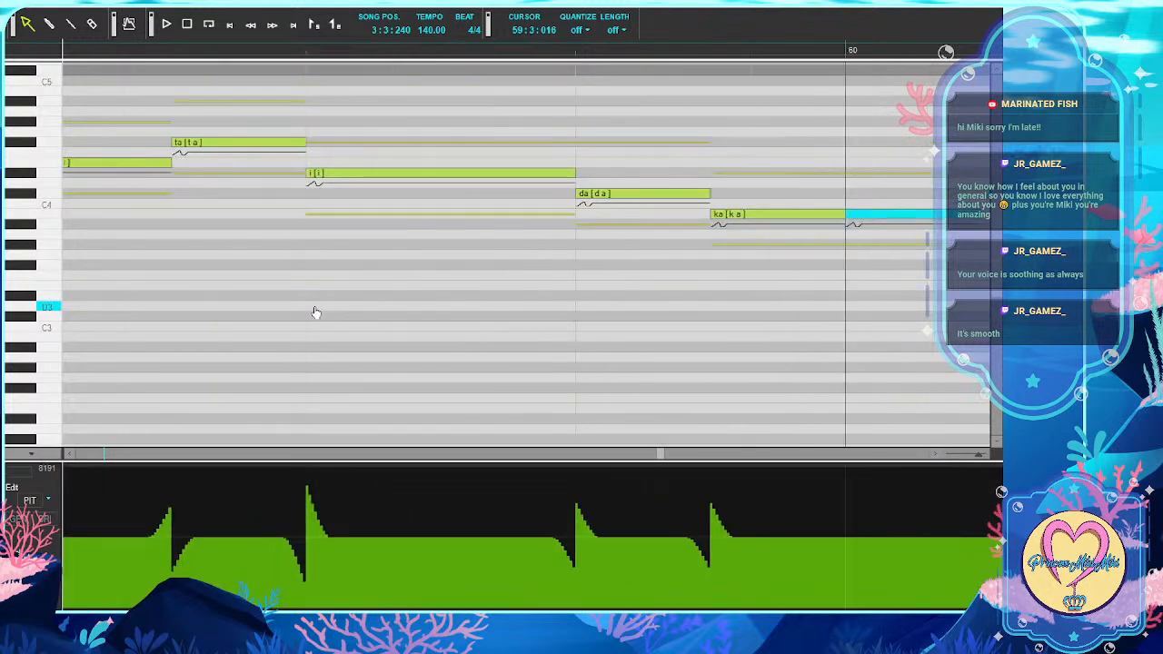
# Enter the lyrics ra, da, ka and ra on the first four notes of measure 60
pyautogui.write('ra')
pyautogui.press('Tab')
pyautogui.write('da')
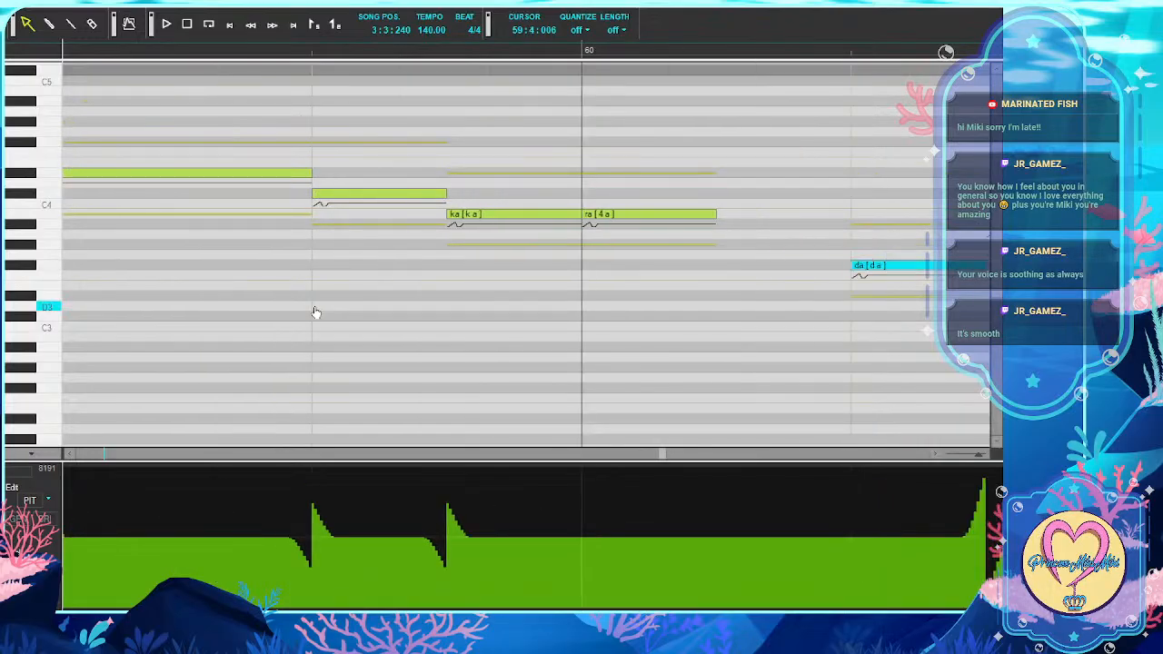
pyautogui.press('Tab')
pyautogui.write('ka')
pyautogui.press('Tab')
pyautogui.write('ra')
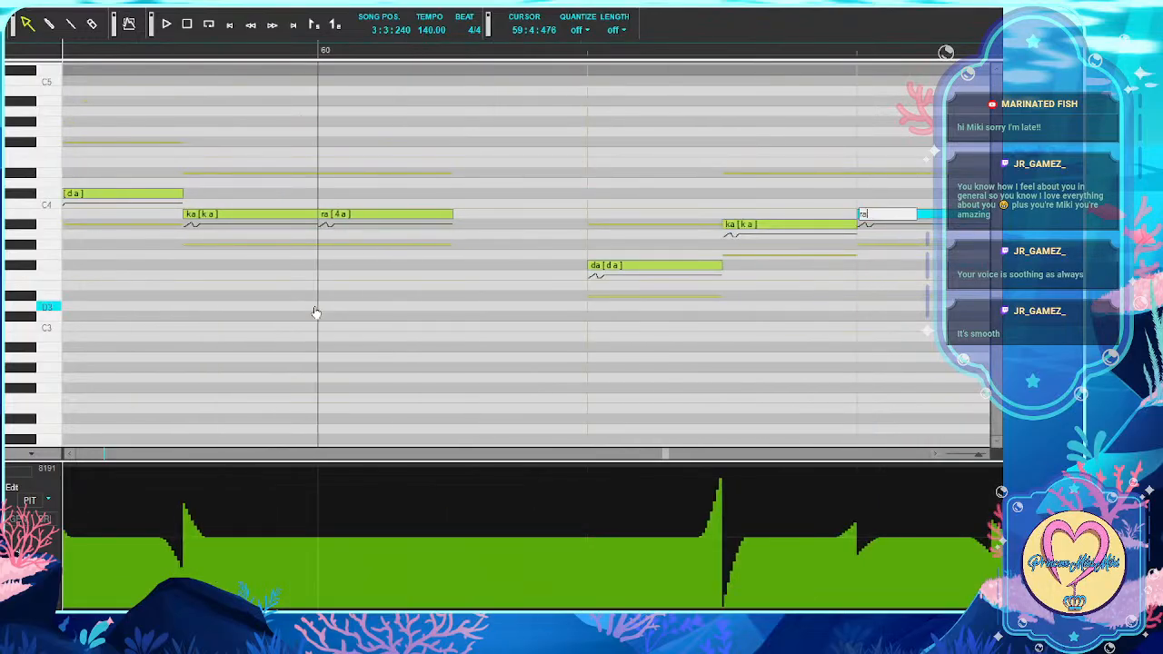
pyautogui.press('Tab')
# Enter the lyrics ma, da and a on the last three notes of measure 60
pyautogui.write('ma')
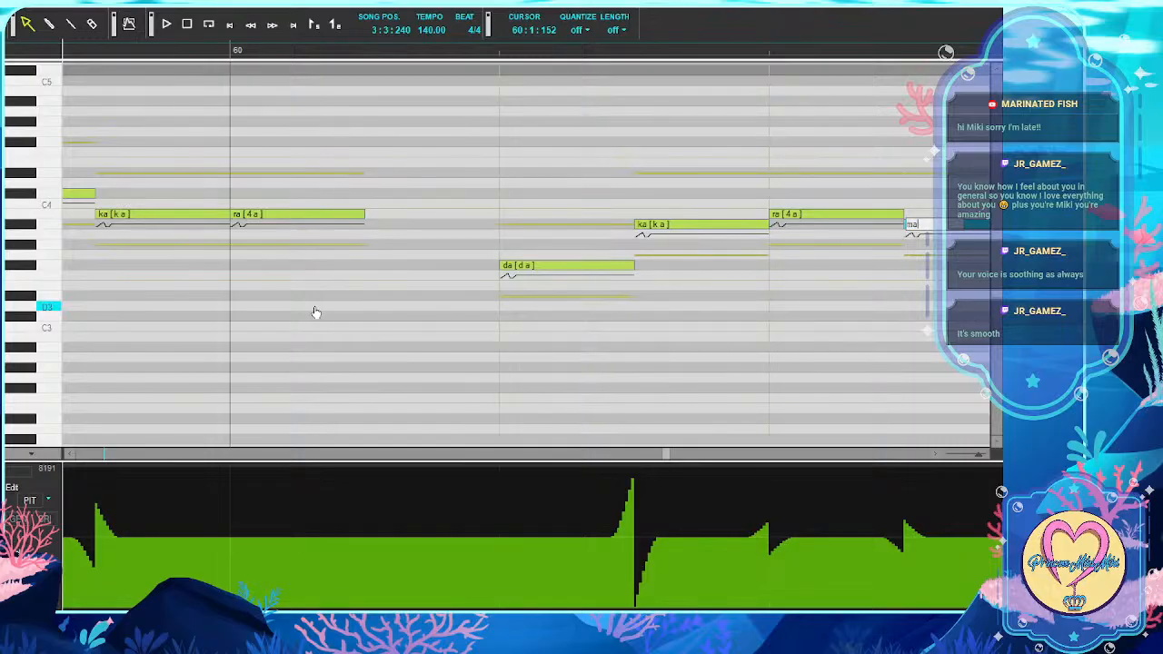
pyautogui.press('Tab')
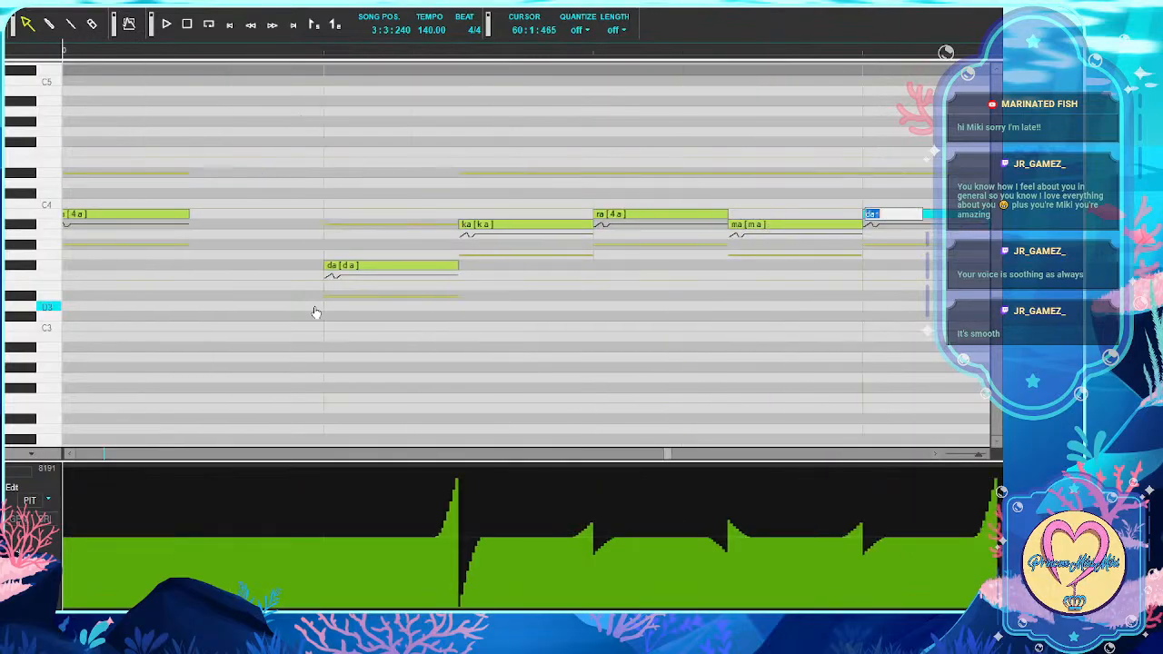
pyautogui.write('da')
pyautogui.press('Tab')
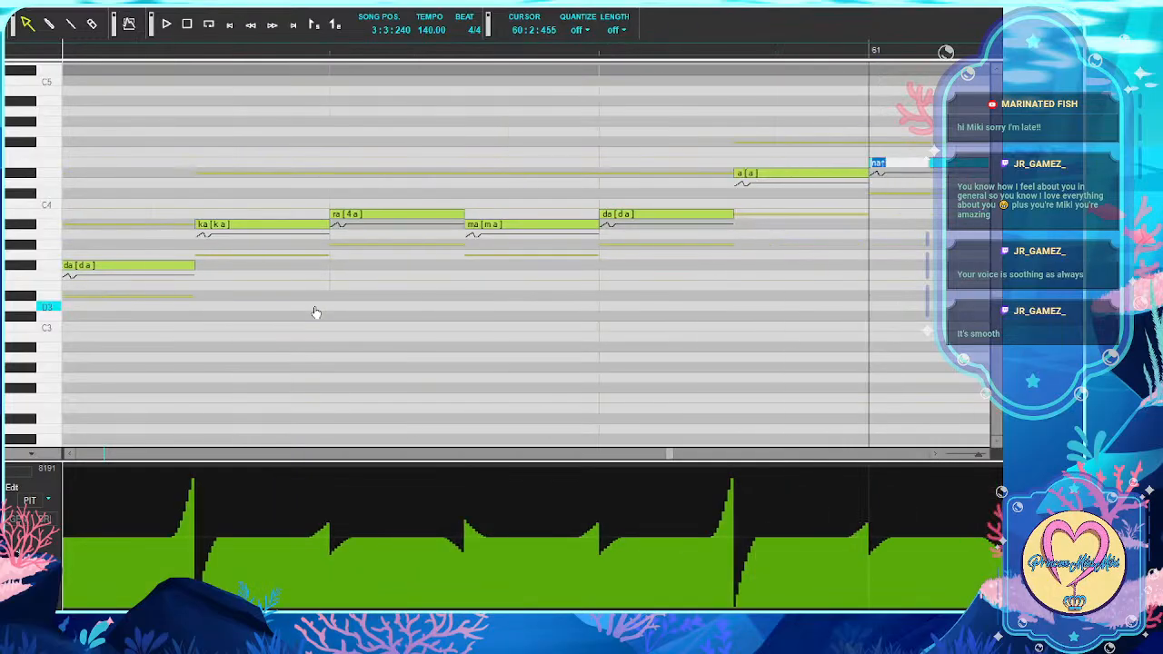
# Enter the lyrics na, ta, ni and a on the first four notes of measure 61
pyautogui.write('na')
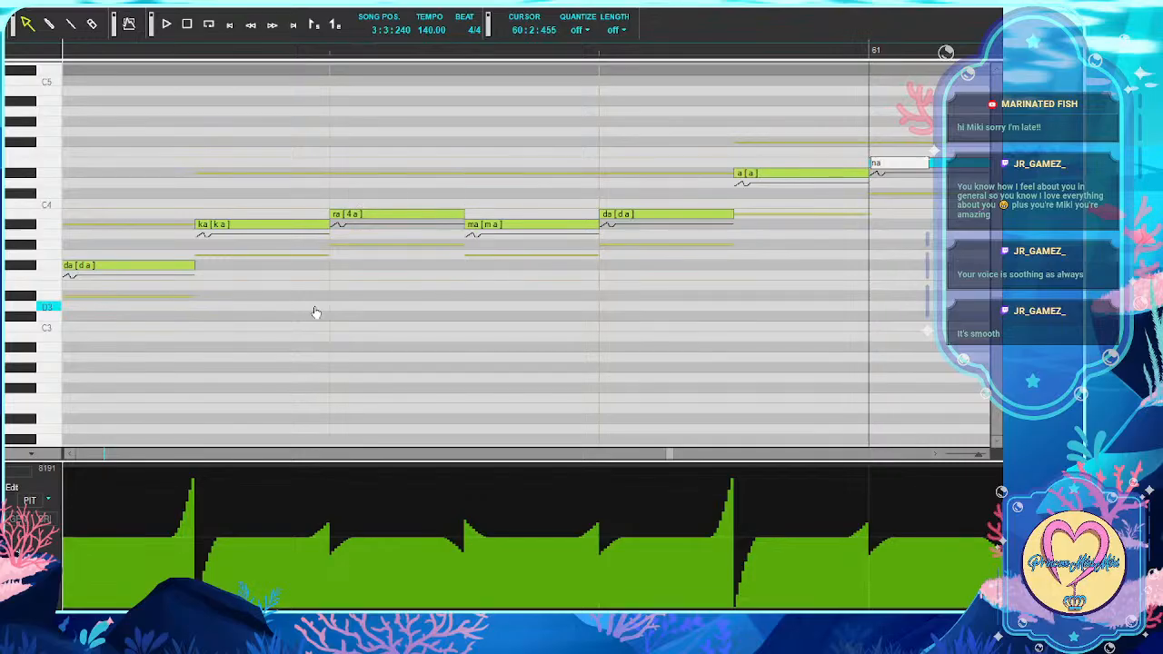
pyautogui.press('Tab')
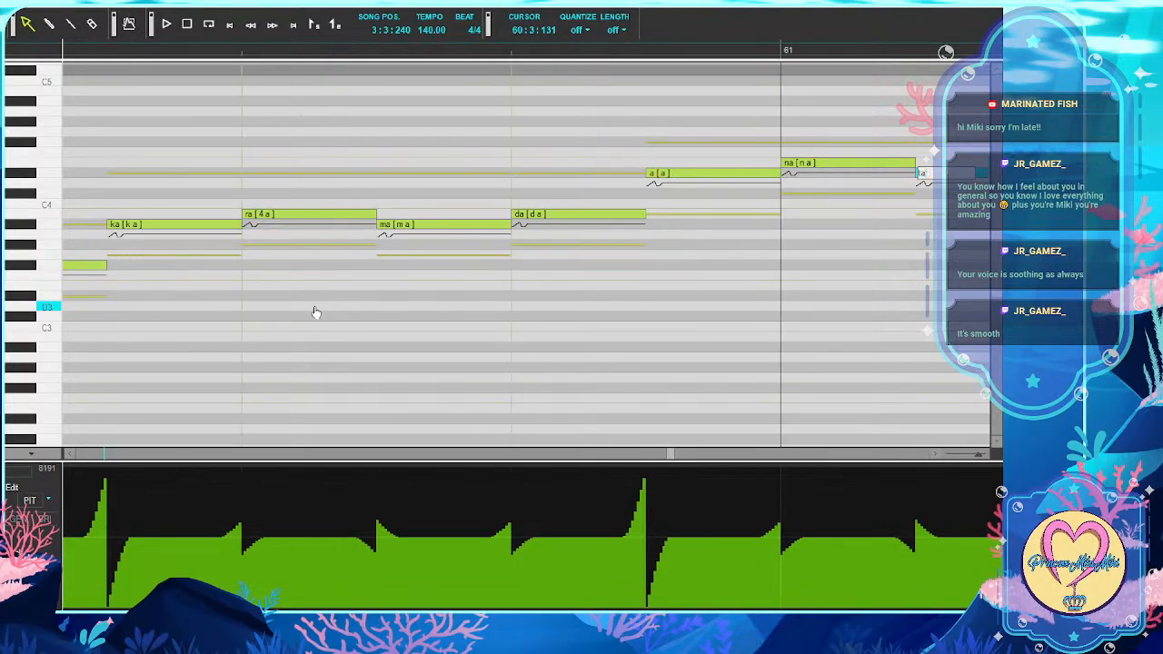
pyautogui.write('ta')
pyautogui.press('Tab')
pyautogui.write('ni')
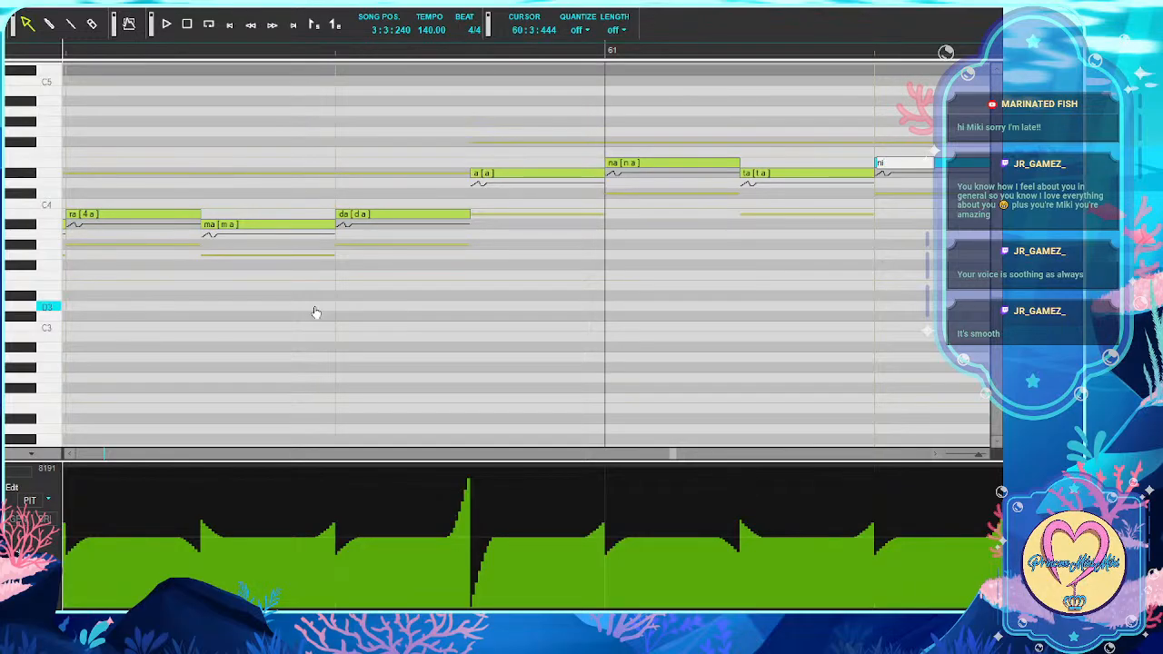
pyautogui.press('Tab')
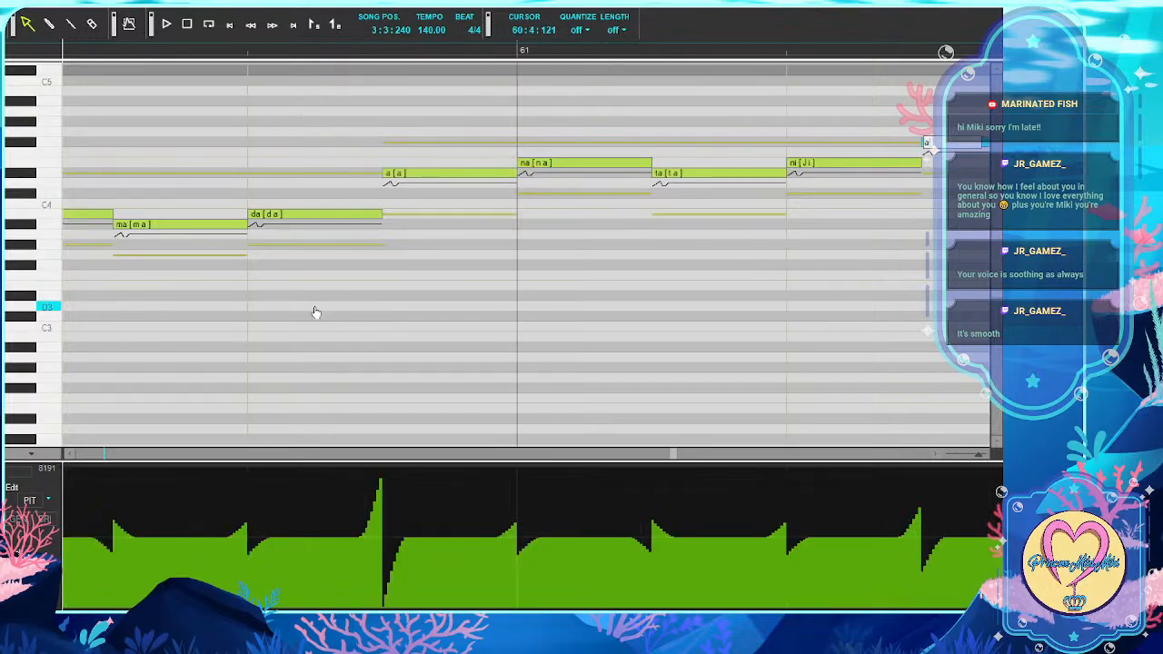
pyautogui.press('Tab')
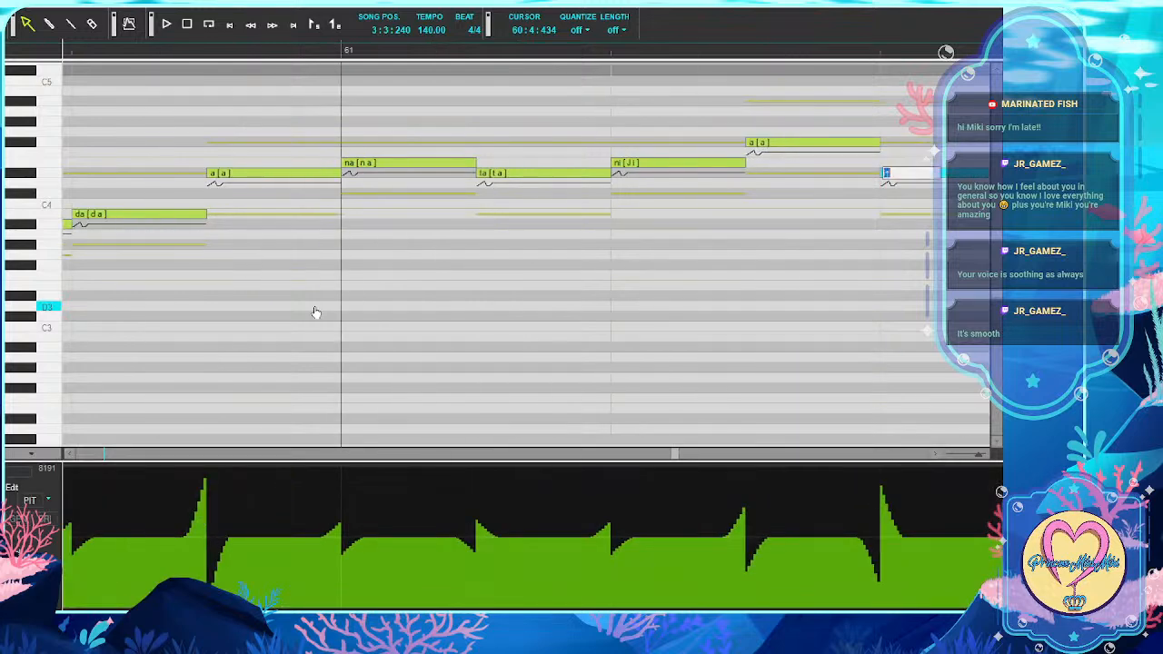
# Set the last three lyrics of measure 61 to i, ni and yu, and the first lyric of measure 62 to ku
pyautogui.write('i')
pyautogui.press('Tab')
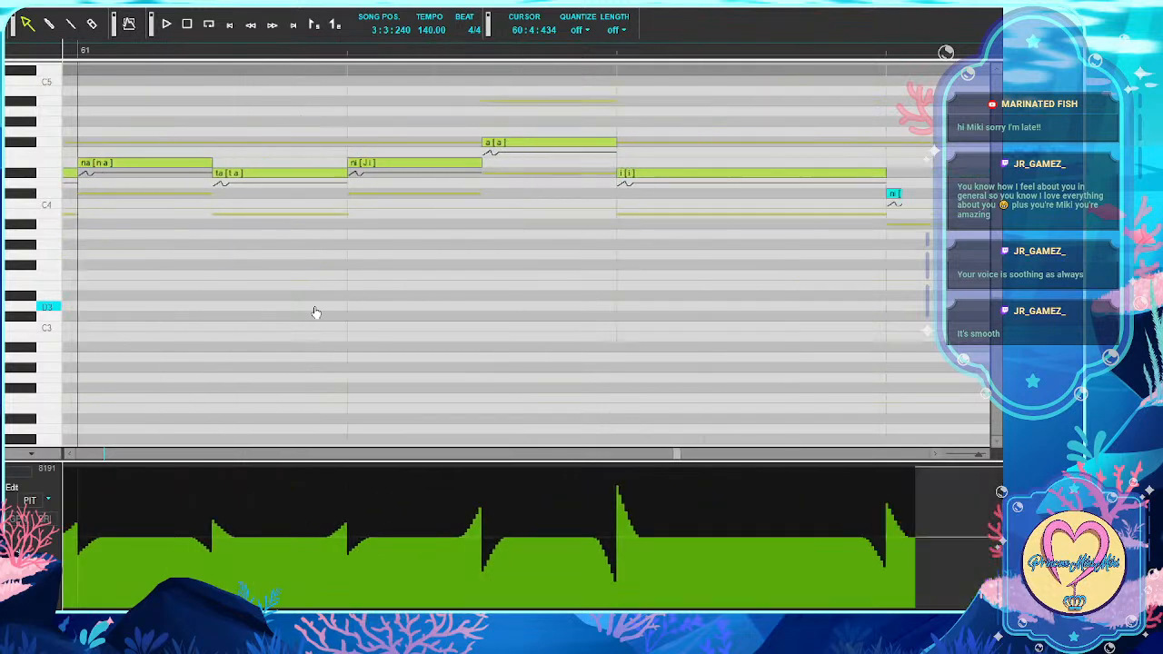
pyautogui.write('ni')
pyautogui.press('Tab')
pyautogui.press('Tab')
pyautogui.press('Tab')
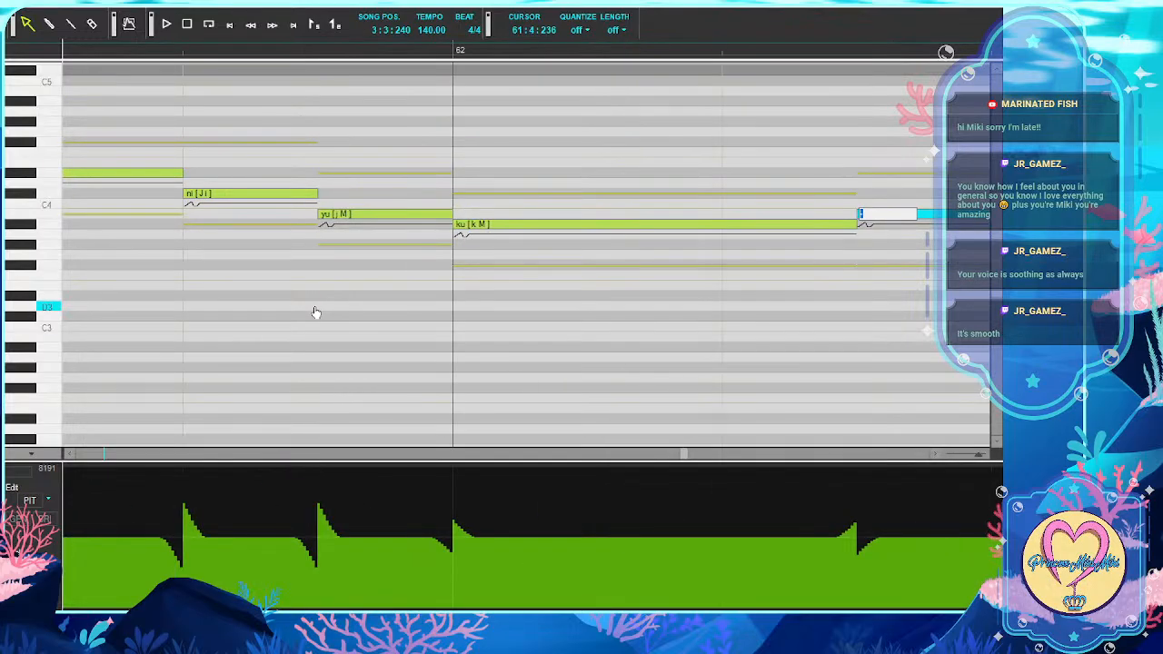
# Set the lyrics of the two sustained notes following ku, in measures 62 and 63, to a dash
pyautogui.press('Tab')
pyautogui.write('ub')
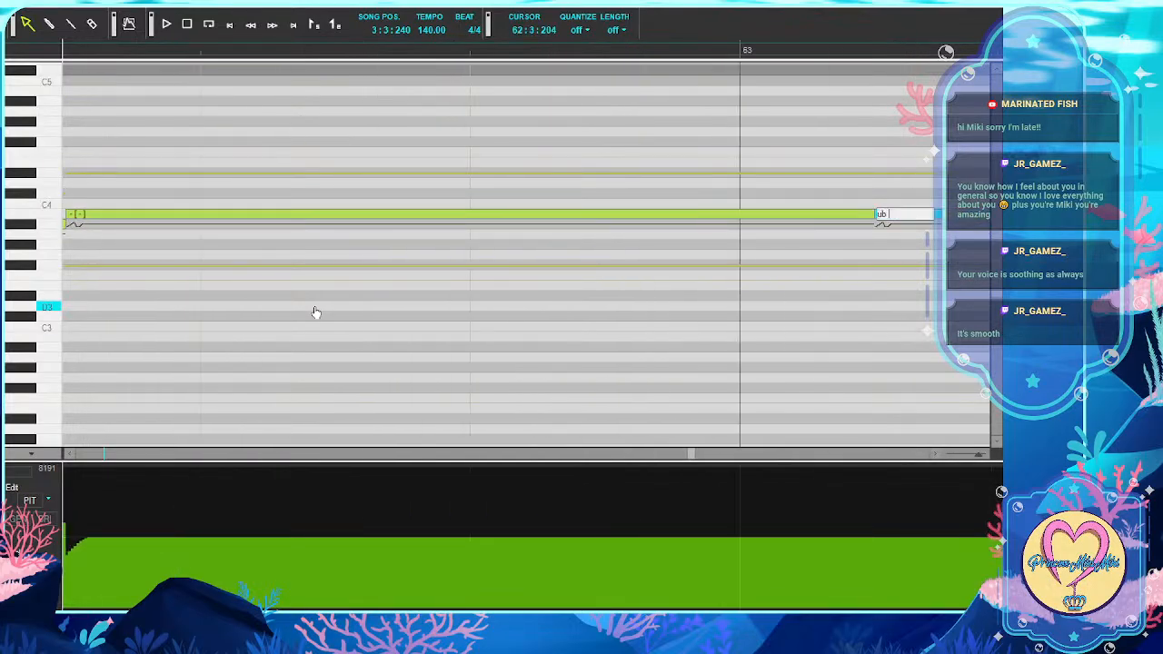
pyautogui.press('BackSpace')
pyautogui.press('BackSpace')
pyautogui.write('-')
pyautogui.press('Tab')
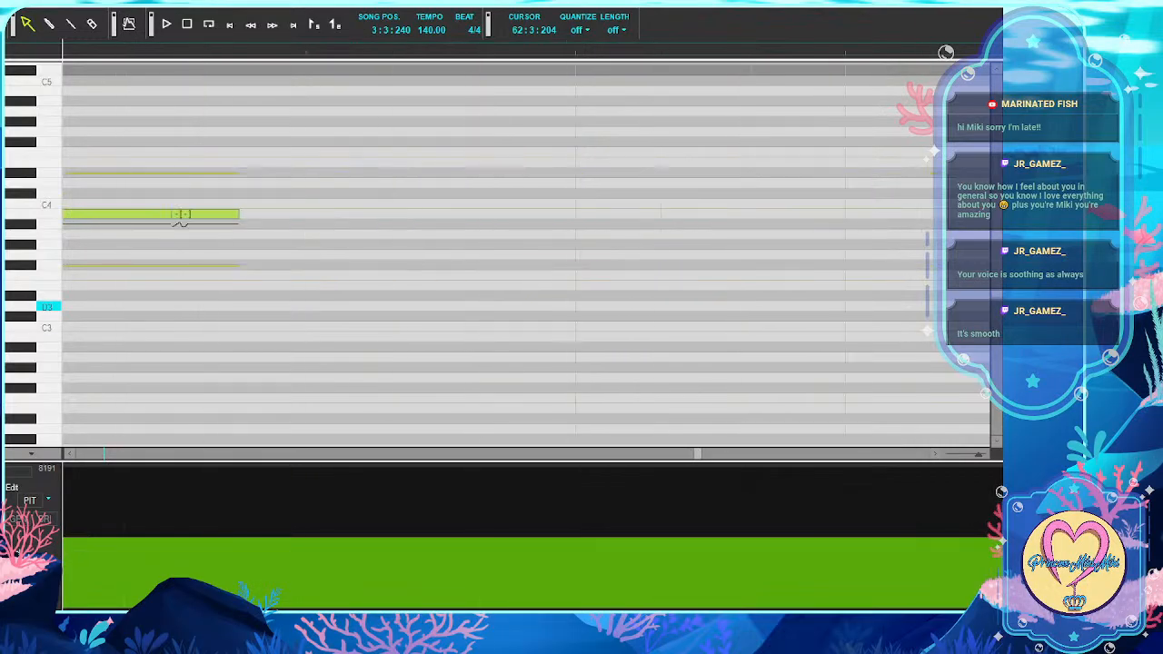
# Enter the lyrics sa and yo on the two notes at the end of measure 69
pyautogui.hscroll(5, 182, 220)
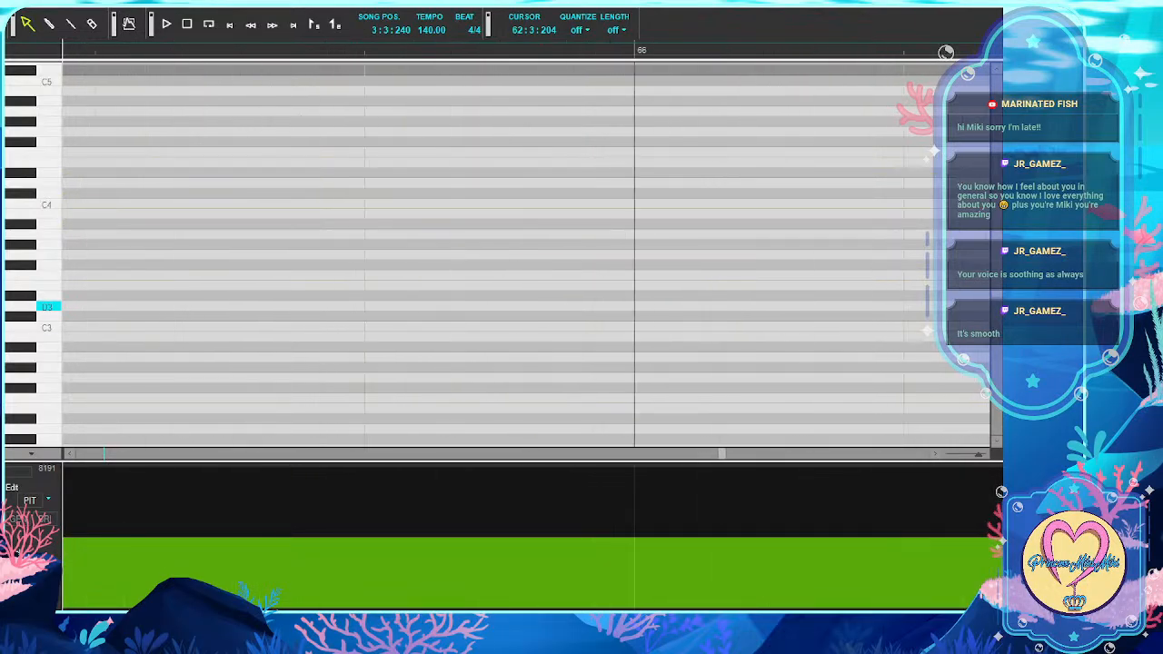
pyautogui.hscroll(5, 527, 254)
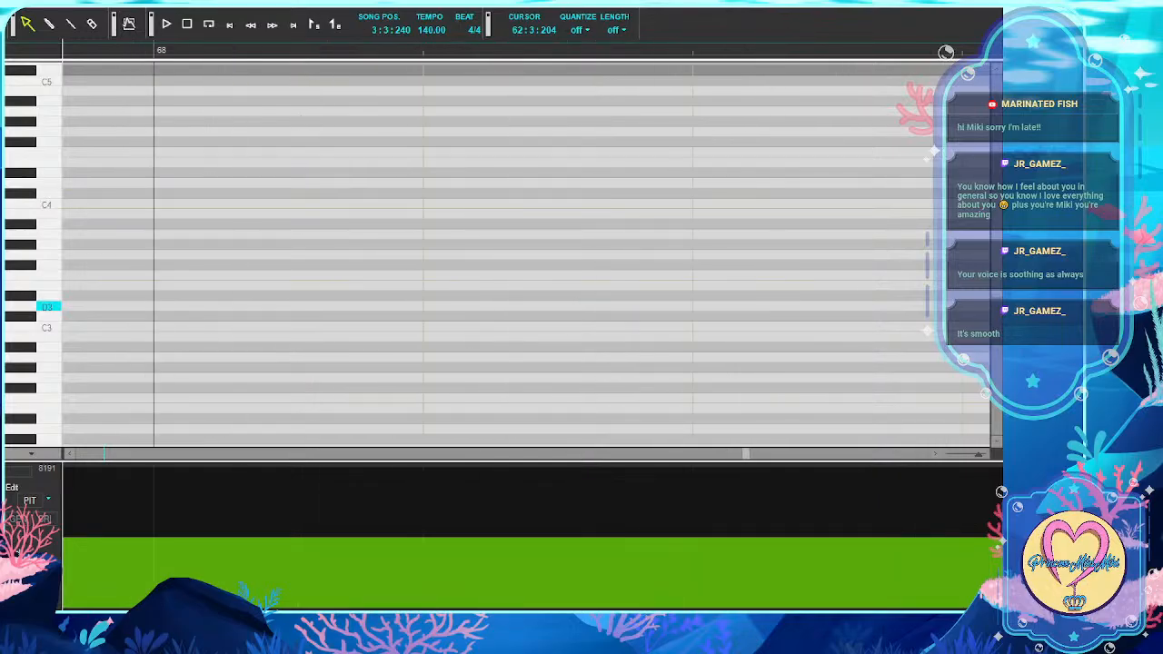
pyautogui.hscroll(2, 316, 312)
pyautogui.write('sa')
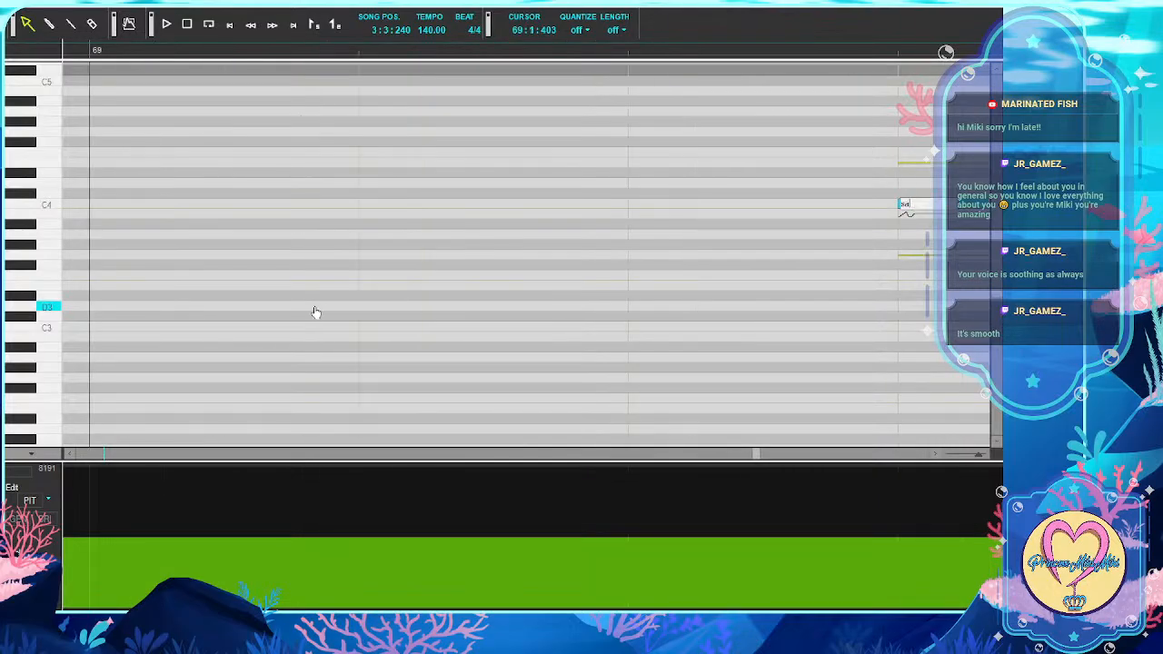
pyautogui.press('Tab')
pyautogui.write('yo')
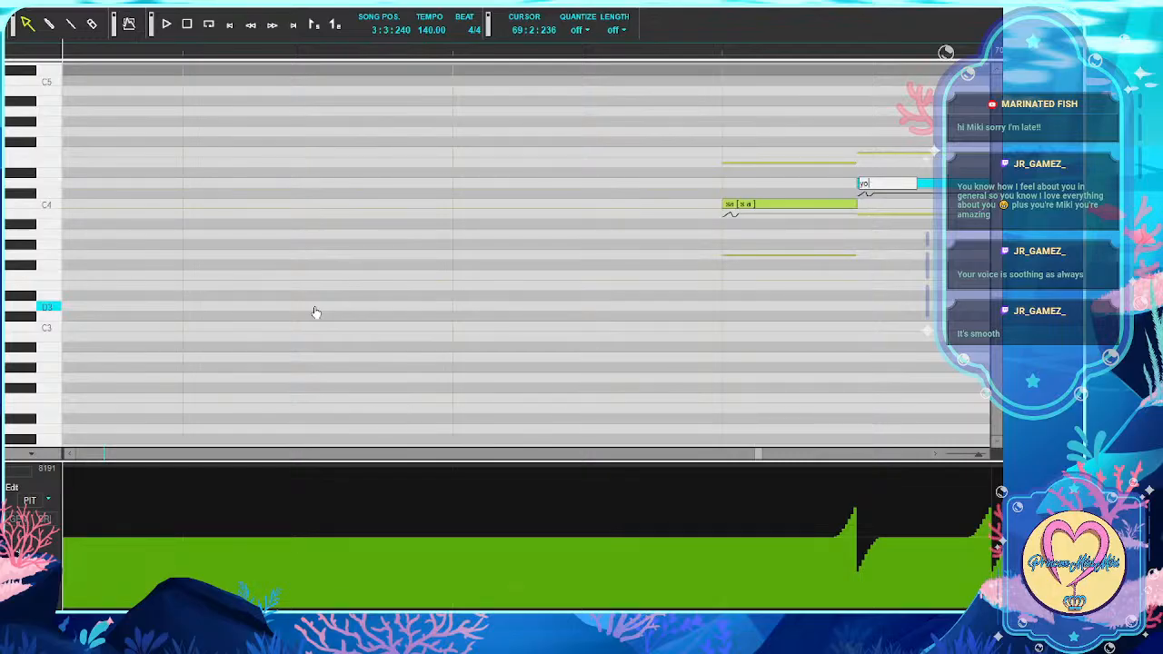
pyautogui.press('Tab')
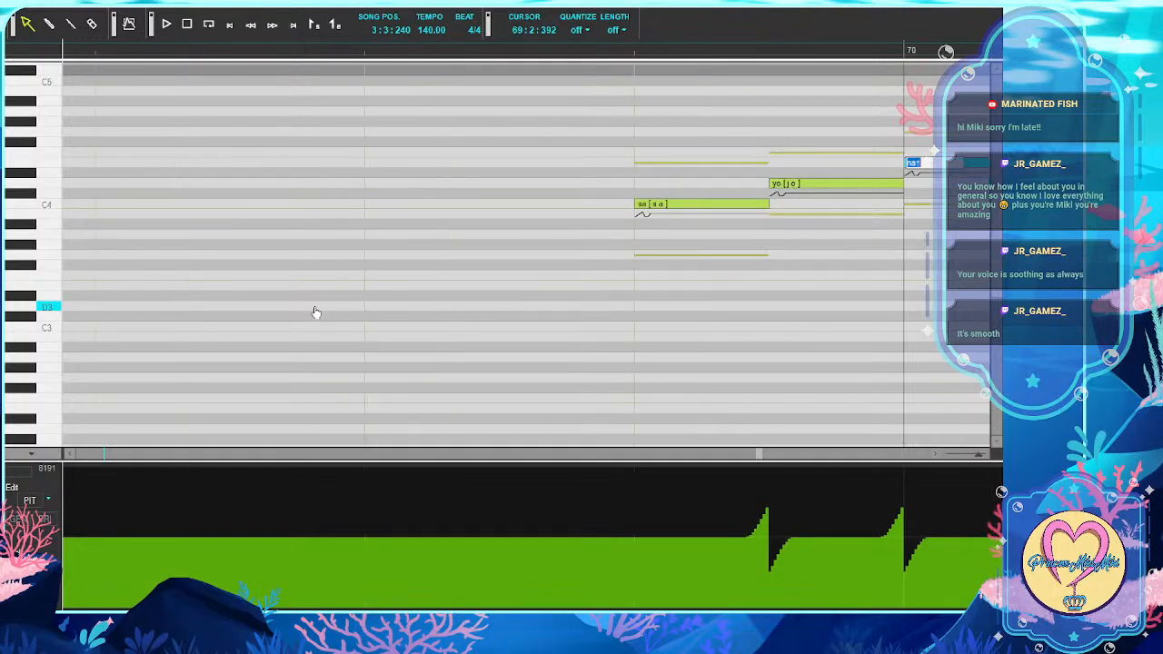
# Enter the lyrics na and ra on the first two notes of measure 70
pyautogui.write('na')
pyautogui.press('Tab')
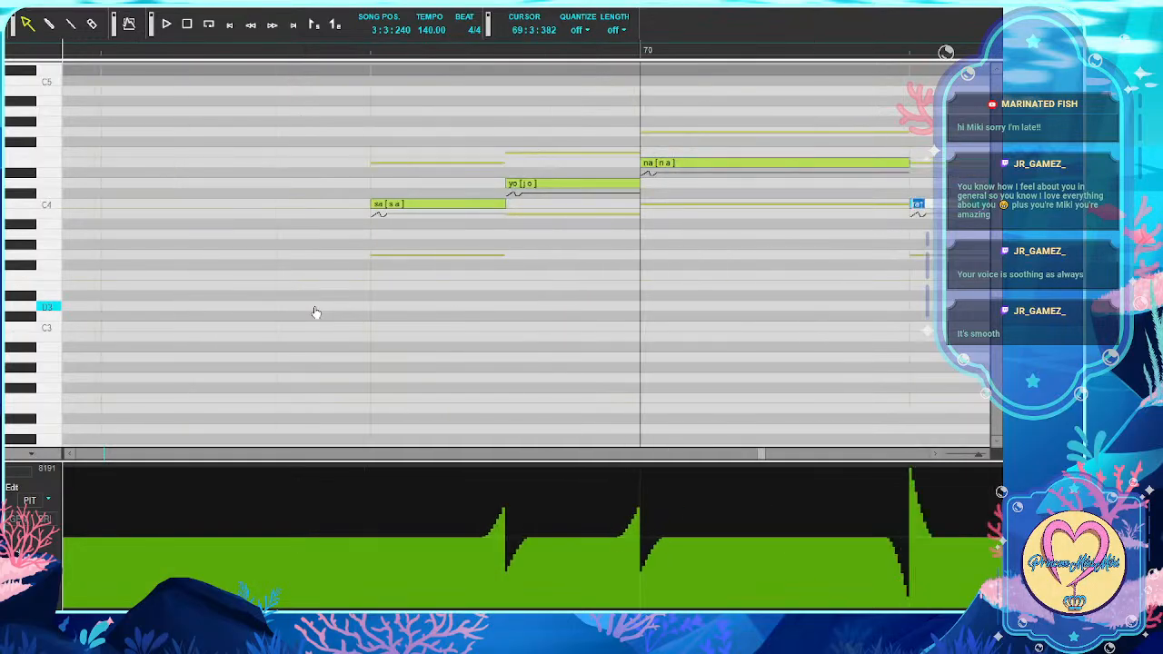
pyautogui.write('ra')
pyautogui.press('Tab')
pyautogui.press('Tab')
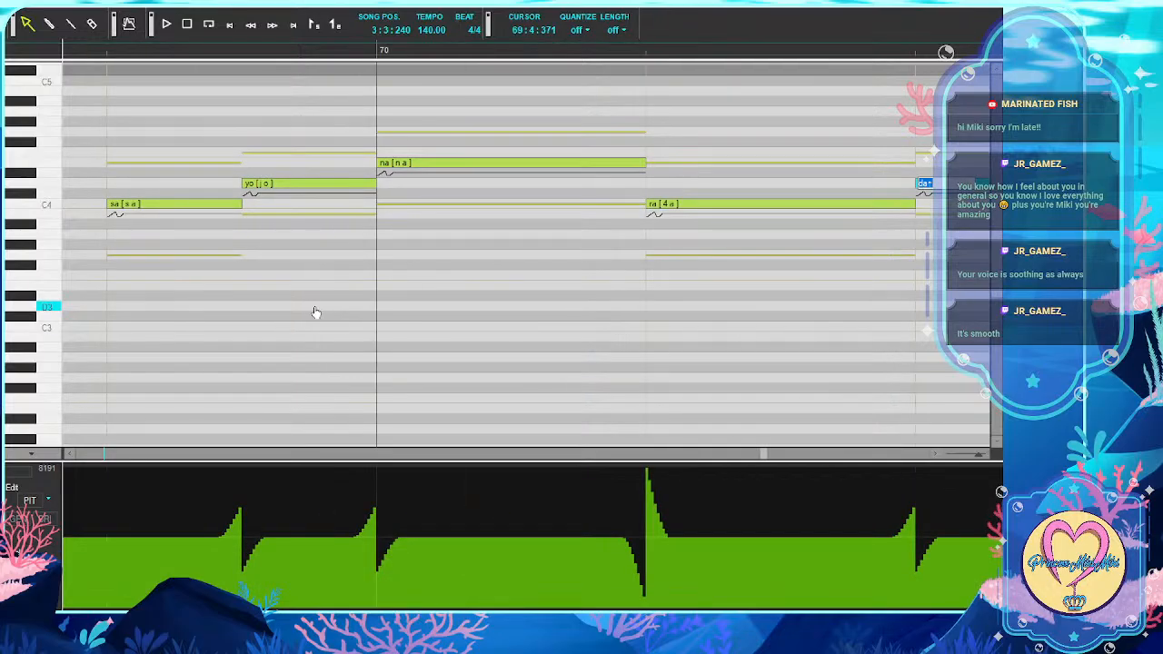
# Set the last three lyrics of measure 70 to da, bo and ku
pyautogui.write('da')
pyautogui.press('Tab')
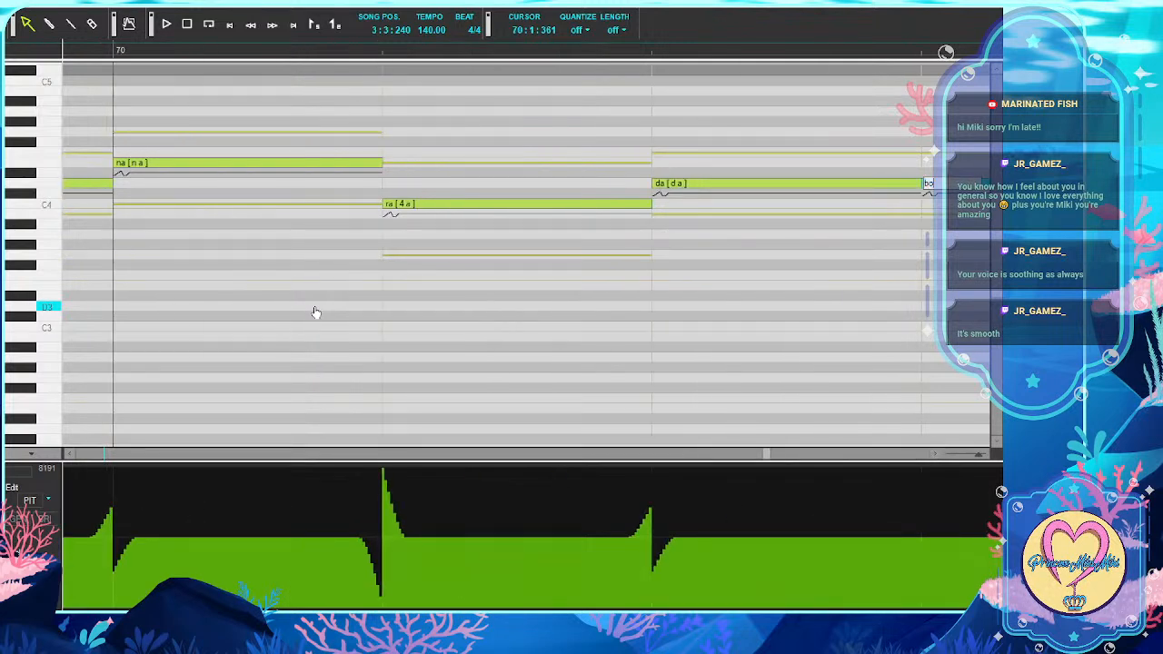
pyautogui.press('Tab')
pyautogui.write('ku')
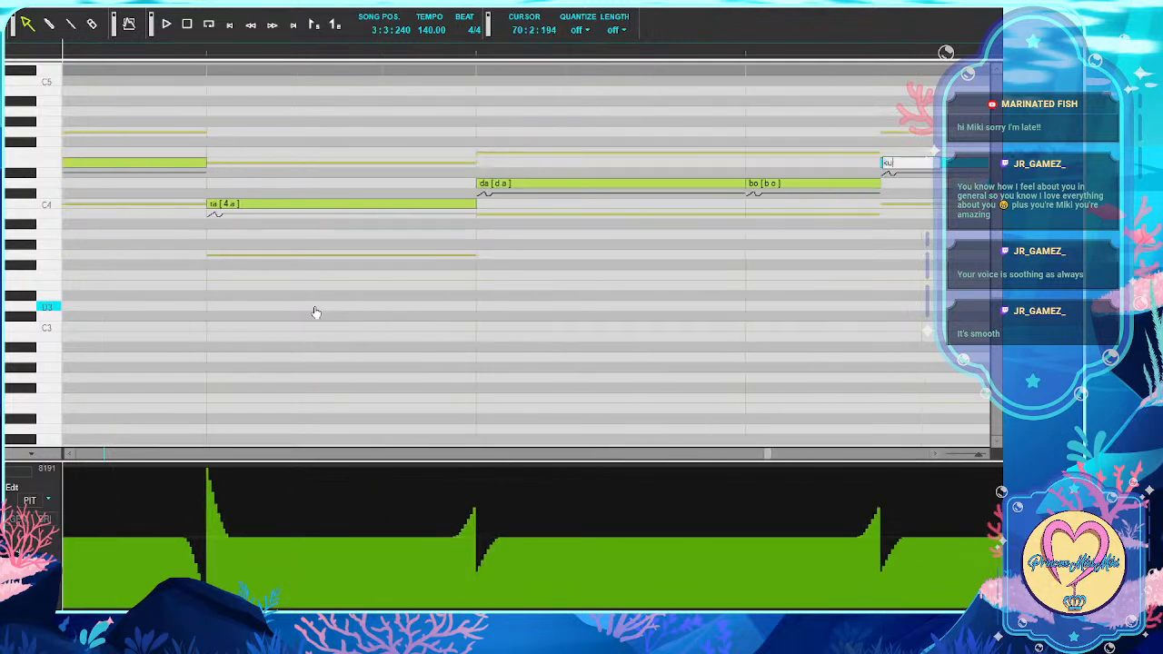
pyautogui.press('Tab')
# Enter the lyrics no, ka and mi on the first three notes of measure 71
pyautogui.write('no')
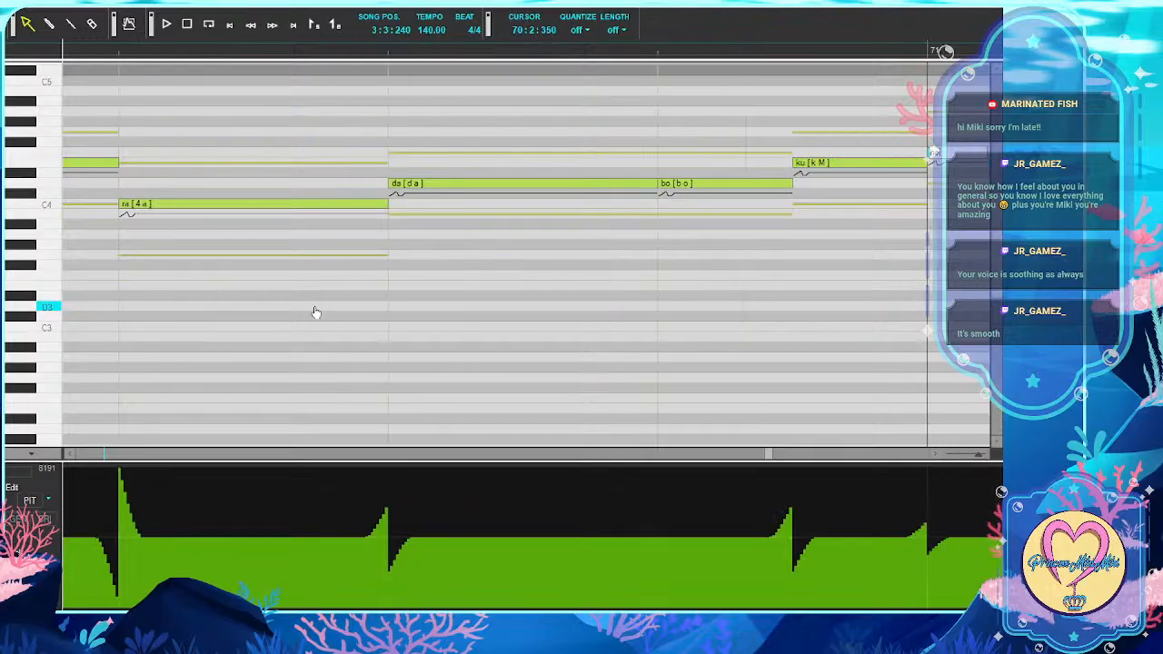
pyautogui.press('Tab')
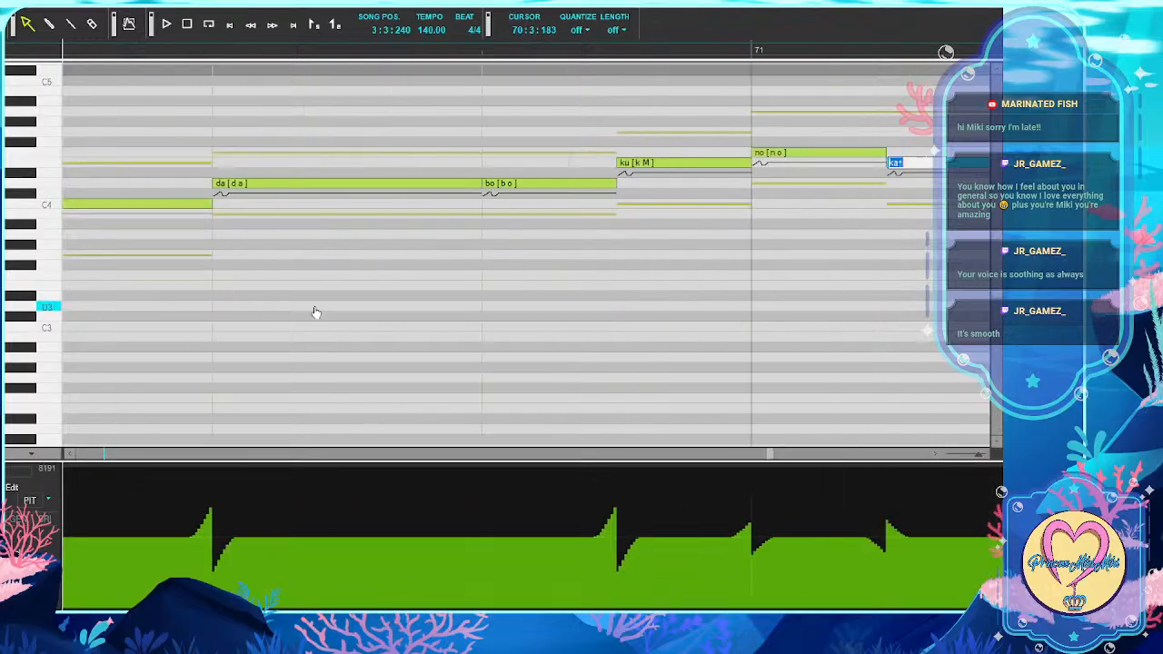
pyautogui.write('ka')
pyautogui.press('Tab')
pyautogui.write('m')
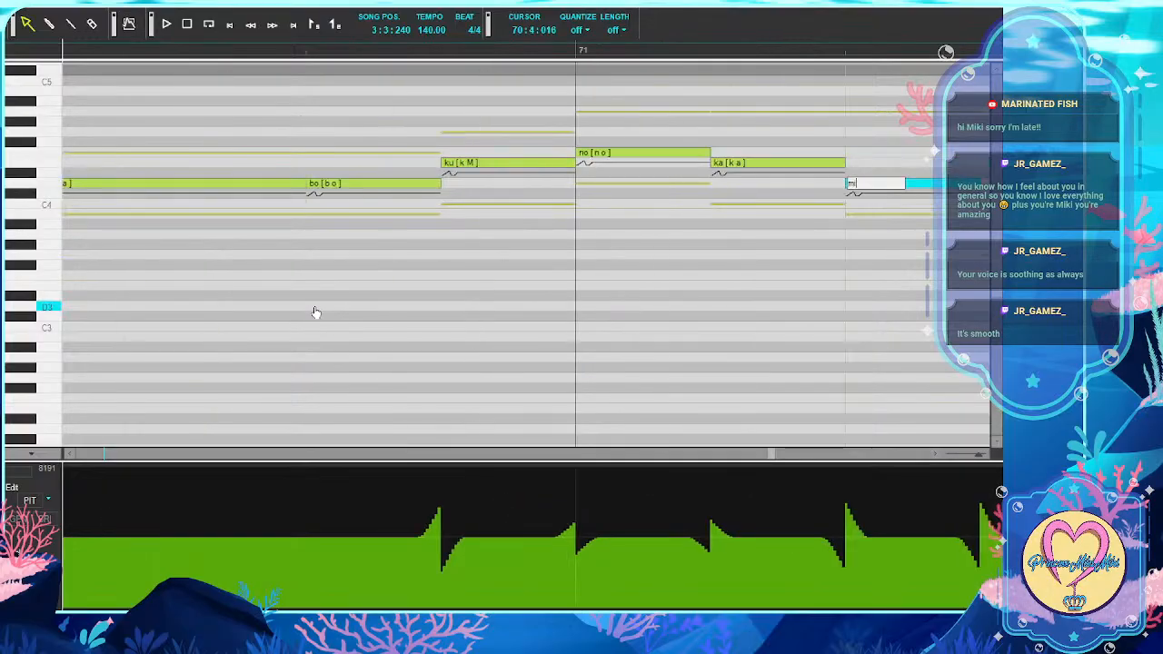
pyautogui.press('Tab')
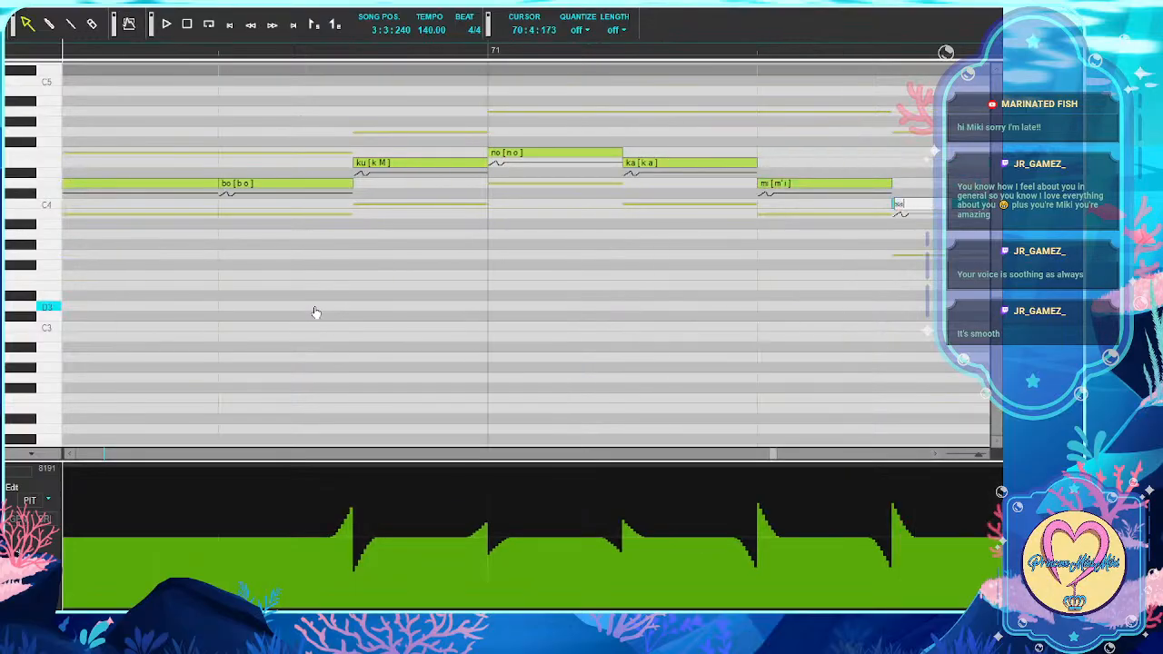
# Enter sa and ma on the fourth and fifth notes of measure 71, and a dash on the short note after them
pyautogui.write('sa')
pyautogui.press('Tab')
pyautogui.write('ma')
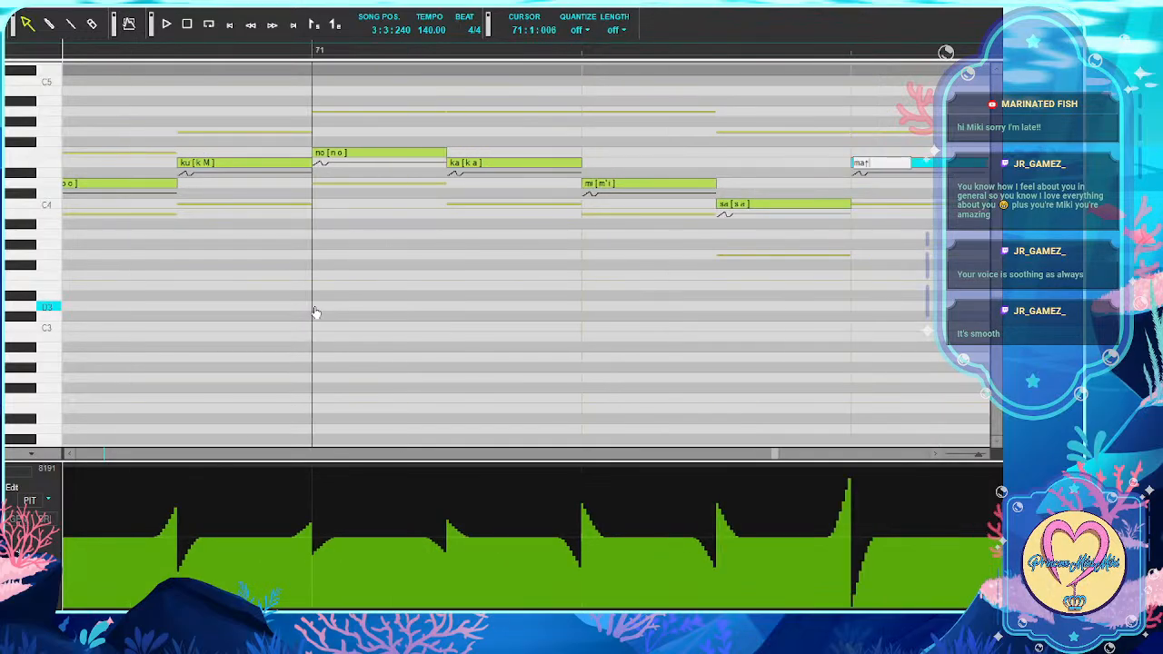
pyautogui.press('Tab')
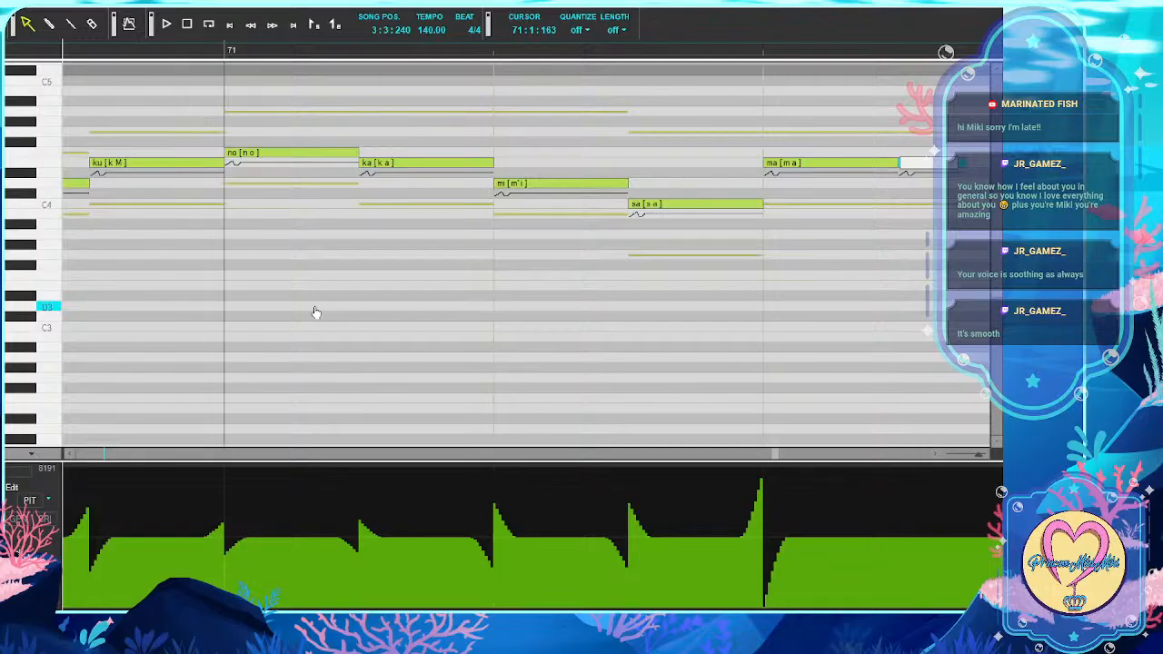
pyautogui.write('-')
pyautogui.press('Tab')
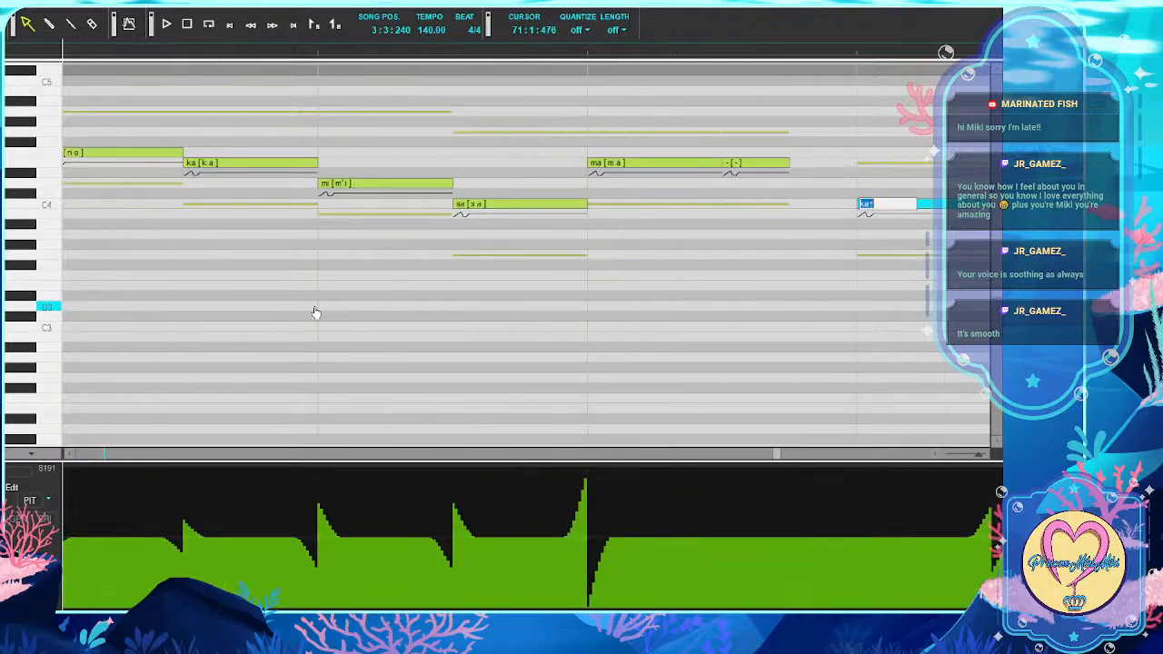
# Enter the lyrics ka and mi on the last two notes of measure 71
pyautogui.write('ka')
pyautogui.press('Tab')
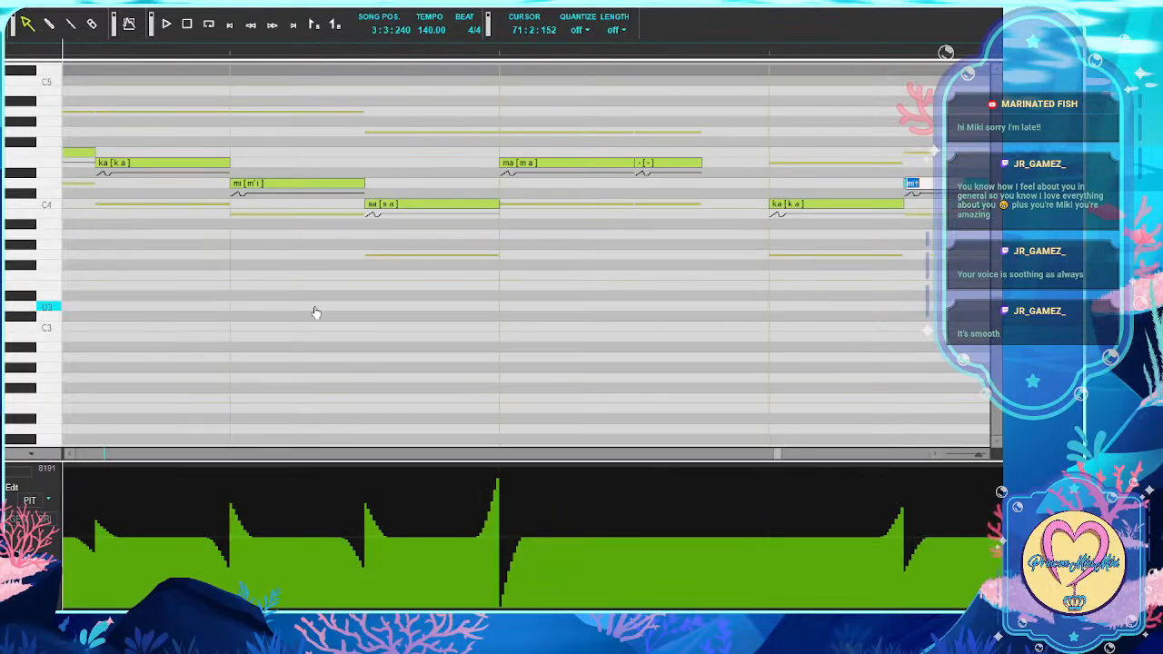
pyautogui.write('mi')
pyautogui.press('Tab')
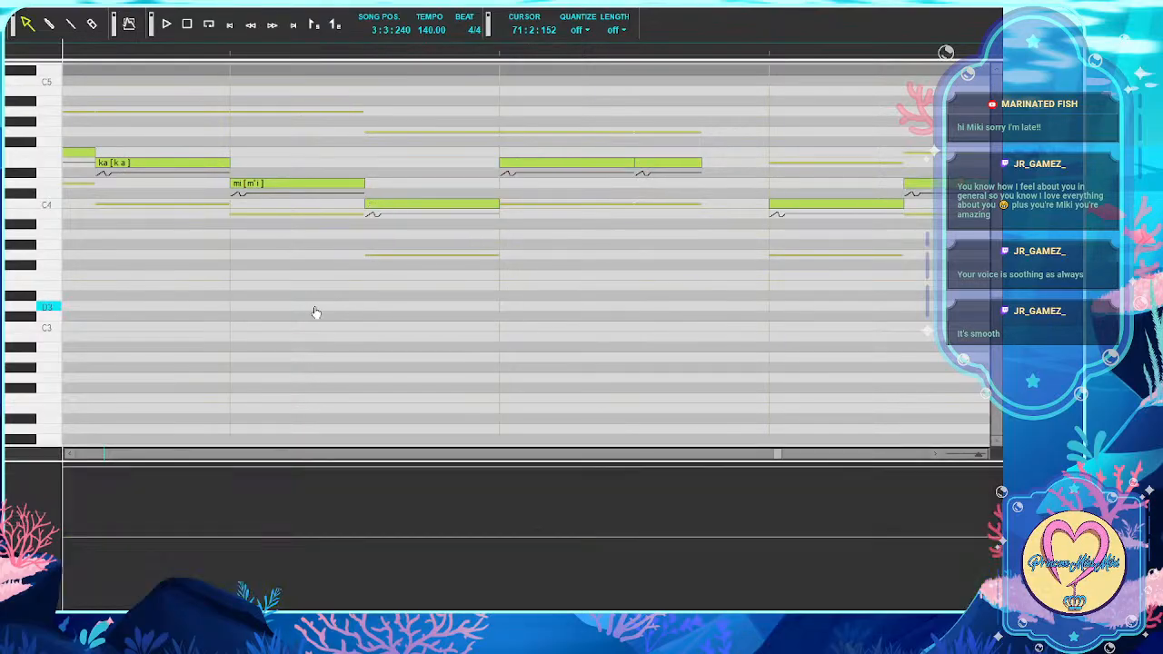
# Enter the lyrics sa, ma and ga on the first three notes of measure 72
pyautogui.write('sa')
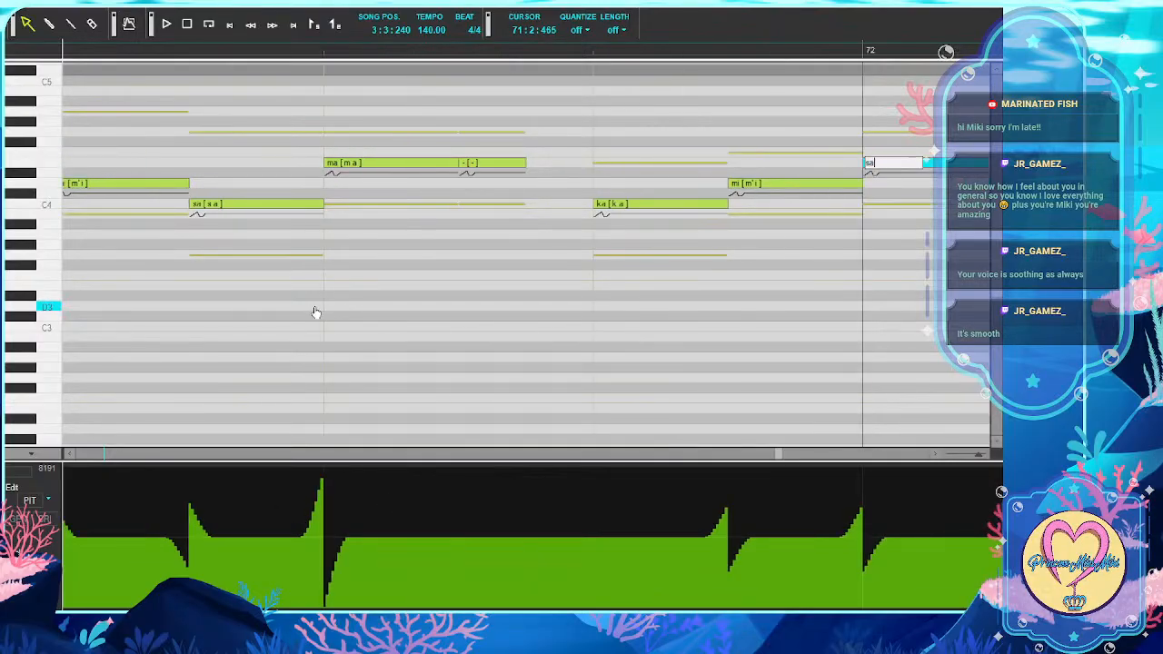
pyautogui.press('Tab')
pyautogui.write('ma')
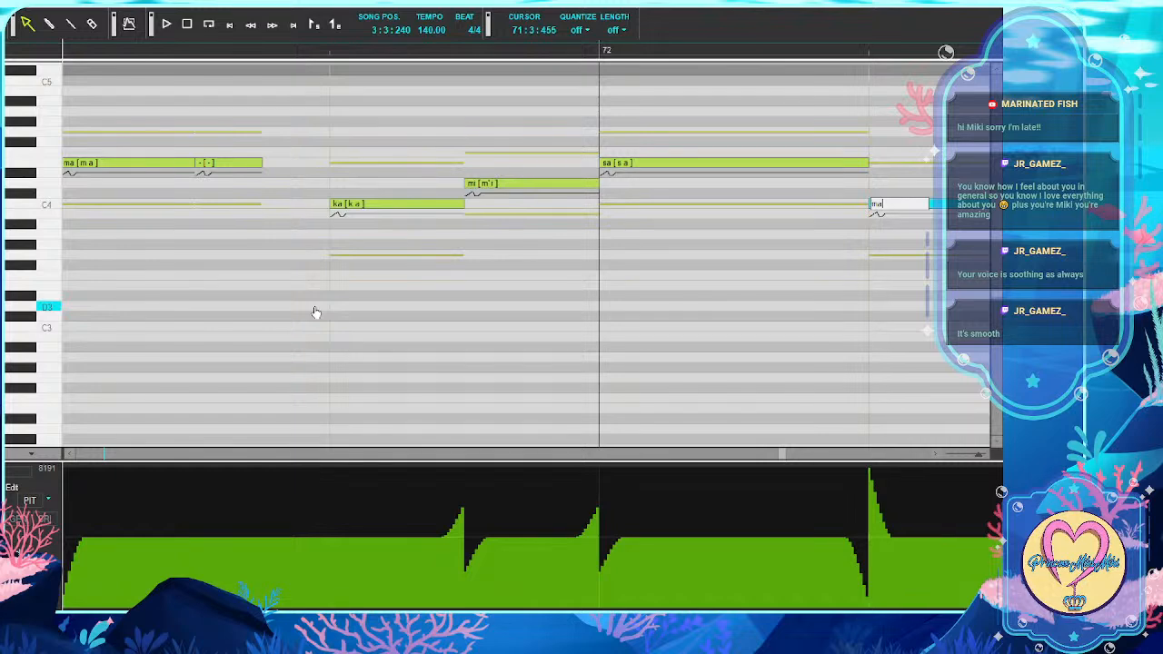
pyautogui.press('Tab')
pyautogui.write('ga')
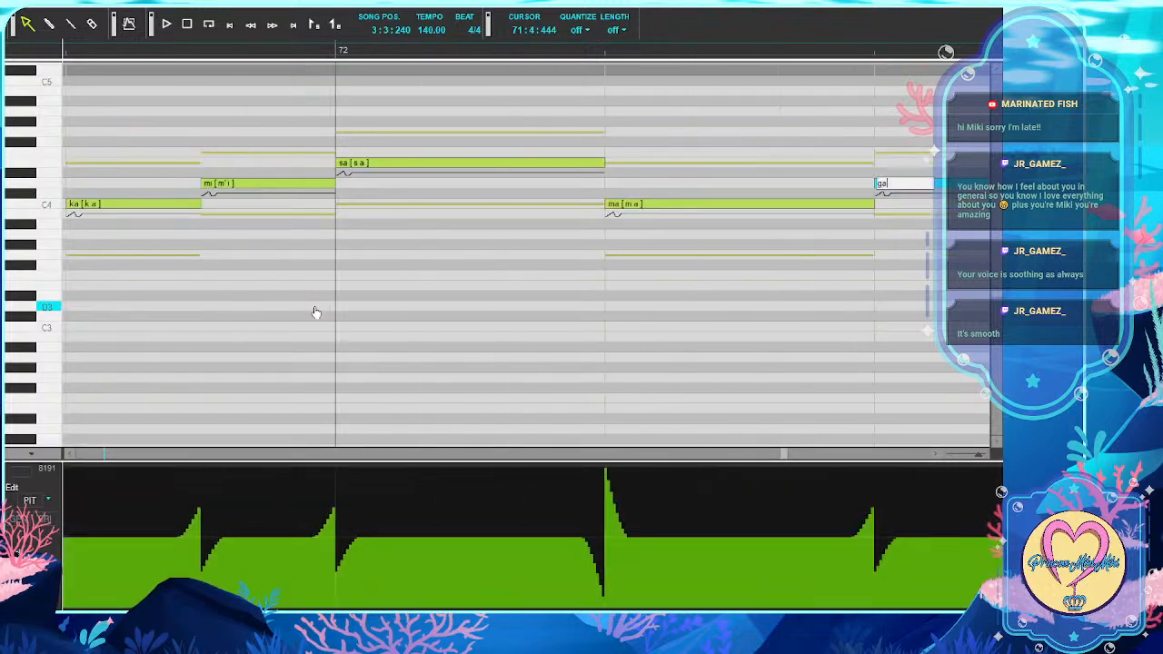
pyautogui.press('Tab')
# Set the last two lyrics of measure 72 to da and i
pyautogui.write('da')
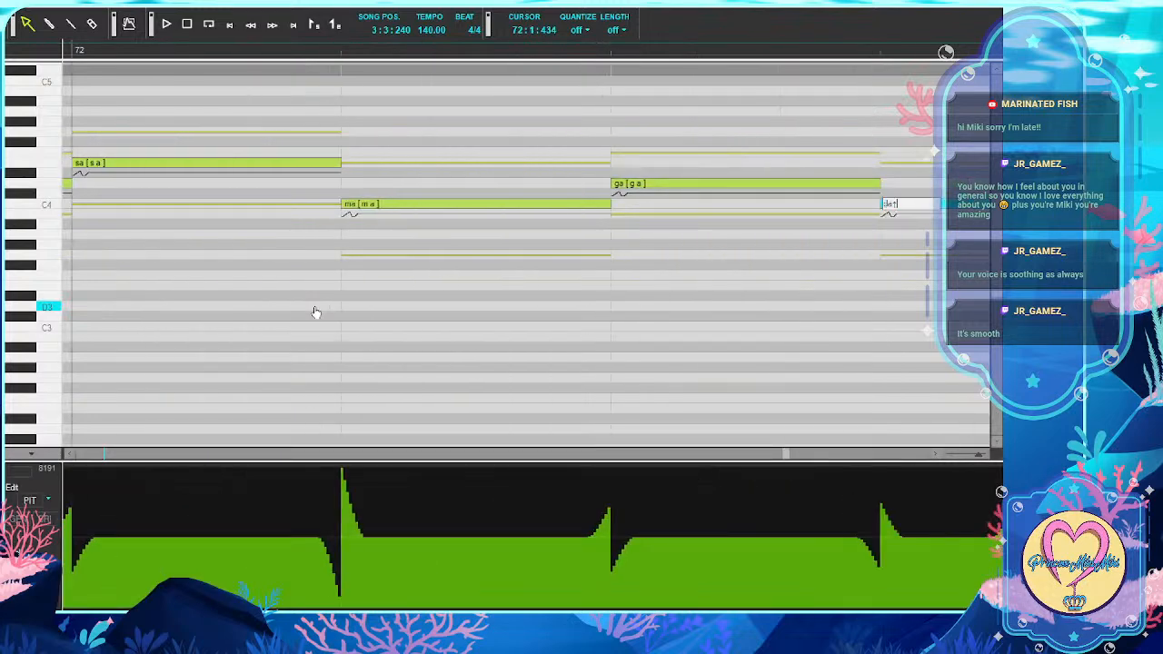
pyautogui.press('Tab')
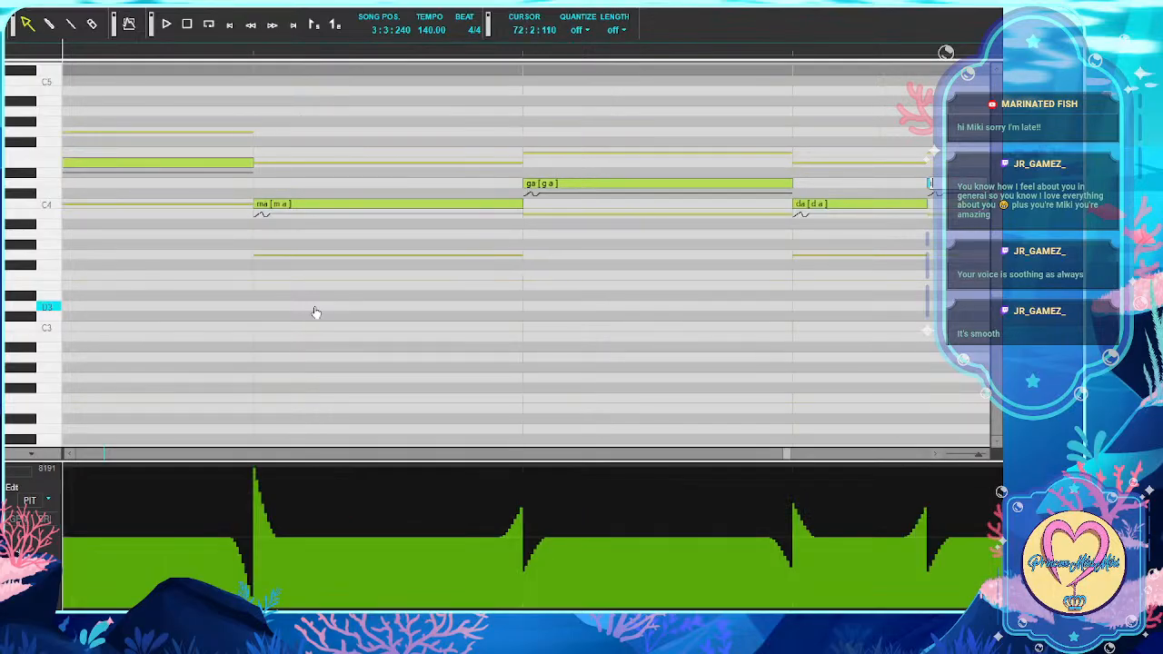
pyautogui.write('i')
pyautogui.press('Tab')
# Enter the lyrics su, ki and de on the first three notes of measure 73
pyautogui.write('su')
pyautogui.press('Tab')
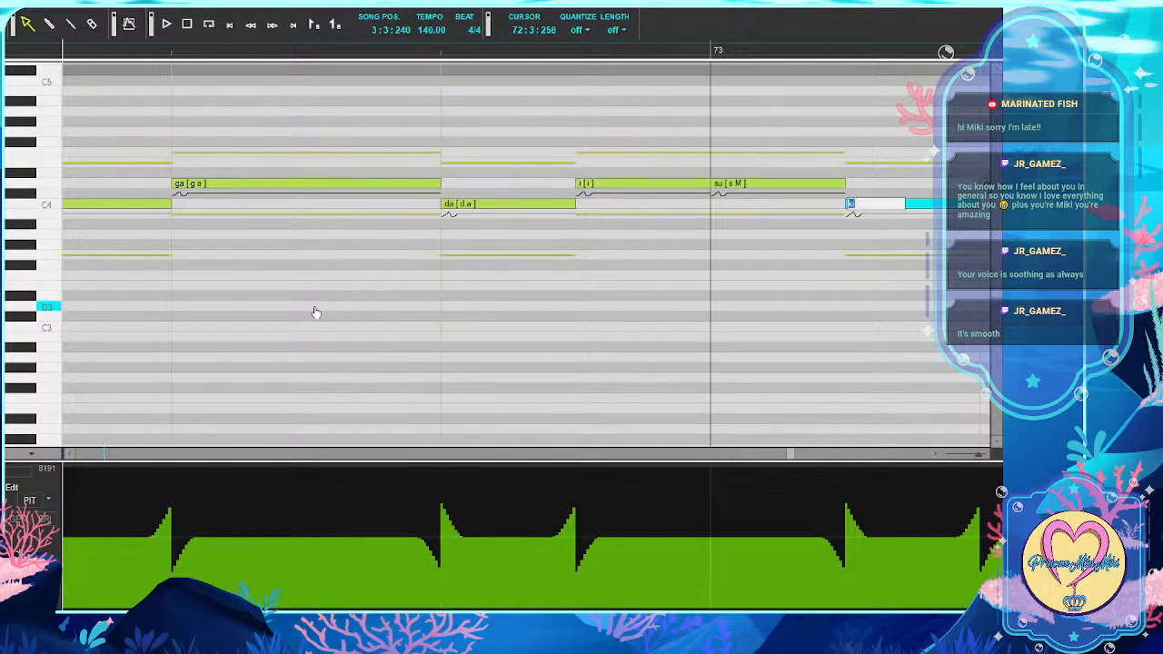
pyautogui.write('ki')
pyautogui.press('Tab')
pyautogui.write('de')
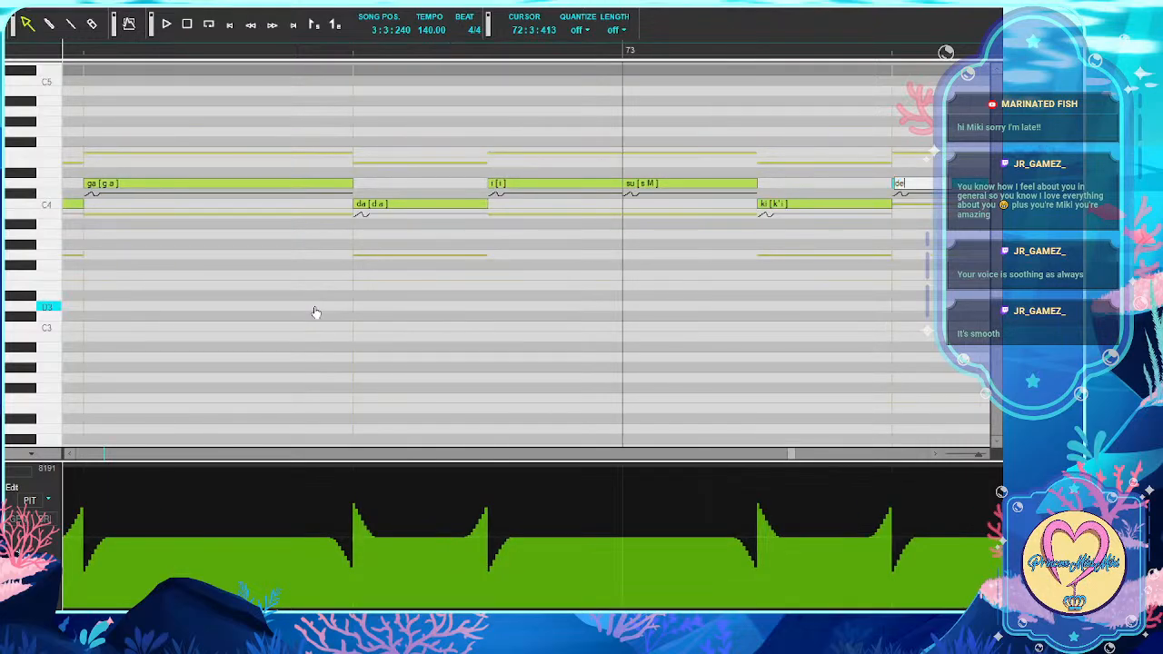
pyautogui.press('Tab')
# Enter the lyrics shi, ta, a and na on the last four notes of measure 73
pyautogui.write('shi')
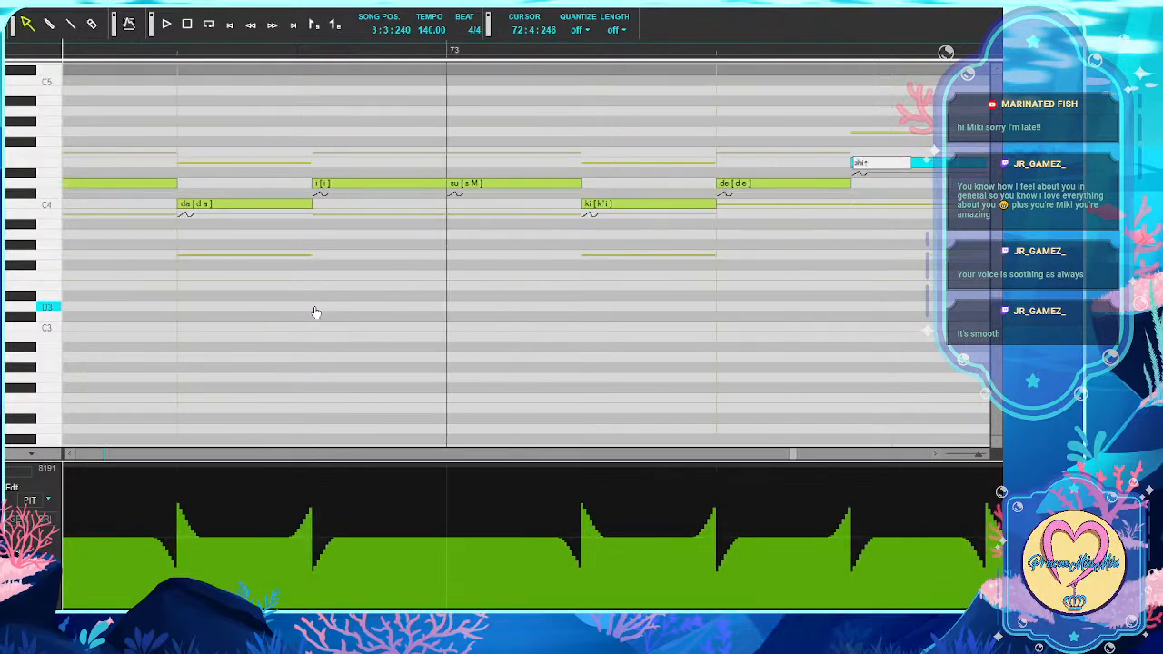
pyautogui.press('Tab')
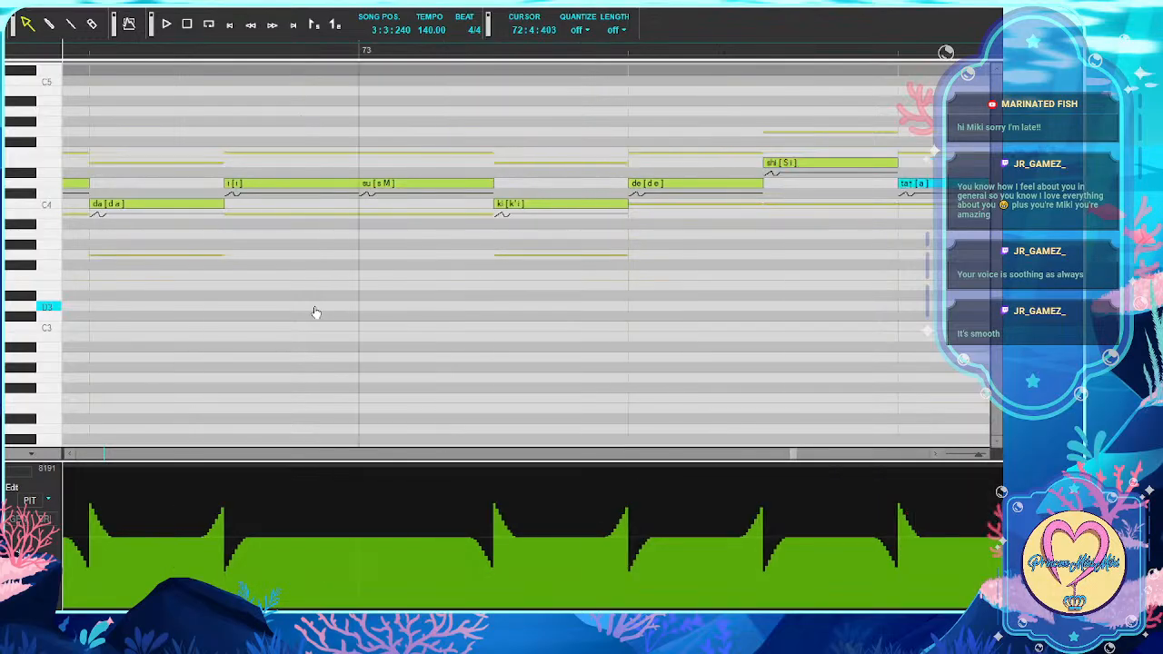
pyautogui.write('ta')
pyautogui.press('Tab')
pyautogui.write('a')
pyautogui.press('Tab')
pyautogui.write('ma')
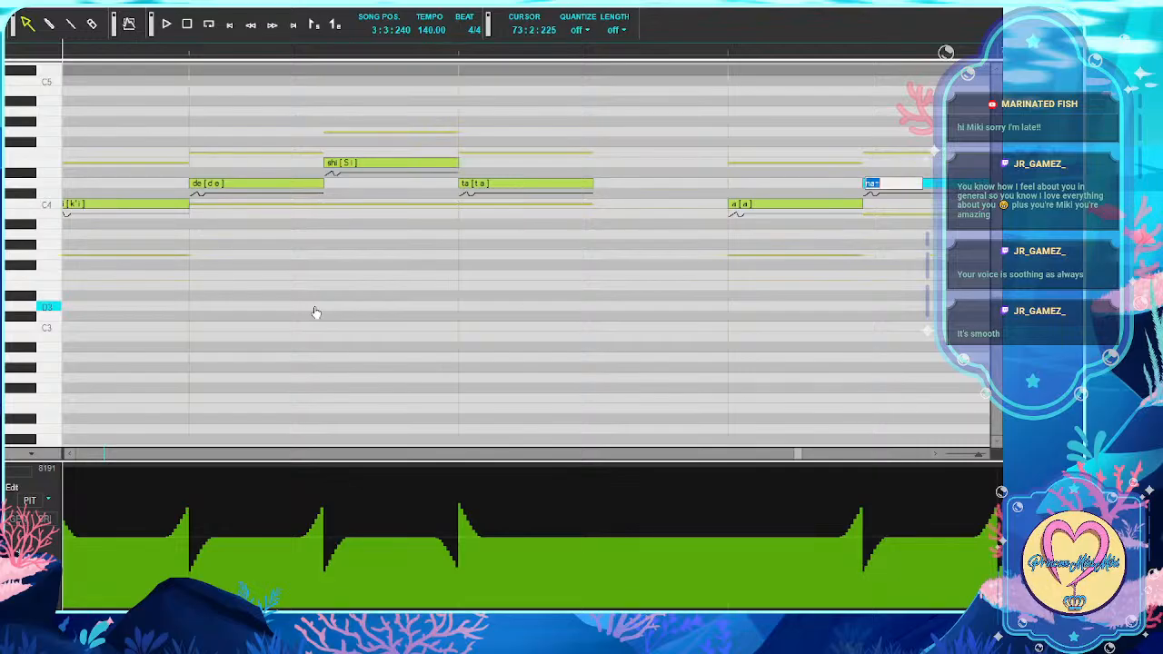
pyautogui.write('na')
pyautogui.press('Tab')
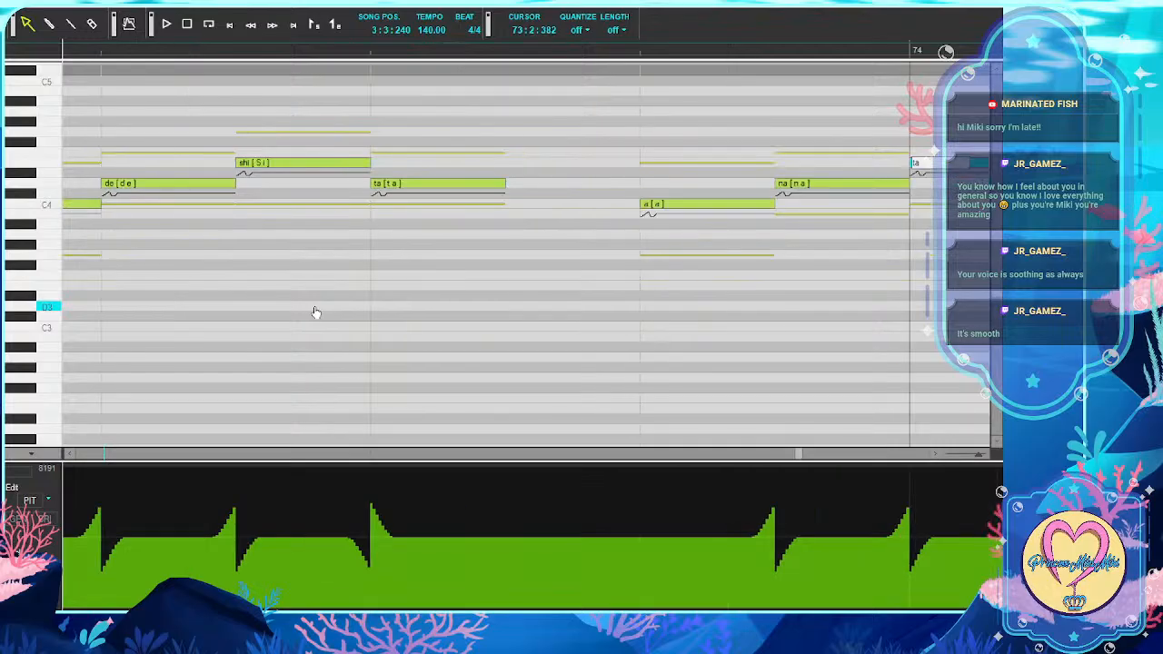
# Enter the lyrics ta, ni and wa on the first three notes of measure 74
pyautogui.press('Tab')
pyautogui.write('ni')
pyautogui.press('Tab')
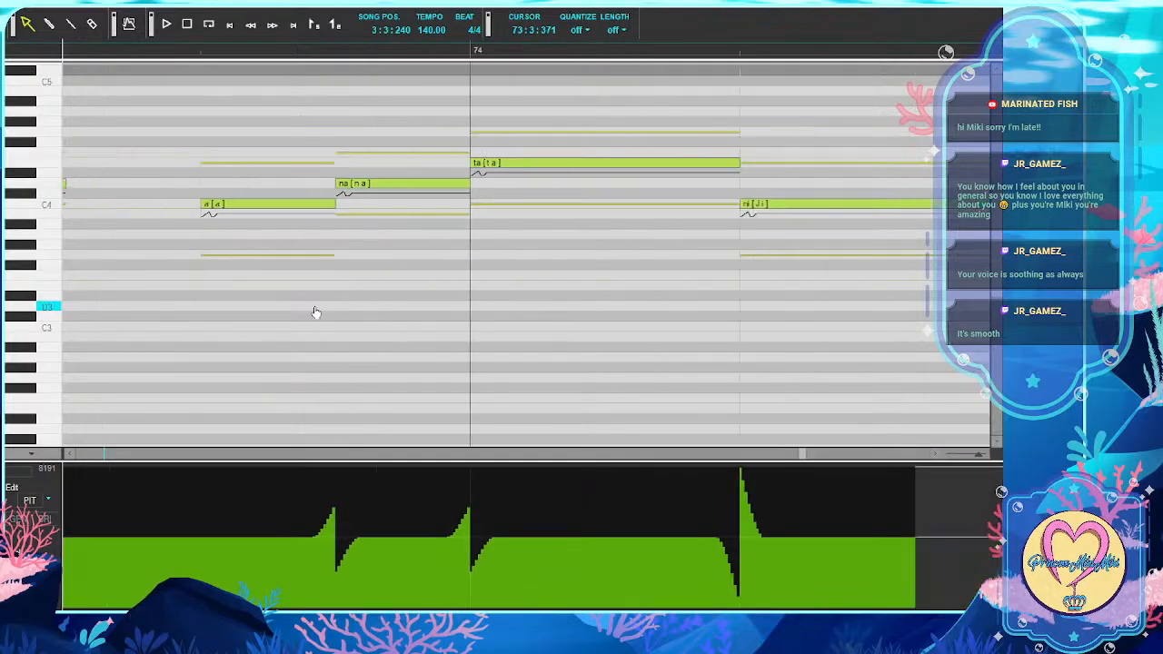
pyautogui.write('wa')
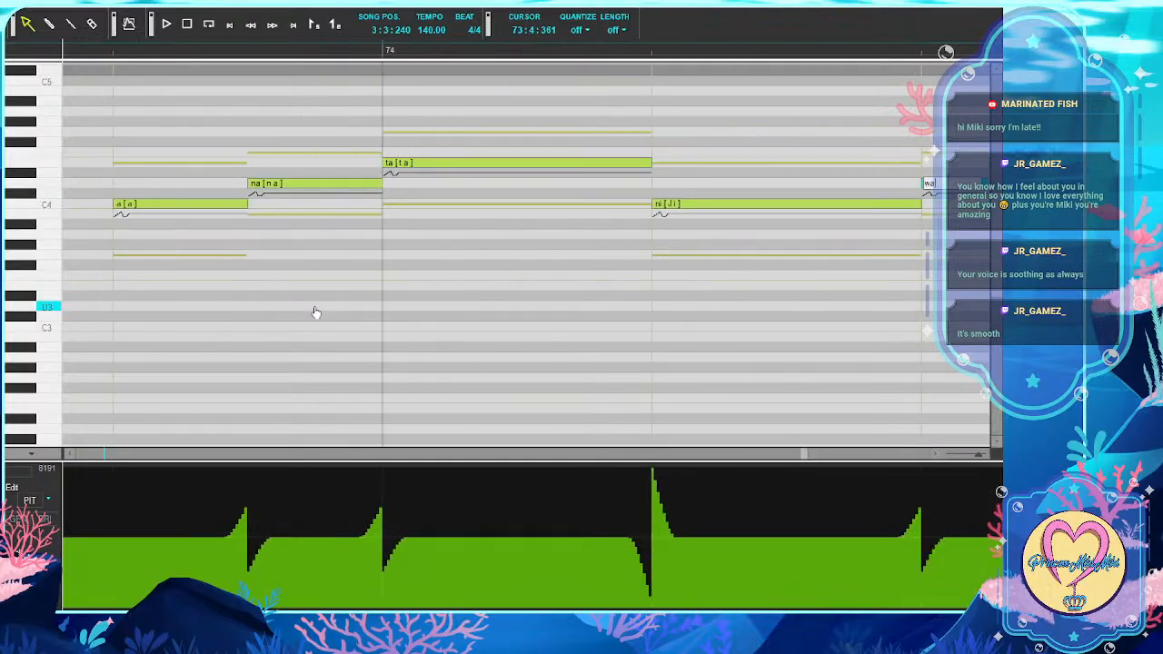
pyautogui.press('Tab')
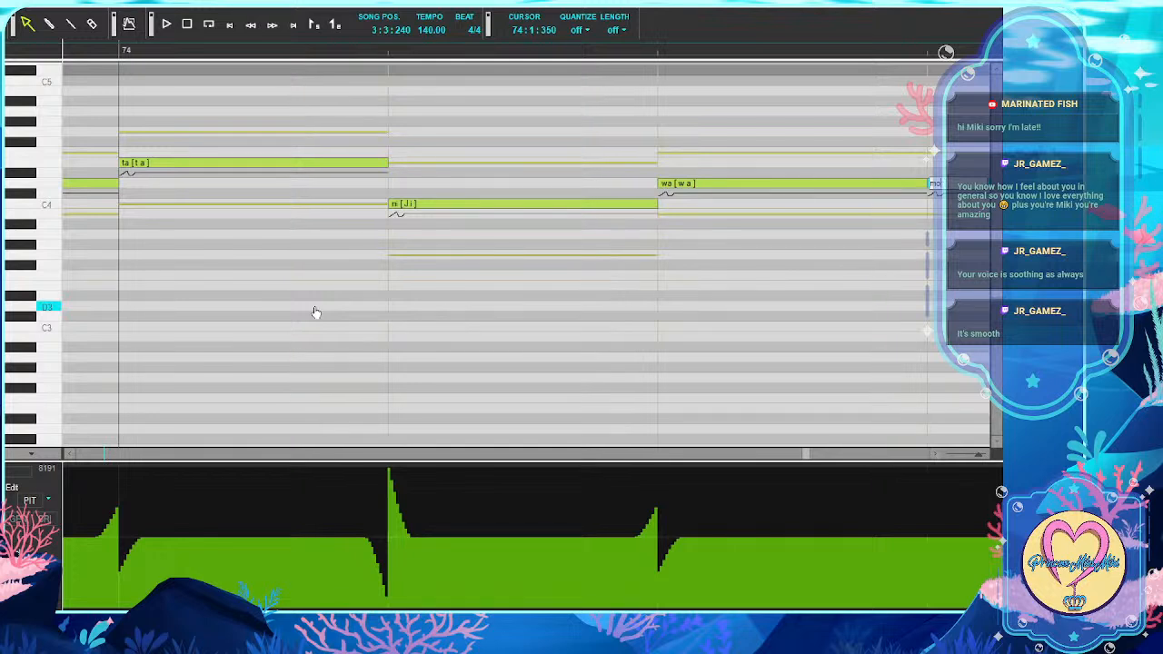
# Set the last two lyrics of measure 74 to mo and a dash, and the first lyric of measure 75 to "to"
pyautogui.press('Tab')
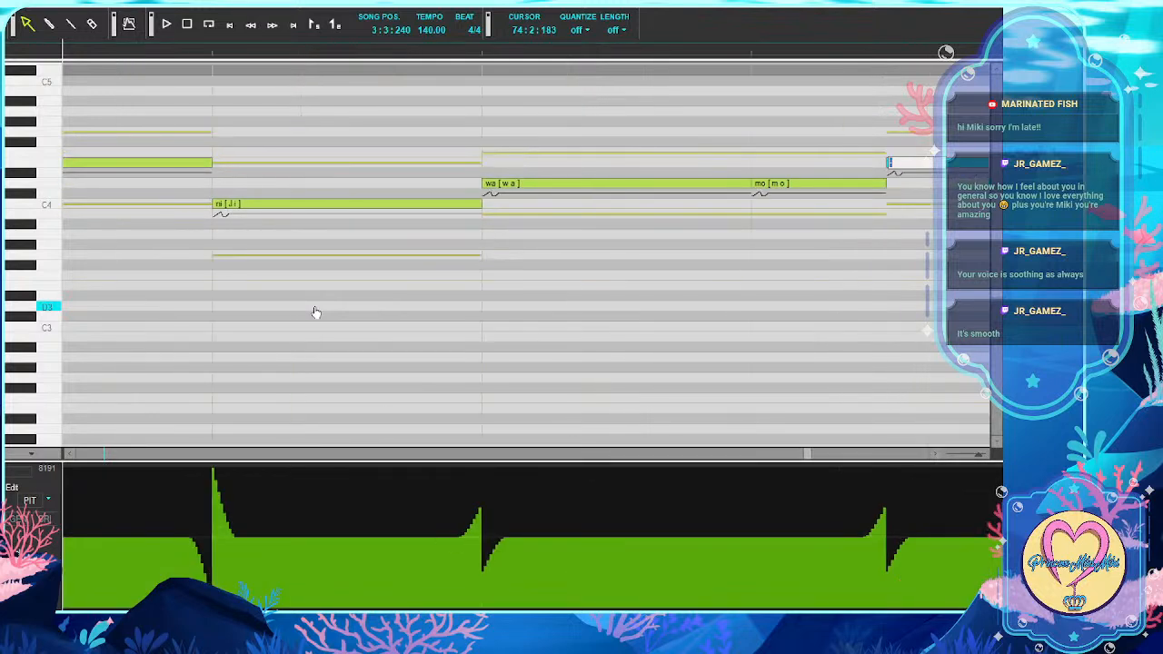
pyautogui.write('-')
pyautogui.press('Tab')
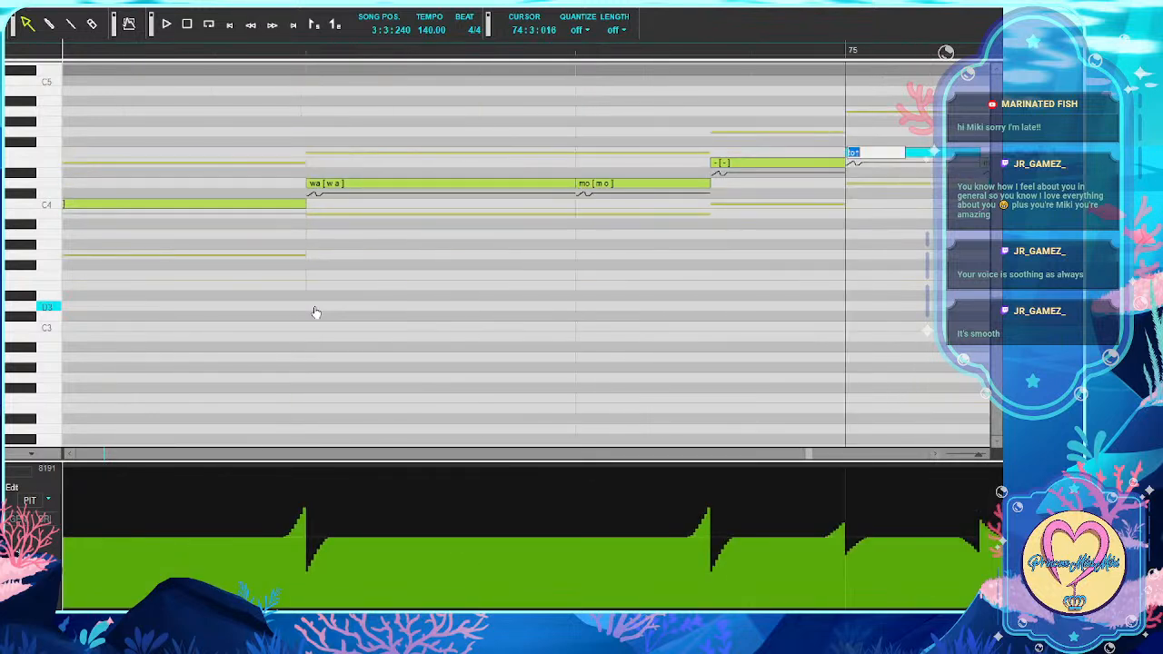
pyautogui.write('to')
pyautogui.press('Tab')
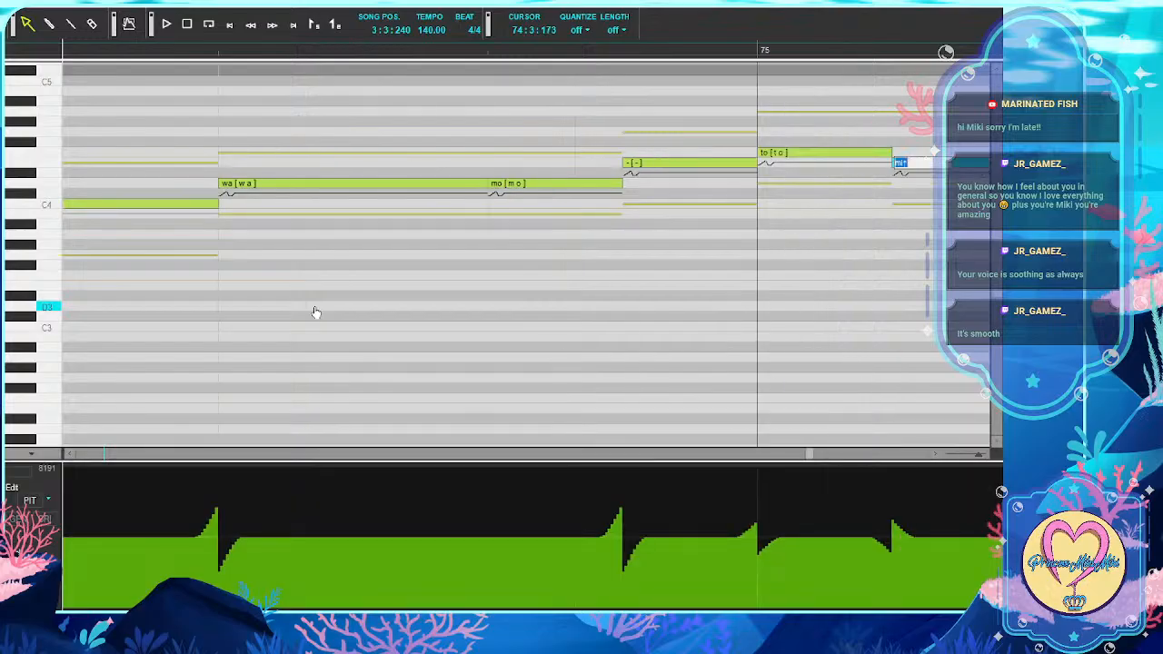
# Enter the lyrics mi, se, ta and ka on the second through fifth notes of measure 75
pyautogui.write('mi')
pyautogui.press('Tab')
pyautogui.write('se')
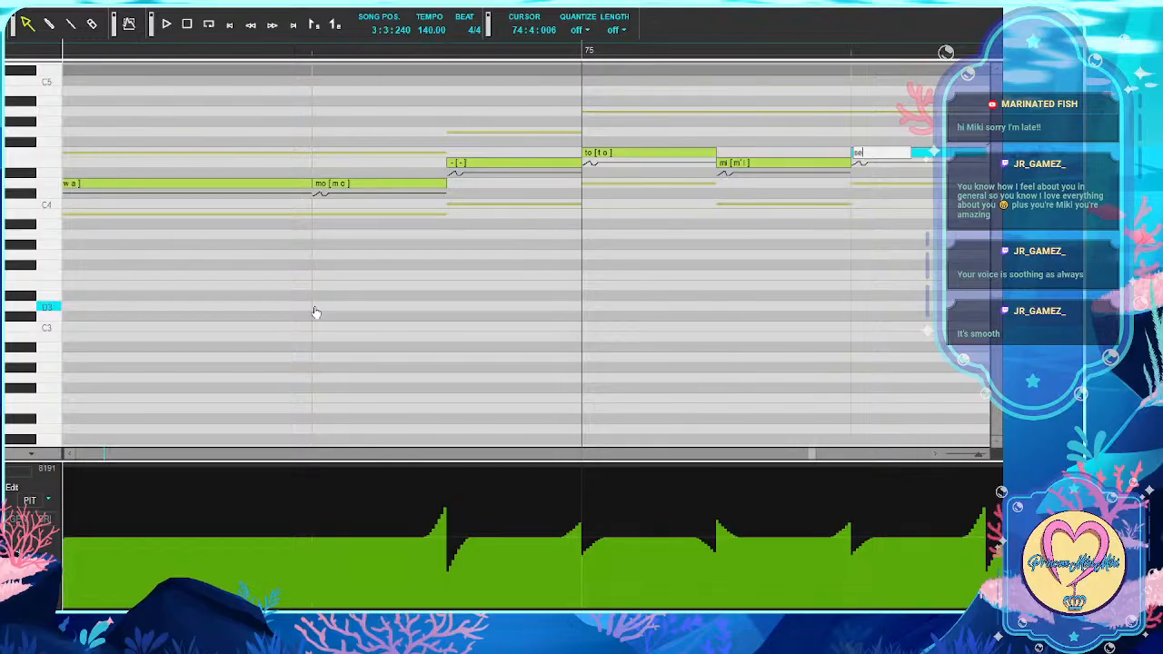
pyautogui.press('Tab')
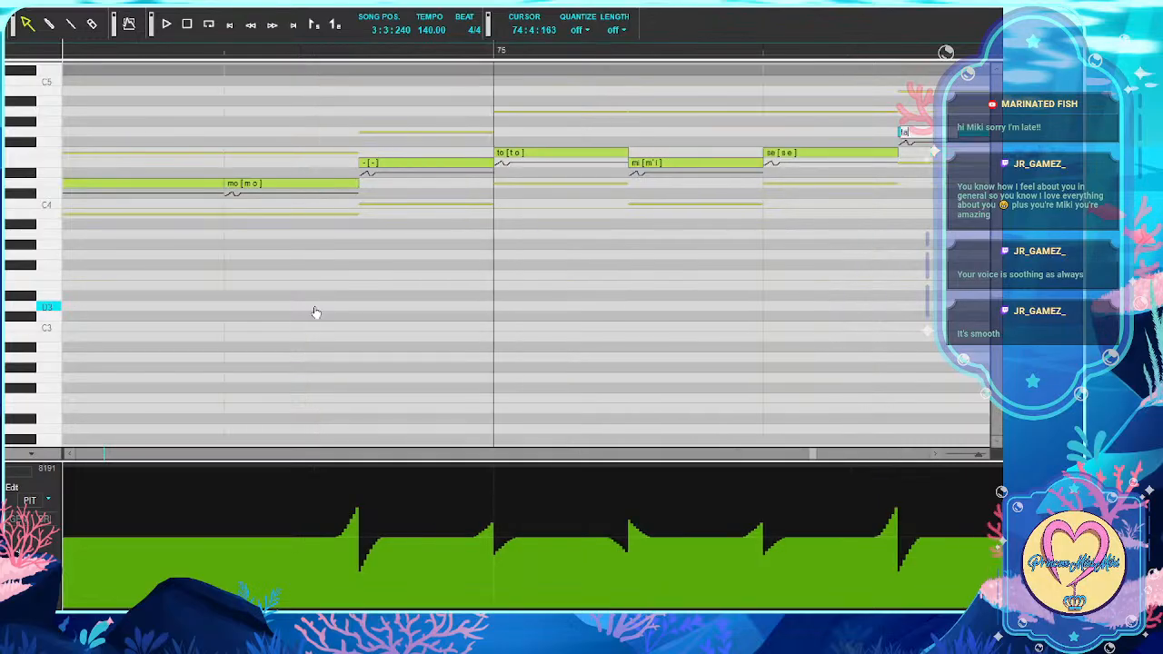
pyautogui.write('ta')
pyautogui.press('Tab')
pyautogui.write('ka')
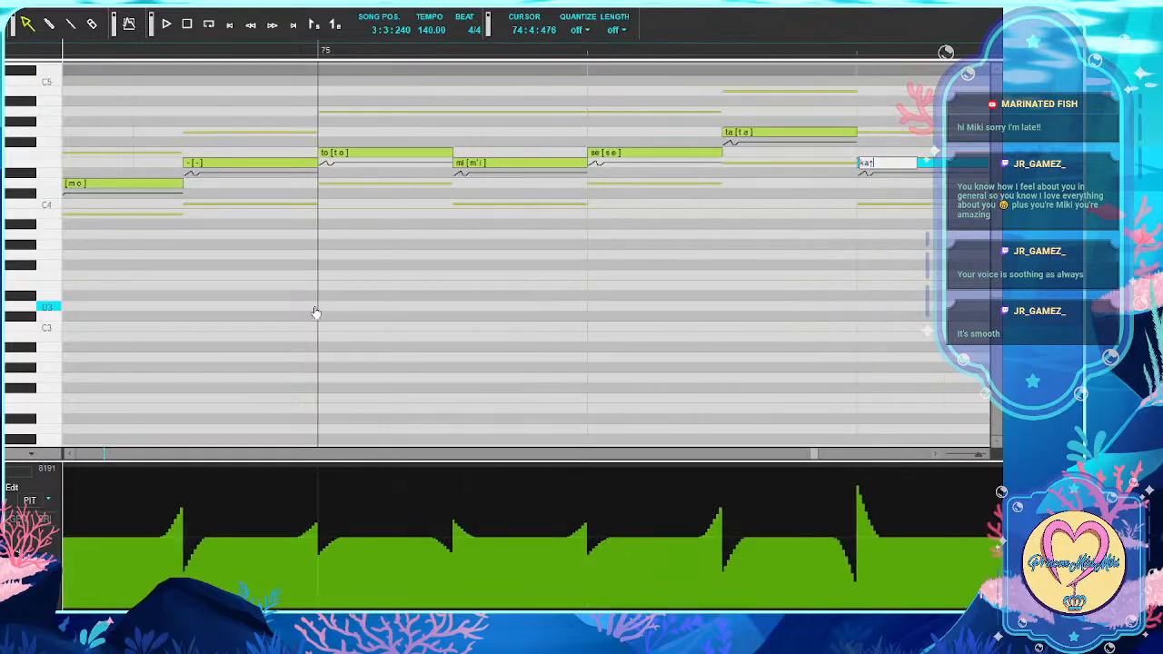
pyautogui.press('Tab')
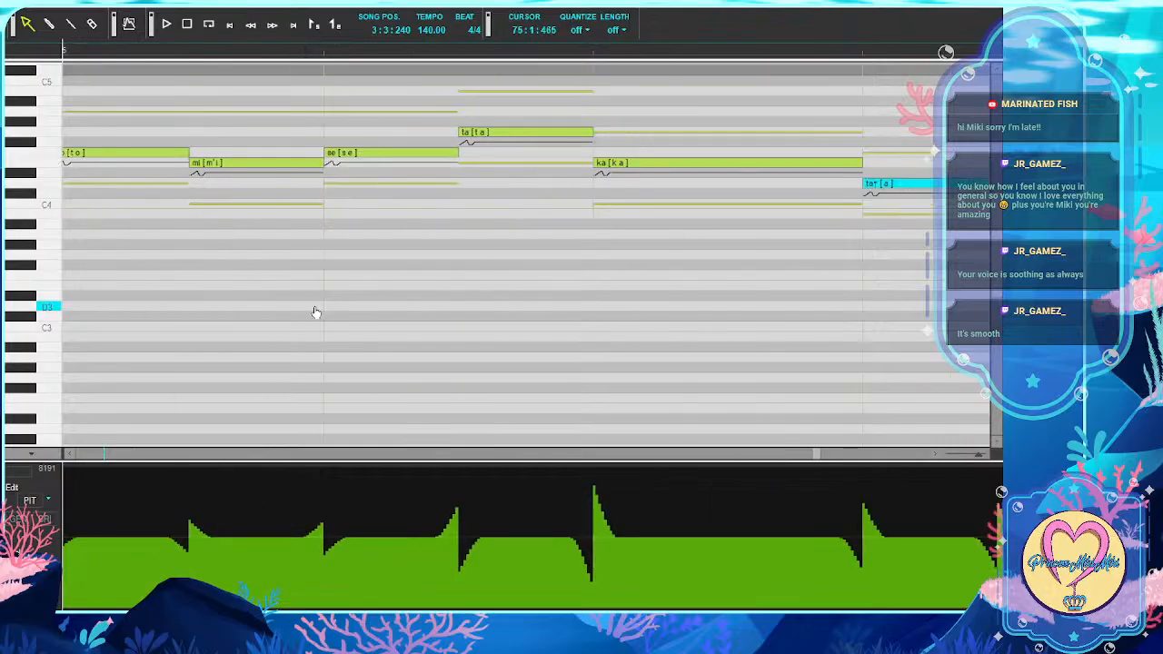
# Enter the lyrics ta and ke on the last two notes of measure 75
pyautogui.write('ta')
pyautogui.press('Tab')
pyautogui.write('ke')
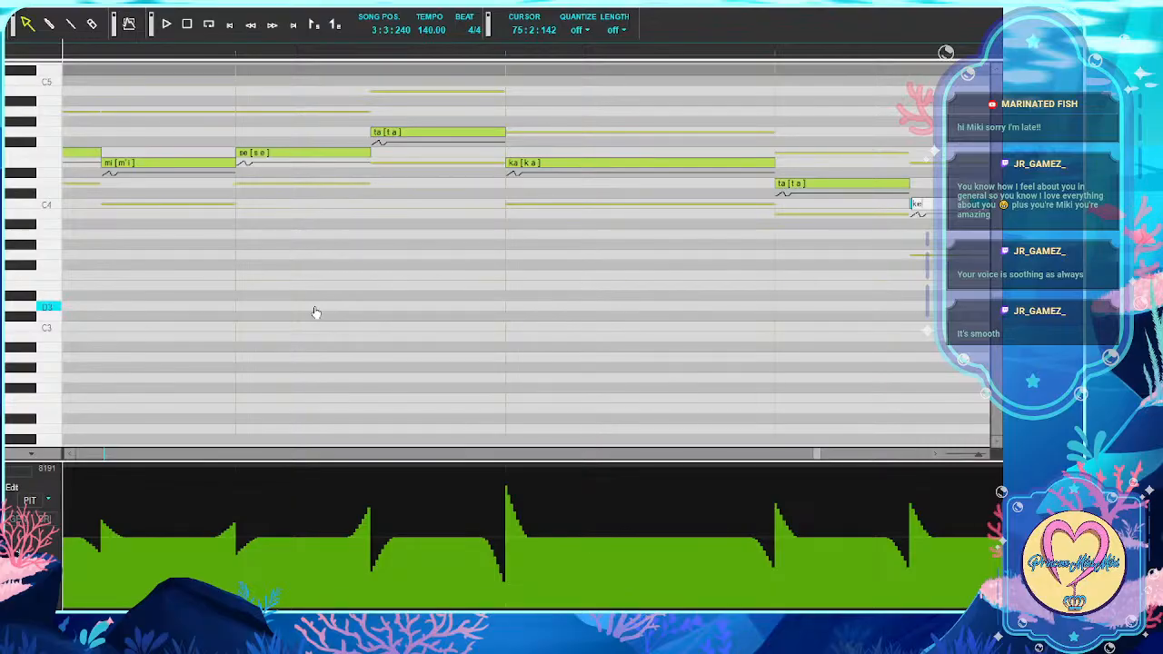
pyautogui.press('Tab')
# Set the first two lyrics of measure 76 to do and a dash
pyautogui.write('do')
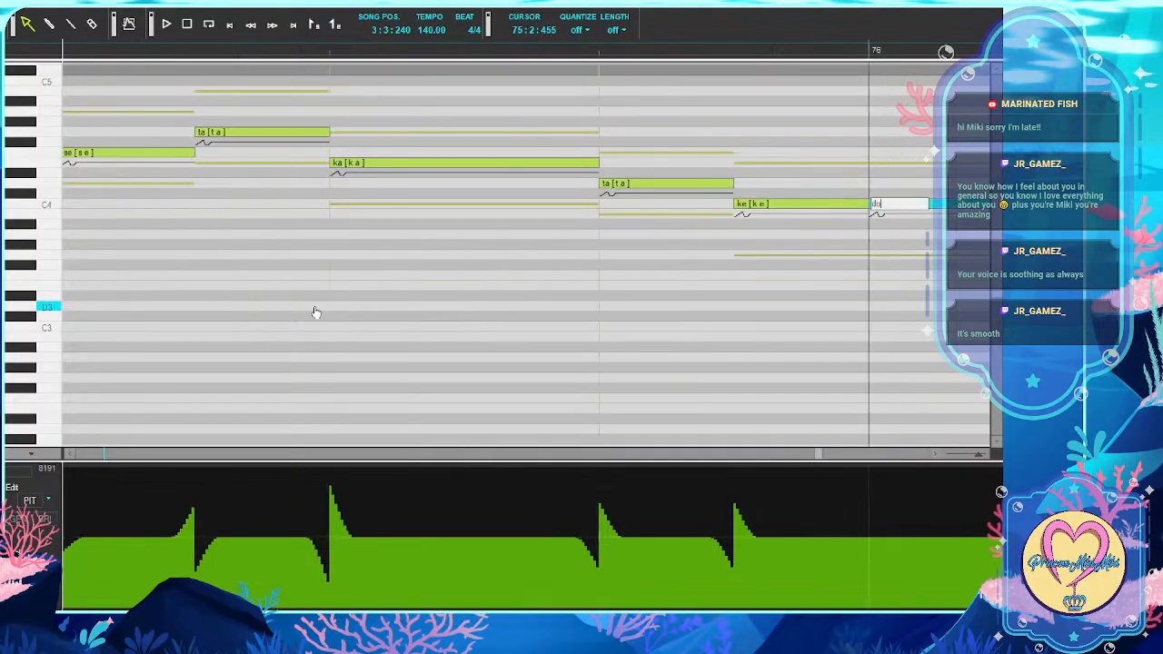
pyautogui.press('Tab')
pyautogui.write('ob')
pyautogui.press('BackSpace')
pyautogui.press('BackSpace')
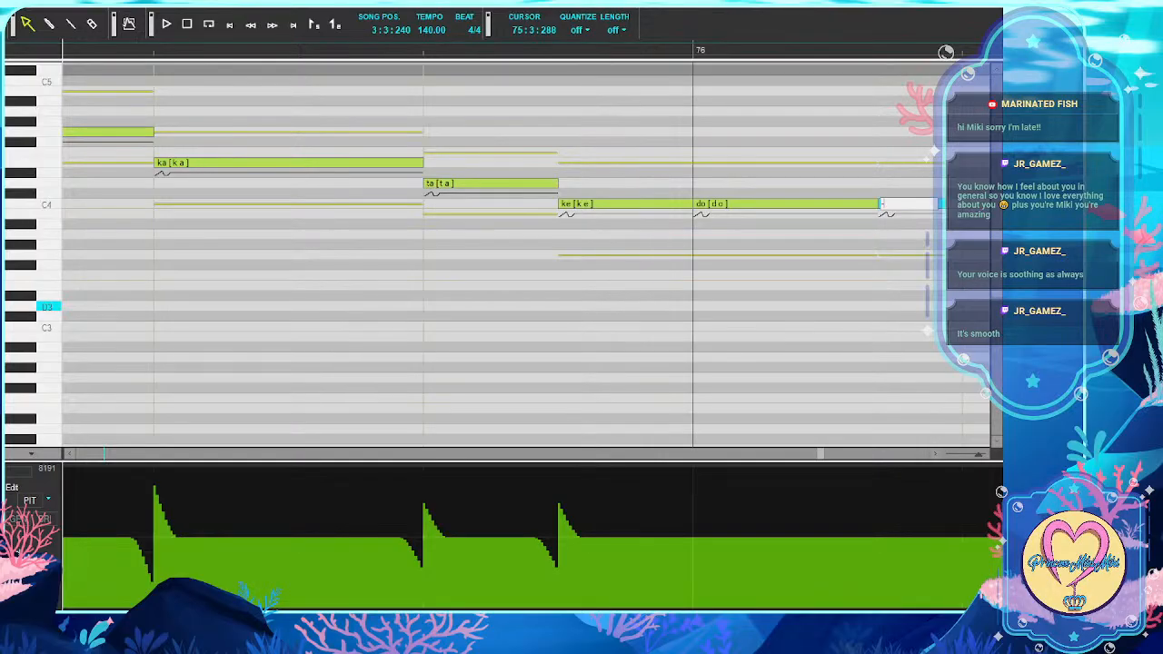
pyautogui.write('-')
pyautogui.press('Tab')
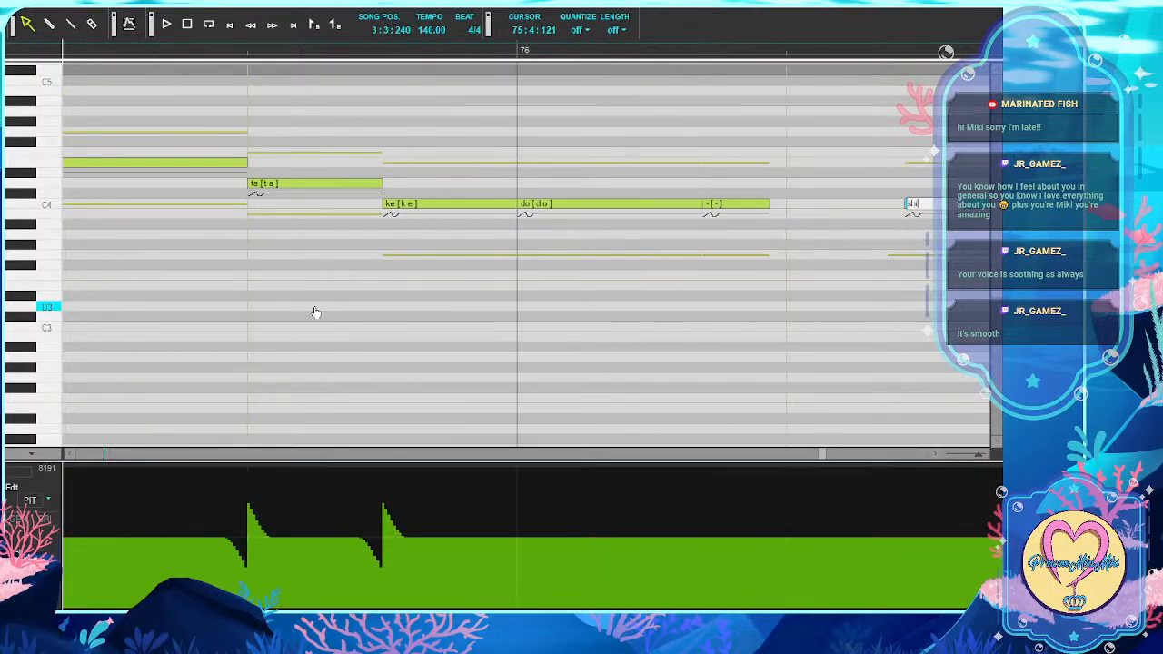
# Enter the lyrics shi, ka, ta and ga on the last four notes of measure 76
pyautogui.press('Tab')
pyautogui.write('k')
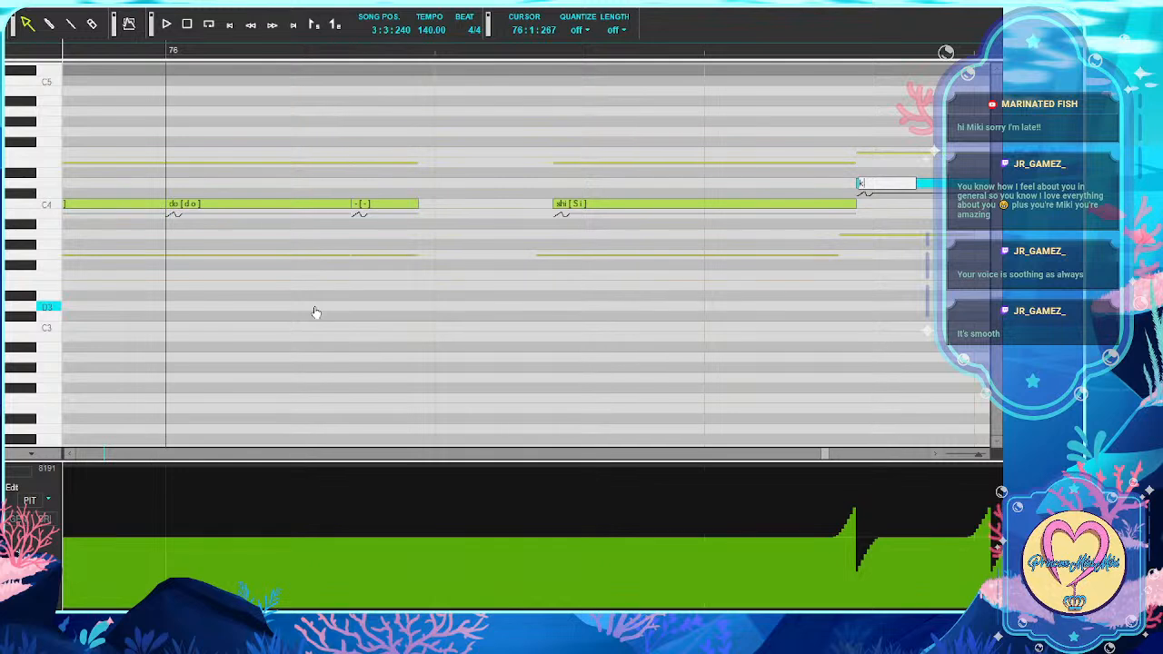
pyautogui.write('a')
pyautogui.press('Tab')
pyautogui.write('ta')
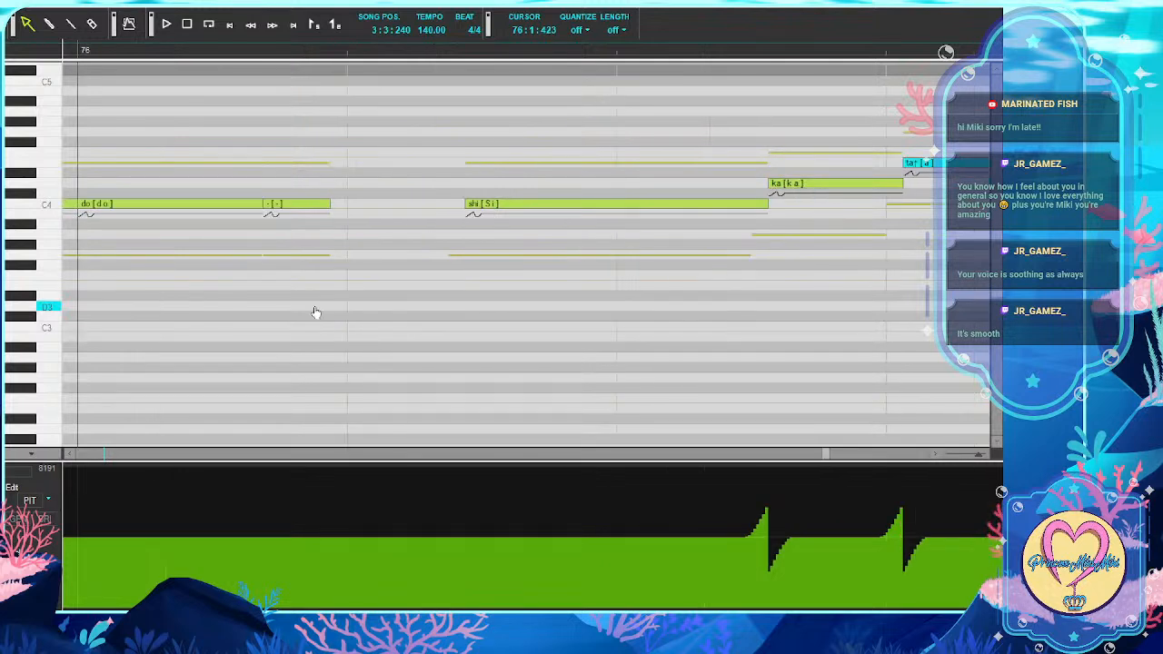
pyautogui.press('Tab')
pyautogui.write('ga')
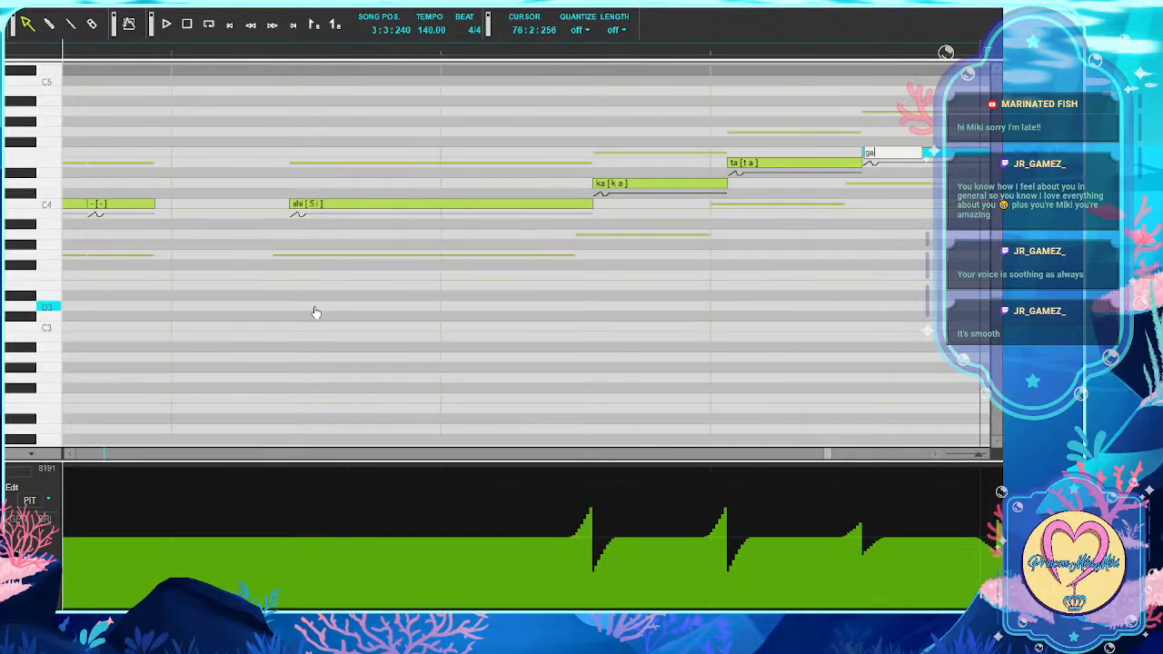
pyautogui.press('Tab')
# Set the lyrics of the five notes in measure 77 to na, i, ne, i and ka
pyautogui.write('na')
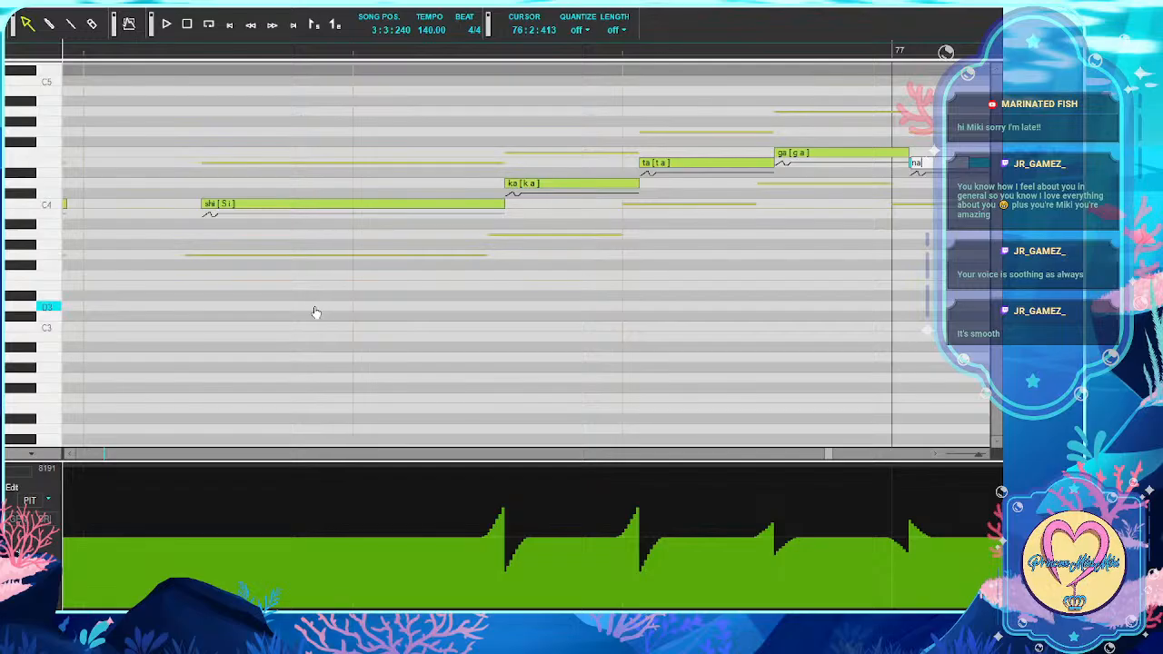
pyautogui.press('Tab')
pyautogui.write('i')
pyautogui.press('Tab')
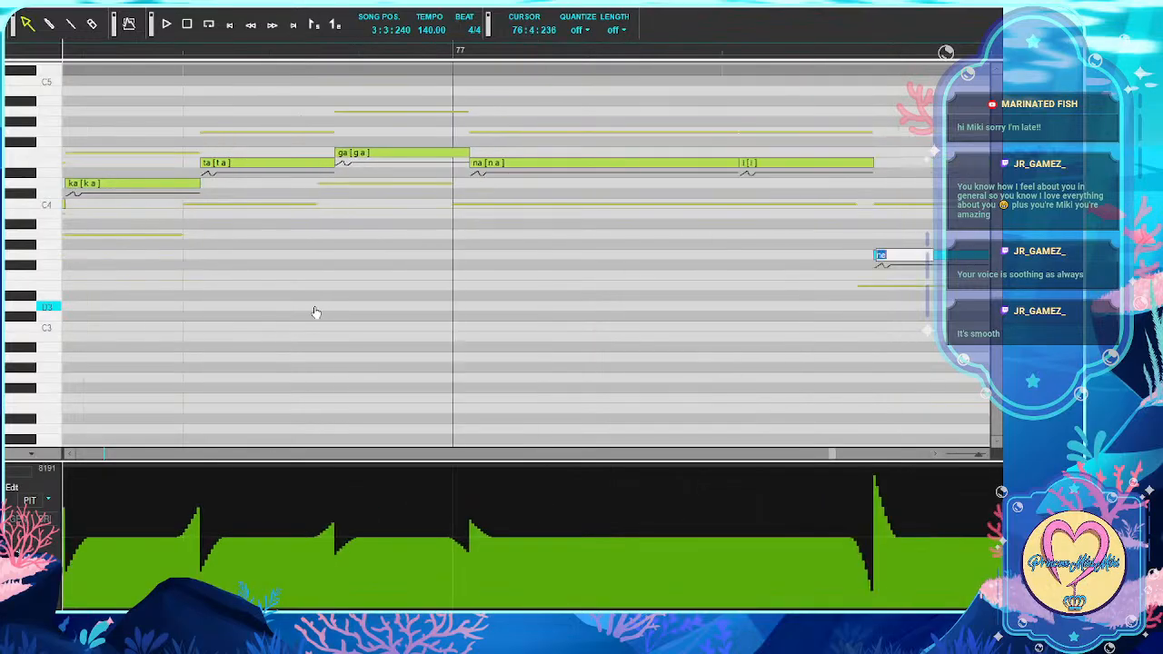
pyautogui.write('ne')
pyautogui.press('Tab')
pyautogui.write('i')
pyautogui.press('Tab')
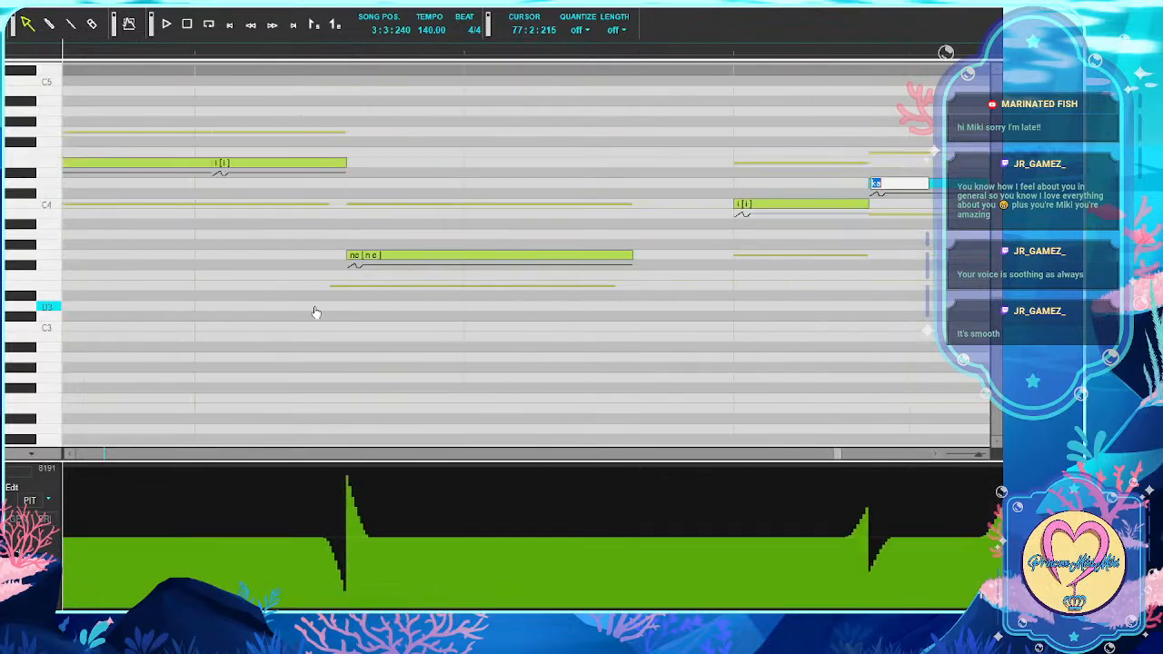
pyautogui.press('Tab')
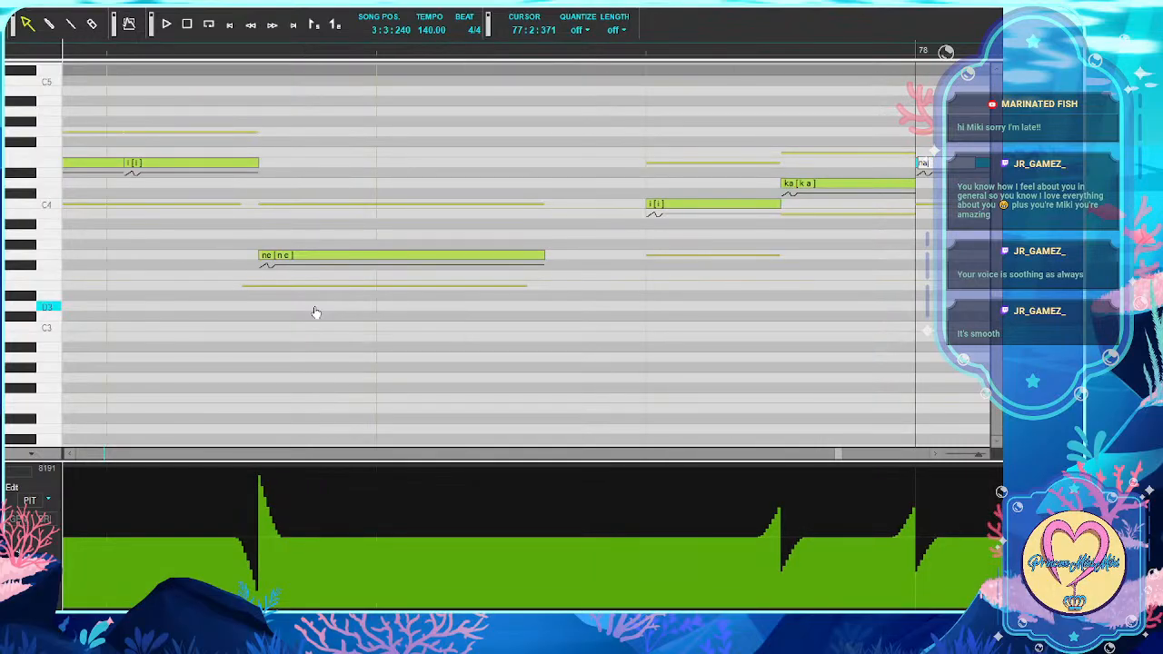
# Enter the lyrics na, ku, cha, bo and ku on the five notes of measure 78
pyautogui.press('Tab')
pyautogui.write('ku')
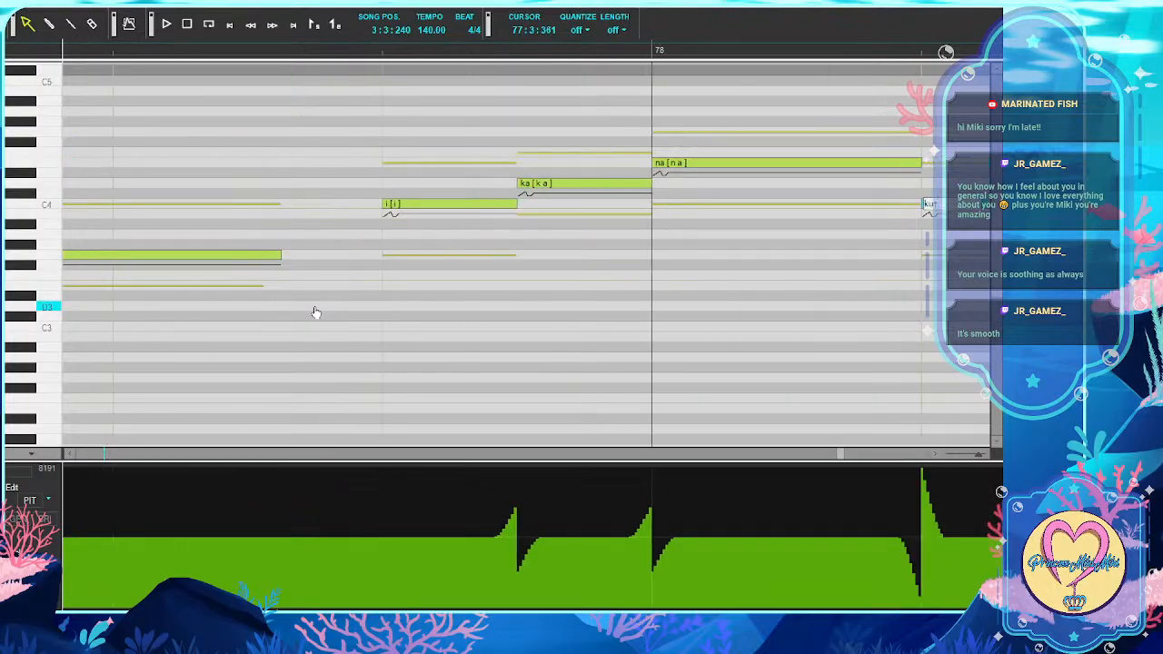
pyautogui.press('Tab')
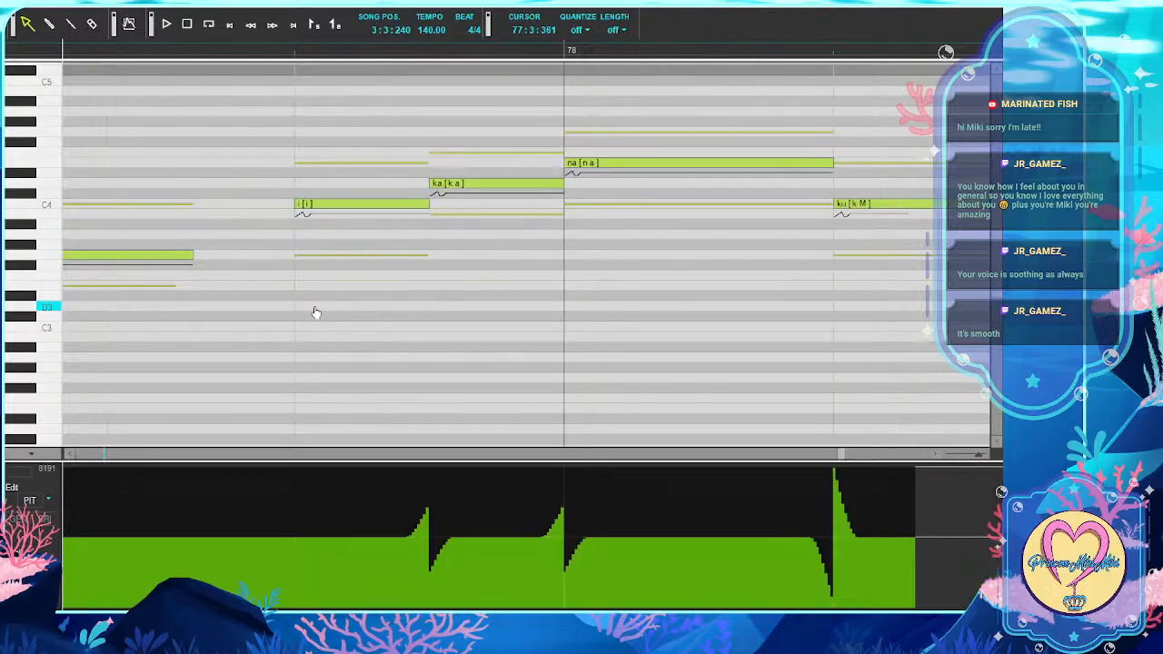
pyautogui.write('cha')
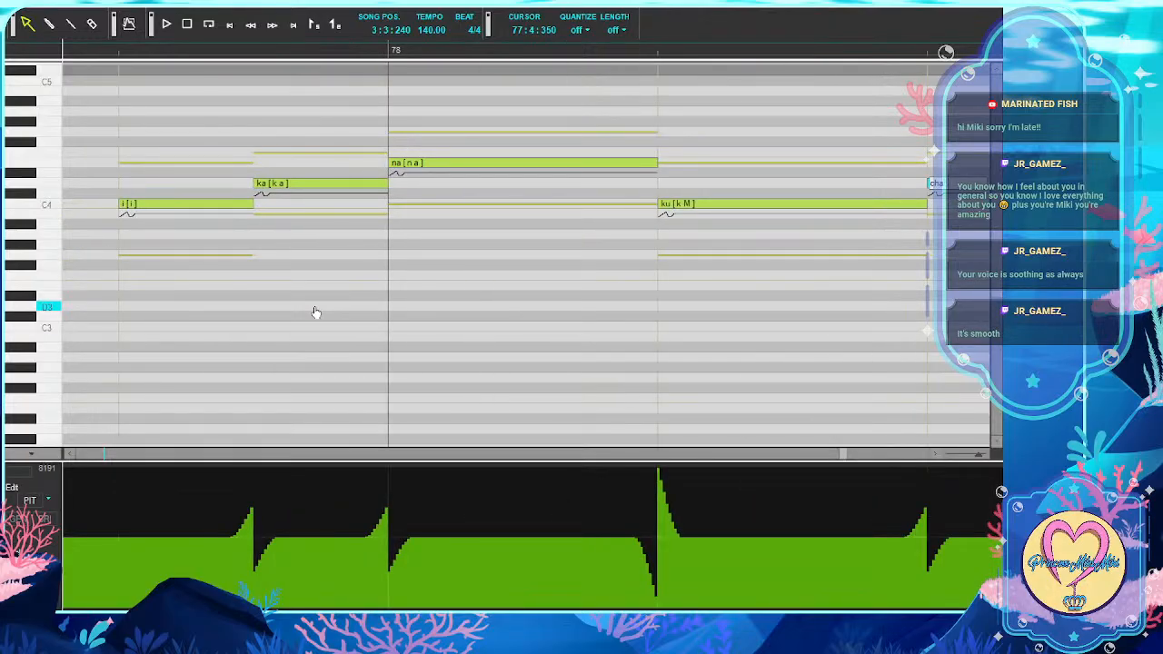
pyautogui.press('Tab')
pyautogui.write('bo')
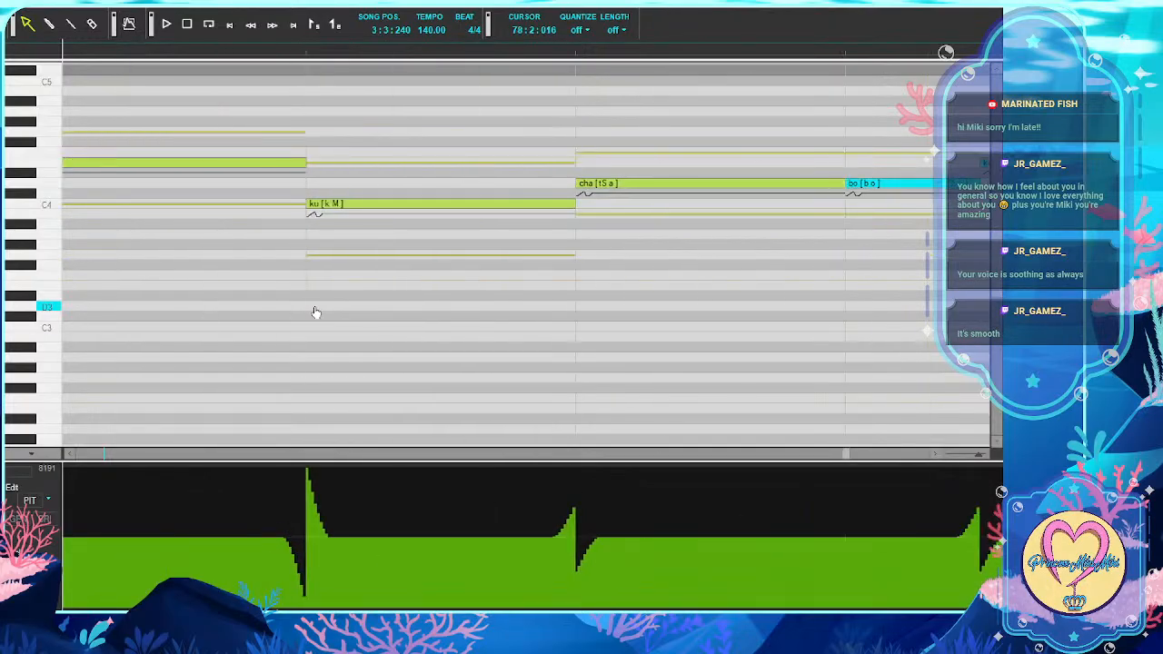
pyautogui.press('Tab')
pyautogui.write('ku')
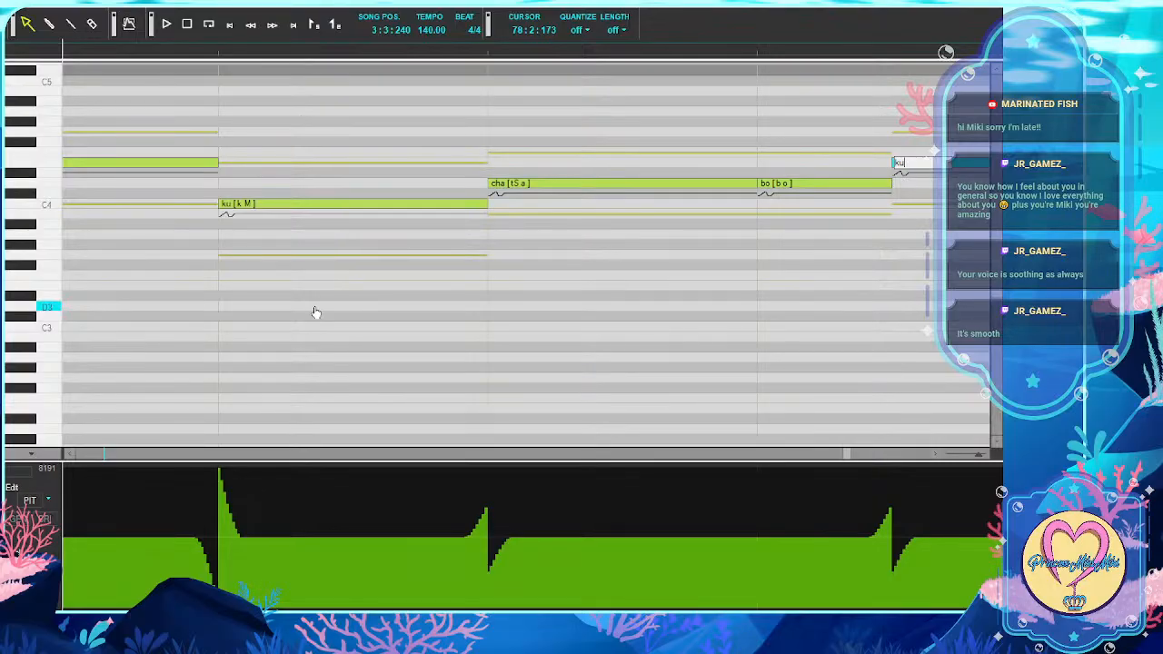
pyautogui.press('Tab')
# Enter the lyrics no, ka, mi and sa on the first four notes of measure 79
pyautogui.write('no')
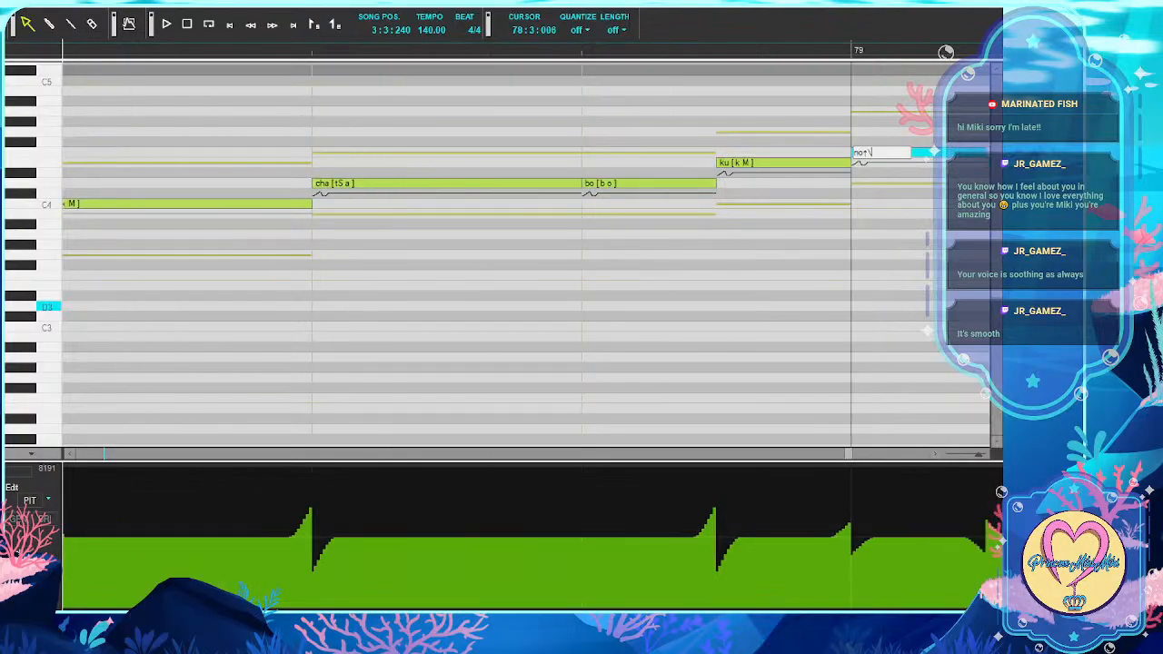
pyautogui.press('BackSpace')
pyautogui.press('BackSpace')
pyautogui.press('Tab')
pyautogui.write('ka')
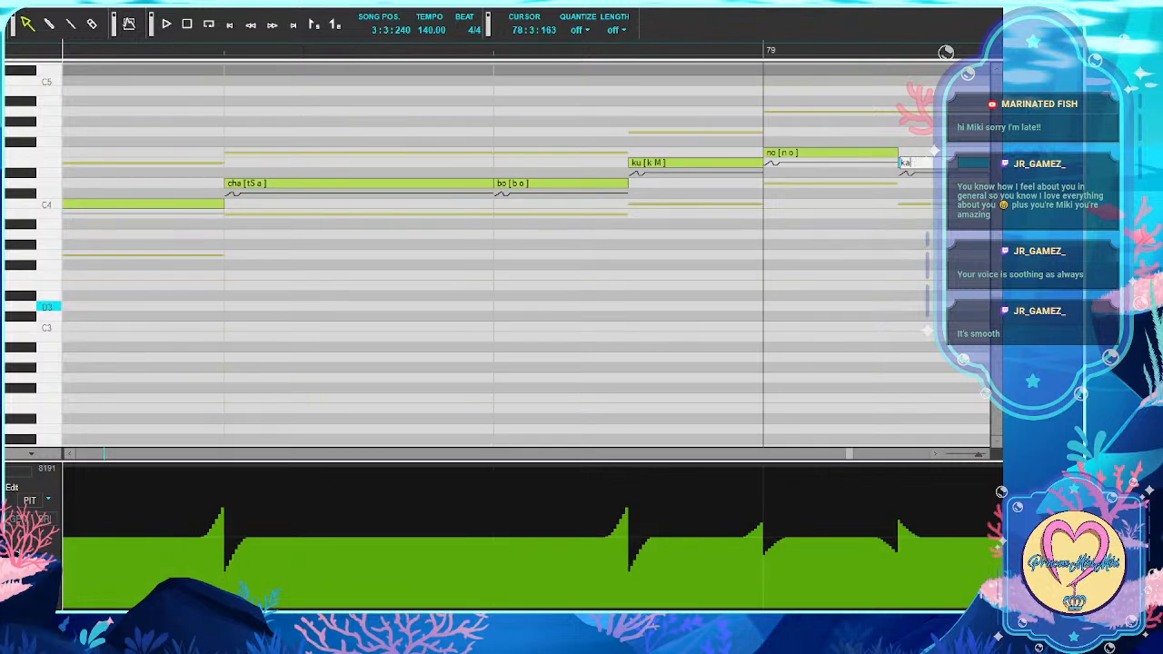
pyautogui.press('Tab')
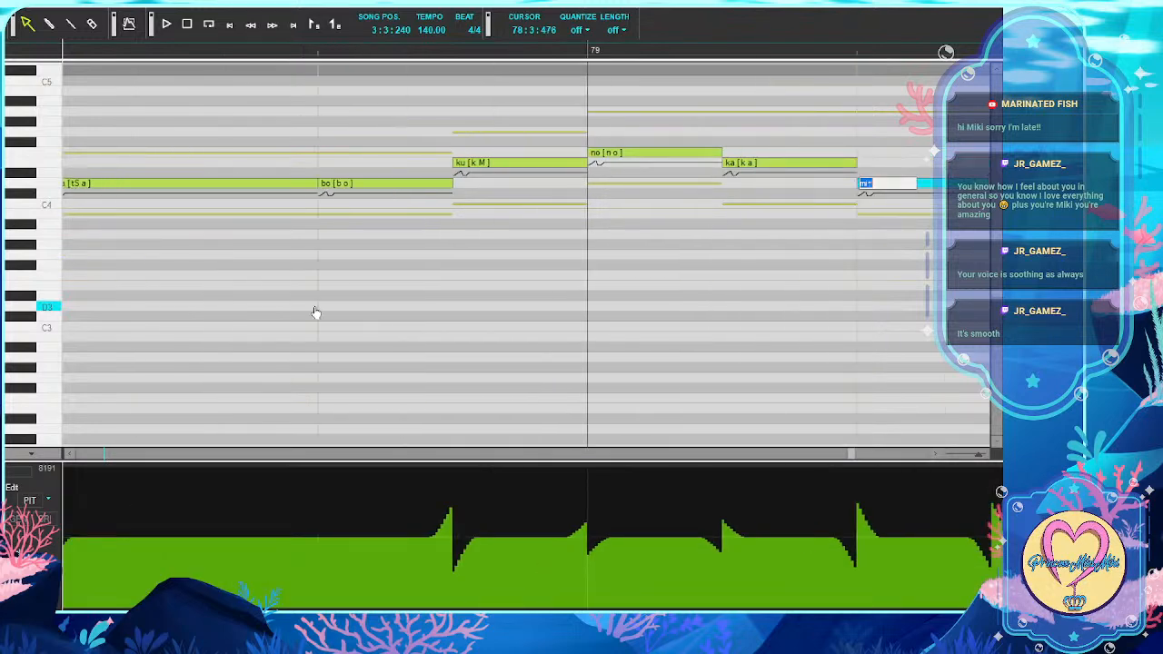
pyautogui.write('mi')
pyautogui.press('Tab')
pyautogui.write('ka')
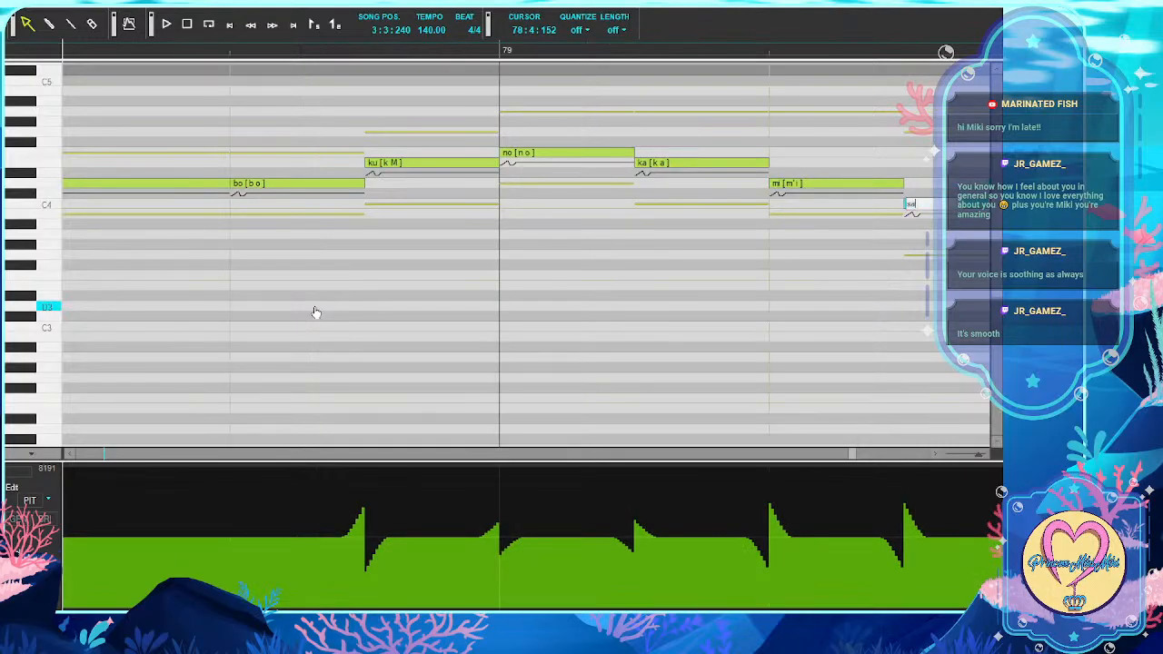
pyautogui.press('Tab')
# Enter the lyrics ma, wa and ka on the last three notes of measure 79
pyautogui.write('ma')
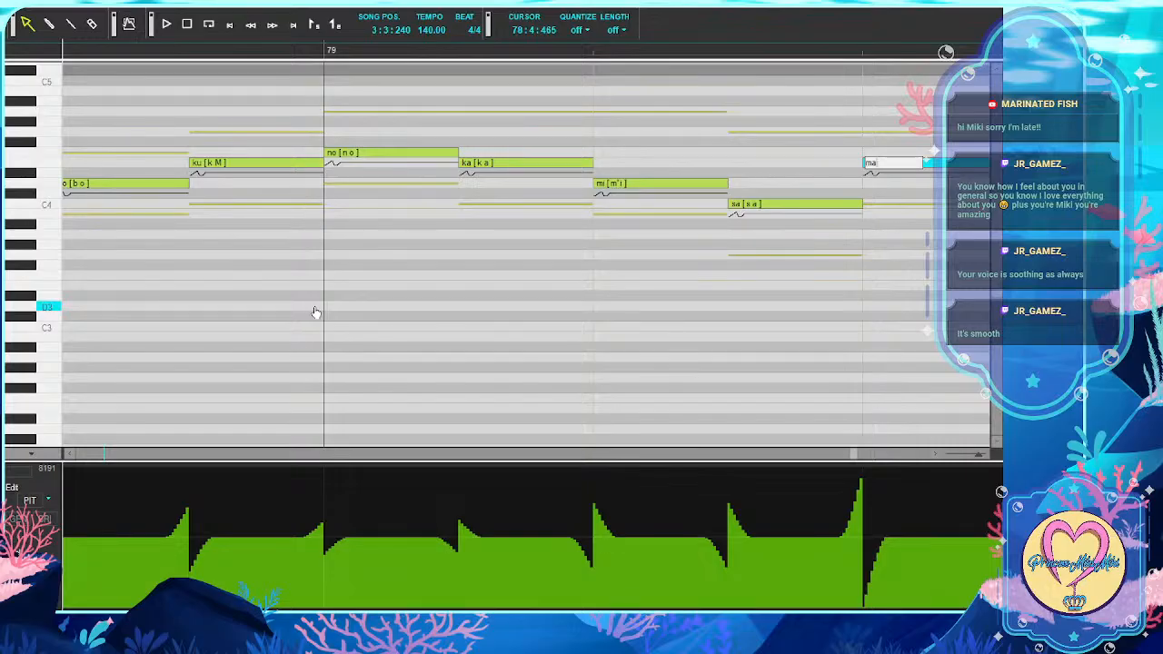
pyautogui.press('Tab')
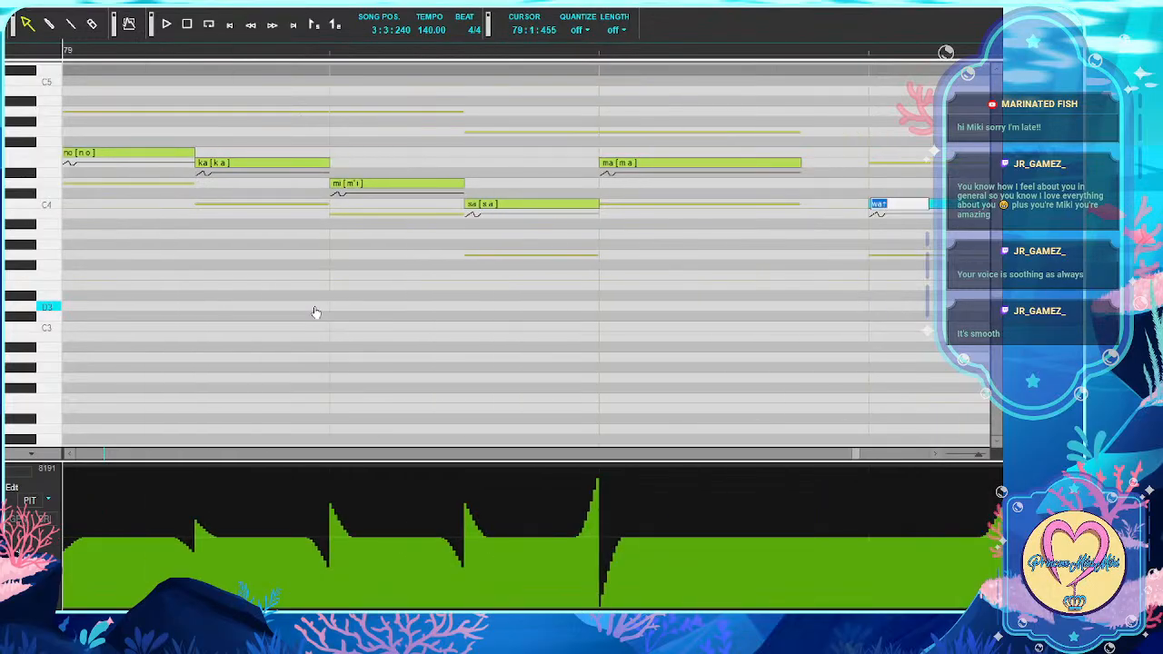
pyautogui.write('wa')
pyautogui.press('Tab')
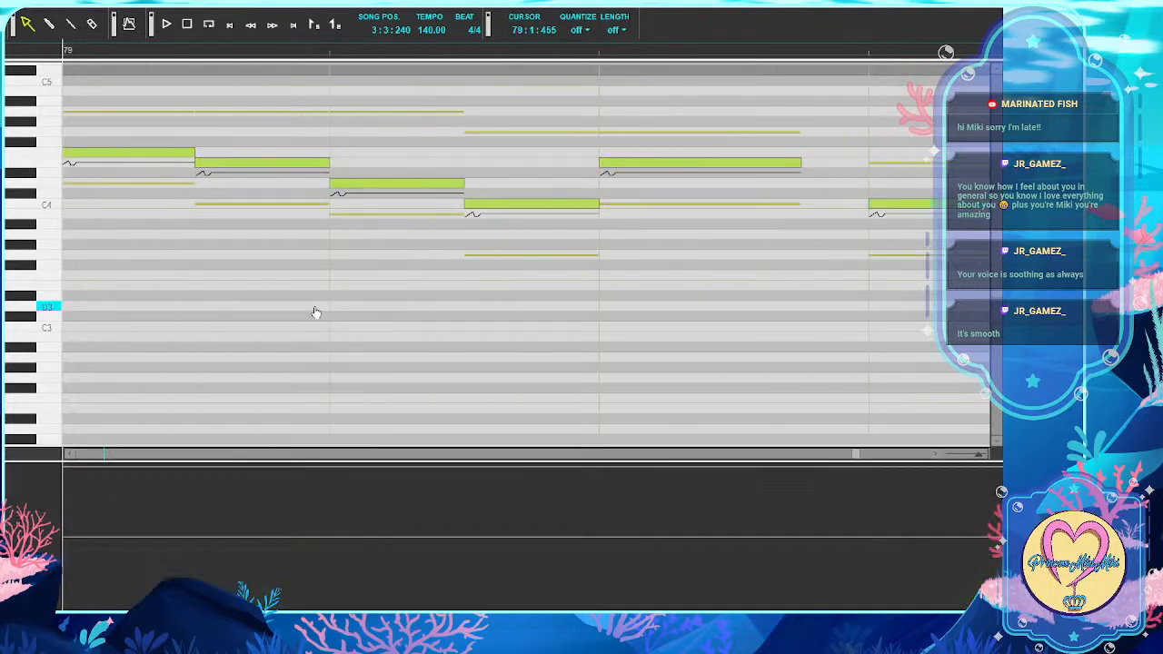
pyautogui.write('ka')
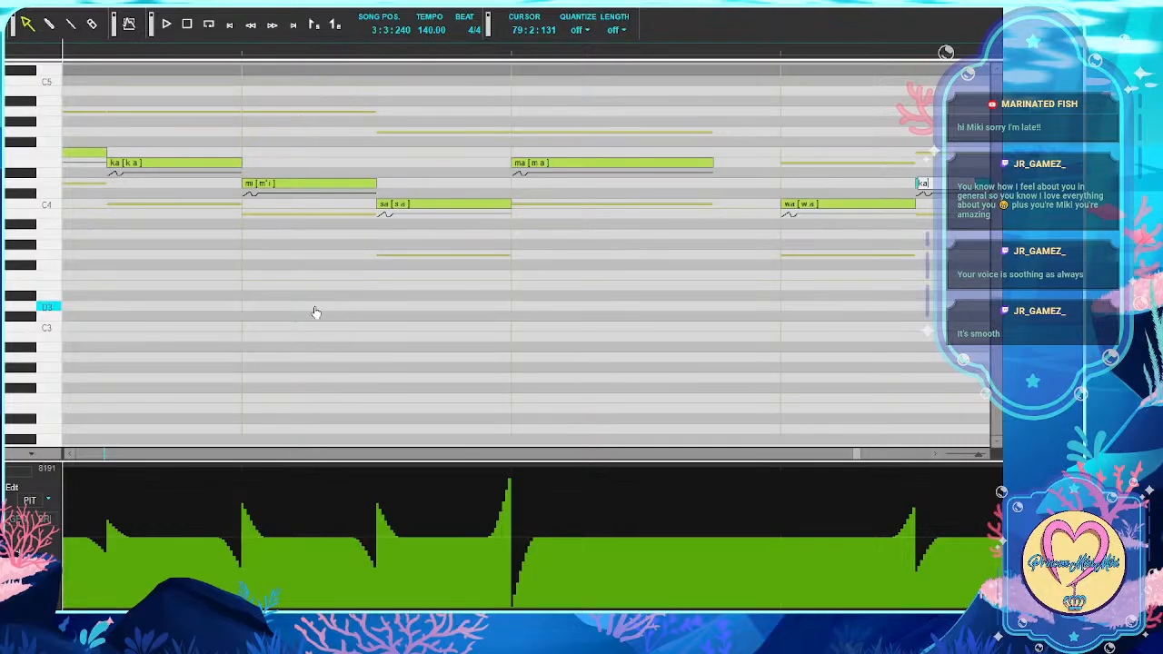
pyautogui.press('Tab')
# Enter the lyrics a, te, ru and ka on the first four notes of measure 80
pyautogui.write('a')
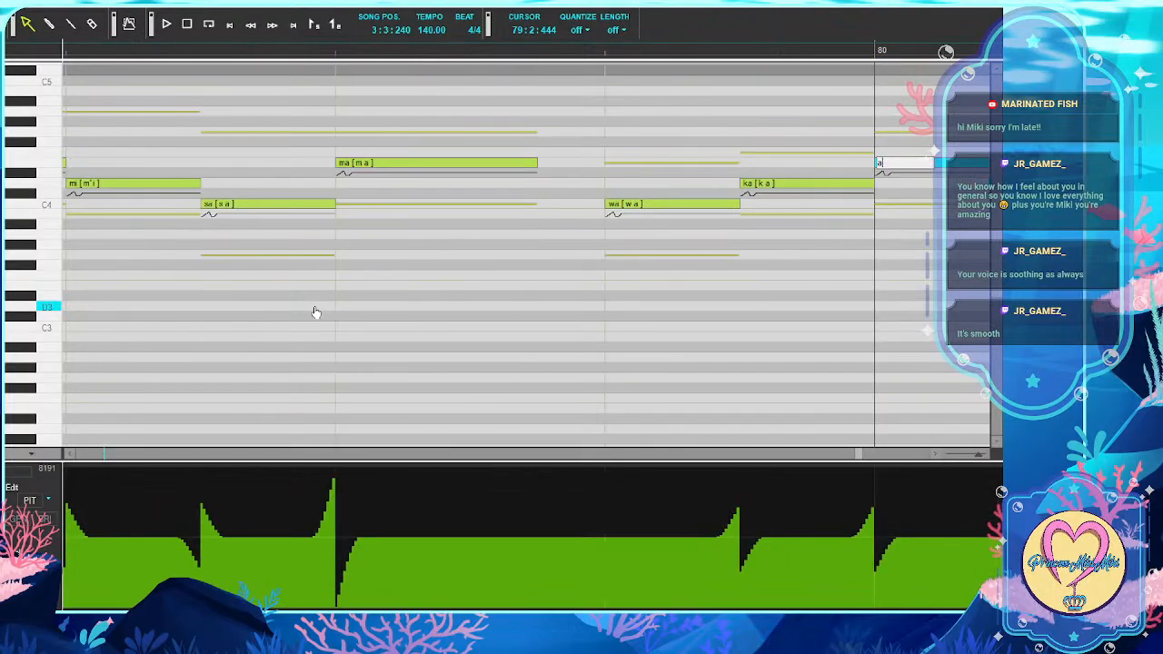
pyautogui.press('Tab')
pyautogui.write('e')
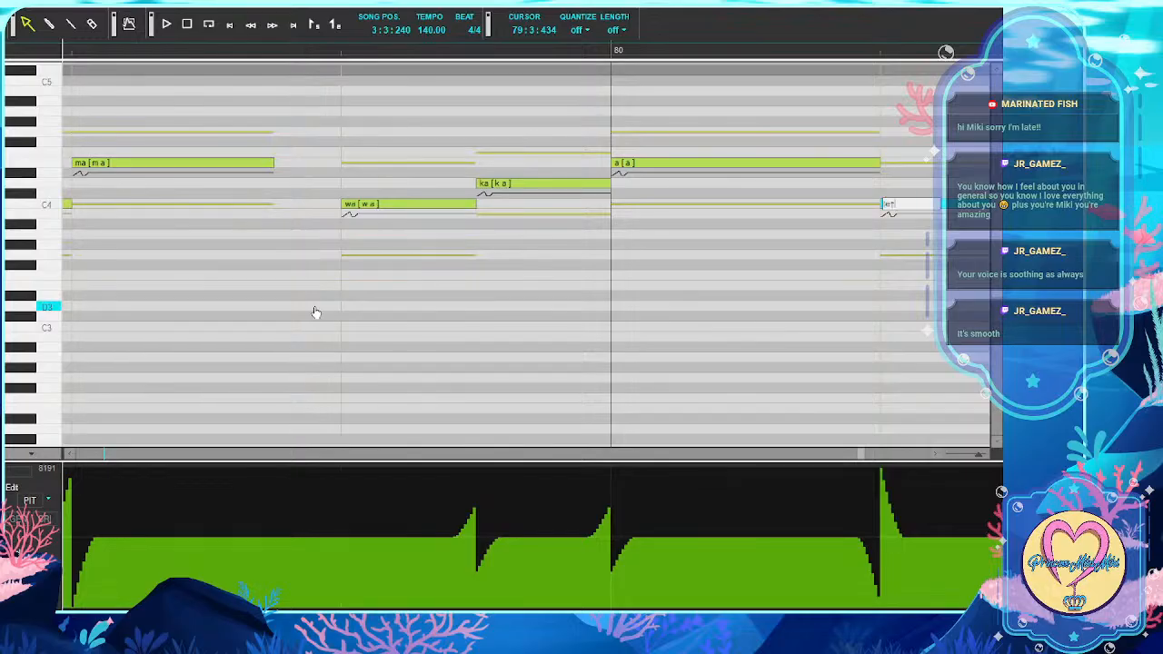
pyautogui.press('Tab')
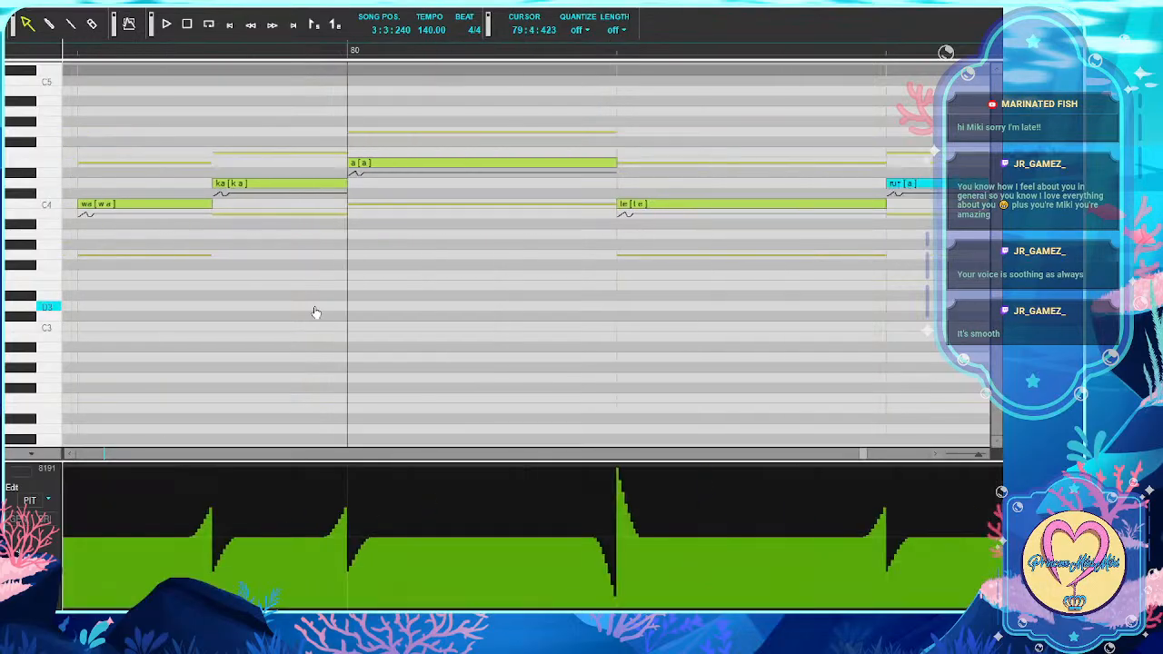
pyautogui.write('ru')
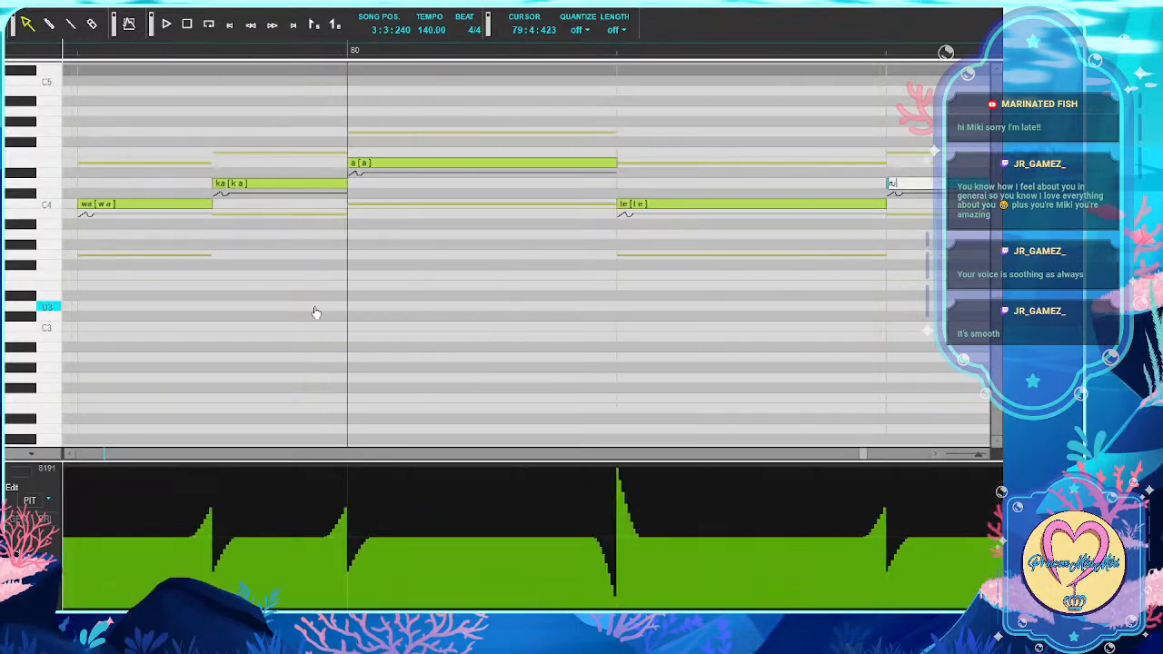
pyautogui.press('Tab')
pyautogui.write('ka')
pyautogui.press('Tab')
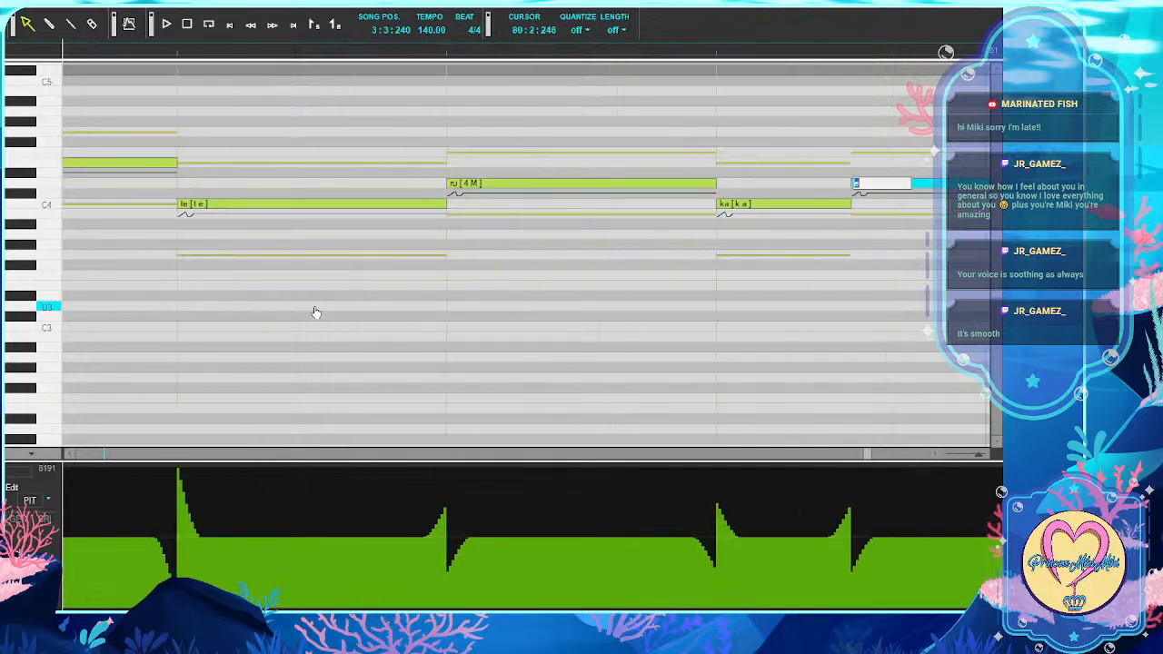
# Set the last lyric of measure 80 to e and the first lyric of measure 81 to ri
pyautogui.write('e')
pyautogui.press('Tab')
pyautogui.write('n')
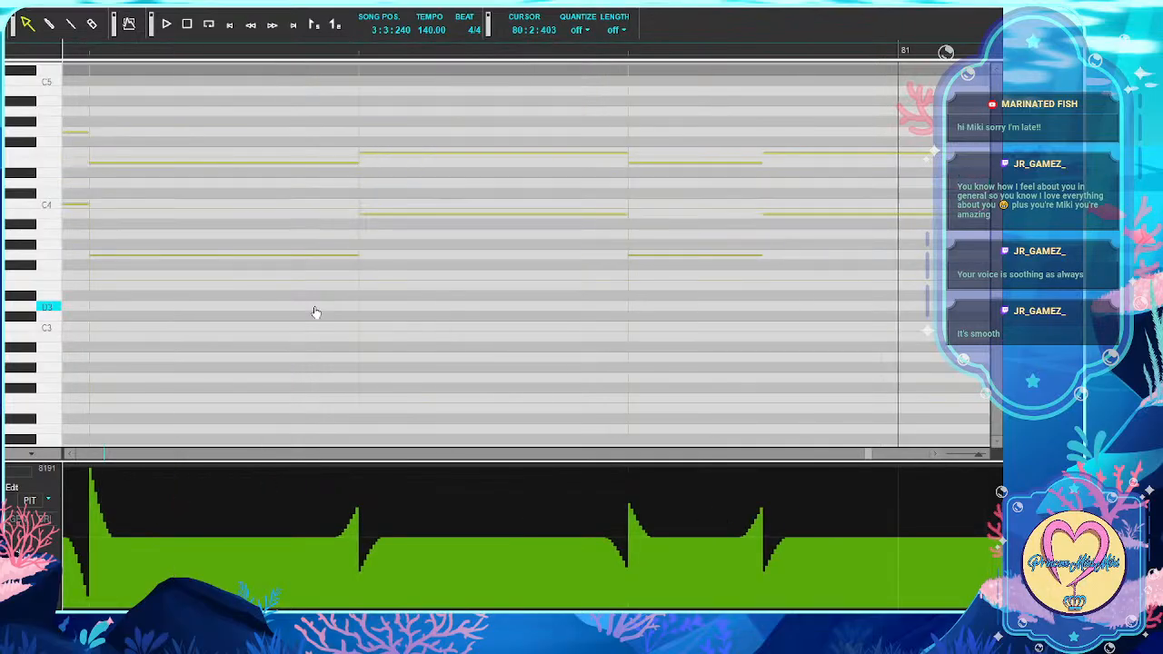
pyautogui.press('Tab')
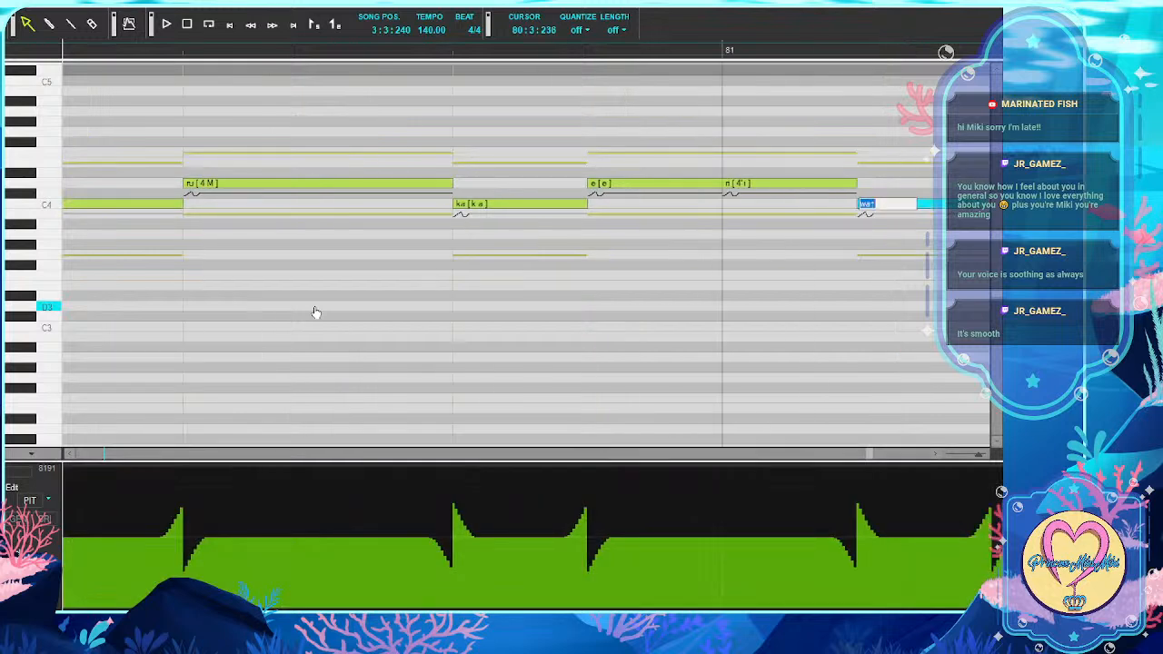
# Enter the lyrics wa, hi and to on the second, third and fourth notes of measure 81
pyautogui.write('wa')
pyautogui.press('Tab')
pyautogui.write('mi')
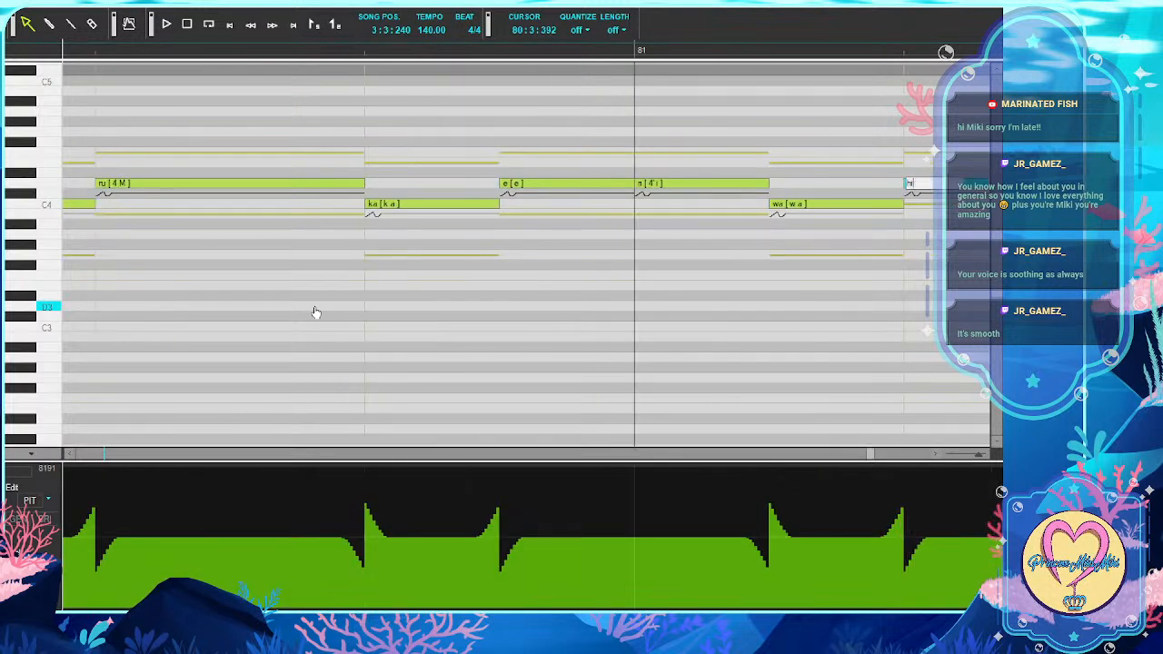
pyautogui.press('Tab')
pyautogui.write('to')
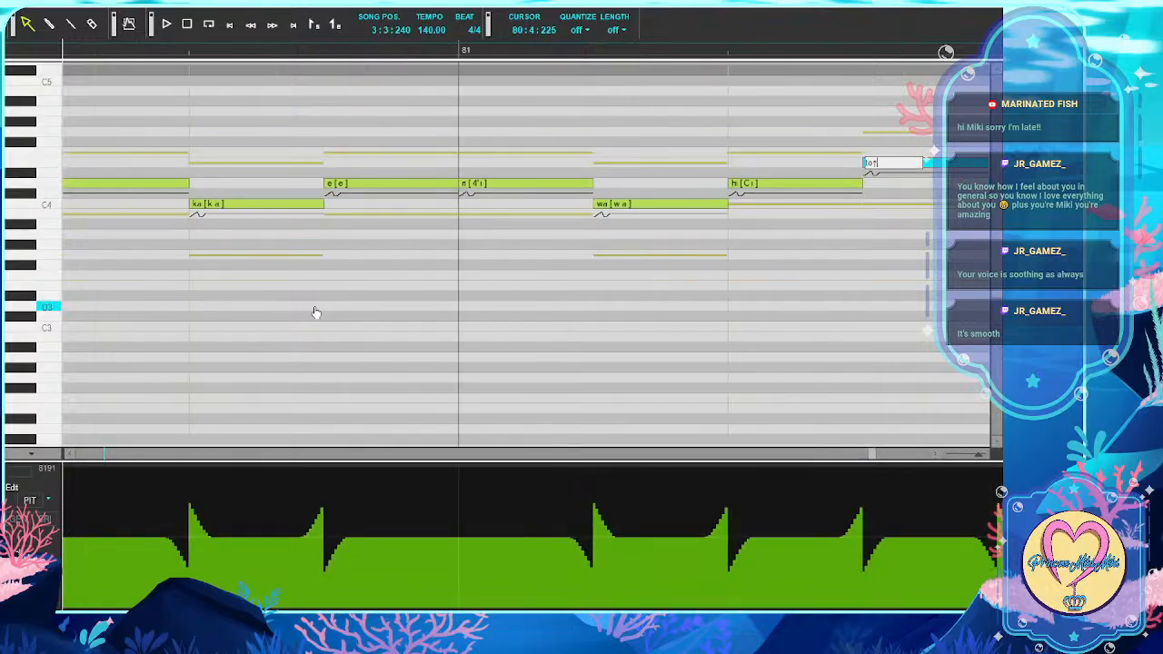
pyautogui.press('BackSpace')
pyautogui.press('Tab')
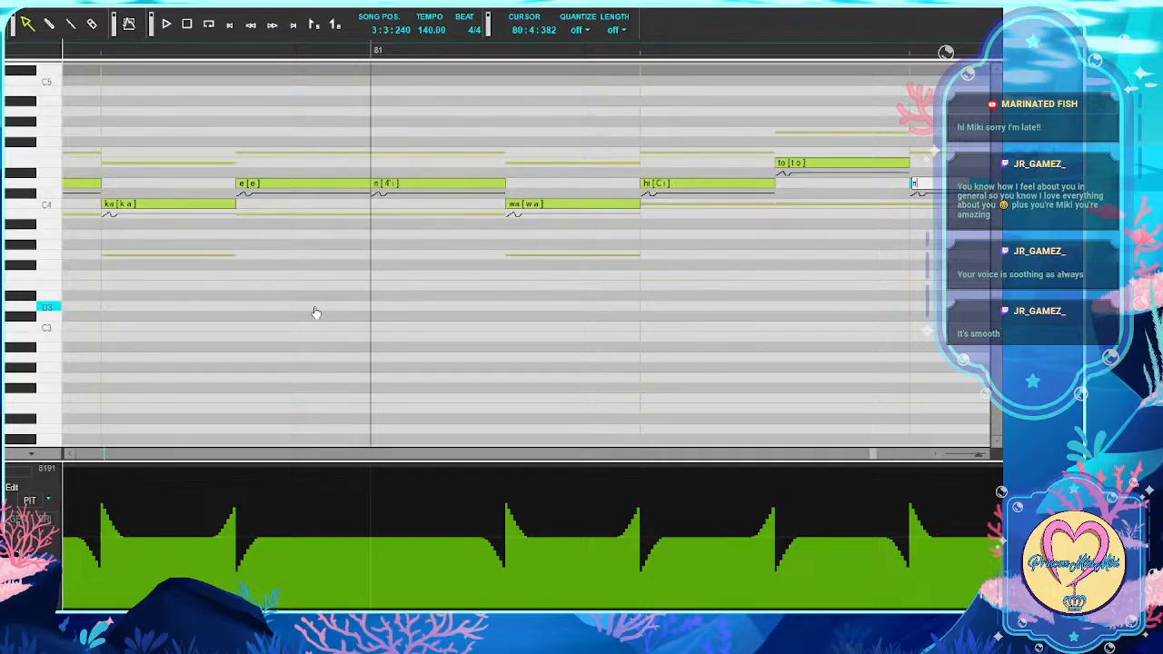
# Enter the lyrics ri, ko and re on the last three notes of measure 81 and ka on the first note of measure 82
pyautogui.hscroll(5, 314, 312)
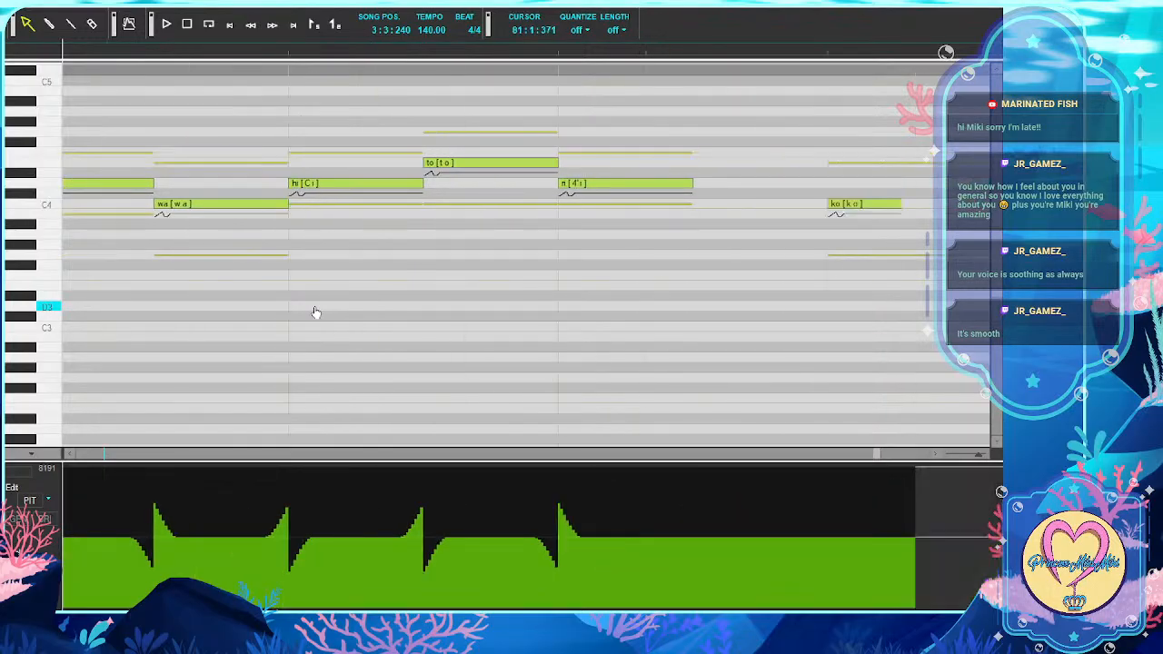
pyautogui.hscroll(3, 315, 312)
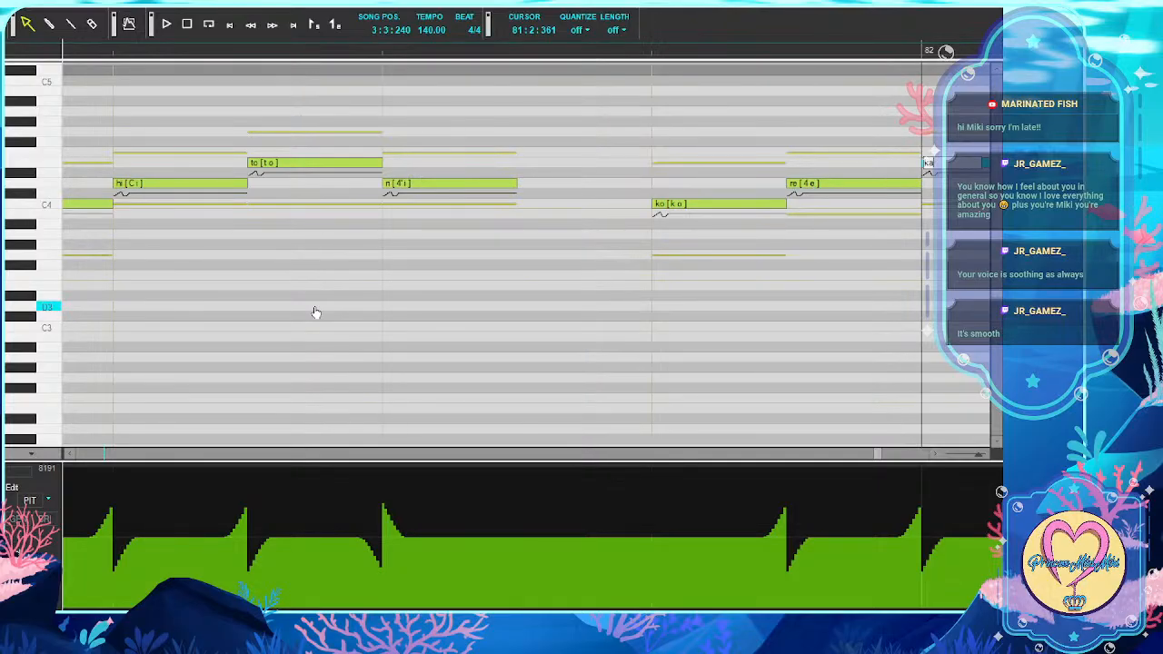
pyautogui.hscroll(4, 314, 312)
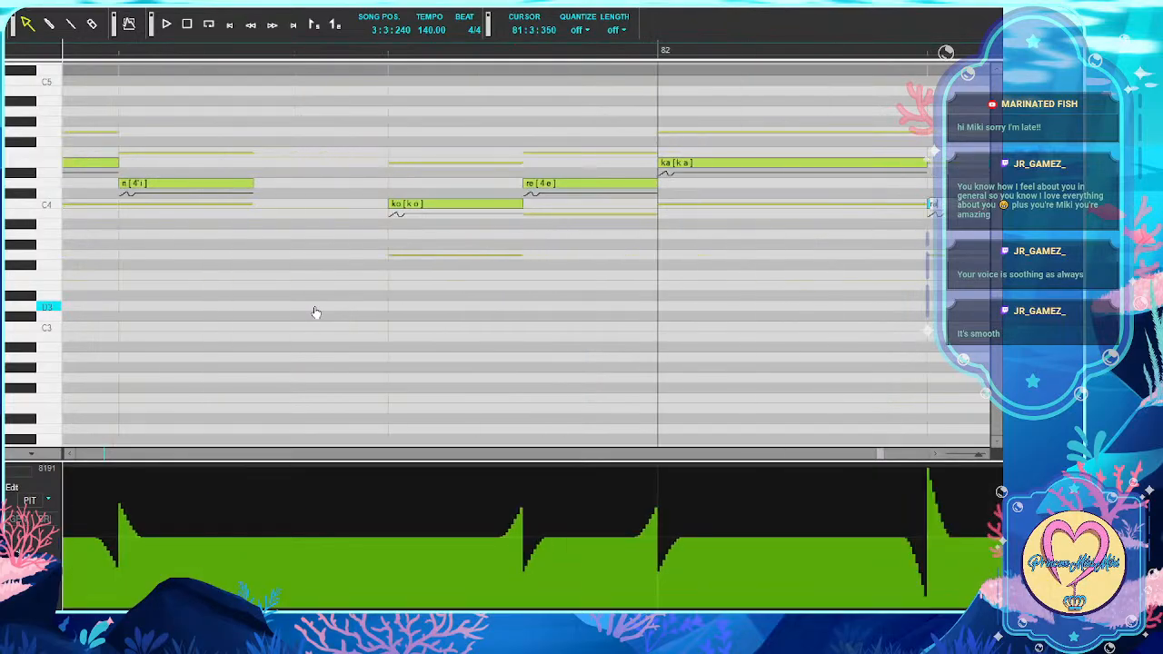
# Enter the lyrics ra, wa, a and na on the remaining notes of measure 82
pyautogui.press('Tab')
pyautogui.write('wa')
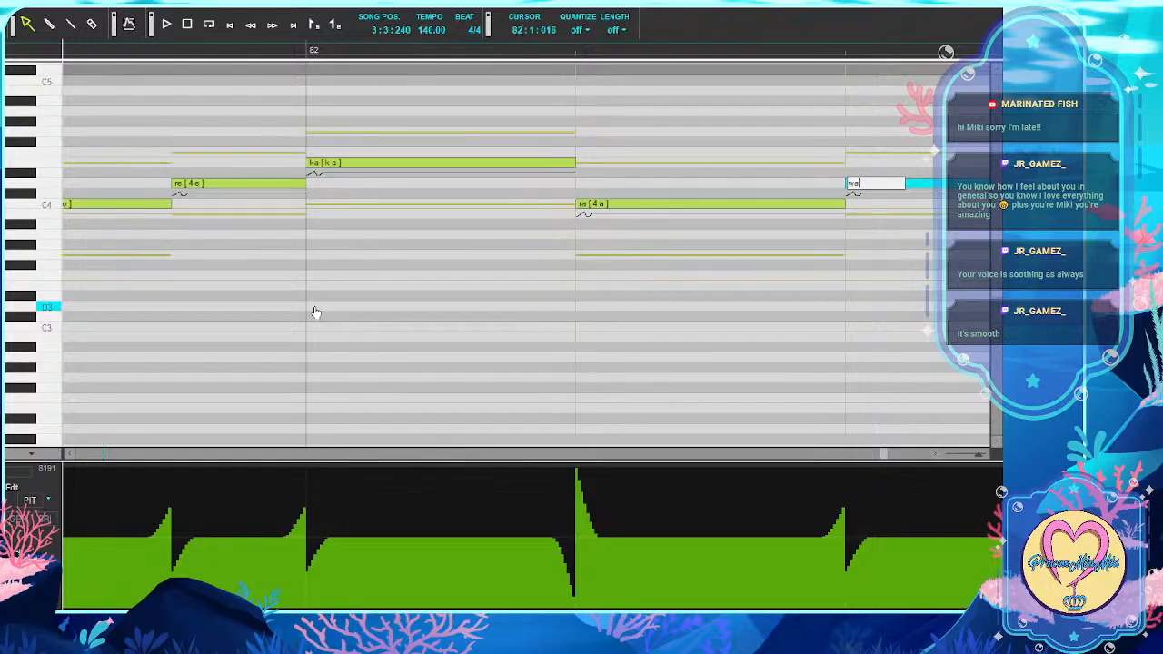
pyautogui.press('Tab')
pyautogui.write('a')
pyautogui.press('Tab')
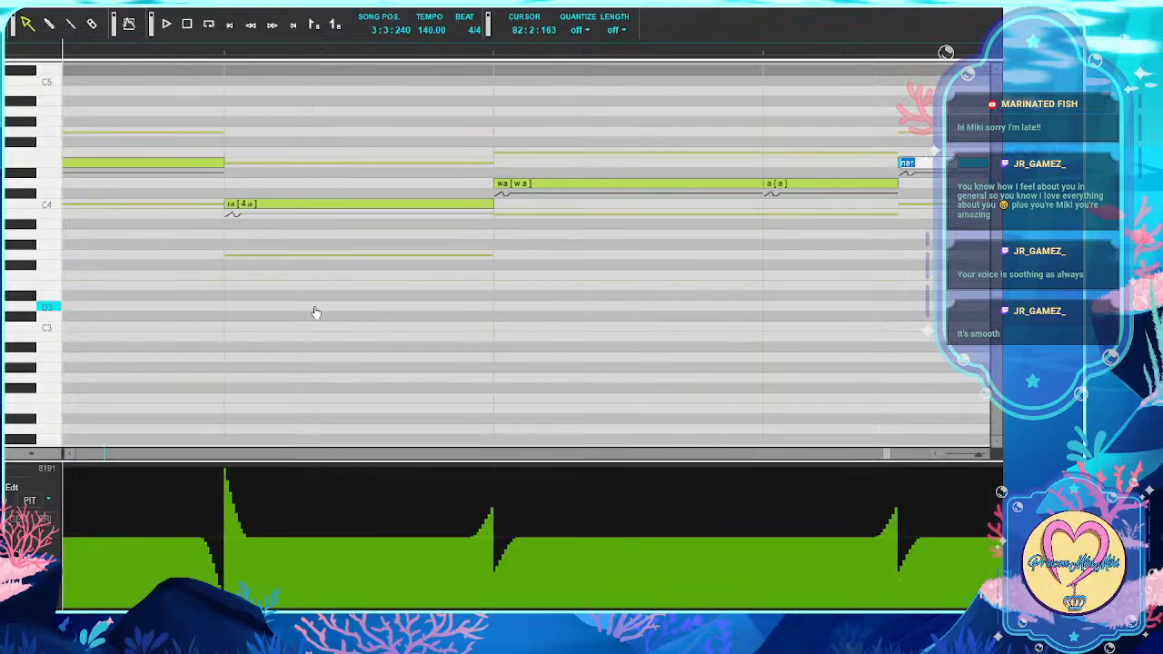
pyautogui.write('na')
pyautogui.press('Tab')
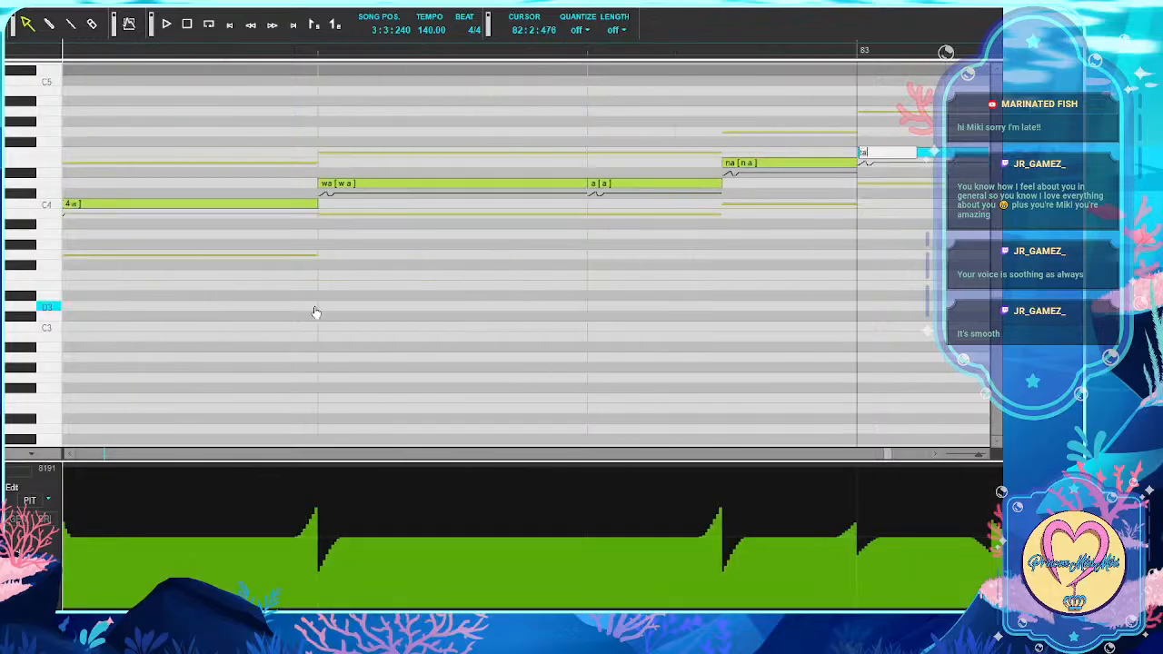
# Enter the lyrics ta, no, u and ta on the first four notes of measure 83
pyautogui.write('ta')
pyautogui.press('Tab')
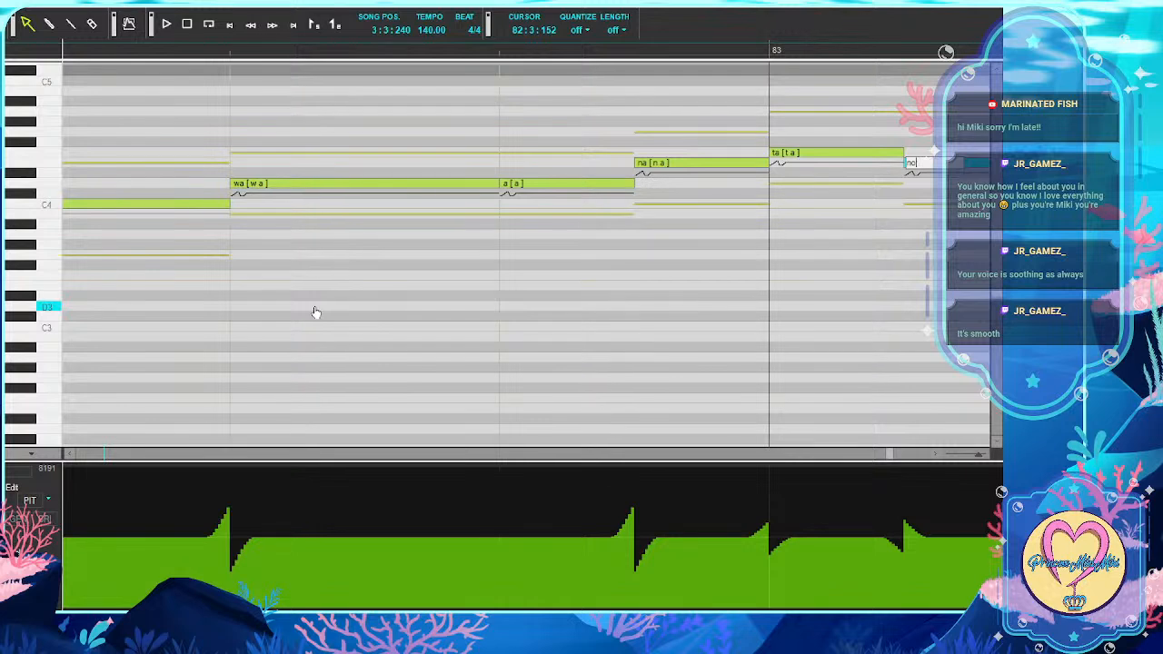
pyautogui.write('no')
pyautogui.press('Tab')
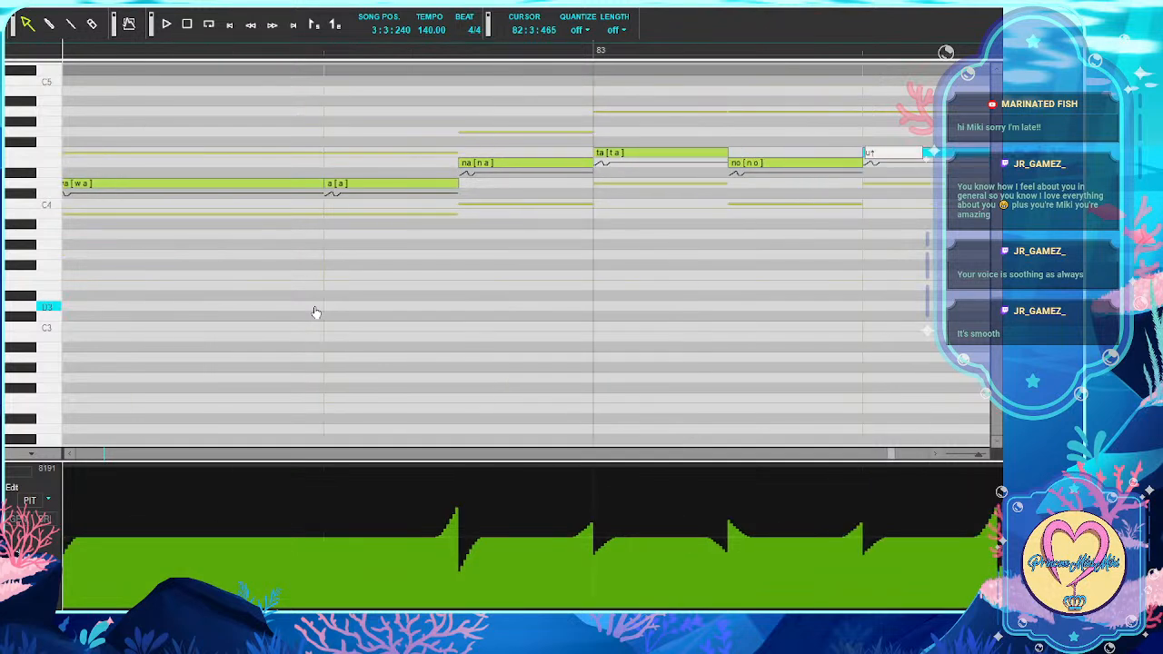
pyautogui.write('u')
pyautogui.press('Tab')
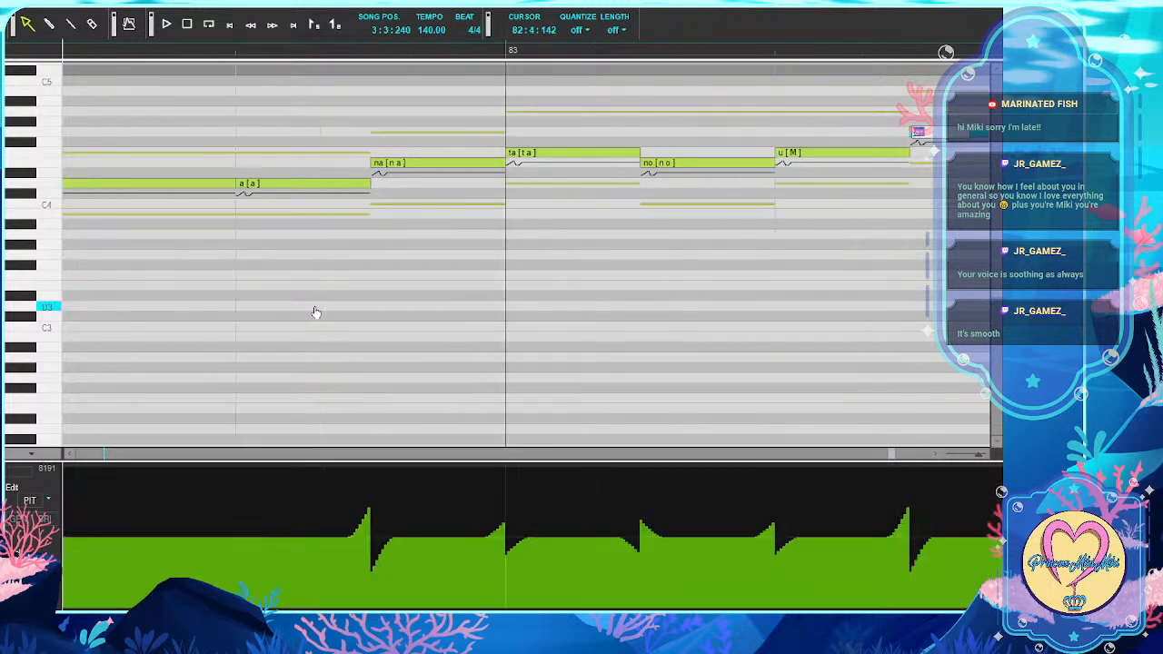
pyautogui.write('ta')
pyautogui.press('Tab')
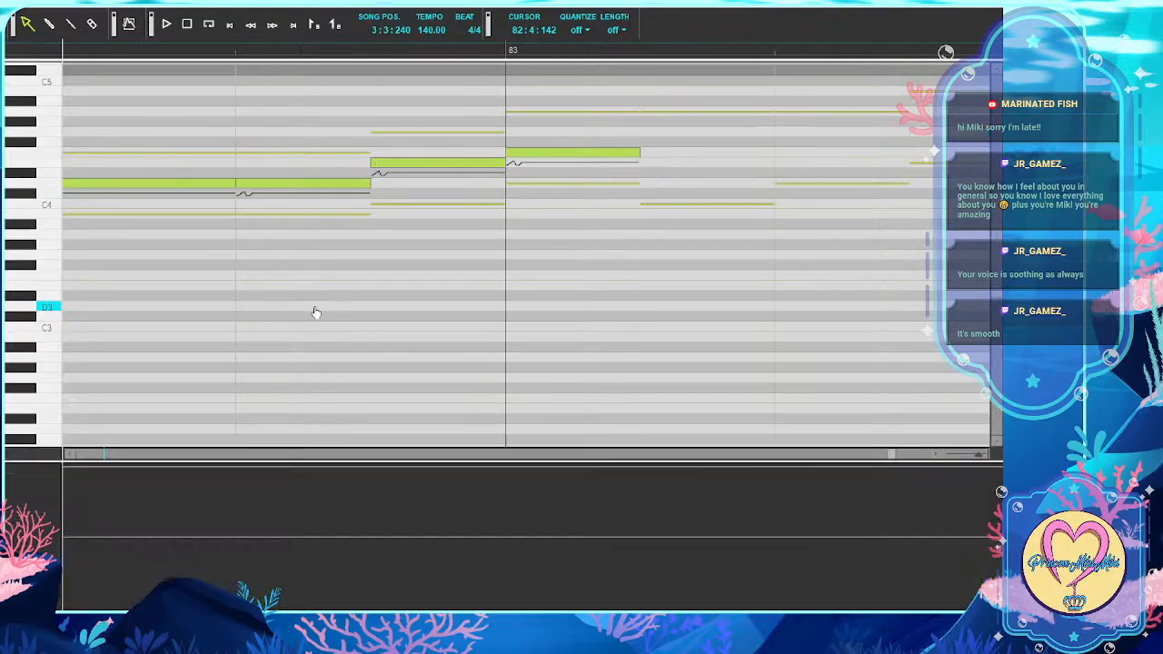
# Enter the lyrics wo, u and ta on the last three notes of measure 83 and u on the first note of measure 84
pyautogui.write('wo')
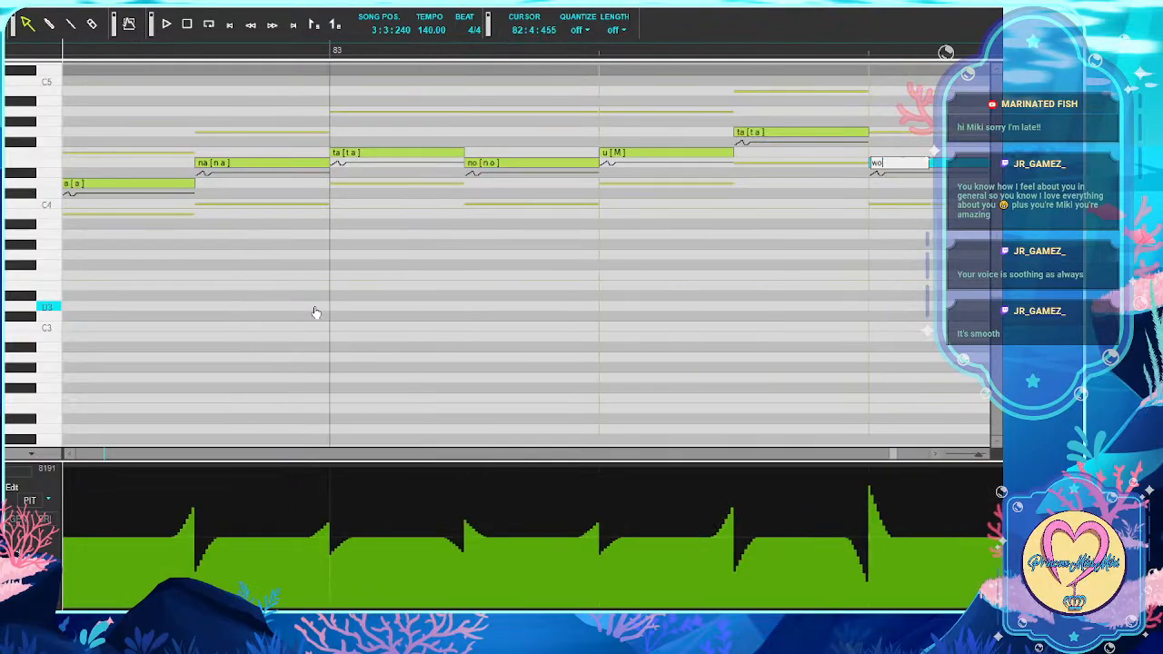
pyautogui.press('Tab')
pyautogui.write('u')
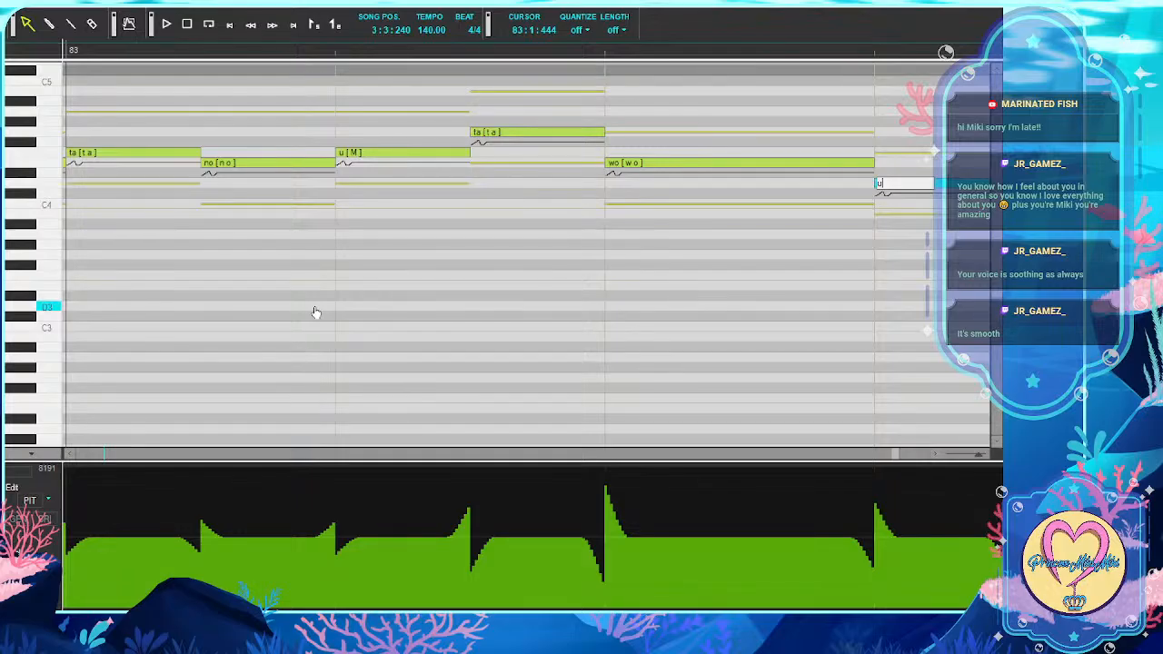
pyautogui.press('Tab')
pyautogui.write('ta')
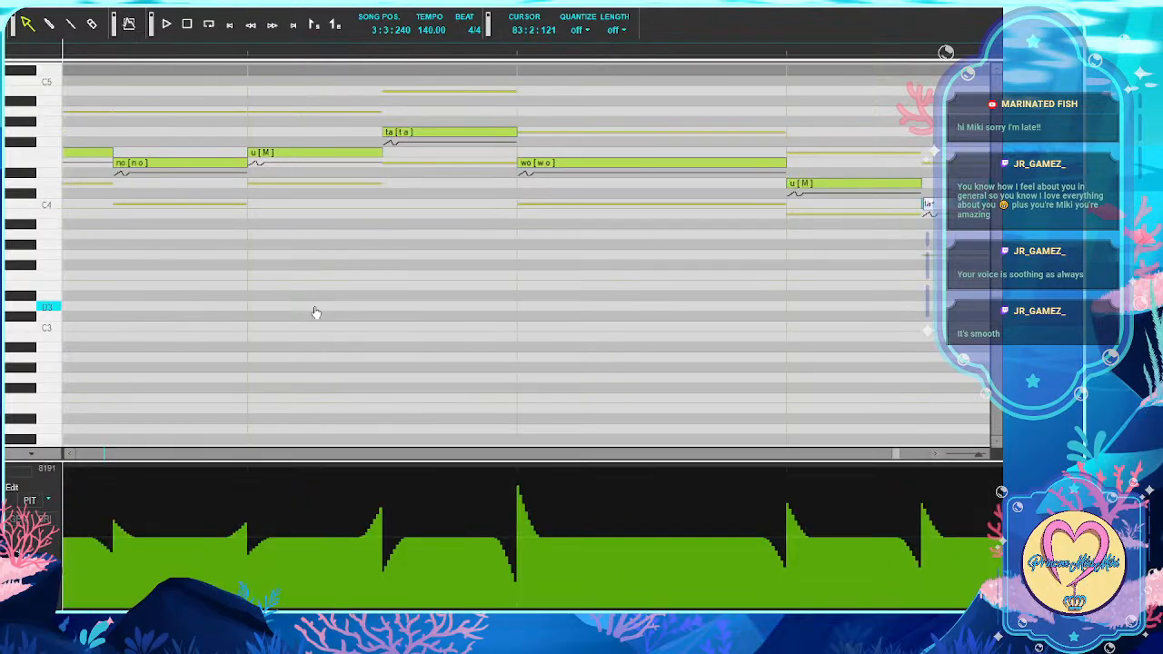
pyautogui.press('Tab')
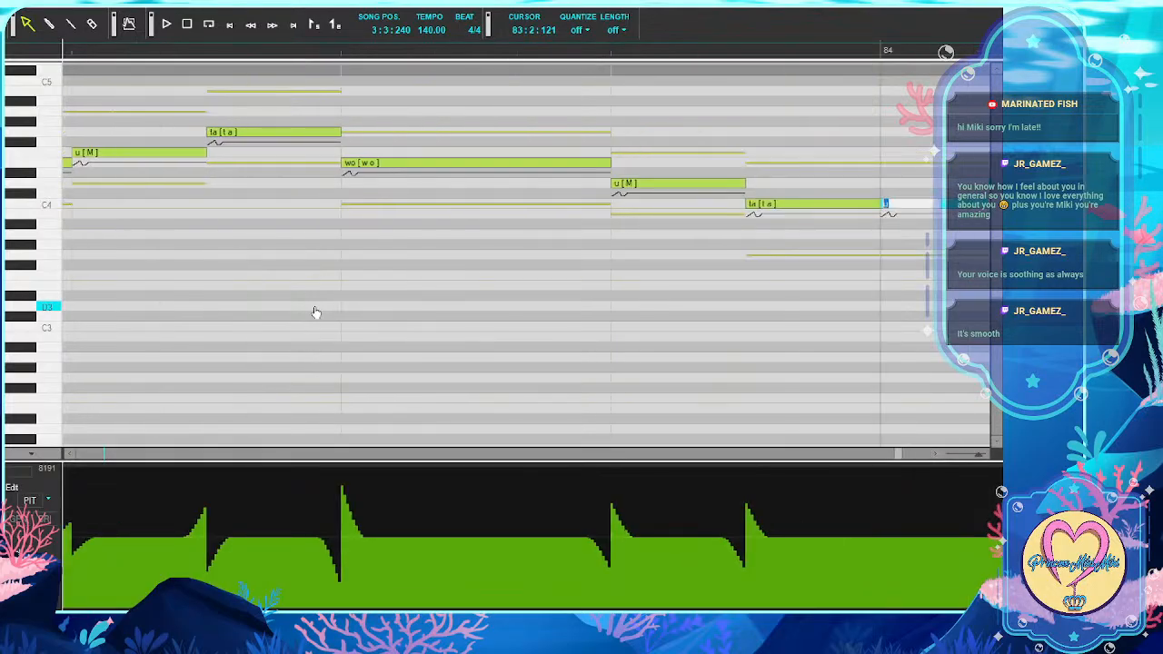
pyautogui.write('u')
pyautogui.press('Tab')
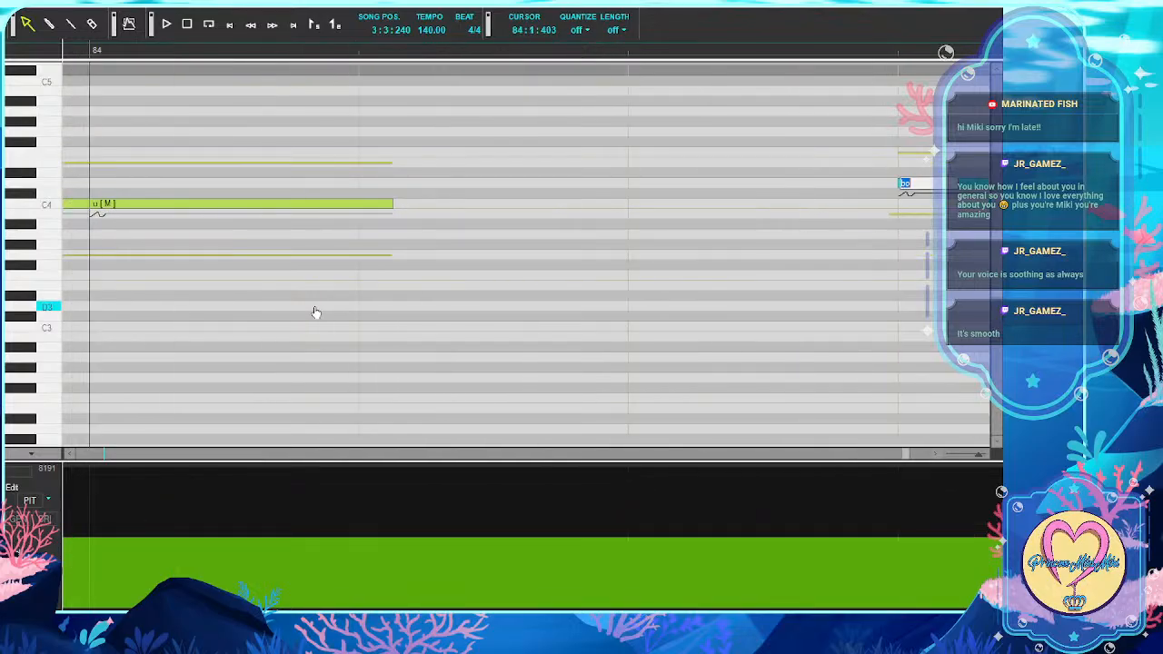
# Go through the lyrics from the last beat of measure 84 through measure 85 and set the first lyric of measure 86 to ku
pyautogui.press('Tab')
pyautogui.press('Tab')
pyautogui.press('Tab')
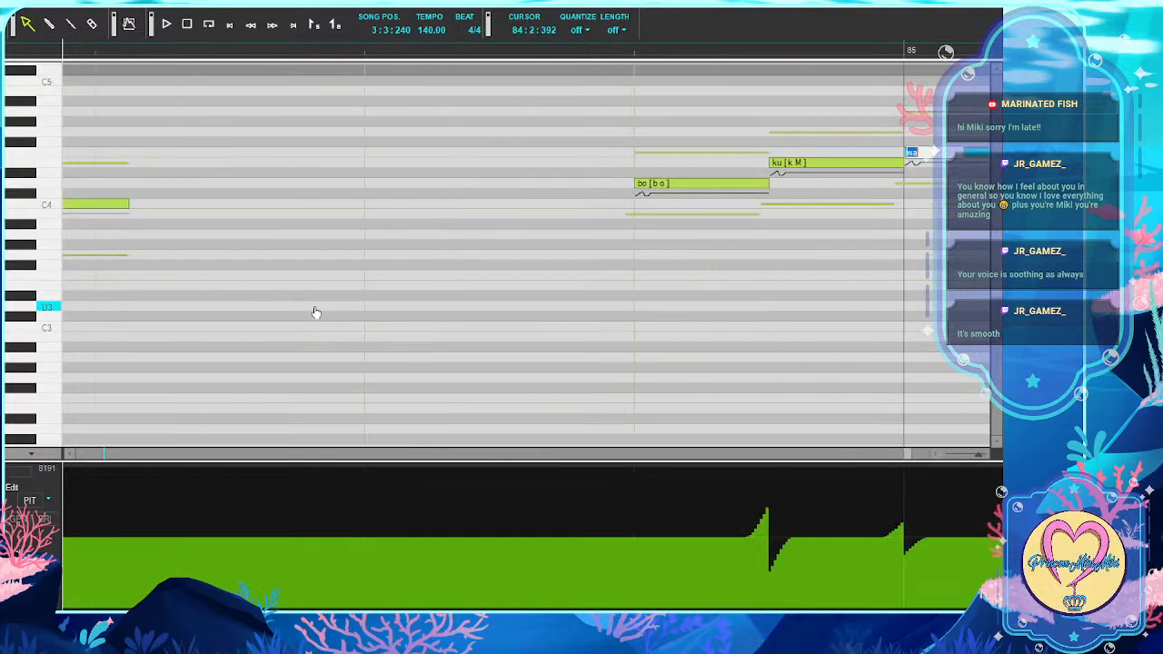
pyautogui.press('Tab')
pyautogui.press('Tab')
pyautogui.press('Tab')
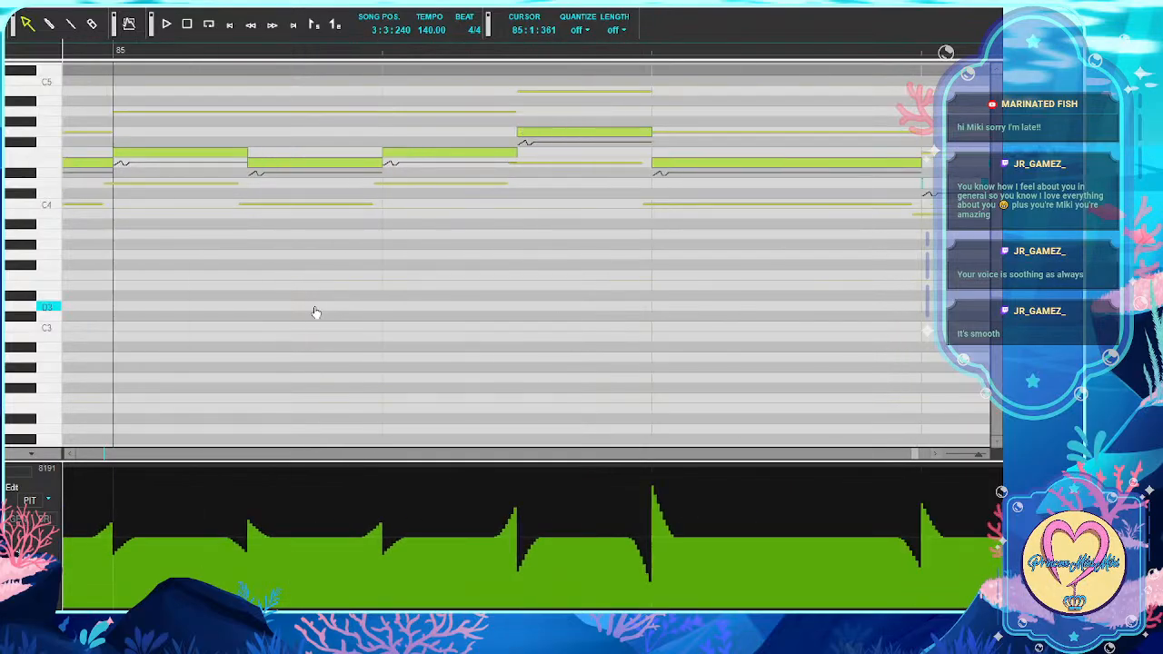
pyautogui.press('Tab')
pyautogui.press('Tab')
pyautogui.press('Tab')
pyautogui.write('ku')
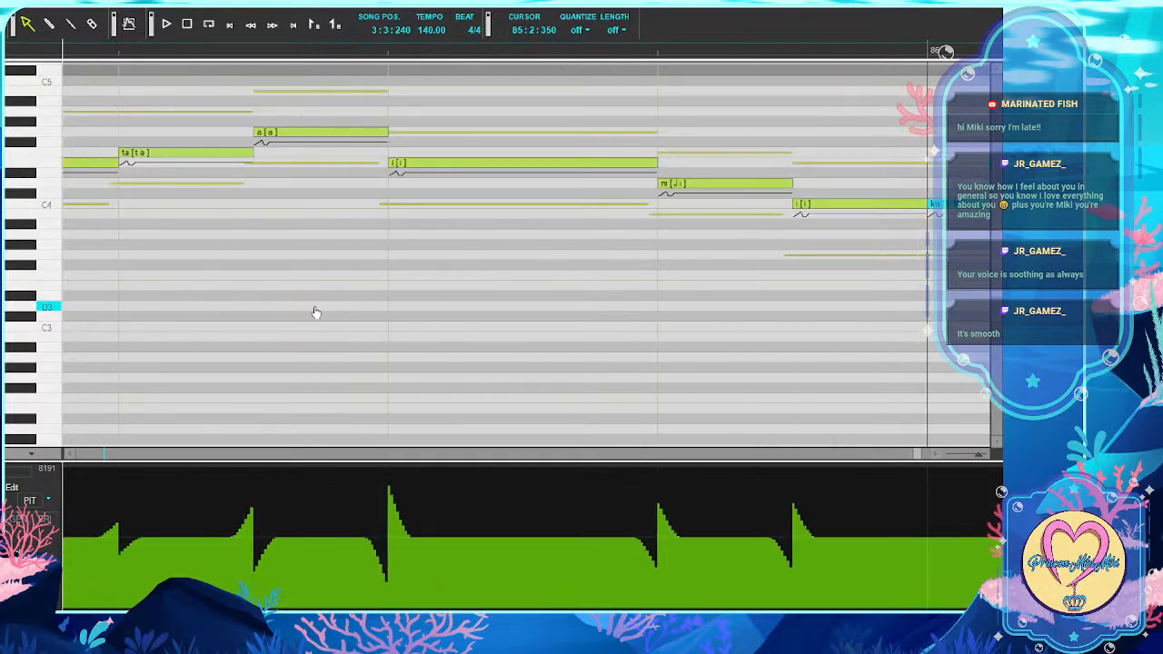
pyautogui.press('Return')
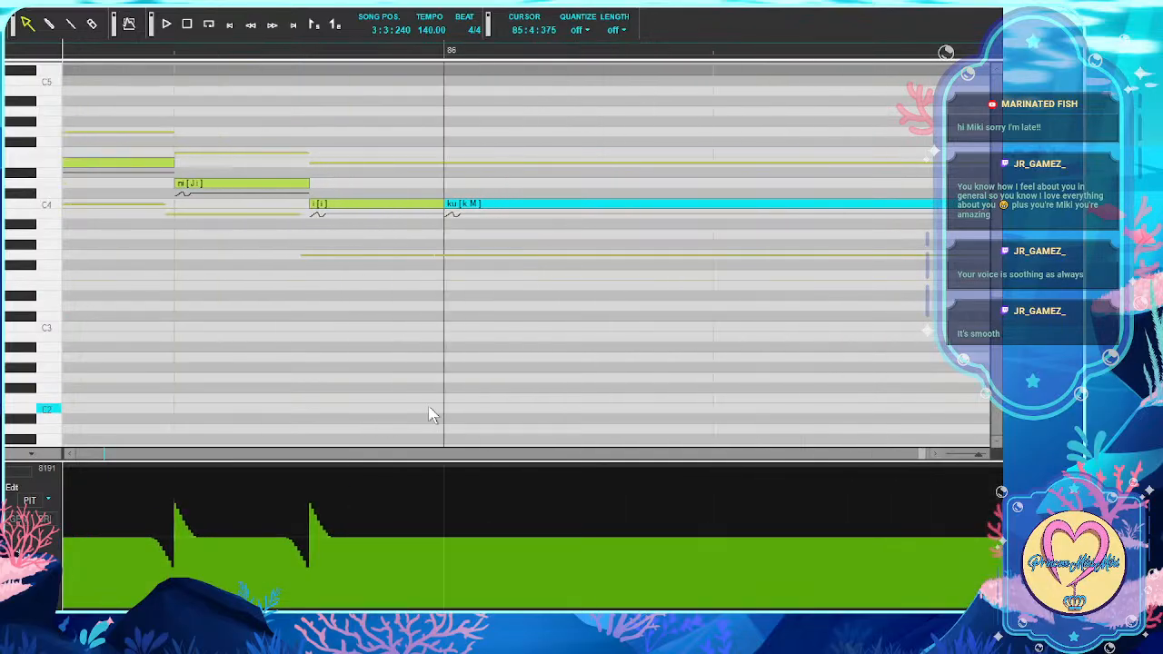
# Arrange the windows so the track editor and the musical editor are shown together
pyautogui.click(997, 11)
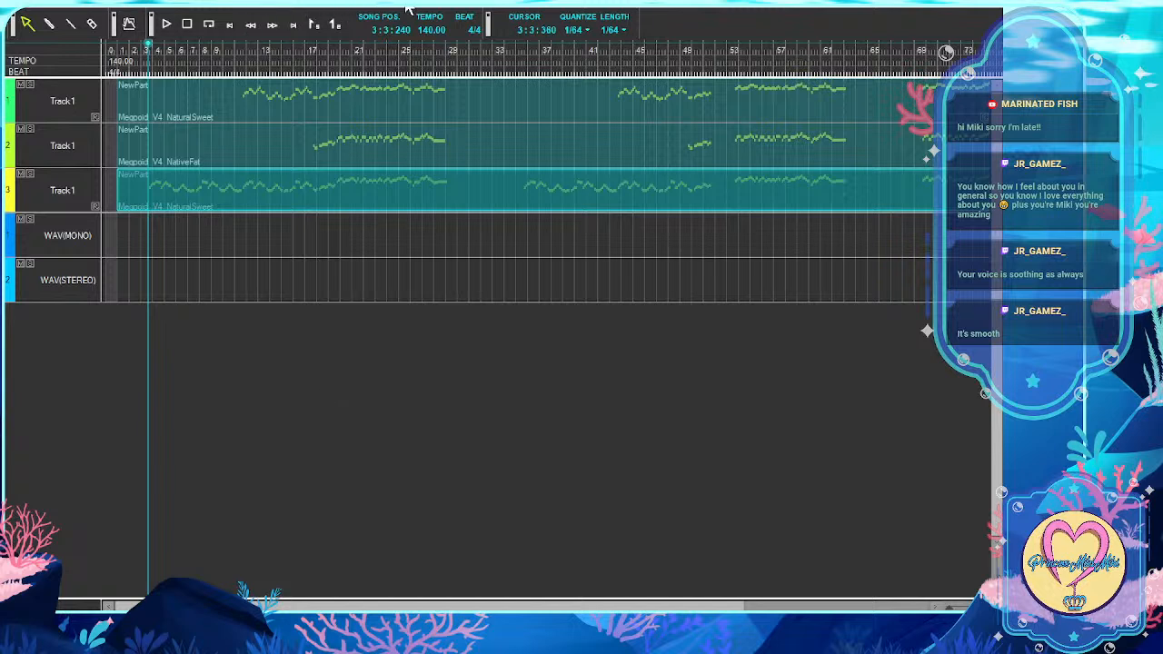
pyautogui.doubleClick(470, 184)
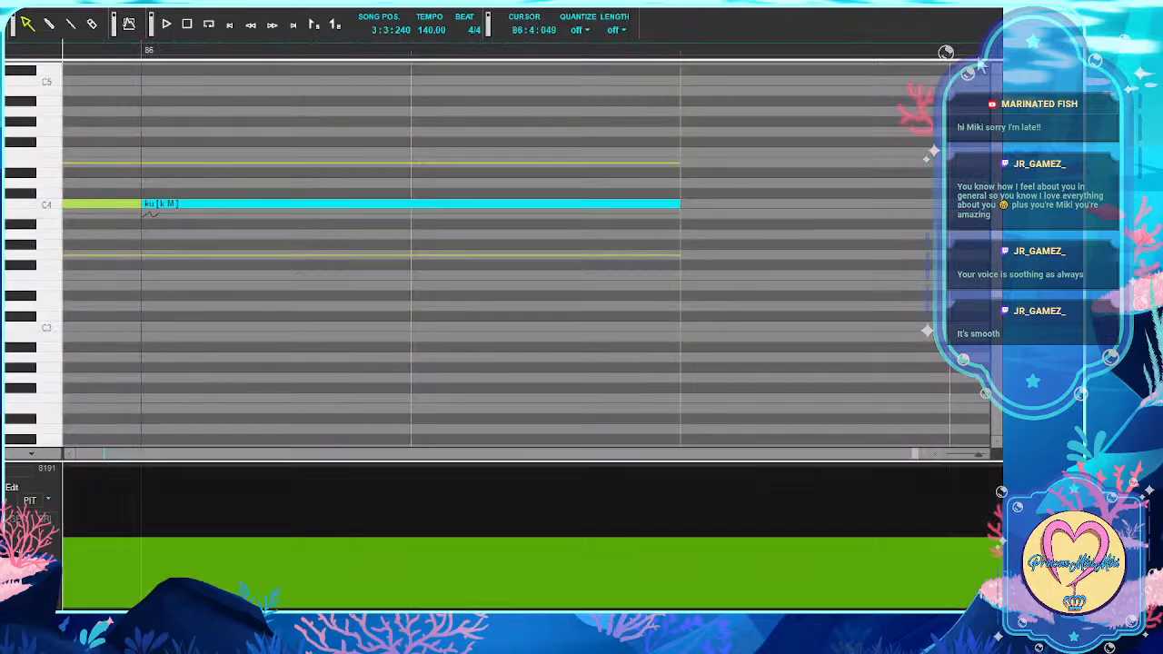
pyautogui.click(980, 12)
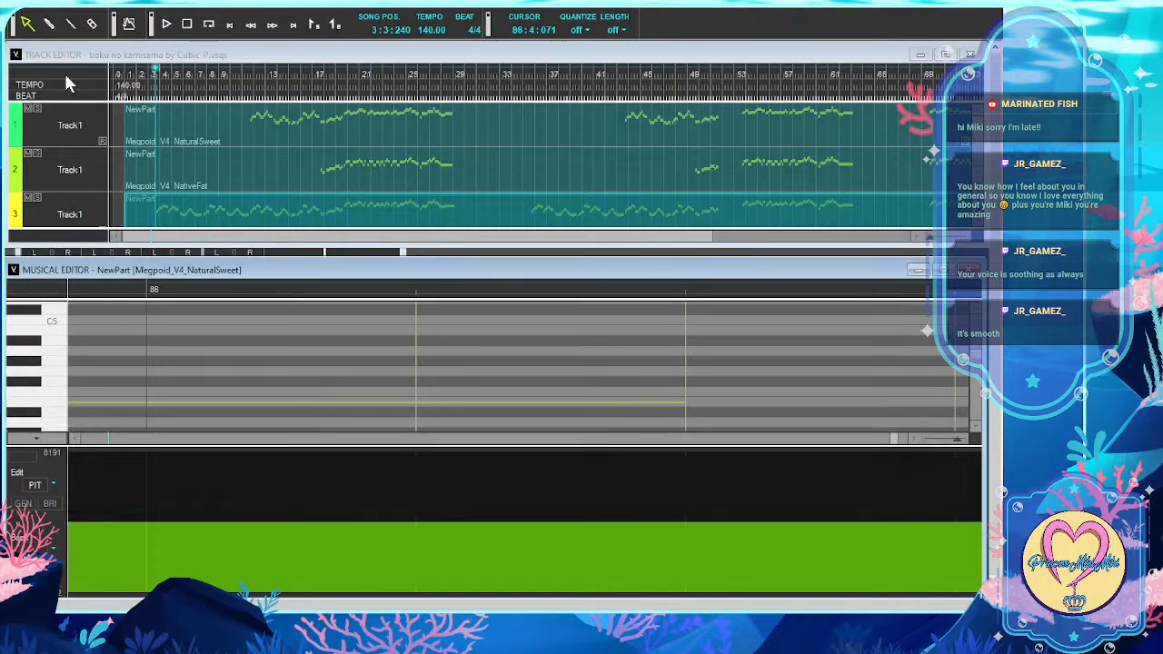
# Rename the third track's part as Main
pyautogui.click(336, 160)
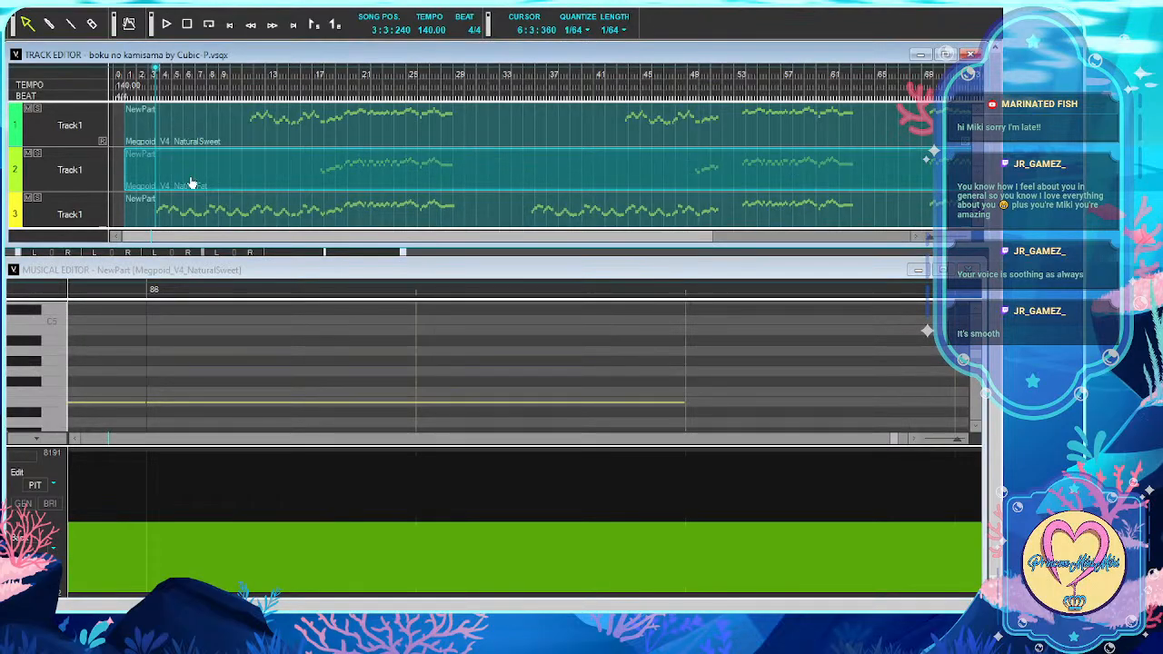
pyautogui.scroll(-2, 189, 172)
pyautogui.scroll(2, 189, 173)
pyautogui.scroll(-1, 189, 182)
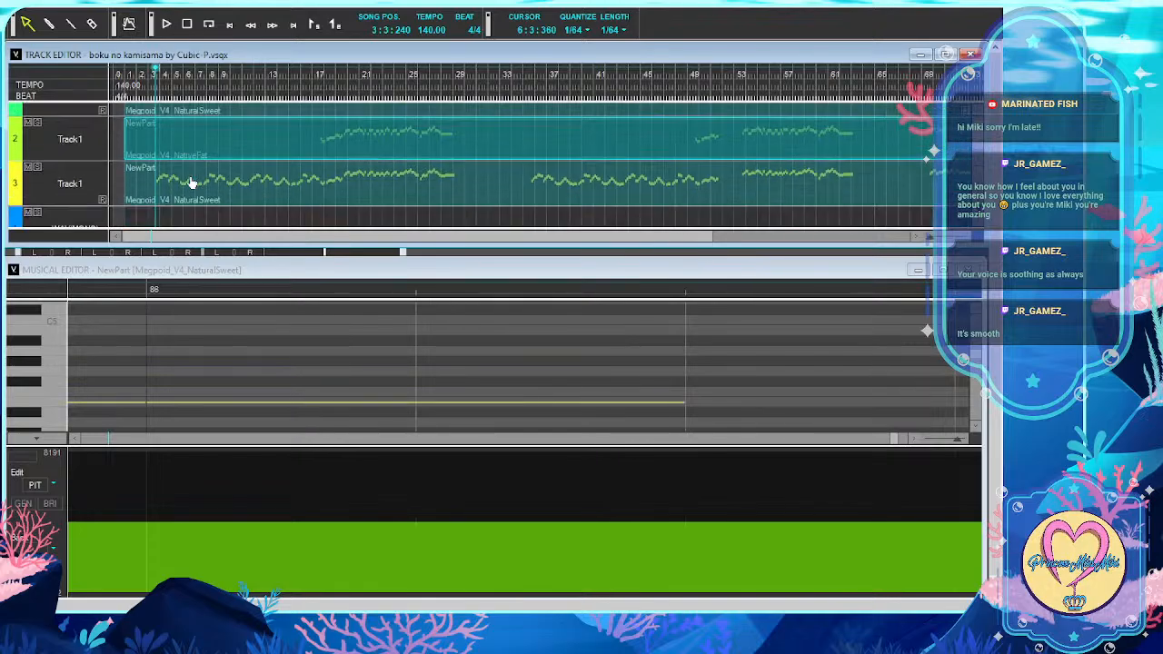
pyautogui.doubleClick(138, 159)
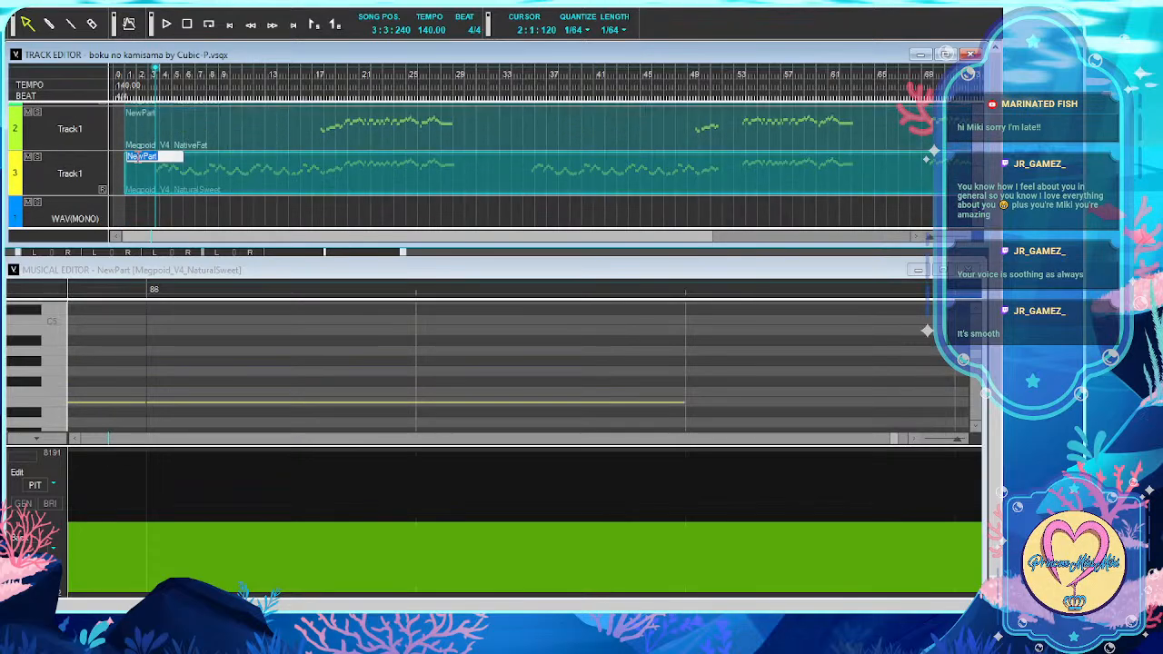
pyautogui.write('Main')
pyautogui.press('Return')
# Set the song position to 17:2:360 and open the second track's part at measure 21 to examine its notes
pyautogui.scroll(1, 182, 159)
pyautogui.click(271, 178)
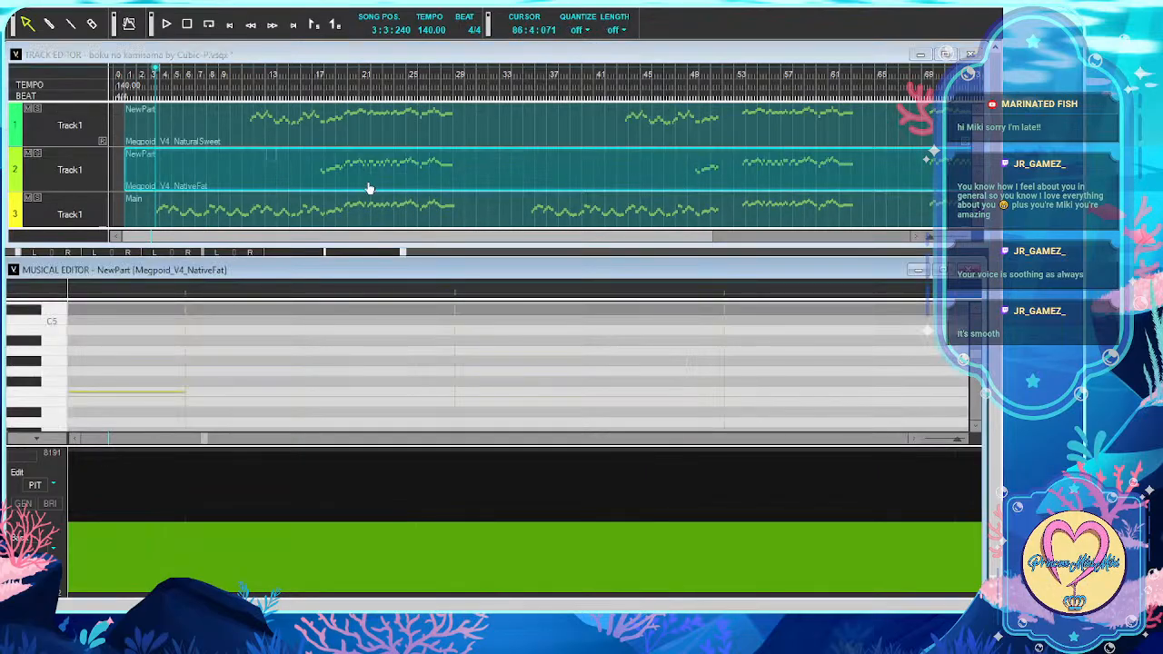
pyautogui.click(325, 69)
pyautogui.click(317, 69)
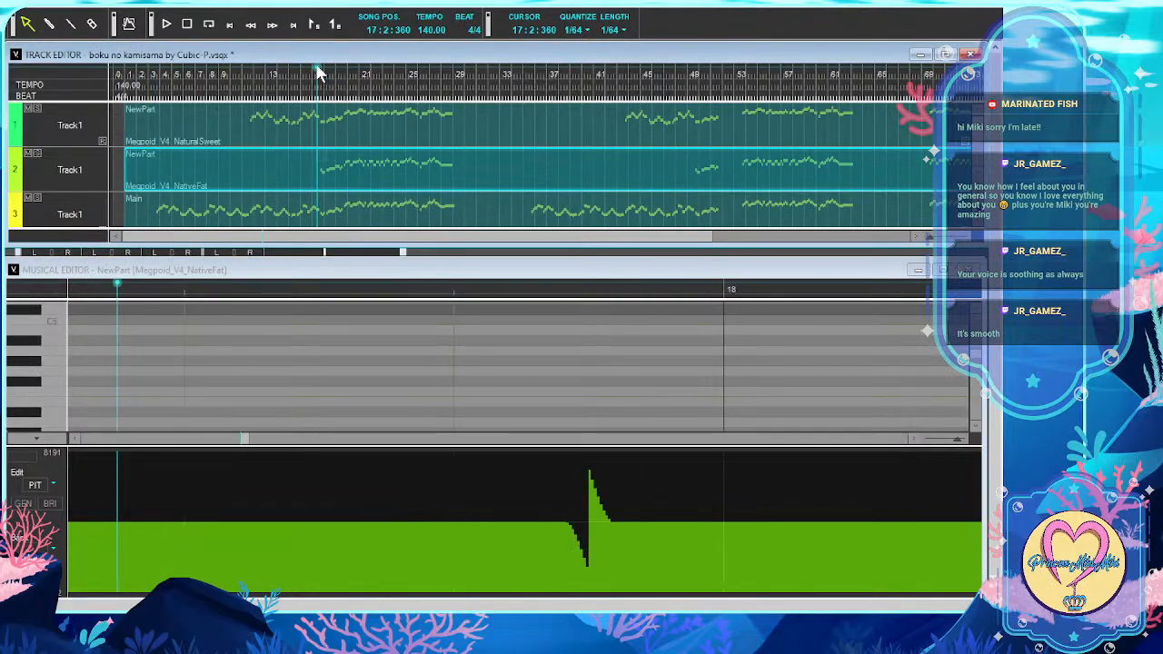
pyautogui.doubleClick(363, 182)
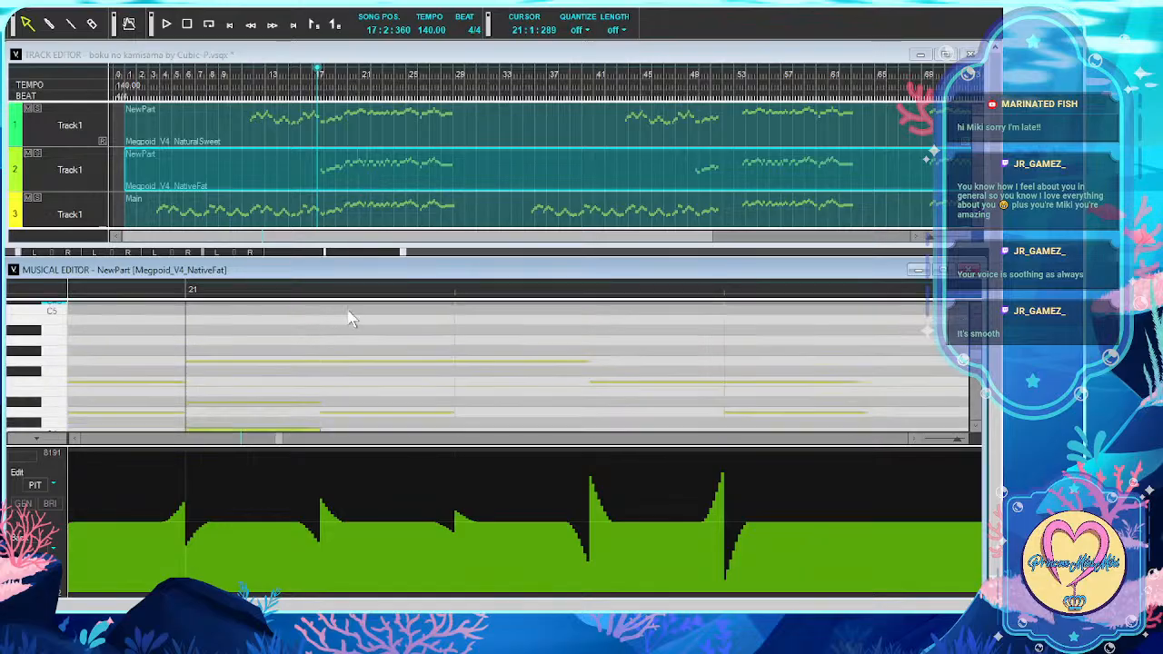
pyautogui.scroll(-2, 352, 318)
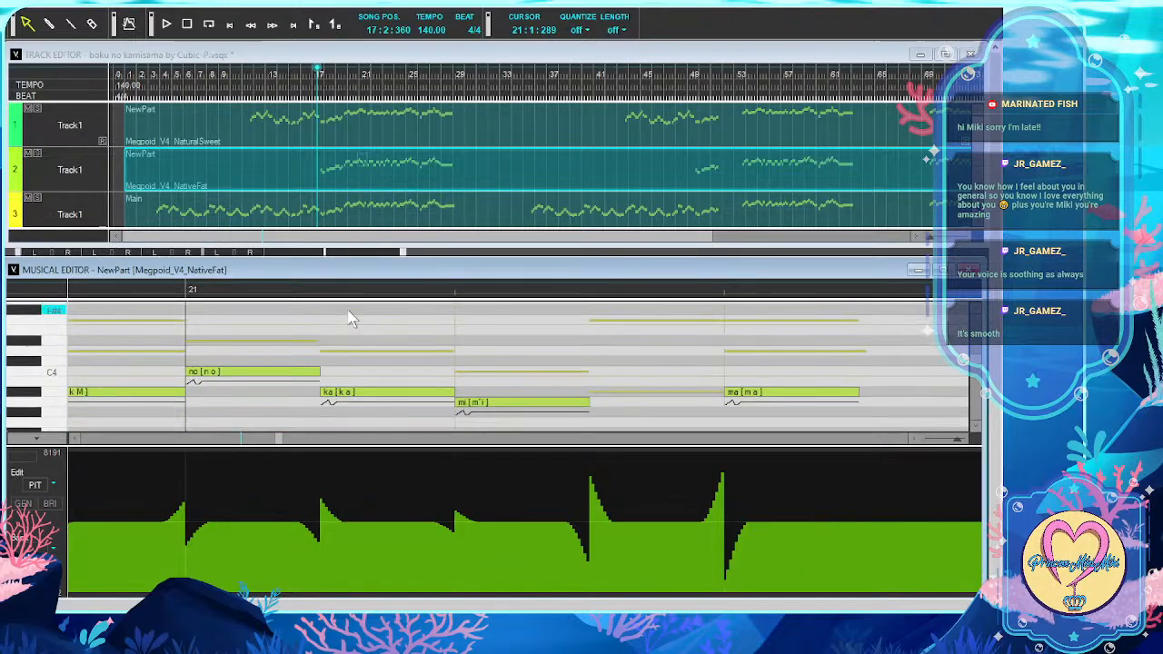
# Rename the second track's part as Low Harm
pyautogui.doubleClick(142, 155)
pyautogui.write('Low')
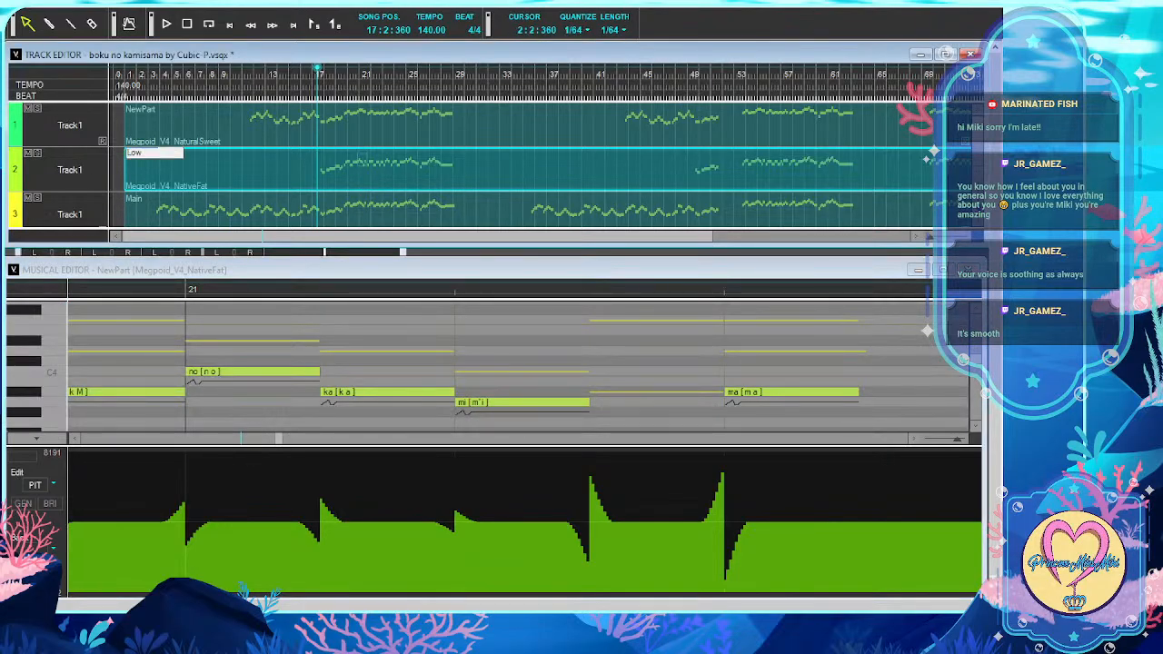
pyautogui.write(' Harm')
pyautogui.press('Return')
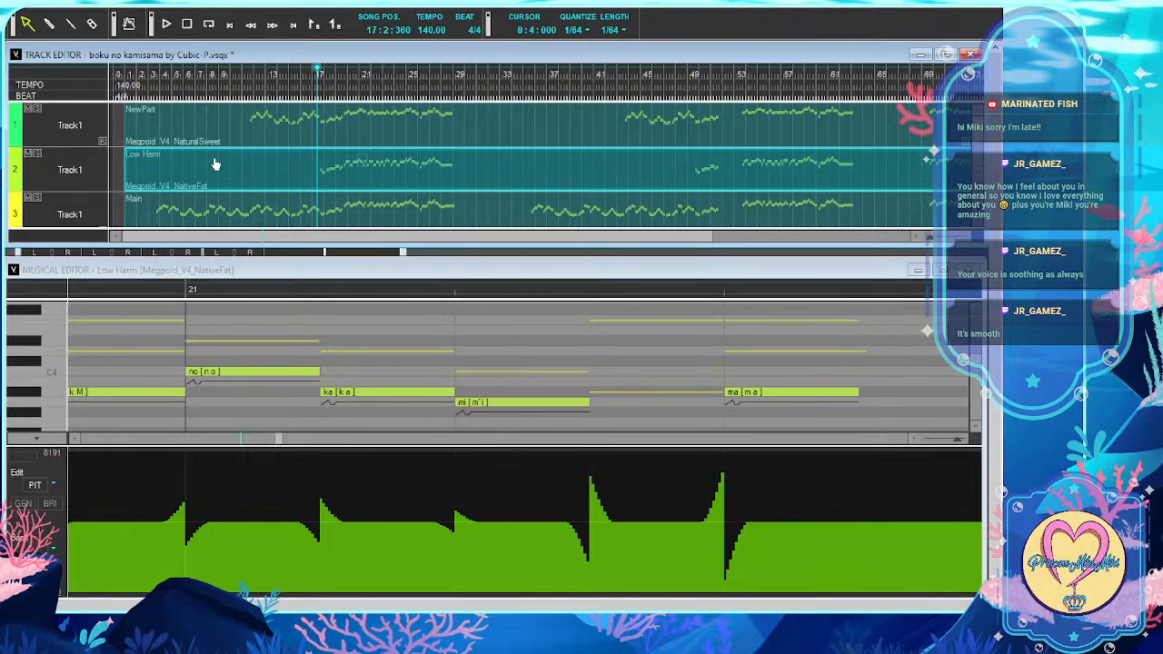
# Set the song position to 11:3:360 and open the first track's part around measure 12 to examine its notes
pyautogui.click(142, 110)
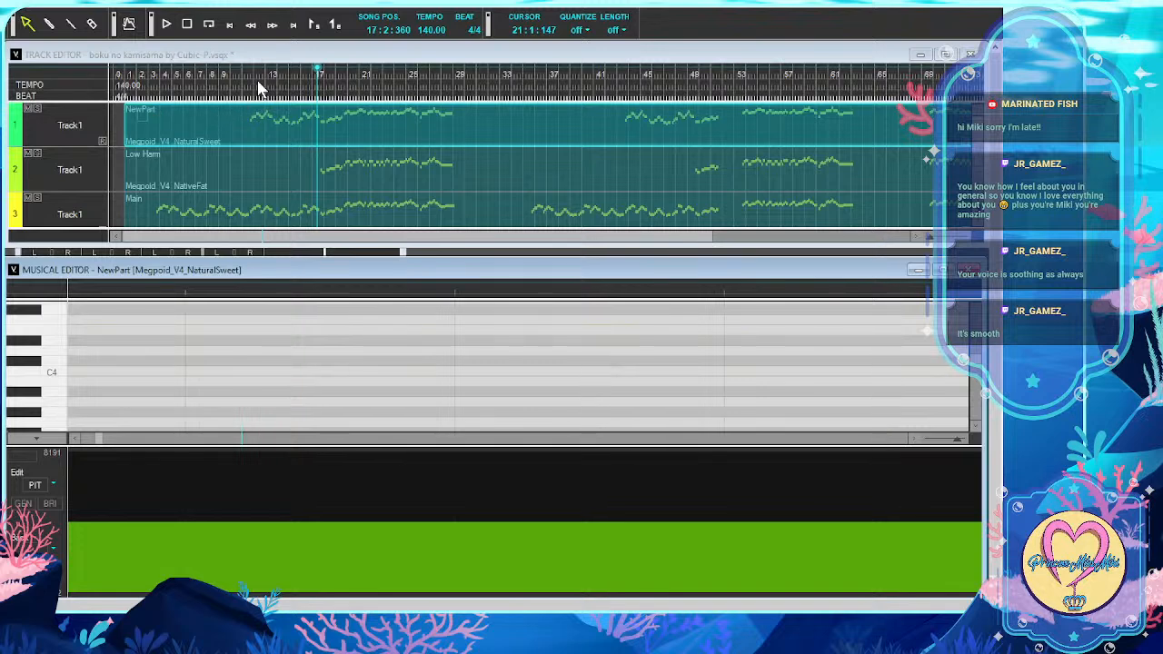
pyautogui.click(253, 76)
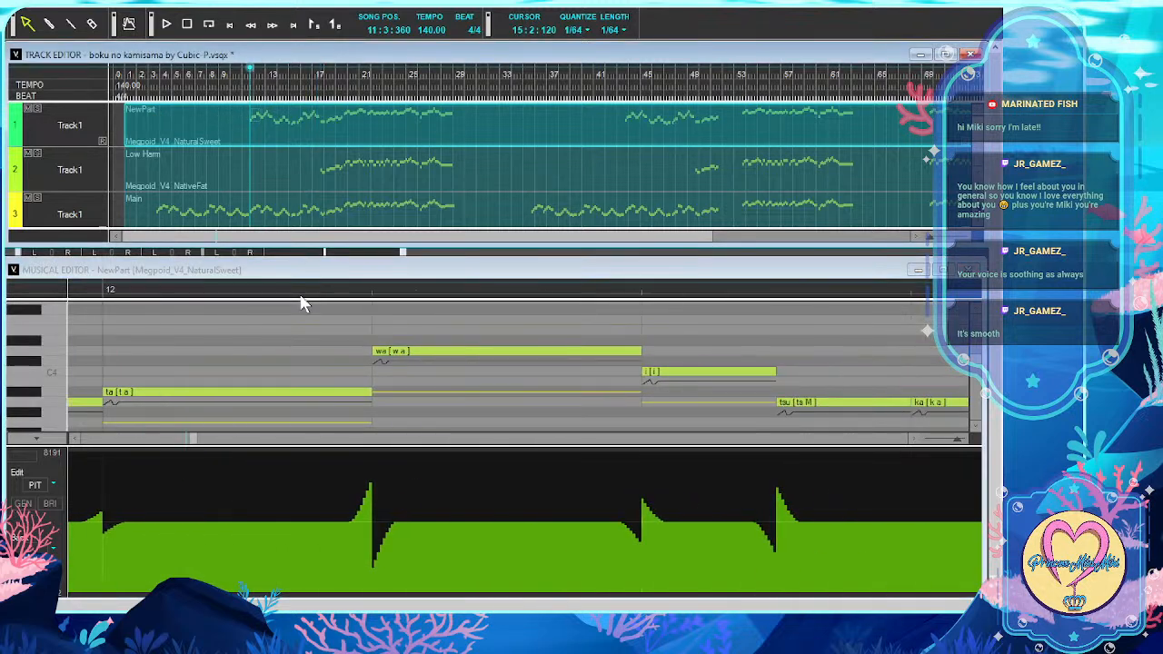
pyautogui.scroll(-5, 326, 373)
pyautogui.hscroll(-5, 325, 373)
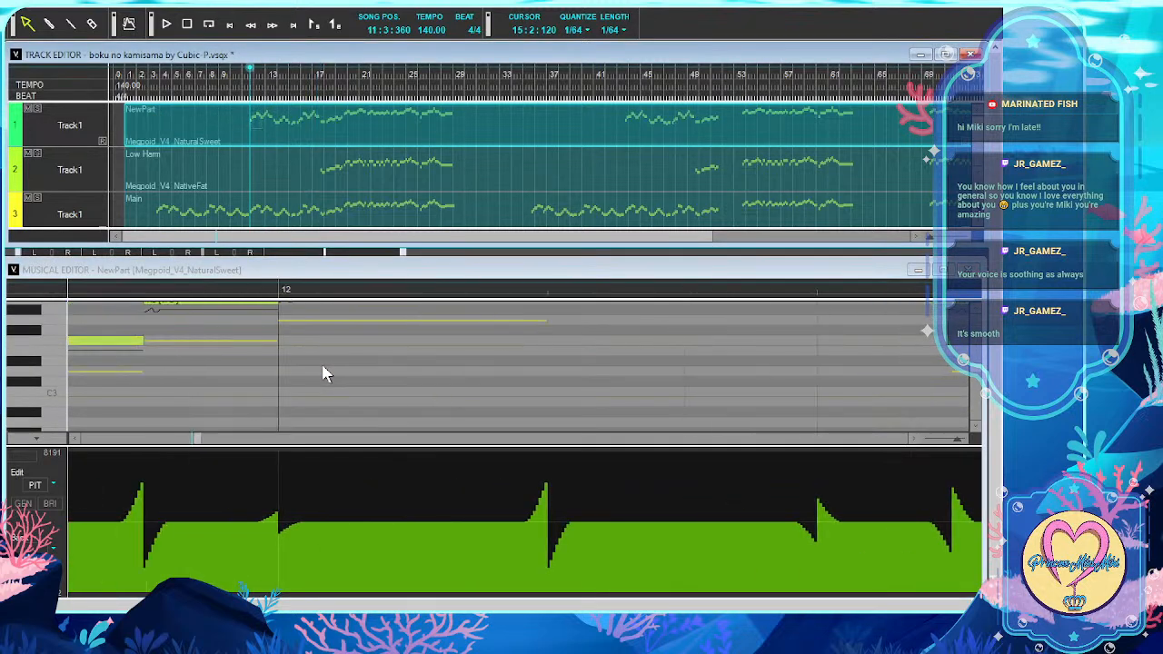
pyautogui.hscroll(-1, 325, 374)
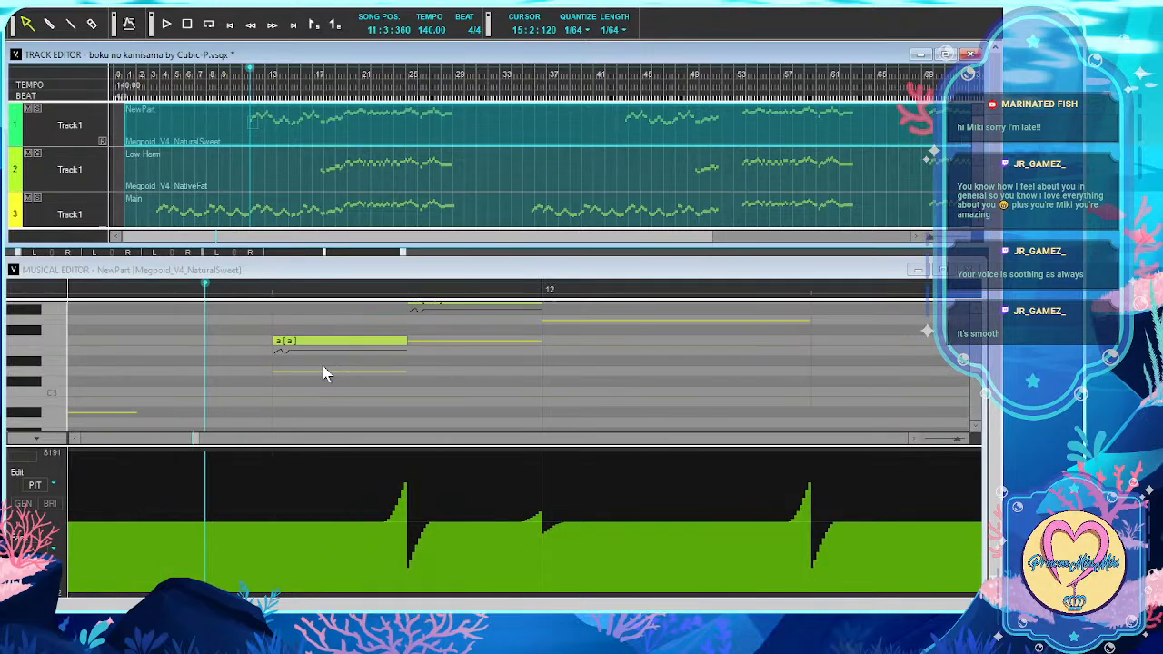
pyautogui.scroll(2, 325, 373)
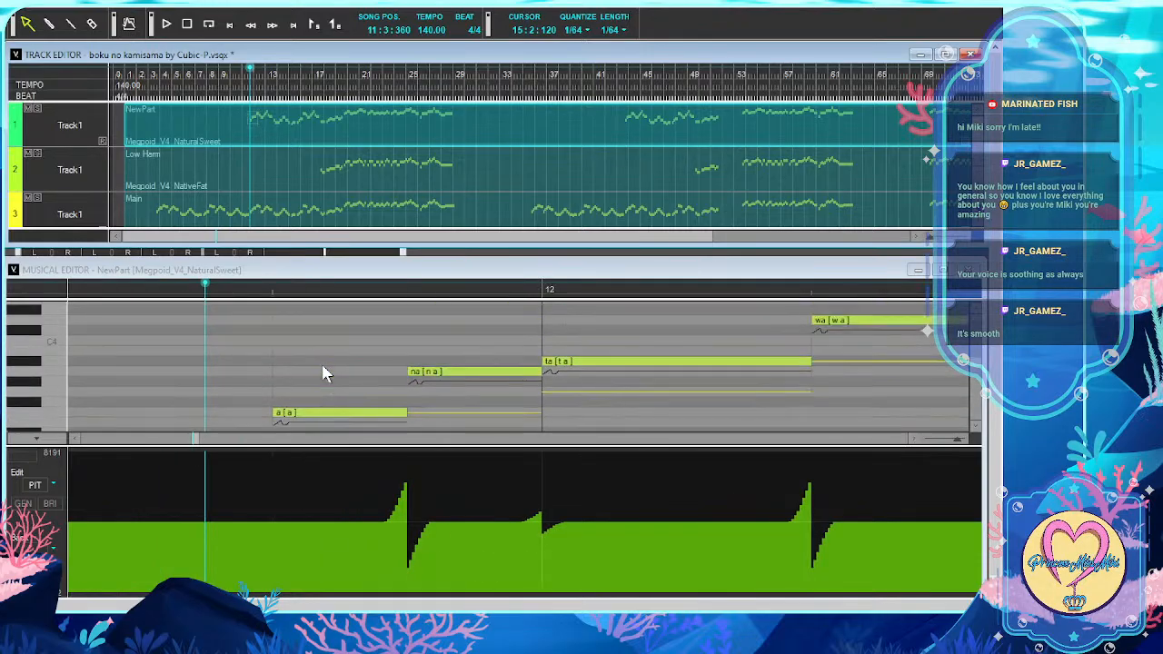
# Rename the first track's part as High Harm and save the project
pyautogui.doubleClick(130, 119)
pyautogui.doubleClick(134, 109)
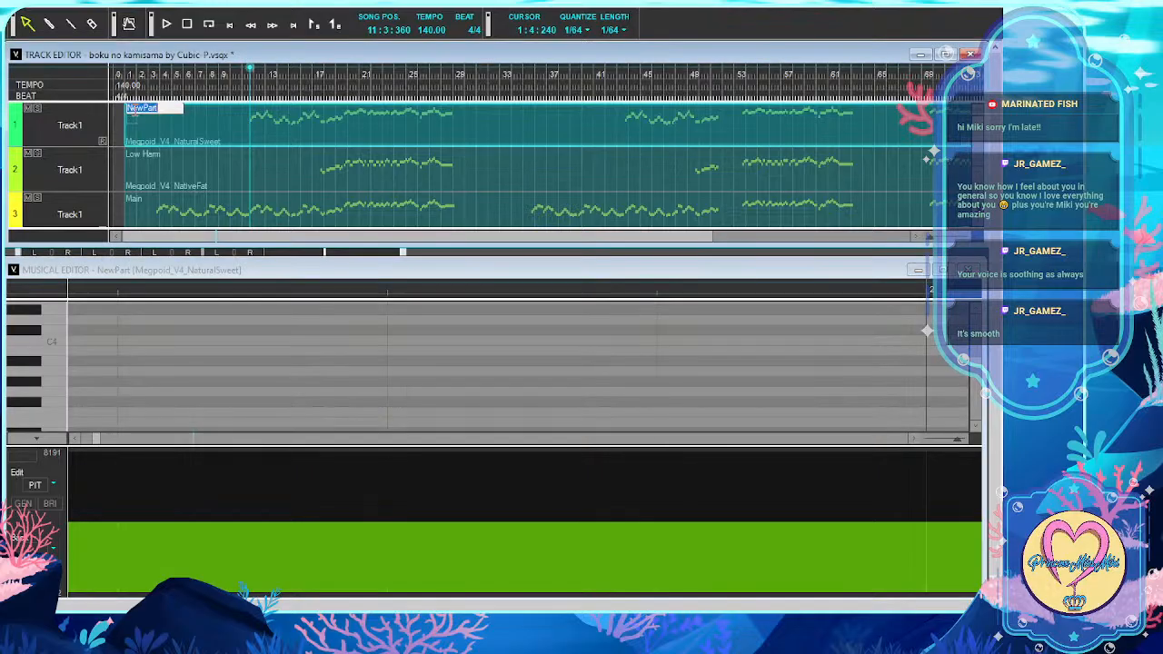
pyautogui.write('High Harm')
pyautogui.press('Return')
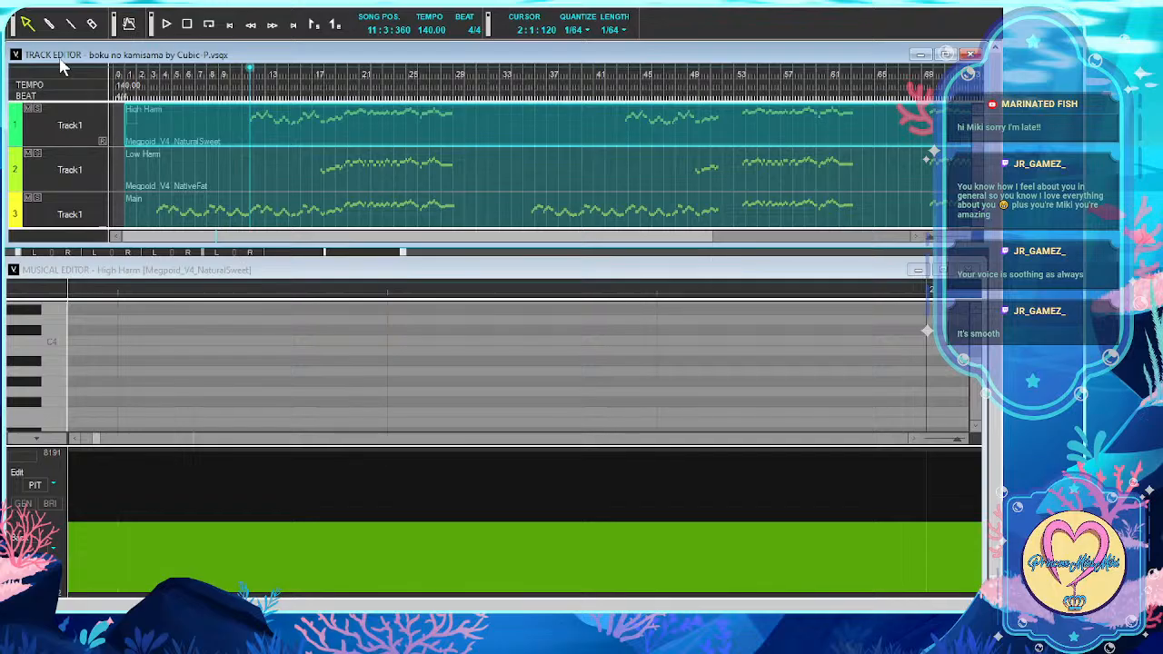
# Duplicate the third track with the Main part four times, filling tracks 4 to 7
pyautogui.click(145, 216)
pyautogui.click(94, 218)
pyautogui.scroll(-3, 94, 218)
pyautogui.scroll(3, 94, 218)
pyautogui.scroll(-1, 95, 218)
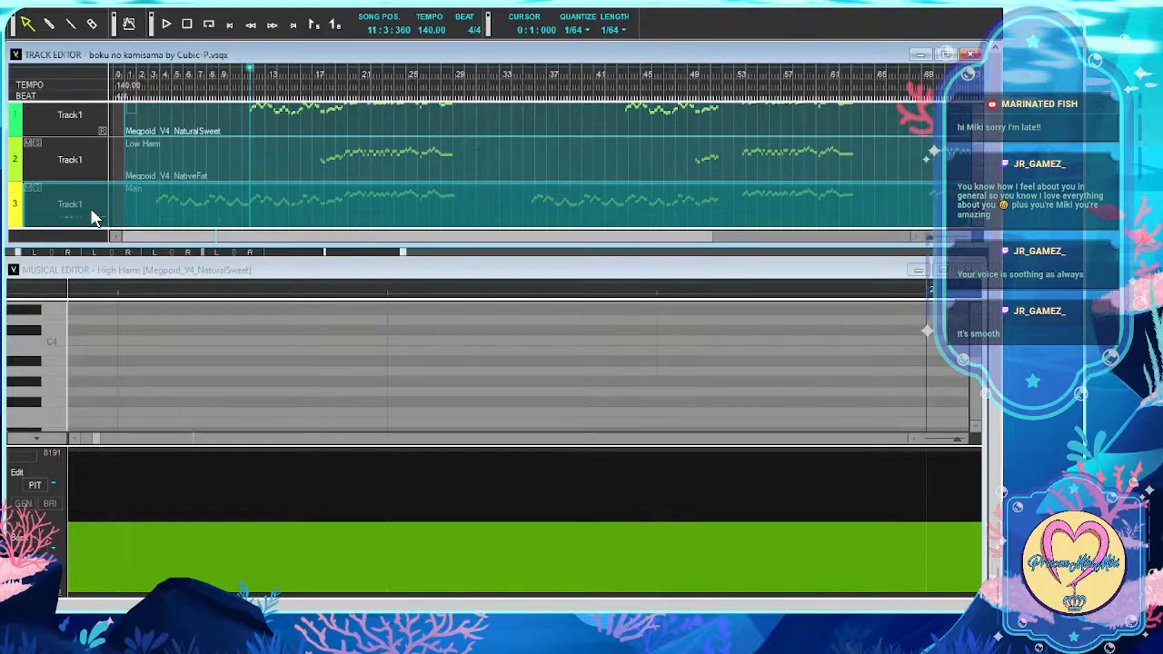
pyautogui.scroll(-1, 95, 218)
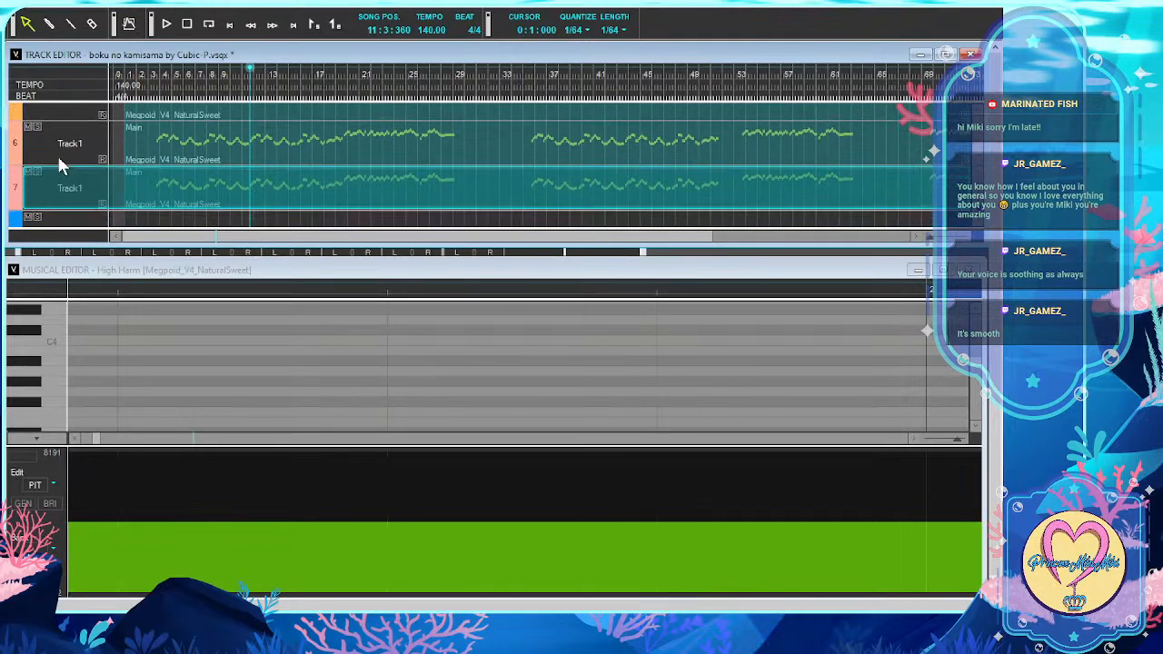
pyautogui.doubleClick(72, 159)
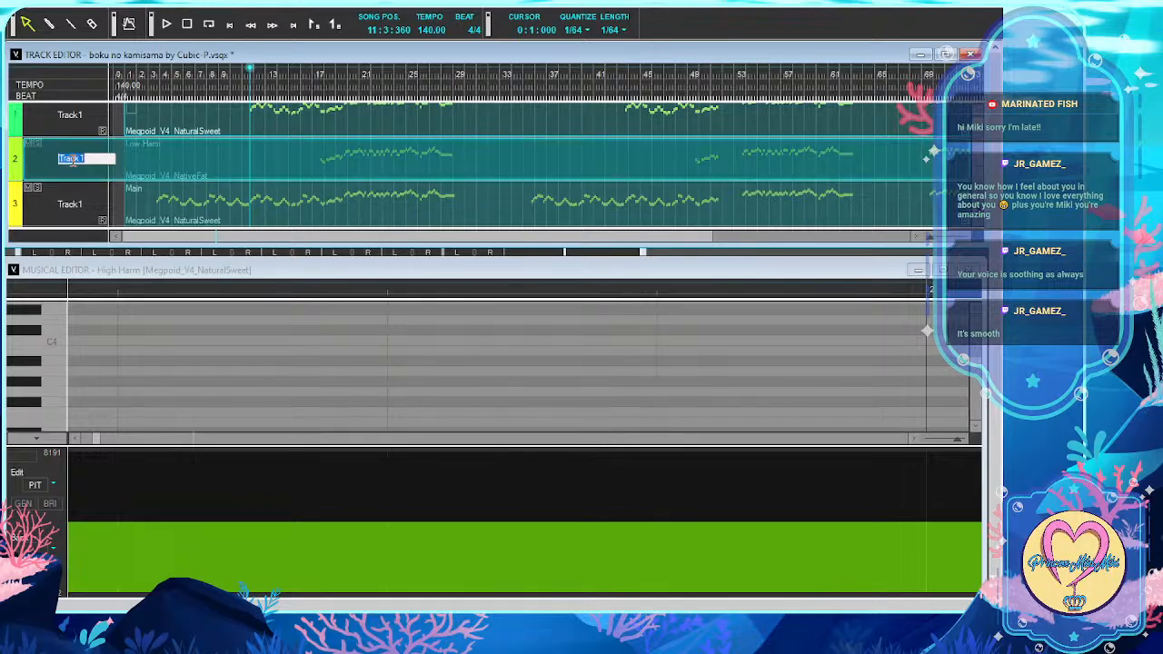
pyautogui.click(92, 167)
pyautogui.scroll(1, 92, 167)
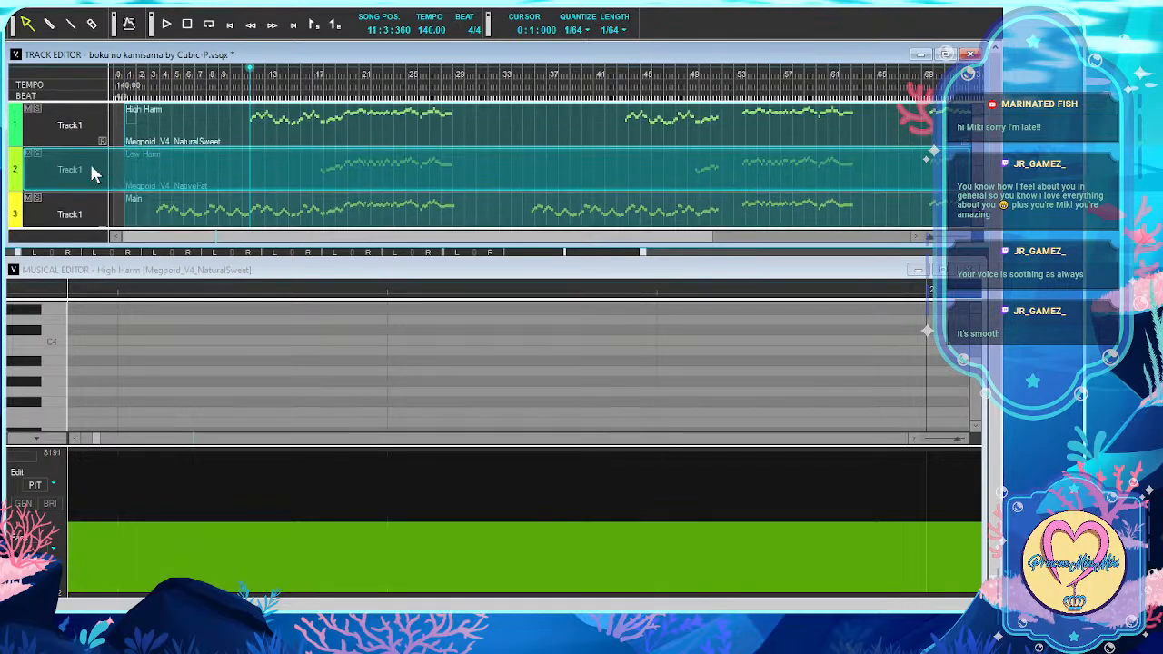
pyautogui.scroll(-4, 92, 167)
pyautogui.scroll(4, 92, 169)
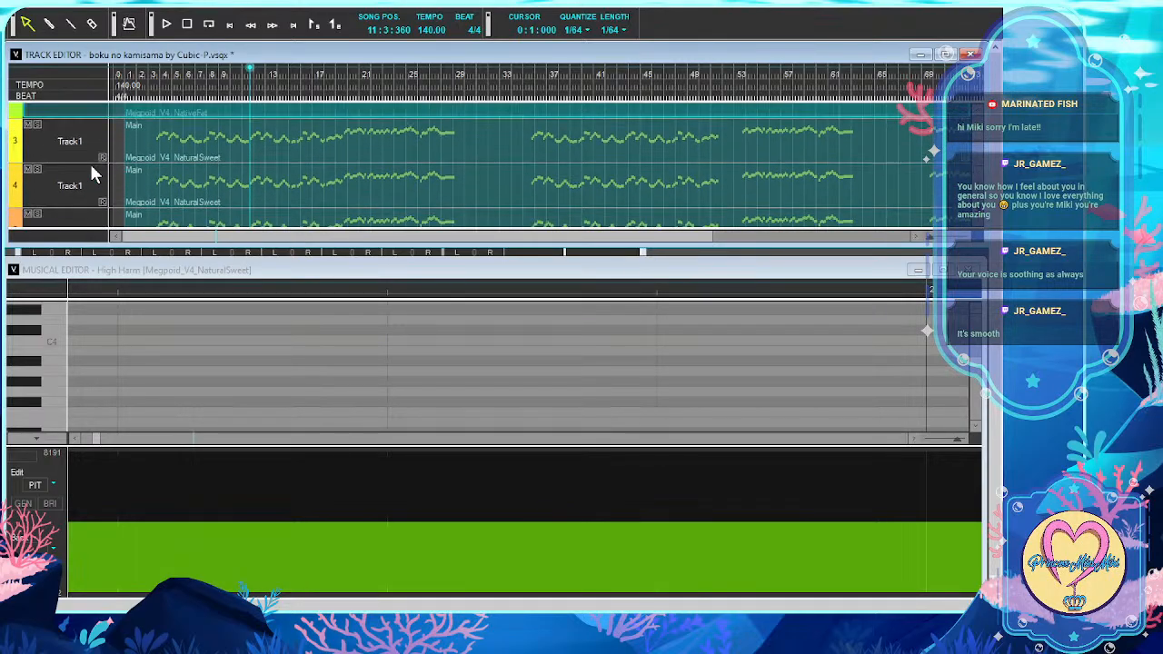
# Rename the third track as Nene and the fourth track as Emu
pyautogui.doubleClick(73, 182)
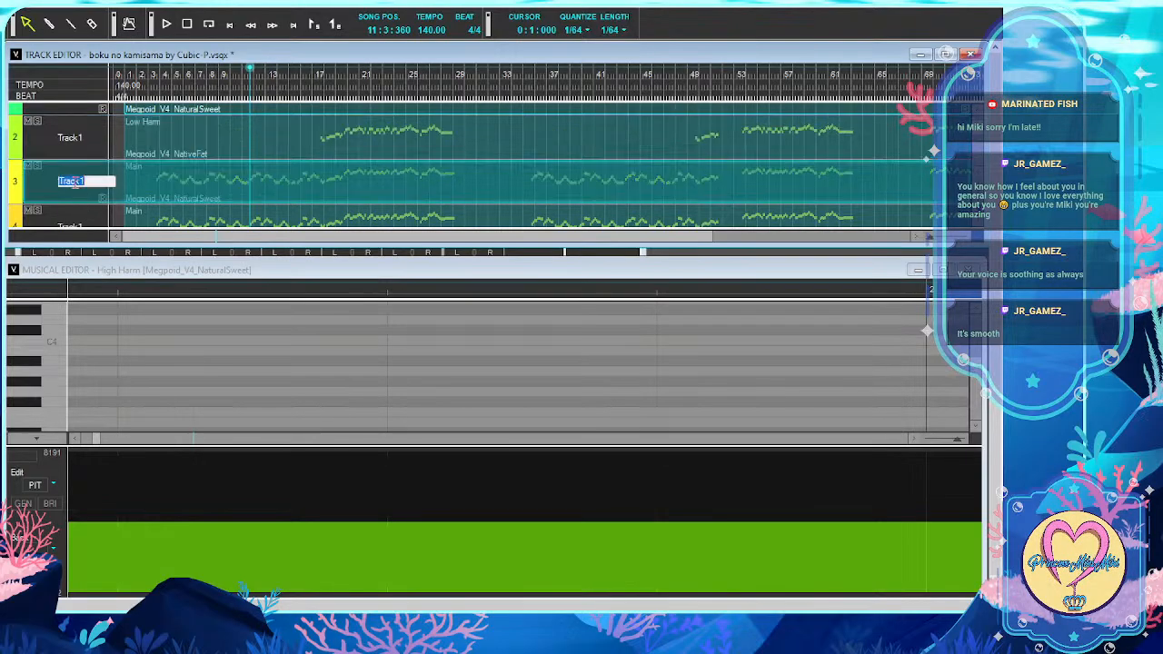
pyautogui.write('Ner')
pyautogui.write('ene')
pyautogui.press('Return')
pyautogui.scroll(-1, 75, 177)
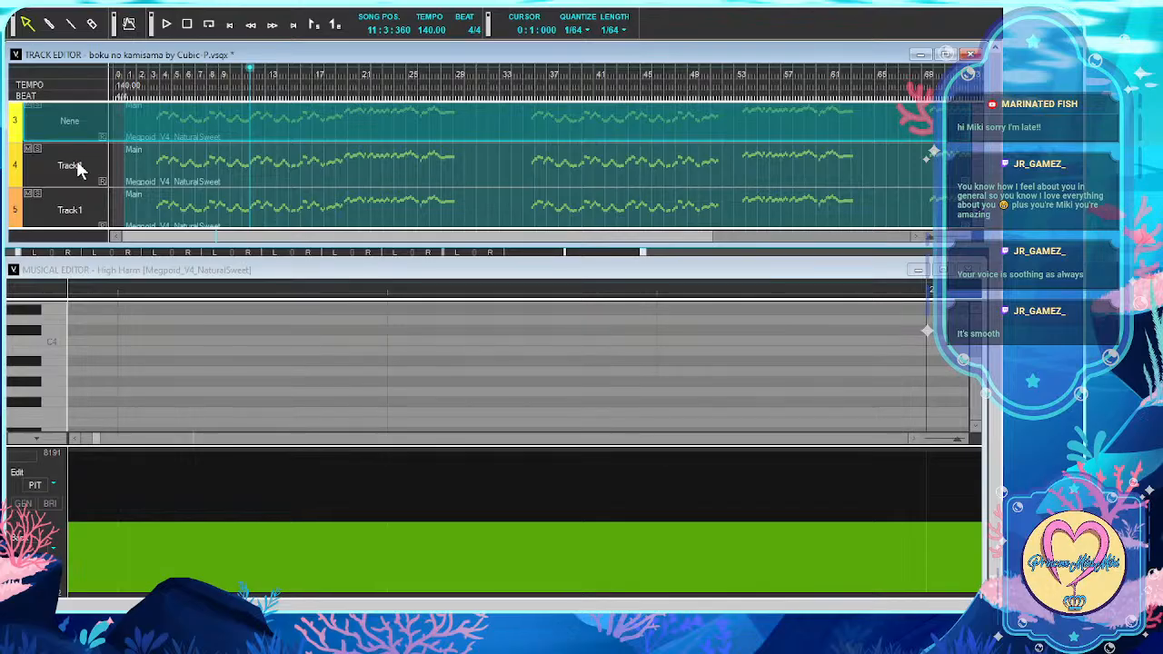
pyautogui.doubleClick(77, 166)
pyautogui.write('Emu')
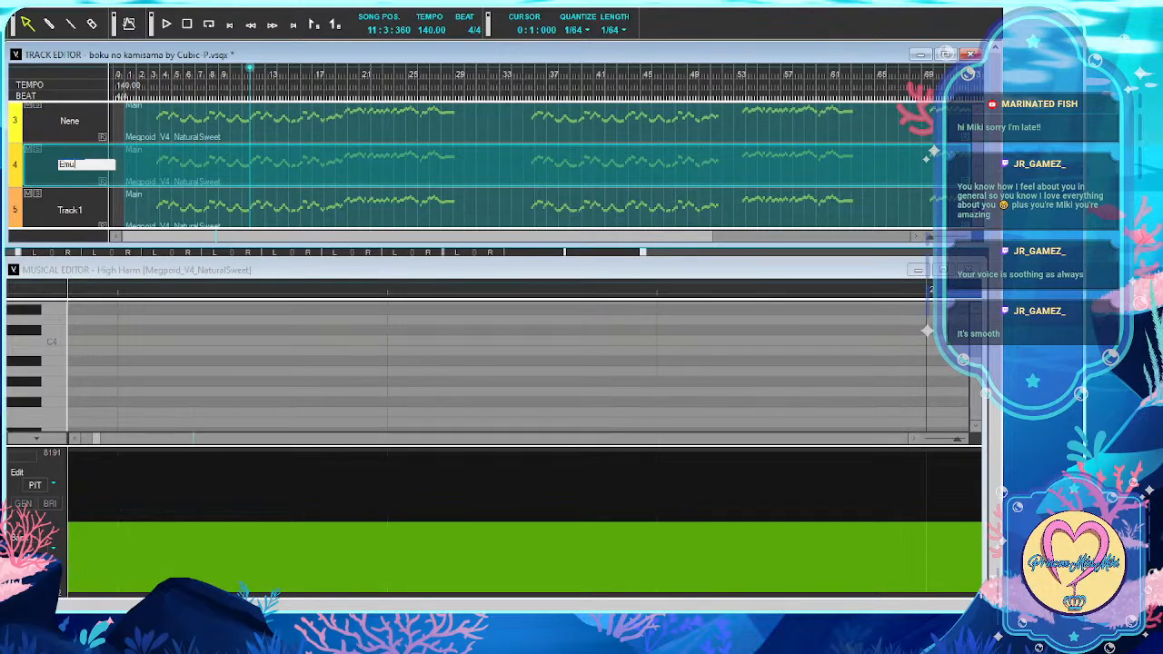
pyautogui.press('Return')
# Rename the fifth track as Len and the sixth track as Tsukasa
pyautogui.scroll(-1, 74, 163)
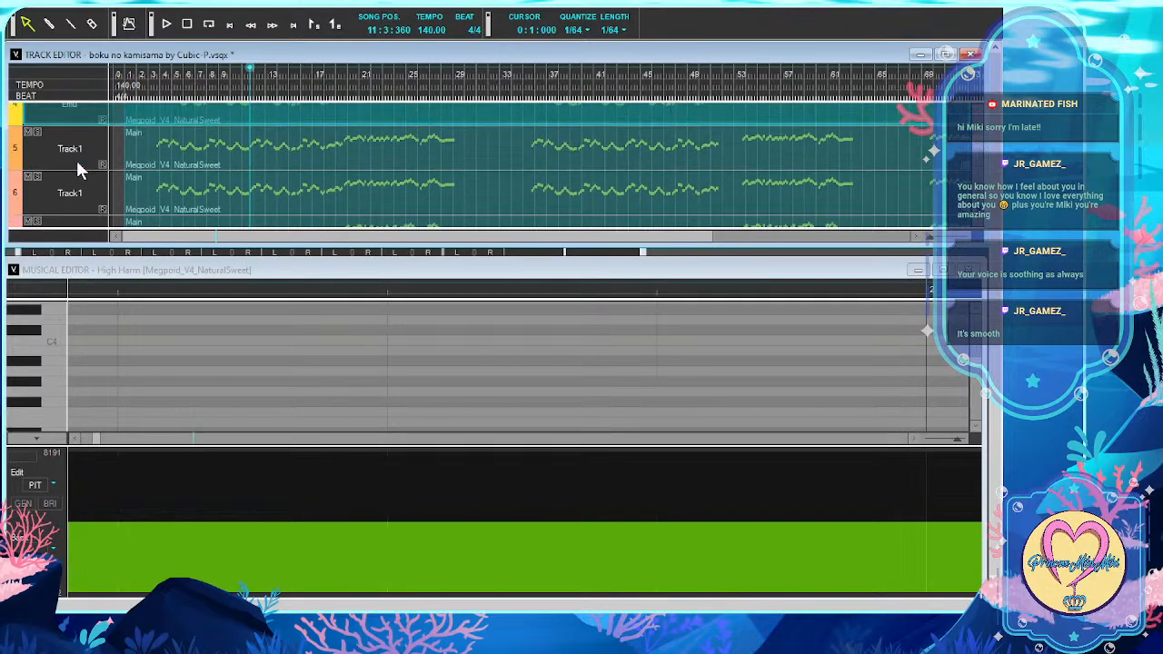
pyautogui.doubleClick(71, 149)
pyautogui.write('Lead')
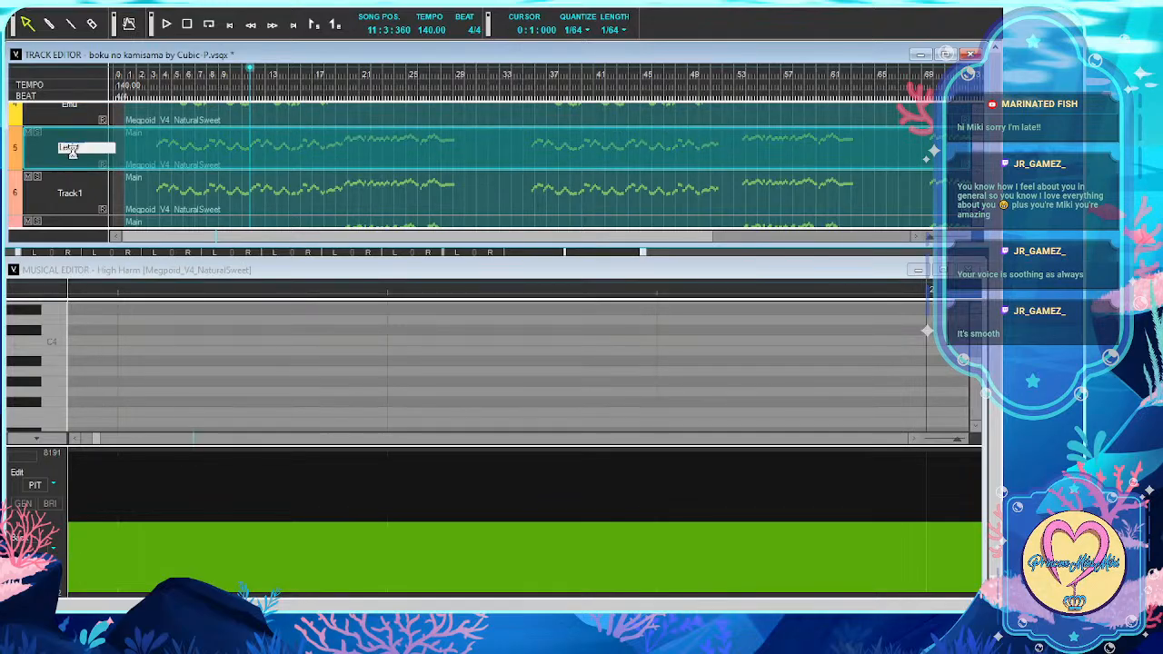
pyautogui.press('Return')
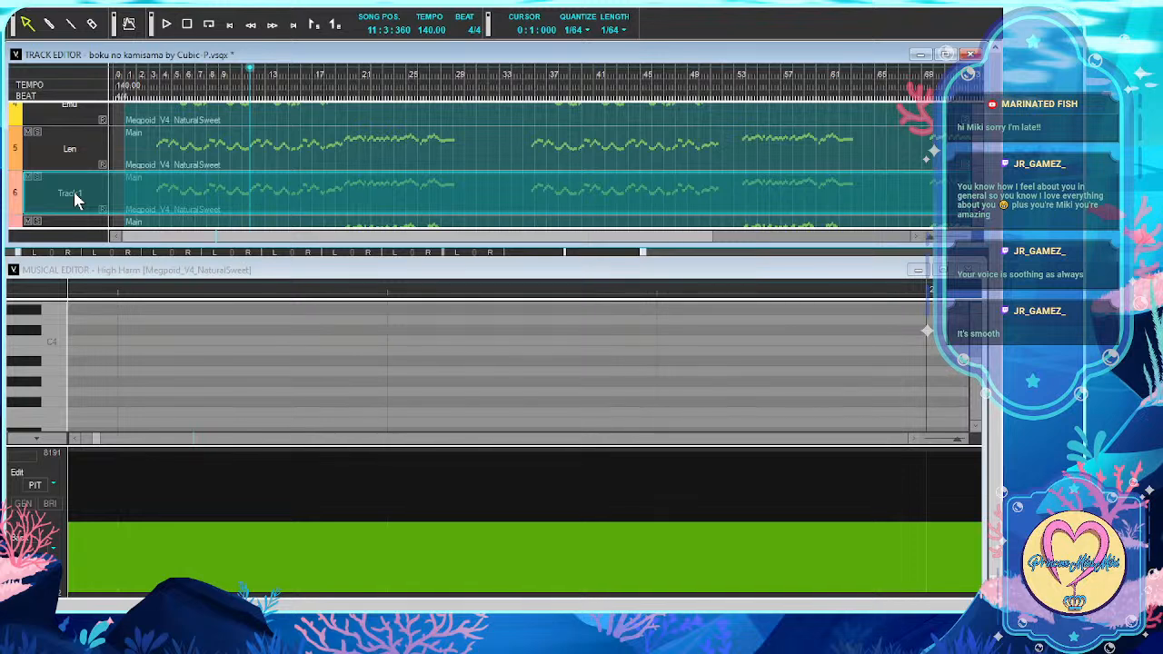
pyautogui.doubleClick(76, 196)
pyautogui.write('Tsukasa')
pyautogui.press('Return')
# Rename the seventh track as Rui
pyautogui.scroll(-1, 74, 198)
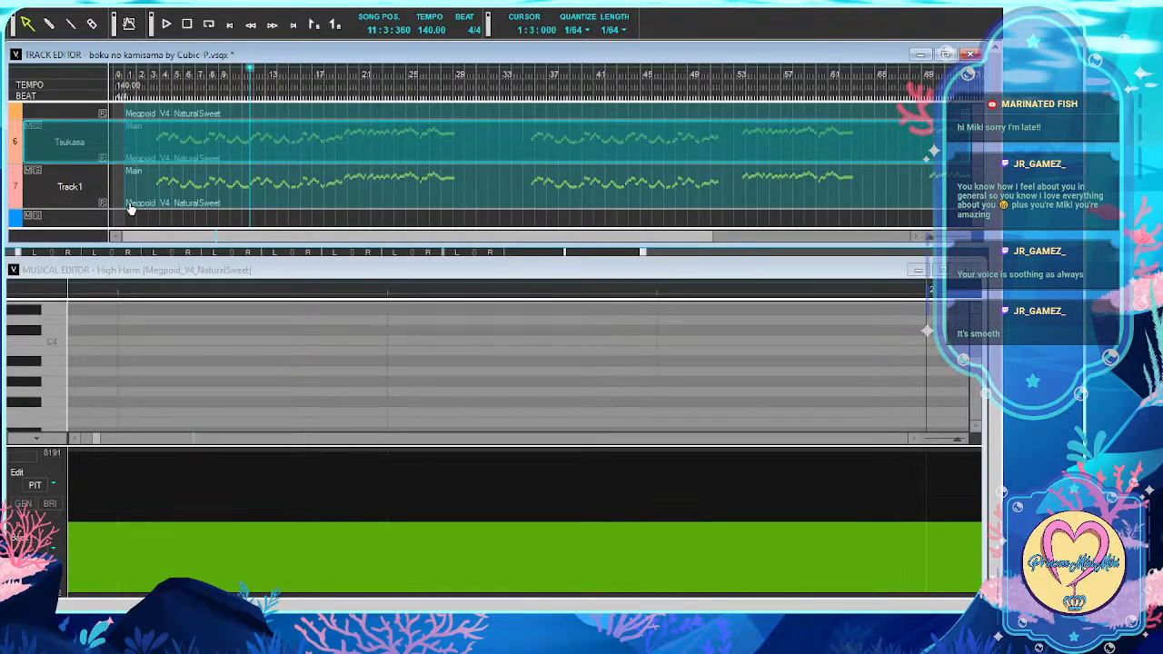
pyautogui.click(89, 195)
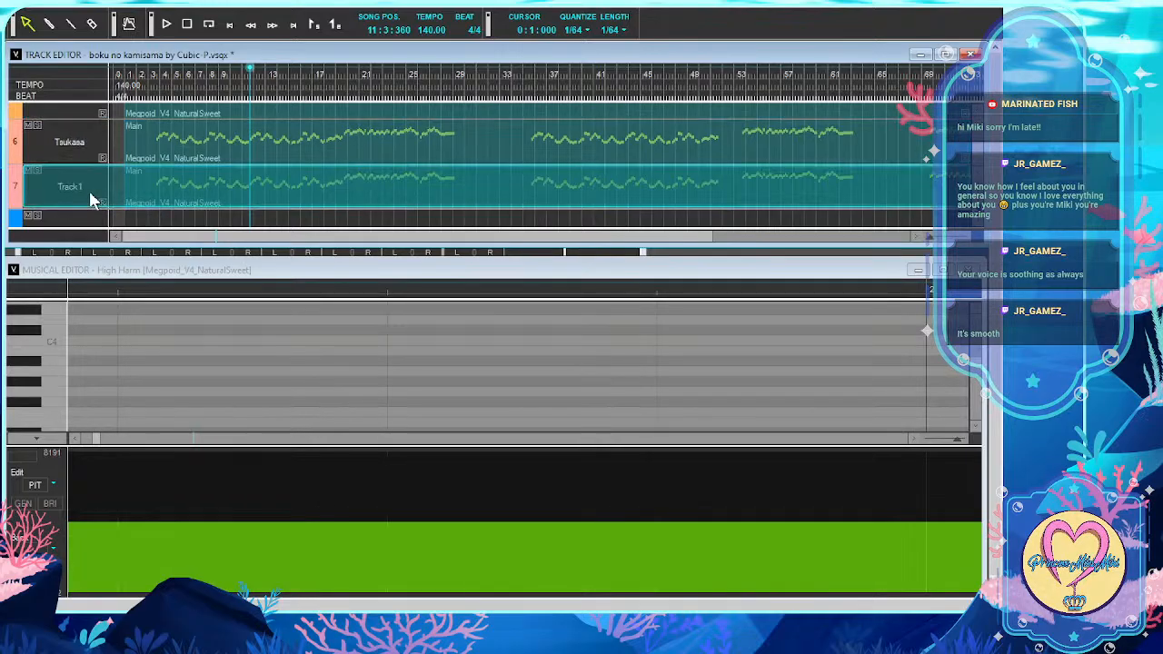
pyautogui.doubleClick(73, 183)
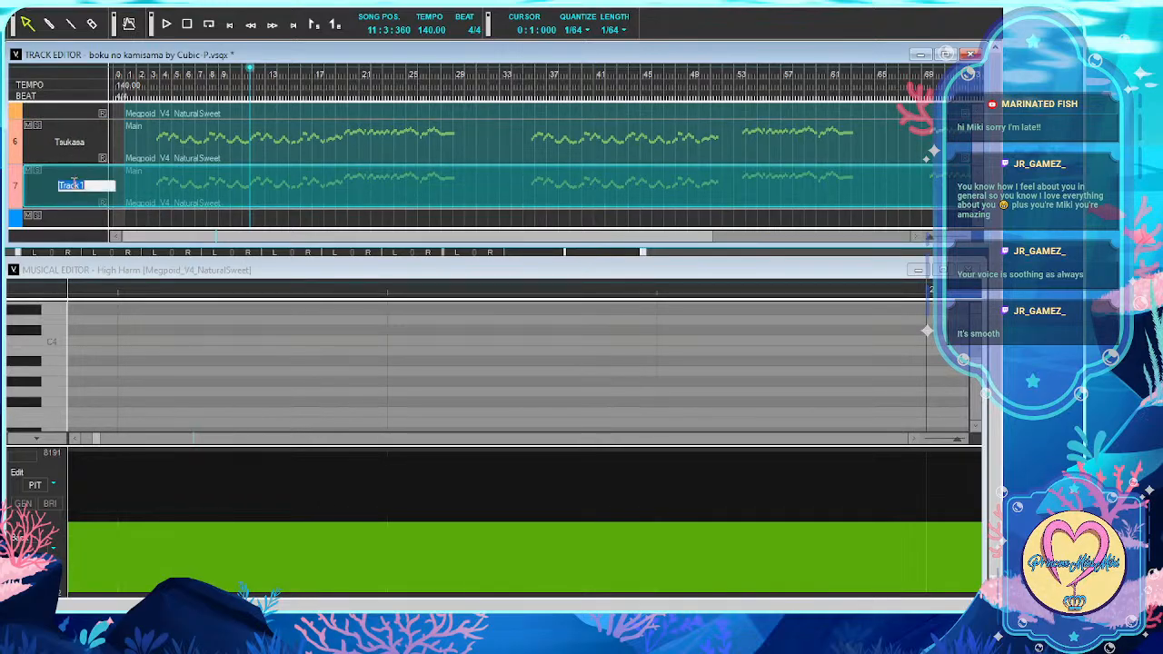
pyautogui.press('BackSpace')
pyautogui.write('Rui')
pyautogui.press('Return')
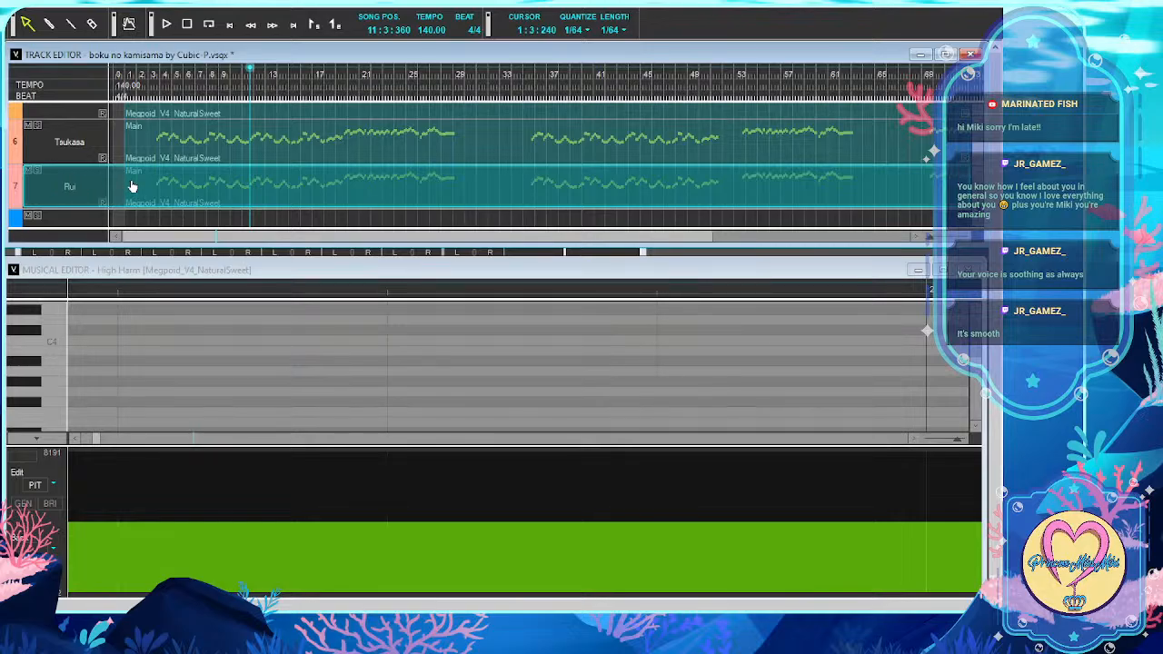
# Save the project as a new file named "boku no kamisama by Cubic-P (WxS ver).vsqx"
pyautogui.scroll(4, 133, 187)
pyautogui.scroll(1, 117, 144)
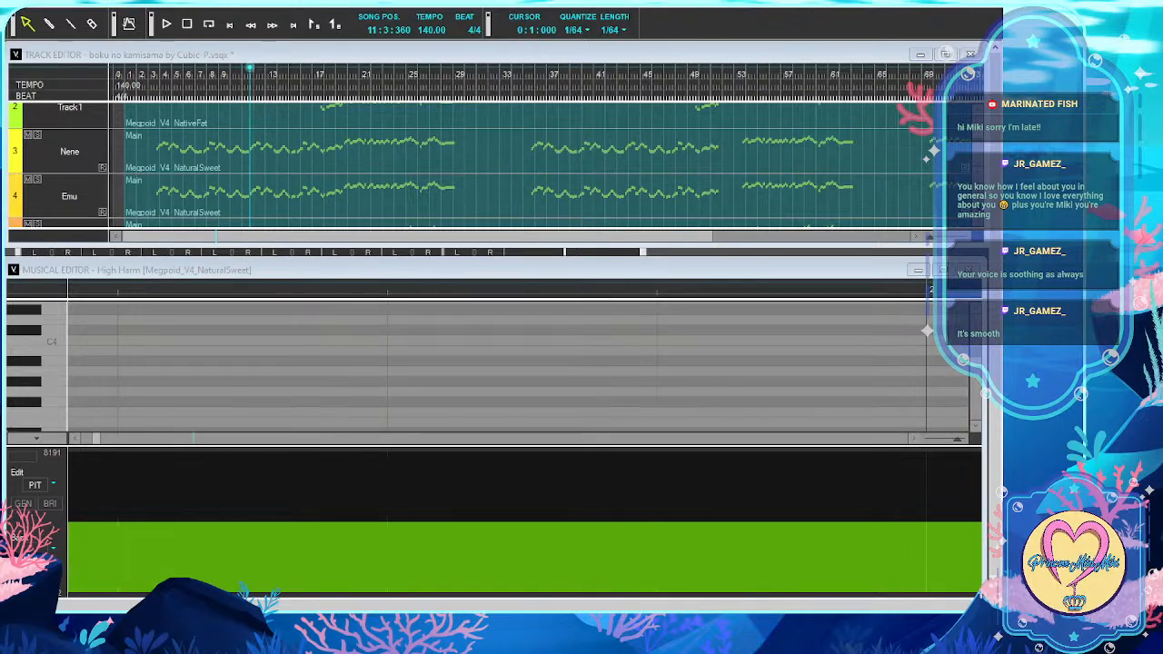
pyautogui.click(613, 352)
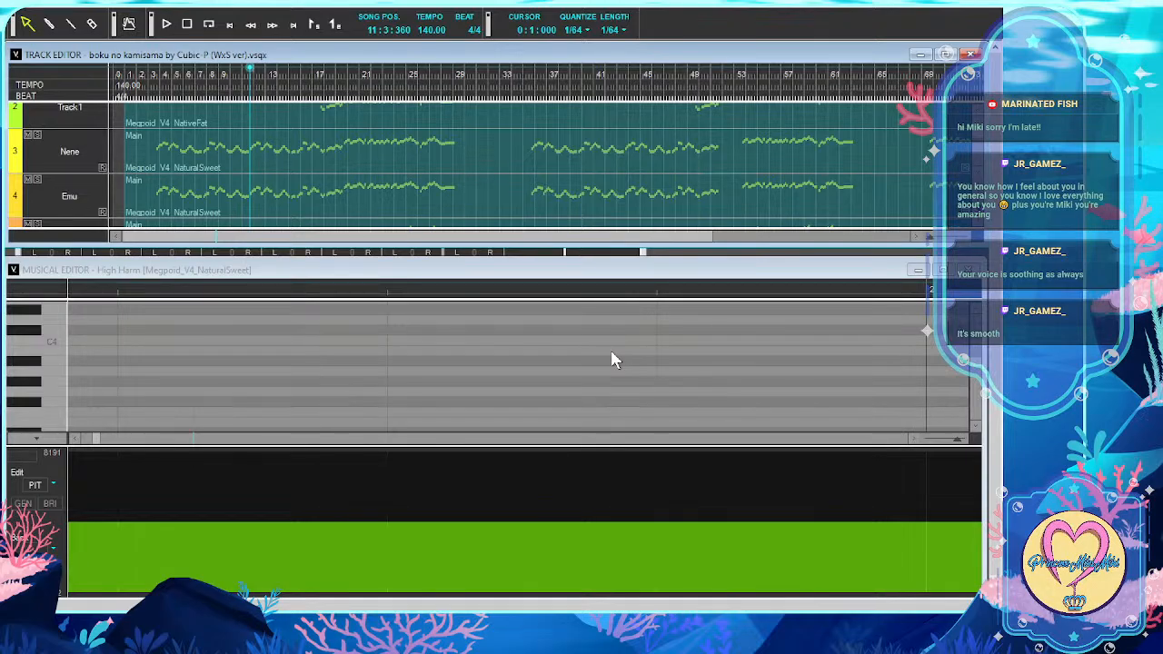
# Set the song position to 3:1:120, open the Nene track's Main part and maximize the musical editor
pyautogui.scroll(-2, 338, 202)
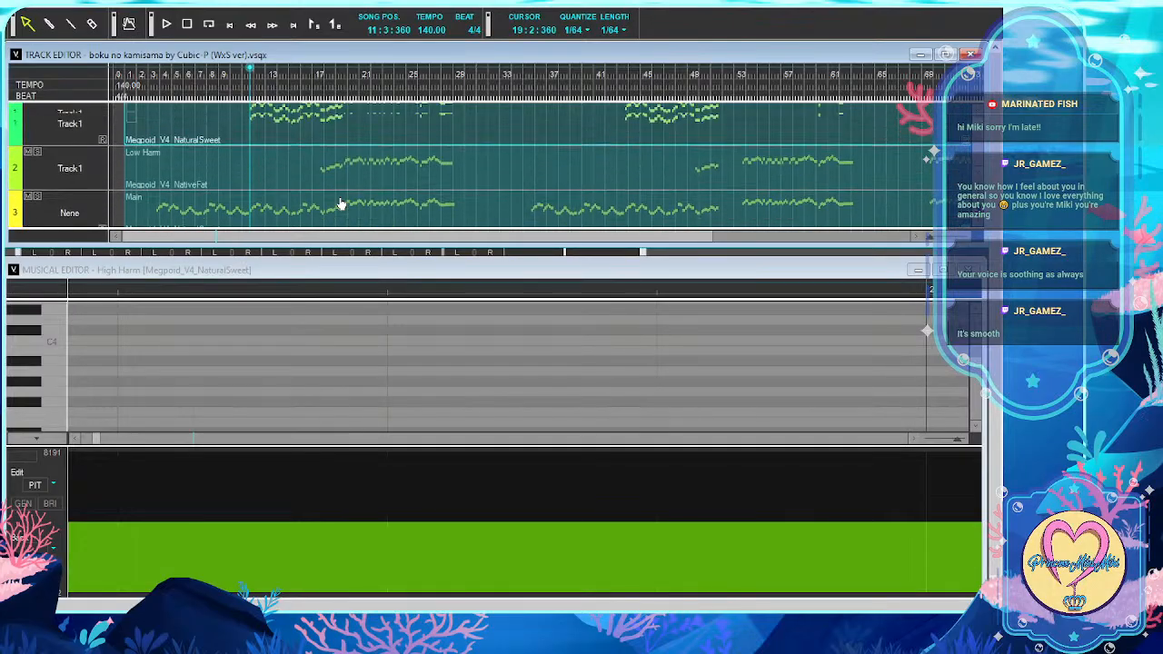
pyautogui.scroll(-2, 340, 204)
pyautogui.scroll(3, 340, 204)
pyautogui.scroll(-1, 340, 204)
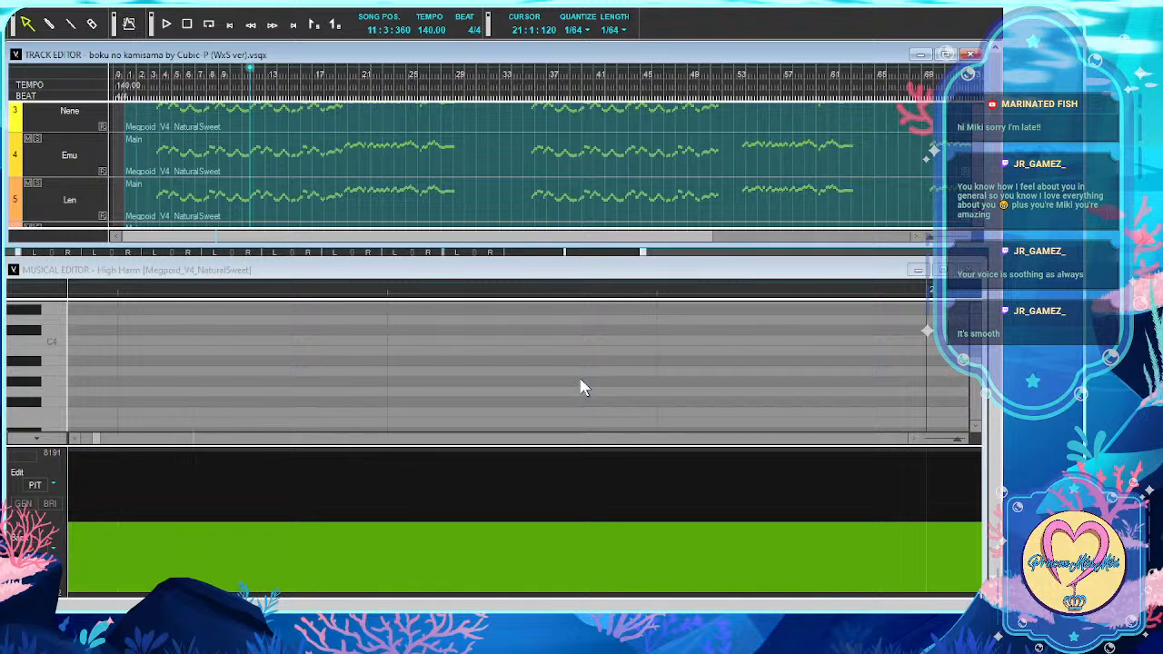
pyautogui.scroll(1, 337, 187)
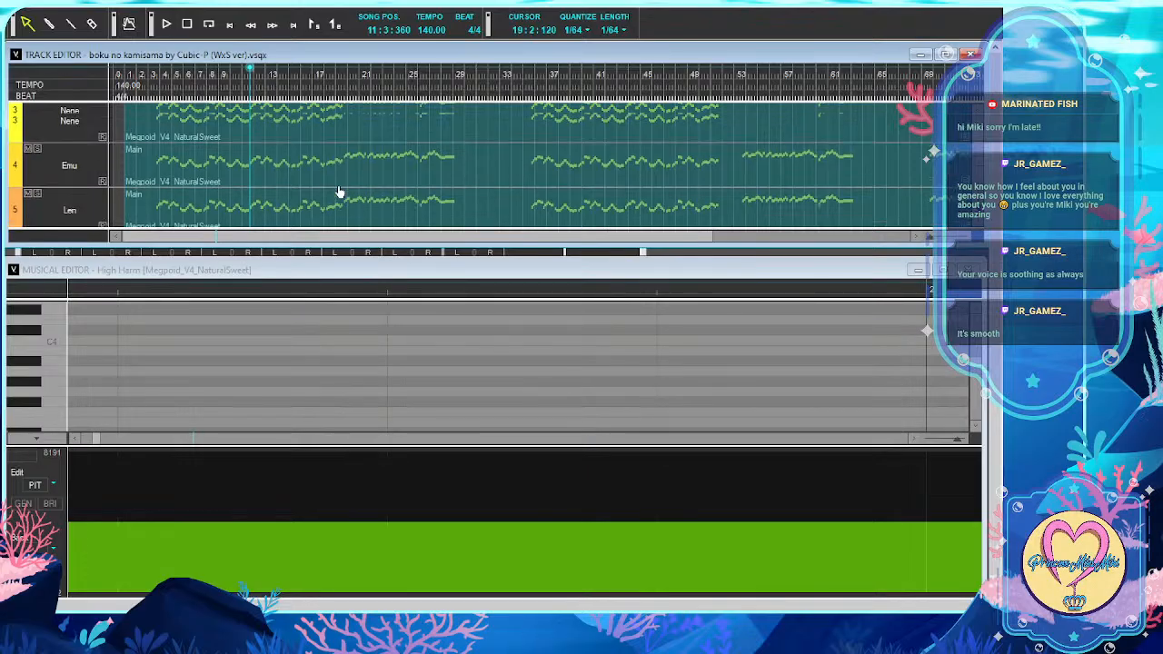
pyautogui.click(149, 73)
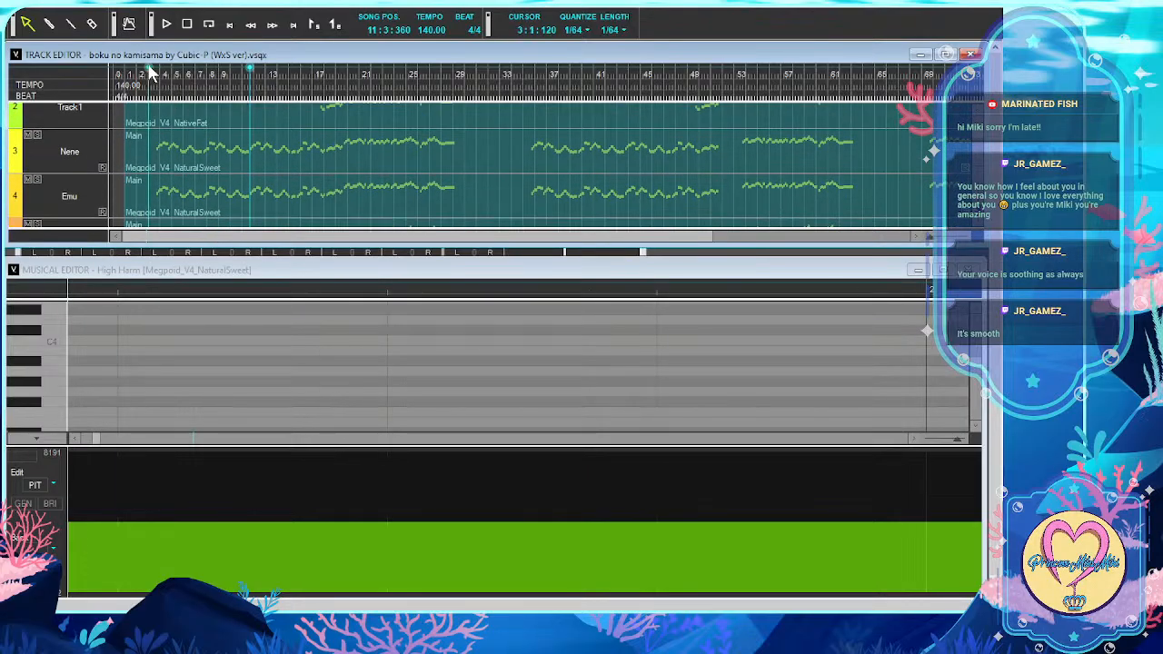
pyautogui.click(158, 156)
pyautogui.doubleClick(158, 156)
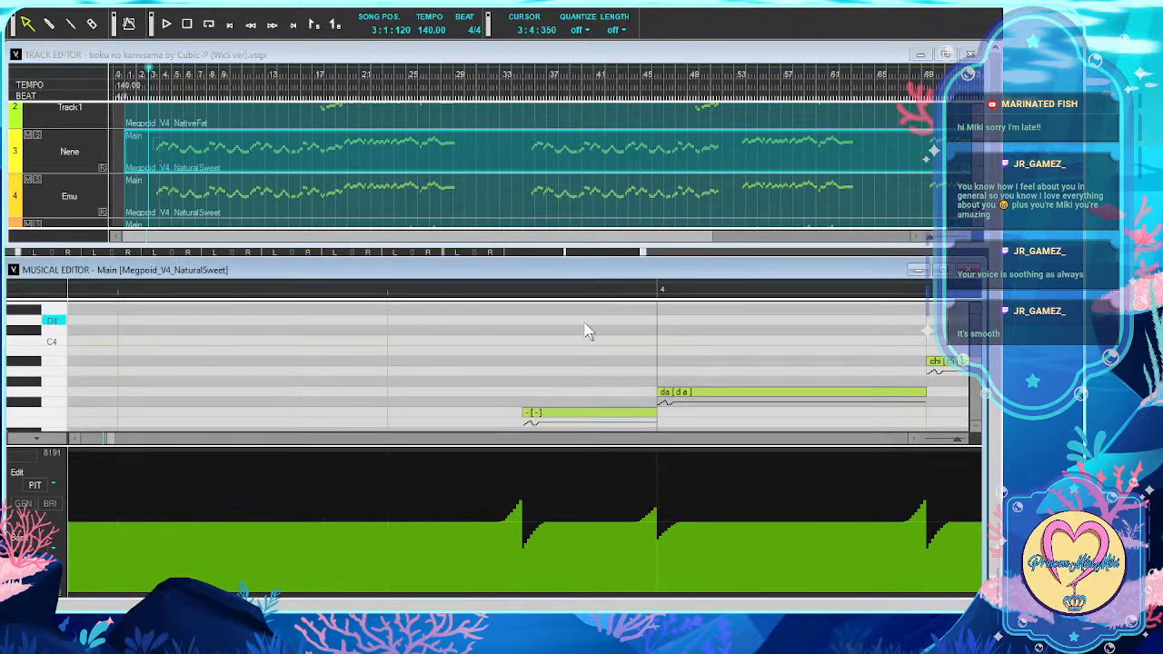
pyautogui.click(942, 270)
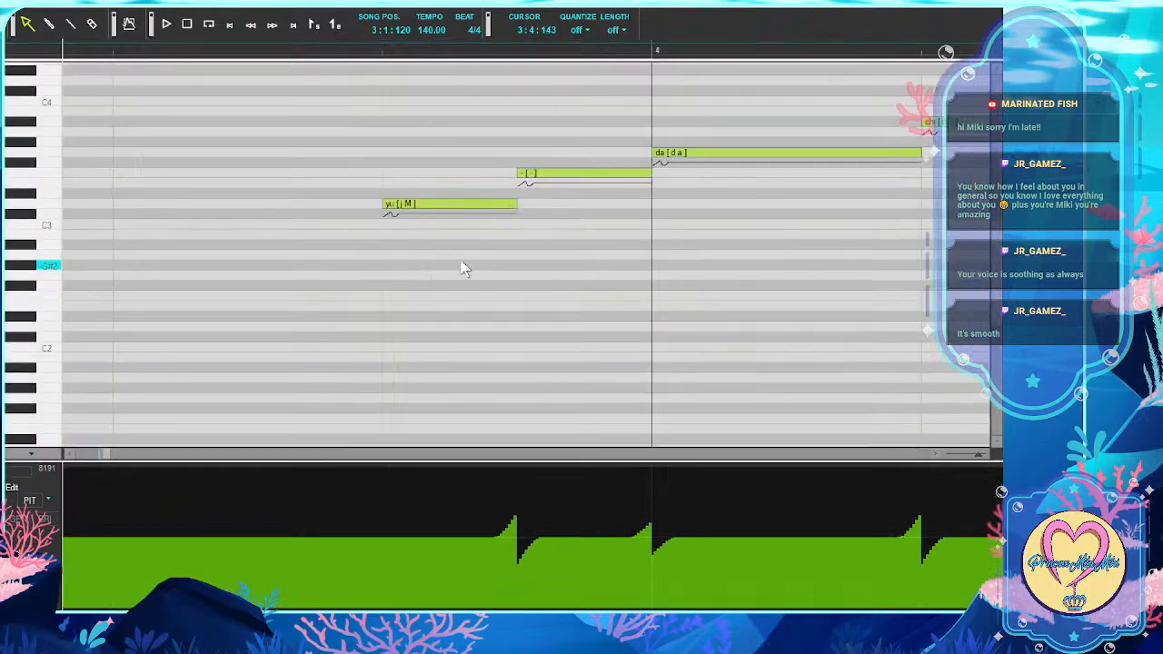
# Examine the opening notes and lyrics of Nene's Main part from measure 3 onward at a wider time scale
pyautogui.scroll(2, 474, 348)
pyautogui.hscroll(-3, 474, 356)
pyautogui.hscroll(5, 474, 356)
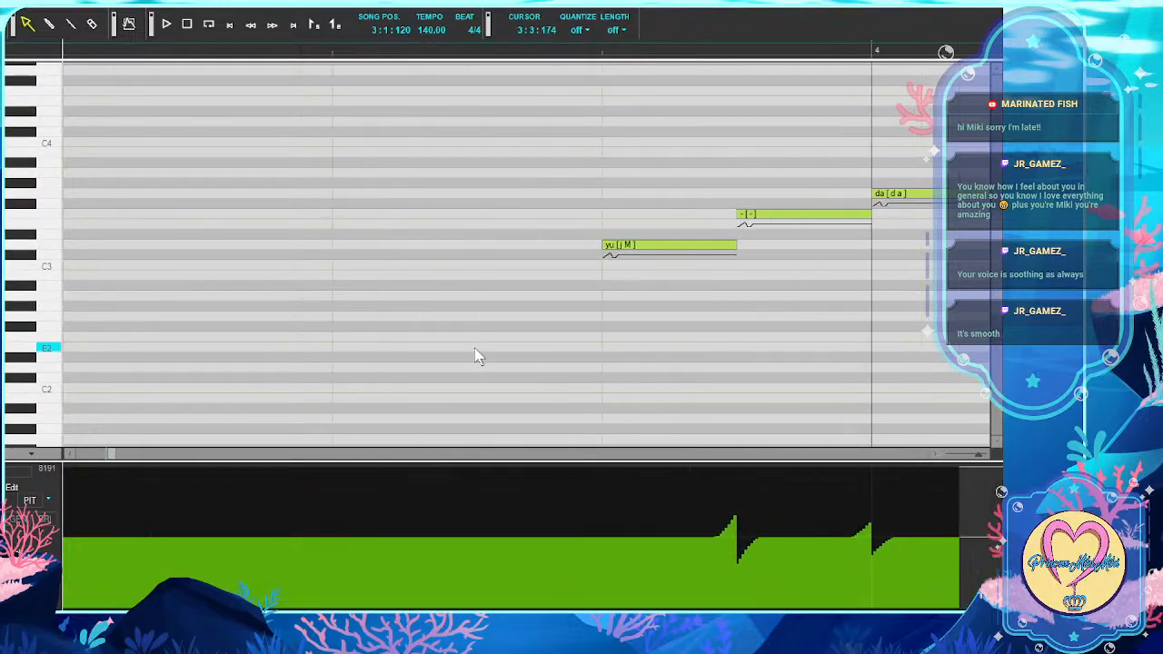
pyautogui.scroll(2, 474, 356)
pyautogui.hscroll(2, 474, 356)
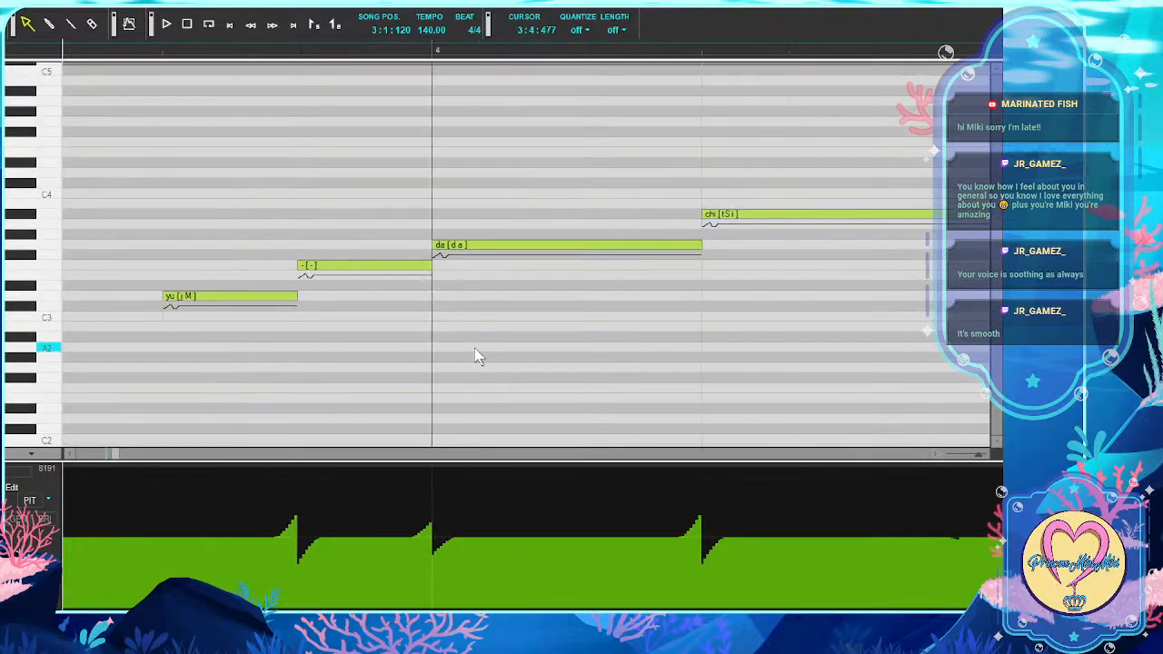
pyautogui.hscroll(-2, 474, 356)
pyautogui.hscroll(2, 474, 356)
pyautogui.hscroll(-1, 474, 356)
pyautogui.click(966, 454)
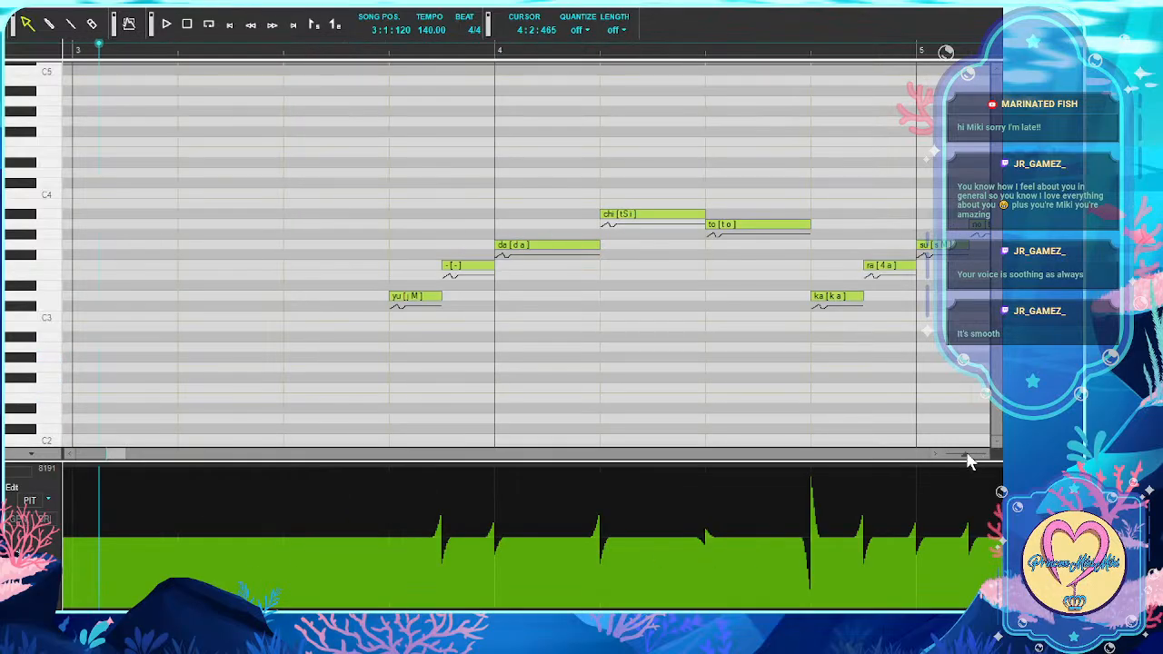
pyautogui.click(958, 459)
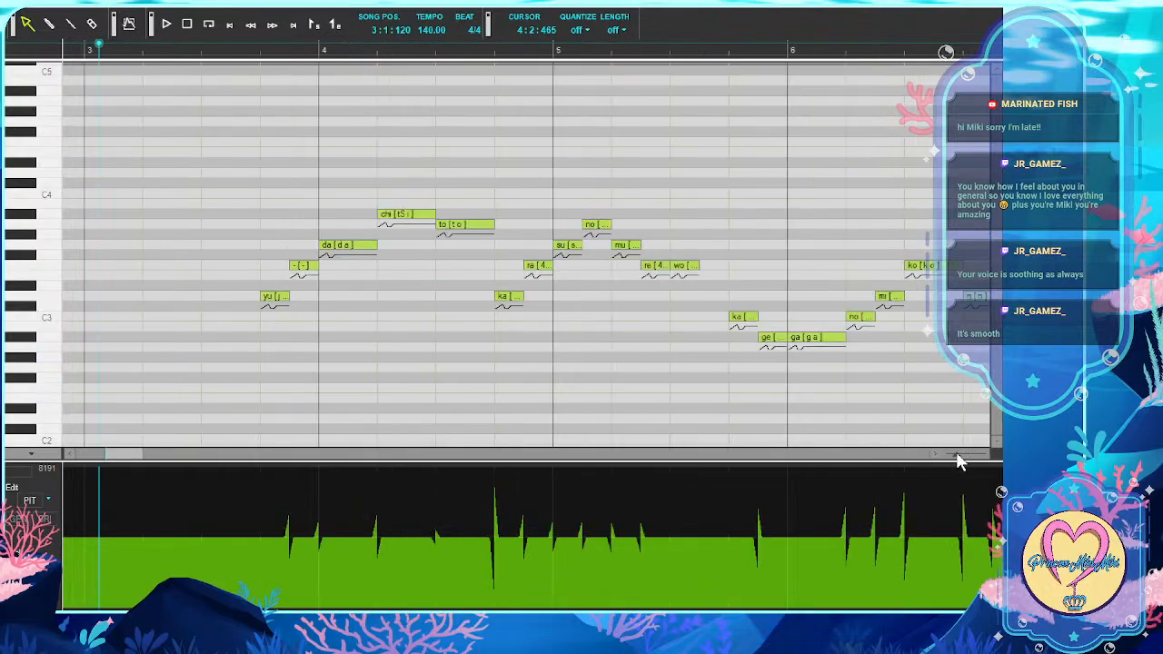
pyautogui.click(961, 455)
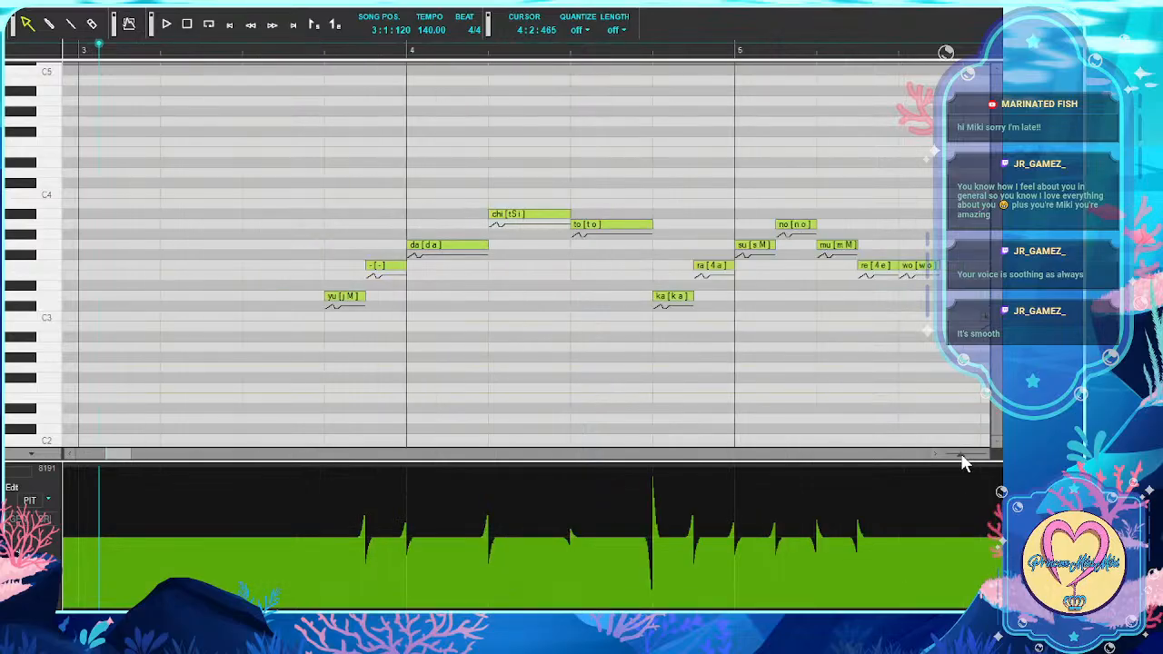
# Delete Nene's Main notes from the "ka" late in measure 7 through the "ta" in measure 23
pyautogui.hscroll(3, 904, 413)
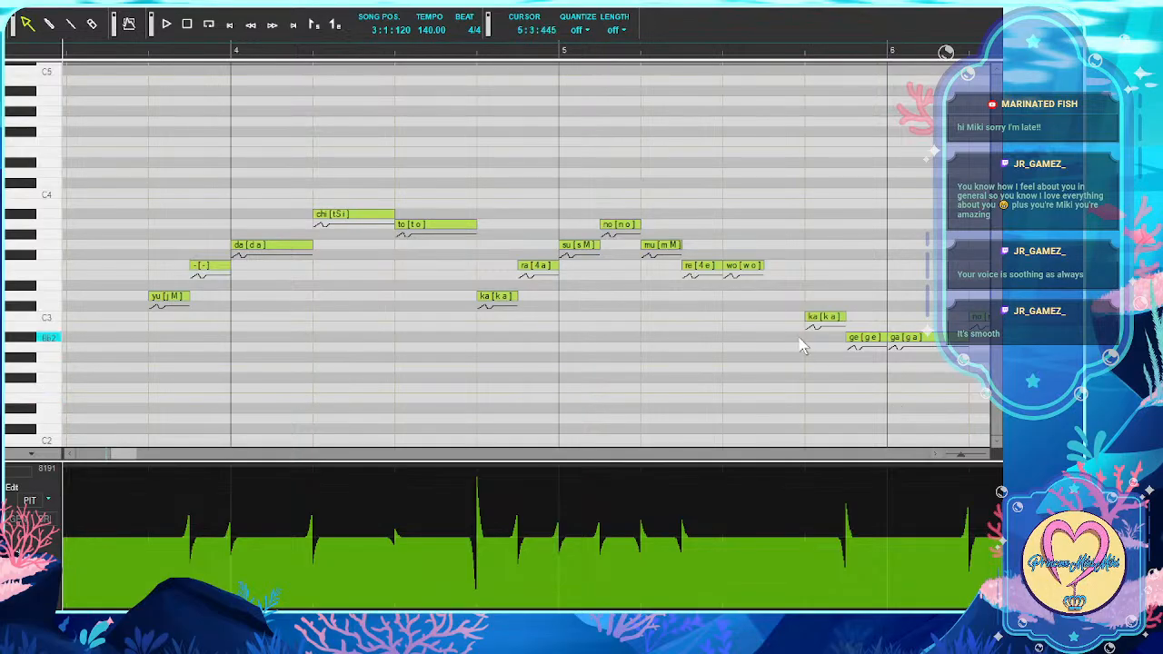
pyautogui.hscroll(8, 799, 343)
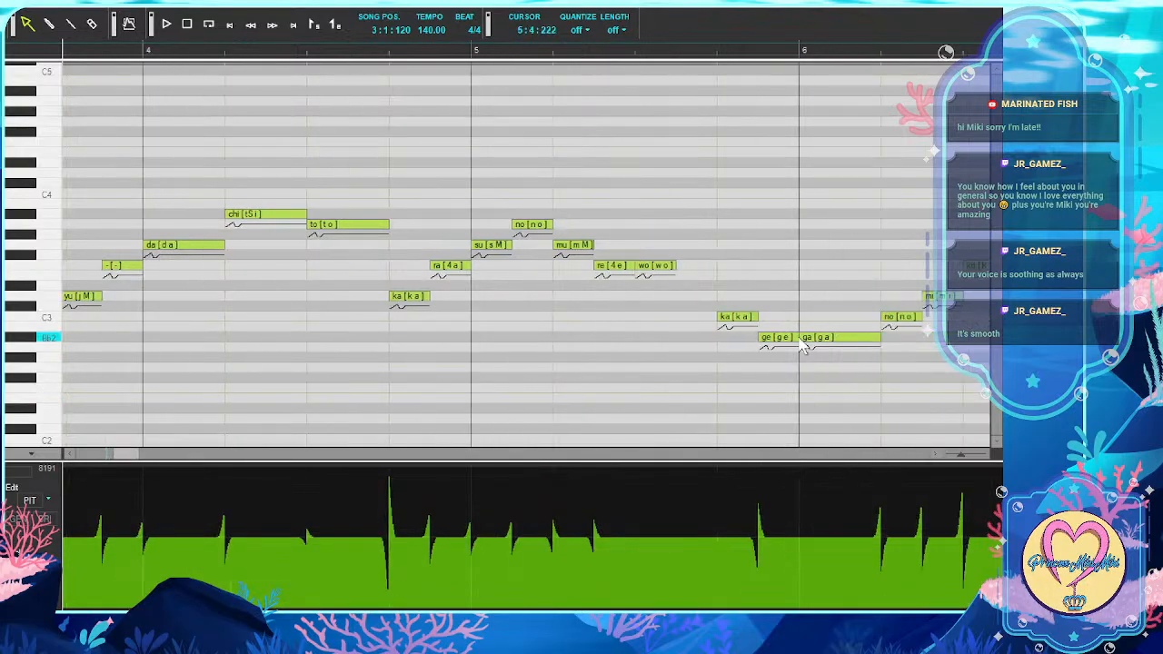
pyautogui.hscroll(4, 799, 343)
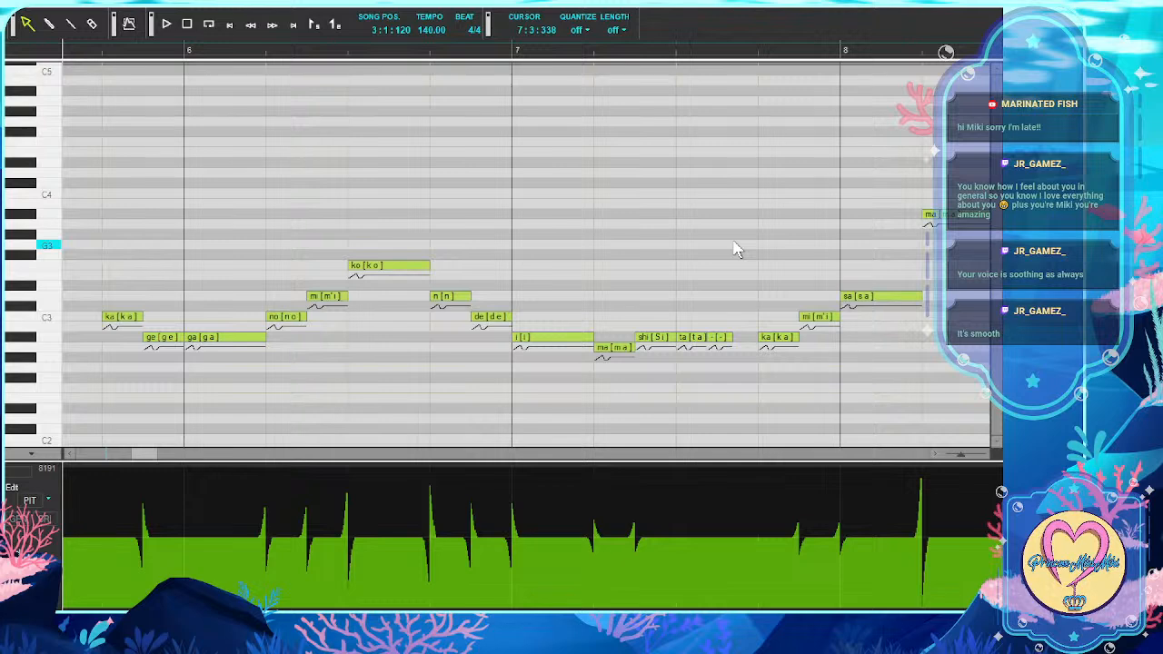
pyautogui.hscroll(6, 677, 238)
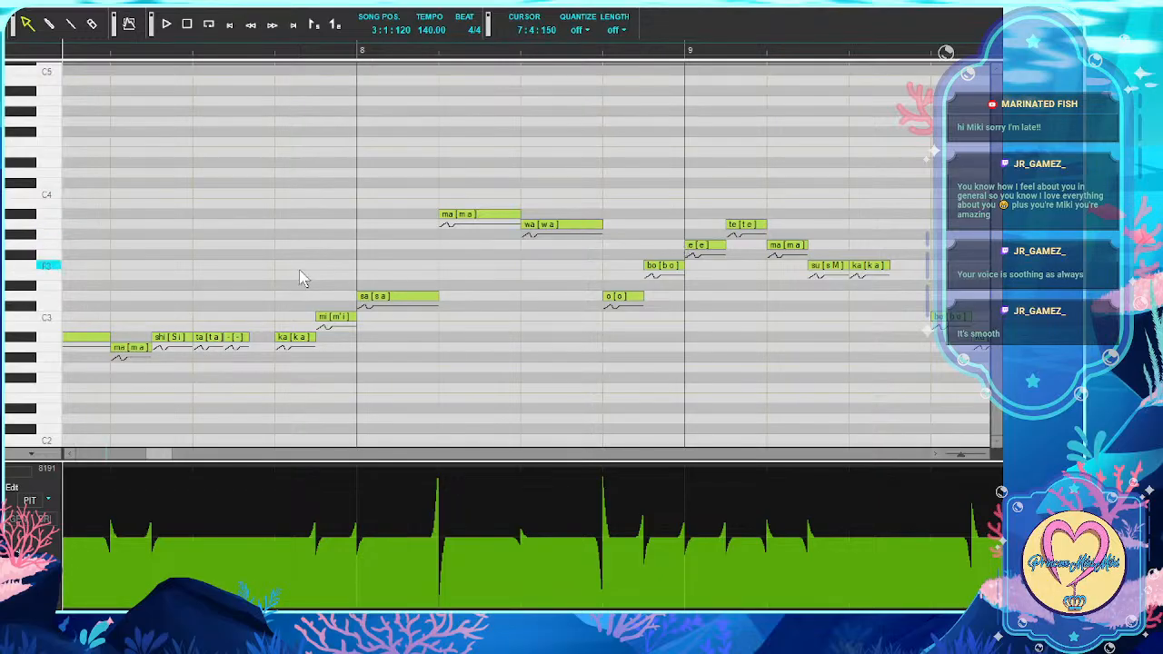
pyautogui.moveTo(270, 152); pyautogui.dragTo(391, 340)
pyautogui.moveTo(272, 100); pyautogui.dragTo(985, 426)
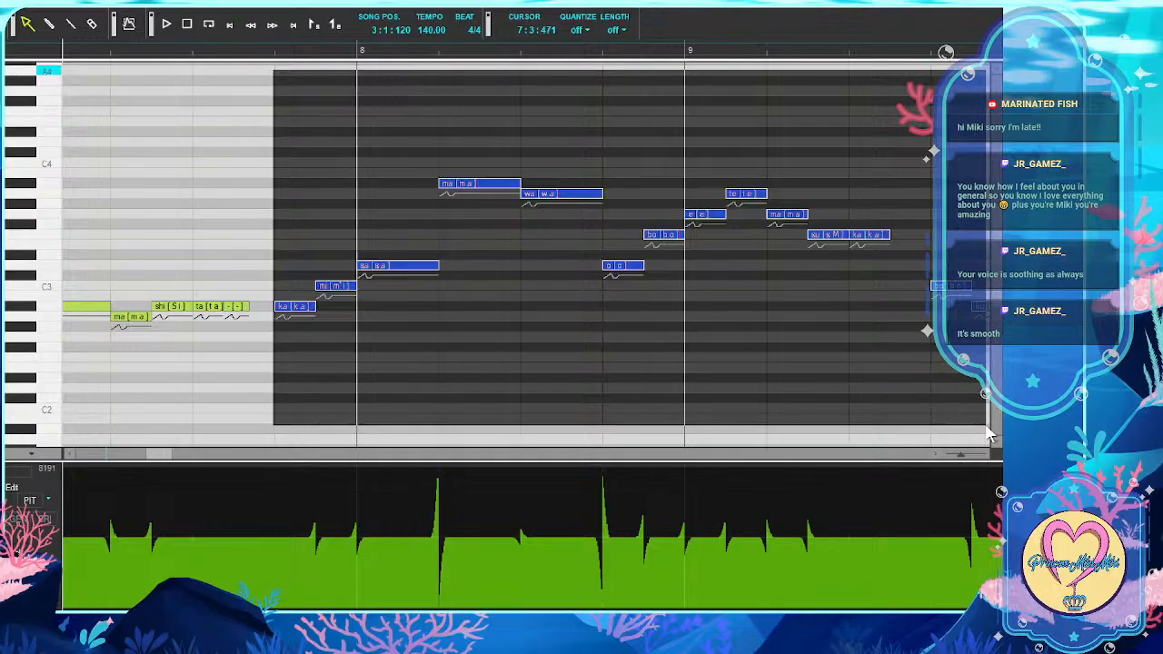
pyautogui.moveTo(988, 434); pyautogui.dragTo(591, 440)
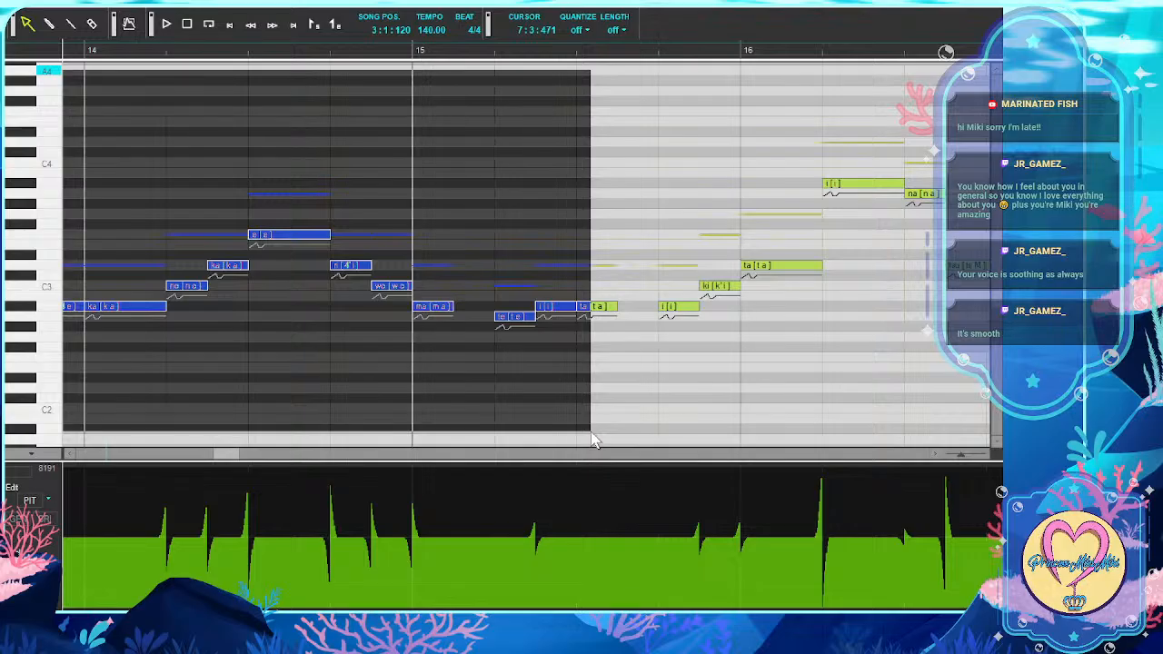
pyautogui.moveTo(591, 439); pyautogui.dragTo(683, 398)
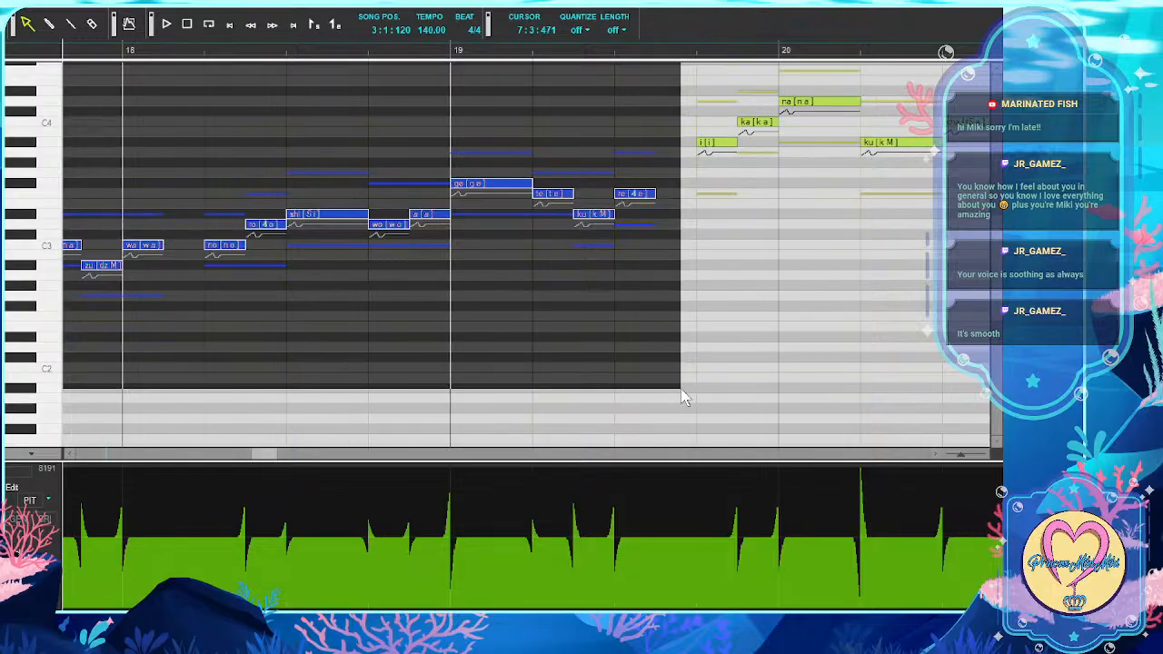
pyautogui.moveTo(683, 396); pyautogui.dragTo(847, 389)
pyautogui.scroll(3, 875, 331)
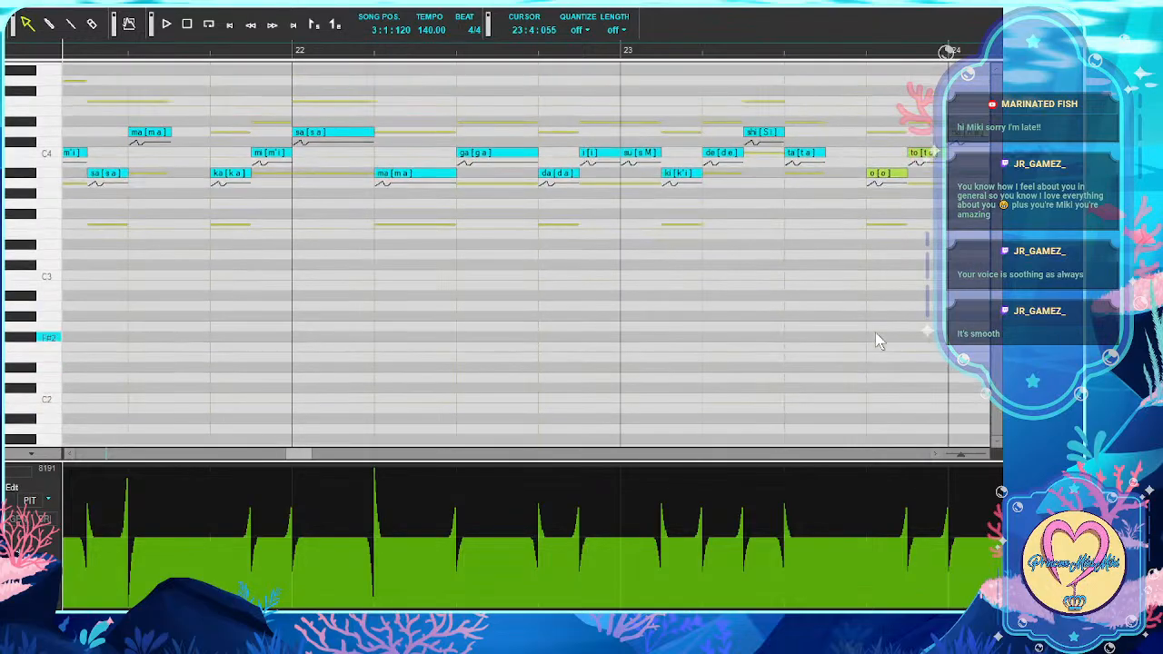
pyautogui.scroll(2, 879, 377)
pyautogui.hscroll(6, 879, 377)
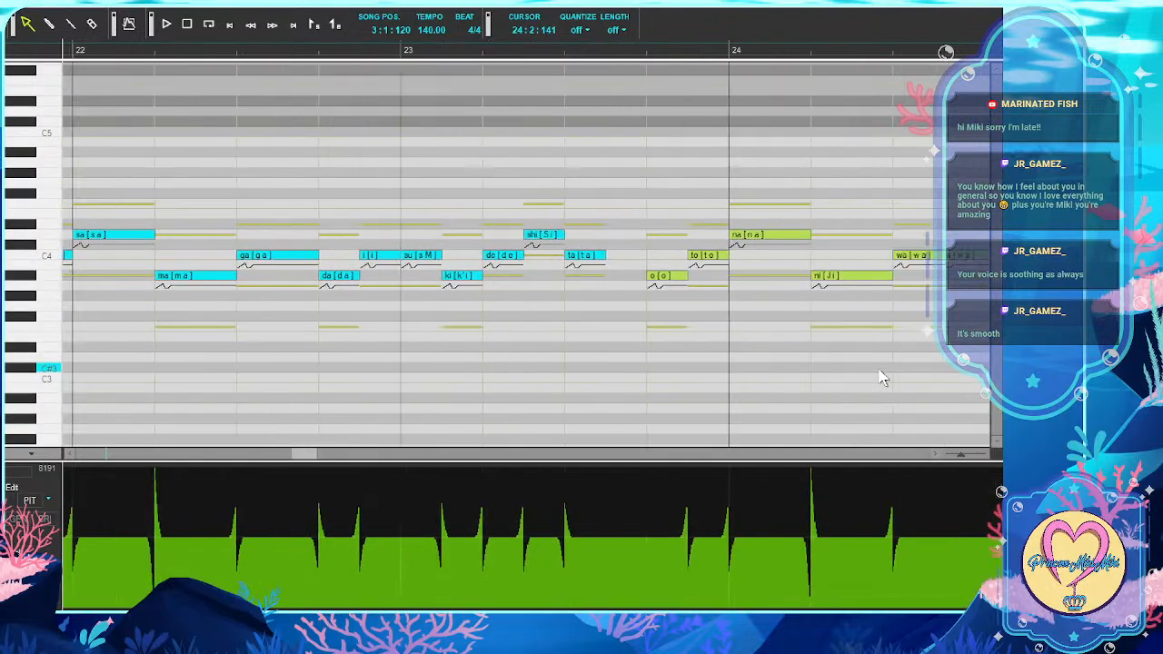
pyautogui.hscroll(6, 881, 377)
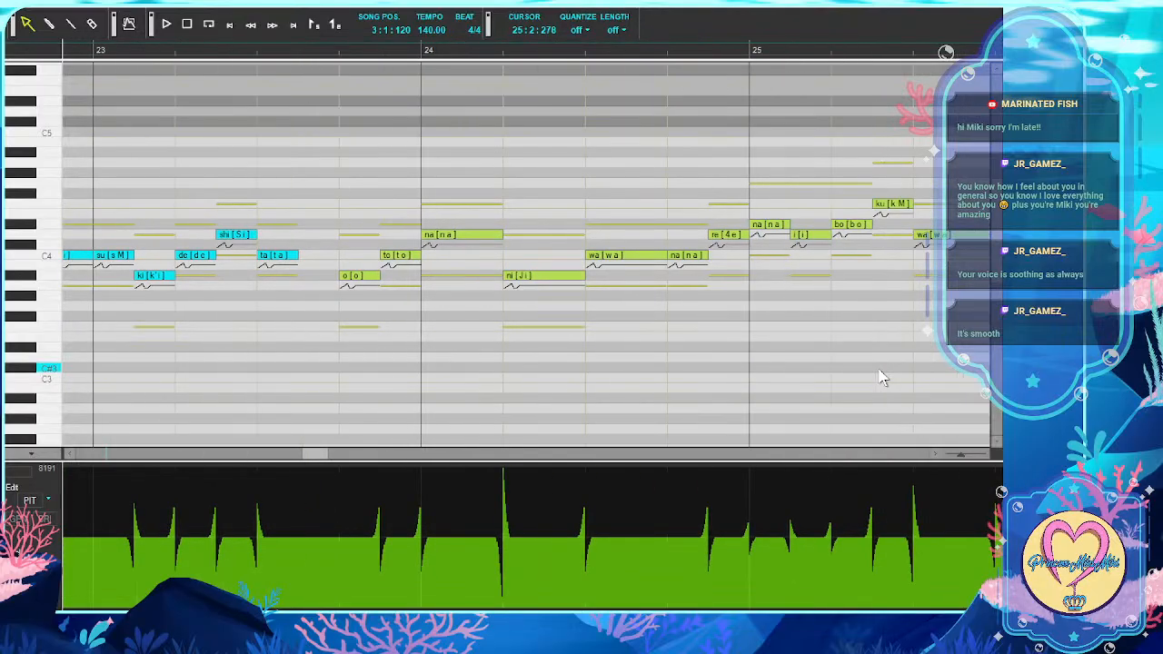
pyautogui.press('Delete')
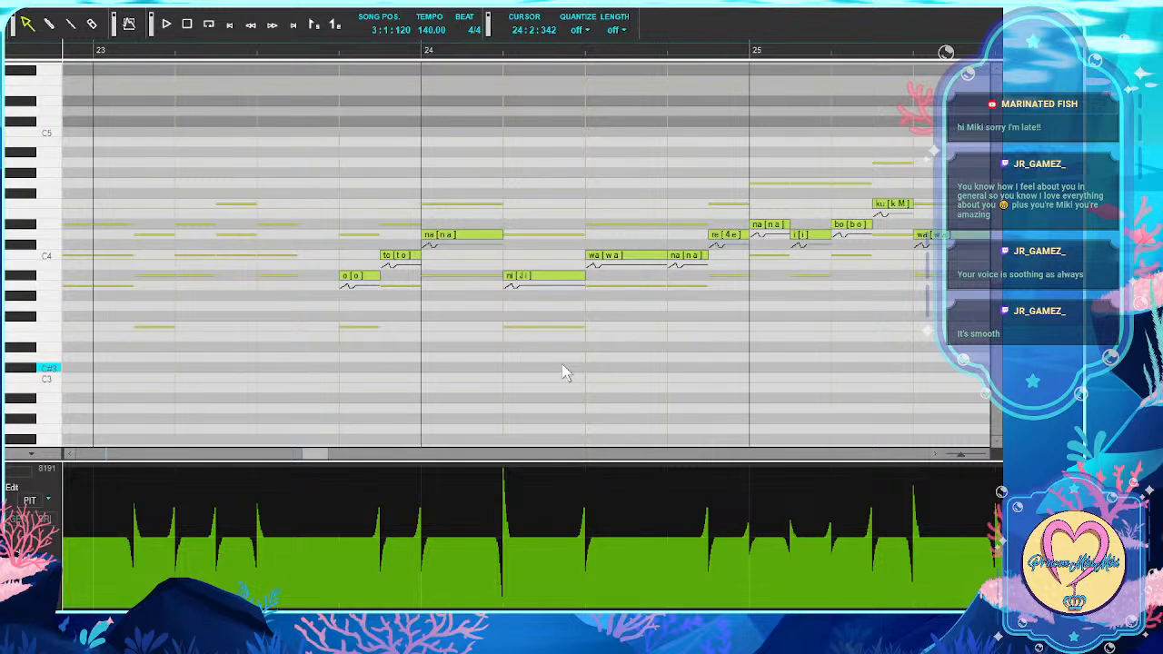
# Examine Nene's remaining notes and lyrics from the end of measure 23 through measure 29
pyautogui.hscroll(10, 562, 372)
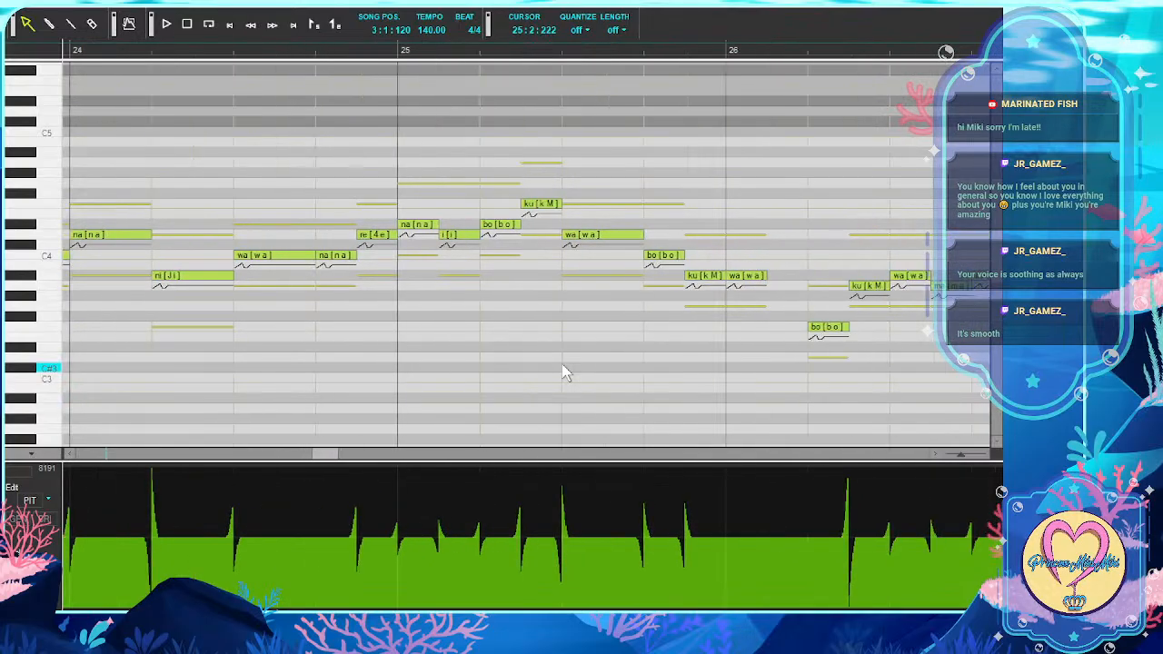
pyautogui.hscroll(7, 562, 372)
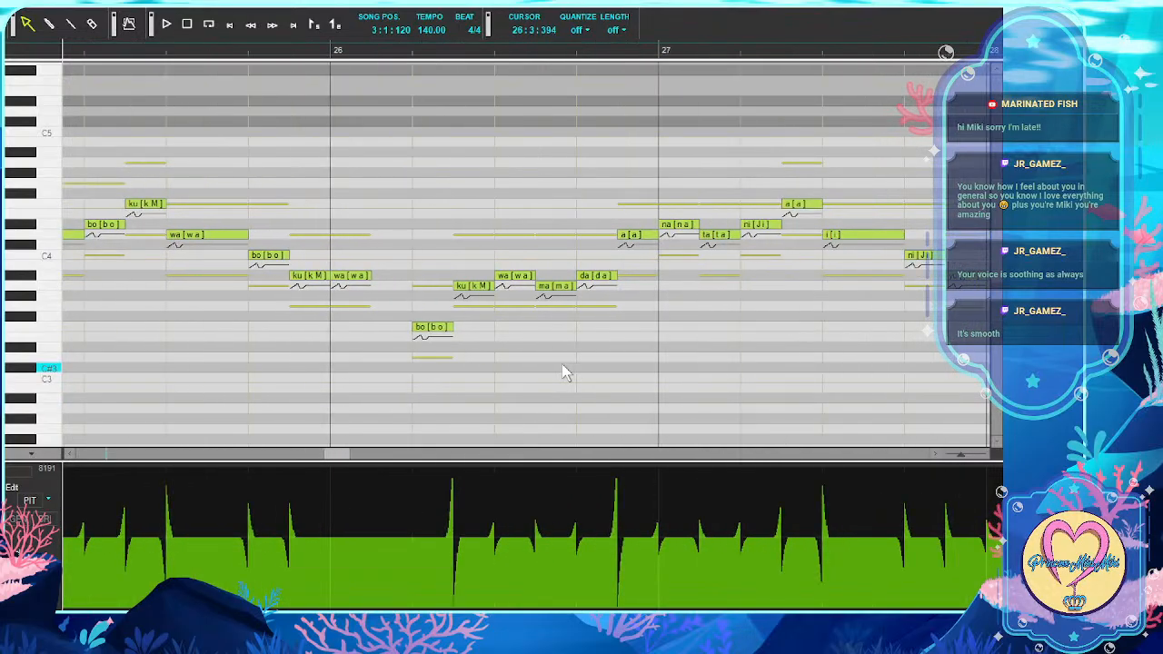
pyautogui.hscroll(3, 562, 372)
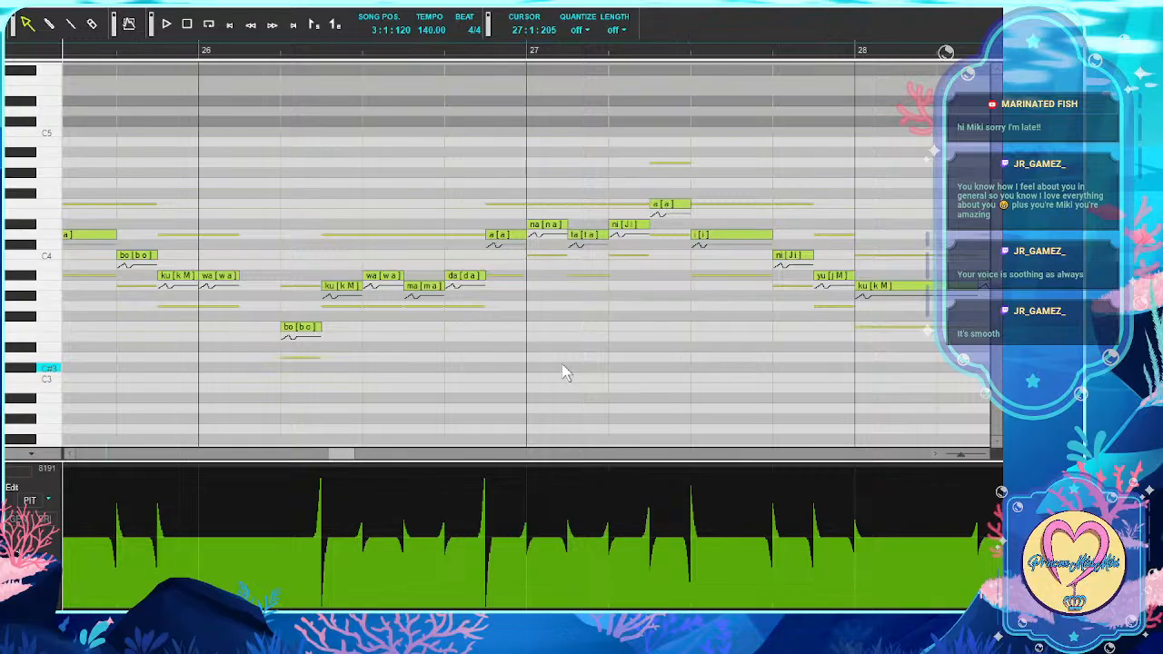
pyautogui.hscroll(4, 562, 368)
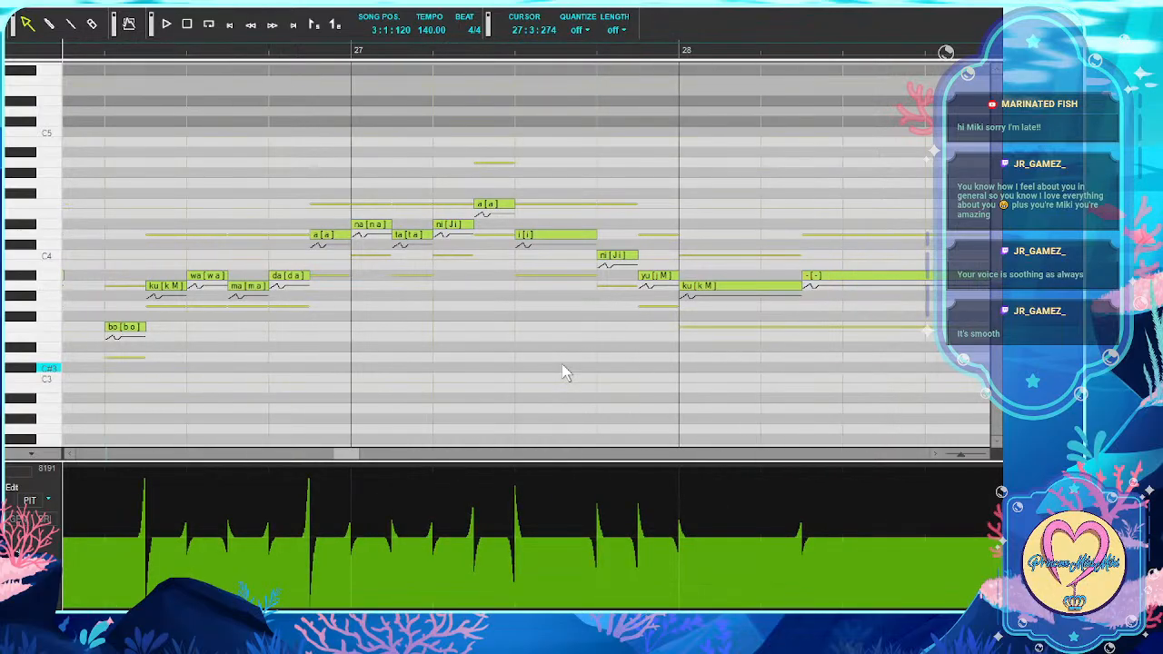
pyautogui.hscroll(3, 561, 372)
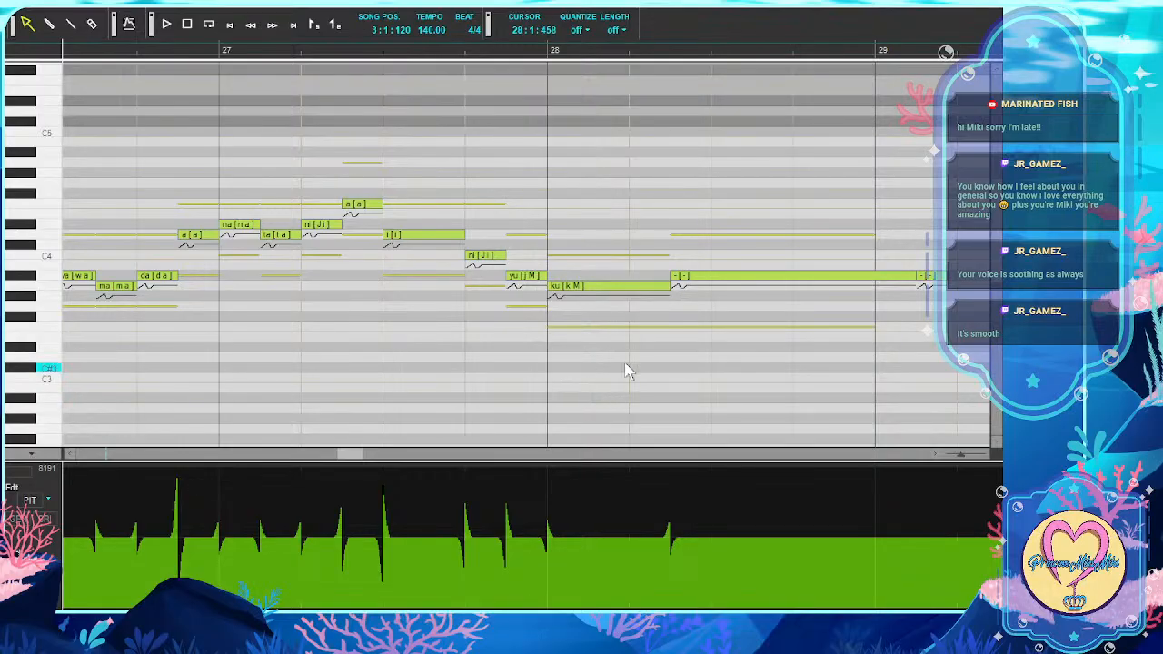
pyautogui.hscroll(5, 625, 368)
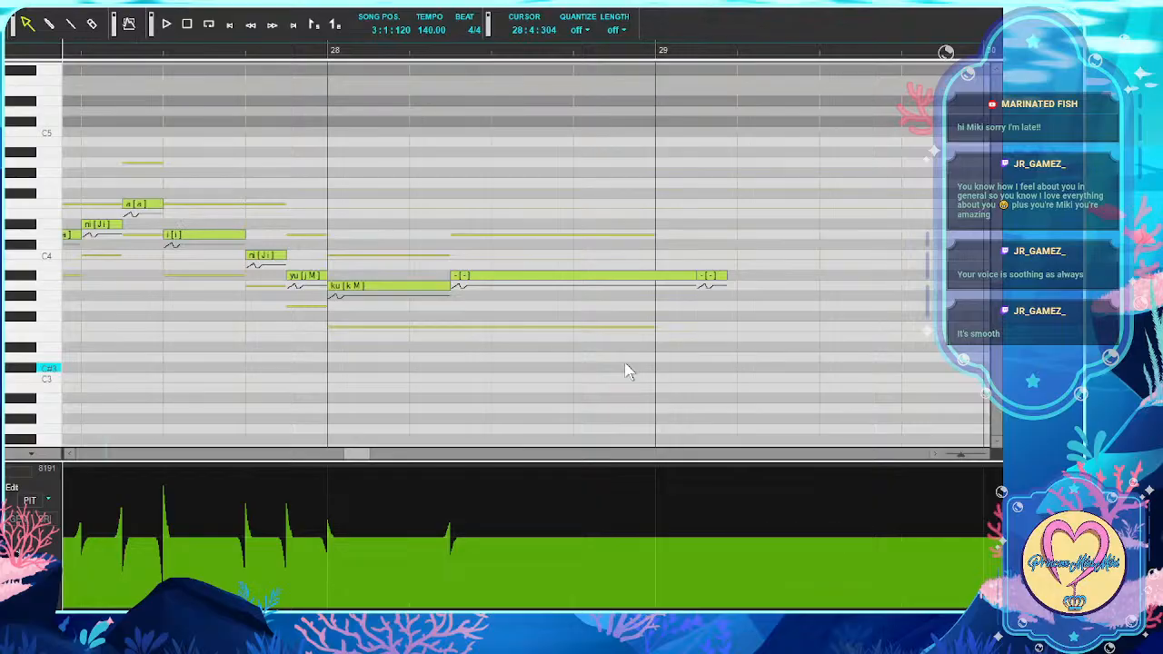
pyautogui.hscroll(-3, 625, 367)
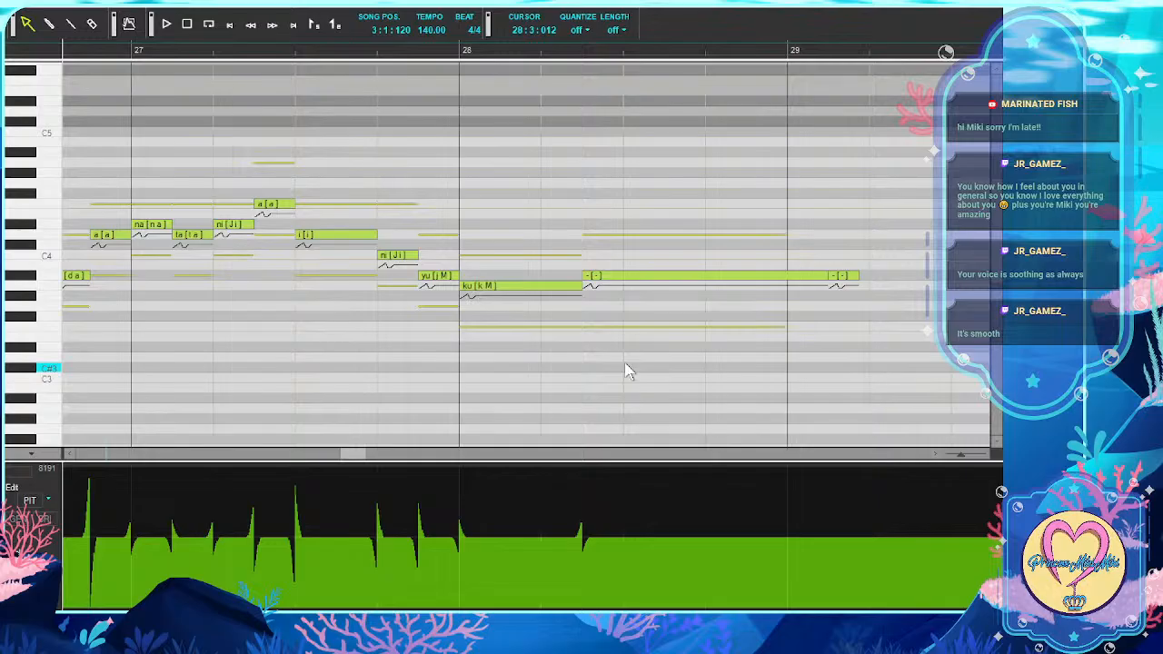
pyautogui.hscroll(-8, 624, 361)
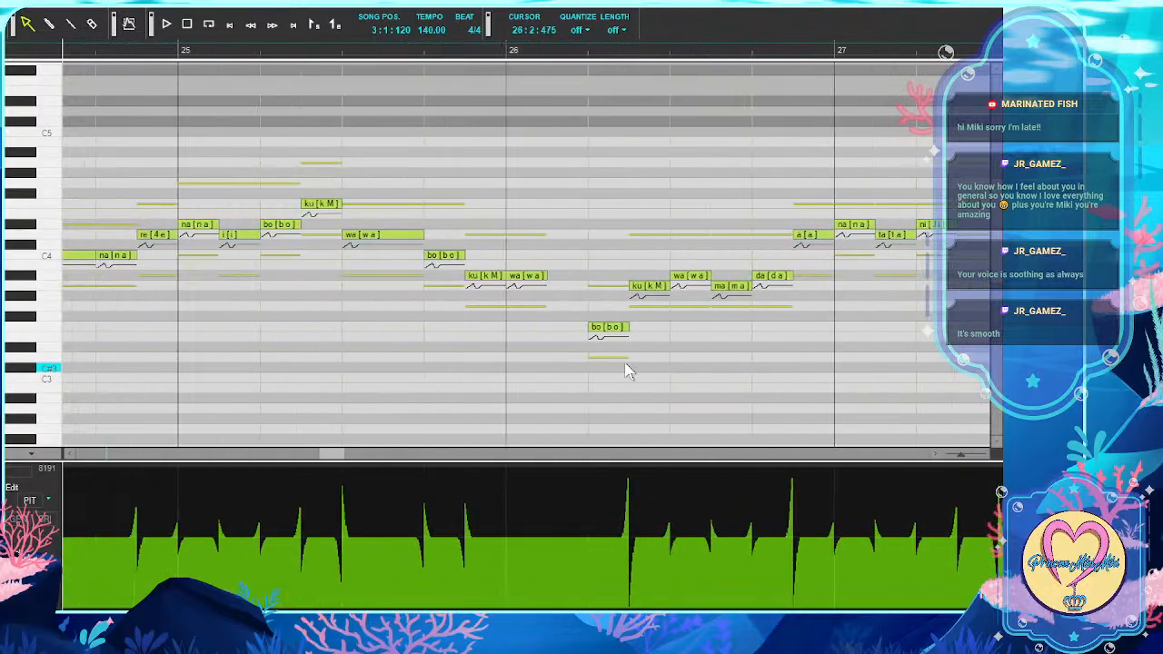
pyautogui.hscroll(-5, 624, 362)
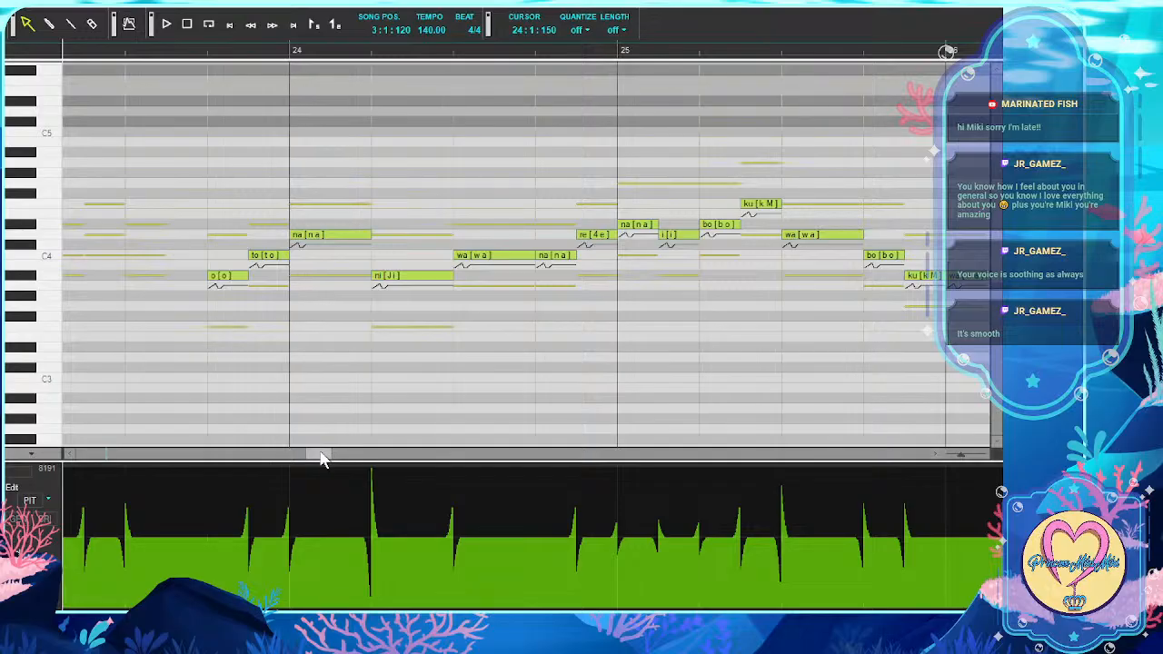
# Delete Nene's Main notes from the "a" at the end of measure 35 through the "te" in measure 41
pyautogui.moveTo(318, 463); pyautogui.dragTo(433, 476)
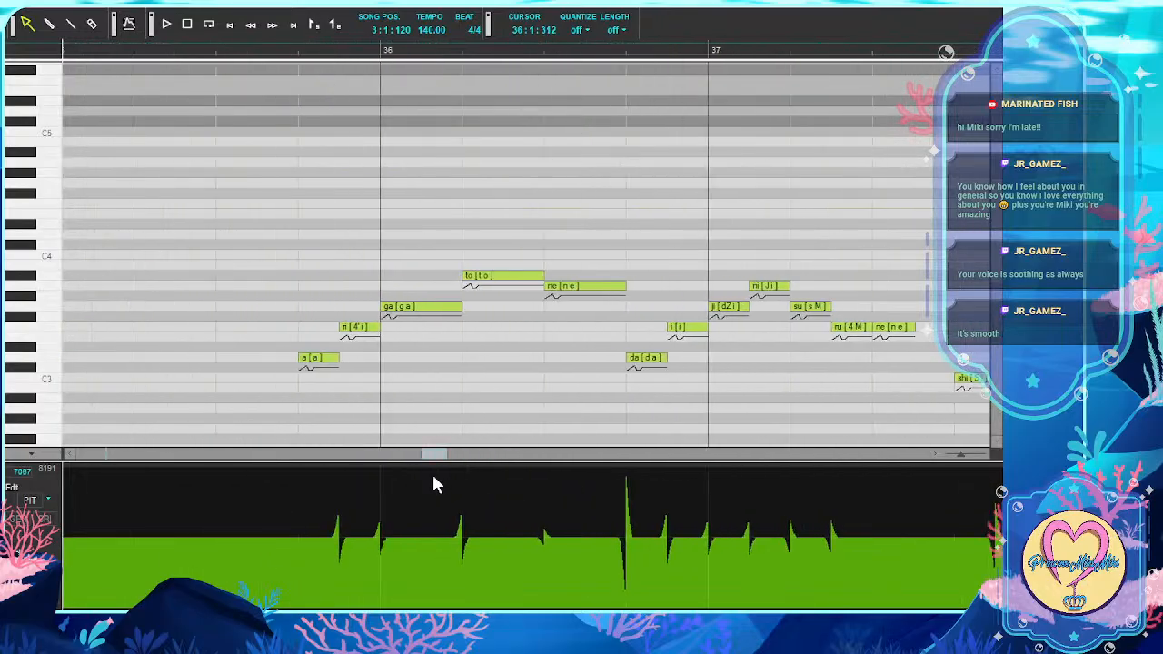
pyautogui.scroll(-3, 445, 392)
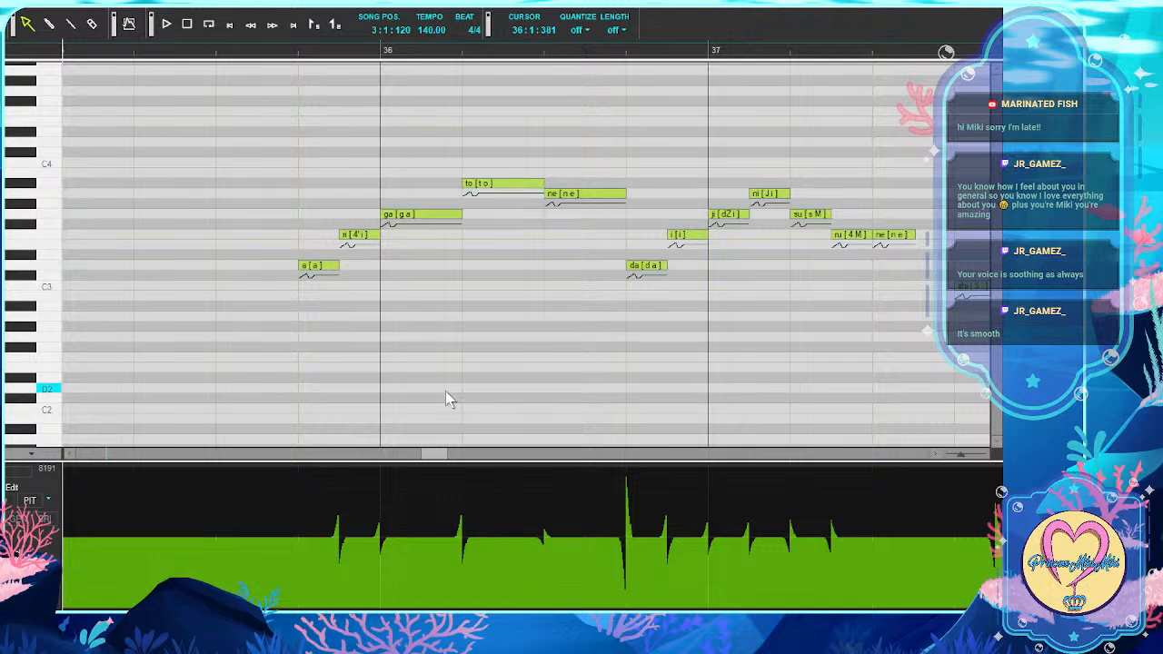
pyautogui.moveTo(172, 99); pyautogui.dragTo(928, 332)
pyautogui.moveTo(993, 447); pyautogui.dragTo(721, 382)
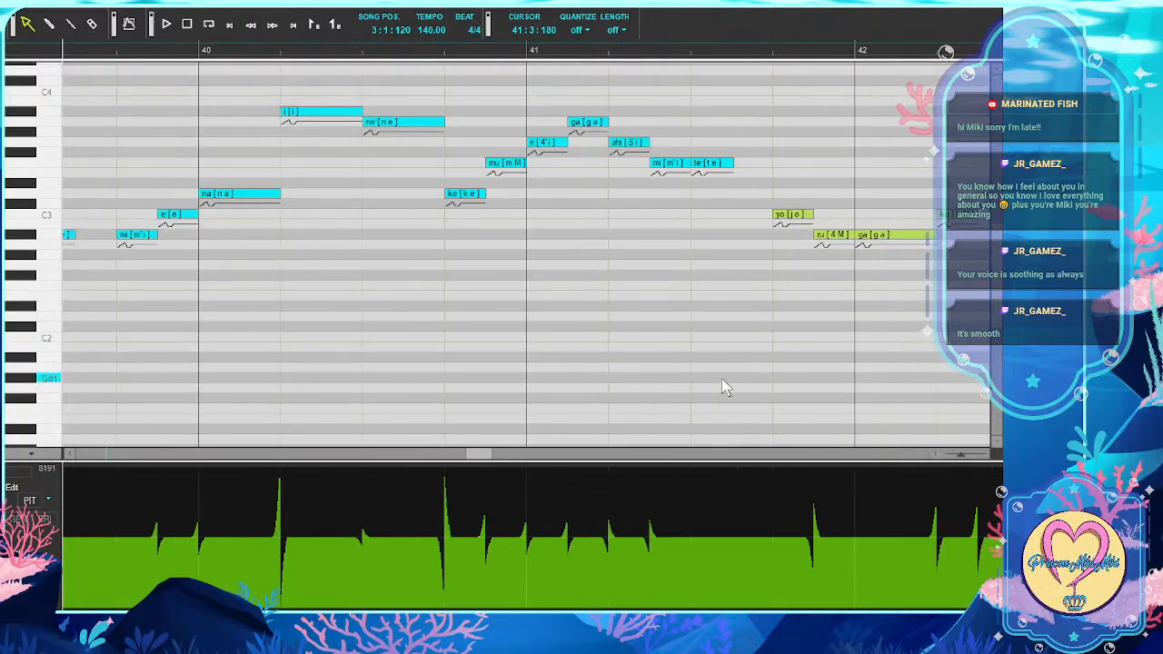
pyautogui.press('Delete')
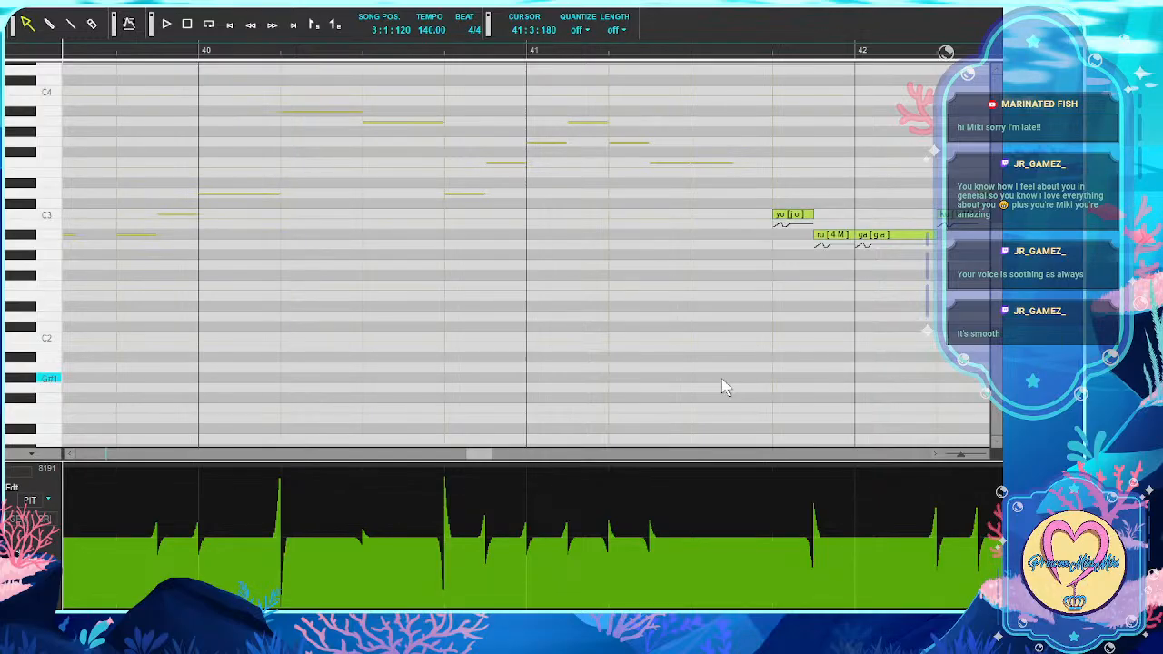
# Examine Nene's notes and lyrics from the "yo" late in measure 41 through measure 50
pyautogui.hscroll(10, 721, 380)
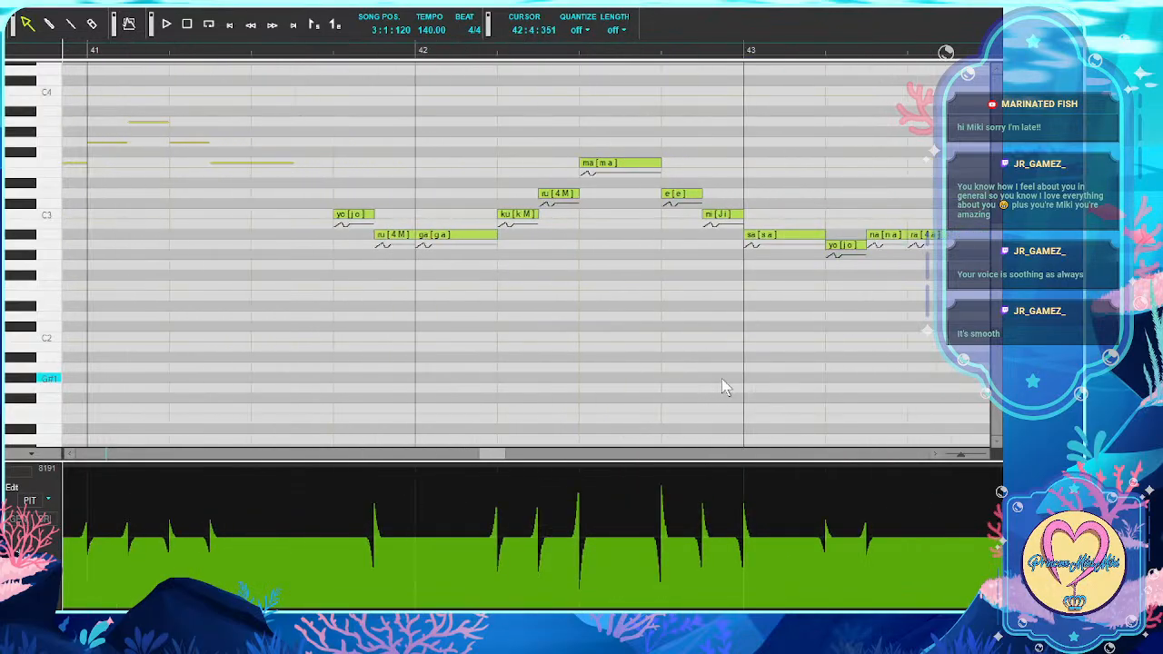
pyautogui.hscroll(3, 722, 382)
pyautogui.scroll(1, 722, 381)
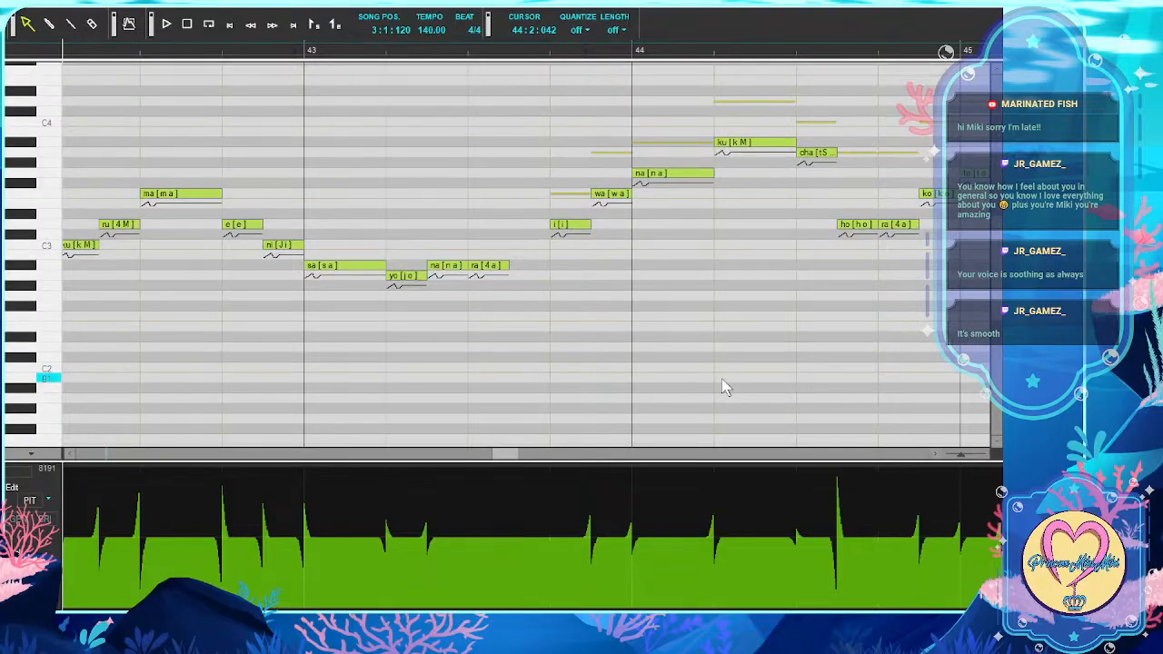
pyautogui.hscroll(3, 722, 387)
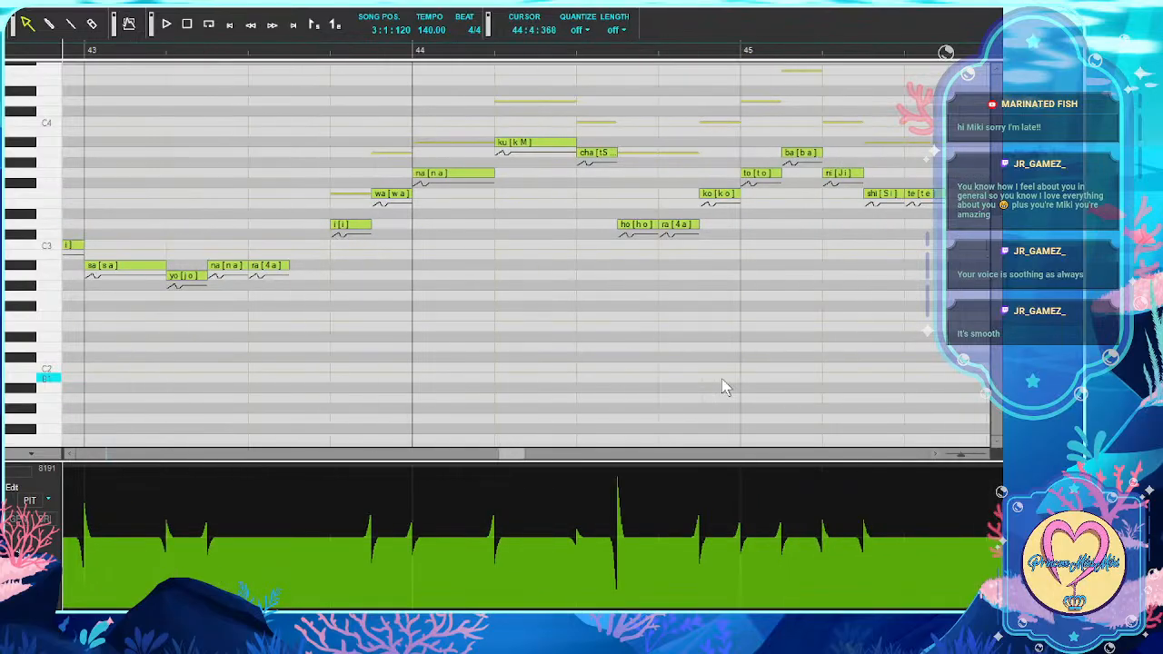
pyautogui.hscroll(3, 721, 382)
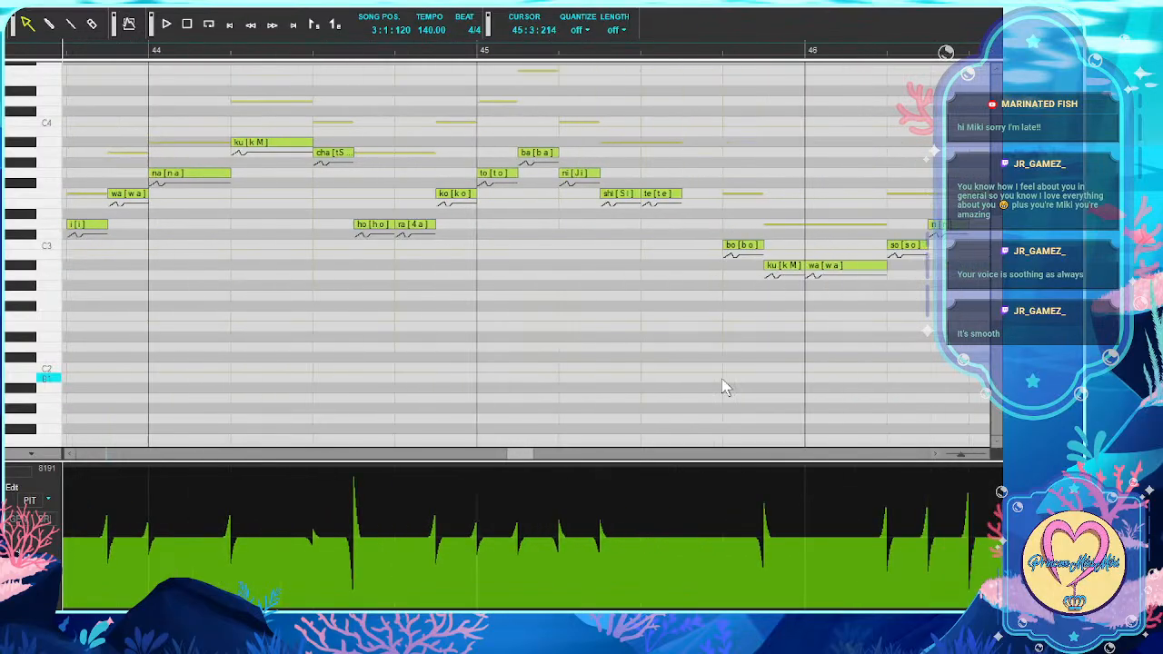
pyautogui.hscroll(3, 721, 387)
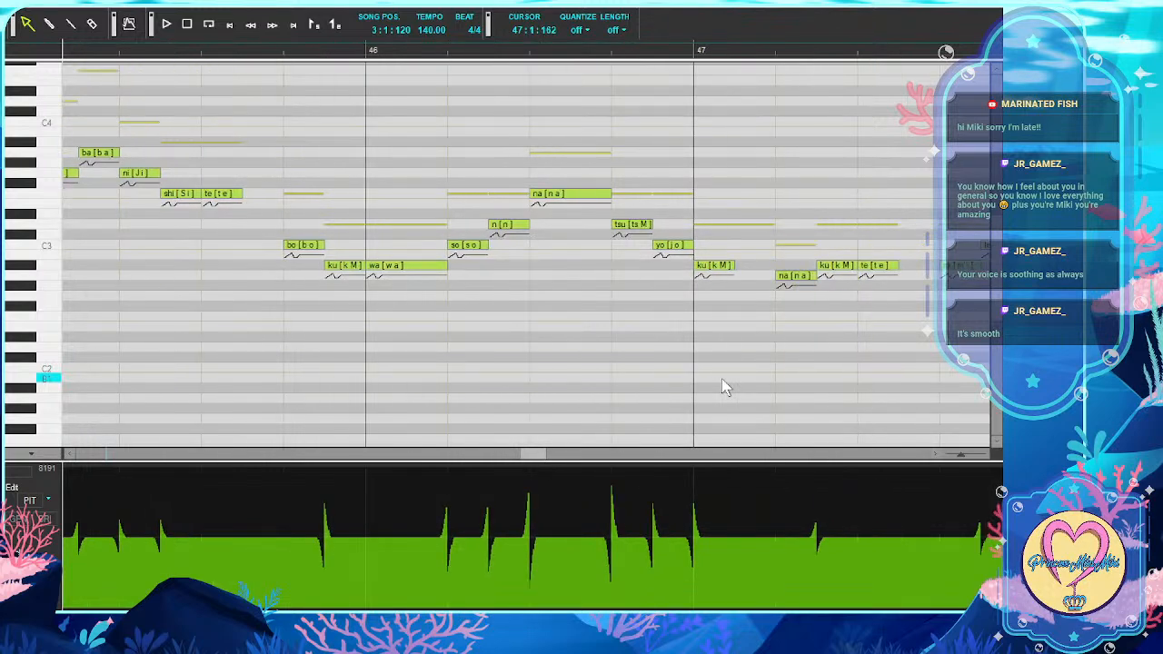
pyautogui.hscroll(3, 721, 382)
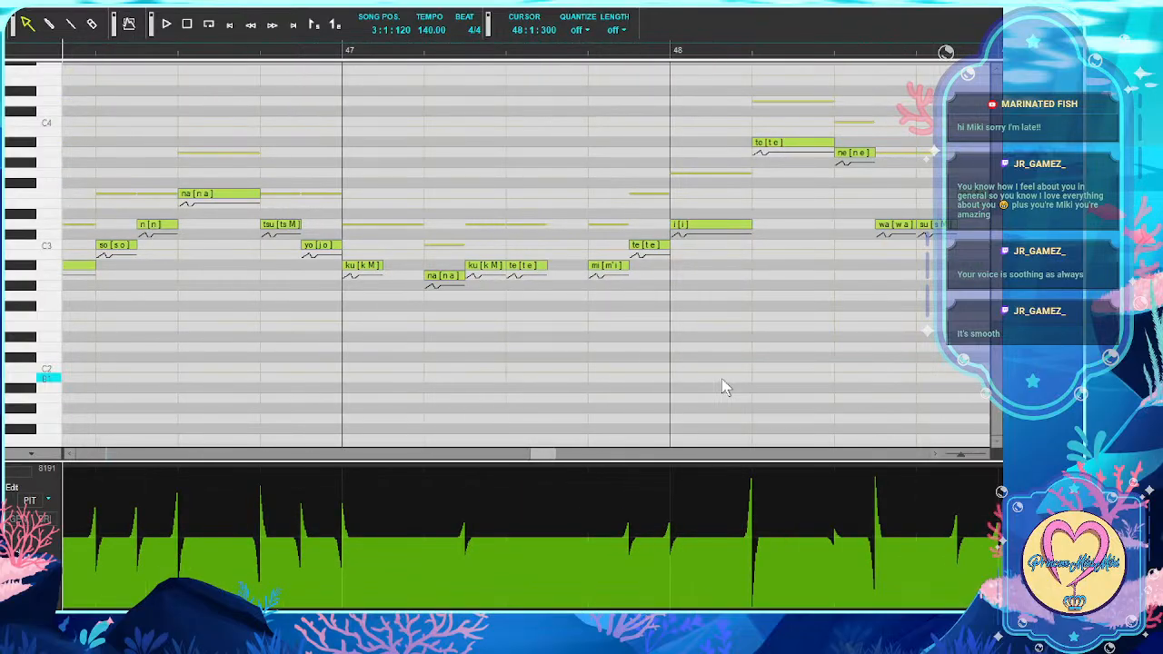
pyautogui.hscroll(10, 721, 386)
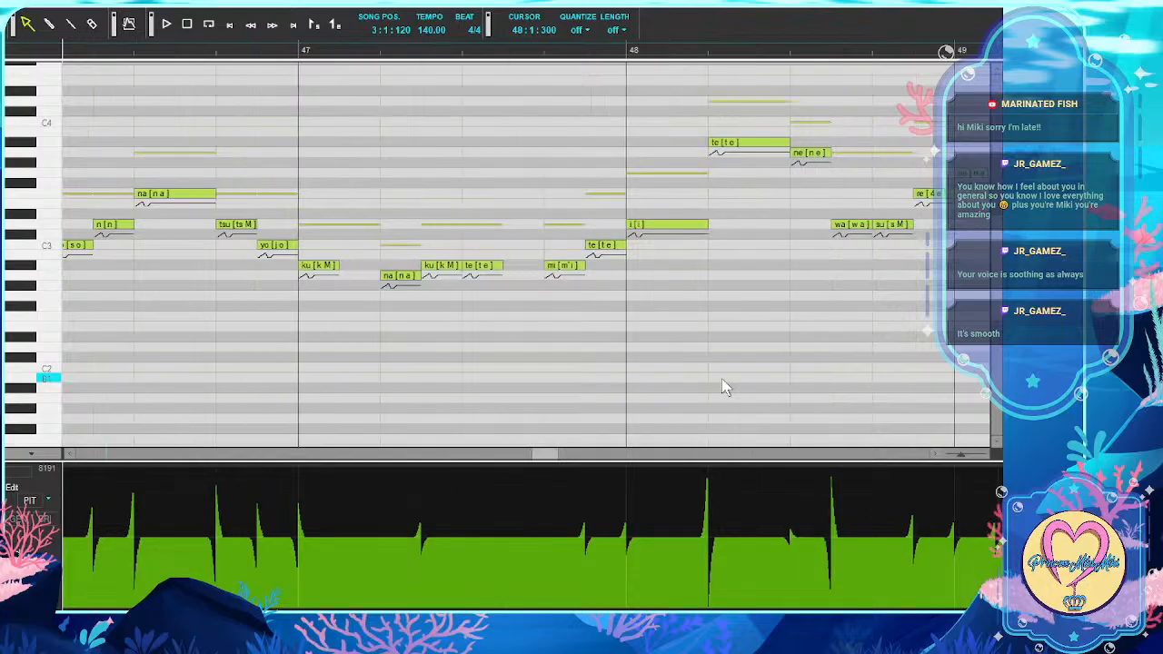
pyautogui.hscroll(3, 721, 382)
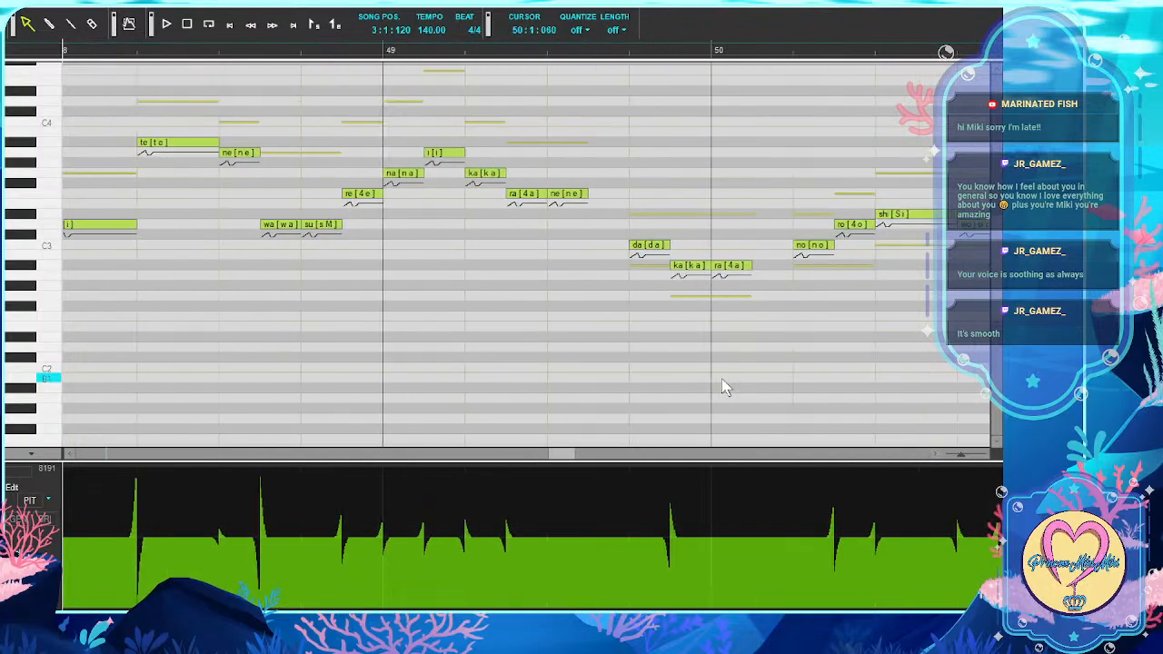
pyautogui.hscroll(-4, 682, 372)
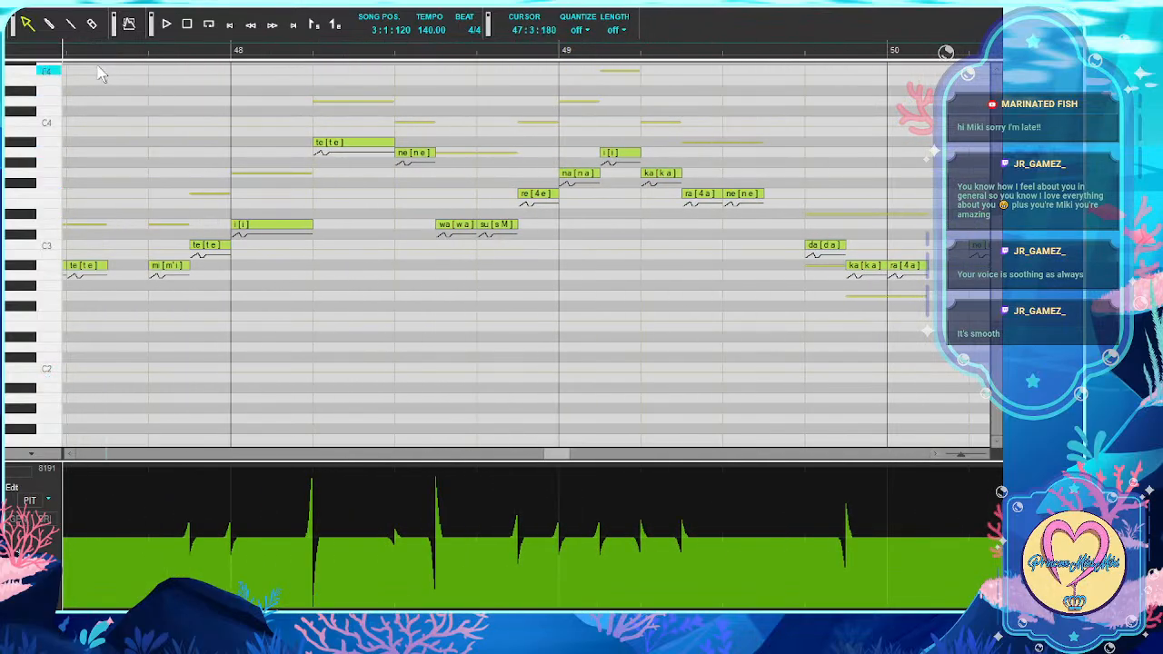
pyautogui.moveTo(97, 73); pyautogui.dragTo(212, 340)
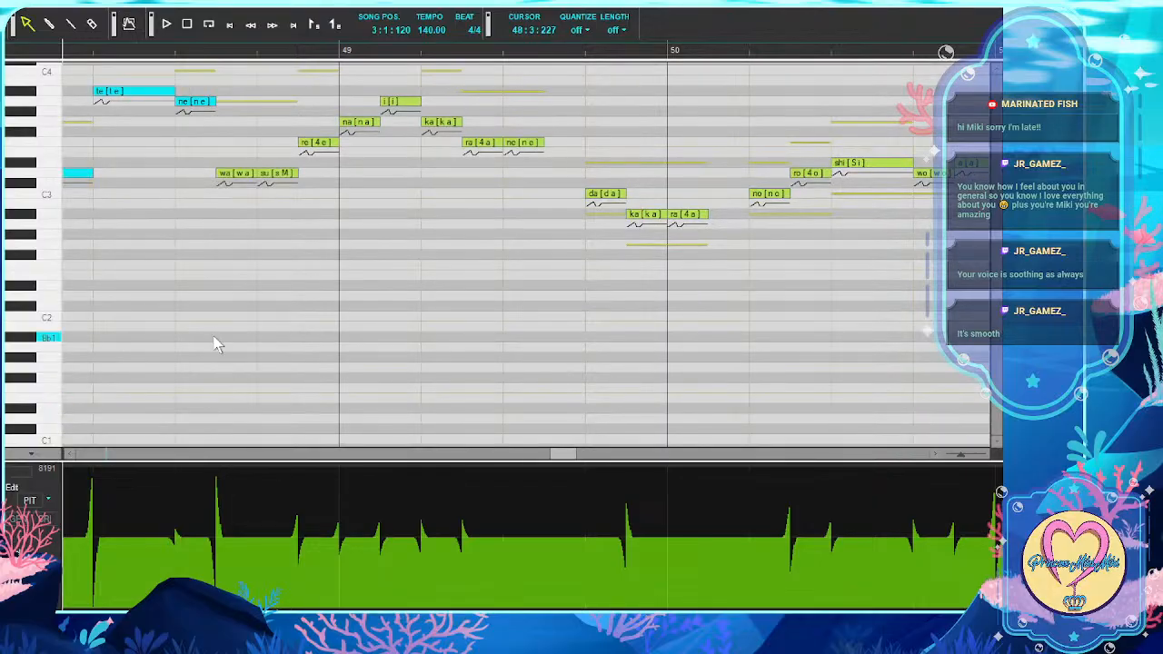
pyautogui.hscroll(-5, 213, 340)
pyautogui.scroll(1, 214, 342)
pyautogui.click(214, 341)
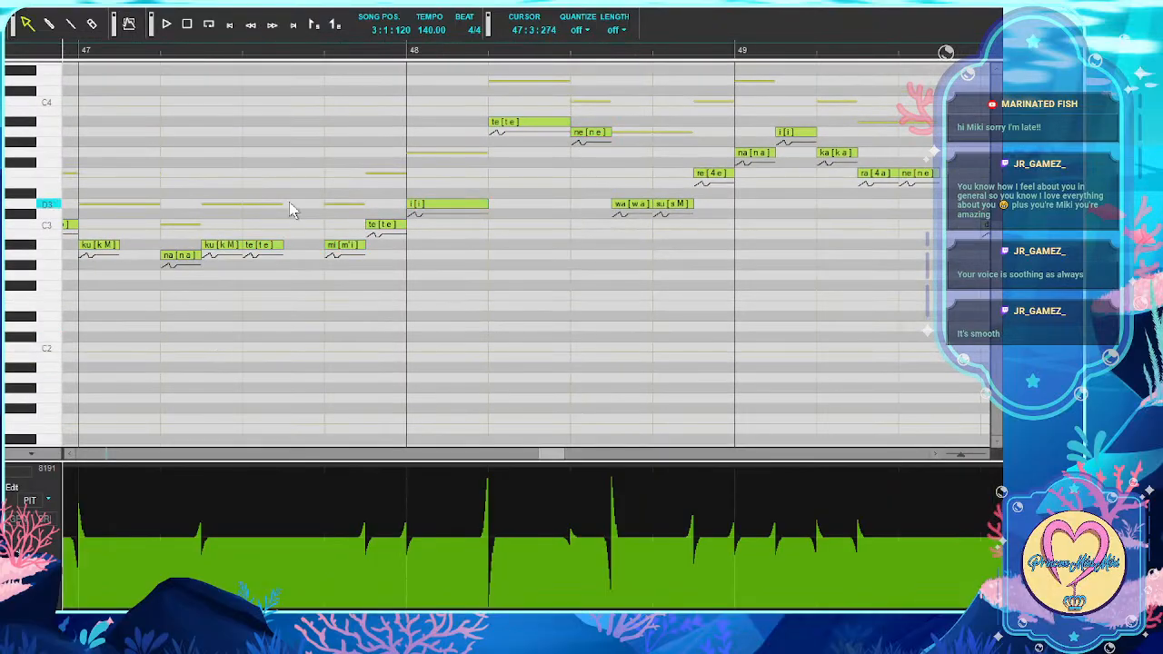
# Delete Nene's Main notes from the "mi" late in measure 47 through the "re" in measure 51
pyautogui.moveTo(311, 80); pyautogui.dragTo(584, 275)
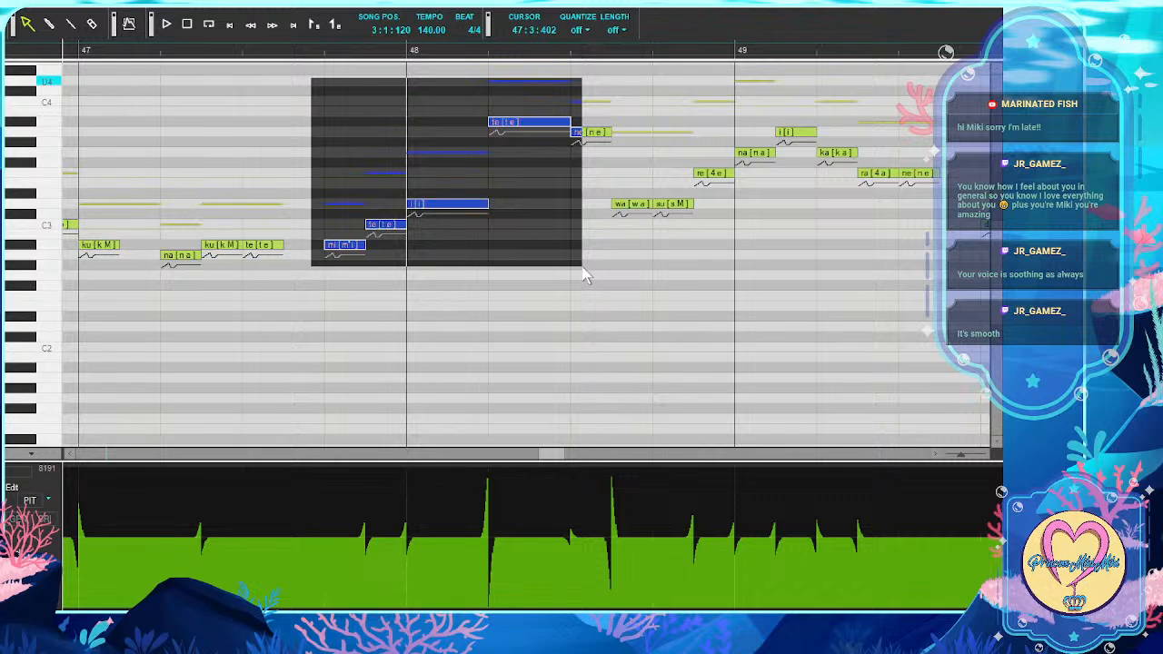
pyautogui.moveTo(582, 269); pyautogui.dragTo(907, 373)
pyautogui.moveTo(988, 373); pyautogui.dragTo(876, 388)
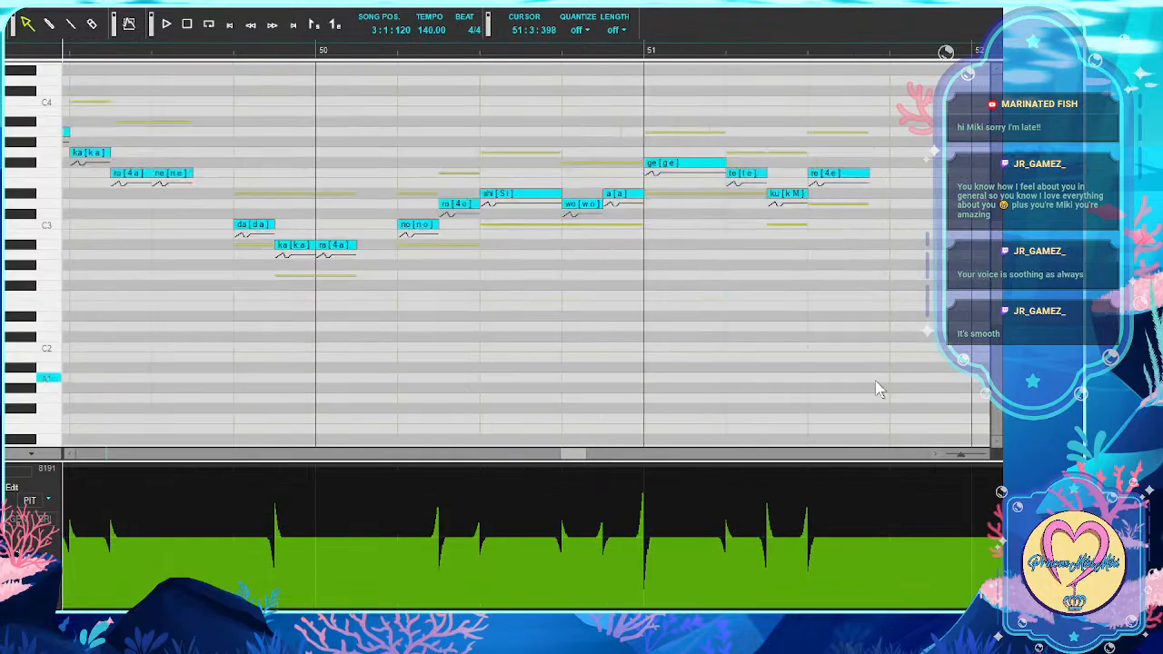
pyautogui.press('Delete')
pyautogui.hscroll(3, 731, 317)
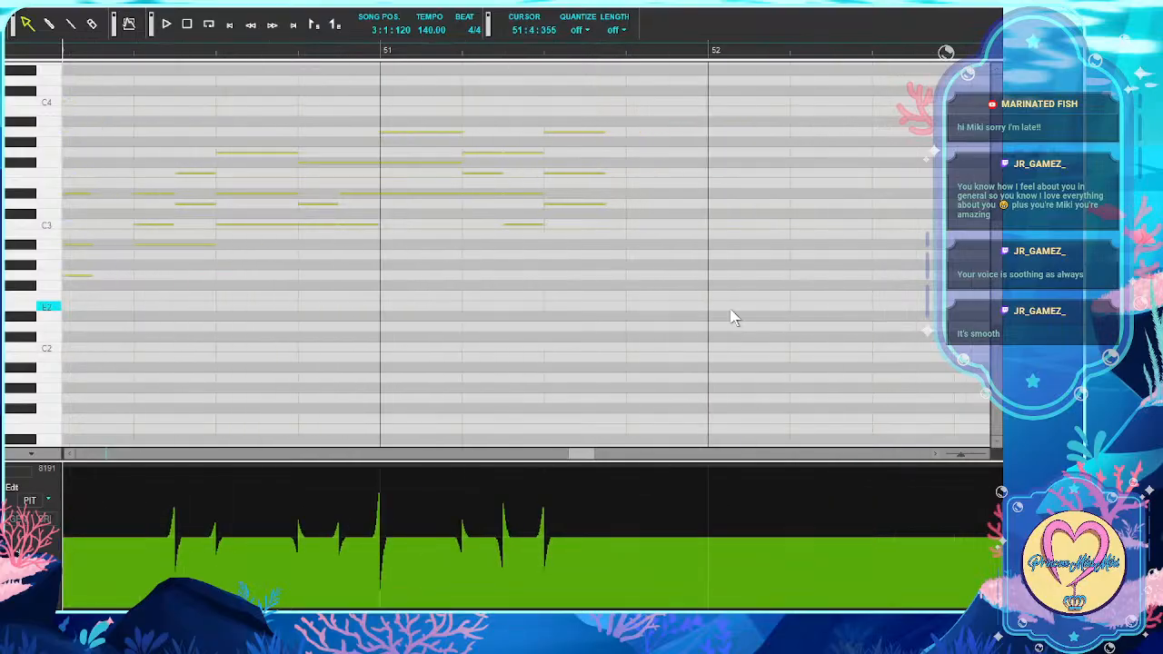
# Delete Nene's Main notes from the "i" late in measure 53 through the "ta" in measure 57
pyautogui.hscroll(8, 732, 317)
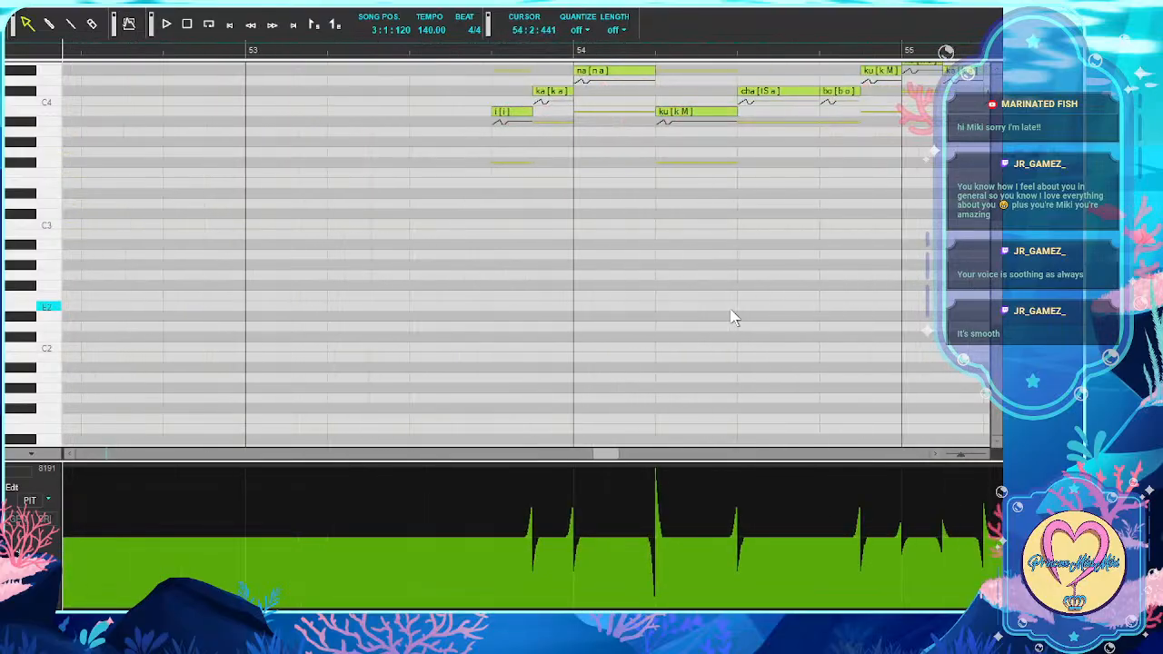
pyautogui.scroll(3, 731, 317)
pyautogui.hscroll(3, 731, 317)
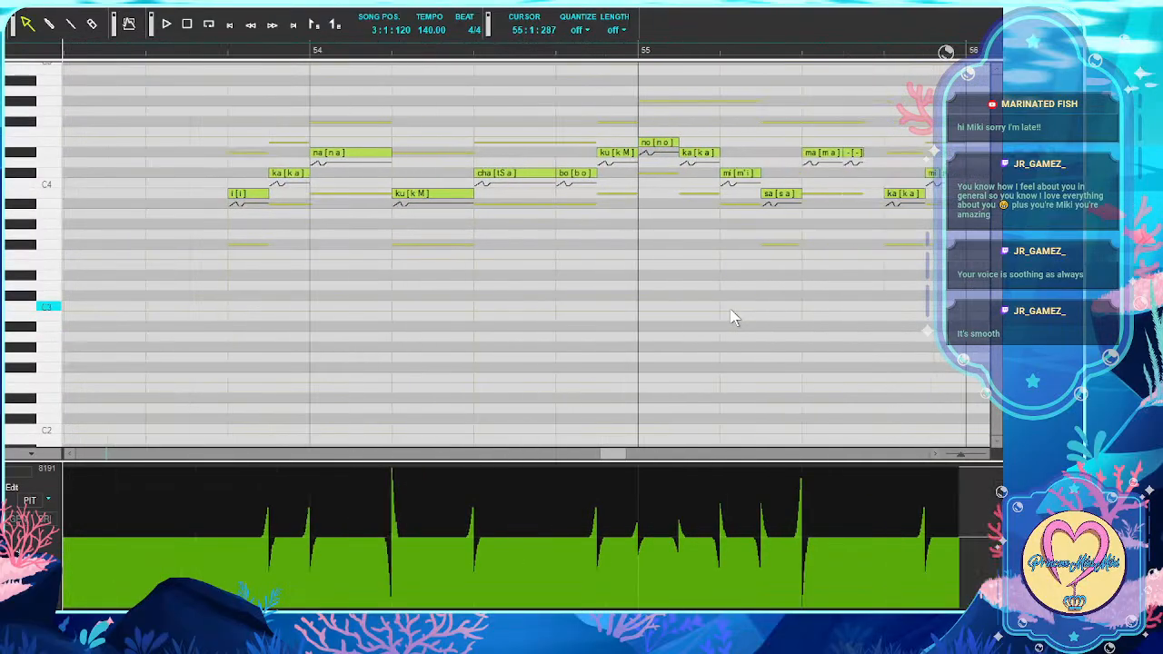
pyautogui.hscroll(1, 732, 317)
pyautogui.scroll(2, 731, 317)
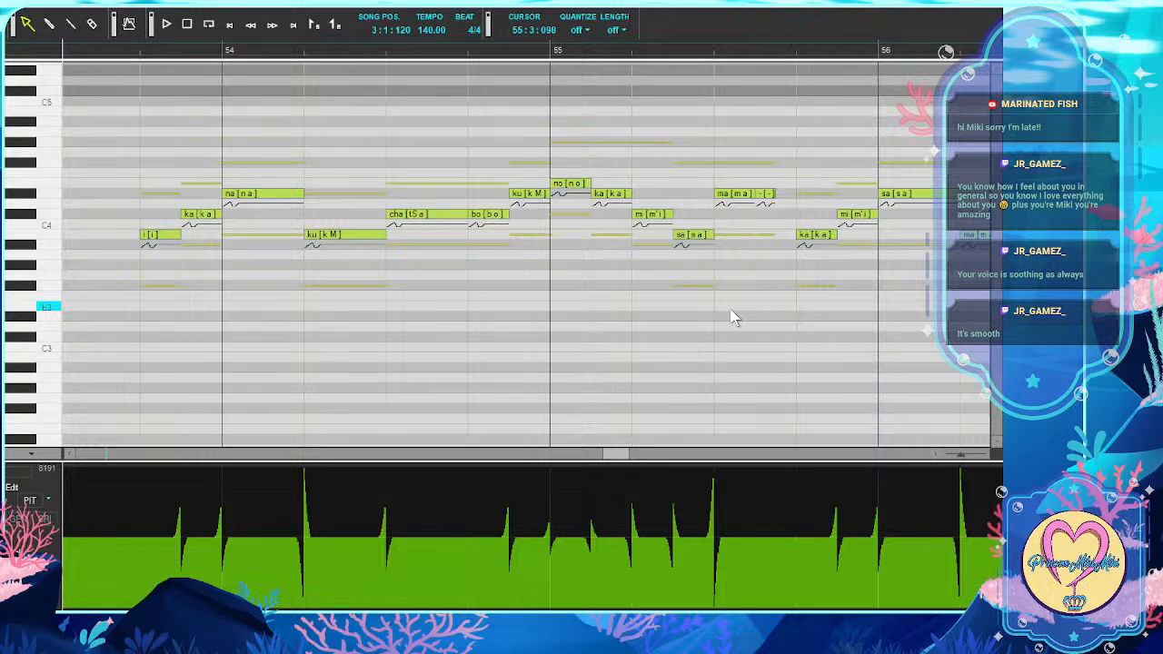
pyautogui.moveTo(119, 136); pyautogui.dragTo(724, 382)
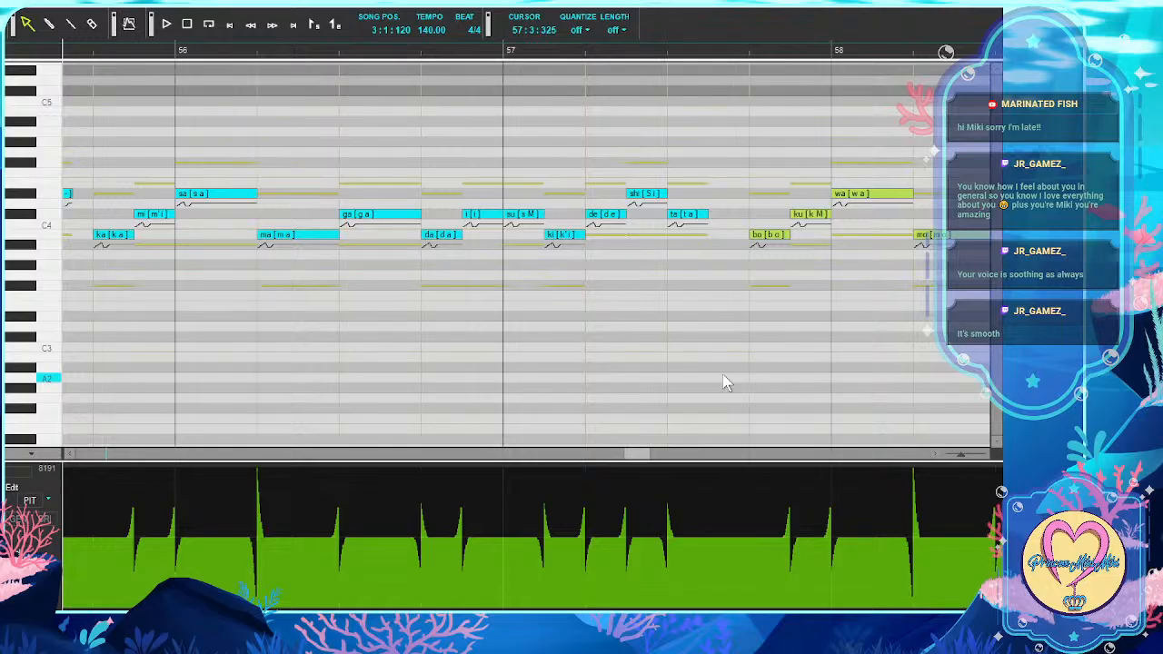
pyautogui.click(750, 360)
# Examine Nene's notes and lyrics from the "bo" late in measure 57 through measure 73
pyautogui.hscroll(5, 750, 360)
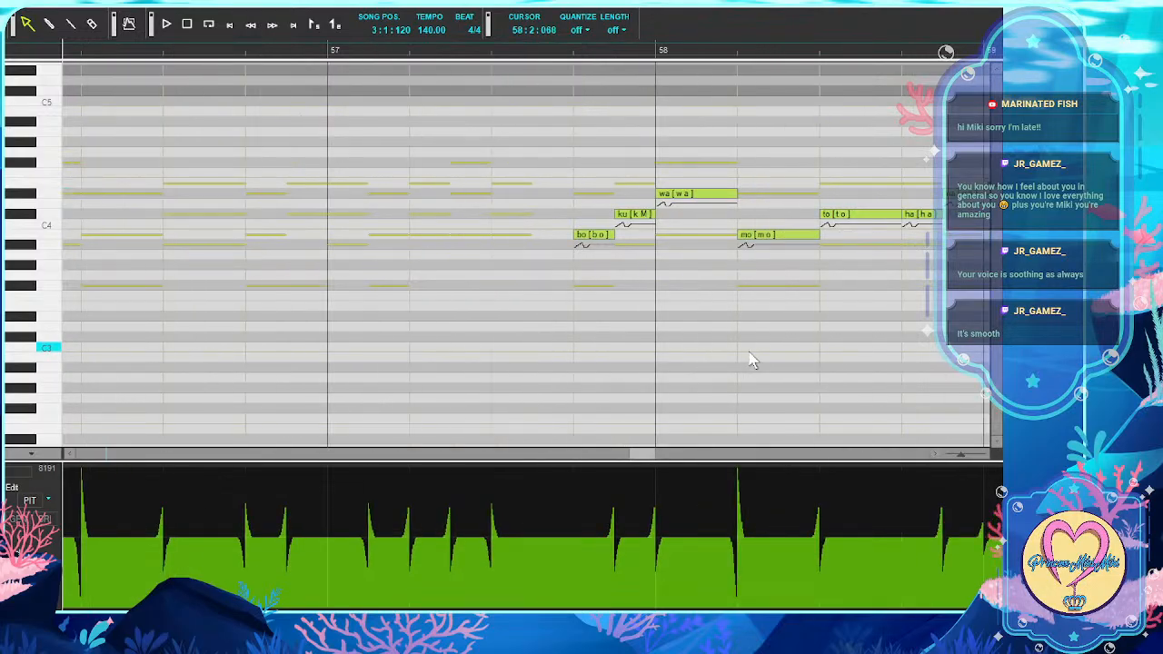
pyautogui.hscroll(3, 750, 360)
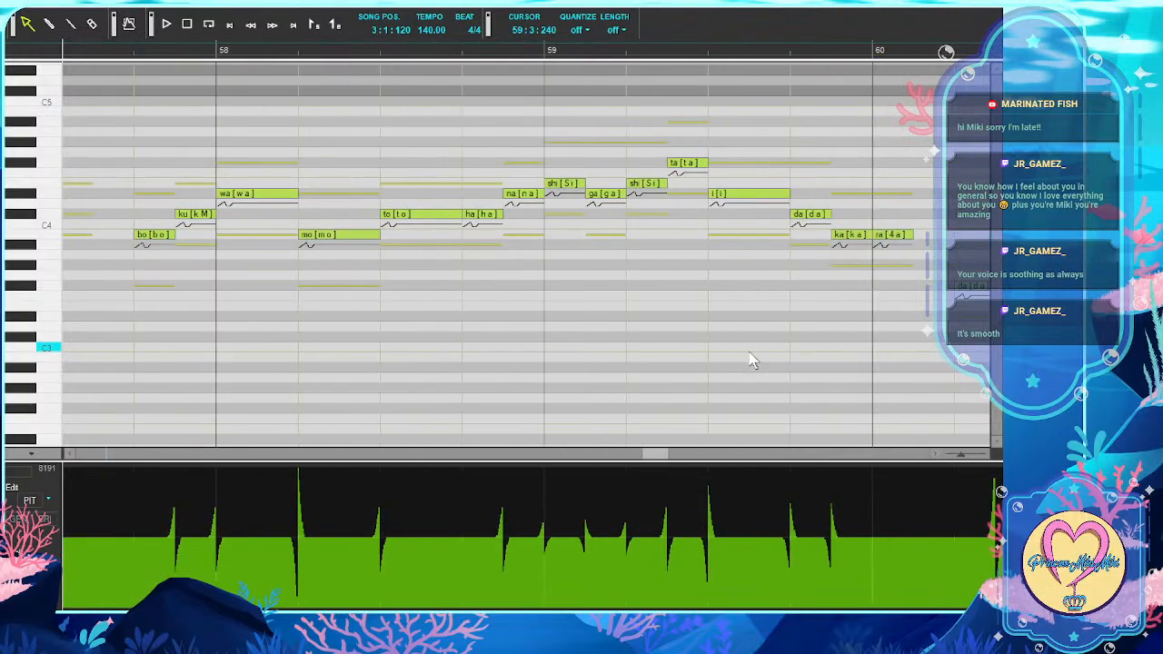
pyautogui.hscroll(2, 750, 360)
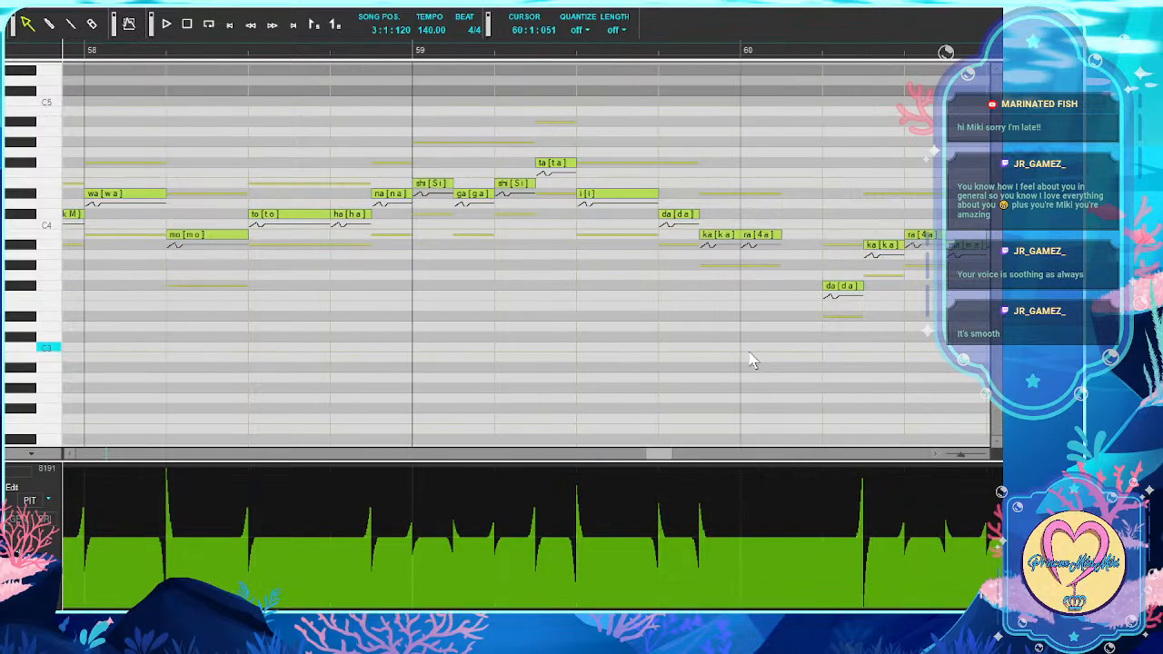
pyautogui.hscroll(5, 750, 360)
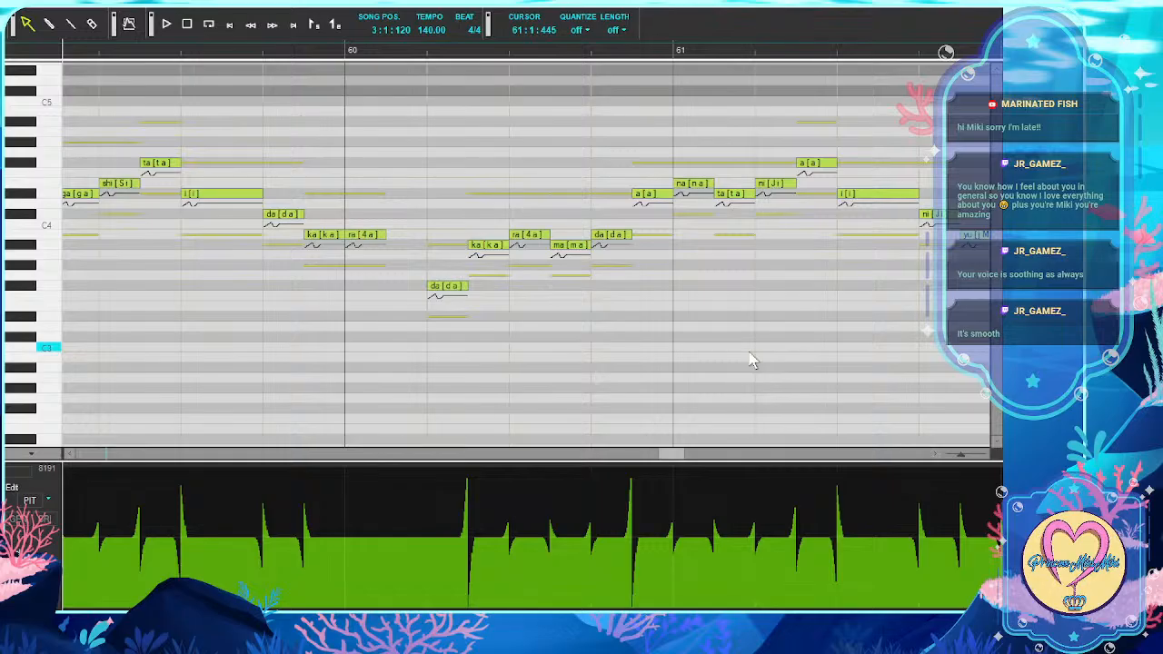
pyautogui.hscroll(2, 750, 360)
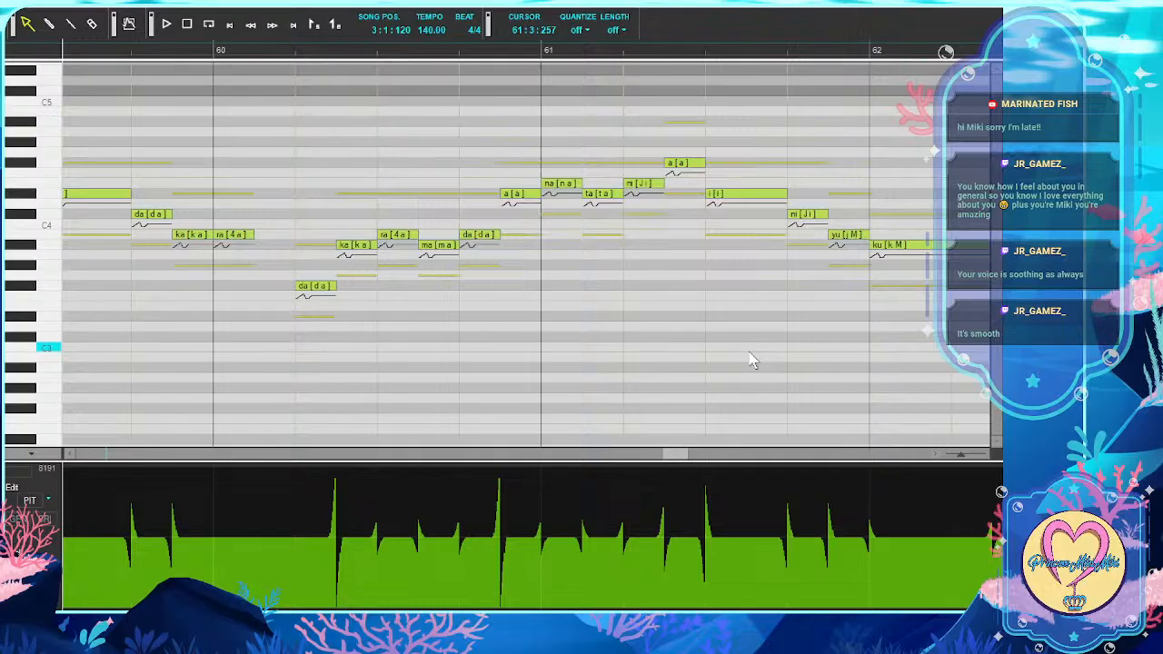
pyautogui.hscroll(10, 691, 358)
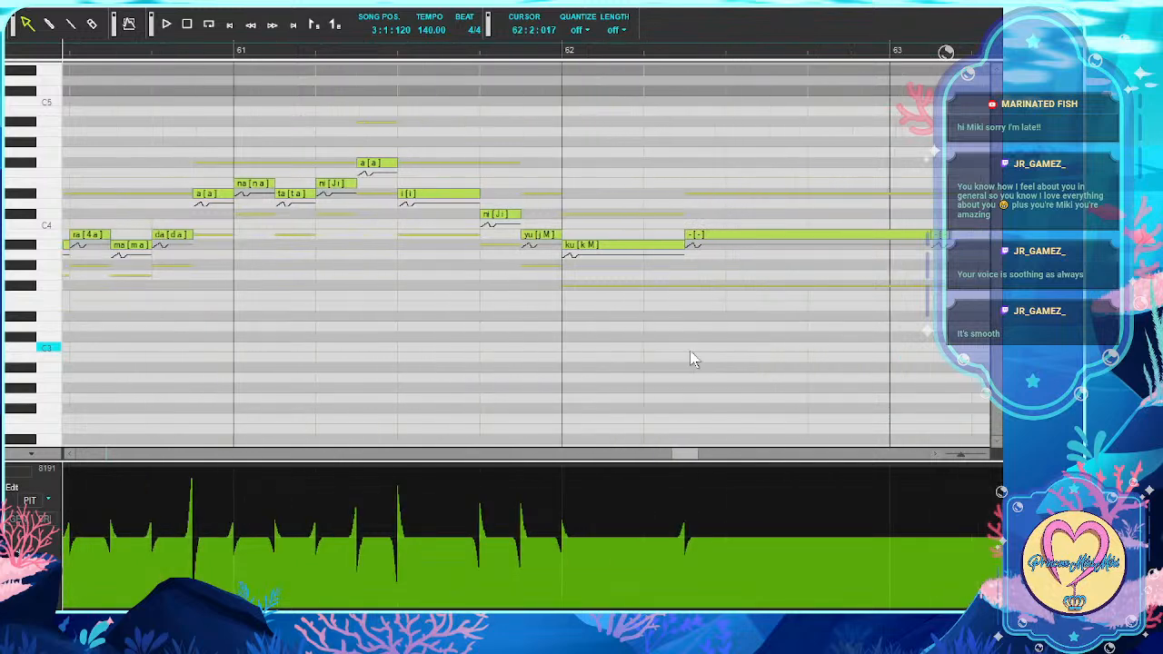
pyautogui.hscroll(12, 690, 359)
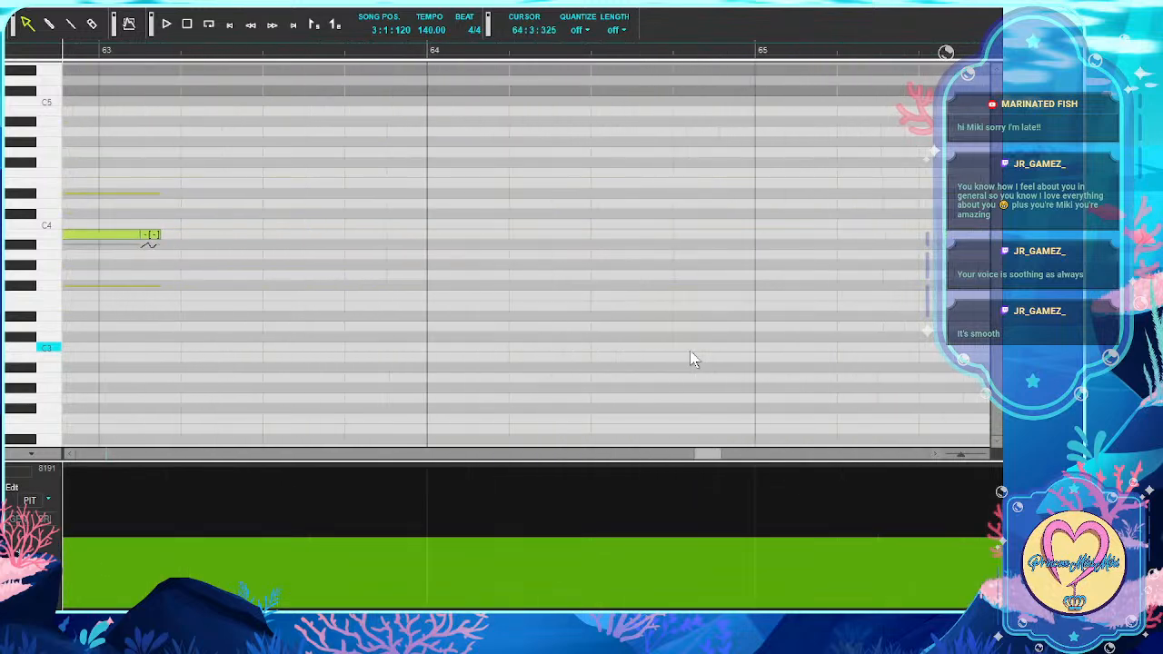
pyautogui.hscroll(18, 690, 359)
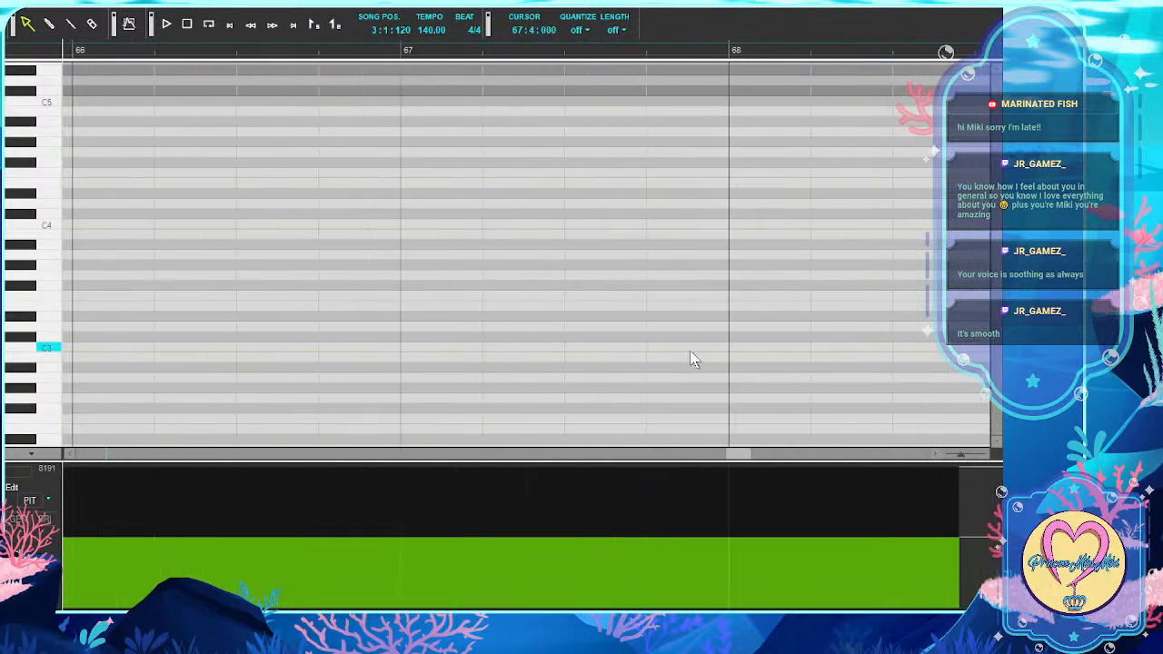
pyautogui.hscroll(6, 691, 359)
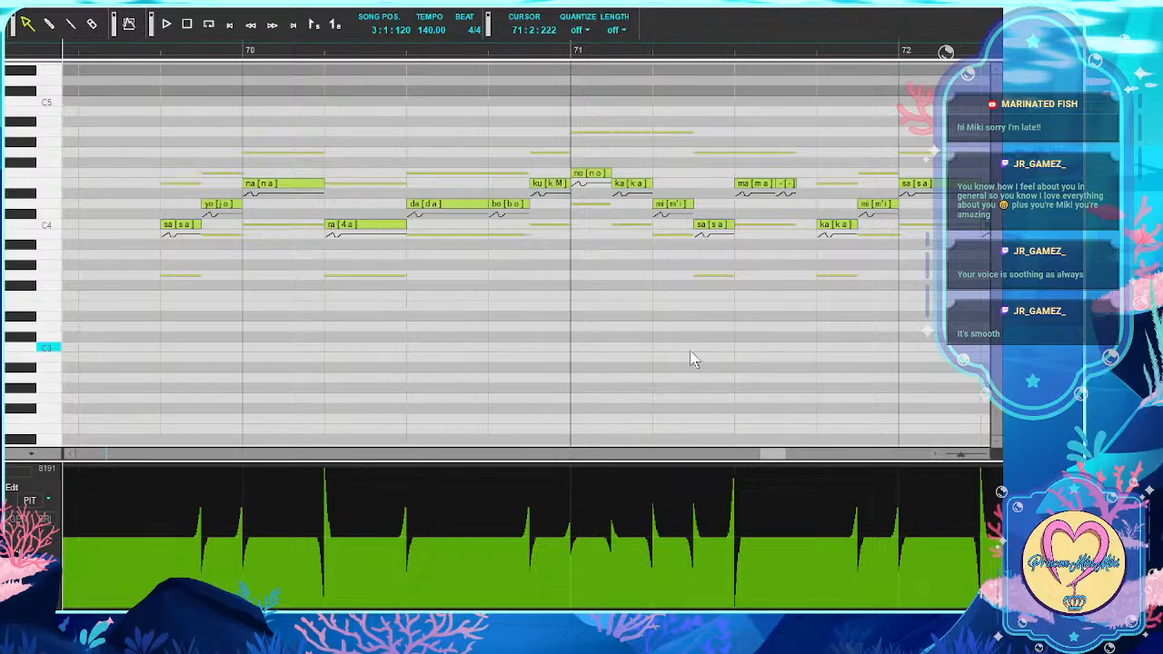
pyautogui.hscroll(3, 690, 359)
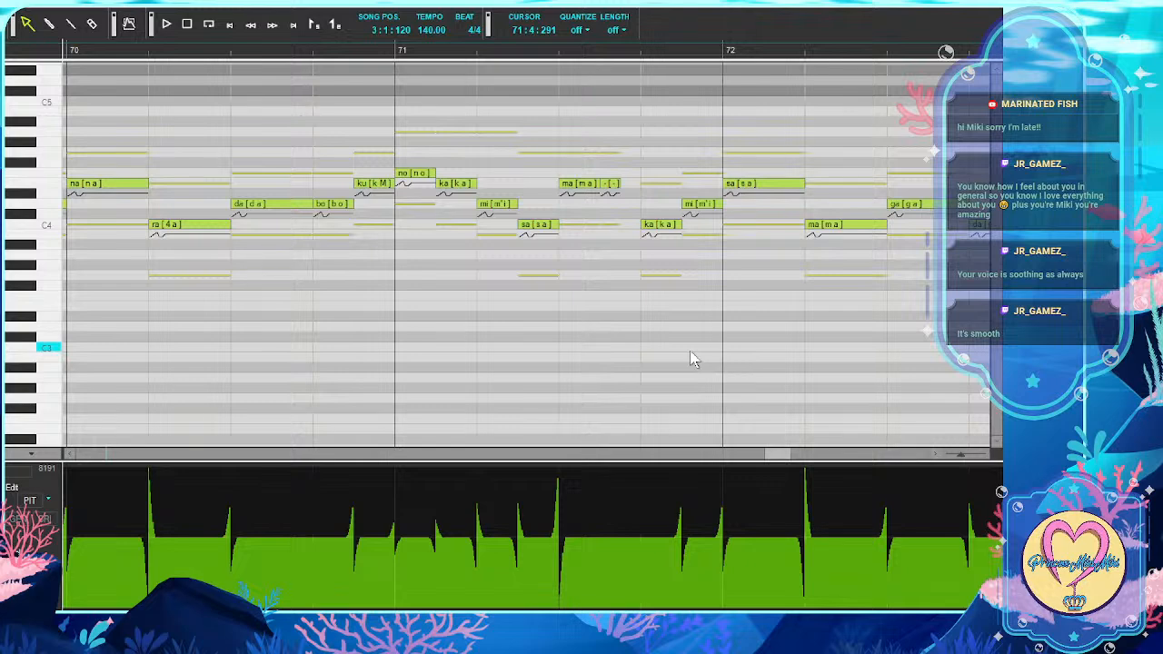
pyautogui.hscroll(8, 691, 359)
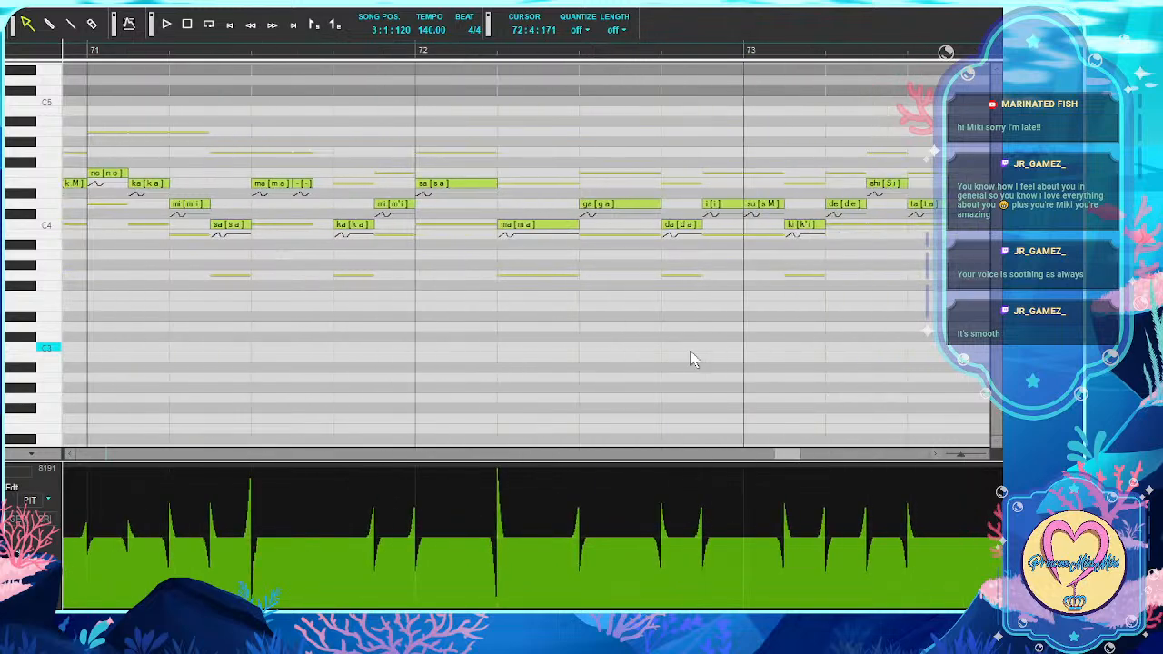
pyautogui.hscroll(3, 690, 359)
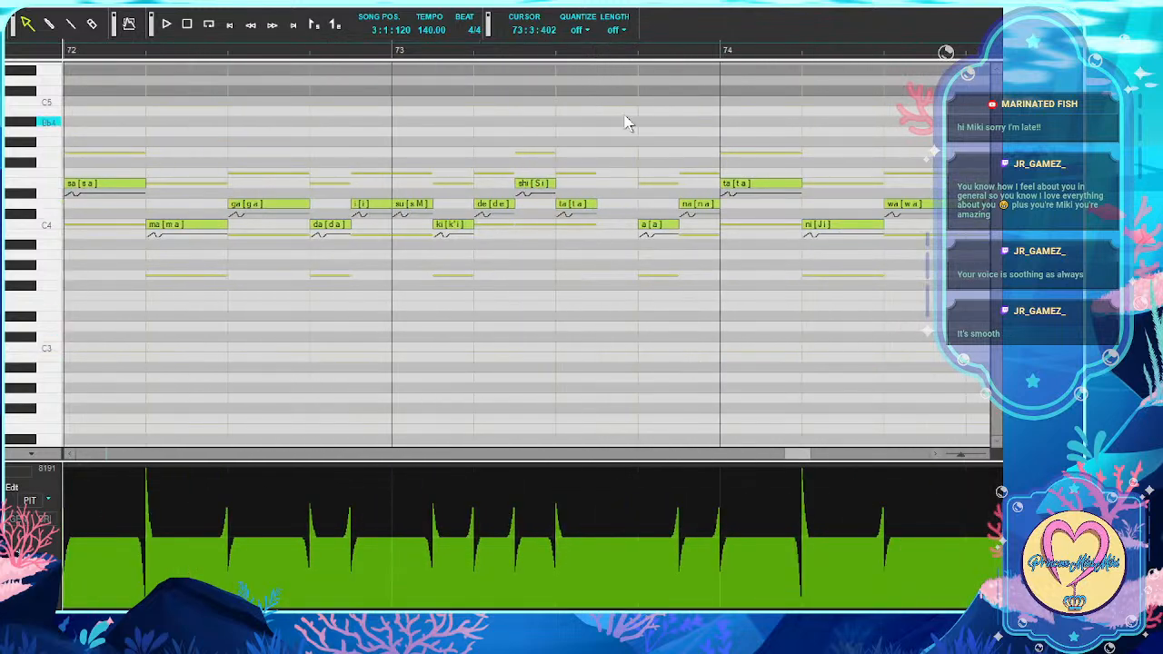
# Delete Nene's Main notes from the "a" late in measure 73 through the "ne" in measure 77
pyautogui.moveTo(602, 107); pyautogui.dragTo(798, 399)
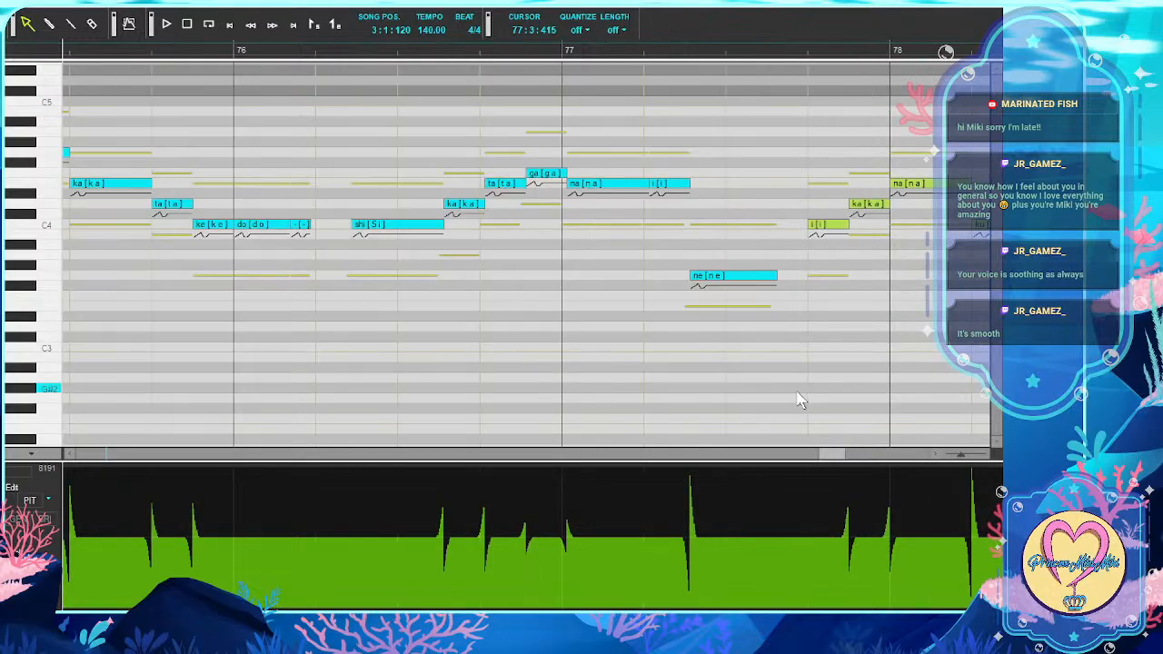
pyautogui.press('Delete')
pyautogui.hscroll(4, 797, 400)
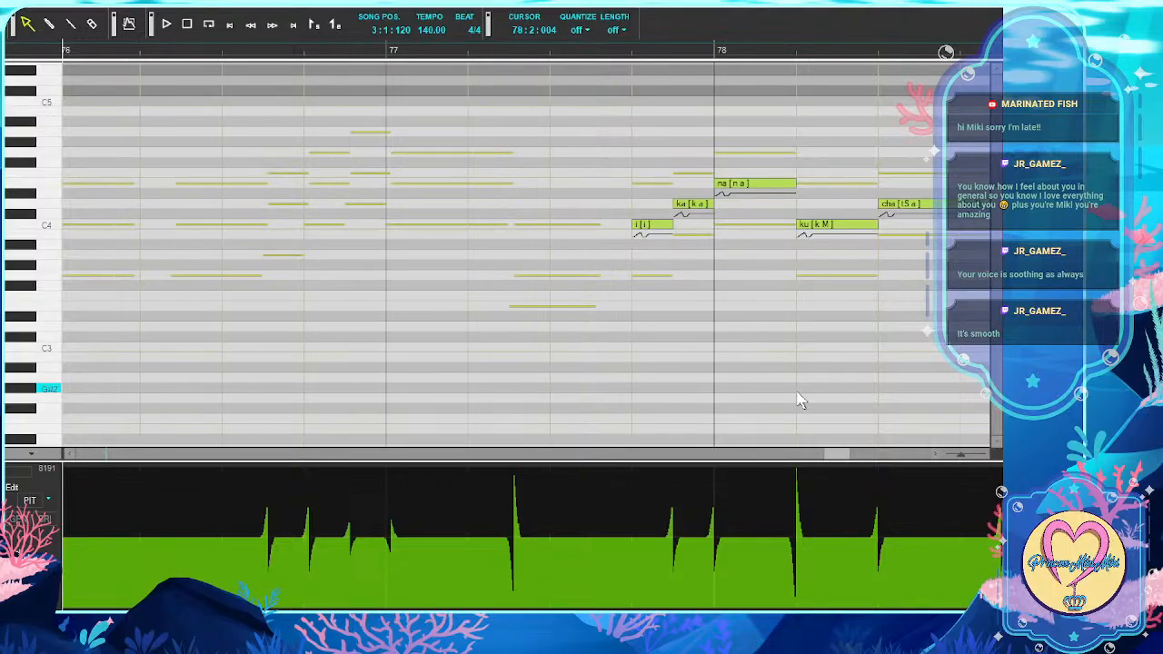
# Delete Nene's Main notes from the "i" late in measure 77 up to, but not including, the "ko" late in measure 81
pyautogui.hscroll(10, 798, 400)
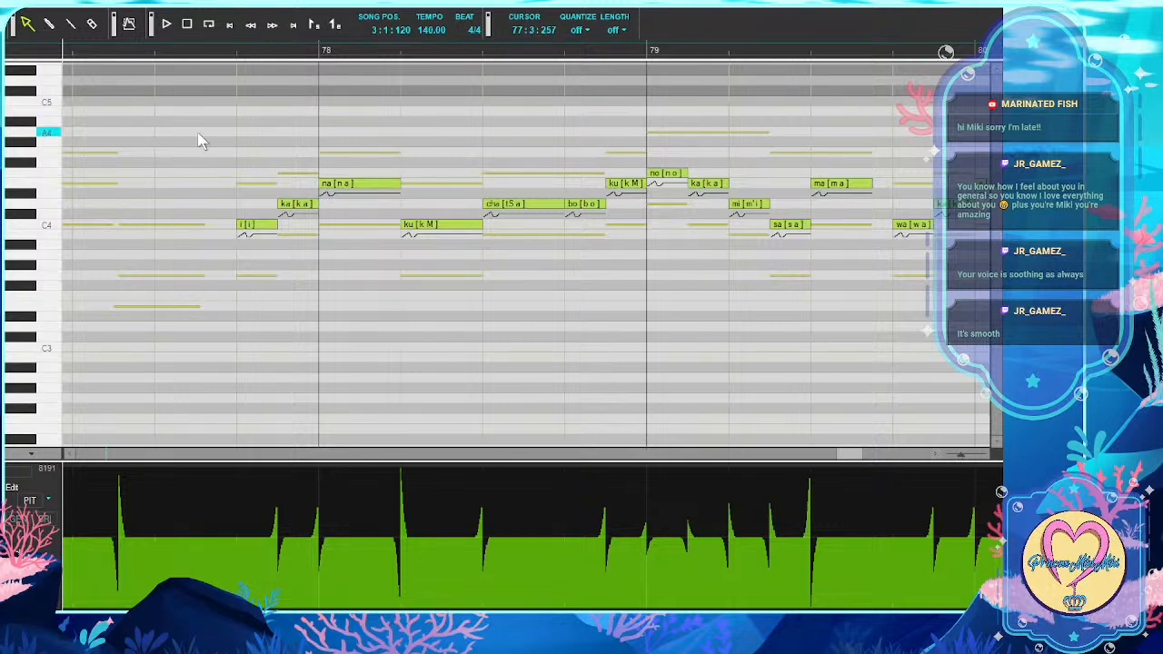
pyautogui.moveTo(210, 123)
pyautogui.mouseDown()
pyautogui.moveTo(559, 363)
pyautogui.moveTo(990, 376)
pyautogui.moveTo(986, 392)
pyautogui.moveTo(784, 408)
pyautogui.moveTo(674, 389)
pyautogui.moveTo(727, 400)
pyautogui.mouseUp()
pyautogui.press('Delete')
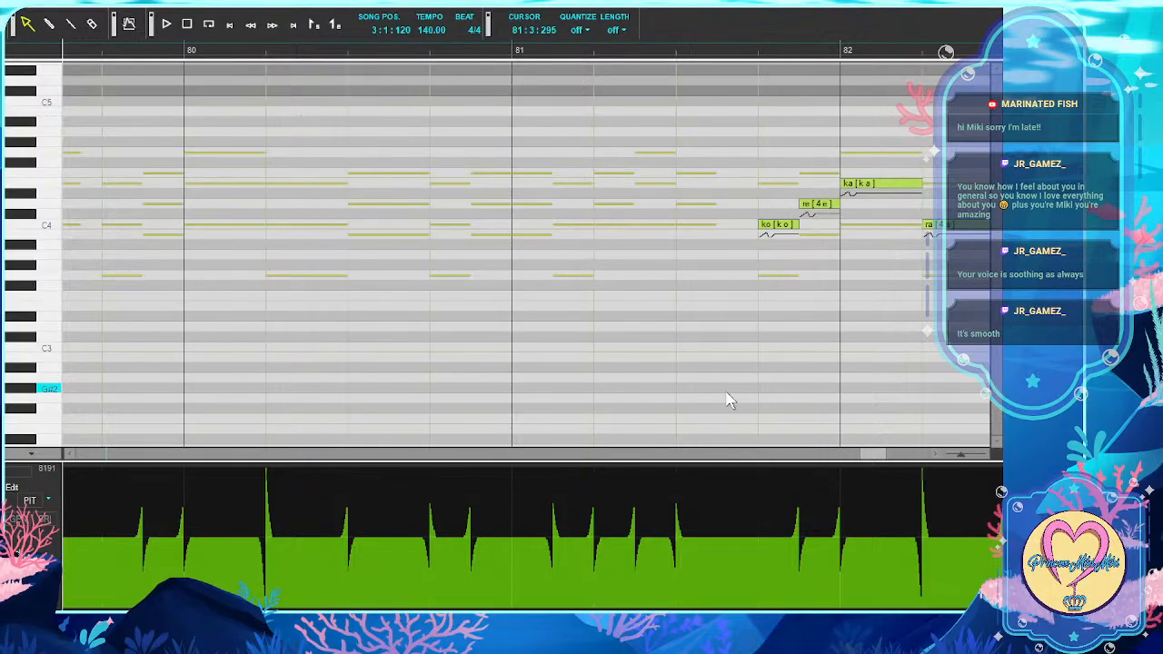
# Examine Nene's closing notes and lyrics from the "ko" late in measure 81 through measure 86
pyautogui.hscroll(4, 726, 400)
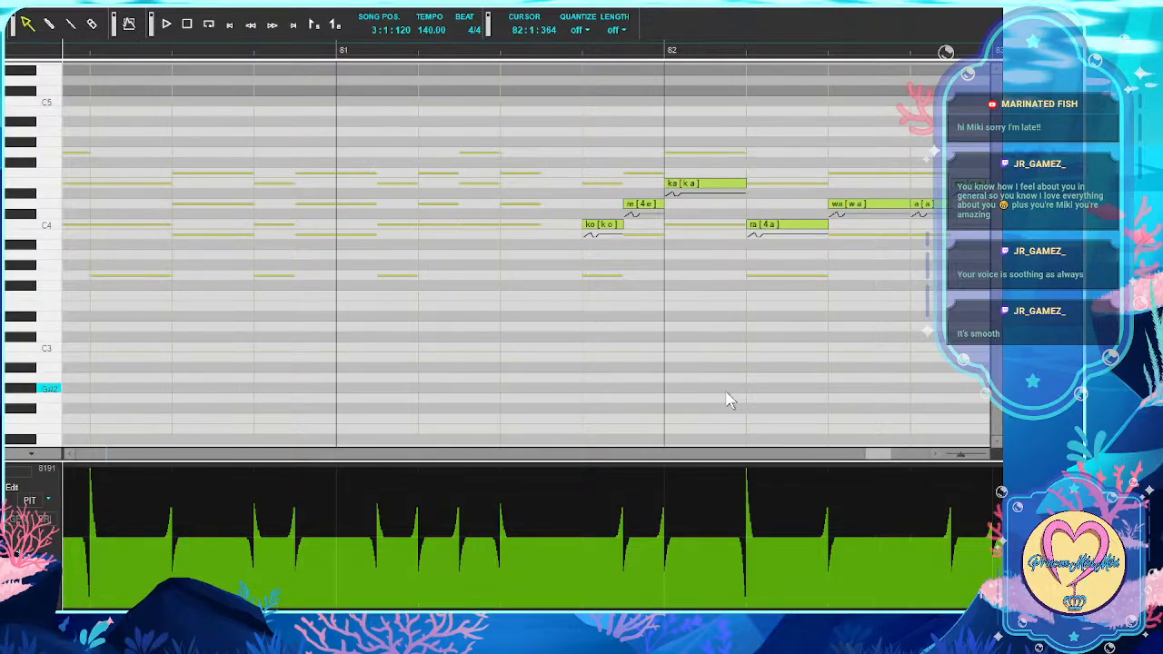
pyautogui.hscroll(18, 726, 400)
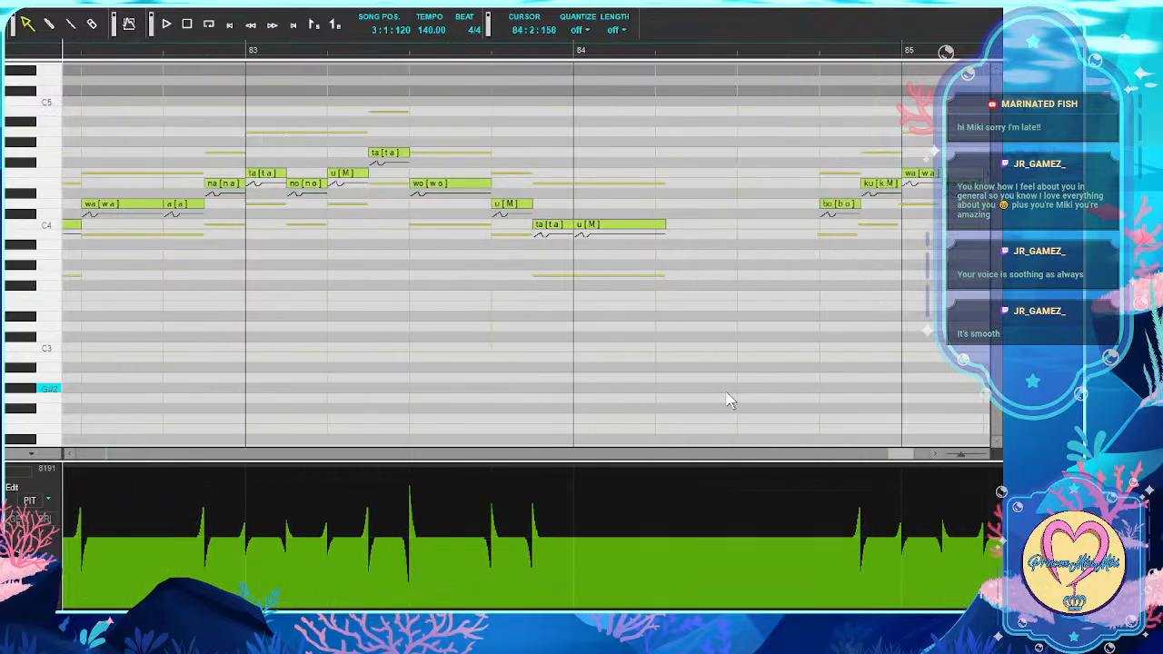
pyautogui.hscroll(18, 727, 399)
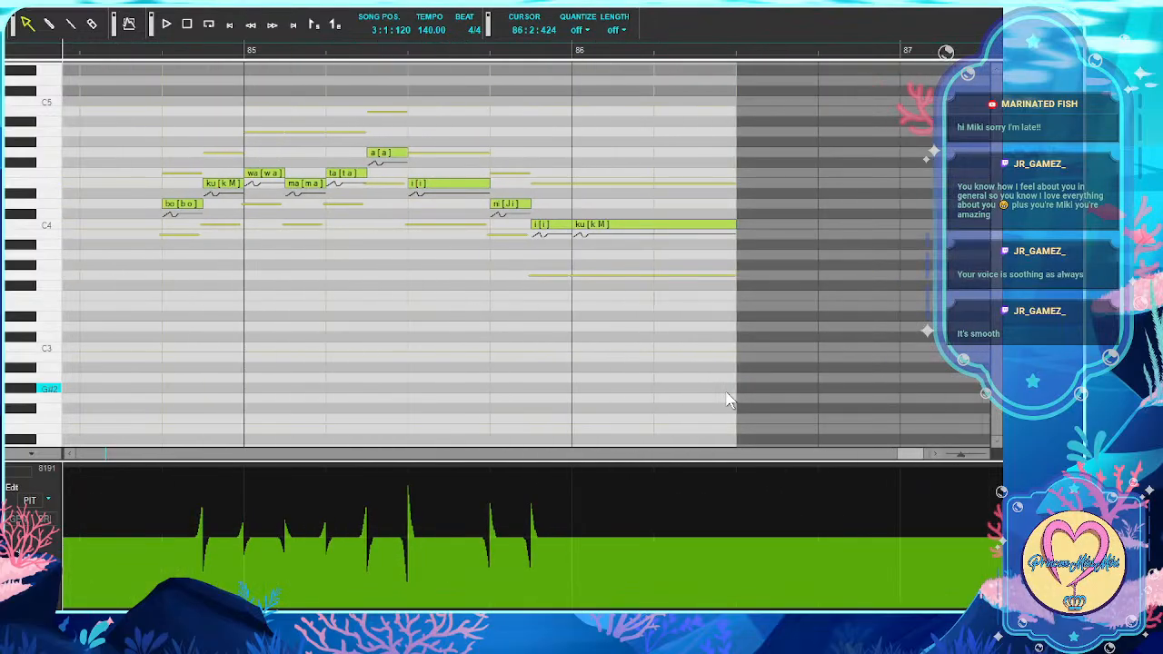
# Bring the track overview back into view, mute the High Harm and Low Harm tracks, and save the WxS version
pyautogui.click(983, 14)
pyautogui.scroll(3, 292, 216)
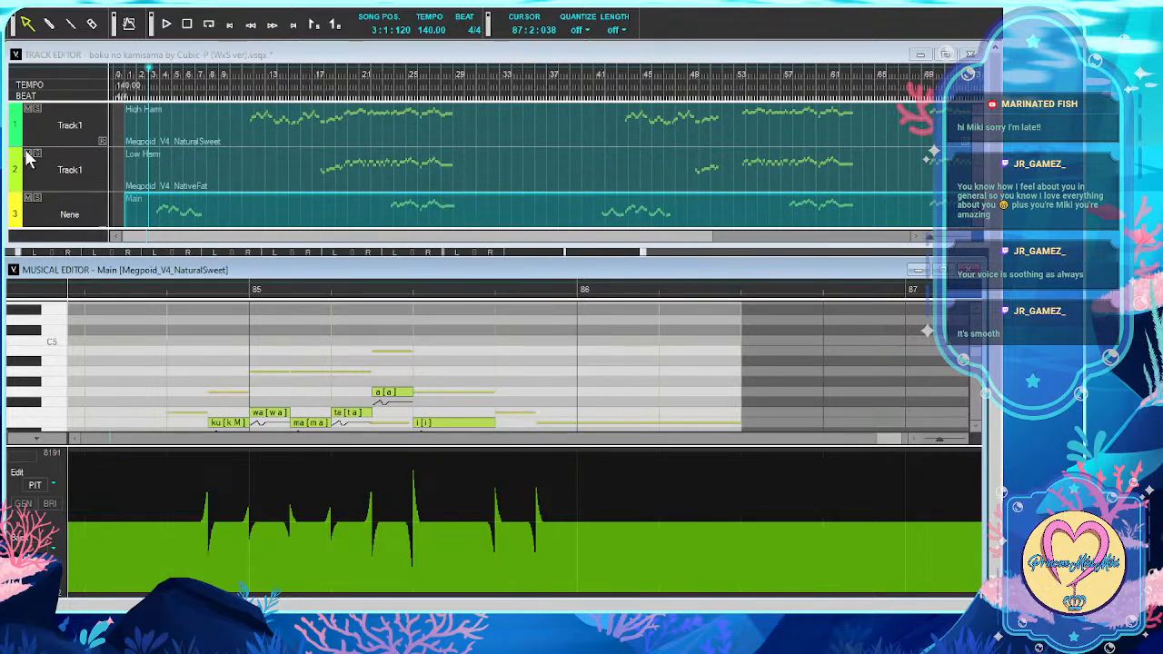
pyautogui.click(28, 155)
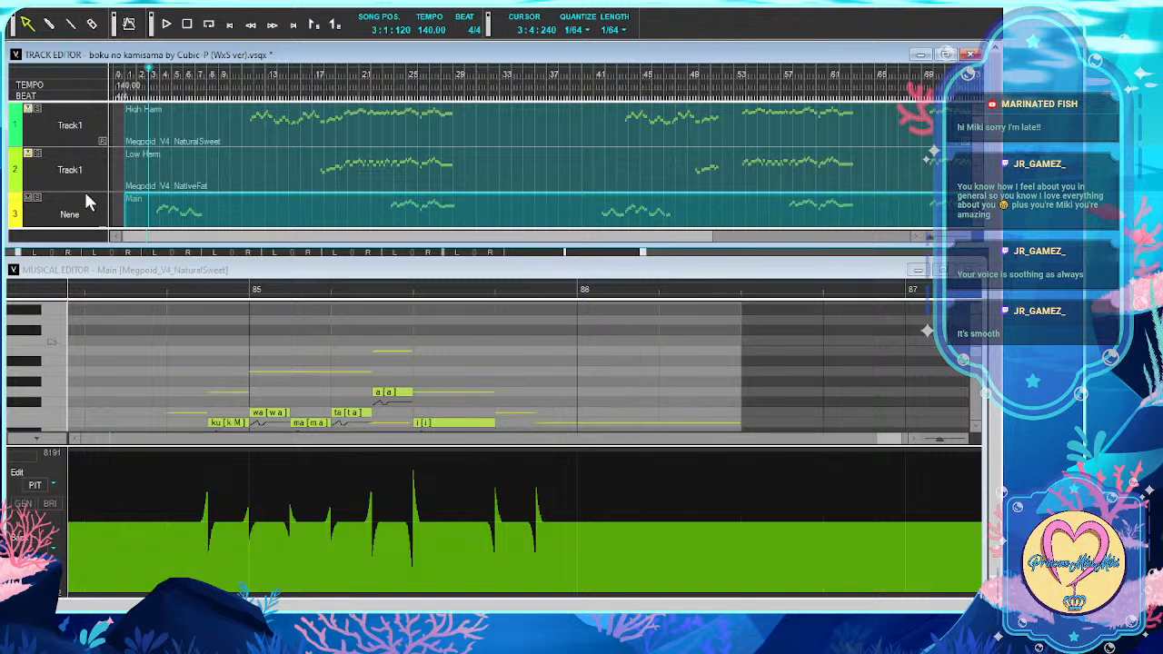
pyautogui.scroll(-3, 85, 197)
pyautogui.scroll(1, 83, 188)
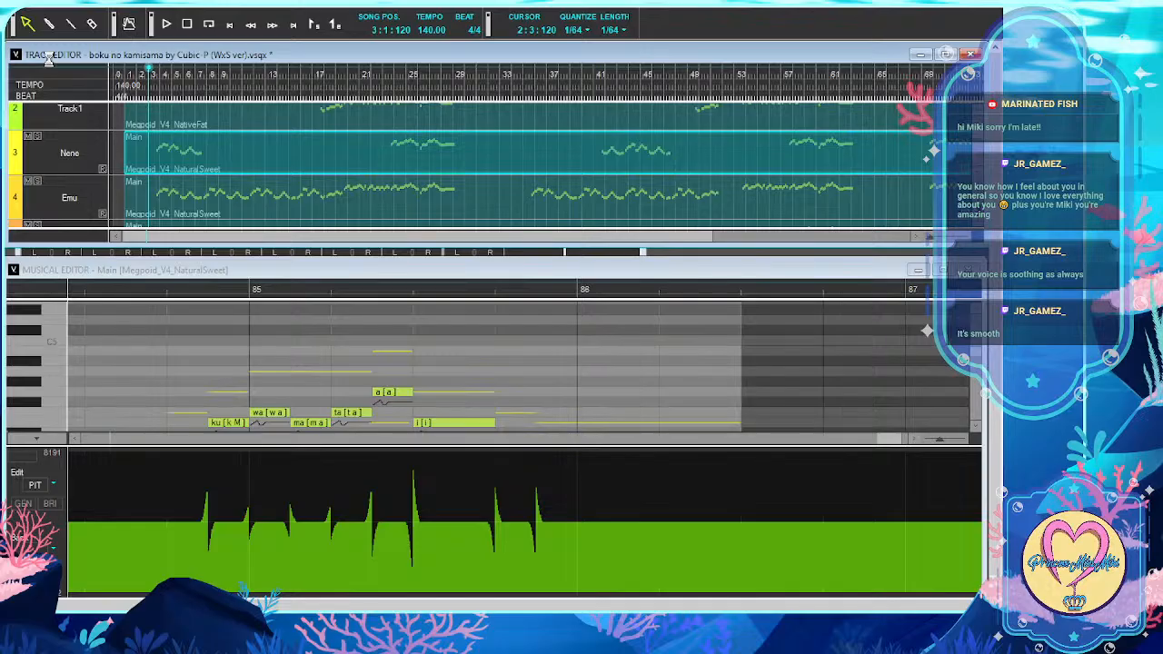
pyautogui.hotkey('ctrl', 's')
# Solo Nene's track and play back her opening line from measure 3, stopping in measure 5
pyautogui.scroll(1, 69, 171)
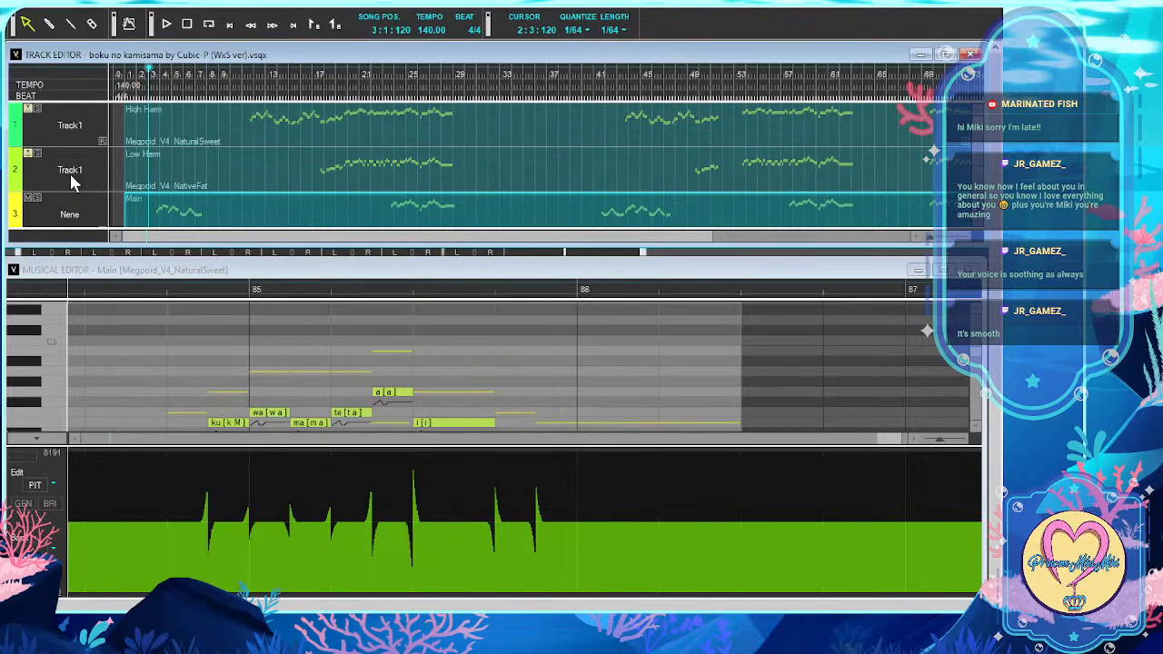
pyautogui.scroll(-2, 73, 182)
pyautogui.scroll(2, 71, 183)
pyautogui.scroll(-1, 70, 182)
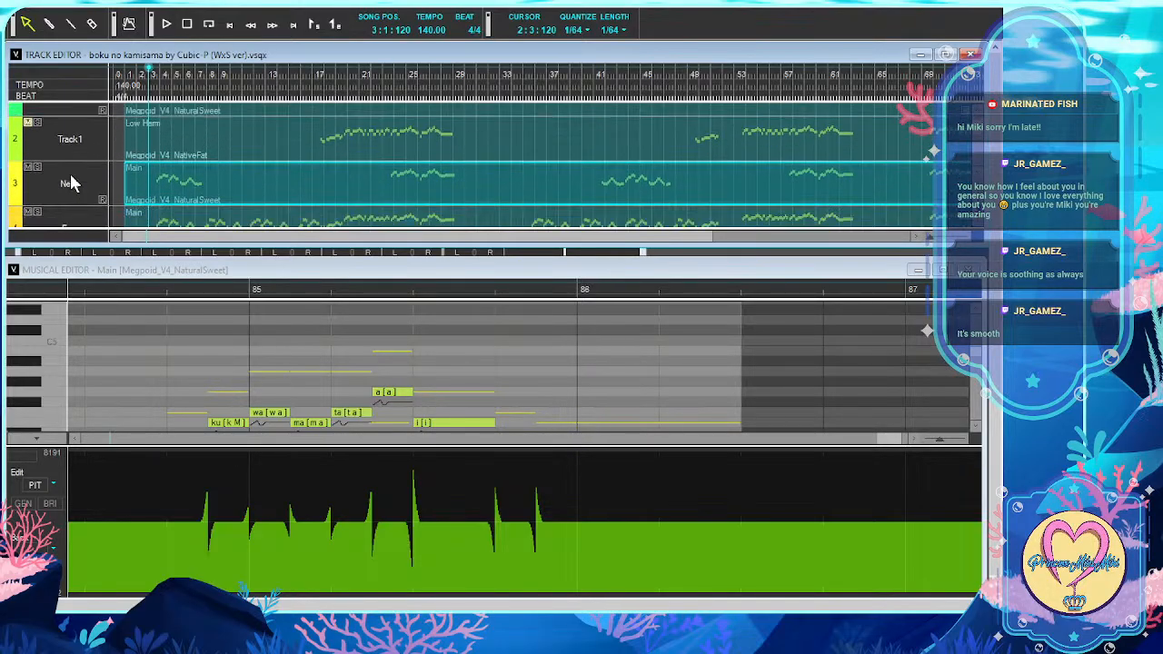
pyautogui.scroll(-1, 71, 182)
pyautogui.click(77, 180)
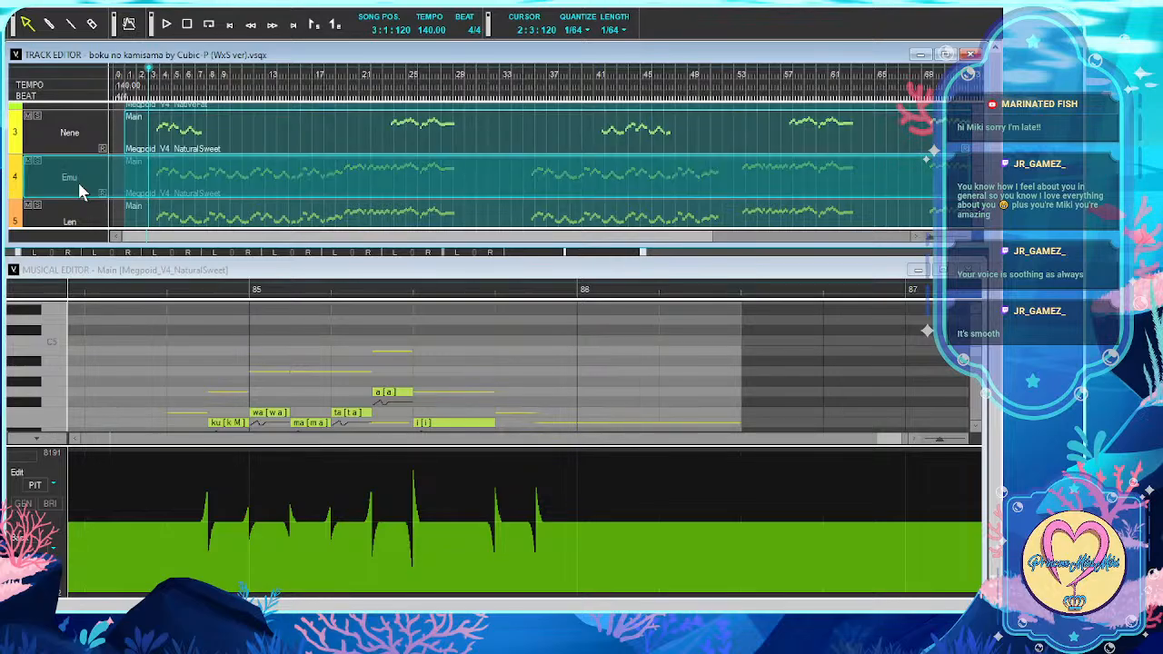
pyautogui.click(91, 136)
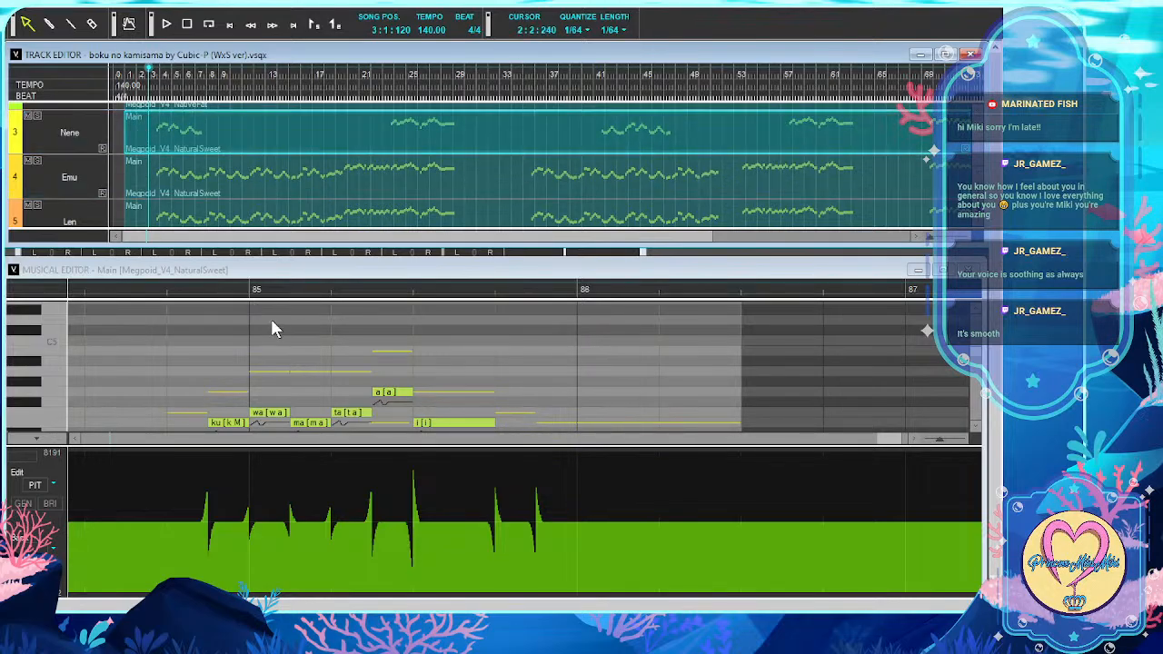
pyautogui.click(37, 116)
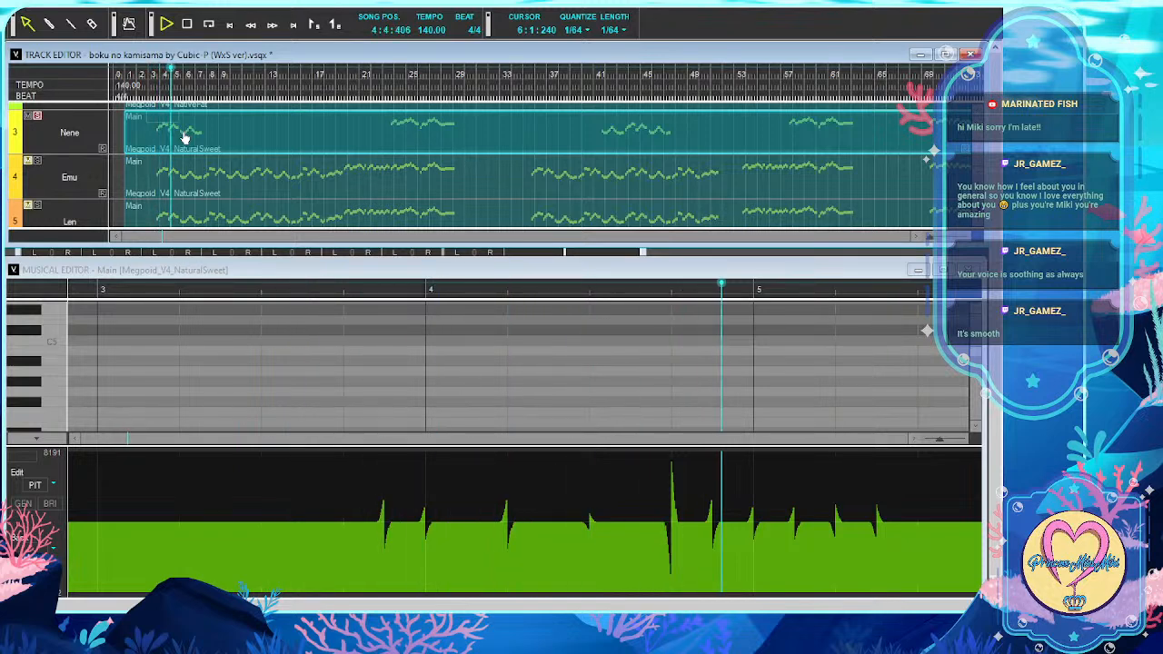
pyautogui.click(188, 25)
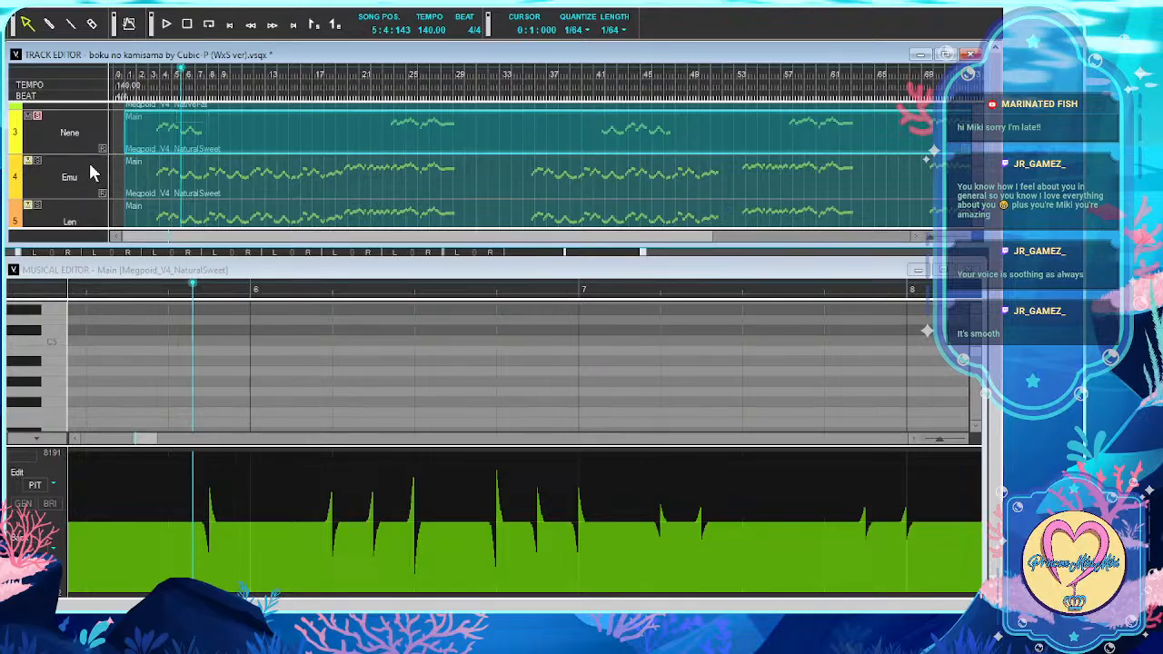
# Try the Megpoid_V4_Sweet voice on Nene's Main part and play back her opening line from measure 3, stopping in measure 6
pyautogui.click(156, 74)
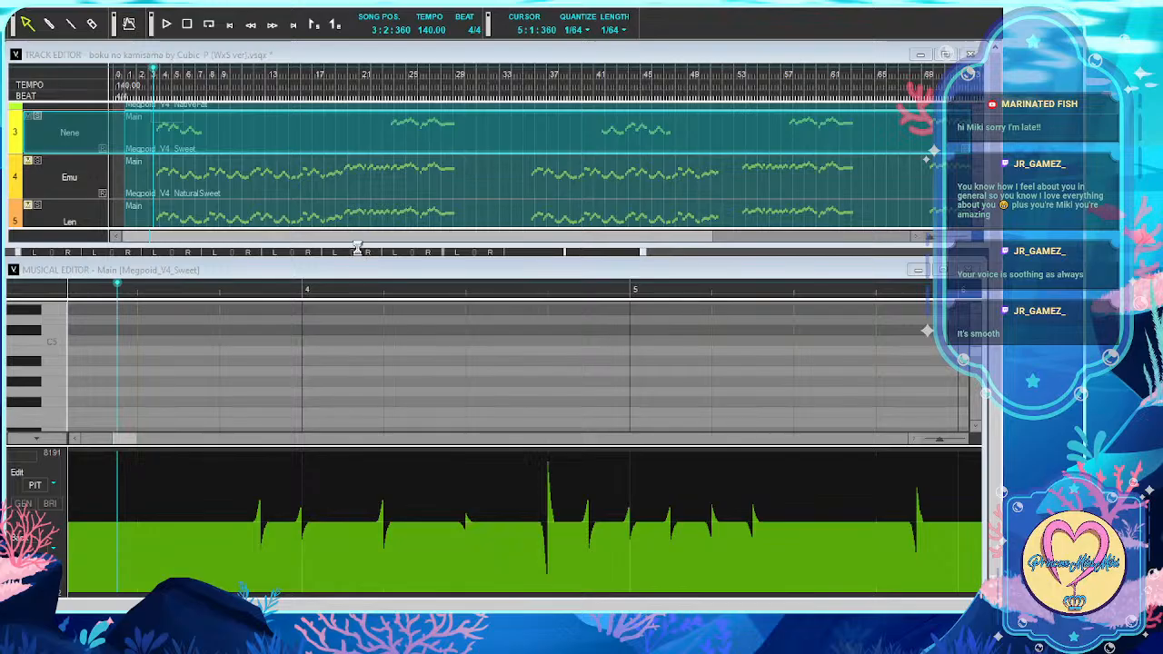
pyautogui.click(357, 248)
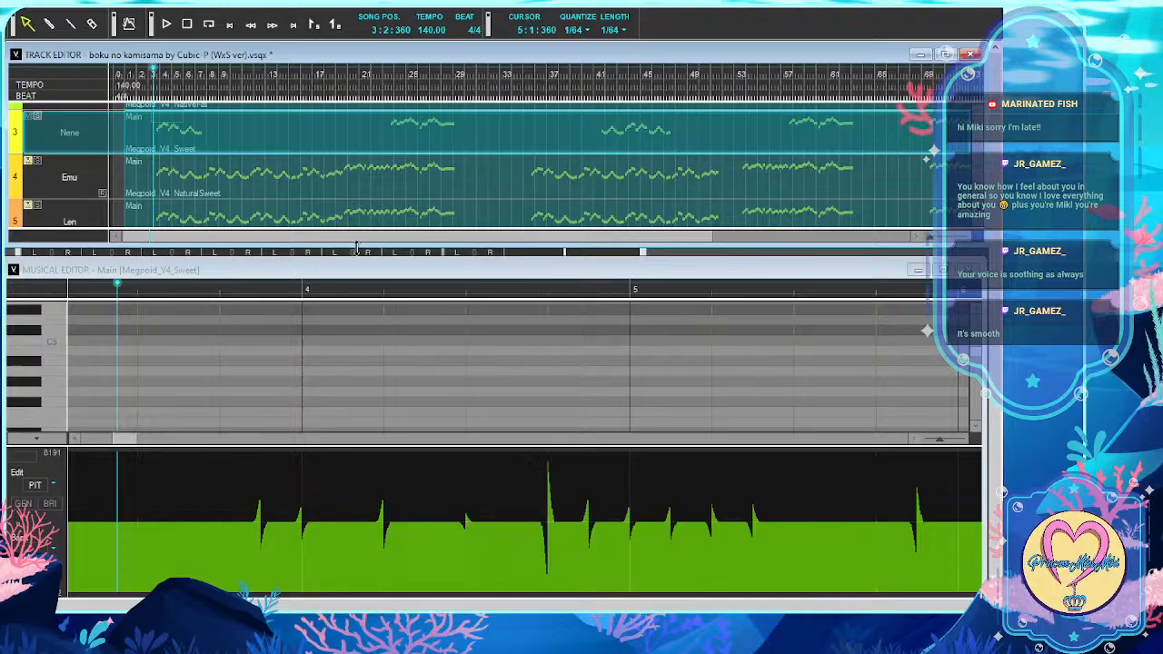
pyautogui.click(166, 23)
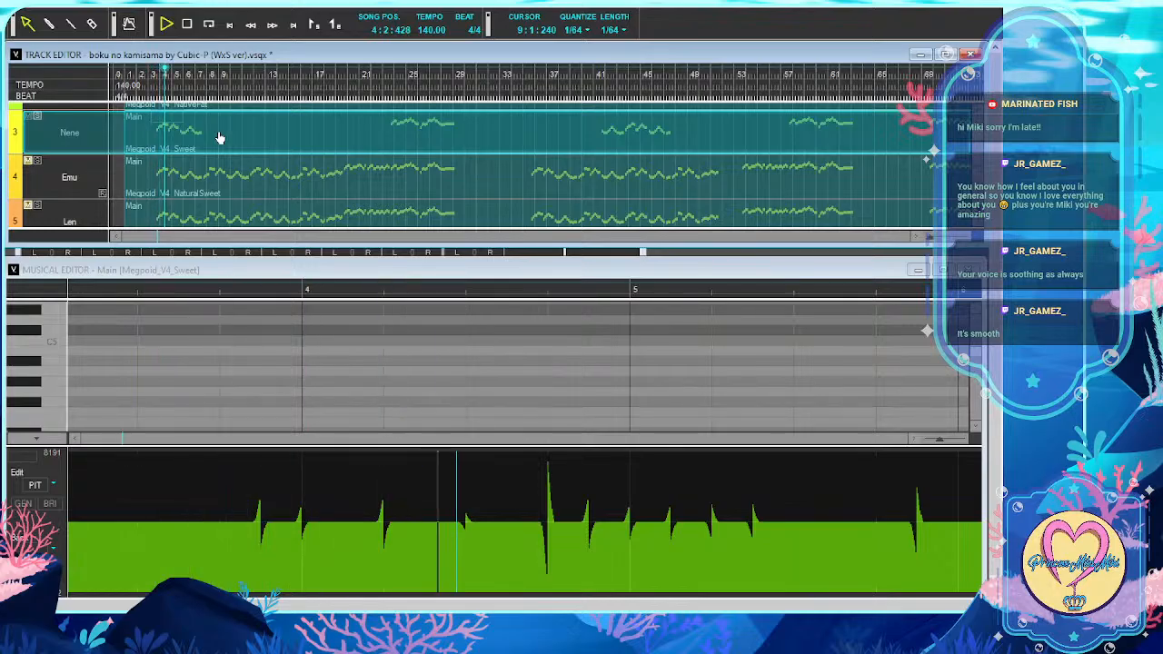
pyautogui.click(187, 25)
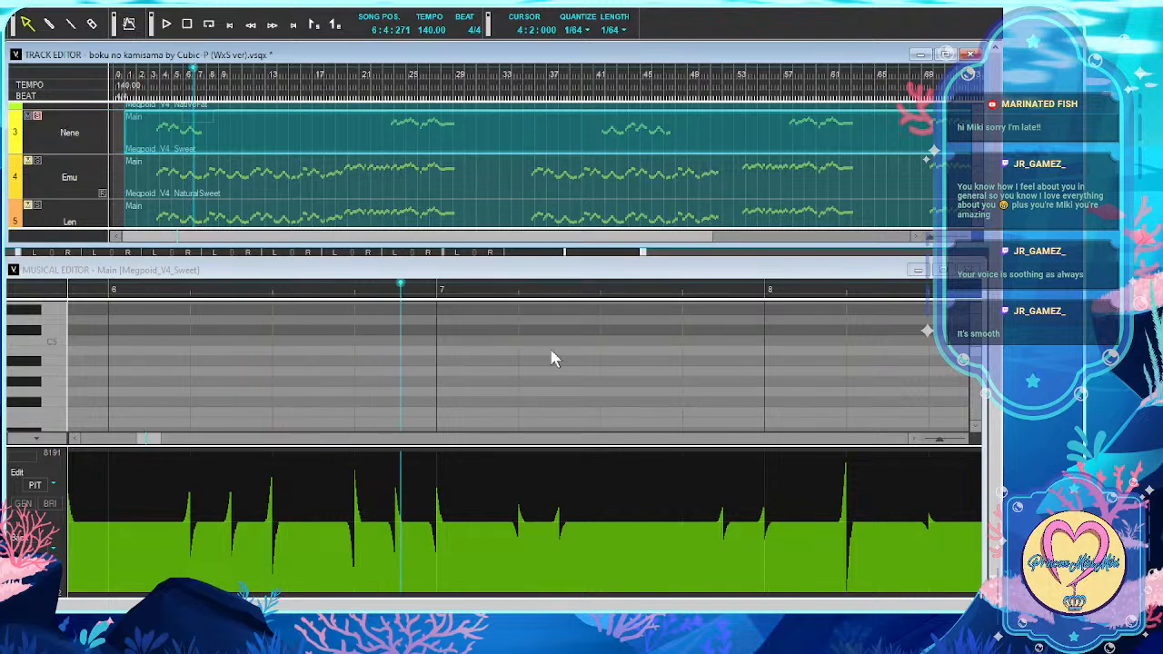
# Try the Megpoid_V4_PowerFat voice on Nene's Main part and play it back from measure 2, stopping in measure 8
pyautogui.hotkey('ctrl', 'z')
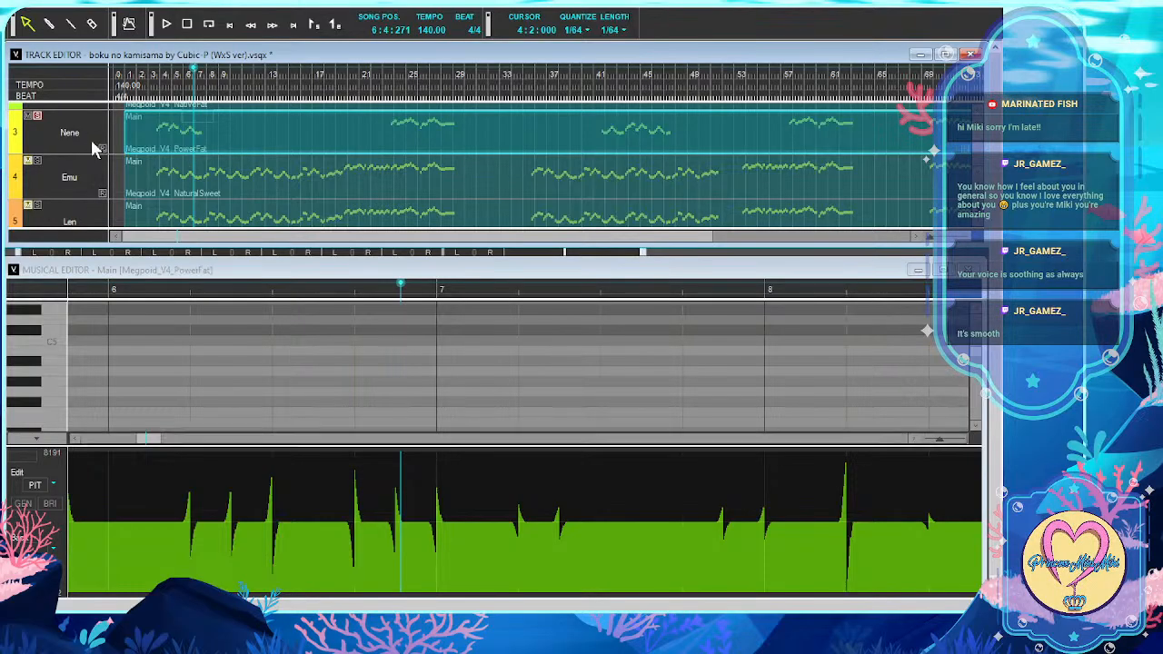
pyautogui.click(104, 150)
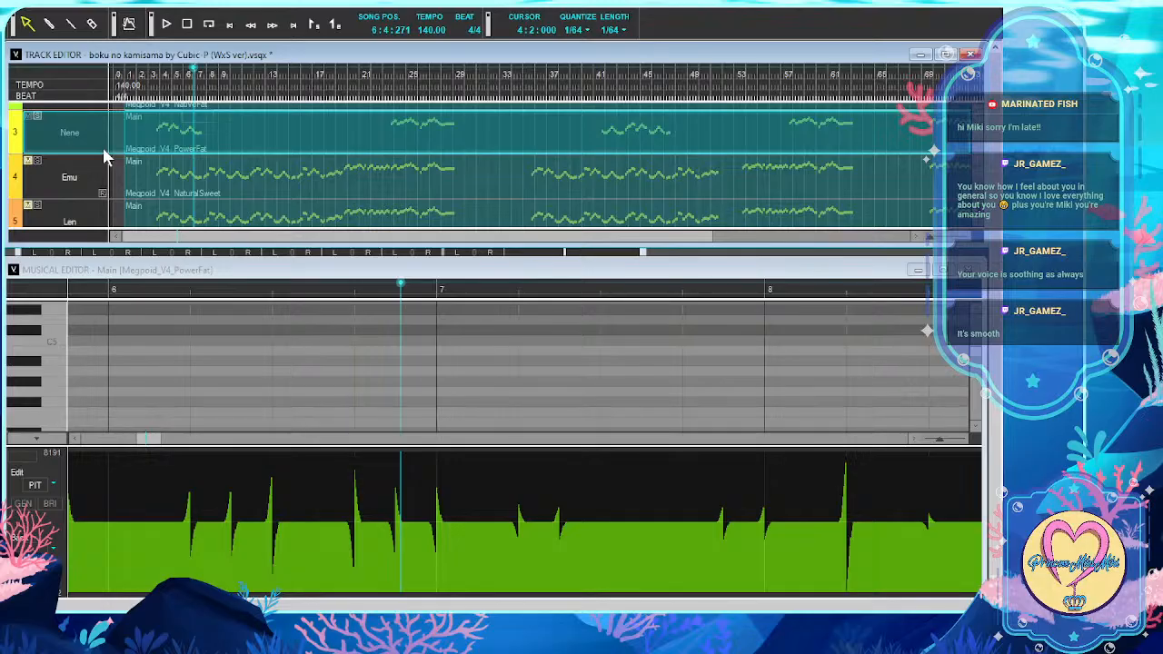
pyautogui.click(143, 76)
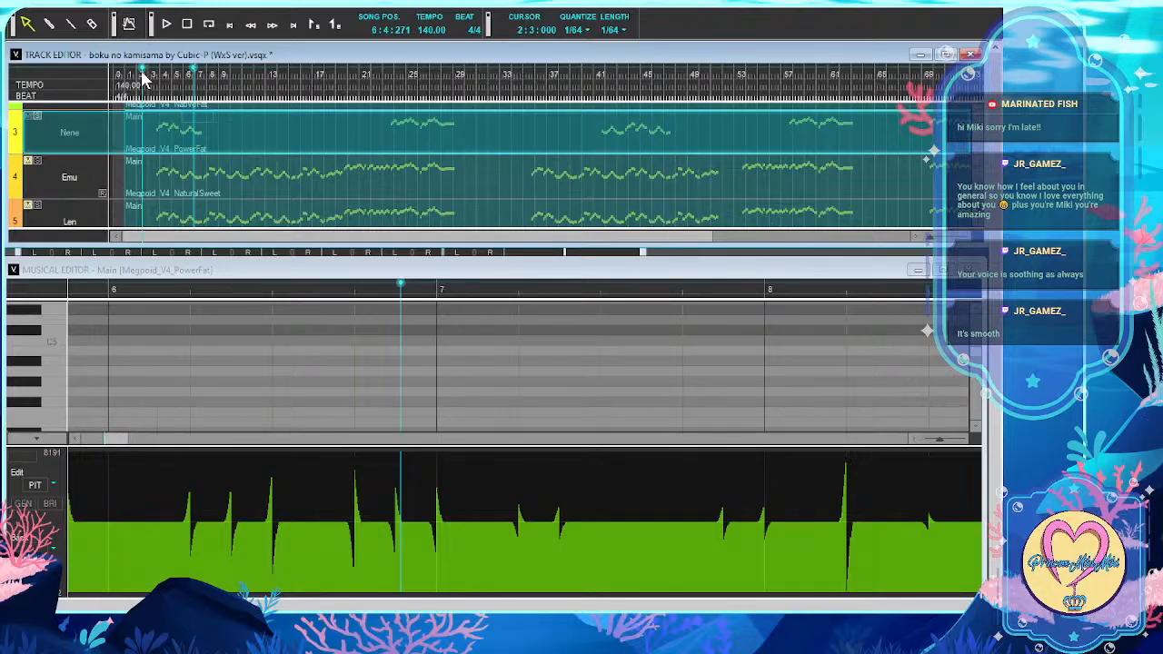
pyautogui.click(166, 24)
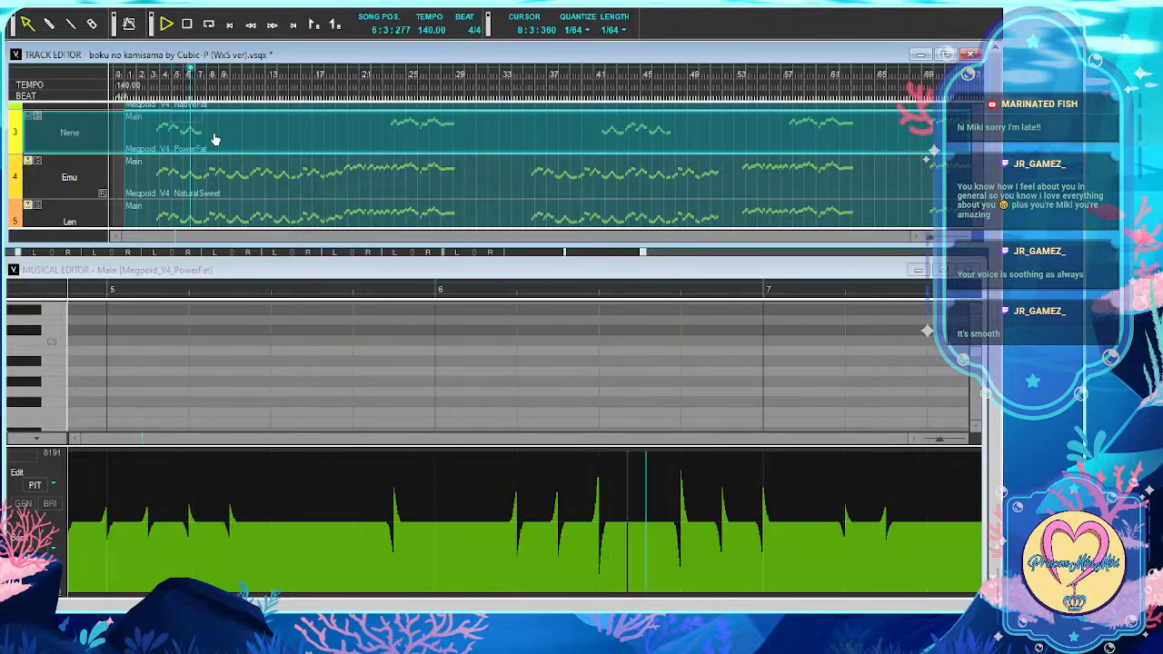
pyautogui.click(186, 25)
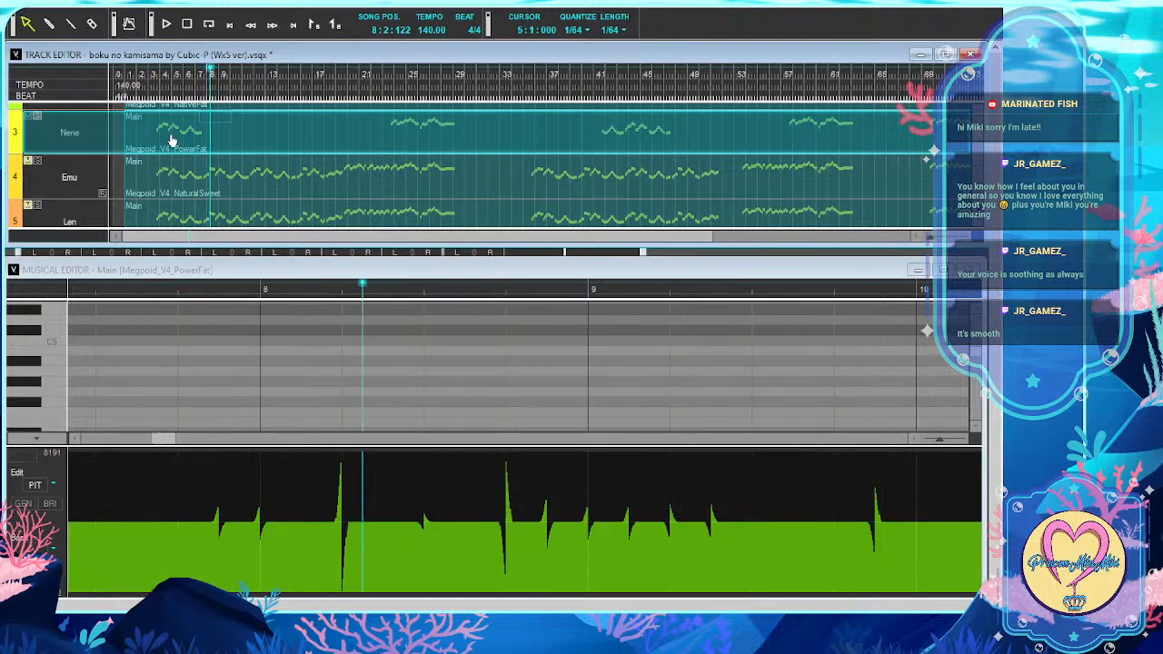
# Set Nene's Main part to the Megpoid_V4_NativeFat voice and play it back from measure 3, stopping in measure 8
pyautogui.click(152, 80)
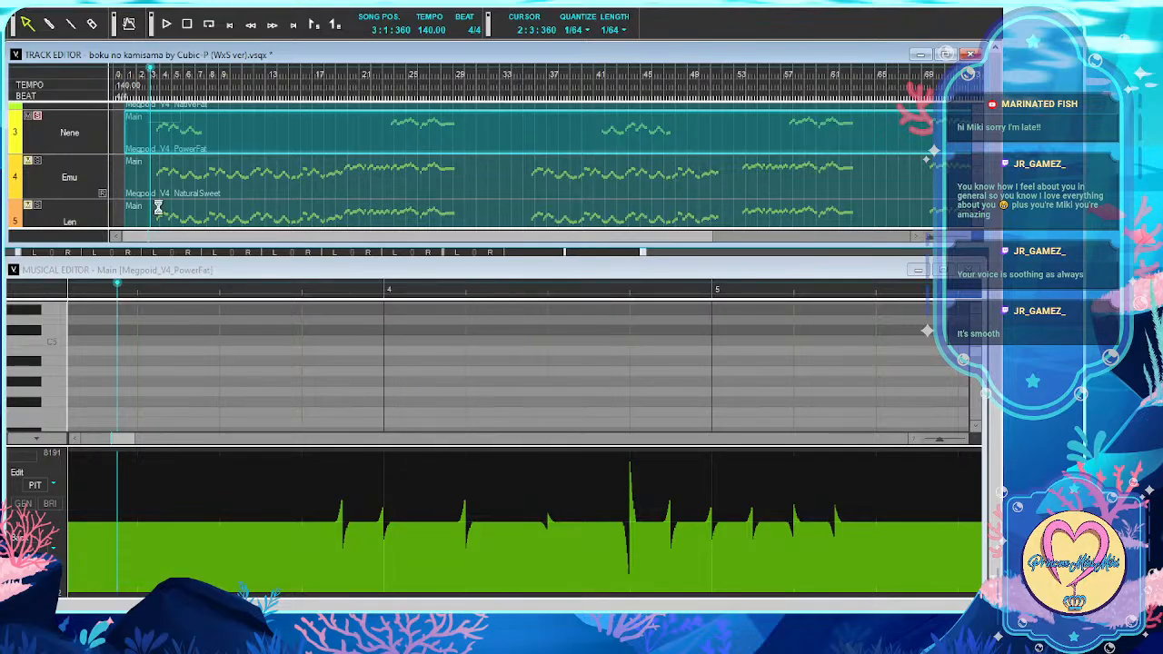
pyautogui.hotkey('ctrl', 'z')
pyautogui.click(104, 150)
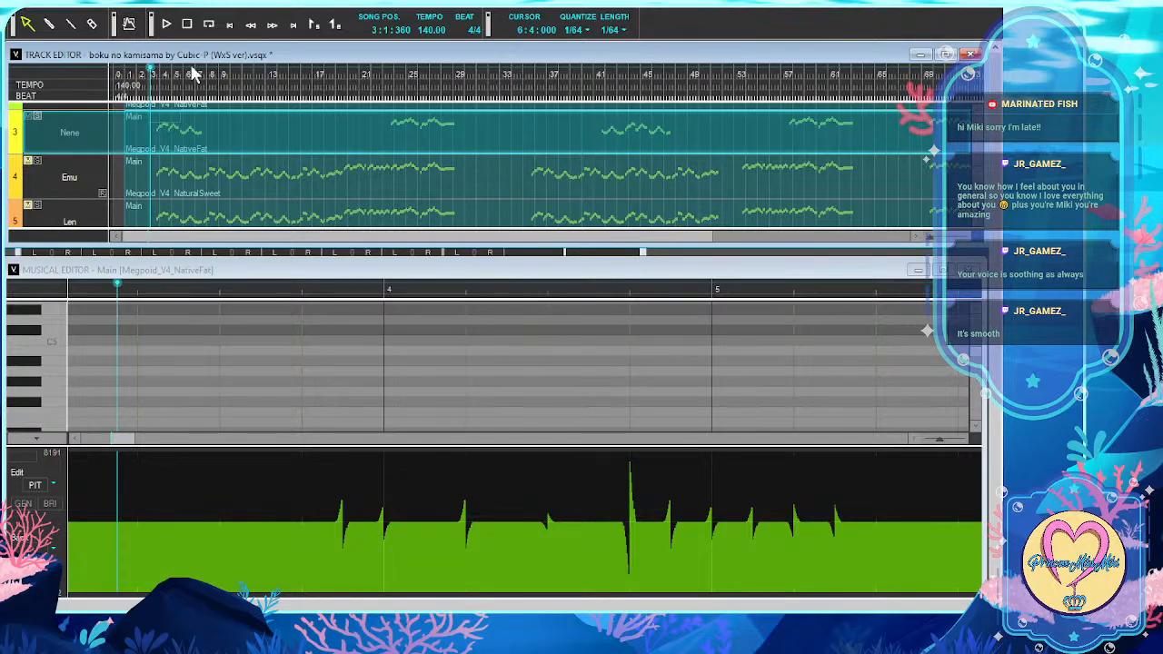
pyautogui.click(166, 23)
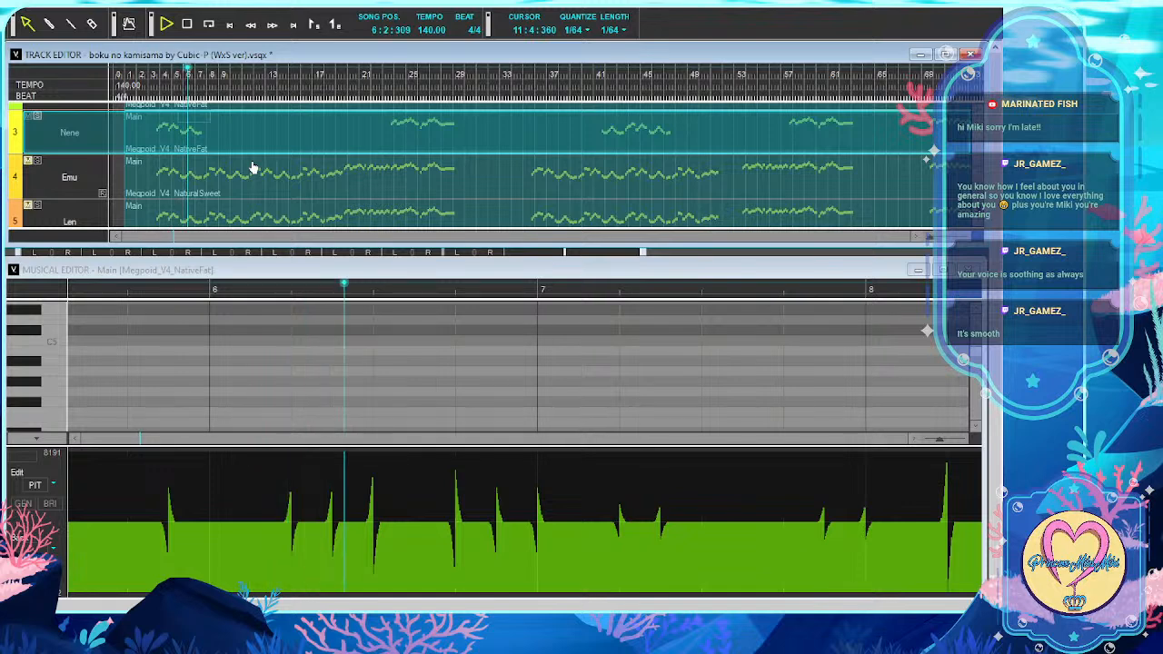
pyautogui.click(187, 24)
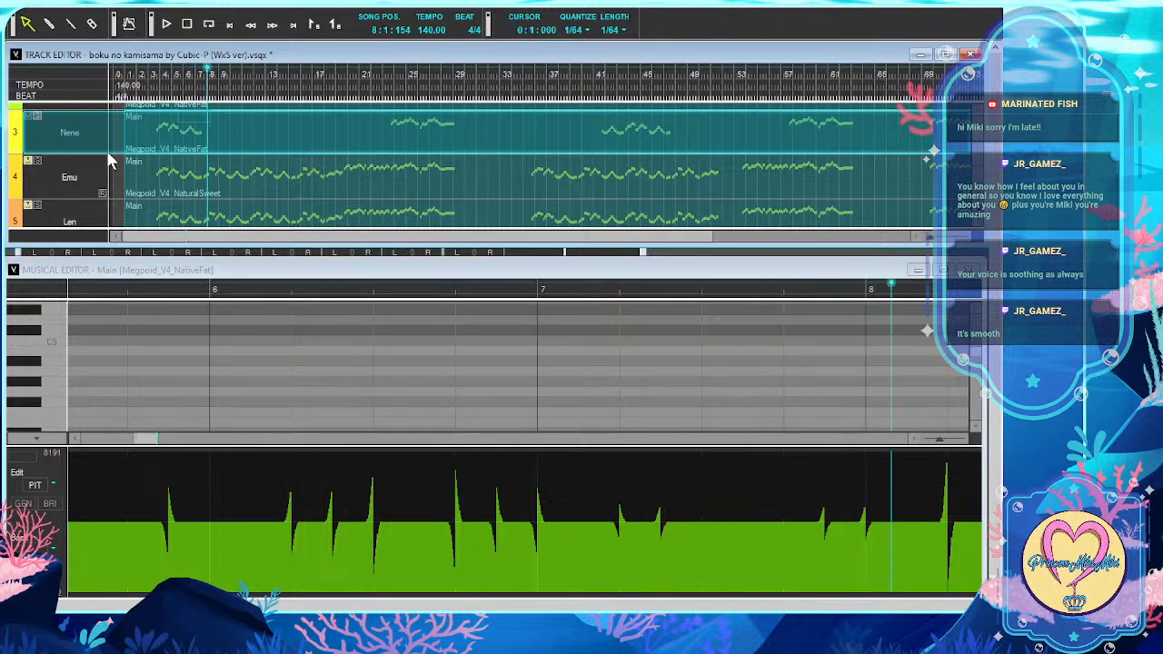
# Move the solo from Nene's track to Emu's and set Emu's Main part to the Iroha_Natural voice
pyautogui.scroll(2, 90, 137)
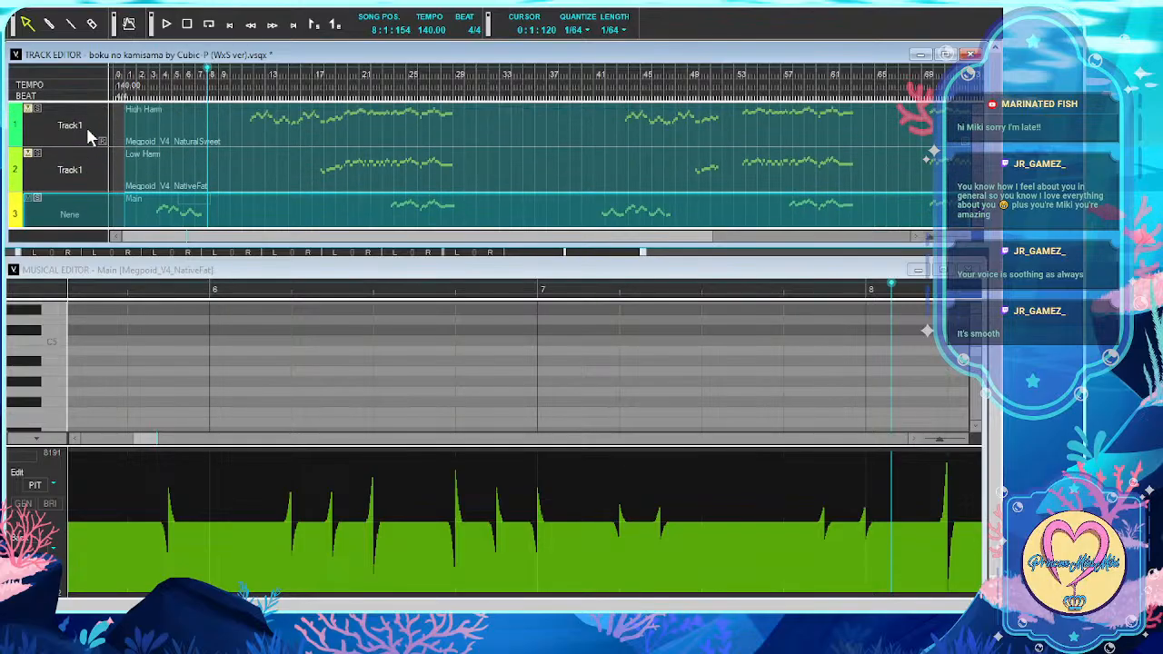
pyautogui.scroll(-2, 91, 136)
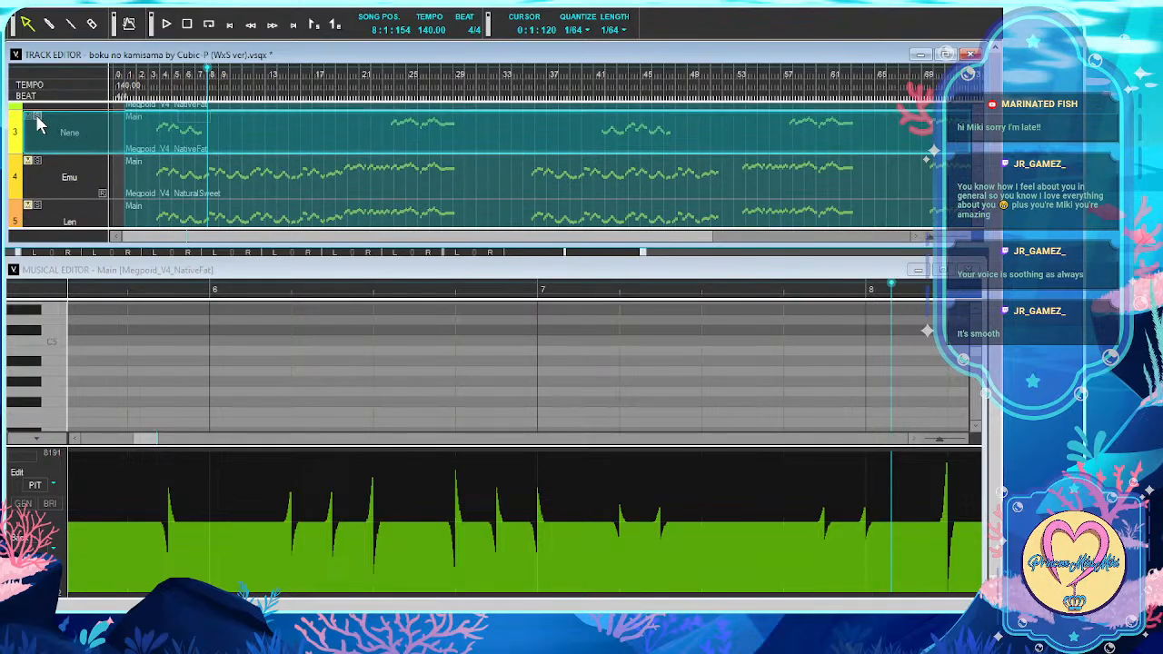
pyautogui.scroll(2, 70, 134)
pyautogui.scroll(-1, 72, 136)
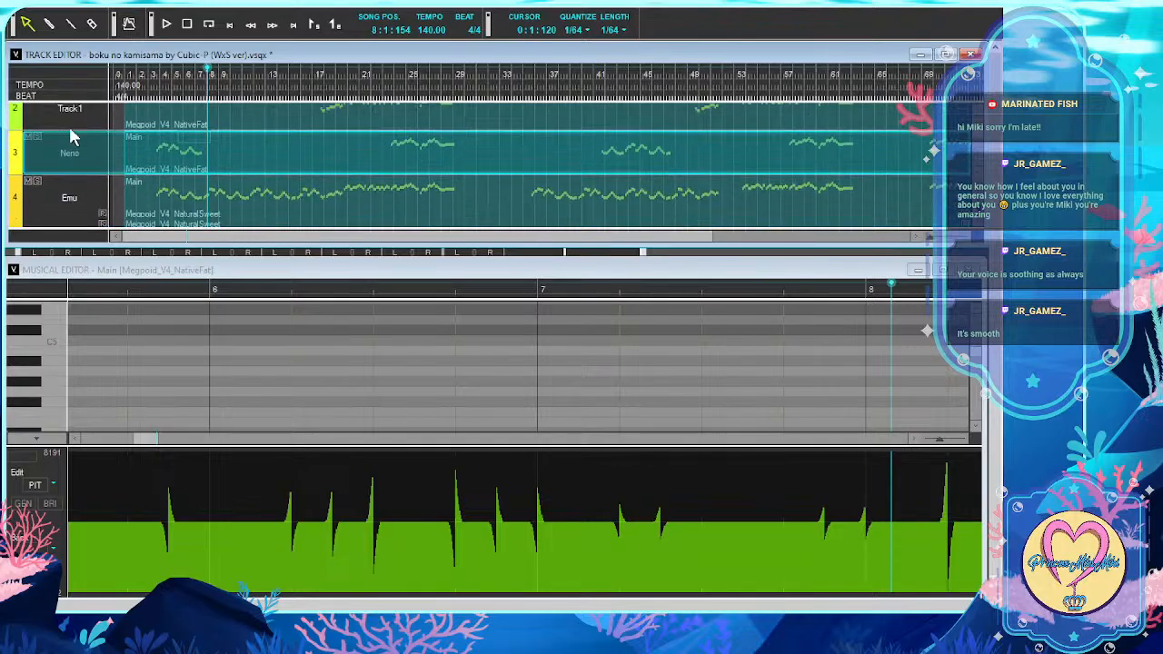
pyautogui.scroll(-1, 73, 136)
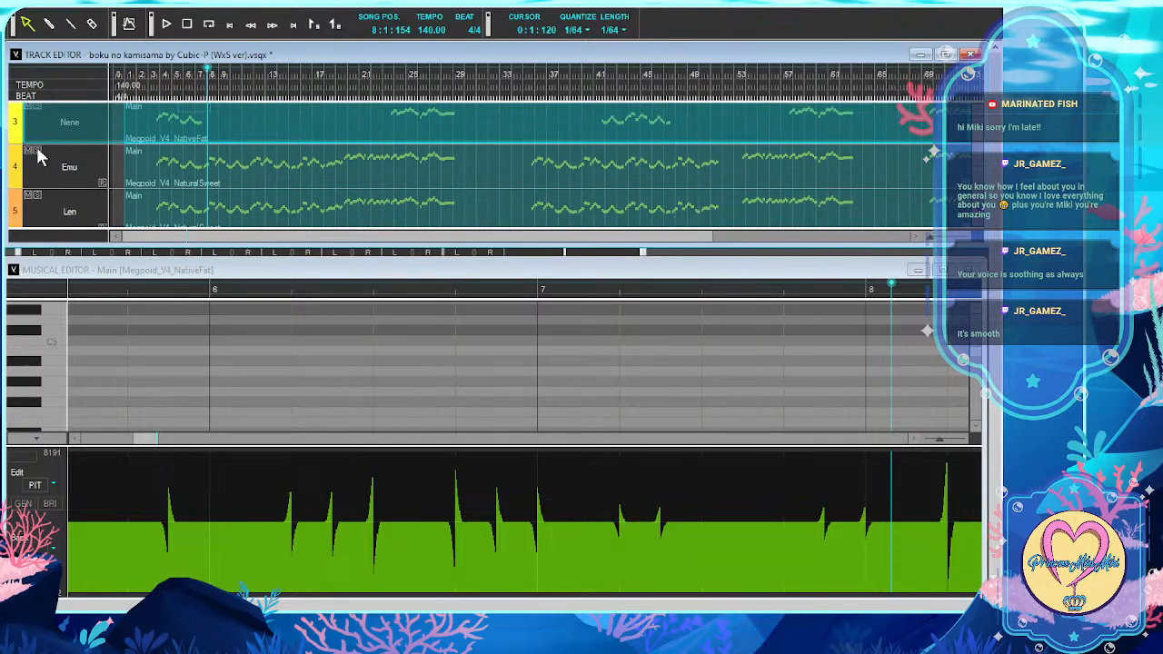
pyautogui.click(142, 179)
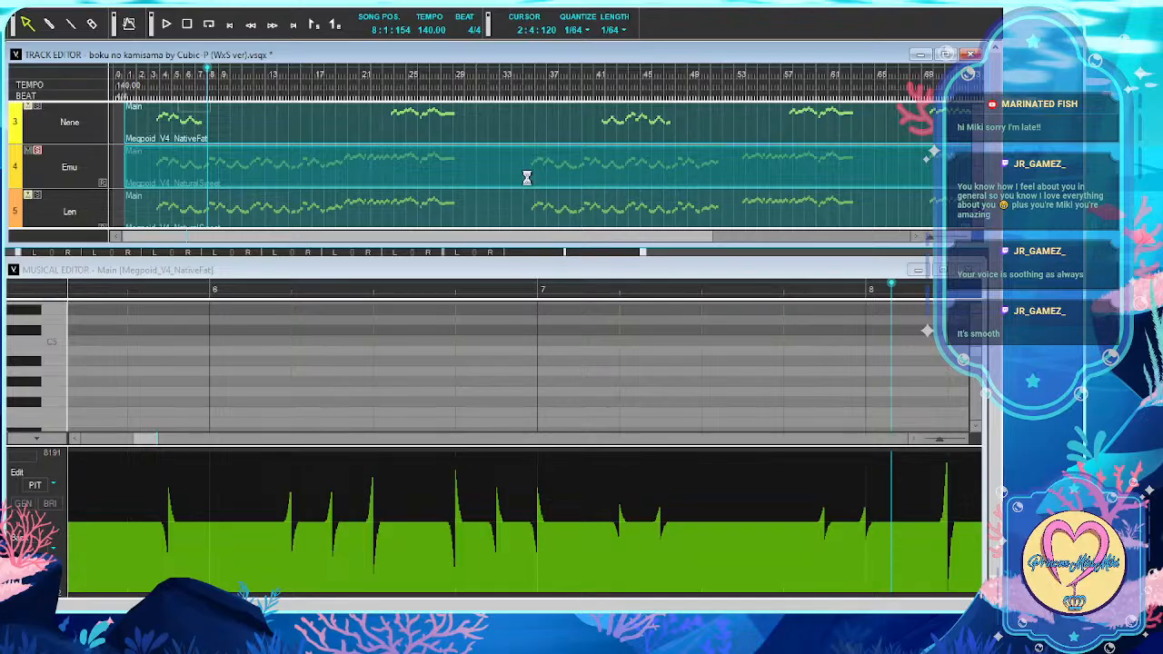
pyautogui.click(398, 116)
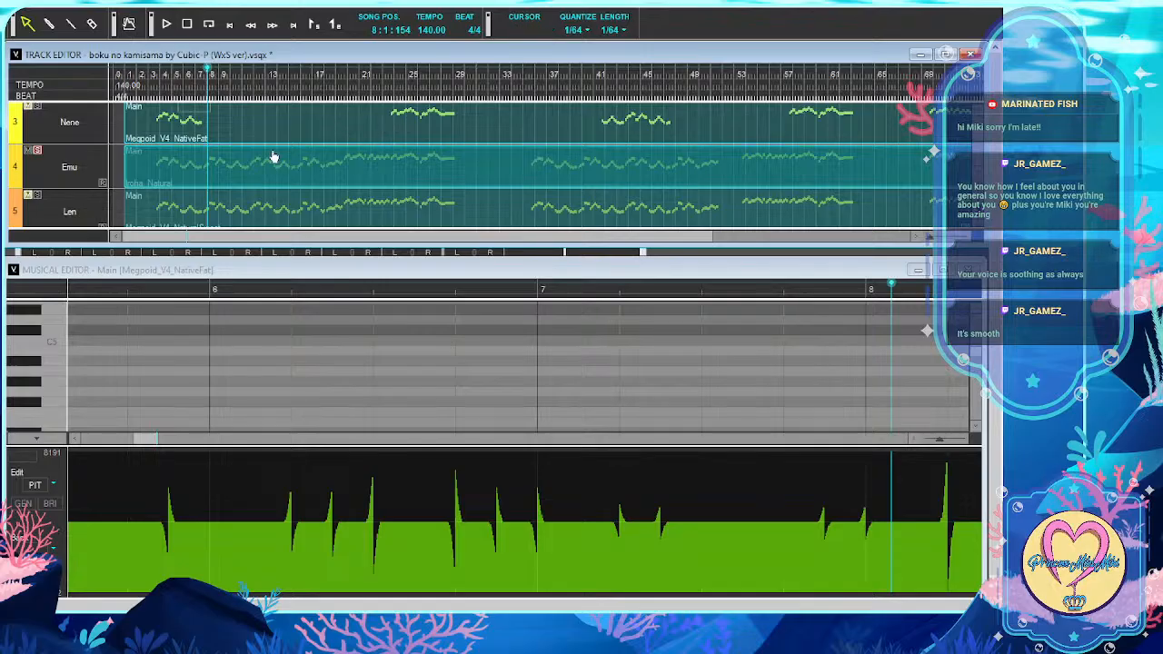
# Mark the end of Nene's opening line with the song position, right after her last note in measure 7
pyautogui.click(203, 77)
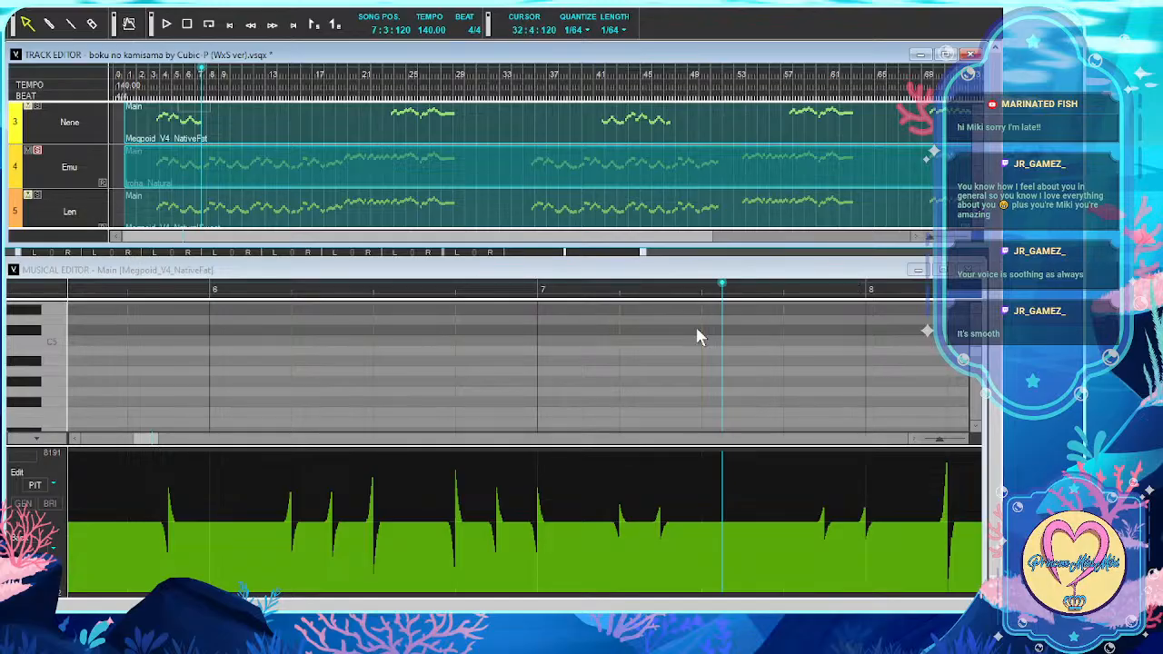
pyautogui.click(938, 281)
pyautogui.click(941, 270)
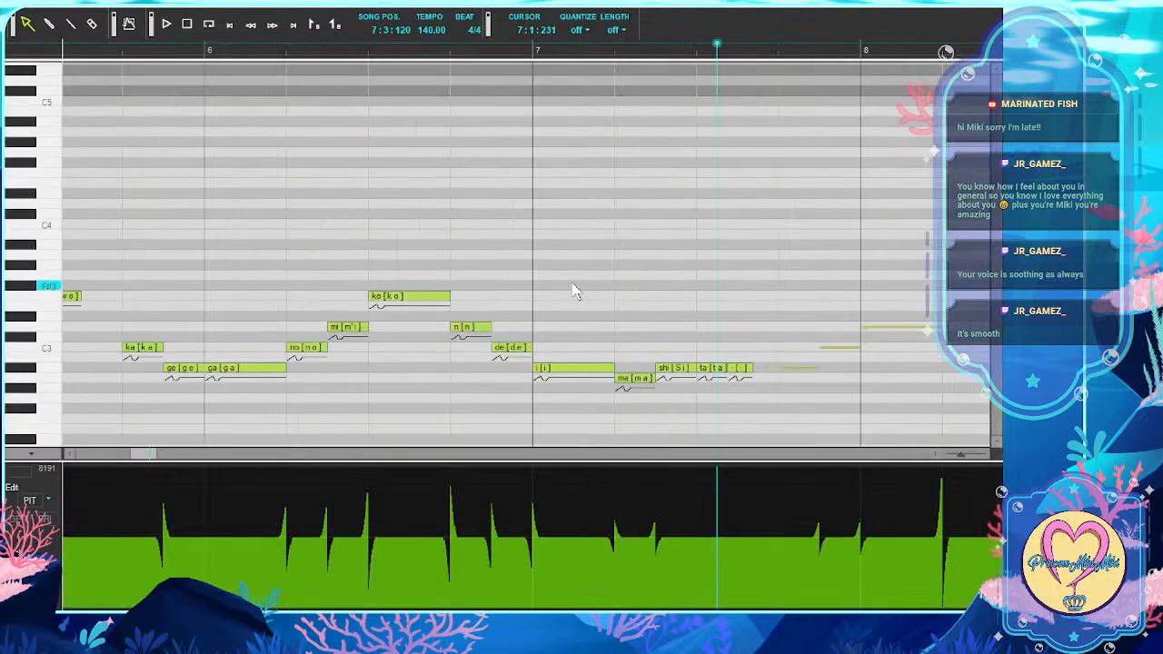
pyautogui.hscroll(2, 574, 291)
pyautogui.hscroll(-1, 575, 290)
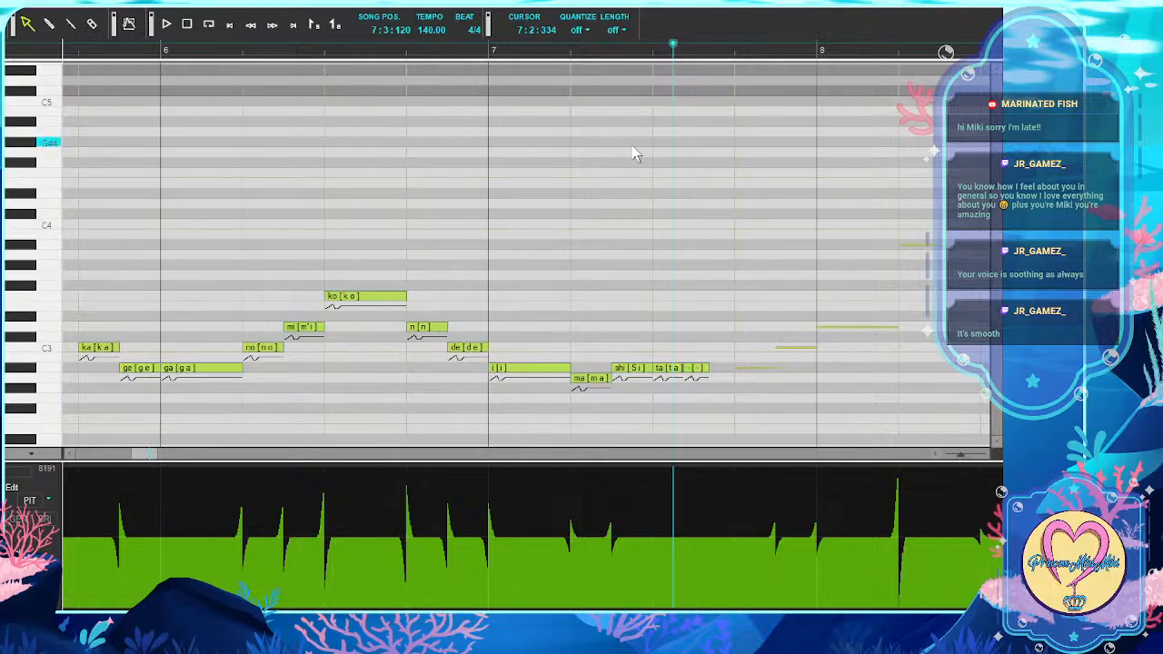
pyautogui.click(721, 47)
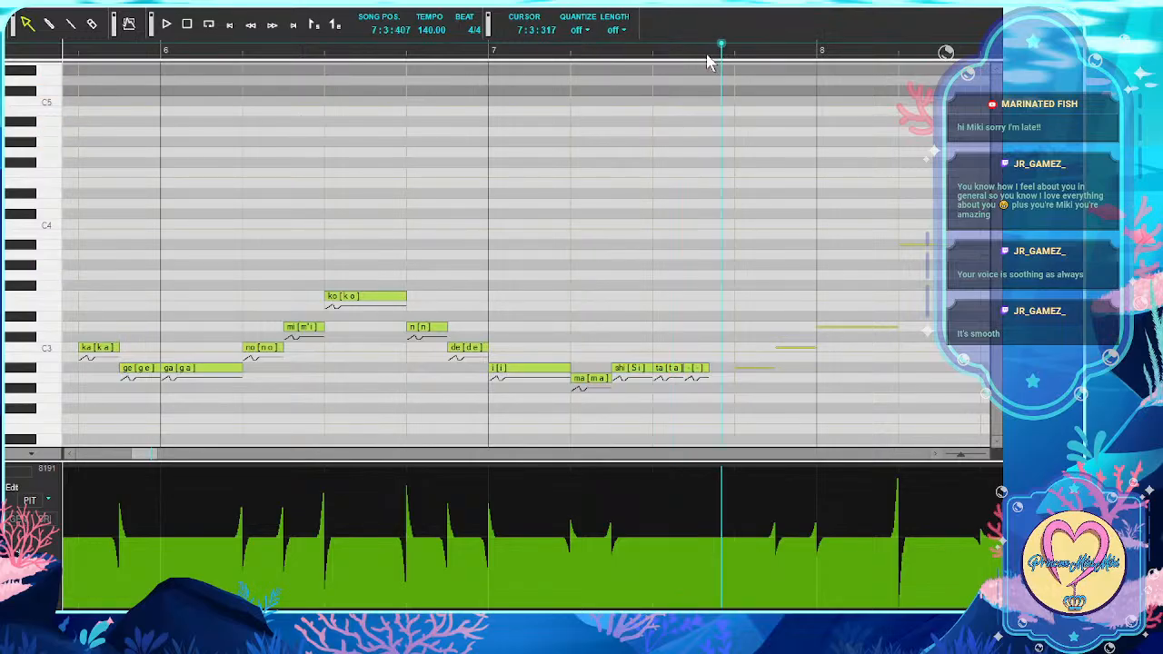
pyautogui.click(709, 48)
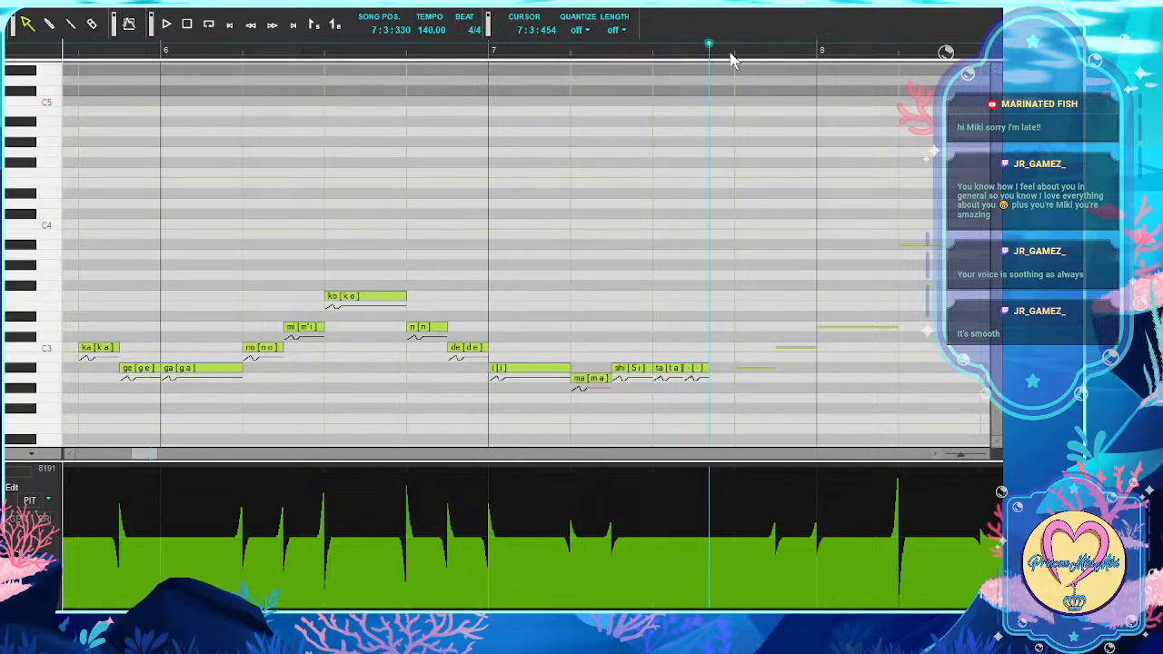
# Return to the track overview and open Emu's Main part in the maximized note editor around measure 7
pyautogui.click(981, 8)
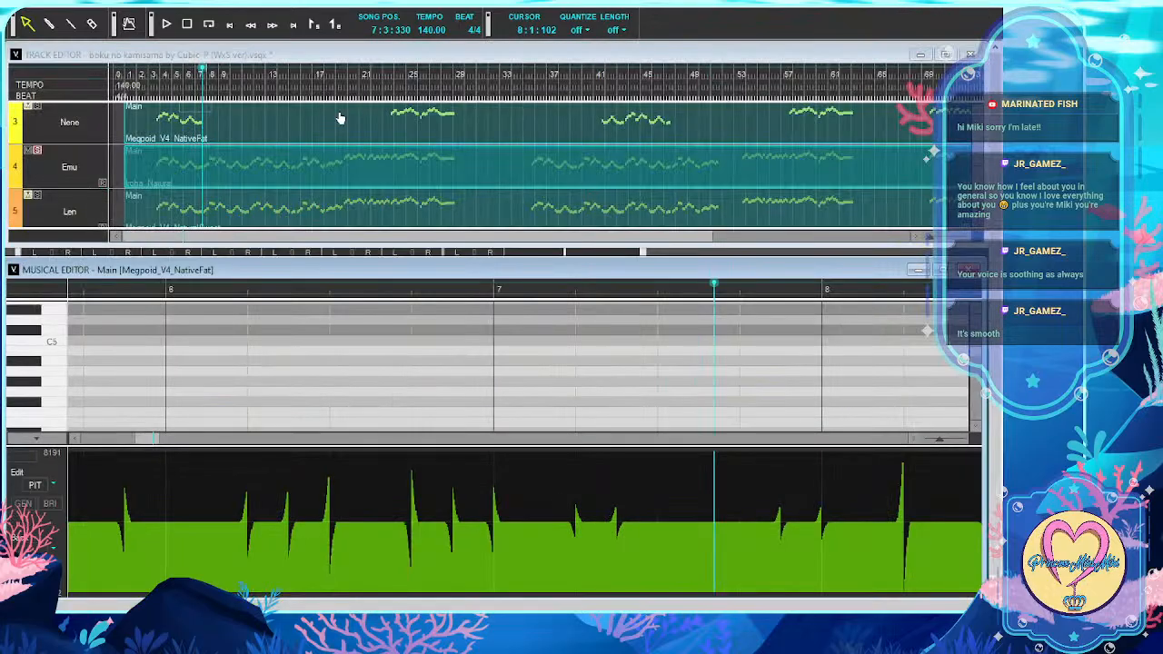
pyautogui.click(201, 182)
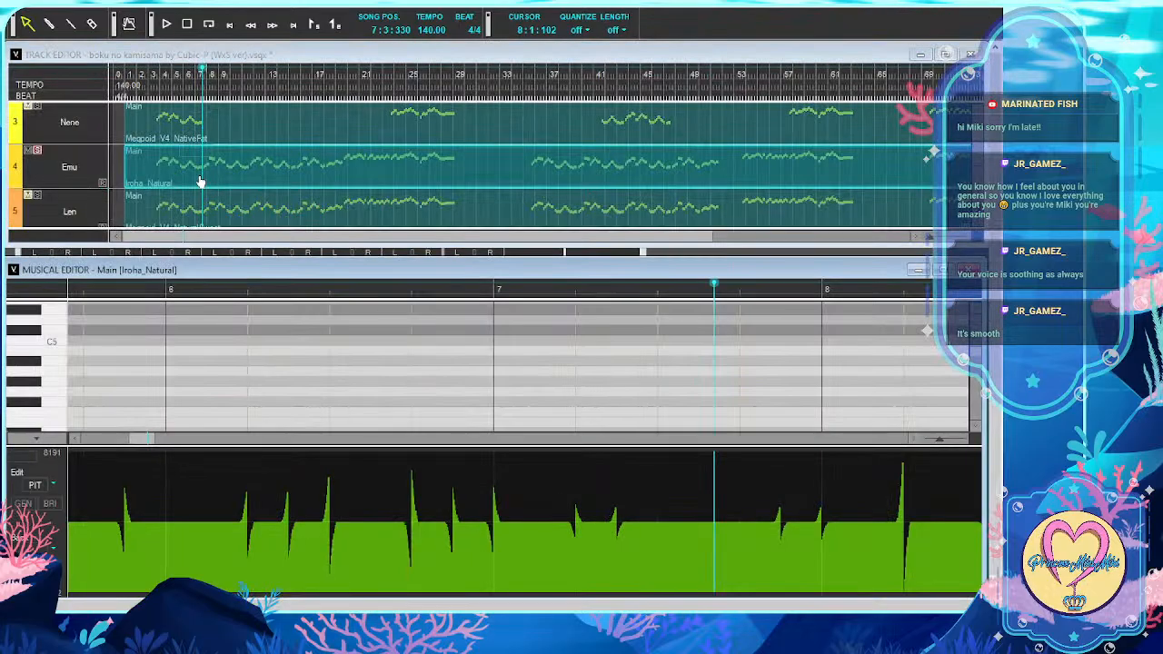
pyautogui.click(942, 269)
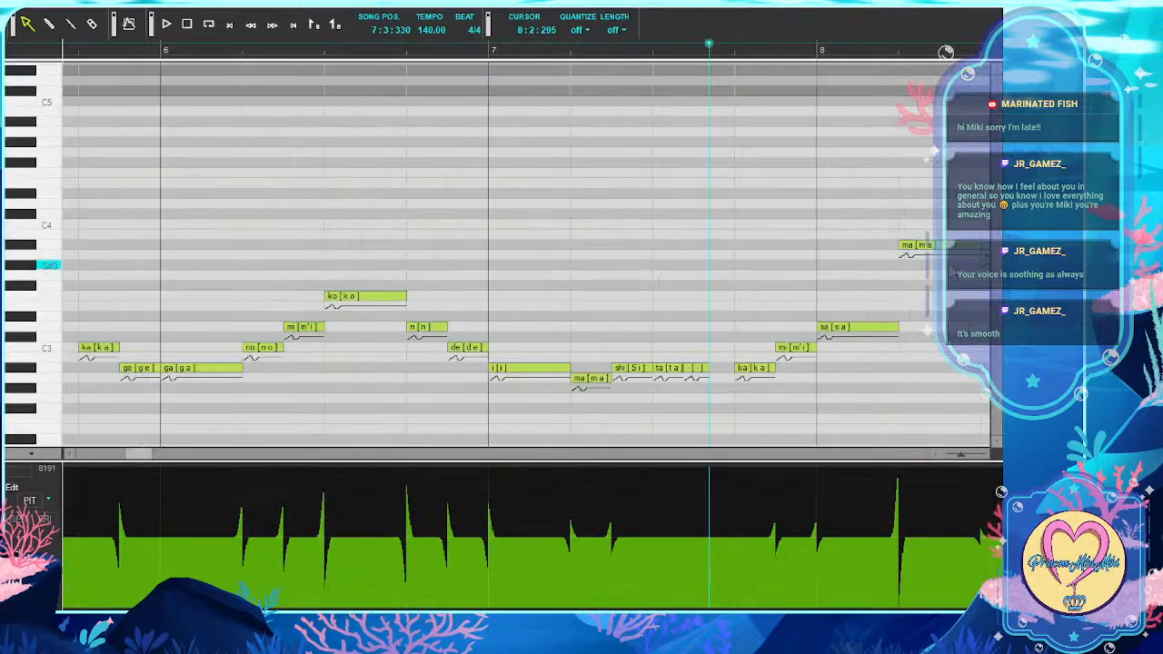